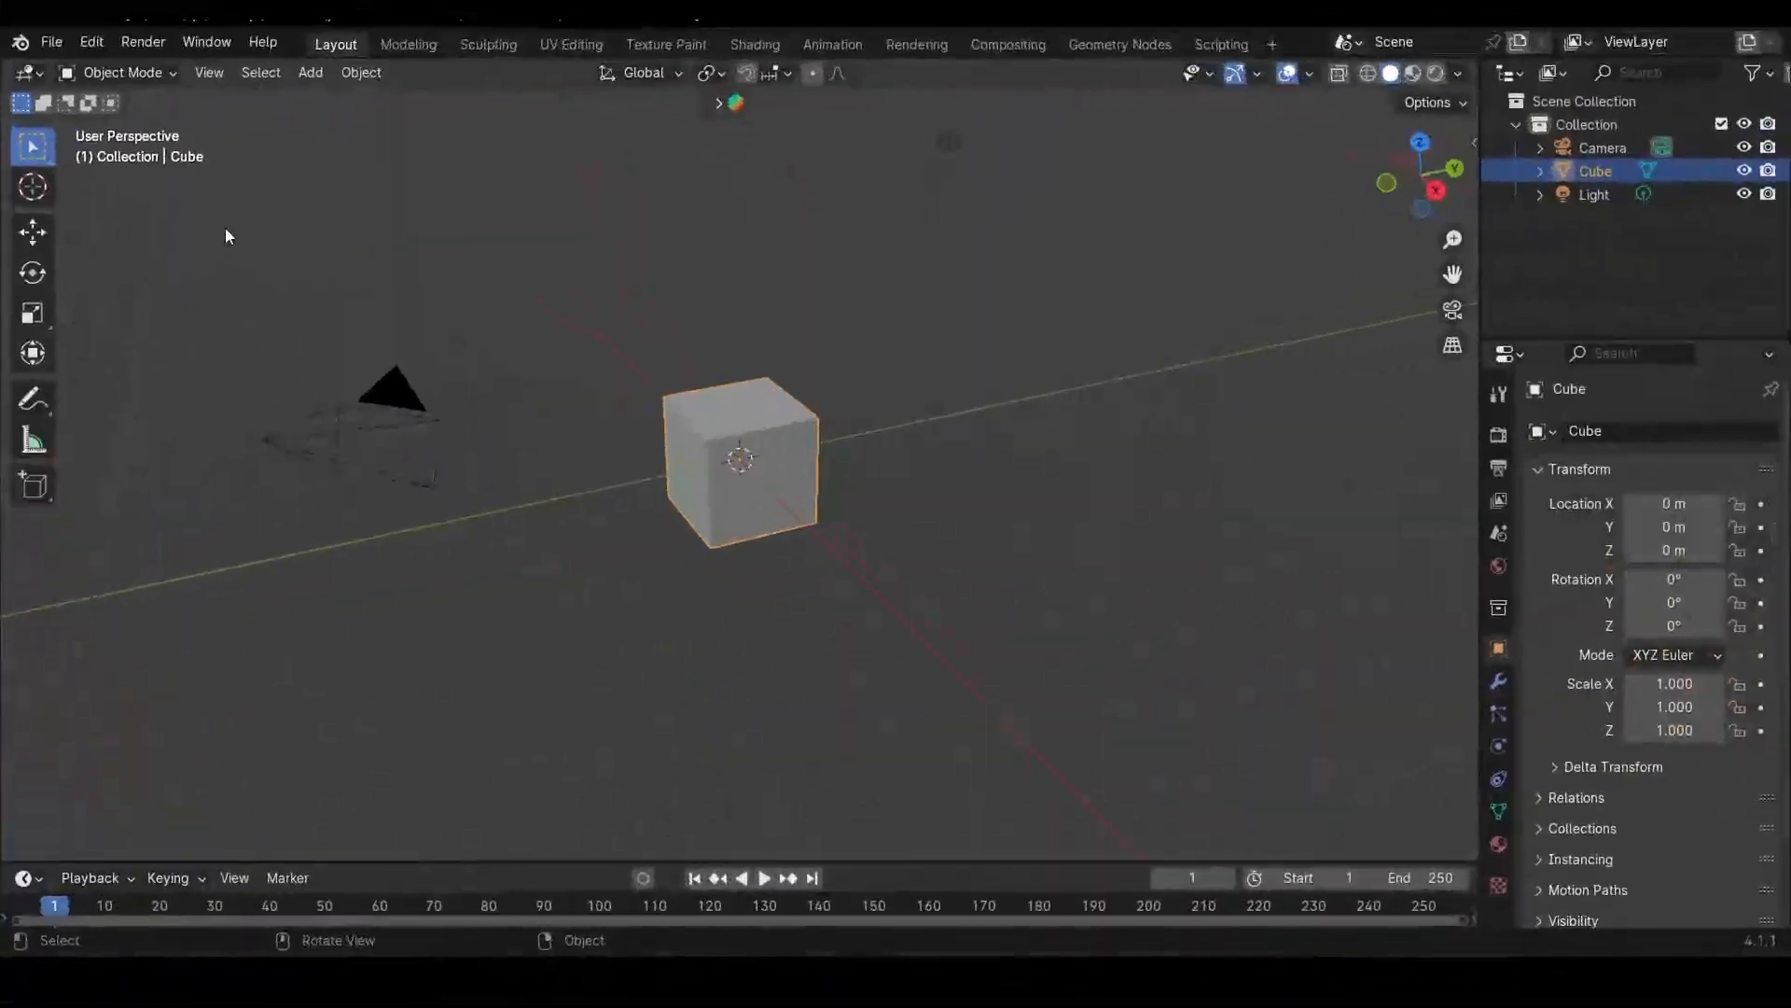
# Step: Delete the default camera, cube and light from the scene
pyautogui.moveTo(228, 222)
pyautogui.mouseDown()
pyautogui.moveTo(916, 584)
pyautogui.moveTo(1021, 607)
pyautogui.mouseUp()
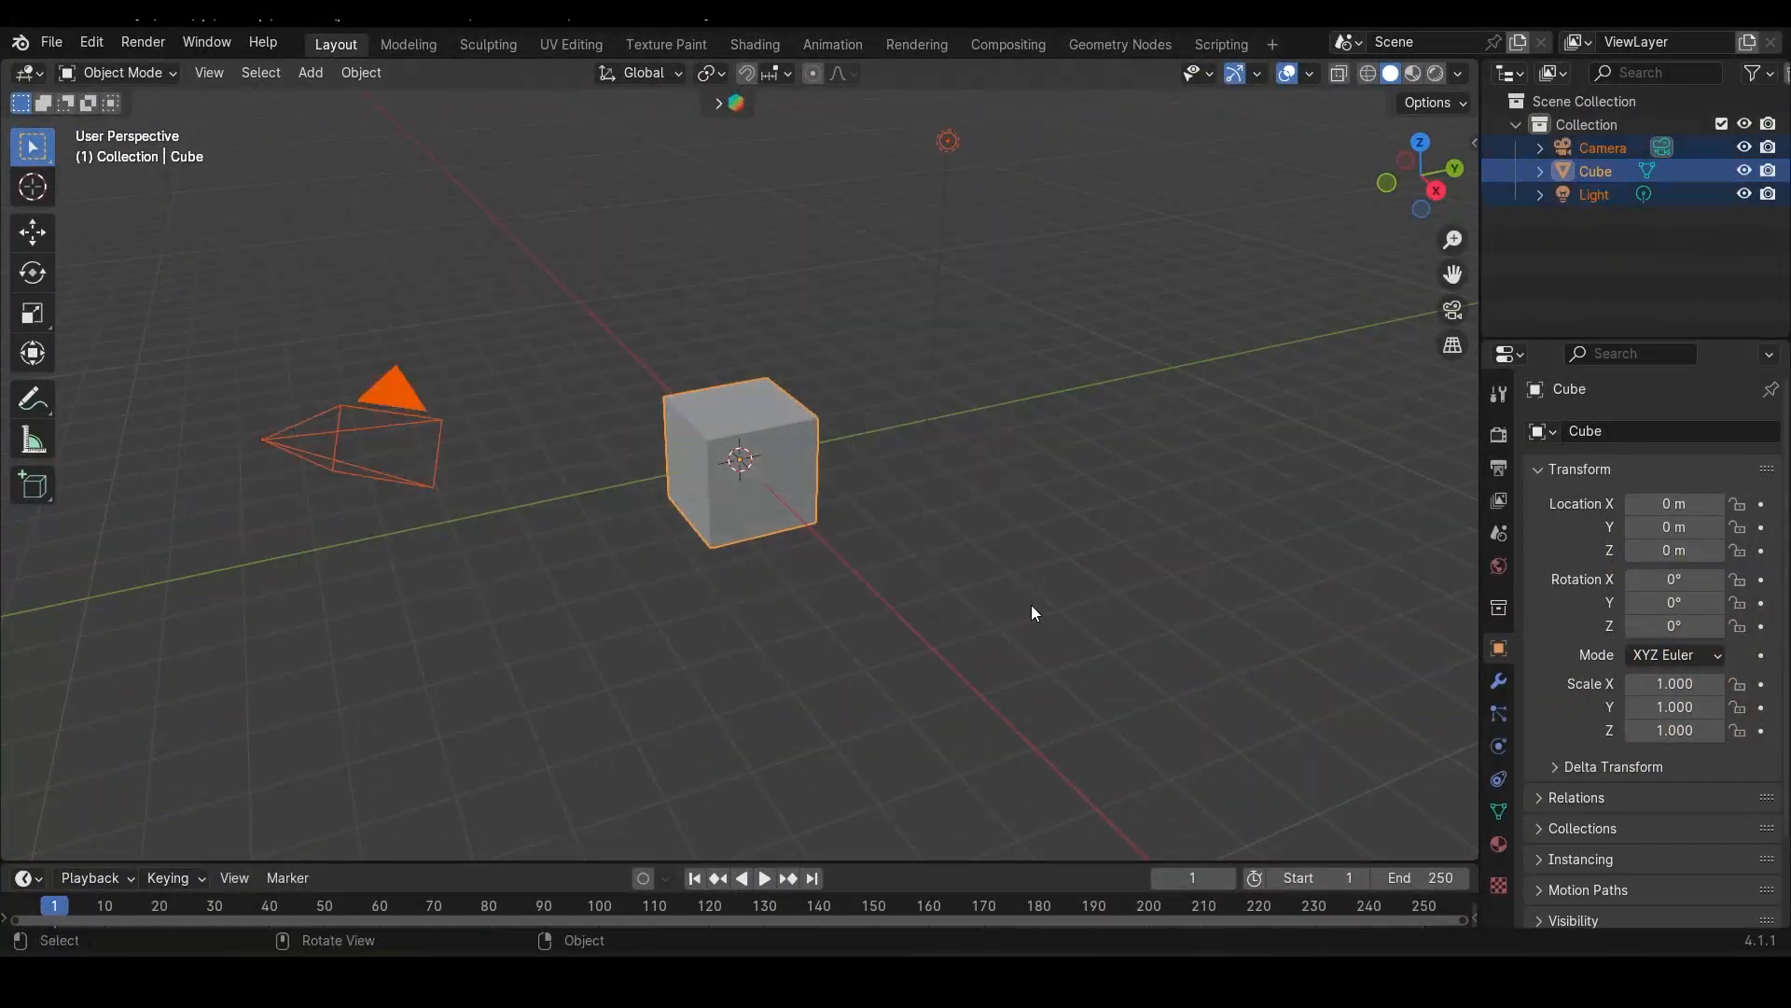
pyautogui.press('Delete')
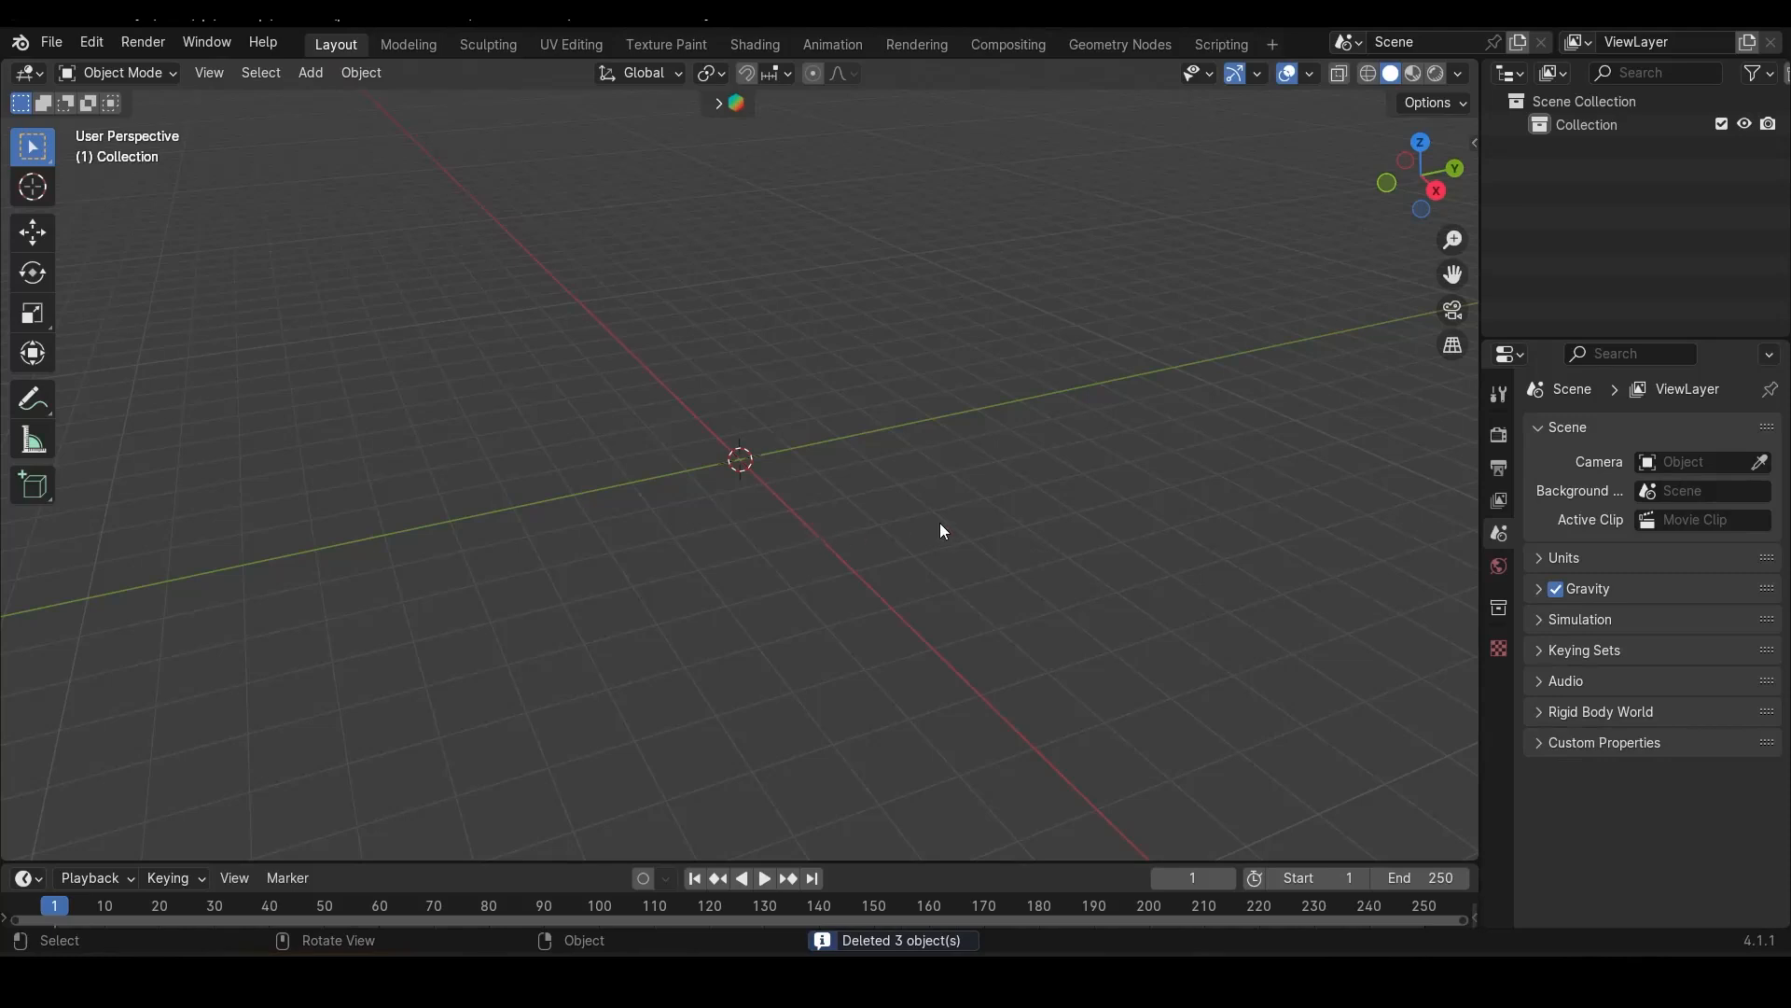
# Step: Enable the Screencast Keys overlay, test it with a few keystrokes and hide its settings again
pyautogui.press('n')
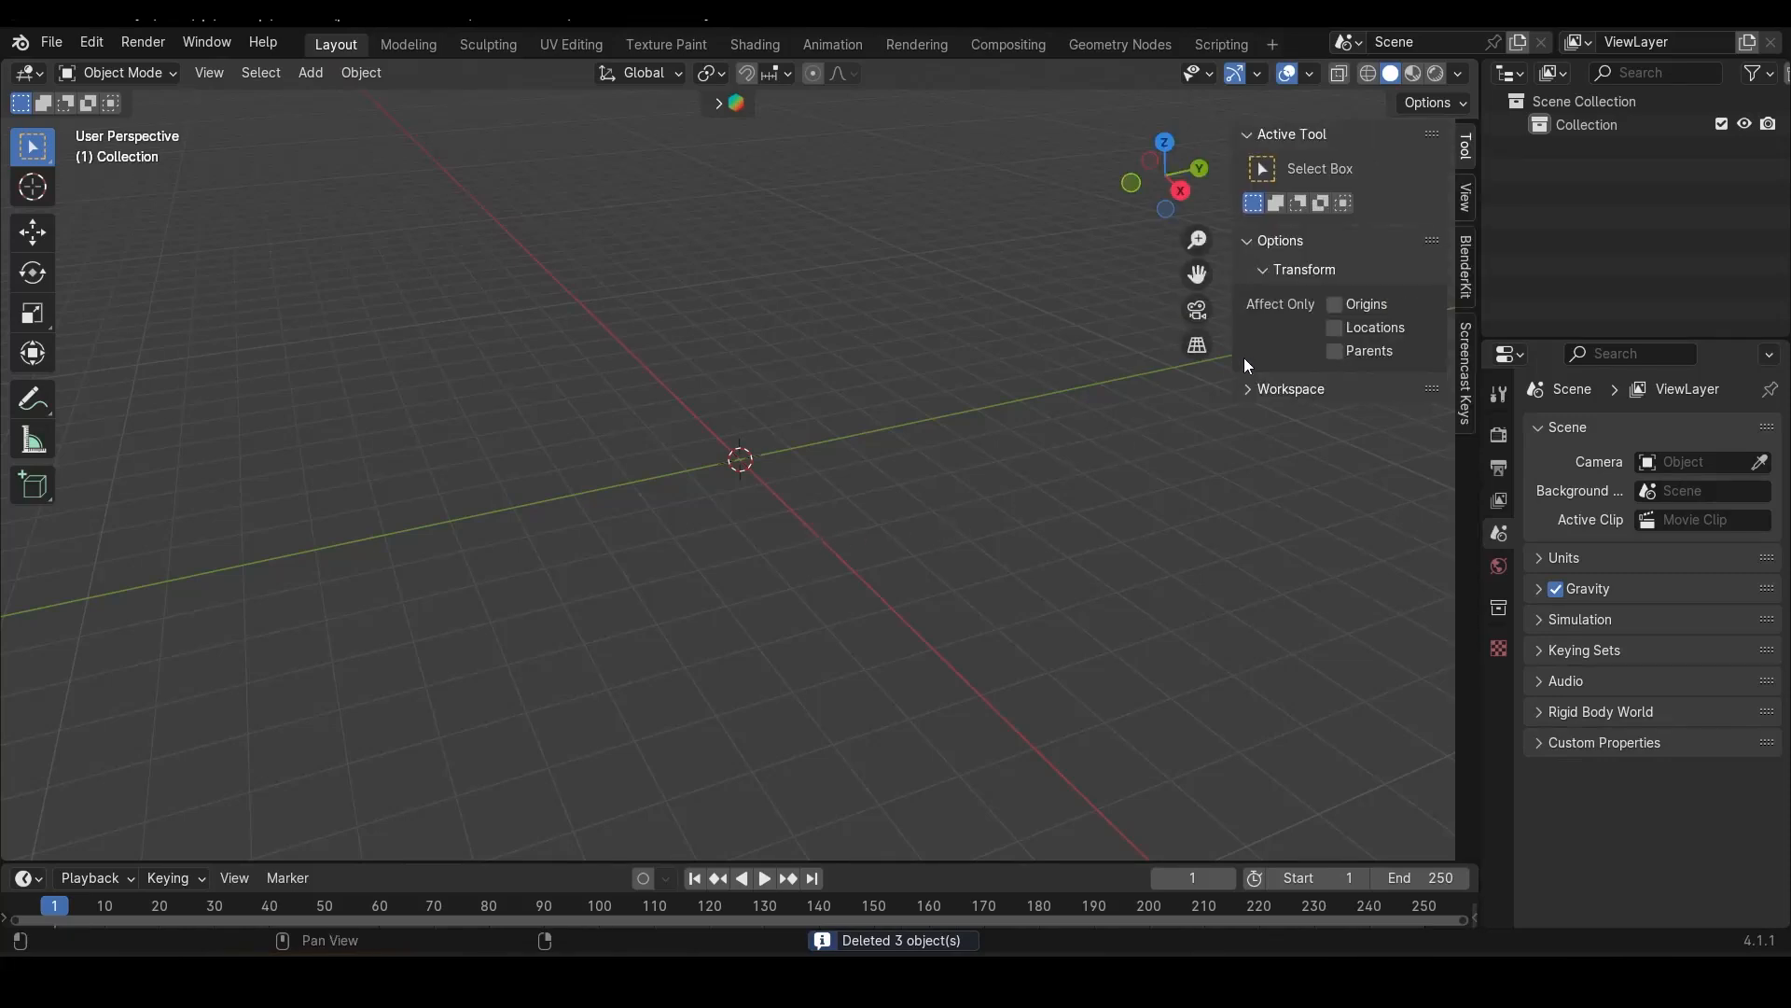
pyautogui.click(1467, 342)
pyautogui.click(1264, 135)
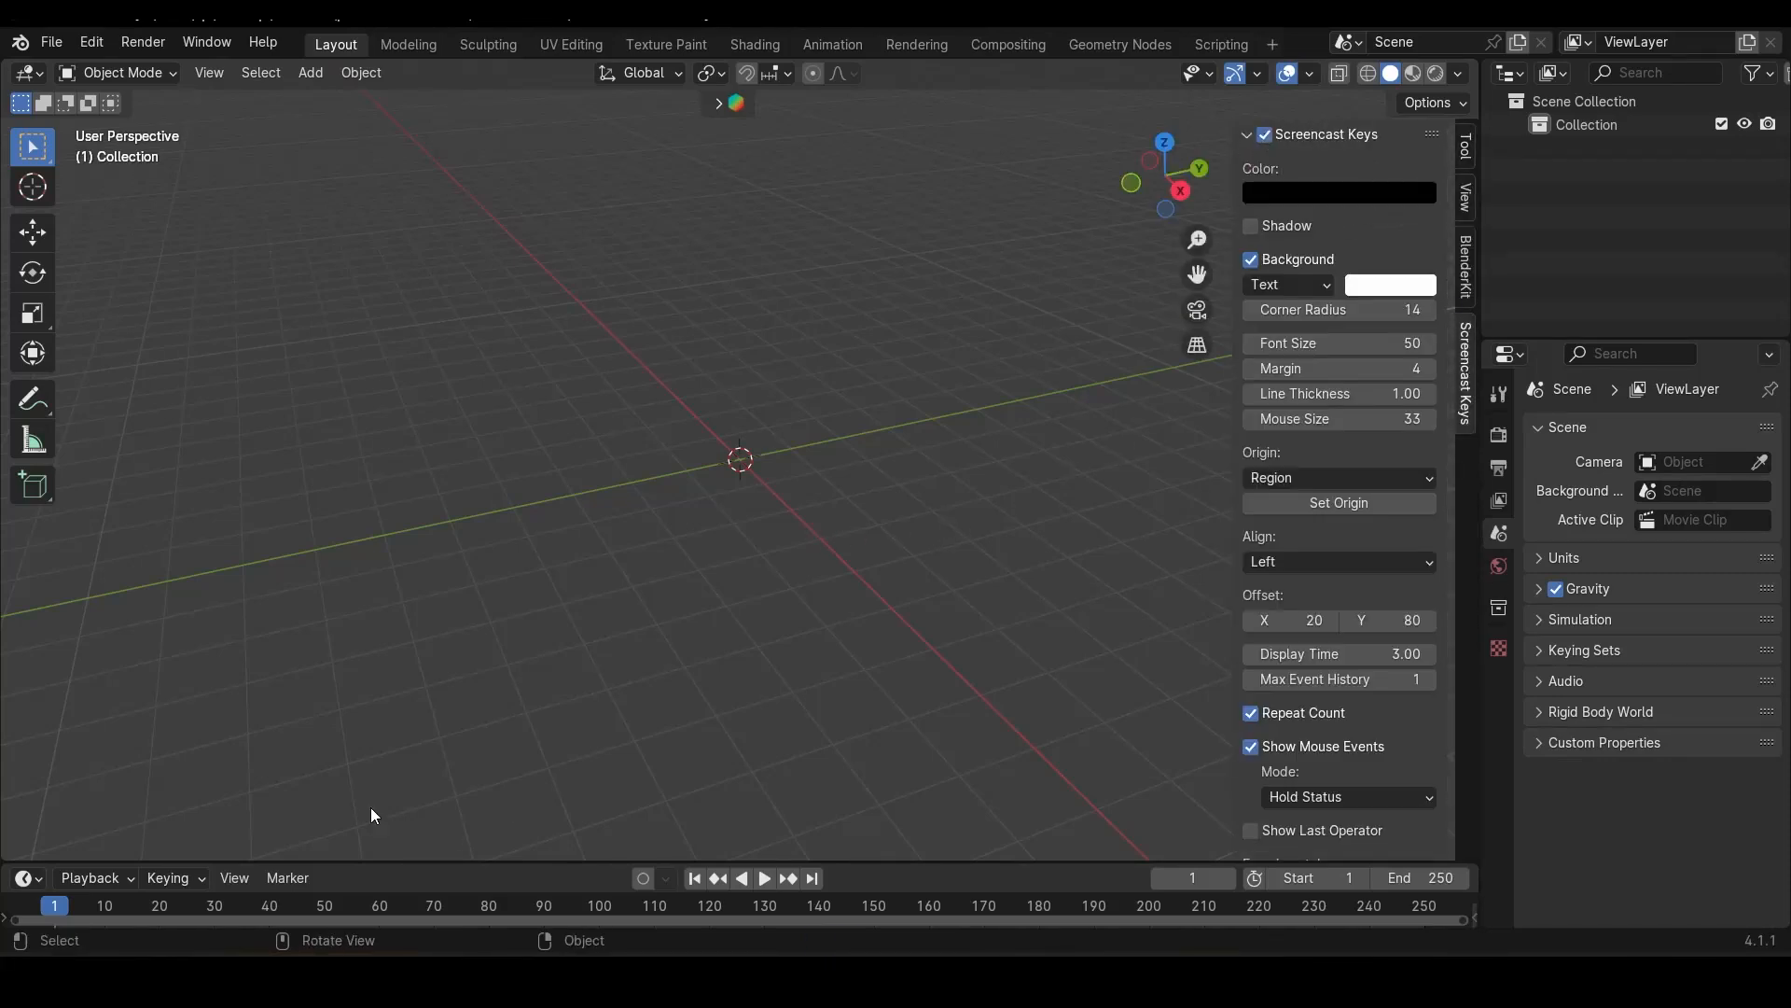
pyautogui.press('d')
pyautogui.press('d')
pyautogui.press('d')
pyautogui.press('d')
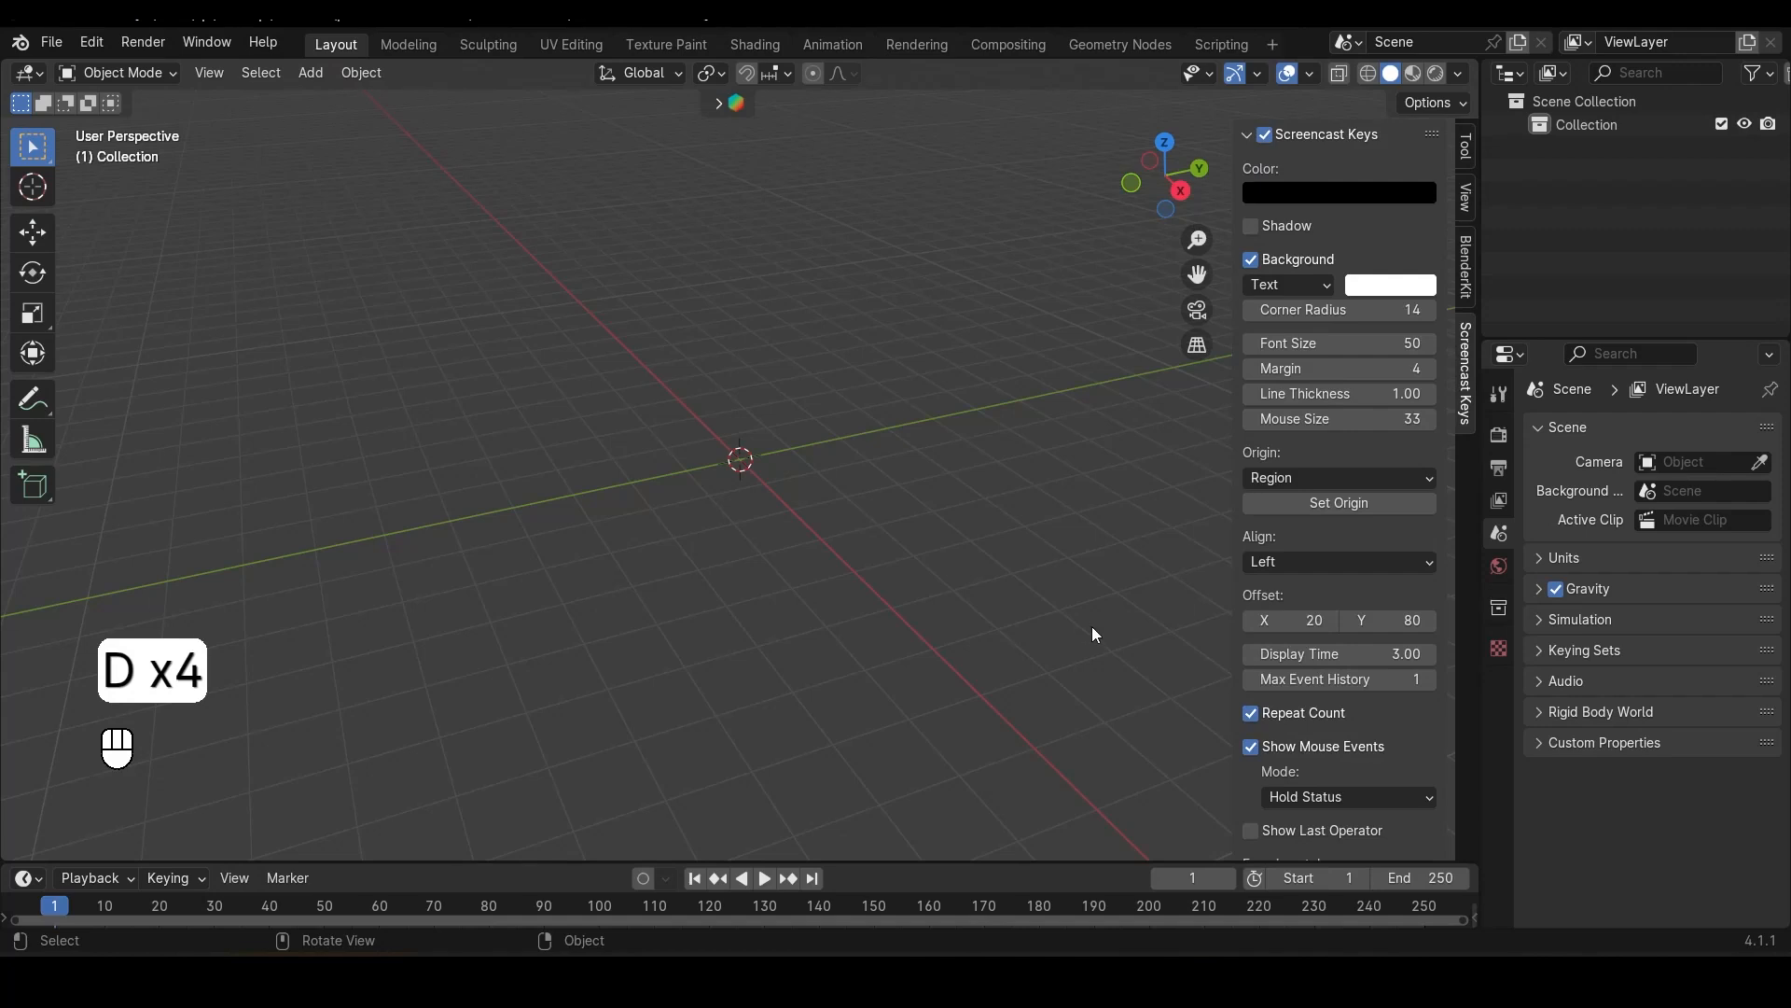
pyautogui.press('n')
# Step: Add the image ref.png from the Label folder as a reference image in the scene
pyautogui.moveTo(1172, 627); pyautogui.dragTo(881, 579, button='middle')
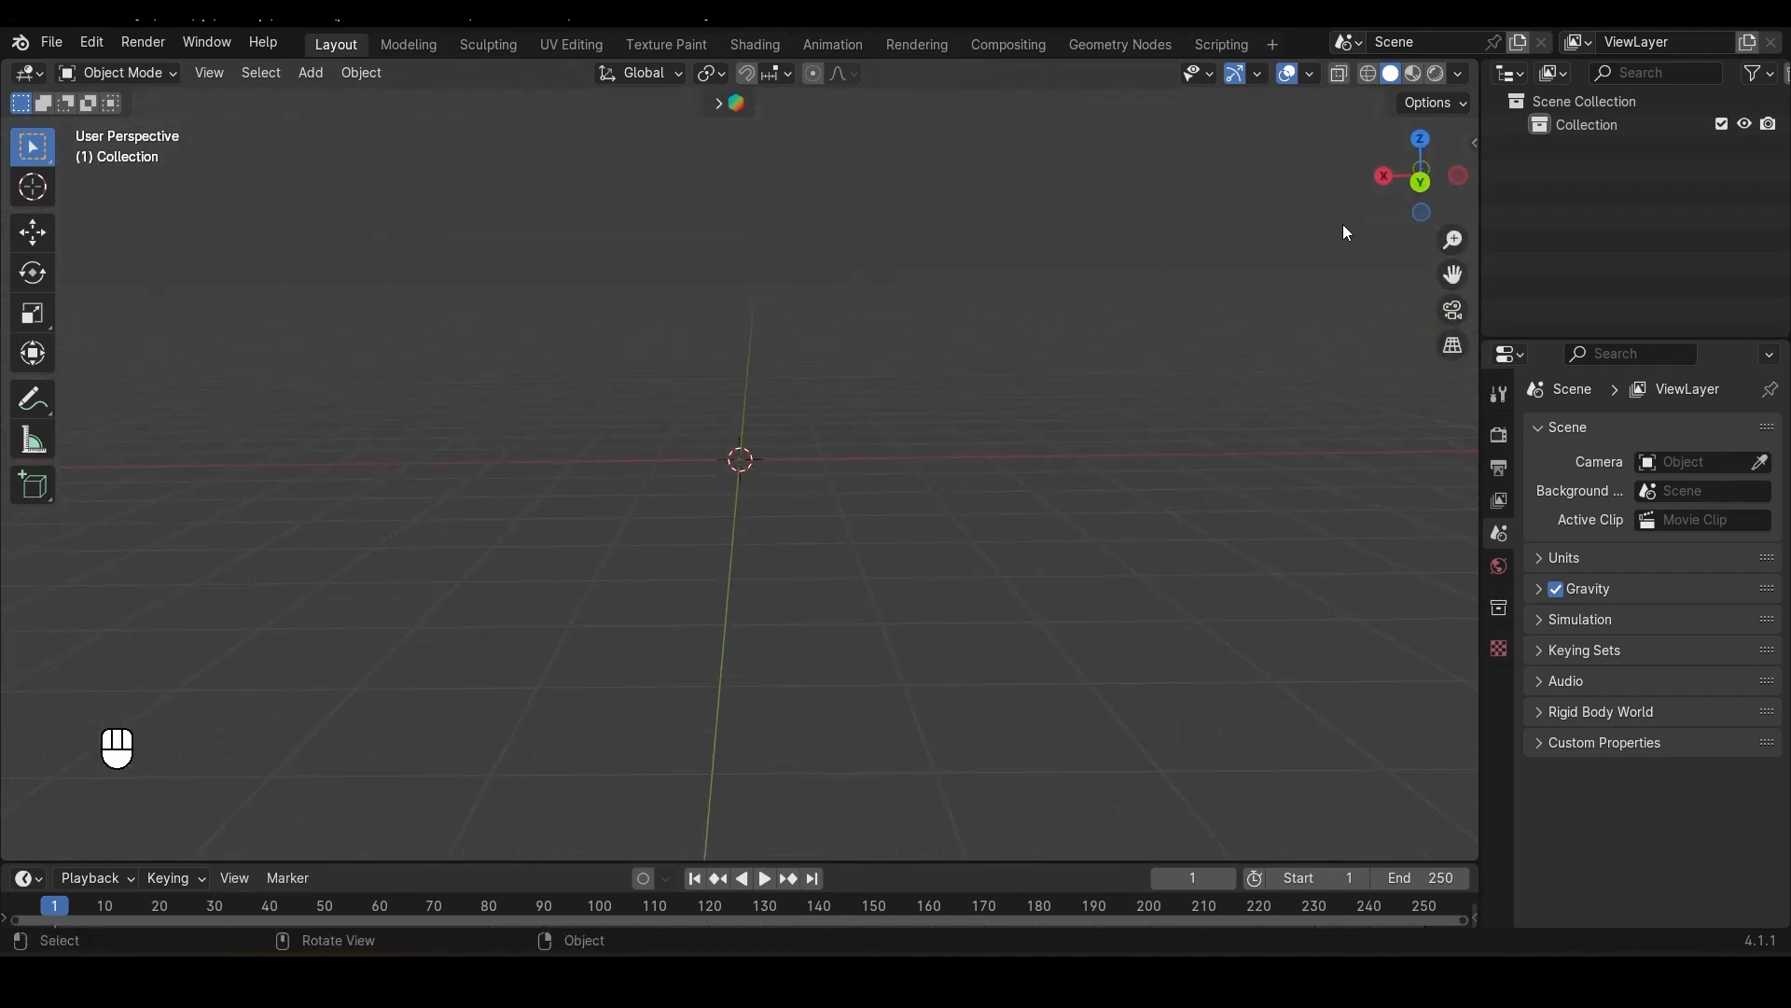
pyautogui.click(1422, 183)
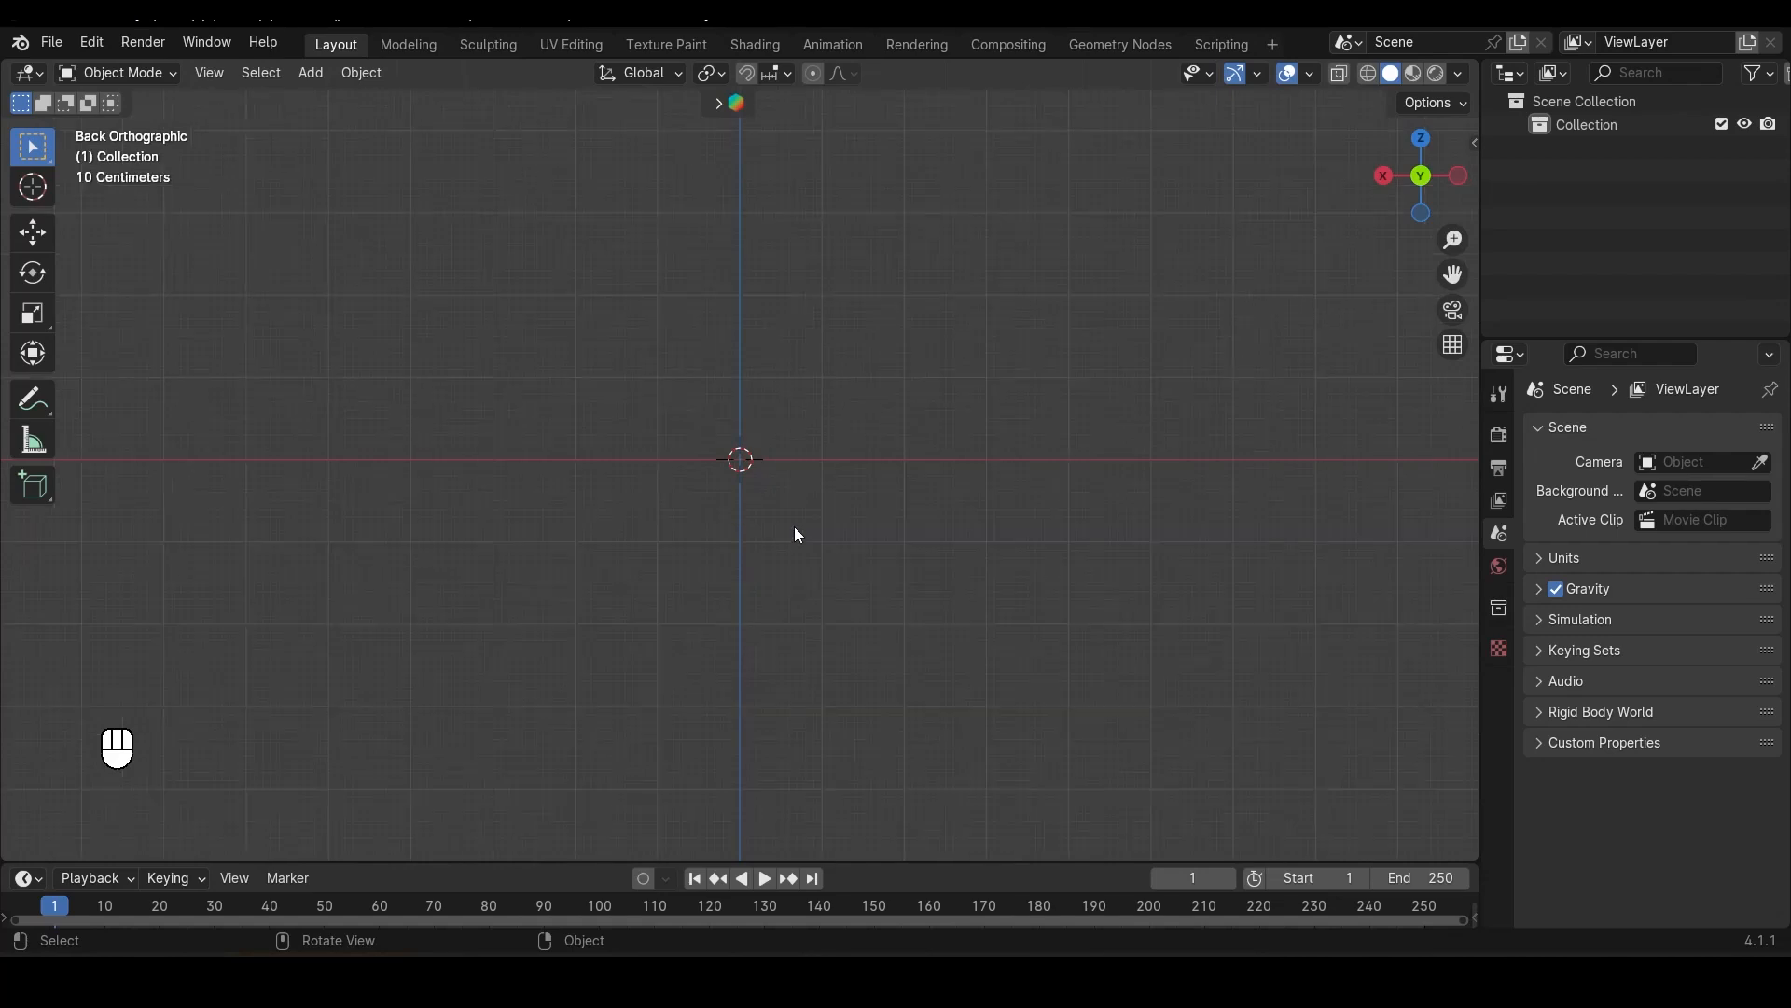
pyautogui.moveTo(795, 532)
pyautogui.mouseDown(button='middle')
pyautogui.moveTo(816, 592)
pyautogui.moveTo(812, 562)
pyautogui.mouseUp(button='middle')
pyautogui.hotkey('shift', 'a')
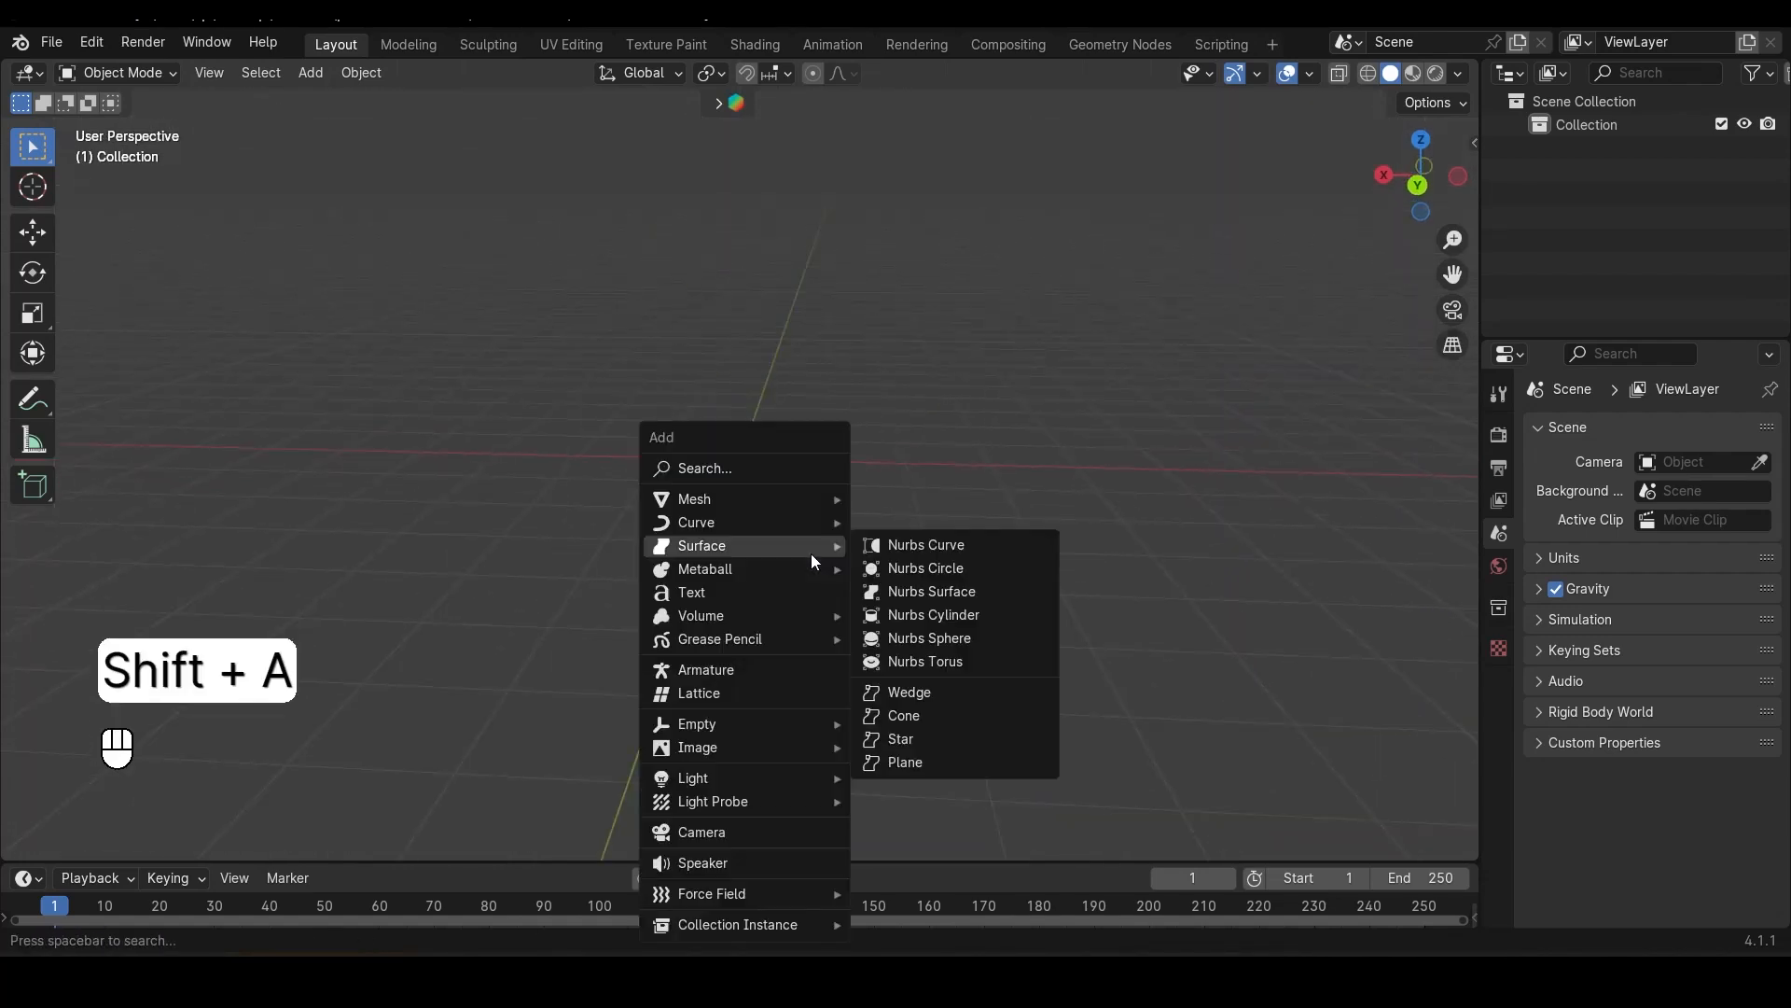
pyautogui.moveTo(730, 742)
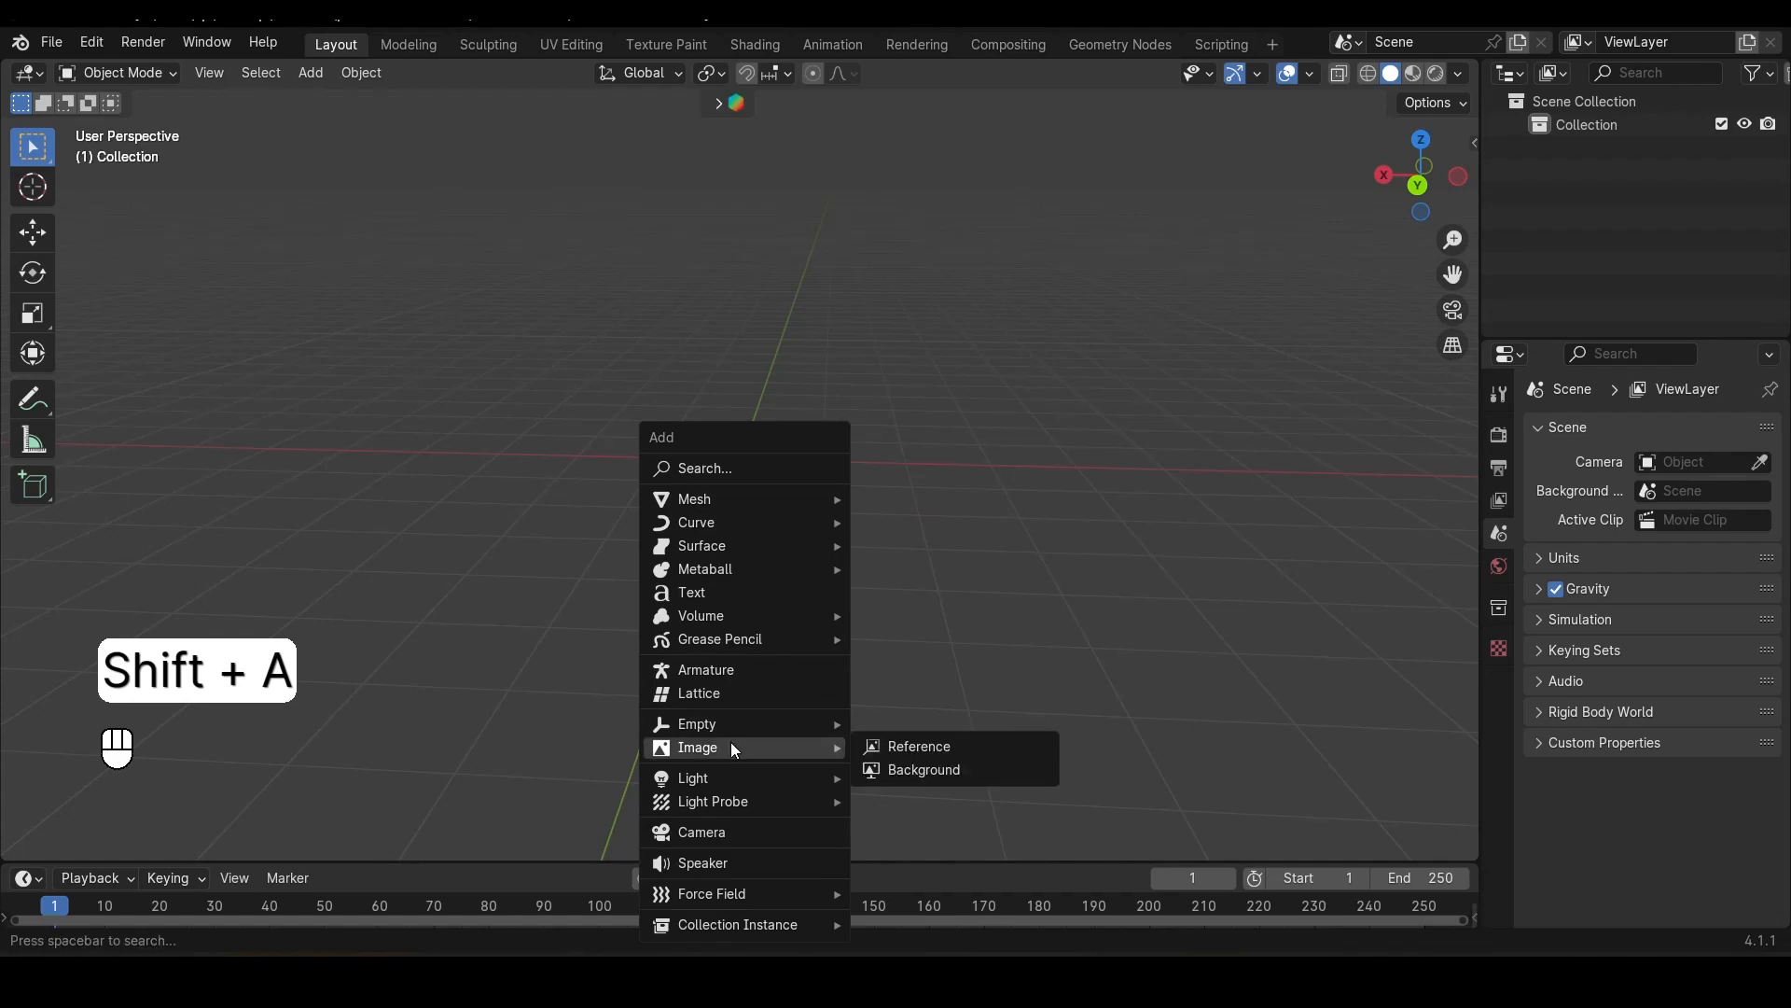
pyautogui.click(948, 752)
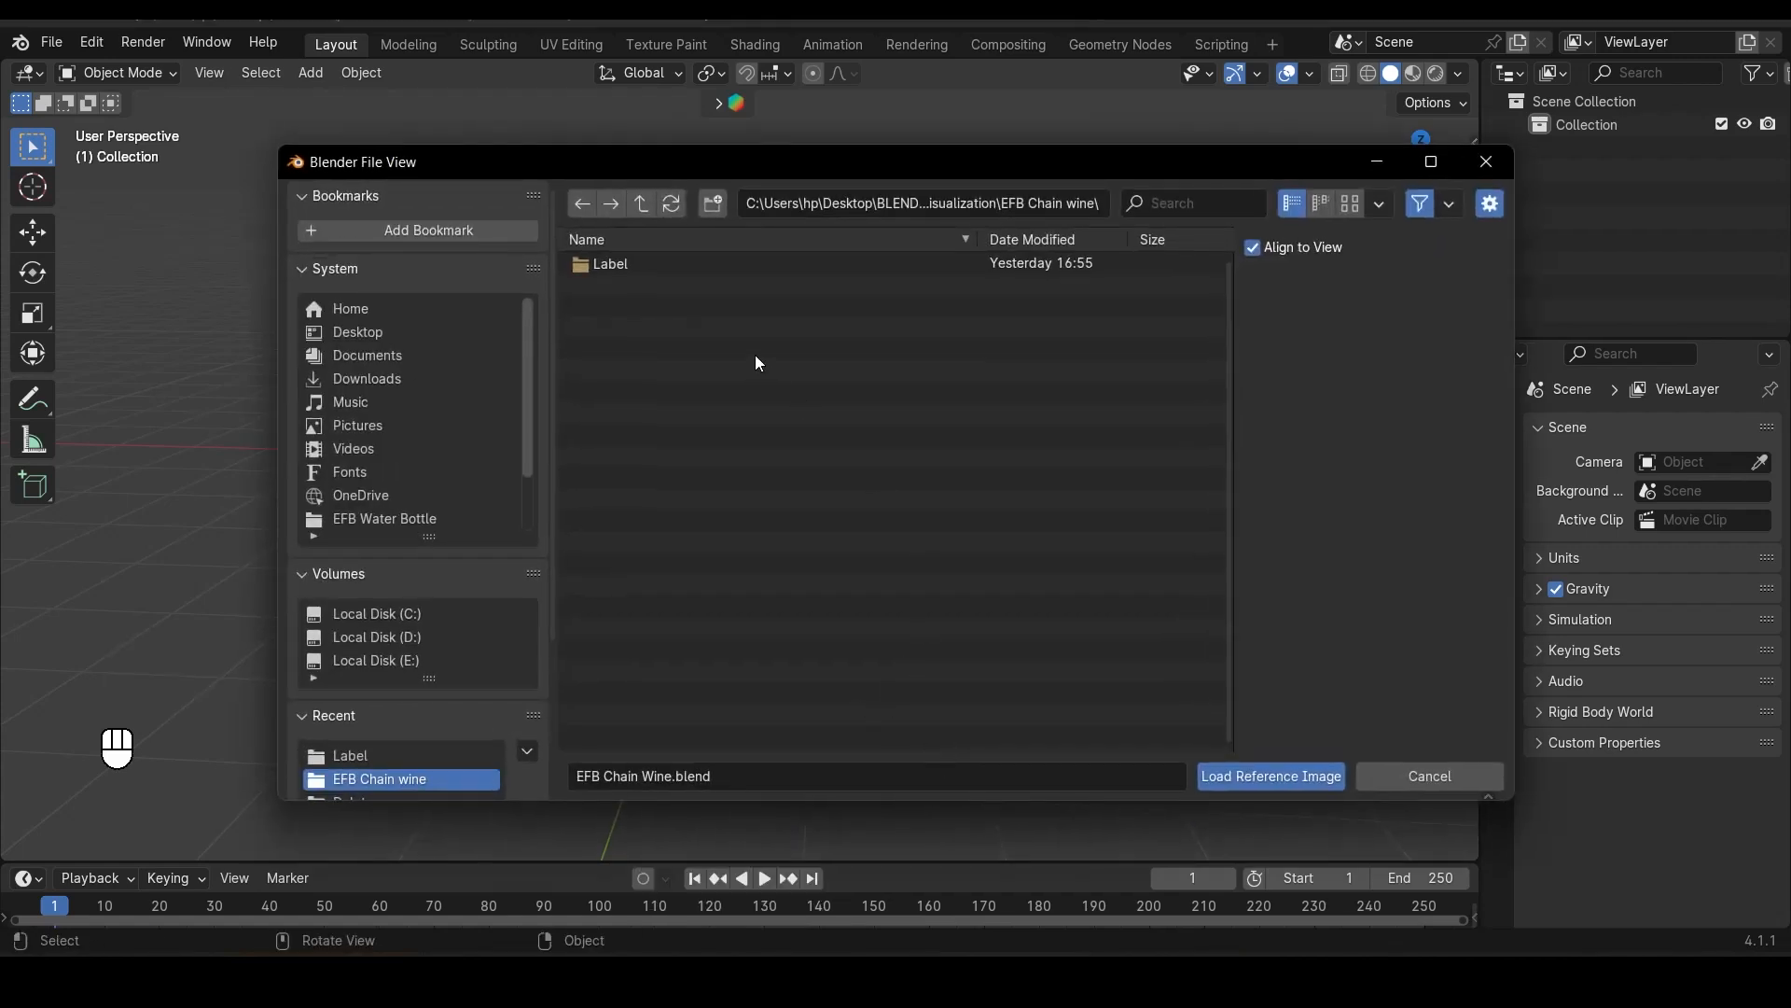
pyautogui.click(634, 266)
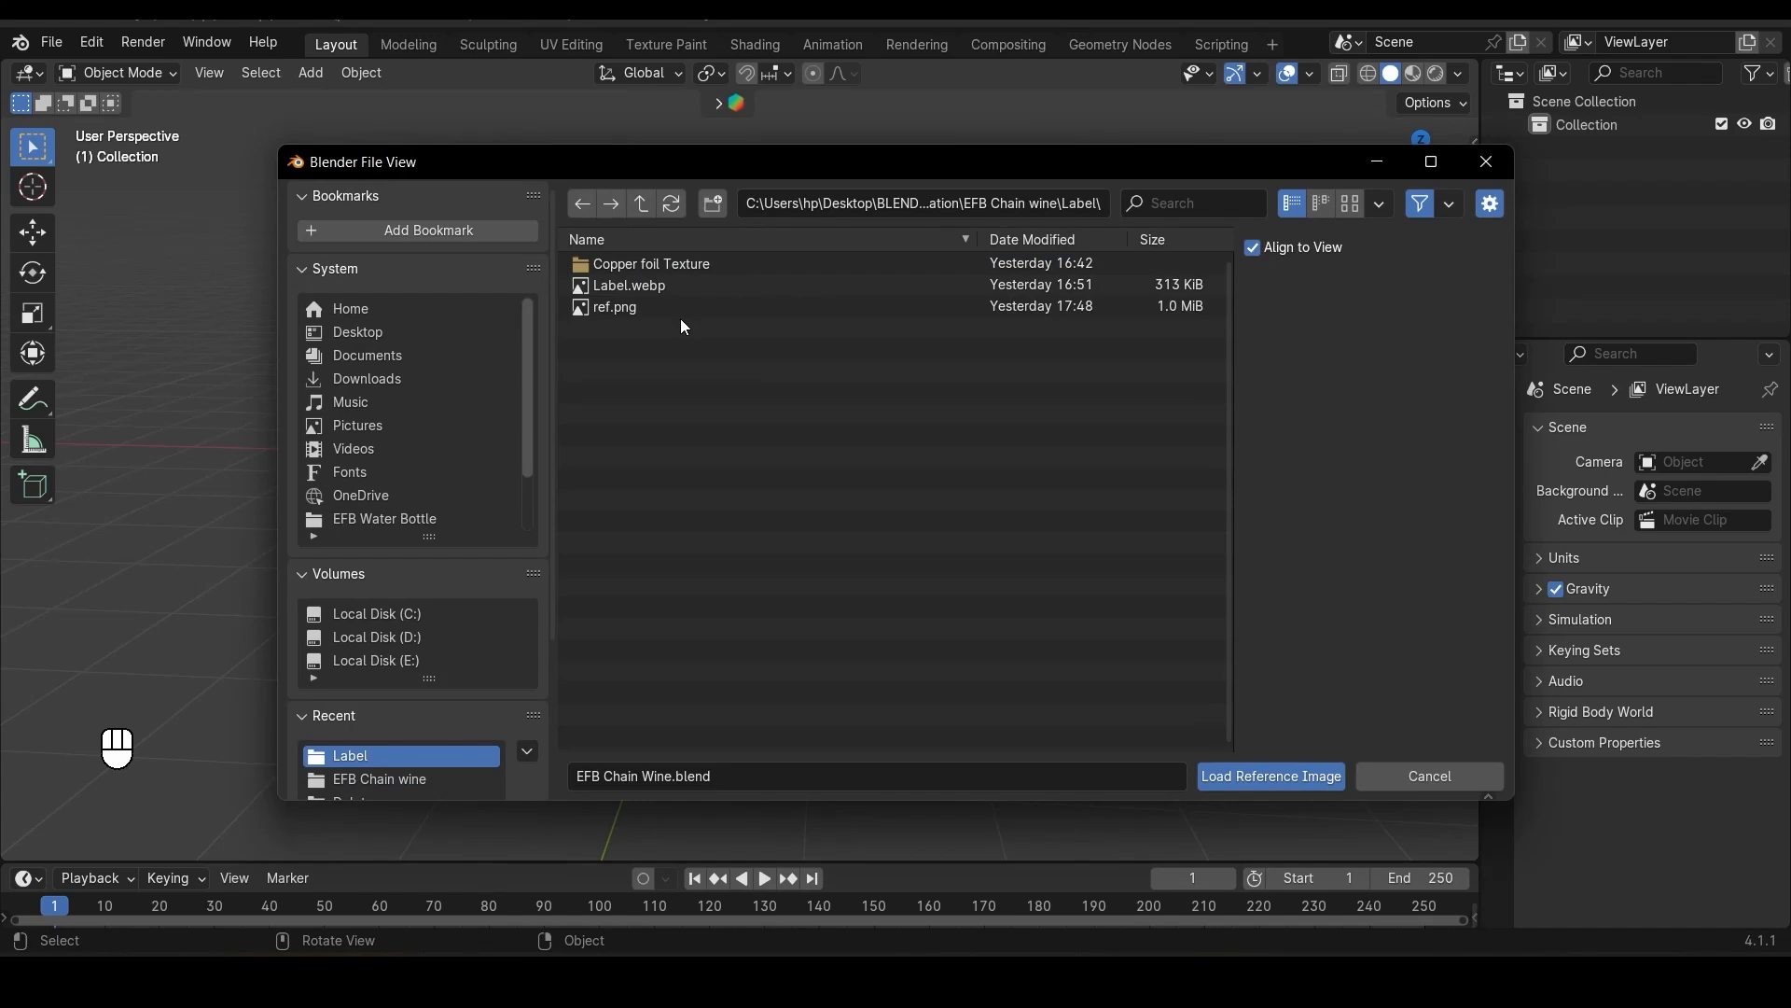
pyautogui.click(680, 313)
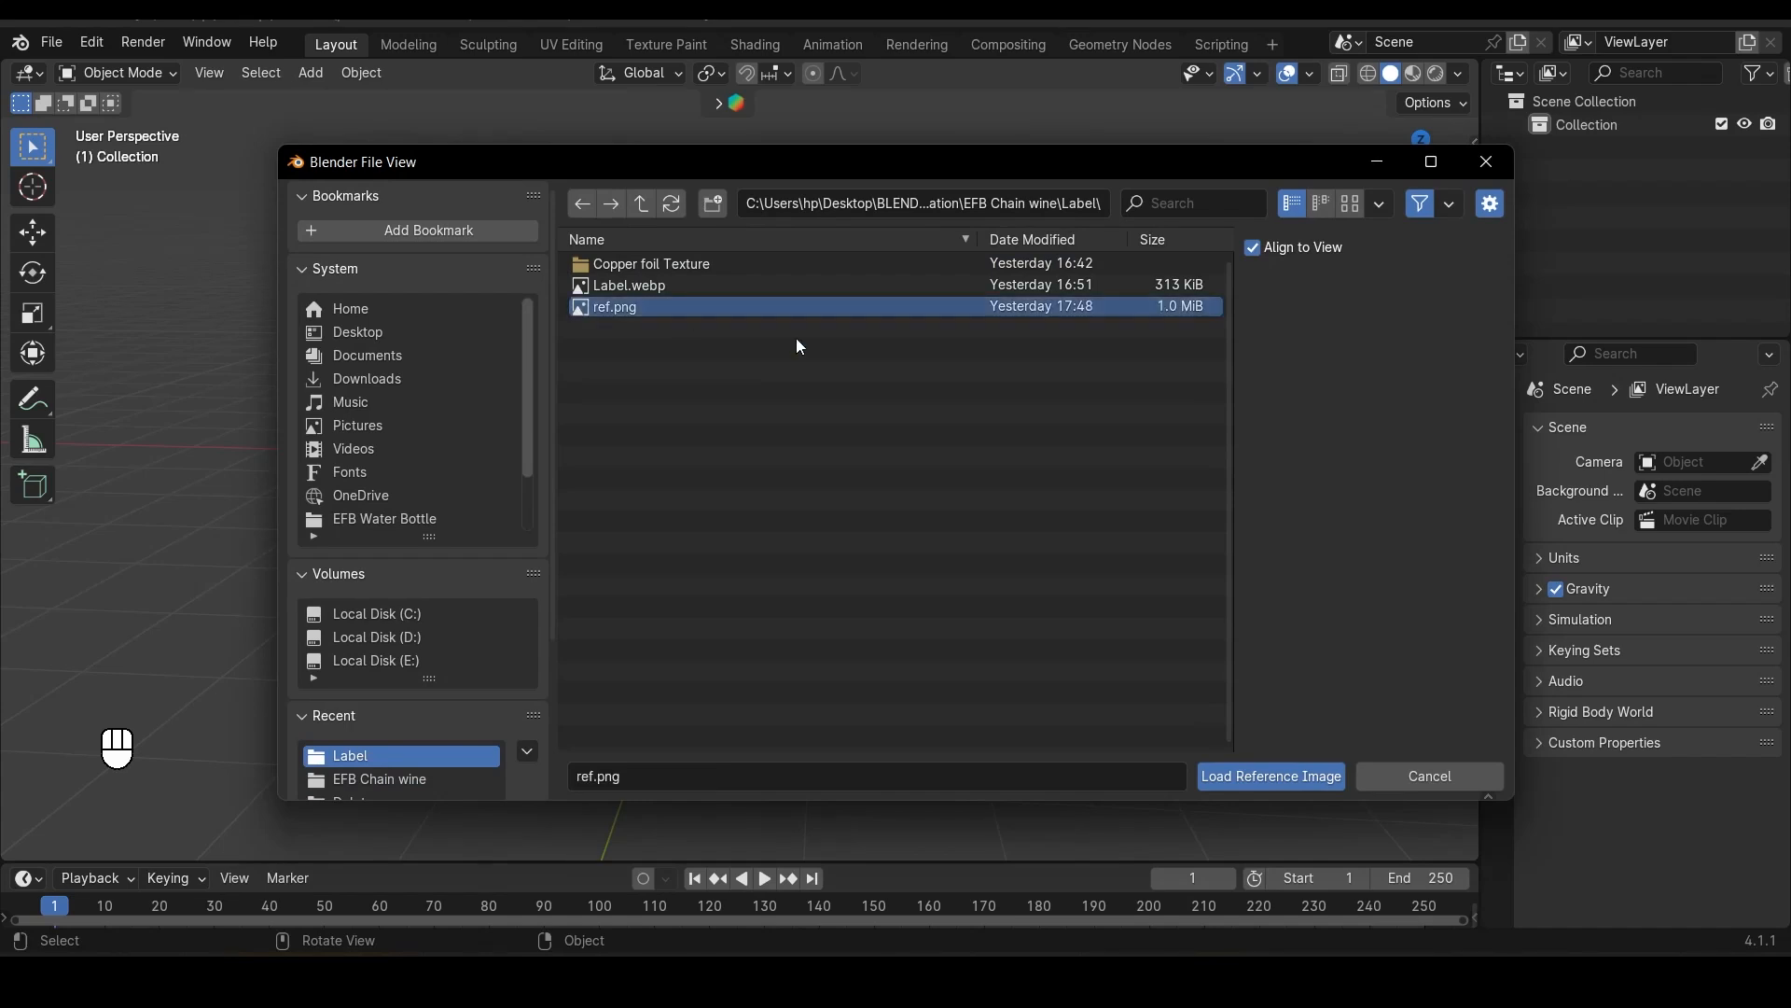
pyautogui.click(1305, 774)
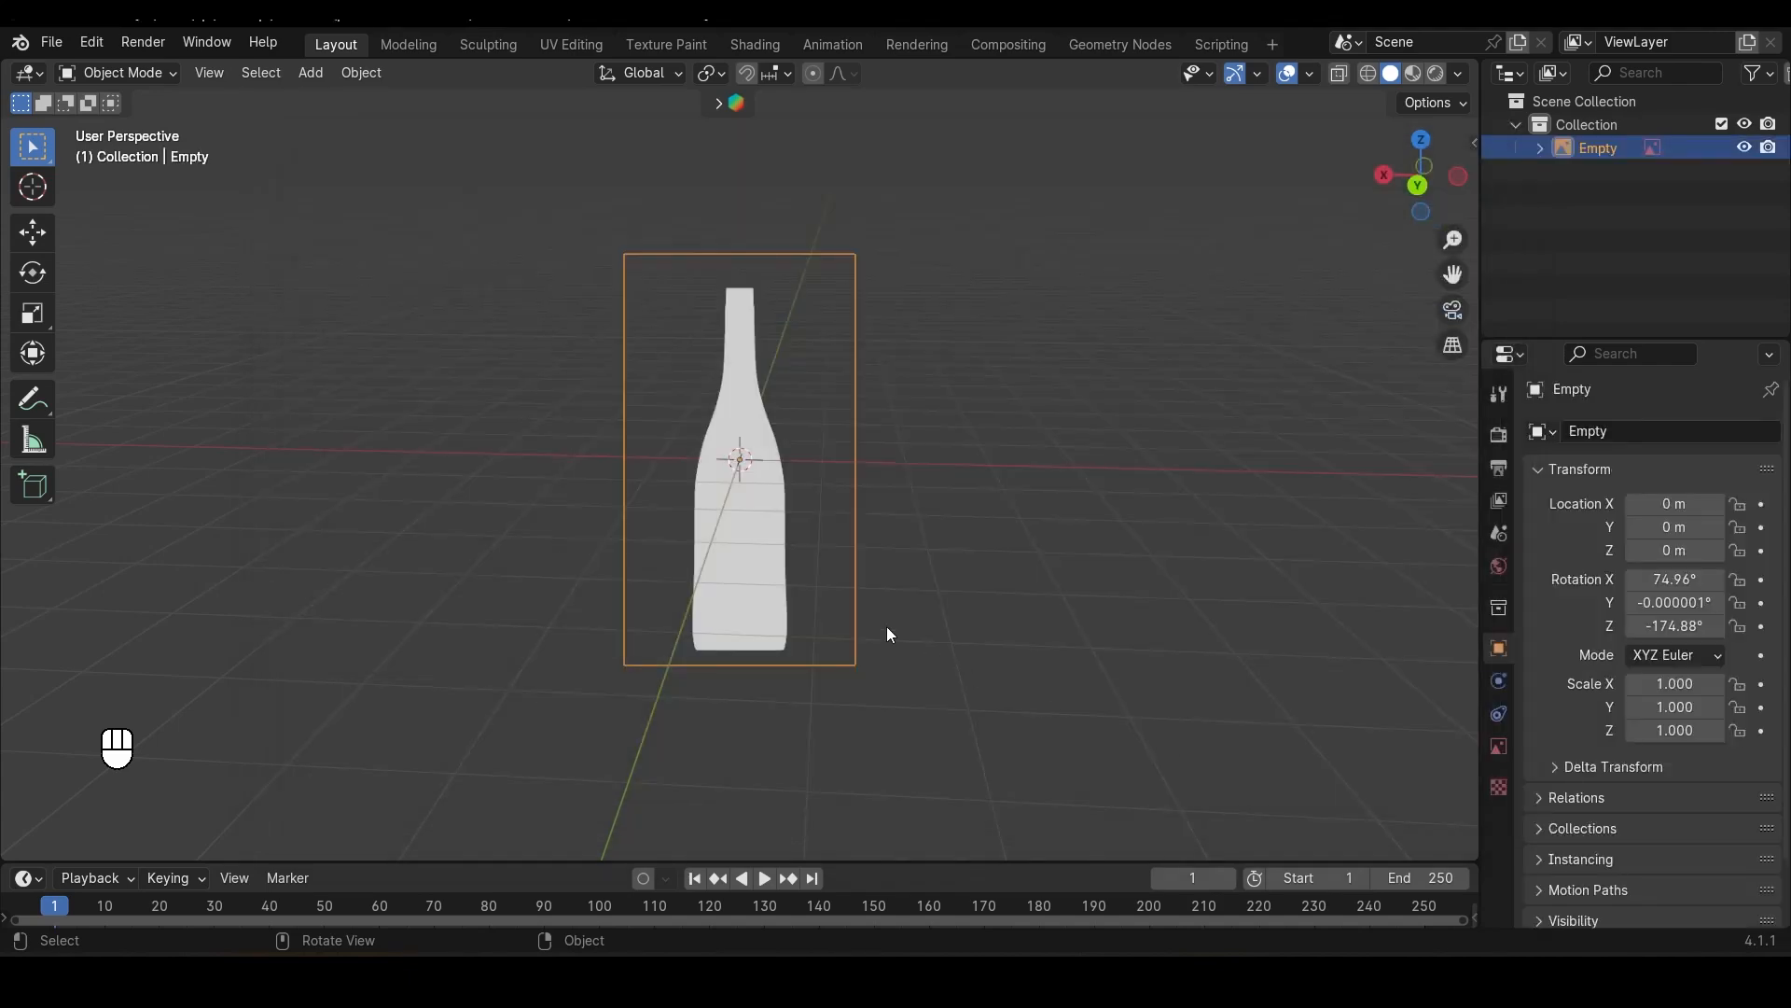
# Step: Reset the bottle reference image's rotation to 0° on the X, Y and Z axes
pyautogui.moveTo(1159, 600); pyautogui.dragTo(736, 523, button='middle')
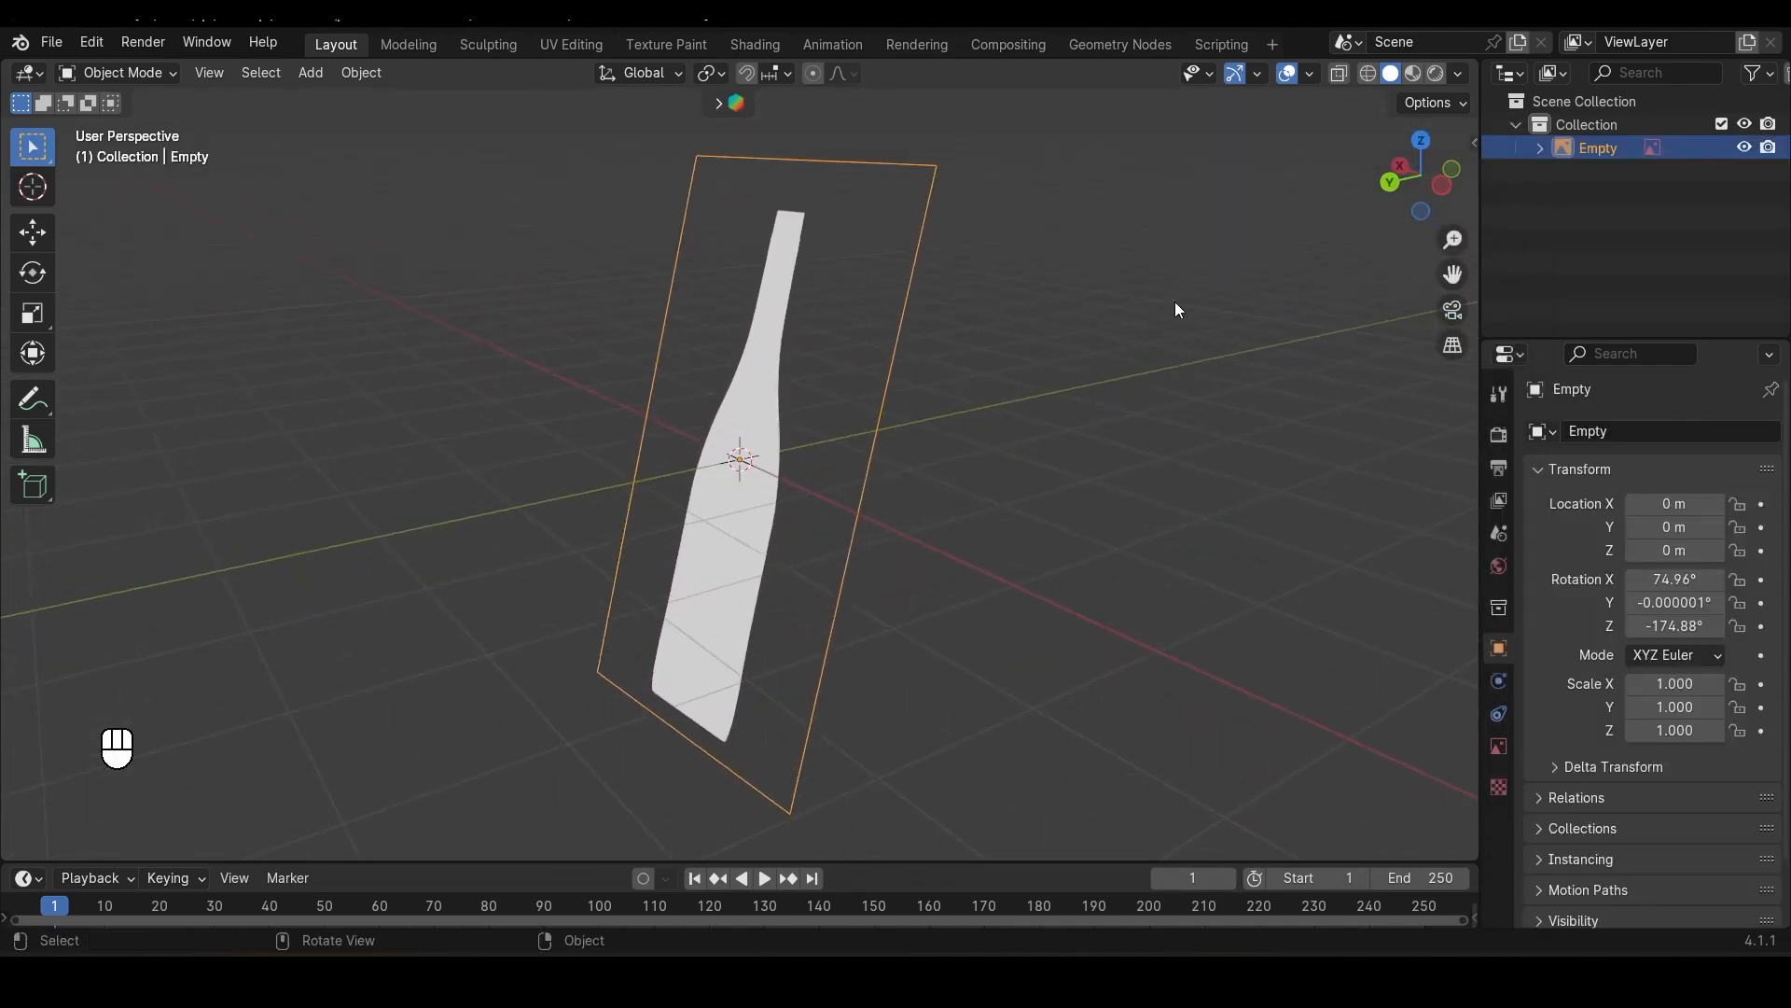
pyautogui.press('n')
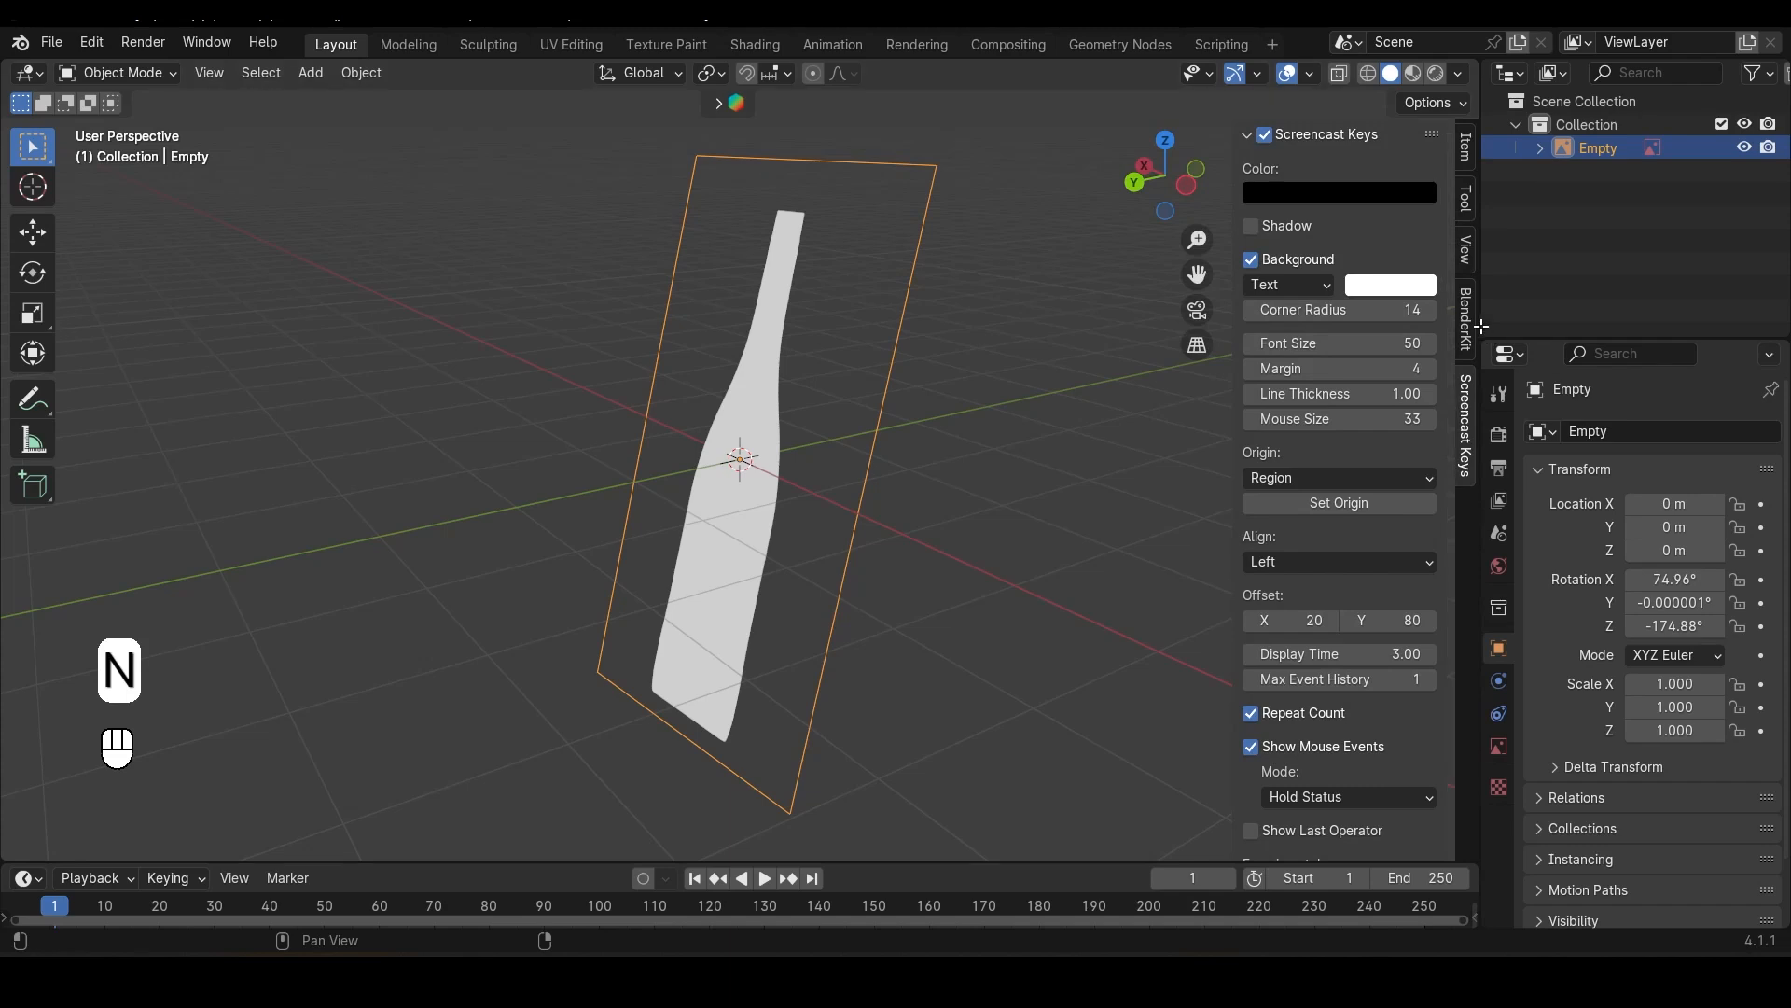
pyautogui.click(1465, 164)
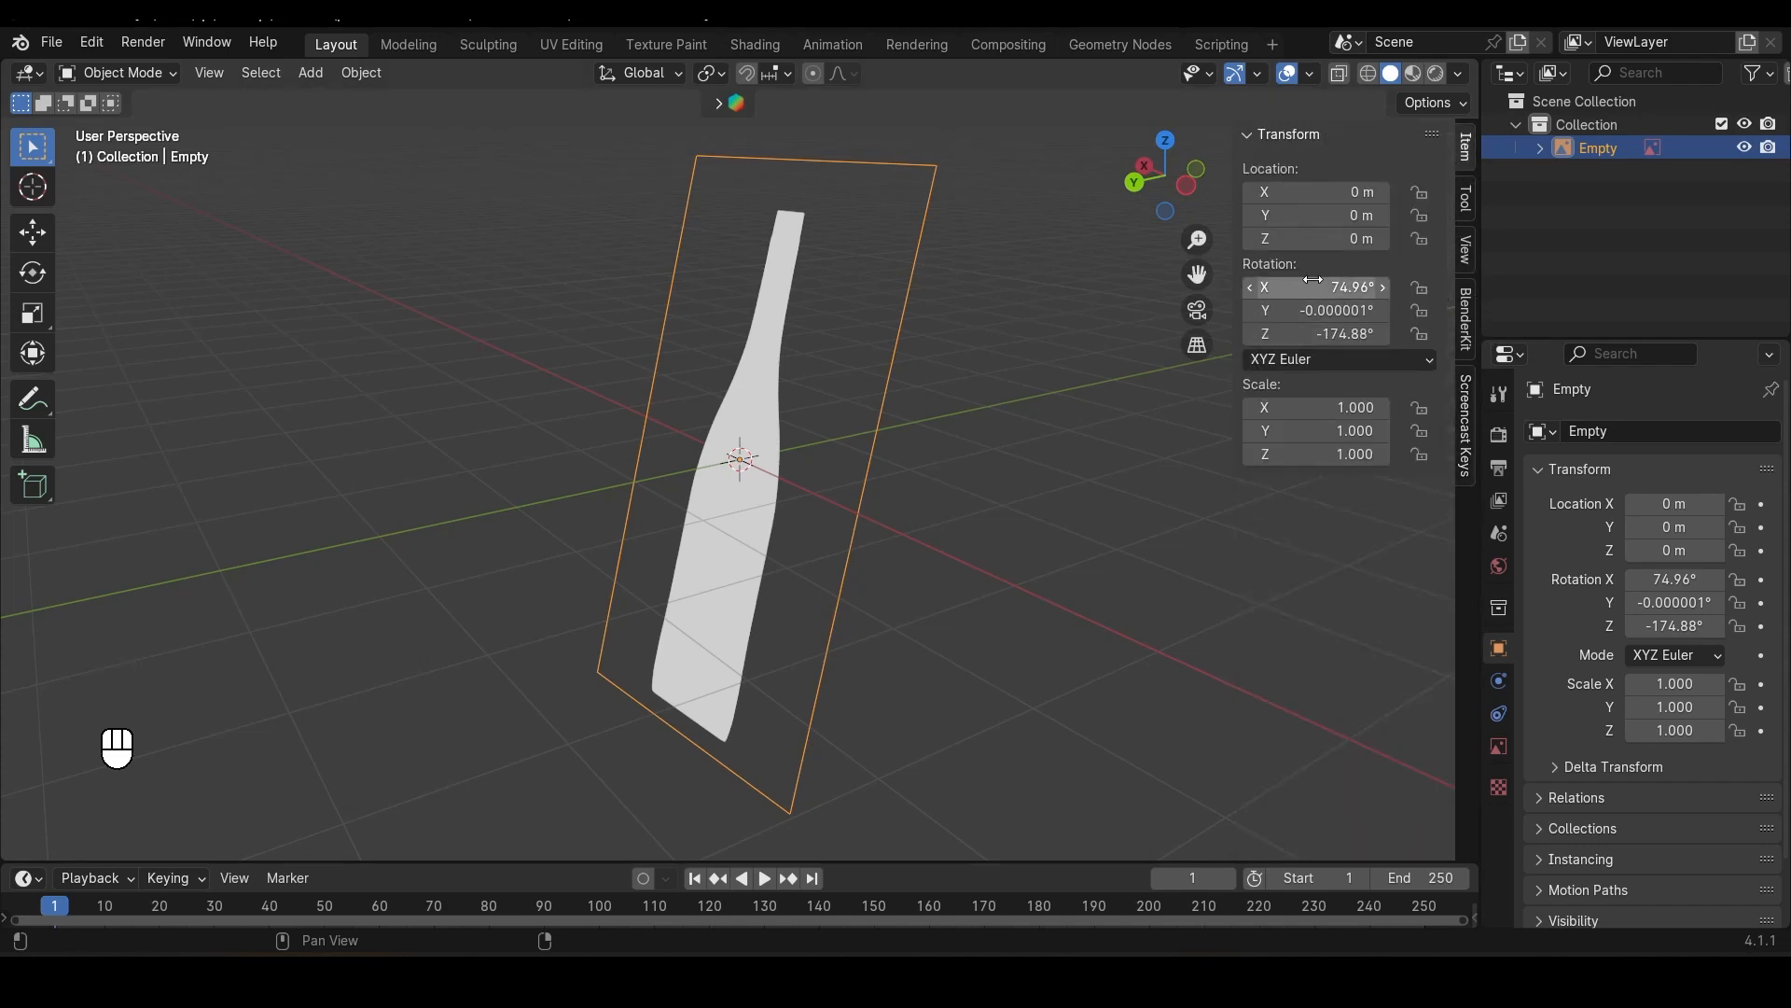
pyautogui.moveTo(1314, 287); pyautogui.dragTo(1316, 333)
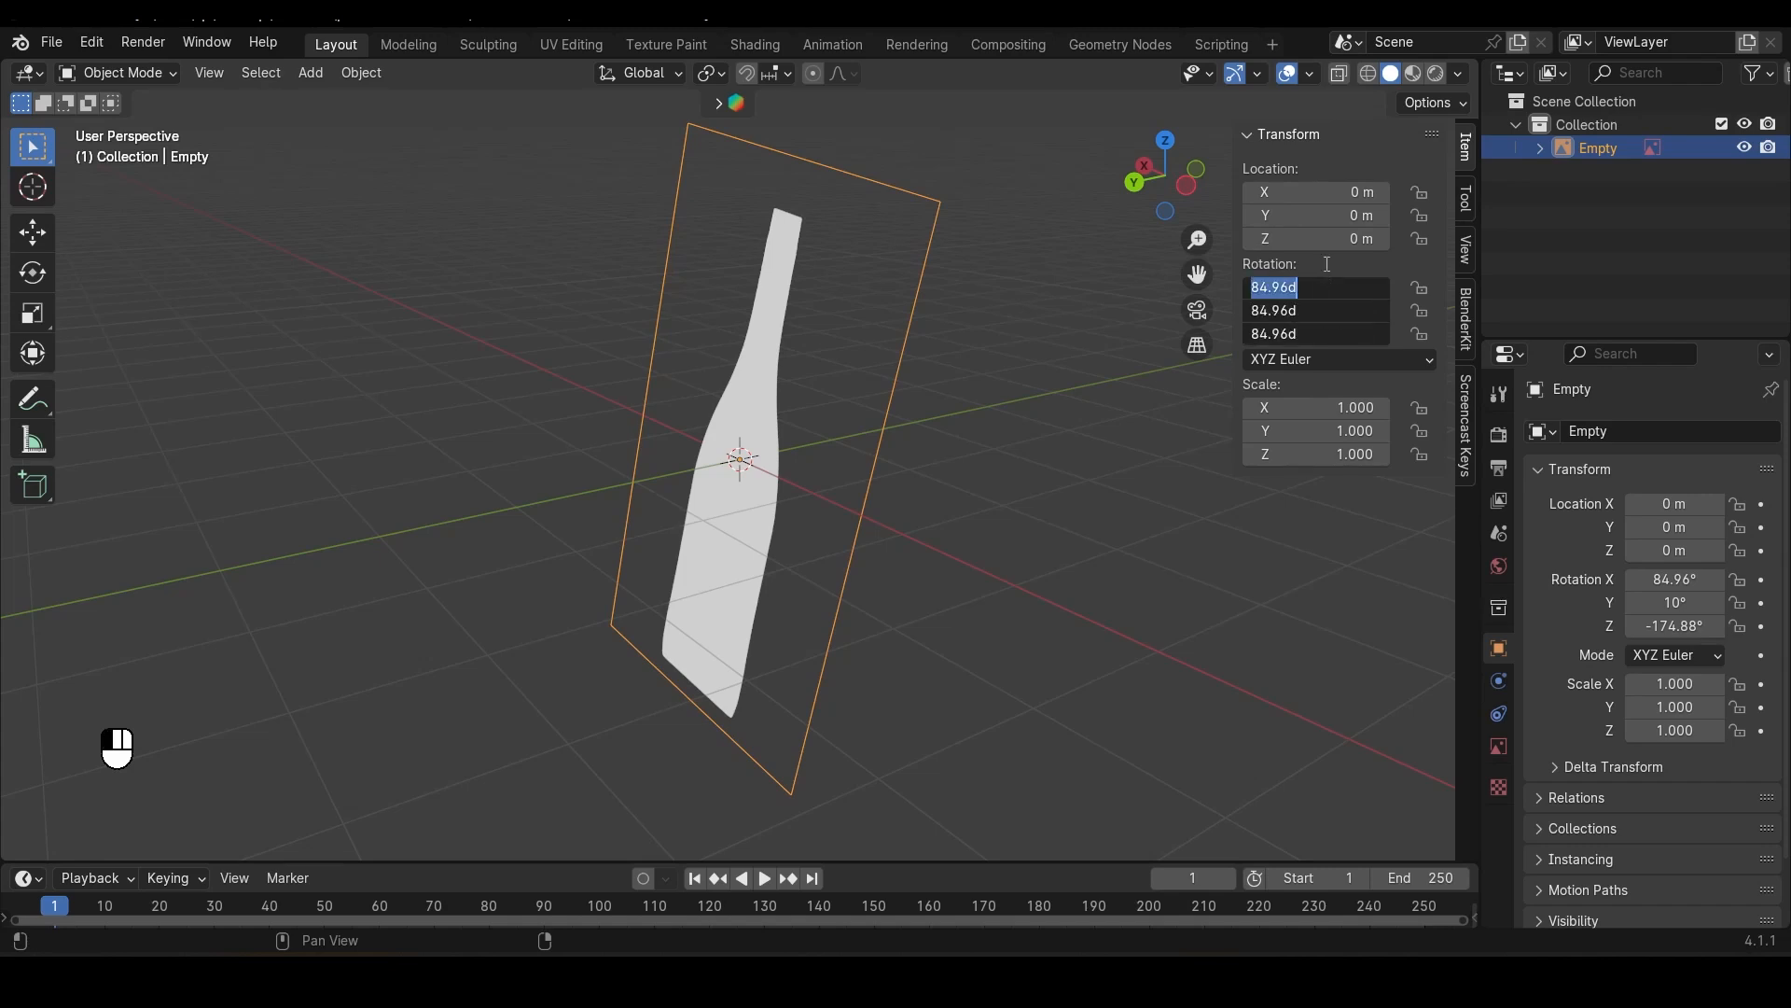
pyautogui.write('0')
pyautogui.press('Return')
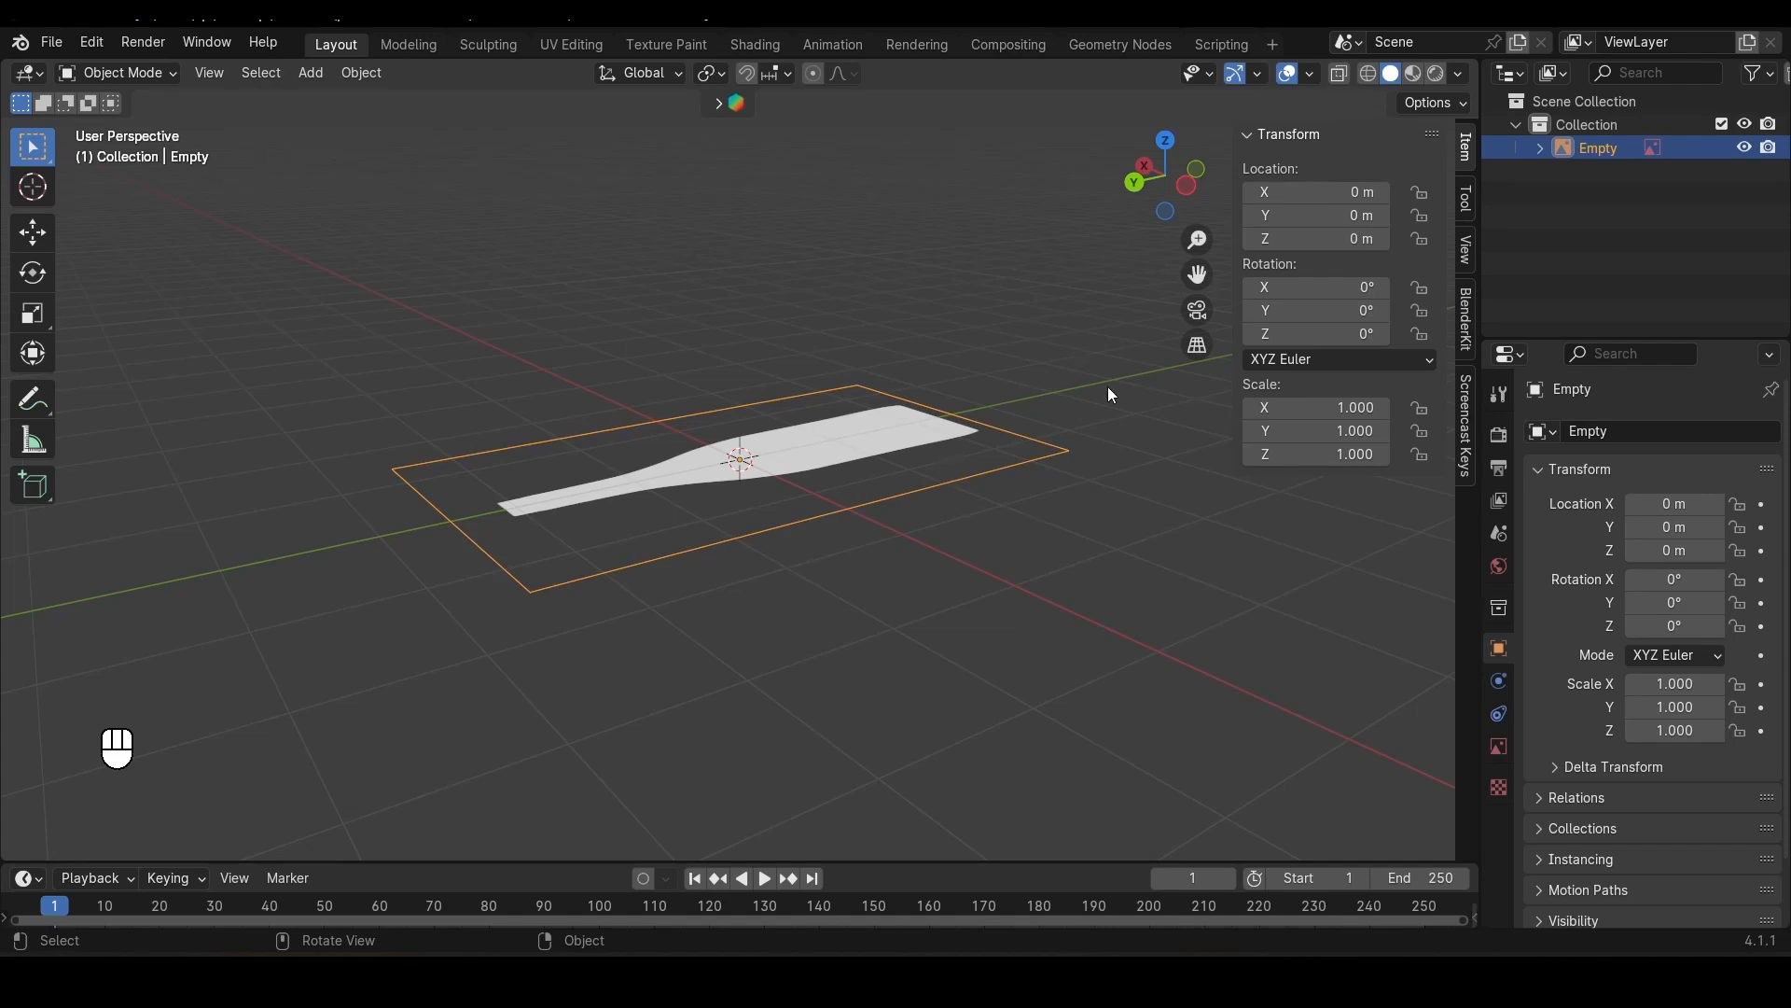
# Step: Stand the reference image upright by setting its X rotation to 90°
pyautogui.moveTo(1107, 389); pyautogui.dragTo(849, 524, button='middle')
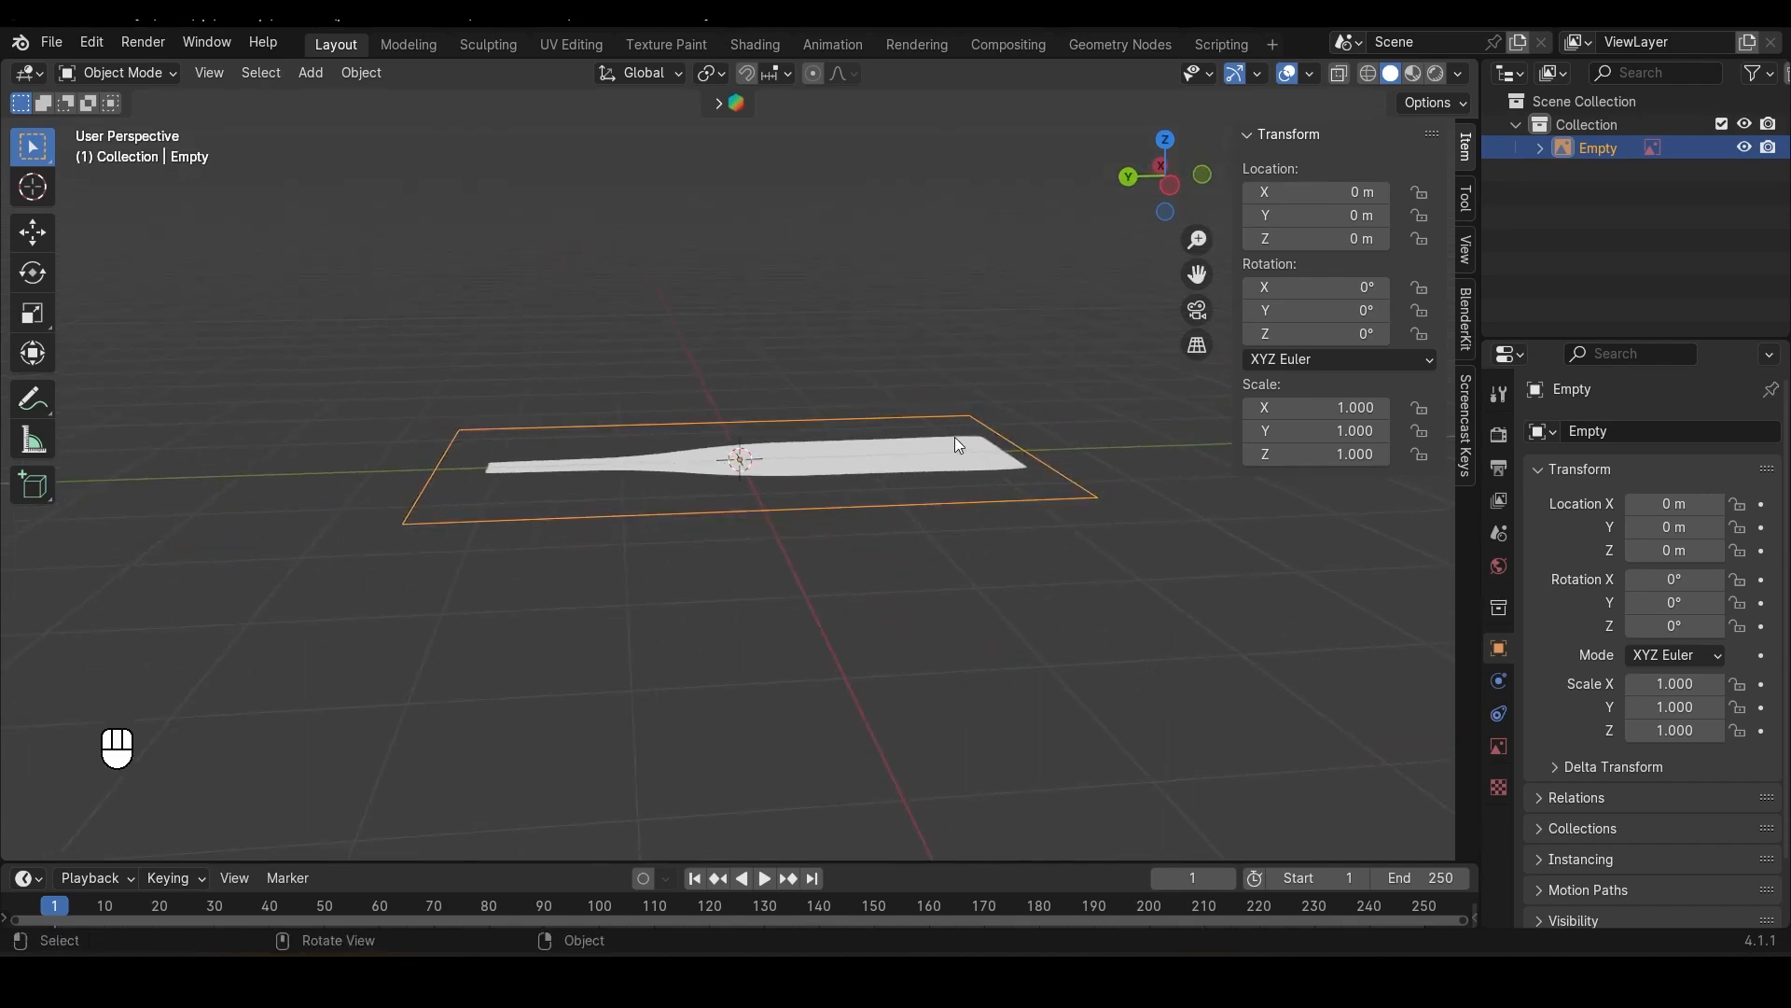
pyautogui.click(1306, 288)
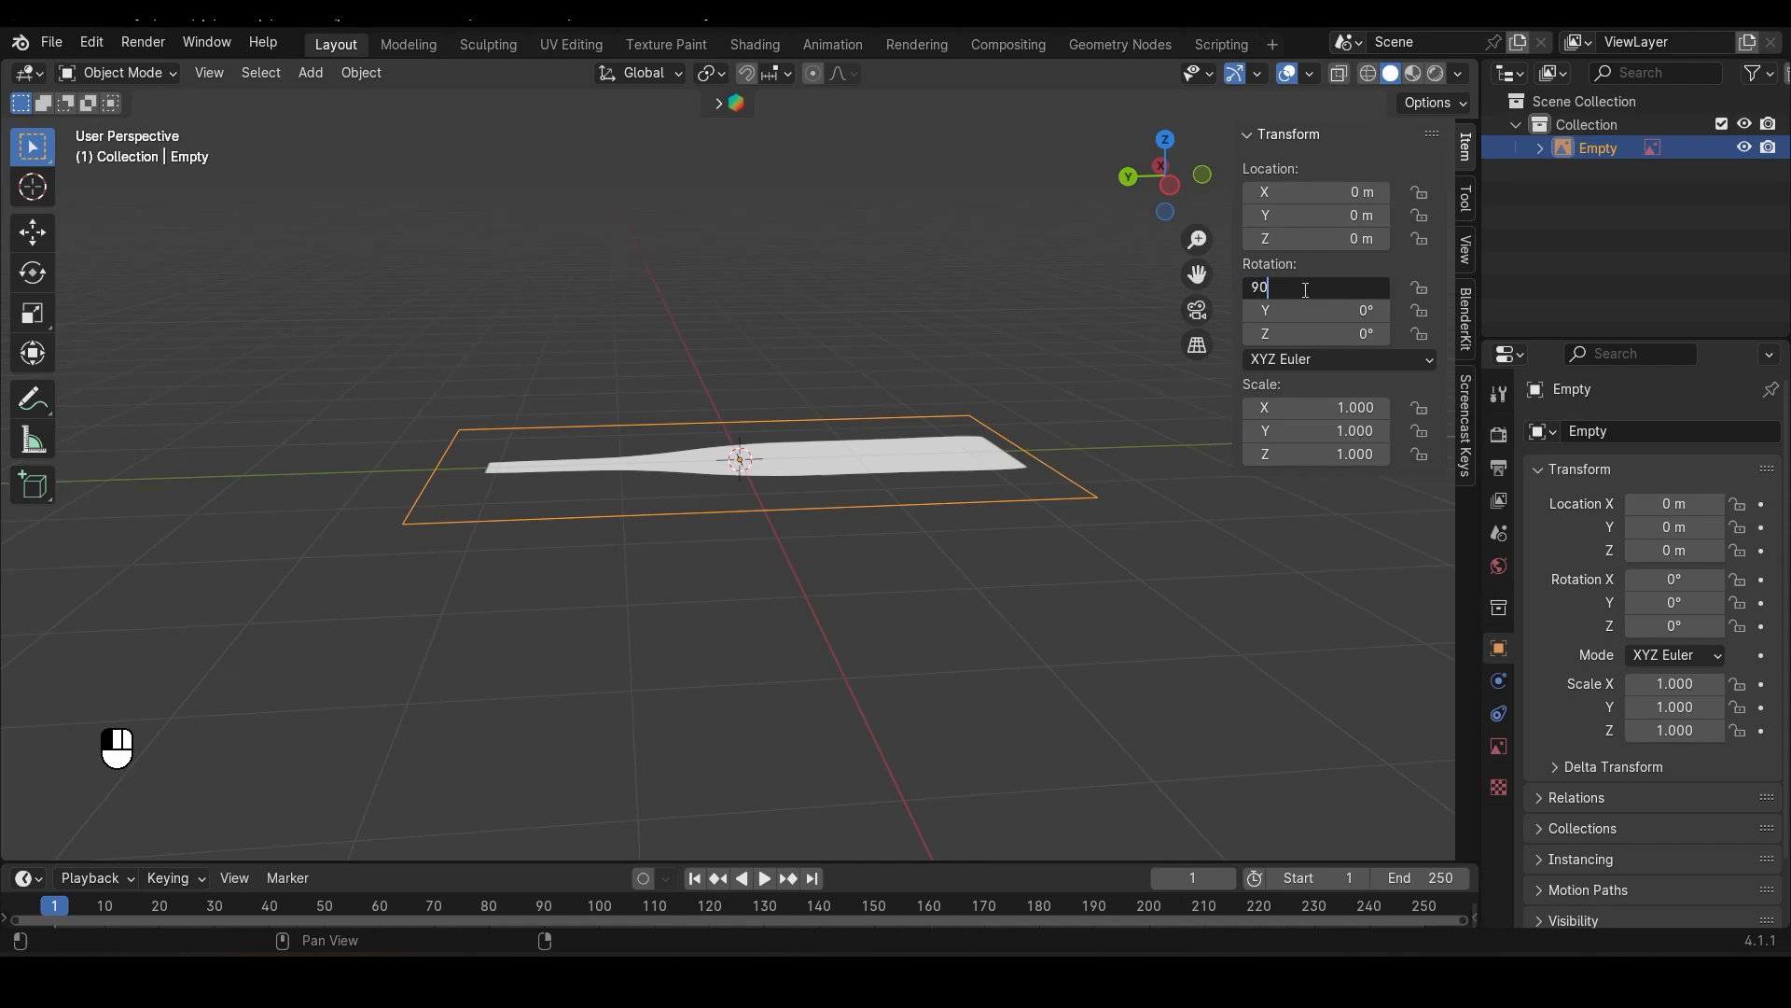
pyautogui.press('Return')
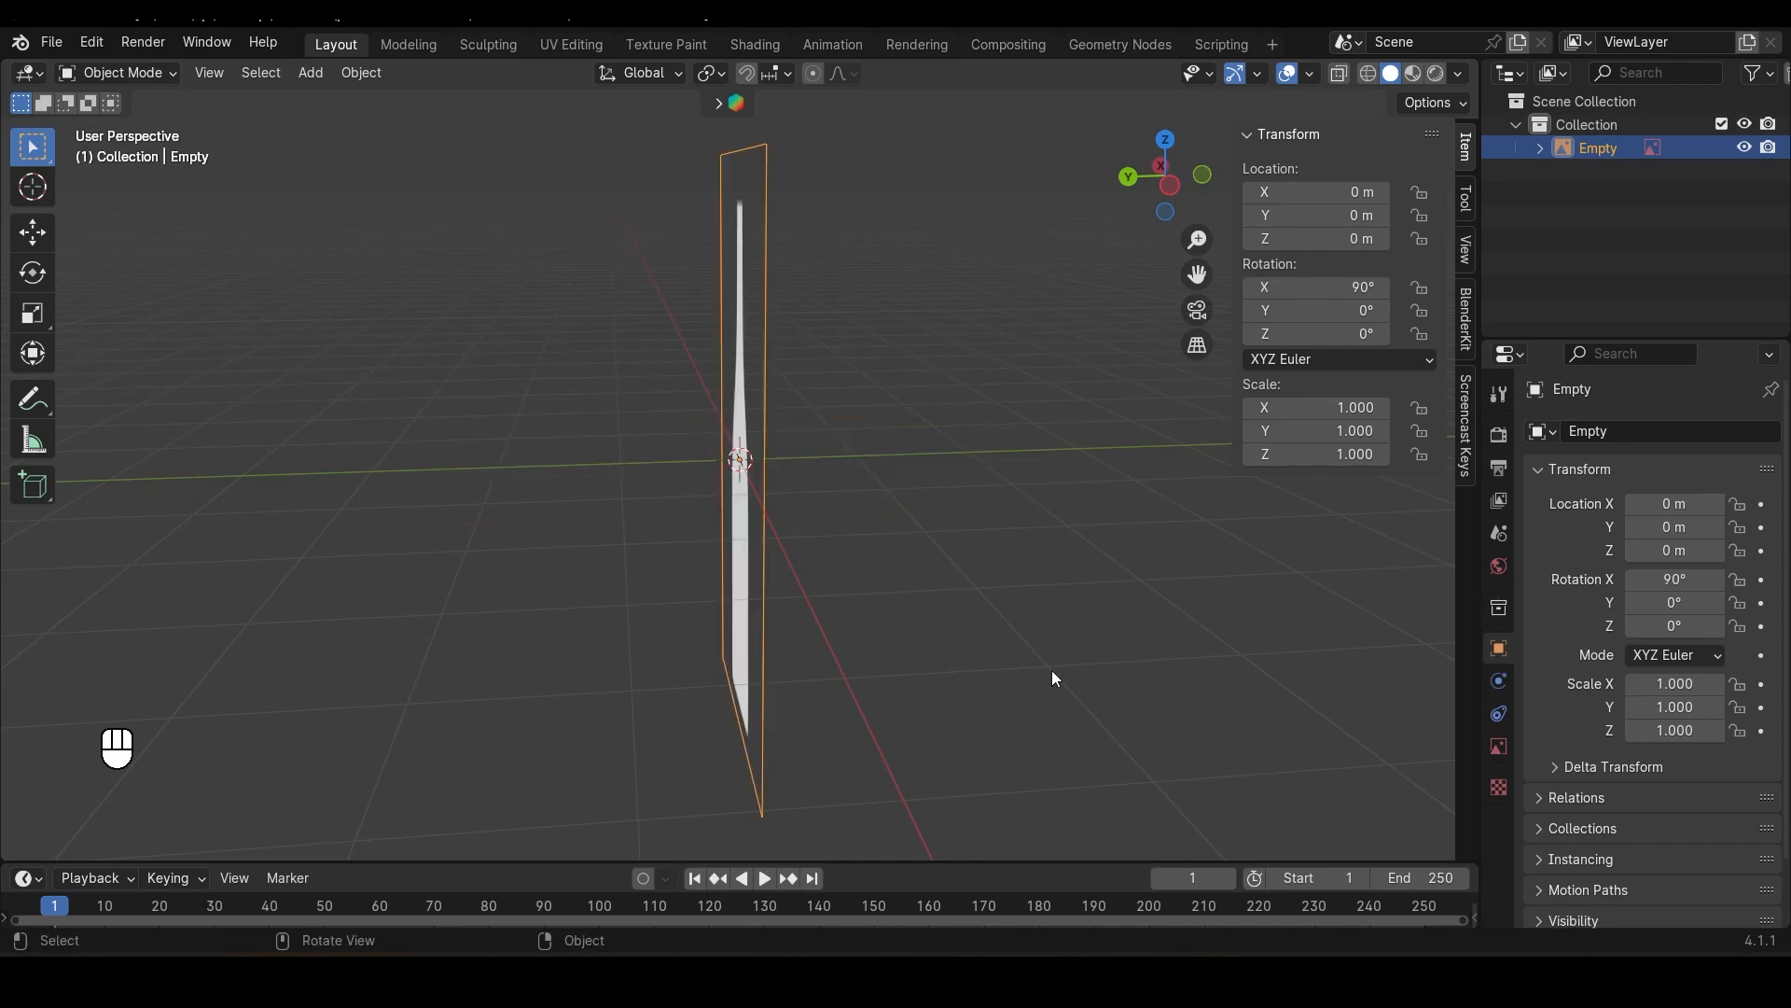
pyautogui.press('n')
# Step: In the back view, move the reference image up about 2.34 m along Z so the bottle's base rests on the X axis
pyautogui.click(1428, 181)
pyautogui.press('g')
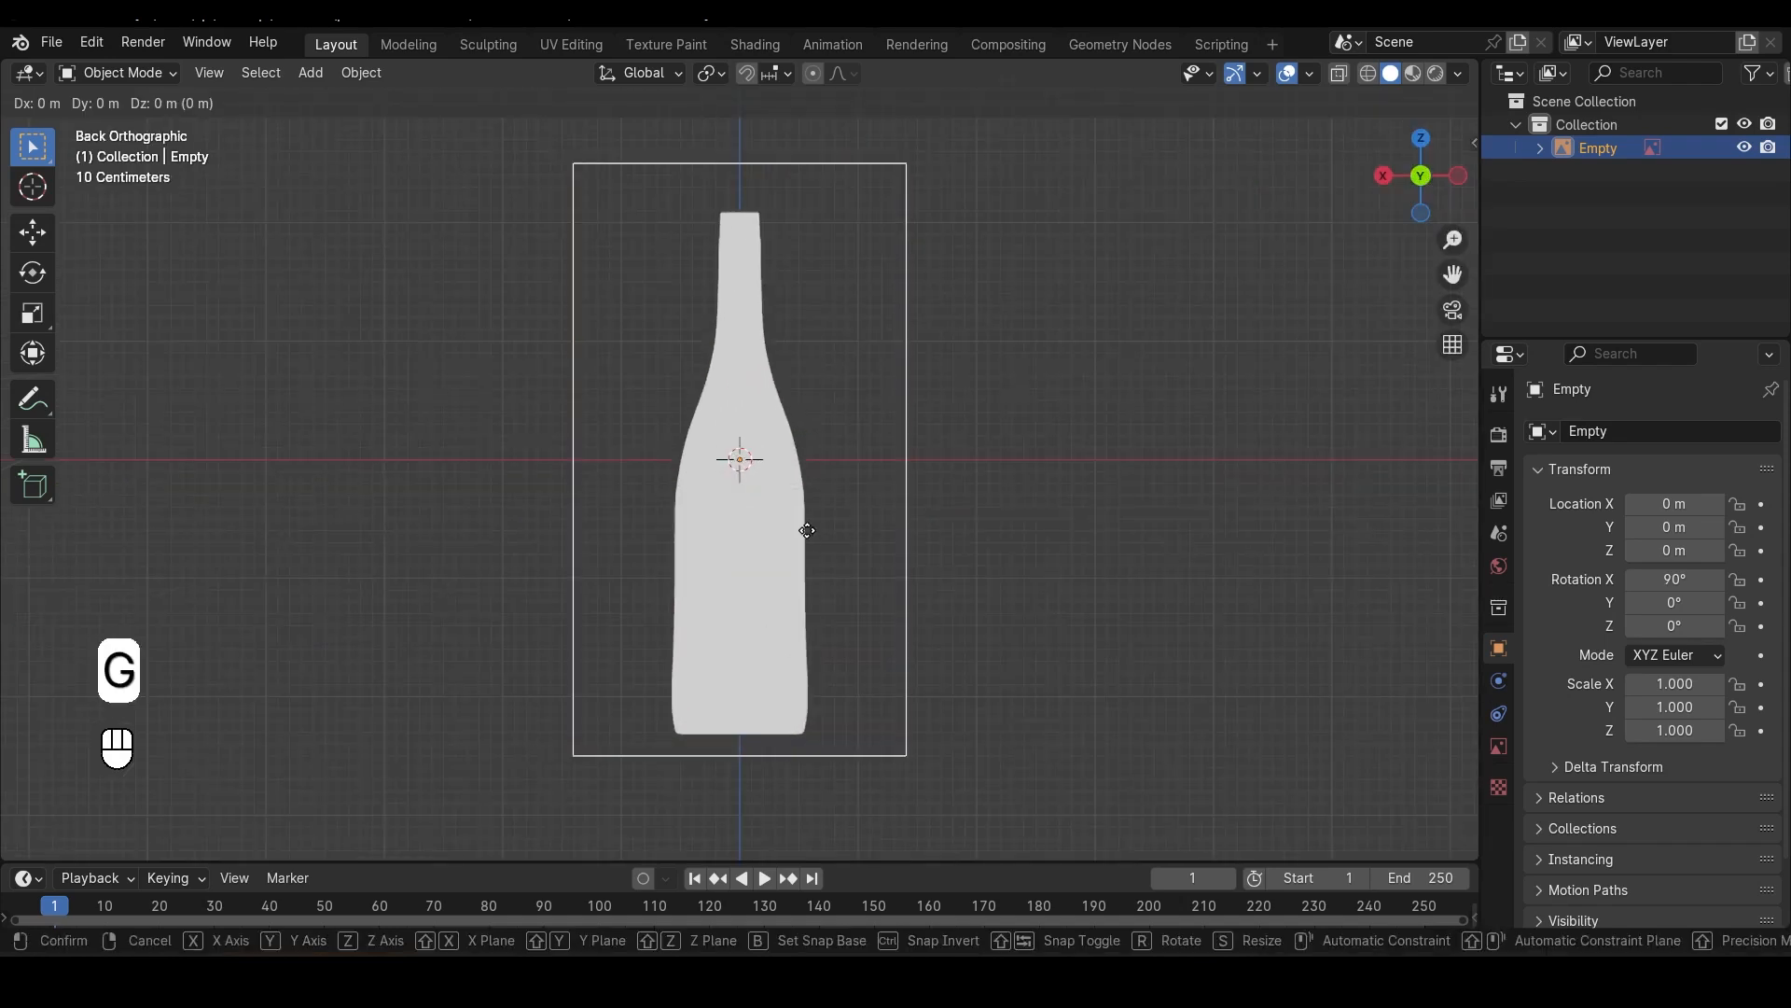
pyautogui.press('z')
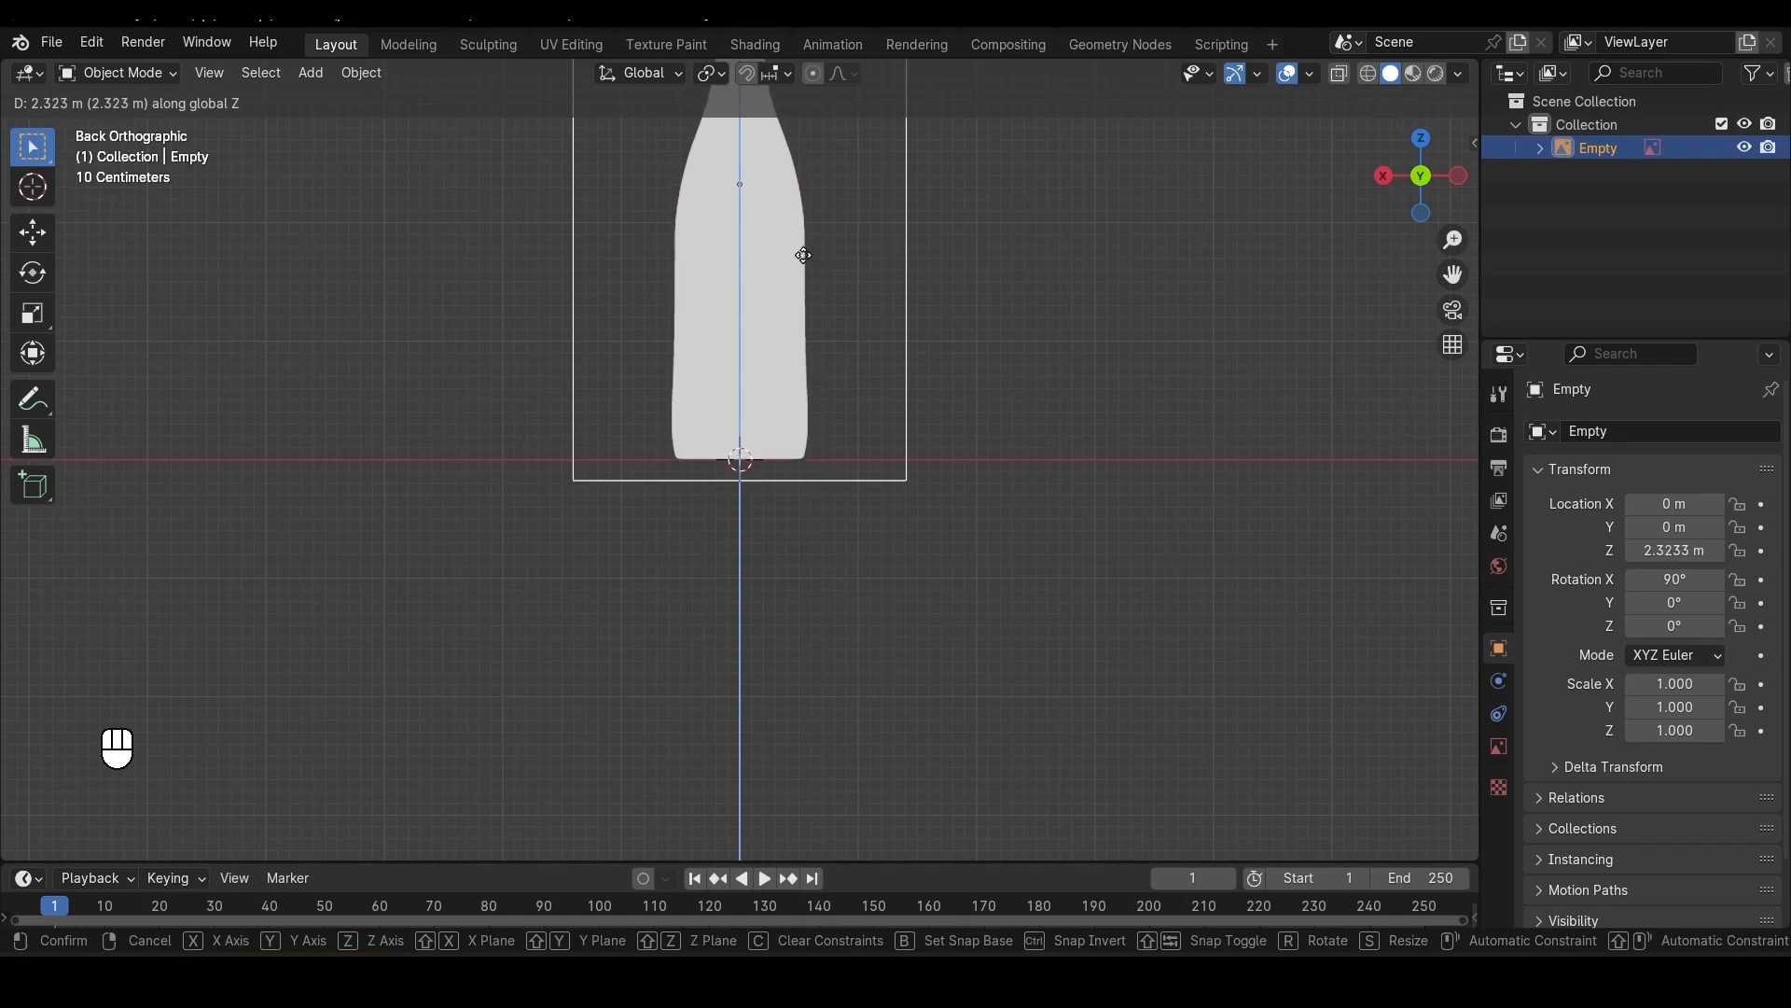
pyautogui.click(808, 261)
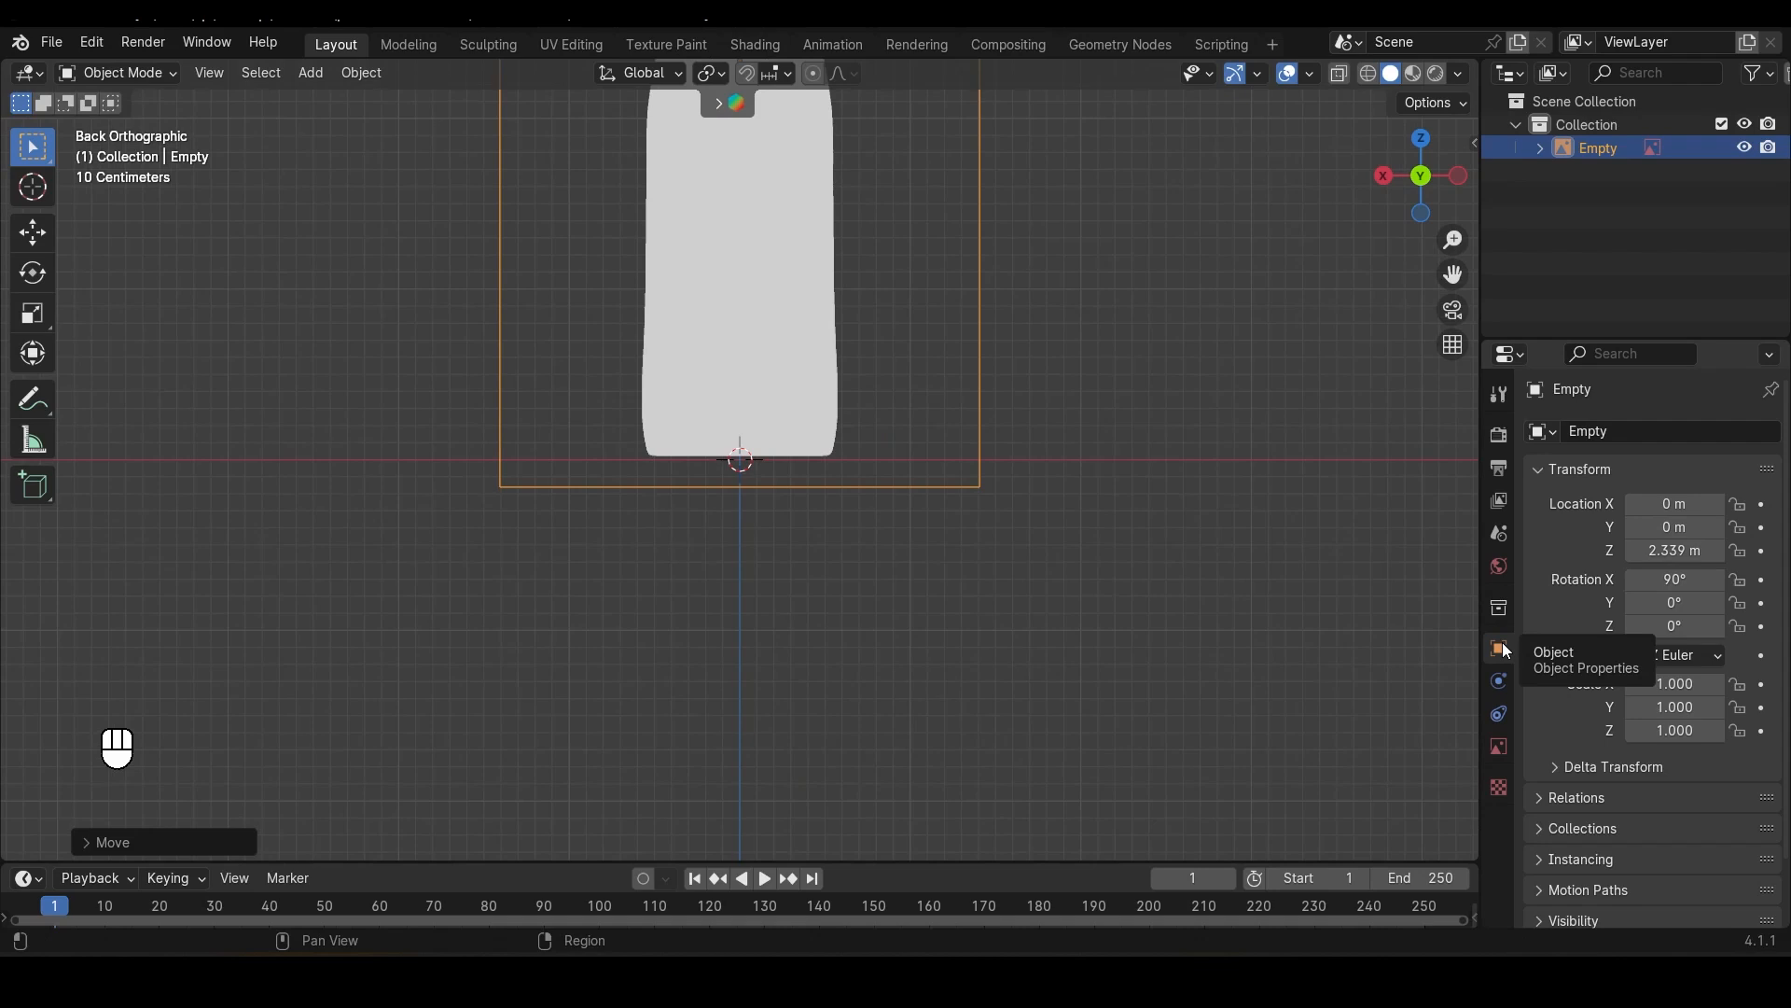
# Step: Make the reference image unselectable in its object visibility settings
pyautogui.scroll(-2, 1586, 860)
pyautogui.click(1571, 851)
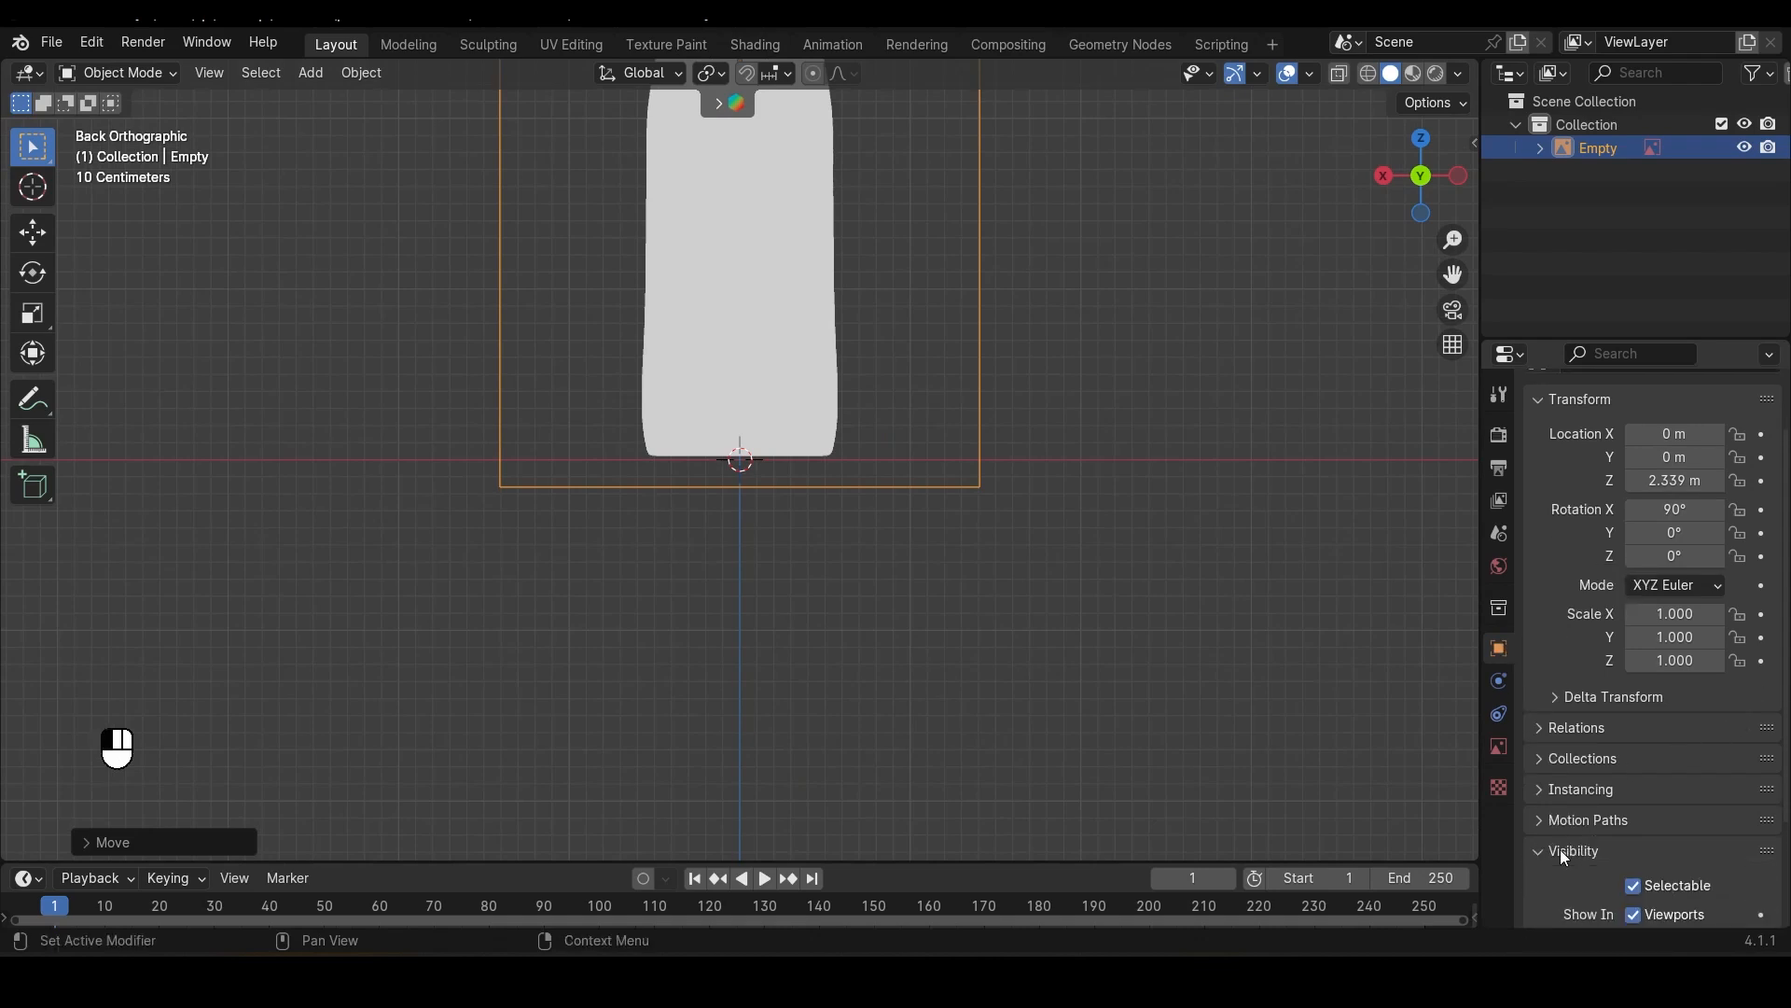
pyautogui.scroll(-4, 1625, 826)
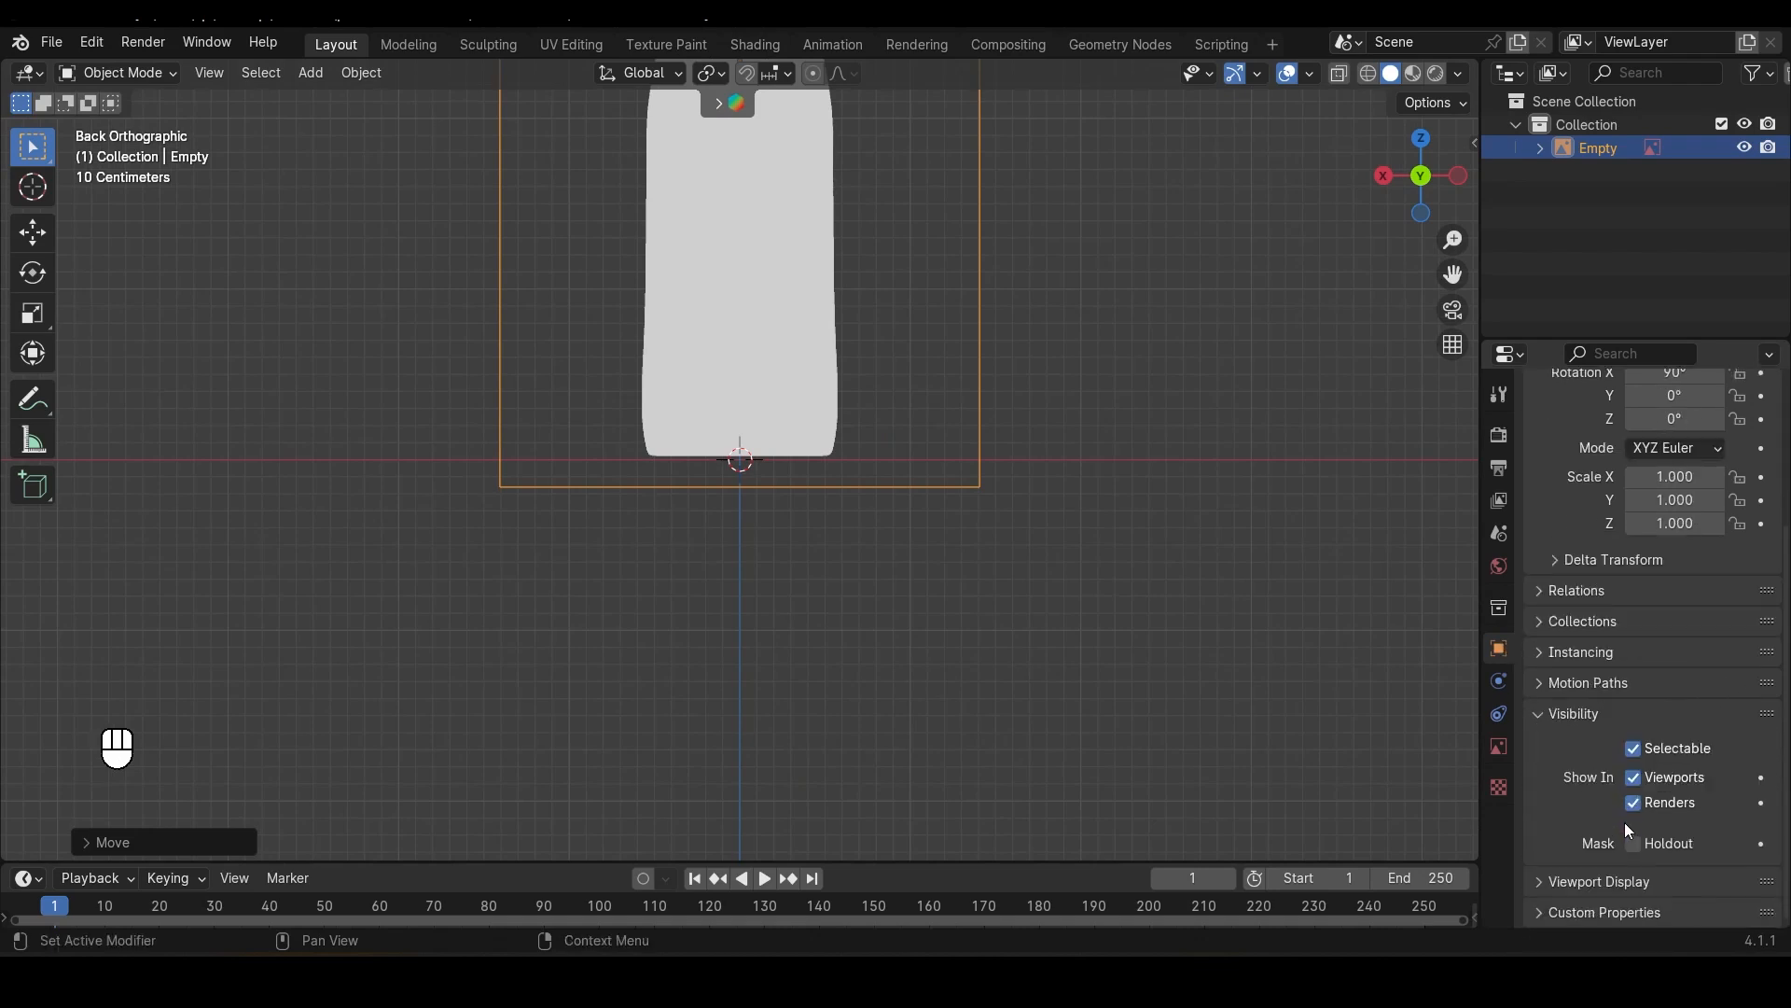
pyautogui.click(1632, 750)
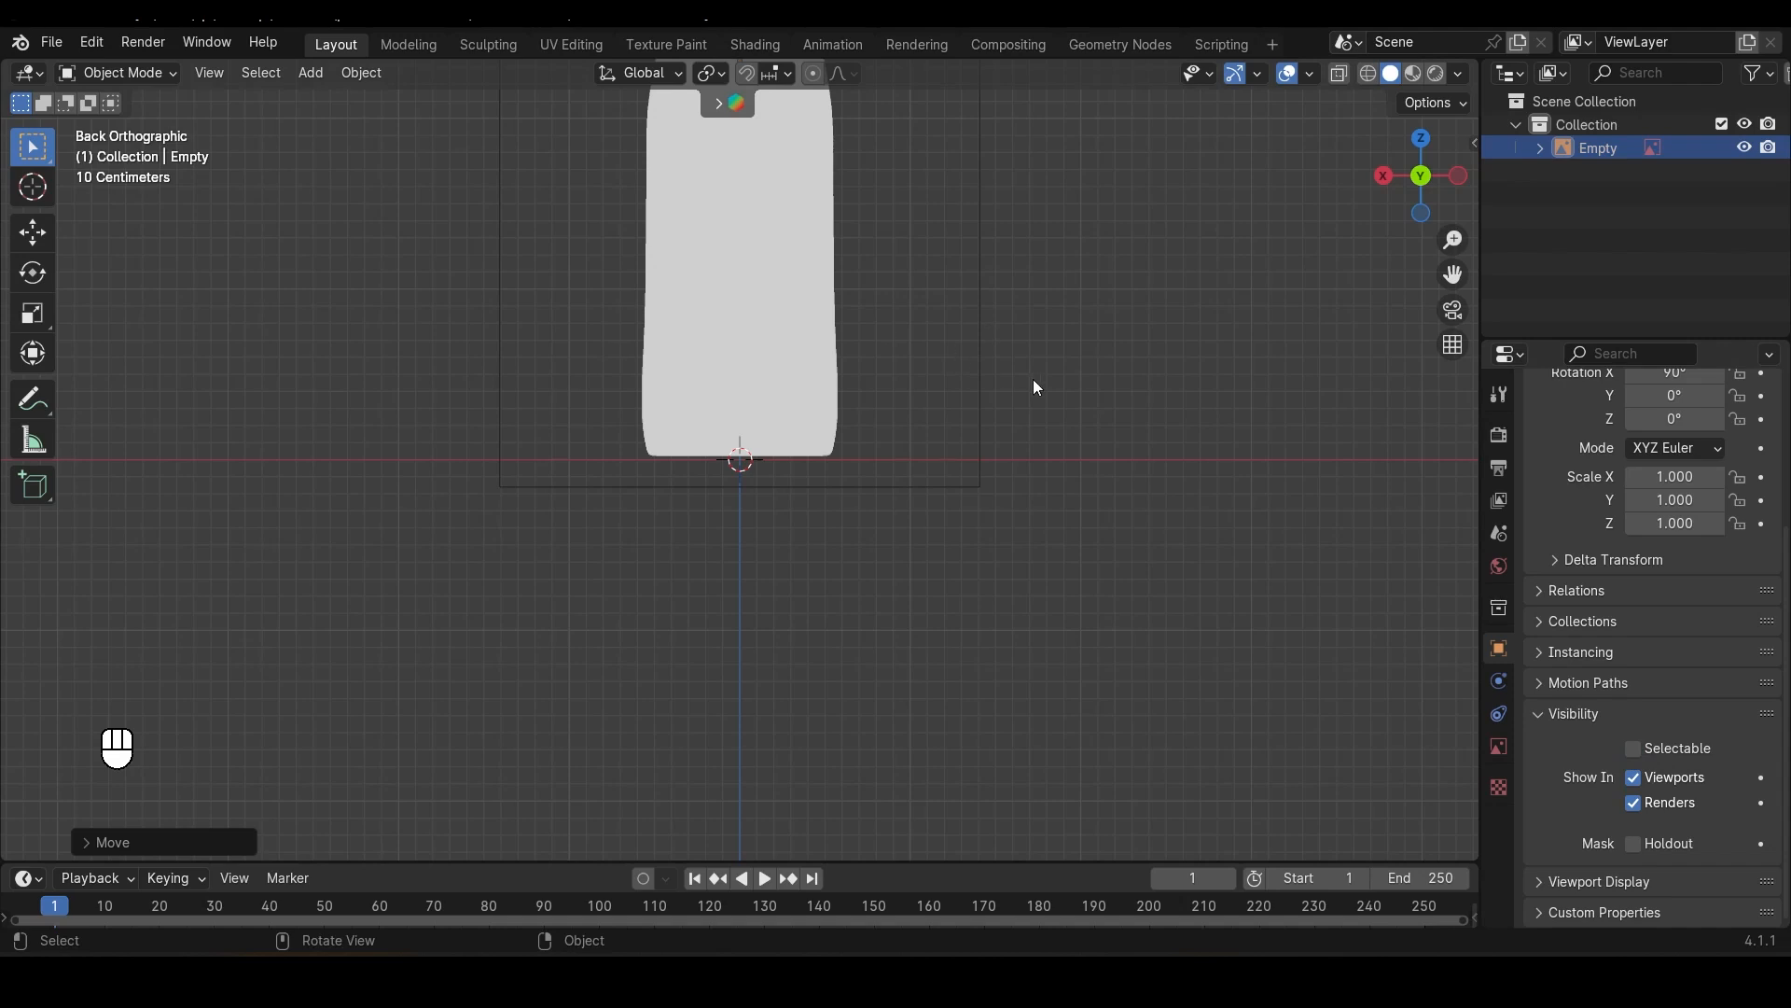
# Step: Set the reference image's depth to Back so it displays behind other geometry
pyautogui.keyDown('shift'); pyautogui.moveTo(1036, 387); pyautogui.dragTo(1045, 663, button='middle'); pyautogui.keyUp('shift')
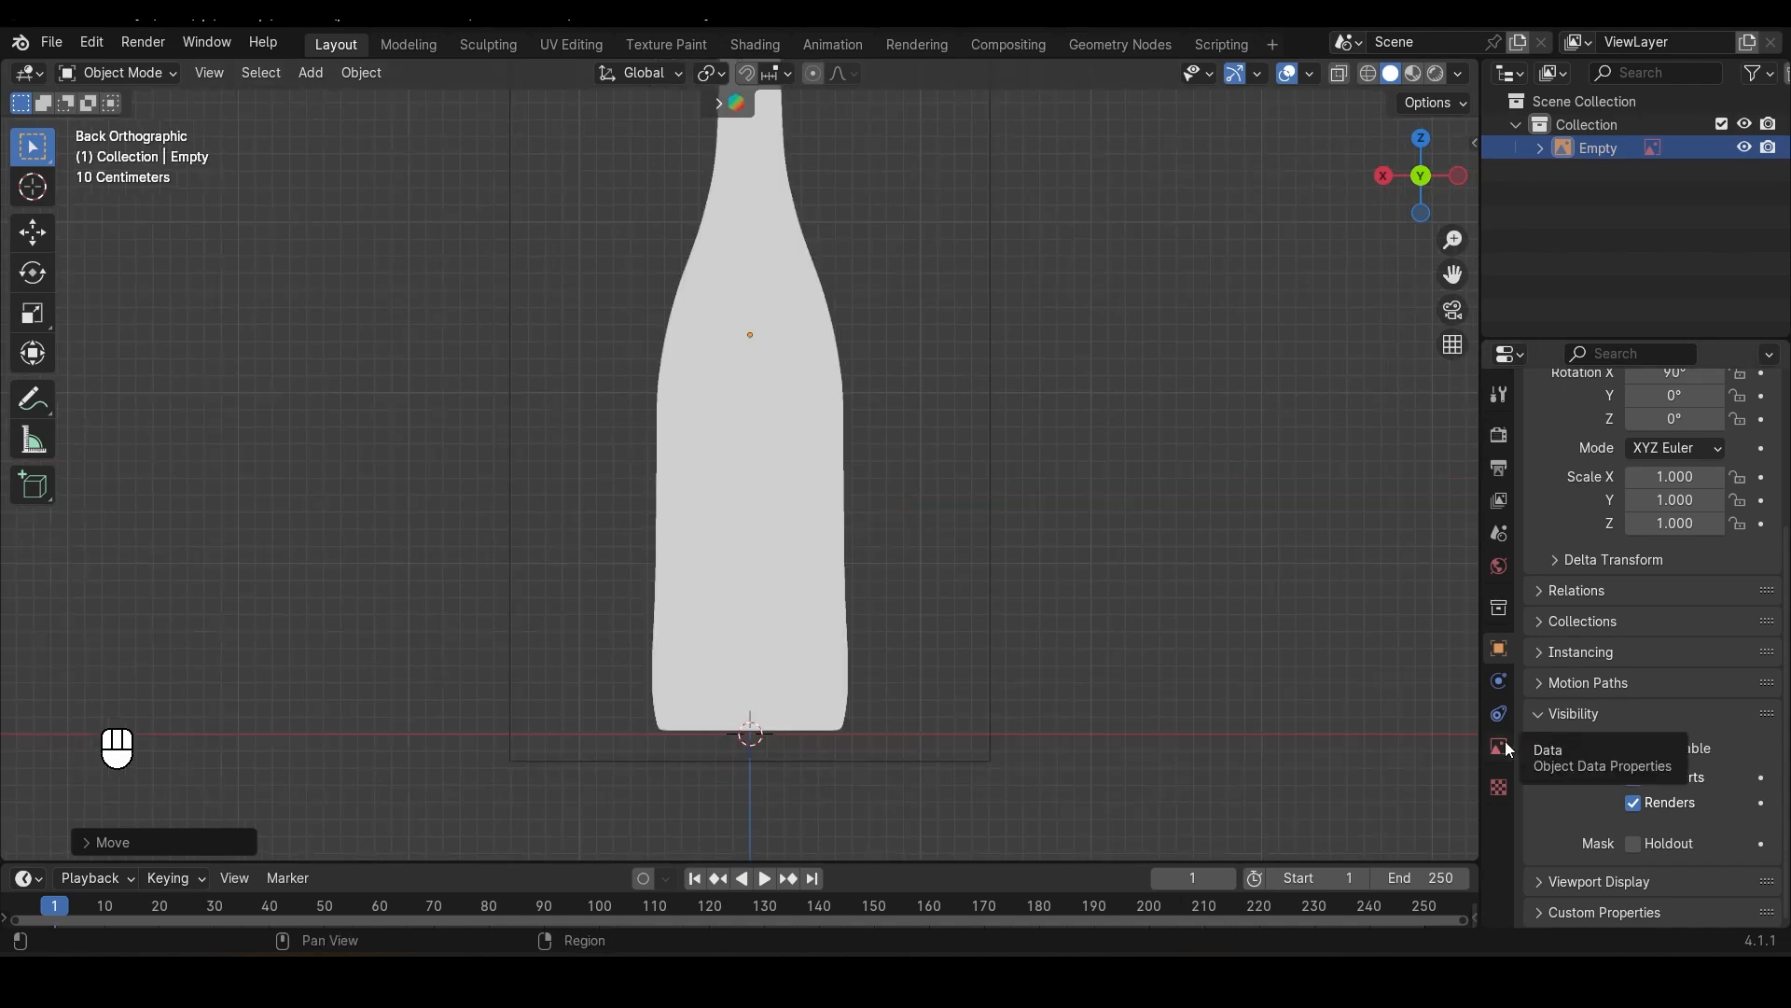
pyautogui.click(1501, 744)
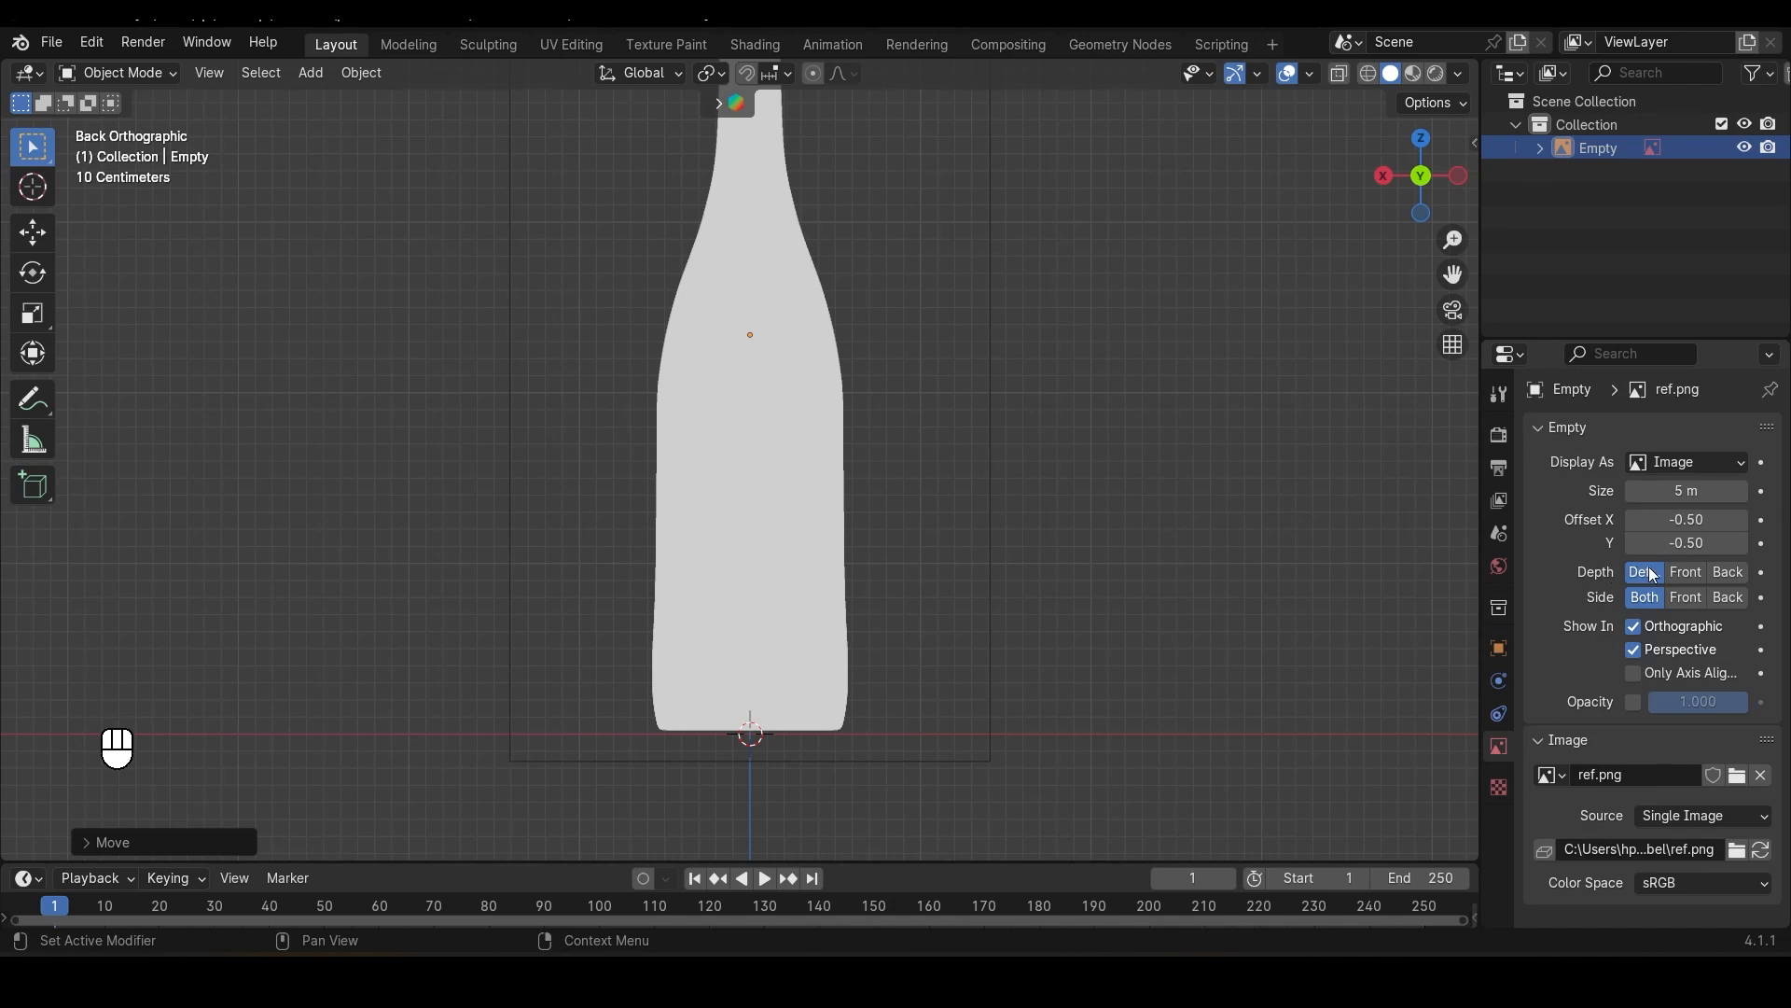
pyautogui.click(1722, 573)
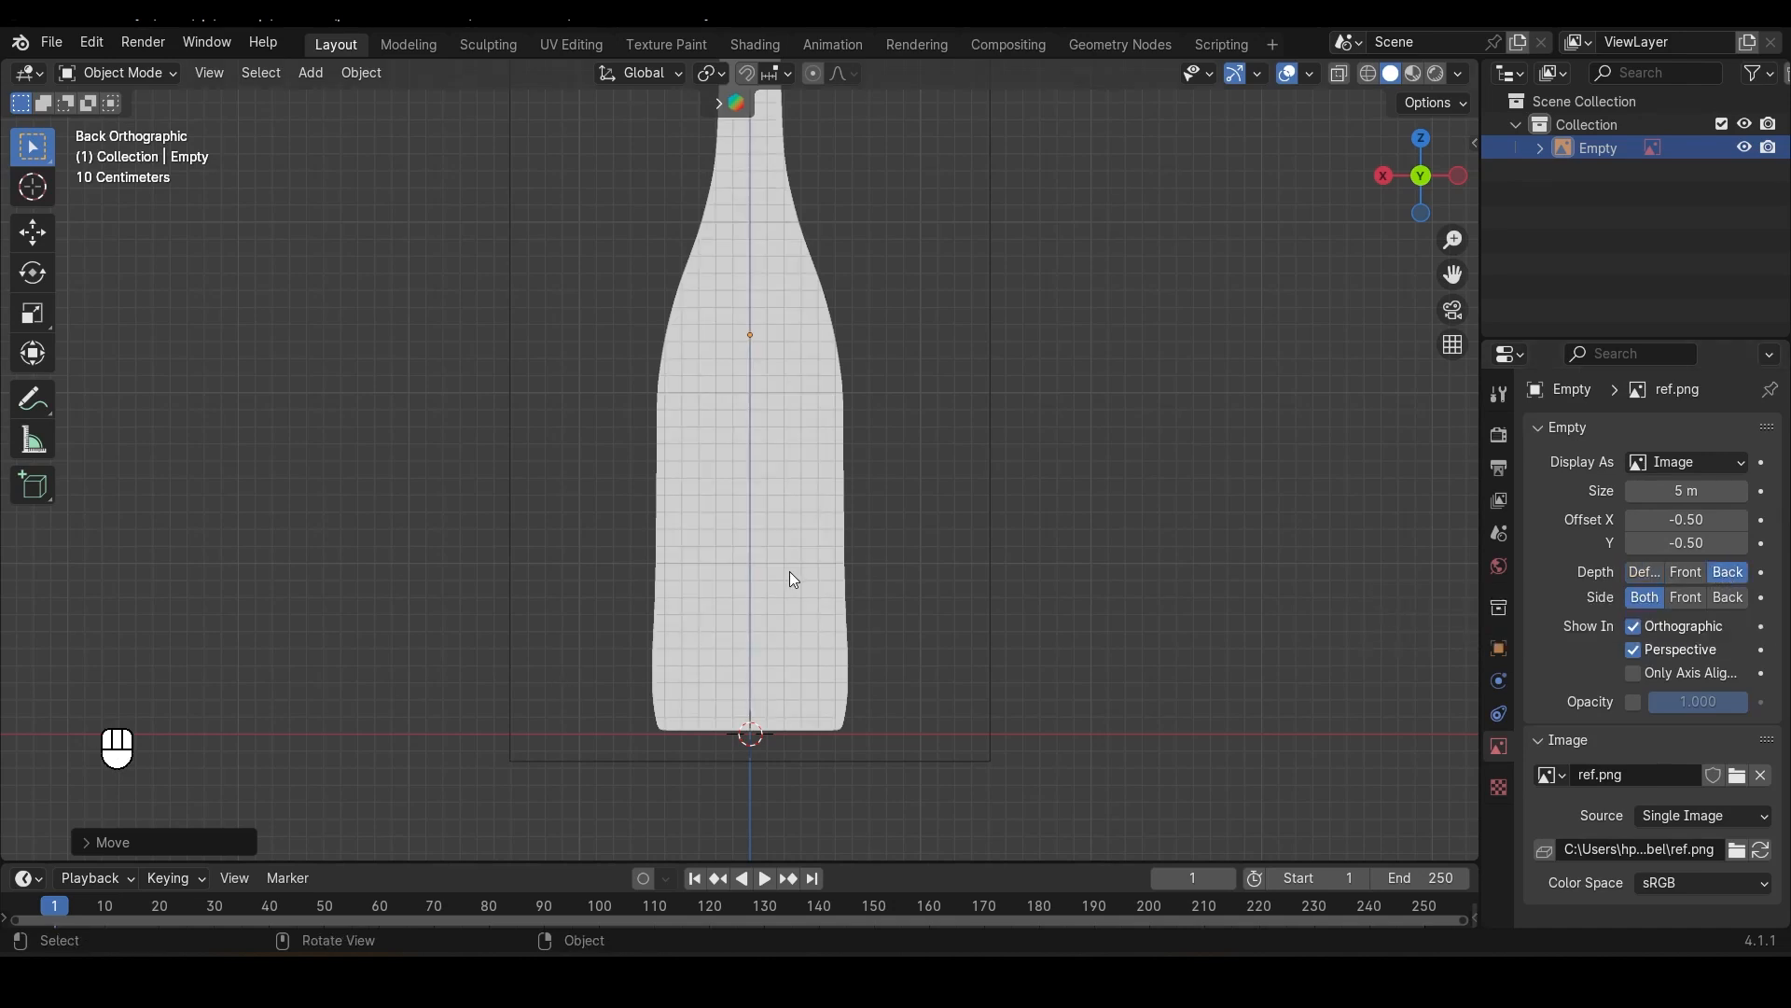
# Step: Add a mesh circle at the world origin under the bottle and reduce its number of vertices
pyautogui.moveTo(894, 726); pyautogui.dragTo(816, 679, button='middle')
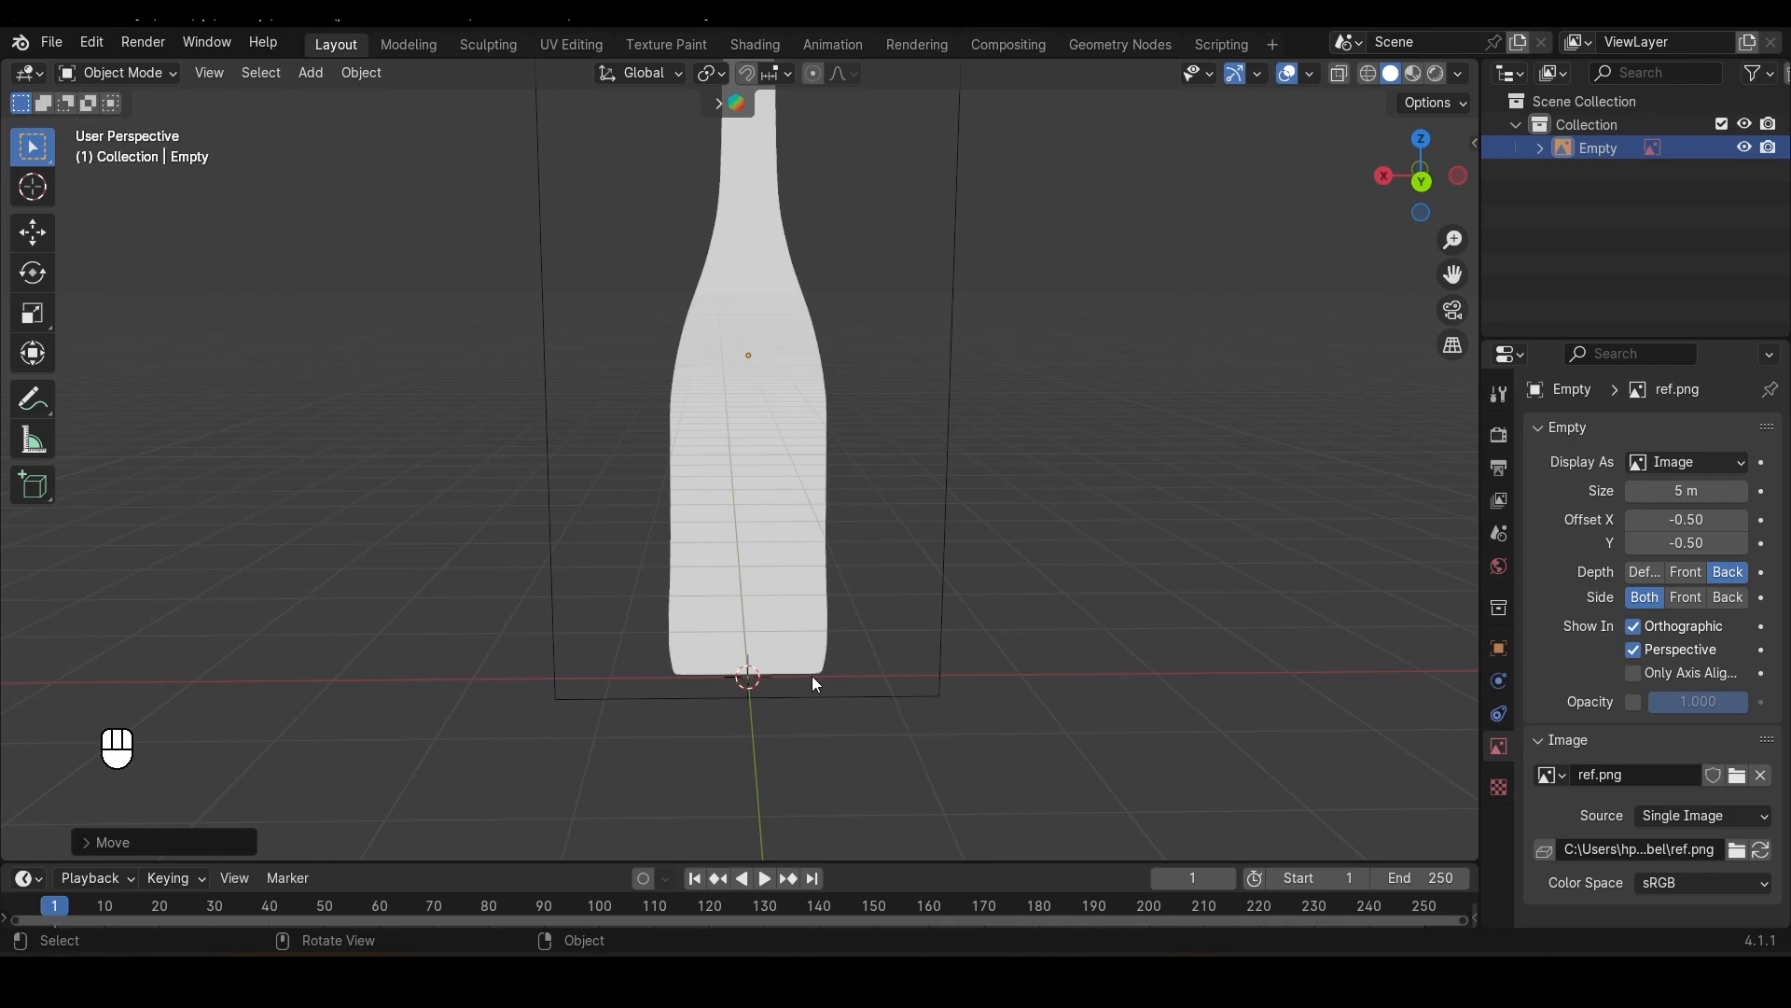
pyautogui.hotkey('shift', 'a')
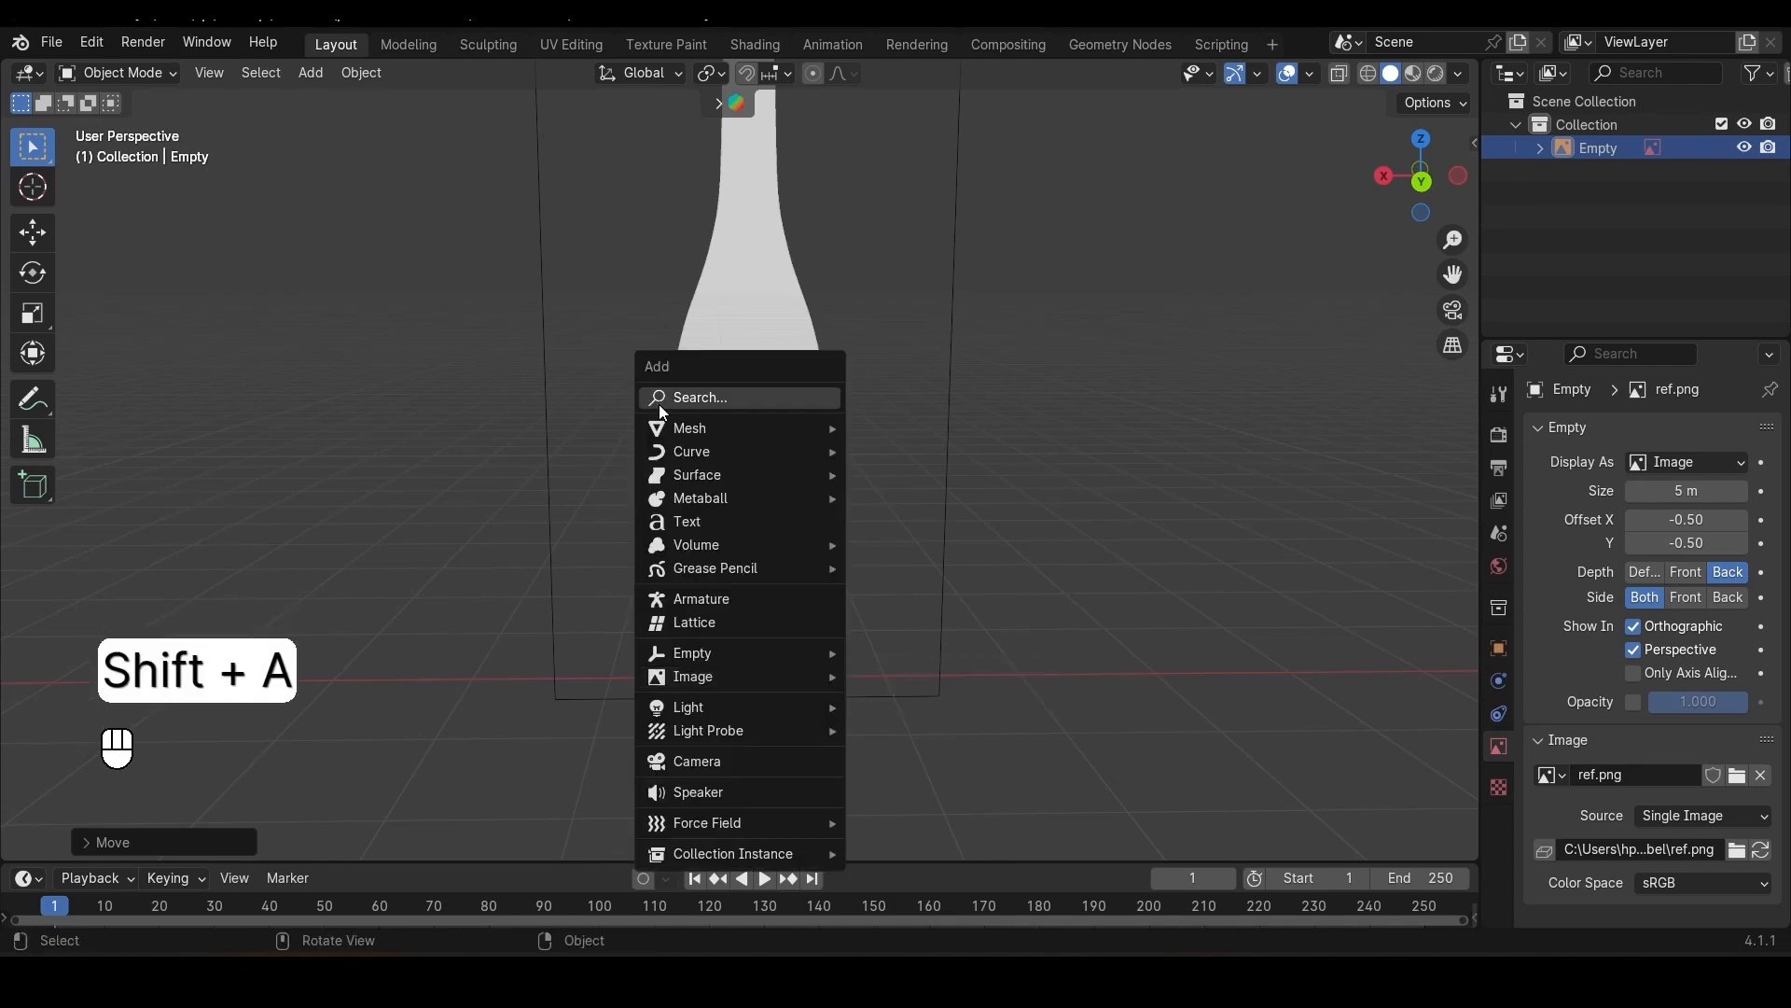
pyautogui.moveTo(780, 427)
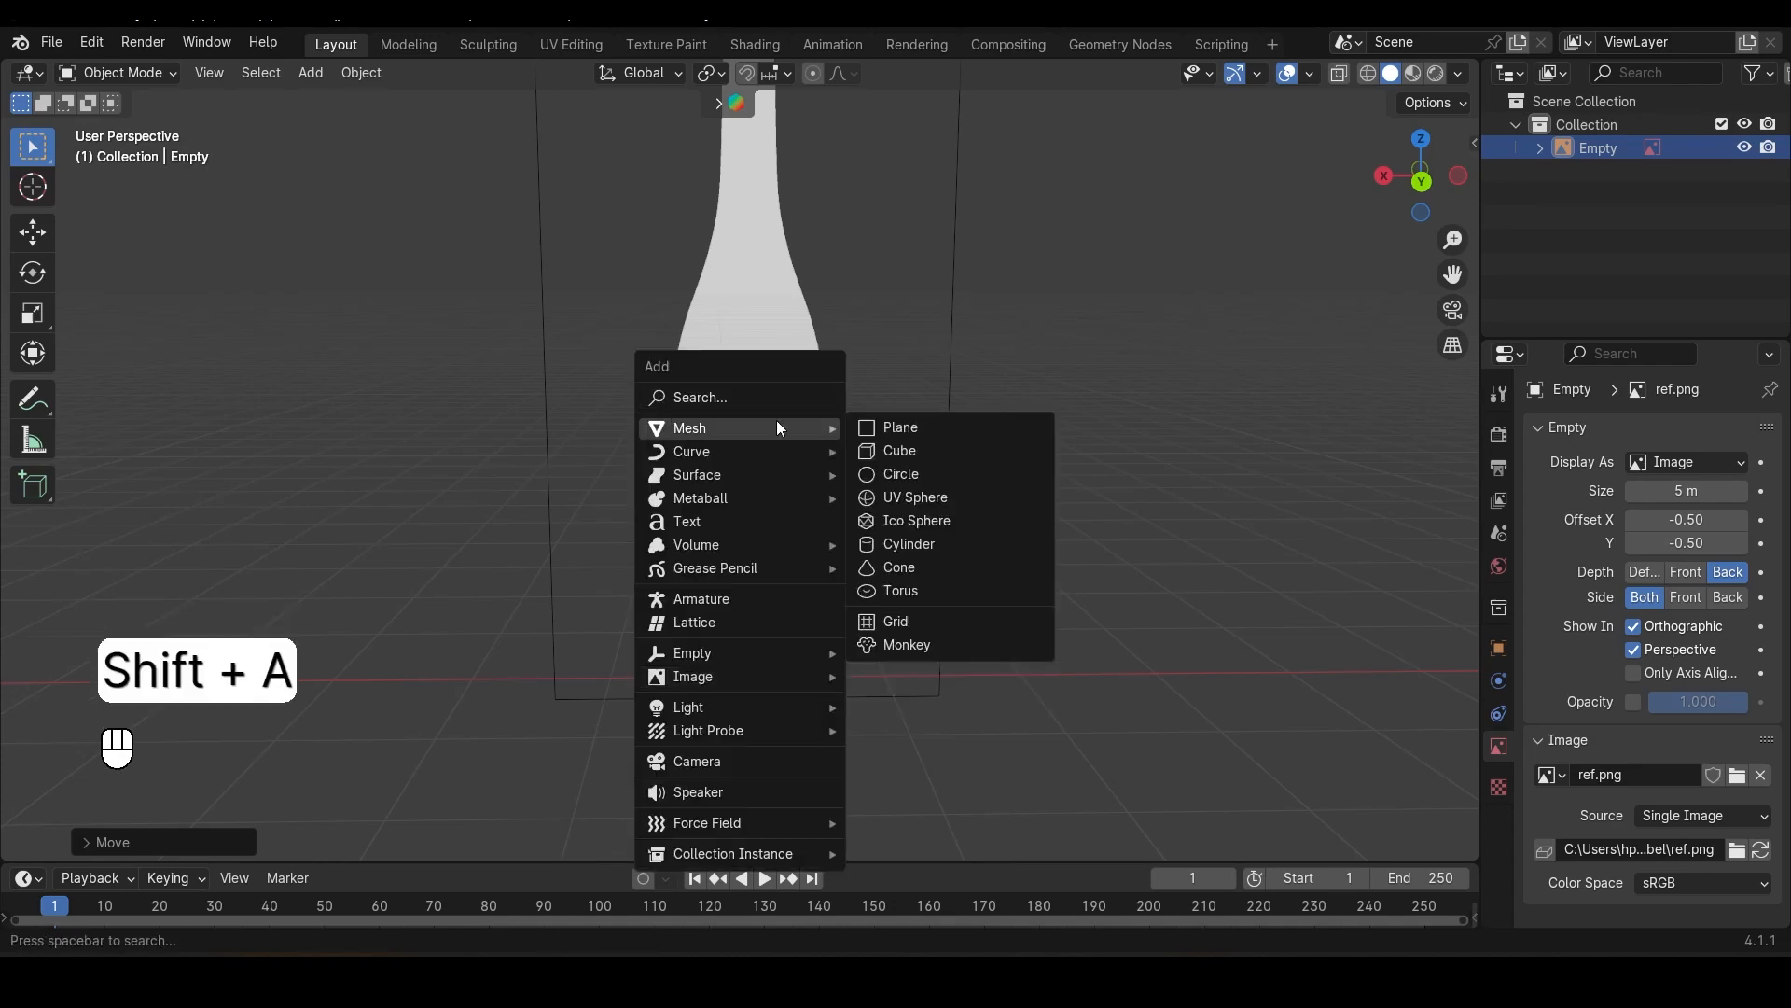
pyautogui.click(907, 476)
pyautogui.click(131, 841)
pyautogui.click(288, 589)
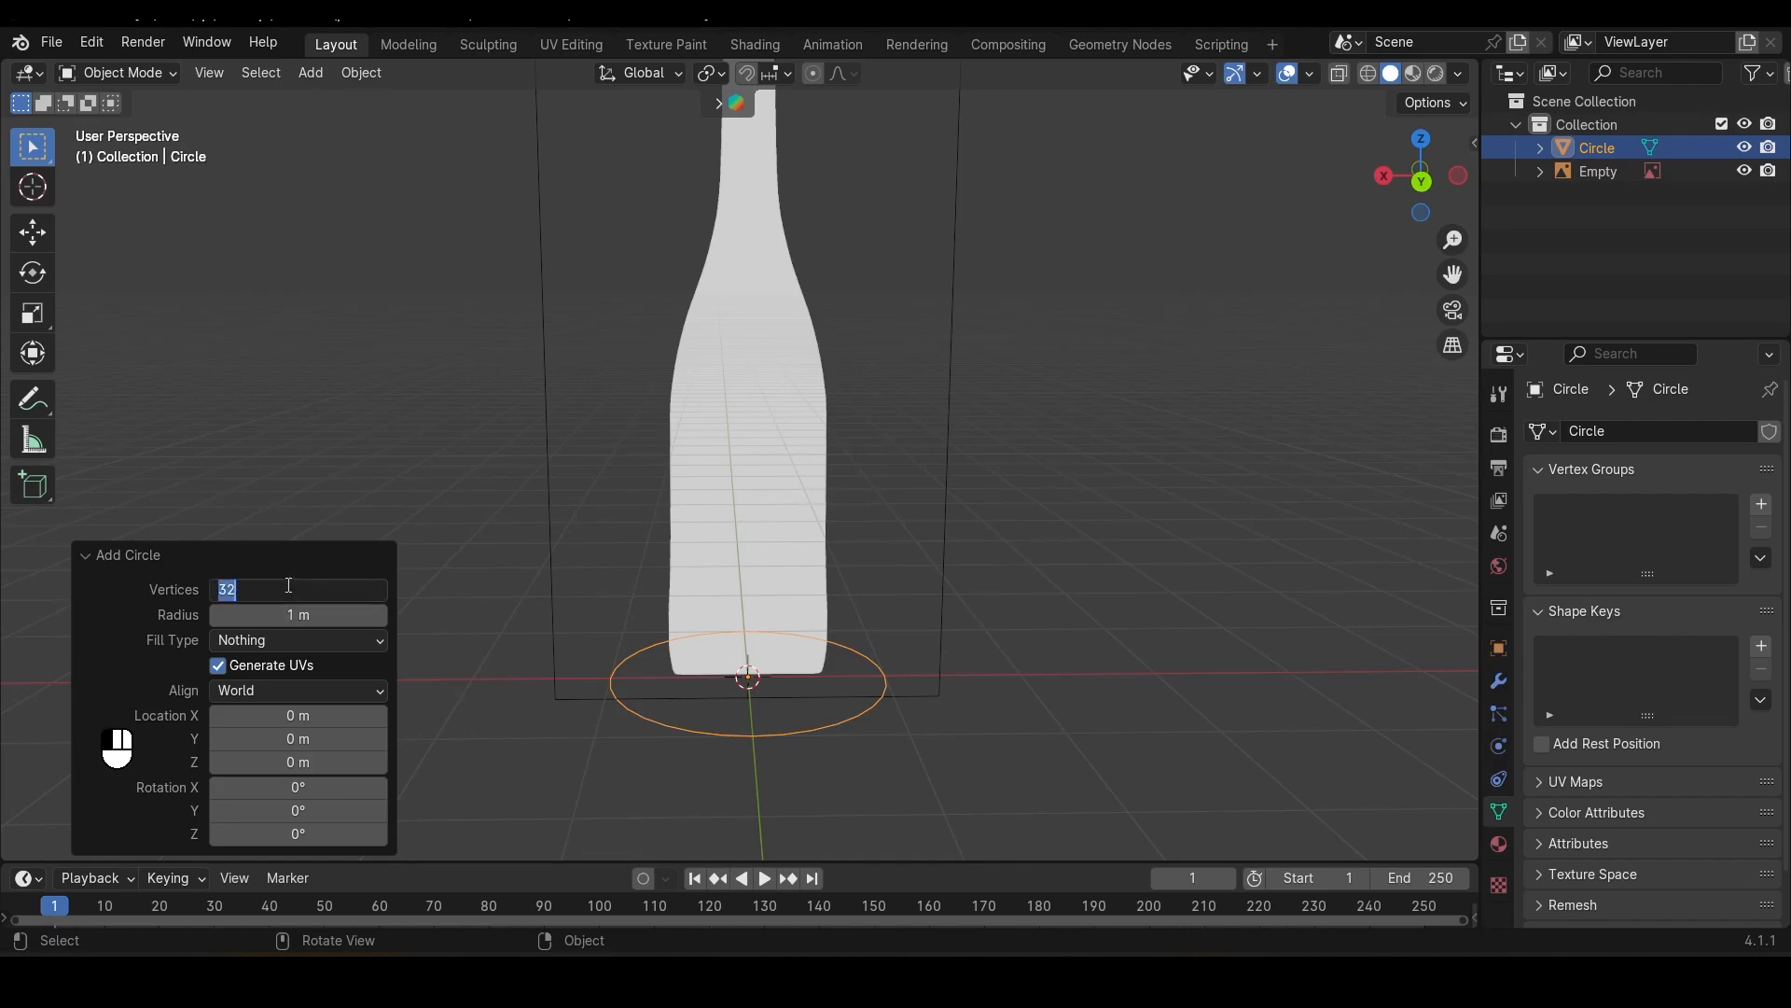
pyautogui.press('Return')
pyautogui.click(112, 556)
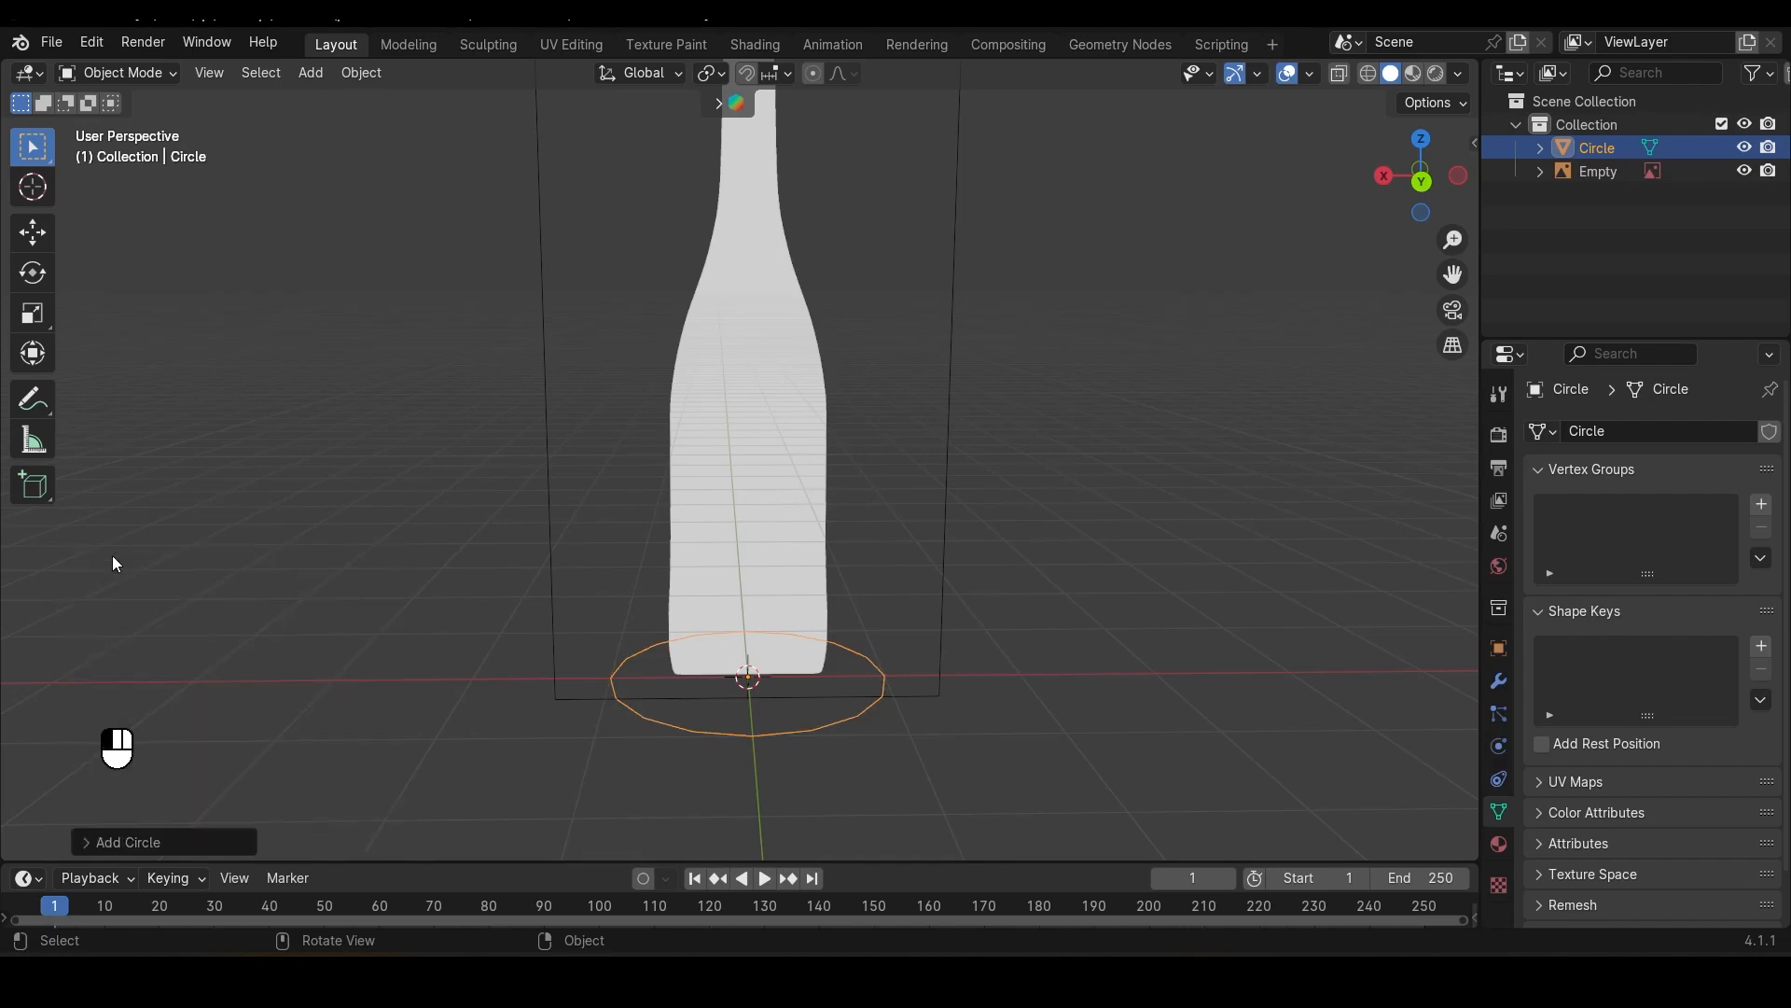
# Step: In Edit Mode, scale the whole circle down in the back view to match the width of the bottle's flat base
pyautogui.press('Tab')
pyautogui.click(1421, 180)
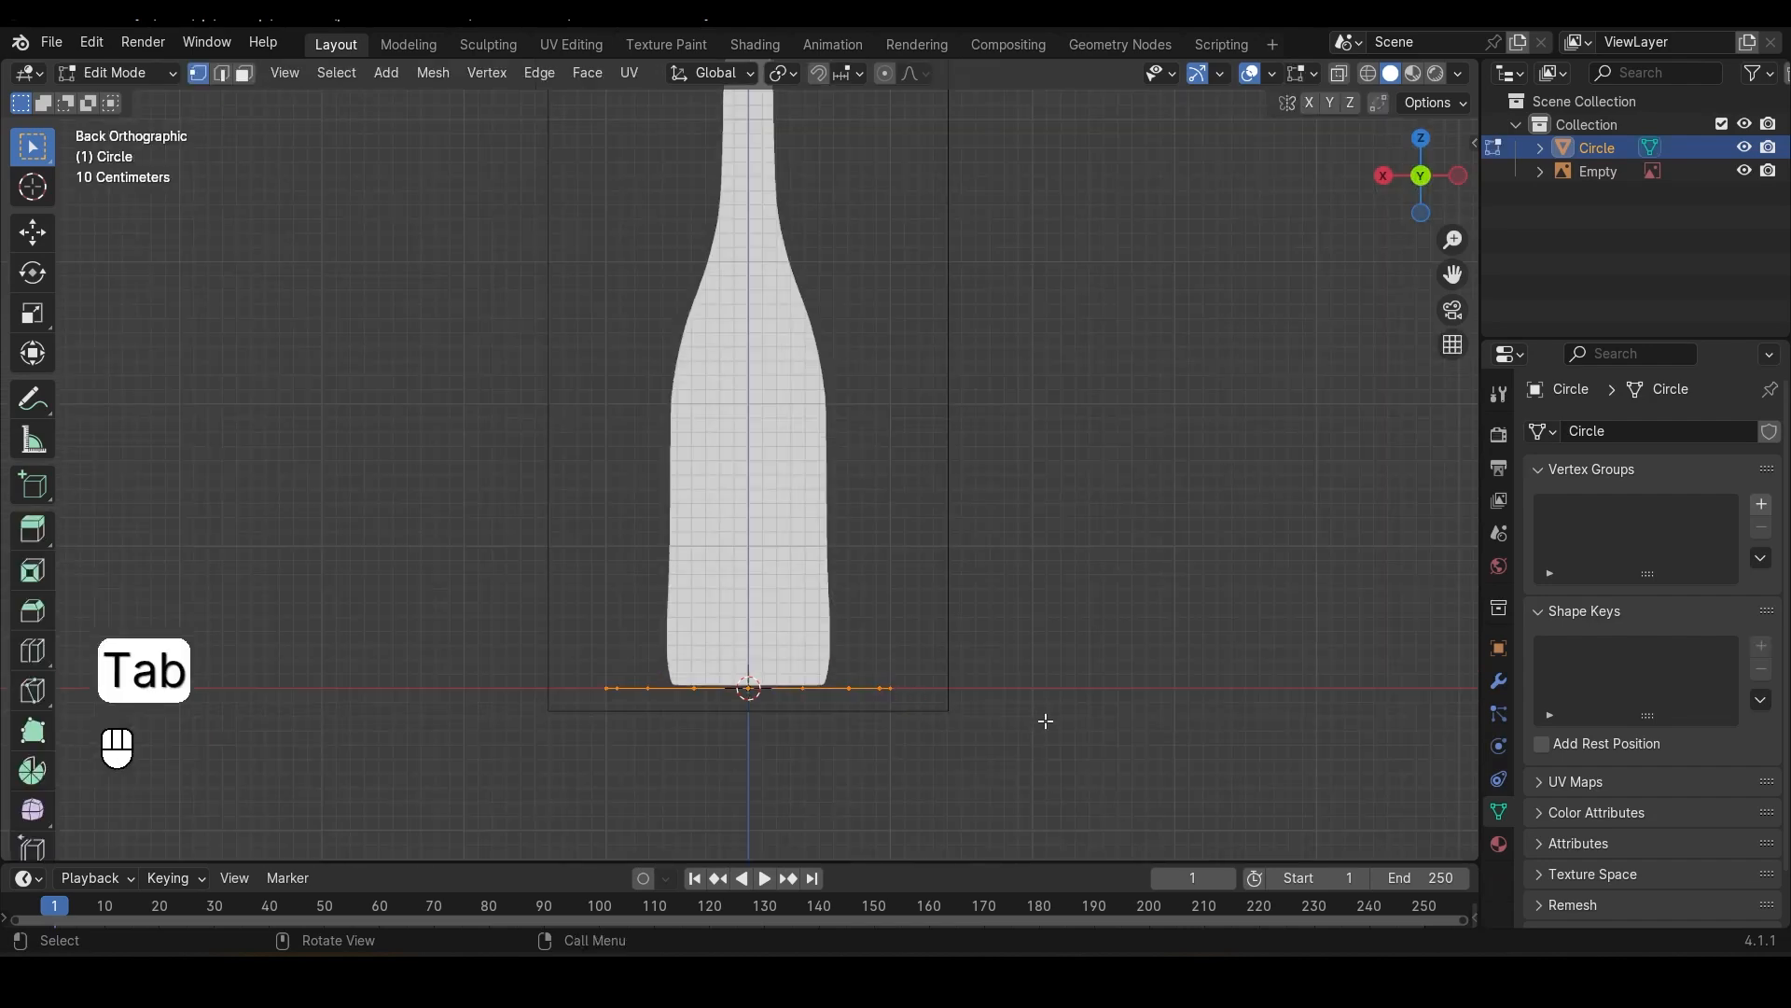
pyautogui.scroll(1, 1044, 719)
pyautogui.keyDown('shift'); pyautogui.moveTo(1016, 760); pyautogui.dragTo(991, 539, button='middle'); pyautogui.keyUp('shift')
pyautogui.scroll(3, 991, 539)
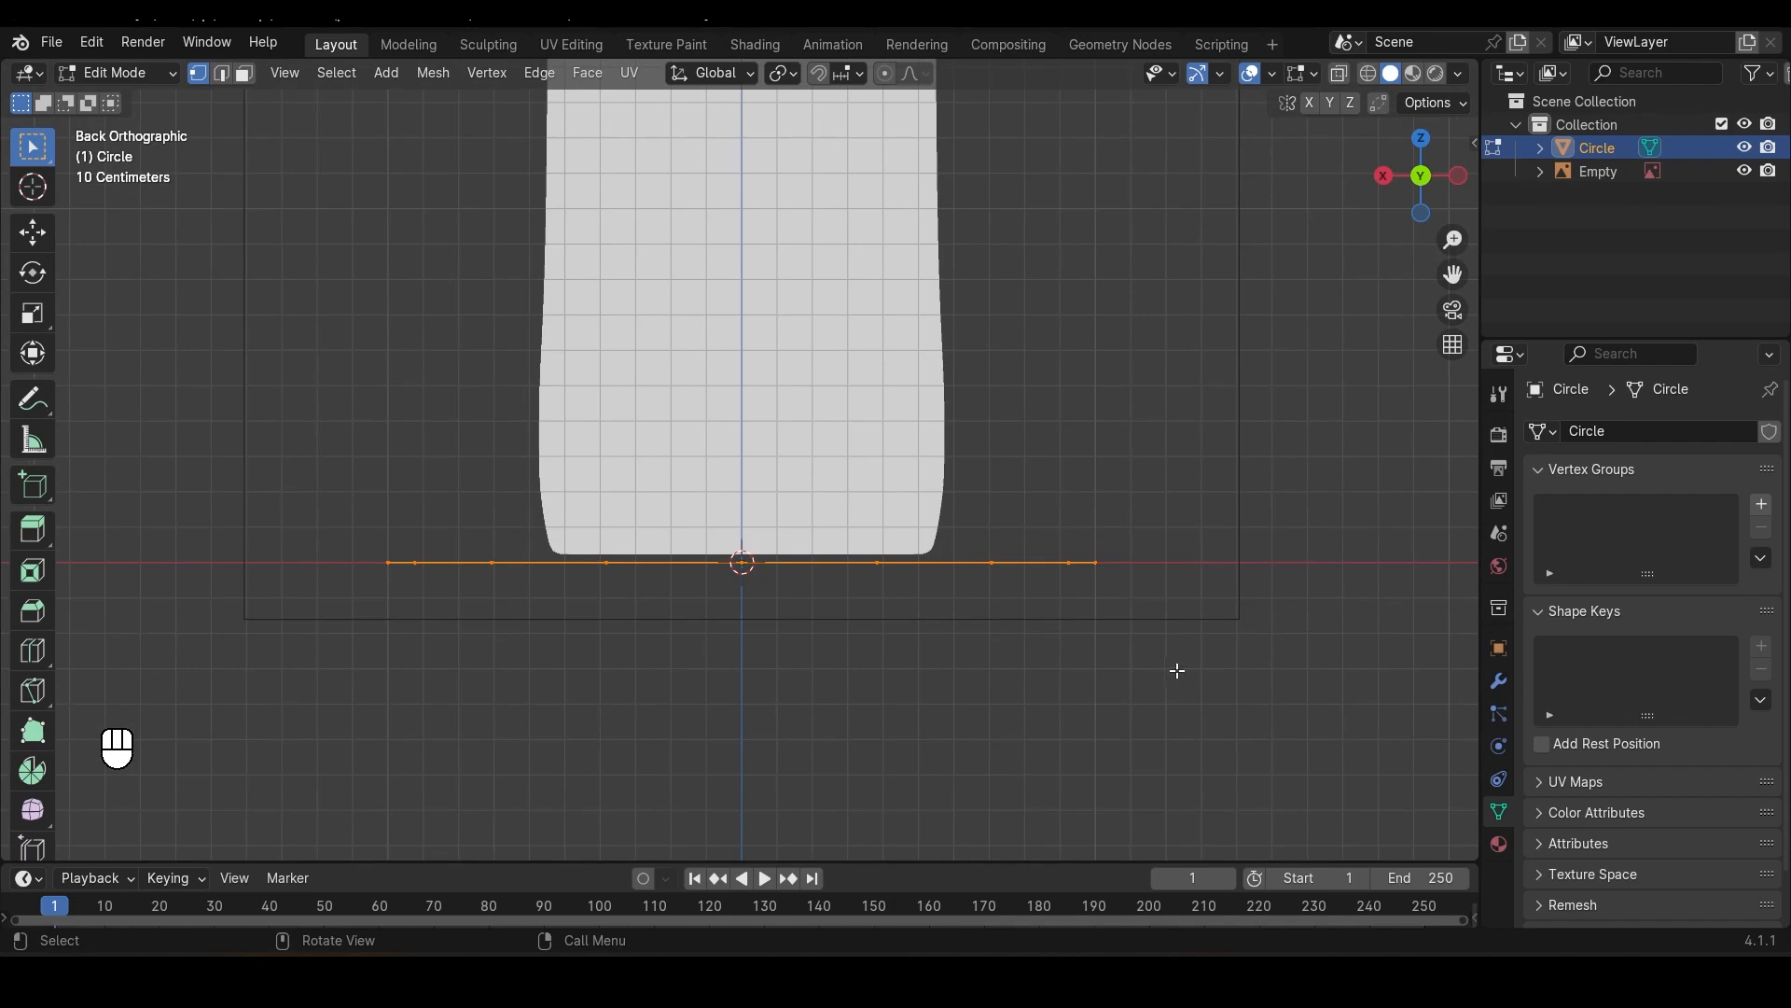
pyautogui.press('s')
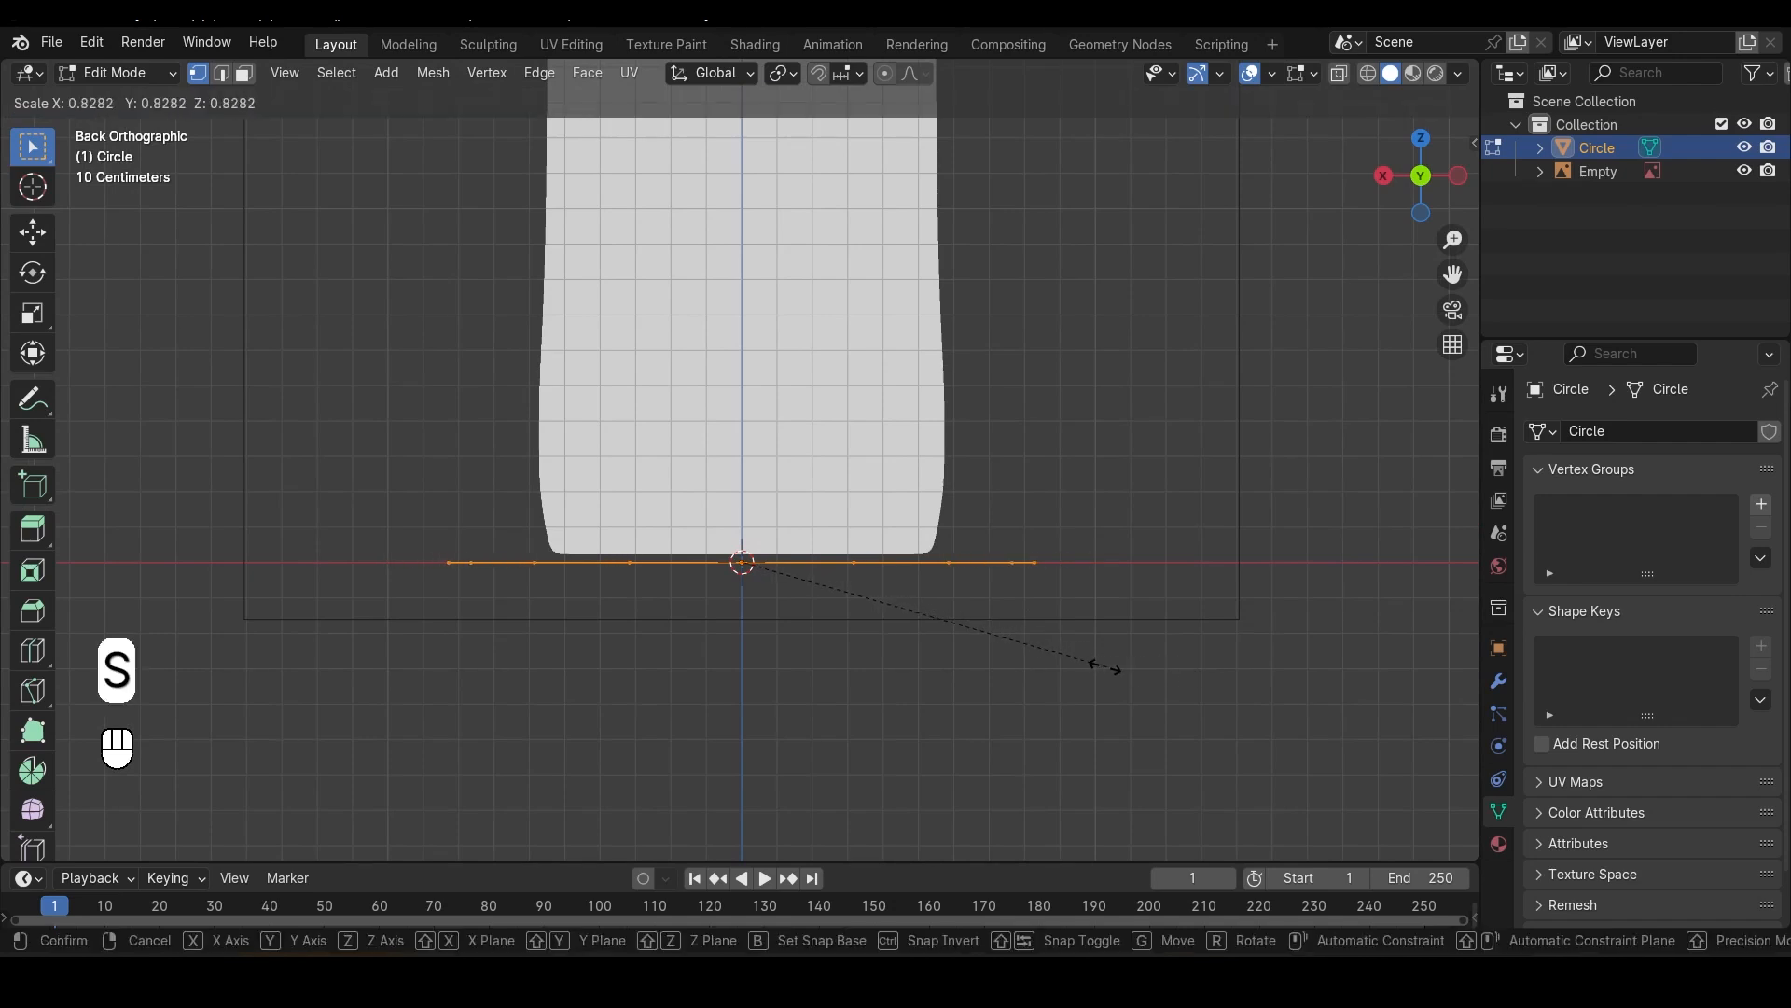
pyautogui.click(971, 628)
# Step: Move the circle up along Z onto the bottom edge of the bottle in the reference image
pyautogui.scroll(4, 900, 583)
pyautogui.scroll(1, 900, 583)
pyautogui.press('g')
pyautogui.press('z')
pyautogui.click(1360, 613)
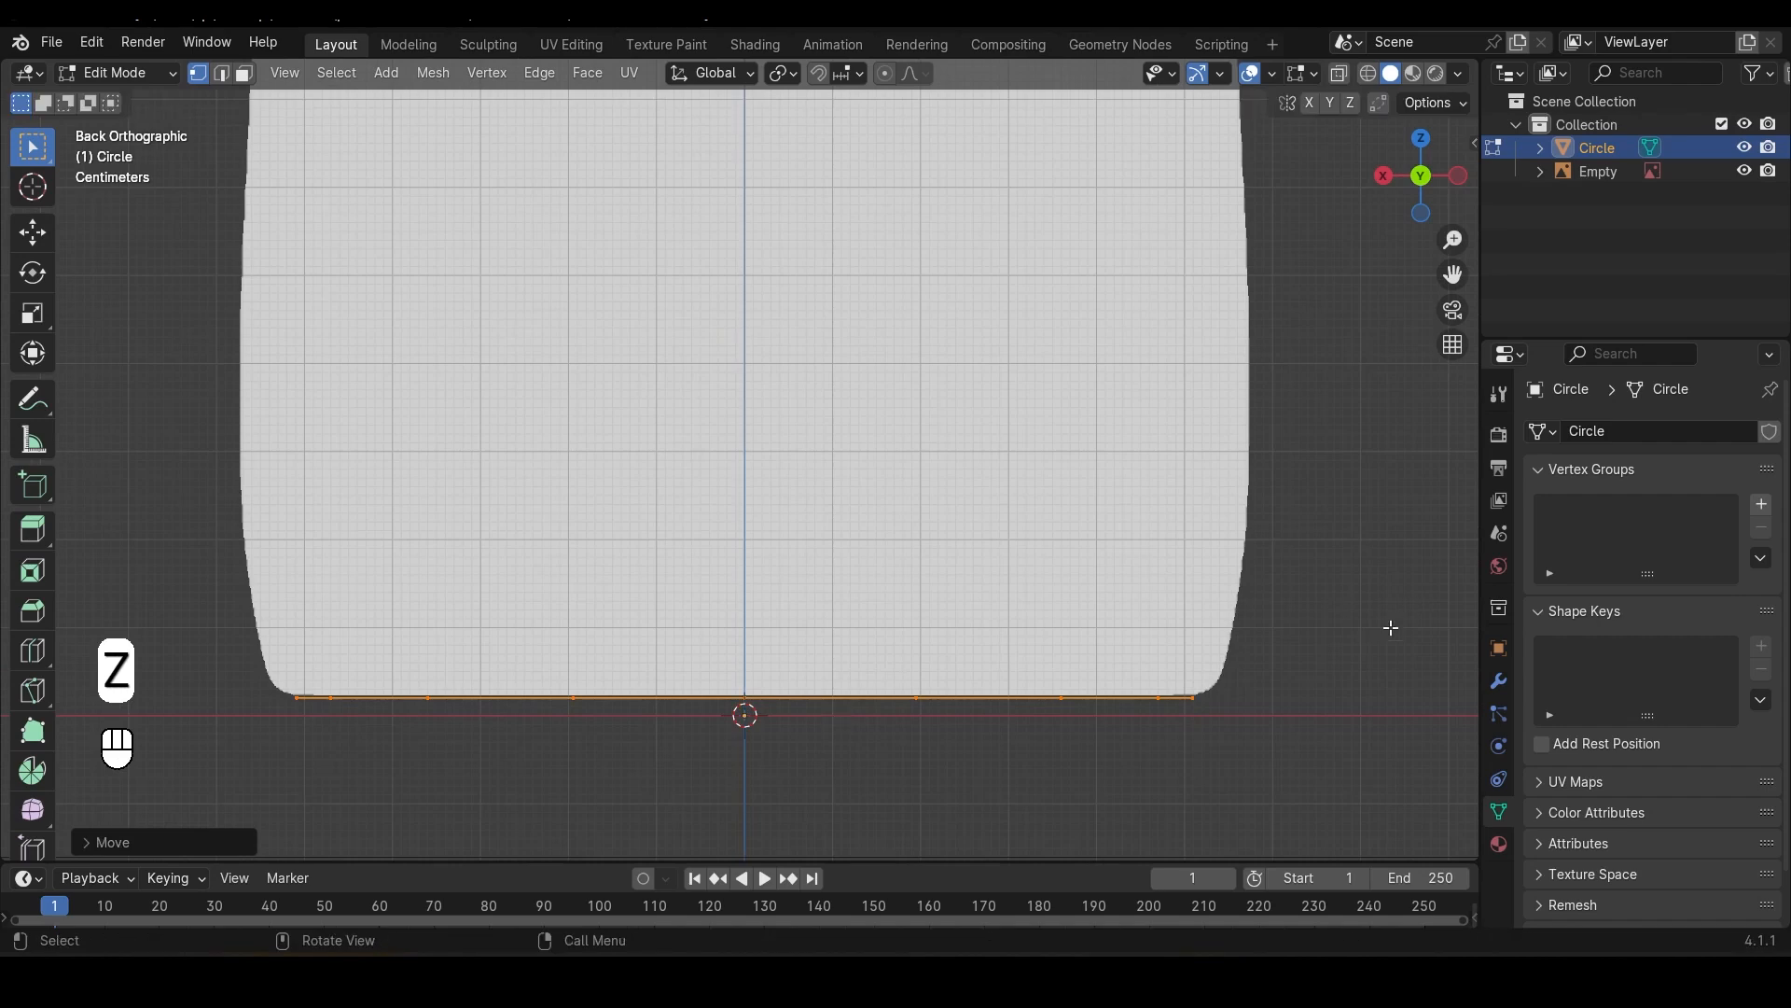
# Step: Extrude the base circle slightly upward along Z and scale the new ring by about 1.07 to meet the bottle's outline
pyautogui.scroll(-2, 1165, 724)
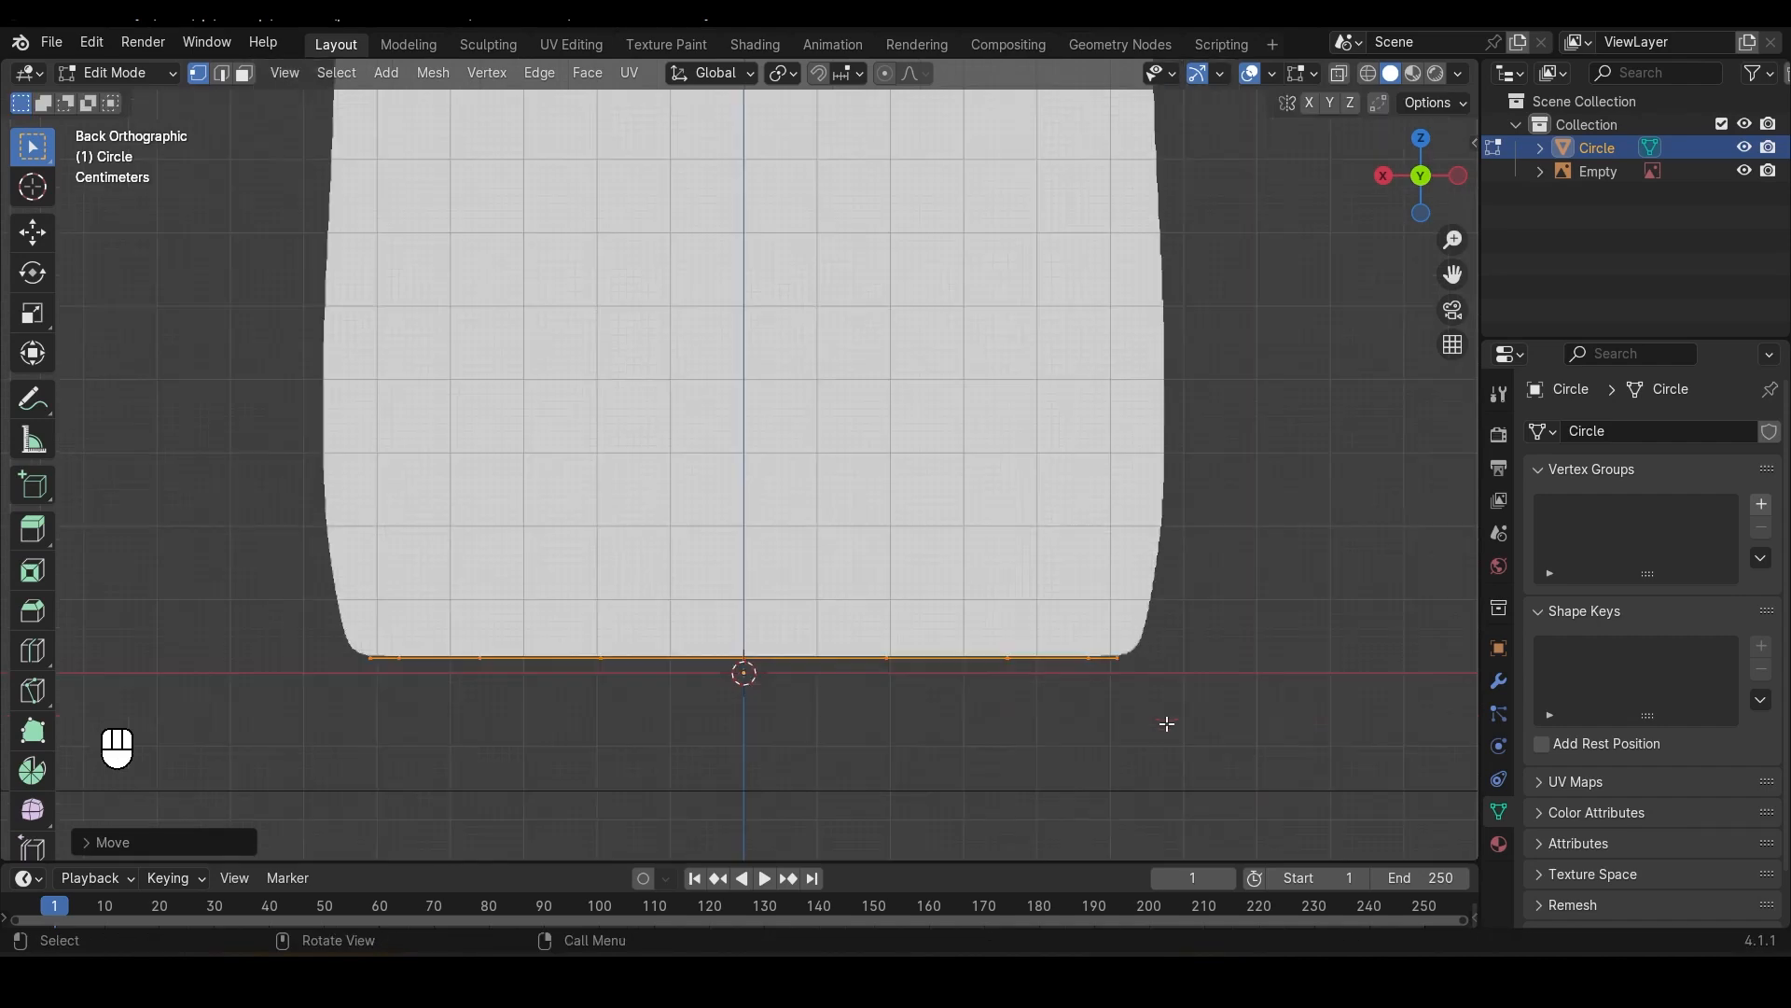
pyautogui.scroll(2, 986, 723)
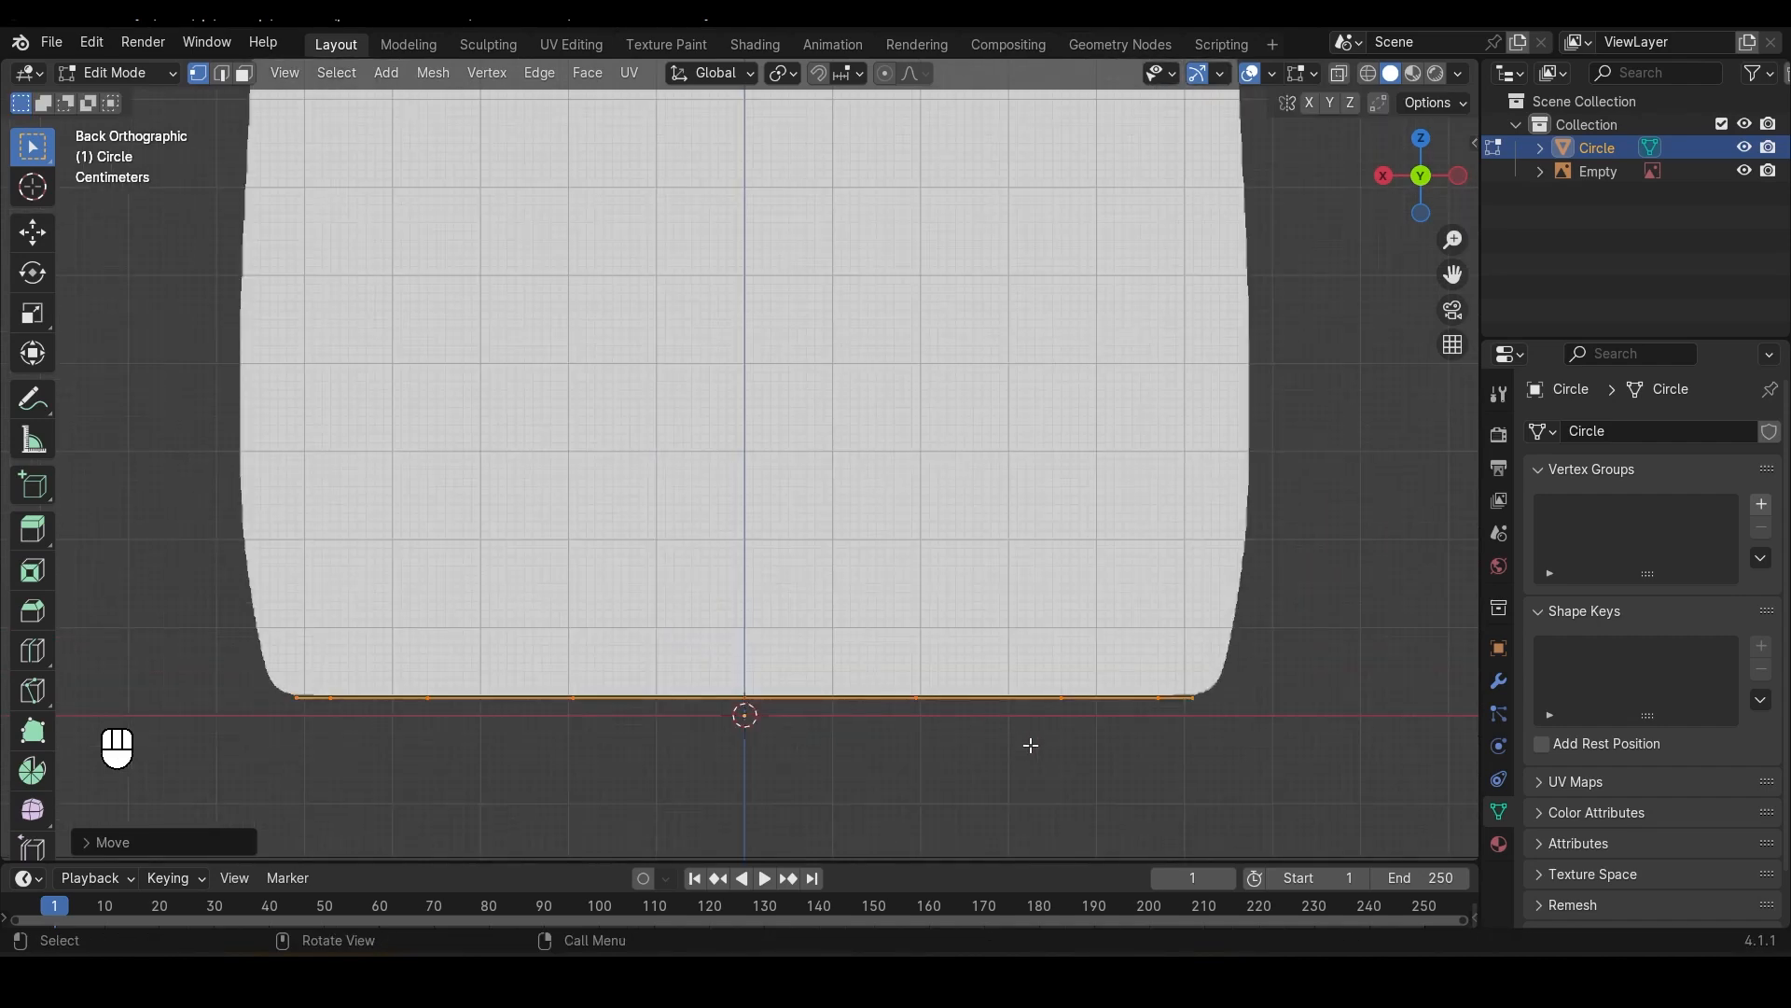
pyautogui.press('e')
pyautogui.press('z')
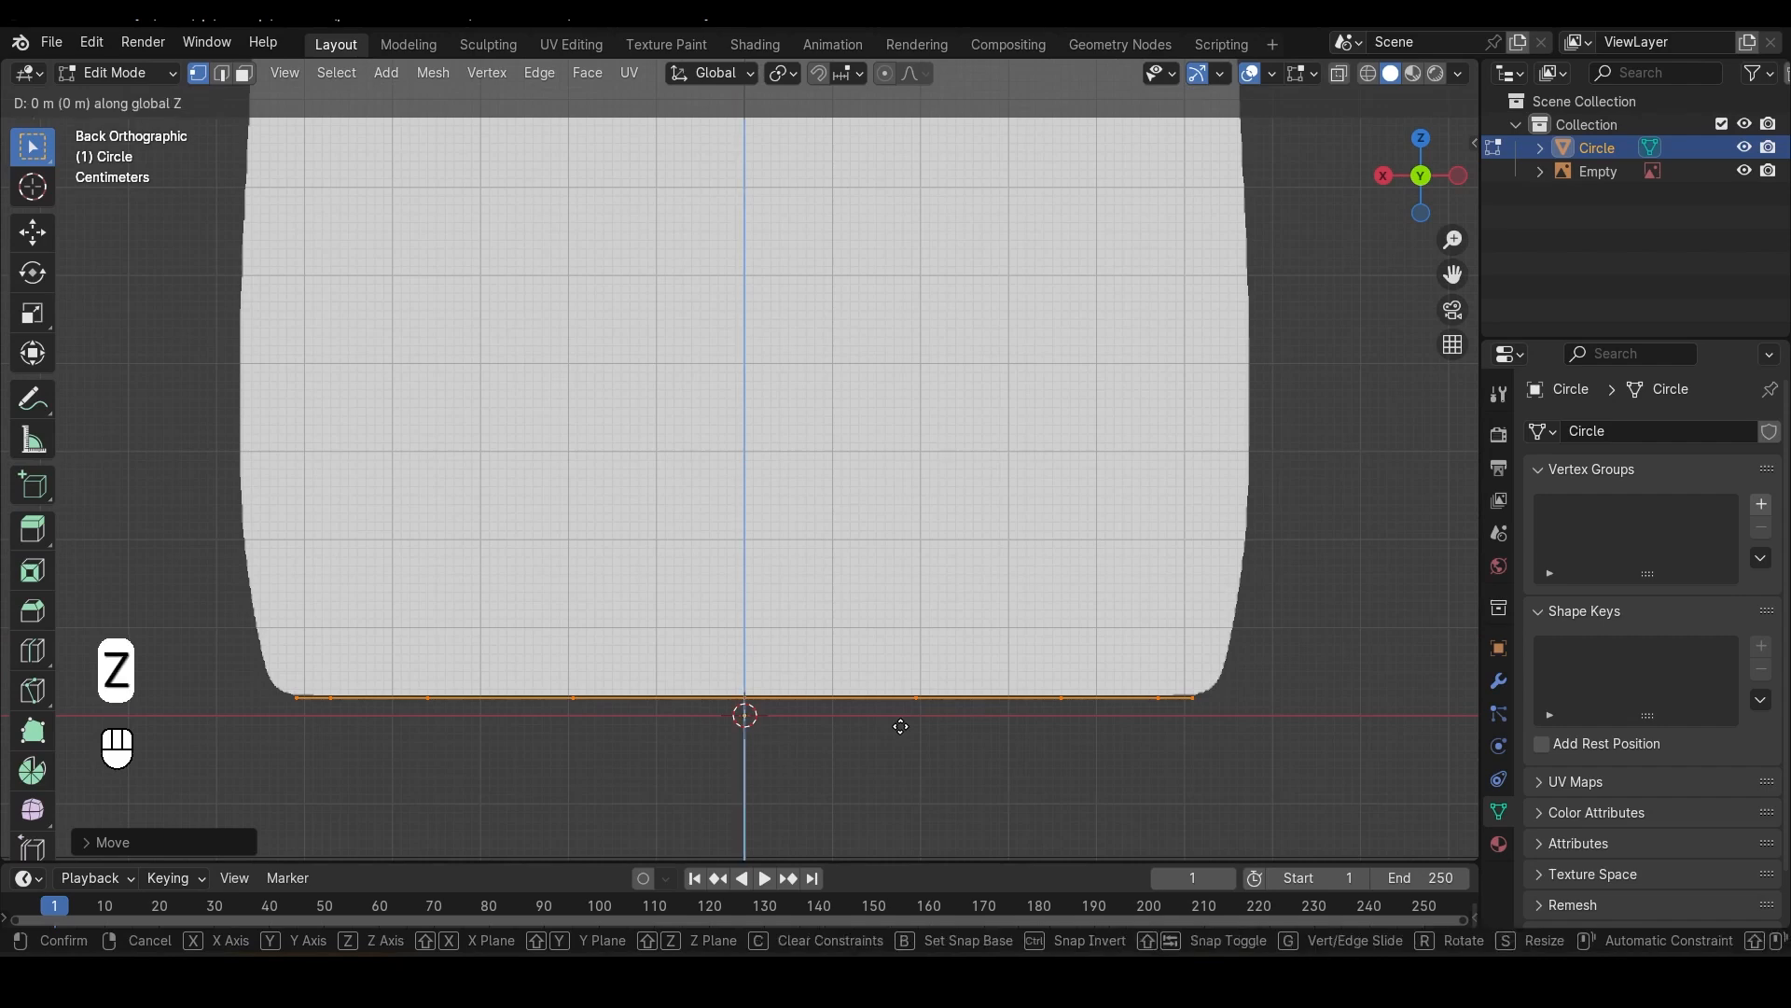
pyautogui.click(908, 692)
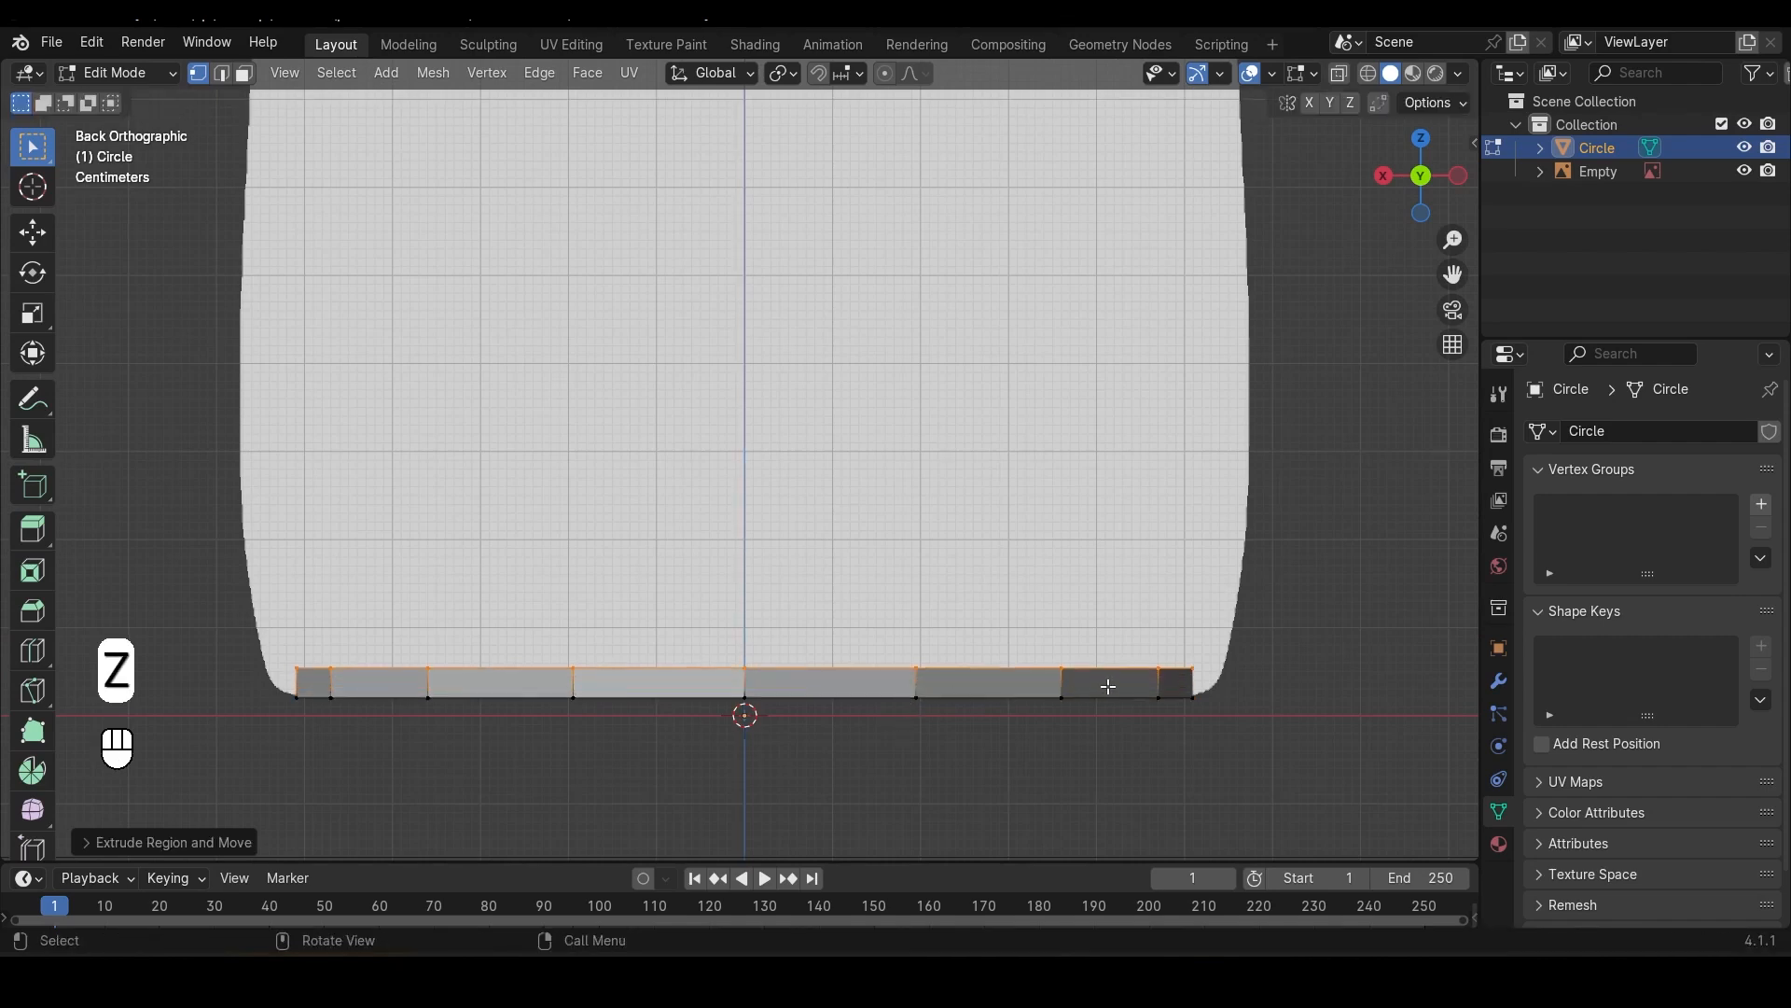
pyautogui.press('s')
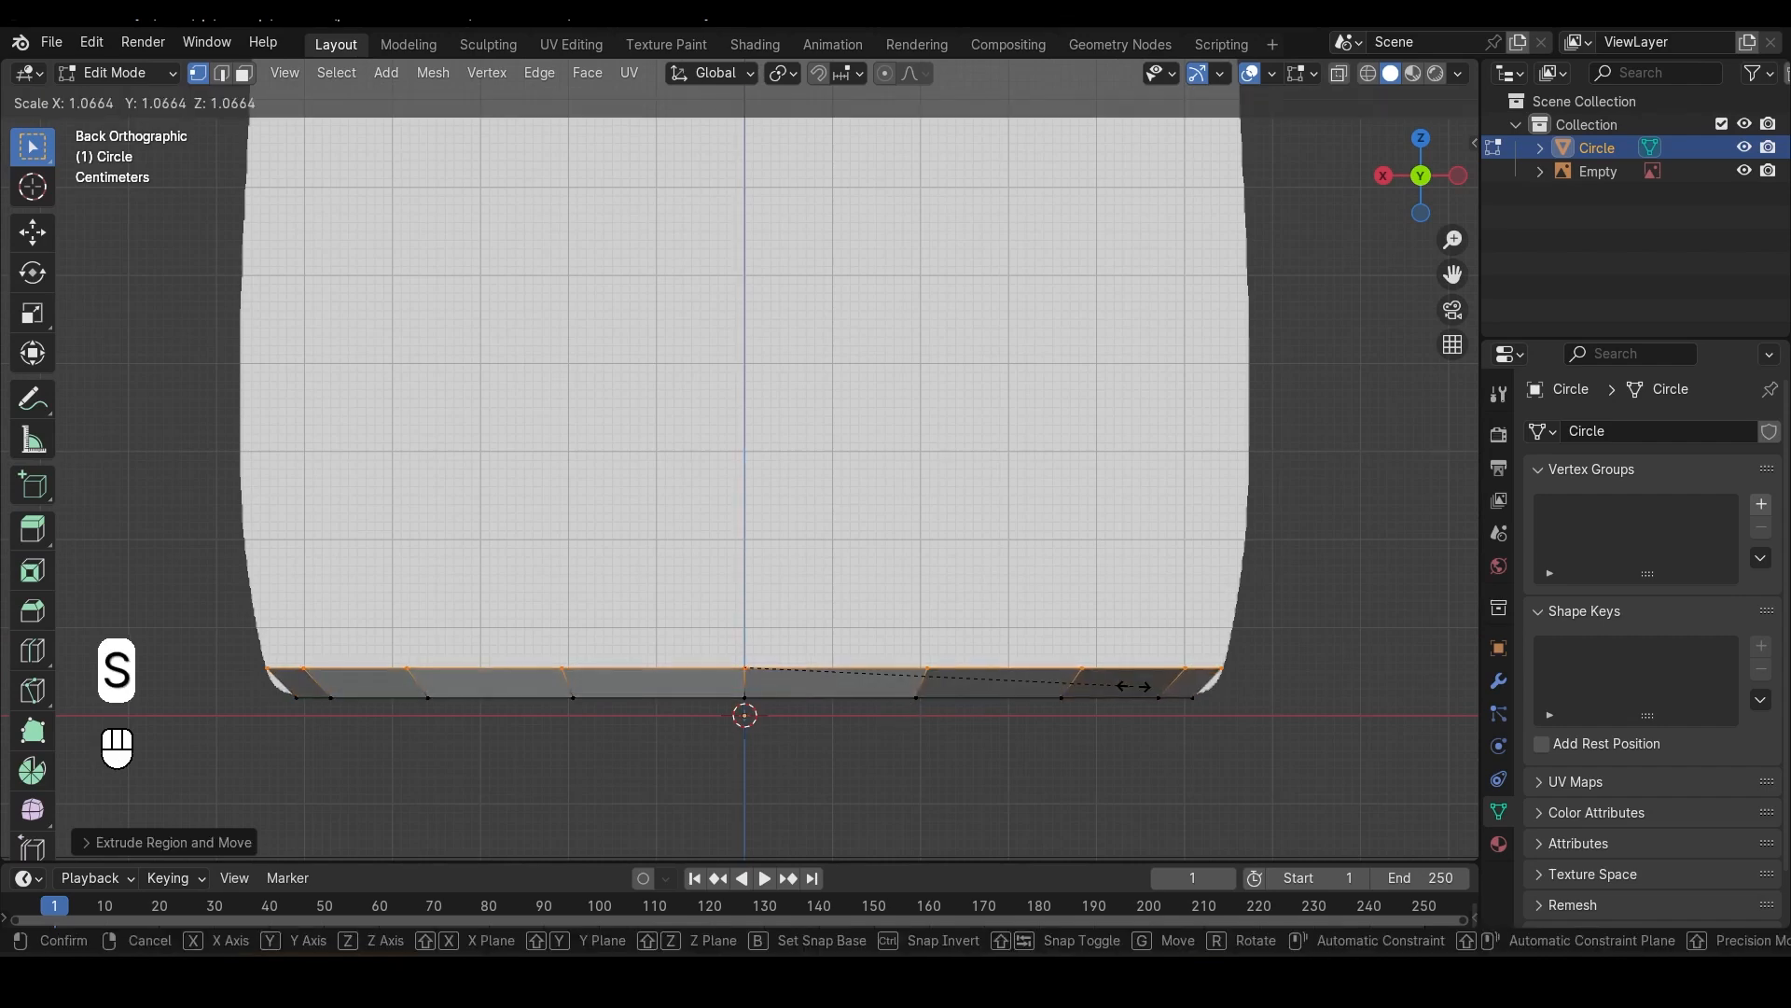
pyautogui.click(1135, 687)
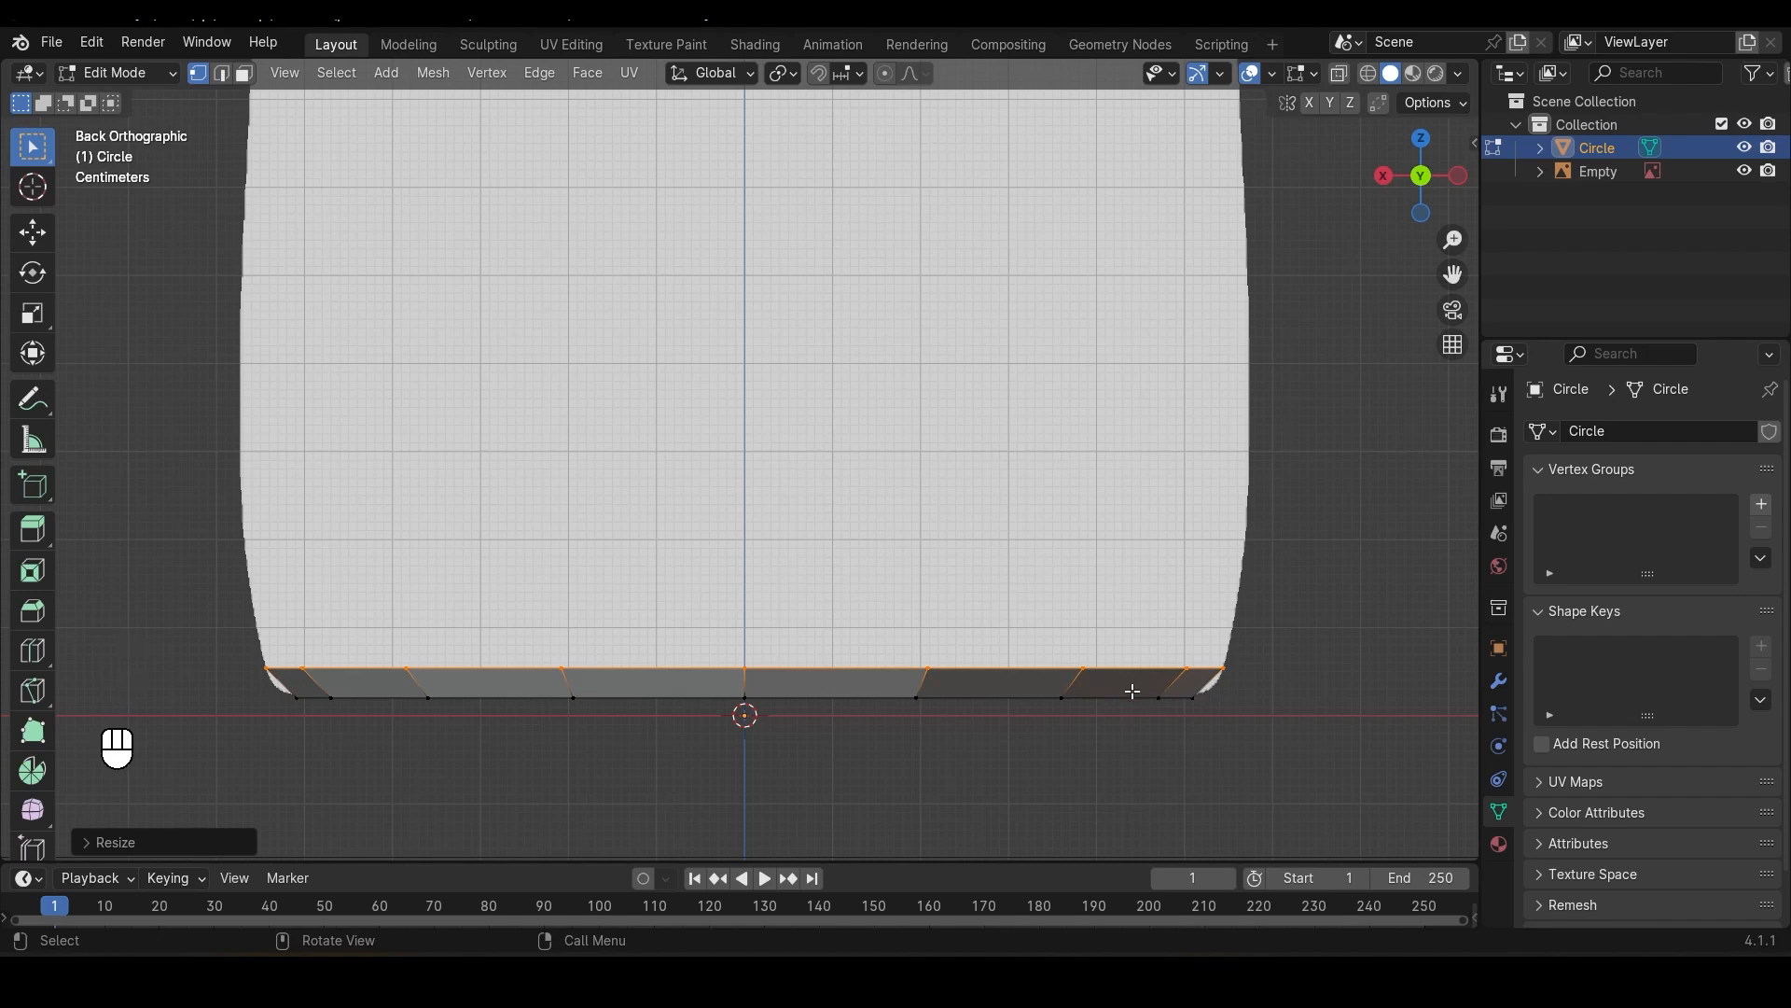
# Step: Extrude a second ring upward along Z and scale it by about 1.02 to follow the rounded bottom corner
pyautogui.press('e')
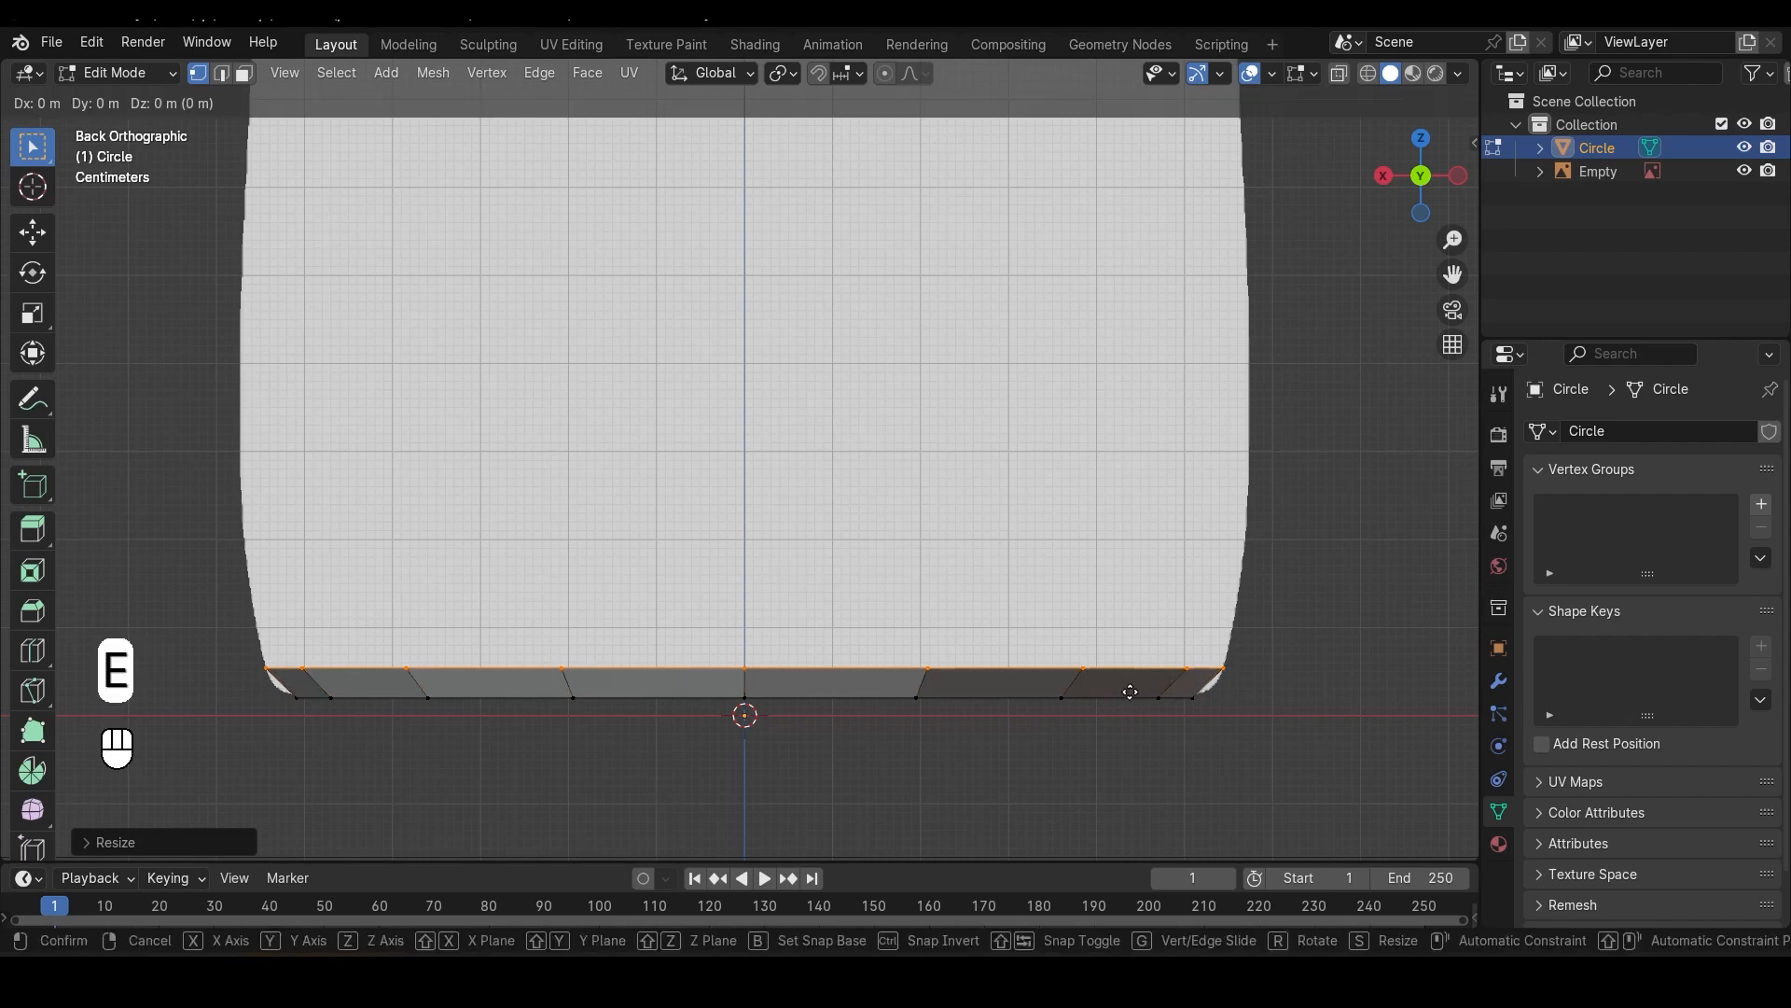
pyautogui.press('z')
pyautogui.click(1130, 653)
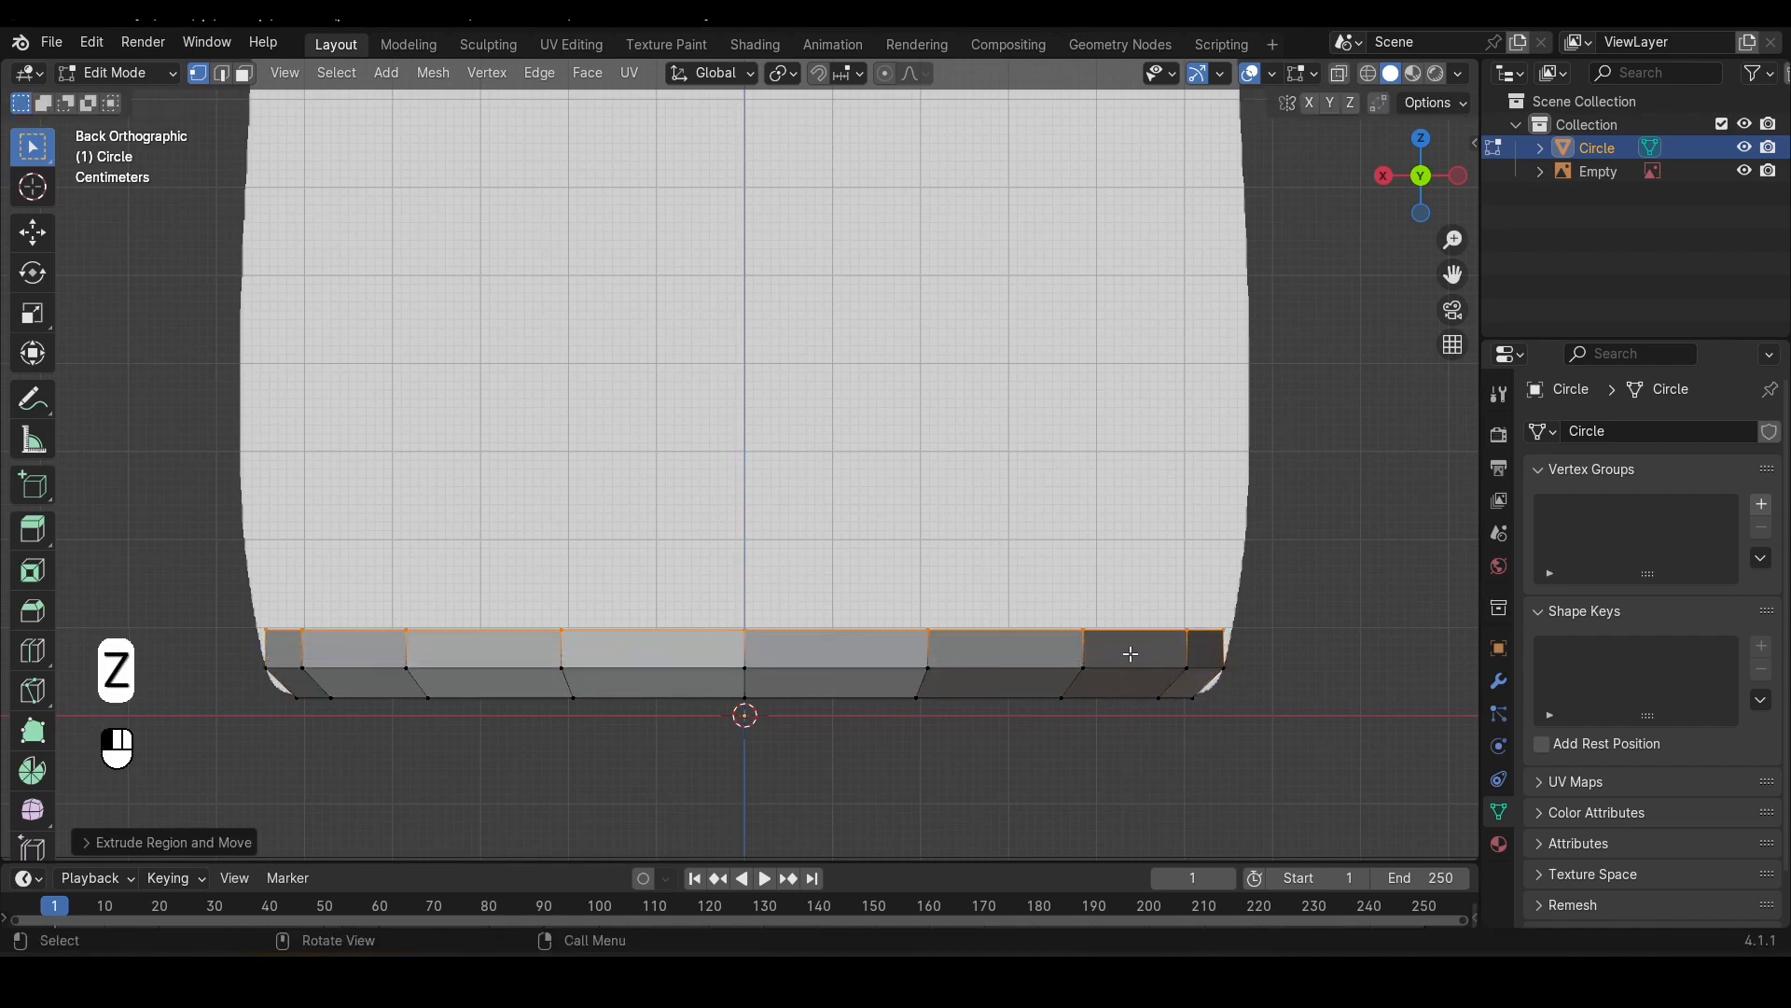
pyautogui.press('s')
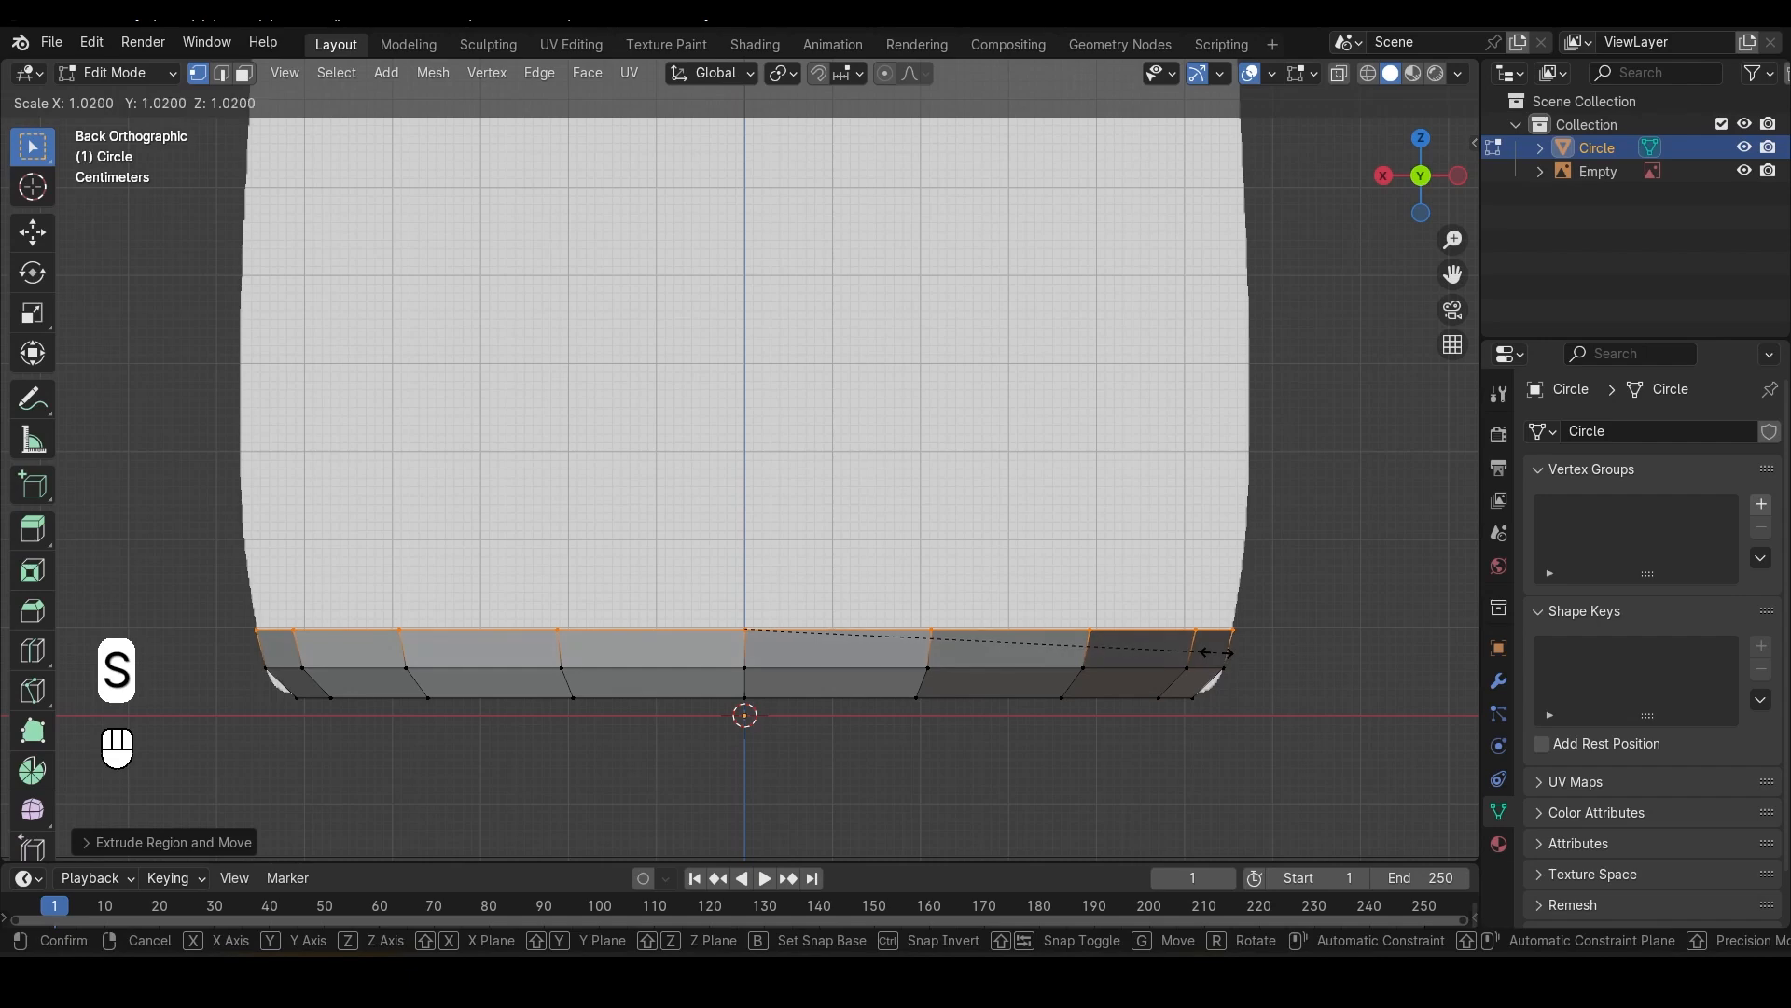
pyautogui.click(1217, 653)
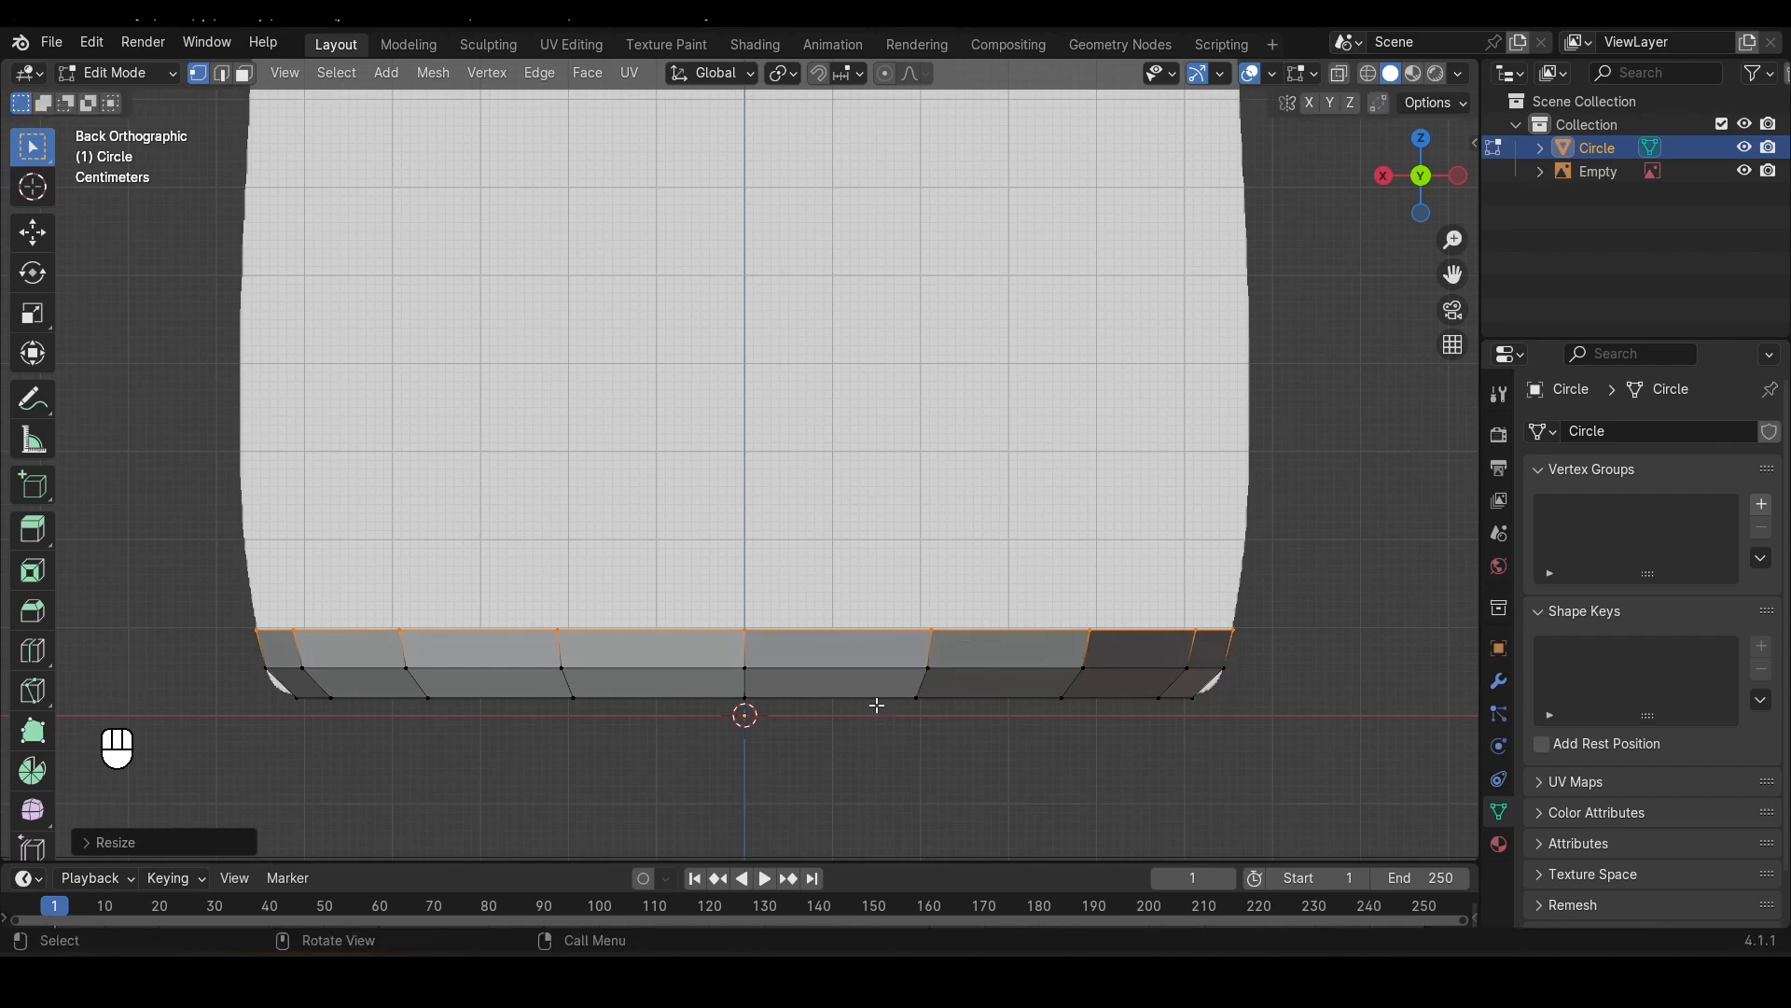
# Step: Turn on X-ray, extrude a third ring upward along Z and scale it slightly outward to the reference outline
pyautogui.hotkey('alt', 'z')
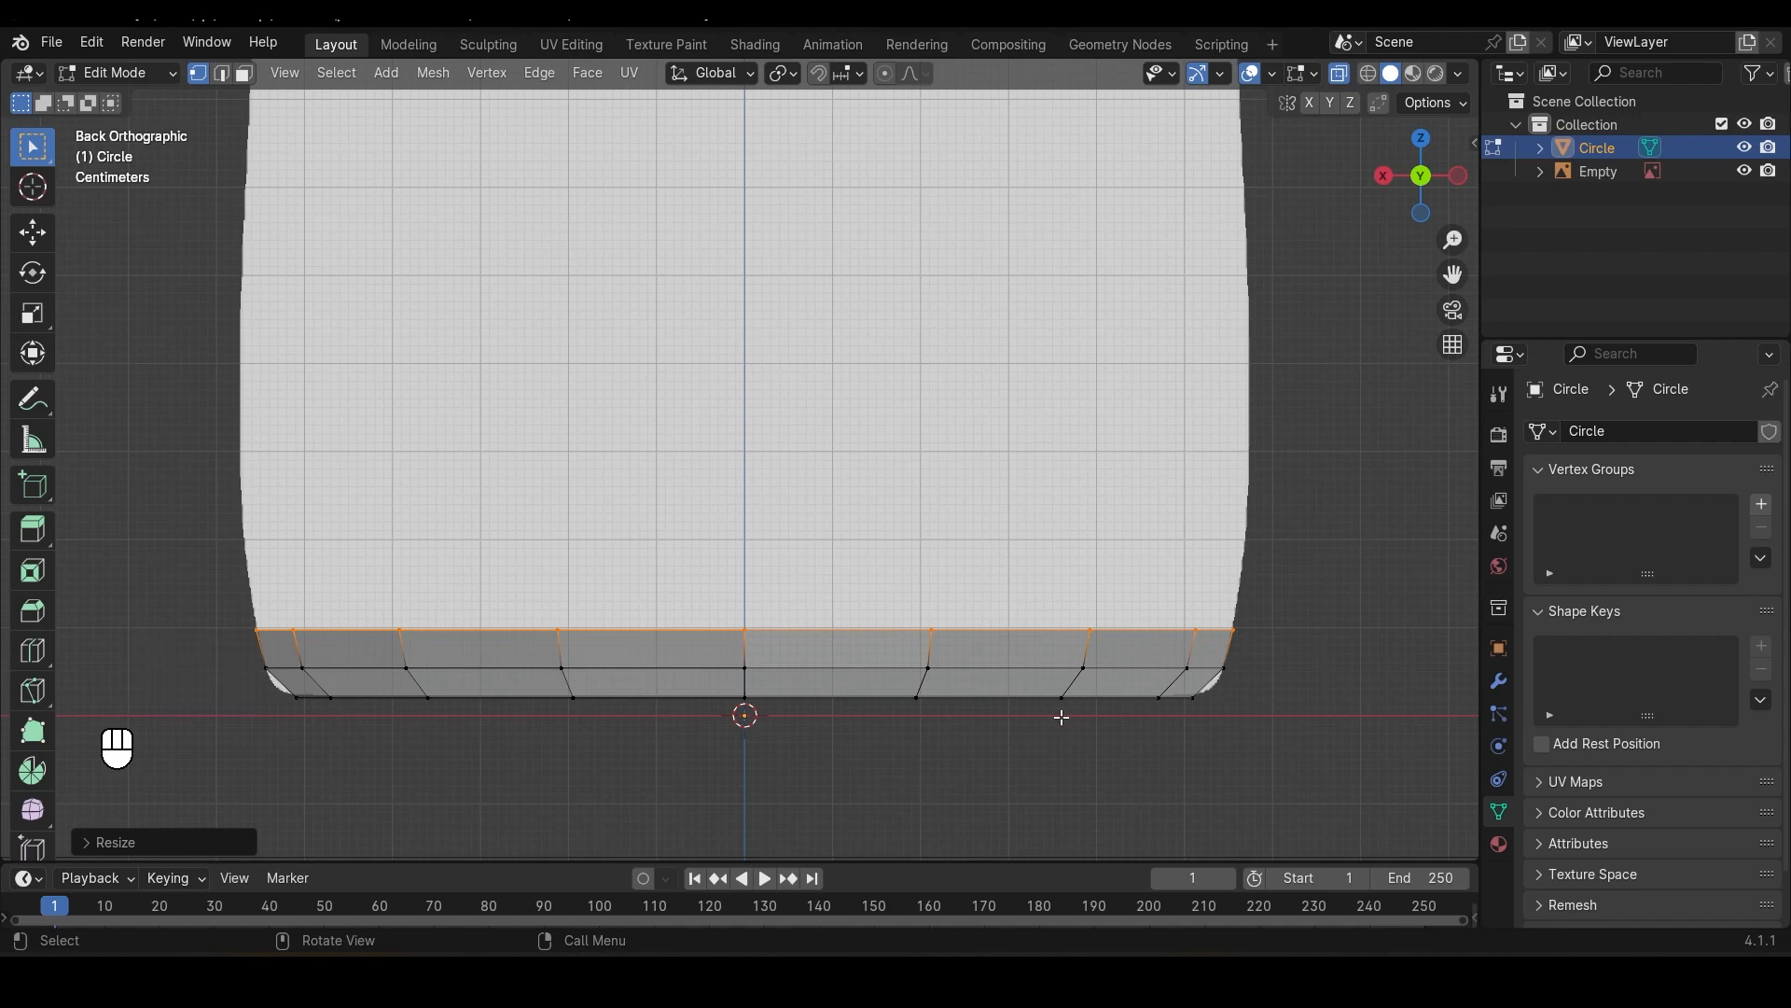
pyautogui.press('e')
pyautogui.press('z')
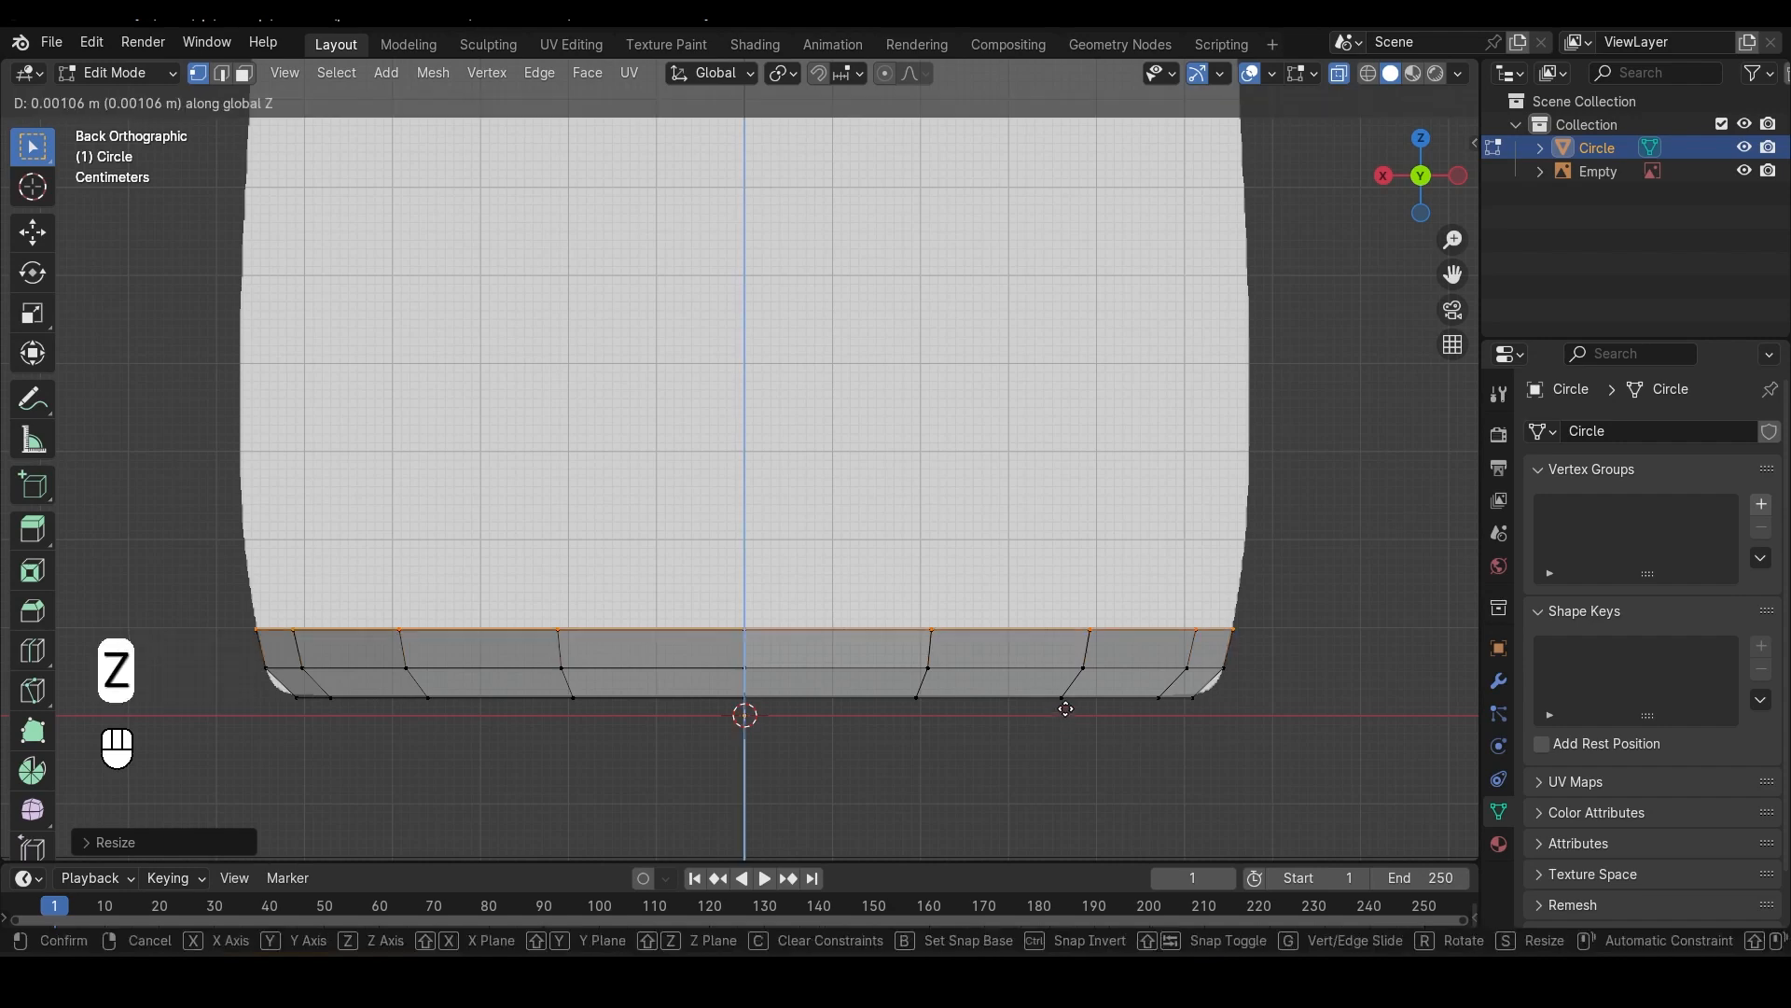
pyautogui.click(1064, 662)
pyautogui.press('s')
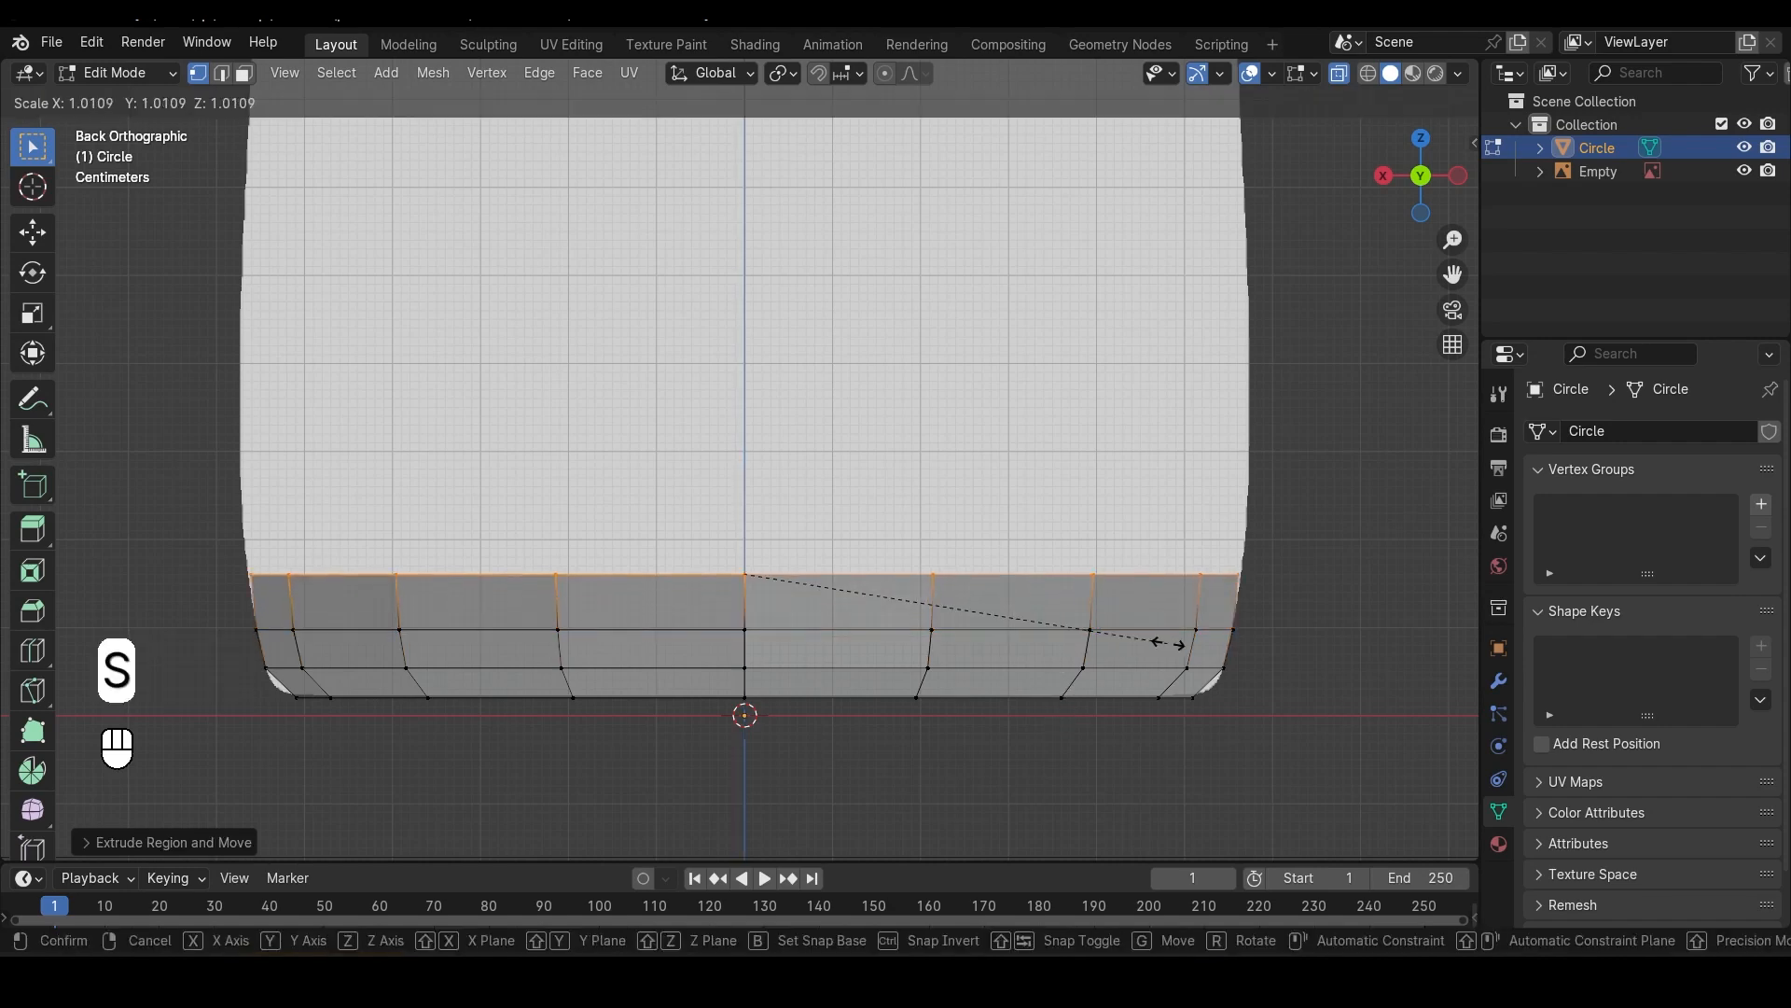
pyautogui.click(1171, 643)
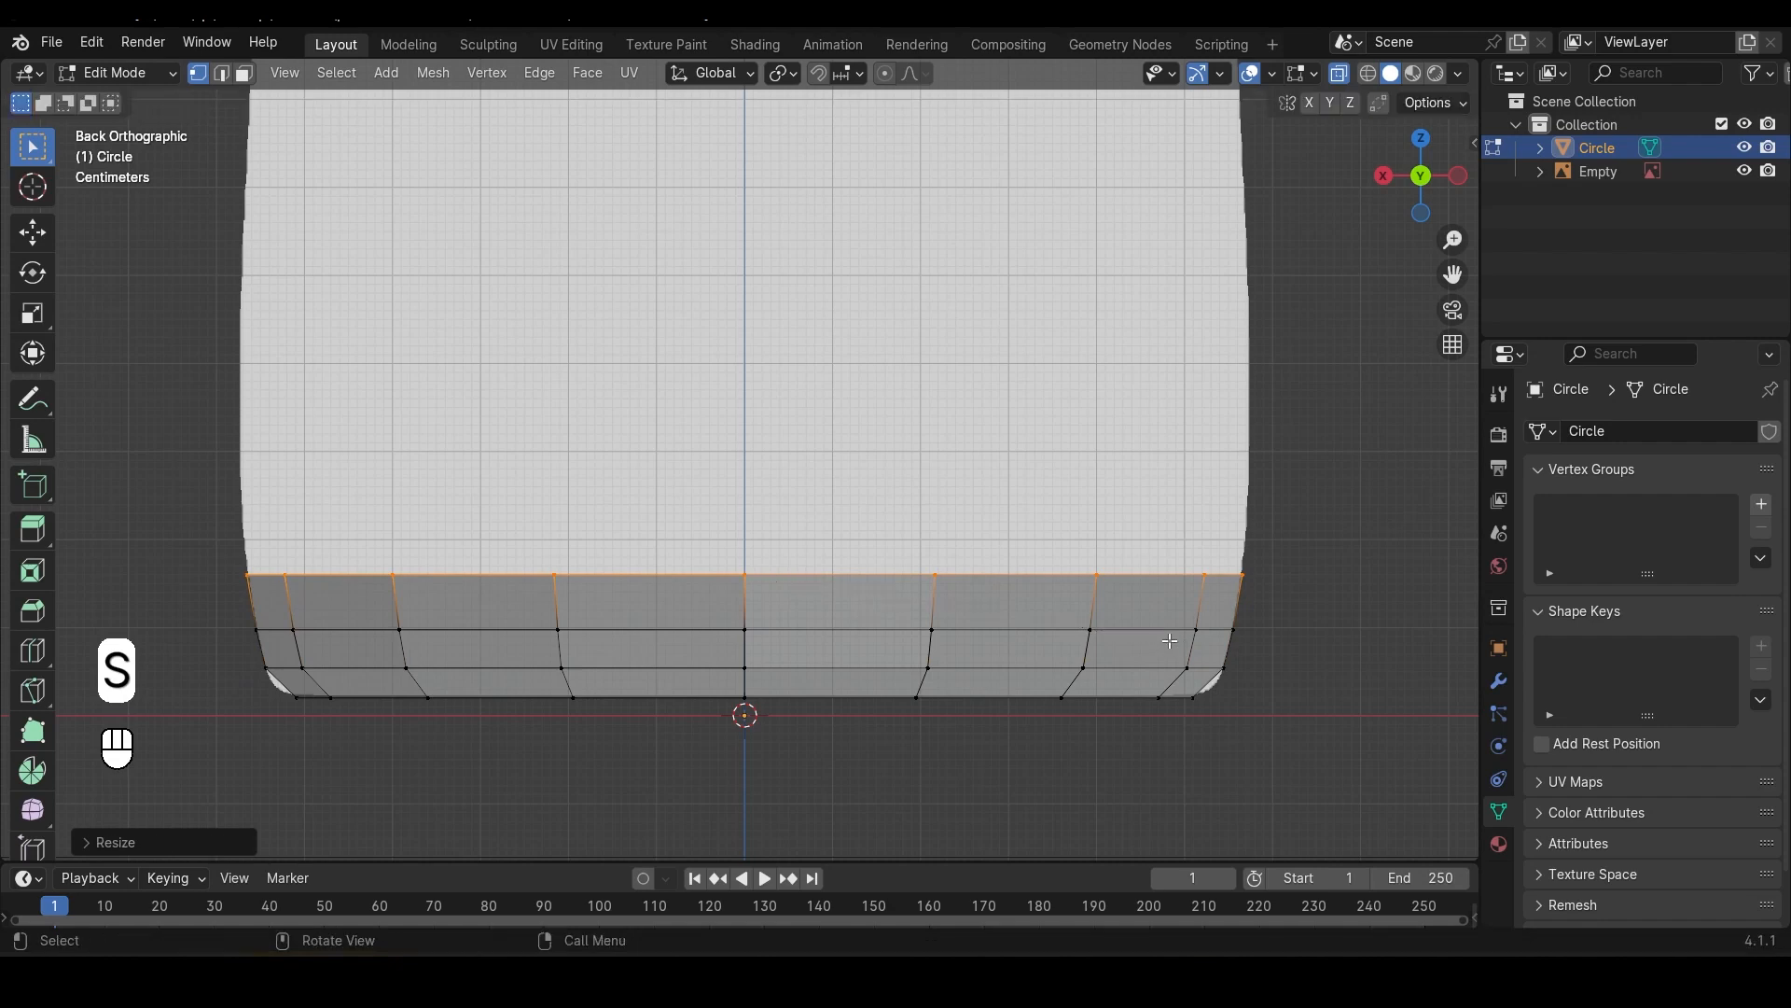
# Step: Extrude successive rings up the bottle's body and shoulder, scaling each one to match the reference outline
pyautogui.scroll(-4, 933, 664)
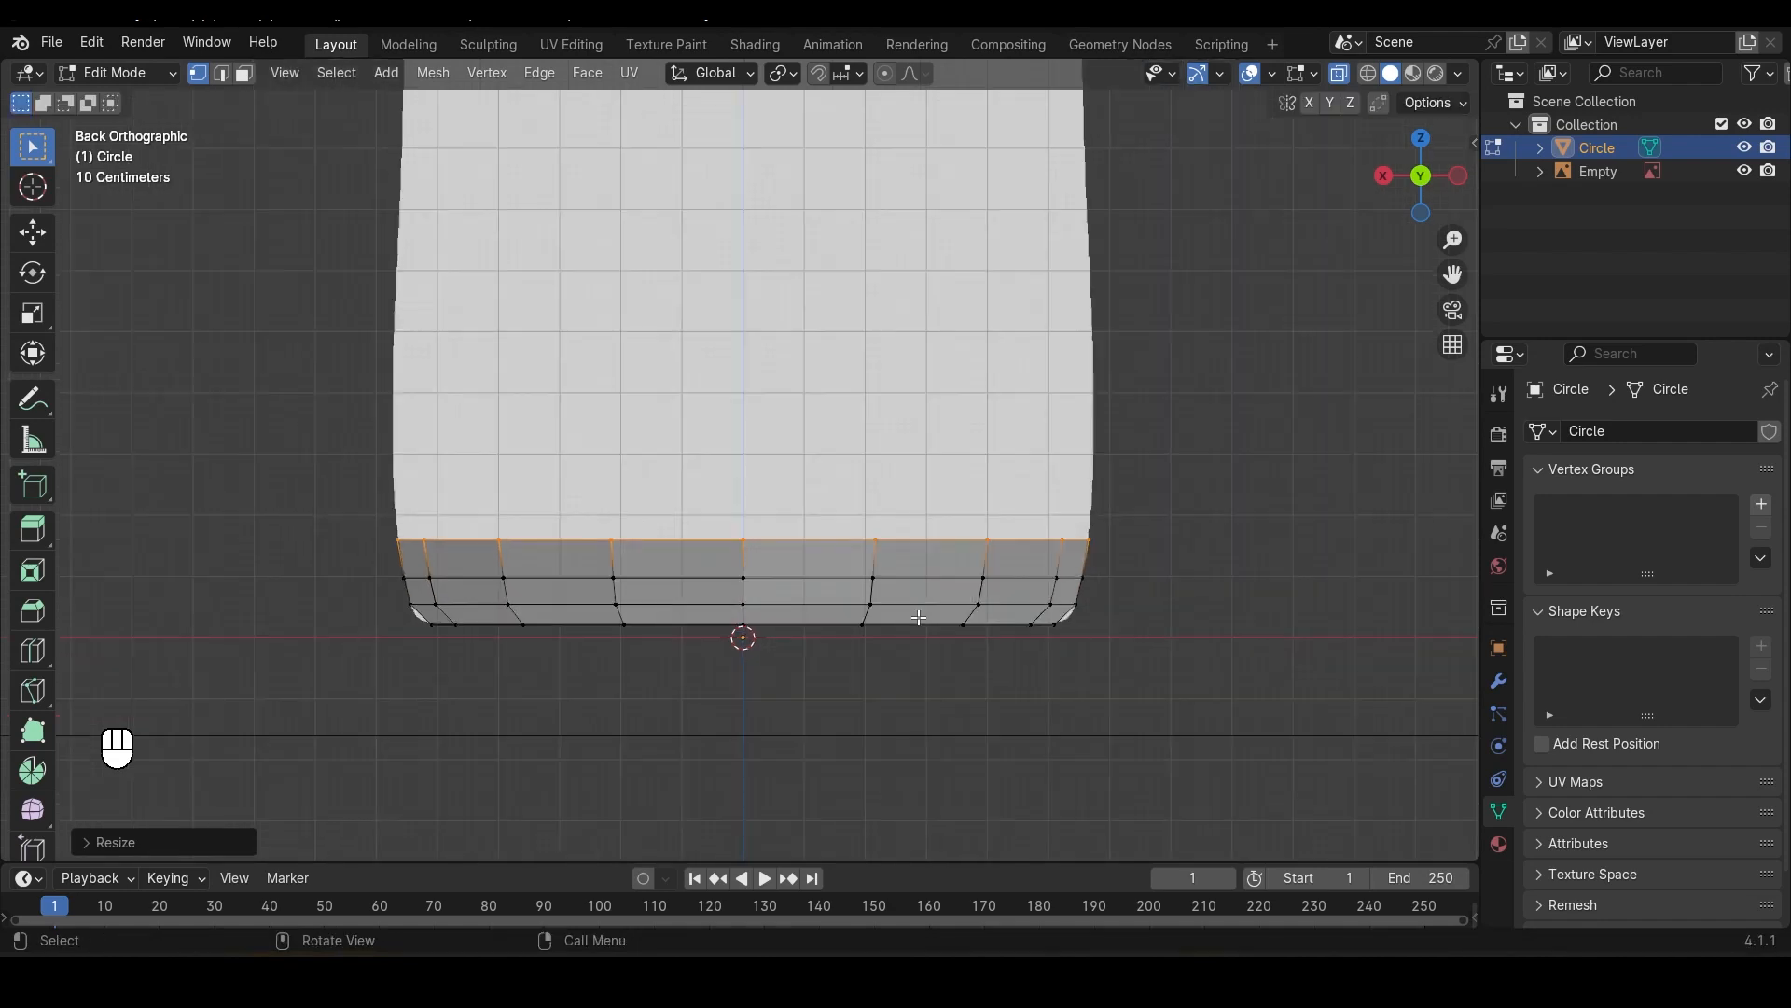
pyautogui.keyDown('shift'); pyautogui.moveTo(844, 484); pyautogui.dragTo(880, 432, button='middle'); pyautogui.keyUp('shift')
pyautogui.scroll(4, 823, 524)
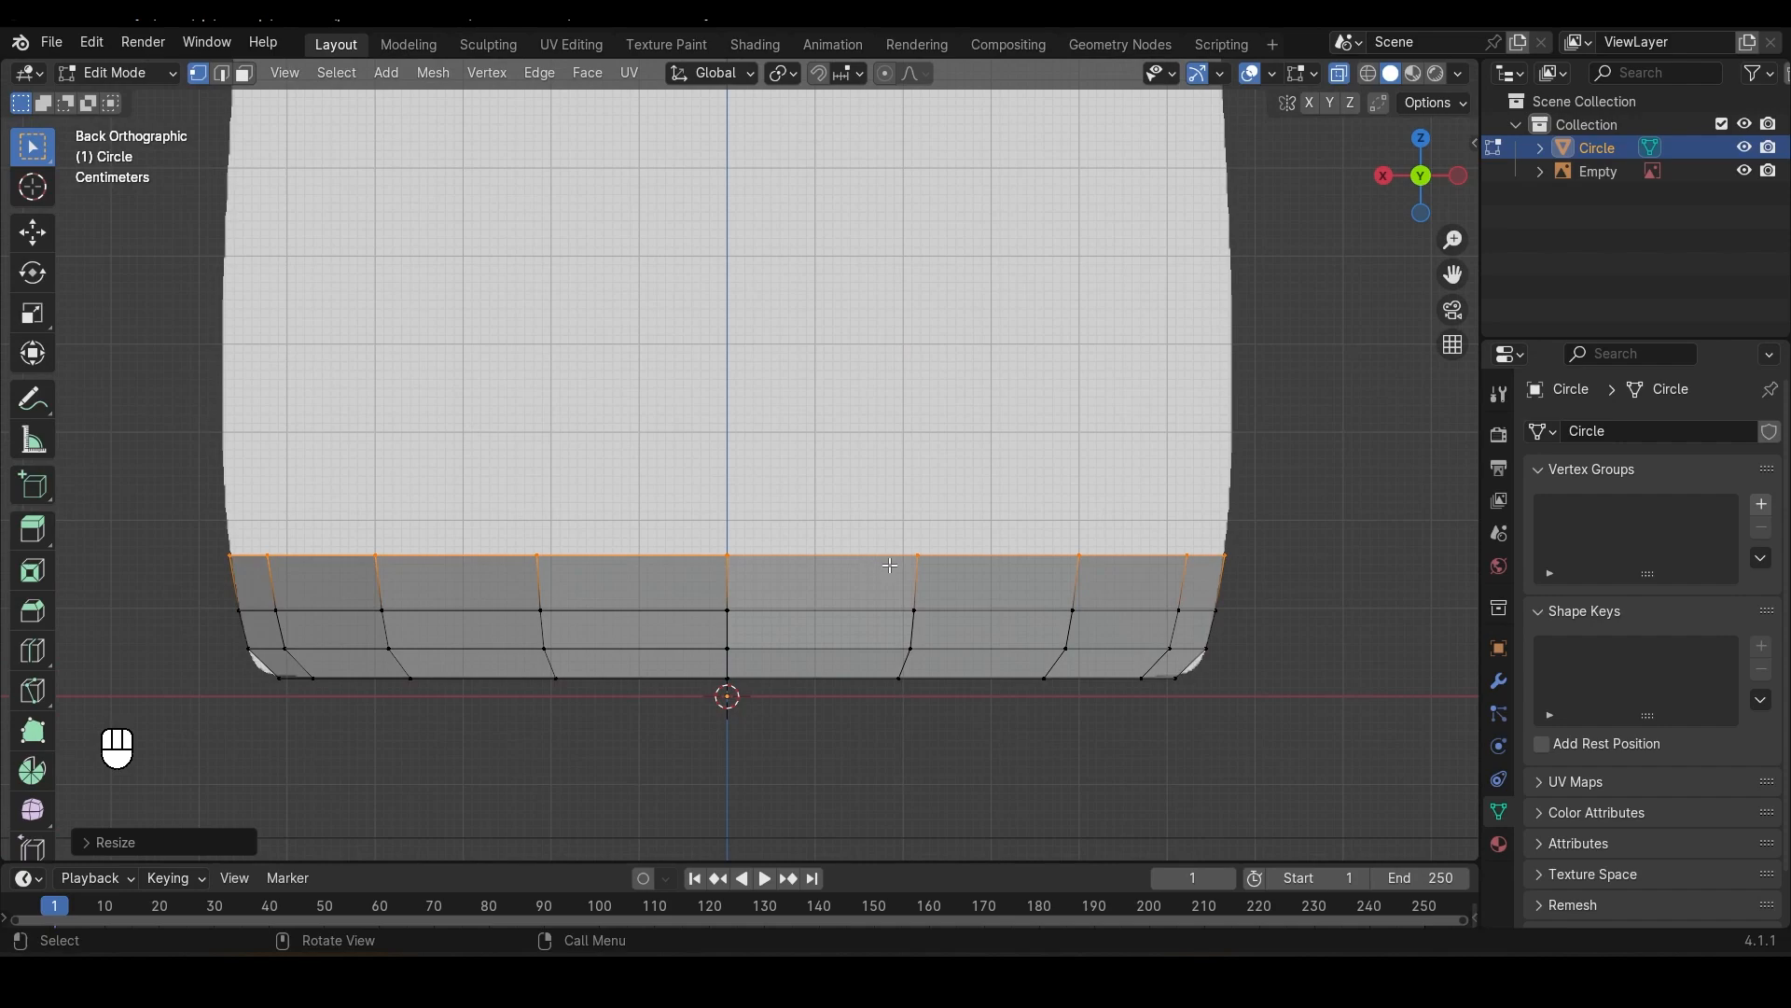
pyautogui.keyDown('shift'); pyautogui.moveTo(881, 573); pyautogui.dragTo(879, 653, button='middle'); pyautogui.keyUp('shift')
pyautogui.scroll(-3, 905, 712)
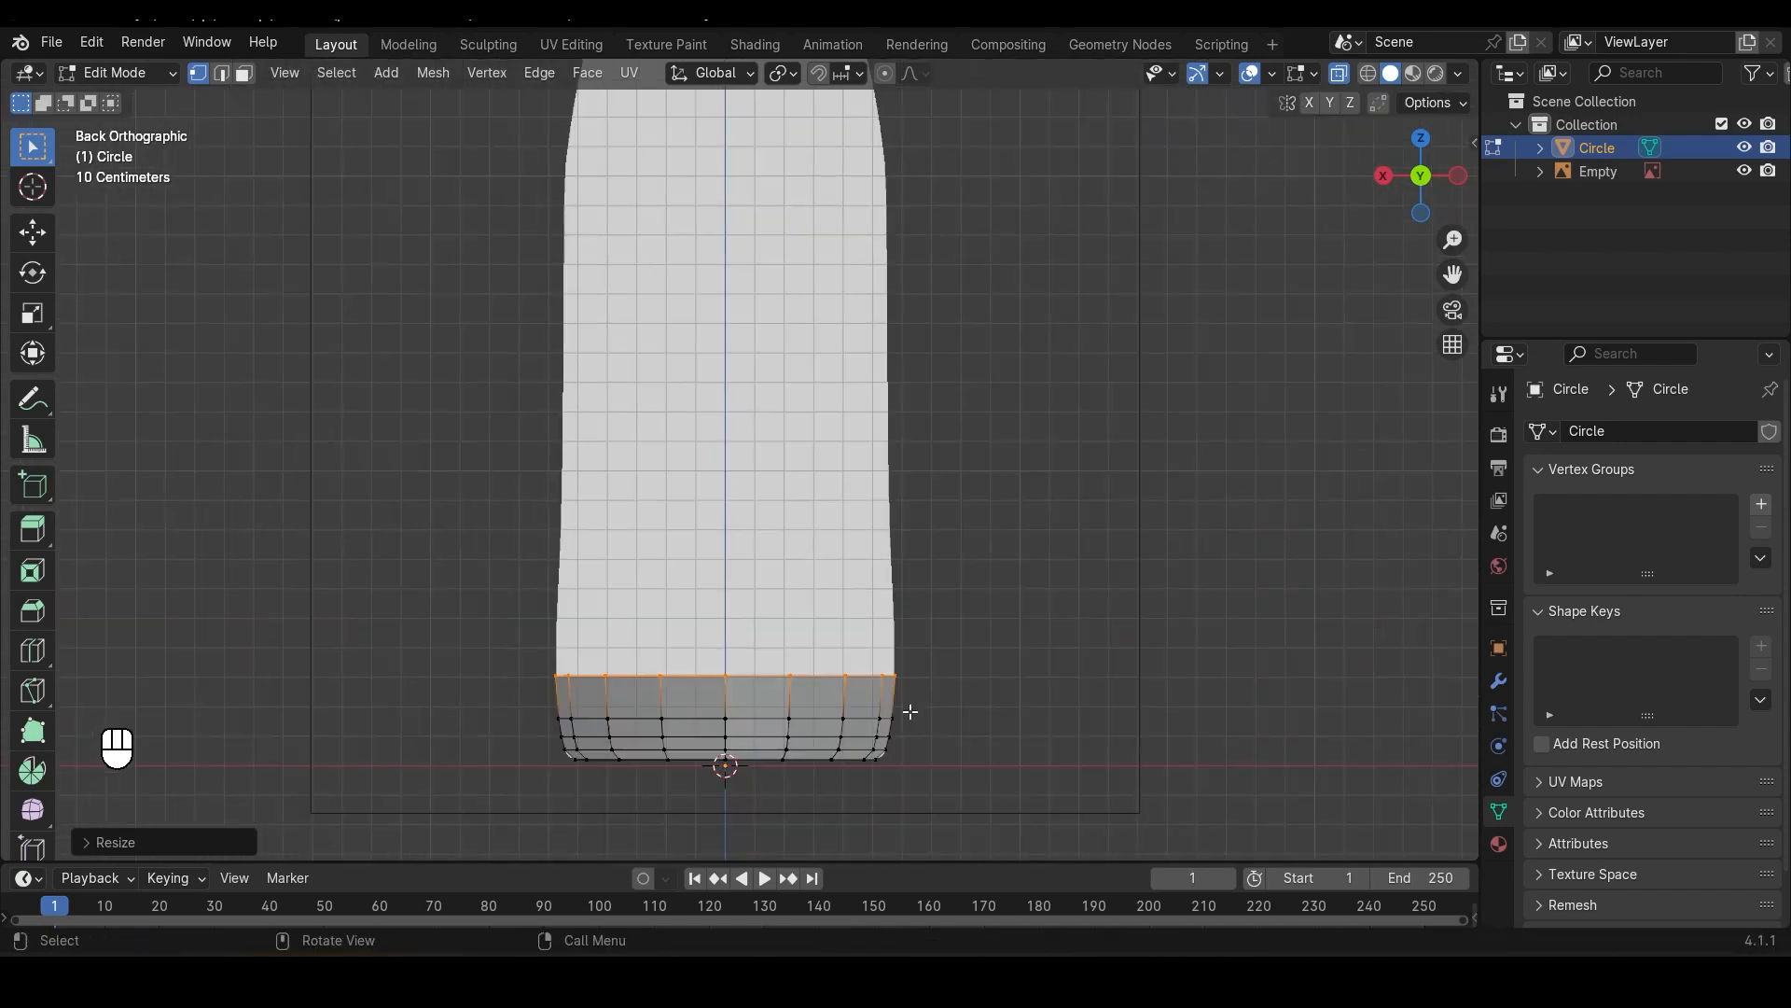
pyautogui.press('e')
pyautogui.click(944, 680)
pyautogui.scroll(1, 1152, 656)
pyautogui.press('s')
pyautogui.keyDown('shift'); pyautogui.scroll(3, 1152, 656); pyautogui.keyUp('shift')
pyautogui.scroll(-2, 1033, 689)
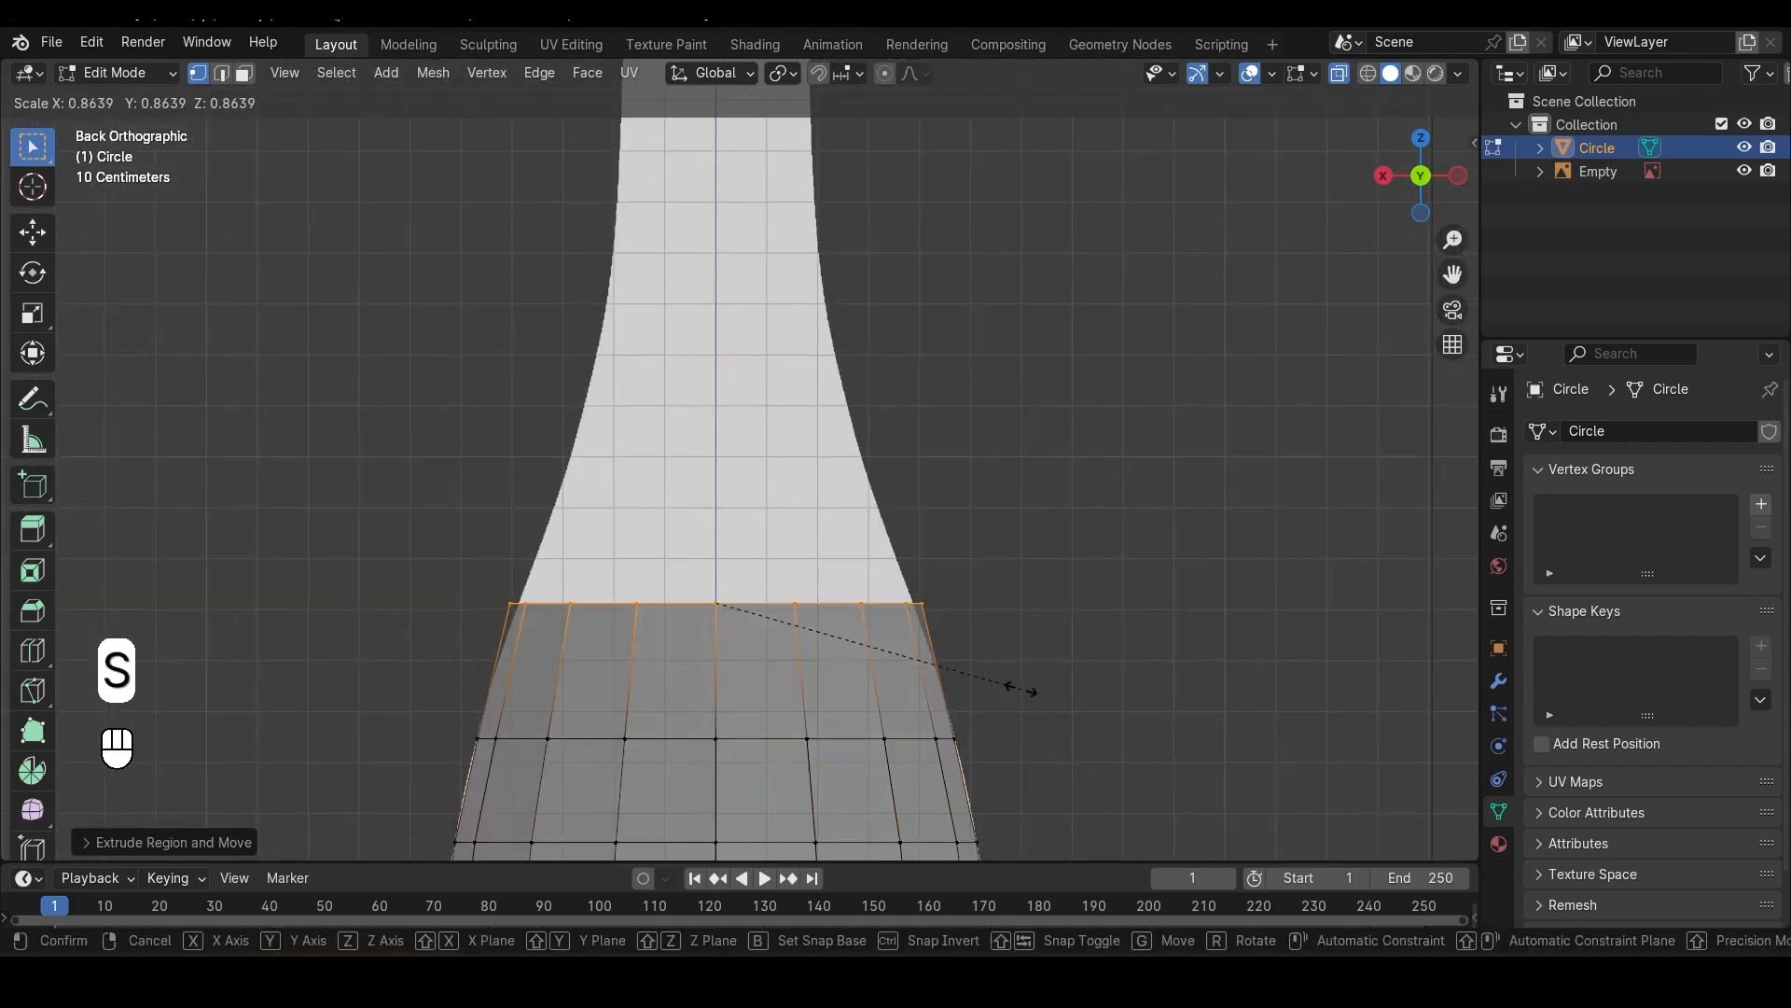
pyautogui.click(980, 609)
# Step: Extrude and scale further rings up the neck to the bottle's mouth, and turn X-ray off
pyautogui.press('e')
pyautogui.click(939, 300)
pyautogui.press('s')
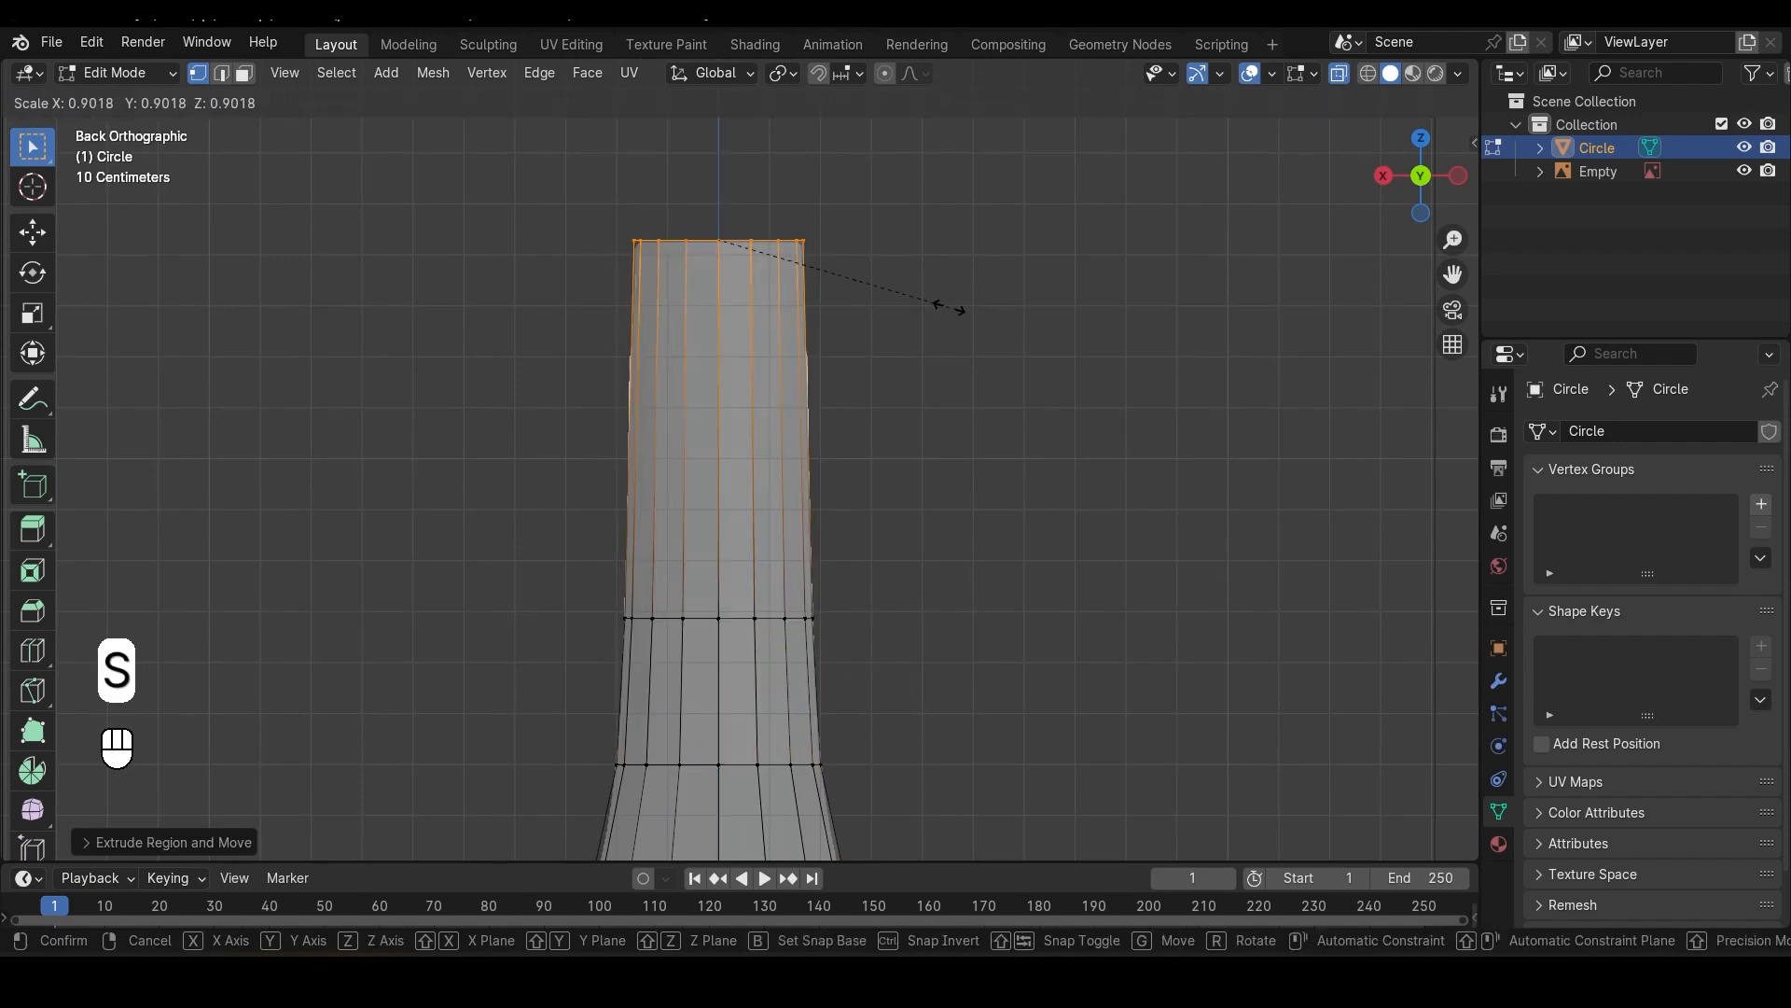
pyautogui.click(939, 359)
pyautogui.scroll(-4, 889, 548)
pyautogui.hotkey('alt', 'z')
pyautogui.moveTo(889, 549); pyautogui.dragTo(847, 637, button='middle')
pyautogui.scroll(2, 608, 681)
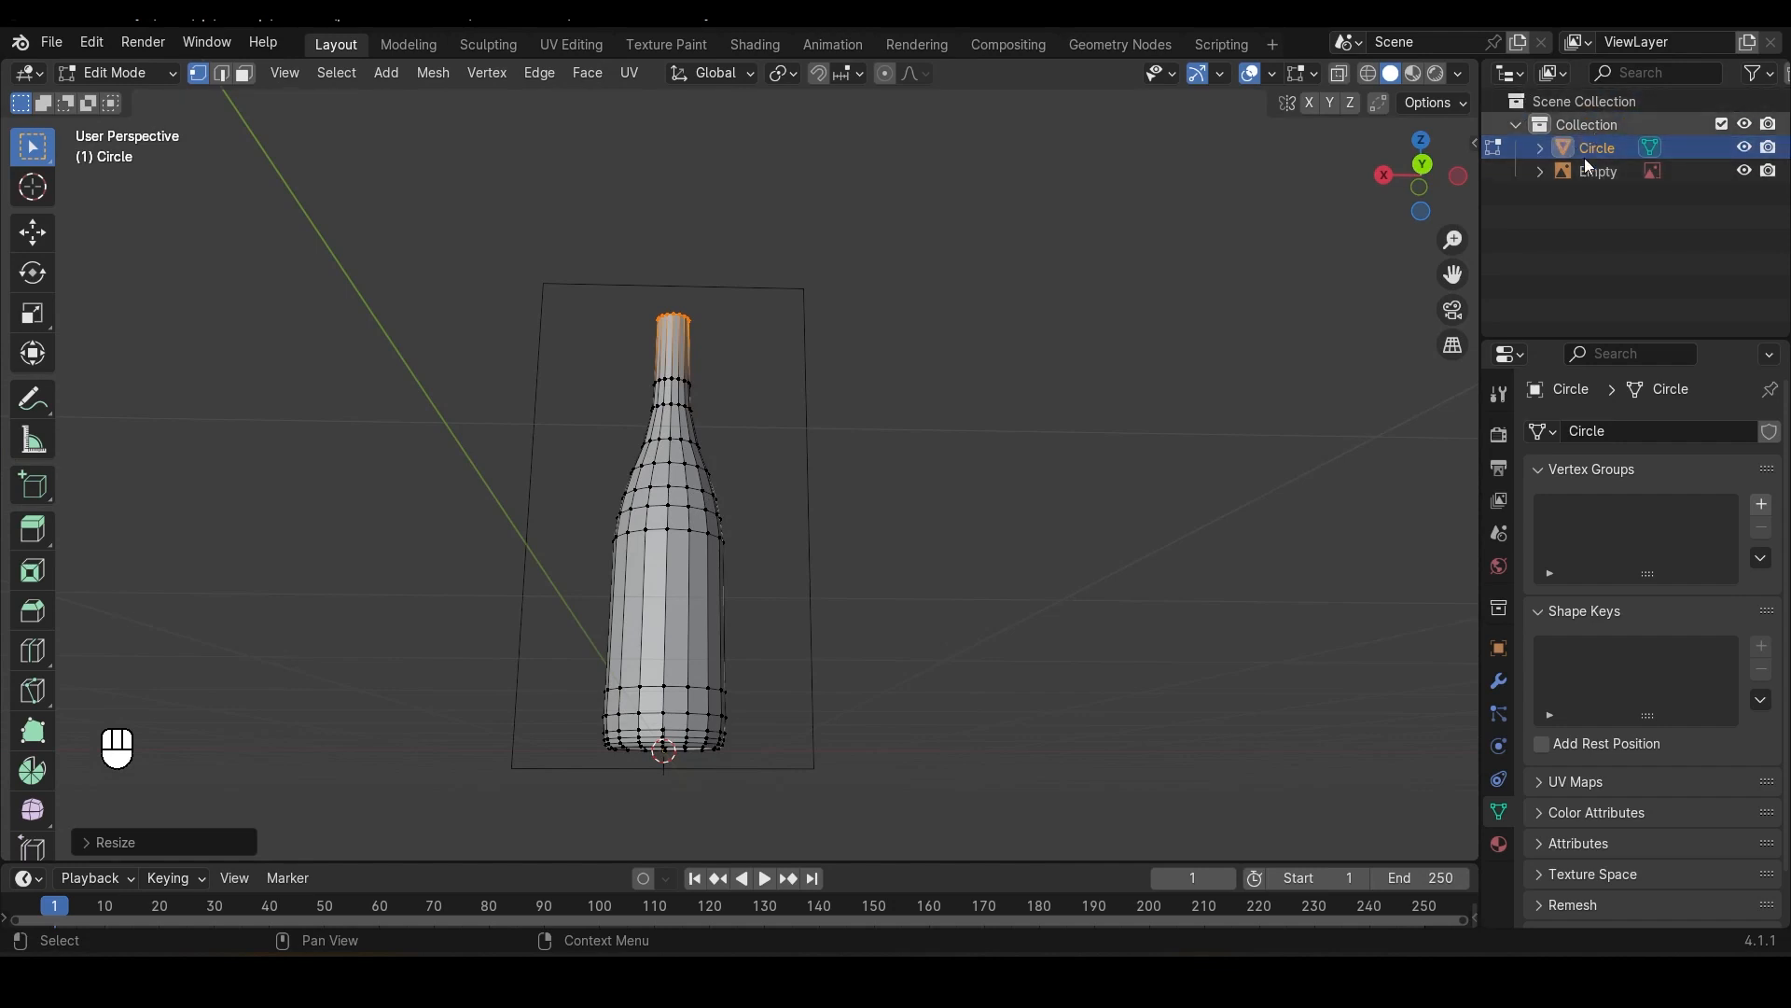
# Step: Hide the reference image Empty in the viewport and disable it in renders
pyautogui.click(1609, 177)
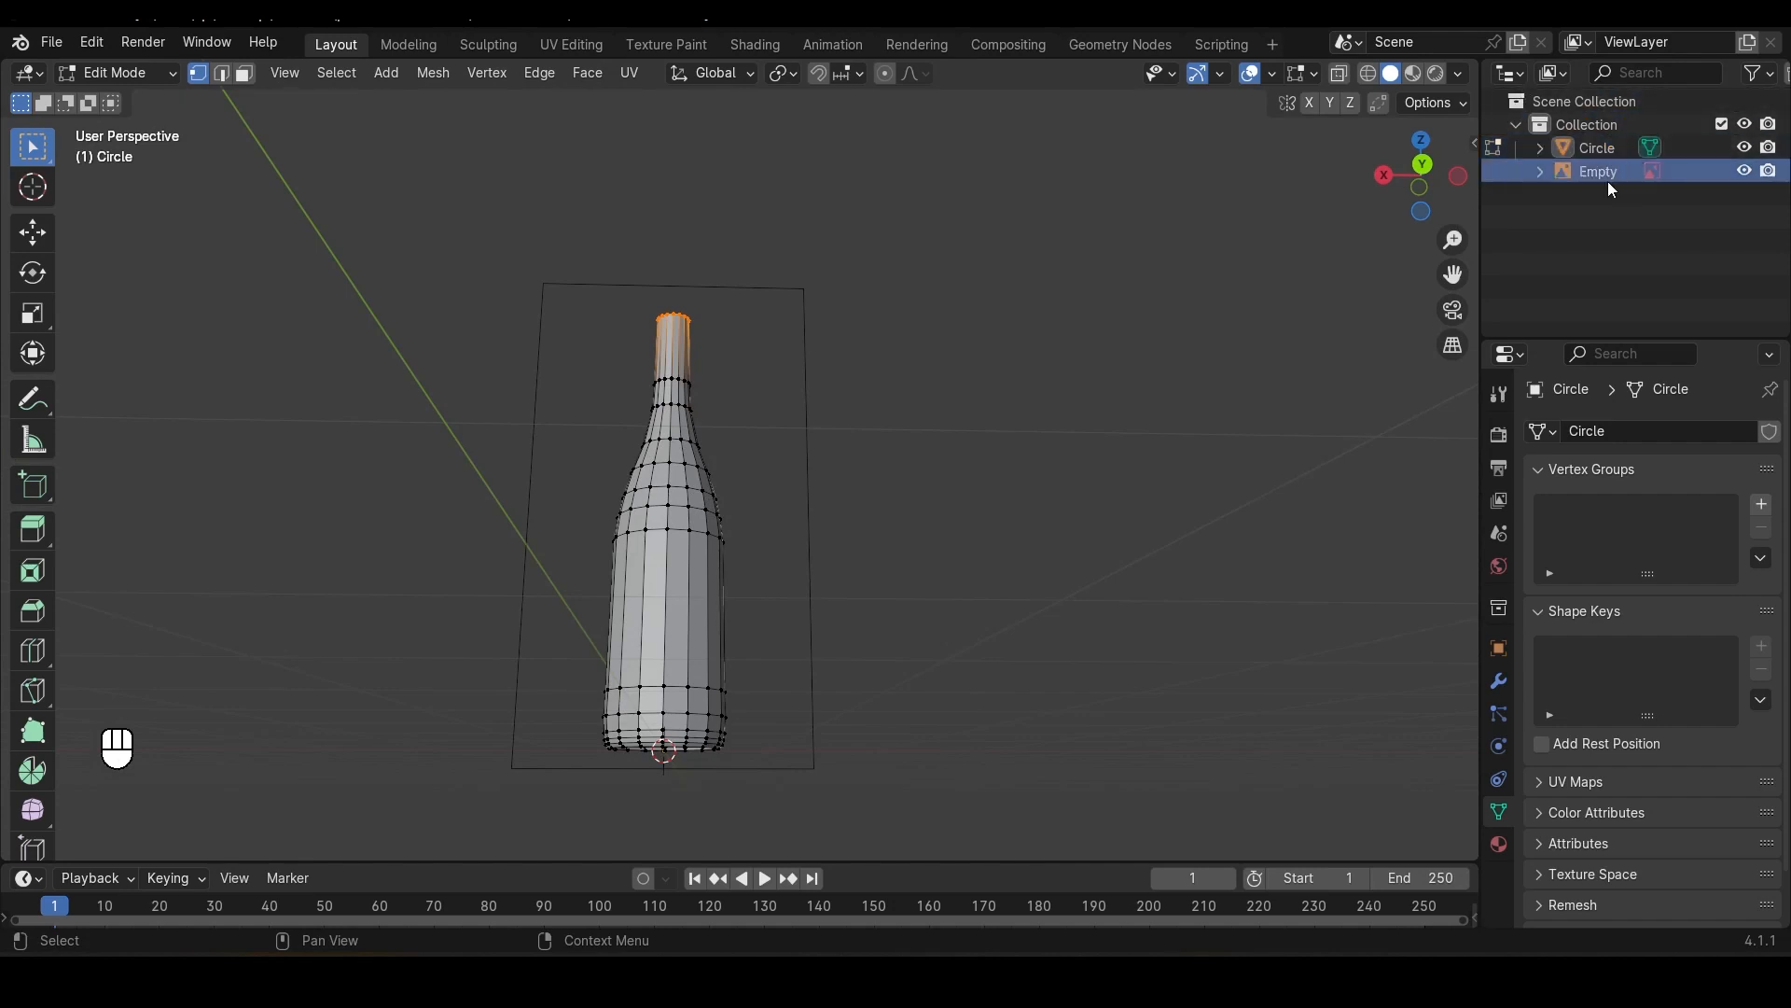
pyautogui.click(1744, 173)
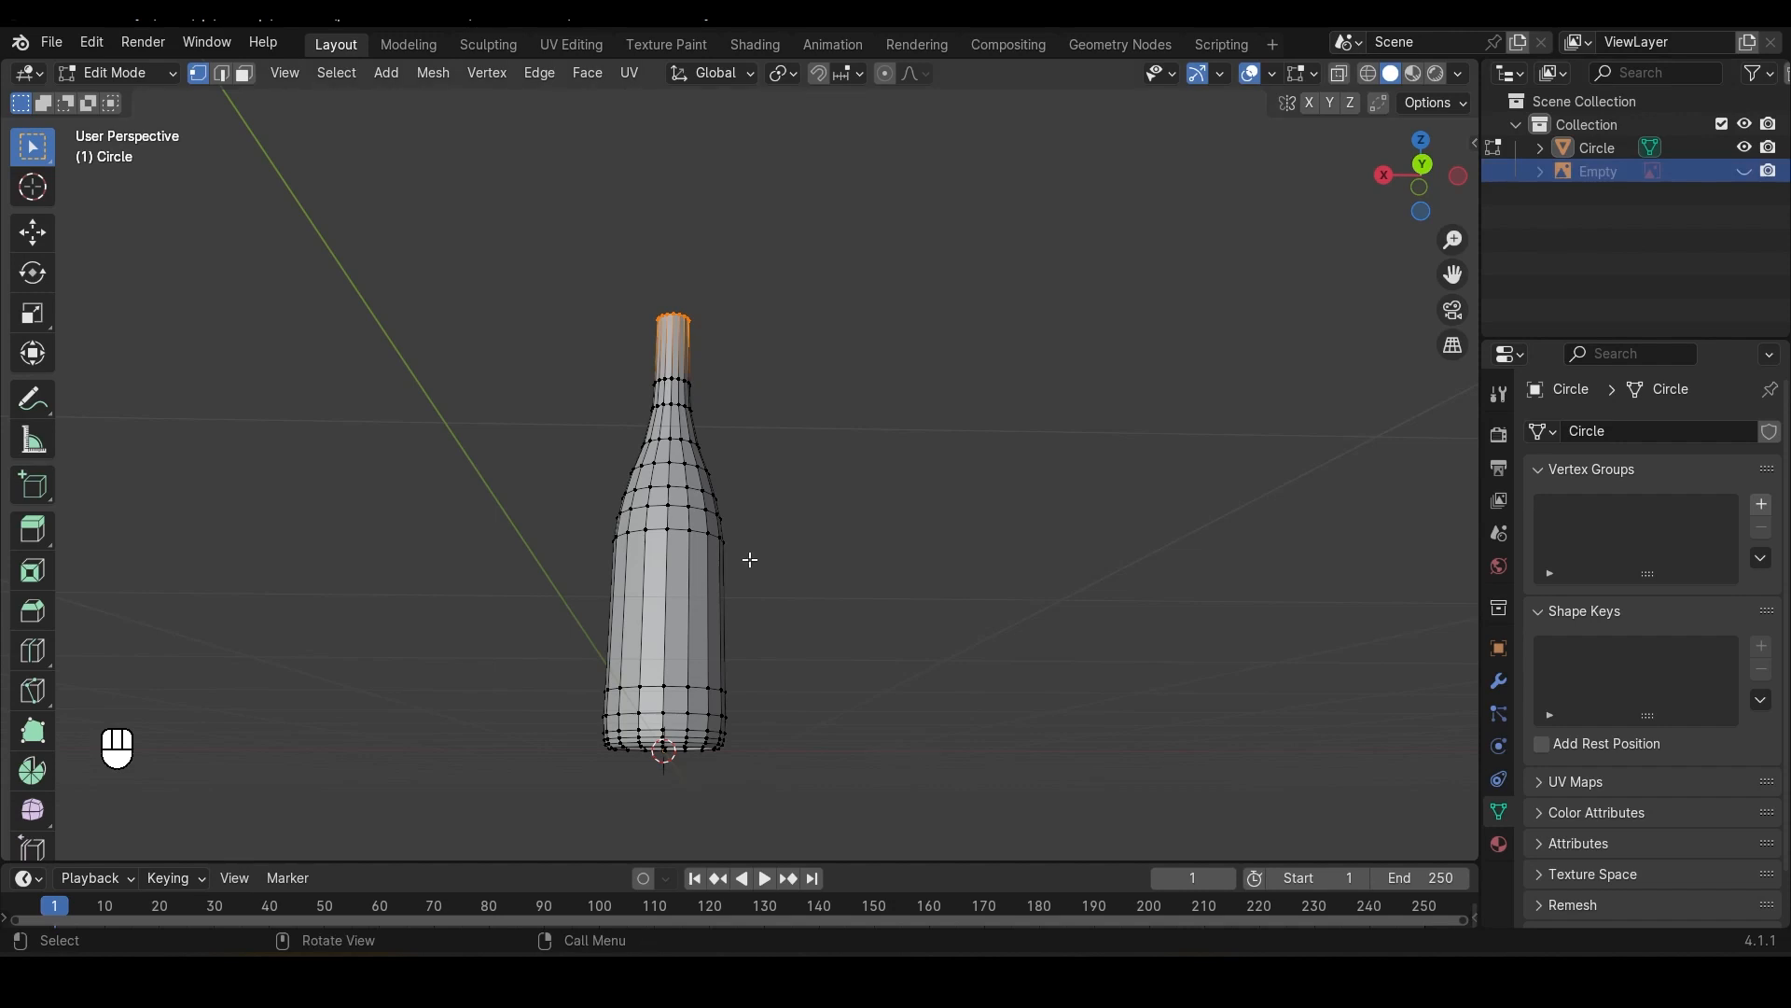
pyautogui.click(1769, 172)
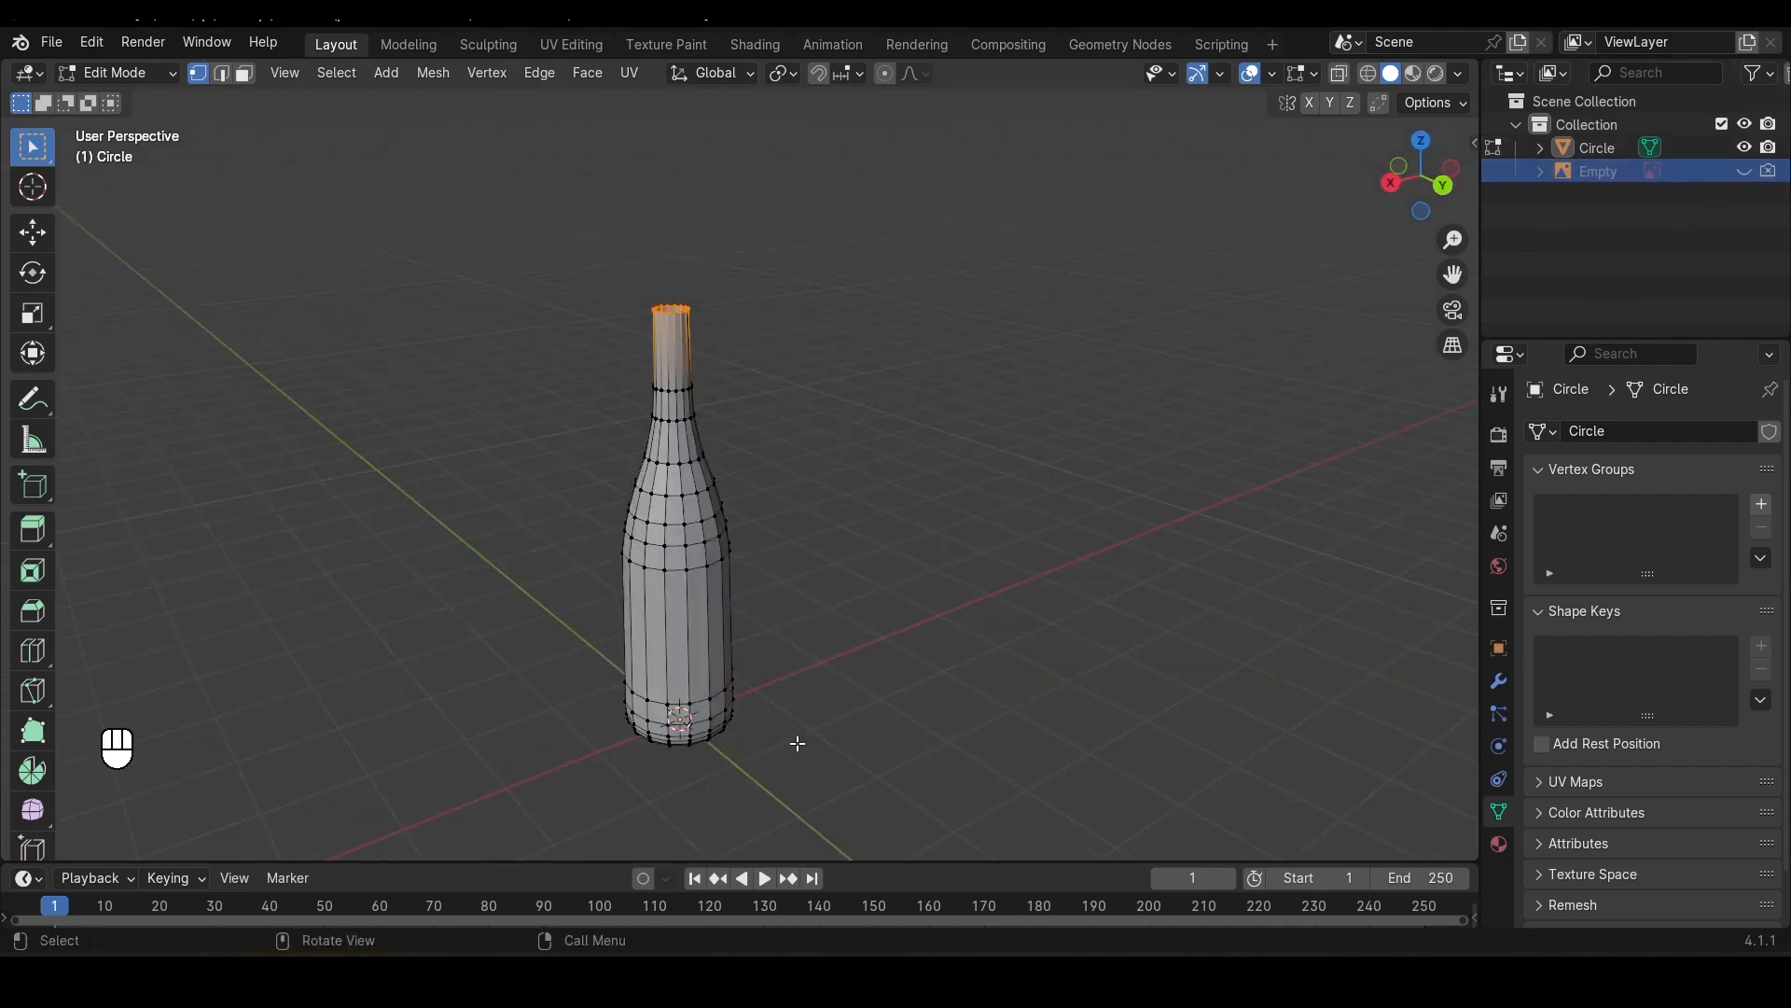
# Step: Select the open edge loop at the bottle's bottom and extrude it inward in concentric rings, leaving a small central hole
pyautogui.scroll(6, 796, 740)
pyautogui.moveTo(604, 523); pyautogui.dragTo(738, 639, button='middle')
pyautogui.press('2')
pyautogui.keyDown('alt'); pyautogui.click(734, 633); pyautogui.keyUp('alt')
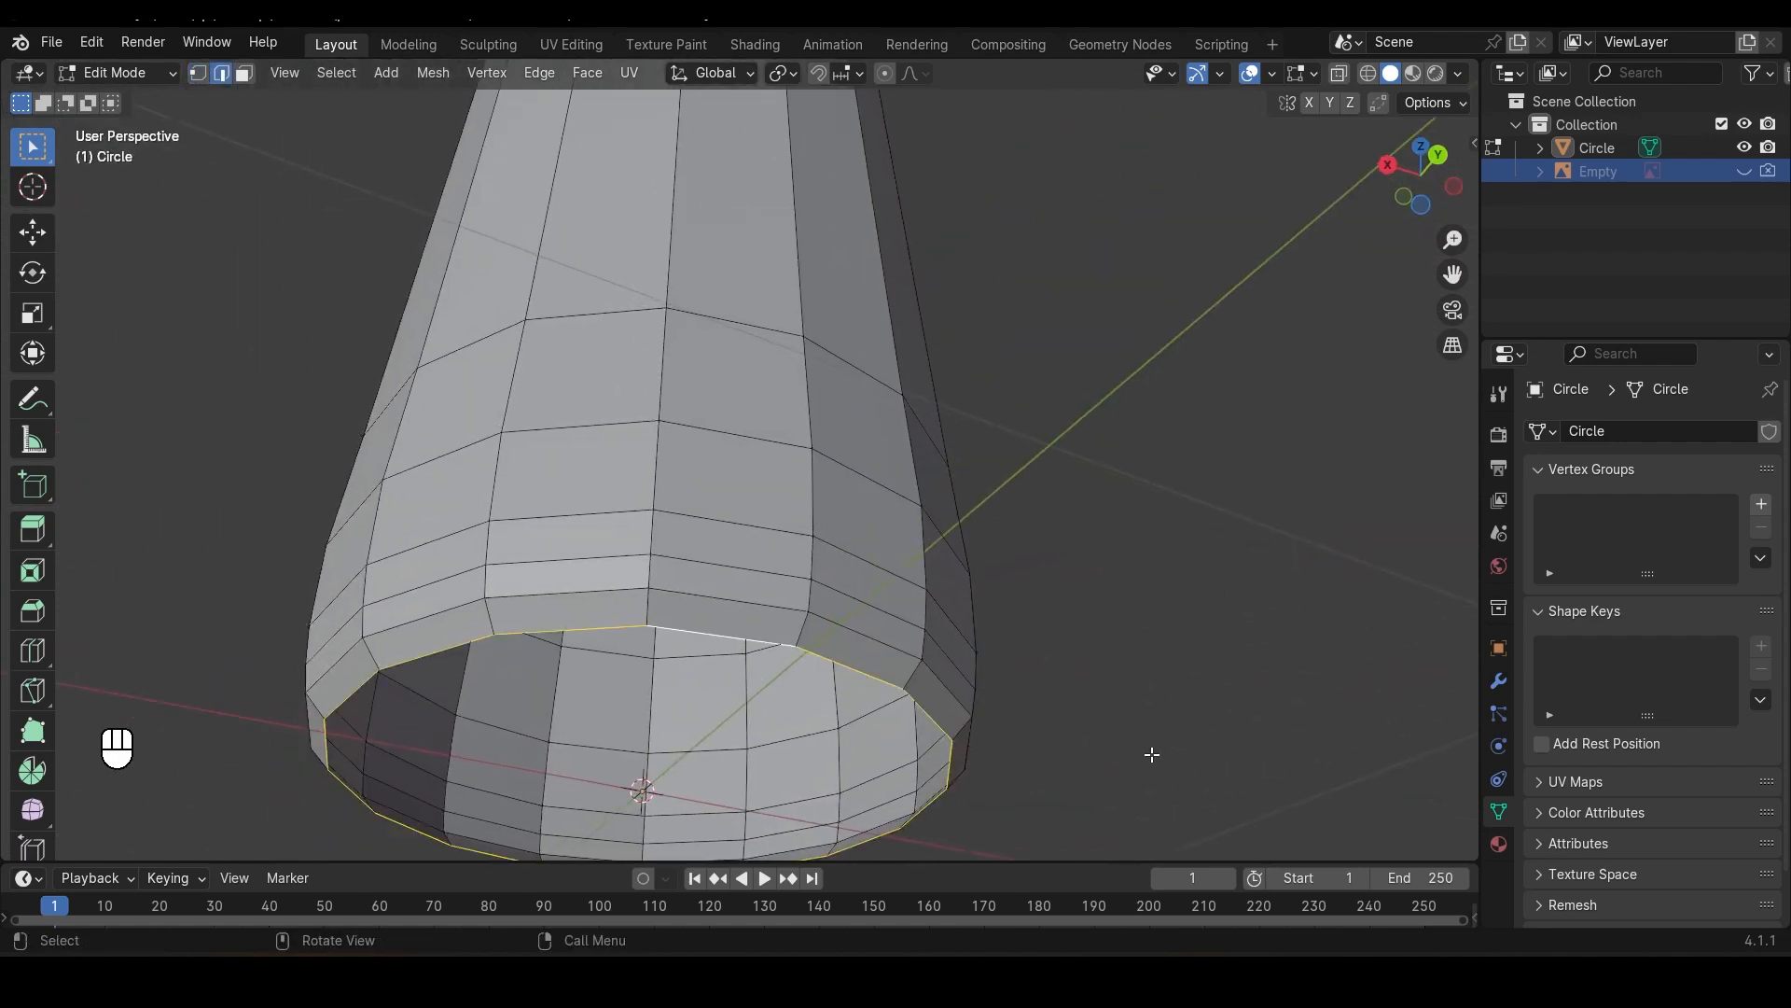
pyautogui.press('e')
pyautogui.press('s')
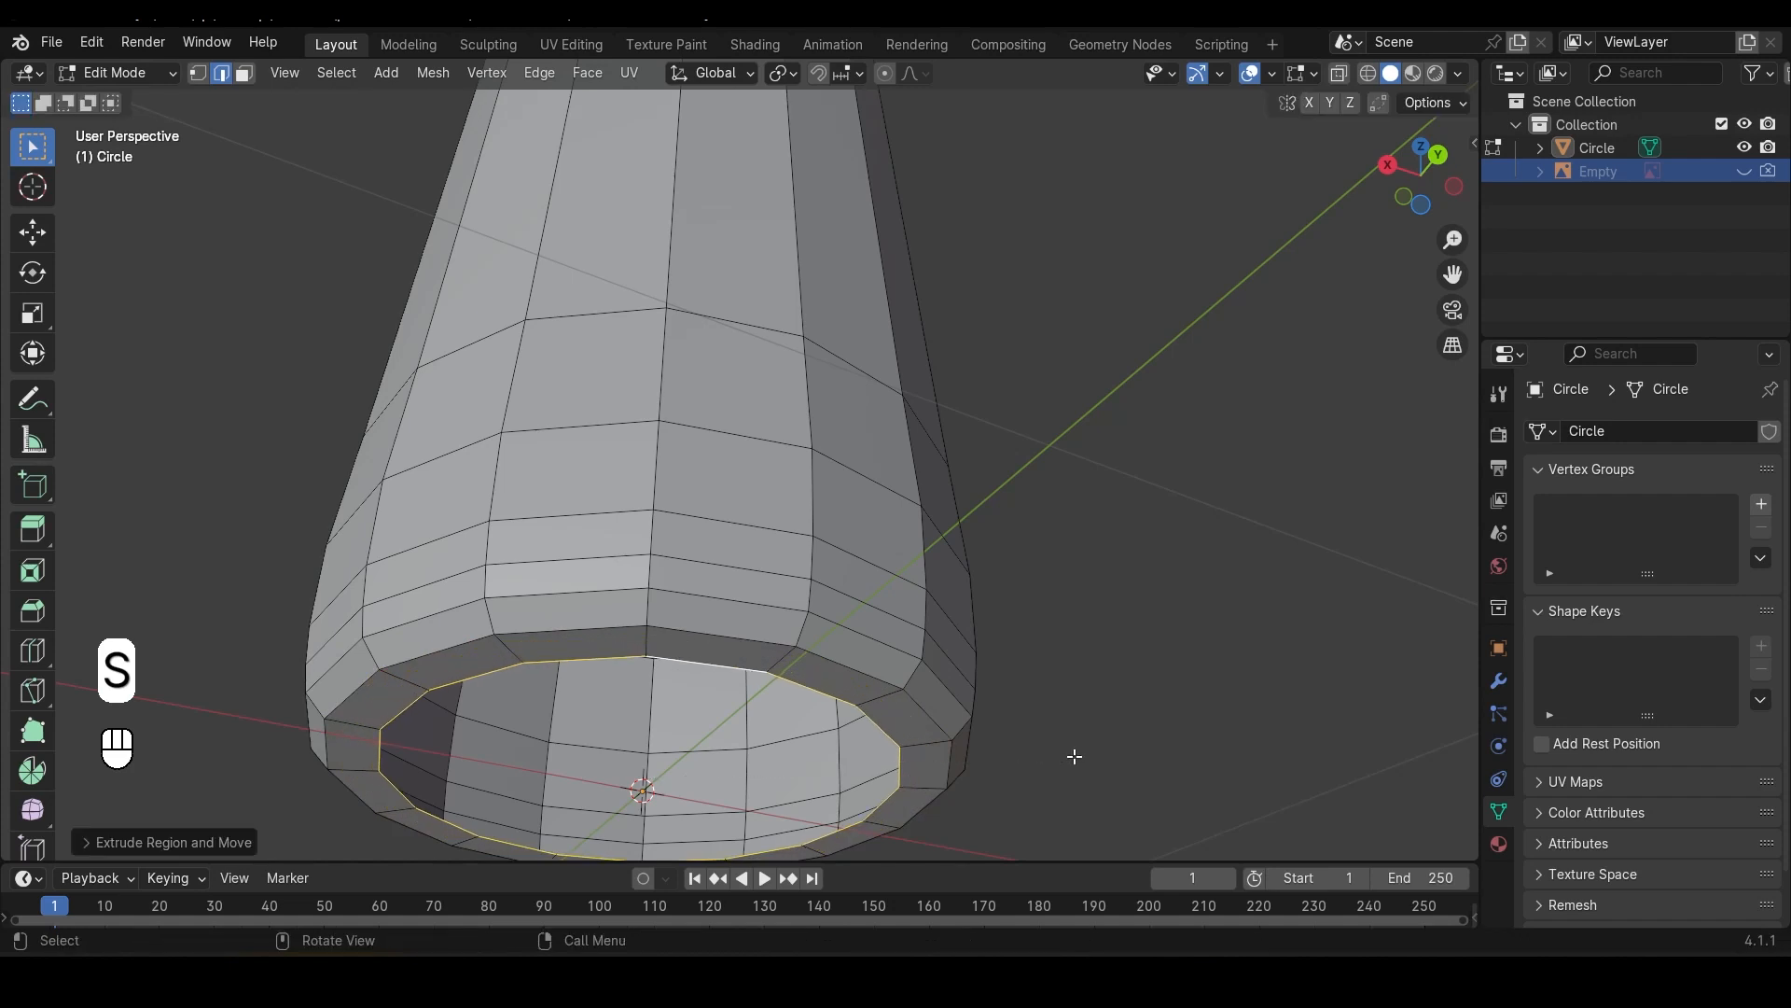
pyautogui.click(877, 775)
# Step: Close the remaining hole in the bottle's bottom with Grid Fill
pyautogui.hotkey('ctrl', 'd')
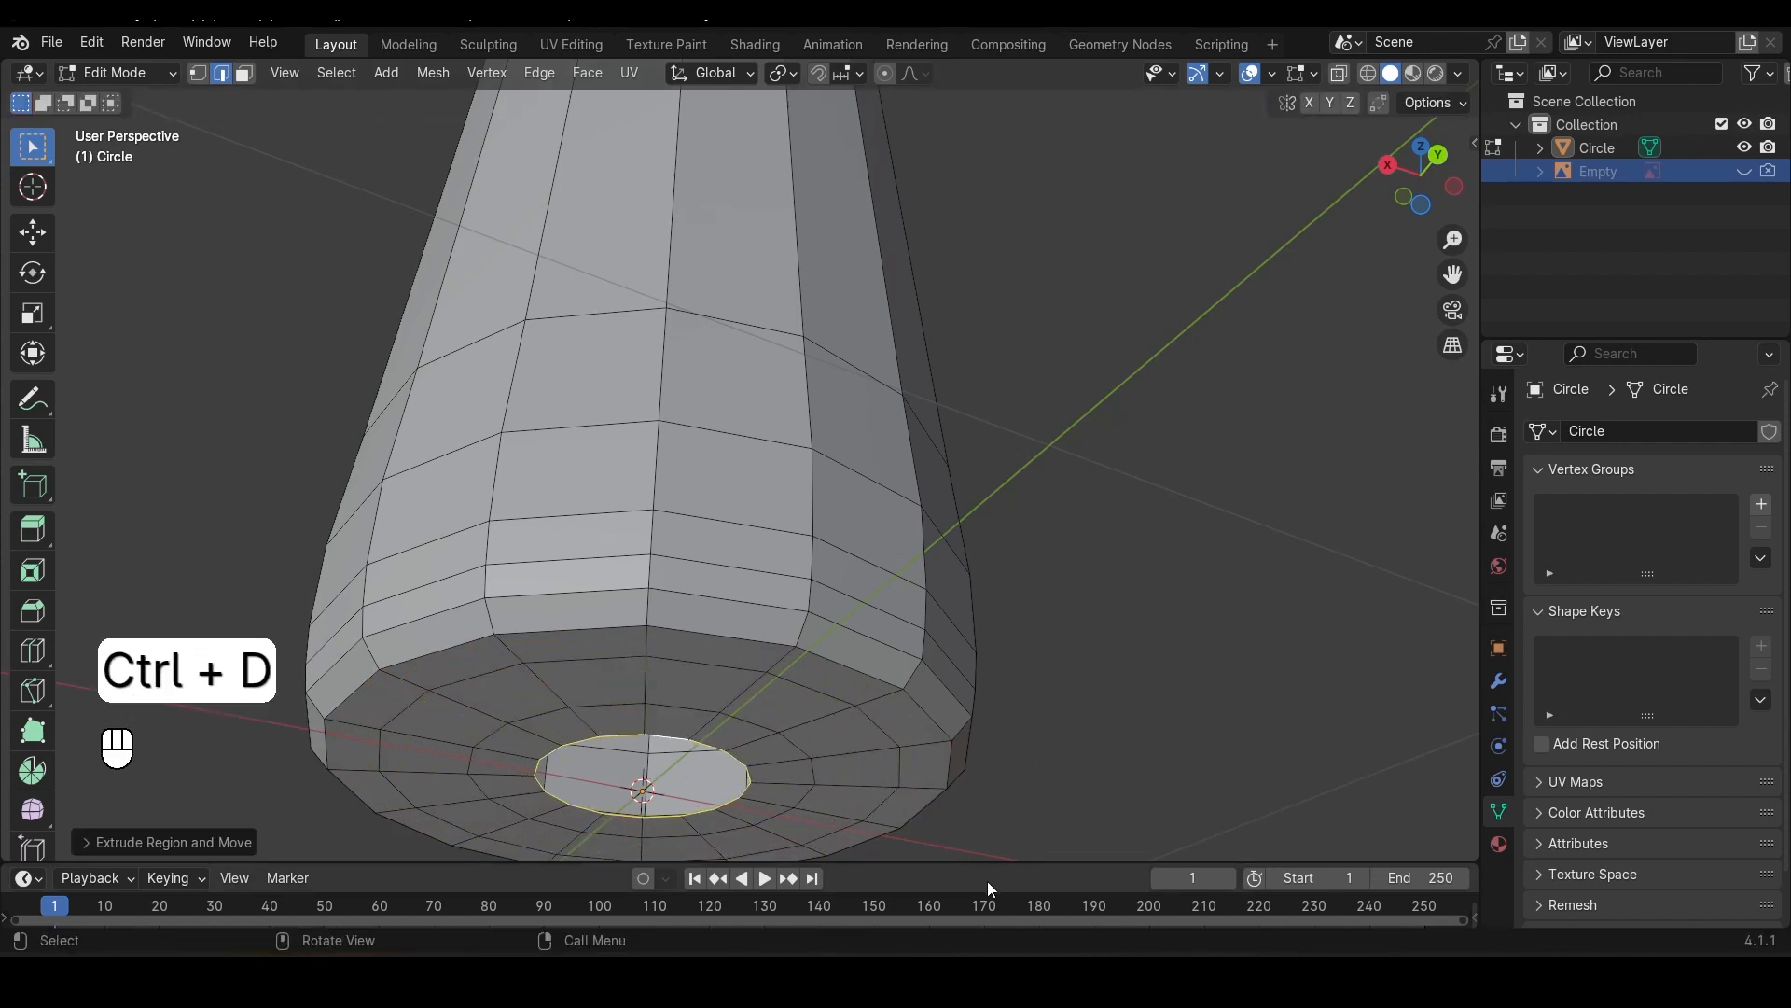
pyautogui.hotkey('ctrl', 'f')
pyautogui.hotkey('ctrl', 'f')
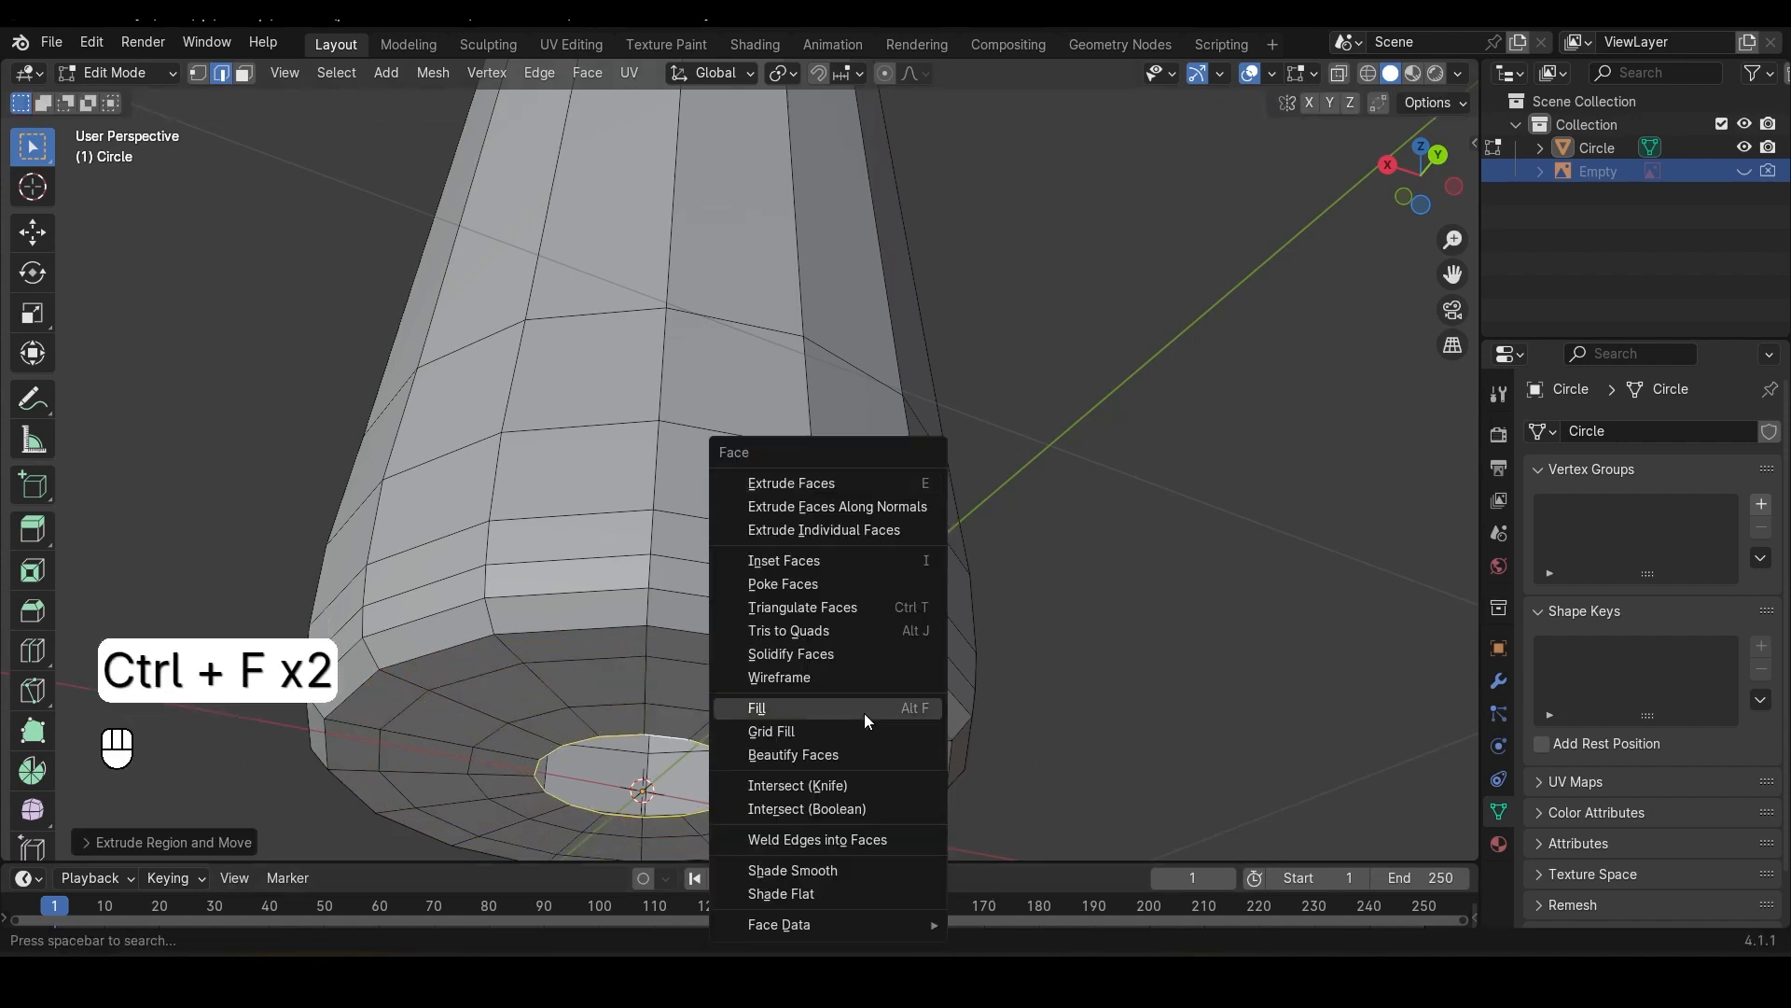
pyautogui.click(808, 733)
# Step: Select the edge loop at the bottle's mouth, extrude it and scale it inward to about 0.83 to form a rim
pyautogui.scroll(-3, 525, 739)
pyautogui.moveTo(525, 739); pyautogui.dragTo(654, 560, button='middle')
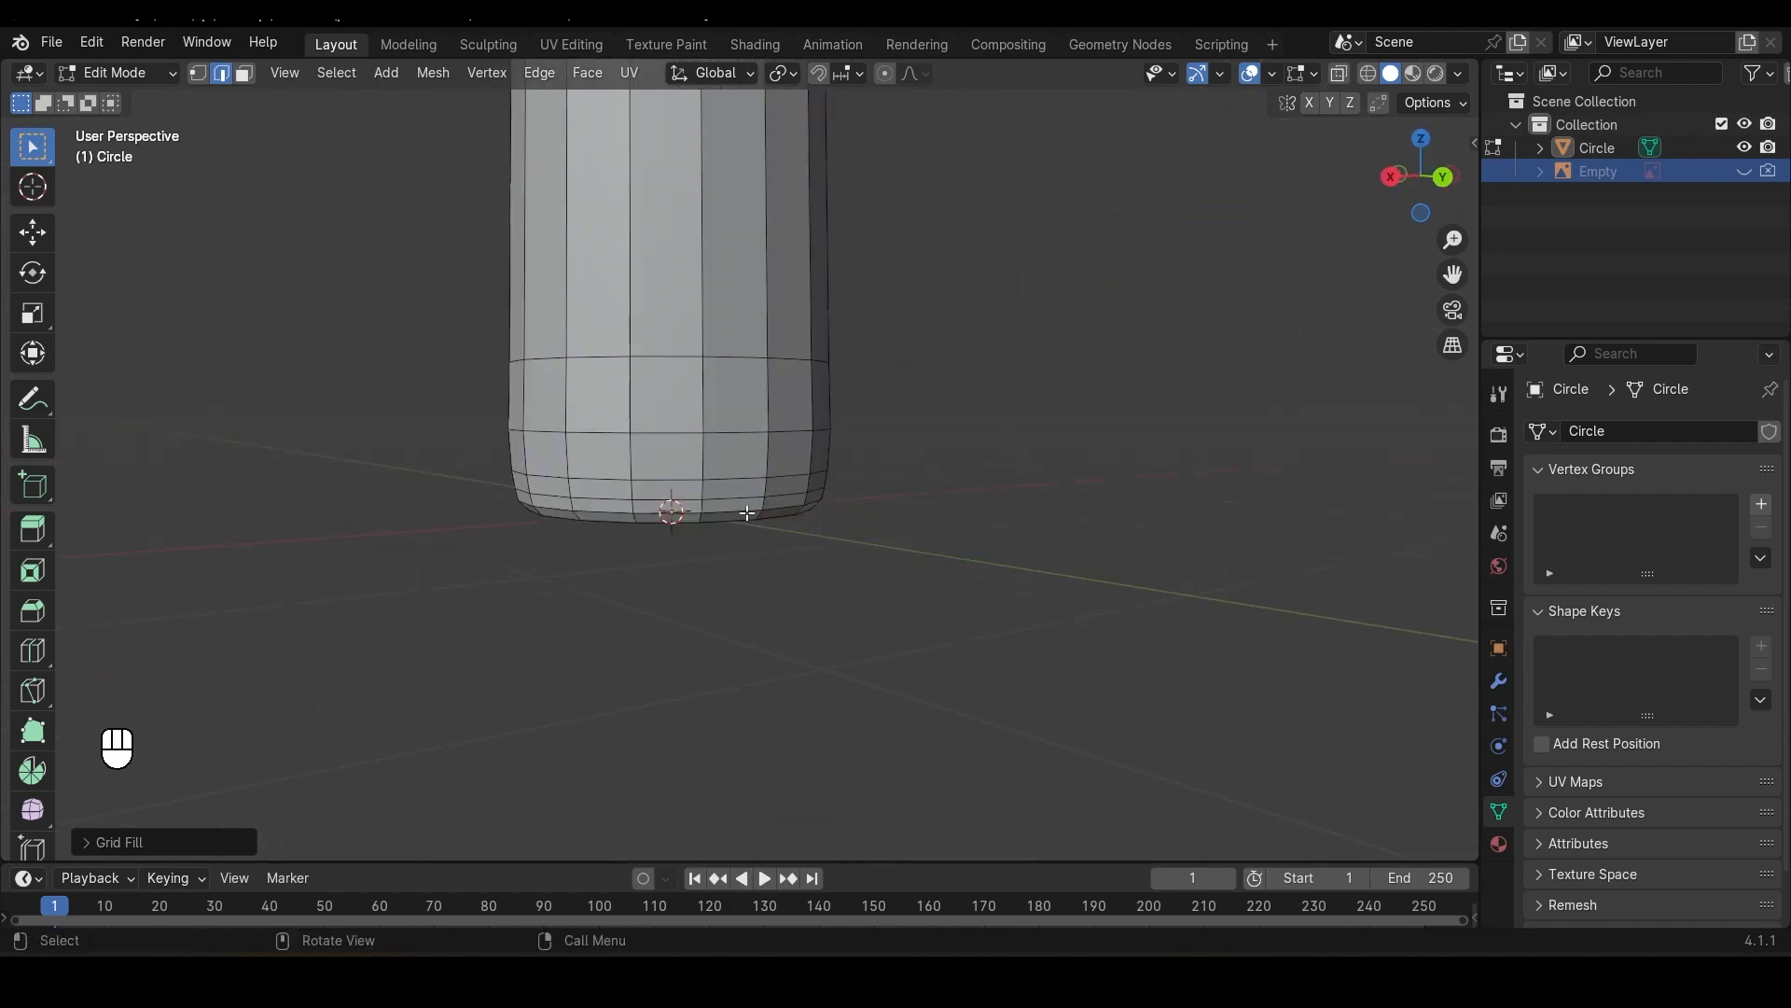
pyautogui.scroll(-2, 654, 559)
pyautogui.keyDown('shift'); pyautogui.moveTo(731, 187); pyautogui.dragTo(867, 496, button='middle'); pyautogui.keyUp('shift')
pyautogui.scroll(5, 731, 432)
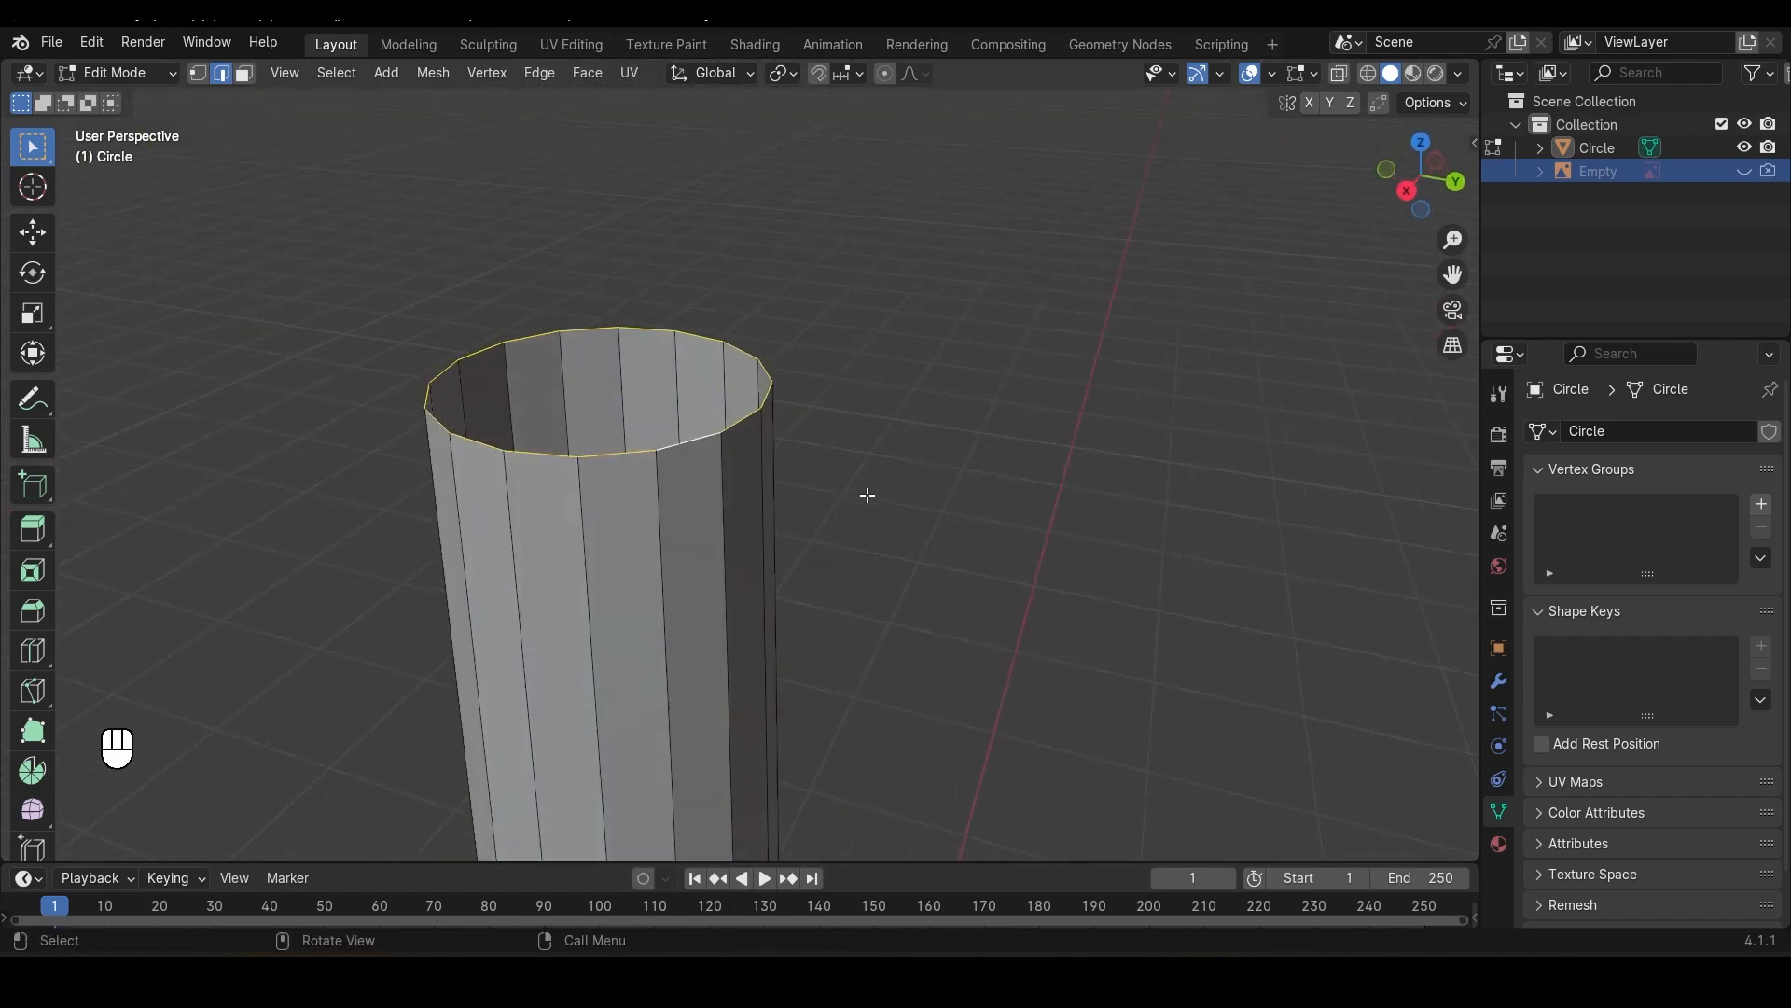
pyautogui.press('e')
pyautogui.press('s')
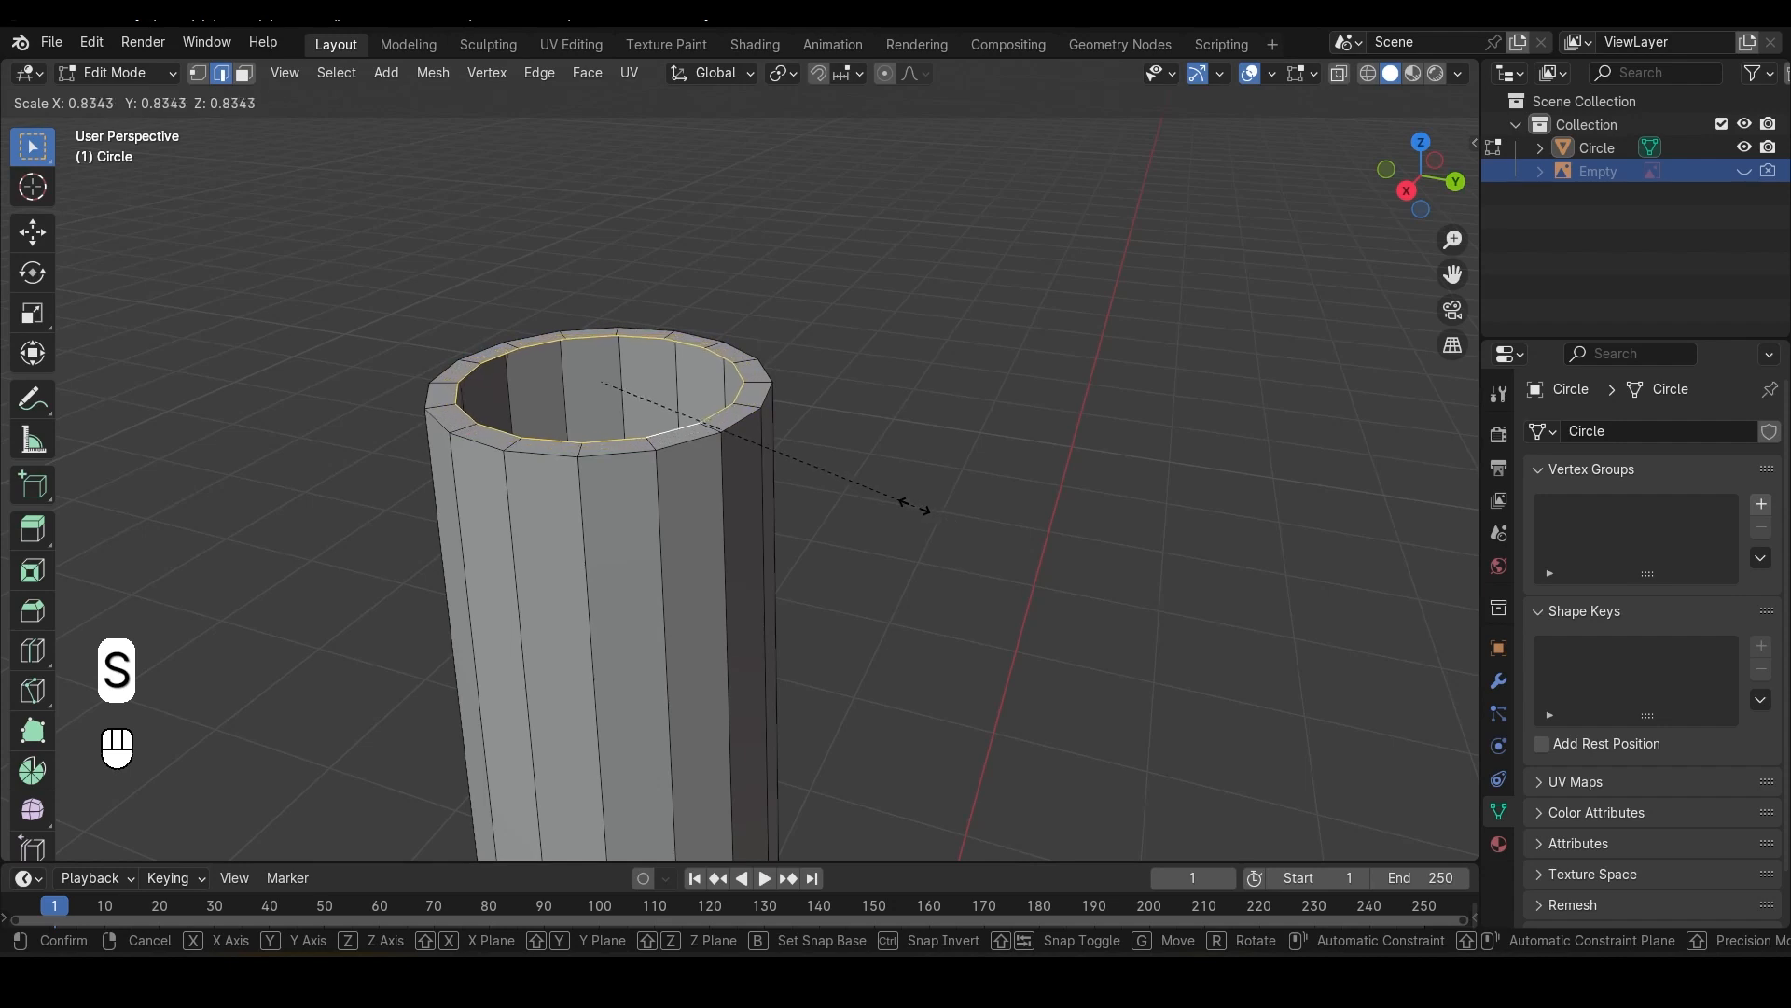
pyautogui.click(912, 508)
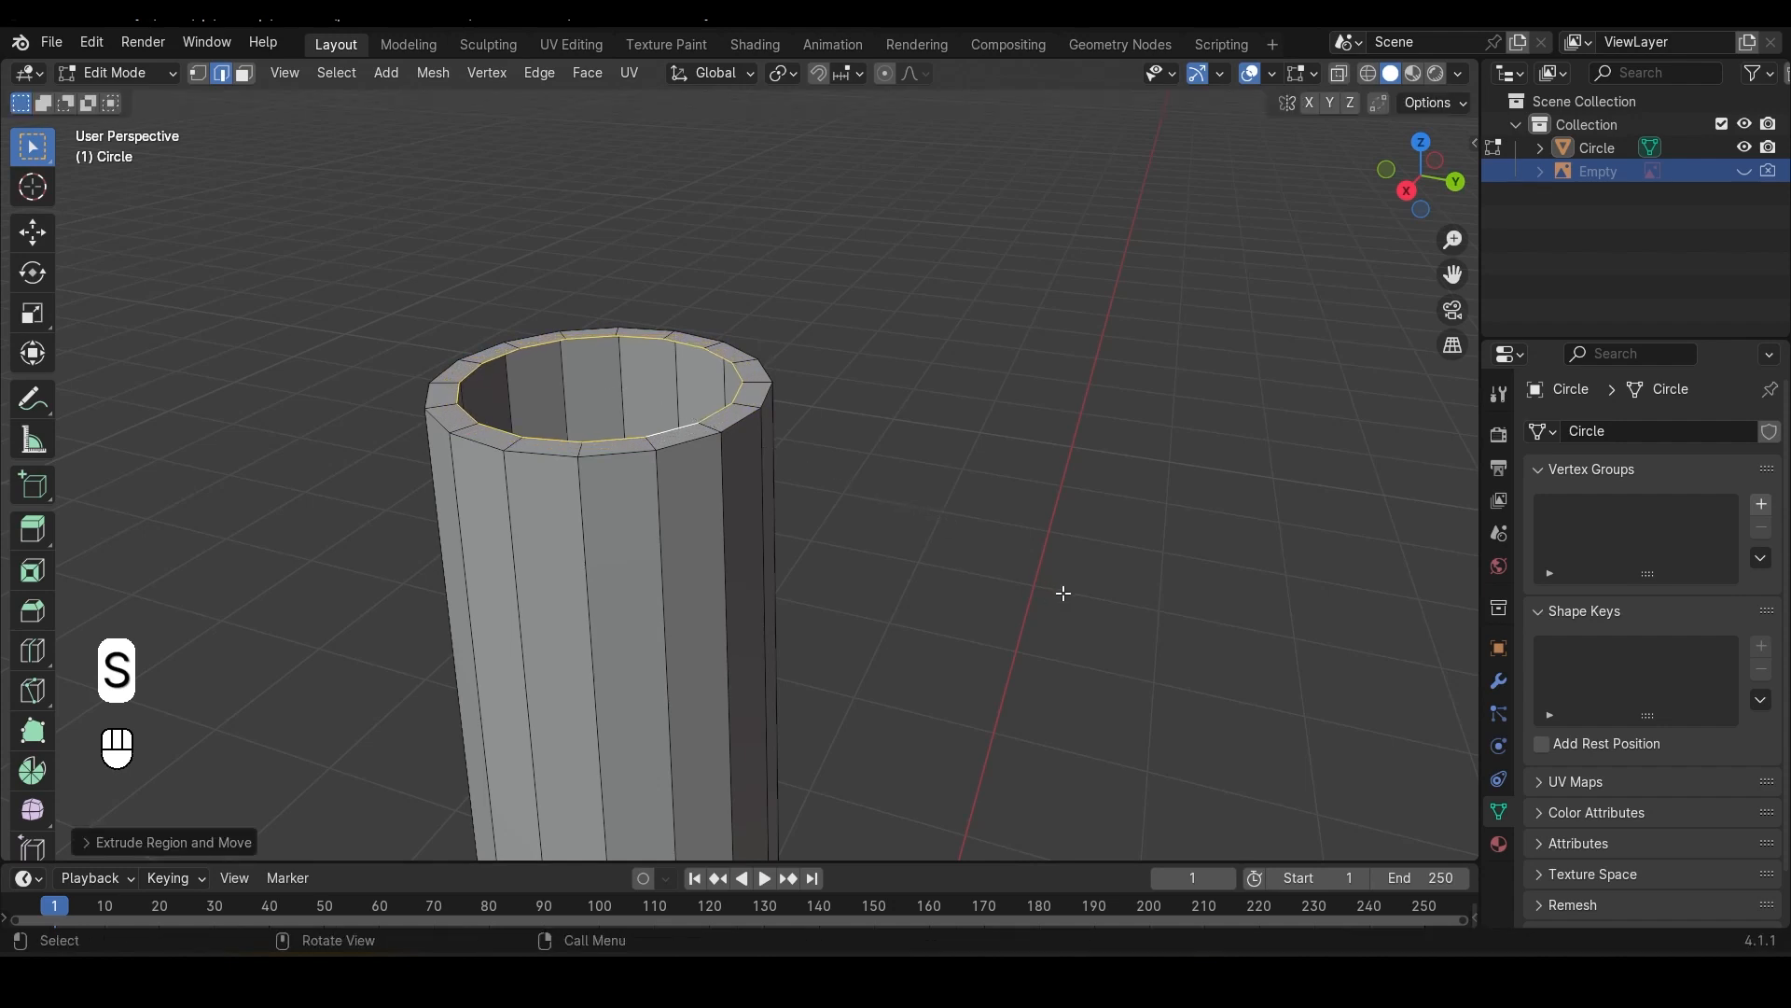
# Step: Extrude the mouth's edge loop inward twice, scaling it to about 0.75 and 0.63, and close the hole with Grid Fill
pyautogui.press('e')
pyautogui.press('s')
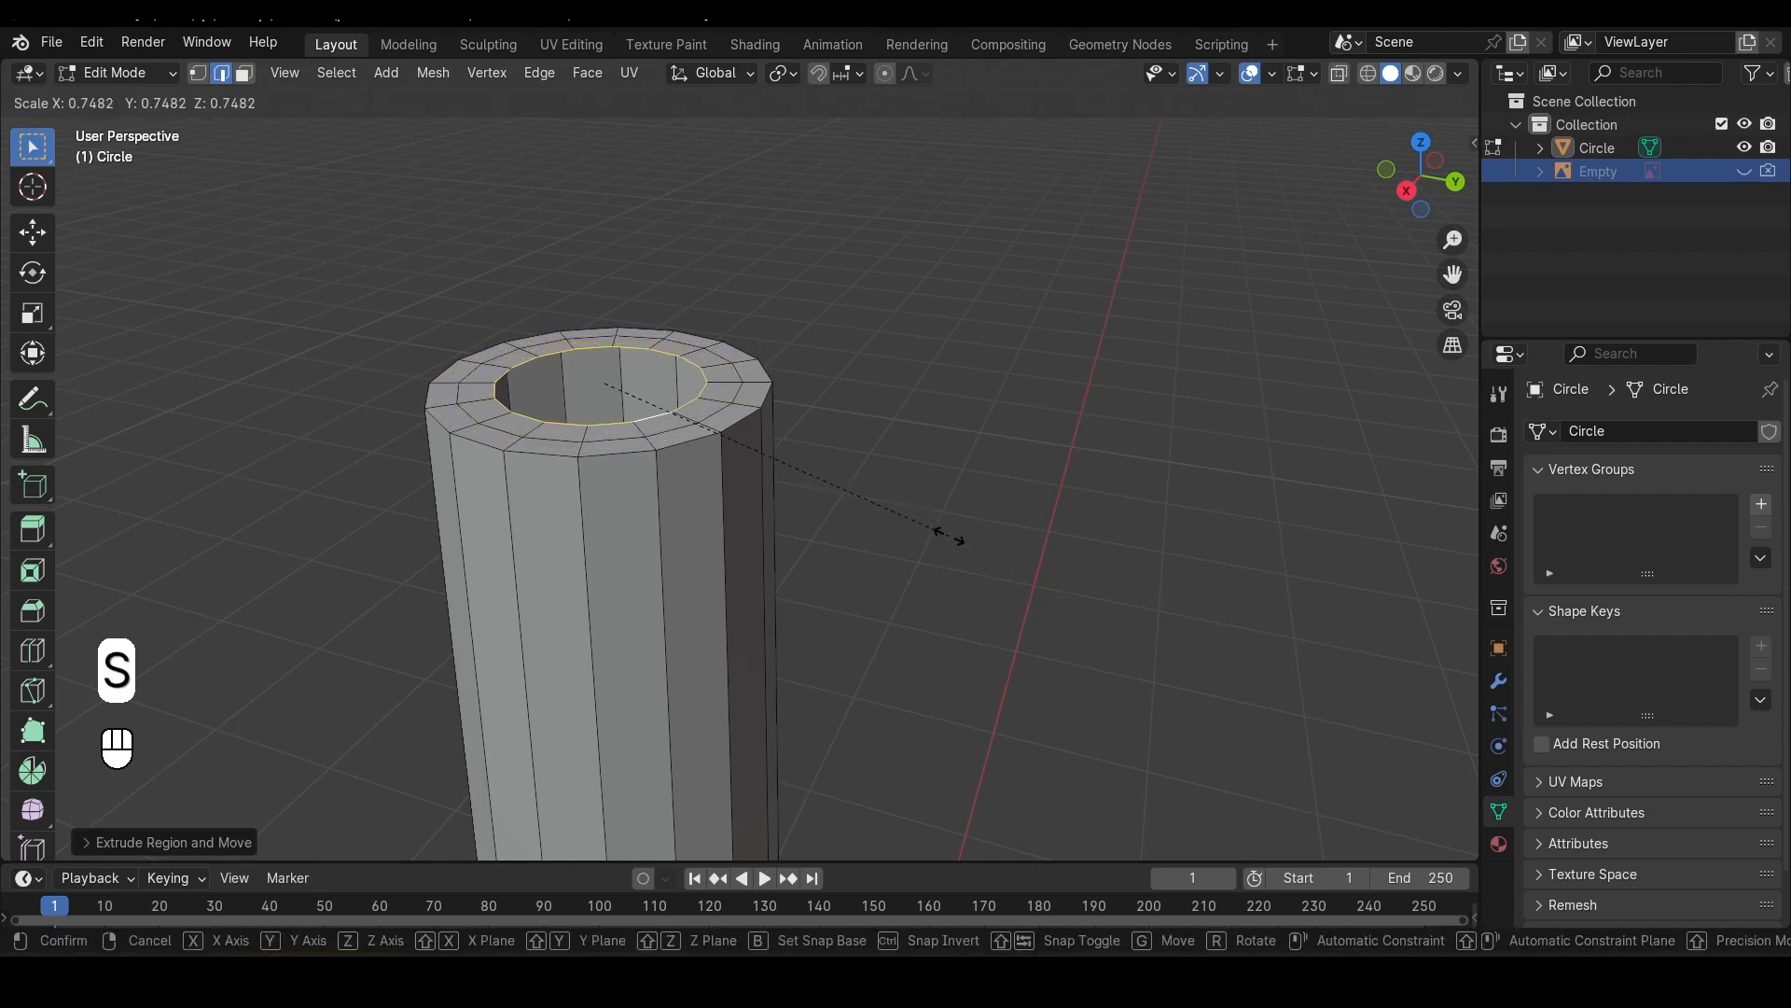
pyautogui.click(942, 529)
pyautogui.press('e')
pyautogui.press('s')
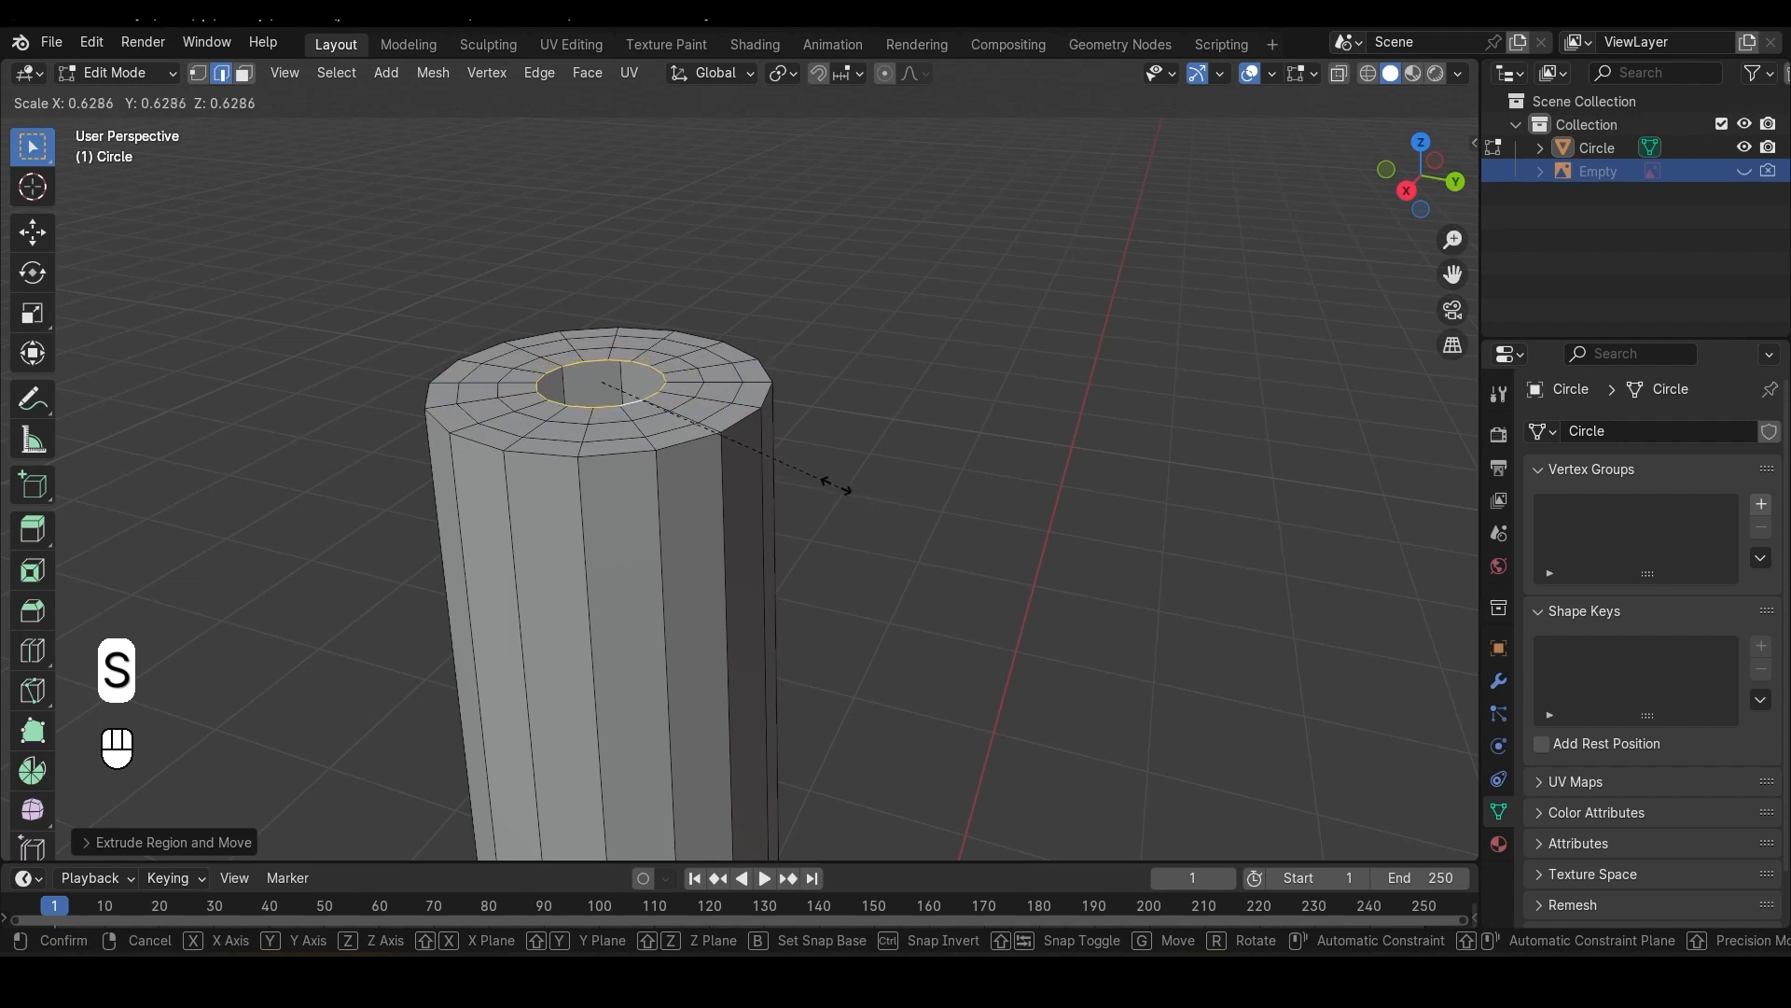
pyautogui.click(834, 485)
pyautogui.hotkey('ctrl', 'f')
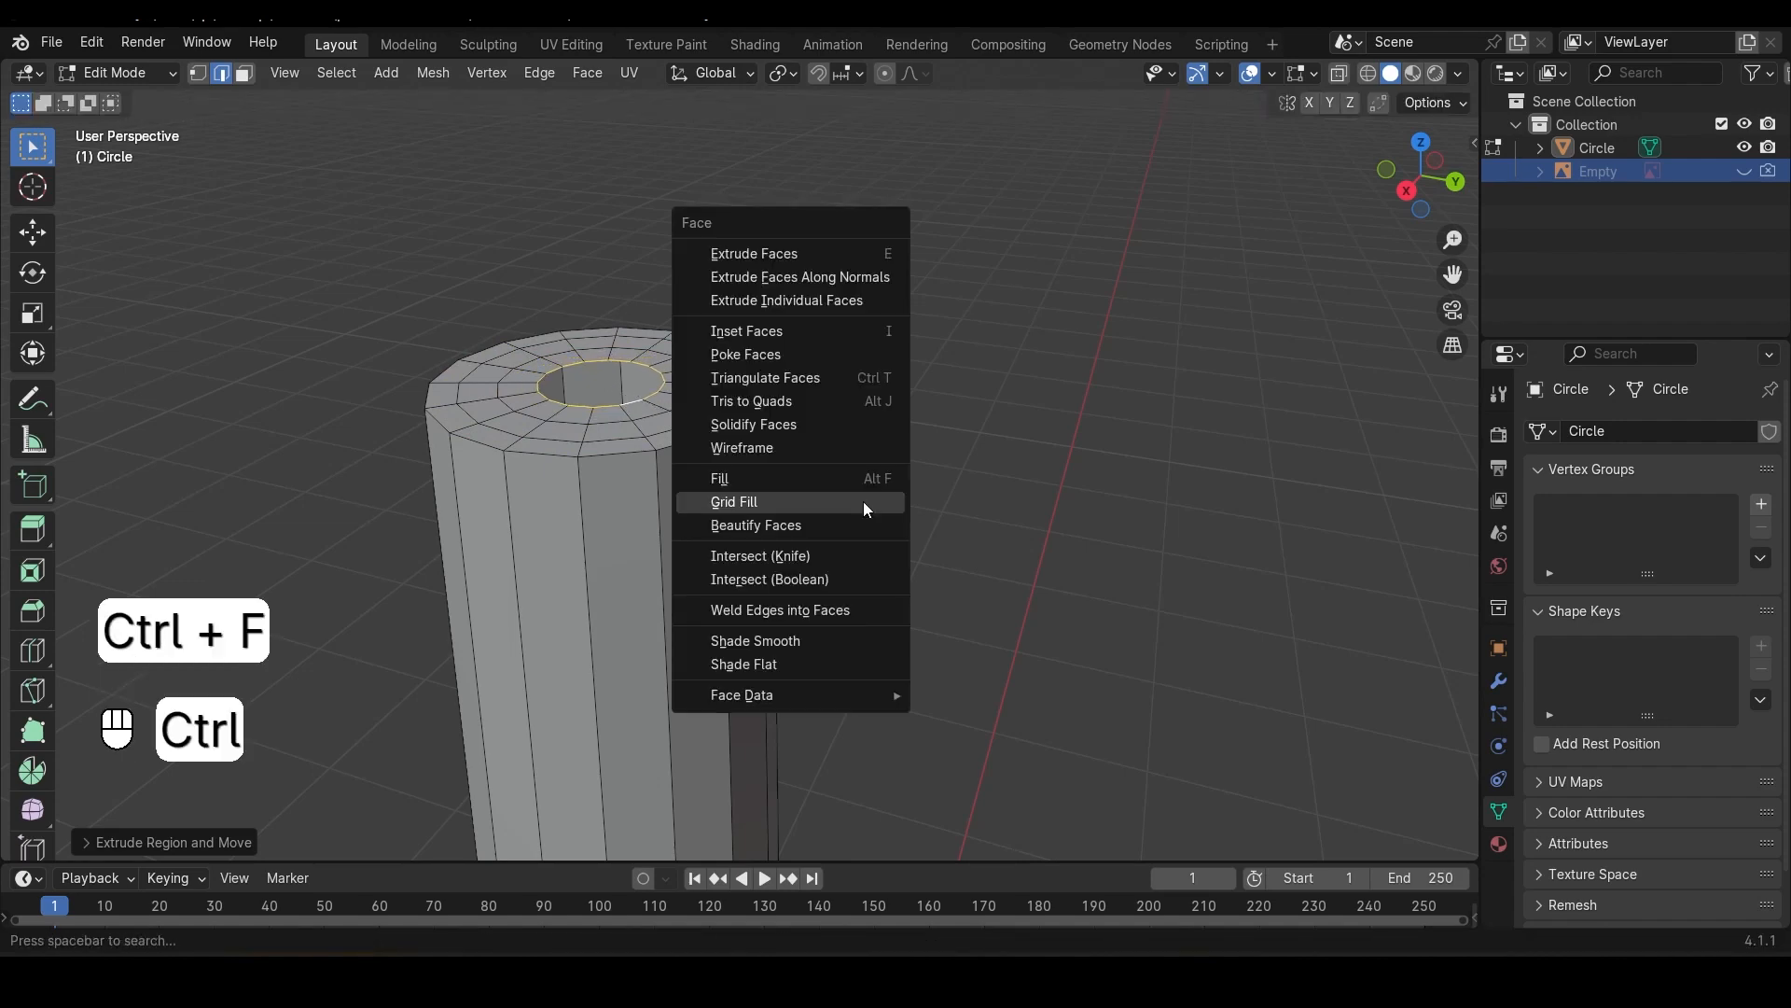
pyautogui.click(864, 501)
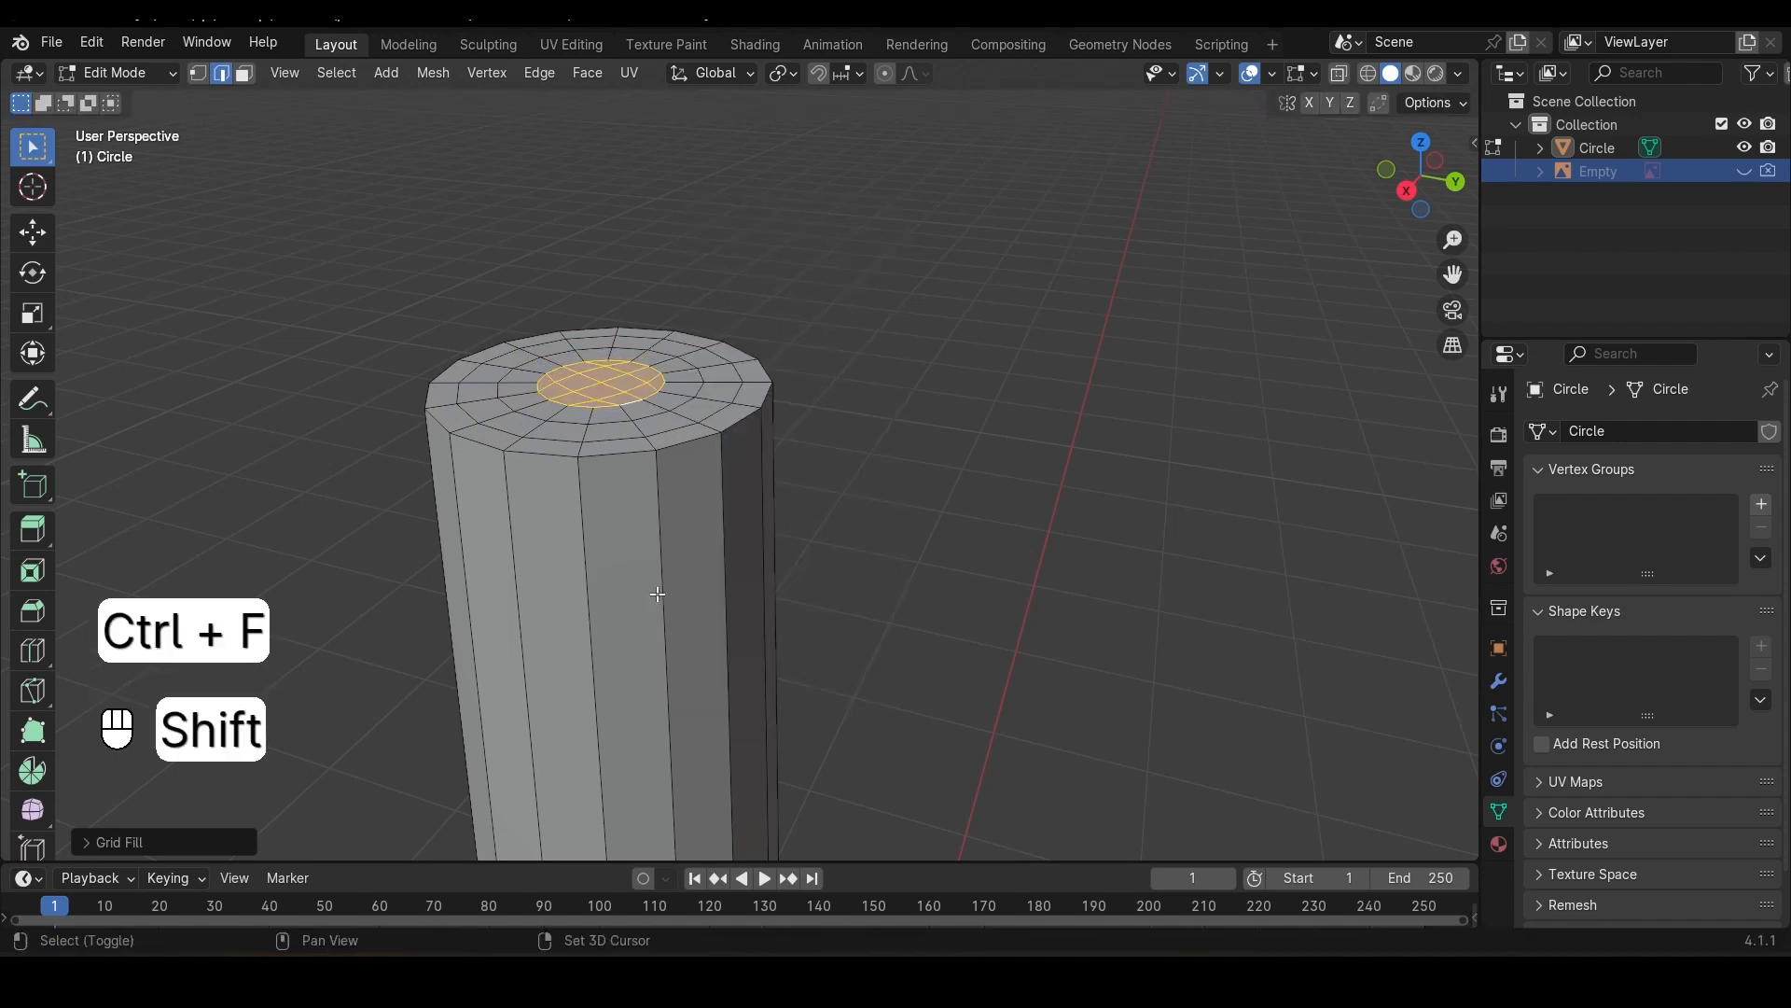
# Step: Add four horizontal loop cuts around the upper neck, just below the bottle's mouth
pyautogui.moveTo(651, 595); pyautogui.dragTo(821, 439, button='middle')
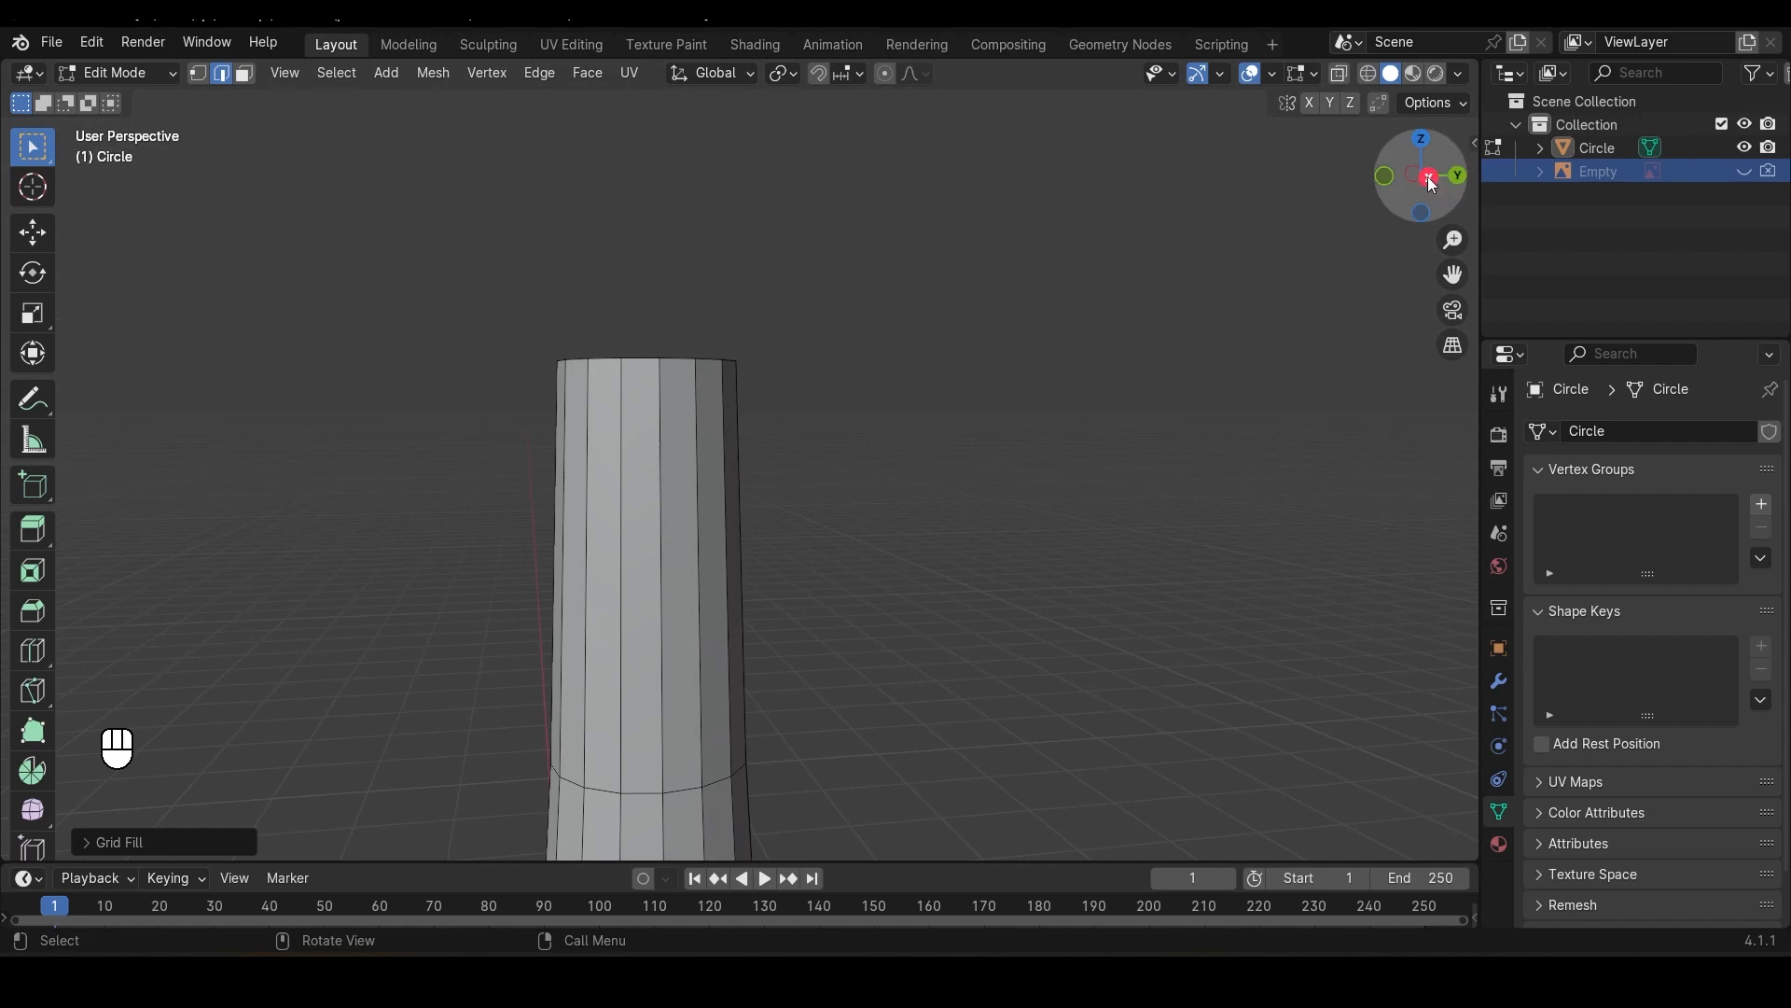
pyautogui.press('KP_5')
pyautogui.press('ctrl+KP_3')
pyautogui.click(746, 431)
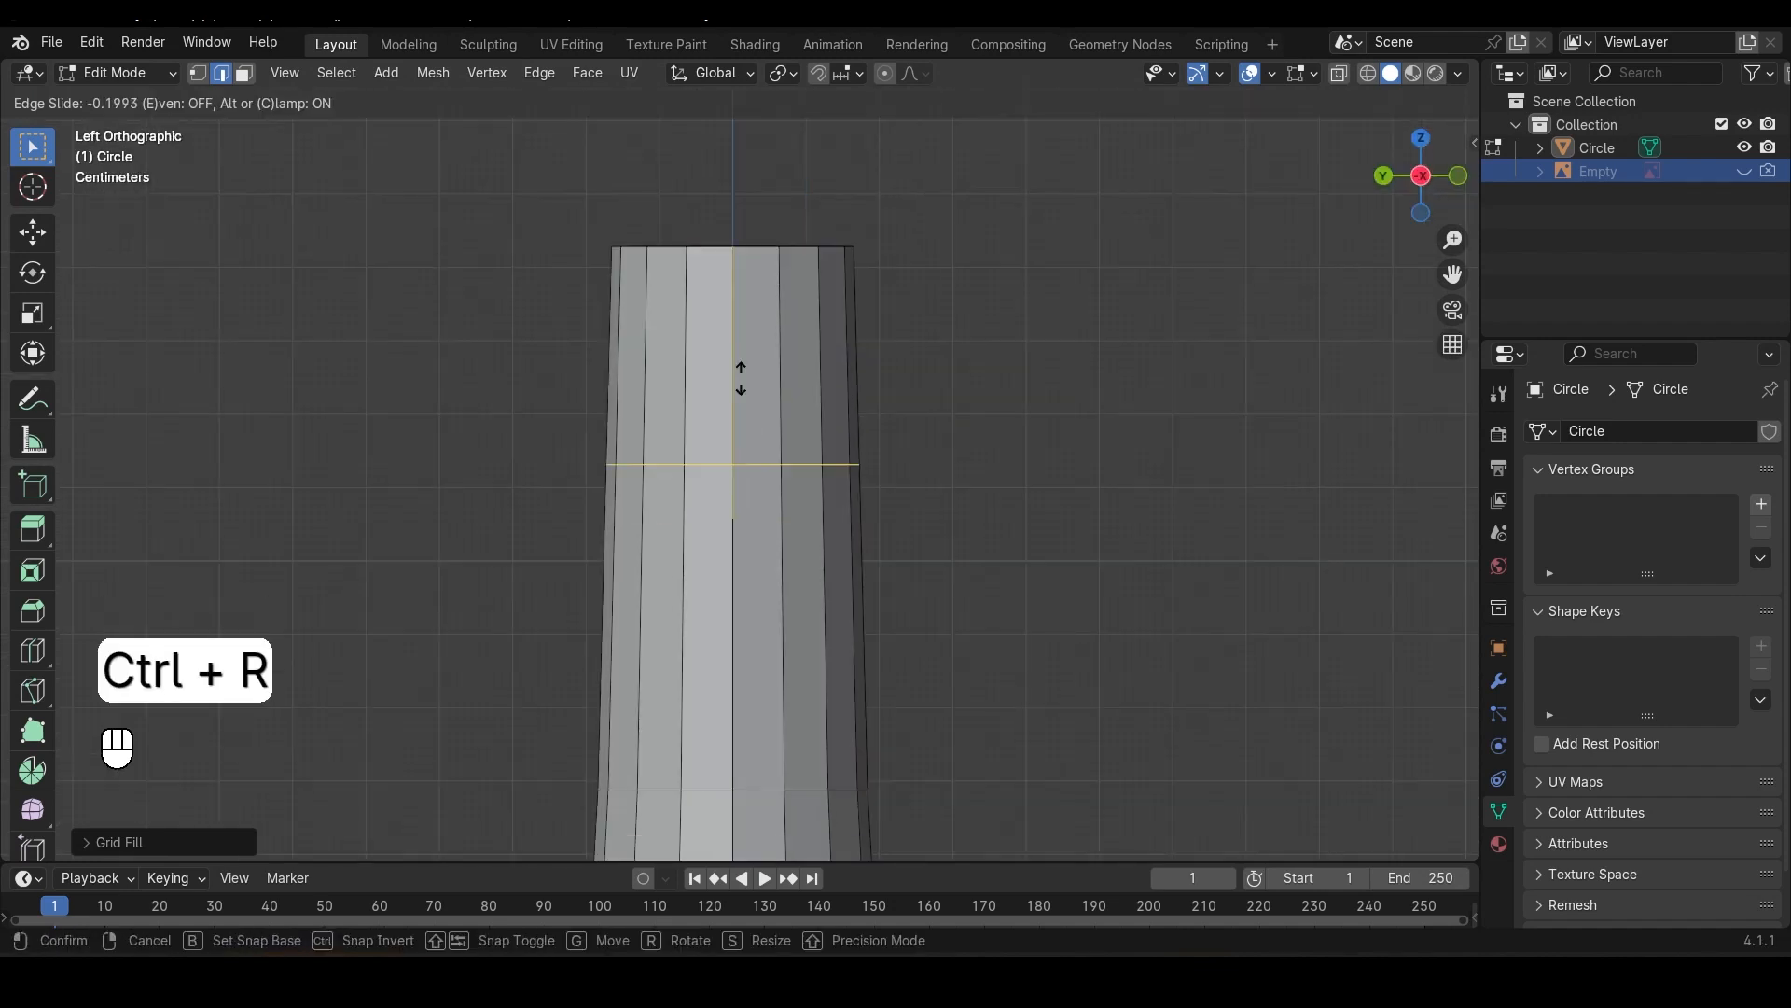
pyautogui.click(728, 196)
pyautogui.hotkey('ctrl', 'r')
pyautogui.click(743, 423)
pyautogui.click(709, 460)
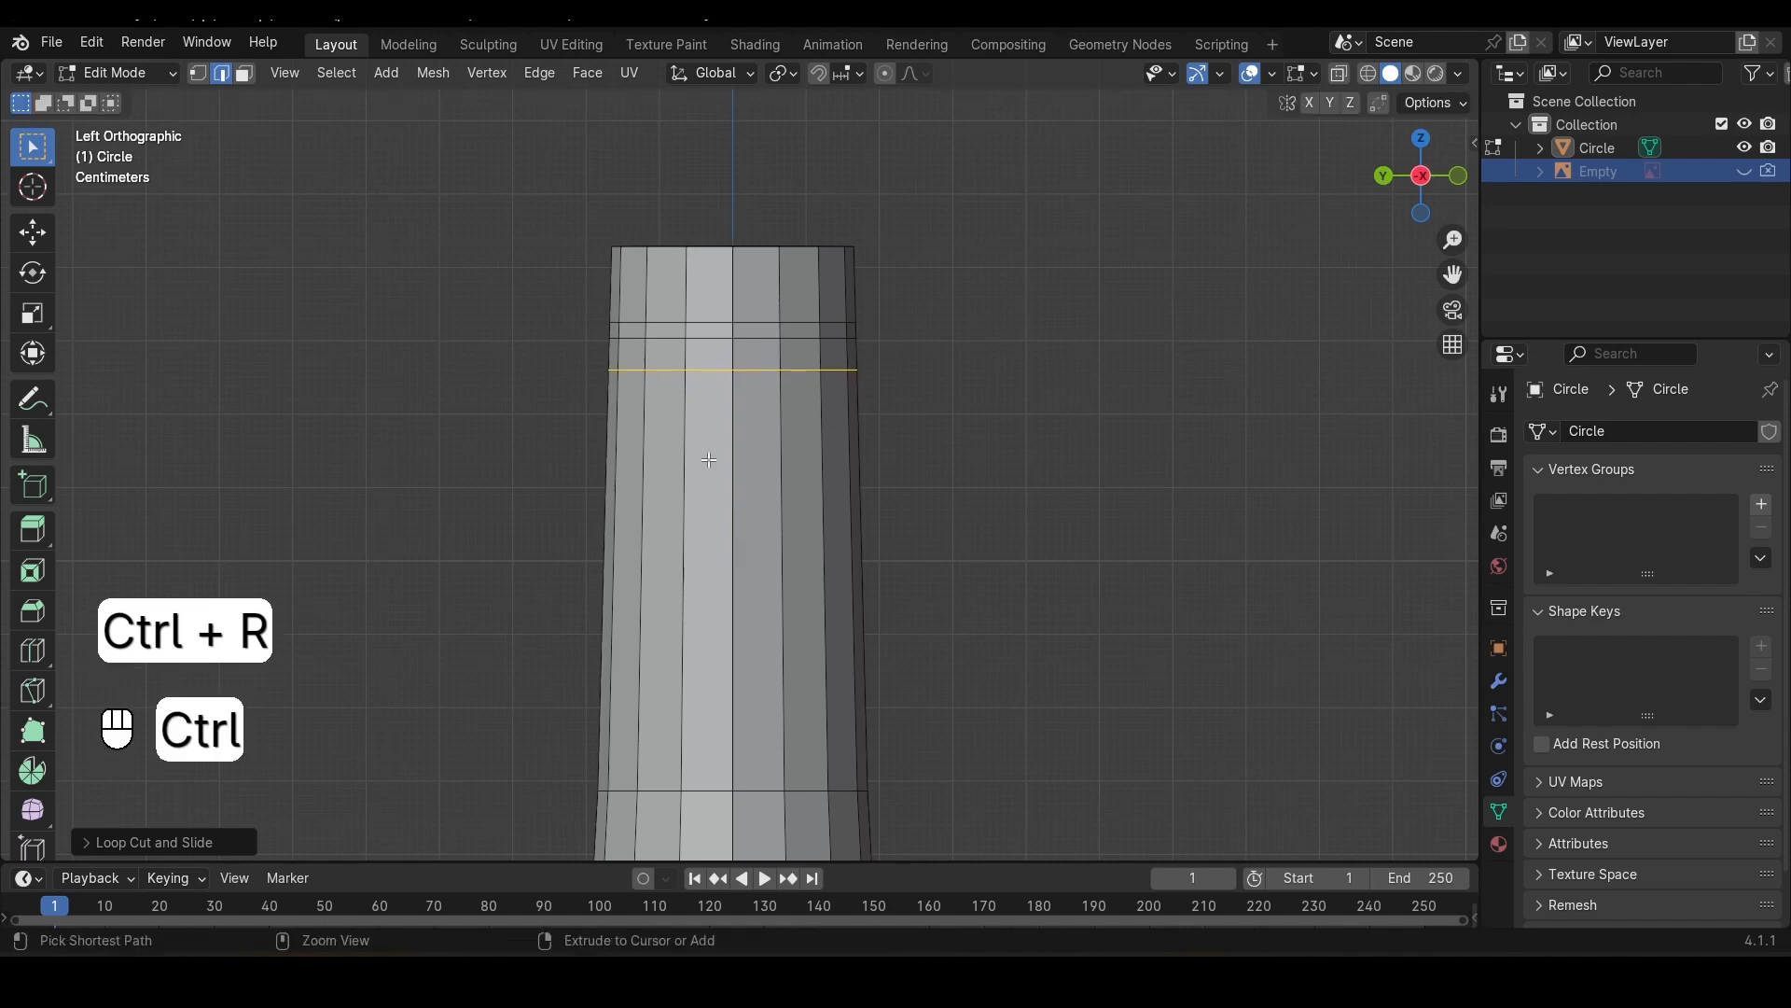
pyautogui.click(709, 460)
pyautogui.click(716, 271)
pyautogui.scroll(3, 716, 270)
pyautogui.keyDown('shift'); pyautogui.moveTo(716, 271); pyautogui.dragTo(933, 560, button='middle'); pyautogui.keyUp('shift')
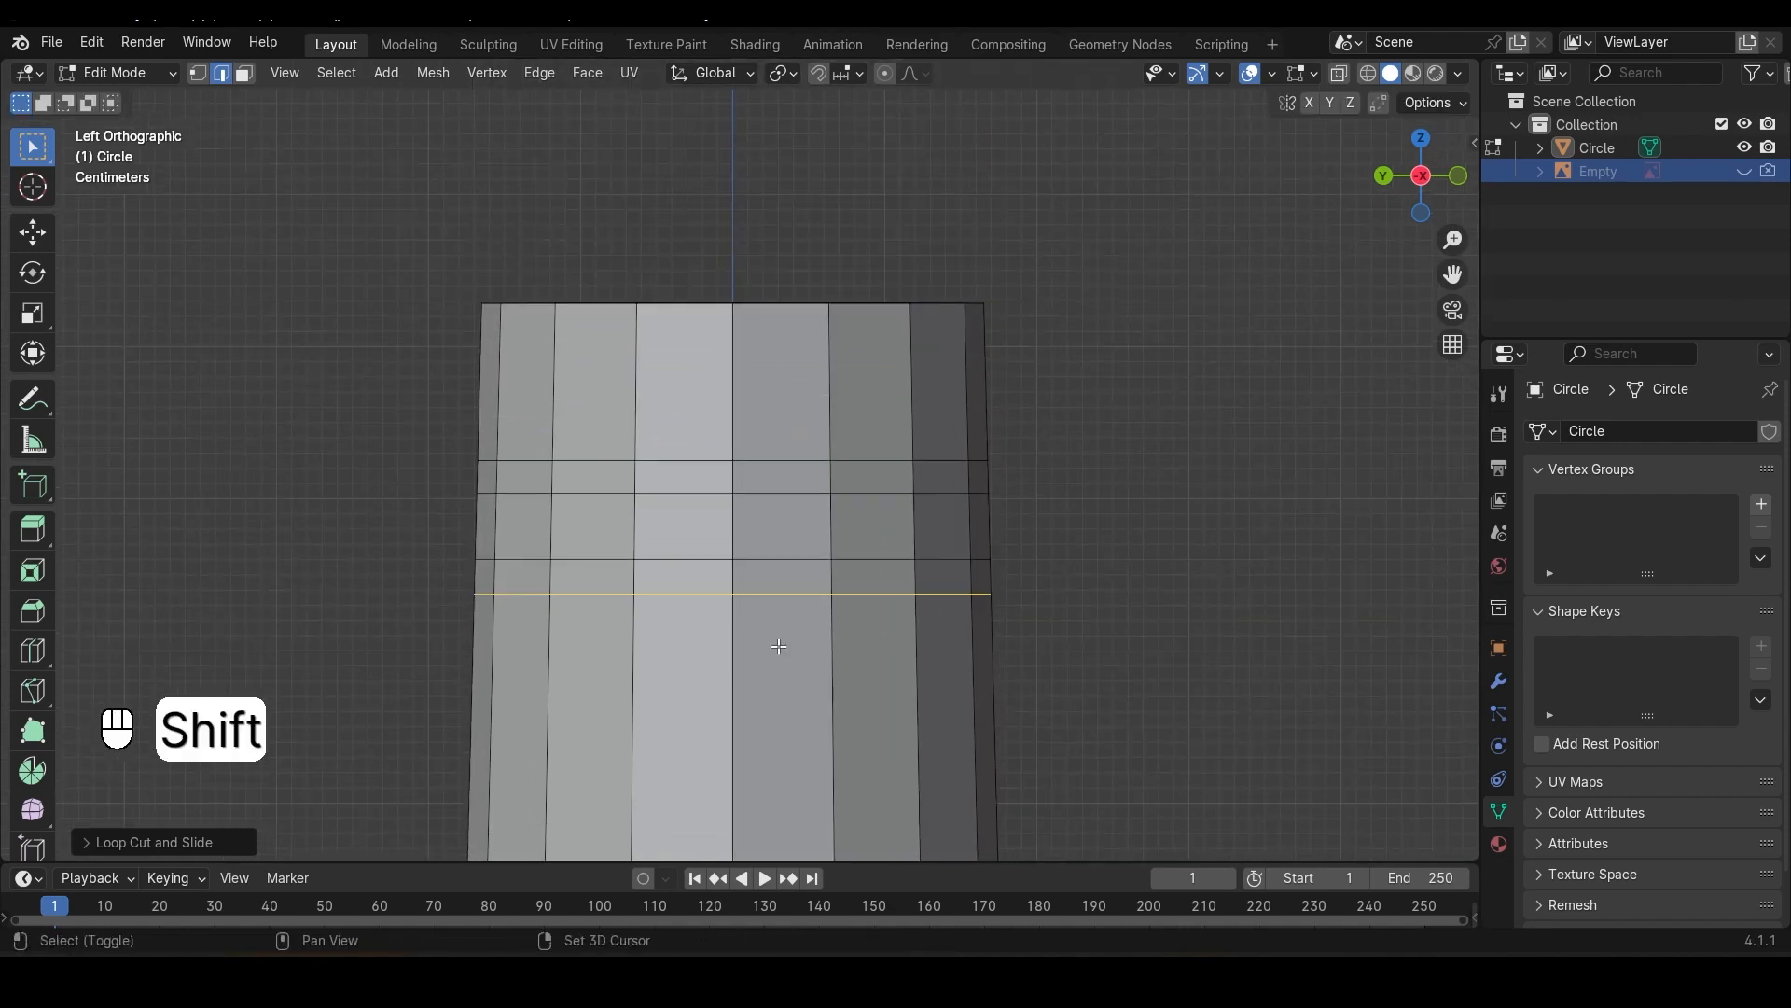
# Step: Select the face loop between the two middle neck cuts and extrude it slightly outward along its normals to form a raised ring
pyautogui.press('3')
pyautogui.keyDown('alt'); pyautogui.click(908, 548); pyautogui.keyUp('alt')
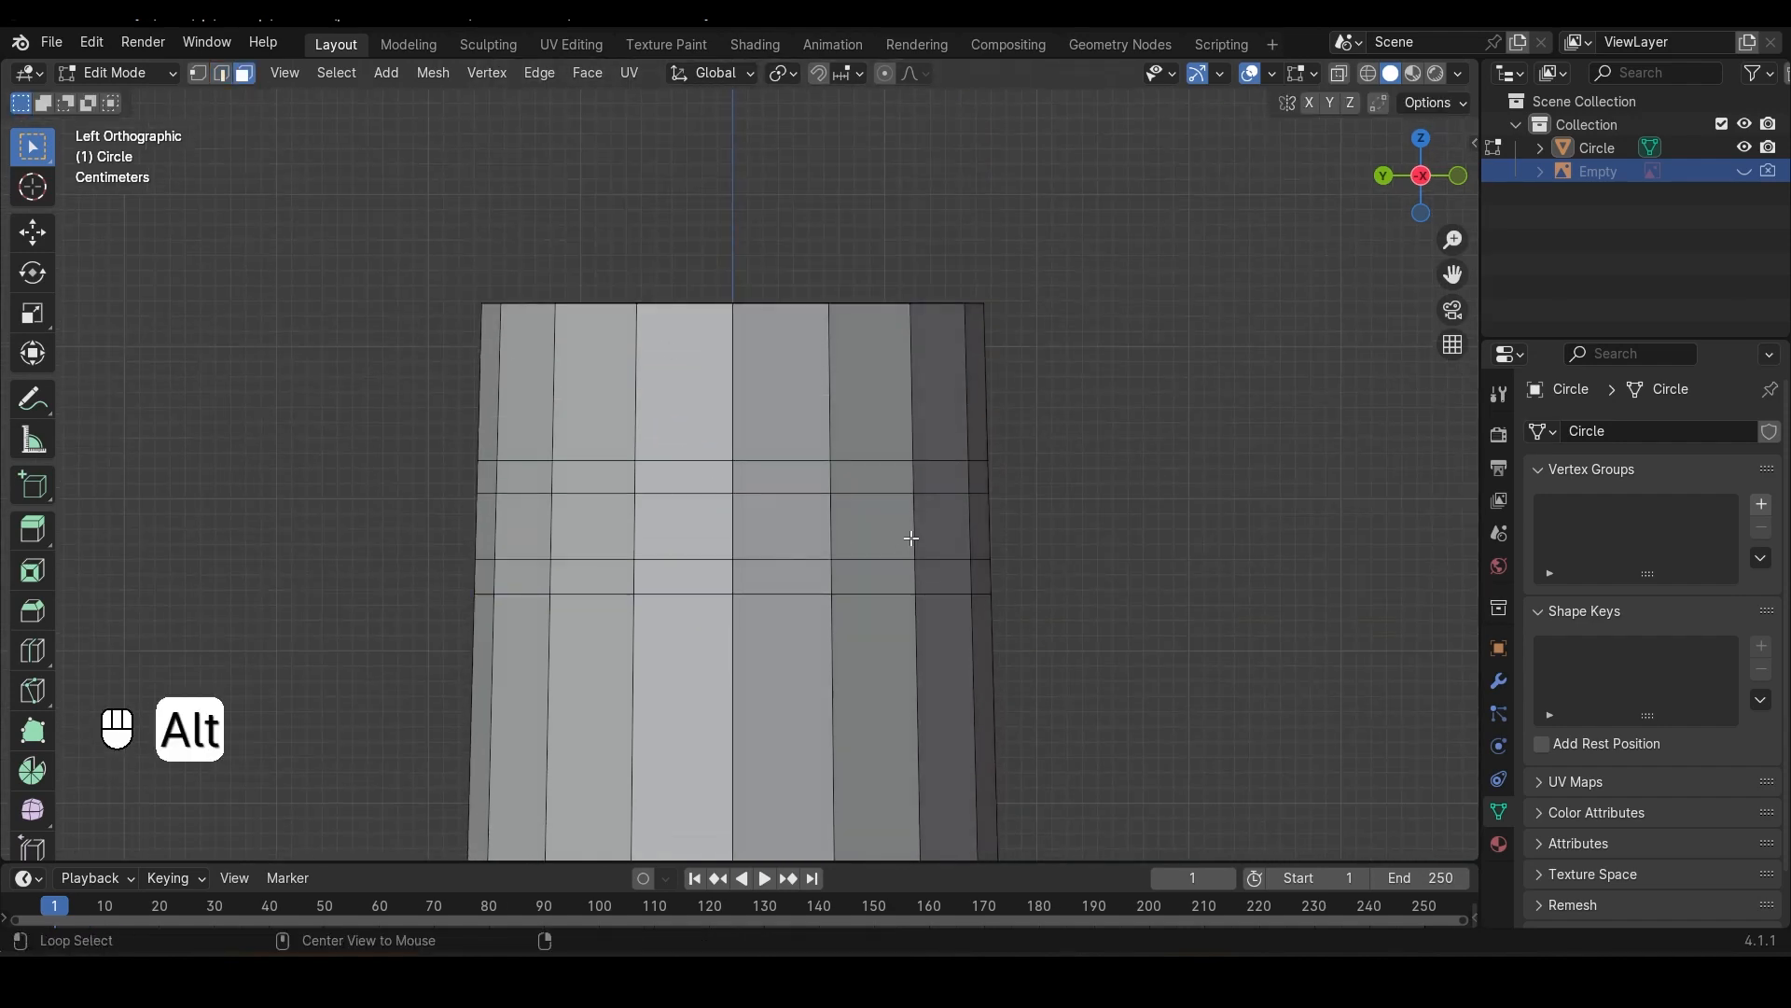
pyautogui.scroll(-2, 1124, 556)
pyautogui.hotkey('alt', 'e')
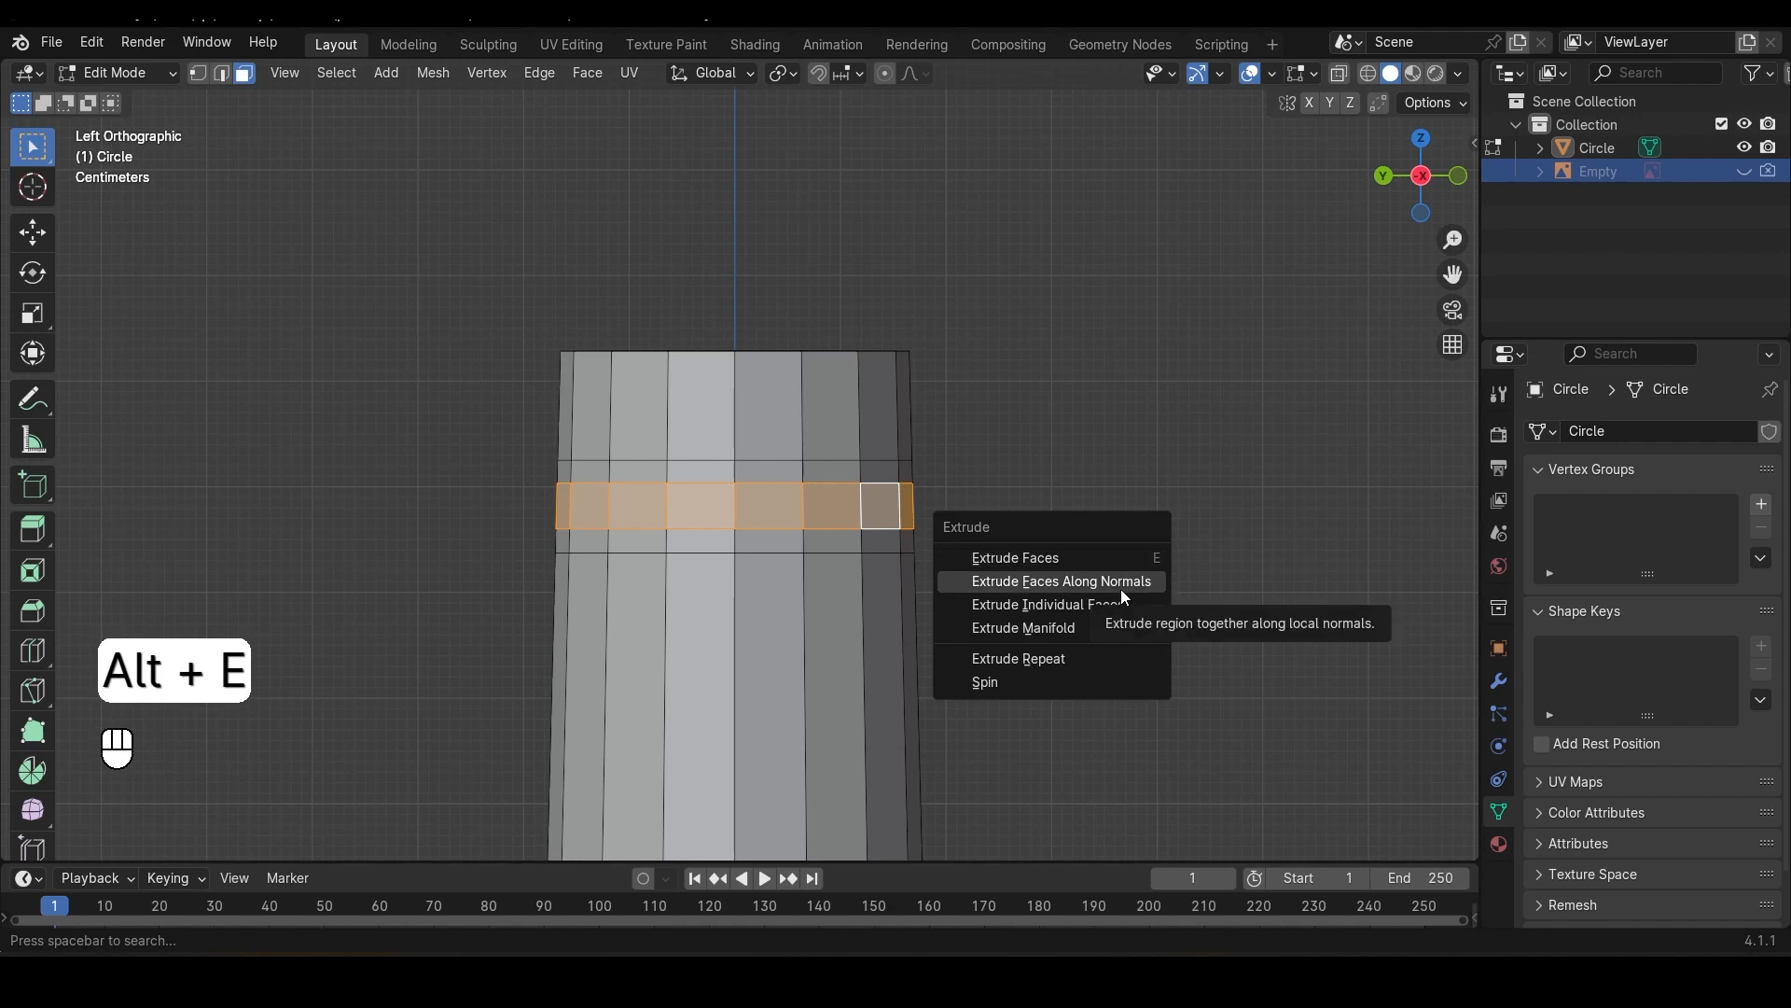
pyautogui.click(1121, 588)
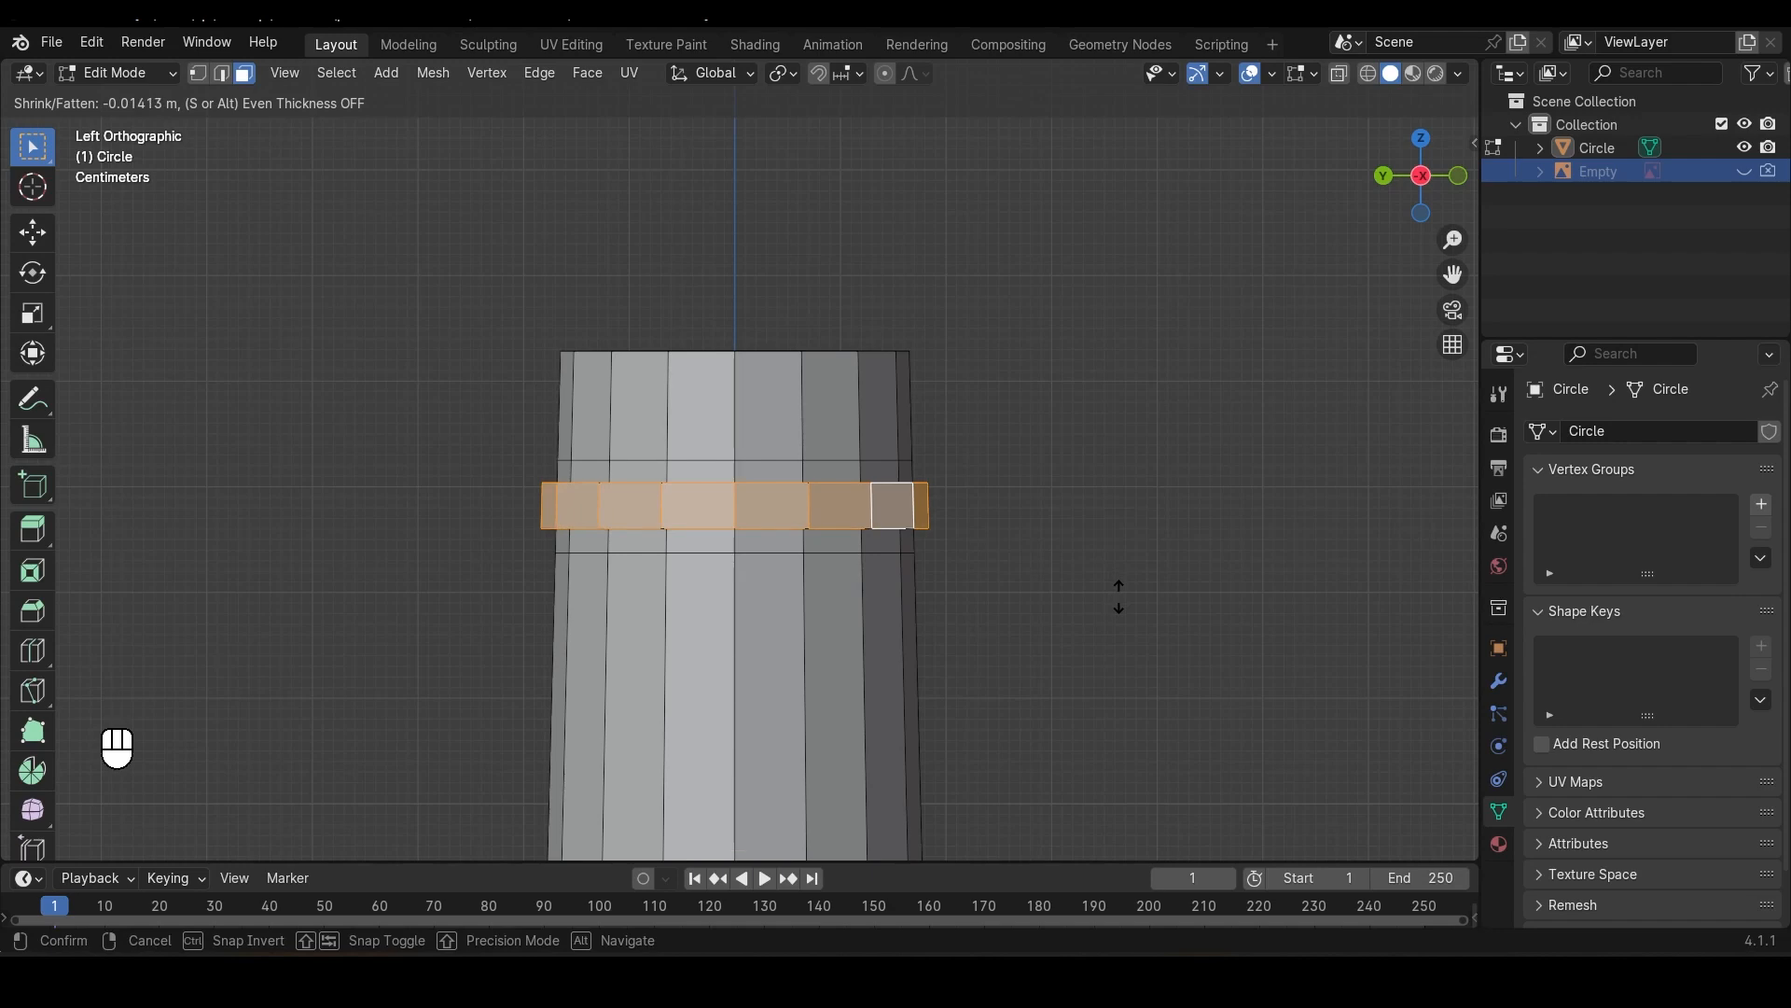
pyautogui.click(1122, 599)
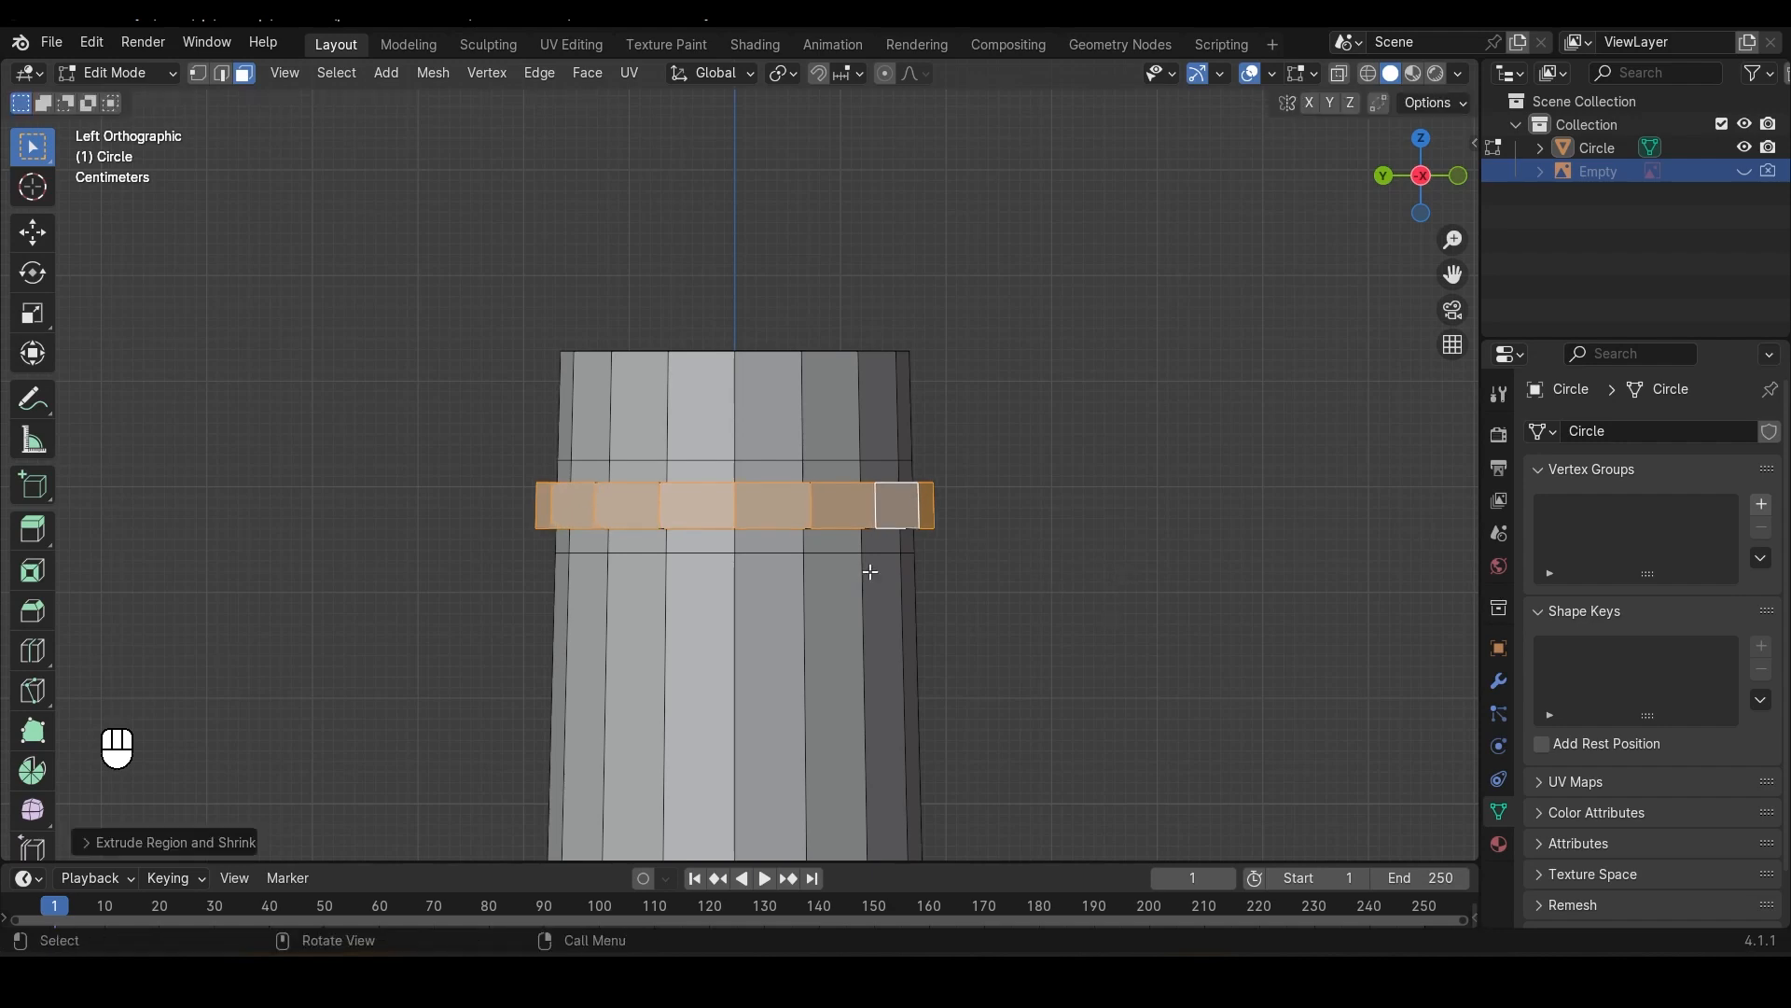
# Step: In Object Mode, give the bottle a level 2 Subdivision Surface modifier and apply Shade Smooth
pyautogui.press('Tab')
pyautogui.moveTo(871, 571); pyautogui.dragTo(1000, 585, button='middle')
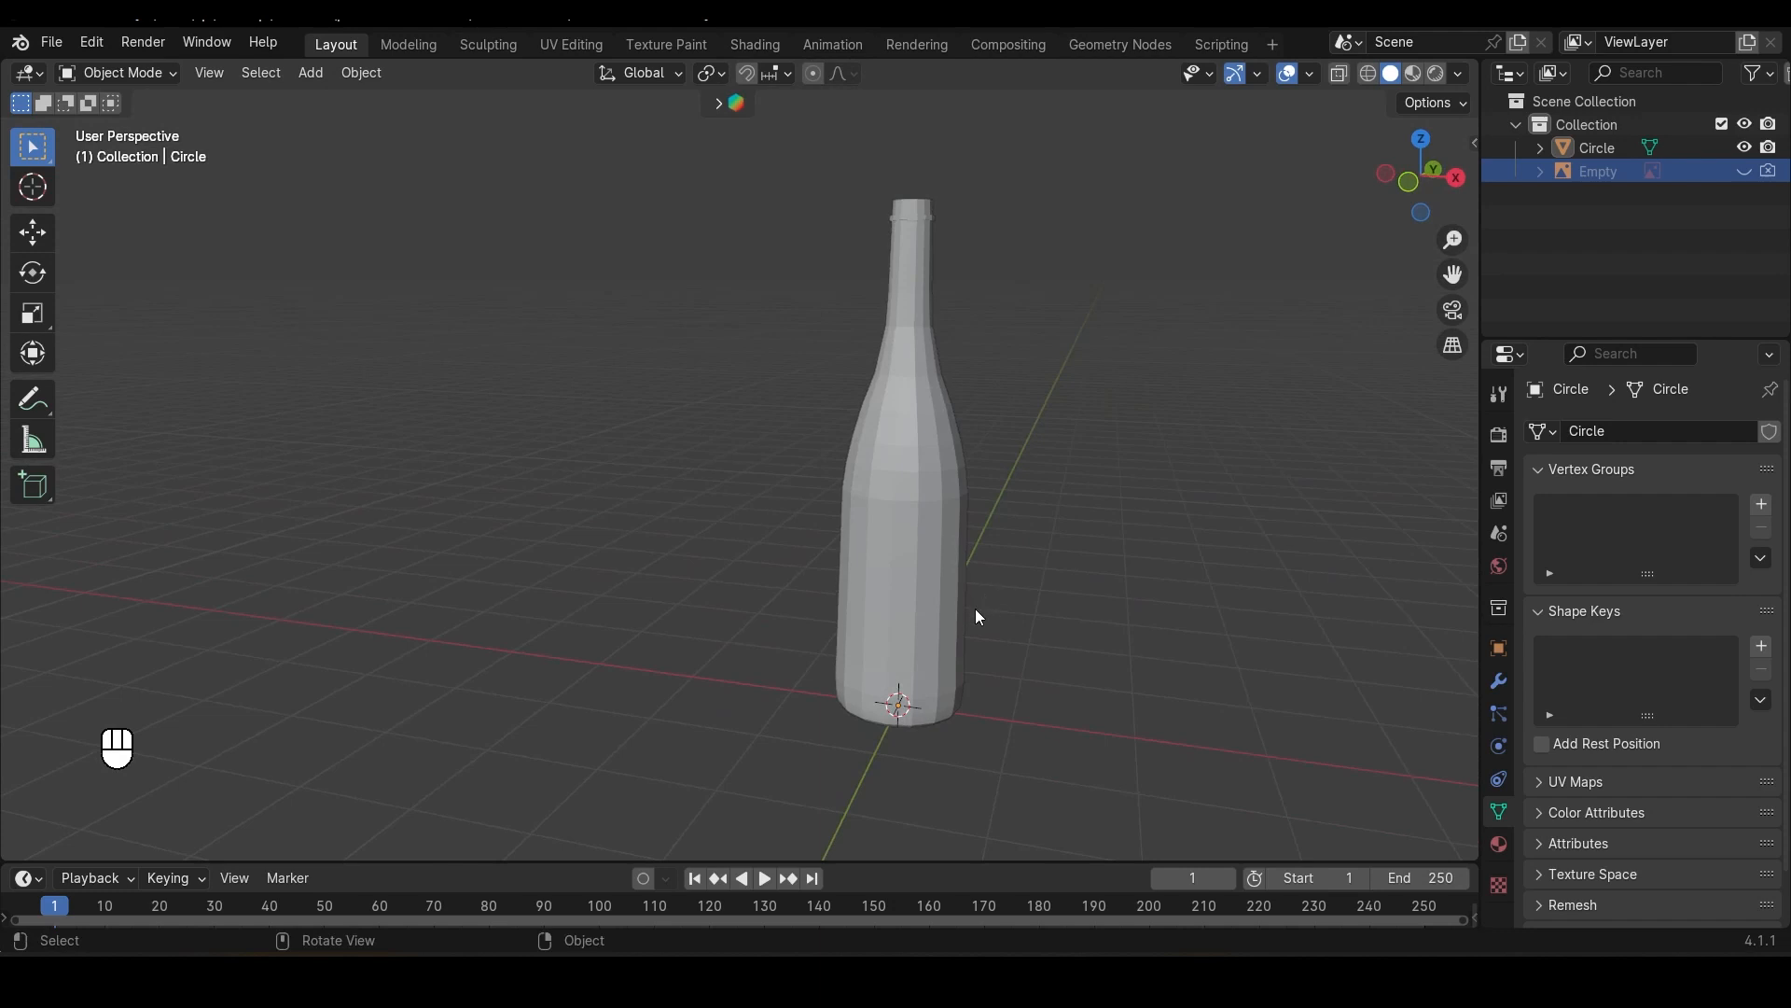
pyautogui.hotkey('ctrl', '2')
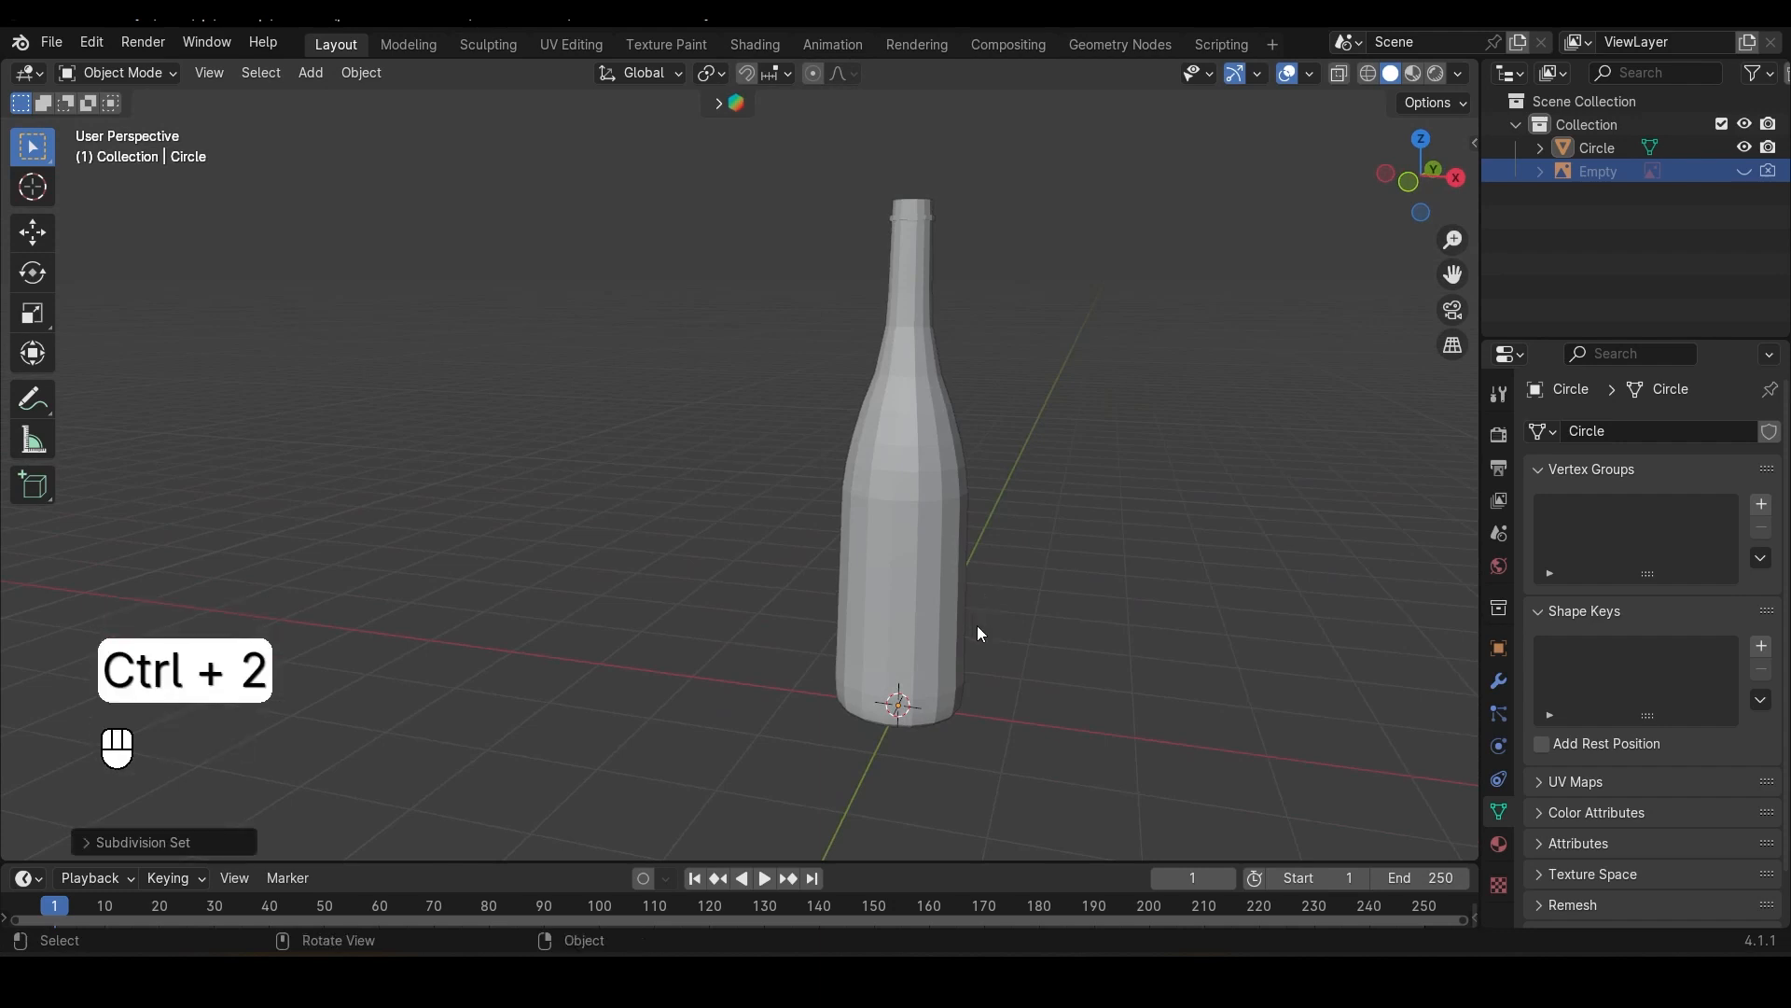
pyautogui.click(910, 585)
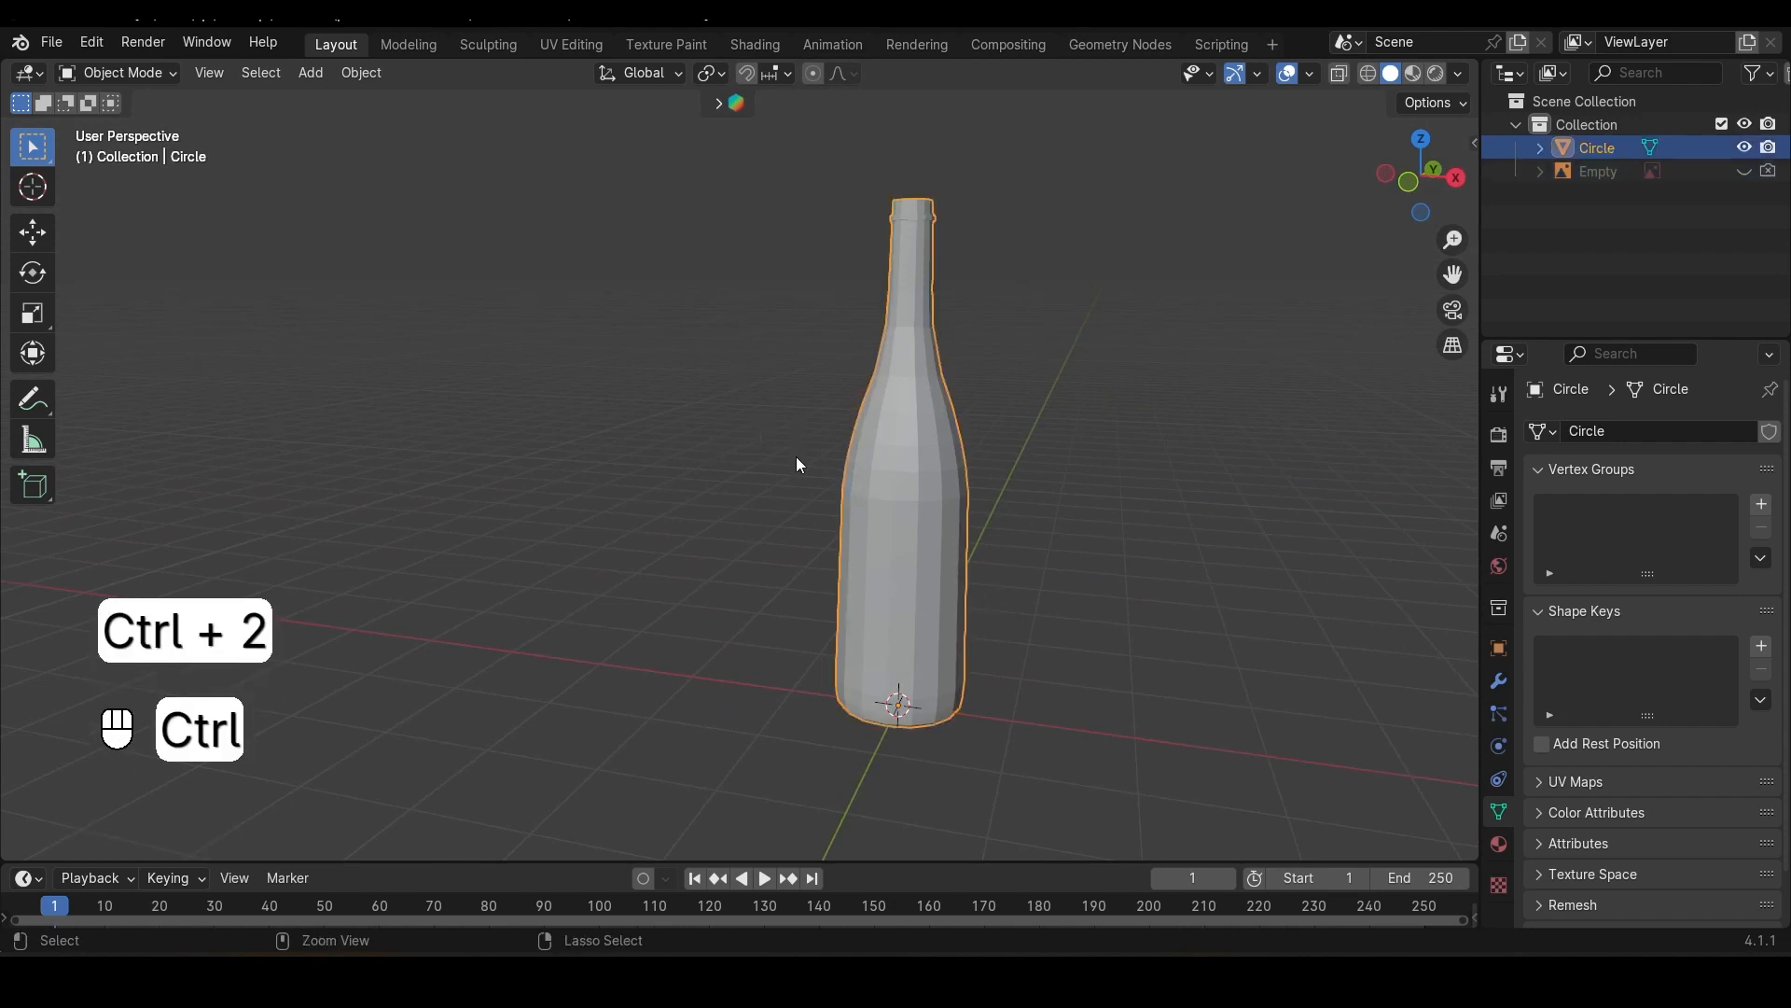
pyautogui.hotkey('ctrl', '2')
pyautogui.rightClick(897, 510)
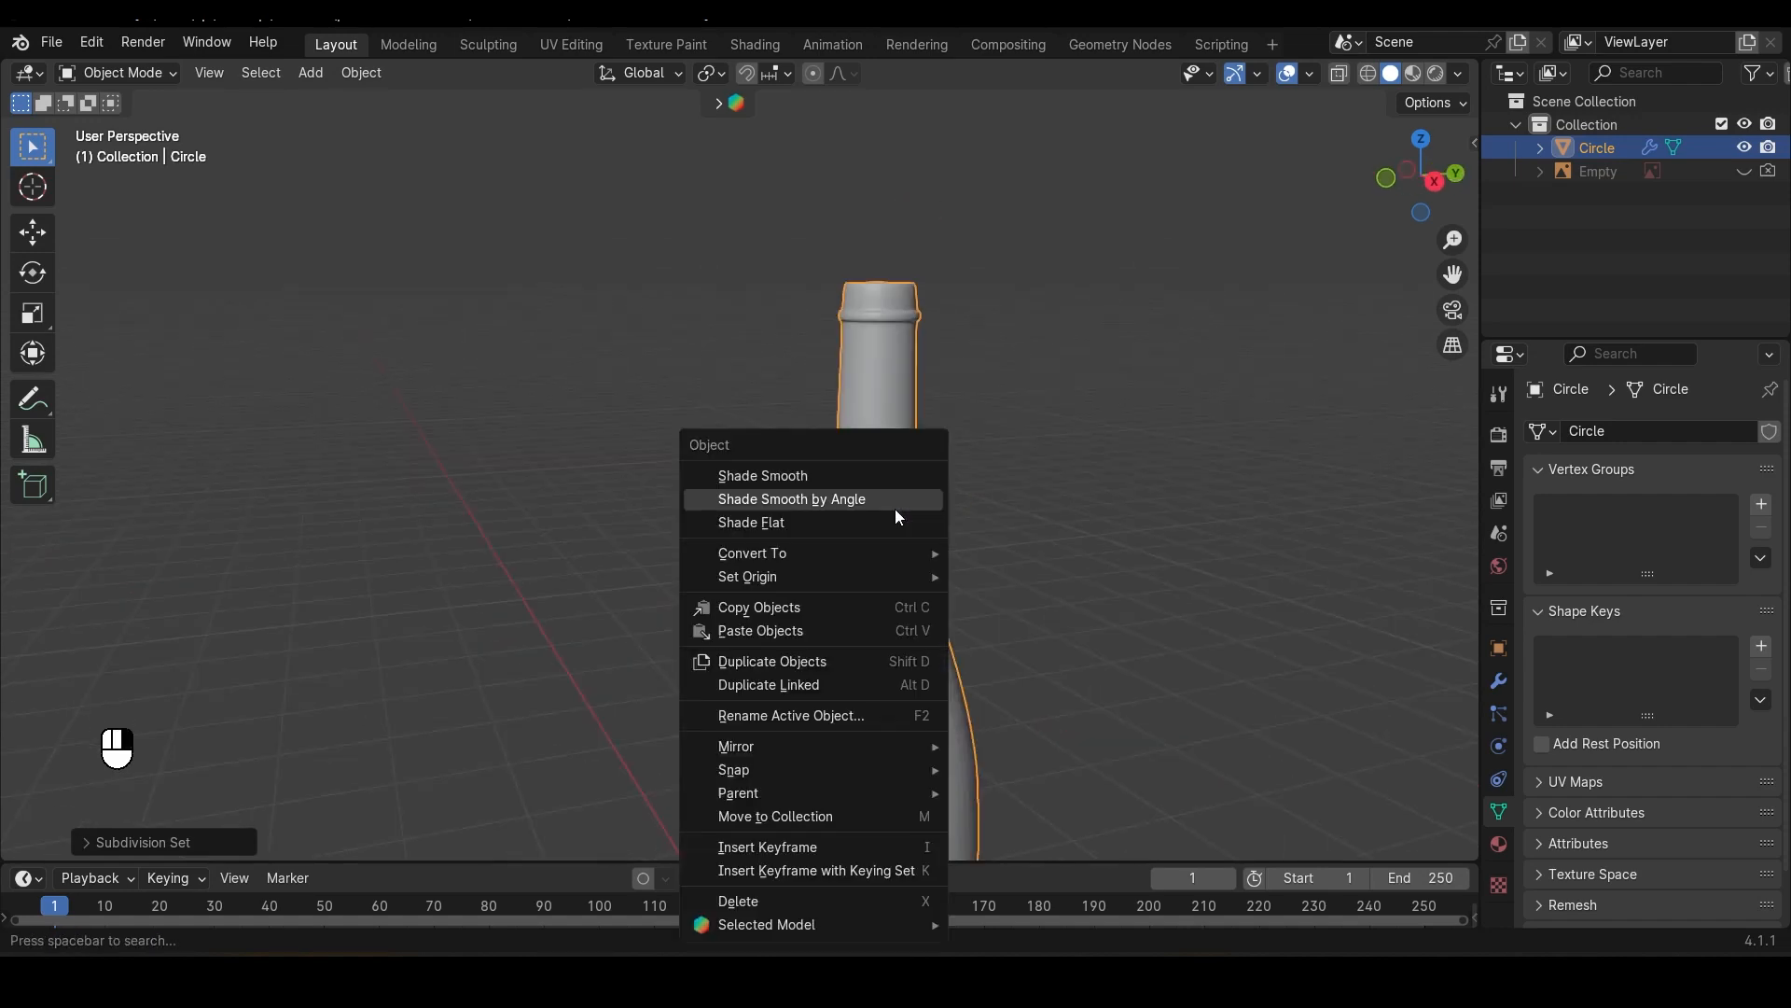
pyautogui.click(851, 471)
# Step: In Edit Mode, add six evenly spaced horizontal loop cuts around the bottle's straight body
pyautogui.keyDown('shift'); pyautogui.moveTo(994, 679); pyautogui.dragTo(1082, 405, button='middle'); pyautogui.keyUp('shift')
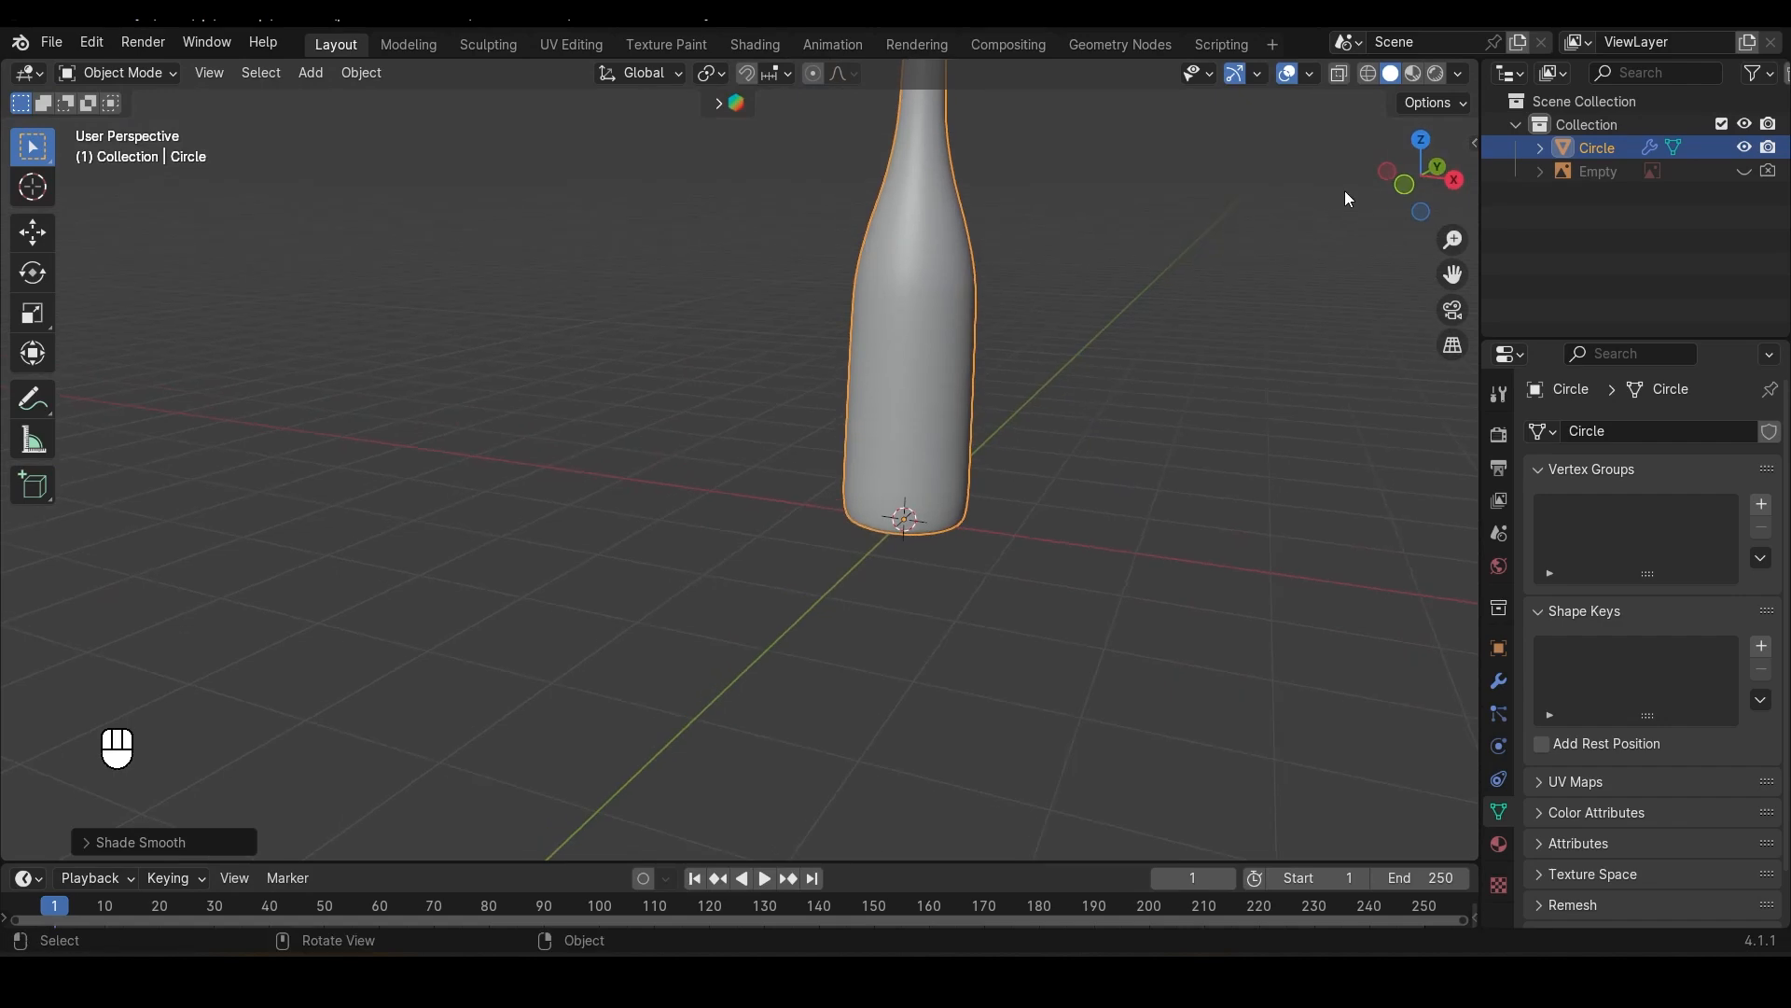
pyautogui.click(1440, 165)
pyautogui.keyDown('shift'); pyautogui.moveTo(1006, 764); pyautogui.dragTo(763, 566, button='middle'); pyautogui.keyUp('shift')
pyautogui.press('KP_Decimal')
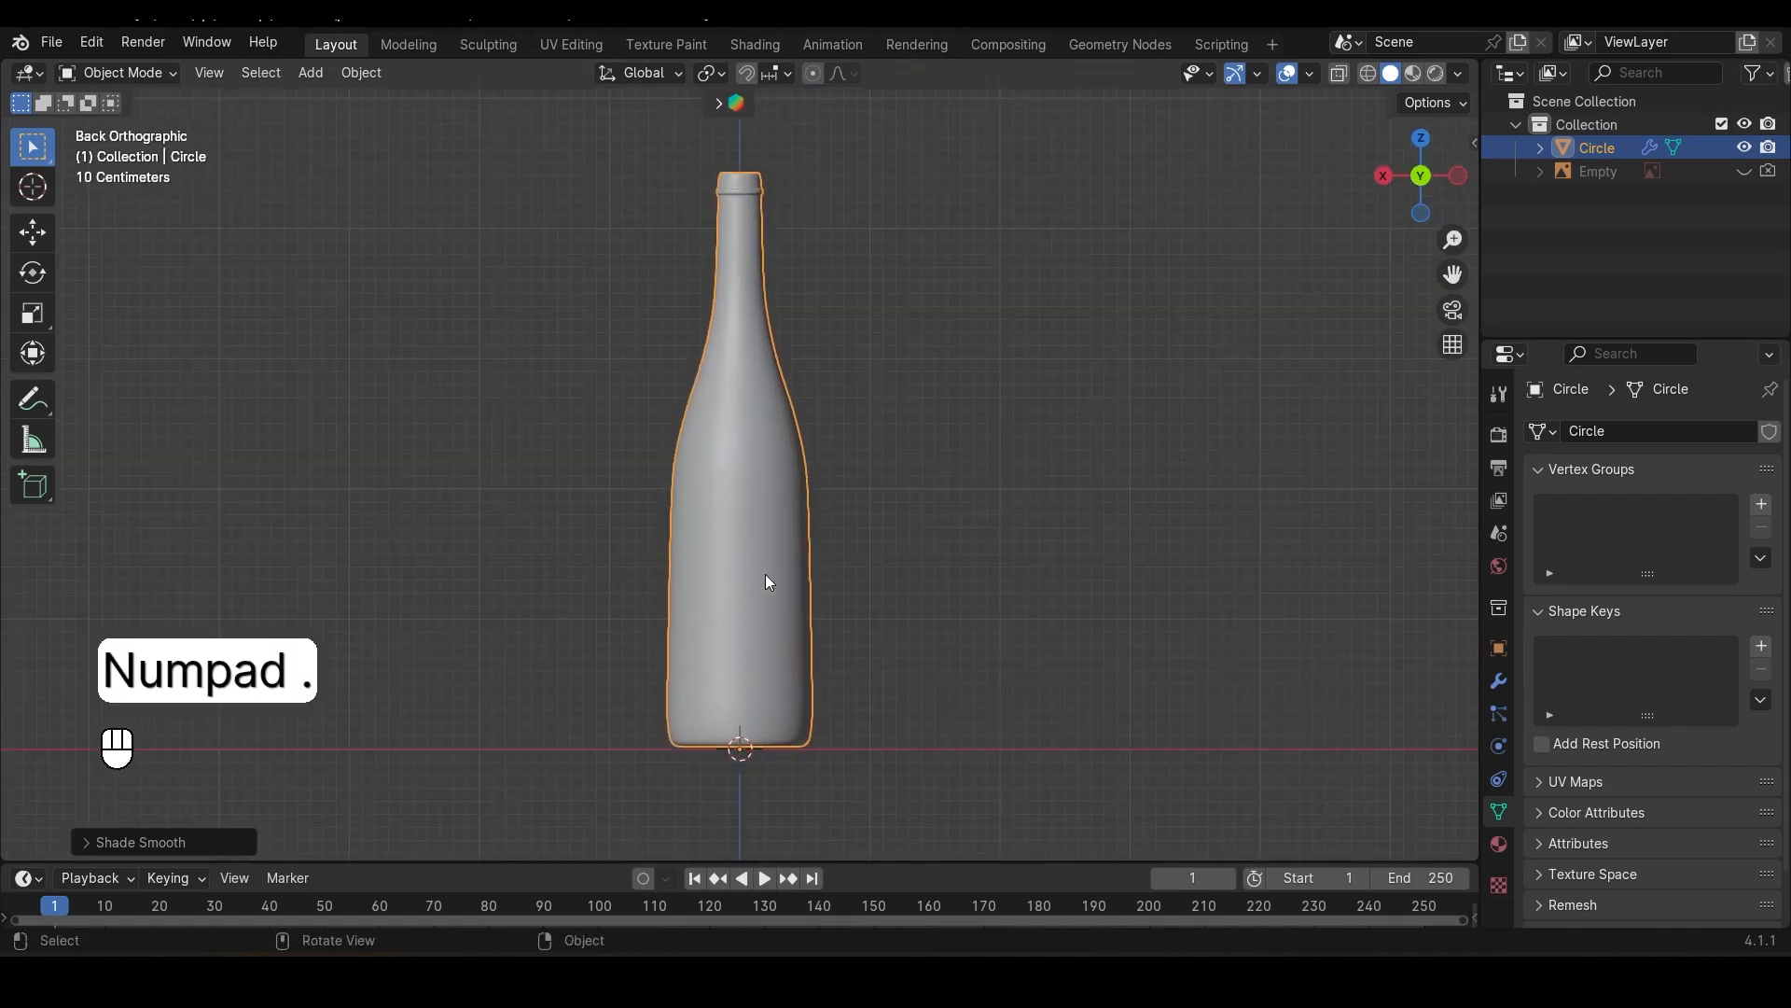
pyautogui.press('Tab')
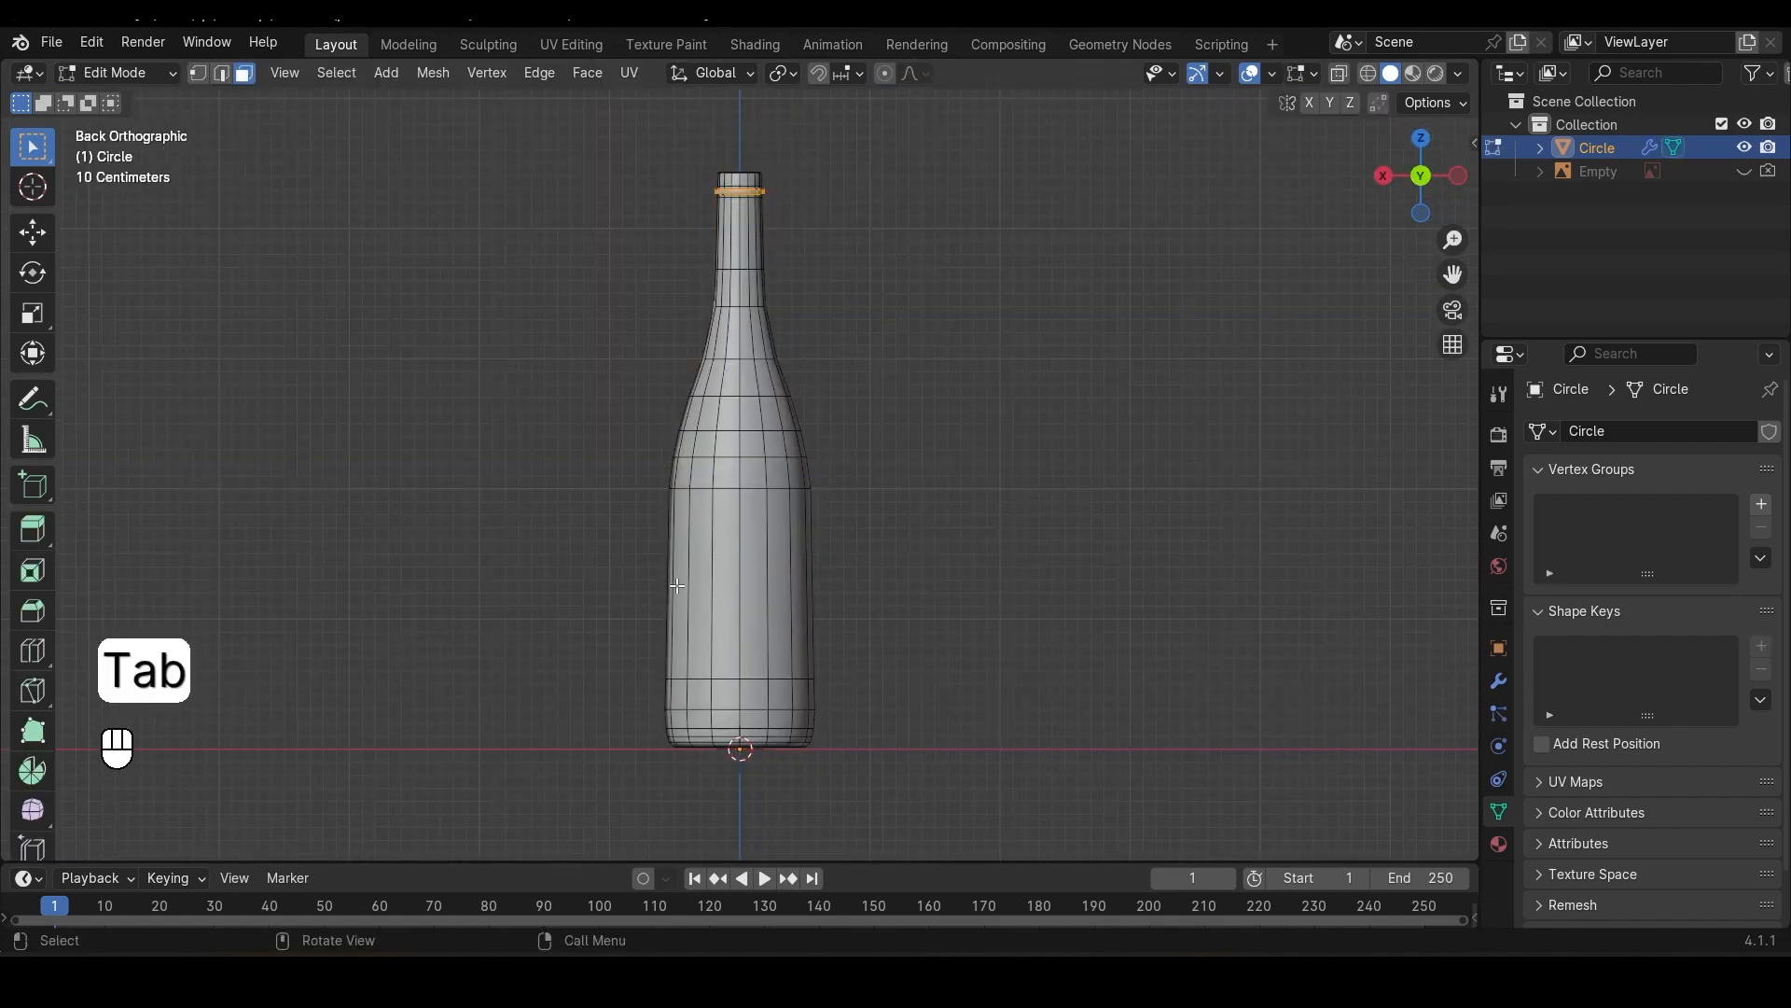
pyautogui.moveTo(682, 614); pyautogui.dragTo(678, 707, button='middle')
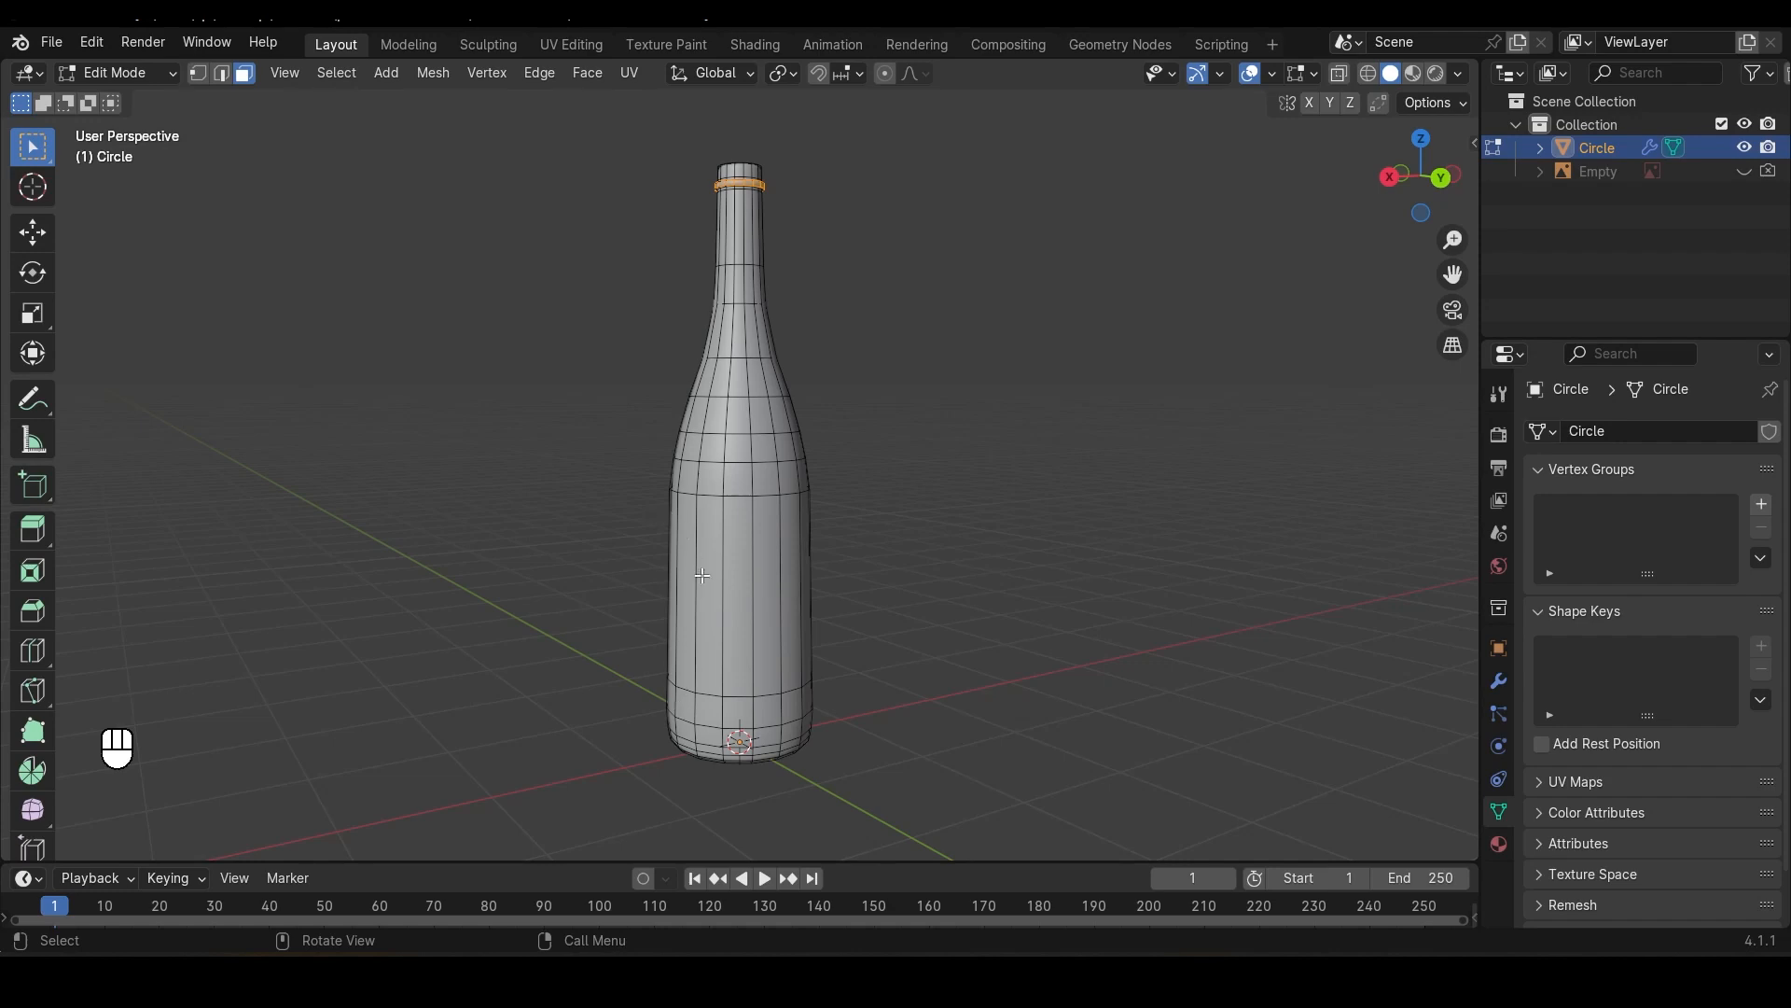
pyautogui.click(1389, 177)
pyautogui.hotkey('ctrl', 'r')
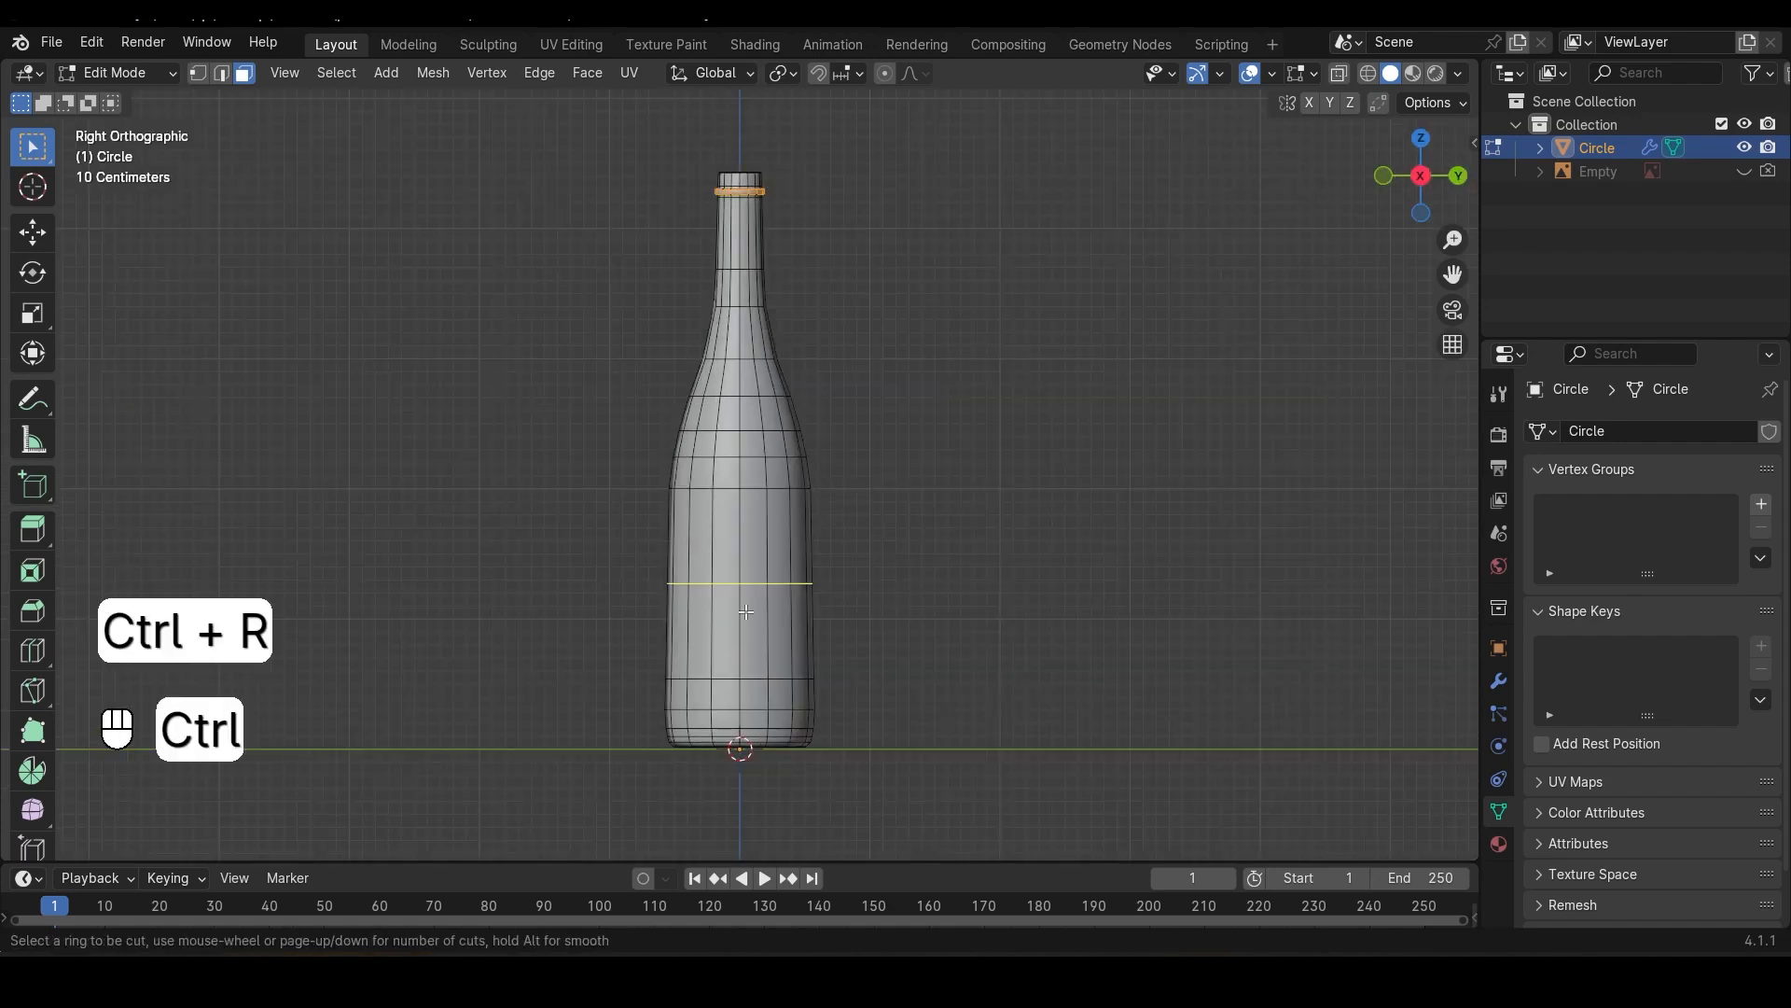
pyautogui.scroll(5, 747, 611)
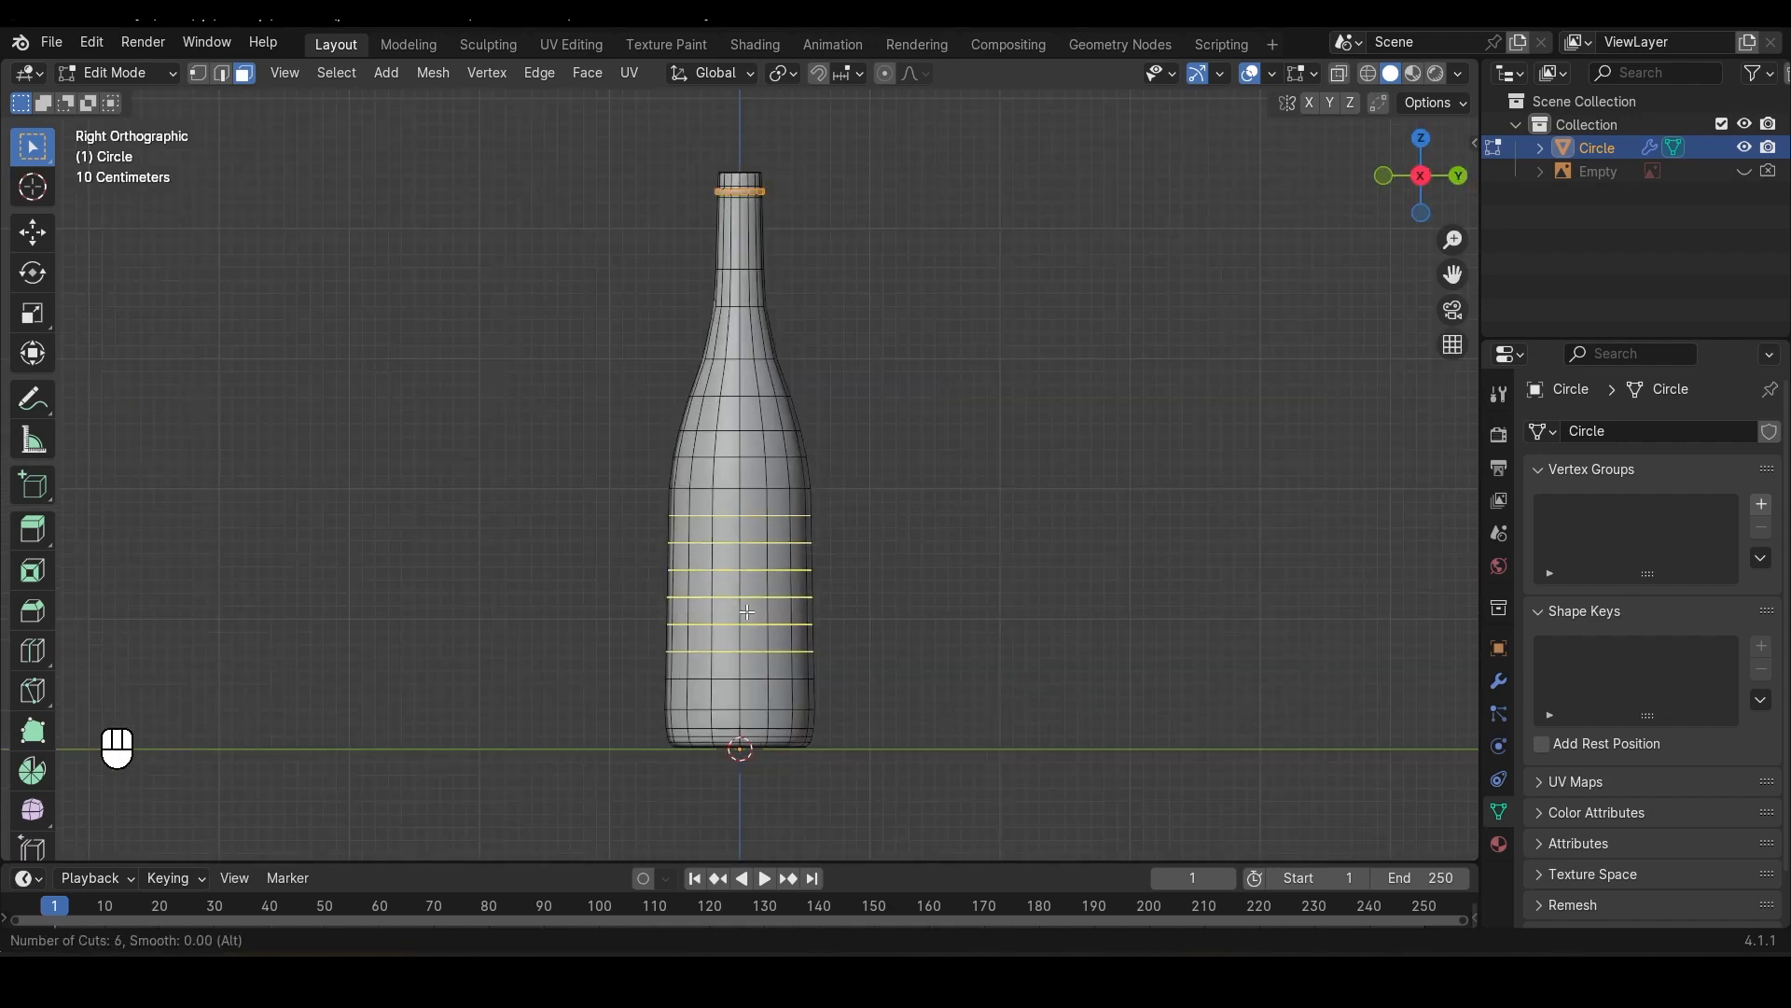
pyautogui.click(748, 611)
# Step: Select a label-shaped block of faces six rows high on the body in back view and duplicate it in place
pyautogui.scroll(3, 787, 680)
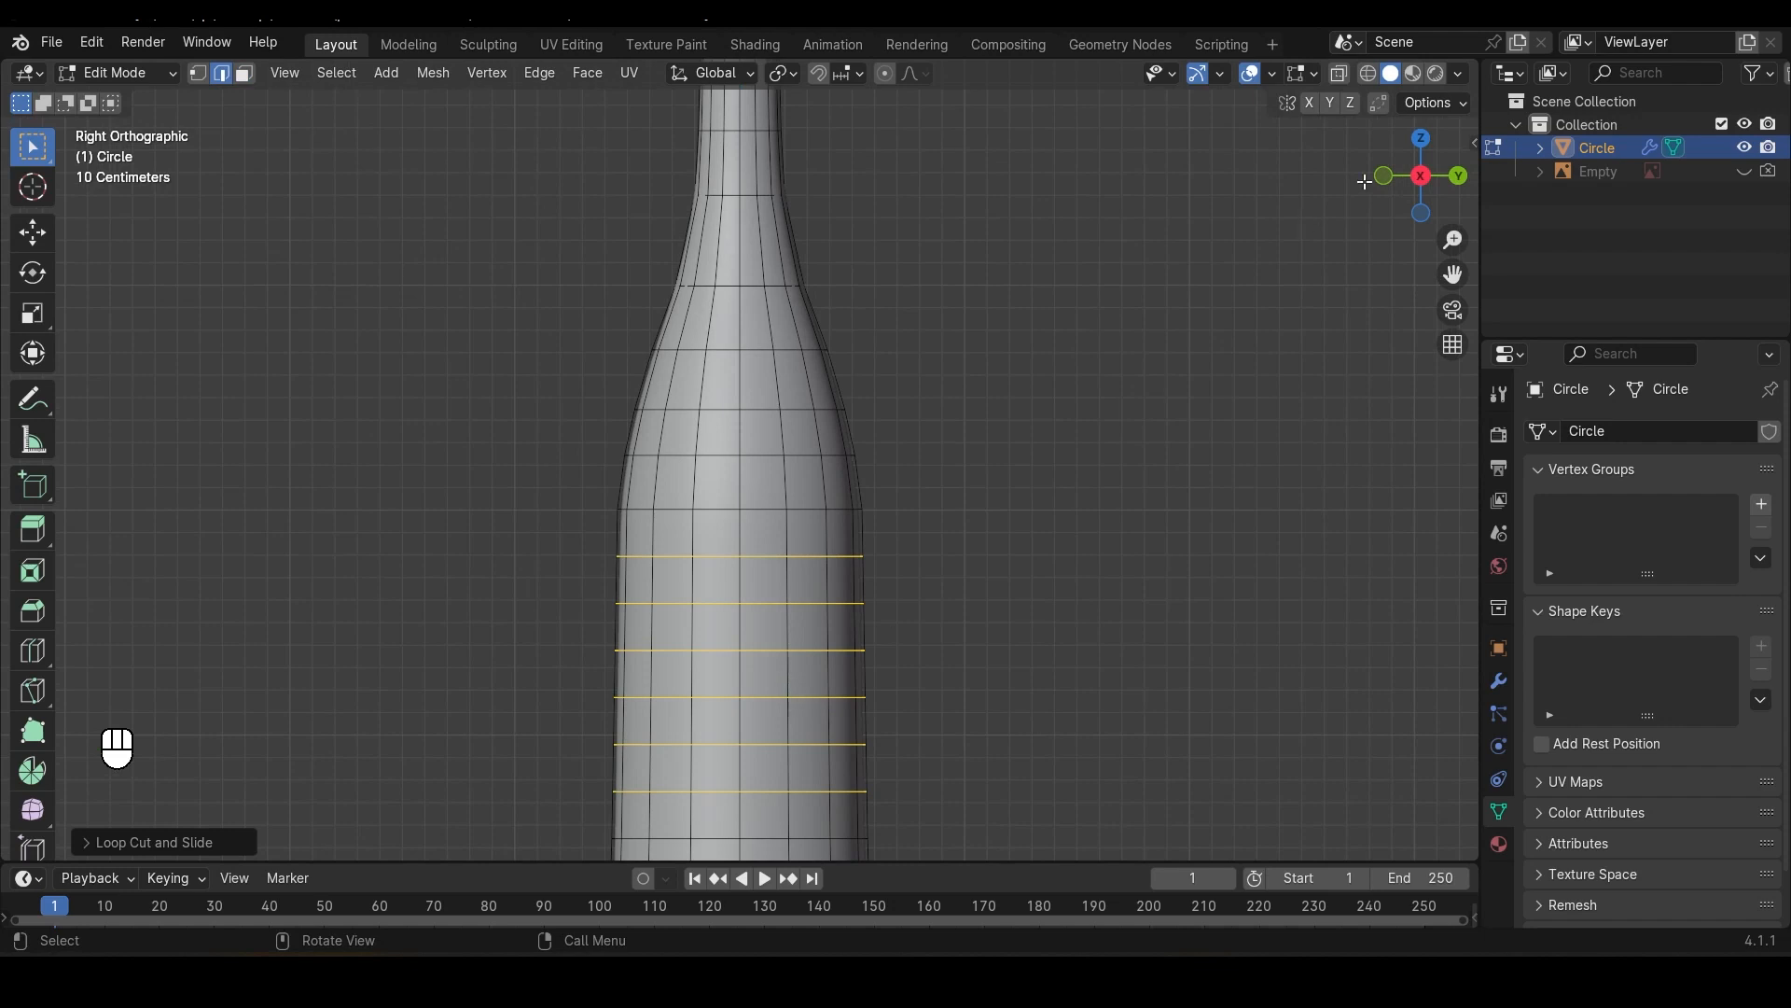
pyautogui.click(1458, 176)
pyautogui.keyDown('shift'); pyautogui.moveTo(811, 663); pyautogui.dragTo(814, 481, button='middle'); pyautogui.keyUp('shift')
pyautogui.press('3')
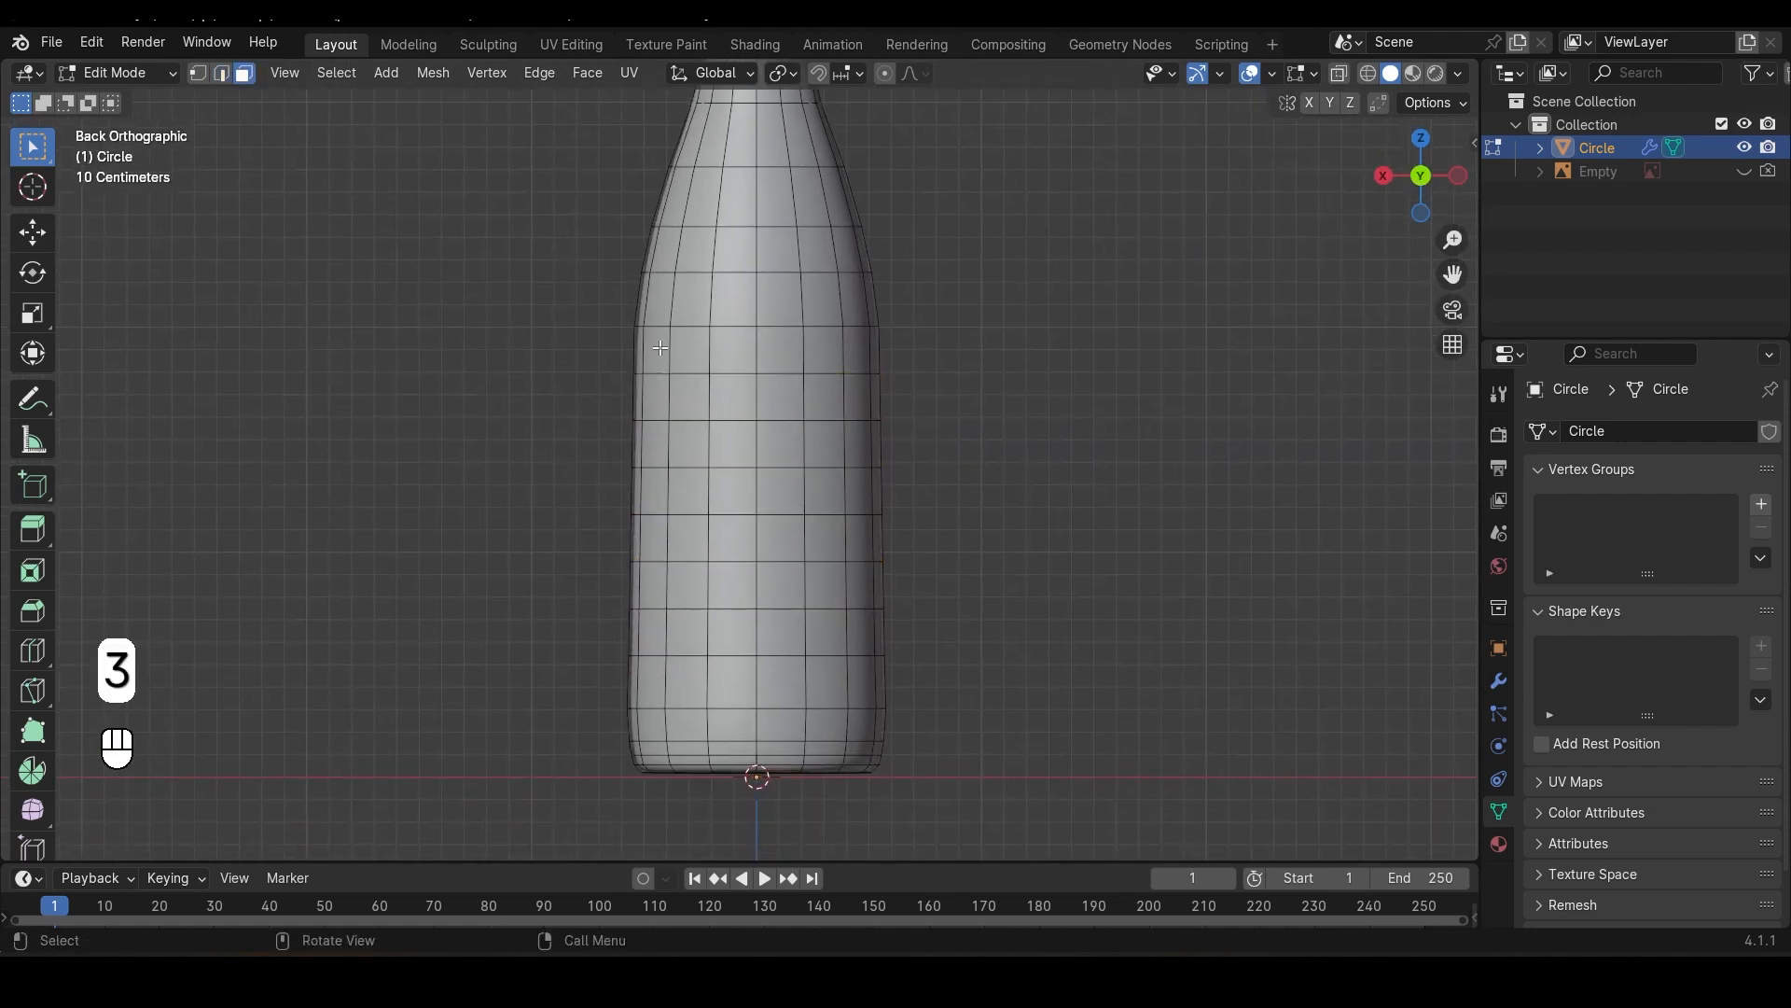
pyautogui.moveTo(657, 385); pyautogui.dragTo(734, 454)
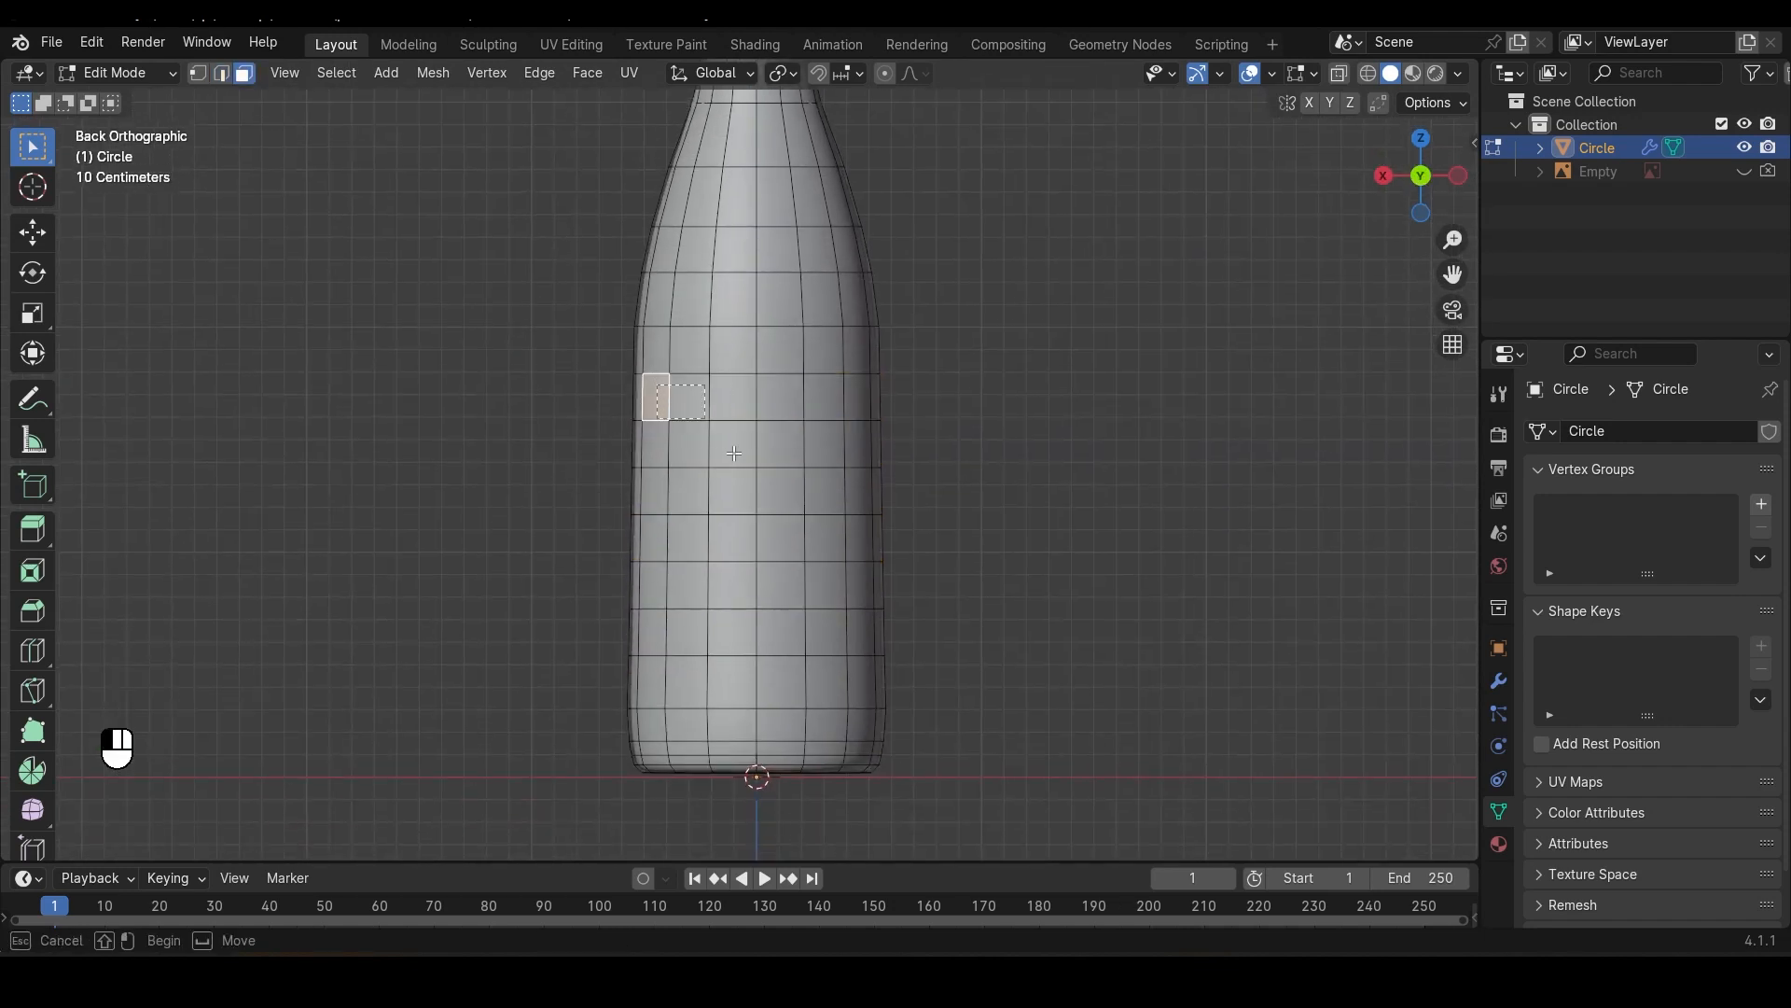
pyautogui.moveTo(827, 577); pyautogui.dragTo(861, 646)
pyautogui.scroll(-2, 965, 644)
pyautogui.moveTo(960, 660); pyautogui.dragTo(953, 594, button='middle')
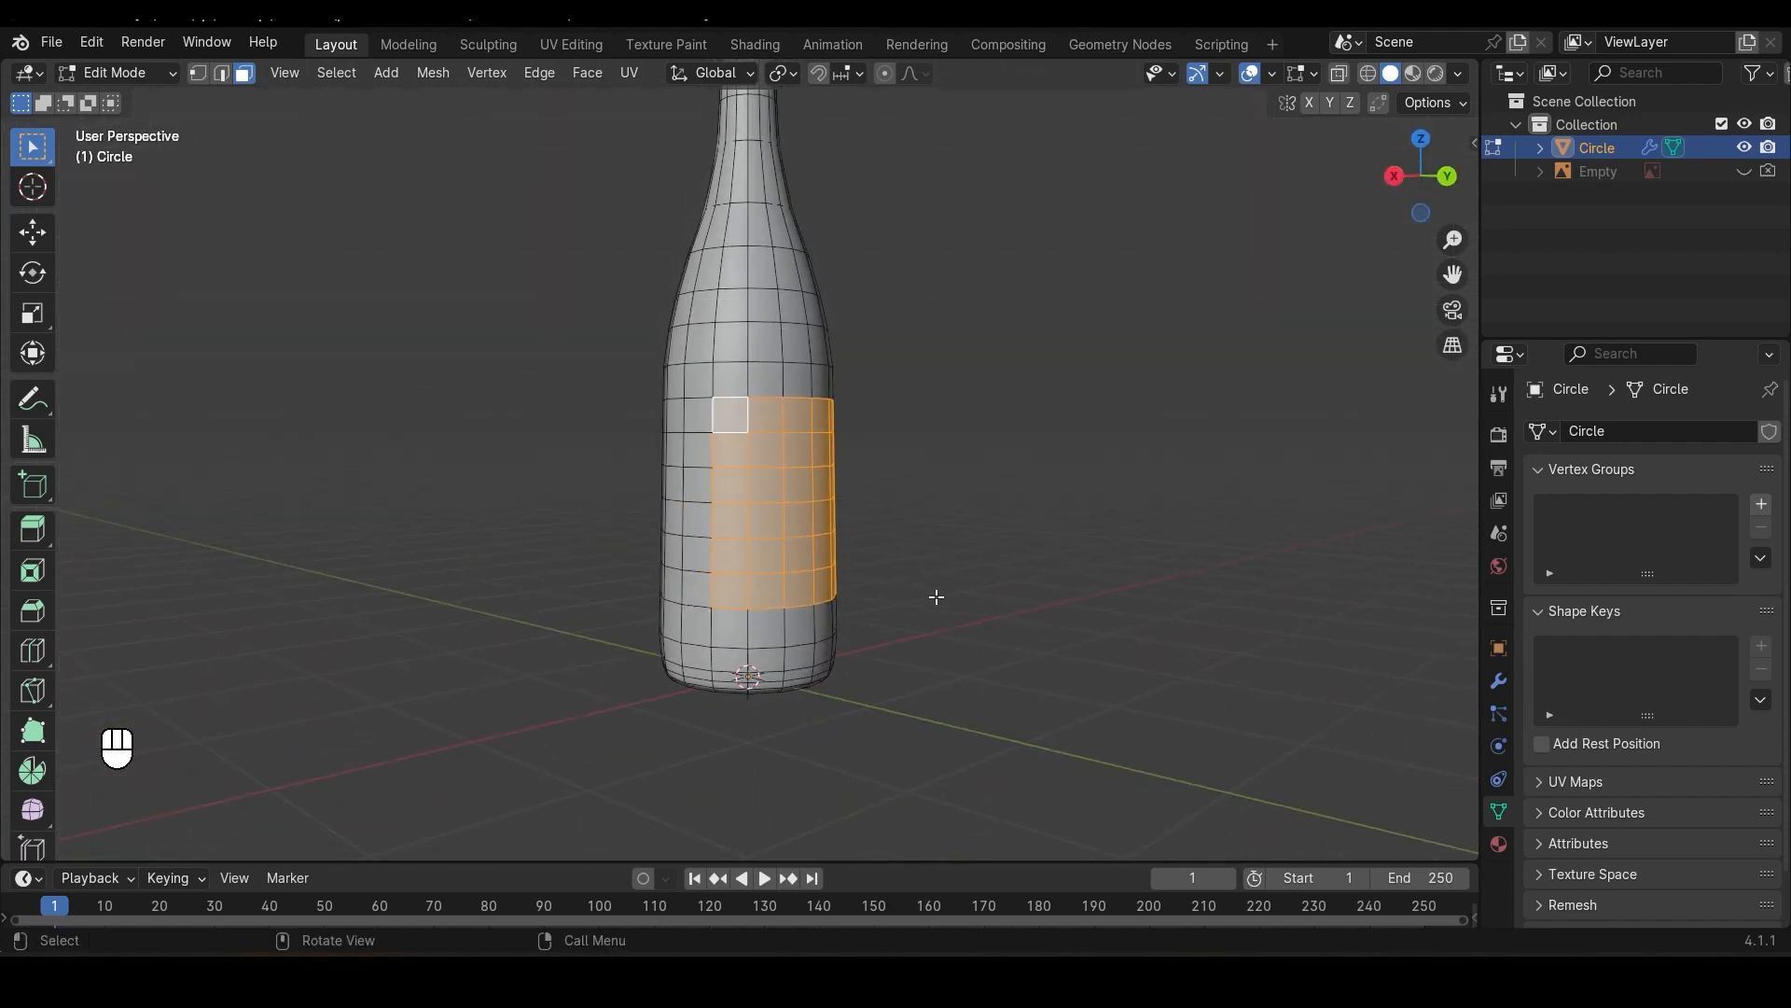
pyautogui.hotkey('shift', 'd')
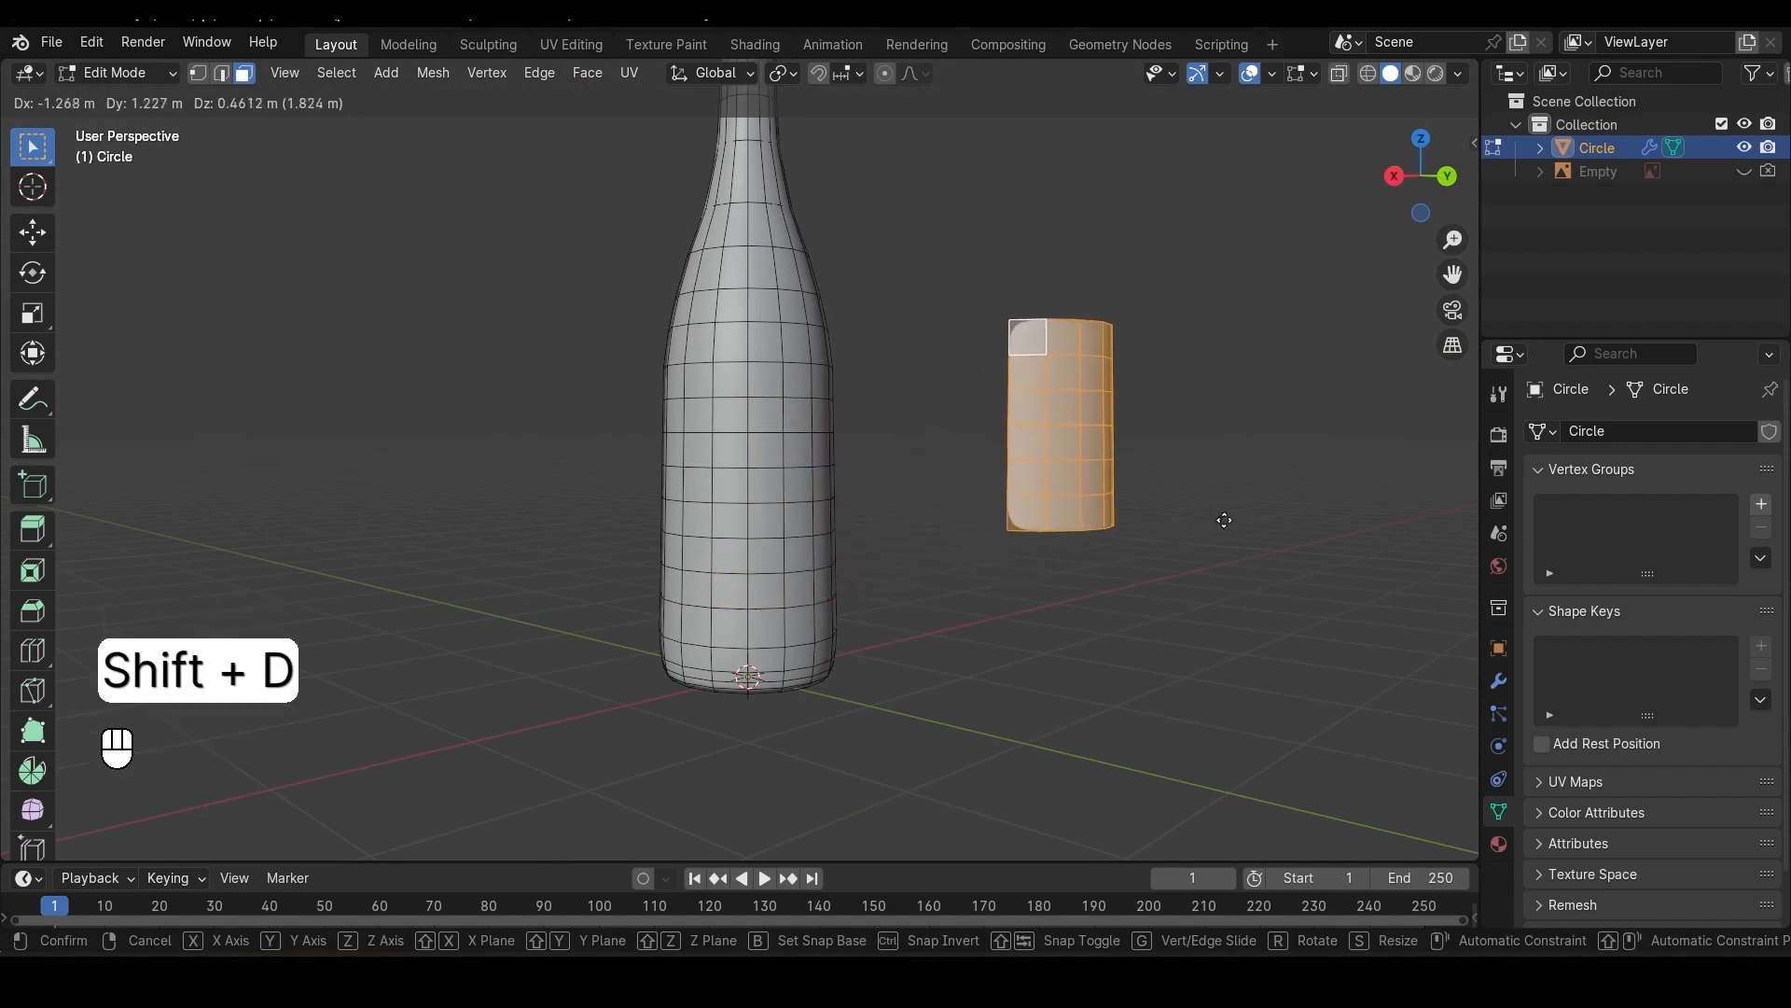
pyautogui.rightClick(1226, 519)
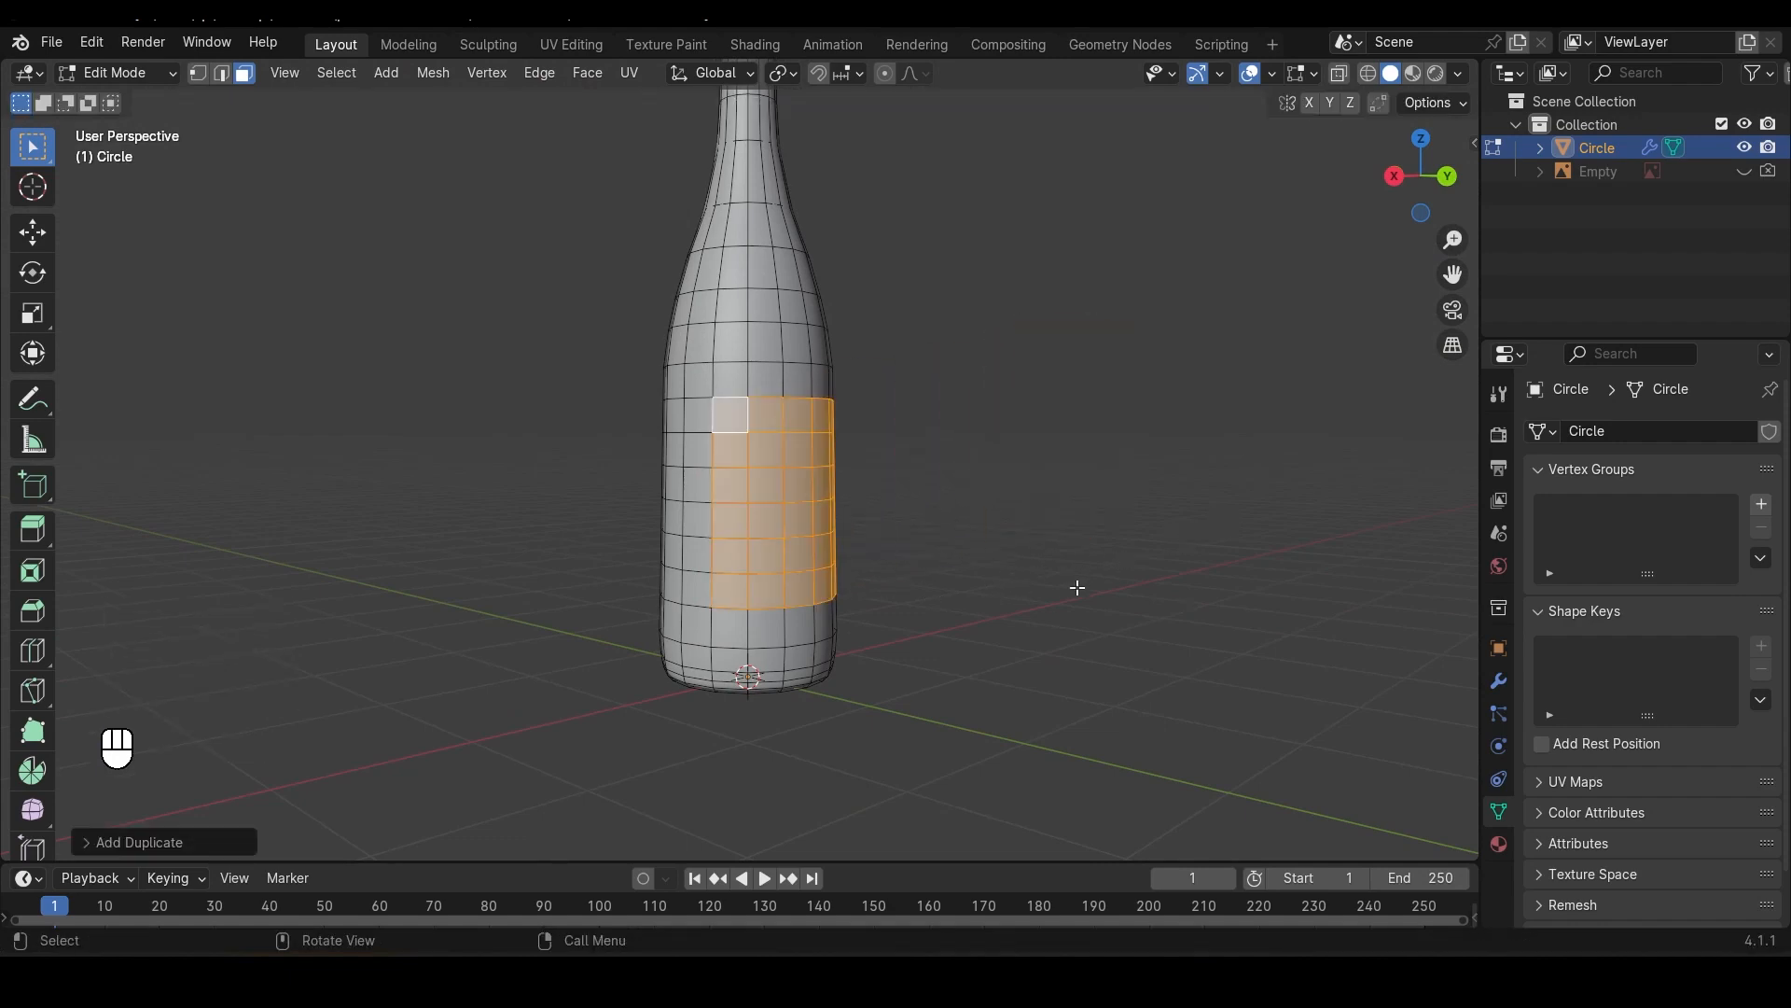
# Step: Separate the duplicated label faces into their own object and return to Object Mode with the label selected
pyautogui.moveTo(1075, 588); pyautogui.dragTo(747, 686, button='middle')
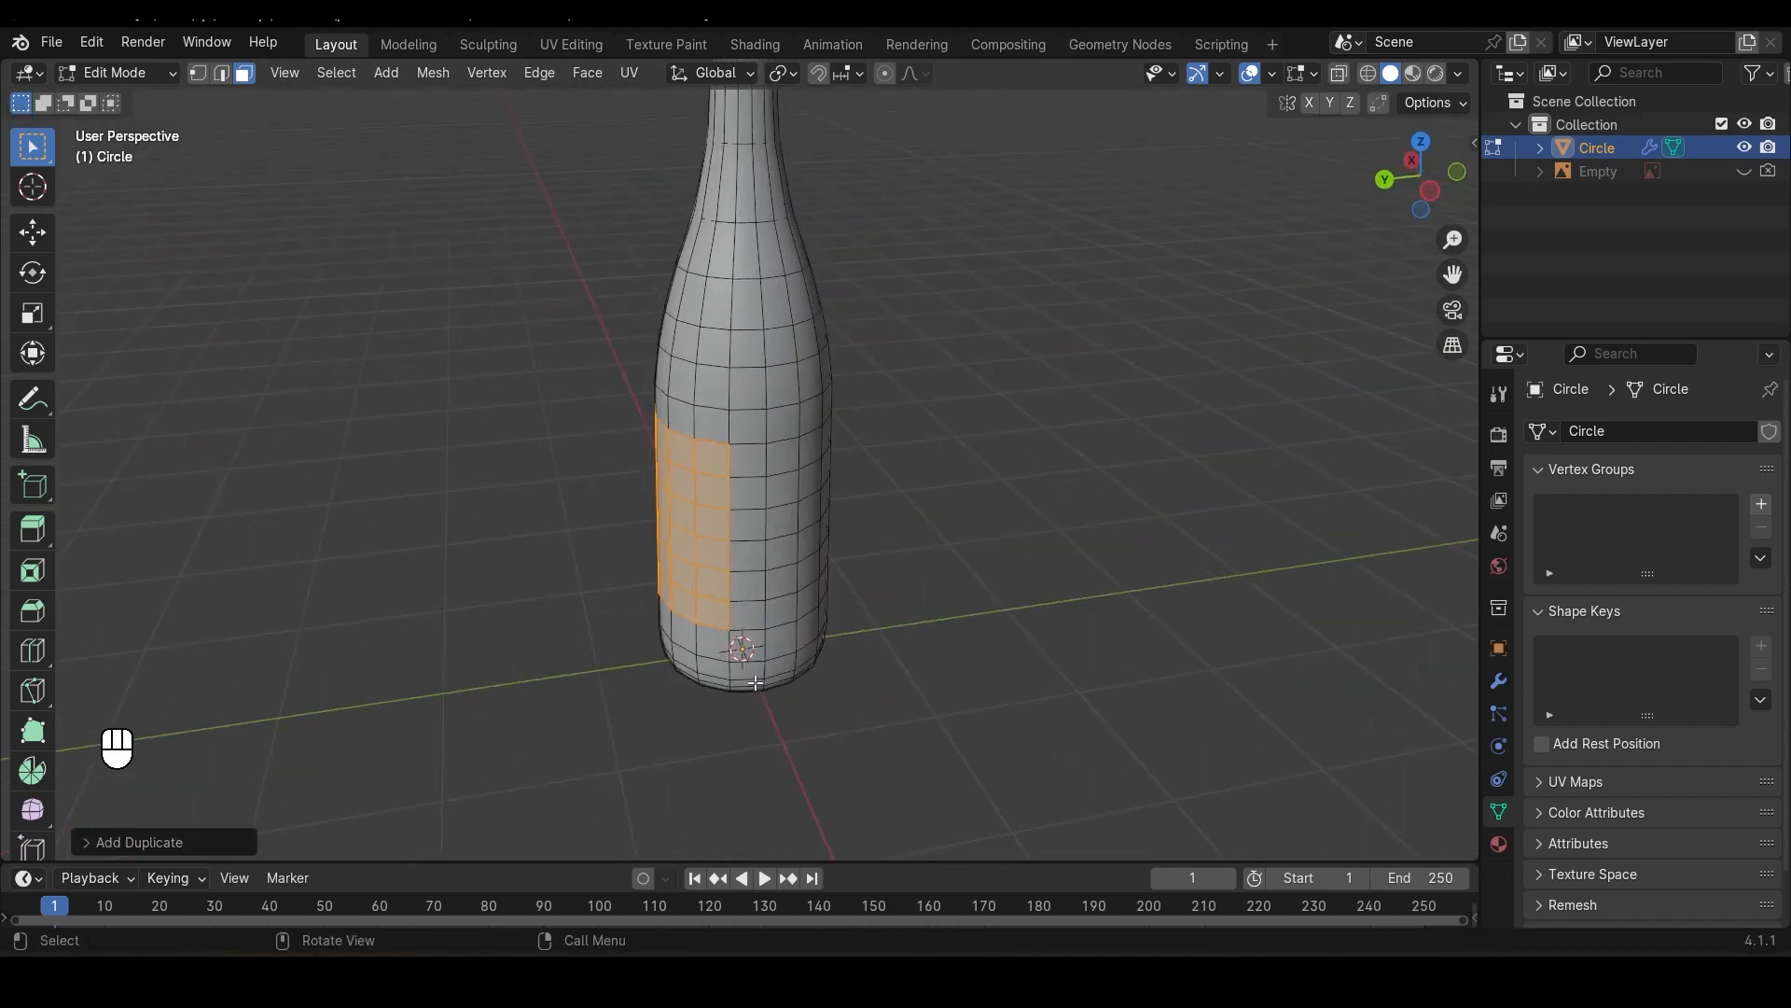
pyautogui.press('p')
pyautogui.click(755, 682)
pyautogui.moveTo(607, 668); pyautogui.dragTo(853, 661, button='middle')
pyautogui.press('Tab')
pyautogui.hotkey('ctrl', 'z')
# Step: Move the label about 0.004 m along the Y axis, just off the bottle's surface
pyautogui.moveTo(1001, 609); pyautogui.dragTo(1136, 697, button='middle')
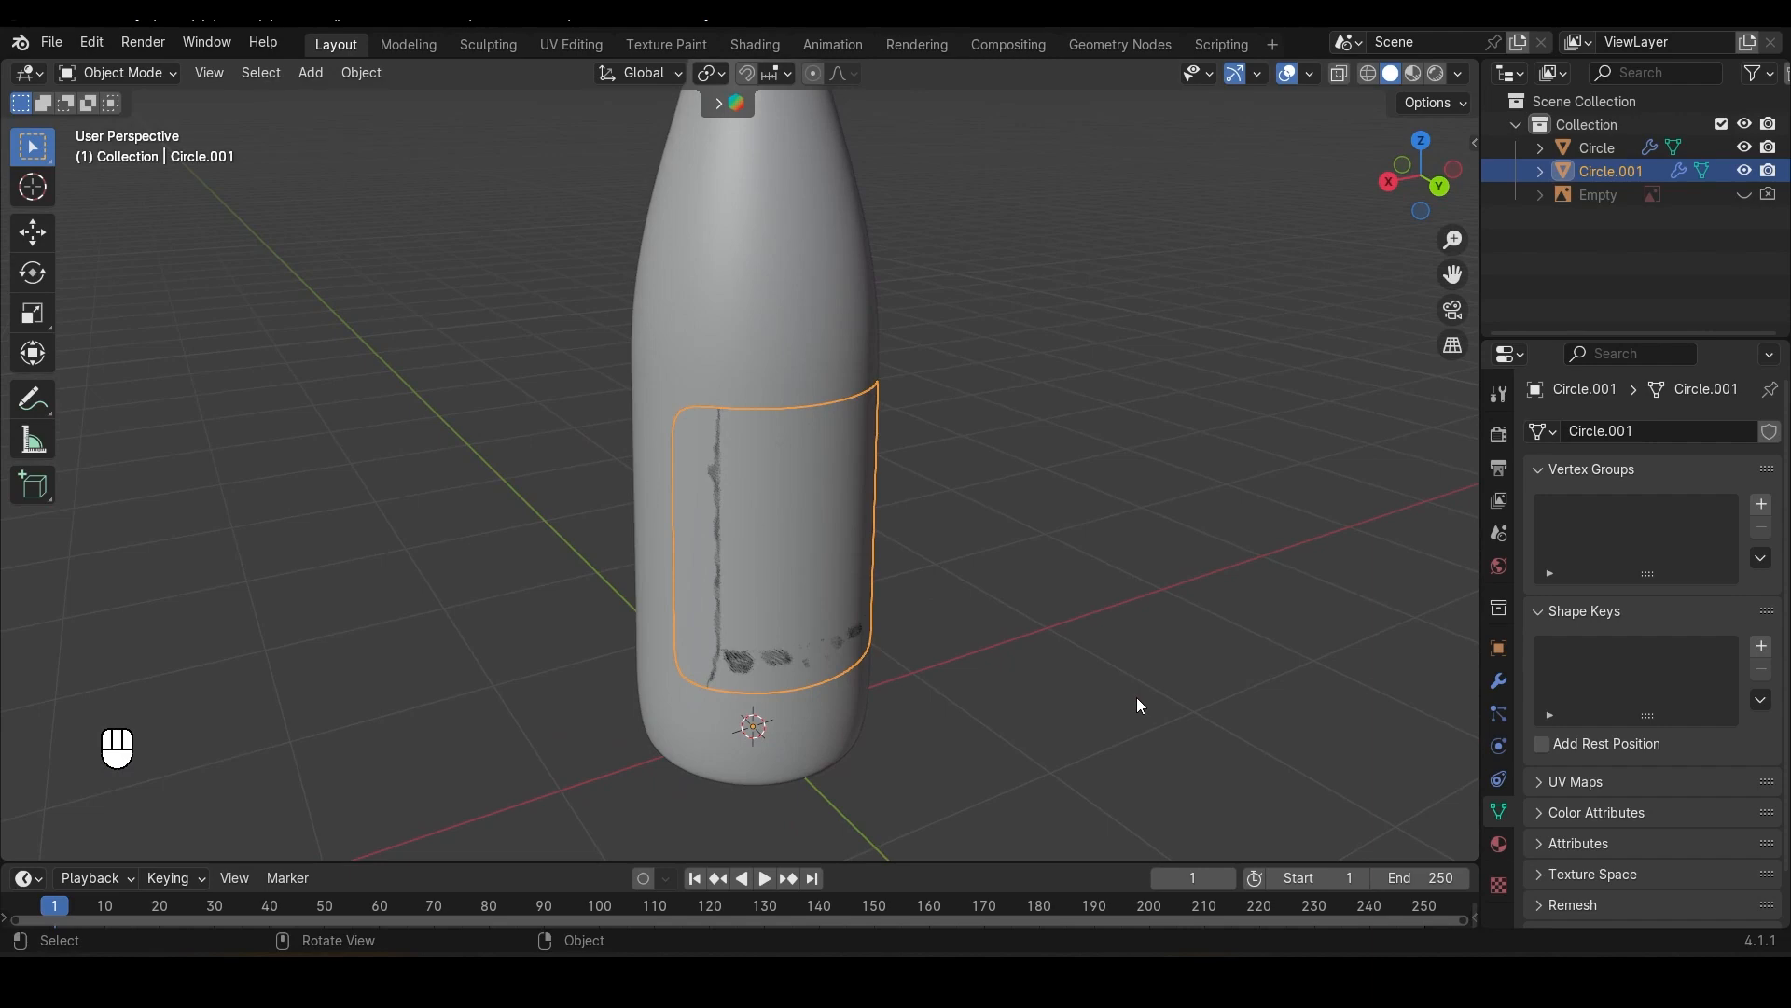
pyautogui.press('g')
pyautogui.press('y')
pyautogui.press('Down')
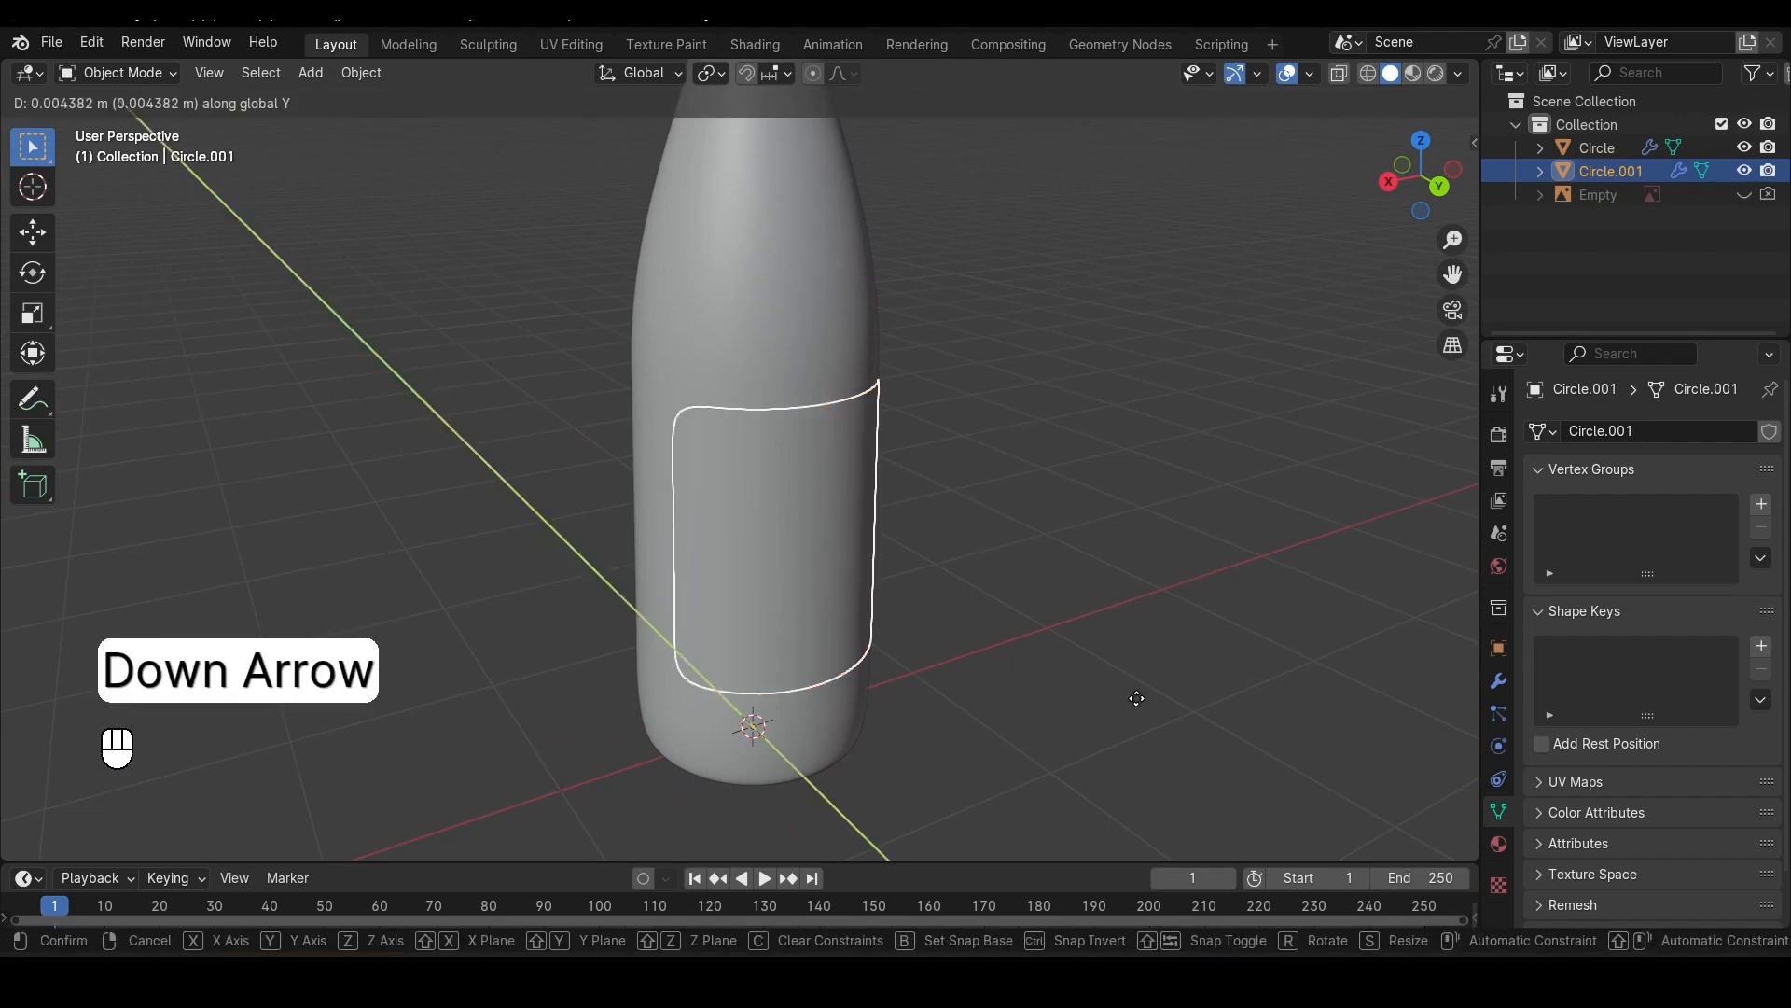
pyautogui.click(1137, 706)
# Step: Parent the label to the bottle with the Object (Keep Transform) option, keeping the bottle as the parent
pyautogui.moveTo(1066, 659); pyautogui.dragTo(696, 642, button='middle')
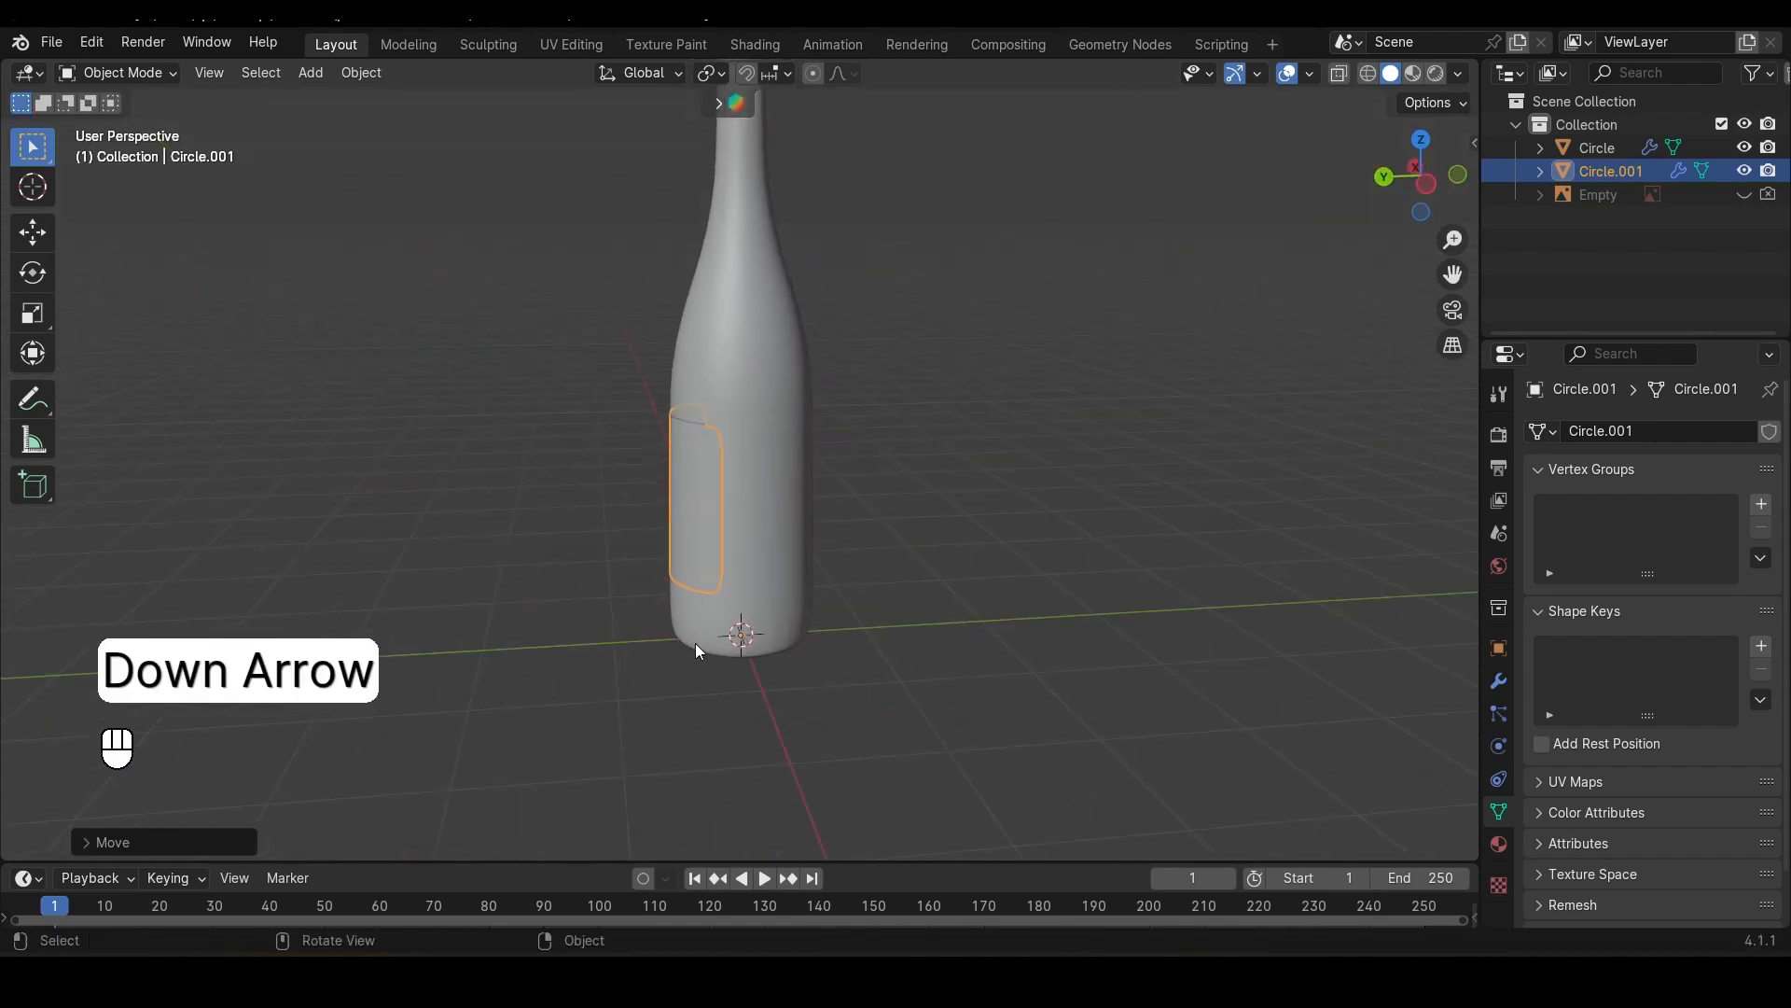
pyautogui.scroll(5, 889, 621)
pyautogui.moveTo(891, 627); pyautogui.dragTo(893, 674, button='middle')
pyautogui.scroll(-3, 894, 673)
pyautogui.scroll(-2, 890, 668)
pyautogui.scroll(-4, 791, 366)
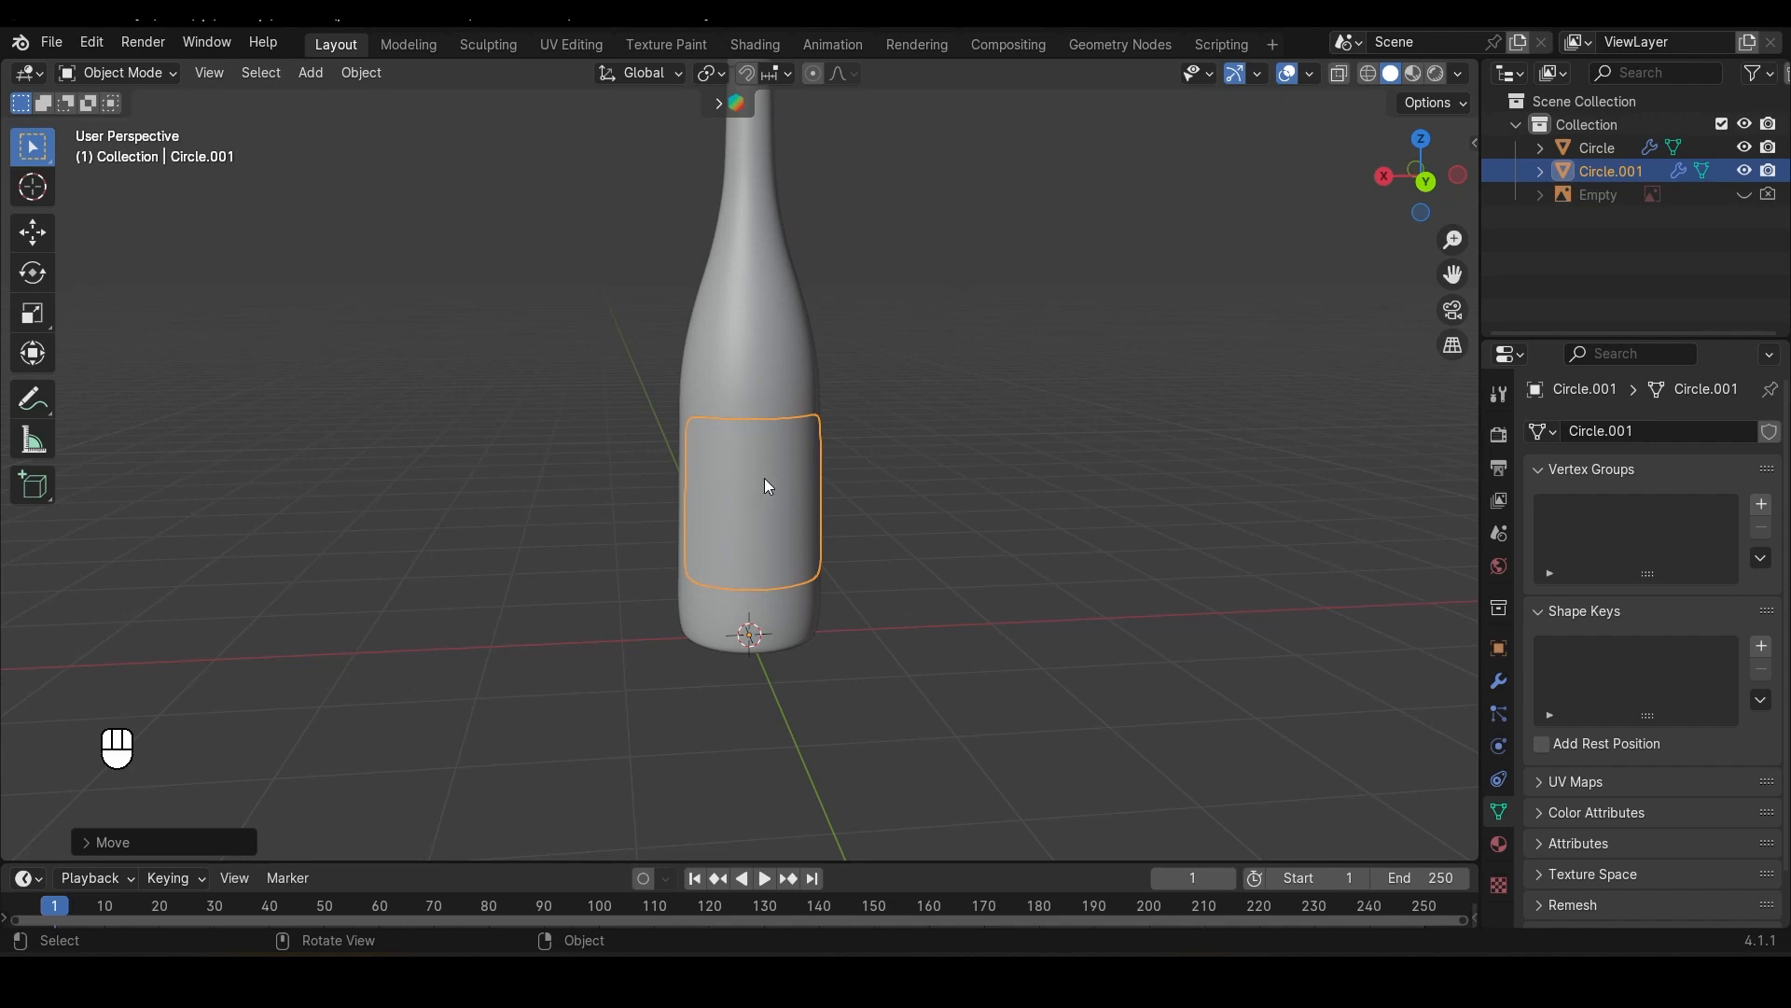
pyautogui.click(1027, 538)
pyautogui.click(784, 530)
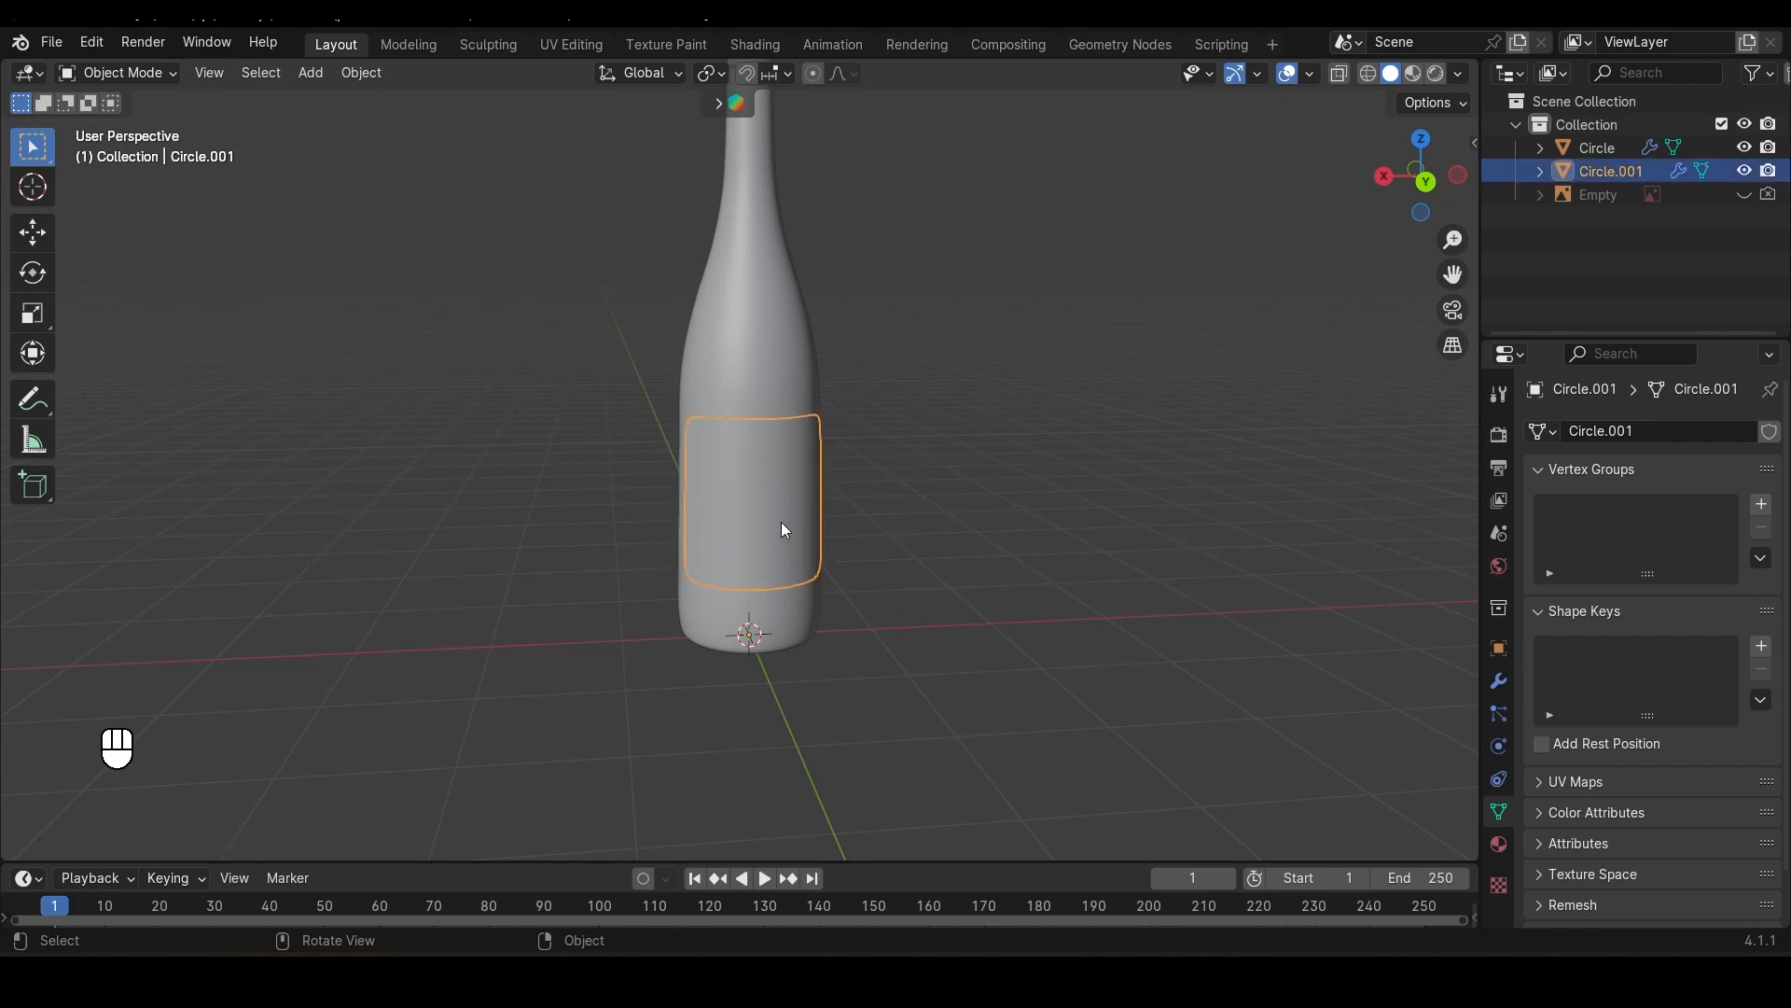
pyautogui.keyDown('shift'); pyautogui.click(747, 345); pyautogui.keyUp('shift')
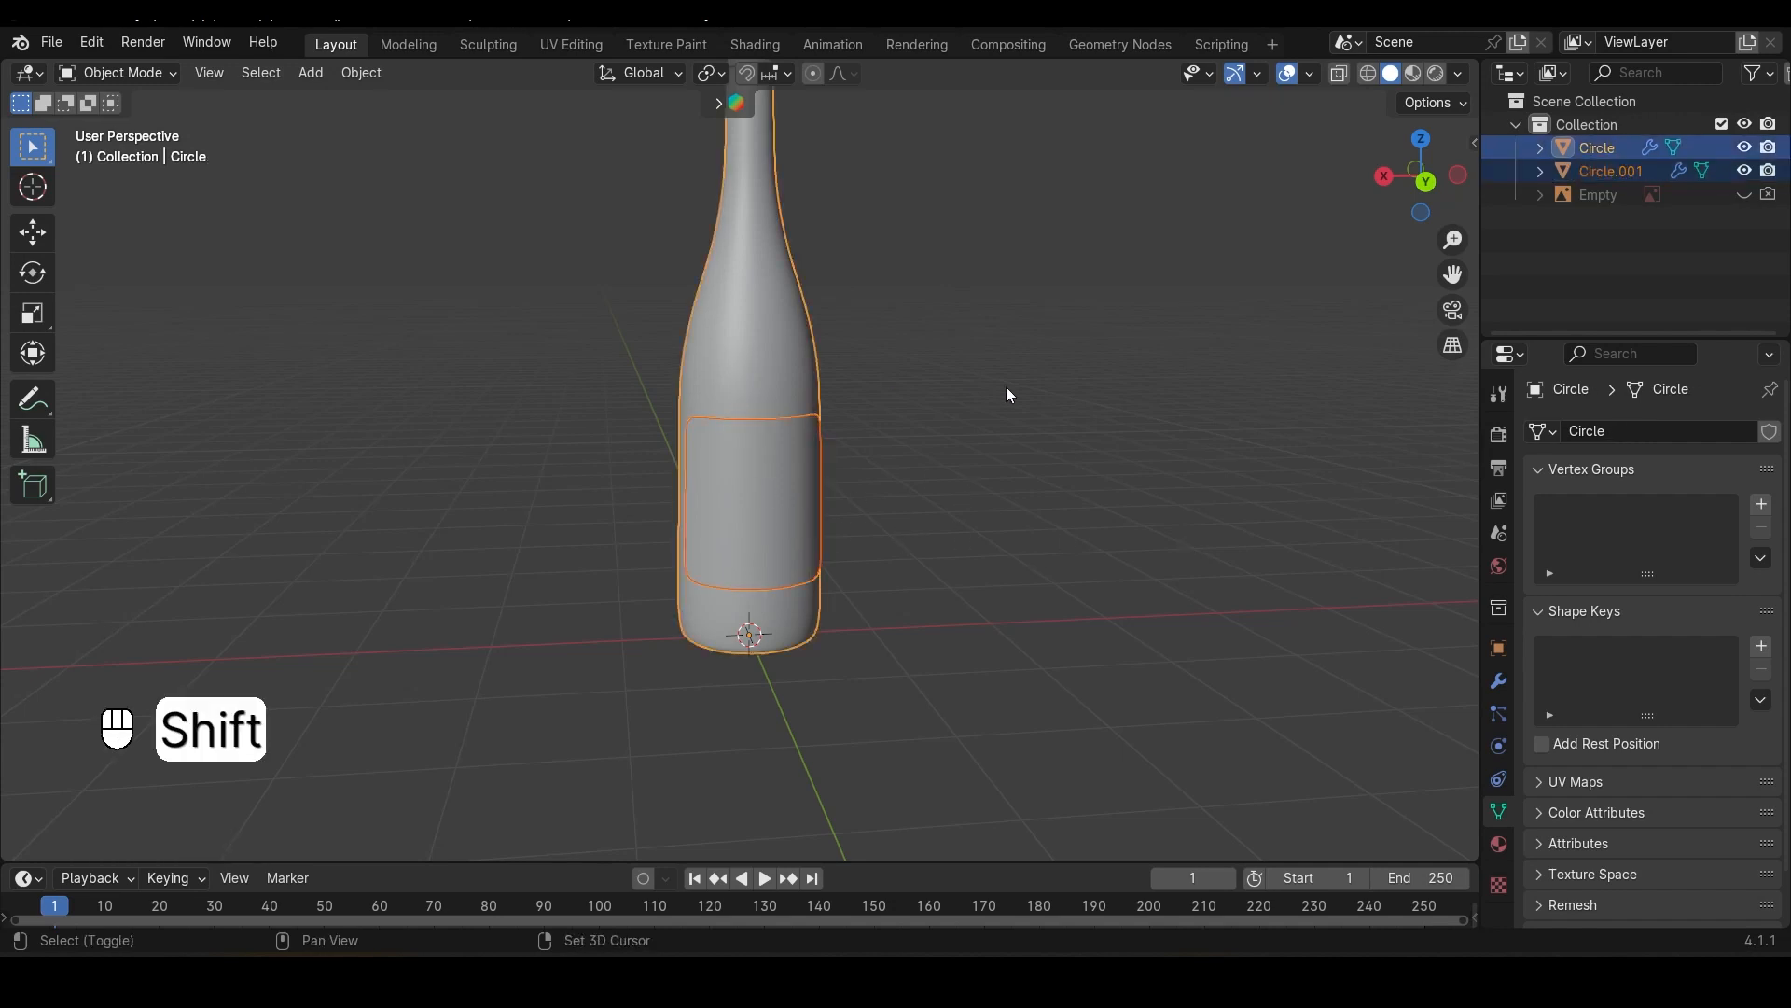
pyautogui.hotkey('ctrl', 'p')
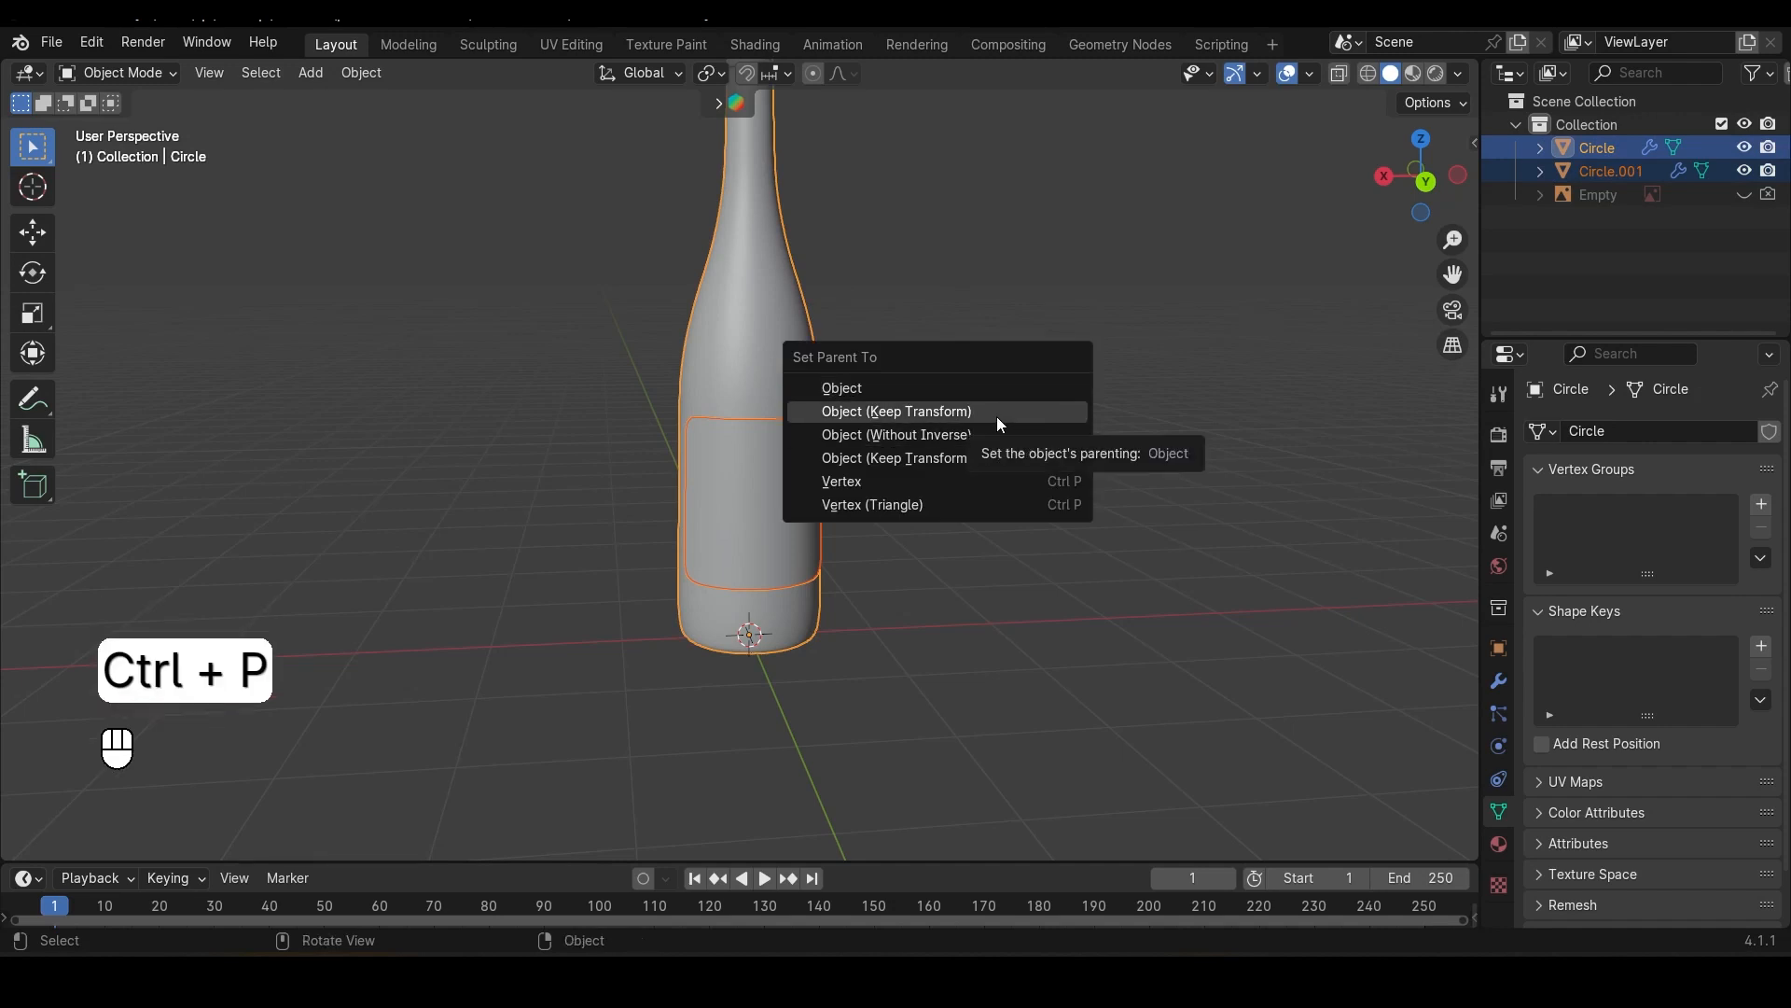
pyautogui.click(996, 417)
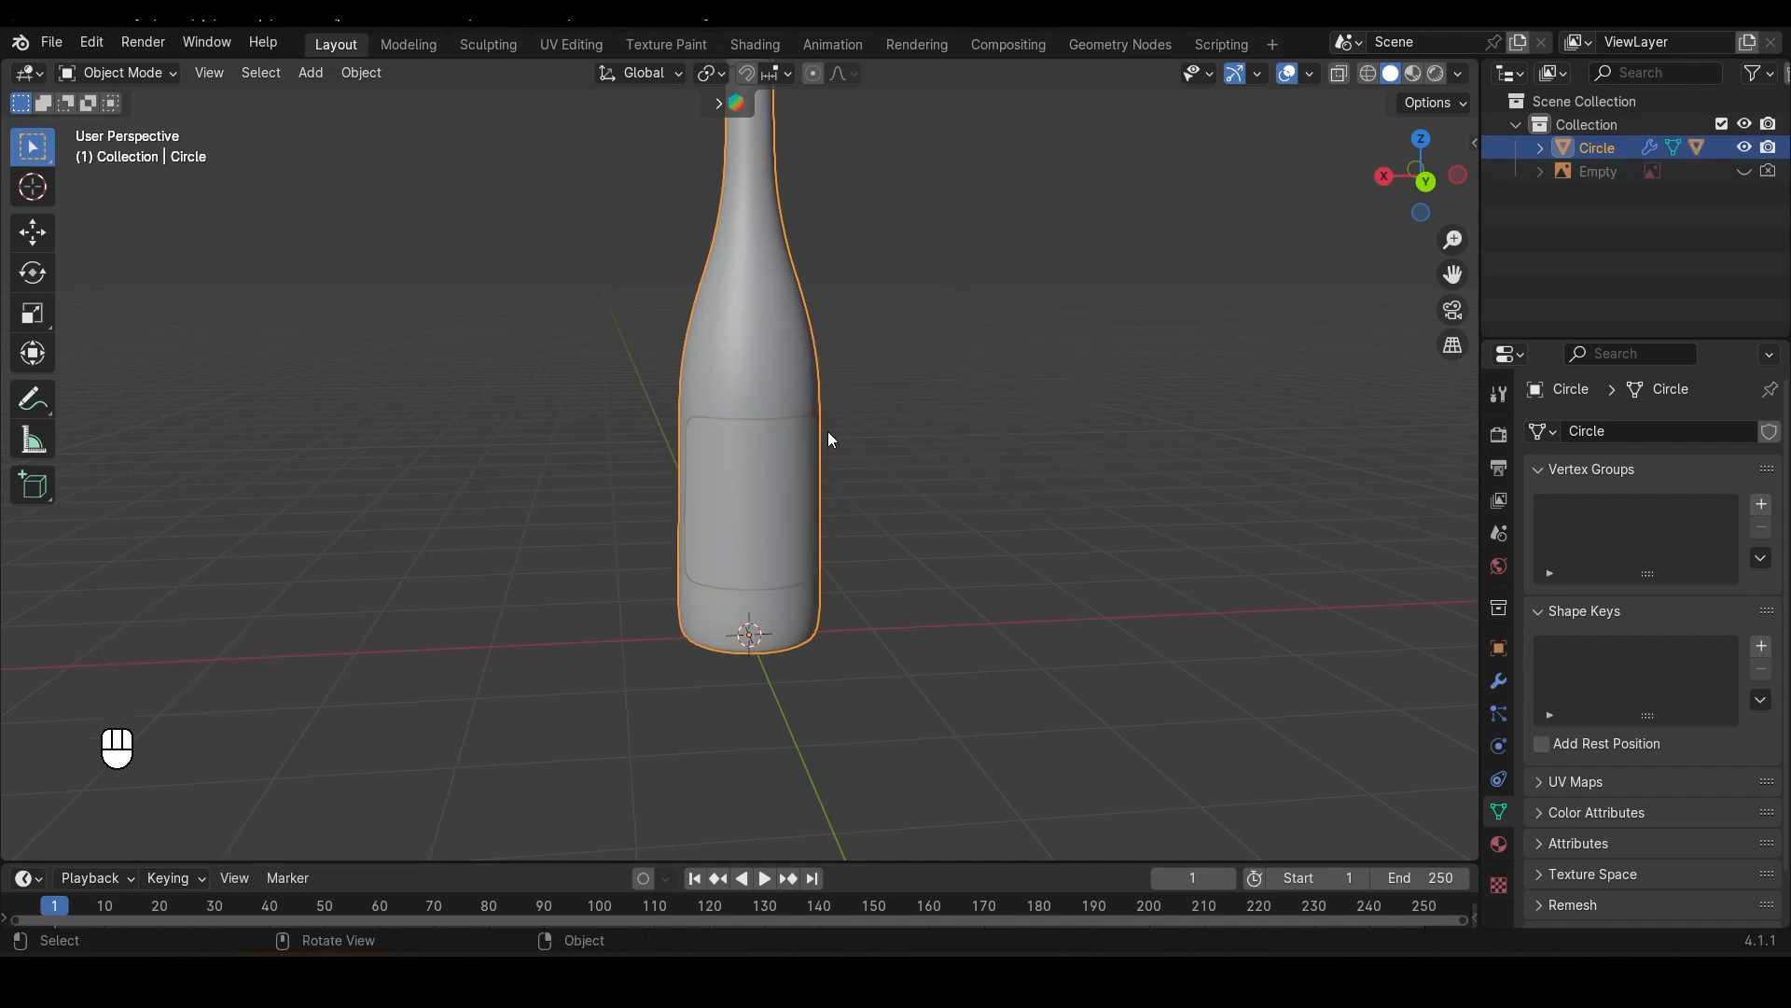
# Step: Try moving the bottle freely to check that the parented label follows it
pyautogui.press('g')
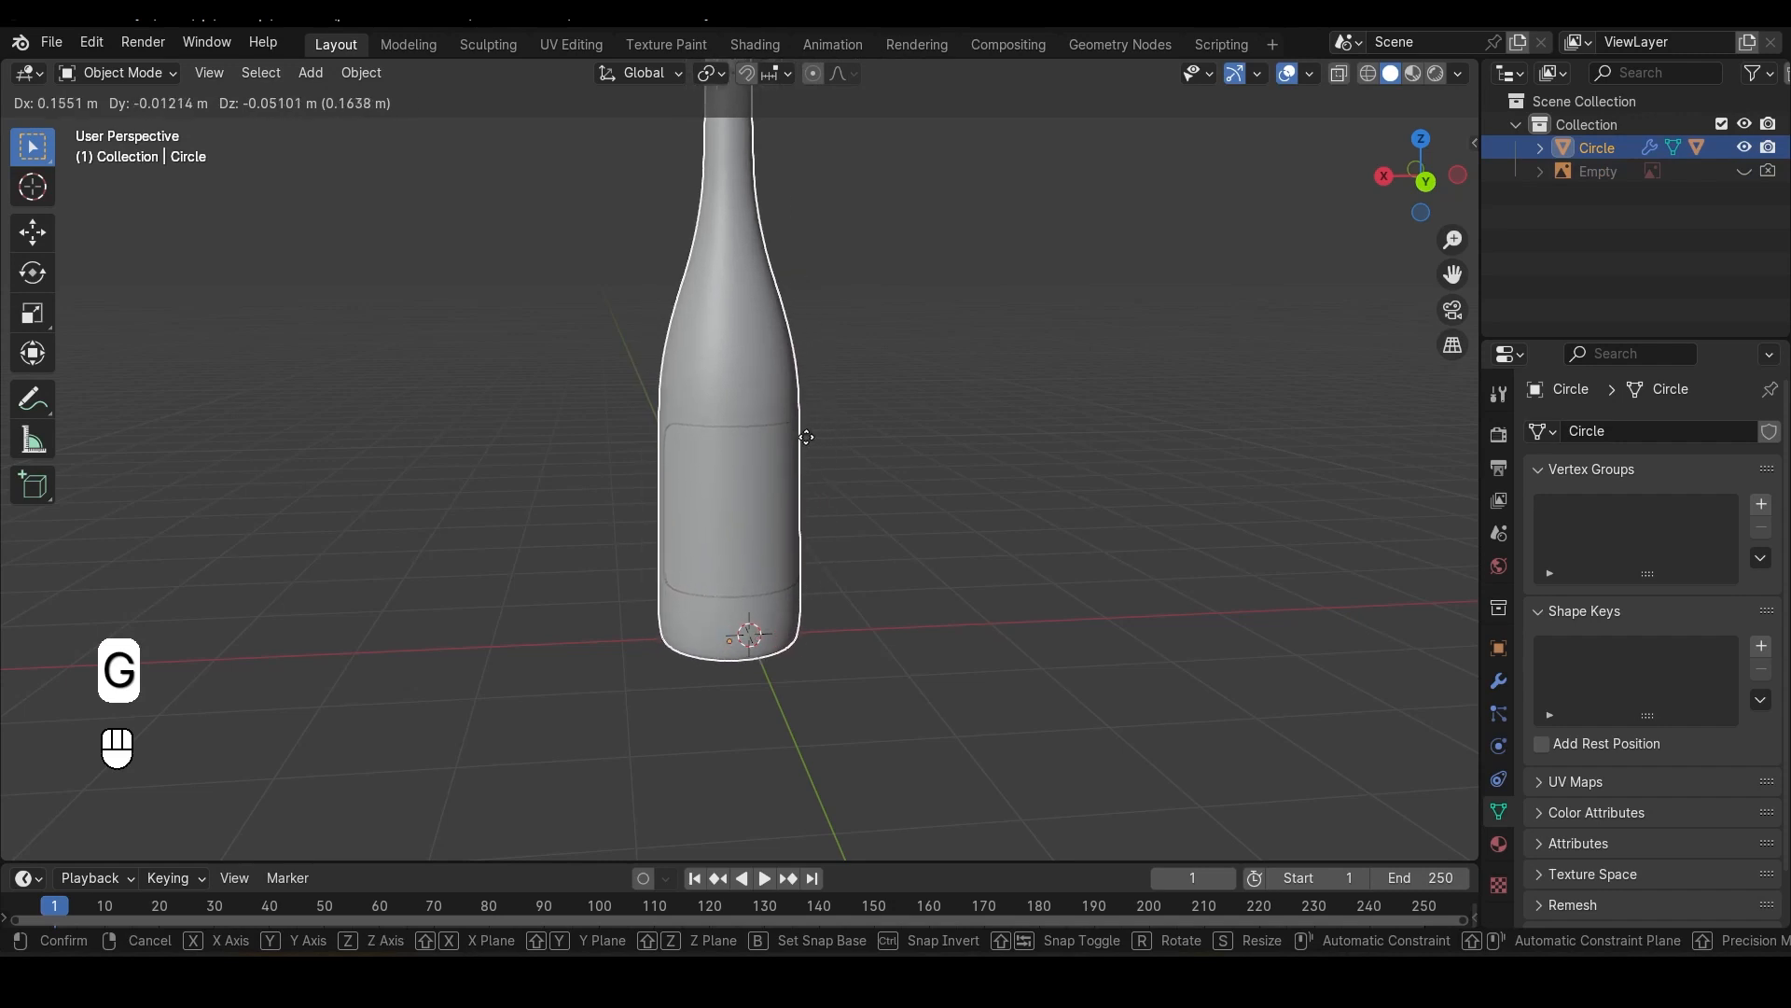
pyautogui.click(807, 436)
pyautogui.moveTo(806, 436); pyautogui.dragTo(475, 575, button='middle')
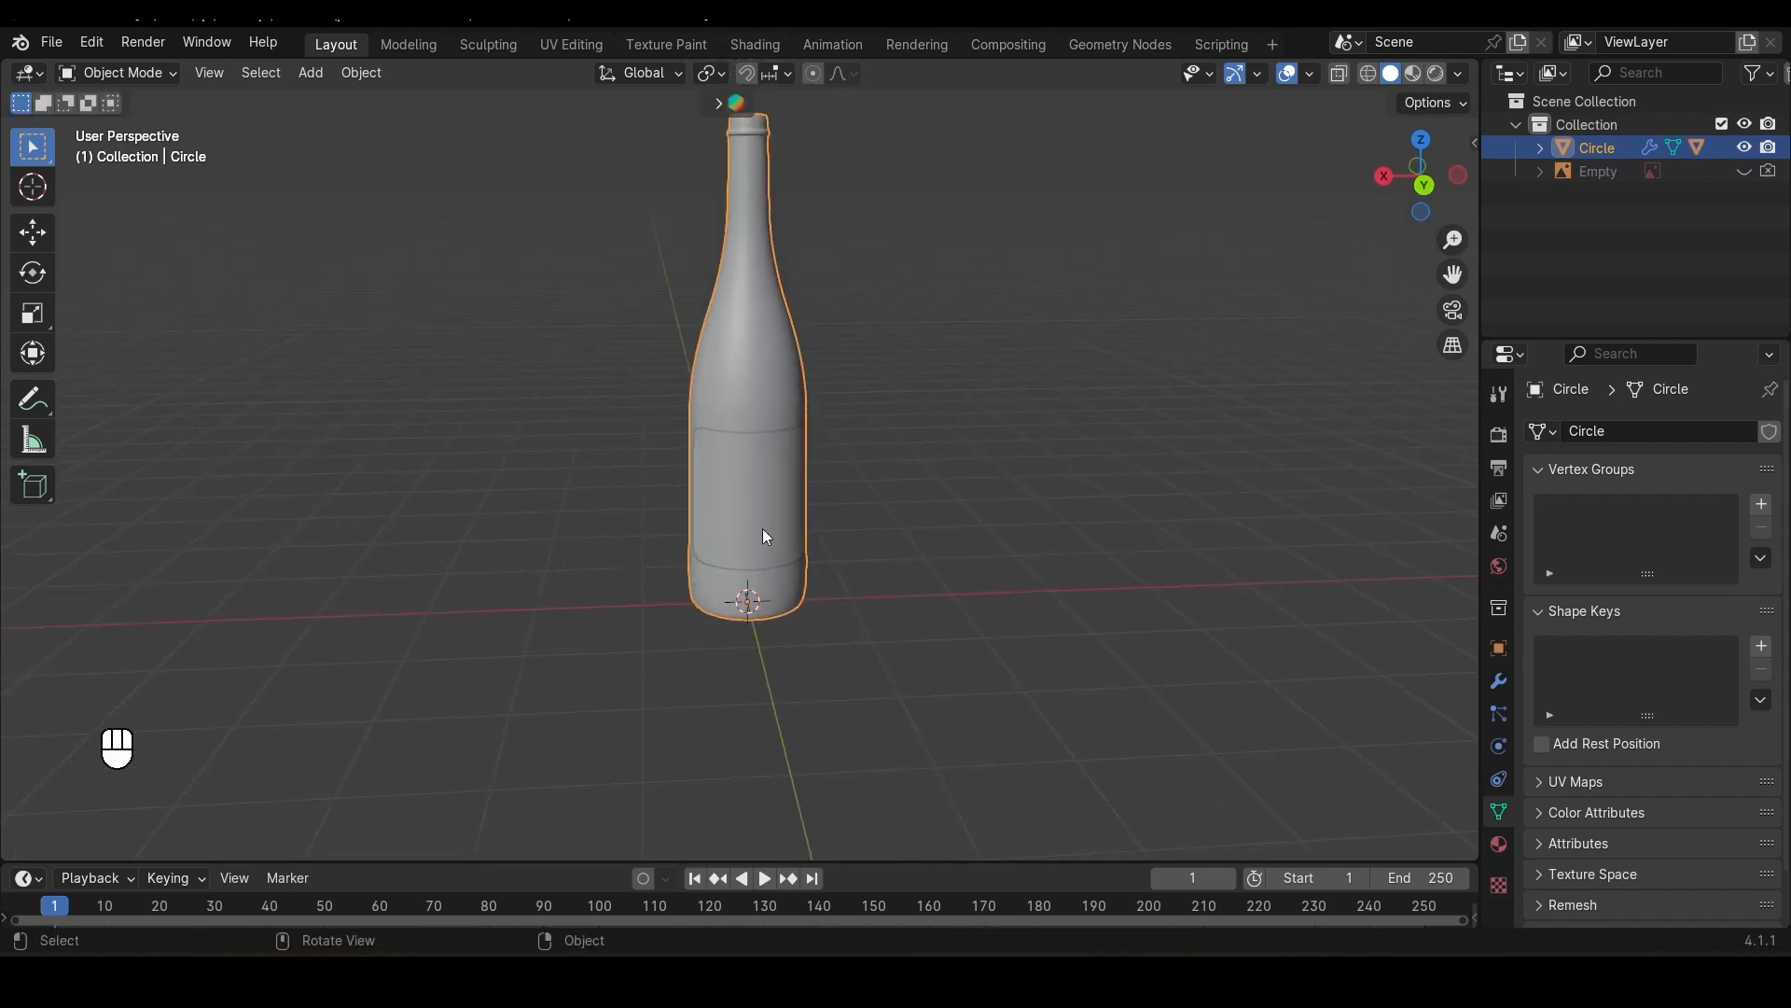
# Step: Add a torus mesh with 16 major segments and a minor radius of 0.4 m
pyautogui.hotkey('shift', 'a')
pyautogui.moveTo(742, 502)
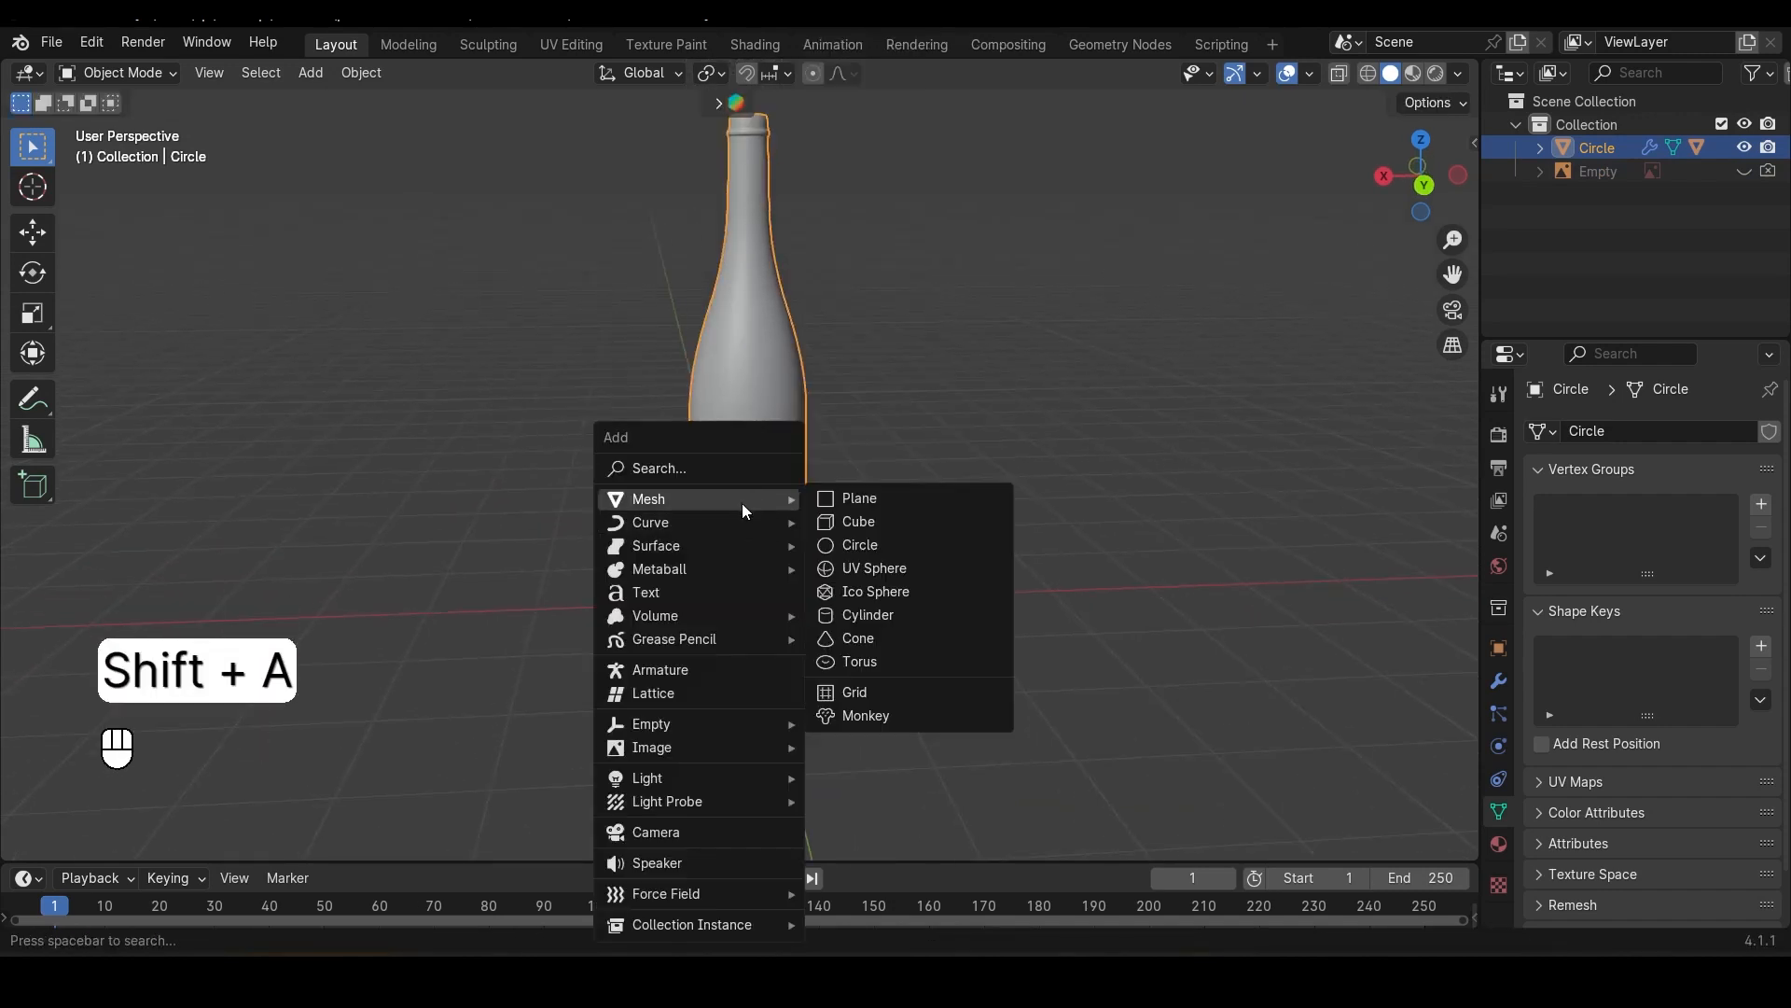
pyautogui.click(903, 664)
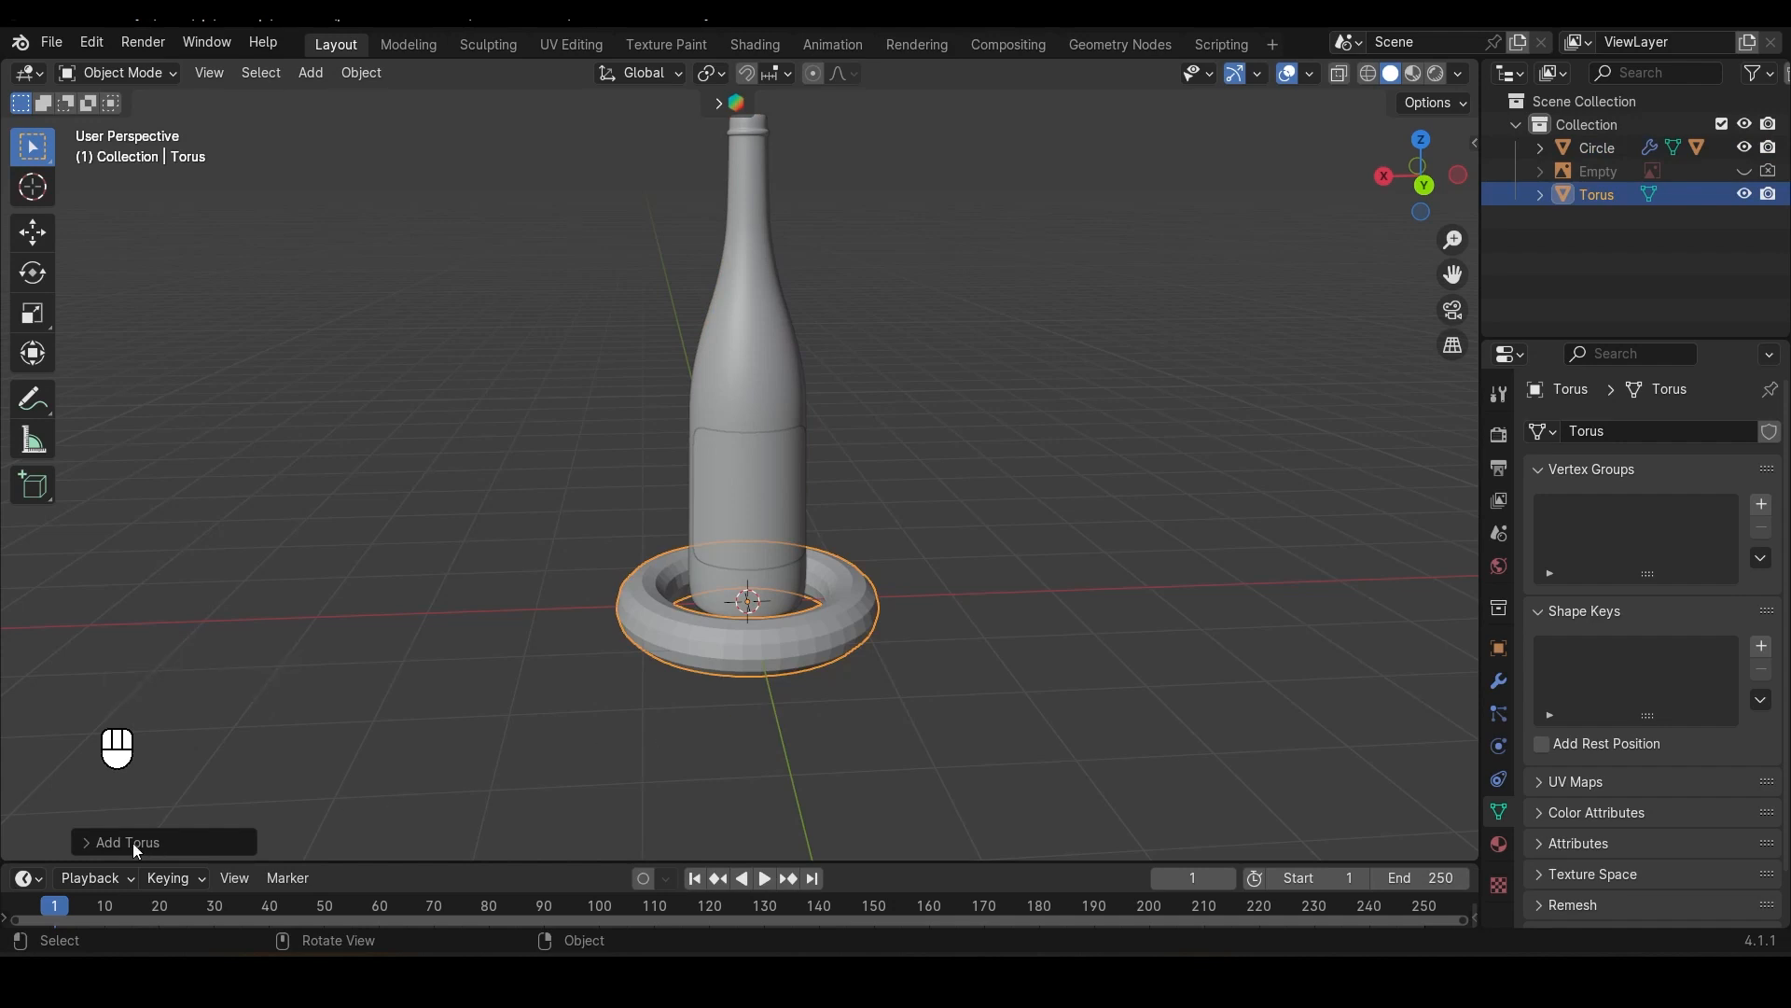
pyautogui.click(97, 843)
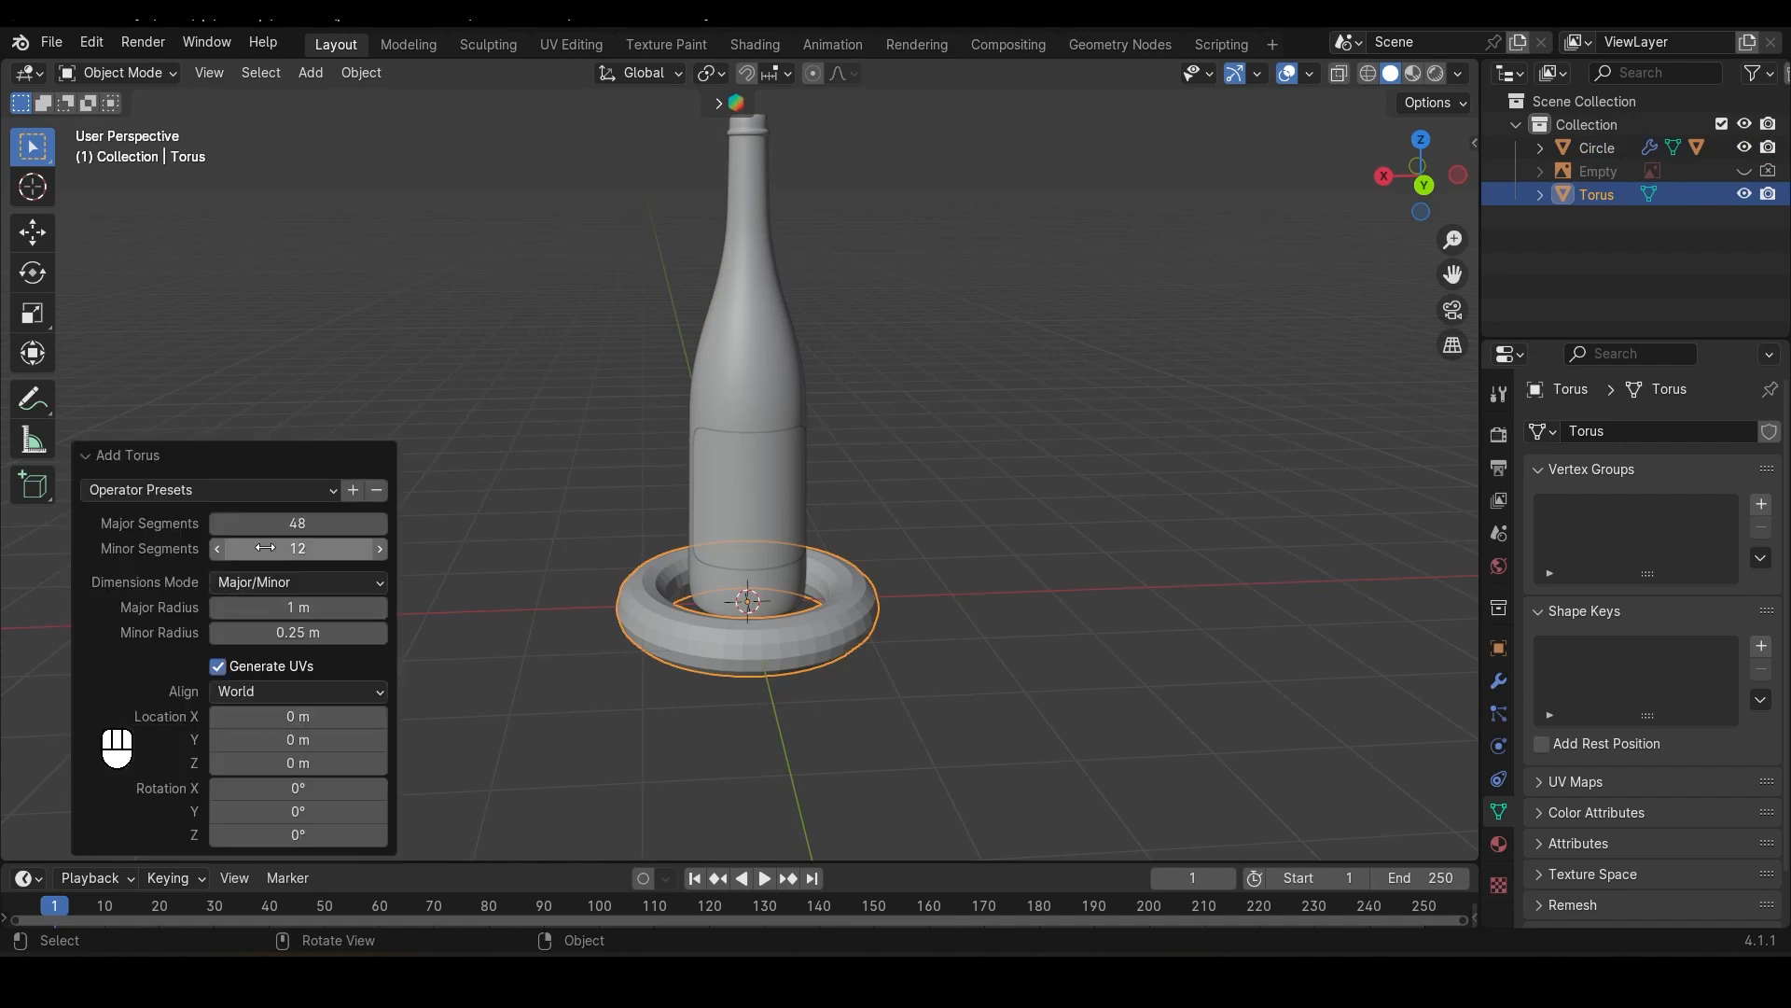
pyautogui.click(303, 524)
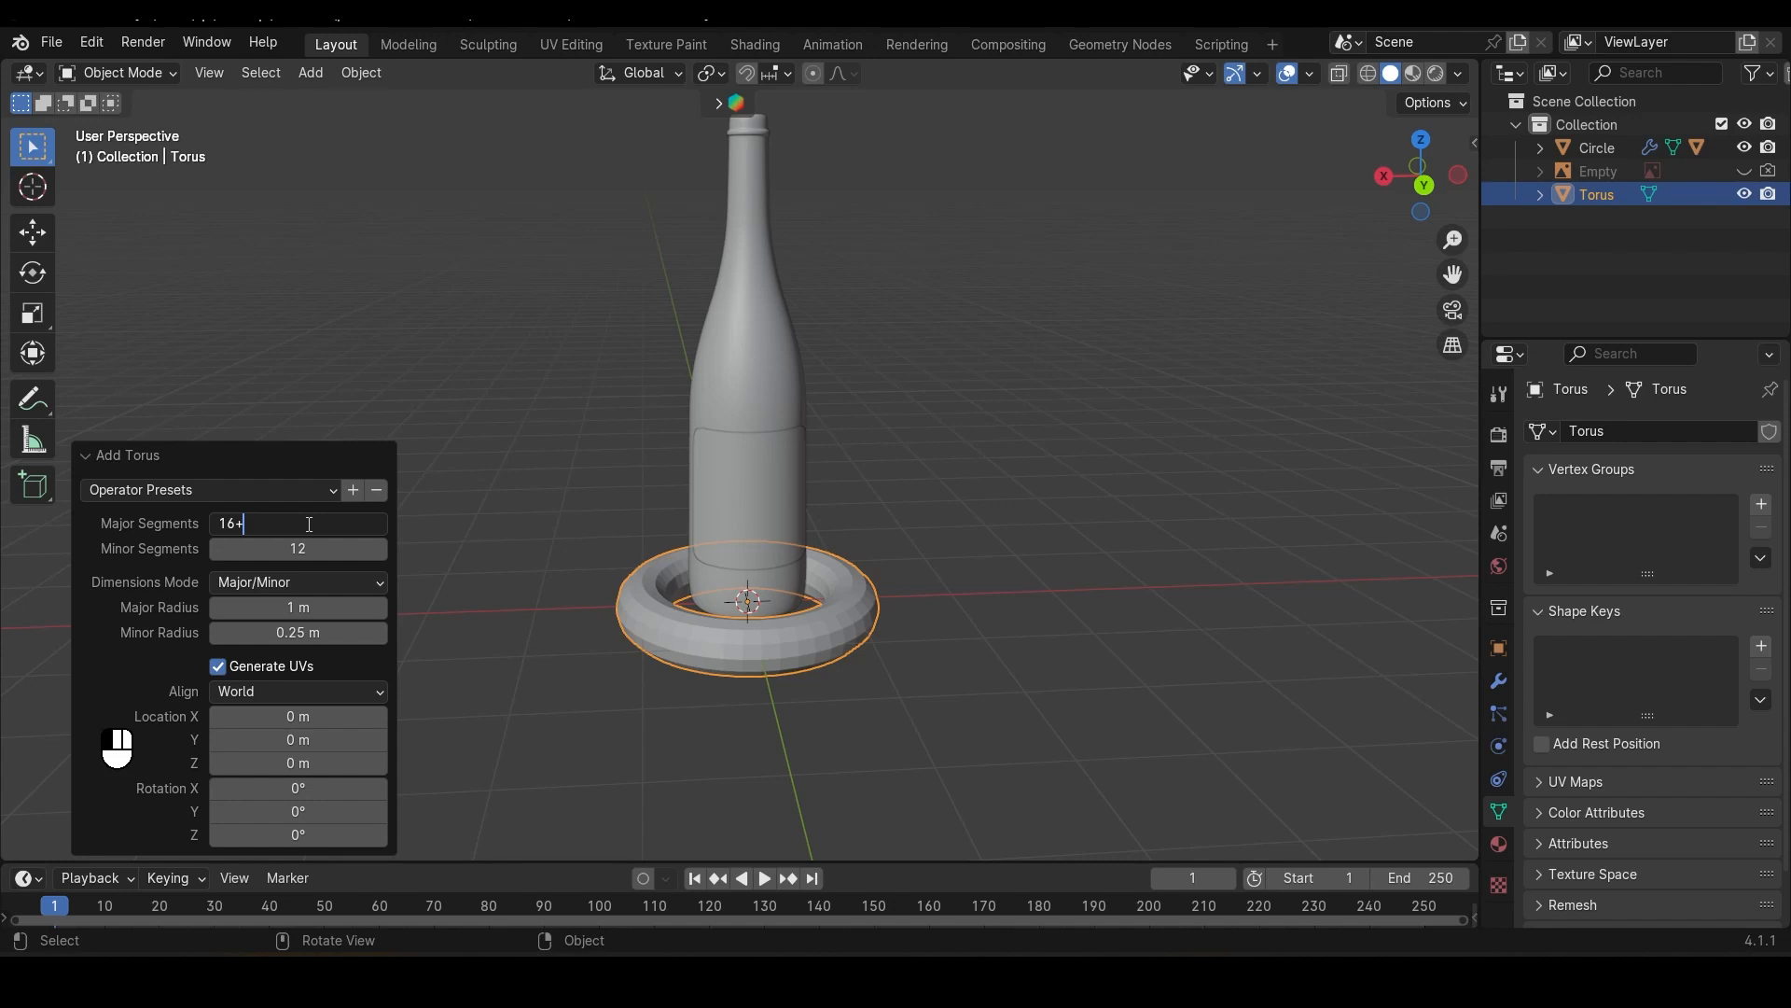
pyautogui.write('16')
pyautogui.press('Return')
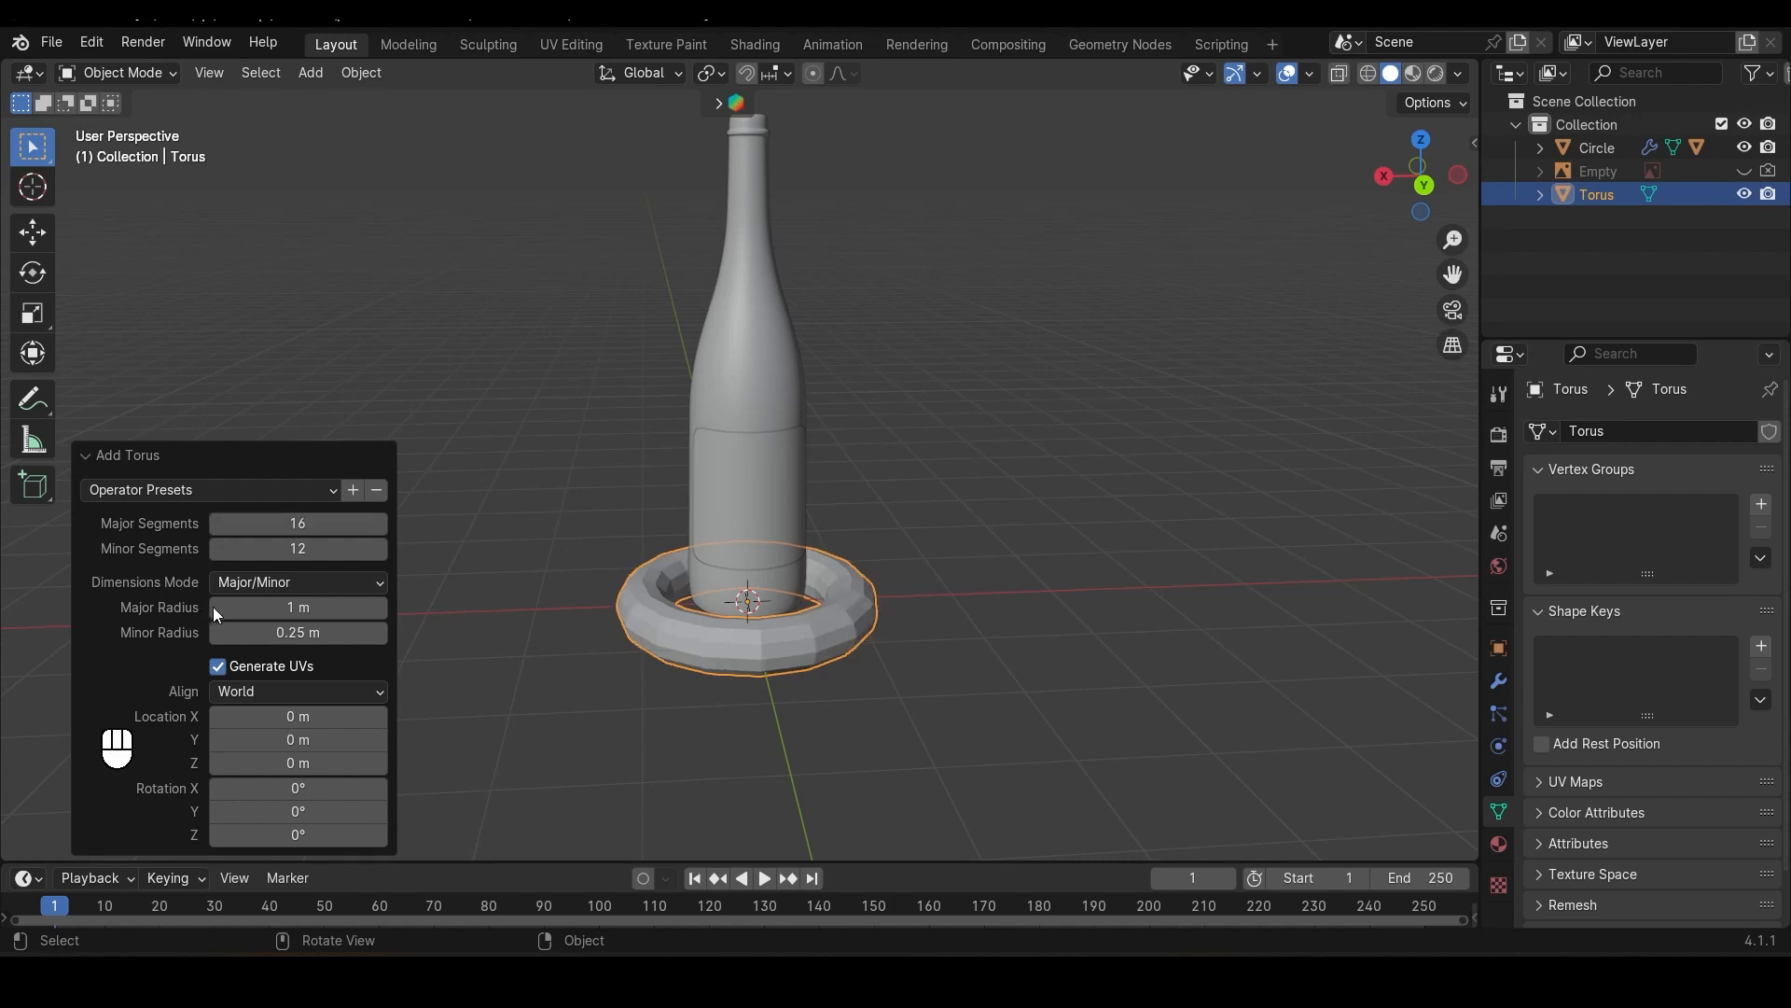
pyautogui.moveTo(251, 632); pyautogui.dragTo(313, 626)
pyautogui.click(313, 626)
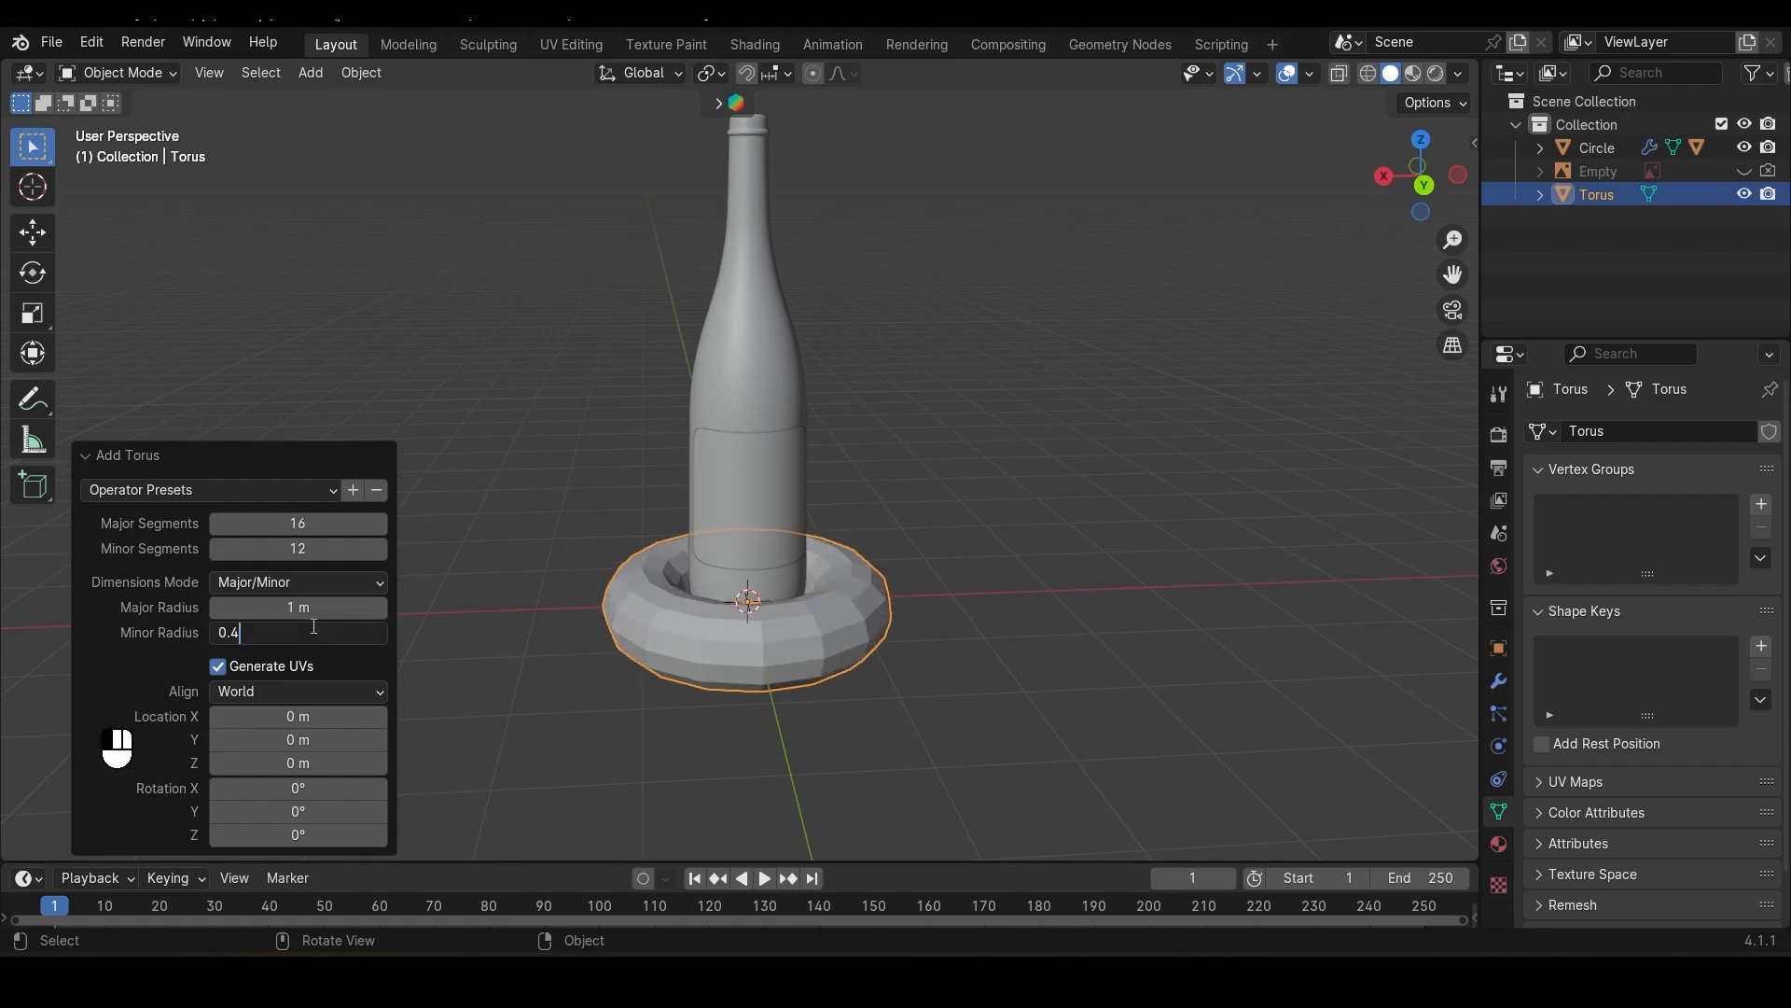
pyautogui.press('Return')
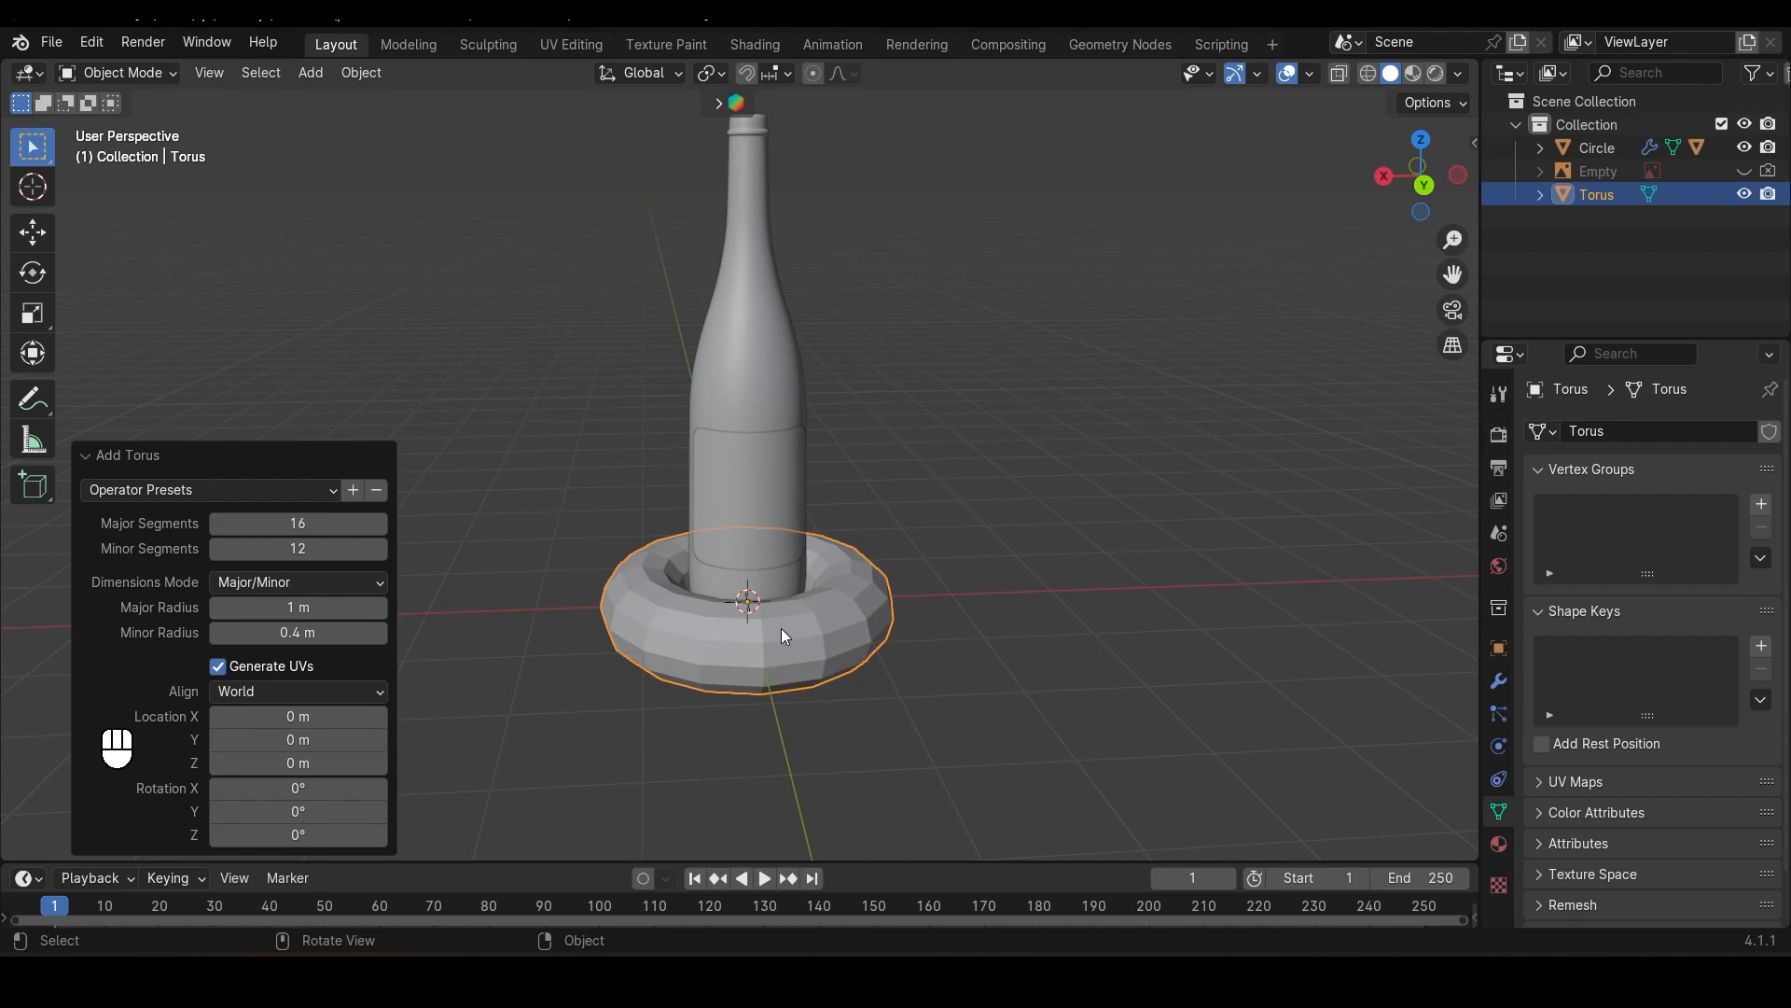
# Step: Isolate the torus in Edit Mode and, in top view with X-ray, extrude its positive-X half about 2.1 m along X into an elongated link
pyautogui.moveTo(784, 635)
pyautogui.mouseDown(button='middle')
pyautogui.moveTo(763, 686)
pyautogui.moveTo(799, 664)
pyautogui.mouseUp(button='middle')
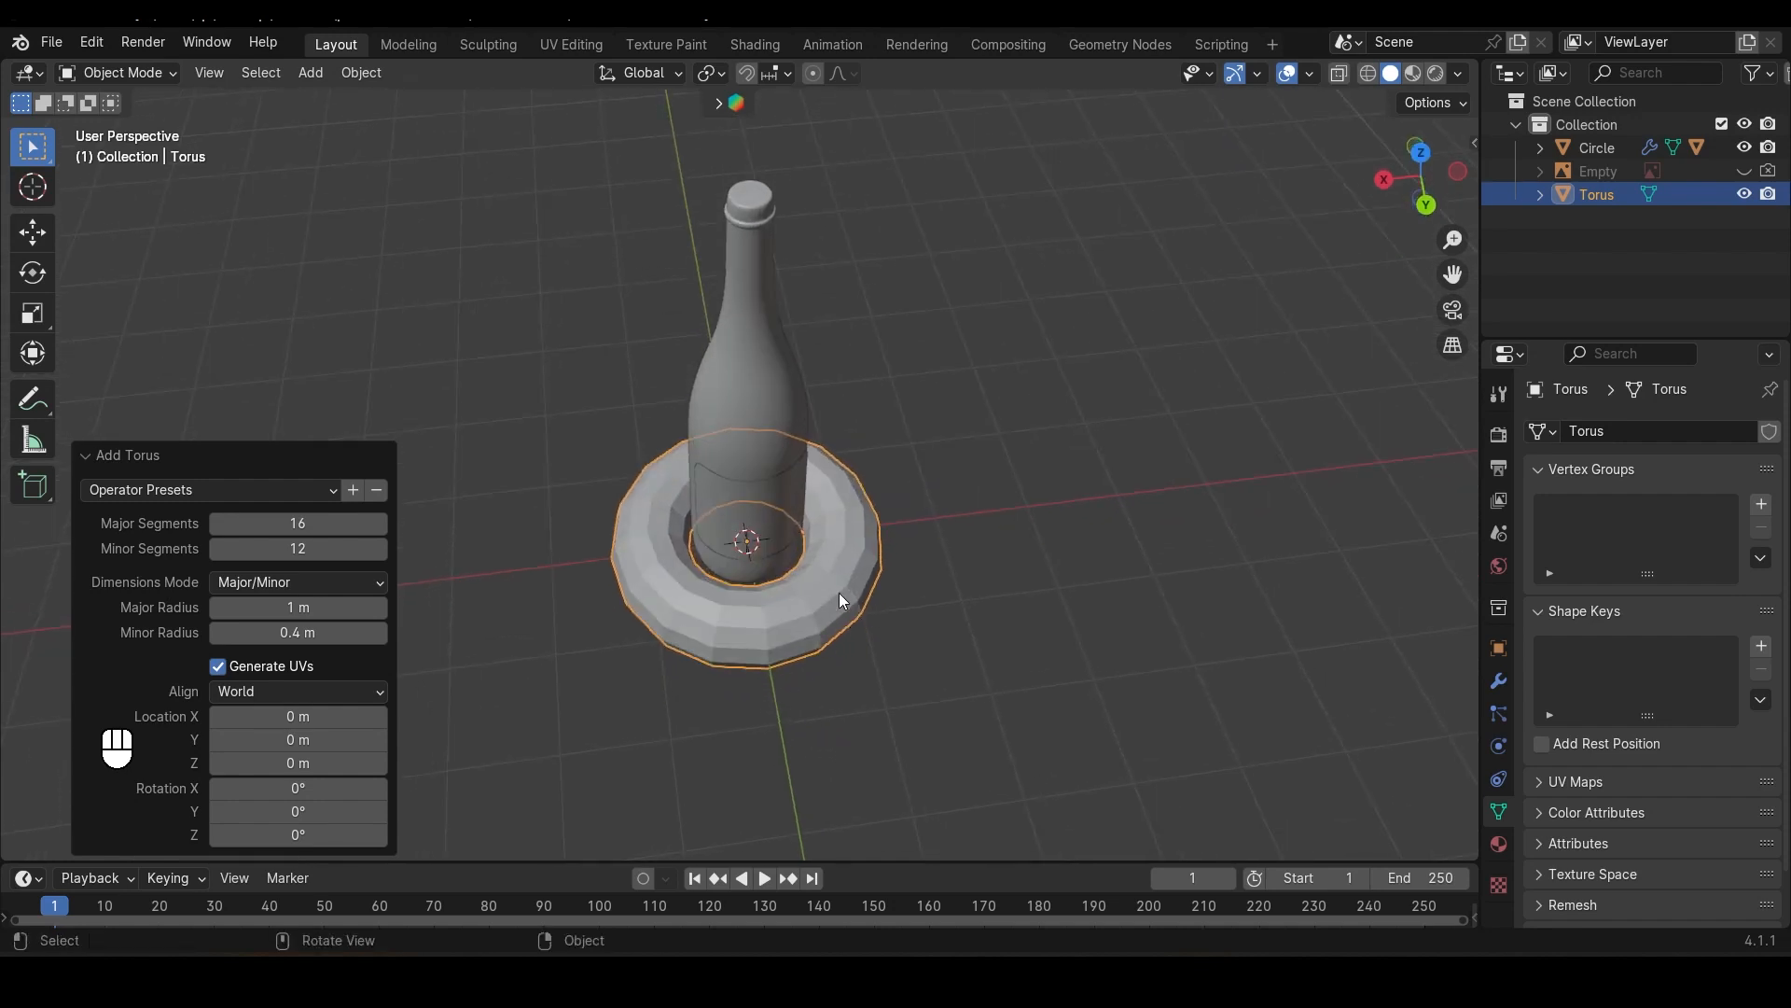
pyautogui.press('Tab')
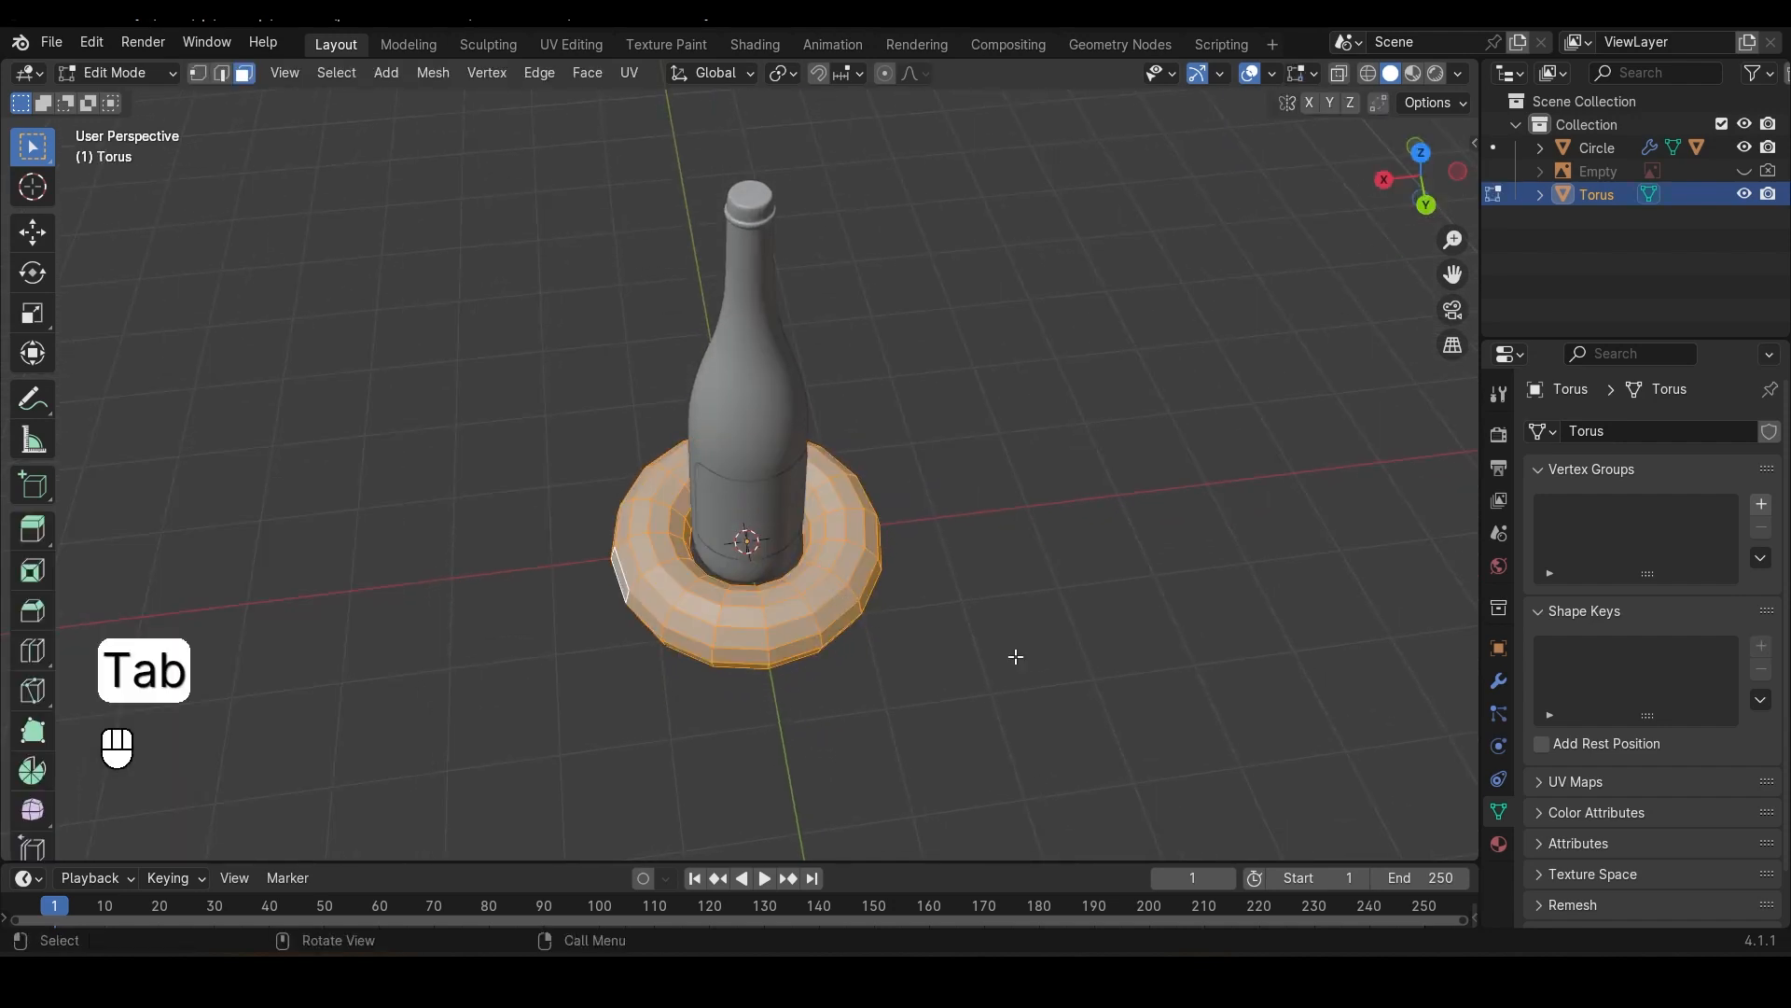
pyautogui.press('/')
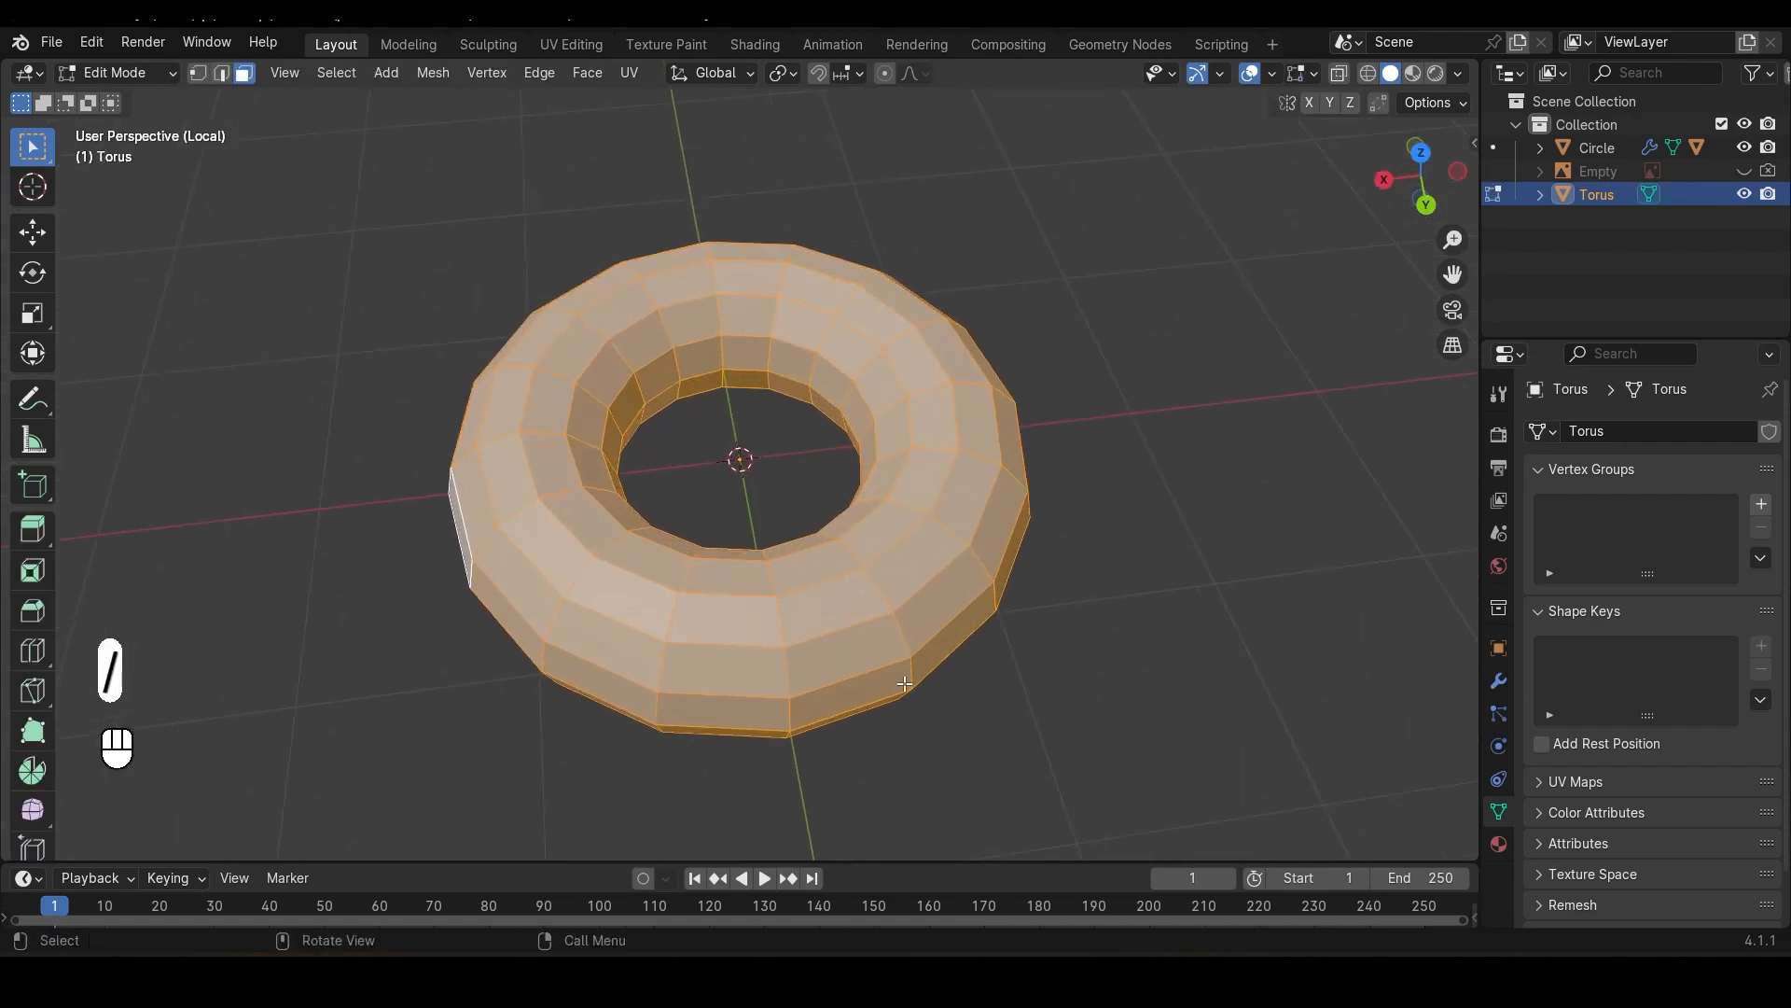
pyautogui.click(1419, 164)
pyautogui.scroll(-3, 660, 504)
pyautogui.hotkey('alt', 'z')
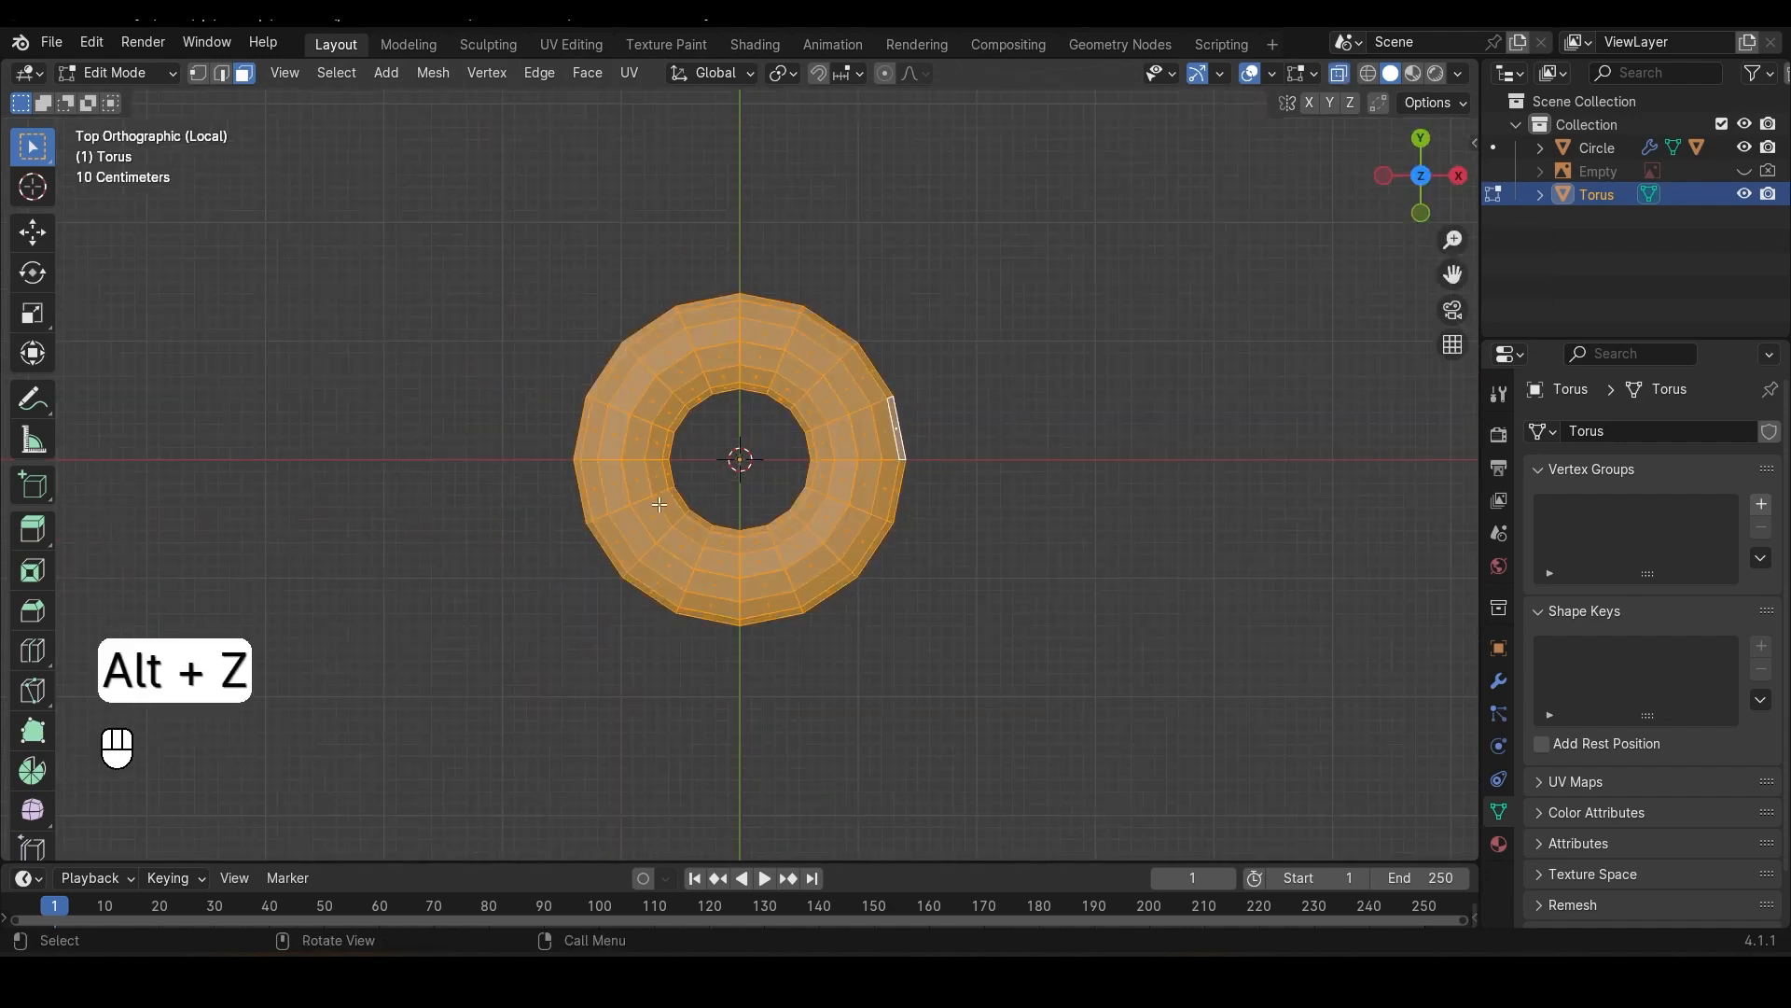
pyautogui.moveTo(737, 170); pyautogui.dragTo(913, 725)
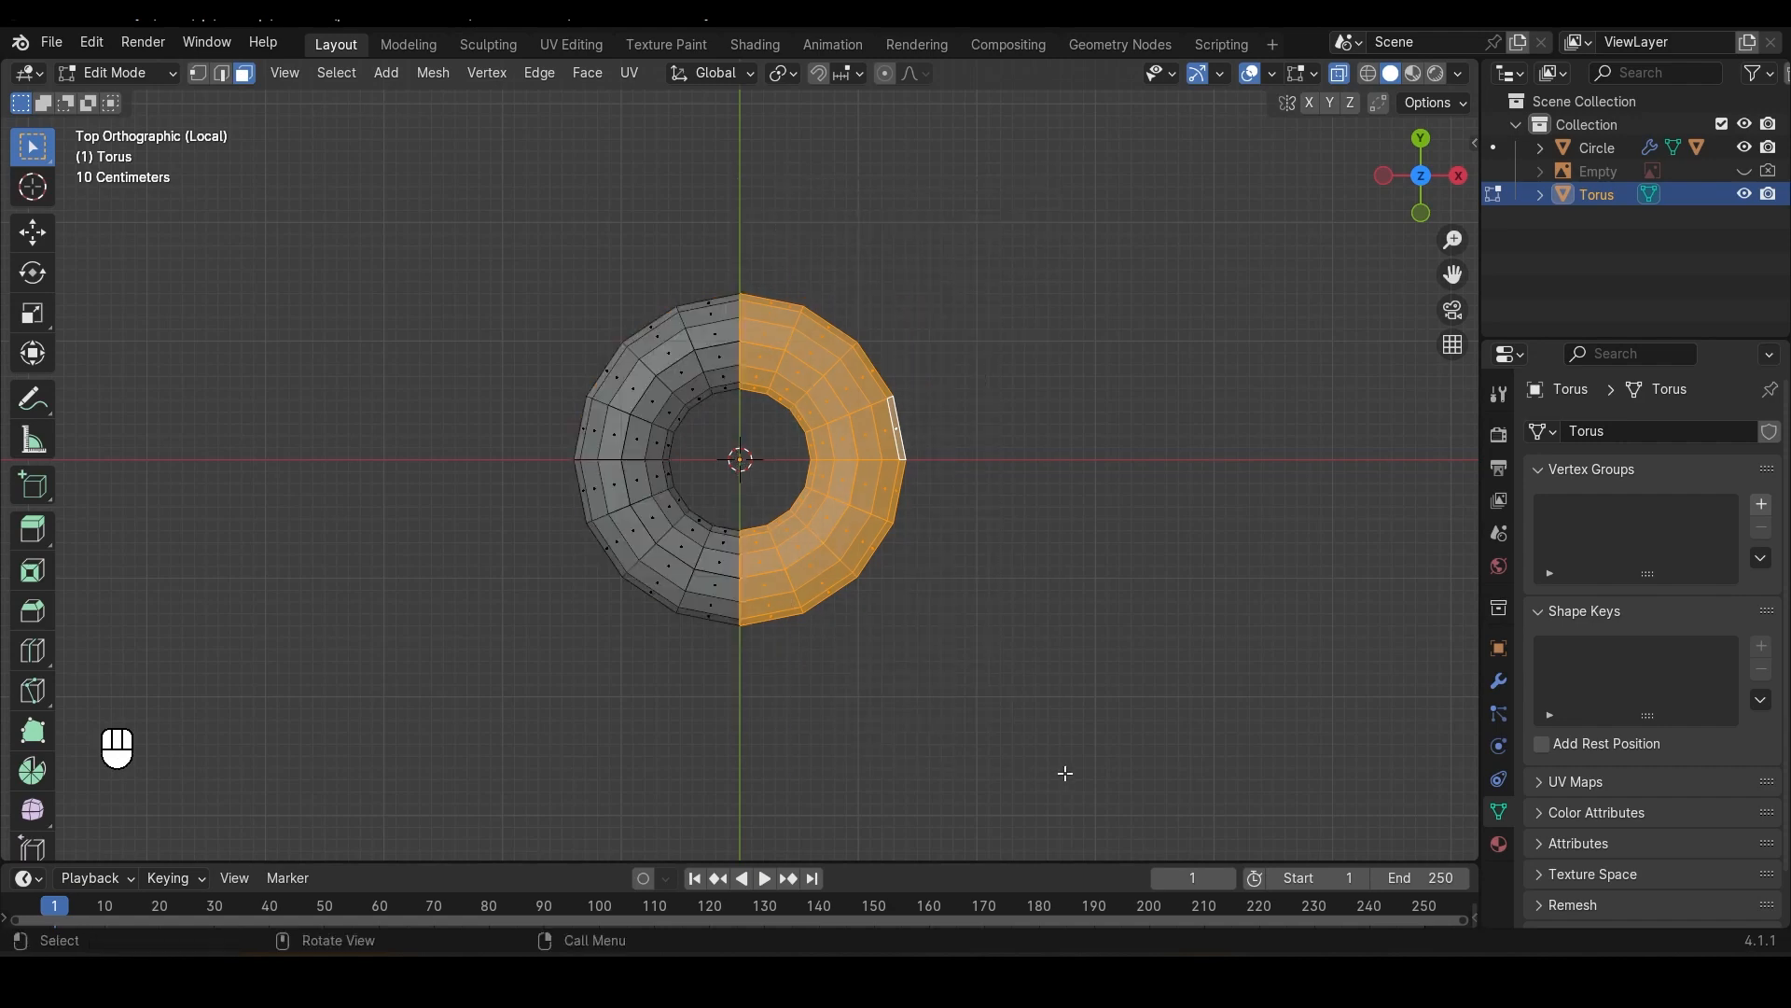
pyautogui.scroll(3, 829, 538)
pyautogui.press('e')
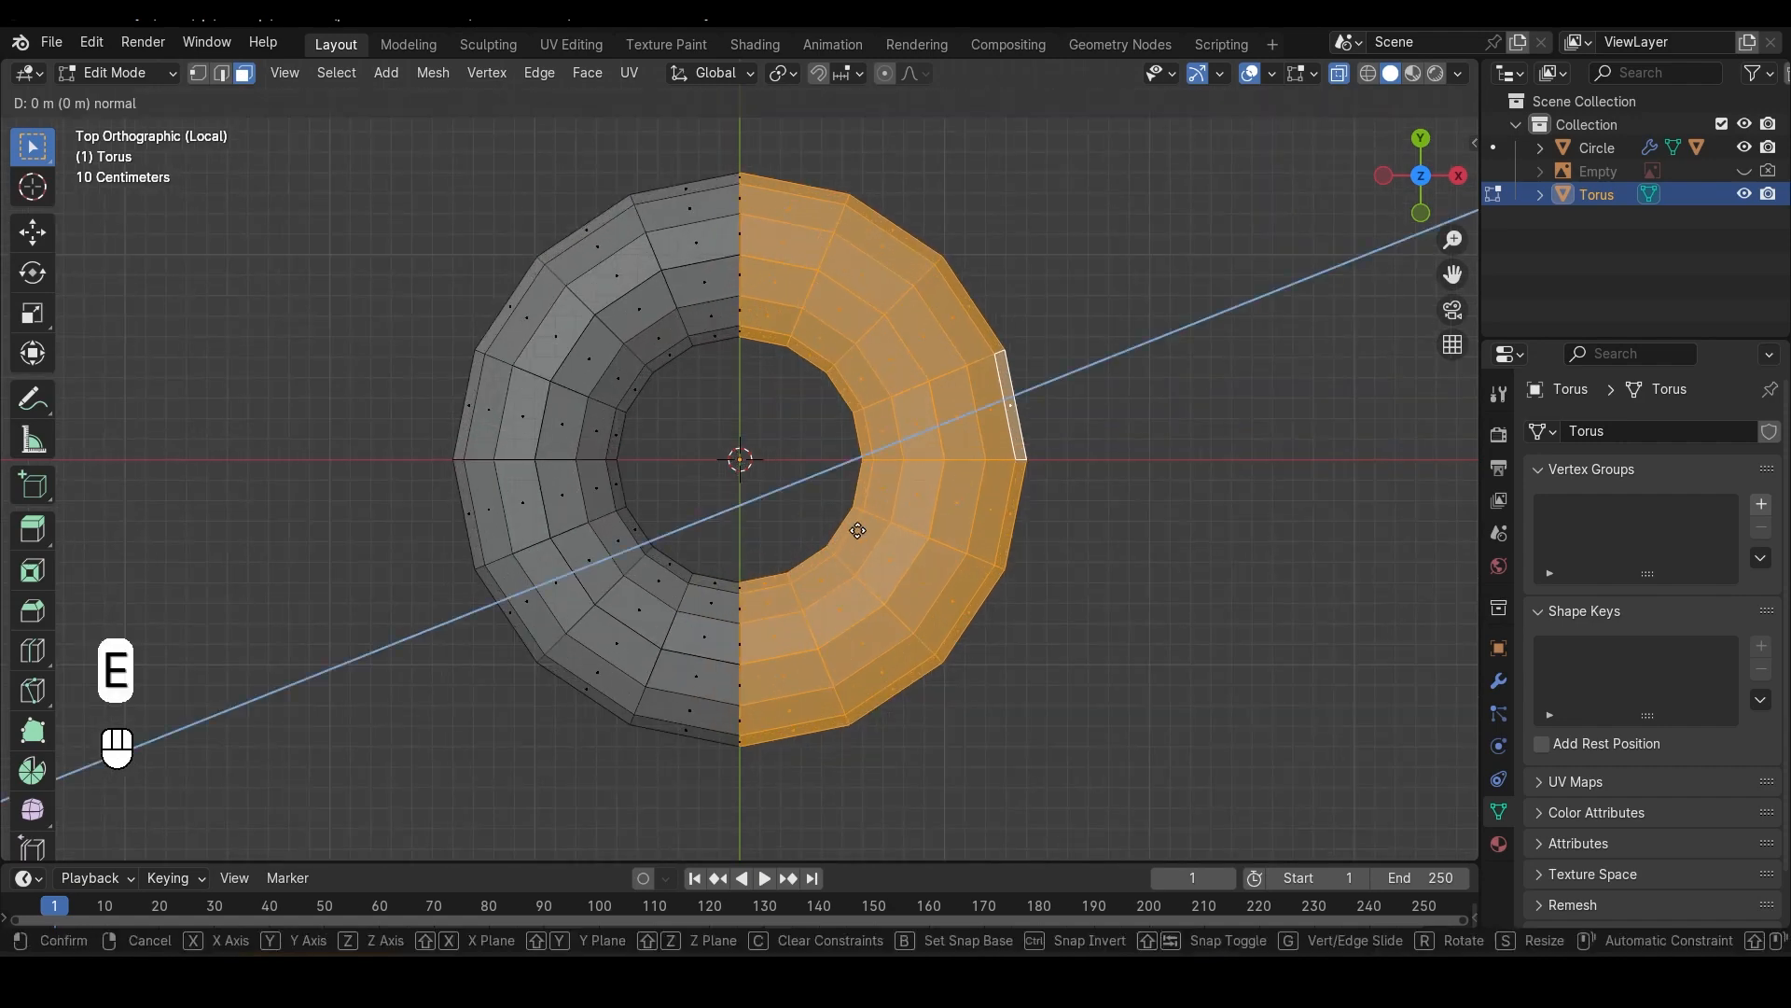
pyautogui.press('x')
pyautogui.click(1282, 568)
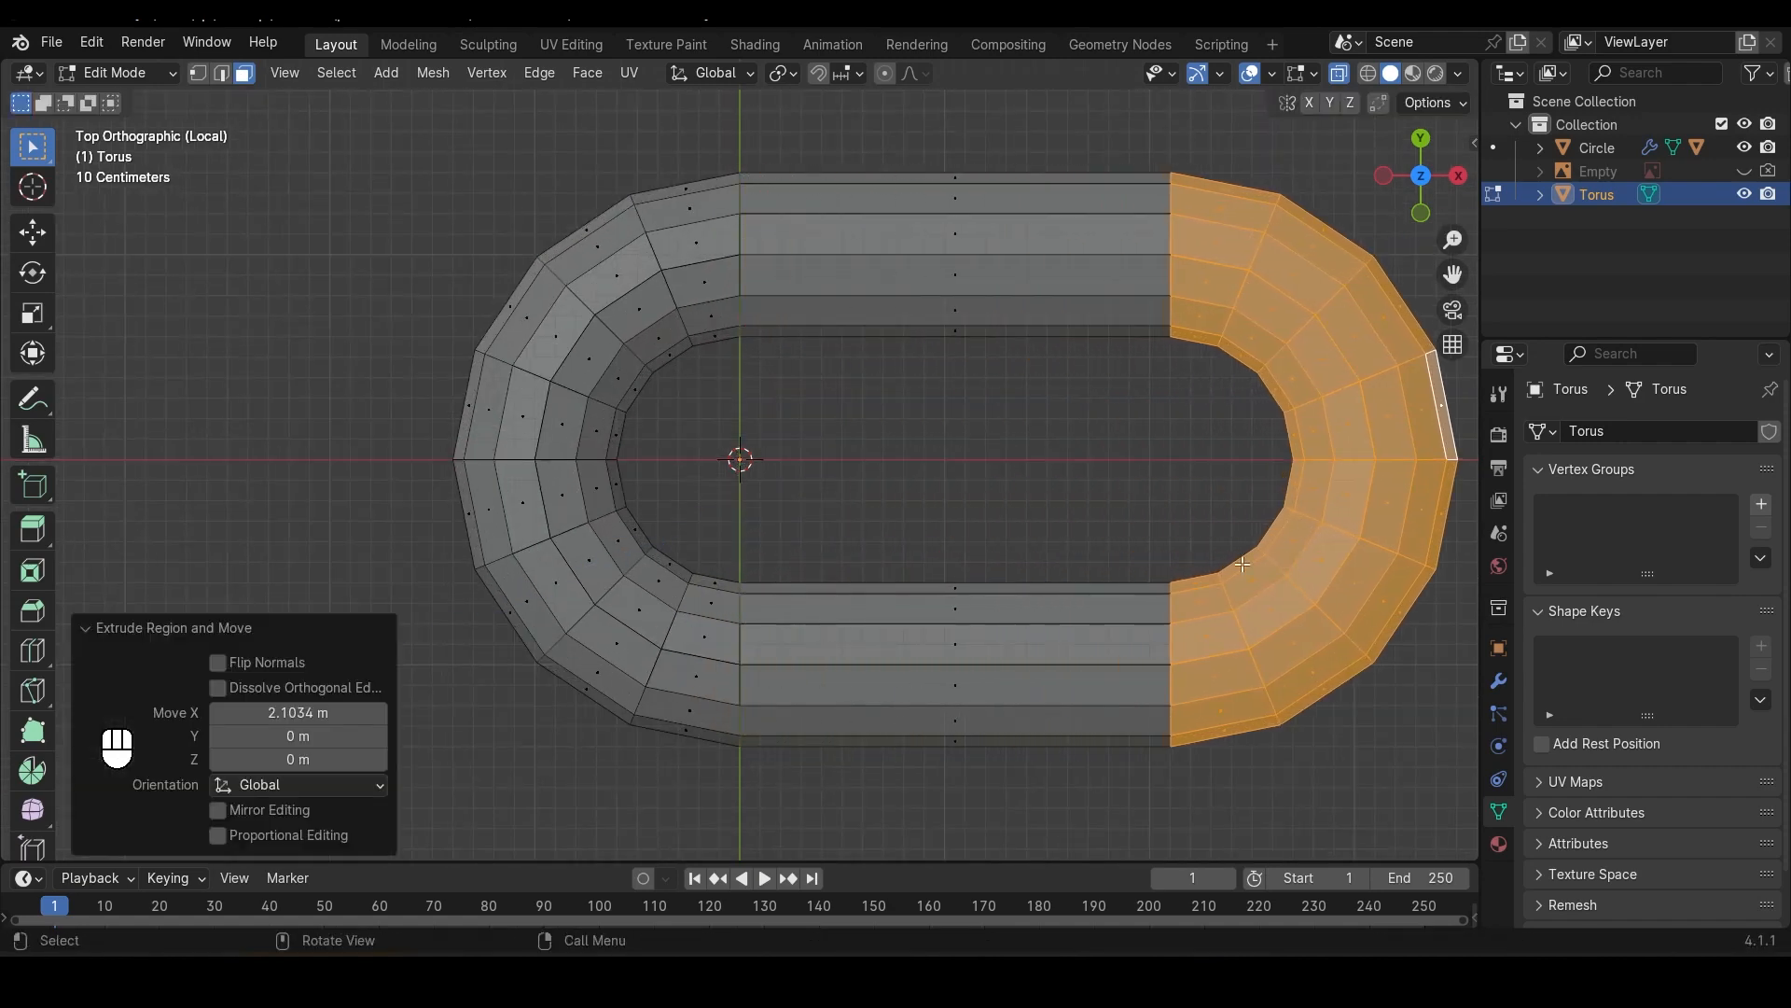
# Step: Duplicate the whole chain link in place and rotate the copy 90° around the X axis in front view
pyautogui.scroll(-2, 1058, 569)
pyautogui.moveTo(1058, 569); pyautogui.dragTo(912, 556, button='middle')
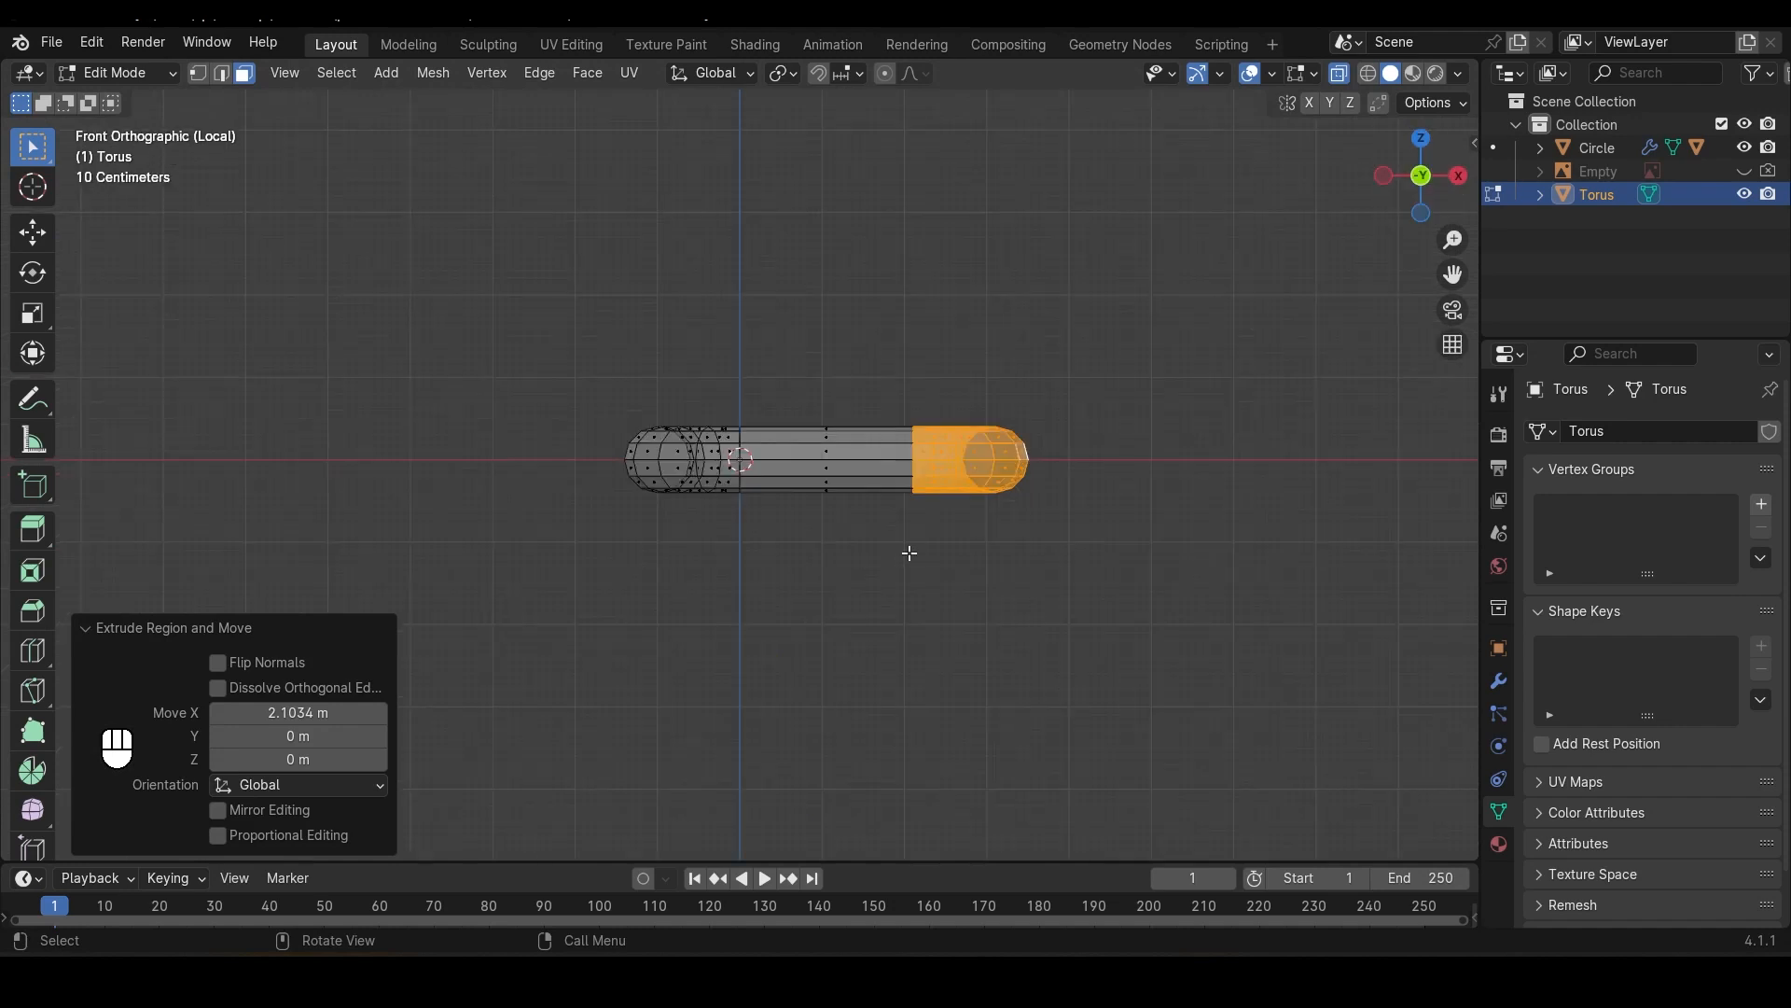
pyautogui.press('a')
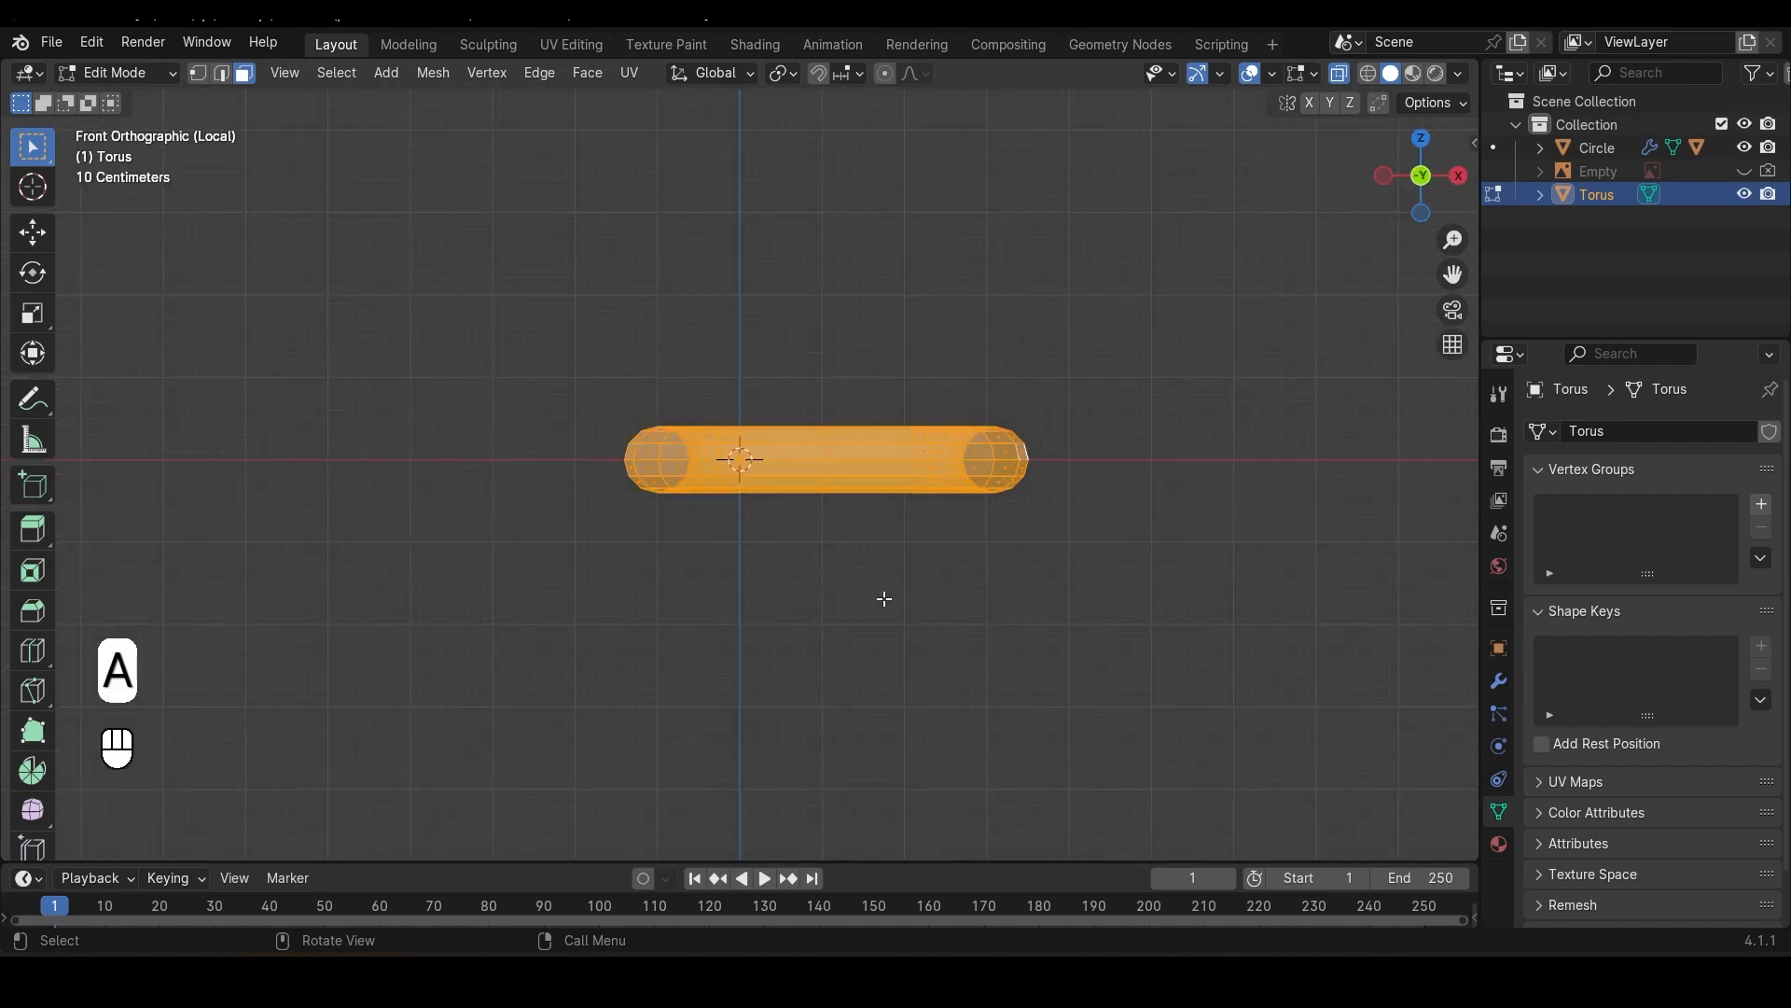
pyautogui.hotkey('shift', 'd')
pyautogui.rightClick(1083, 461)
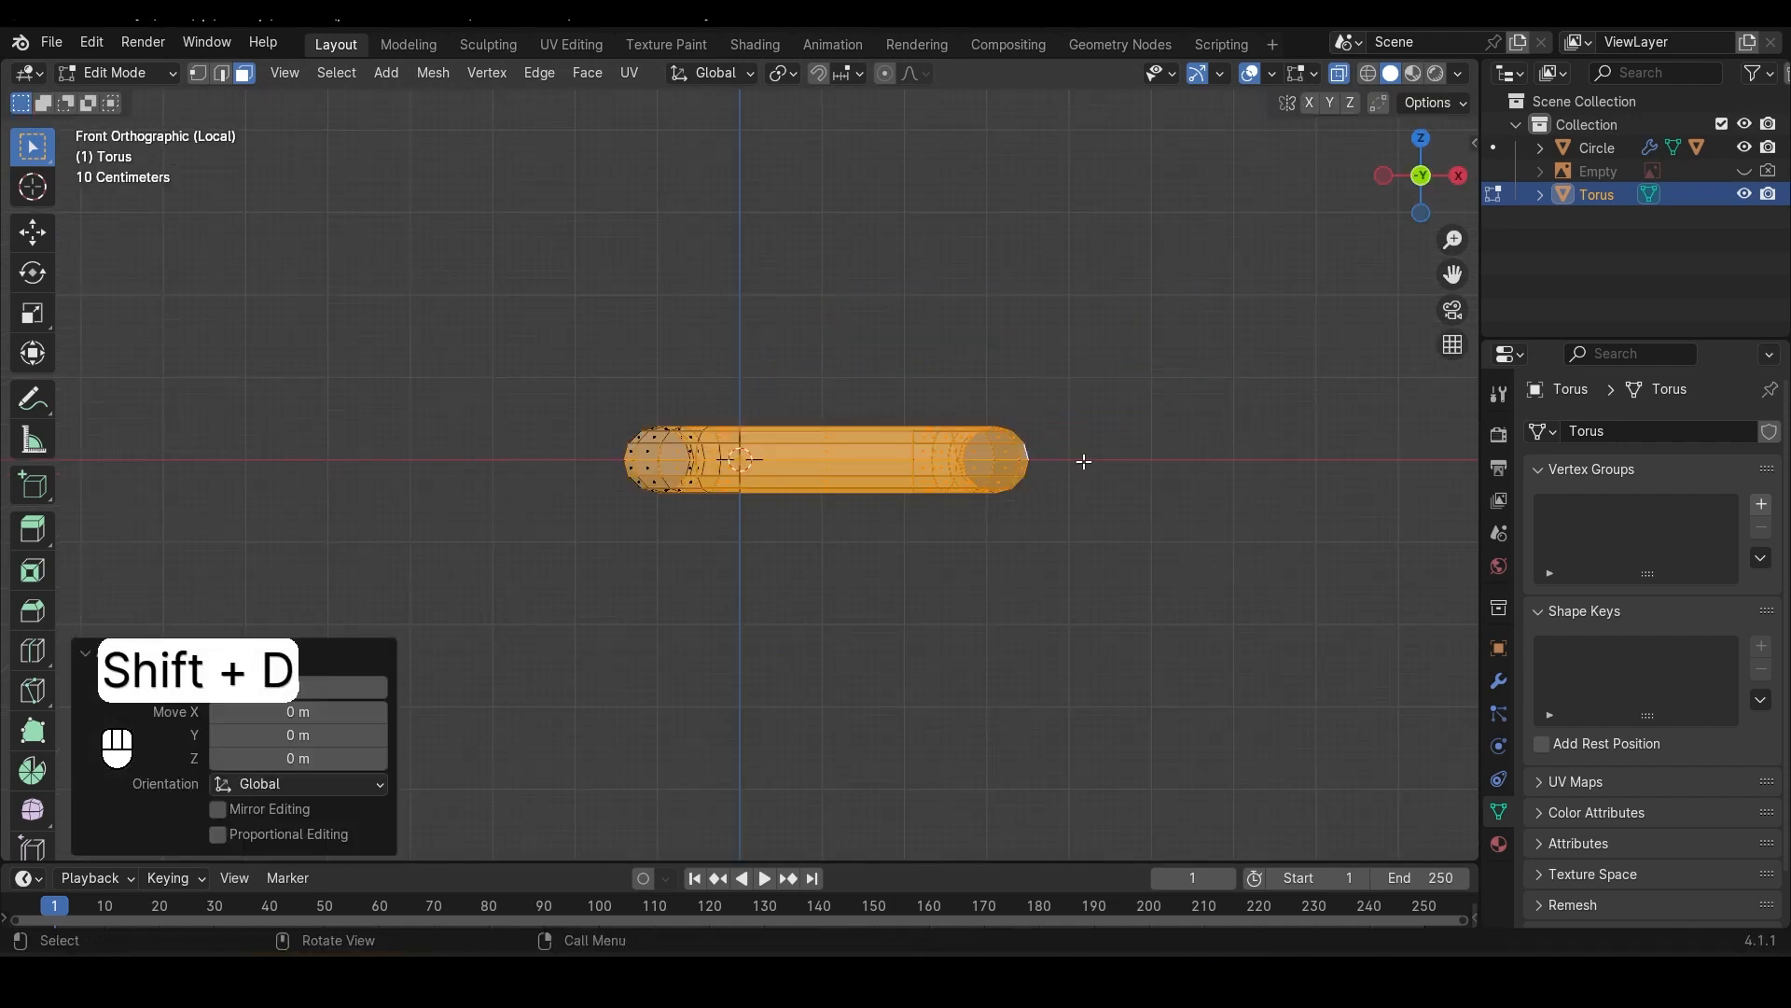
pyautogui.write('r90')
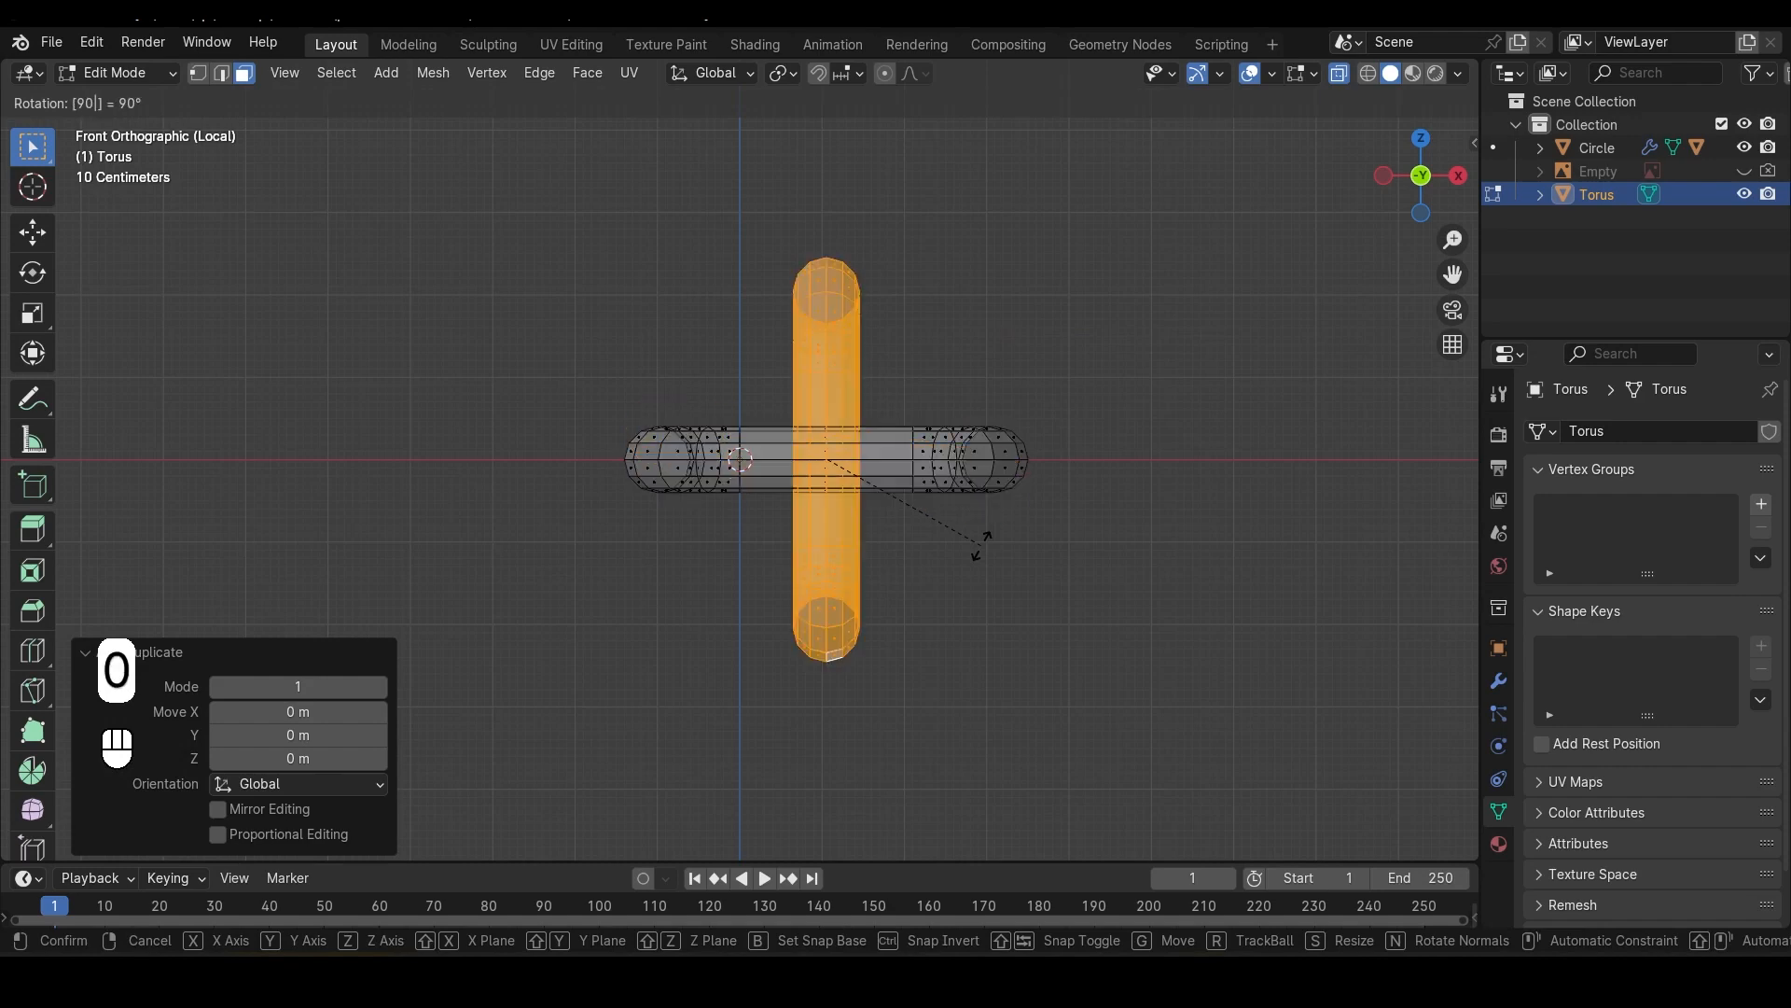
pyautogui.press('BackSpace')
pyautogui.press('BackSpace')
pyautogui.write('x')
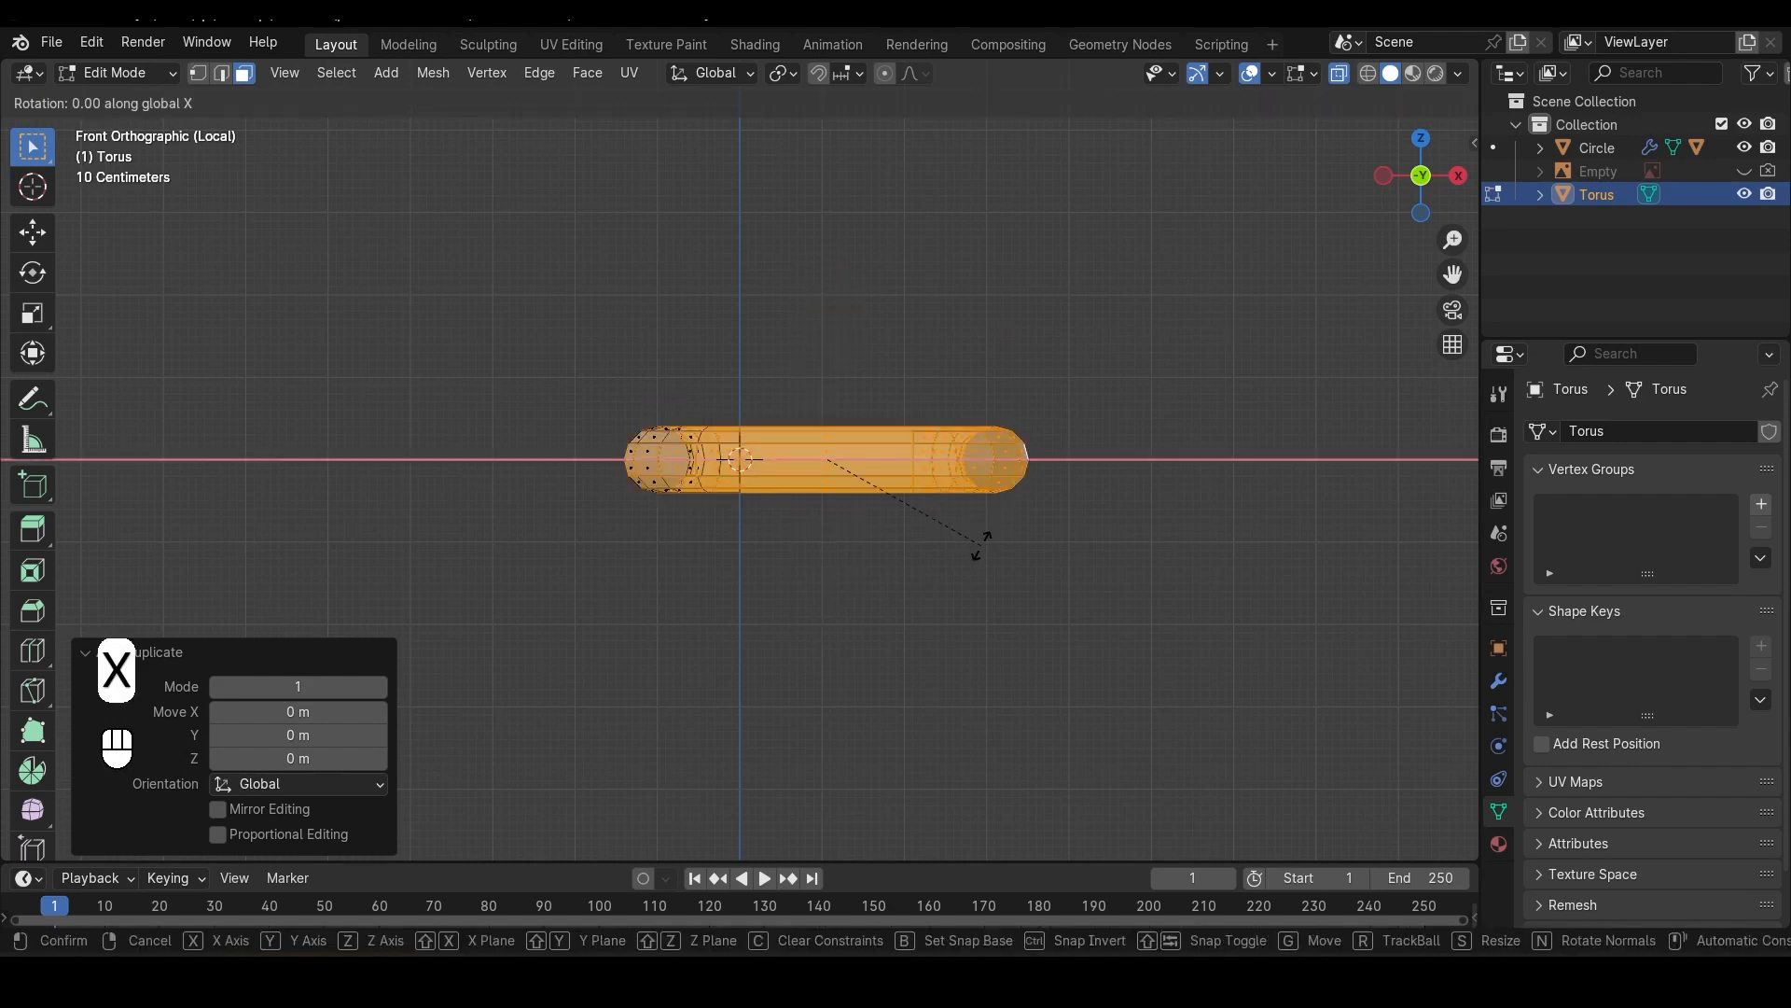
pyautogui.write('90')
pyautogui.press('Return')
# Step: Move the rotated link about 2.4 m in the negative X direction so its end interlocks with the first link
pyautogui.scroll(4, 1064, 558)
pyautogui.press('g')
pyautogui.press('z')
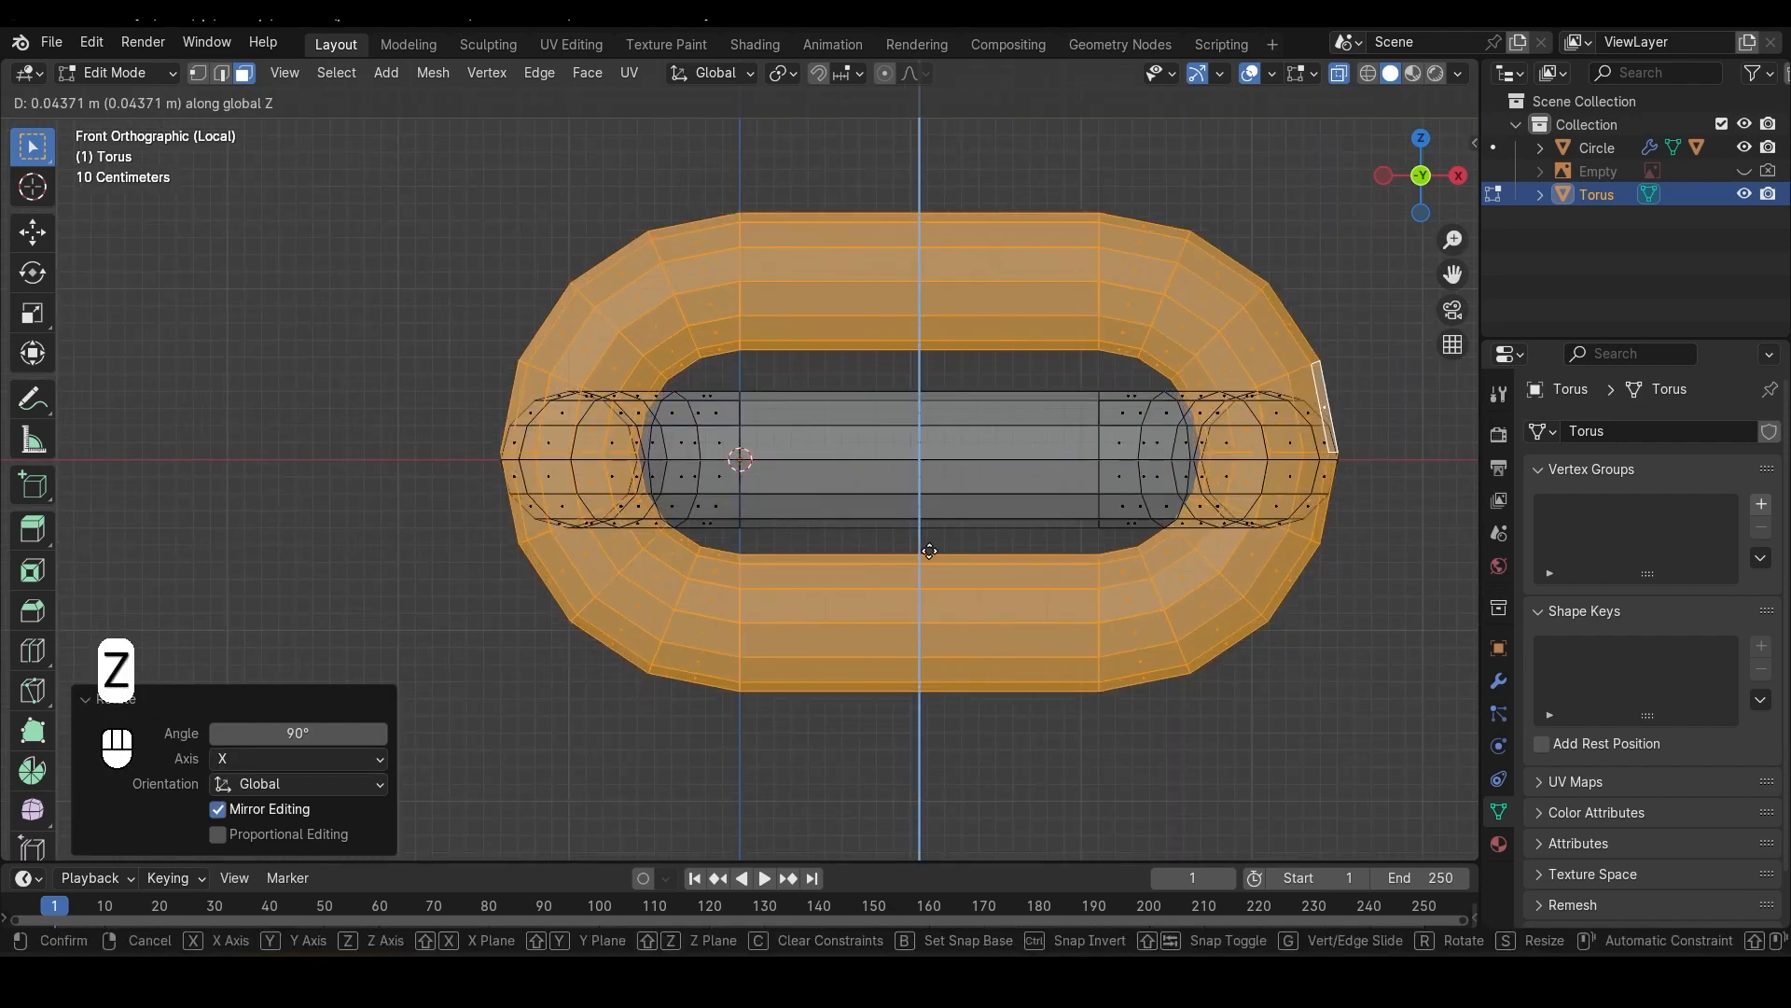
pyautogui.press('x')
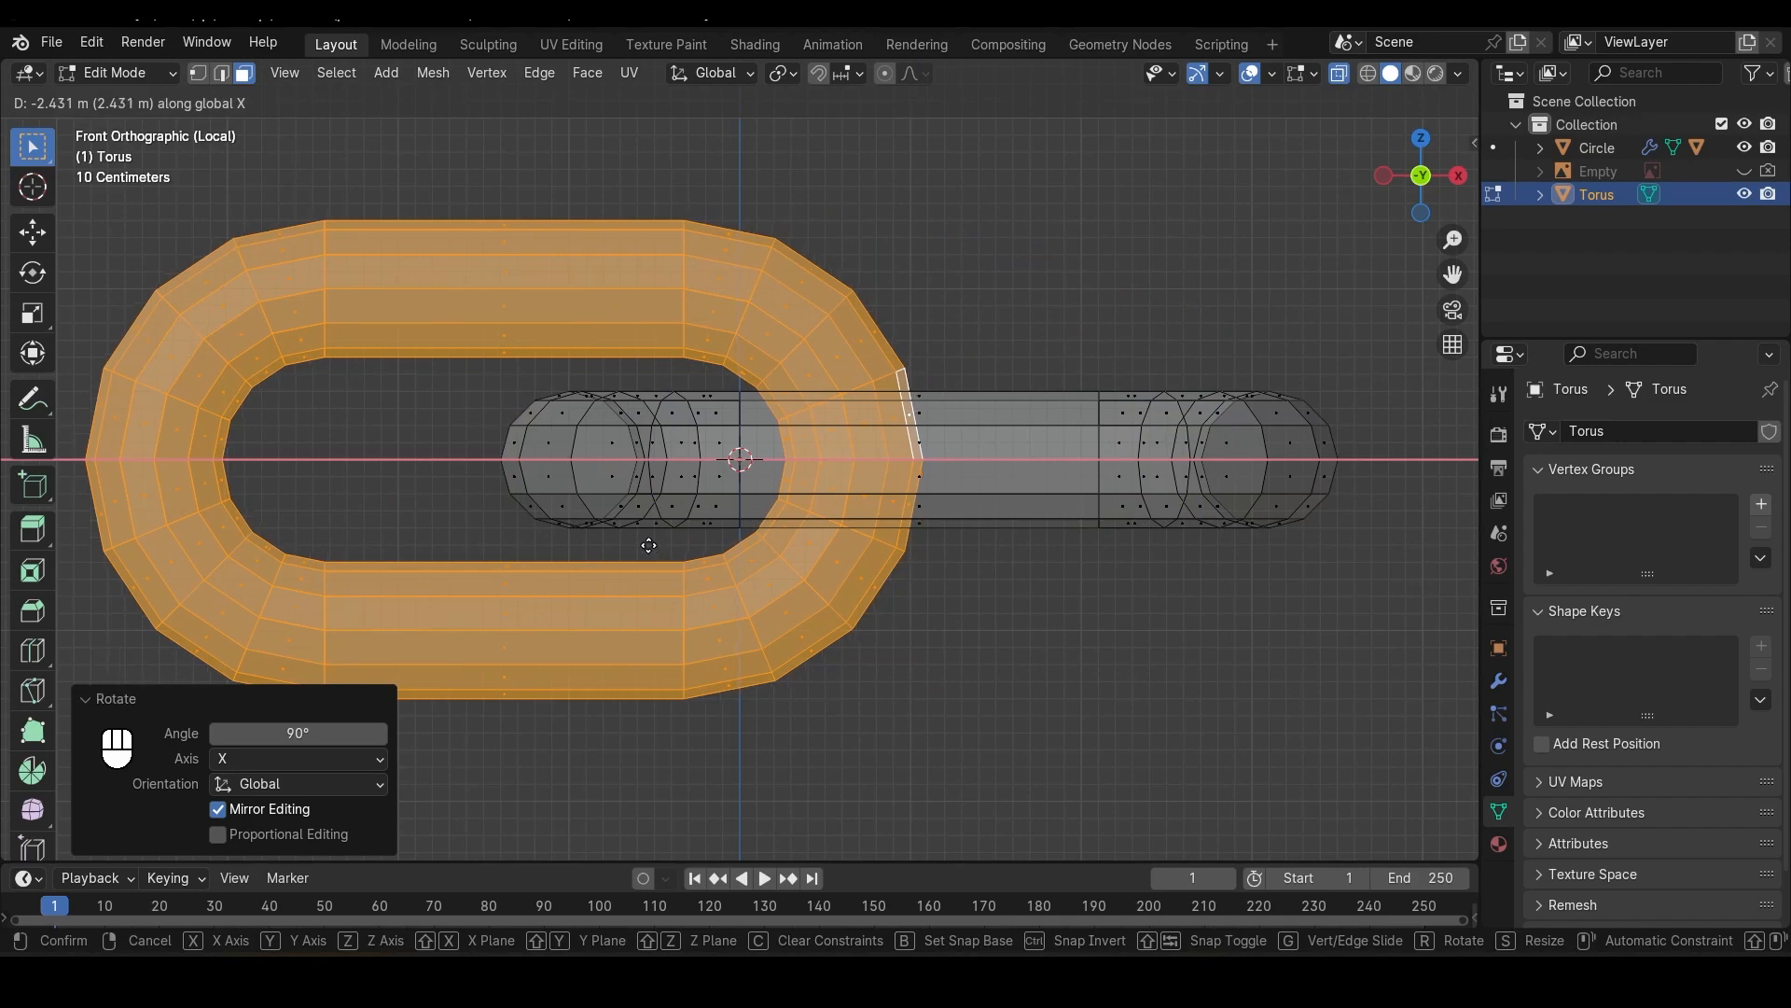
pyautogui.click(652, 550)
# Step: Turn off X-ray, return to Object Mode and apply Shade Smooth to the two chain links
pyautogui.moveTo(651, 551); pyautogui.dragTo(817, 500, button='middle')
pyautogui.hotkey('alt', 'z')
pyautogui.press('Tab')
pyautogui.rightClick(823, 478)
pyautogui.click(823, 477)
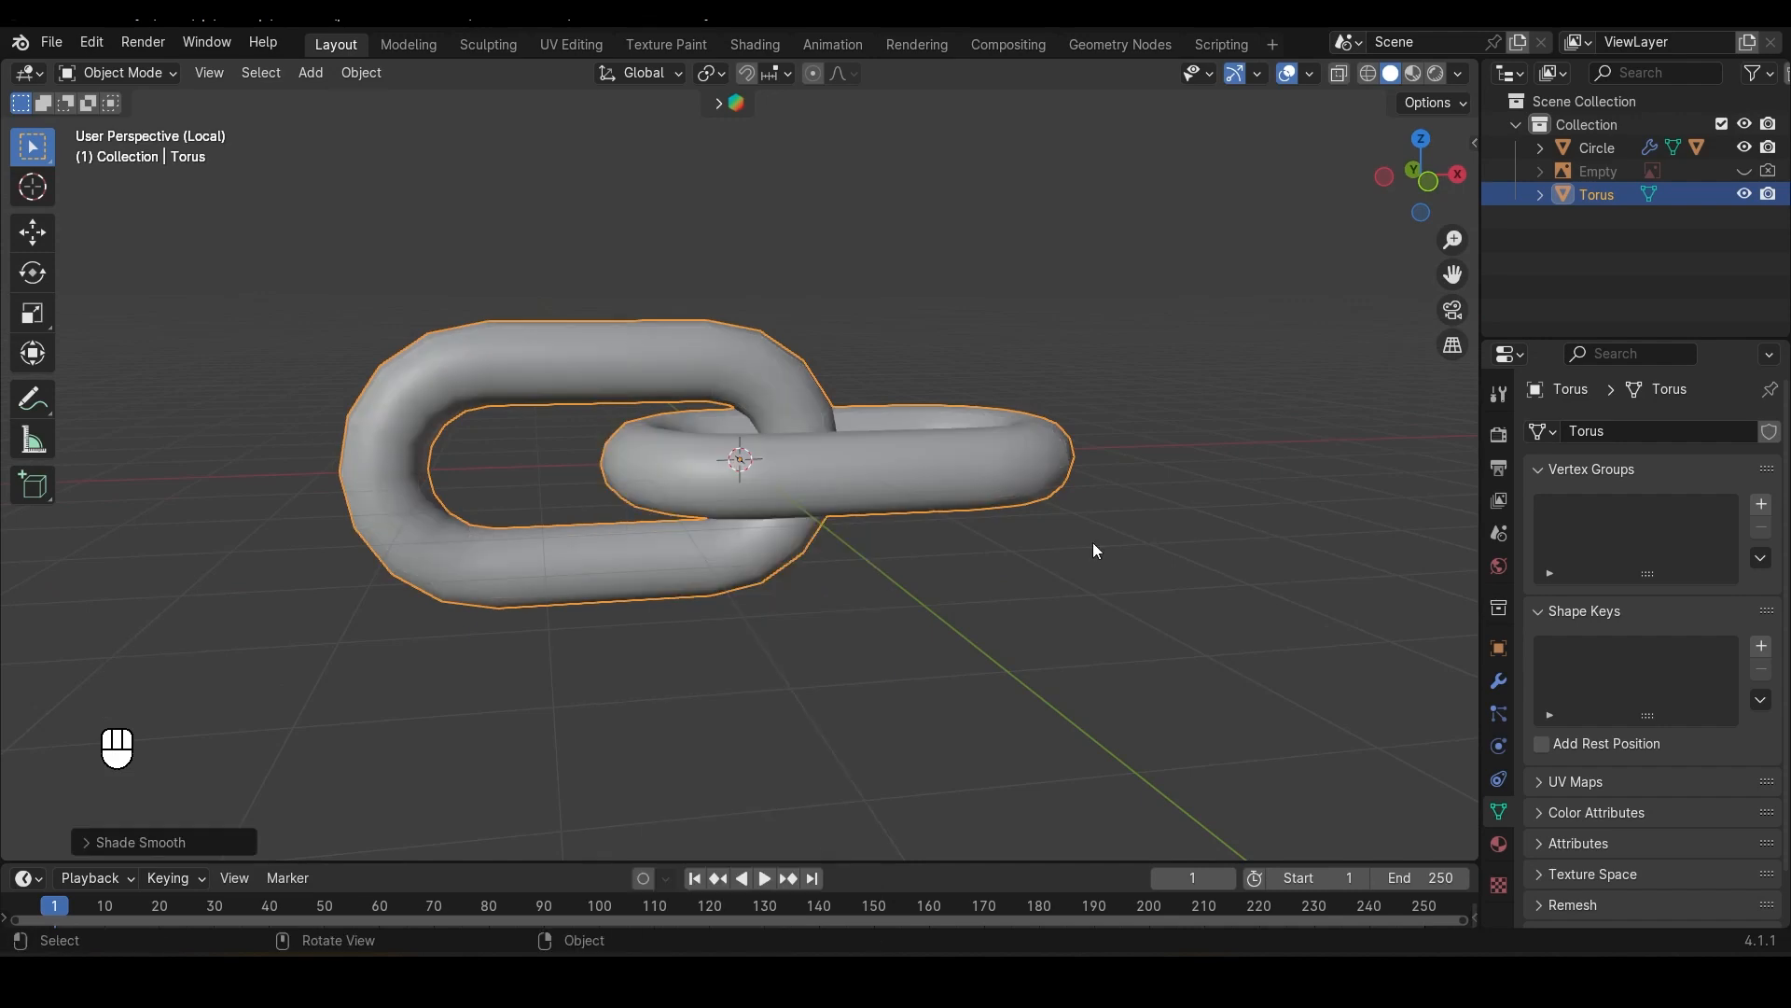
# Step: Leave local view and scale all of the link geometry down in Edit Mode until the pair is roughly as wide as the bottle's base
pyautogui.scroll(-2, 1092, 544)
pyautogui.moveTo(847, 591); pyautogui.dragTo(1004, 445, button='middle')
pyautogui.scroll(-6, 1005, 446)
pyautogui.press('/')
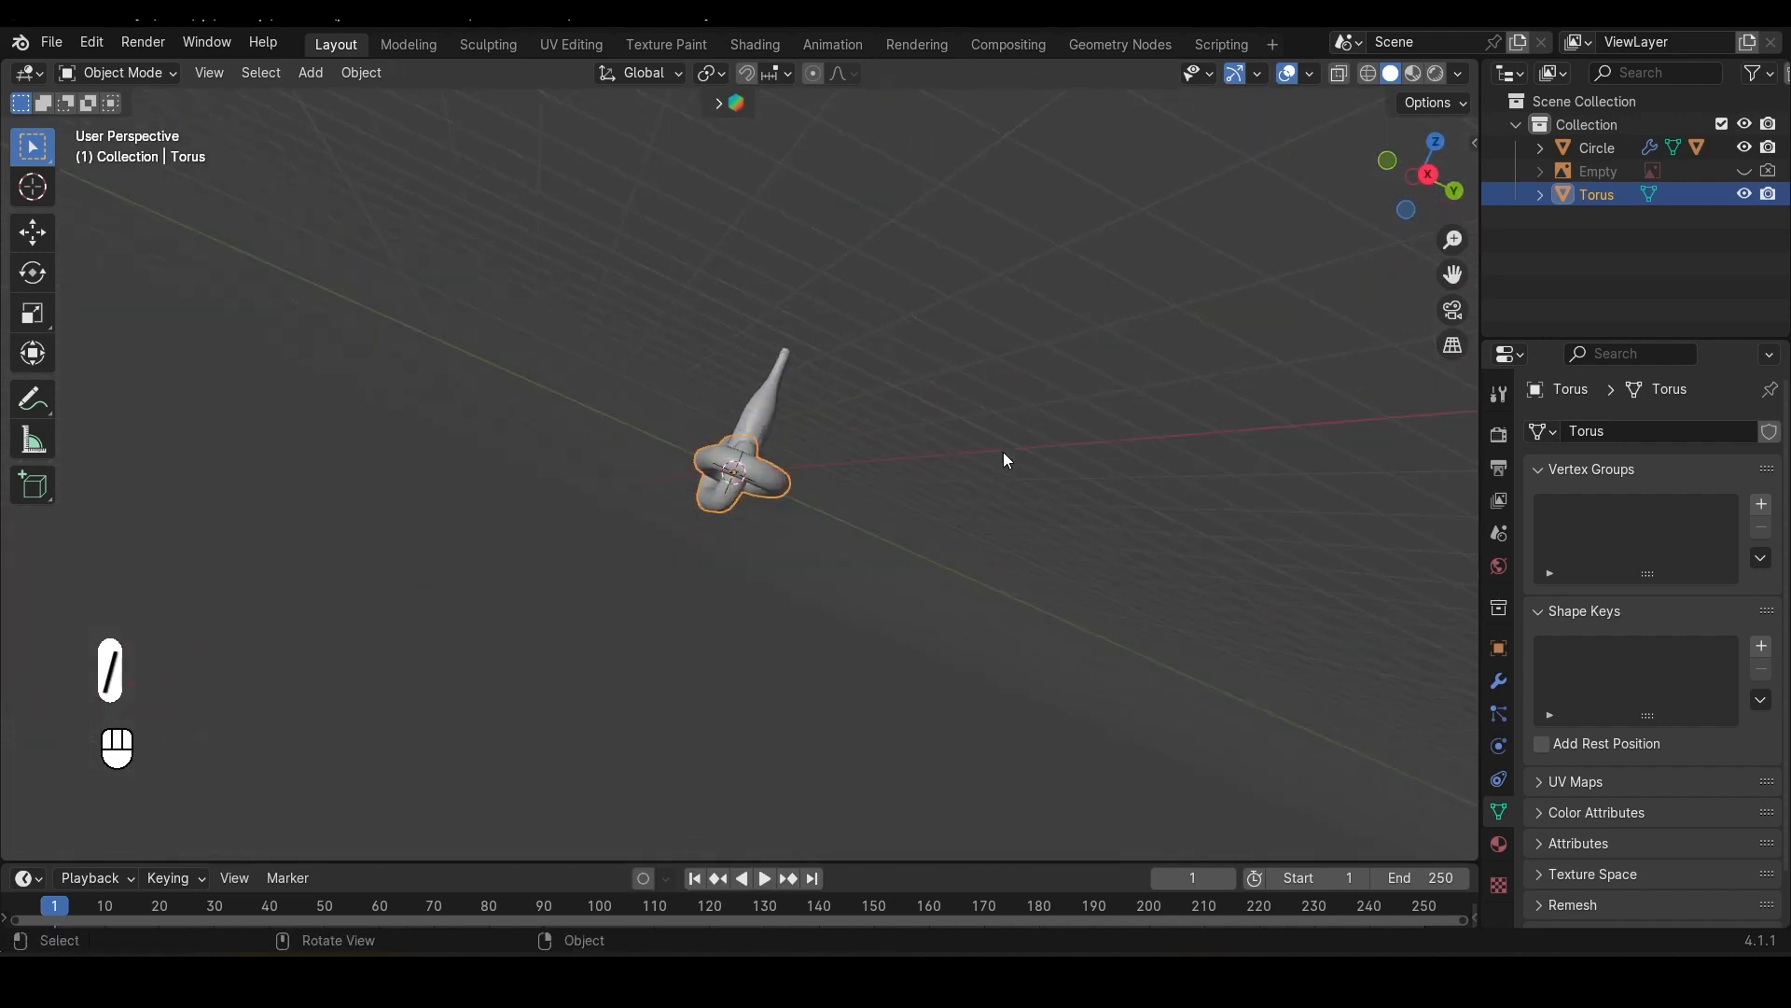
pyautogui.scroll(-3, 715, 602)
pyautogui.press('Tab')
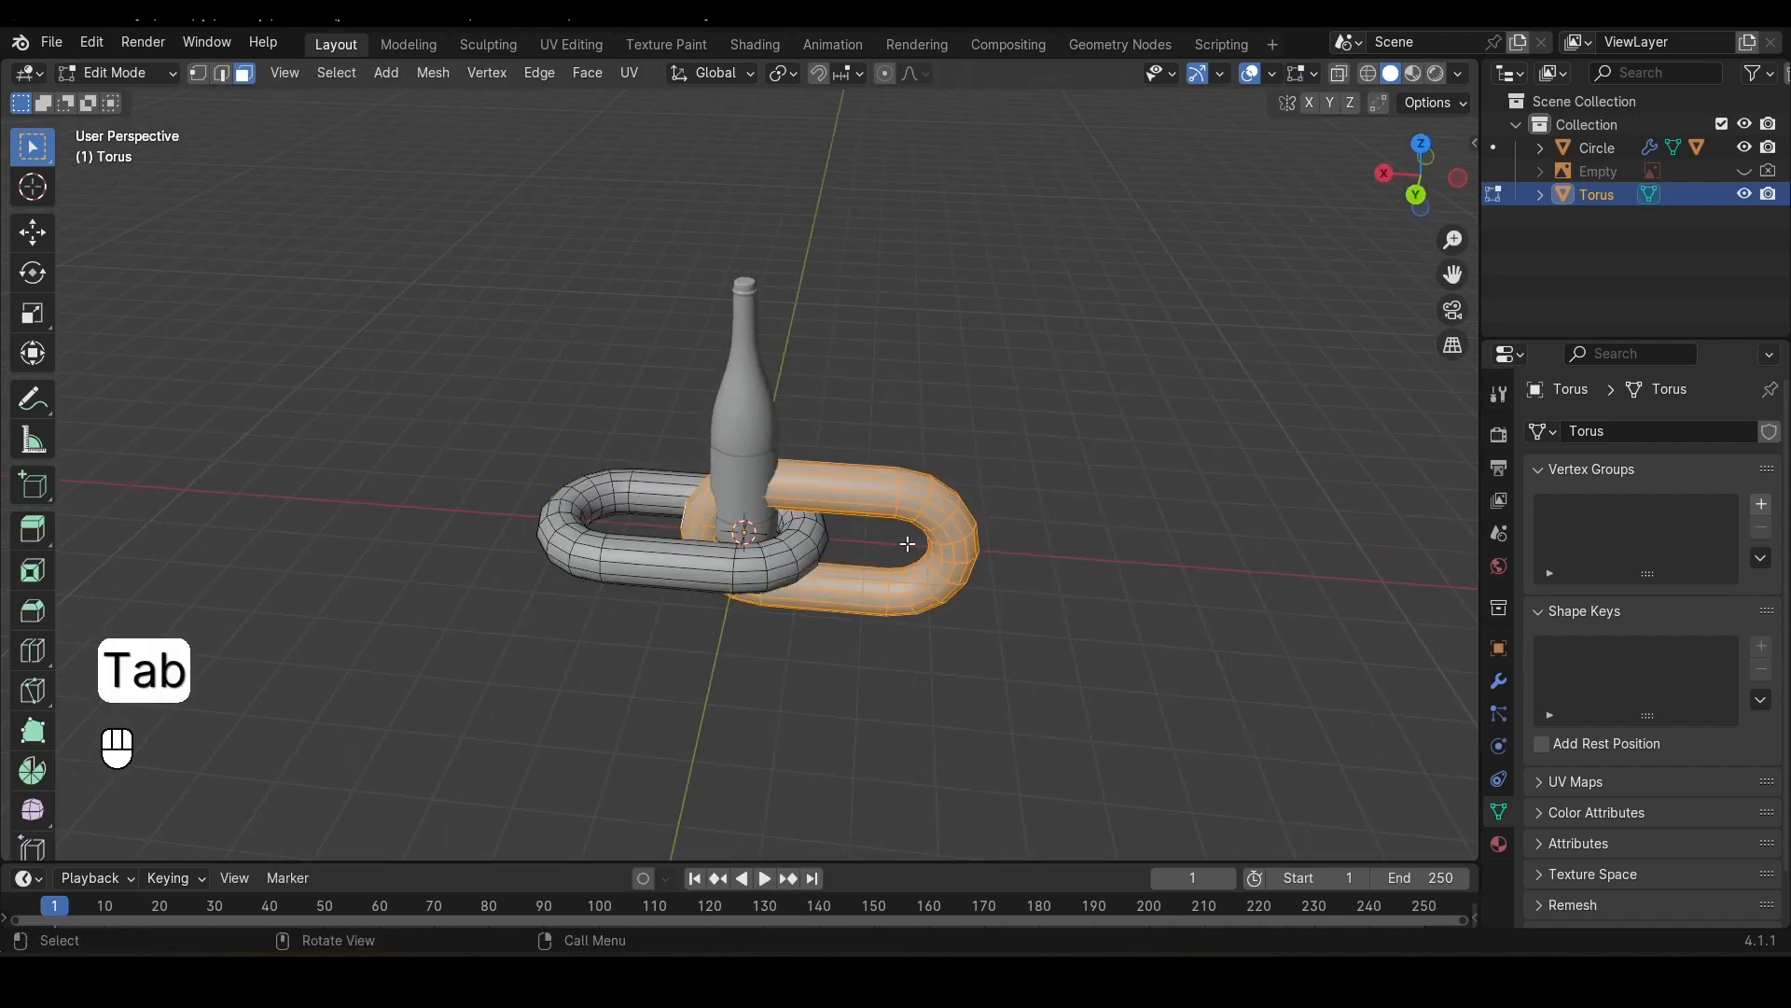
pyautogui.moveTo(832, 564); pyautogui.dragTo(1111, 503, button='middle')
pyautogui.press('a')
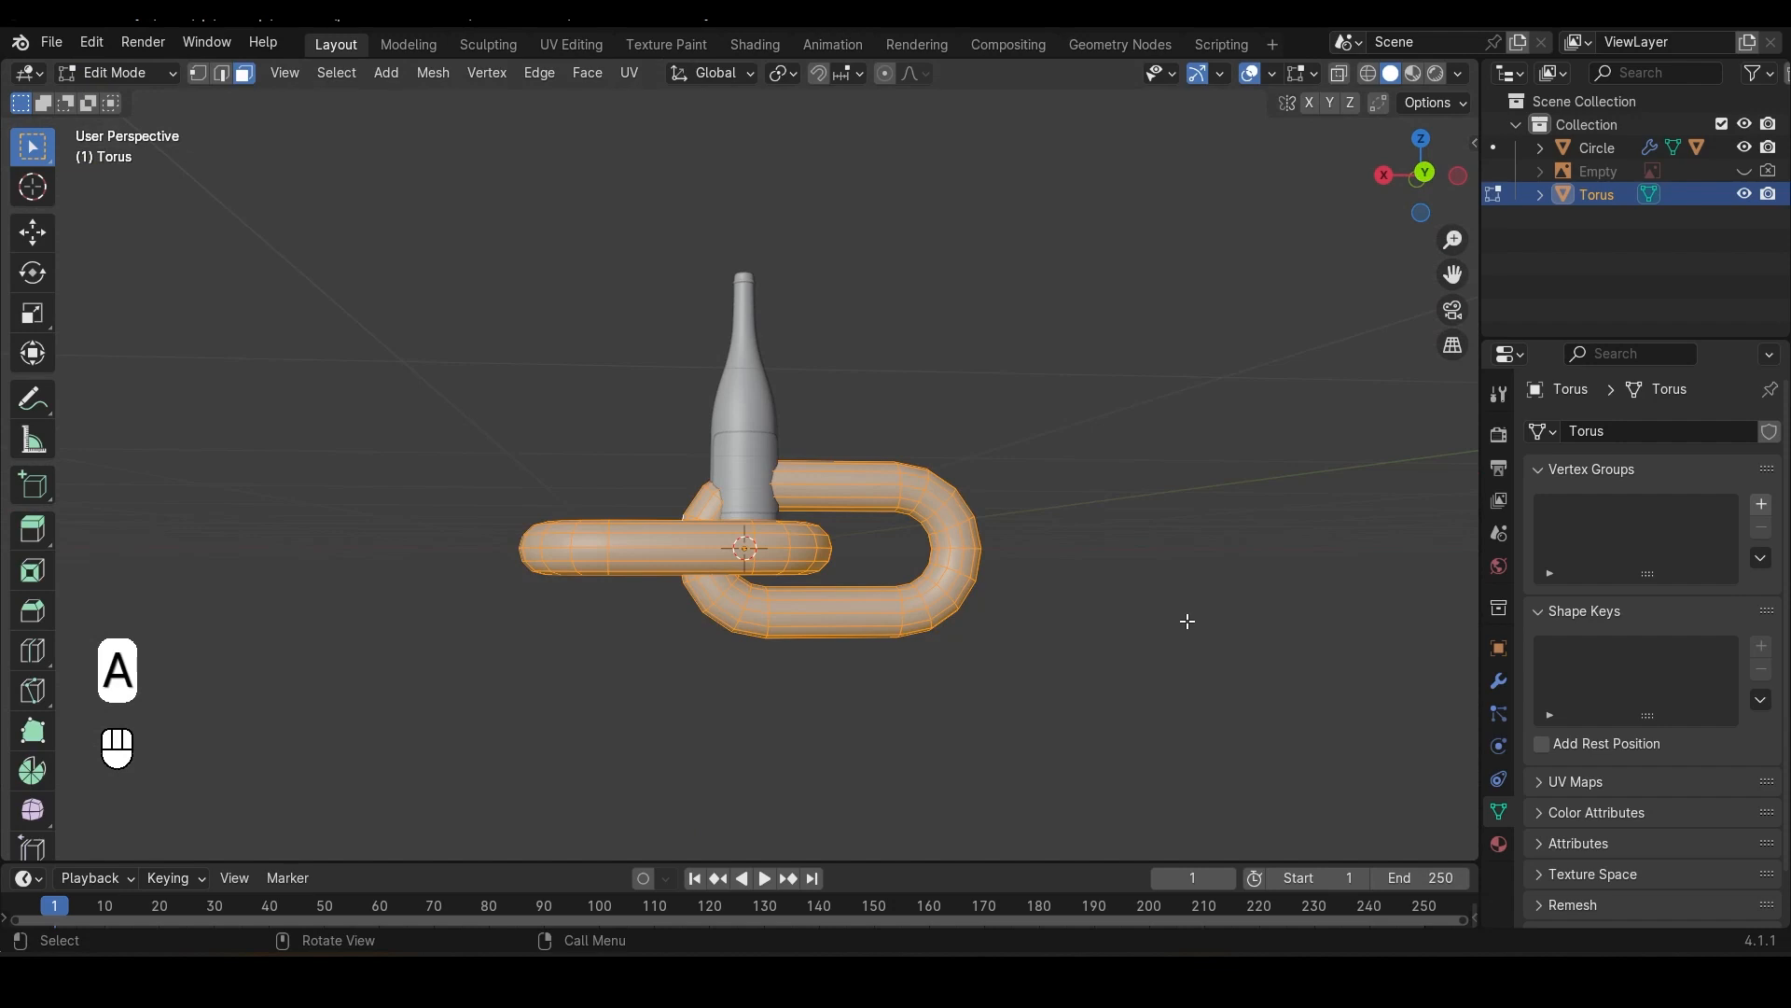
pyautogui.press('s')
pyautogui.click(799, 569)
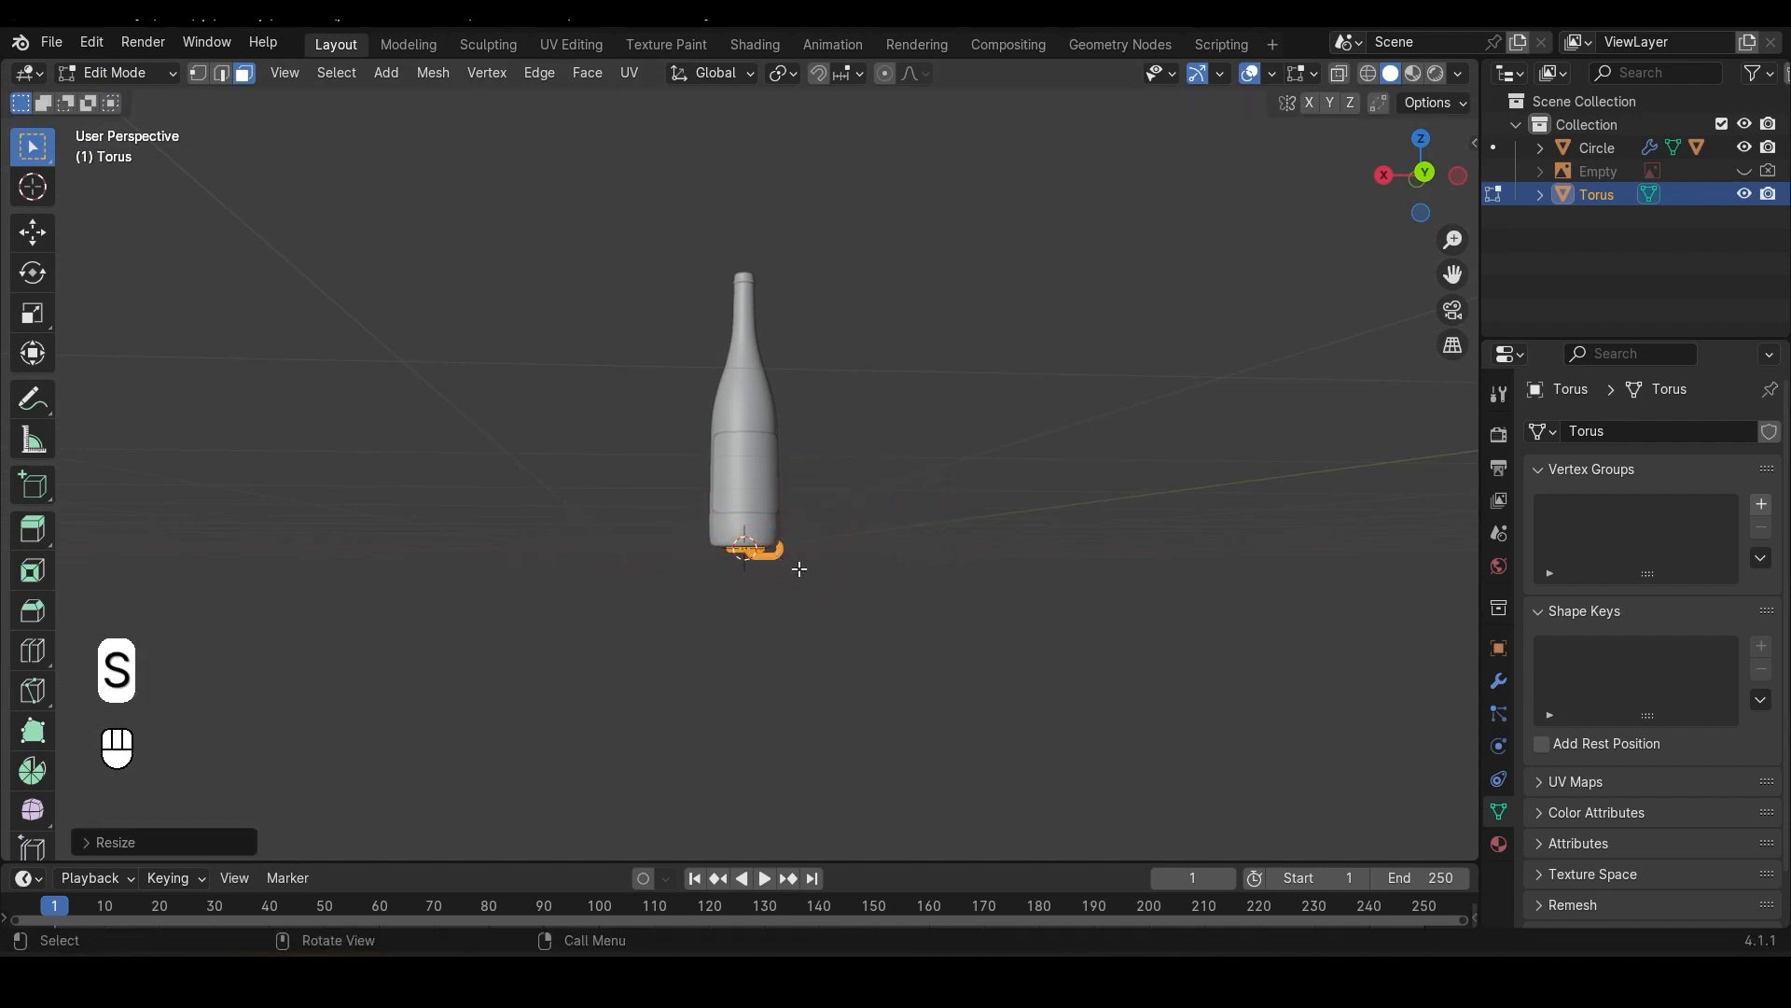
# Step: Move the small link pair in the negative X direction until it sits clear of the bottle's base
pyautogui.press('g')
pyautogui.press('z')
pyautogui.press('x')
pyautogui.scroll(3, 1048, 668)
pyautogui.click(969, 681)
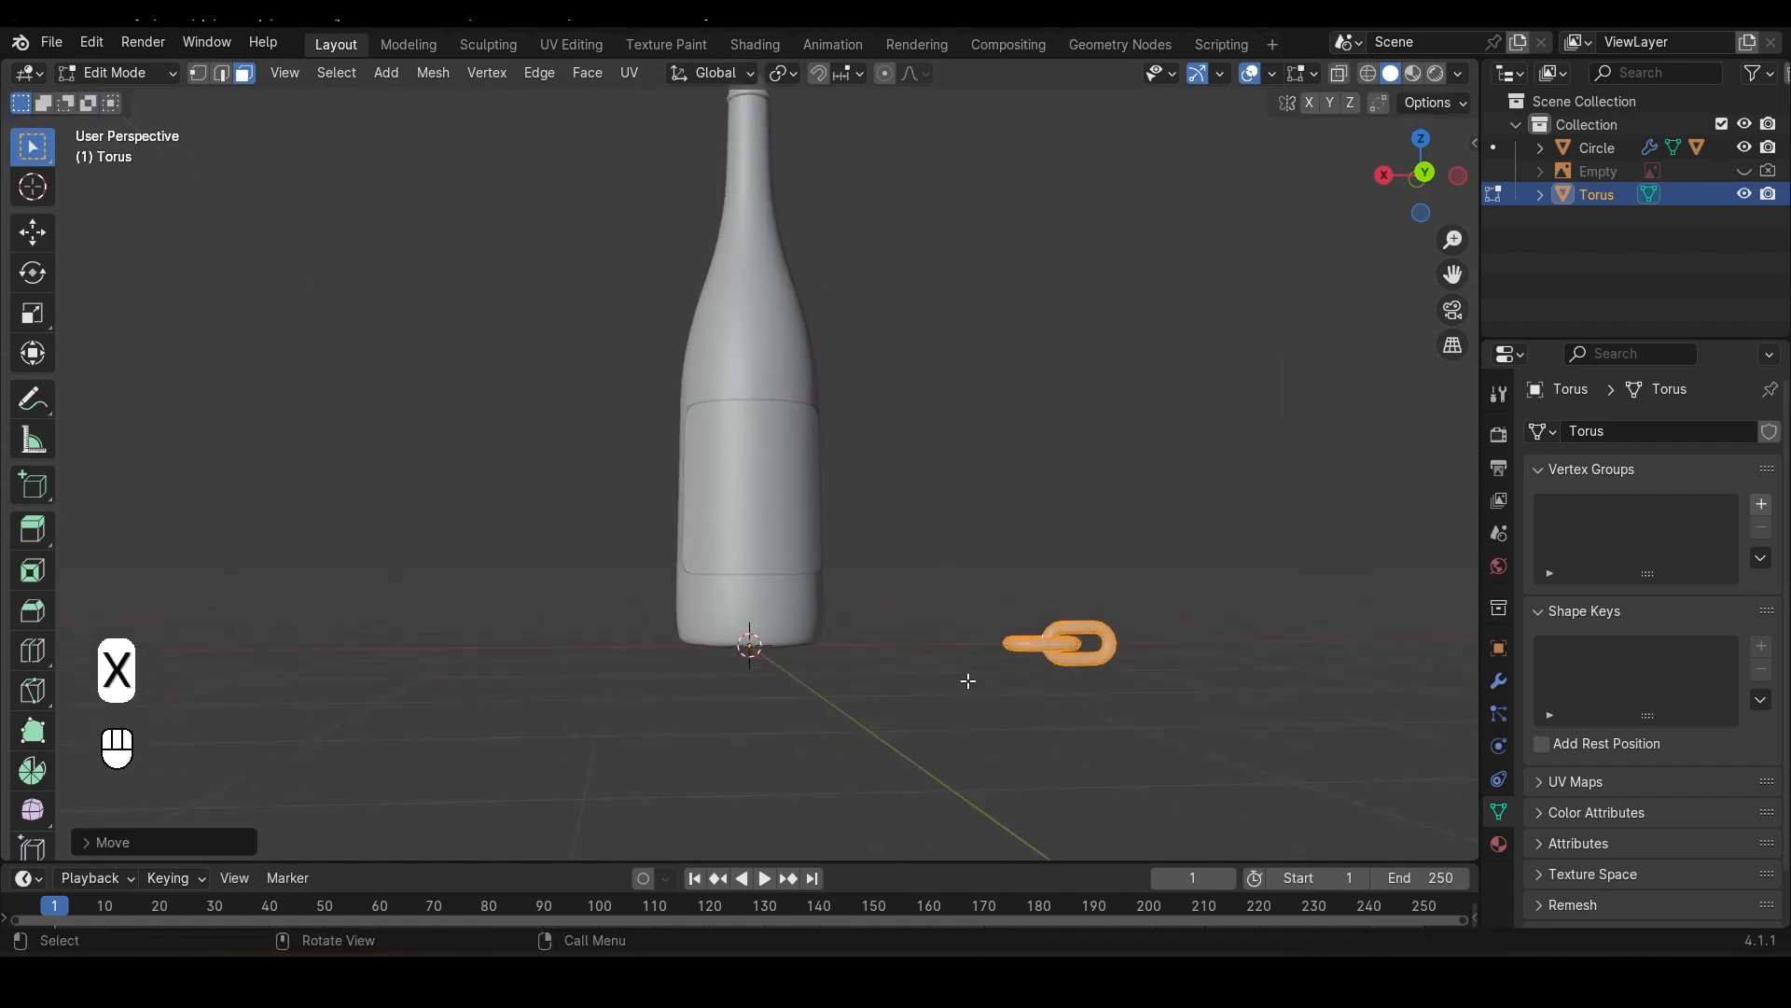
# Step: Leave Edit Mode on the chain-link pair and return to Object Mode
pyautogui.press('Tab')
pyautogui.scroll(-3, 975, 653)
pyautogui.scroll(3, 935, 607)
pyautogui.moveTo(935, 607); pyautogui.dragTo(830, 613, button='middle')
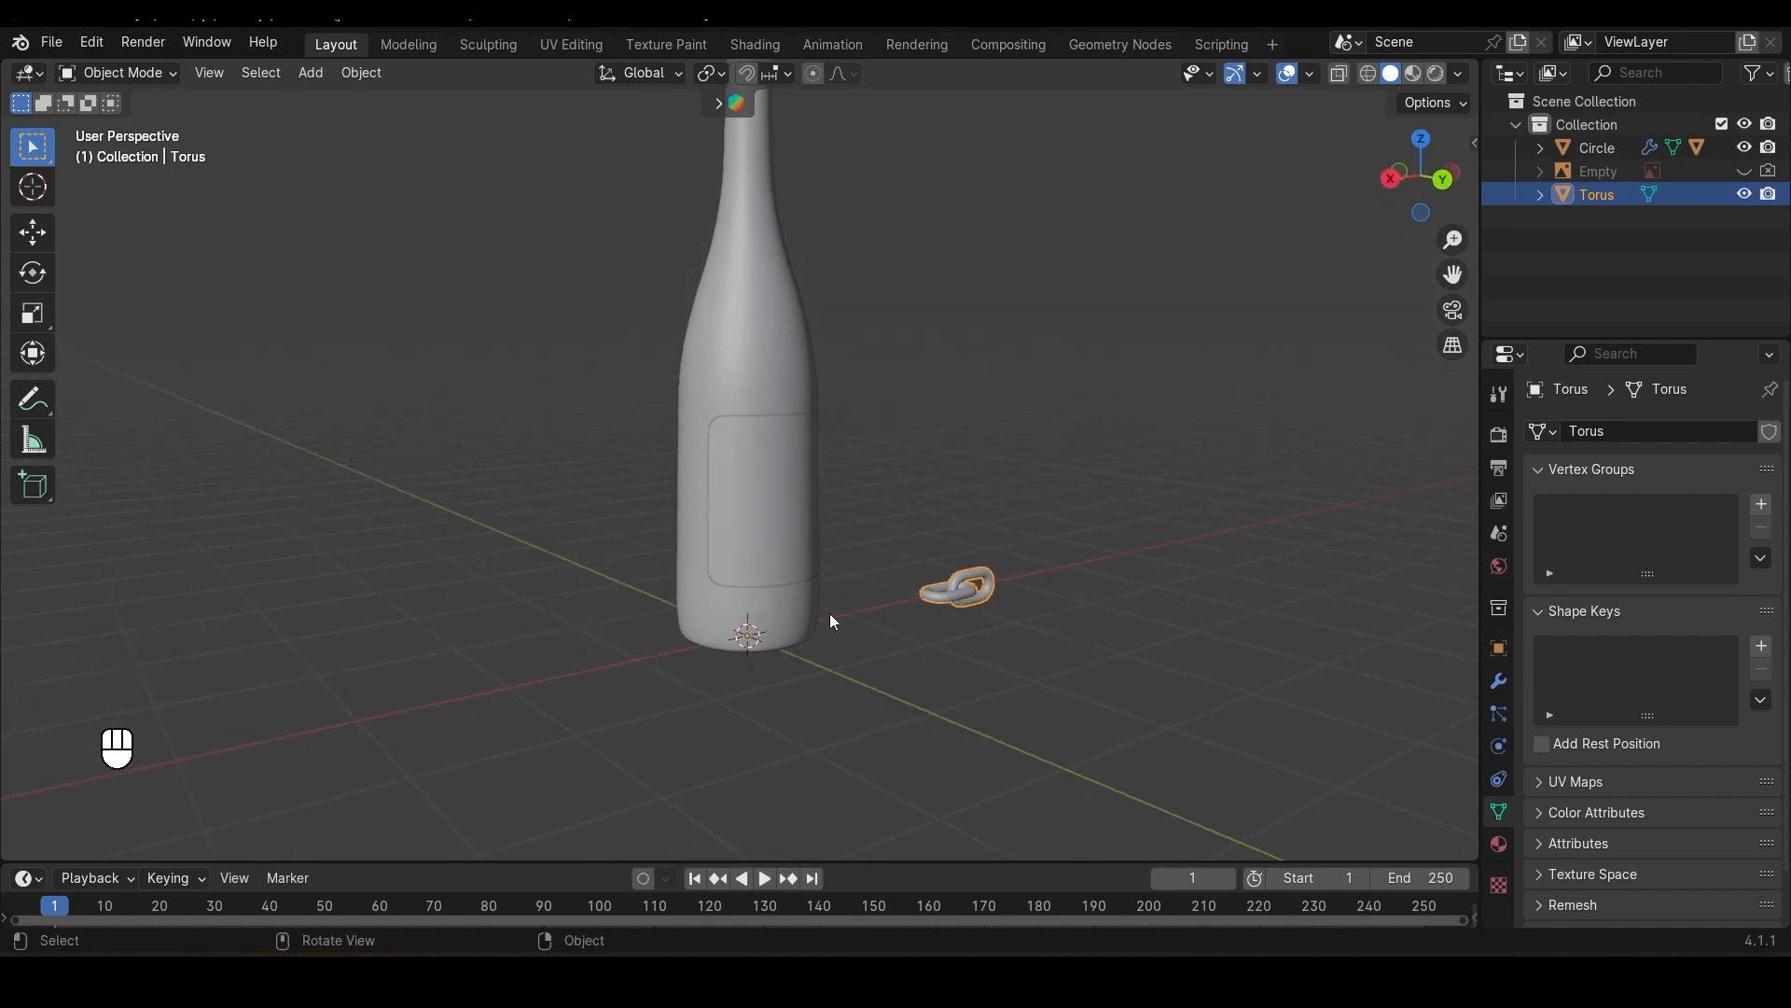
pyautogui.scroll(3, 943, 379)
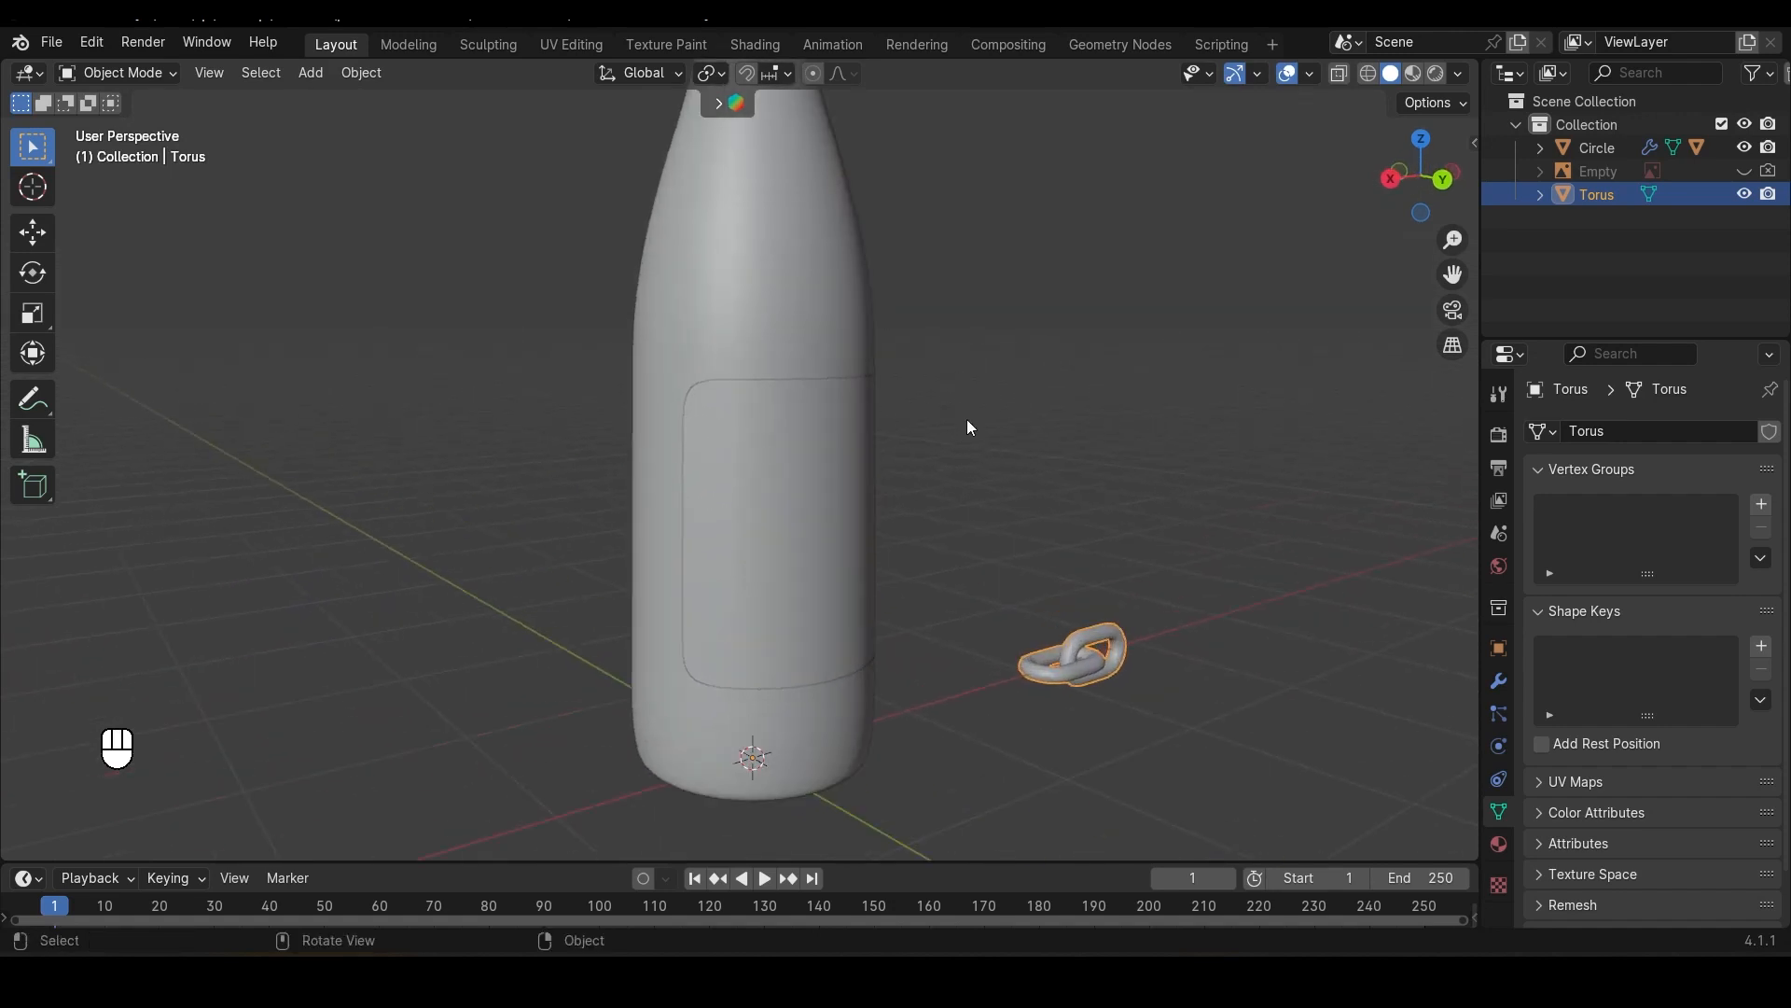
pyautogui.scroll(-3, 955, 483)
pyautogui.moveTo(756, 507); pyautogui.dragTo(786, 412, button='middle')
# Step: Select the bottle and add a SpiroFit knot curve that wraps around it
pyautogui.click(765, 339)
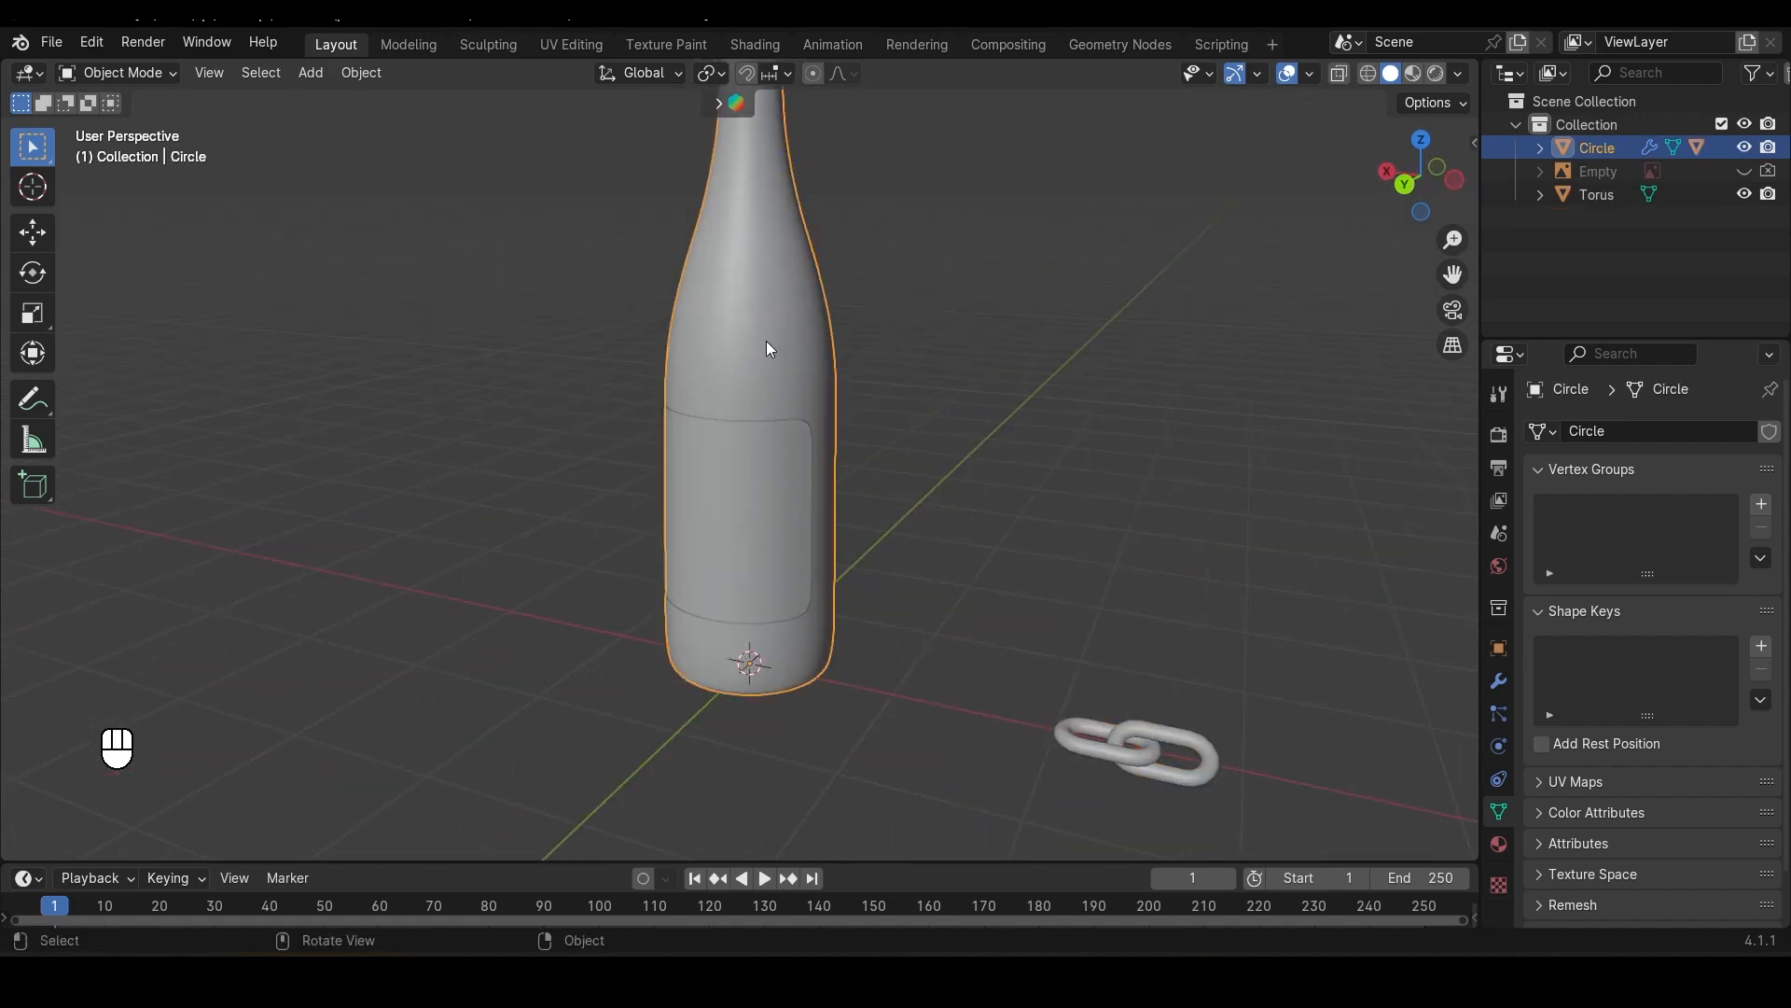
pyautogui.moveTo(765, 340); pyautogui.dragTo(832, 439, button='middle')
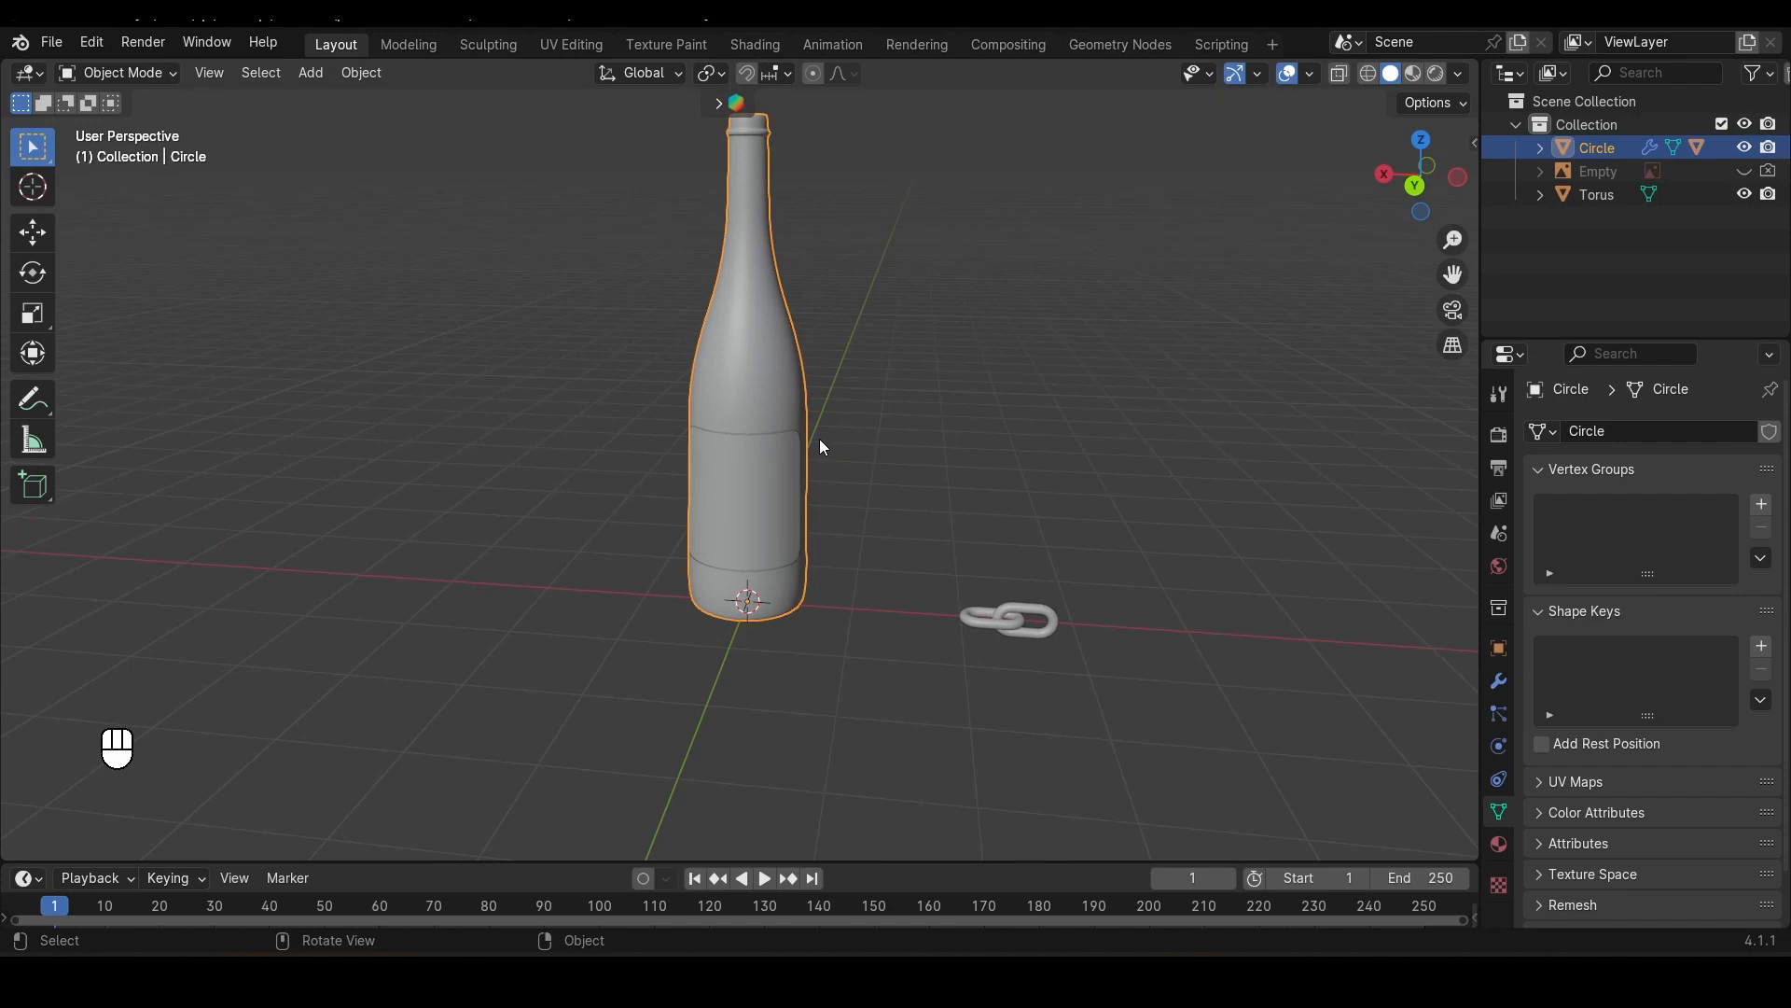
pyautogui.hotkey('shift', 'a')
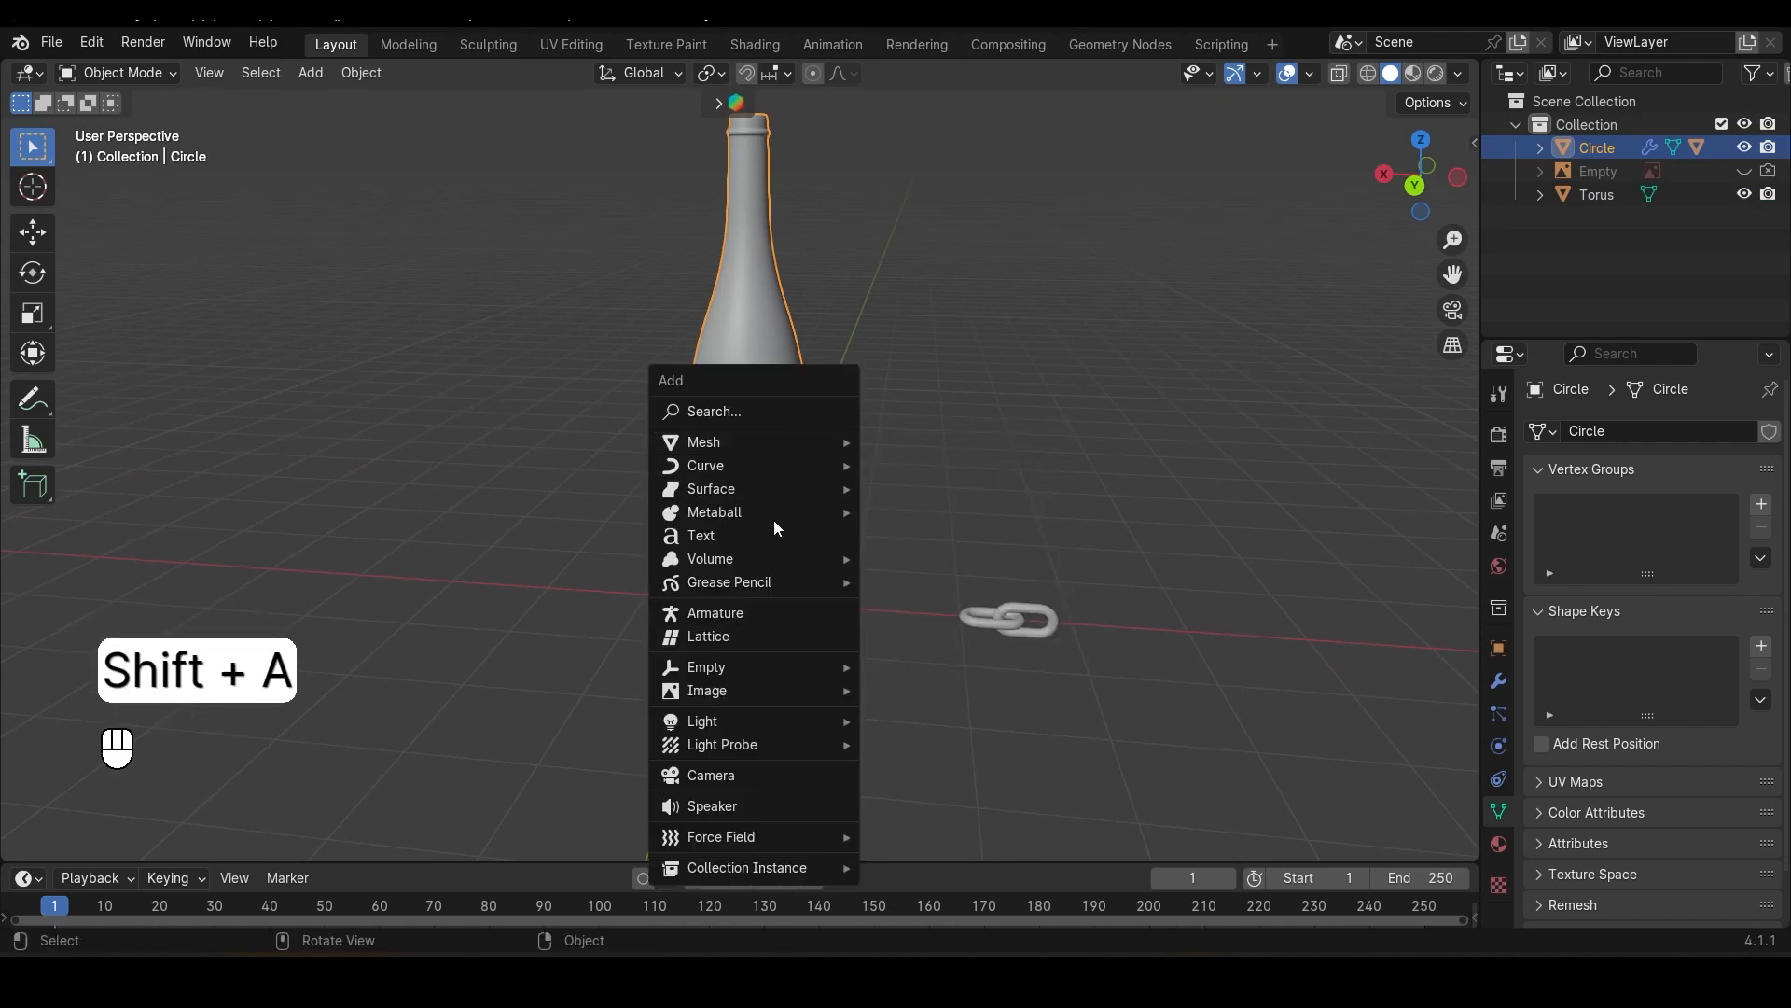
pyautogui.moveTo(742, 468)
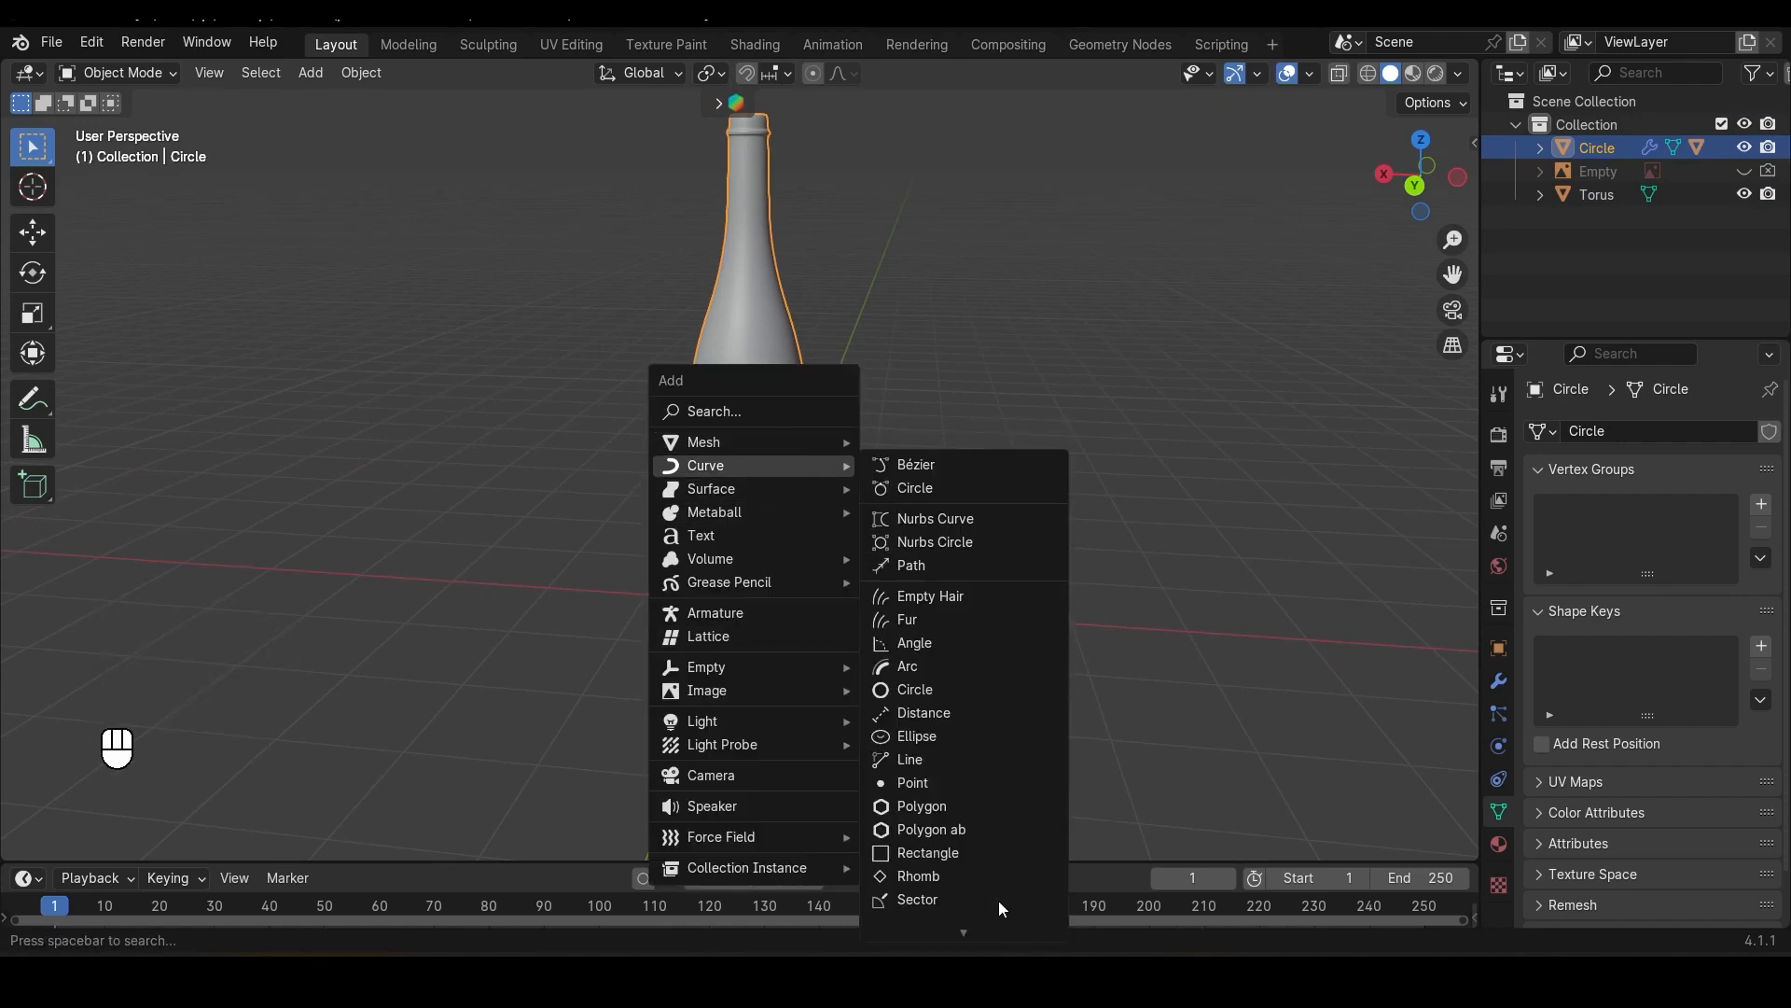
pyautogui.scroll(-8, 987, 899)
pyautogui.moveTo(950, 866)
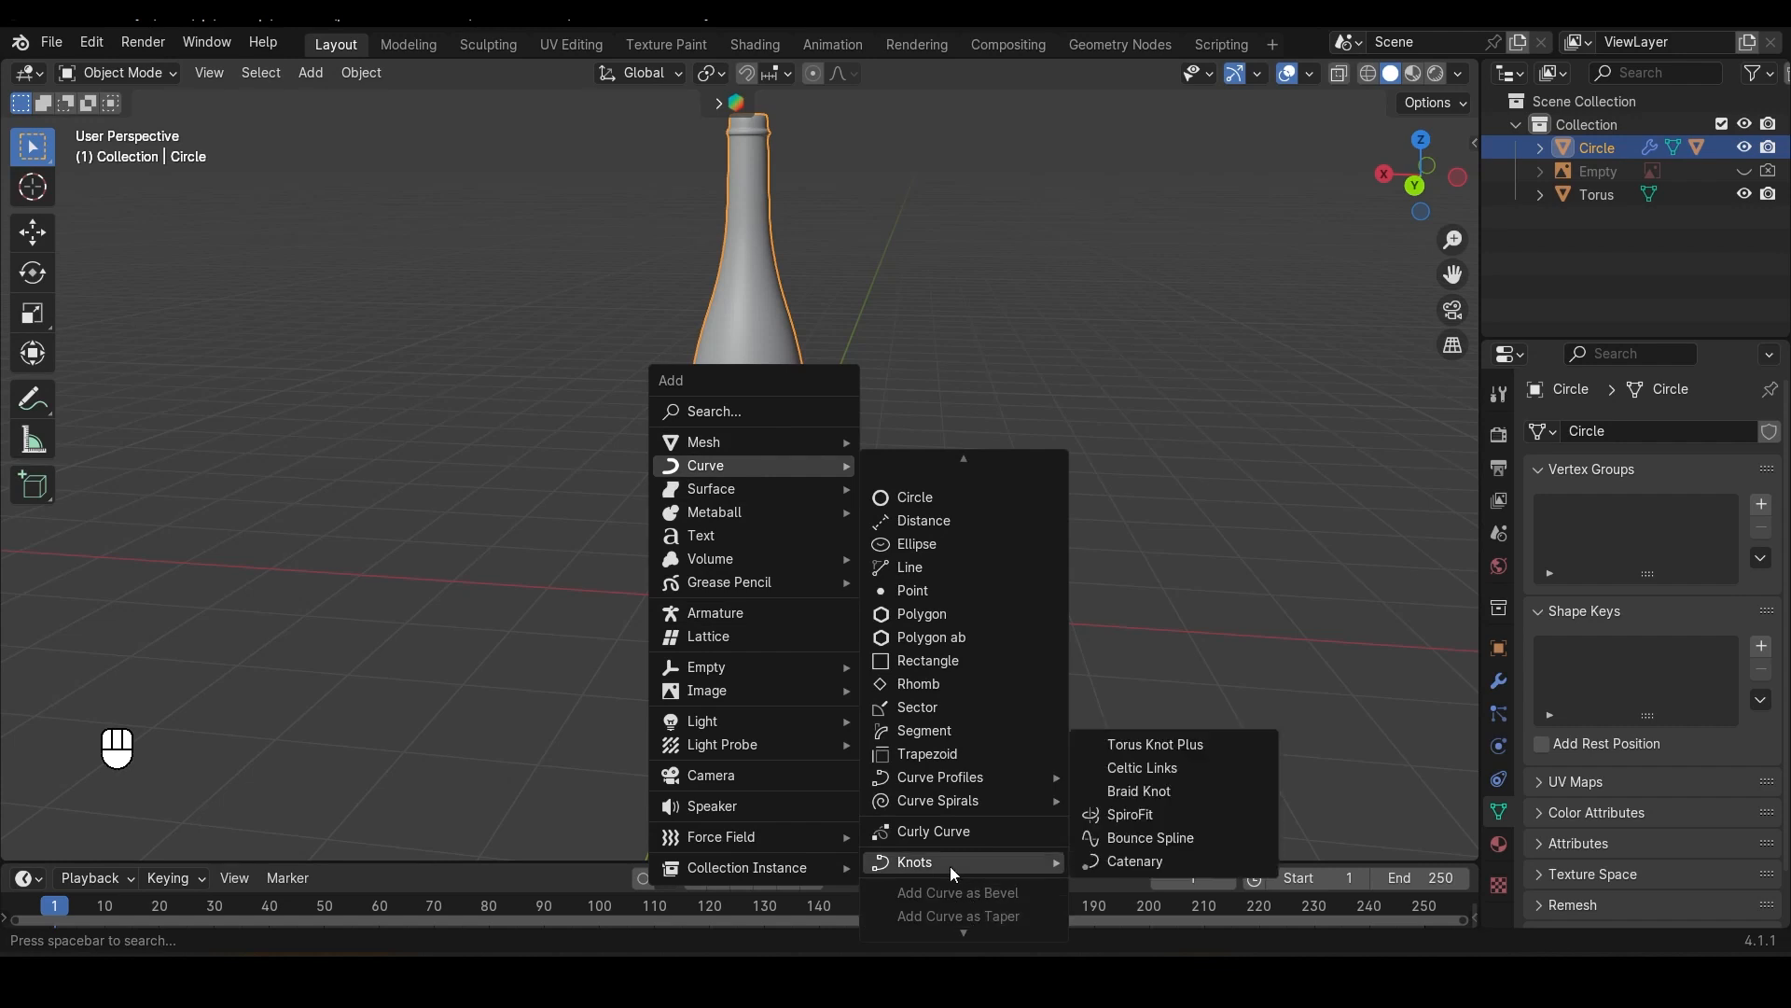
pyautogui.click(1146, 816)
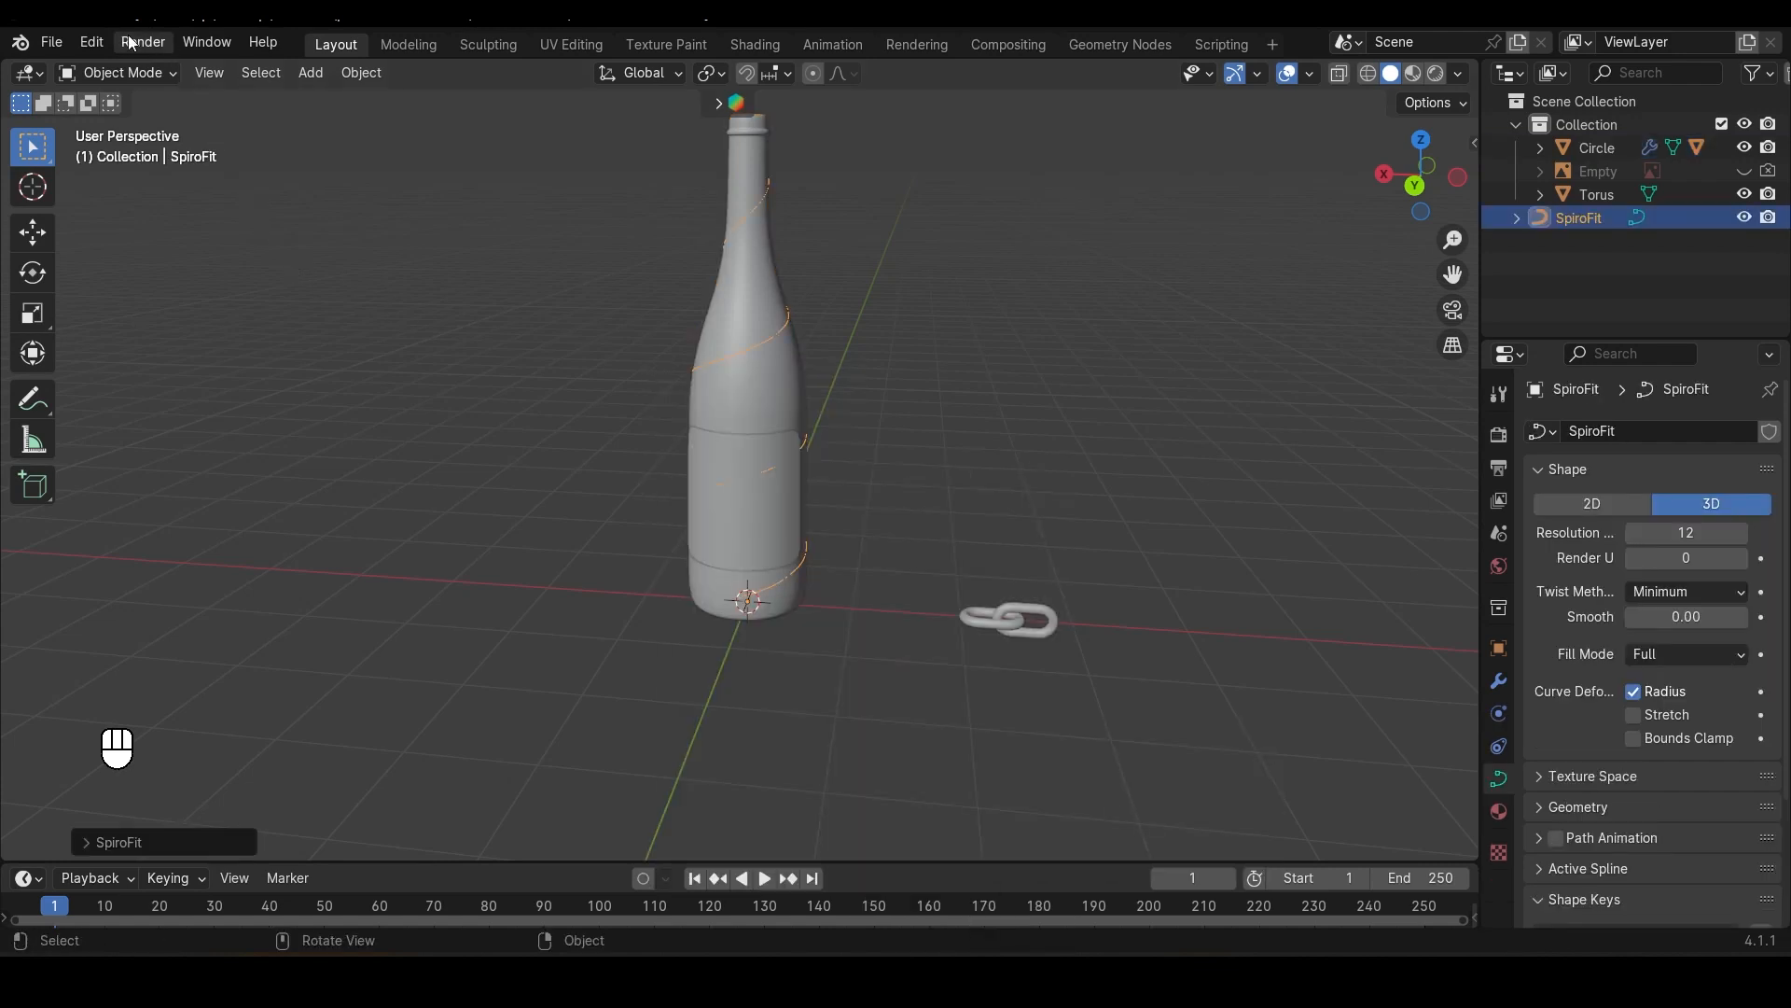
# Step: Search the add-on preferences for "extra" to check whether Add Curve: Extra Objects is enabled, and close the preferences
pyautogui.click(94, 42)
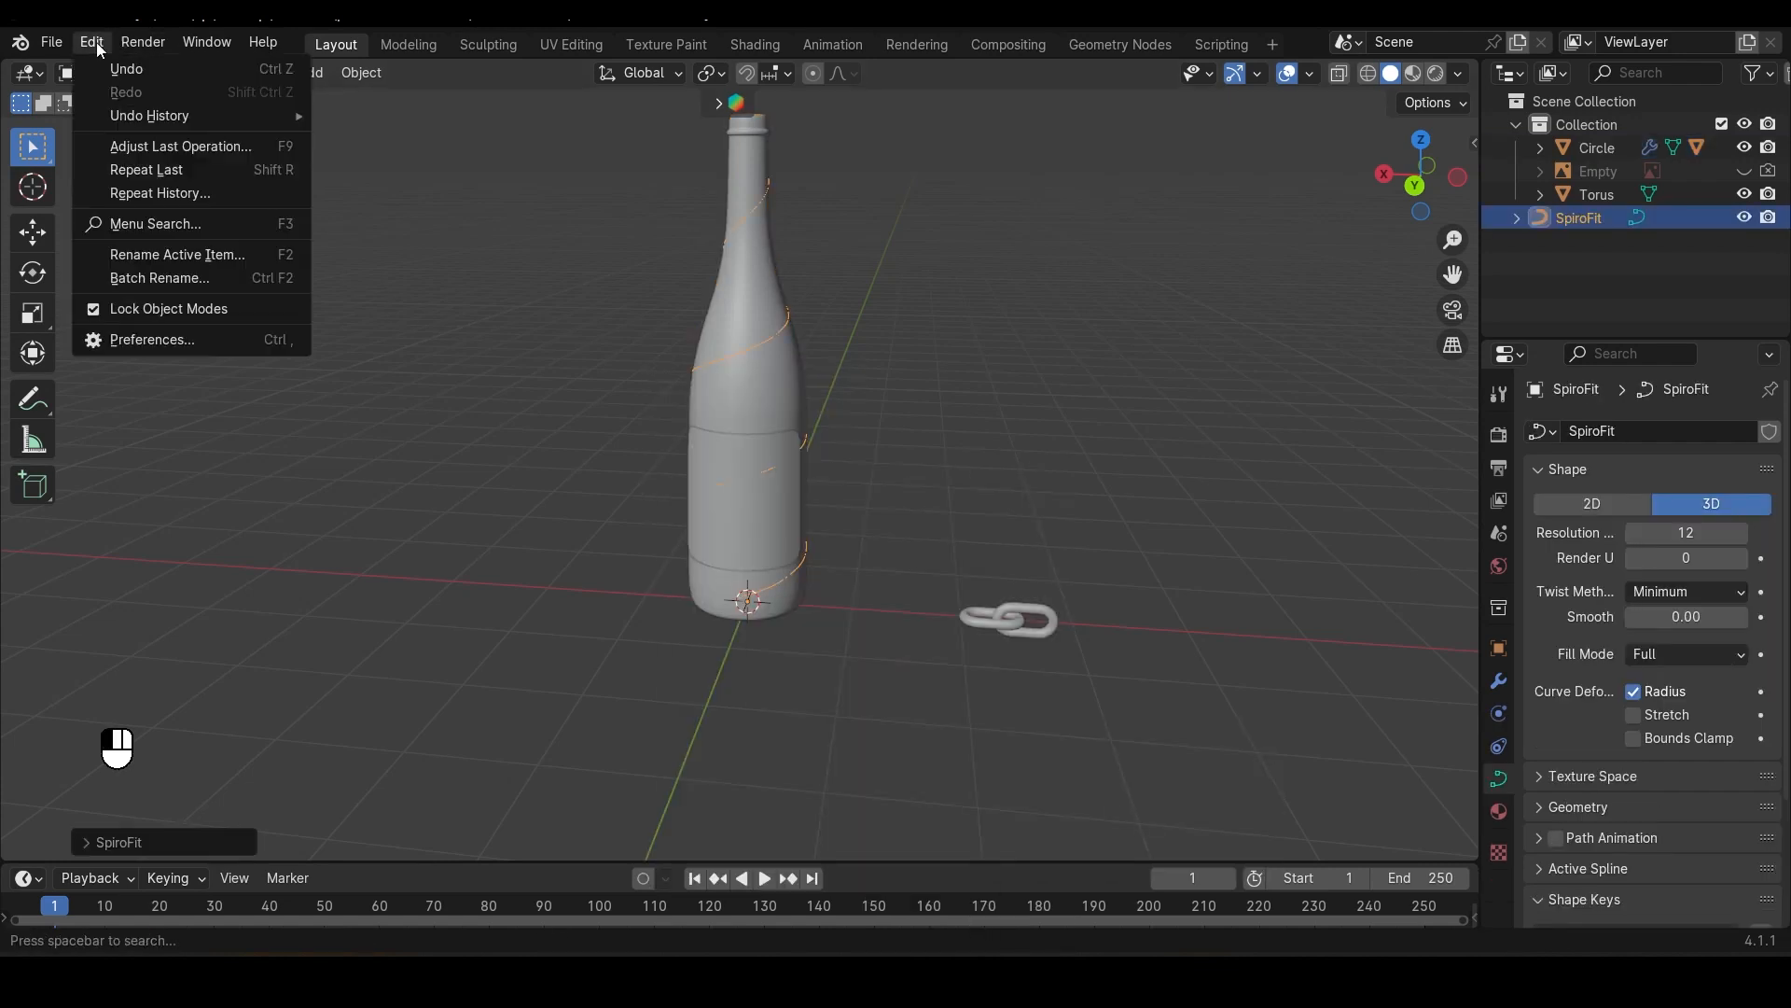
pyautogui.click(156, 342)
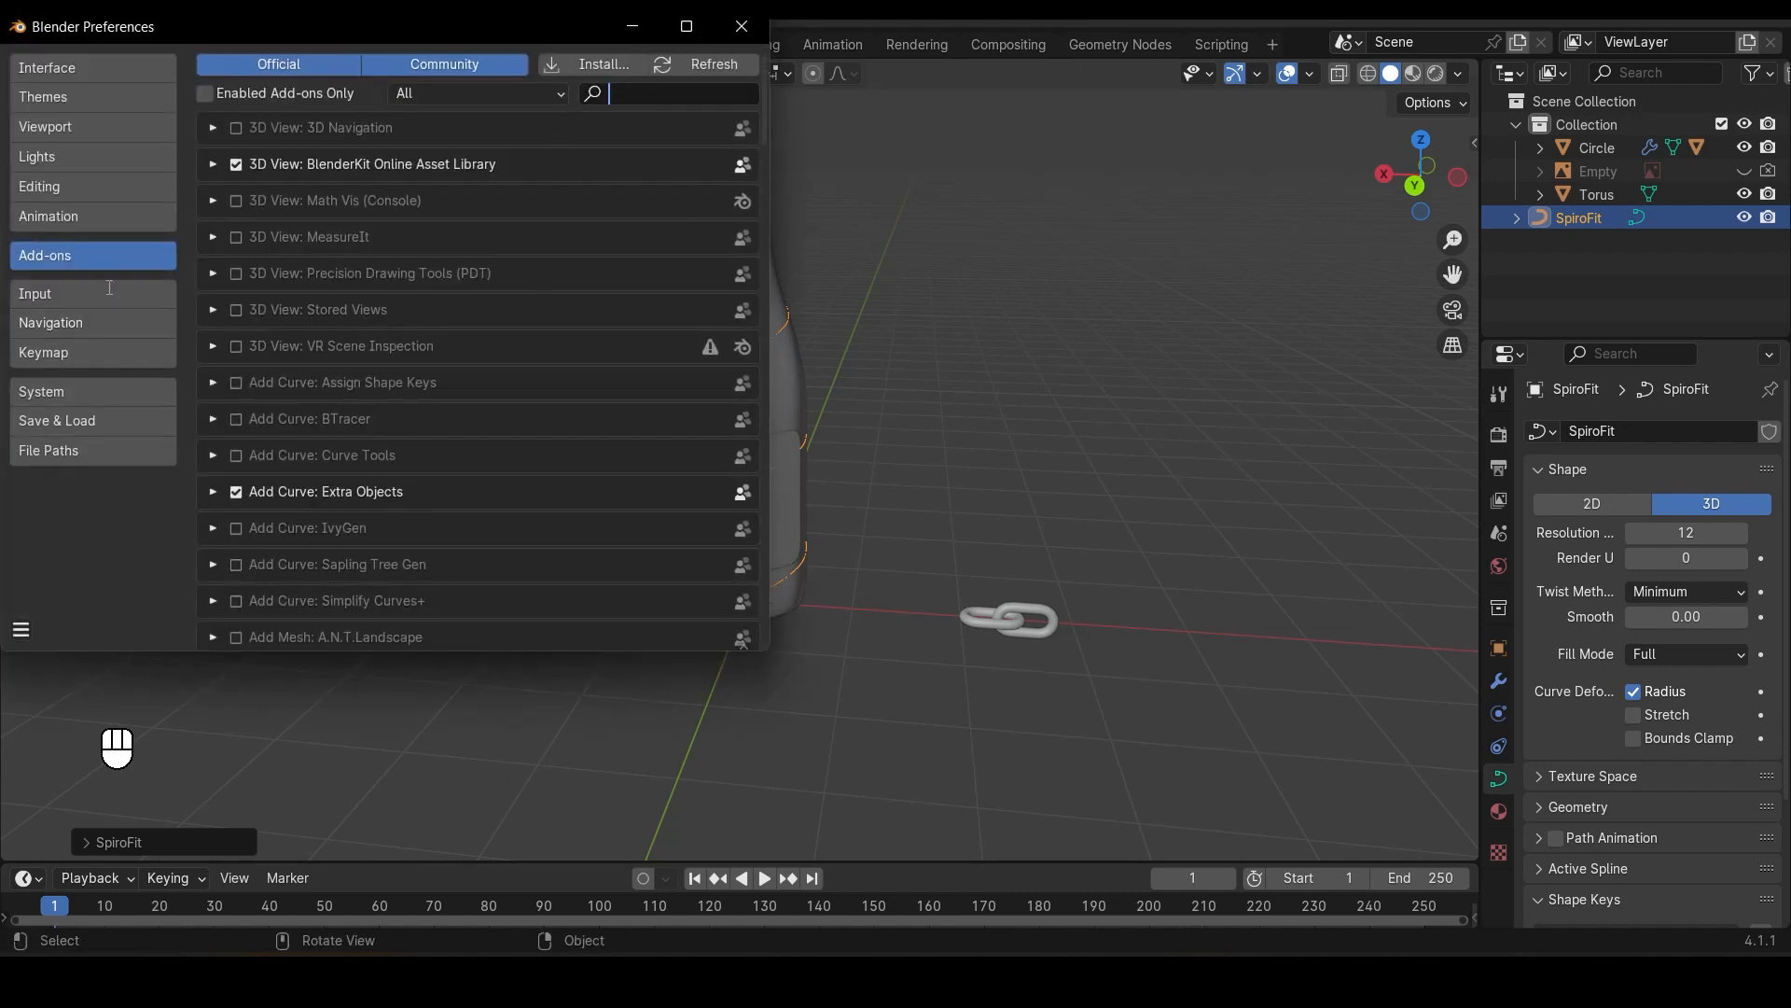
pyautogui.write('extra')
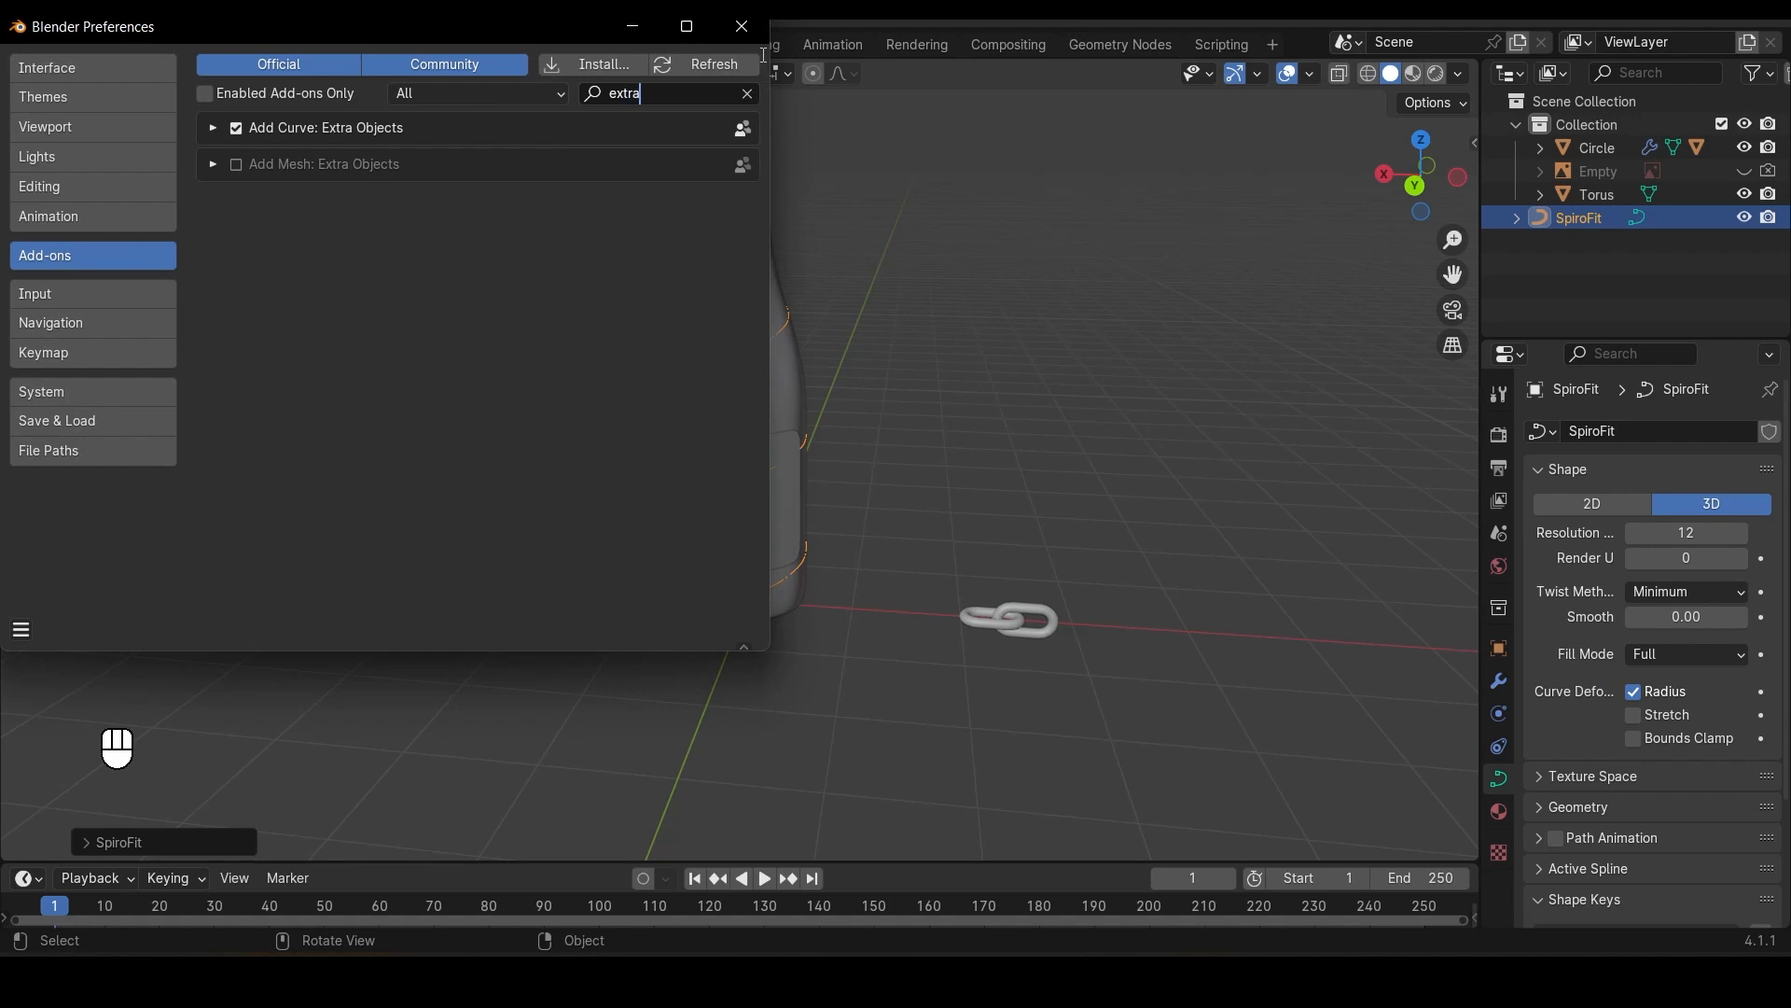
pyautogui.click(741, 26)
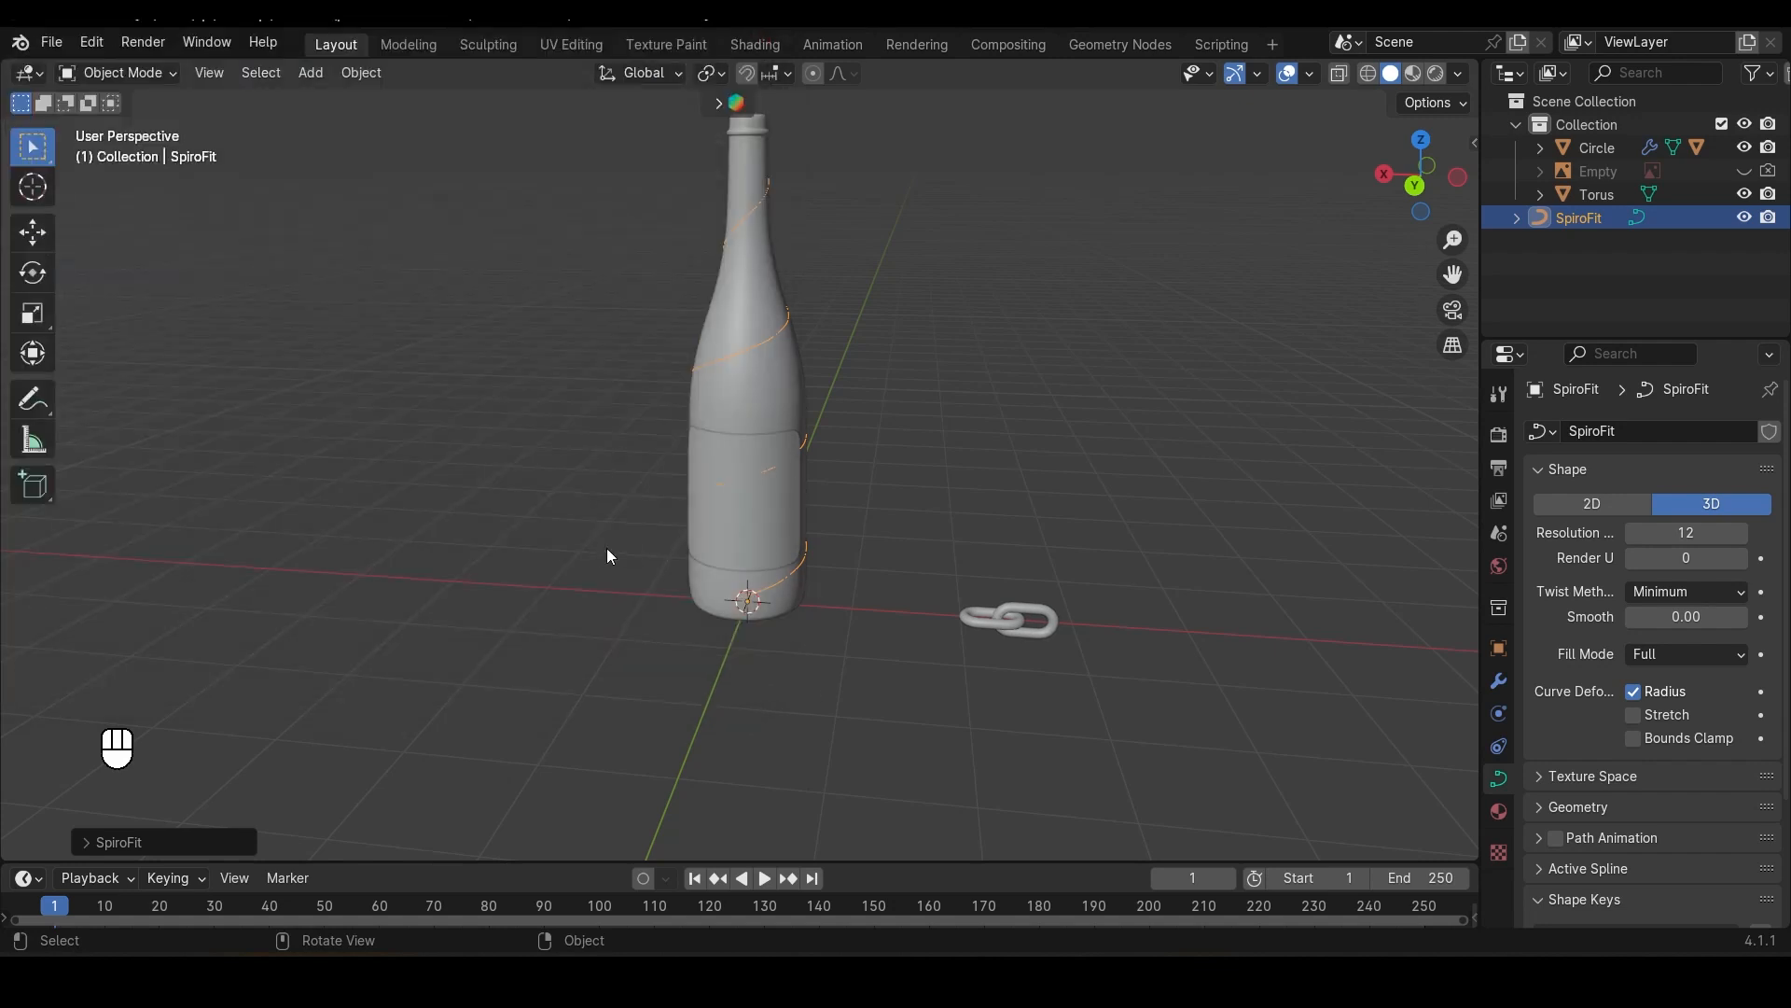
# Step: Give the SpiroFit curve 8 spires and an offset of -0.060
pyautogui.scroll(2, 730, 467)
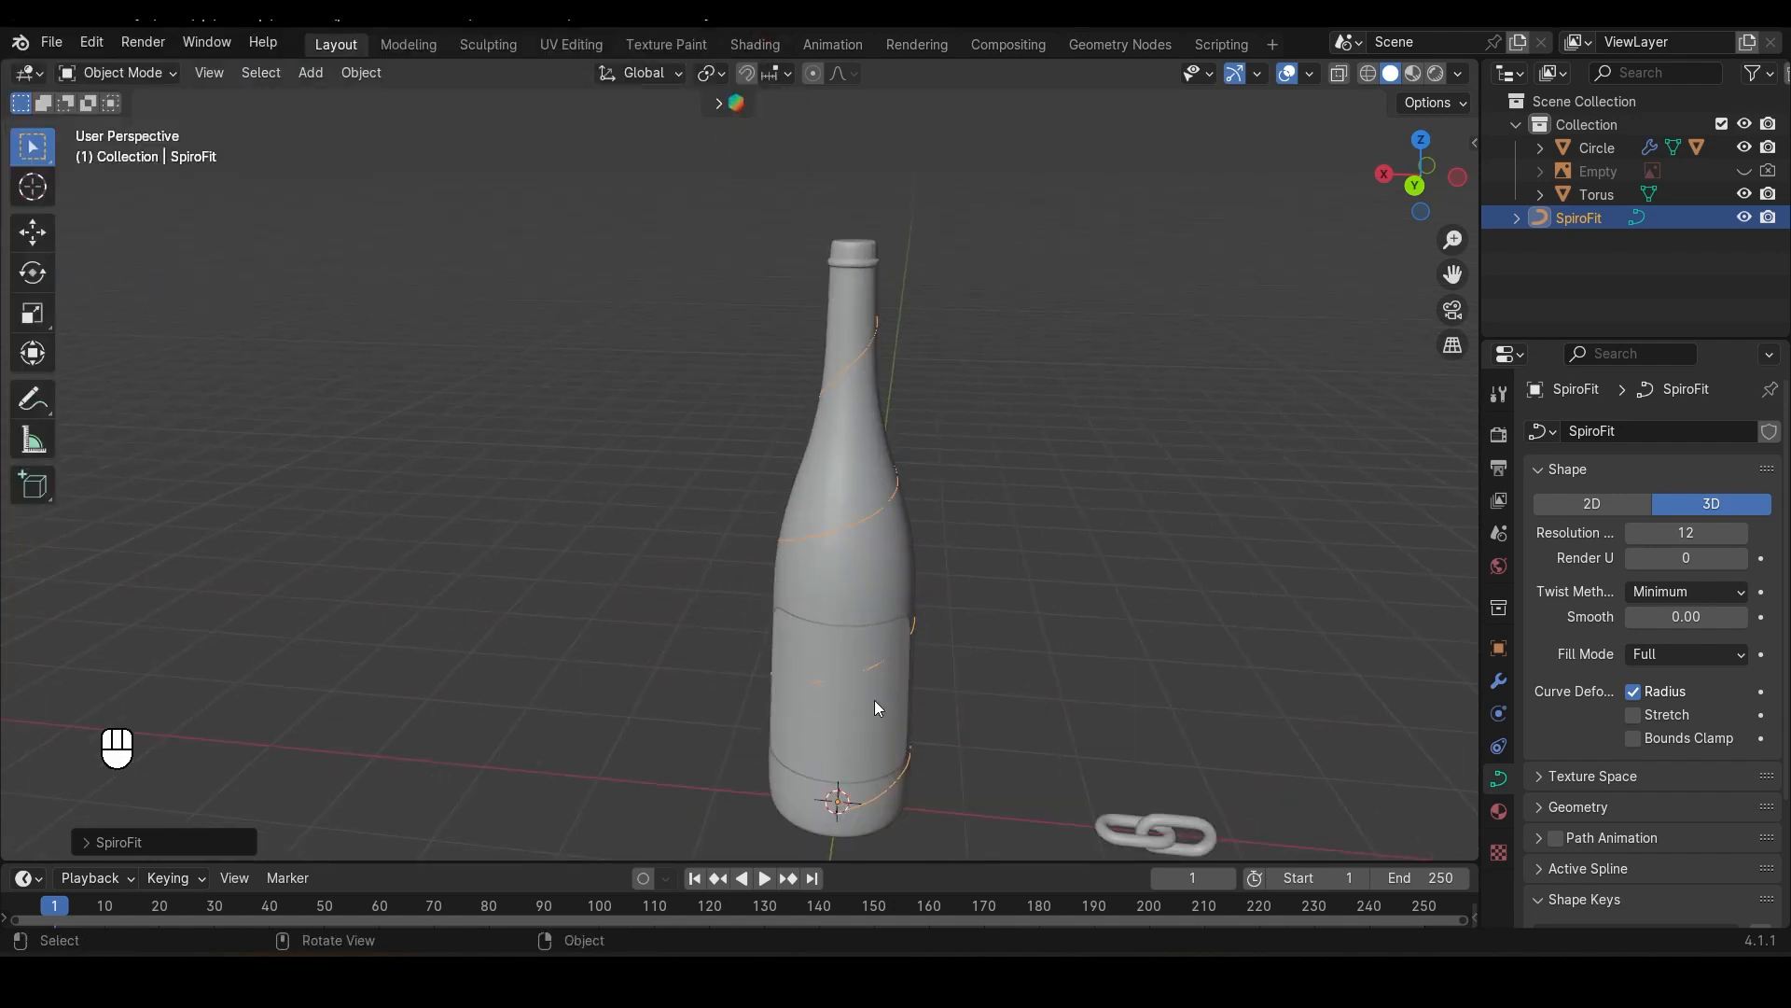
pyautogui.click(118, 841)
pyautogui.press('BackSpace')
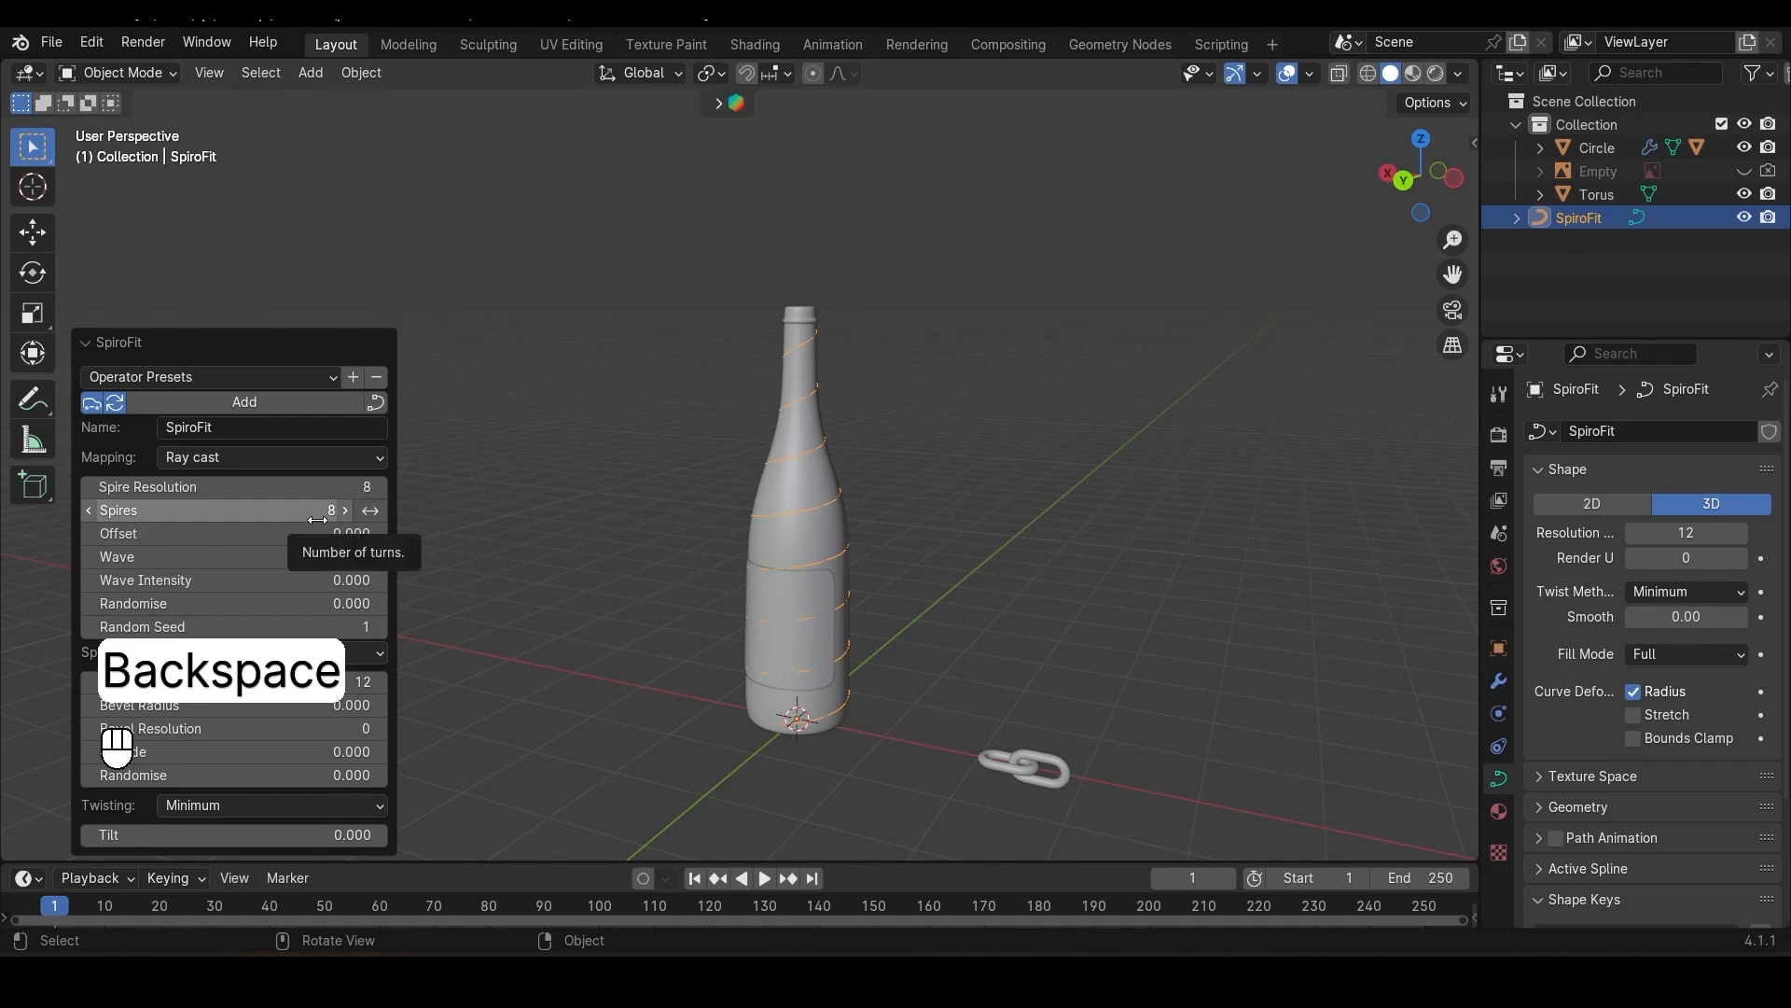
pyautogui.click(319, 520)
pyautogui.click(95, 463)
pyautogui.scroll(3, 770, 602)
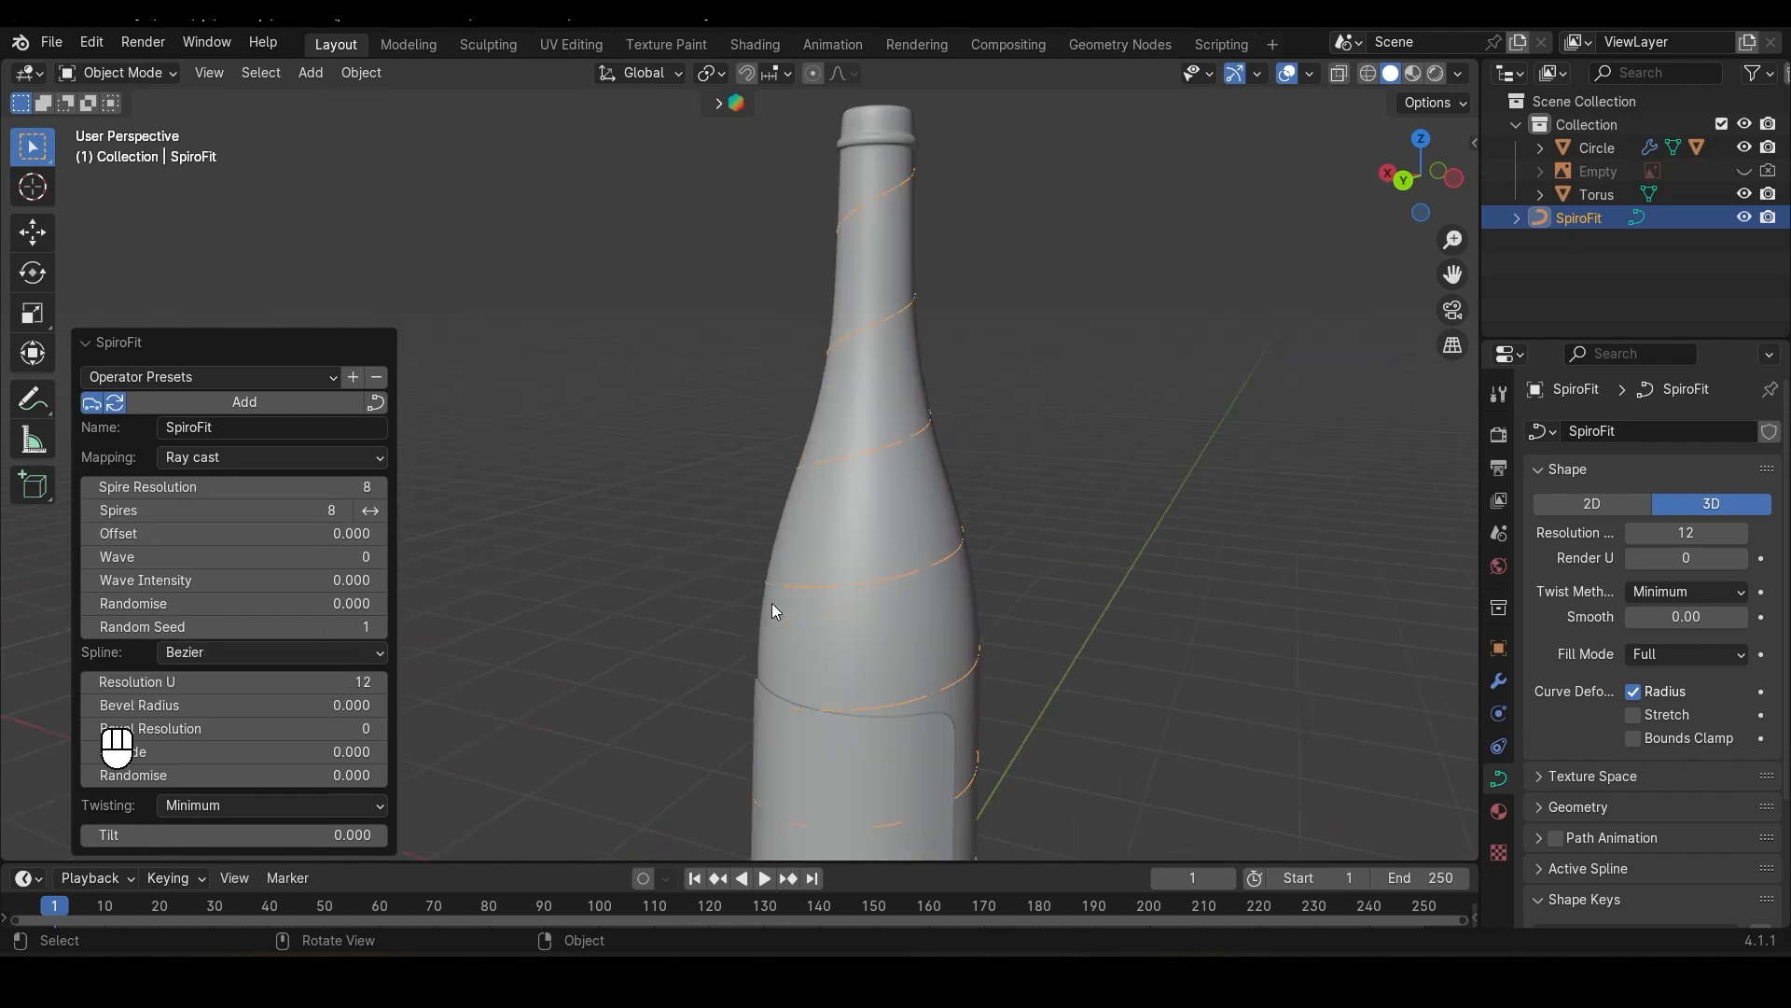
pyautogui.click(91, 534)
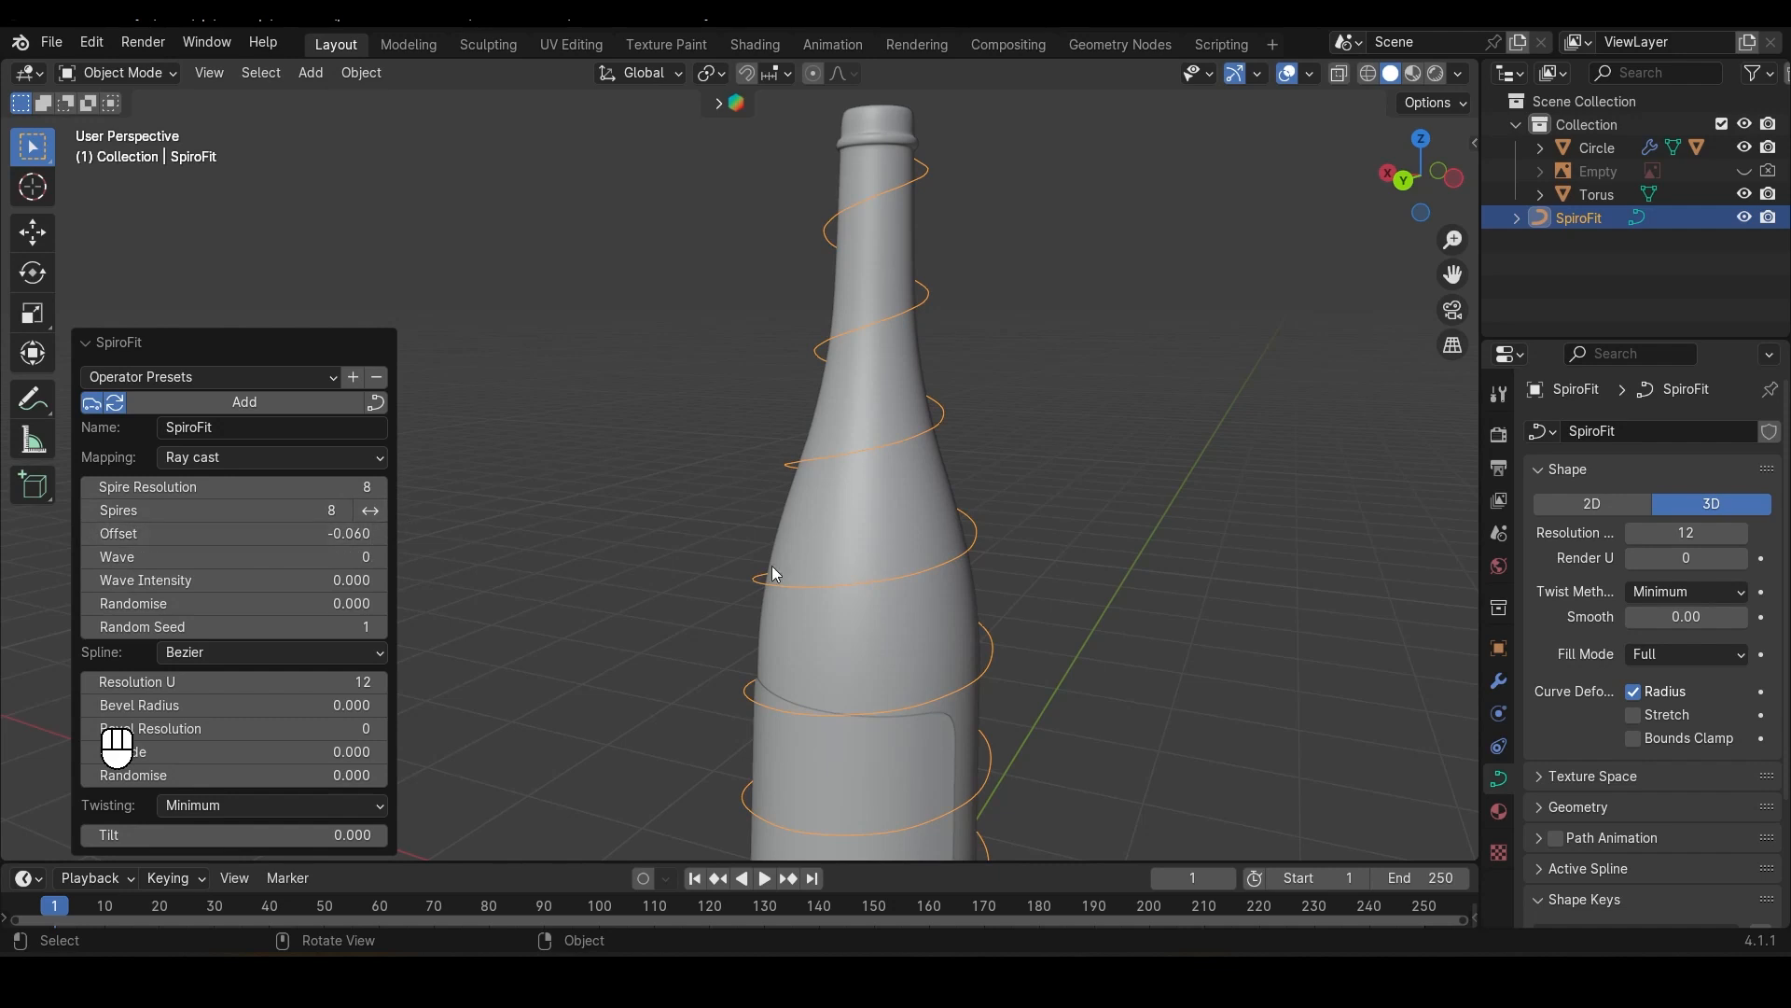
# Step: Set the SpiroFit curve's number of spires to 6 and collapse its settings
pyautogui.scroll(-3, 770, 566)
pyautogui.click(309, 515)
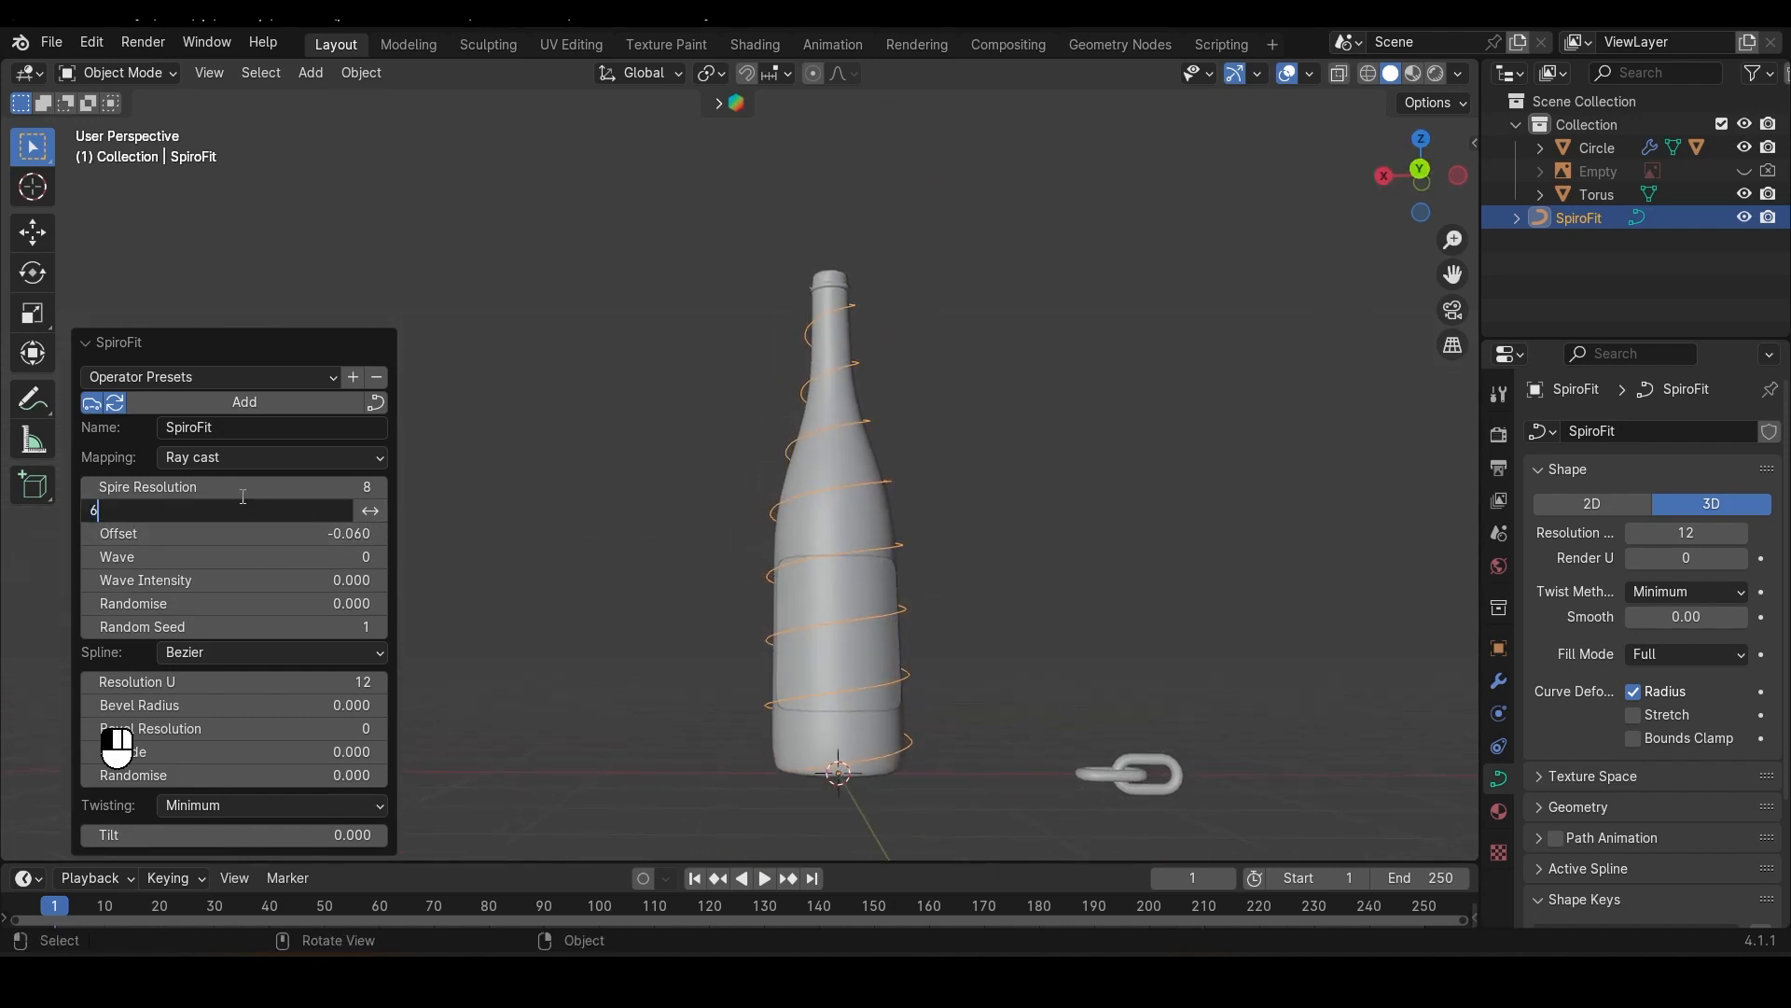
pyautogui.press('Return')
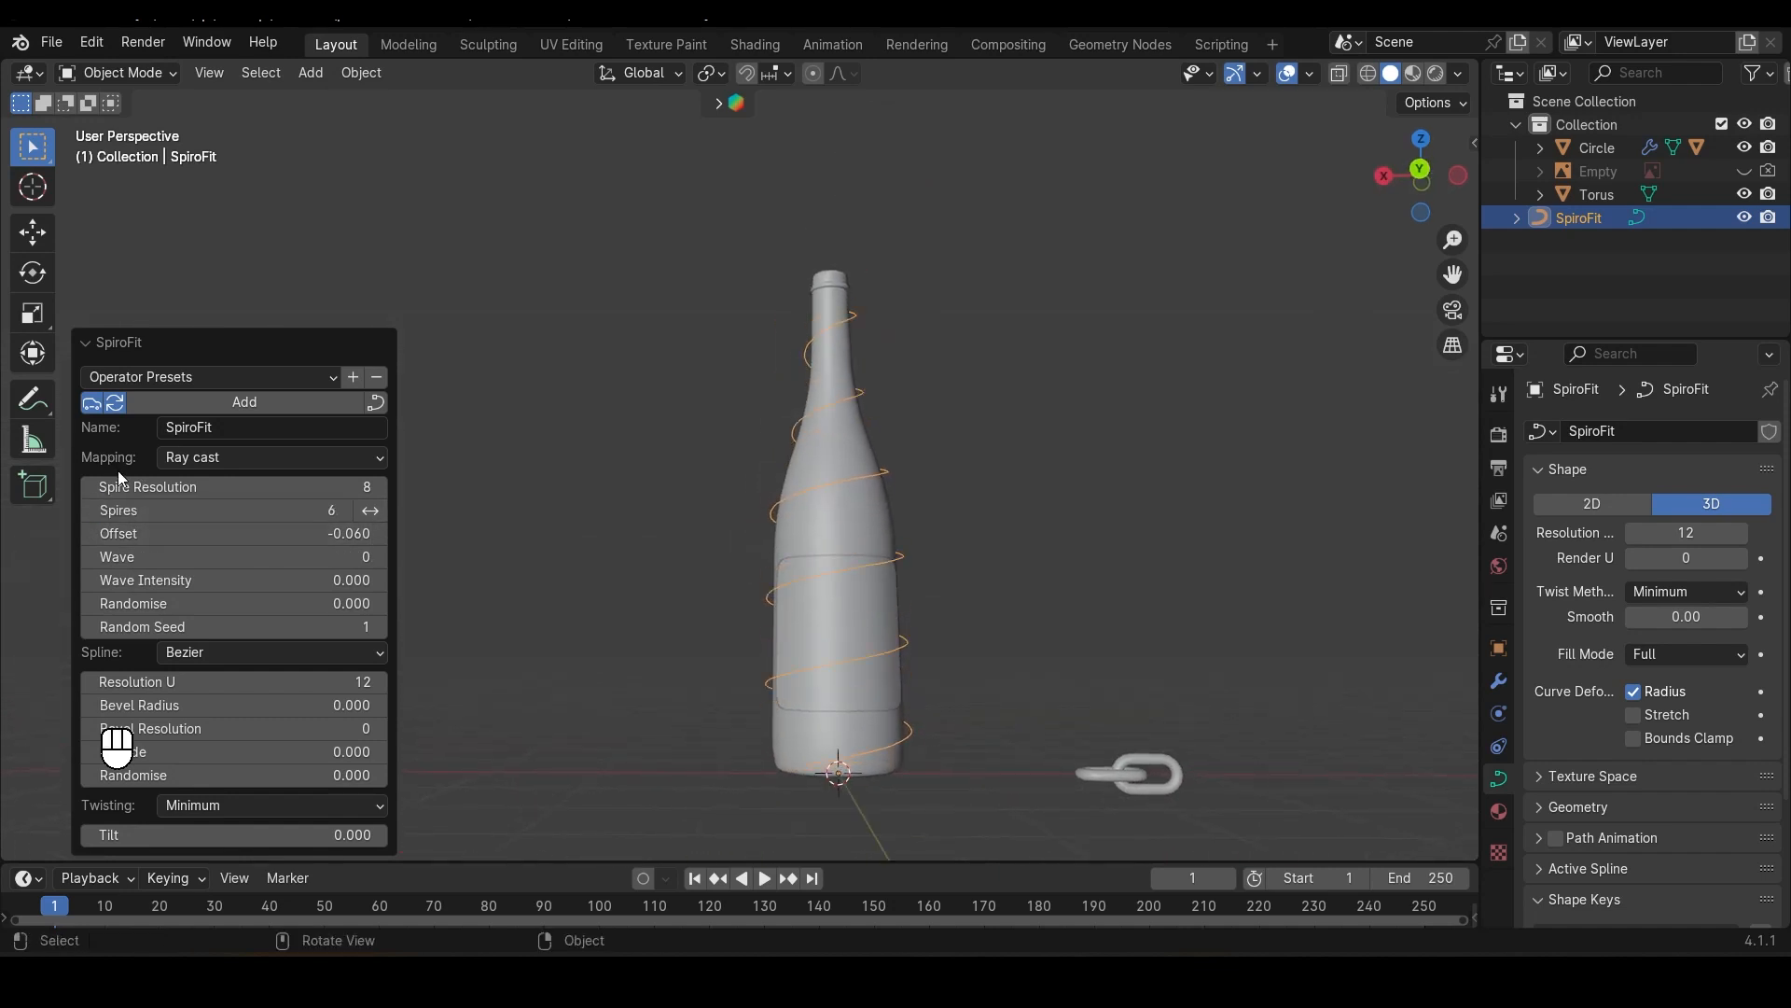
pyautogui.click(93, 345)
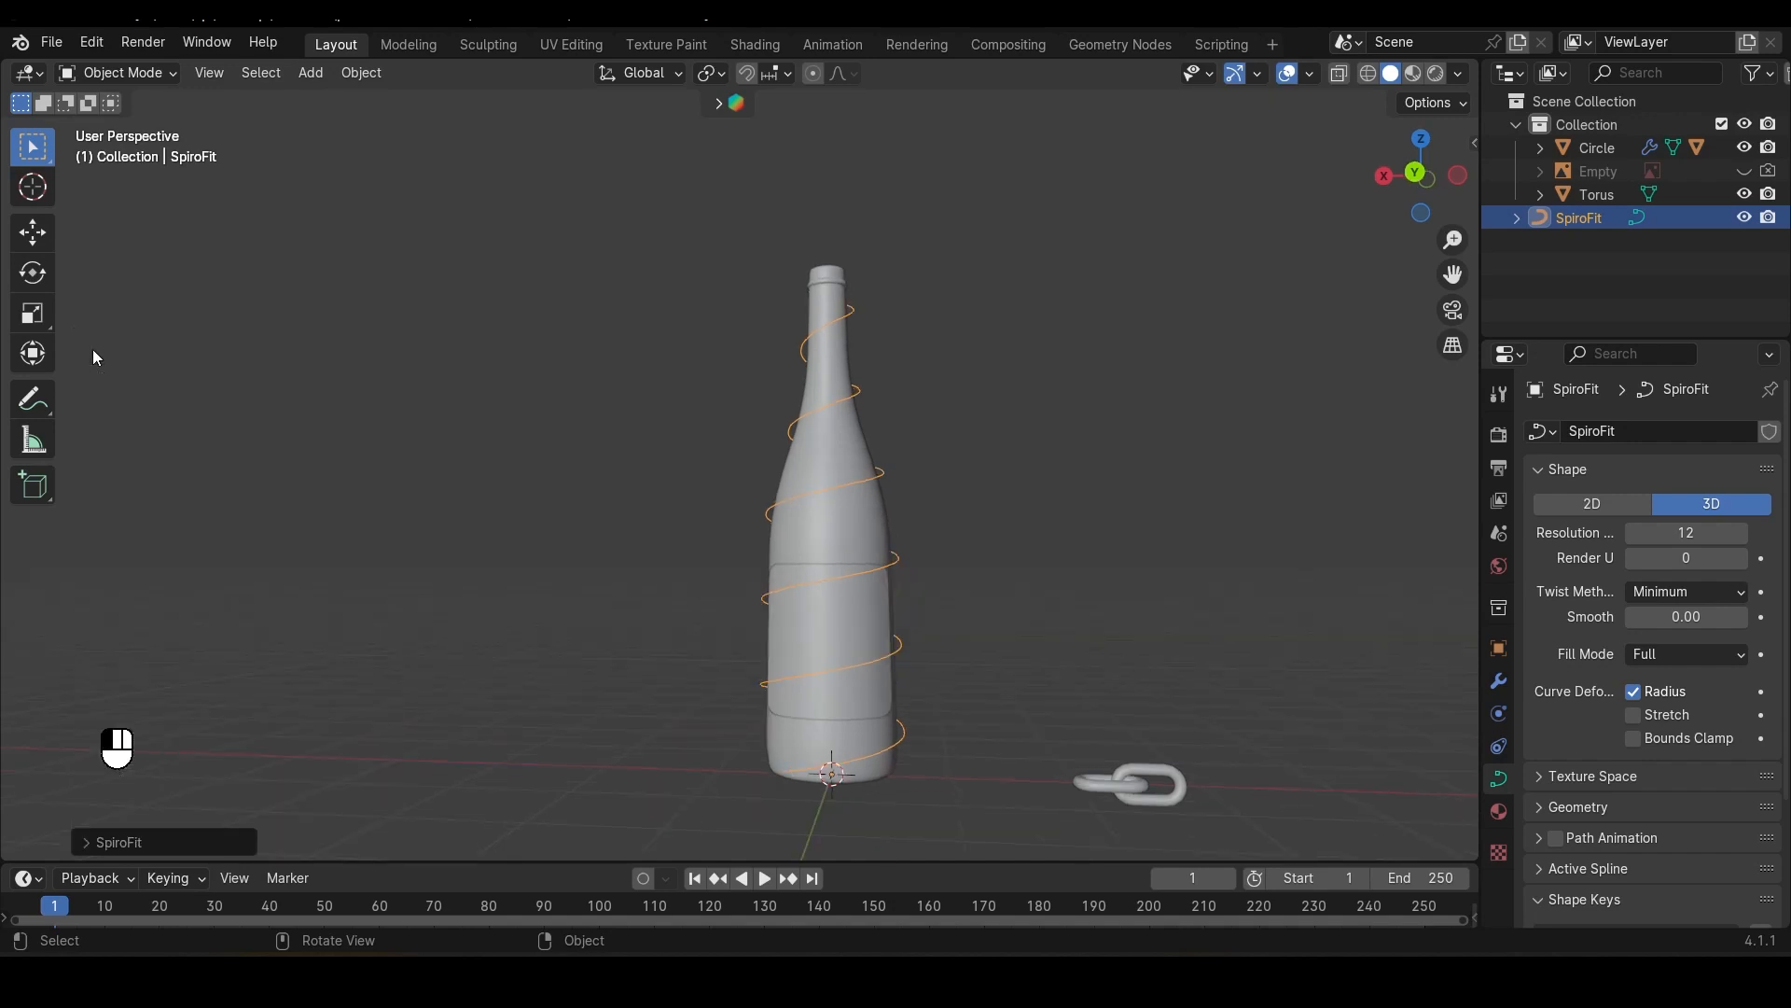
# Step: Select the chain-link pair beside the bottle
pyautogui.scroll(-4, 1045, 457)
pyautogui.click(921, 607)
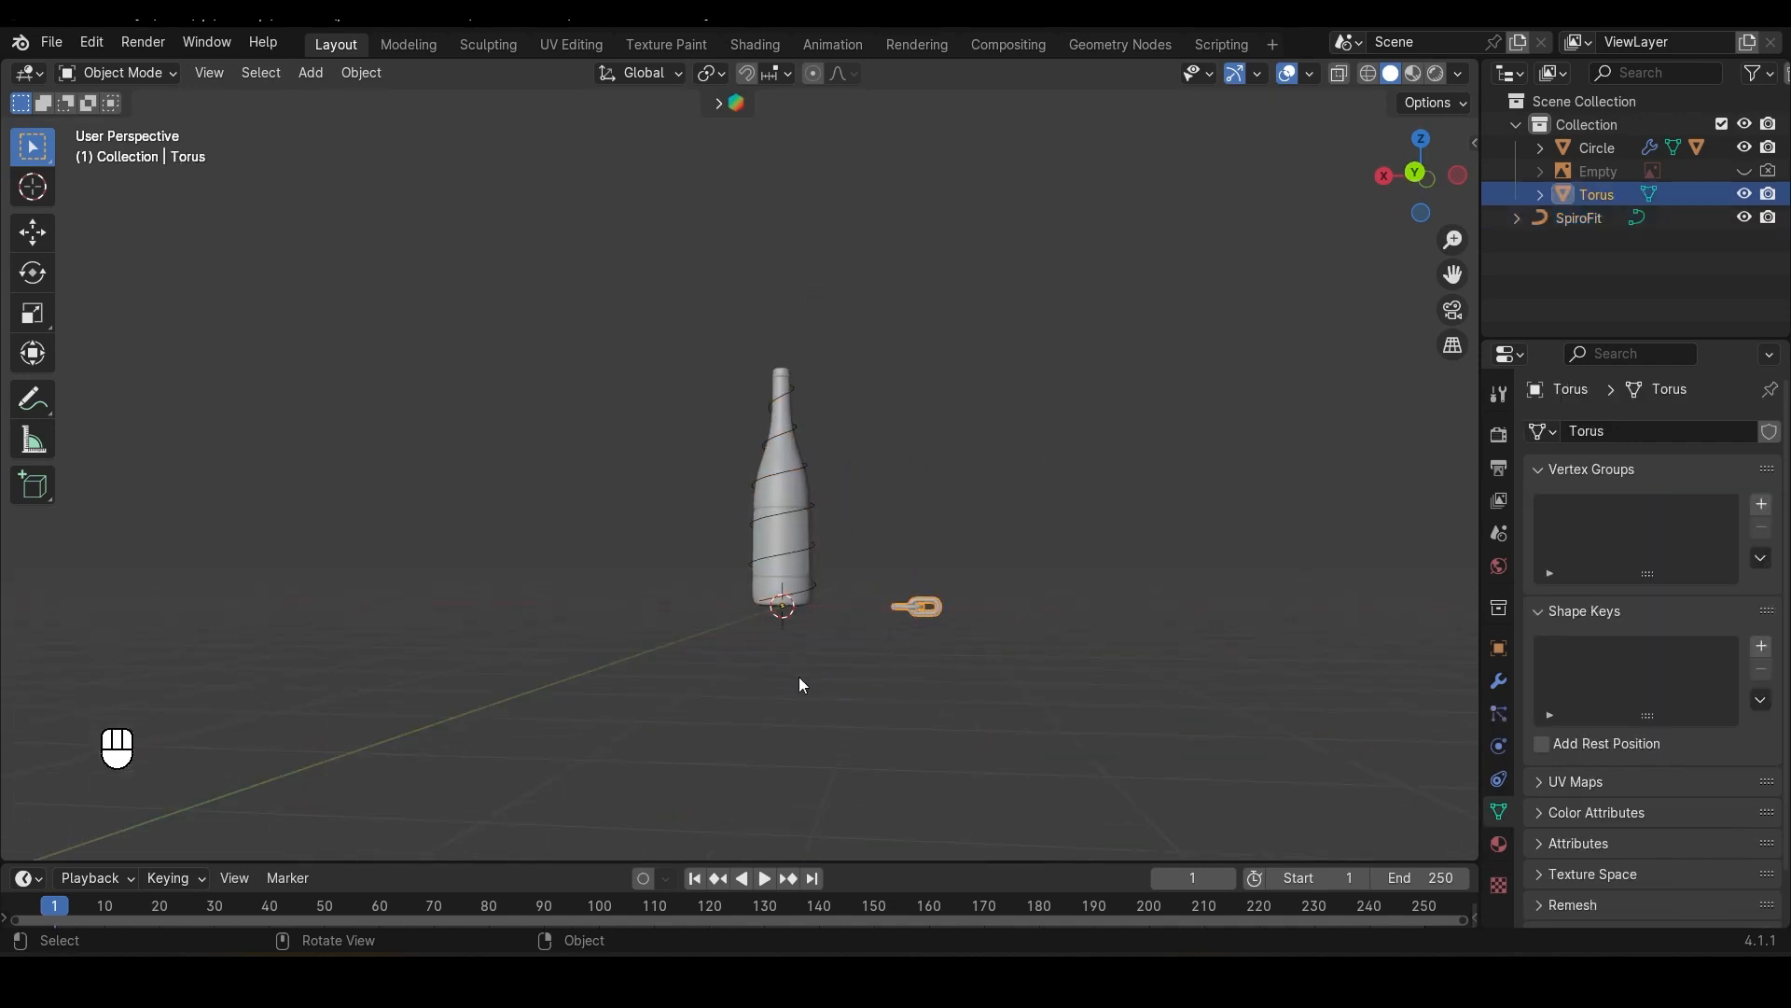
pyautogui.scroll(2, 912, 672)
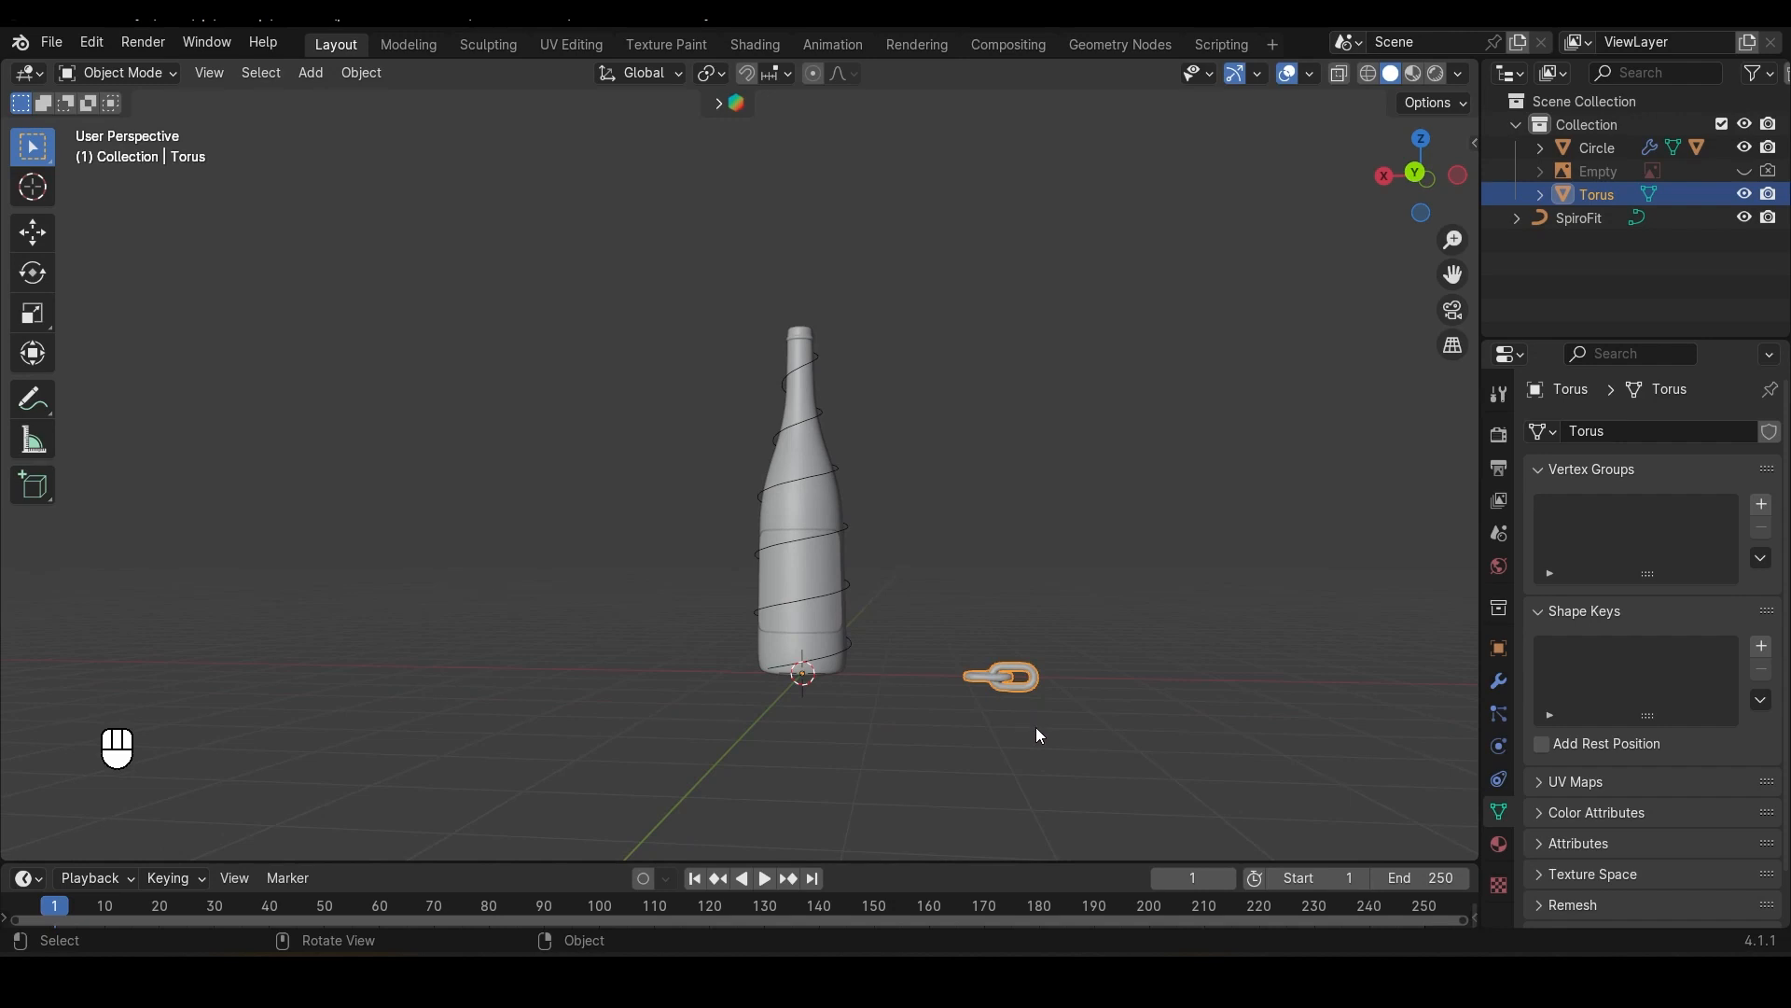
# Step: Try moving the chain-link pair farther from the bottle to check its origin, and undo the move
pyautogui.press('g')
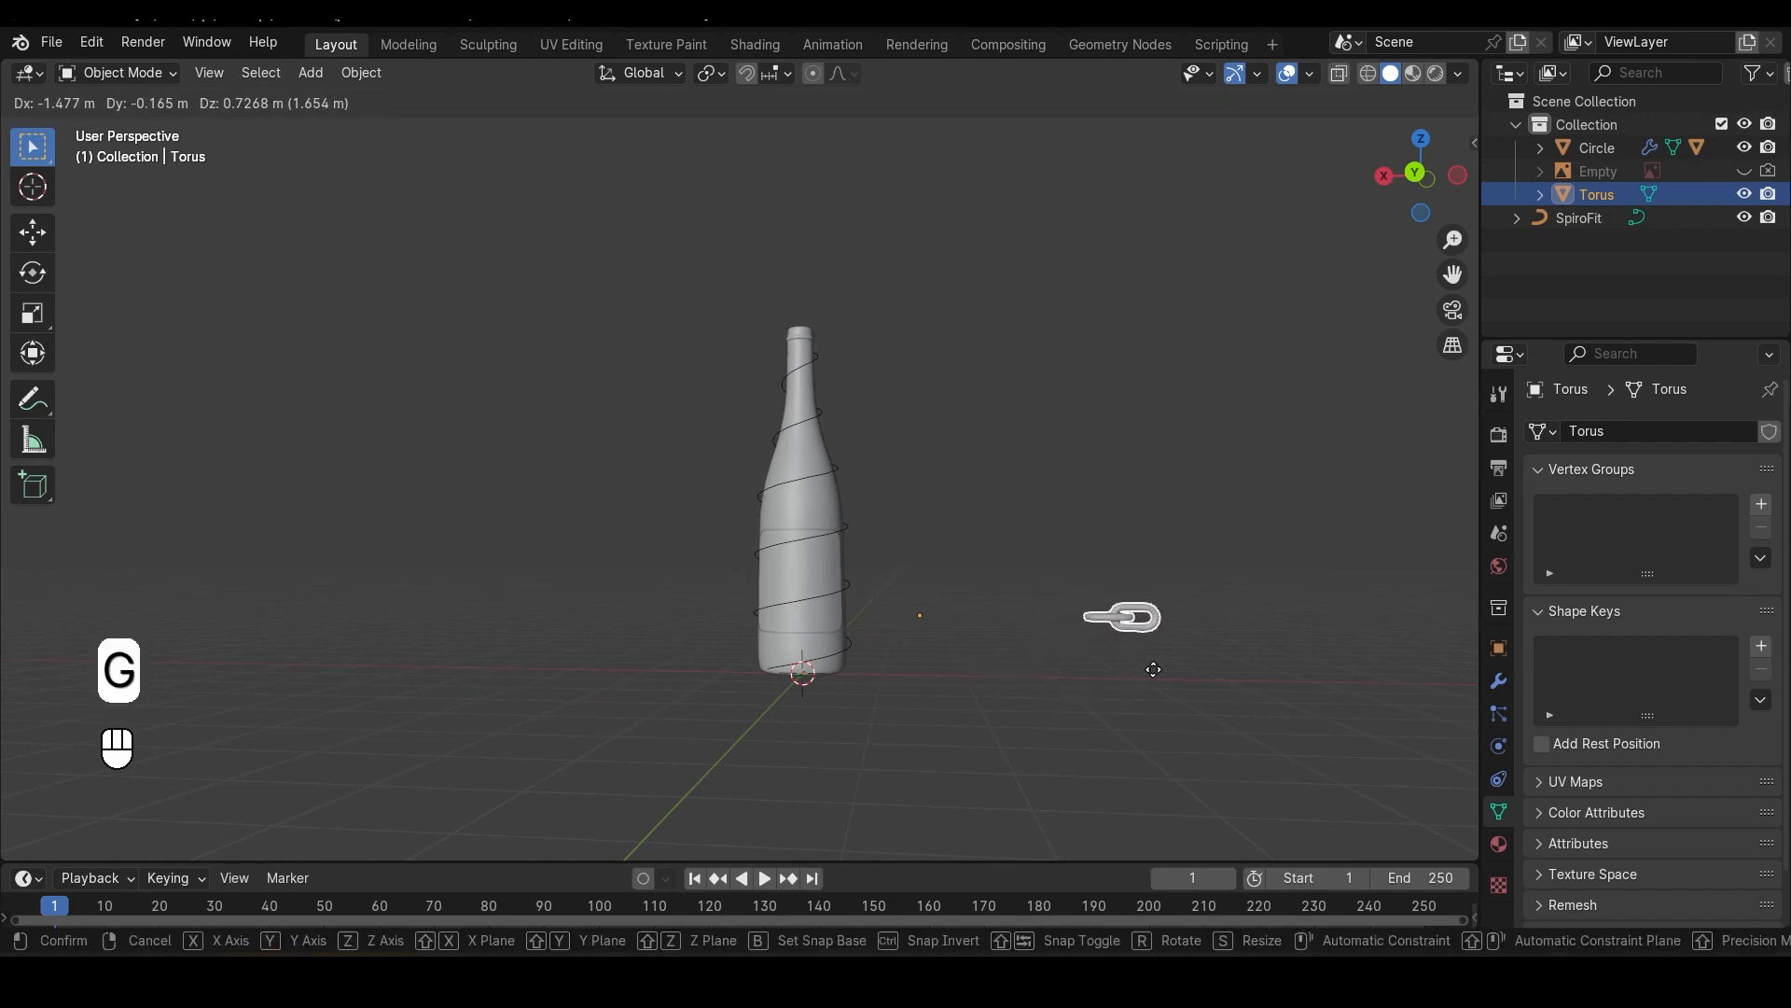
pyautogui.click(1154, 669)
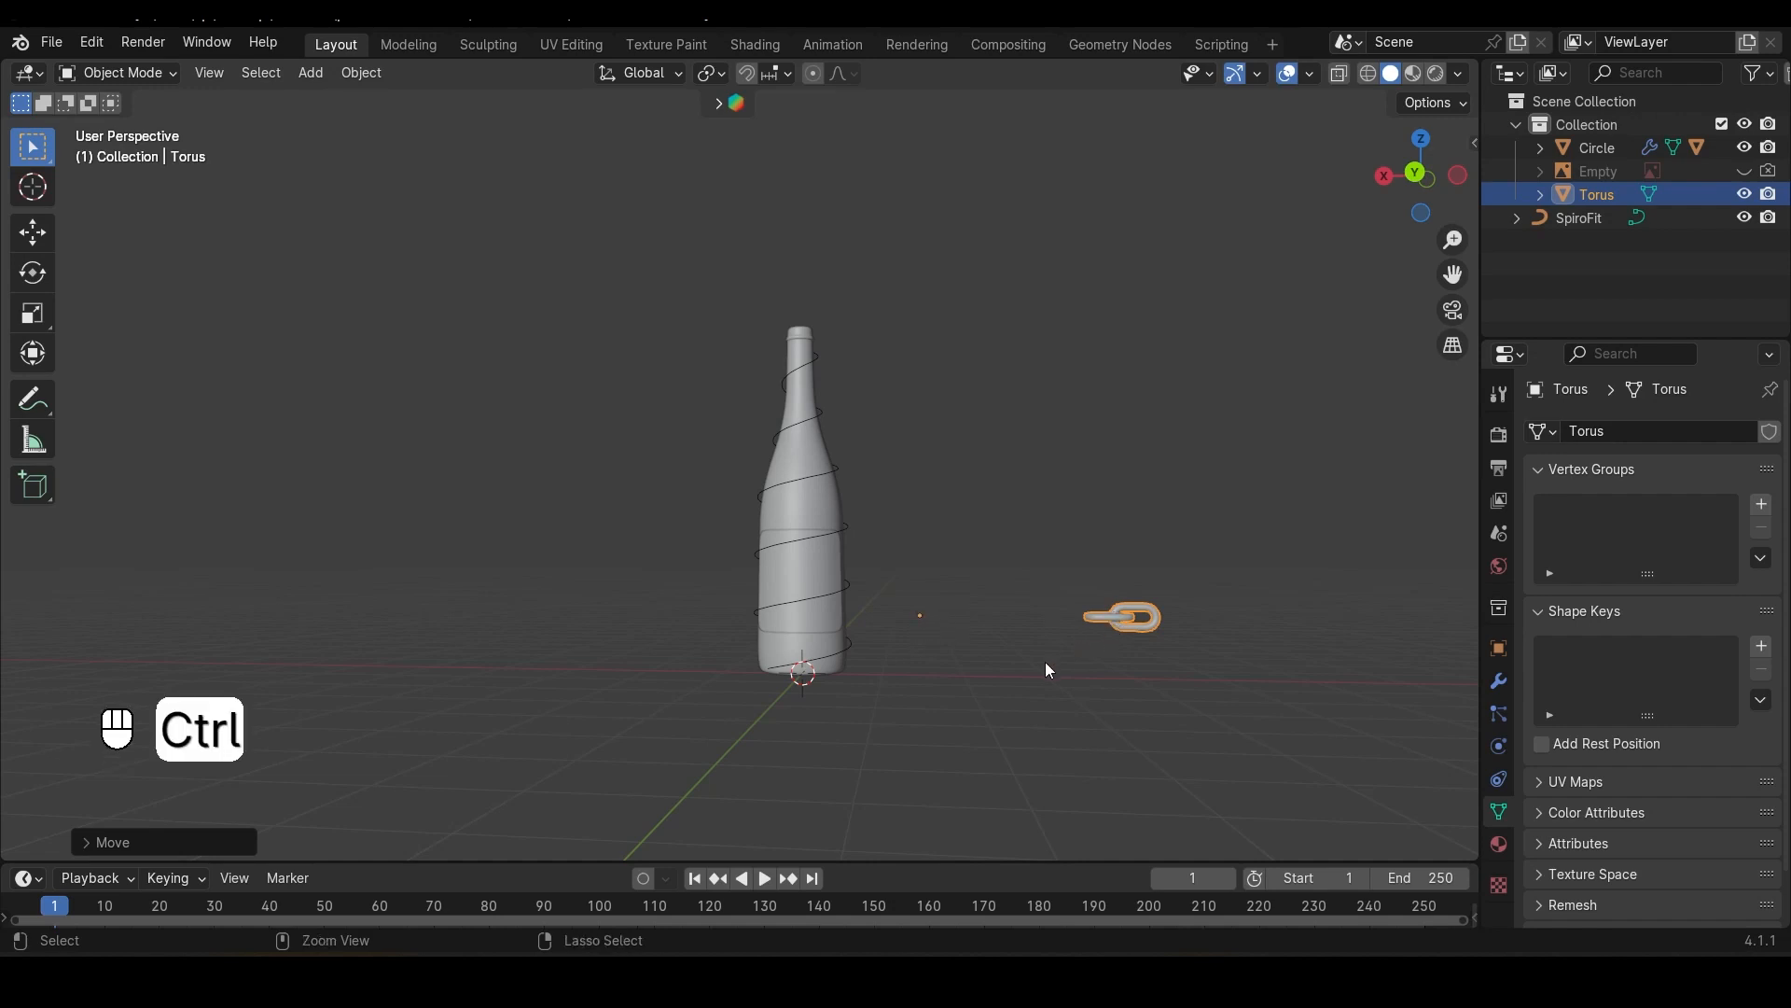
pyautogui.hotkey('ctrl', 'z')
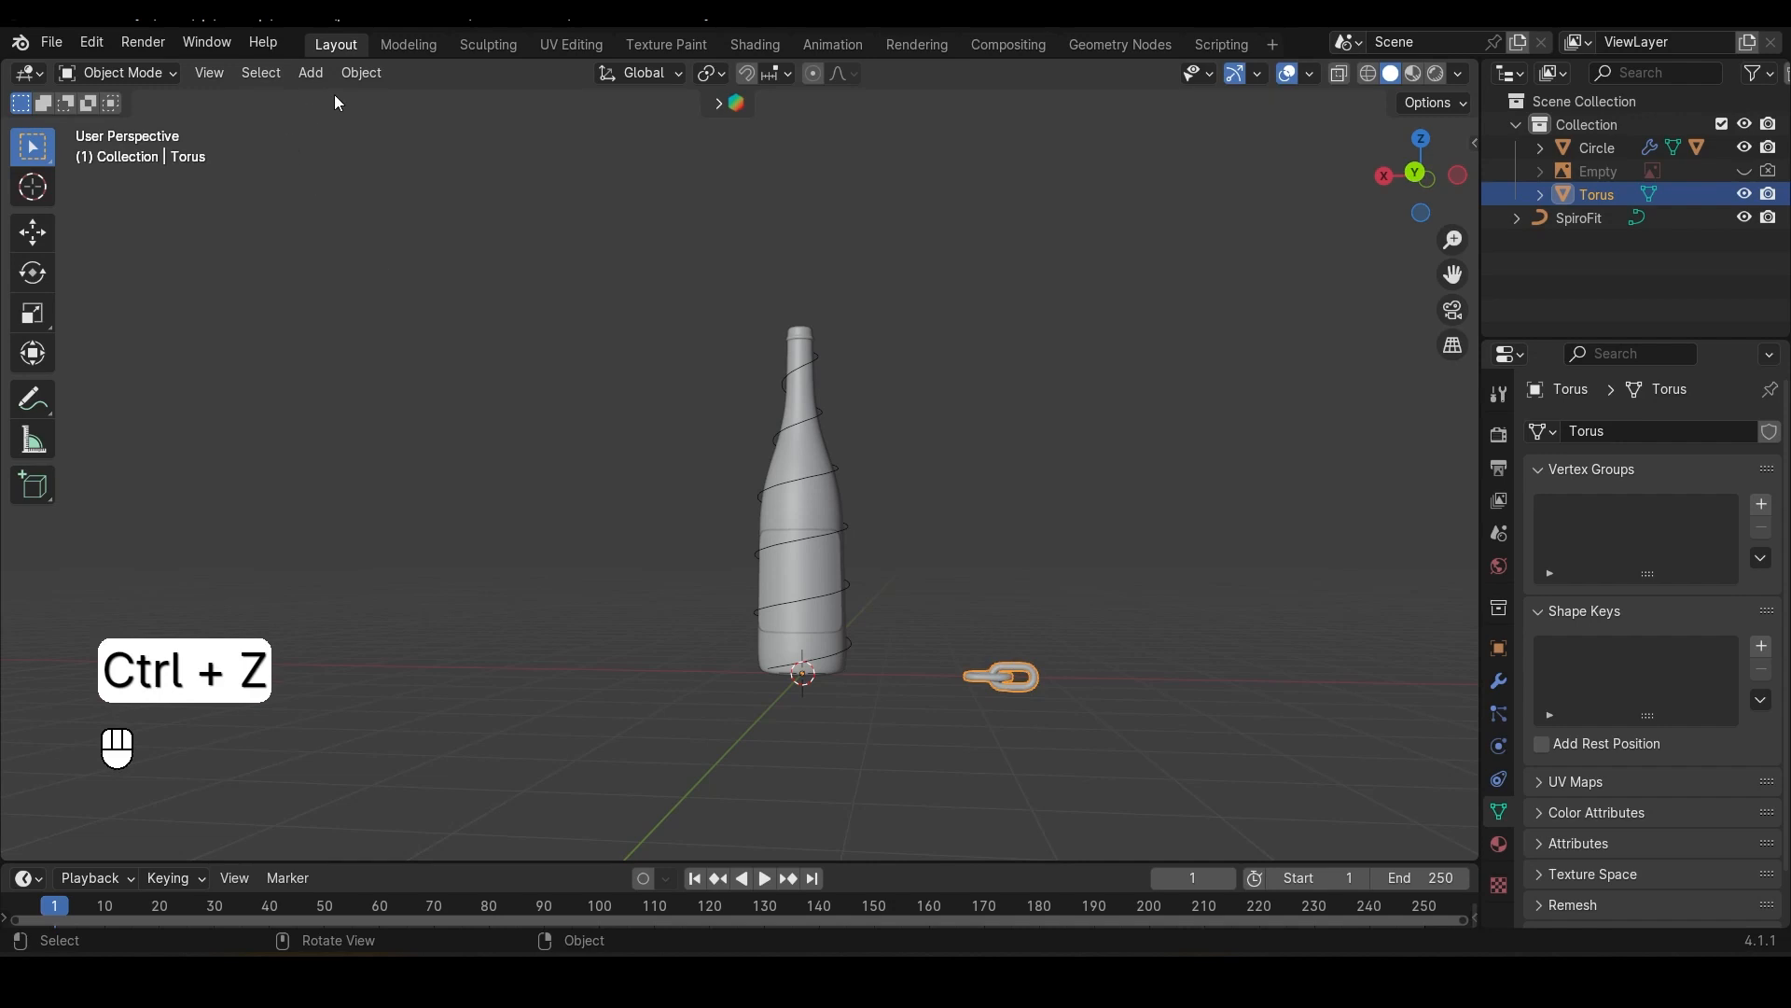
# Step: Set the chain-link pair's origin to its geometry
pyautogui.click(361, 74)
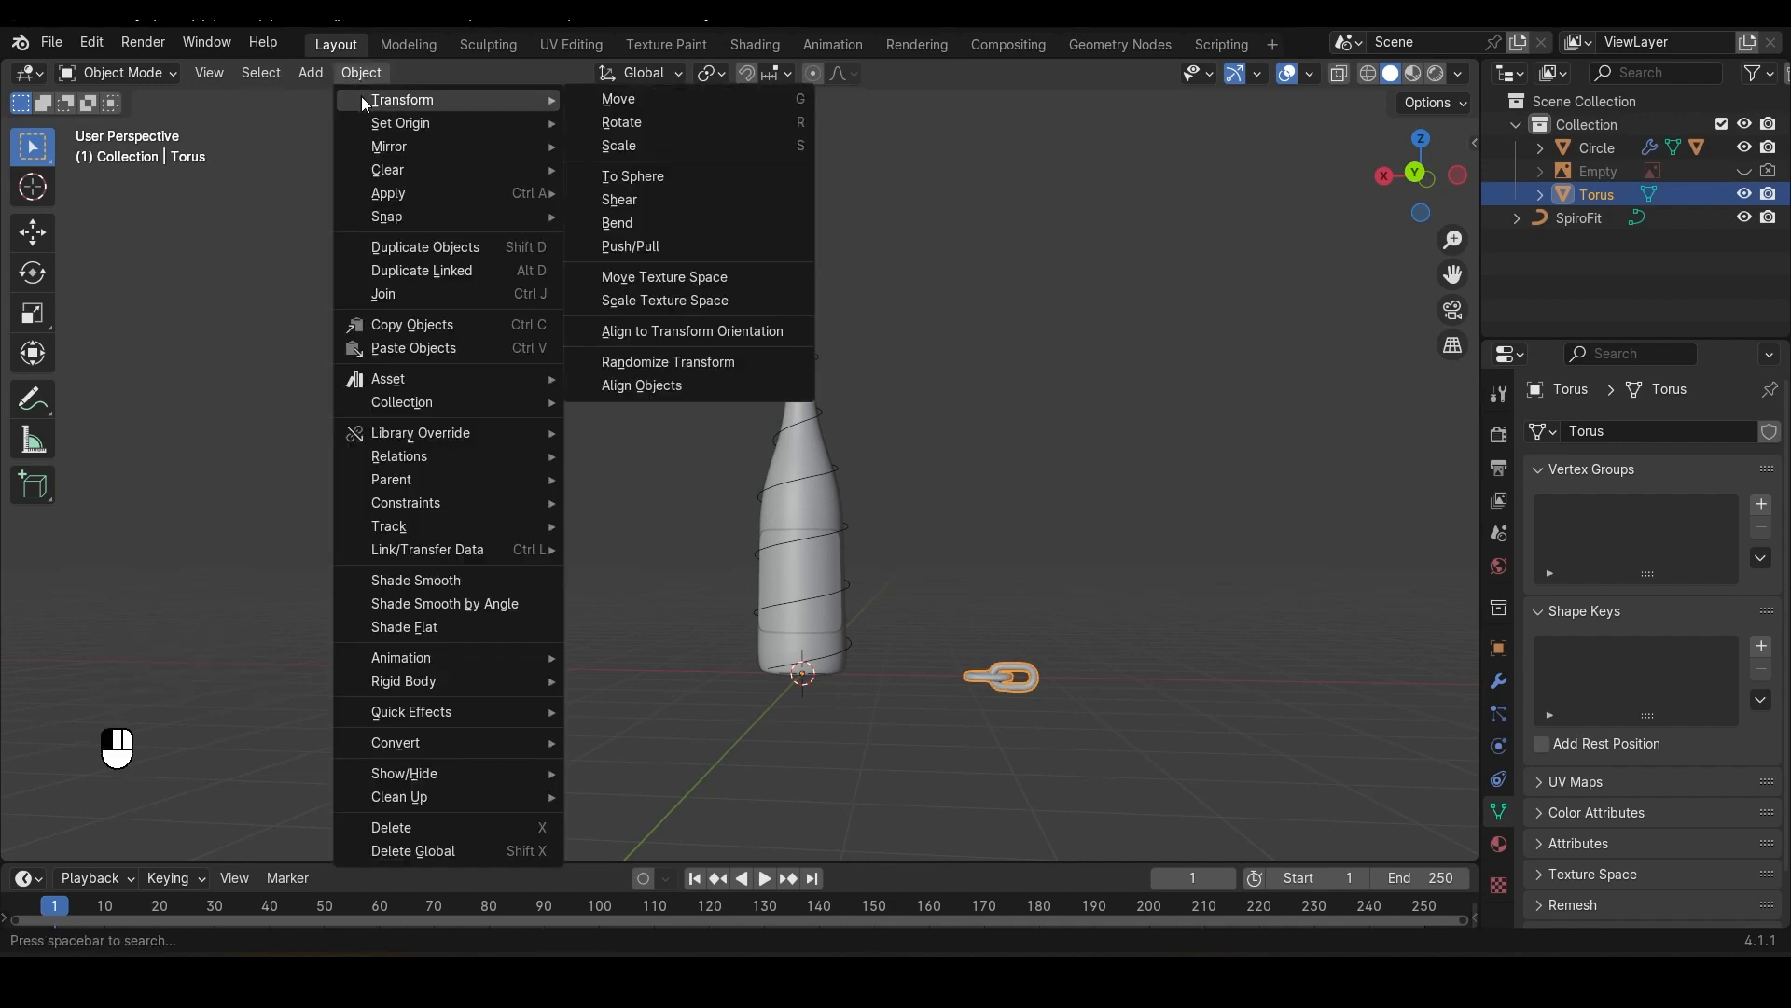
pyautogui.moveTo(466, 125)
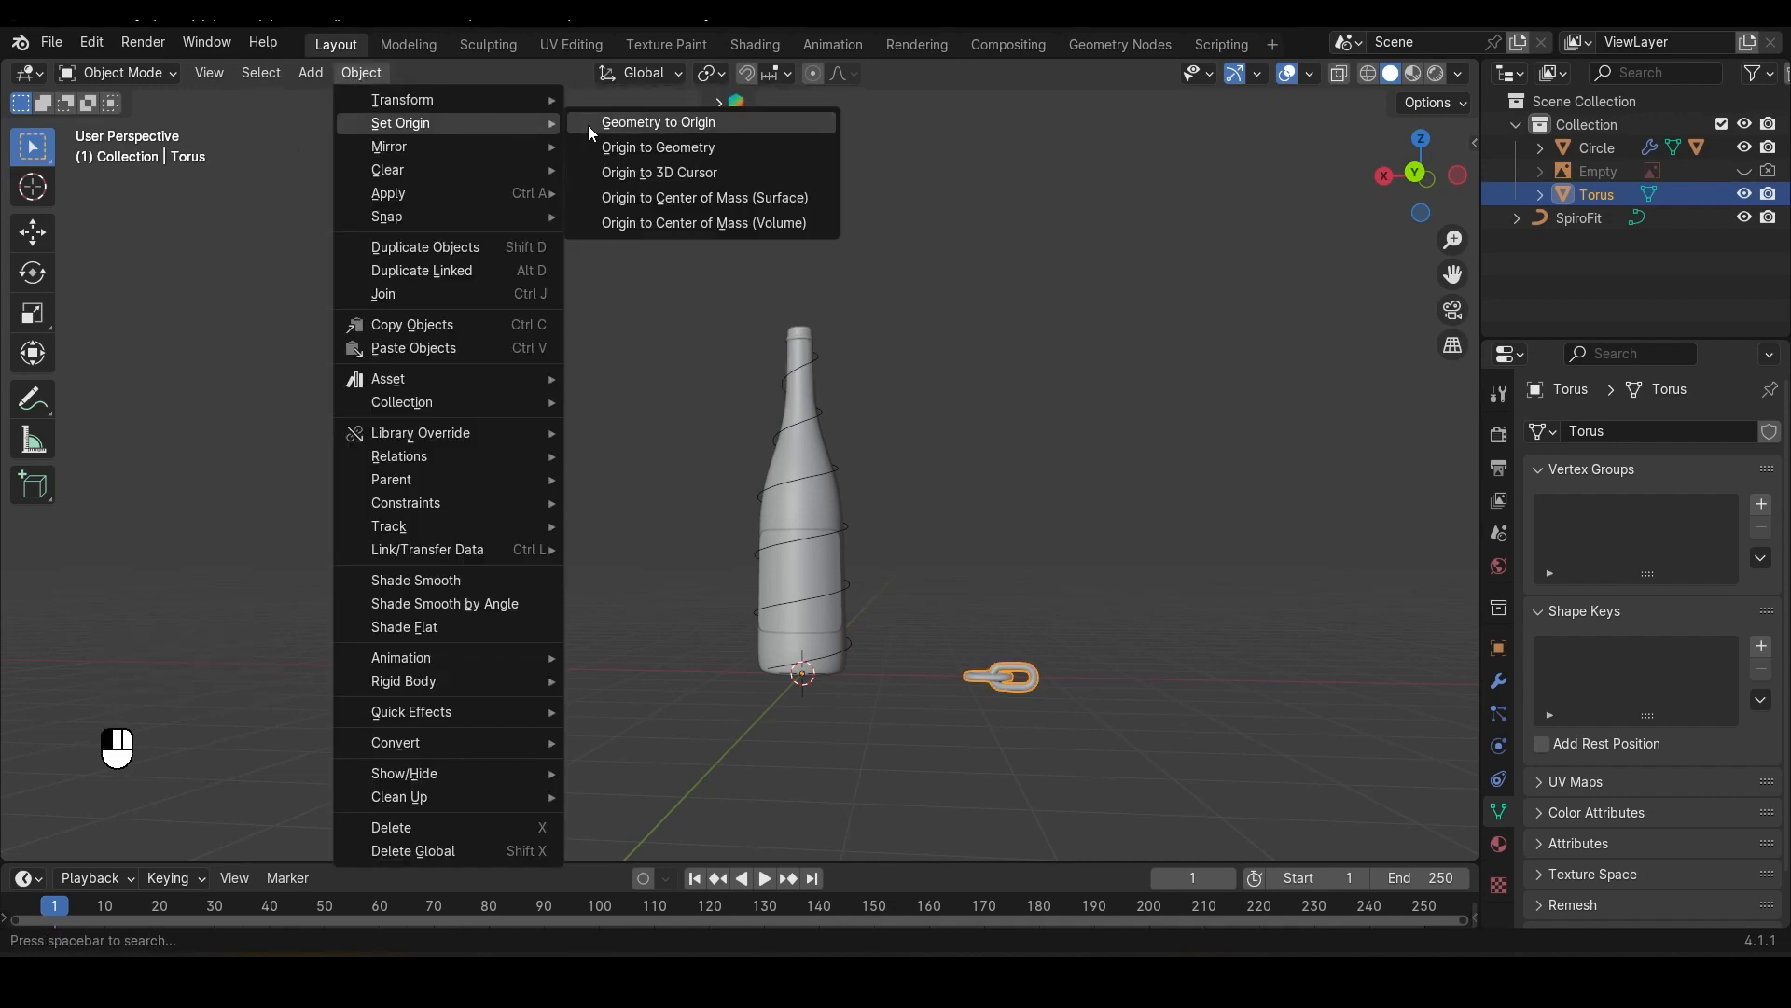
pyautogui.click(679, 148)
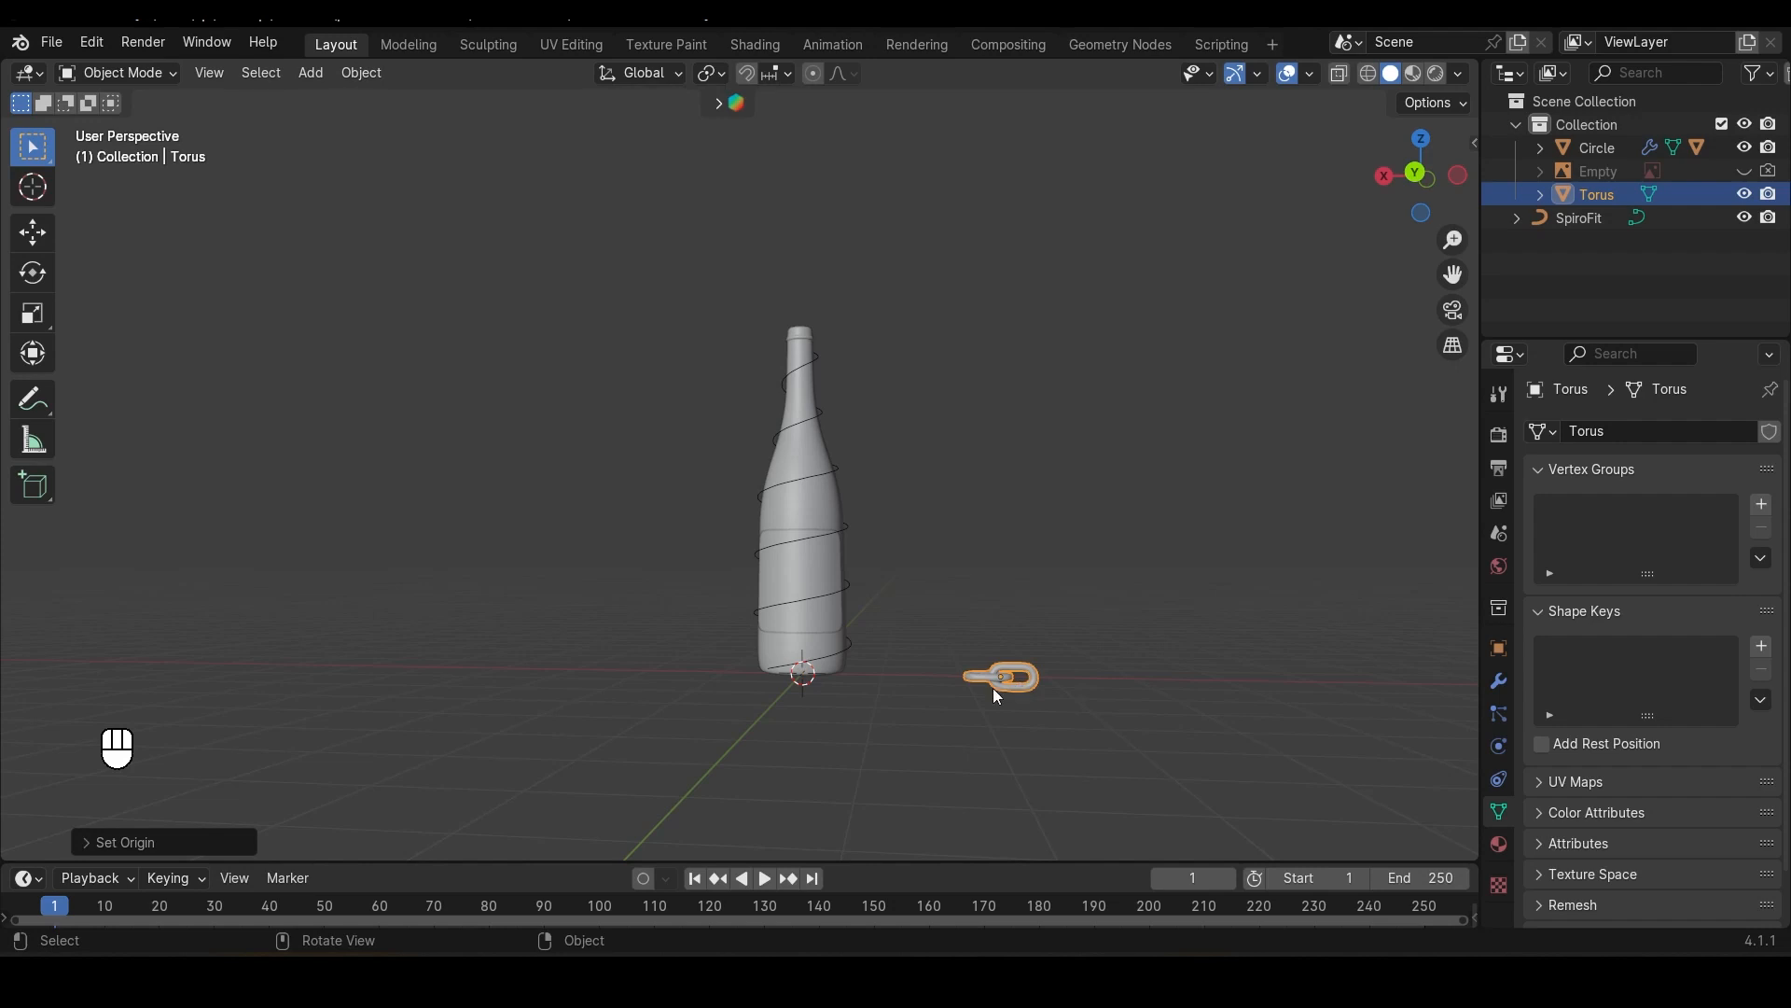
# Step: Try moving the spiral curve away from the bottle to check its origin, and undo the move
pyautogui.scroll(2, 995, 688)
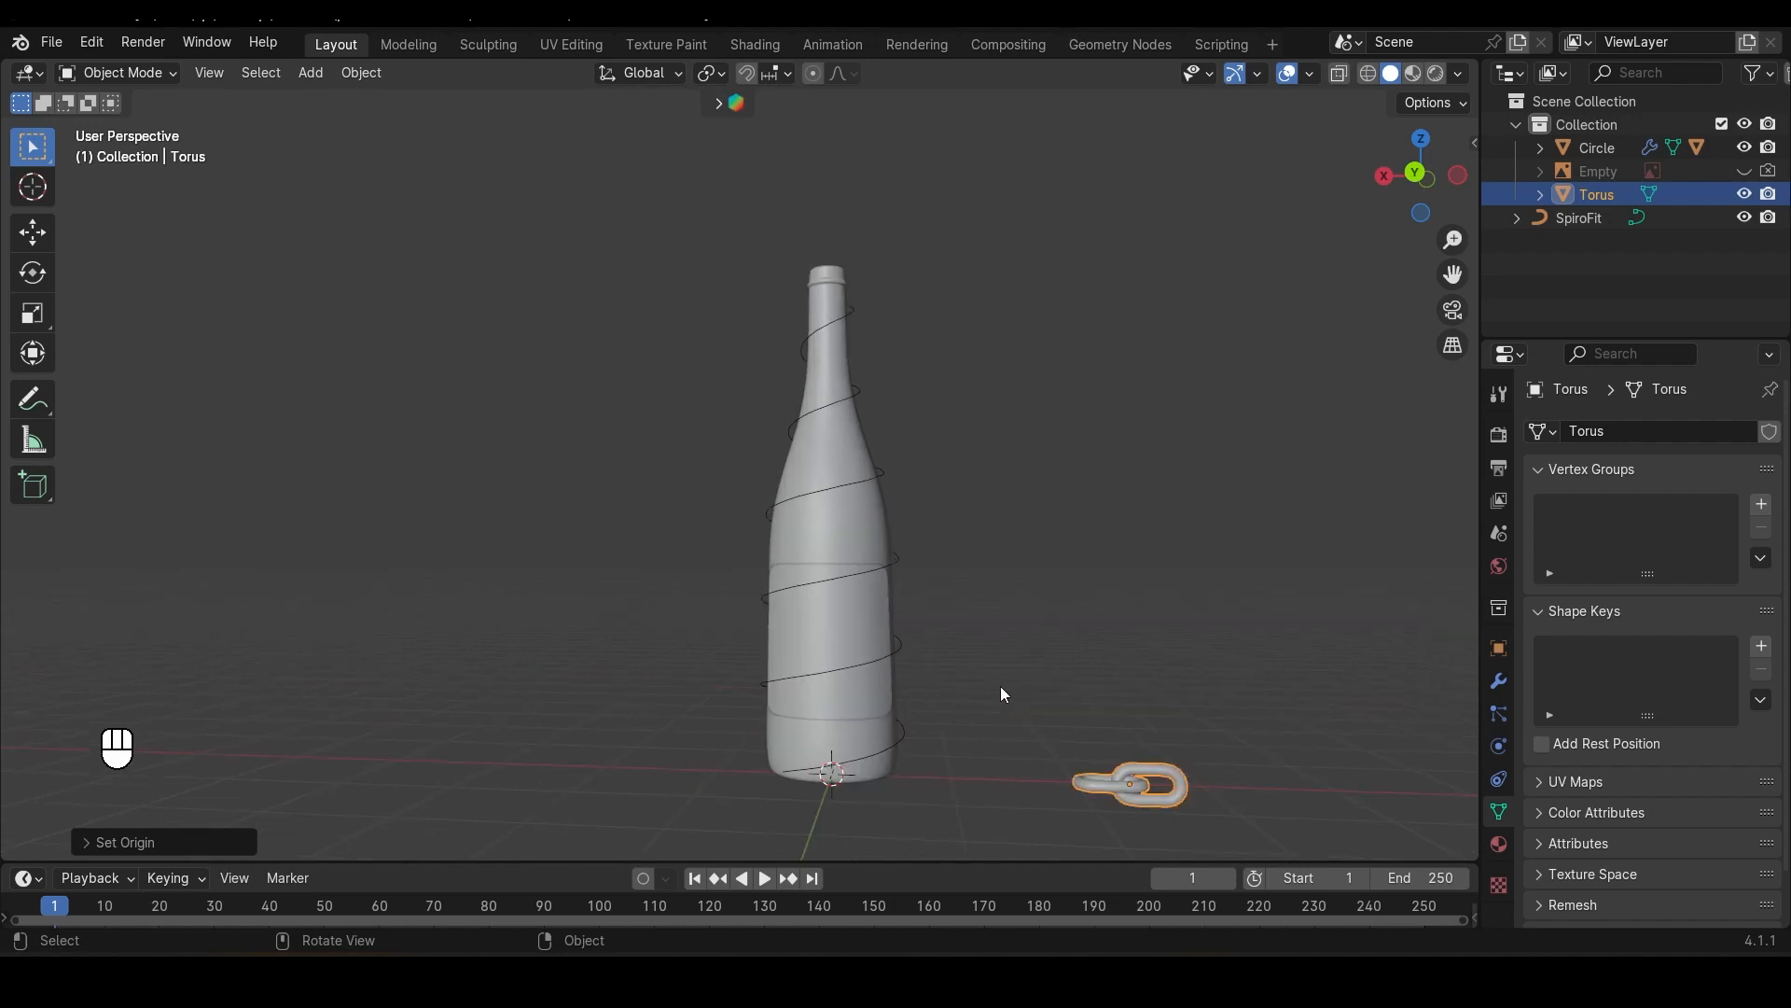
pyautogui.click(888, 562)
pyautogui.press('g')
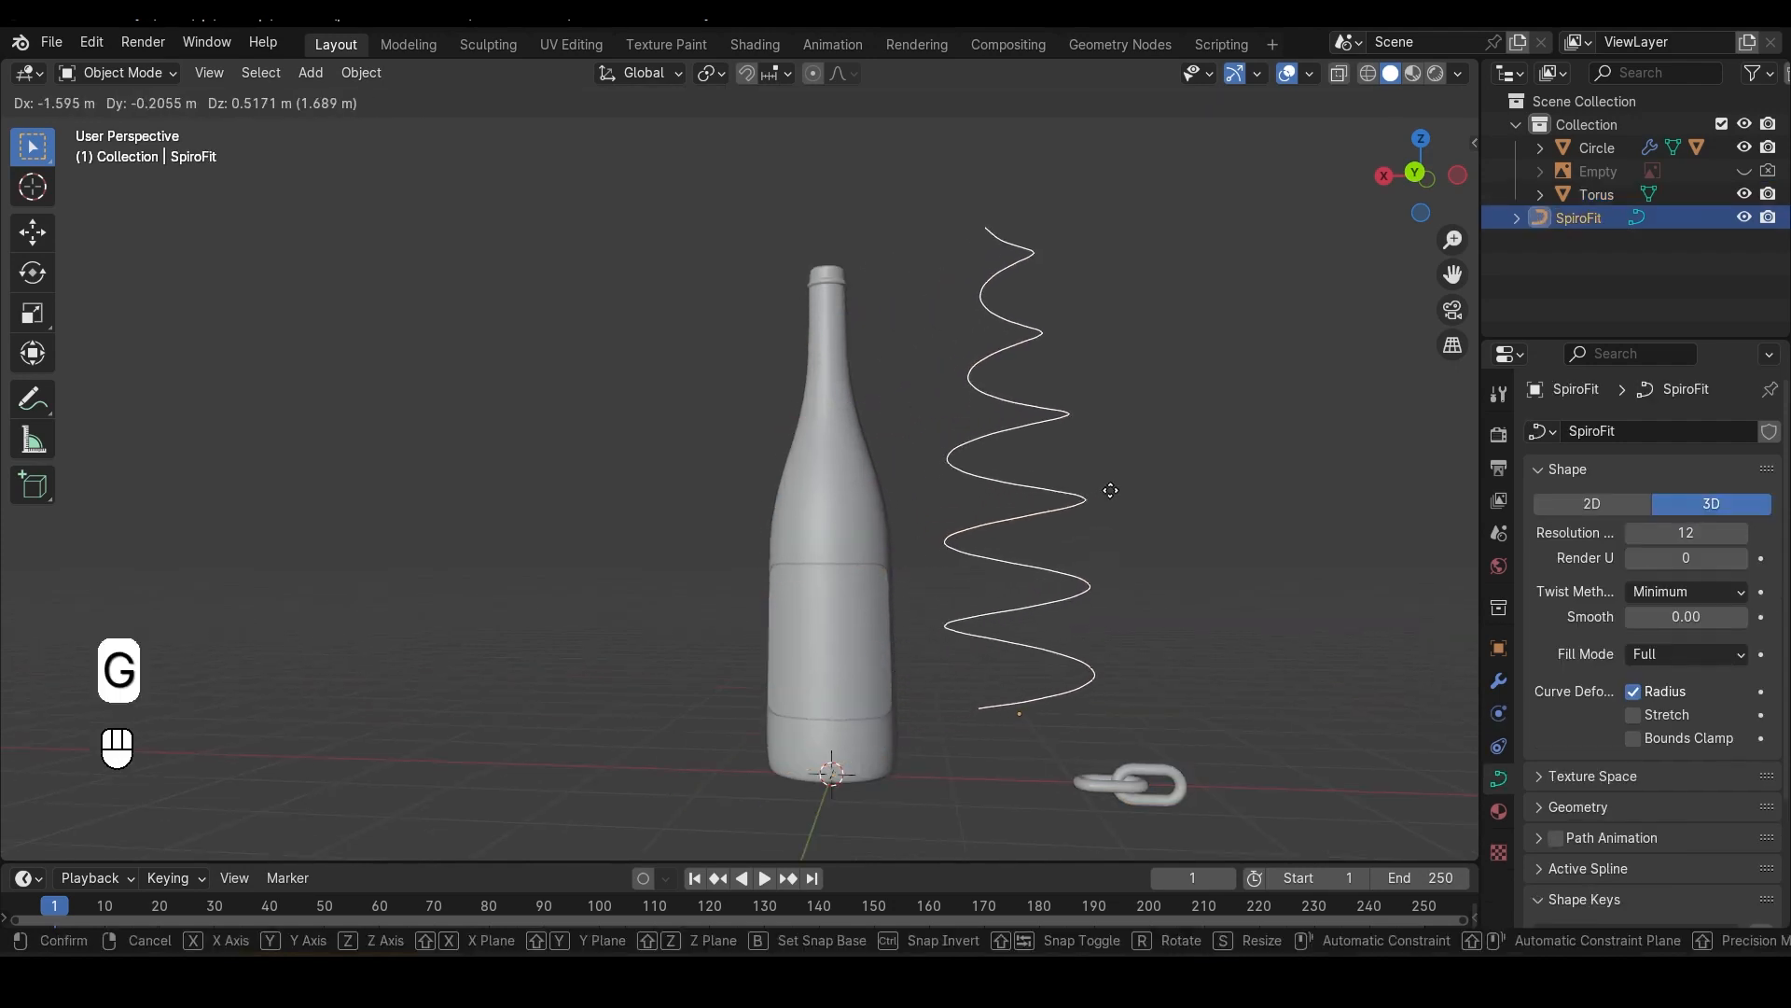
pyautogui.click(1100, 476)
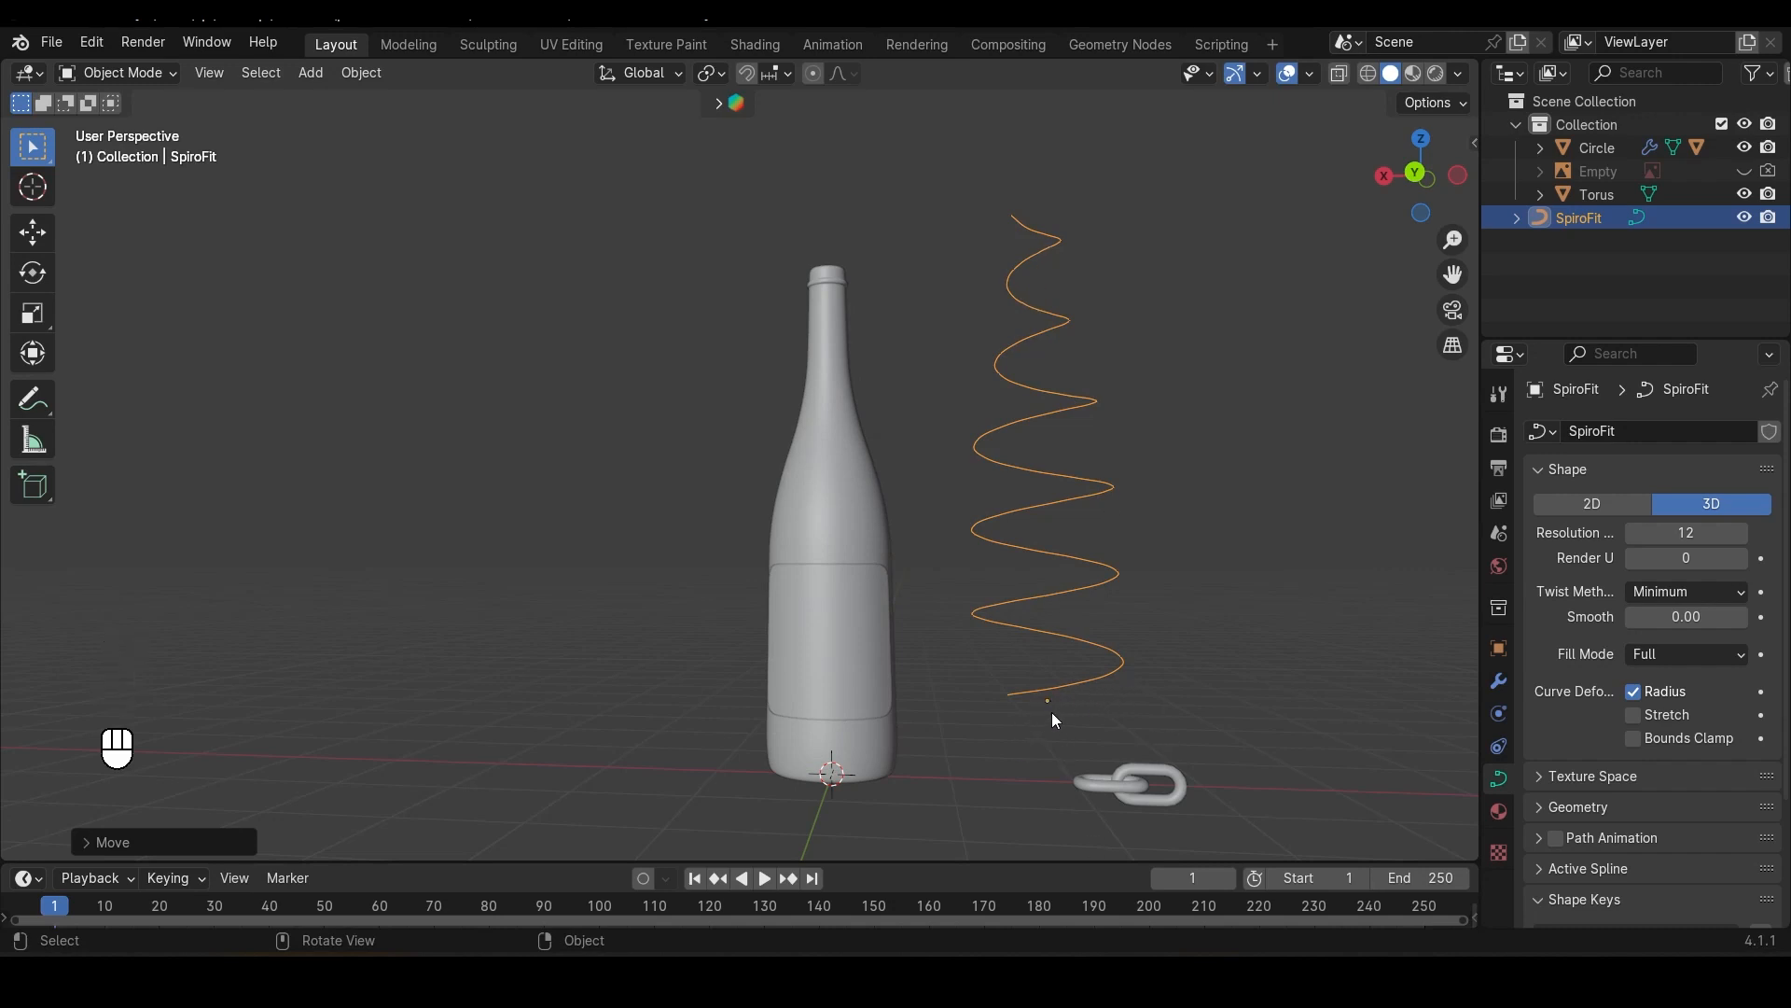
pyautogui.hotkey('ctrl', 'z')
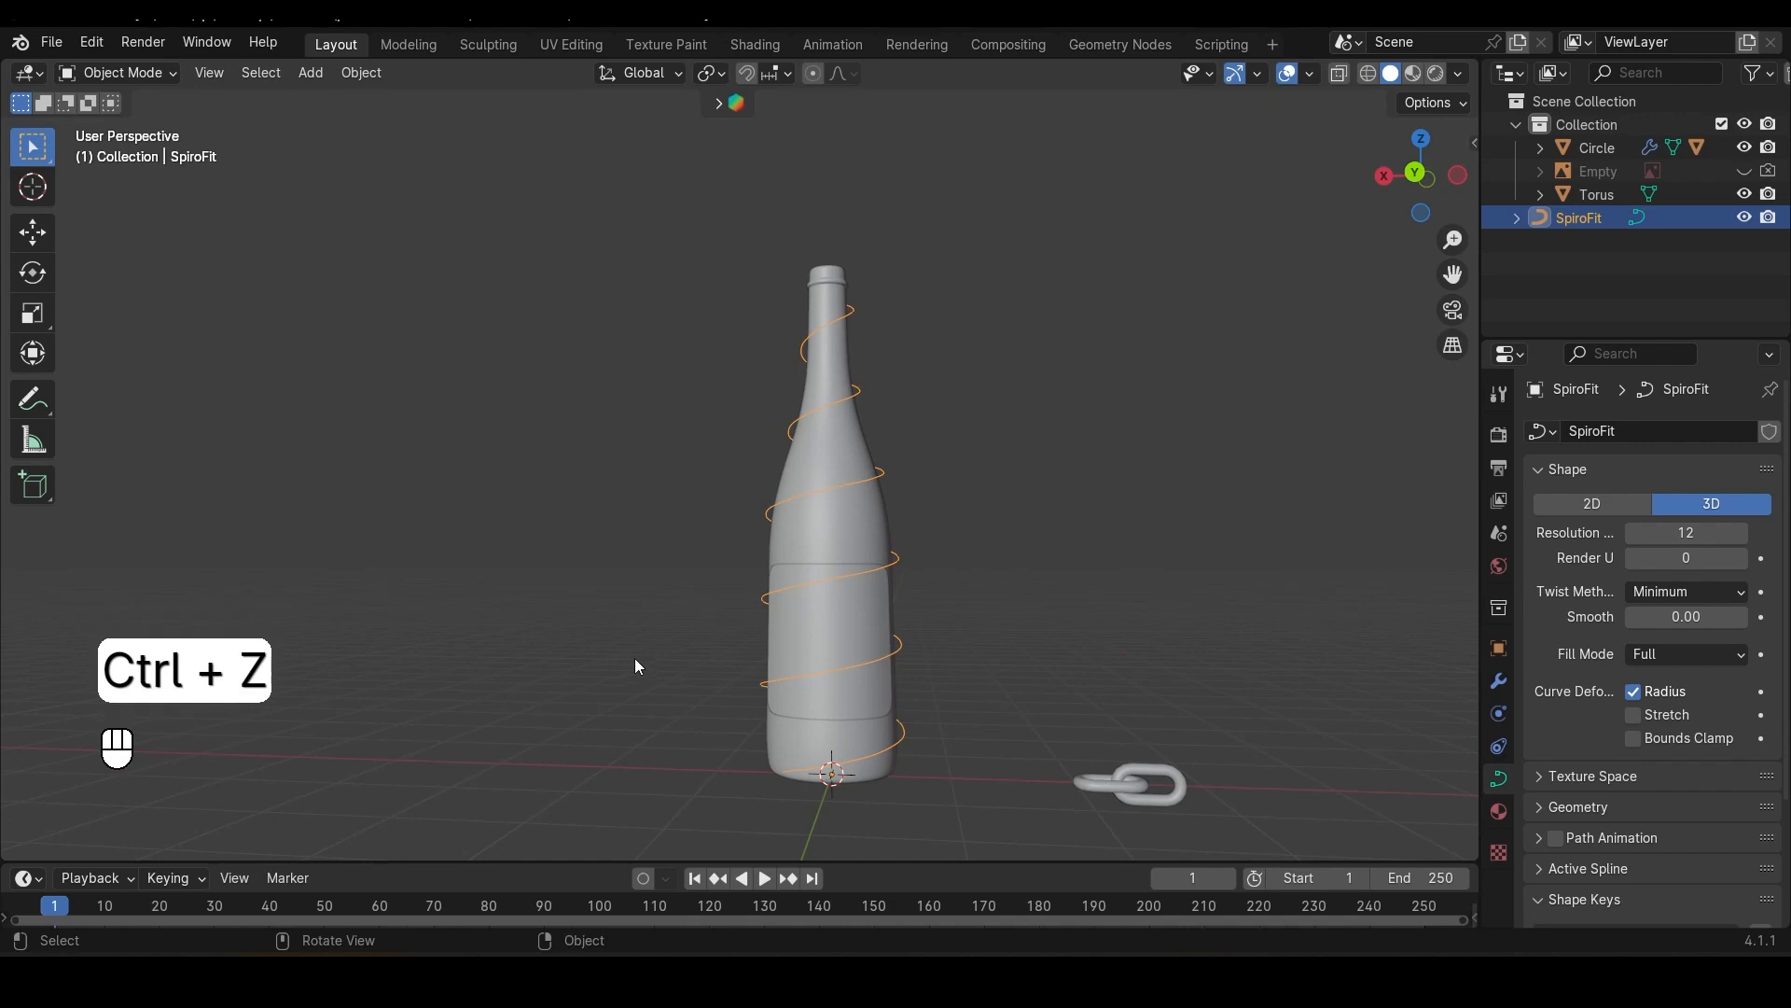
# Step: Select the chain-link pair and snap the 3D cursor to it
pyautogui.click(1129, 804)
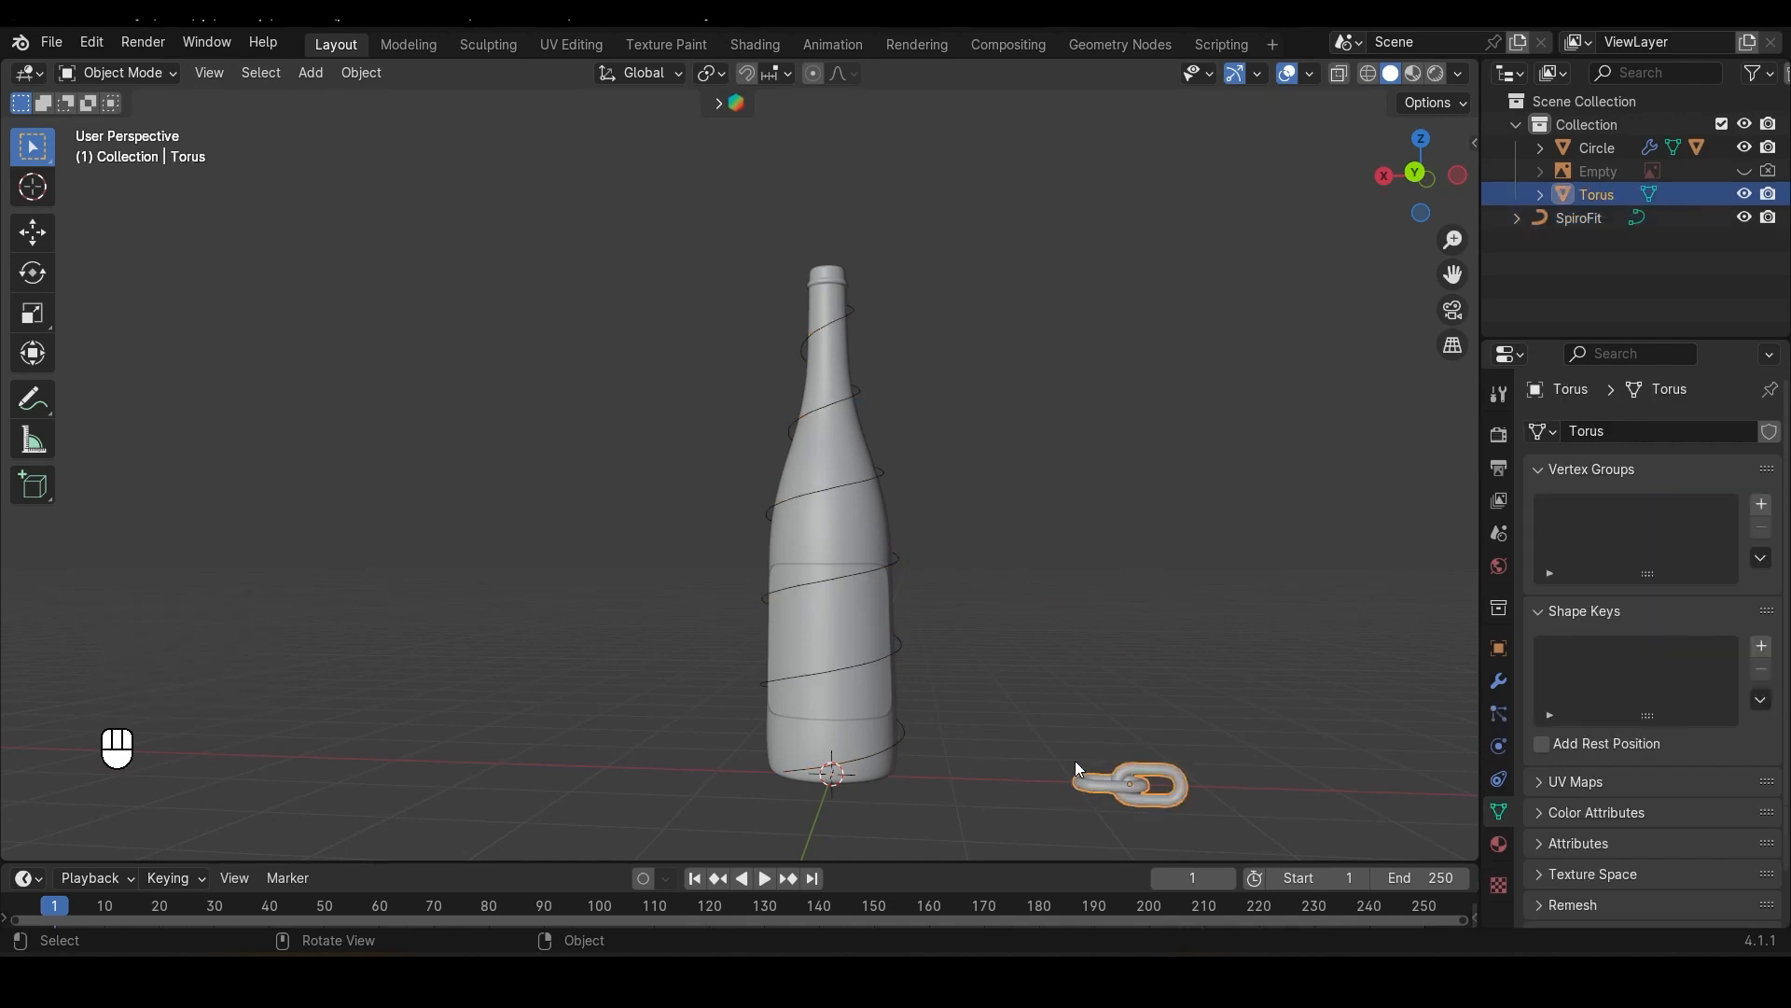
pyautogui.hotkey('shift', 's')
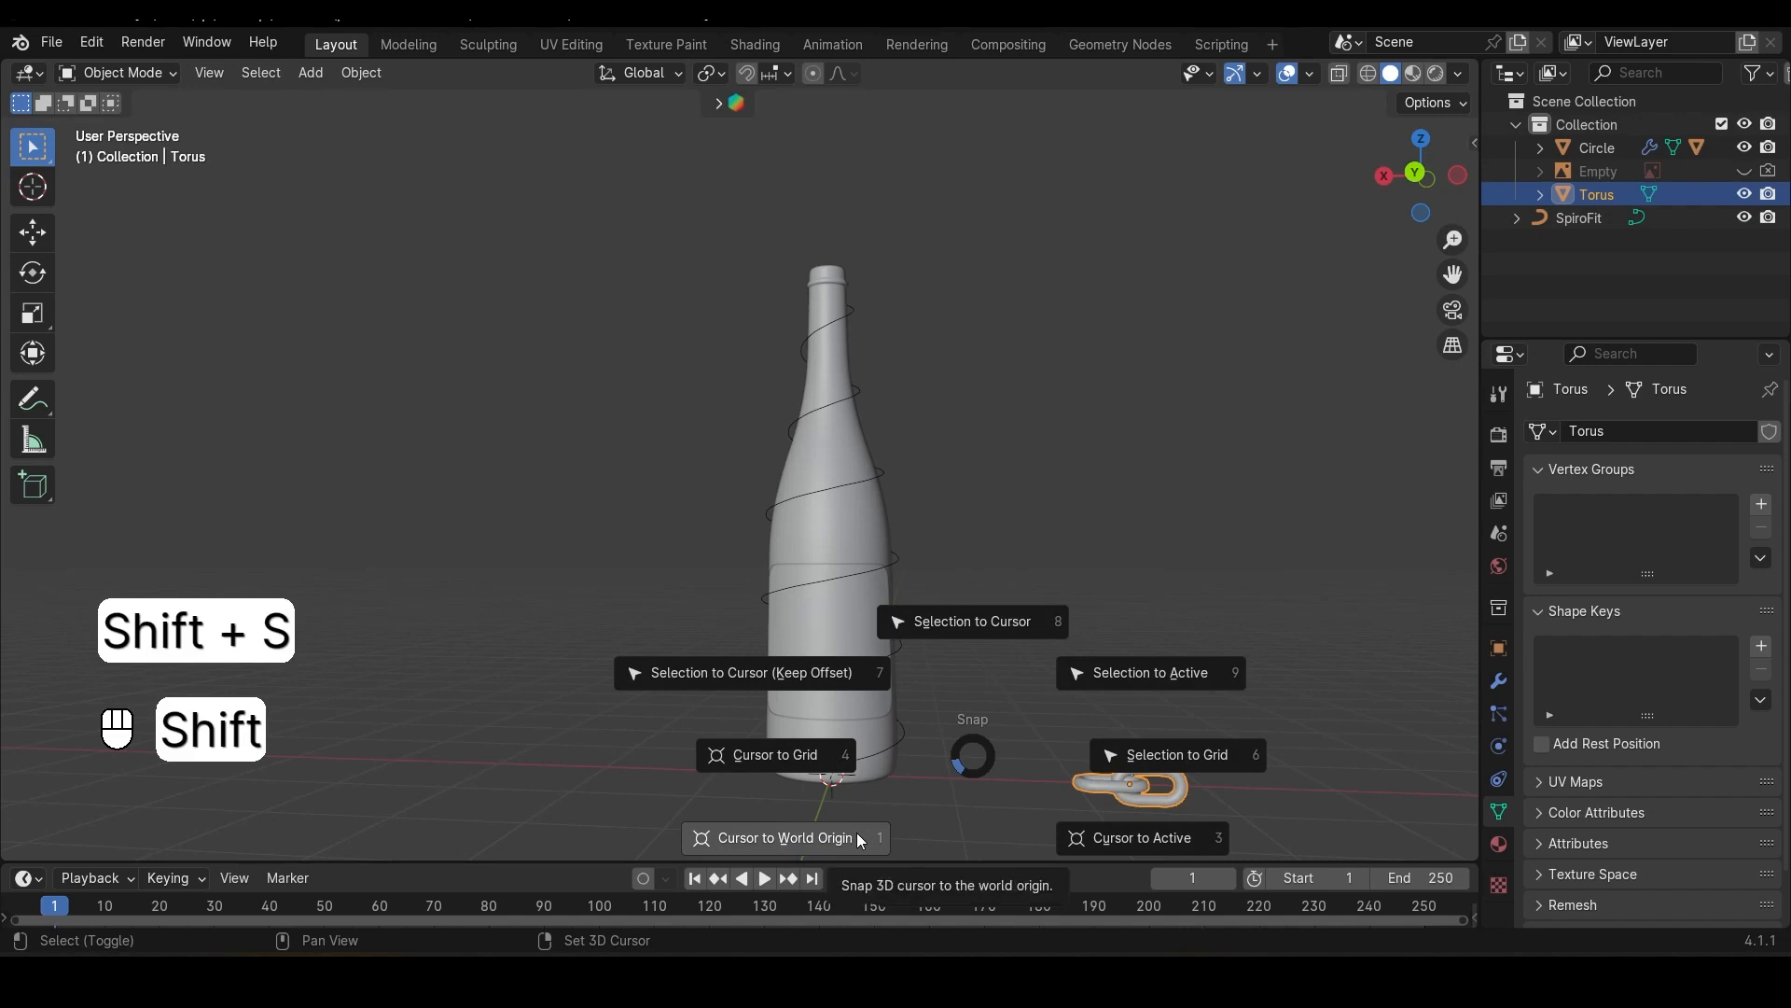
pyautogui.click(944, 895)
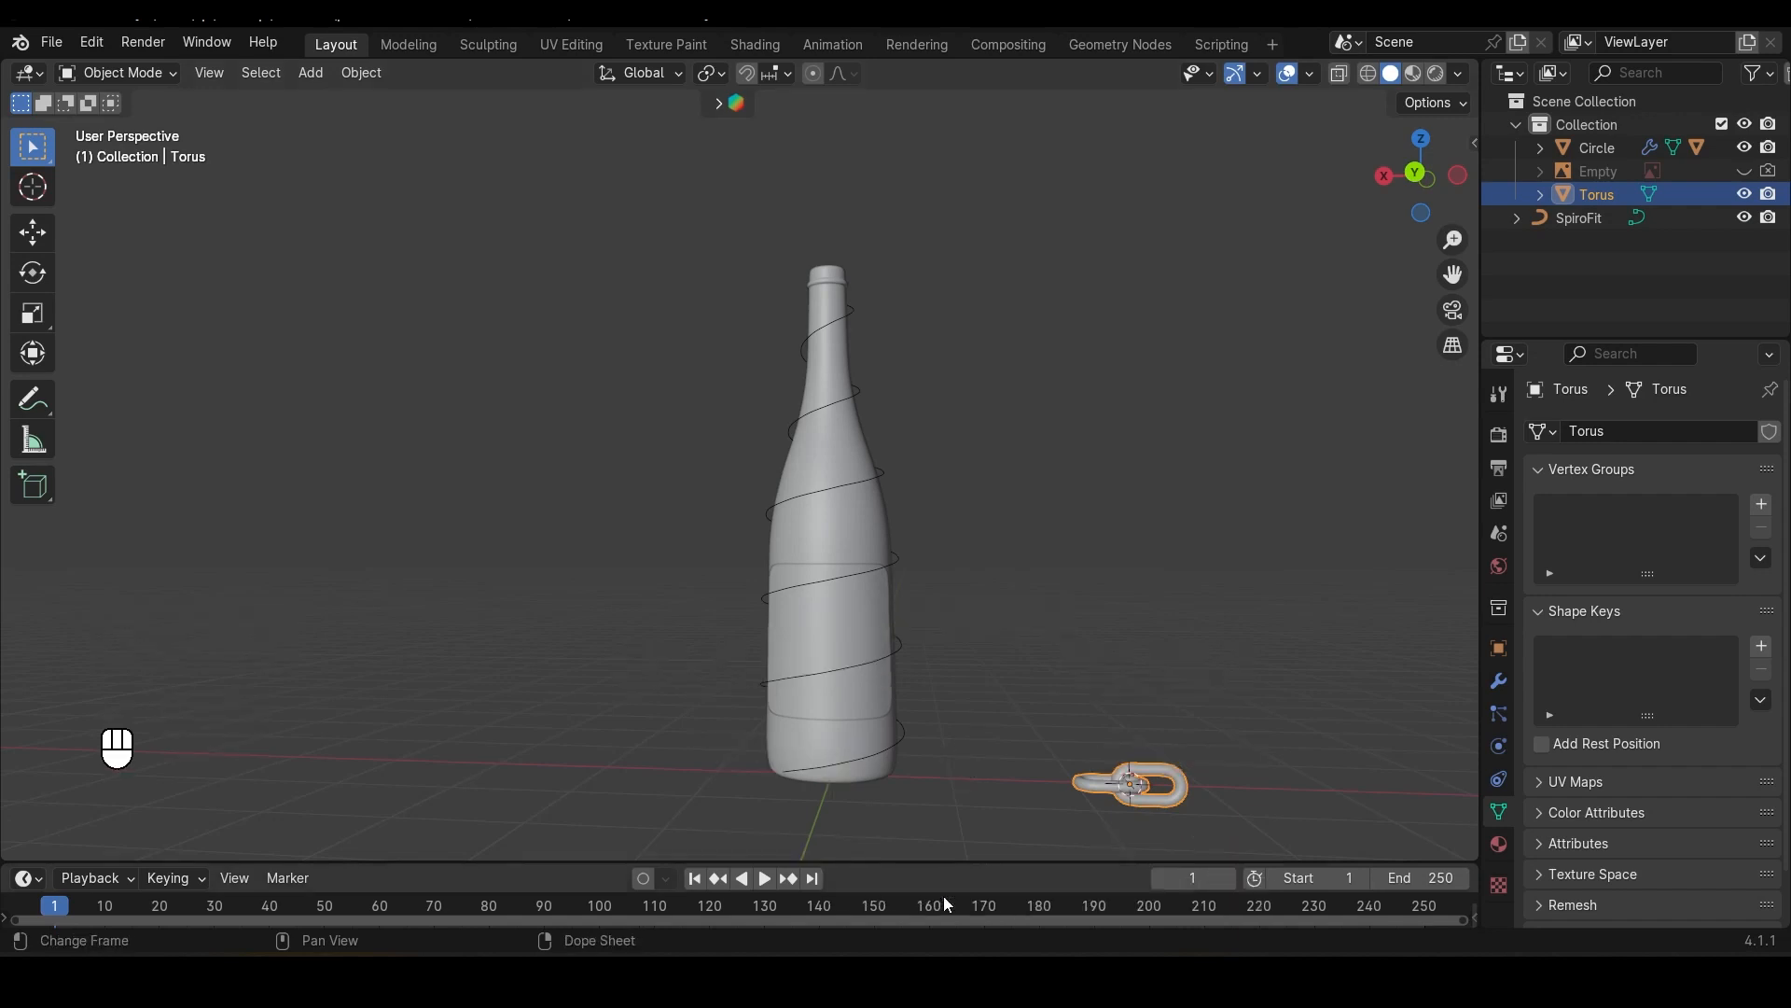
pyautogui.keyDown('shift'); pyautogui.moveTo(1131, 805); pyautogui.dragTo(970, 605, button='middle'); pyautogui.keyUp('shift')
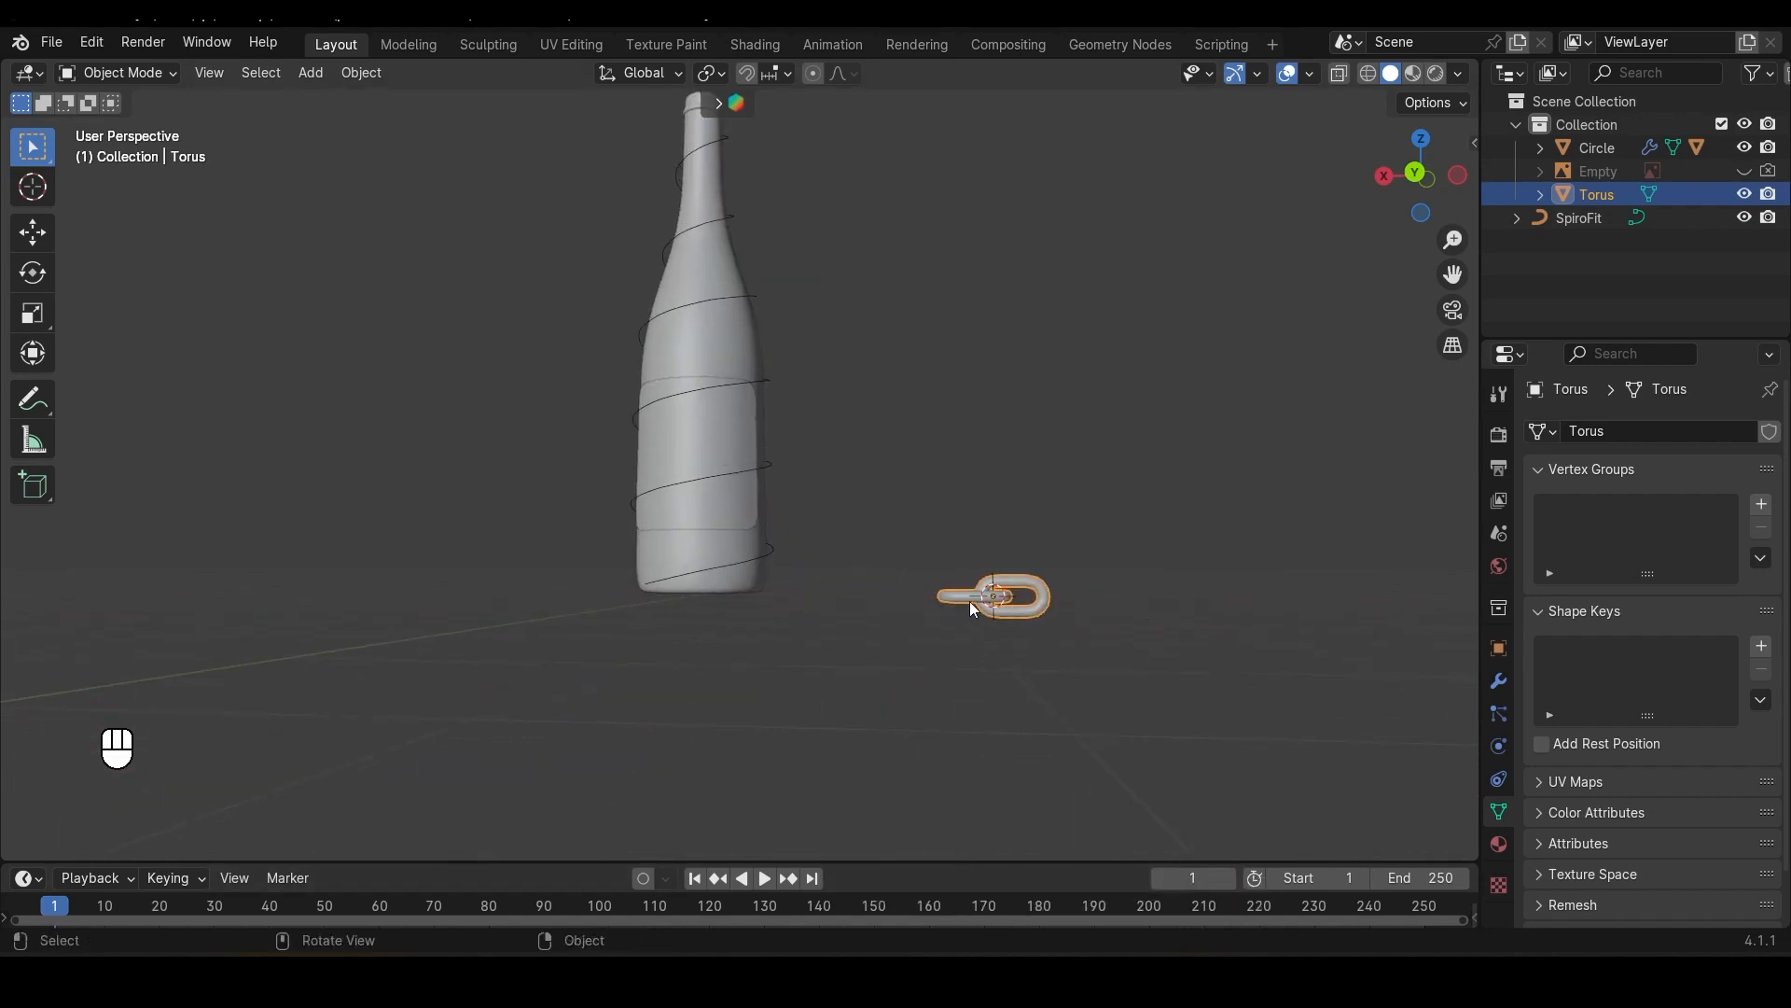
# Step: Set the spiral curve's origin to the 3D cursor and test it with a cancelled trial move
pyautogui.click(770, 466)
pyautogui.click(377, 74)
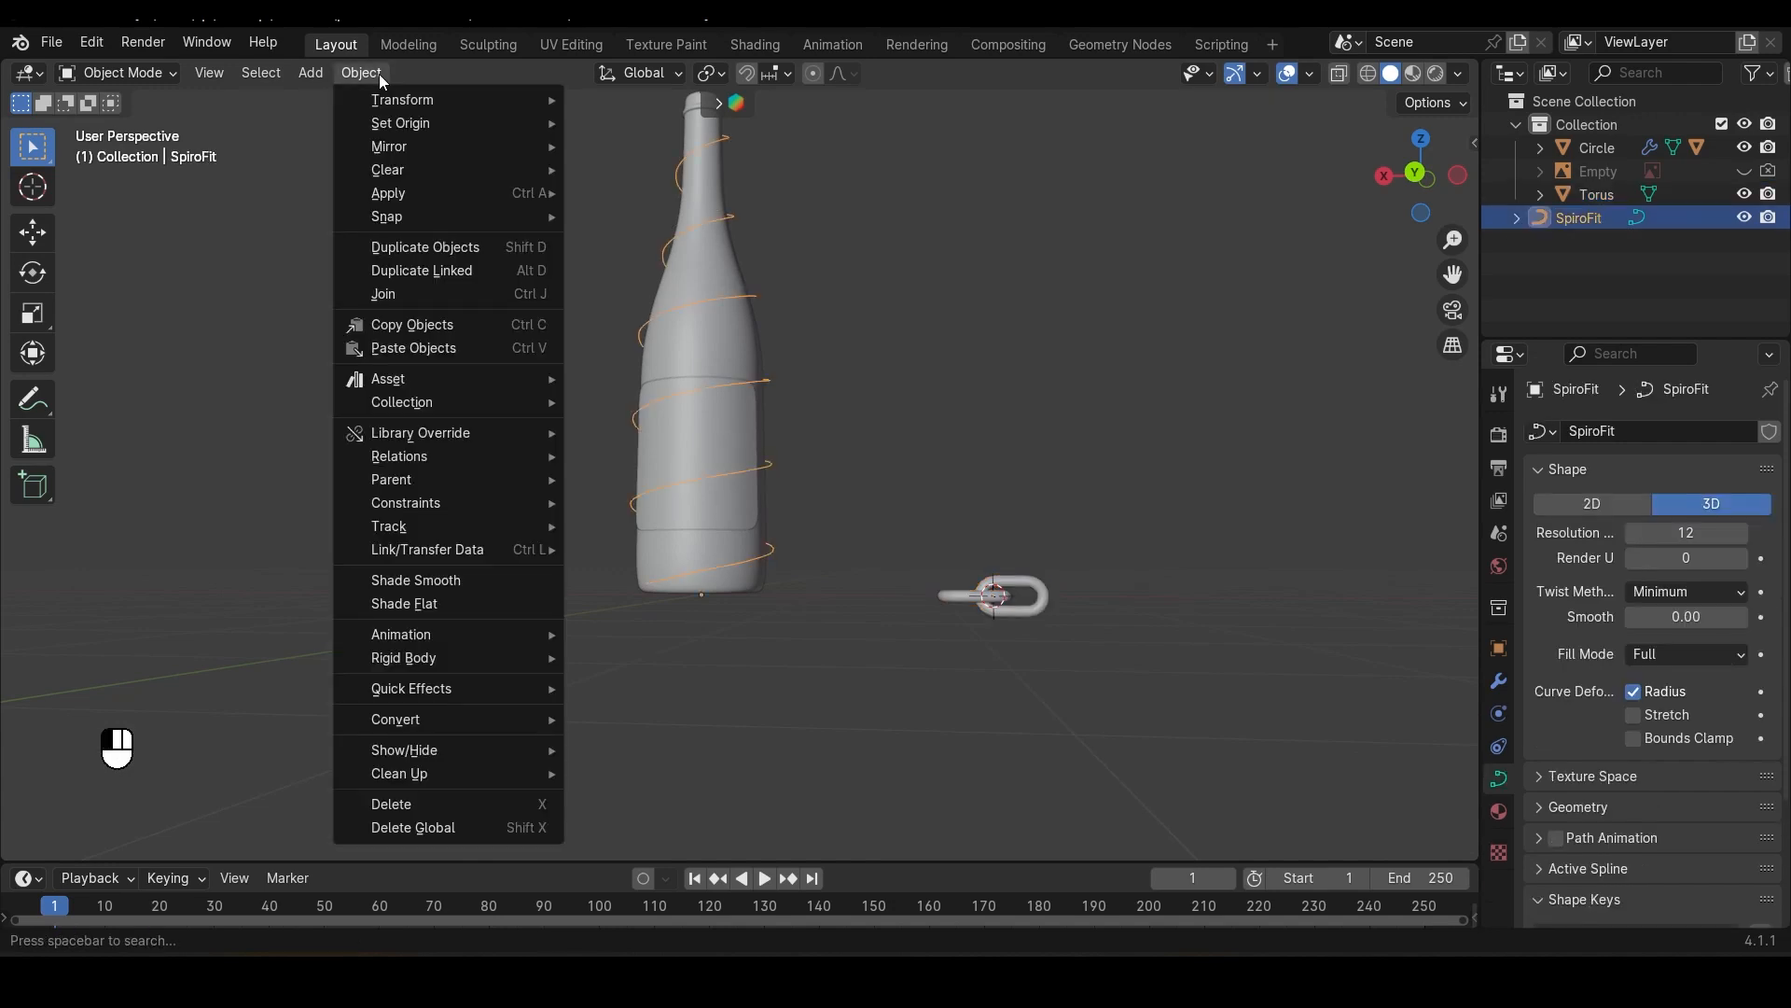
pyautogui.moveTo(418, 123)
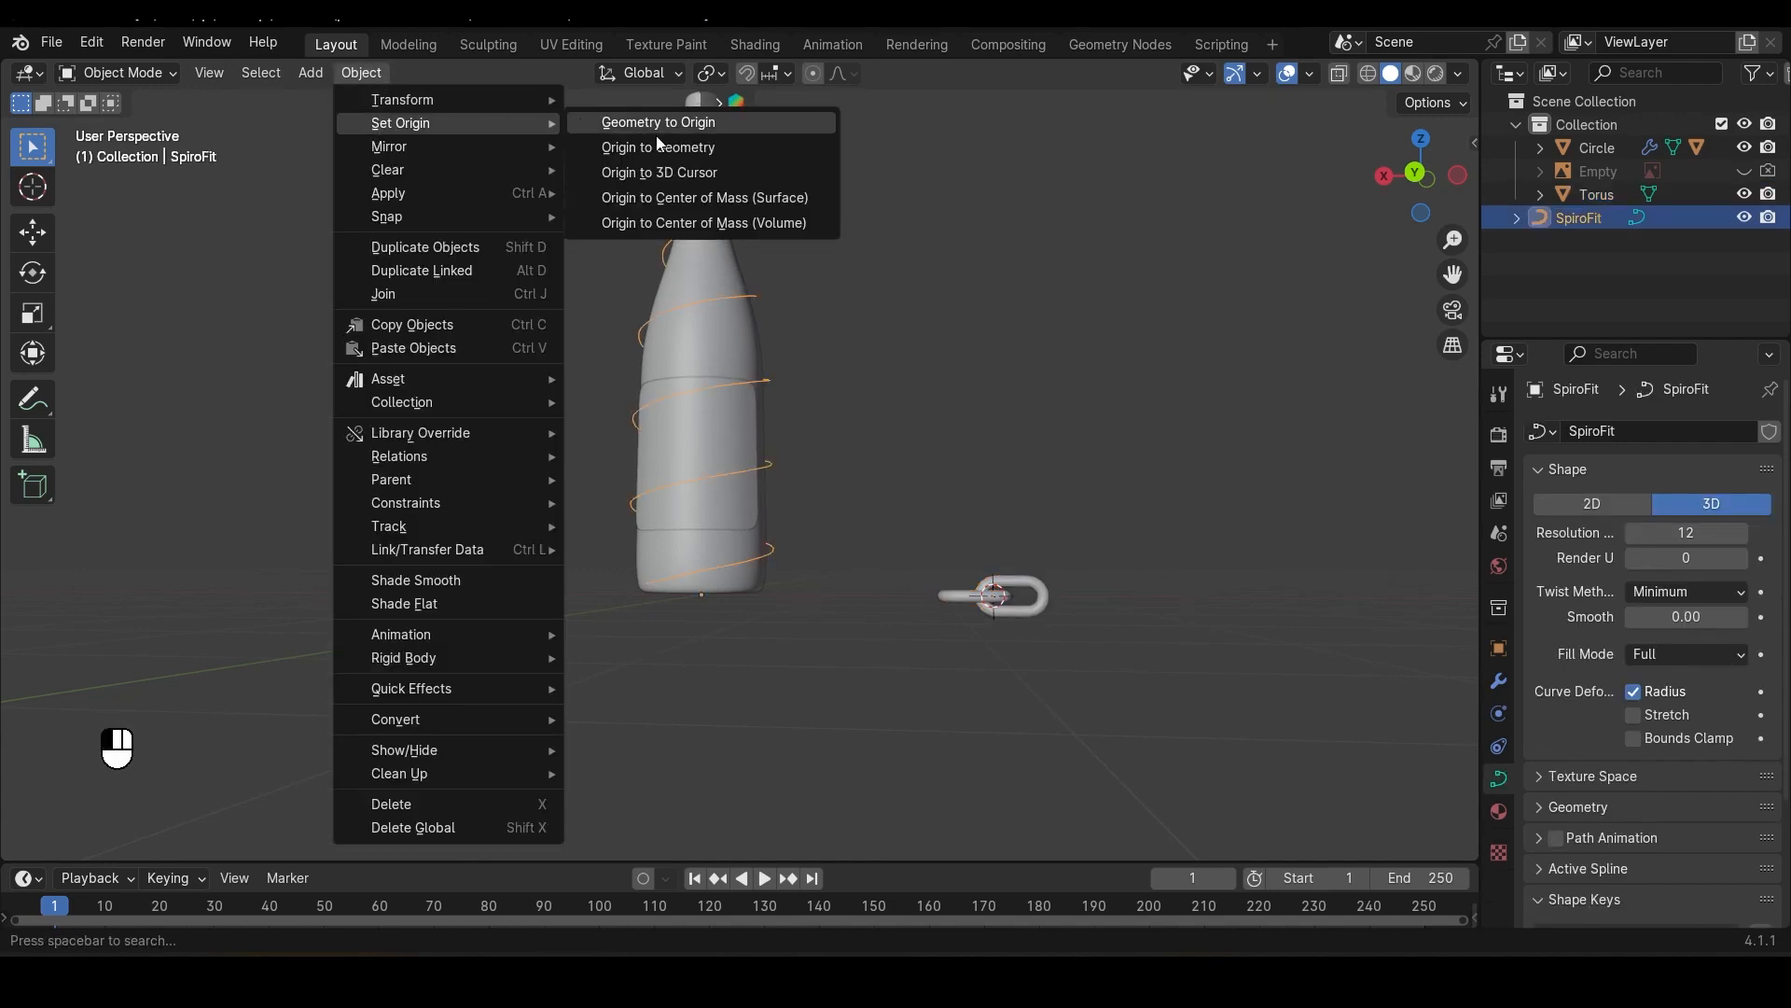
pyautogui.click(730, 170)
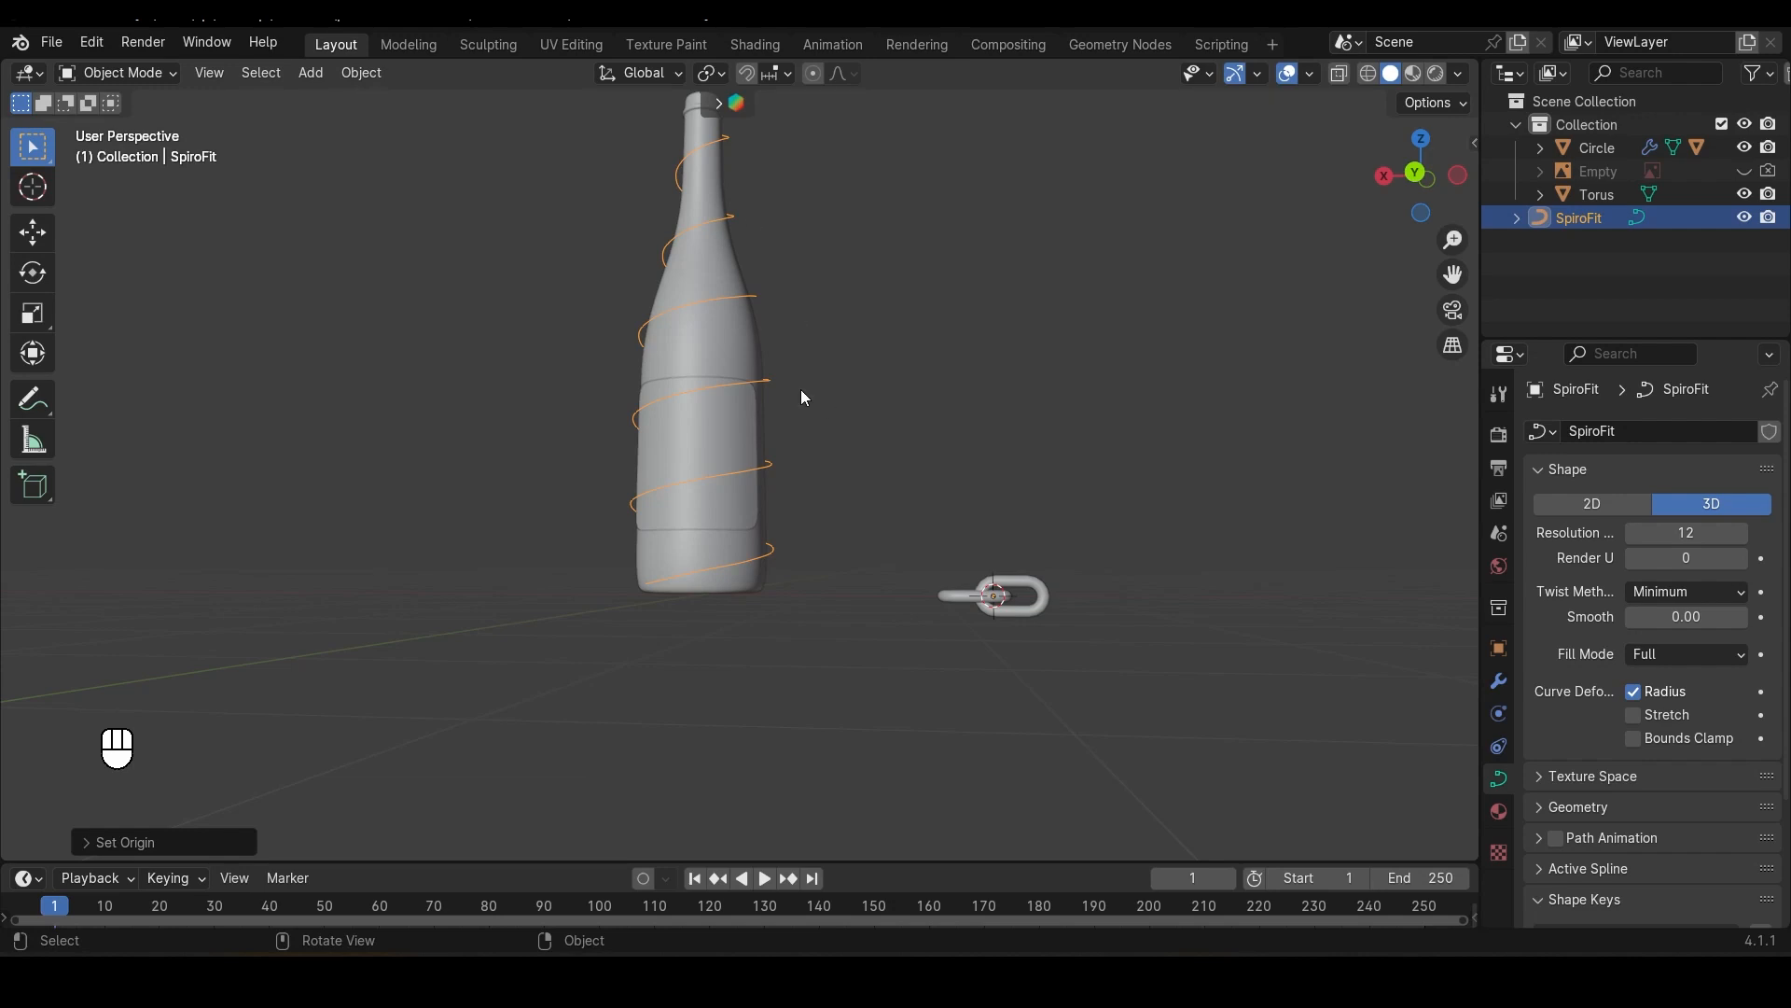
pyautogui.press('g')
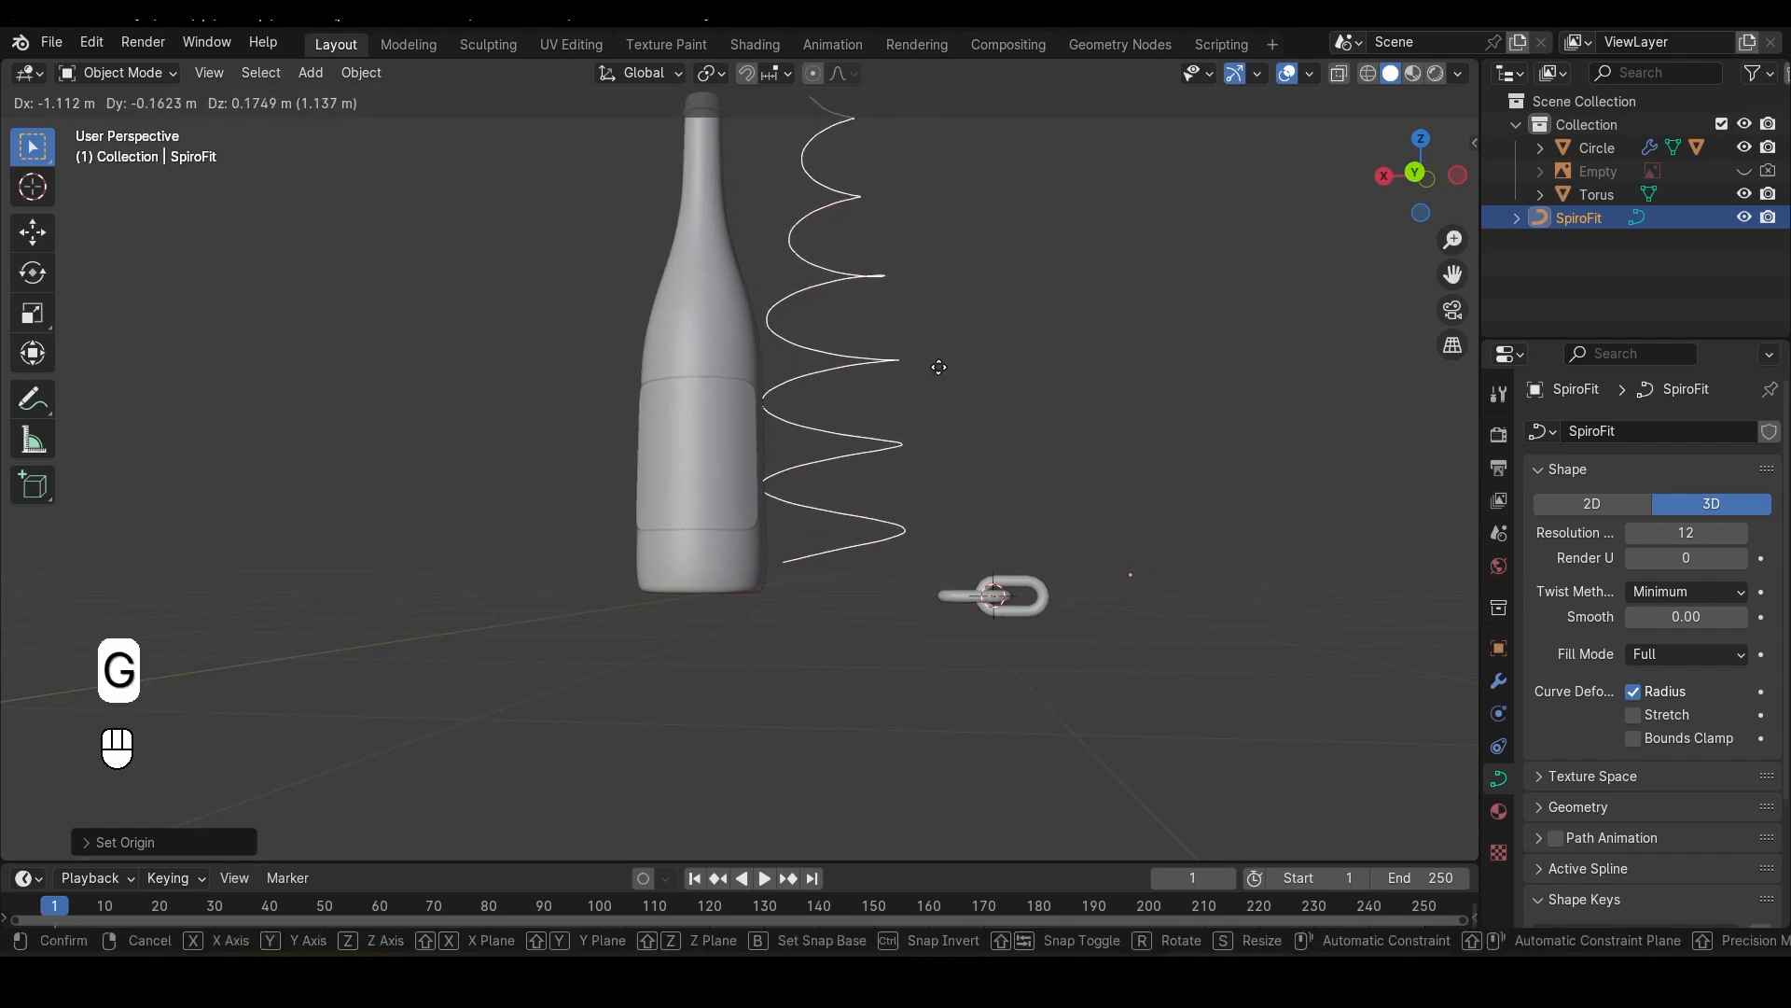
pyautogui.rightClick(938, 366)
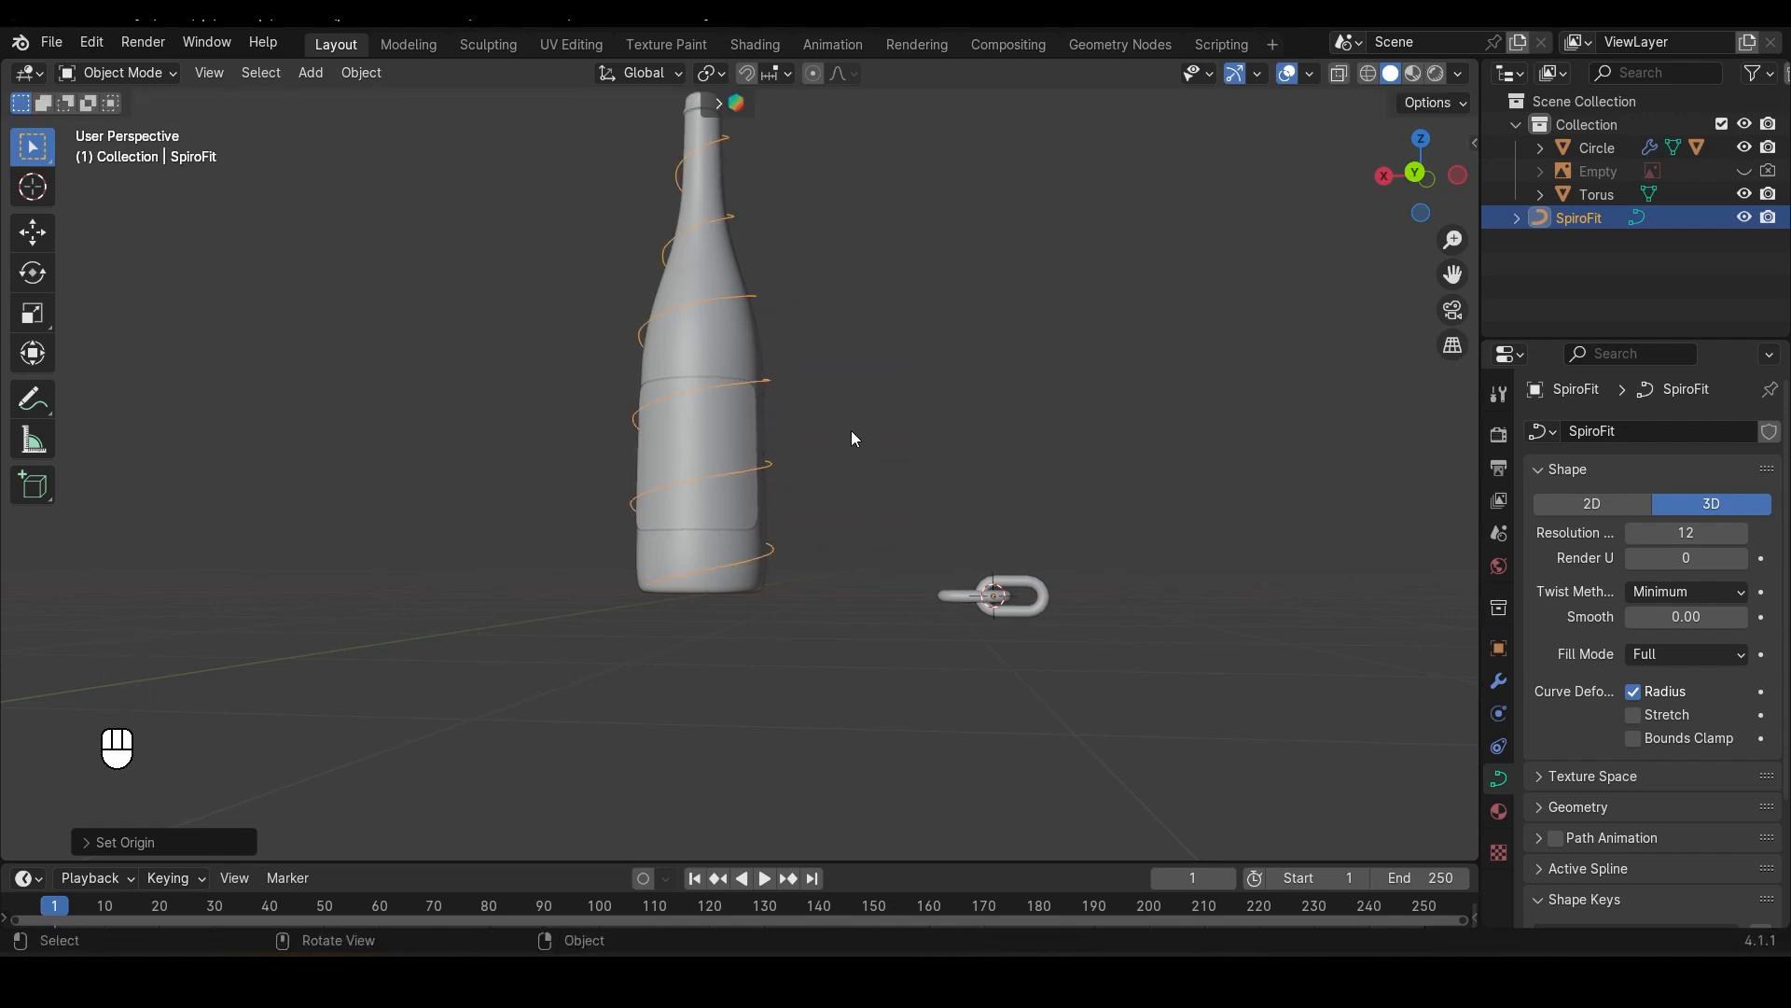
# Step: Add an Array modifier to the chain-link pair
pyautogui.click(978, 620)
pyautogui.moveTo(978, 620); pyautogui.dragTo(999, 653, button='middle')
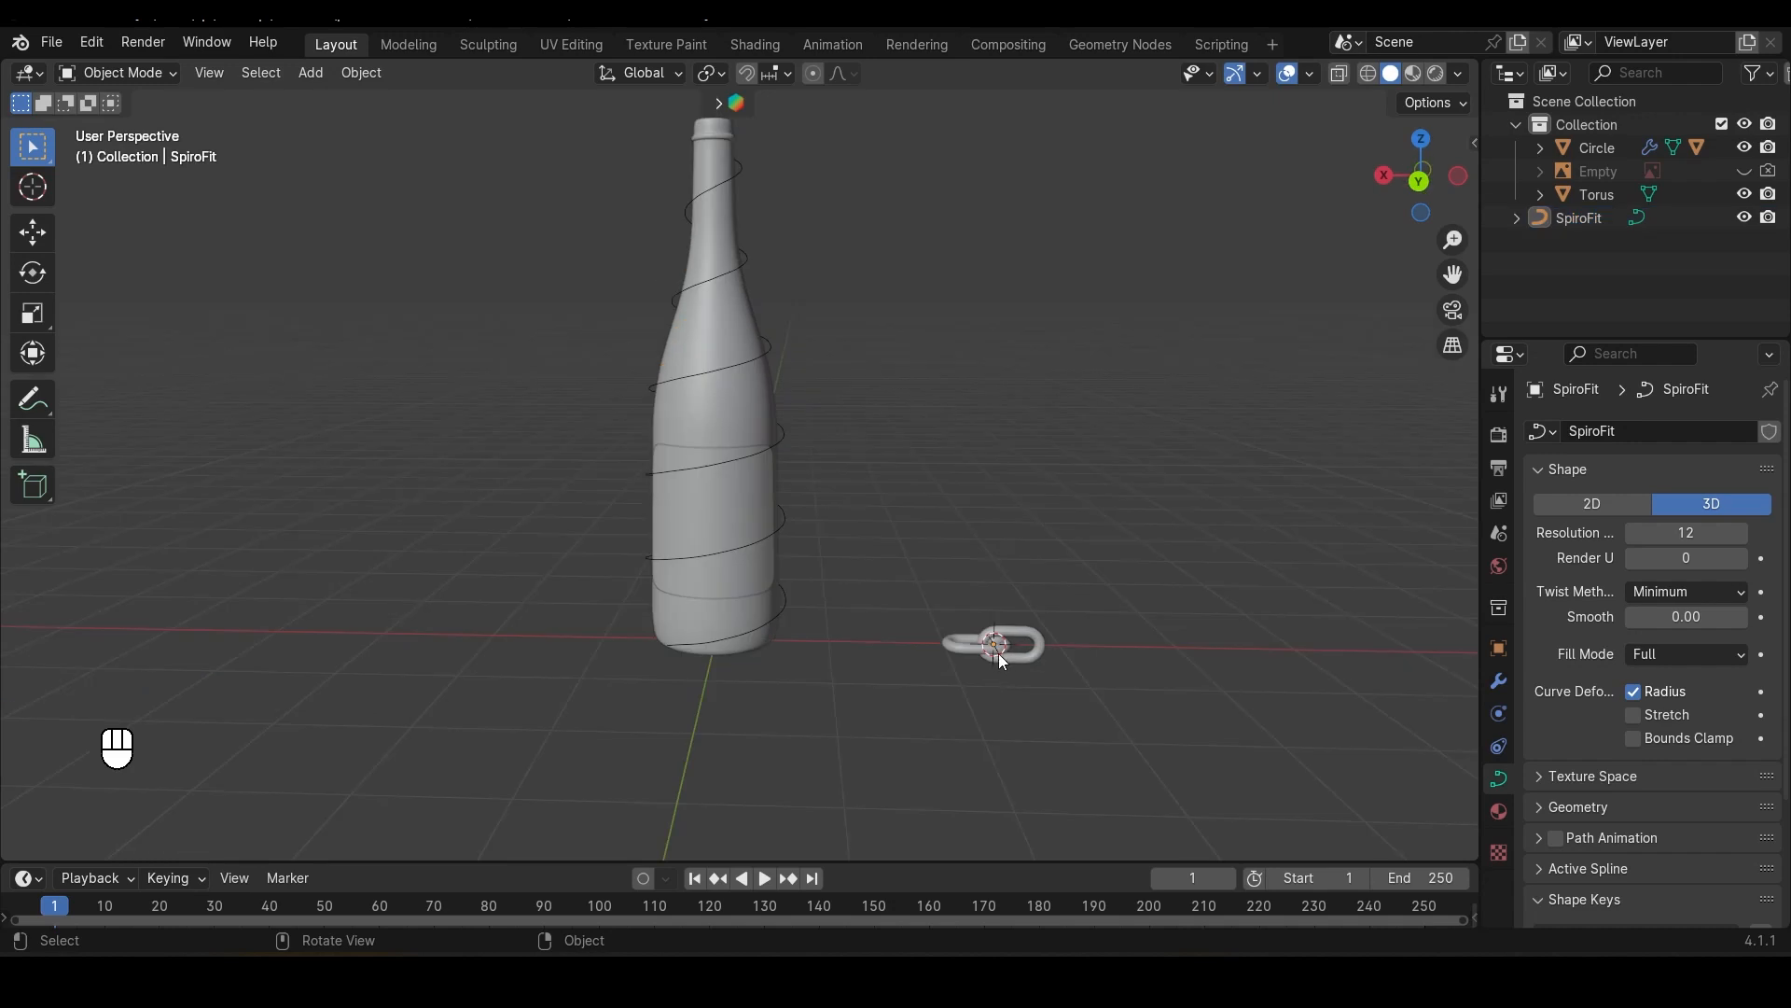
pyautogui.click(999, 653)
pyautogui.click(1502, 680)
pyautogui.click(1624, 435)
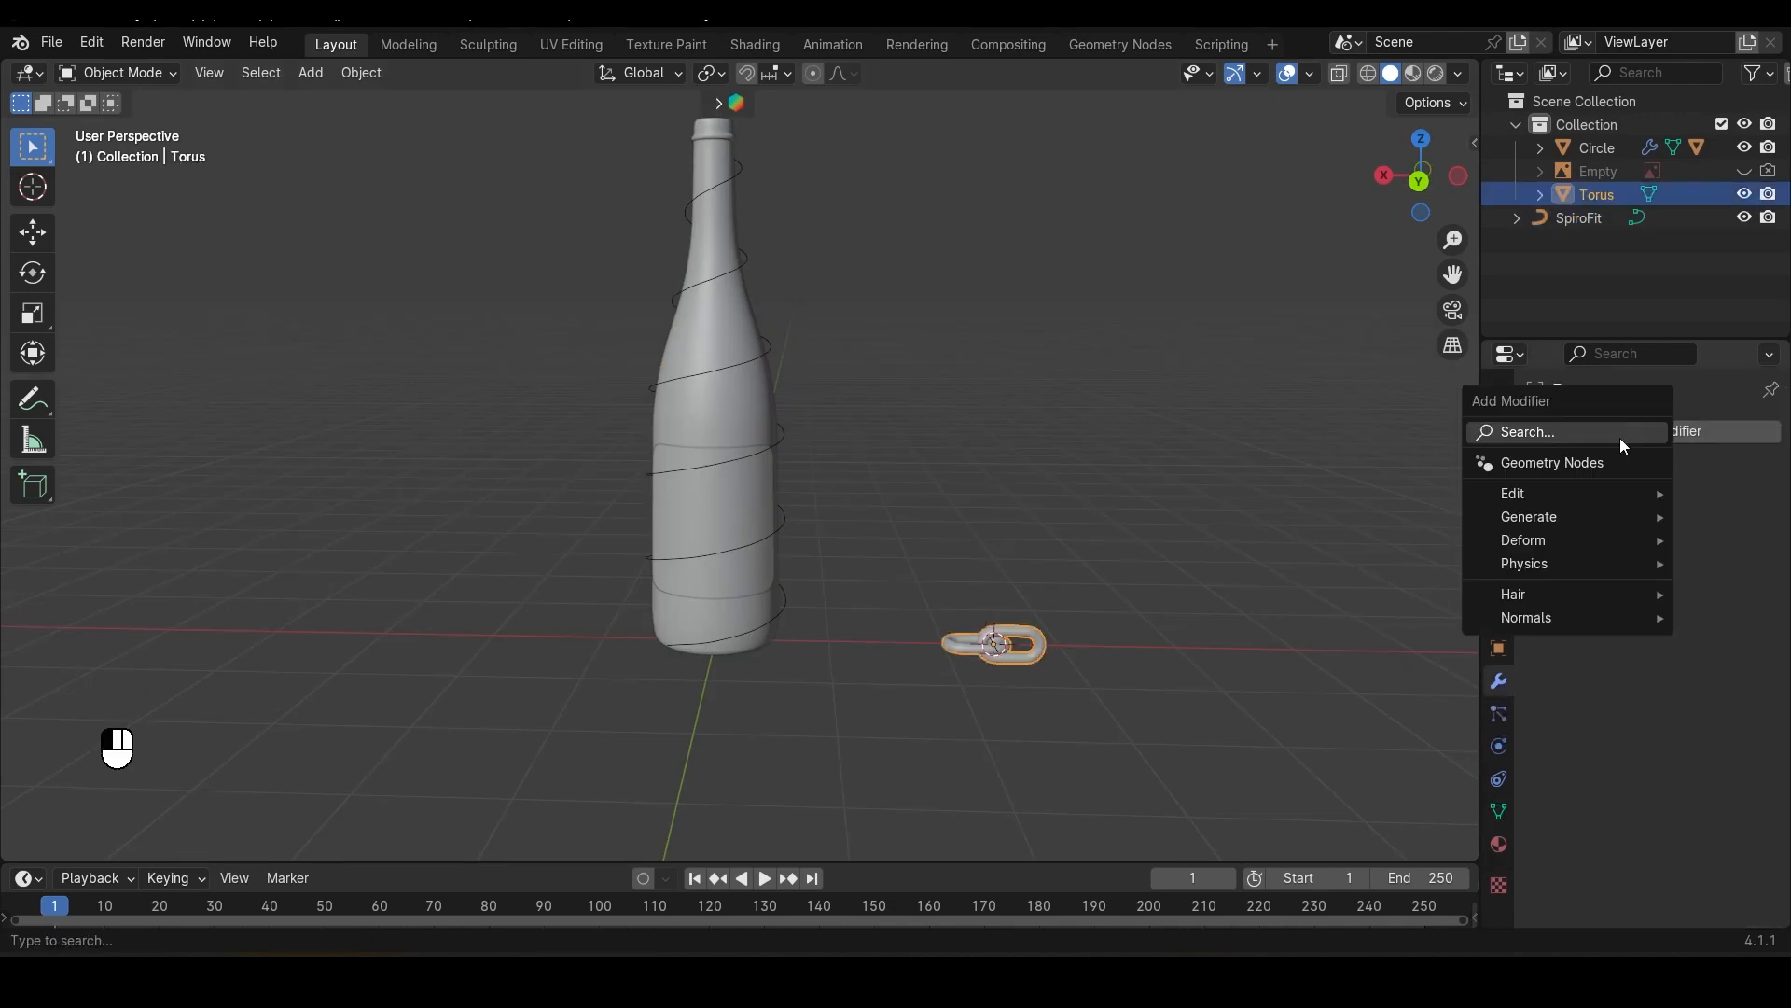
pyautogui.moveTo(1582, 521)
pyautogui.click(1321, 121)
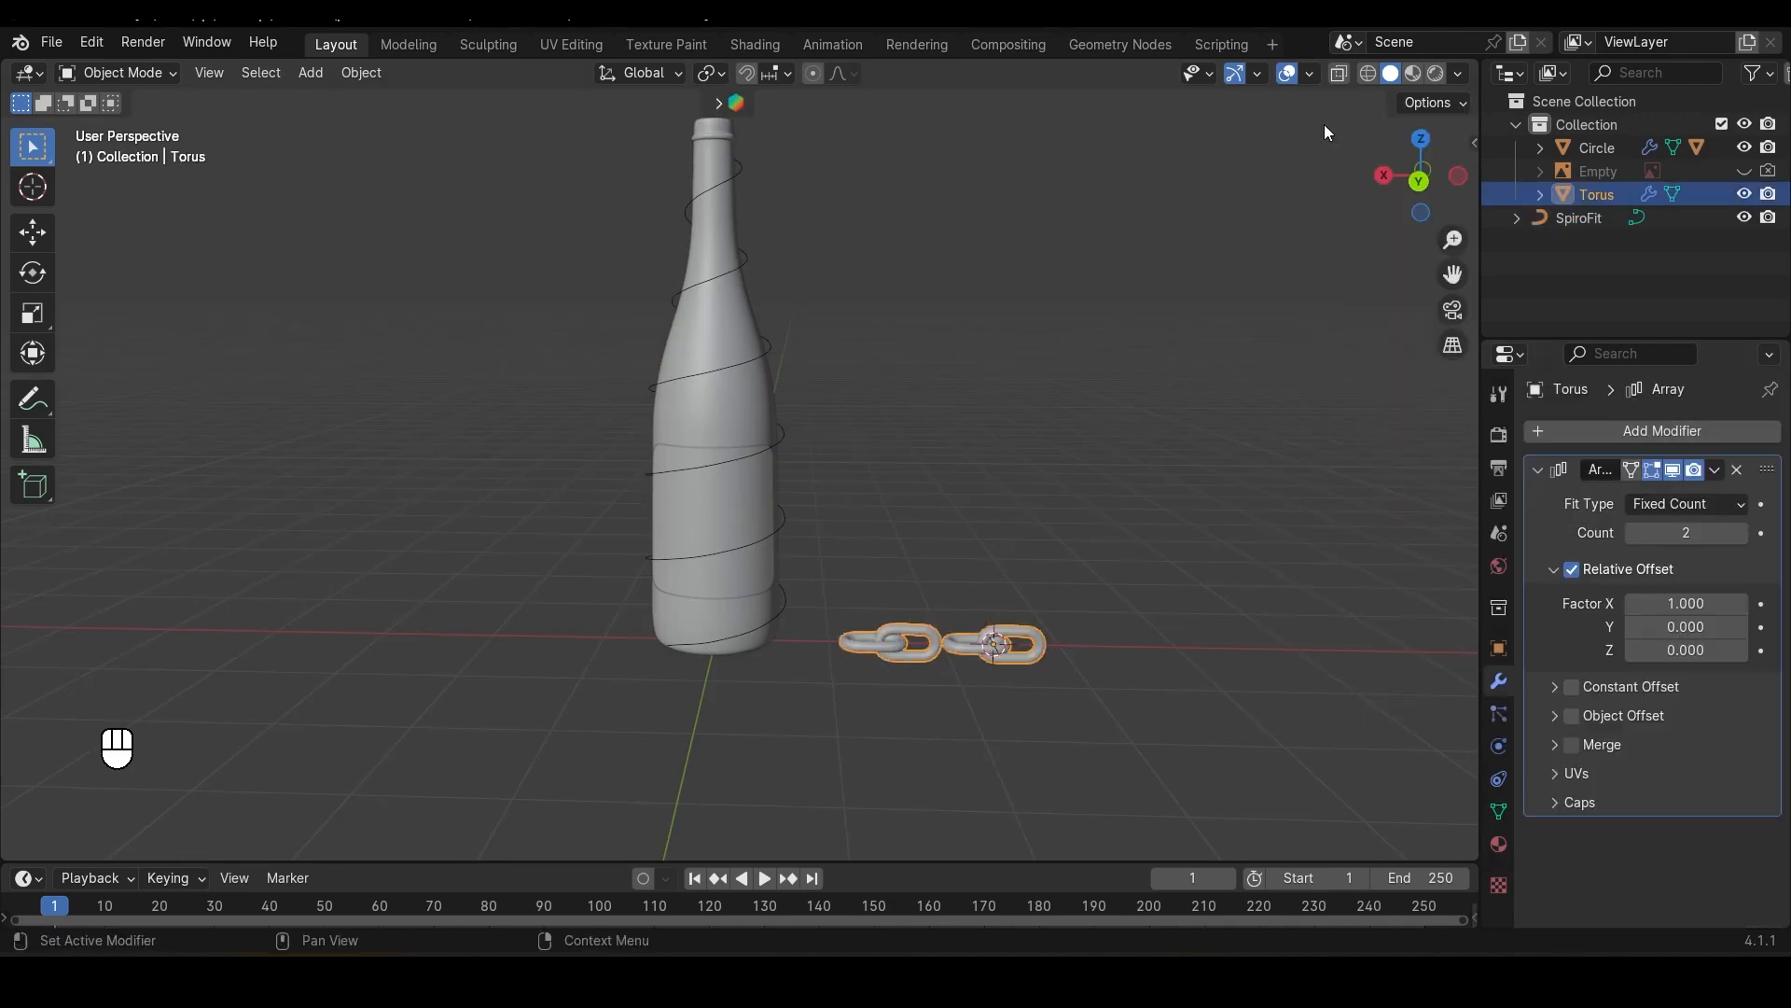
# Step: Set the array's relative offset factor X to 0.7 so the copied links interlock
pyautogui.press('KP_Decimal')
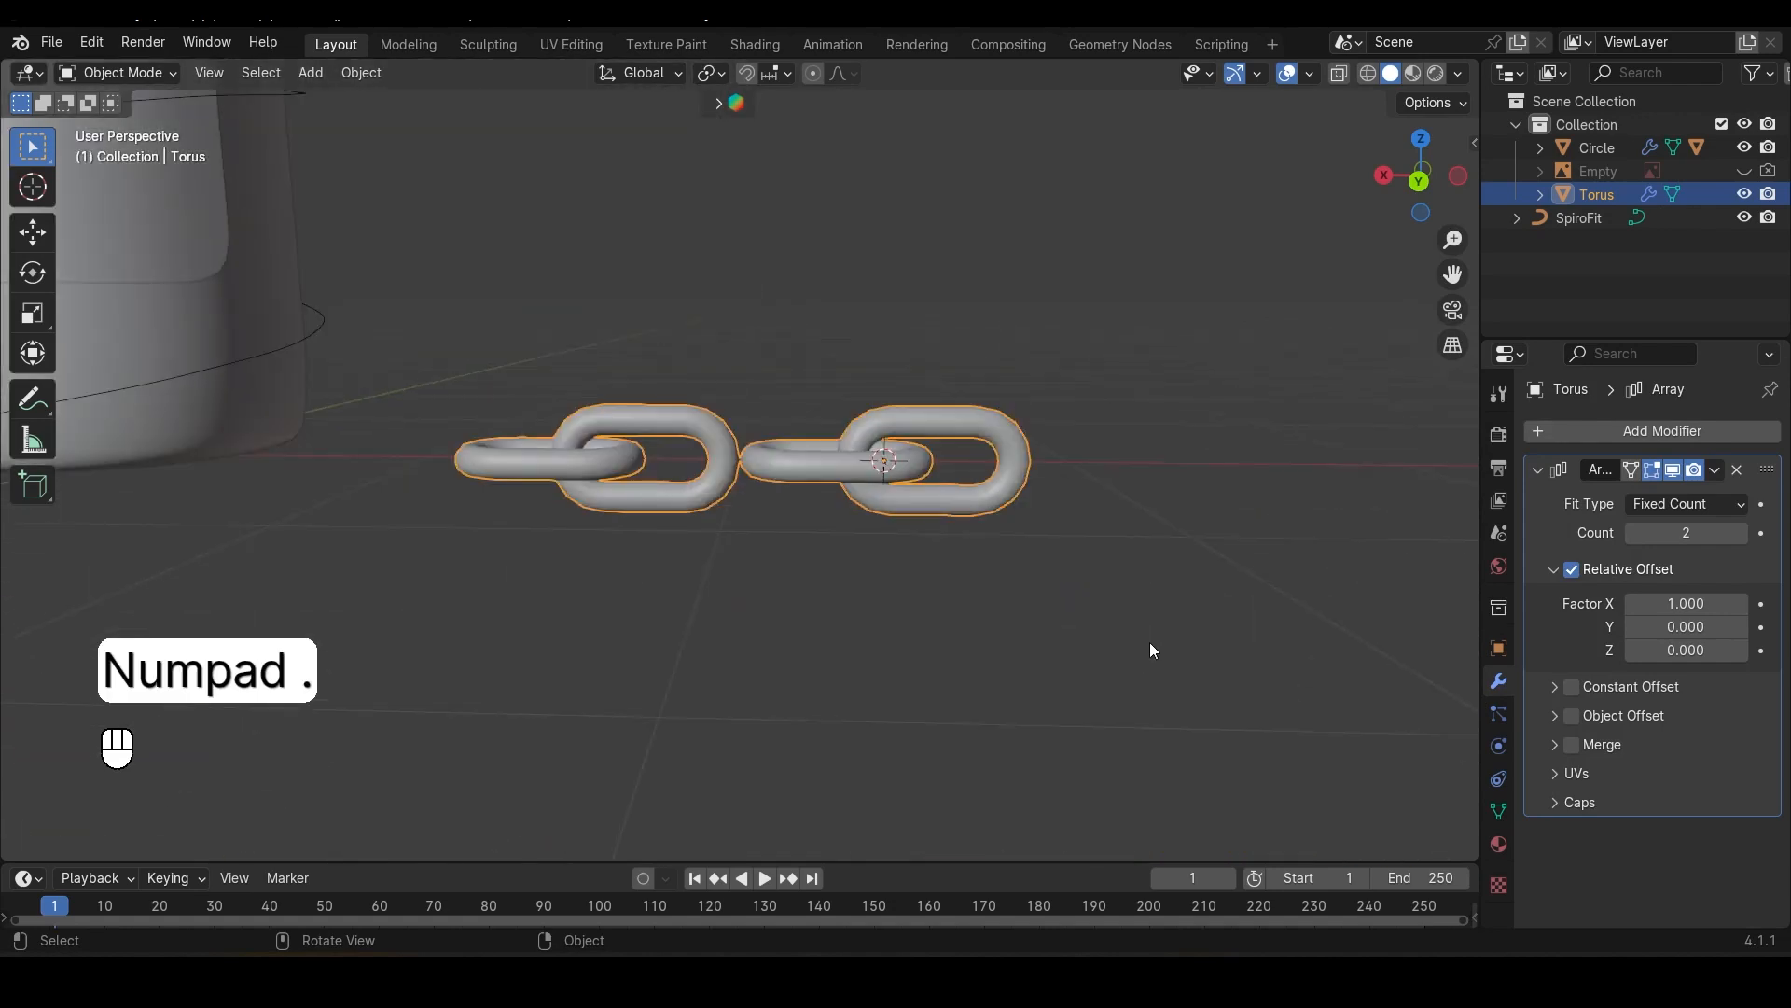
pyautogui.click(1629, 602)
pyautogui.click(1629, 602)
pyautogui.click(1629, 602)
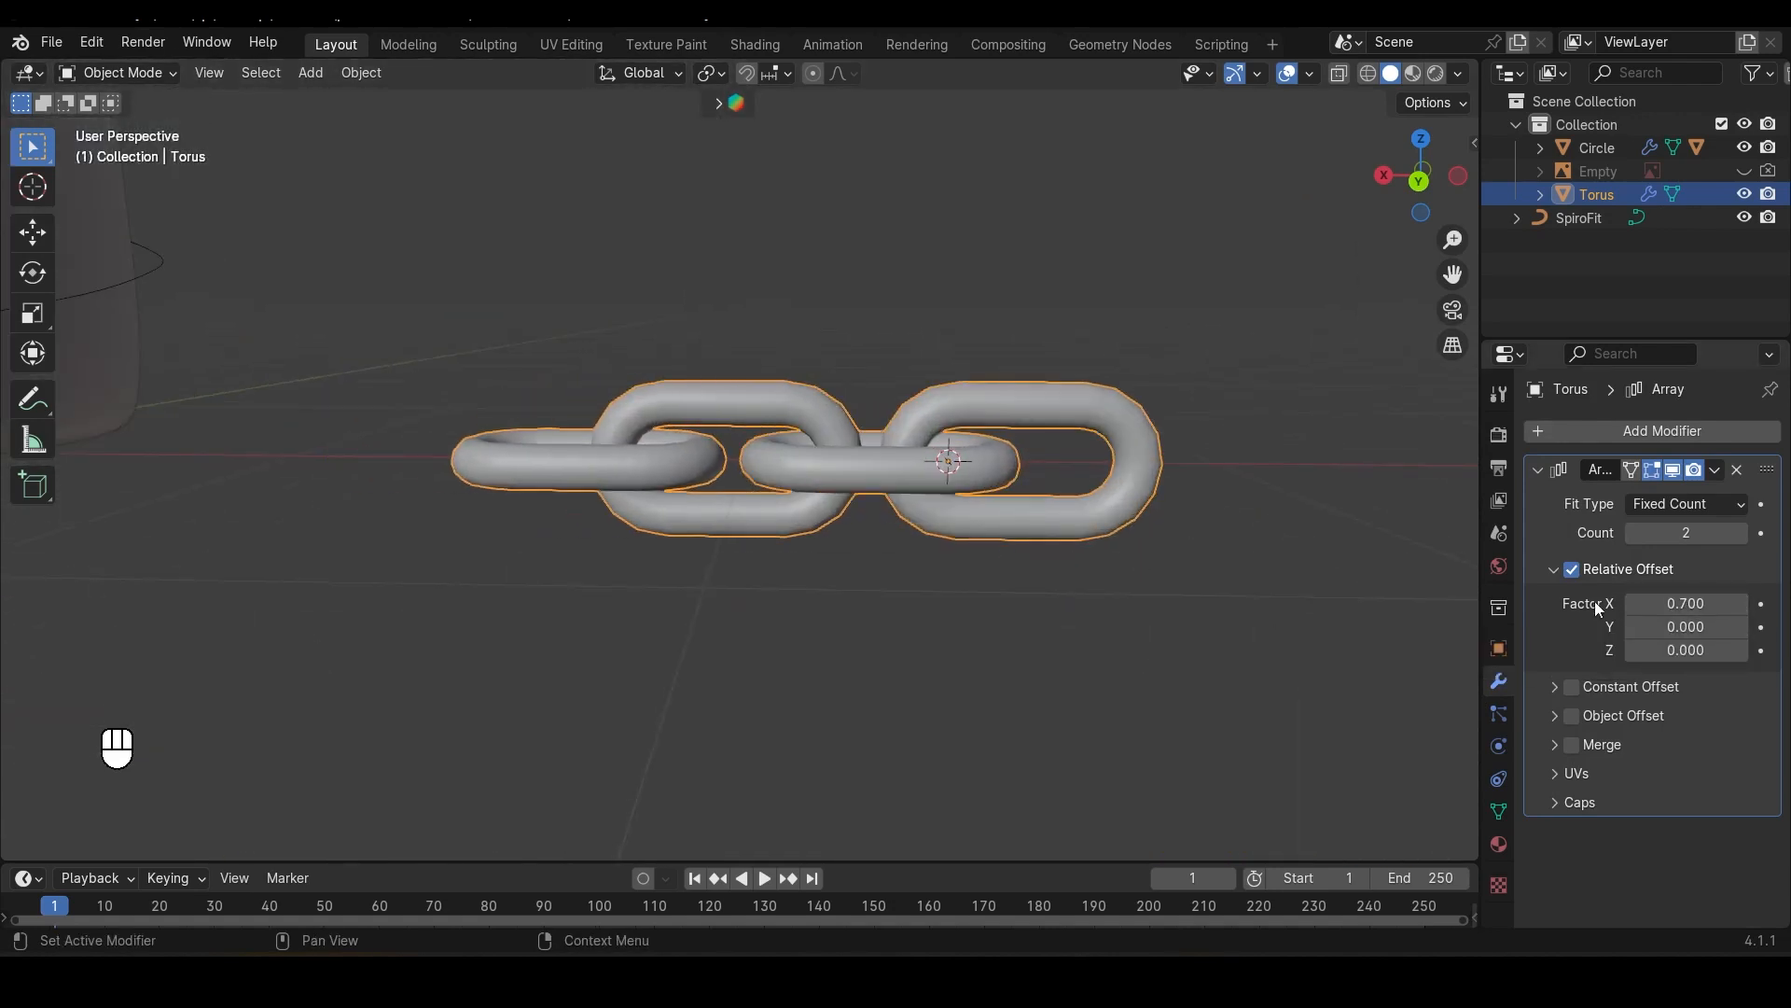
pyautogui.moveTo(867, 672); pyautogui.dragTo(956, 550, button='middle')
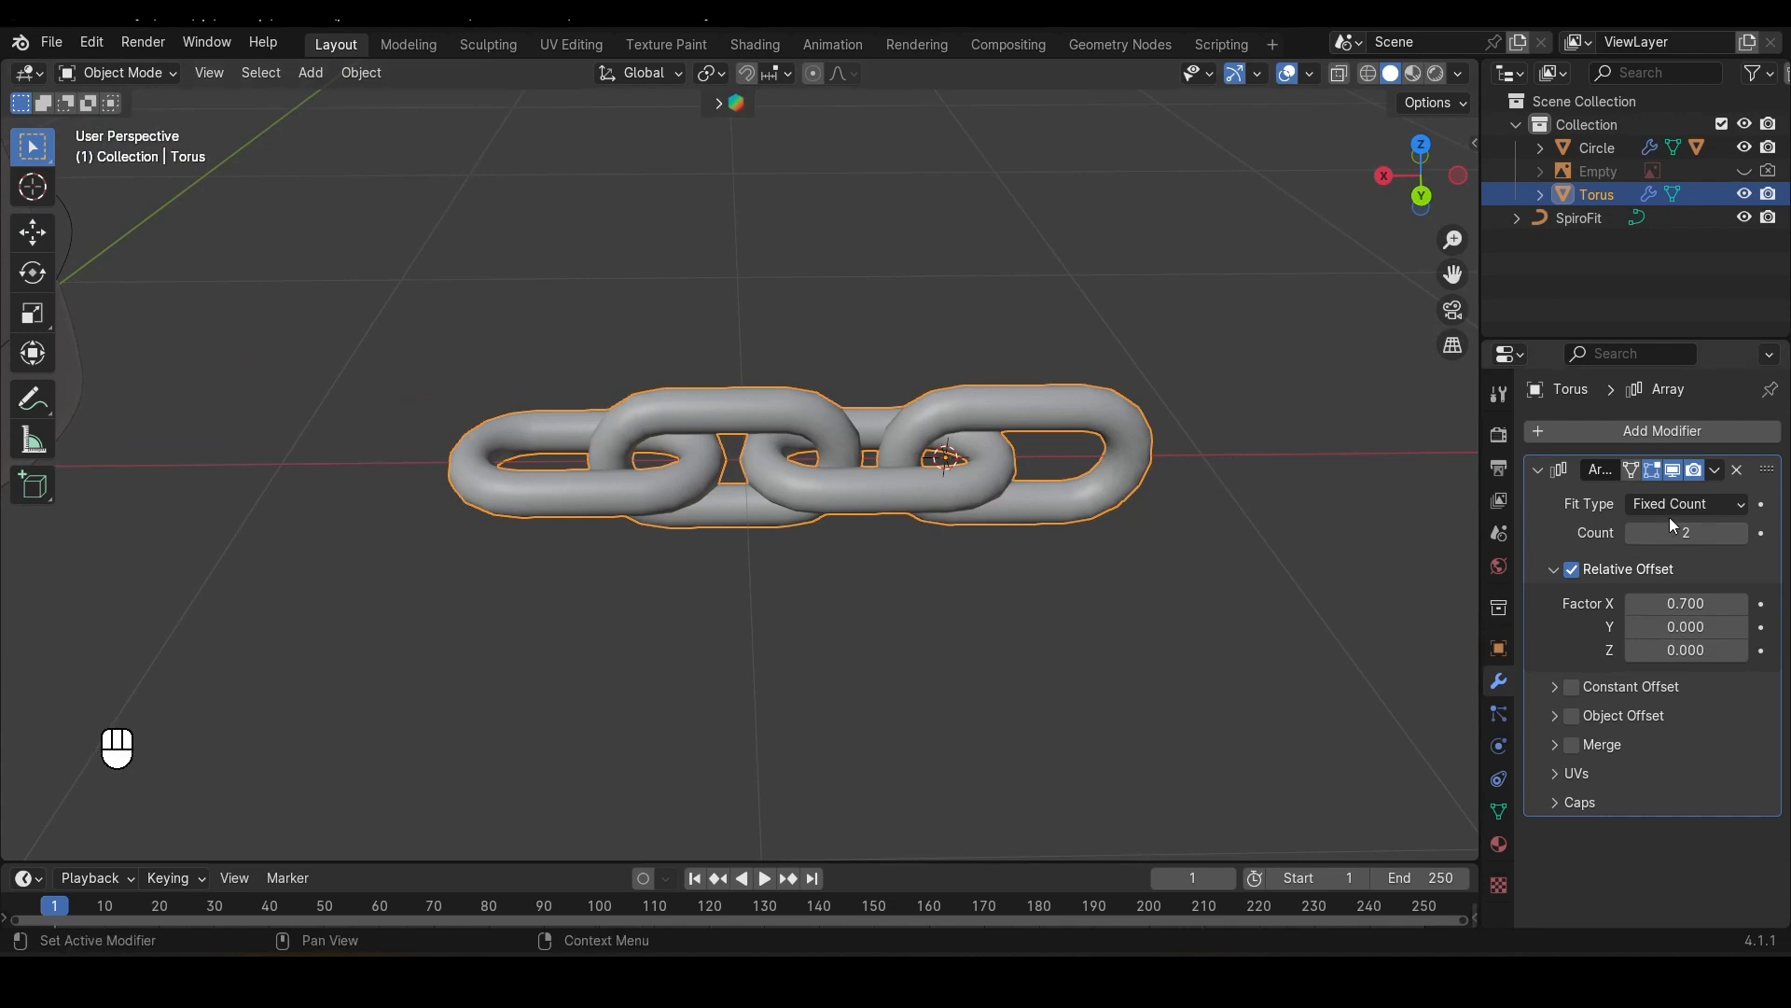
# Step: Change the array's fit type to Fit Curve and use the SpiroFit spiral as its curve
pyautogui.click(1726, 507)
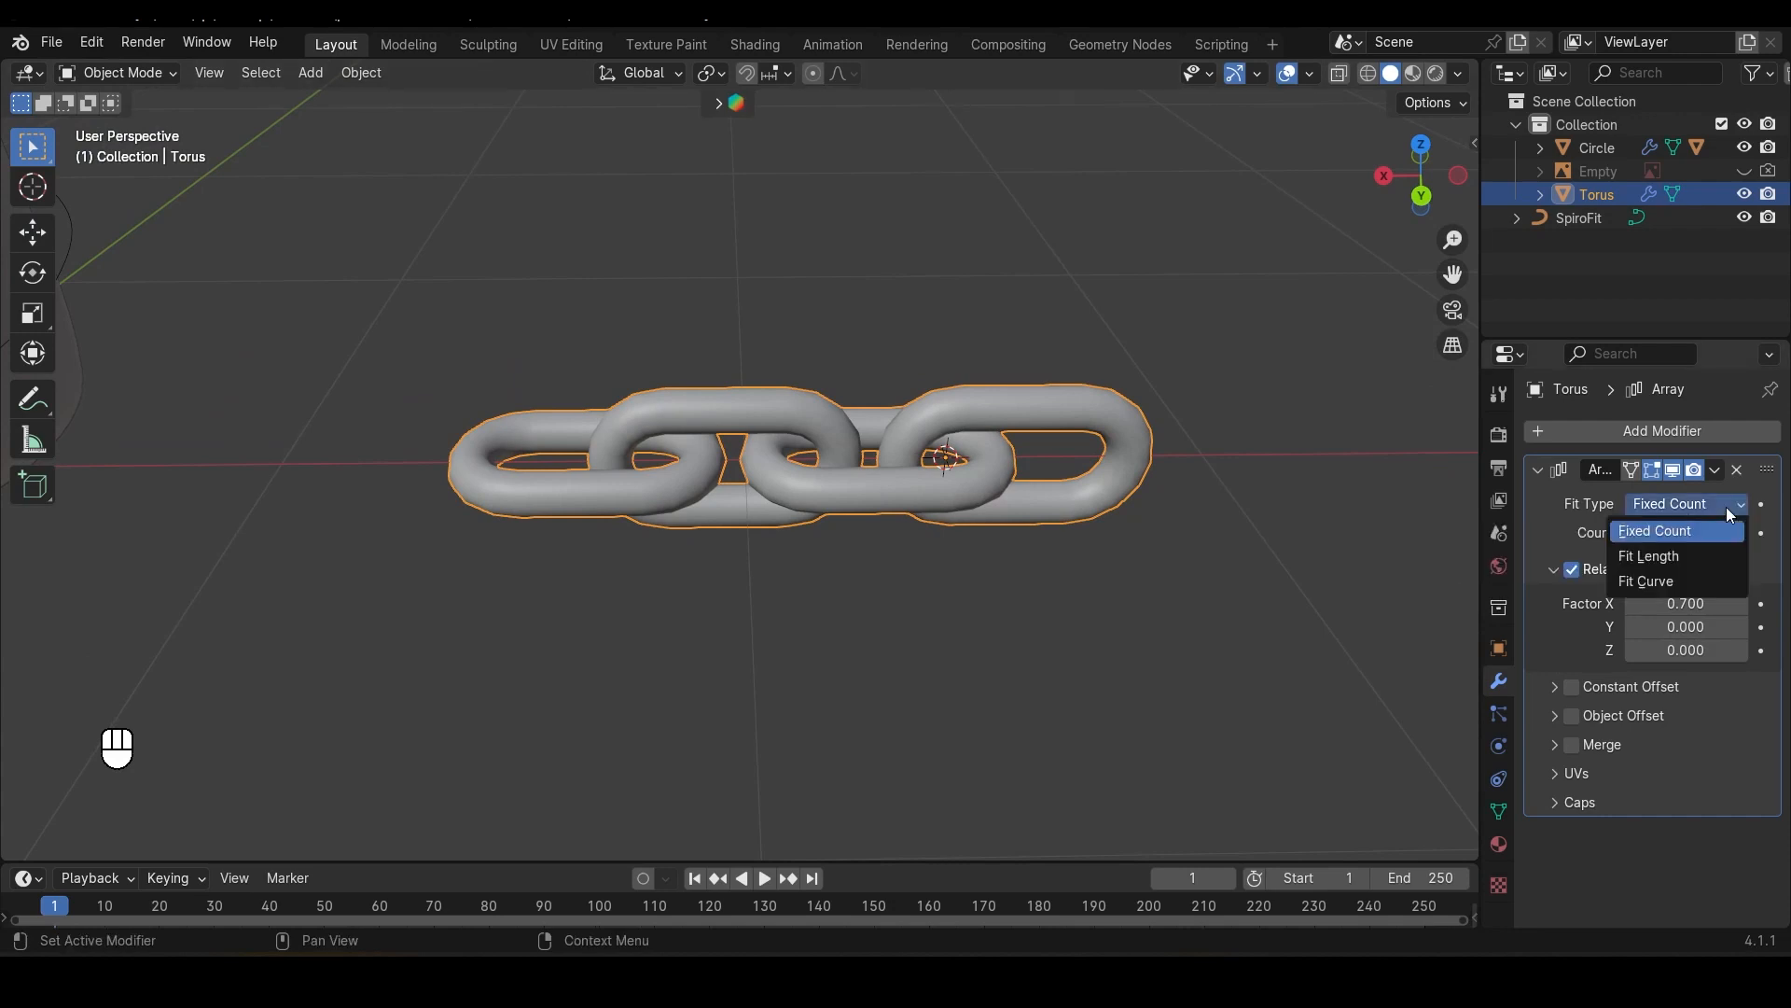
pyautogui.click(1655, 582)
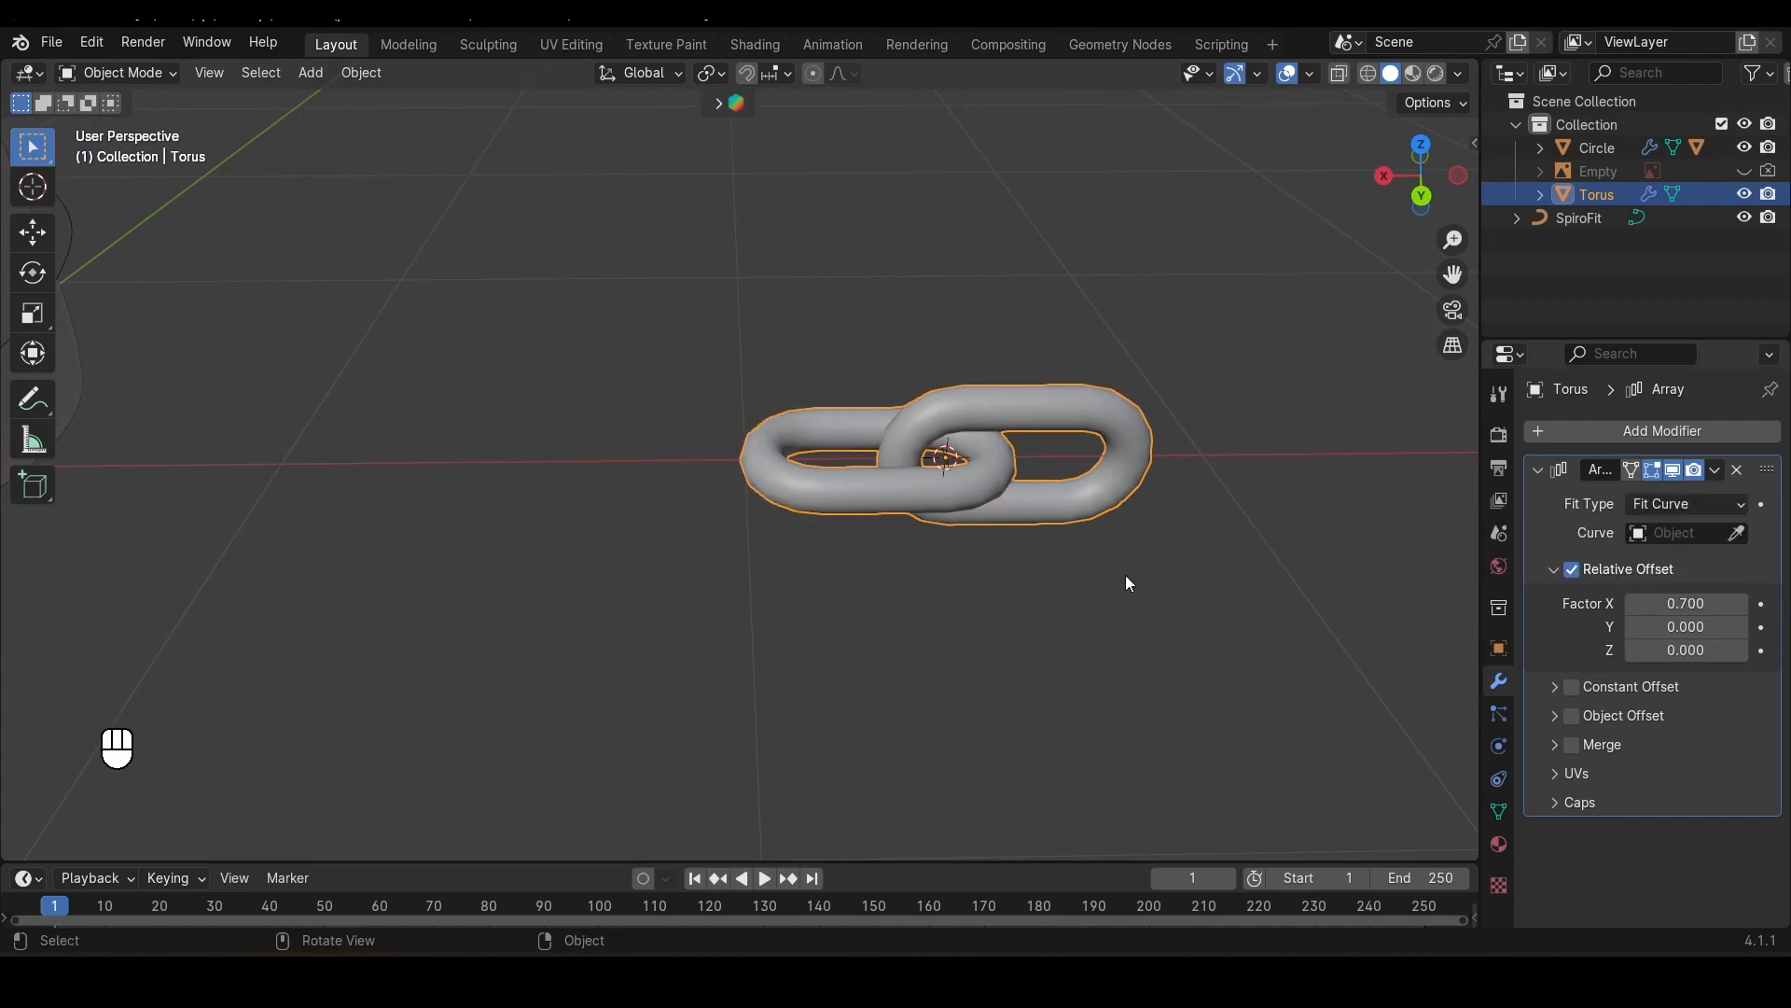
pyautogui.scroll(-3, 1235, 556)
pyautogui.scroll(3, 1306, 552)
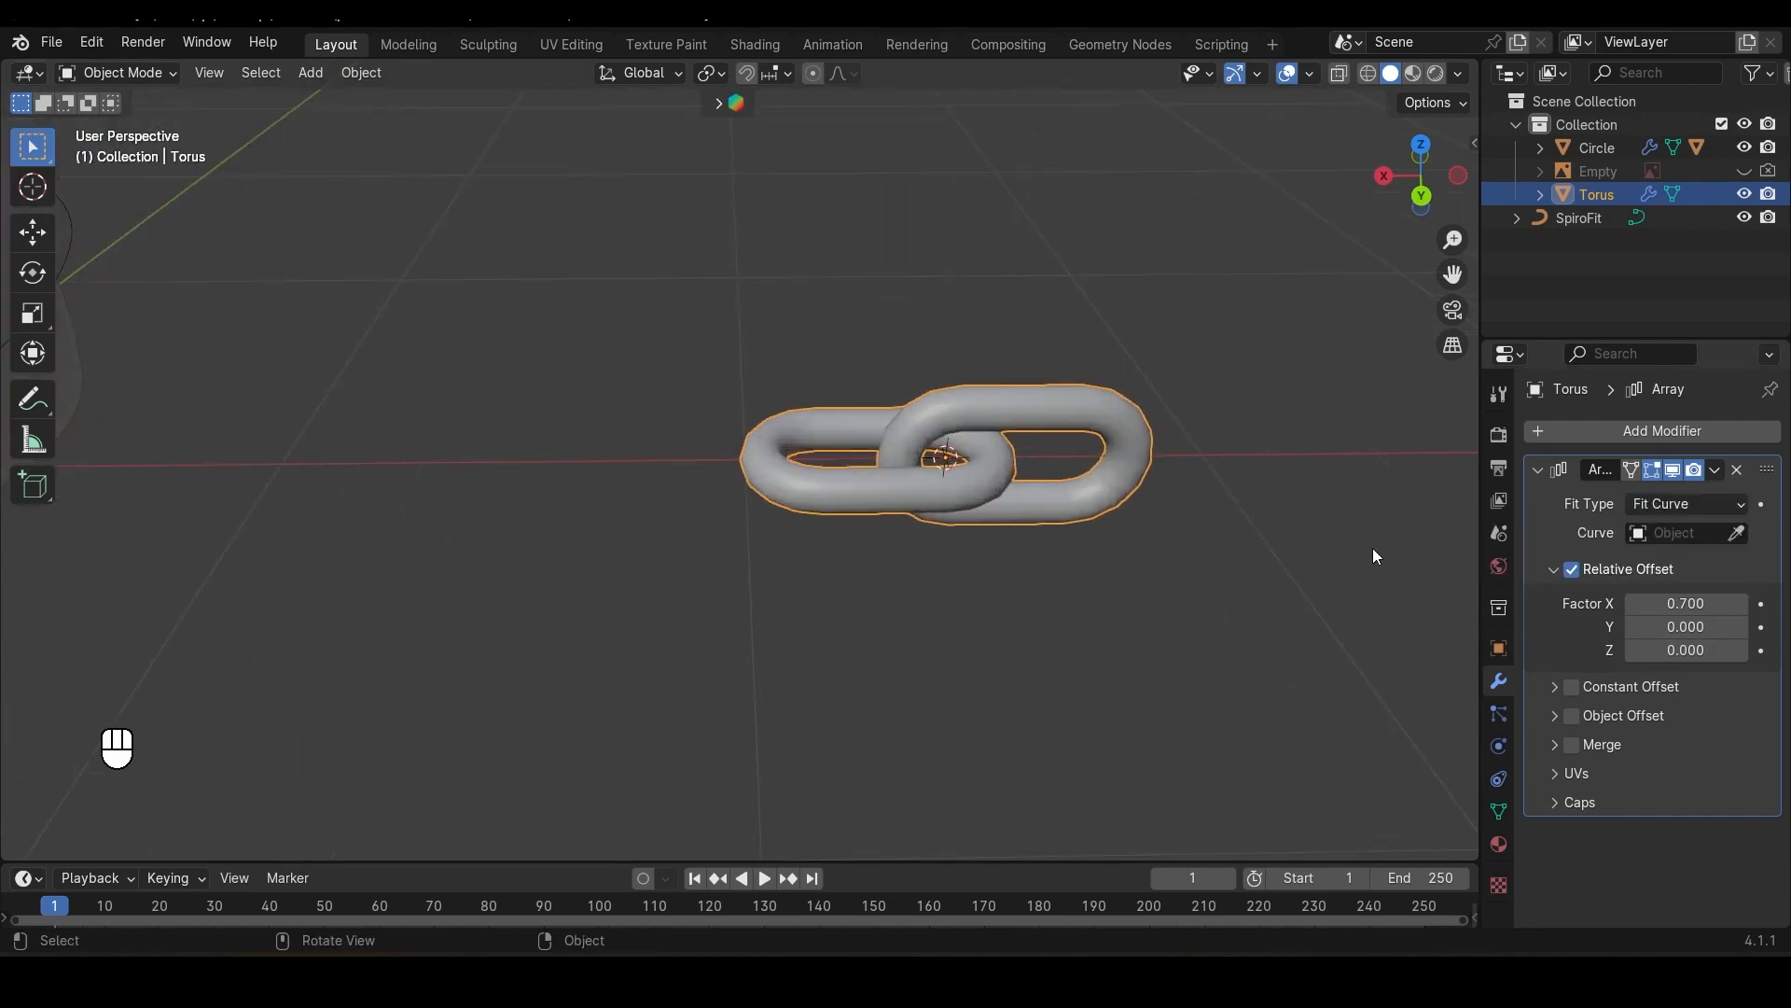
pyautogui.scroll(-5, 708, 446)
pyautogui.scroll(-2, 707, 446)
pyautogui.click(1730, 534)
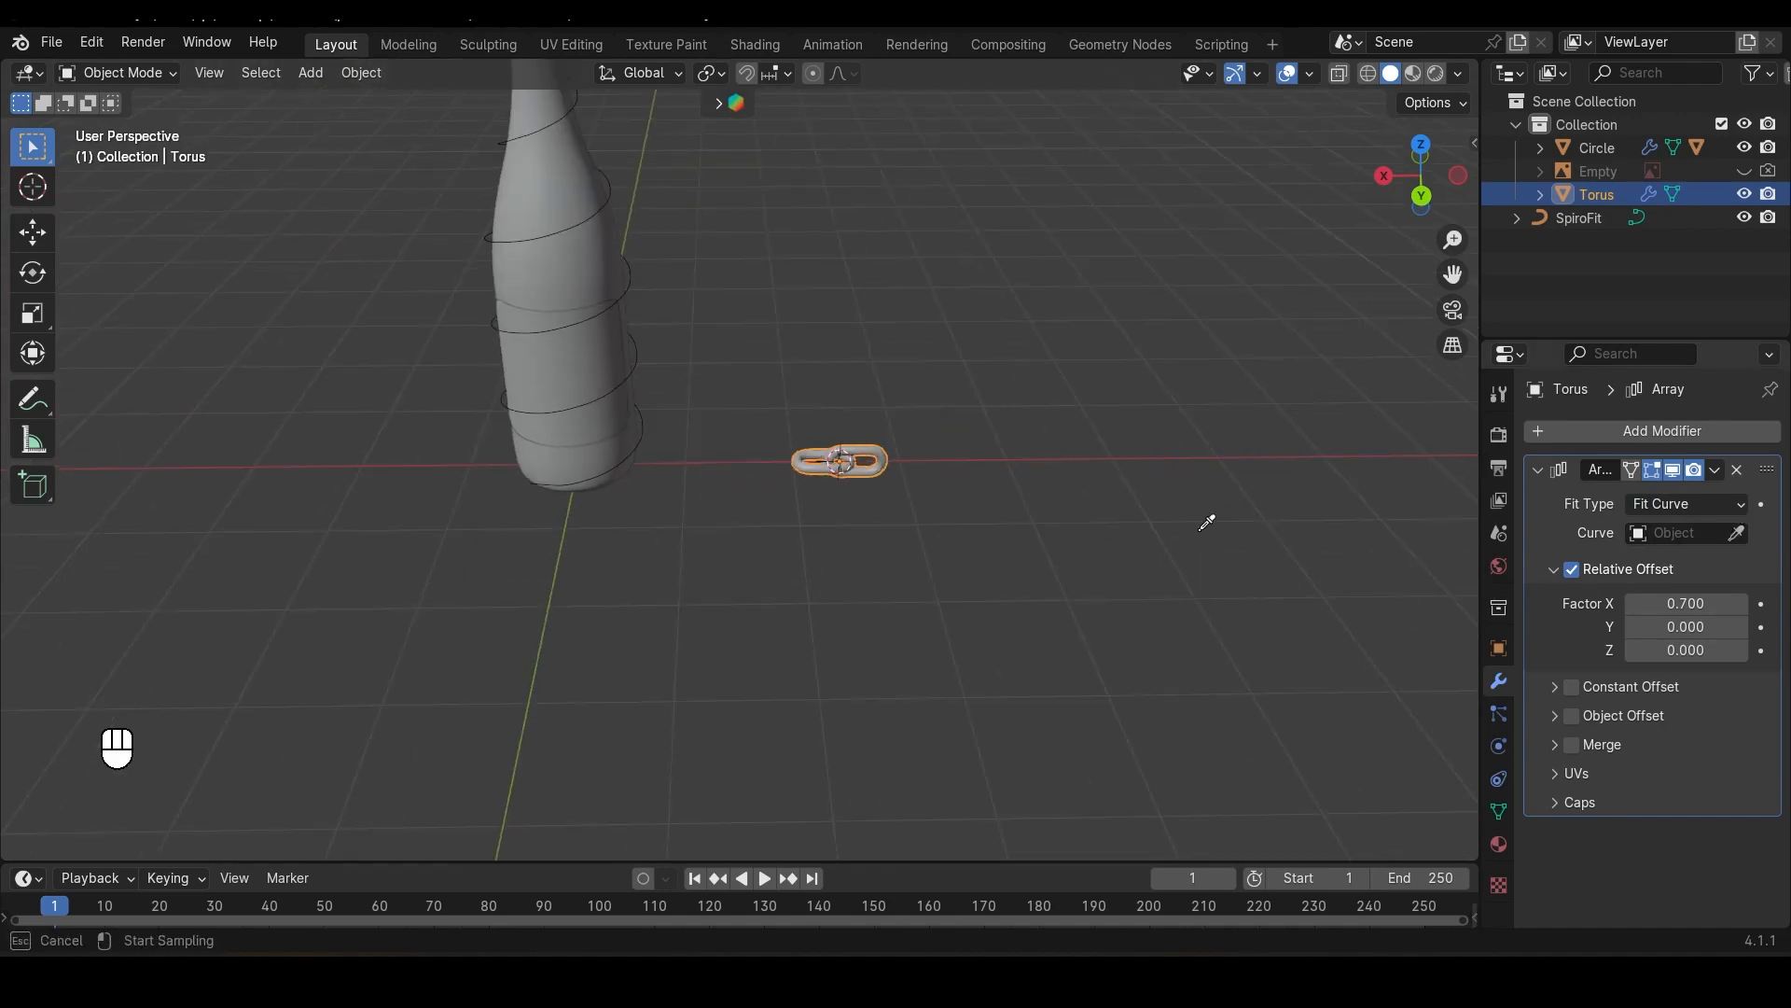
pyautogui.click(616, 189)
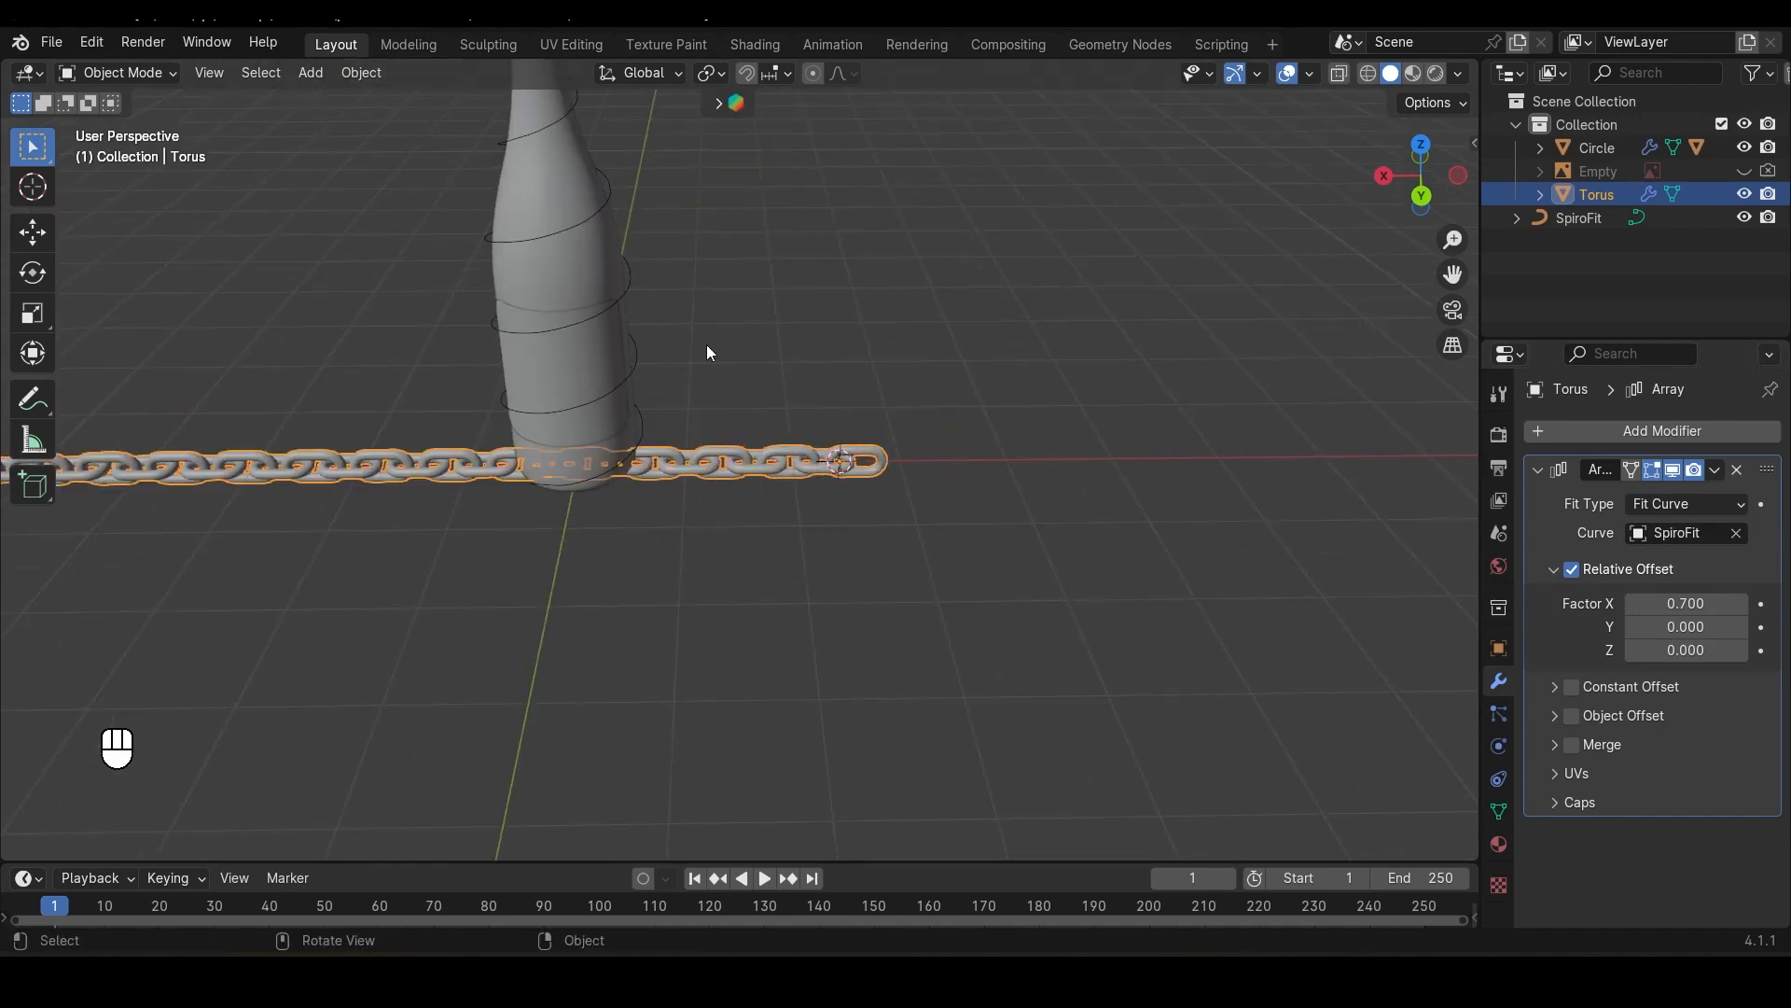
# Step: Add a Curve modifier to the chain and use the SpiroFit spiral as its curve object
pyautogui.scroll(-3, 780, 600)
pyautogui.scroll(4, 1111, 672)
pyautogui.keyDown('shift'); pyautogui.moveTo(1111, 672); pyautogui.dragTo(745, 699, button='middle'); pyautogui.keyUp('shift')
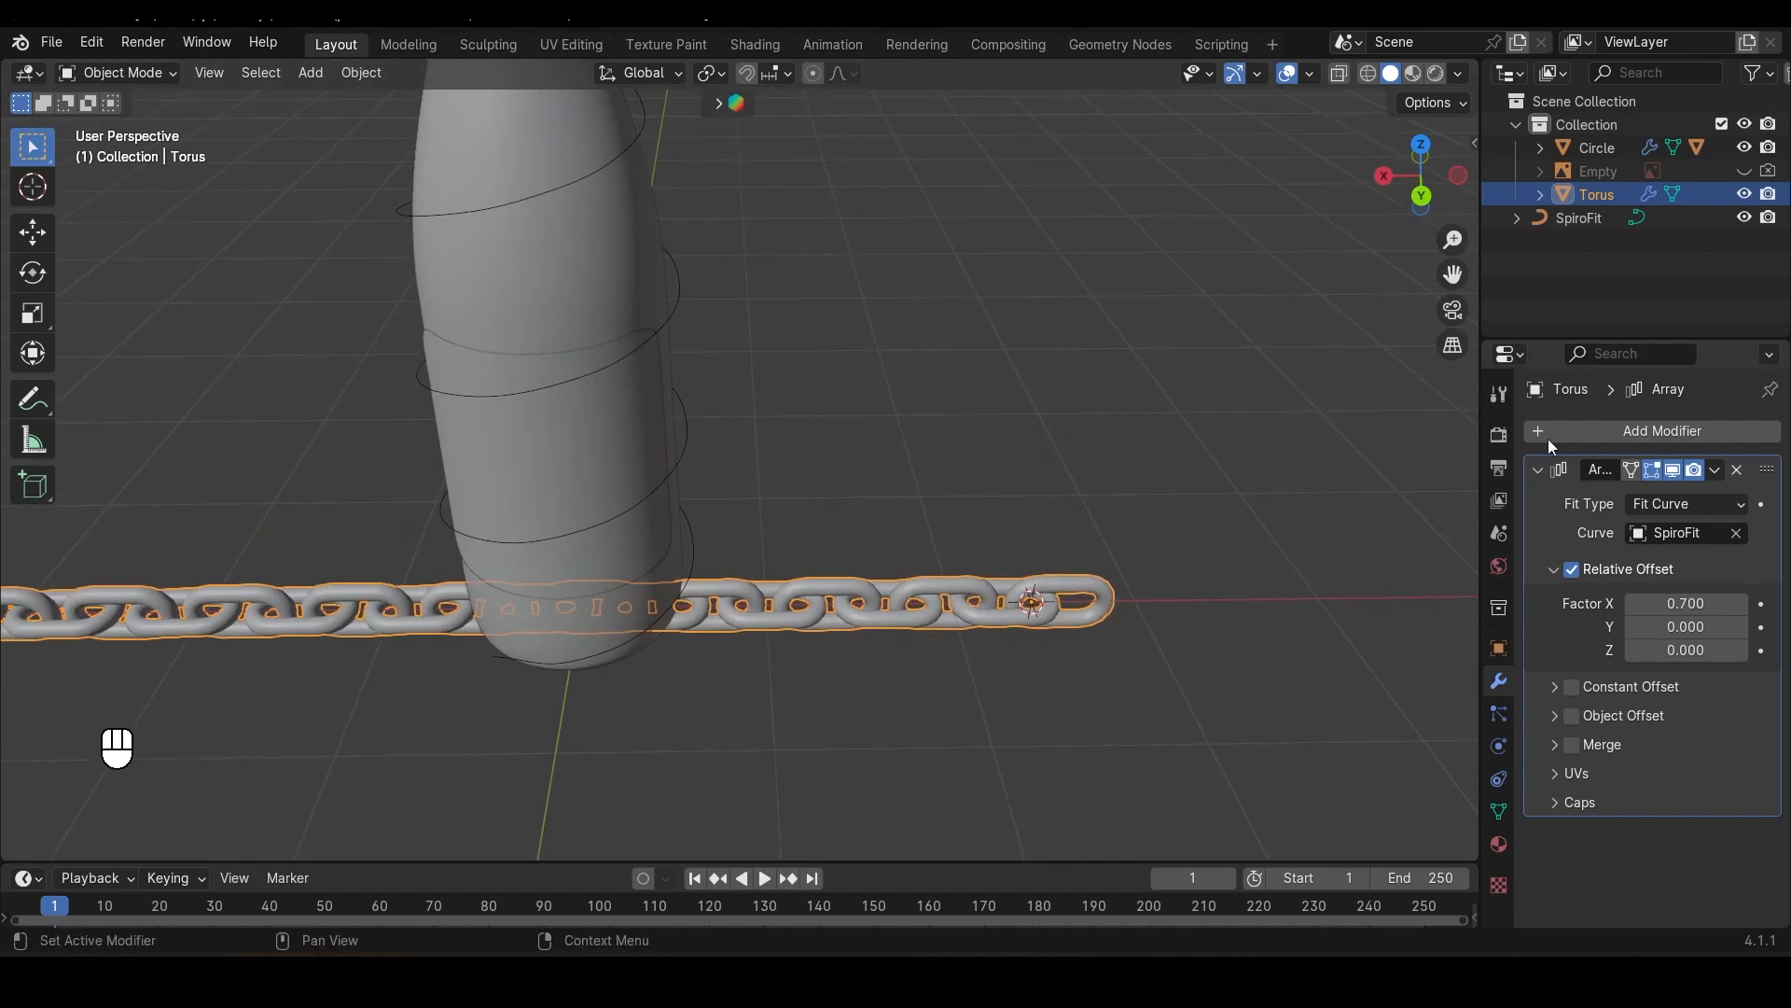
pyautogui.click(1537, 469)
pyautogui.click(1560, 427)
pyautogui.moveTo(1560, 422)
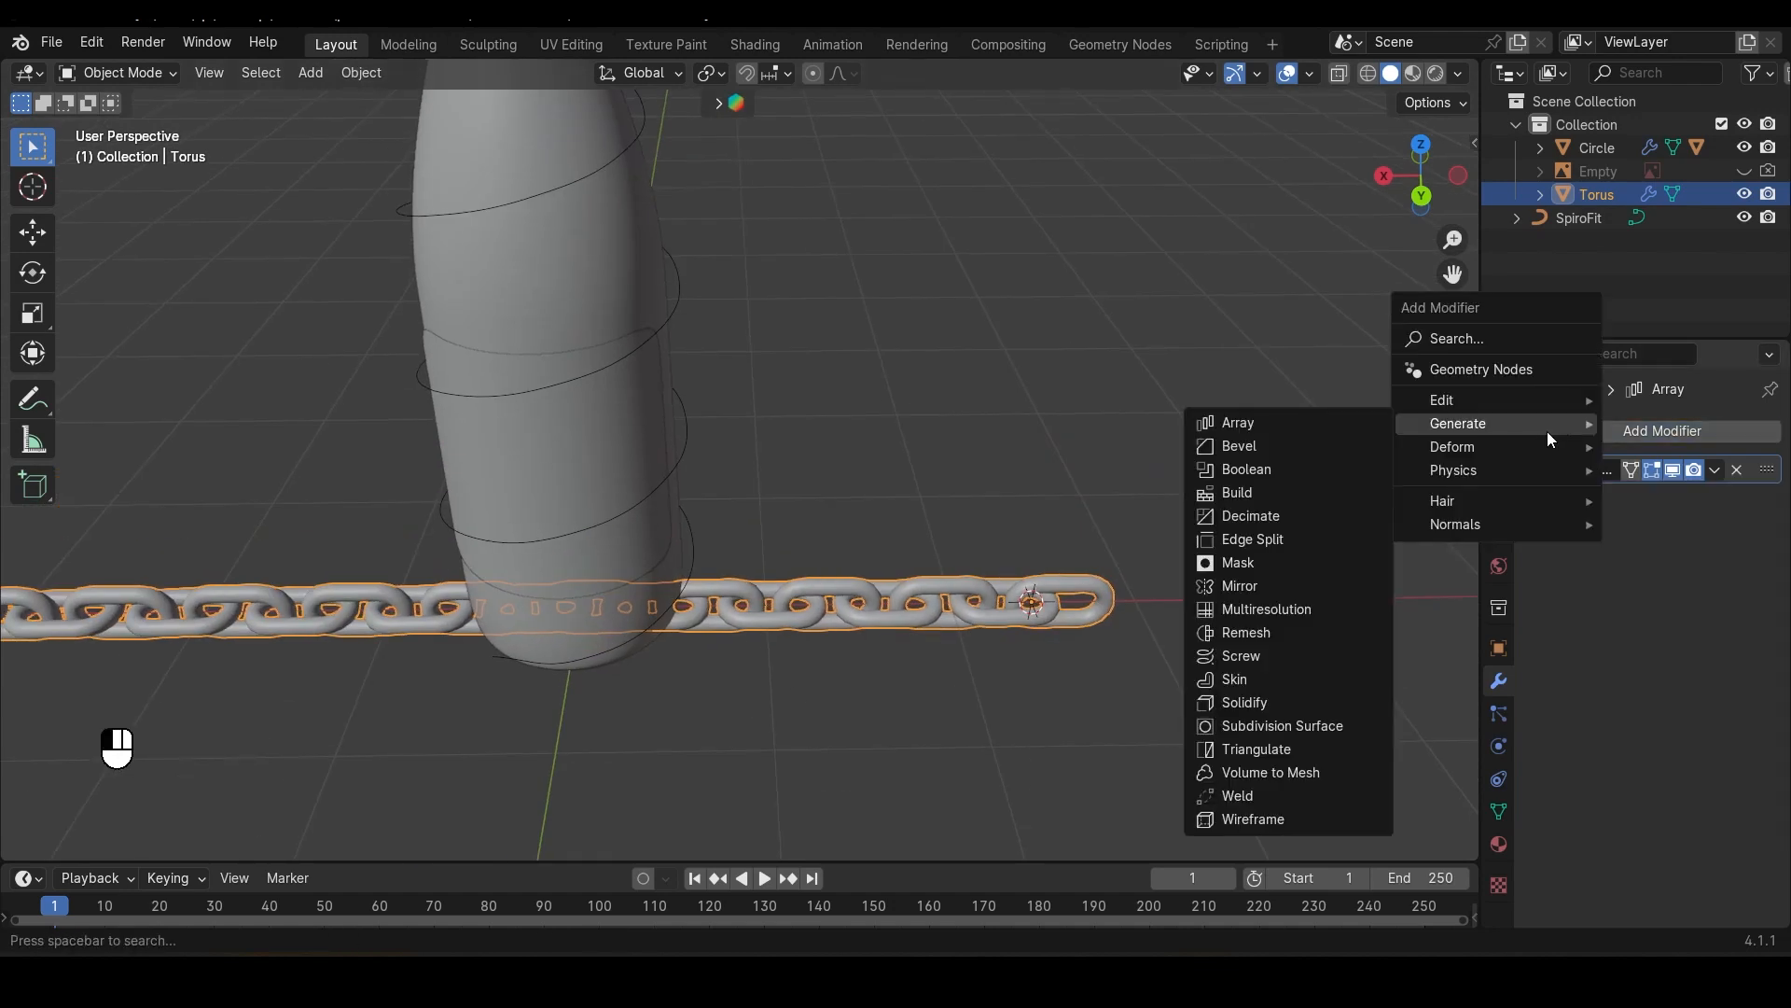
pyautogui.moveTo(1537, 451)
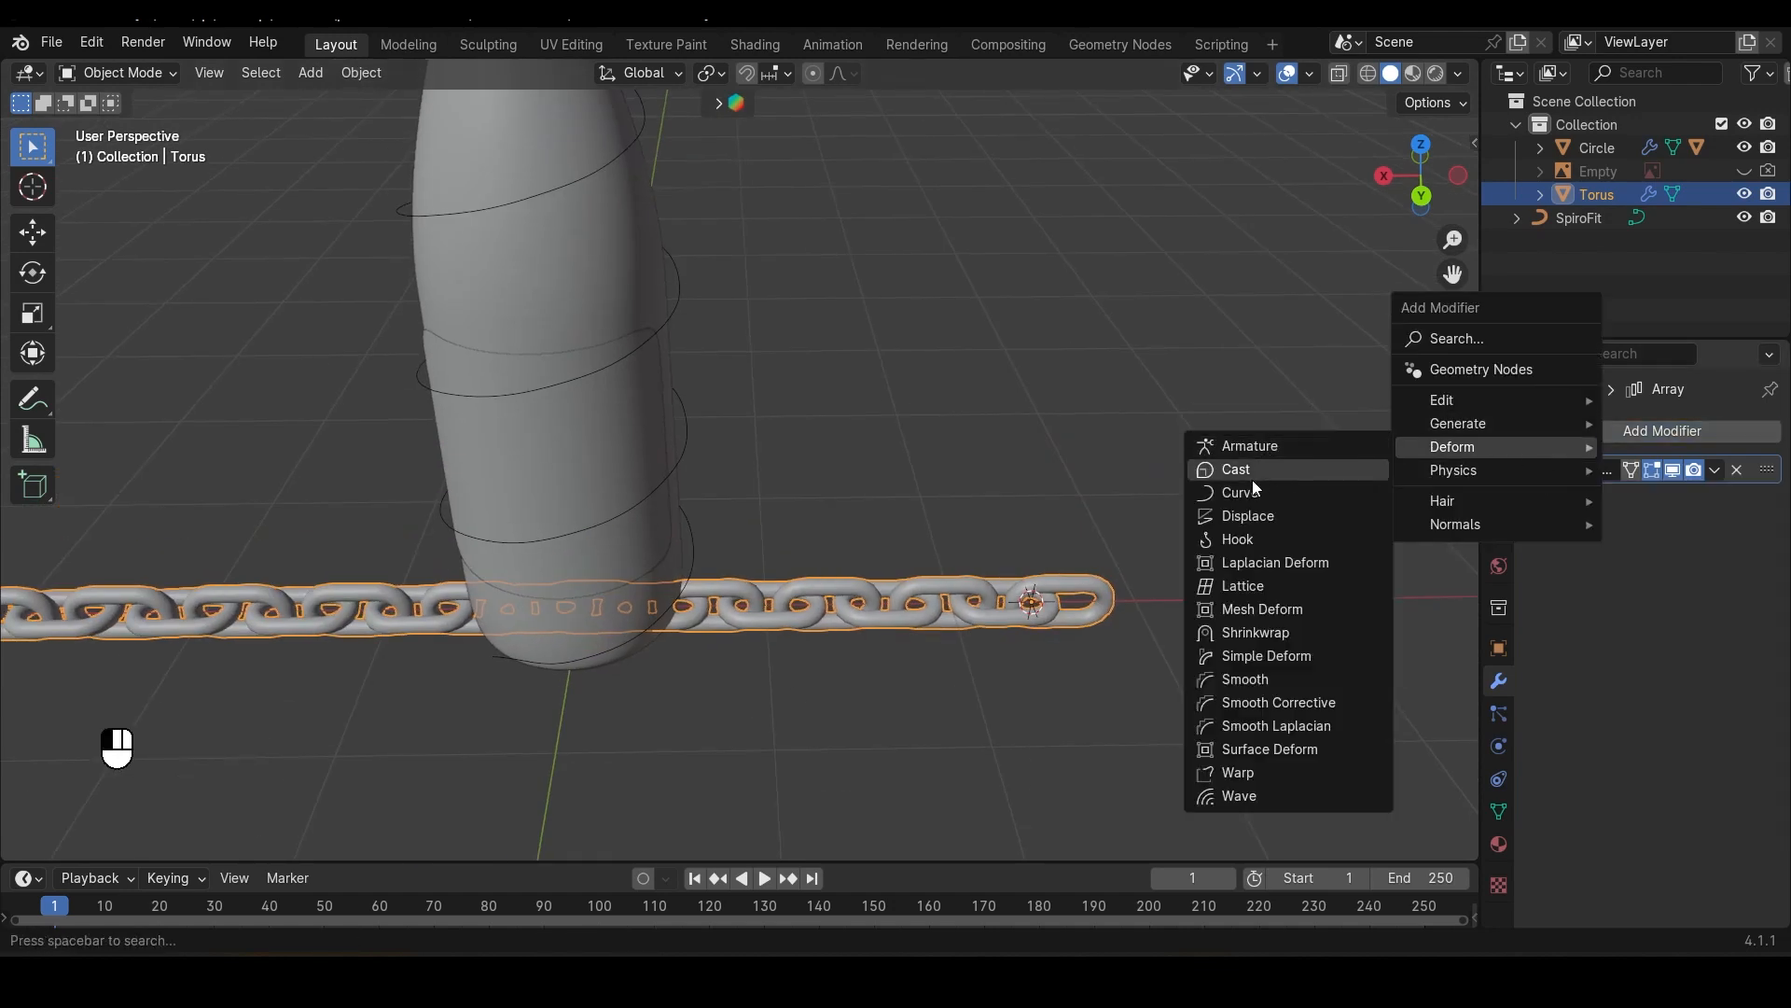
pyautogui.click(1248, 489)
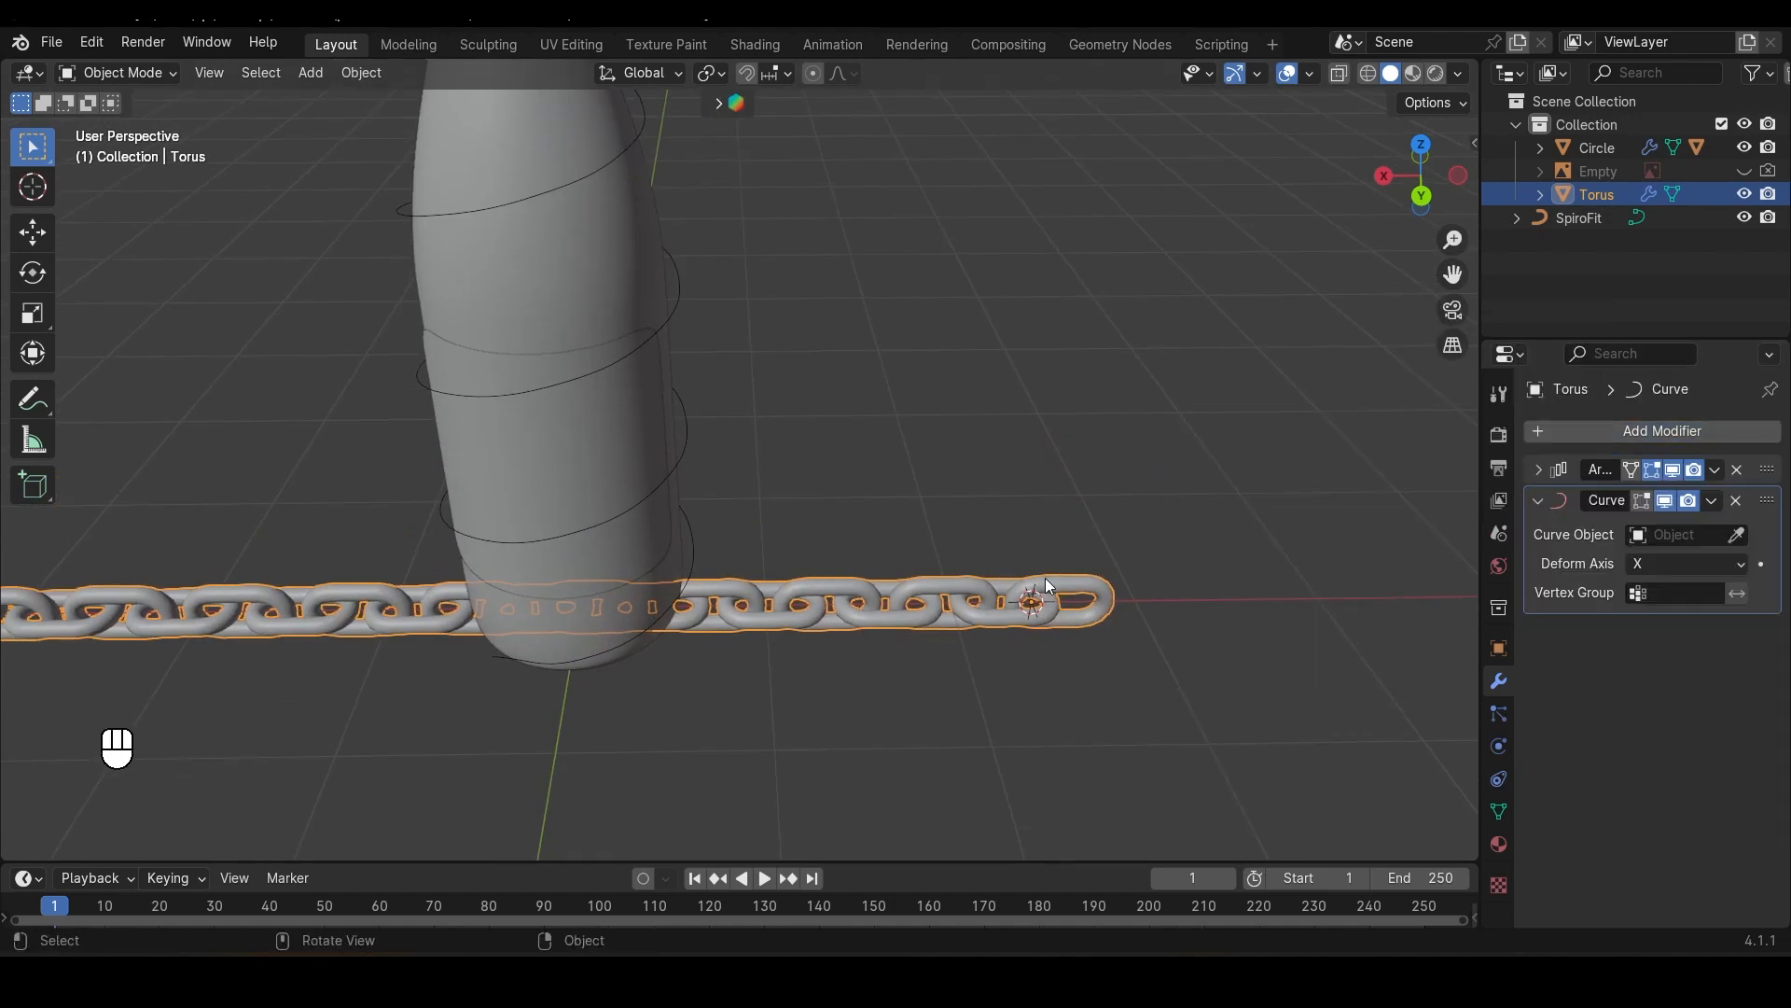
pyautogui.click(1736, 534)
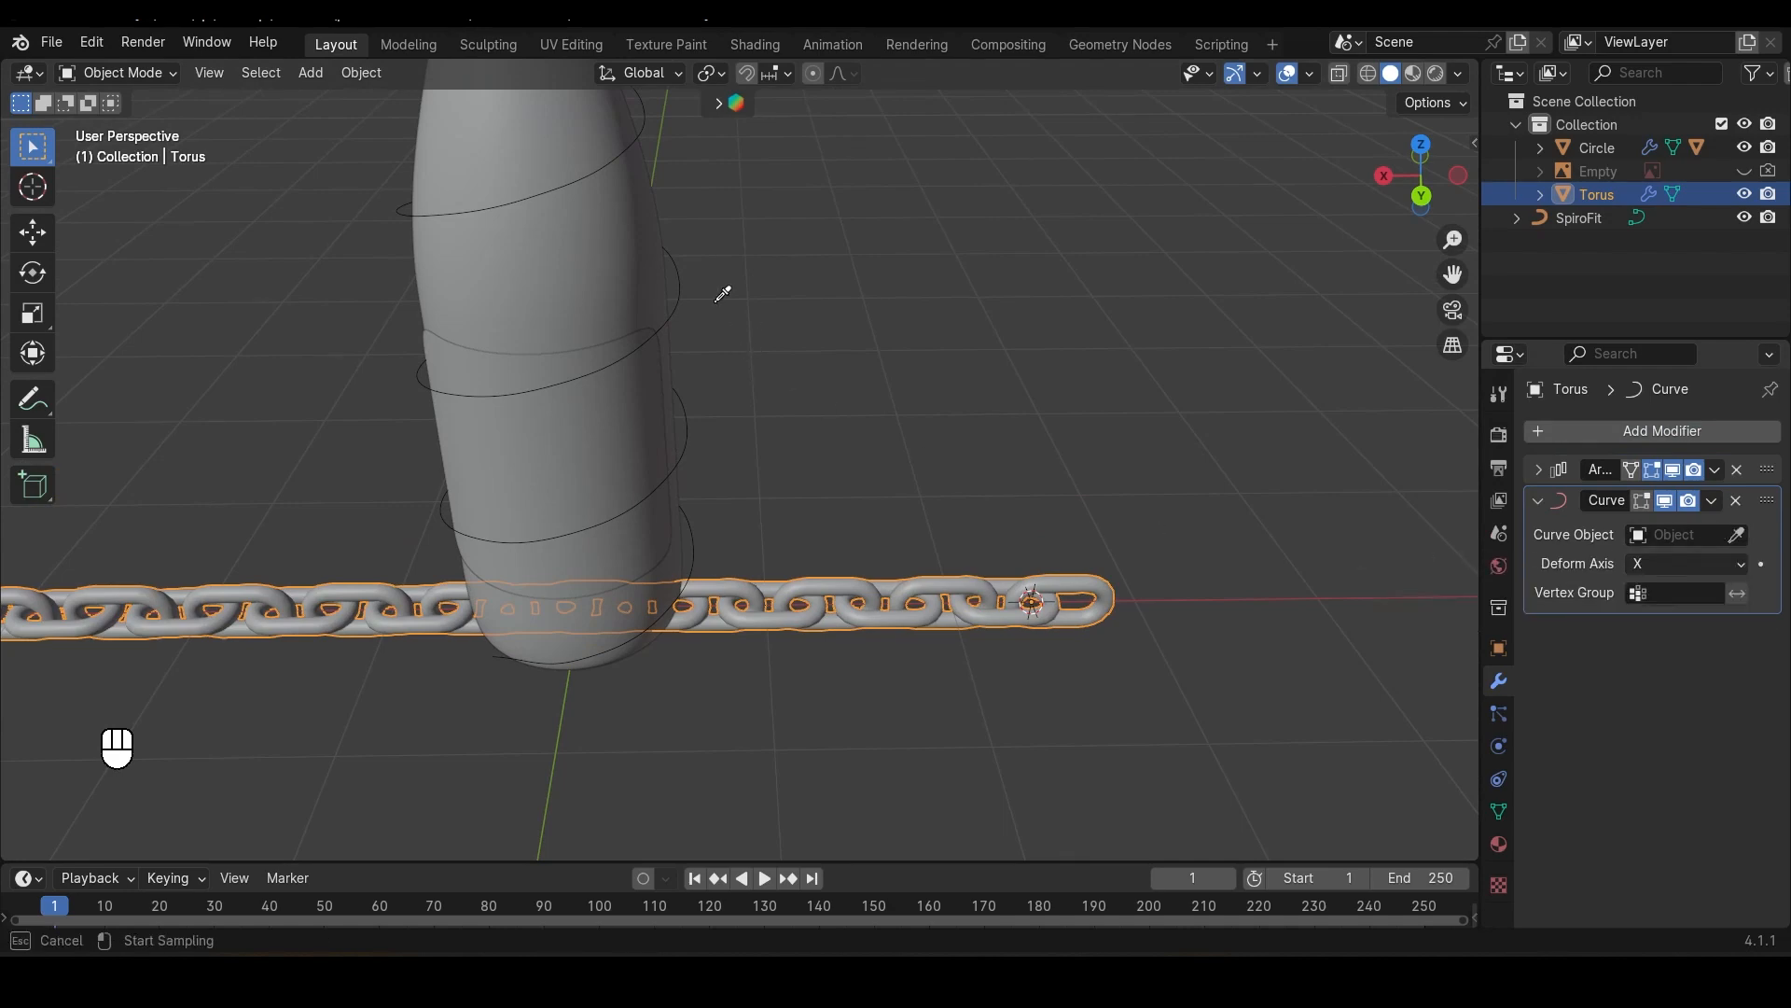
pyautogui.click(682, 285)
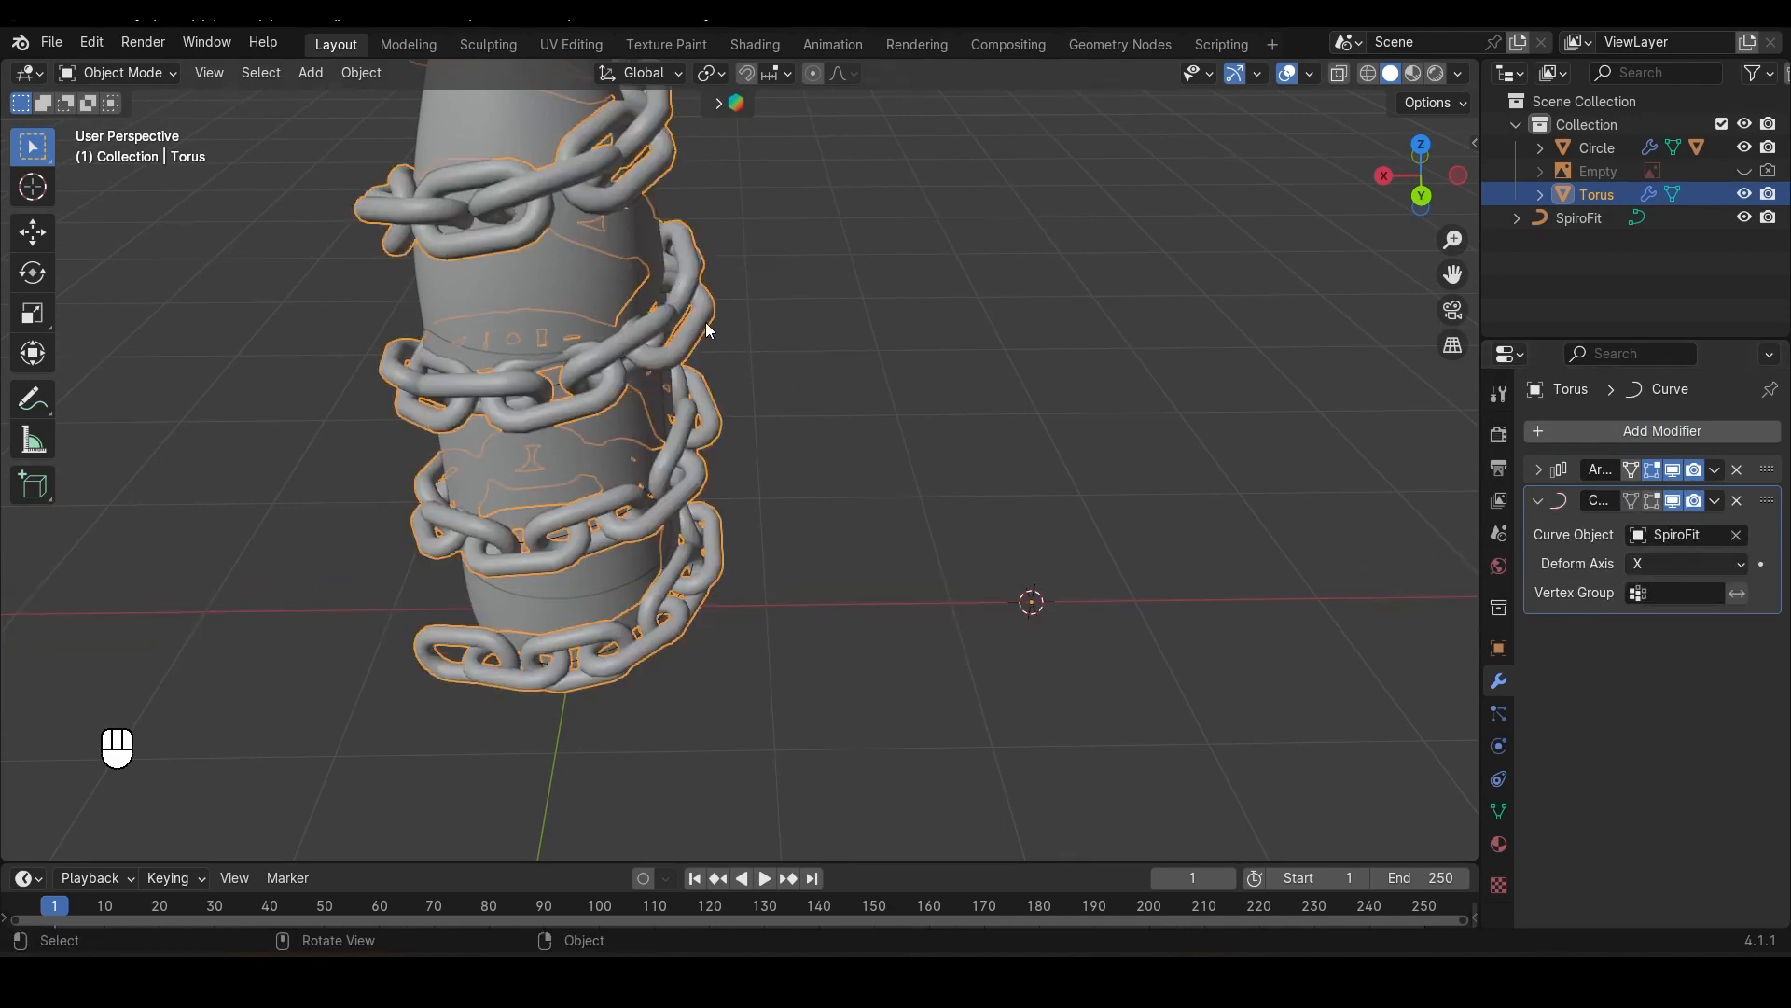
# Step: Scale the chain-link pair's geometry down to about 0.3 in Edit Mode
pyautogui.scroll(-5, 706, 322)
pyautogui.moveTo(653, 415); pyautogui.dragTo(819, 359, button='middle')
pyautogui.scroll(6, 949, 324)
pyautogui.moveTo(951, 330); pyautogui.dragTo(765, 553, button='middle')
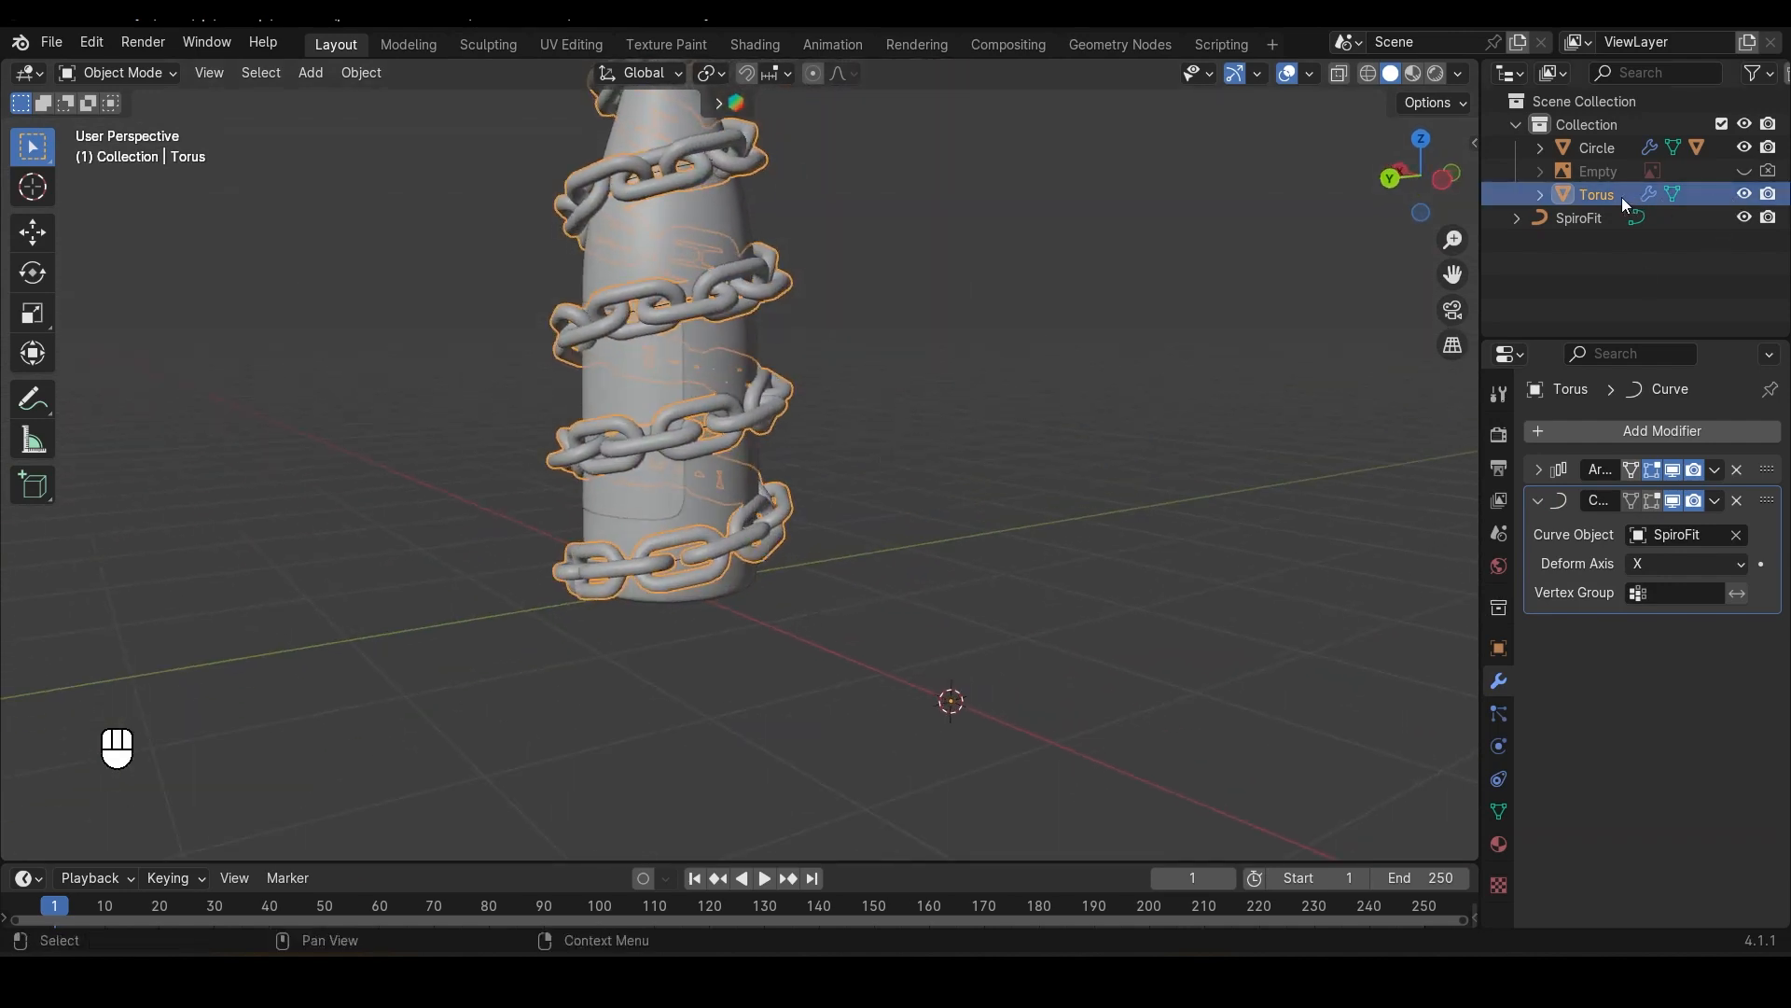
pyautogui.press('Tab')
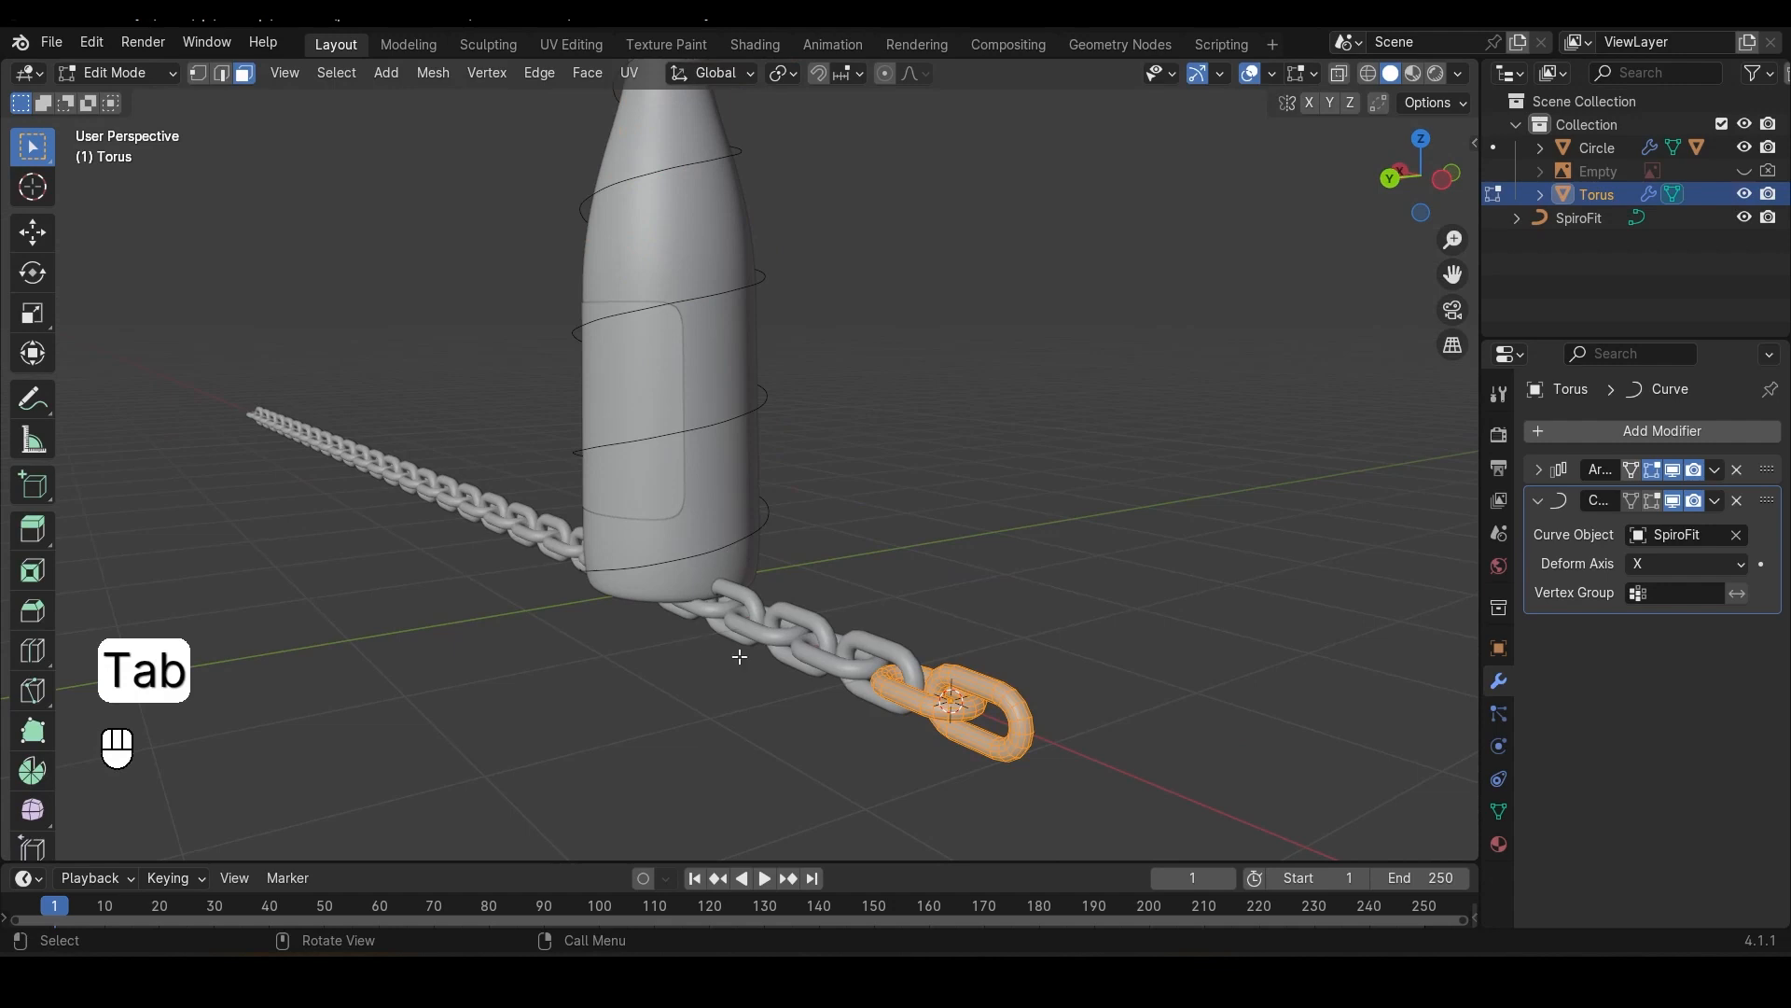
pyautogui.moveTo(767, 599); pyautogui.dragTo(1222, 683, button='middle')
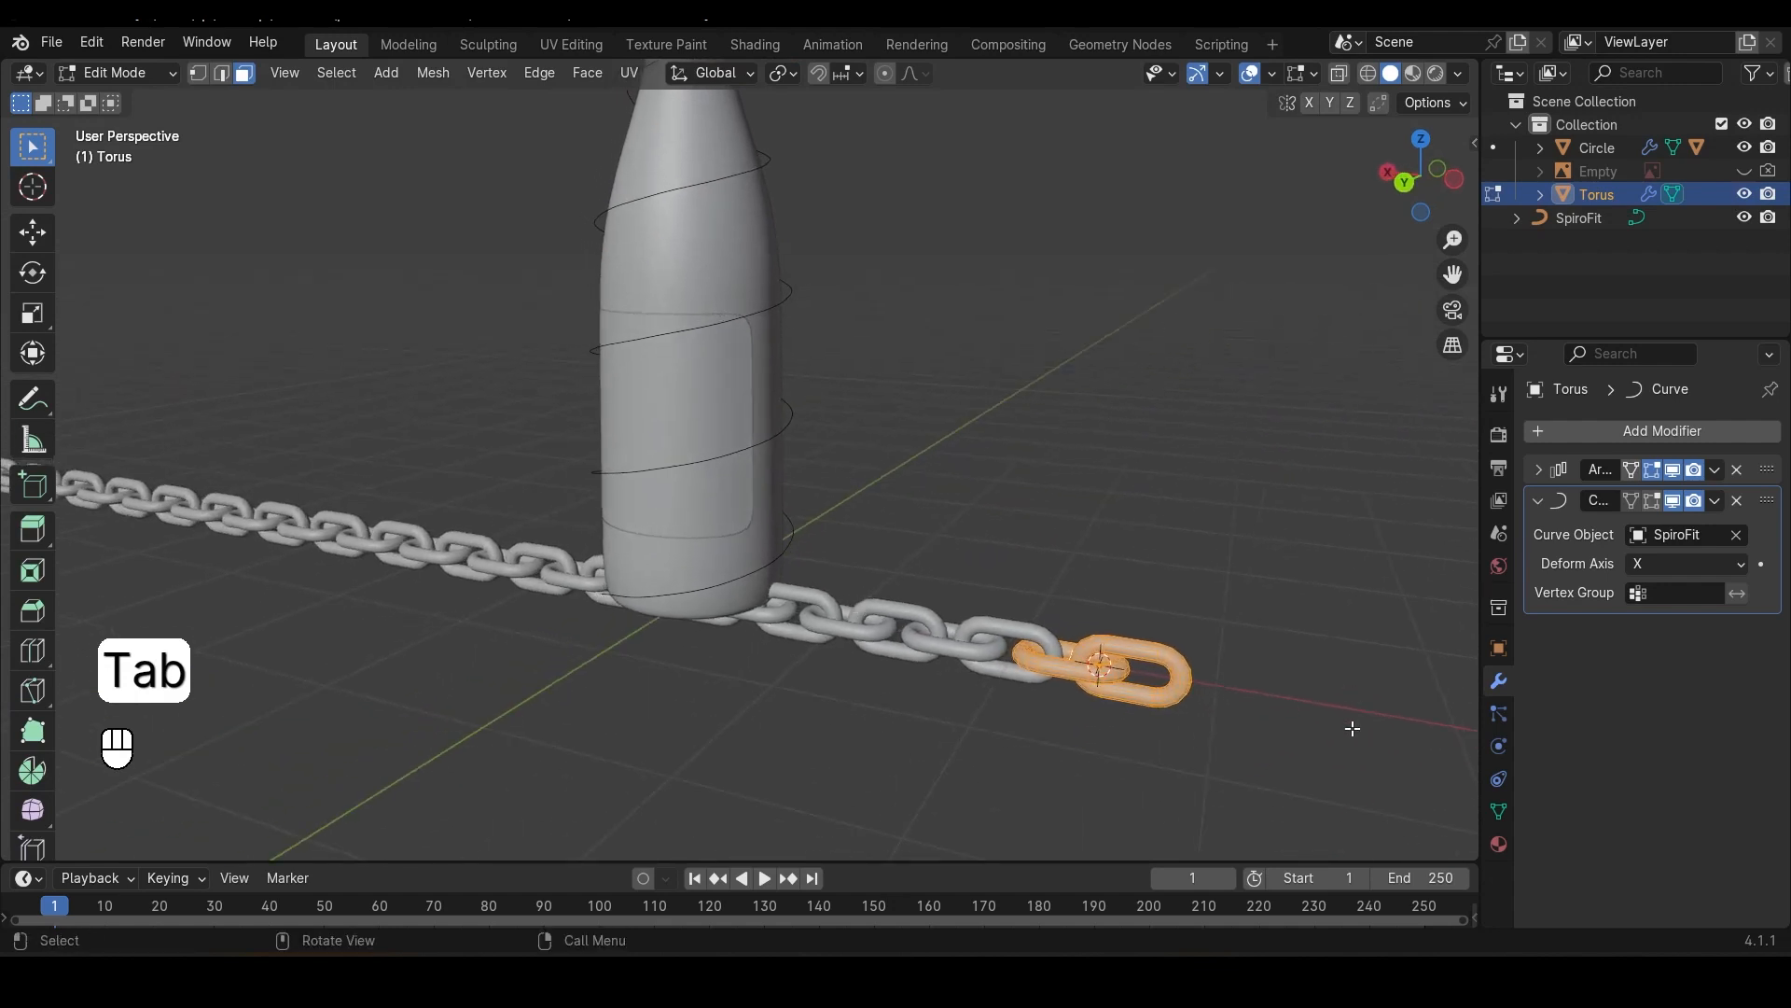
pyautogui.press('s')
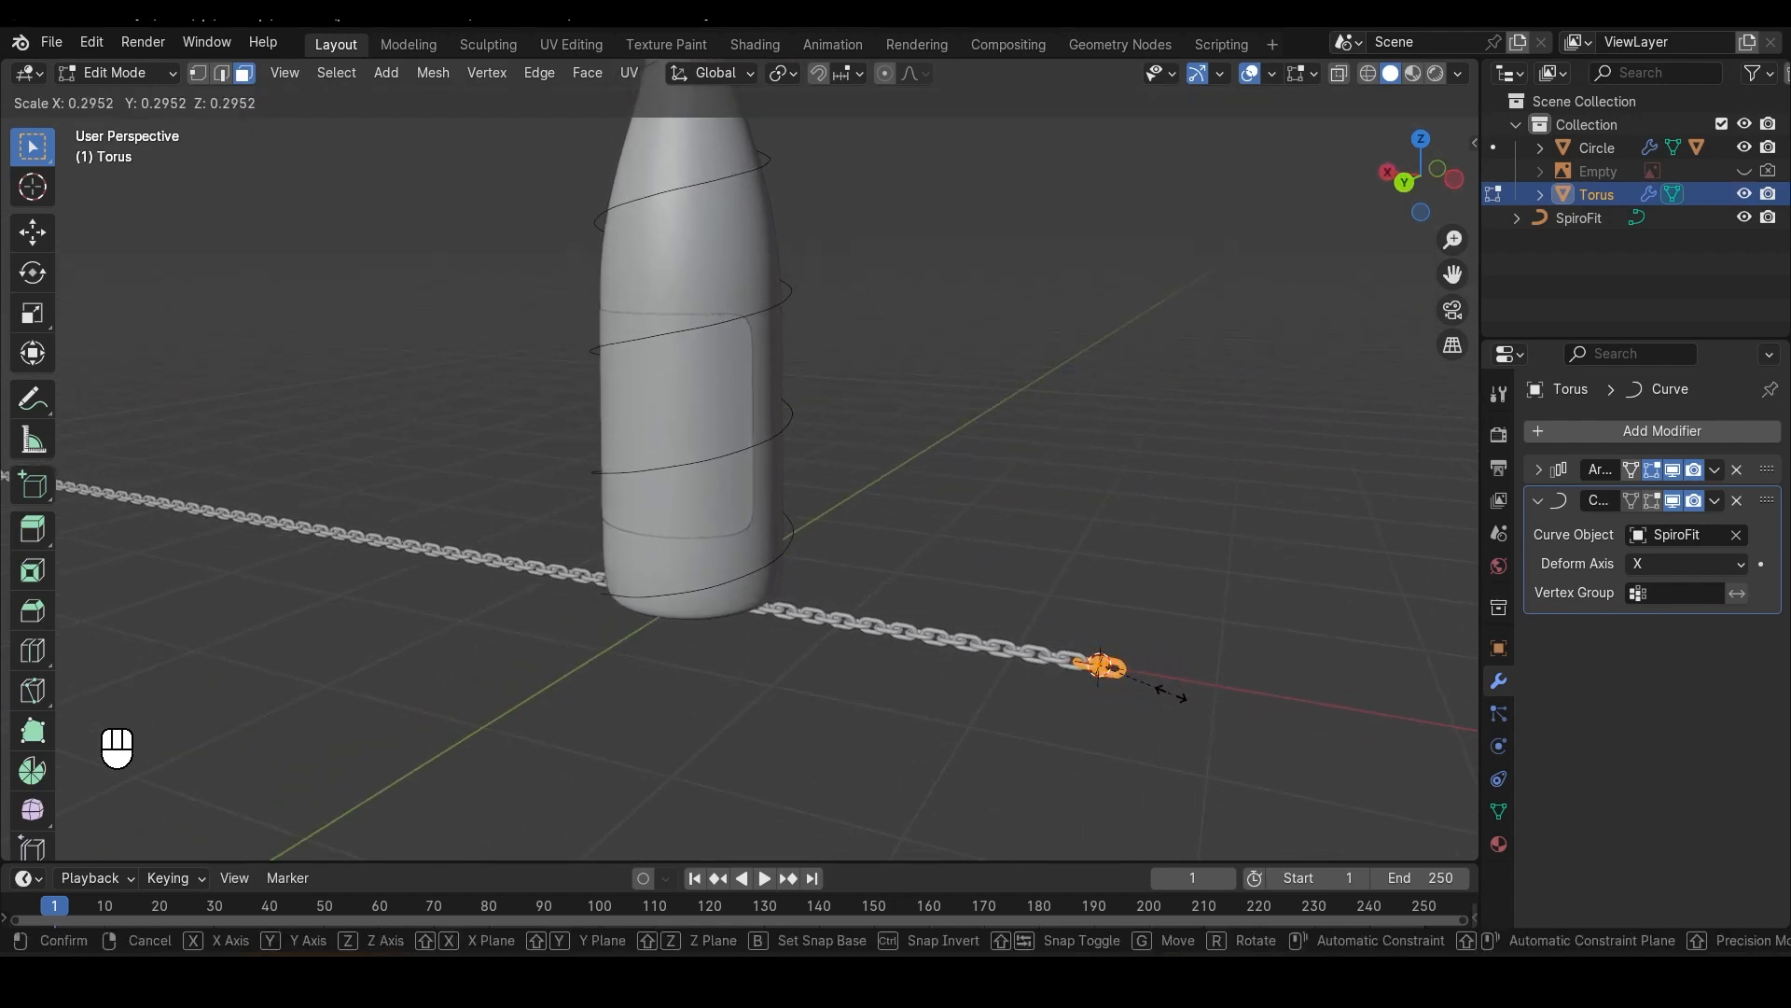
pyautogui.click(1168, 691)
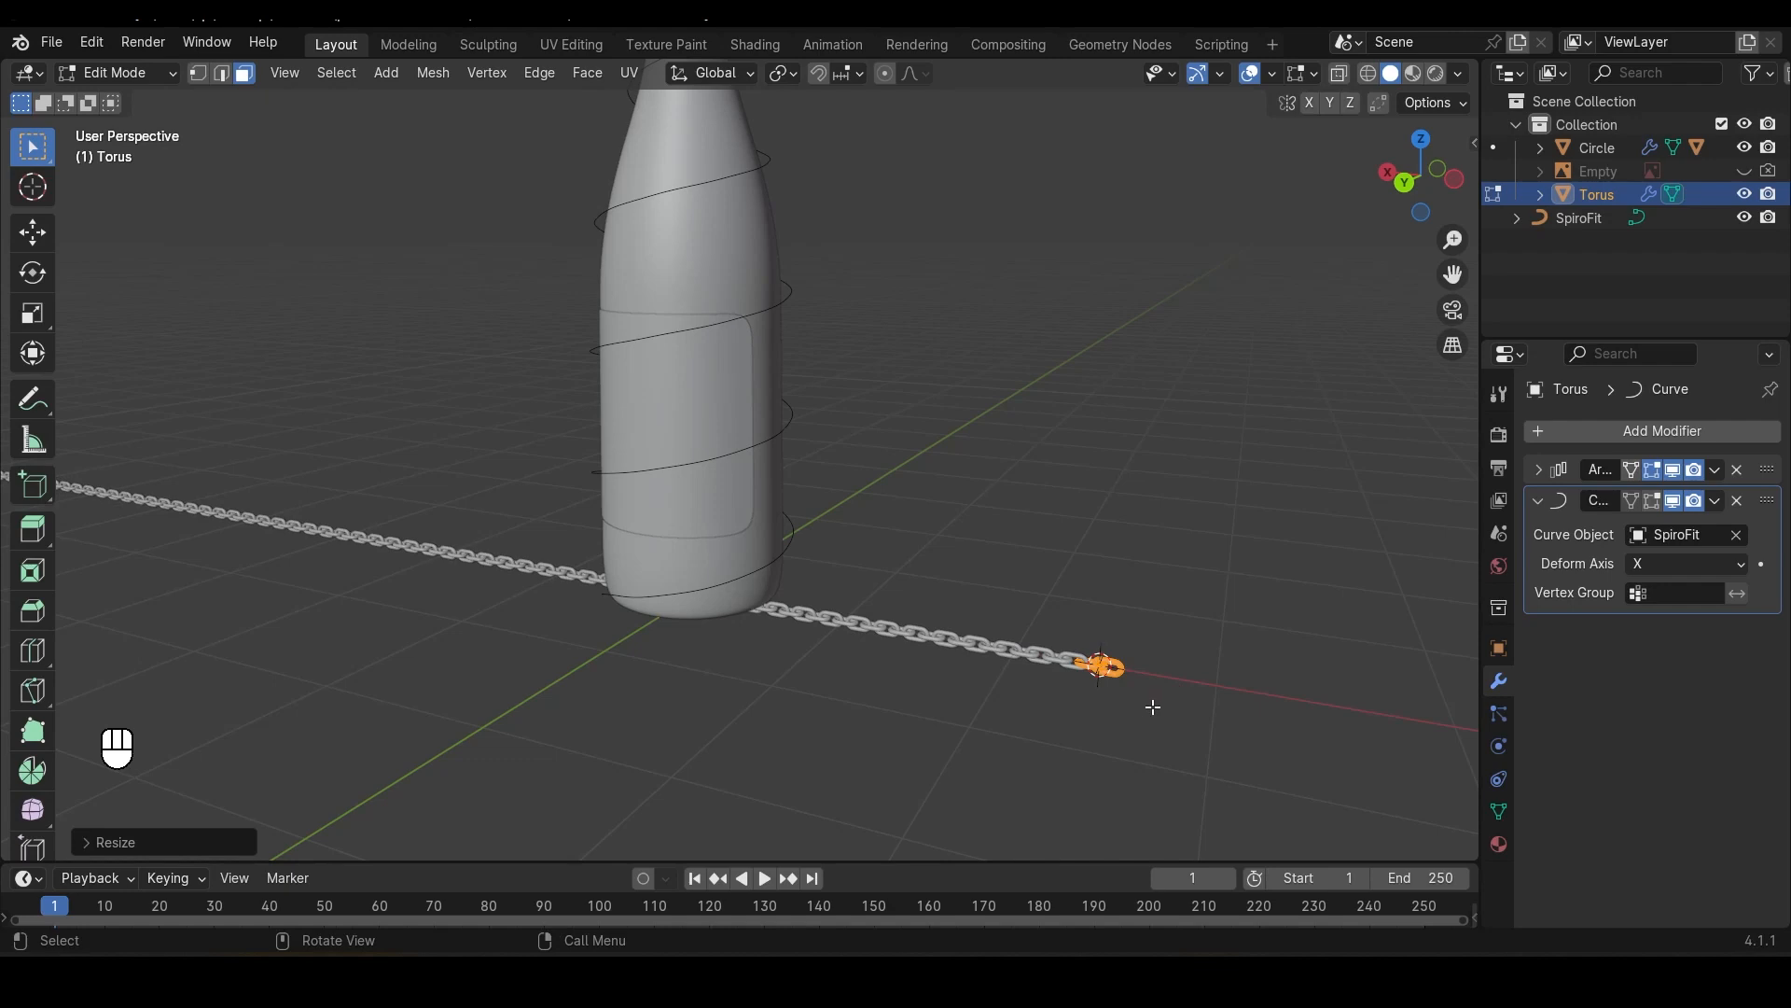
# Step: Enlarge the chain-link pair's geometry slightly in Edit Mode and return to Object Mode
pyautogui.press('Tab')
pyautogui.moveTo(1027, 632)
pyautogui.mouseDown(button='middle')
pyautogui.moveTo(1023, 602)
pyautogui.moveTo(1005, 631)
pyautogui.mouseUp(button='middle')
pyautogui.press('Tab')
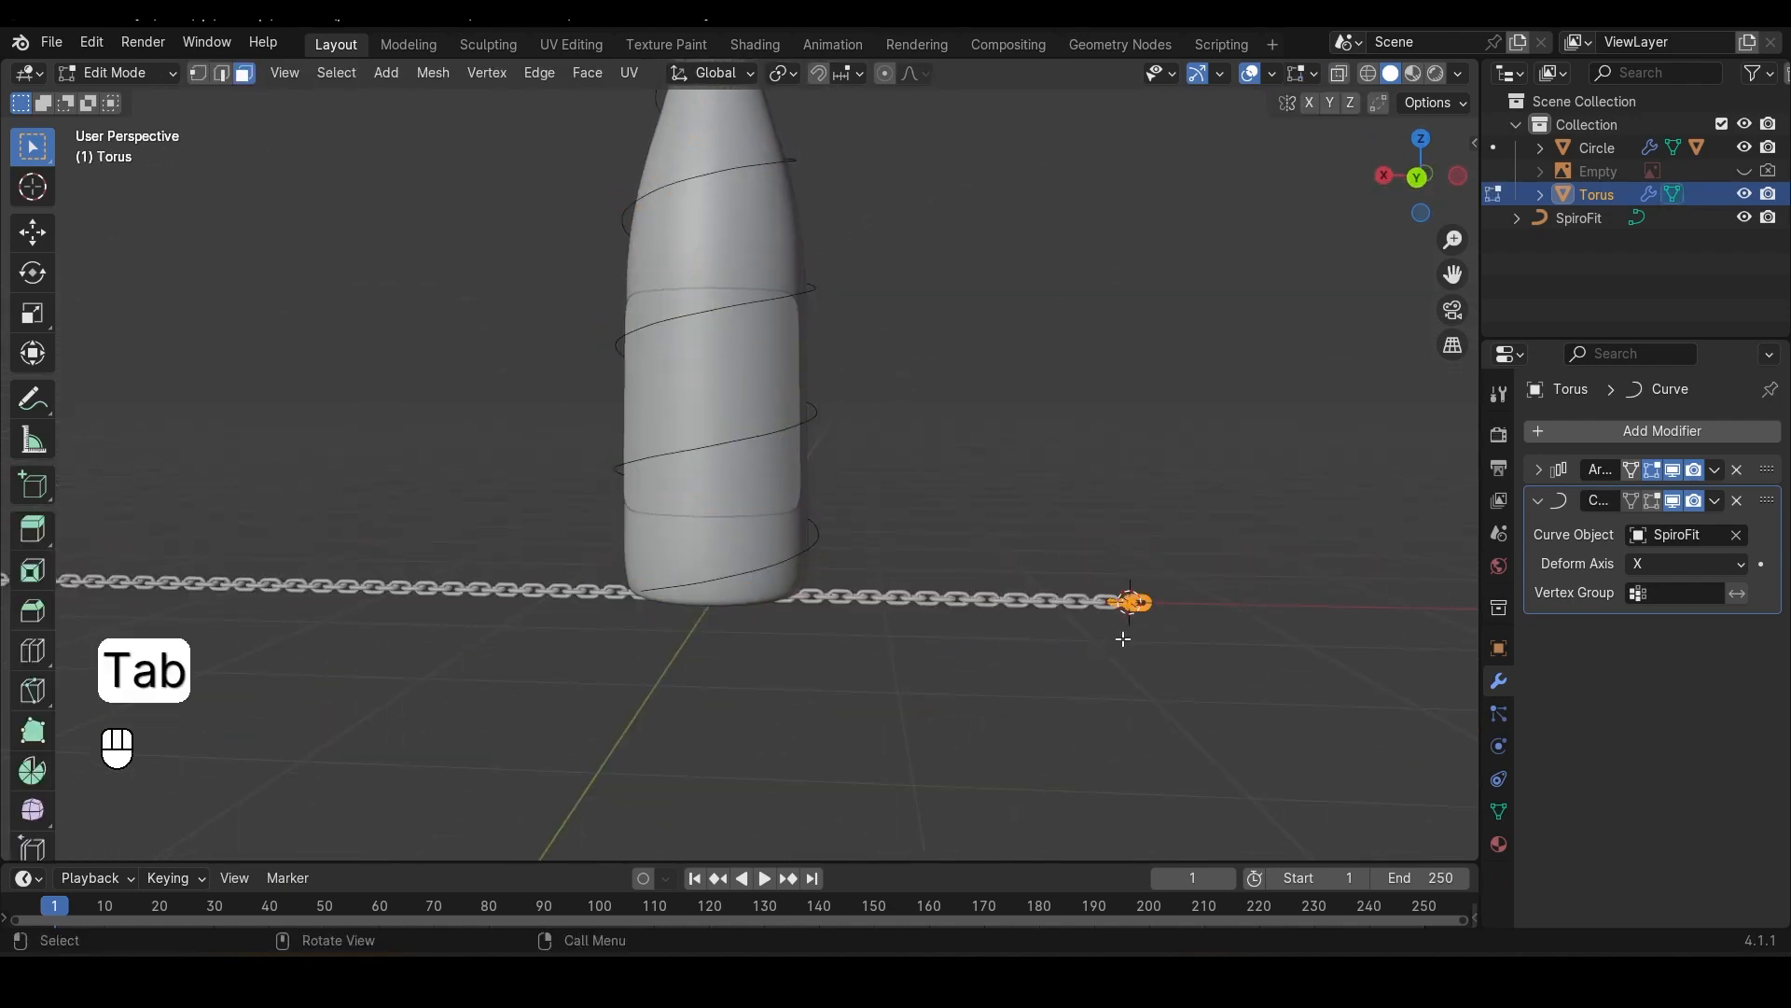
pyautogui.press('s')
pyautogui.click(1220, 670)
pyautogui.press('Tab')
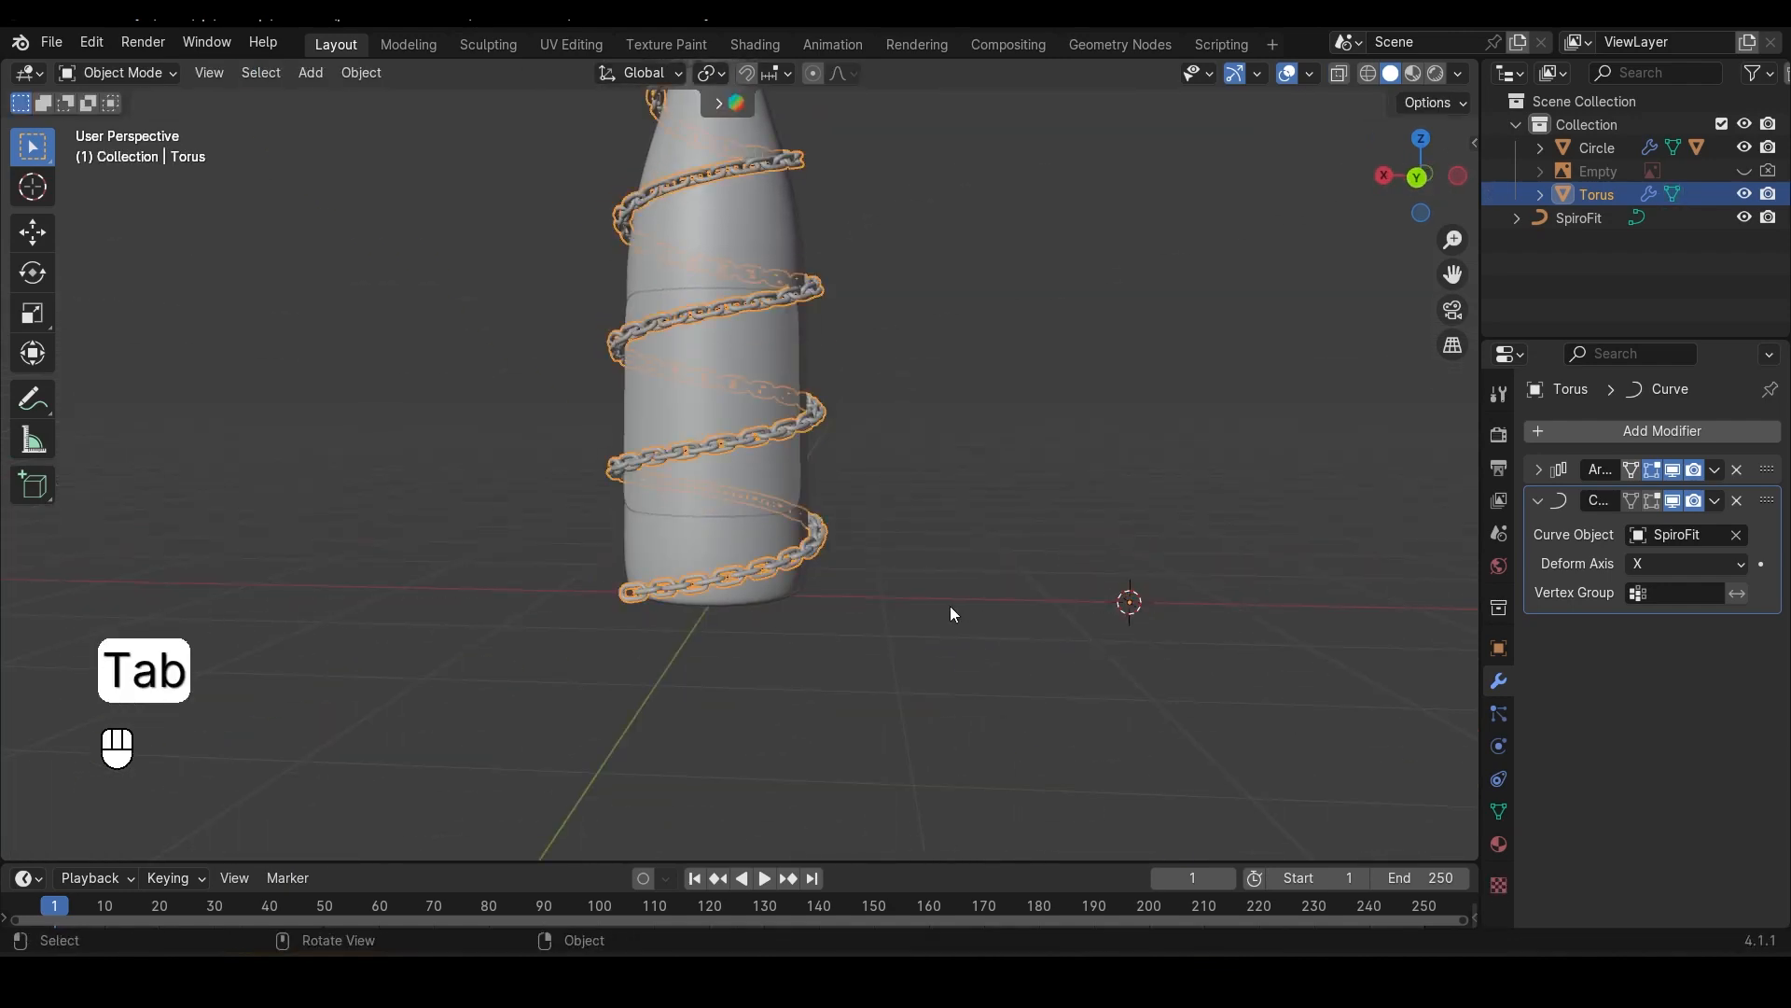
# Step: Enlarge the timeline area upward and change it to the Shader Editor
pyautogui.moveTo(949, 613); pyautogui.dragTo(840, 821, button='middle')
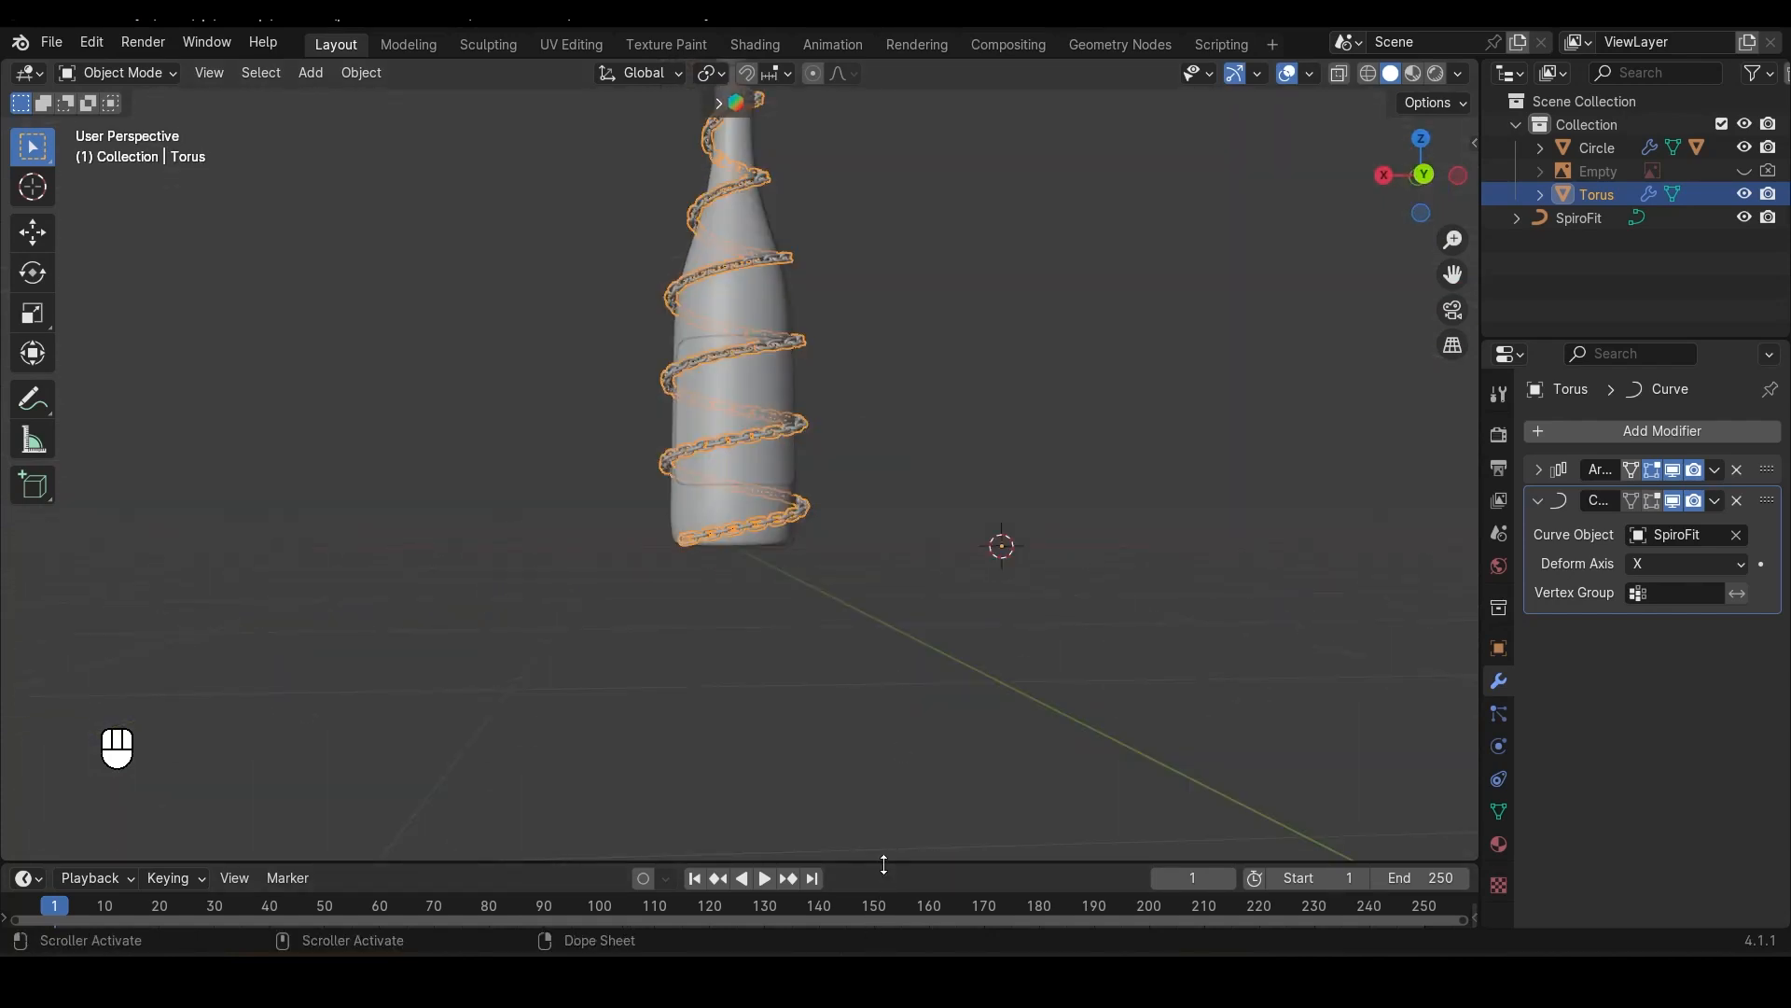
pyautogui.moveTo(883, 865); pyautogui.dragTo(935, 469)
pyautogui.click(28, 486)
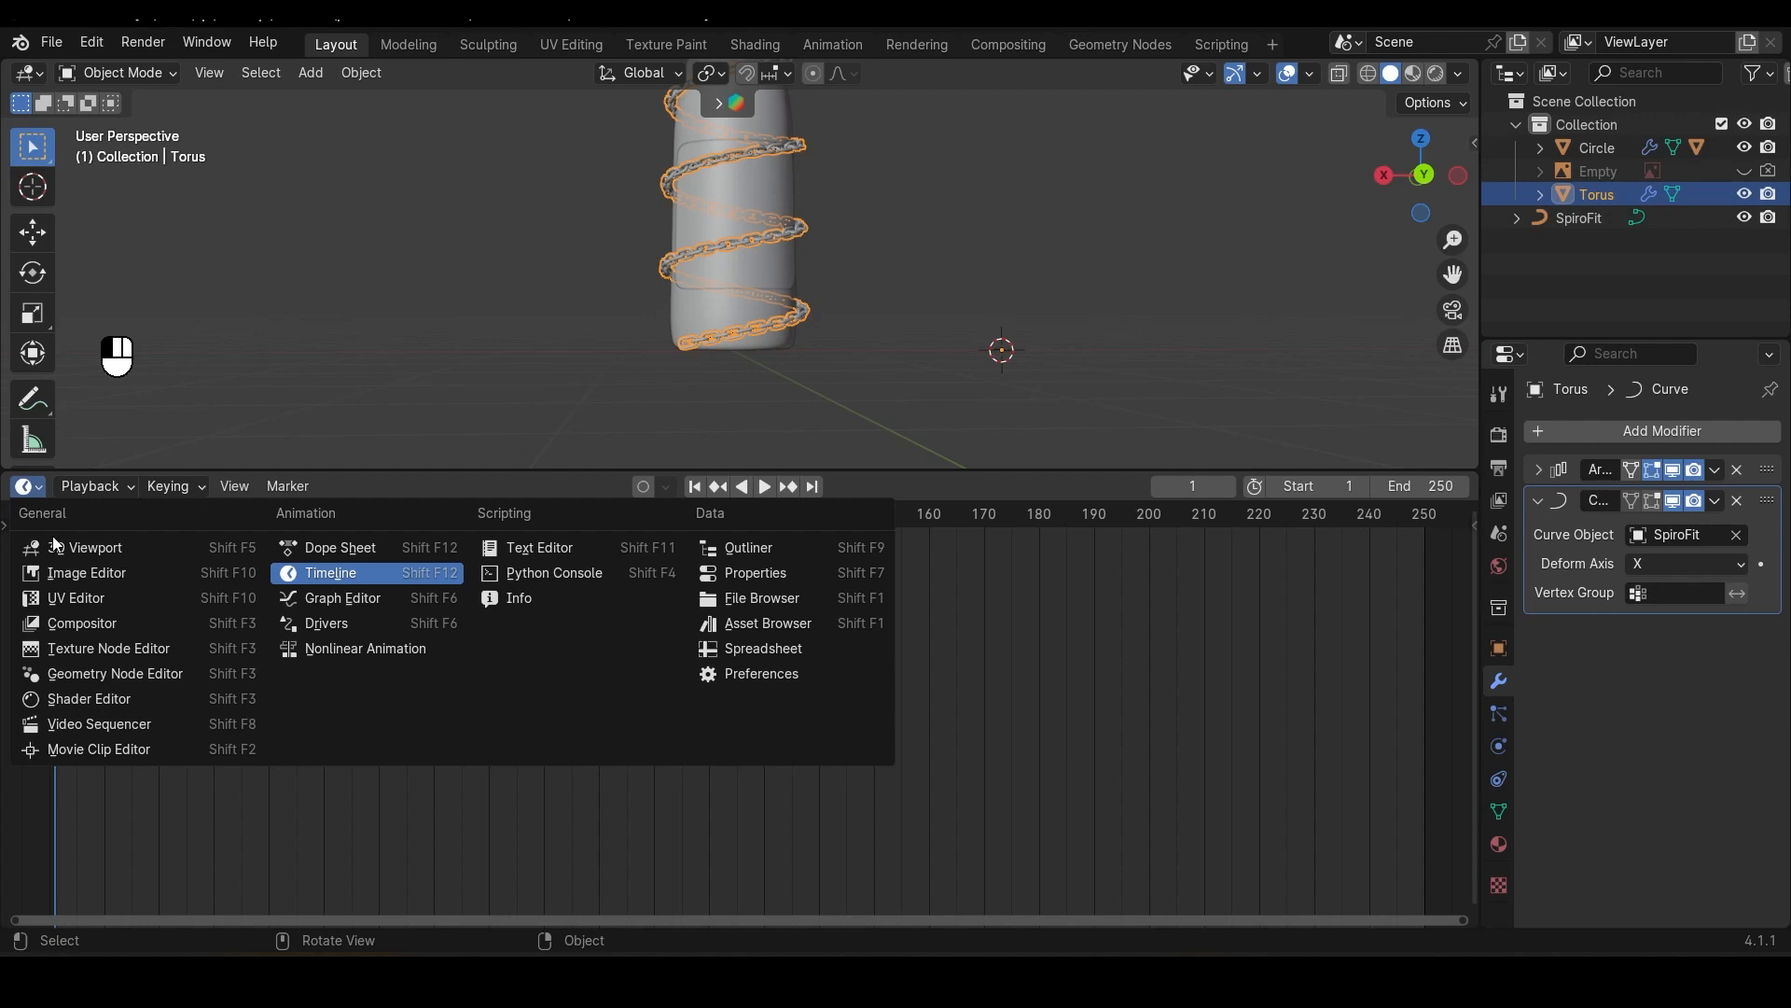
pyautogui.click(106, 698)
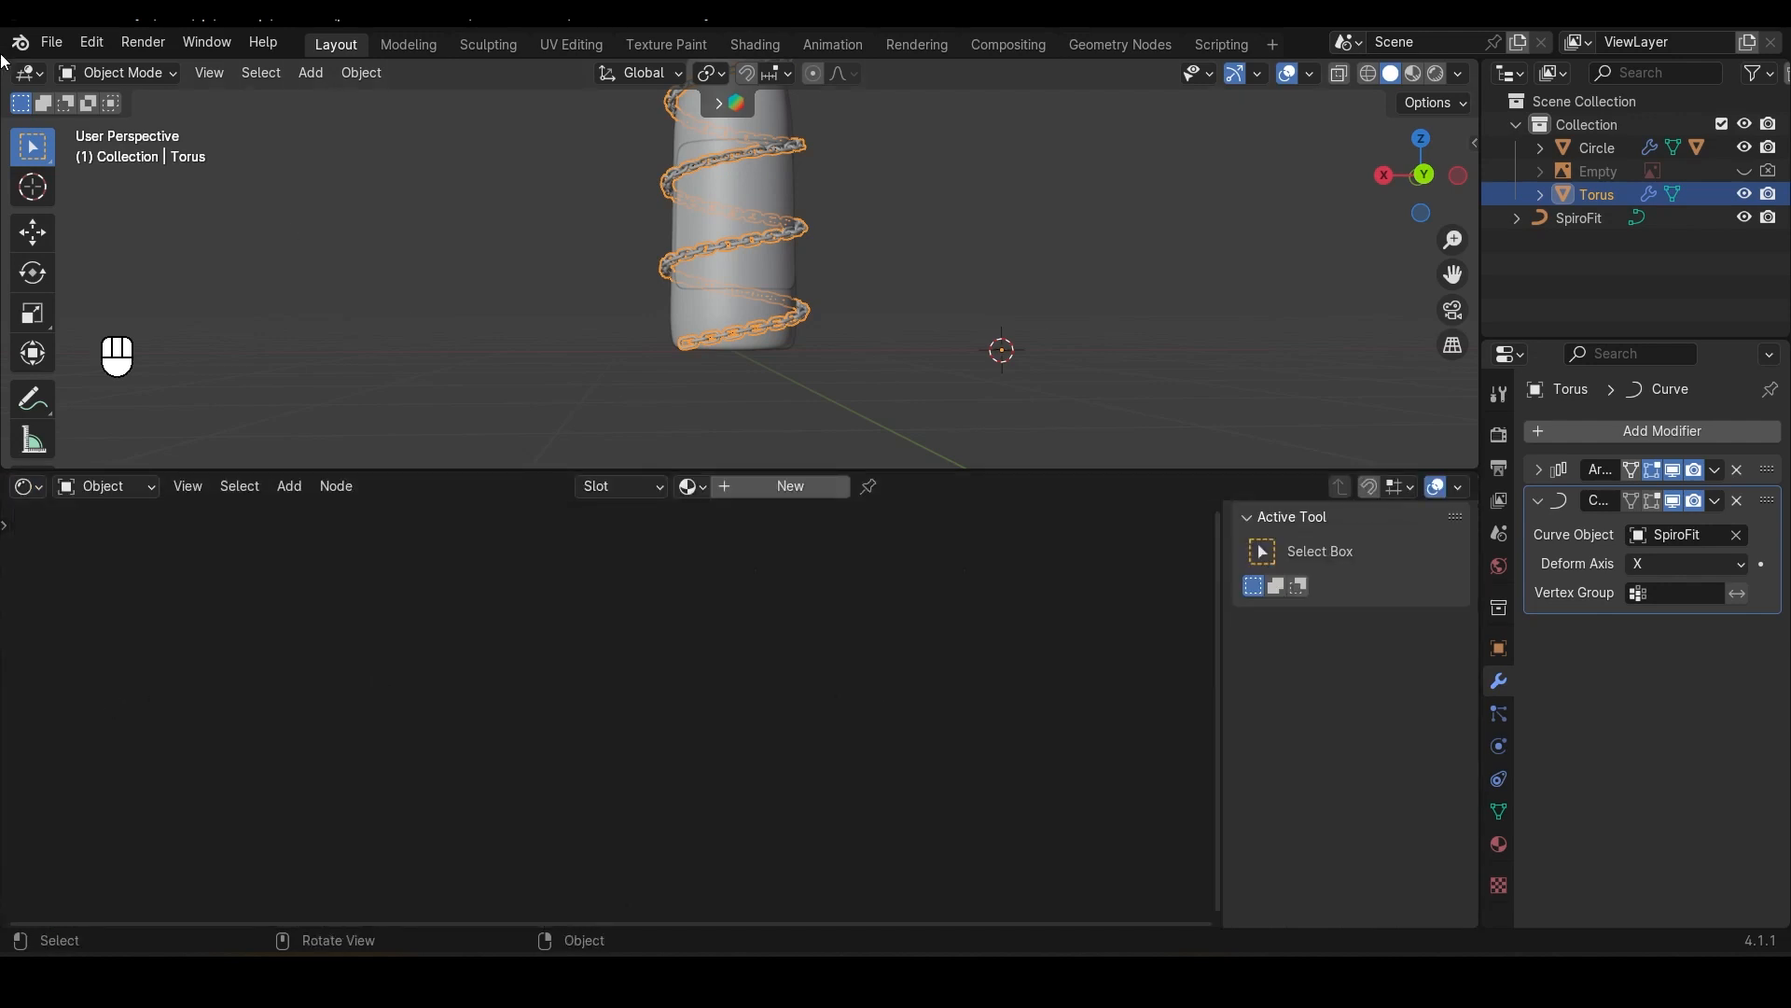
# Step: Split the 3D viewport vertically and turn the new area into a UV Editor
pyautogui.moveTo(2, 59); pyautogui.dragTo(590, 186)
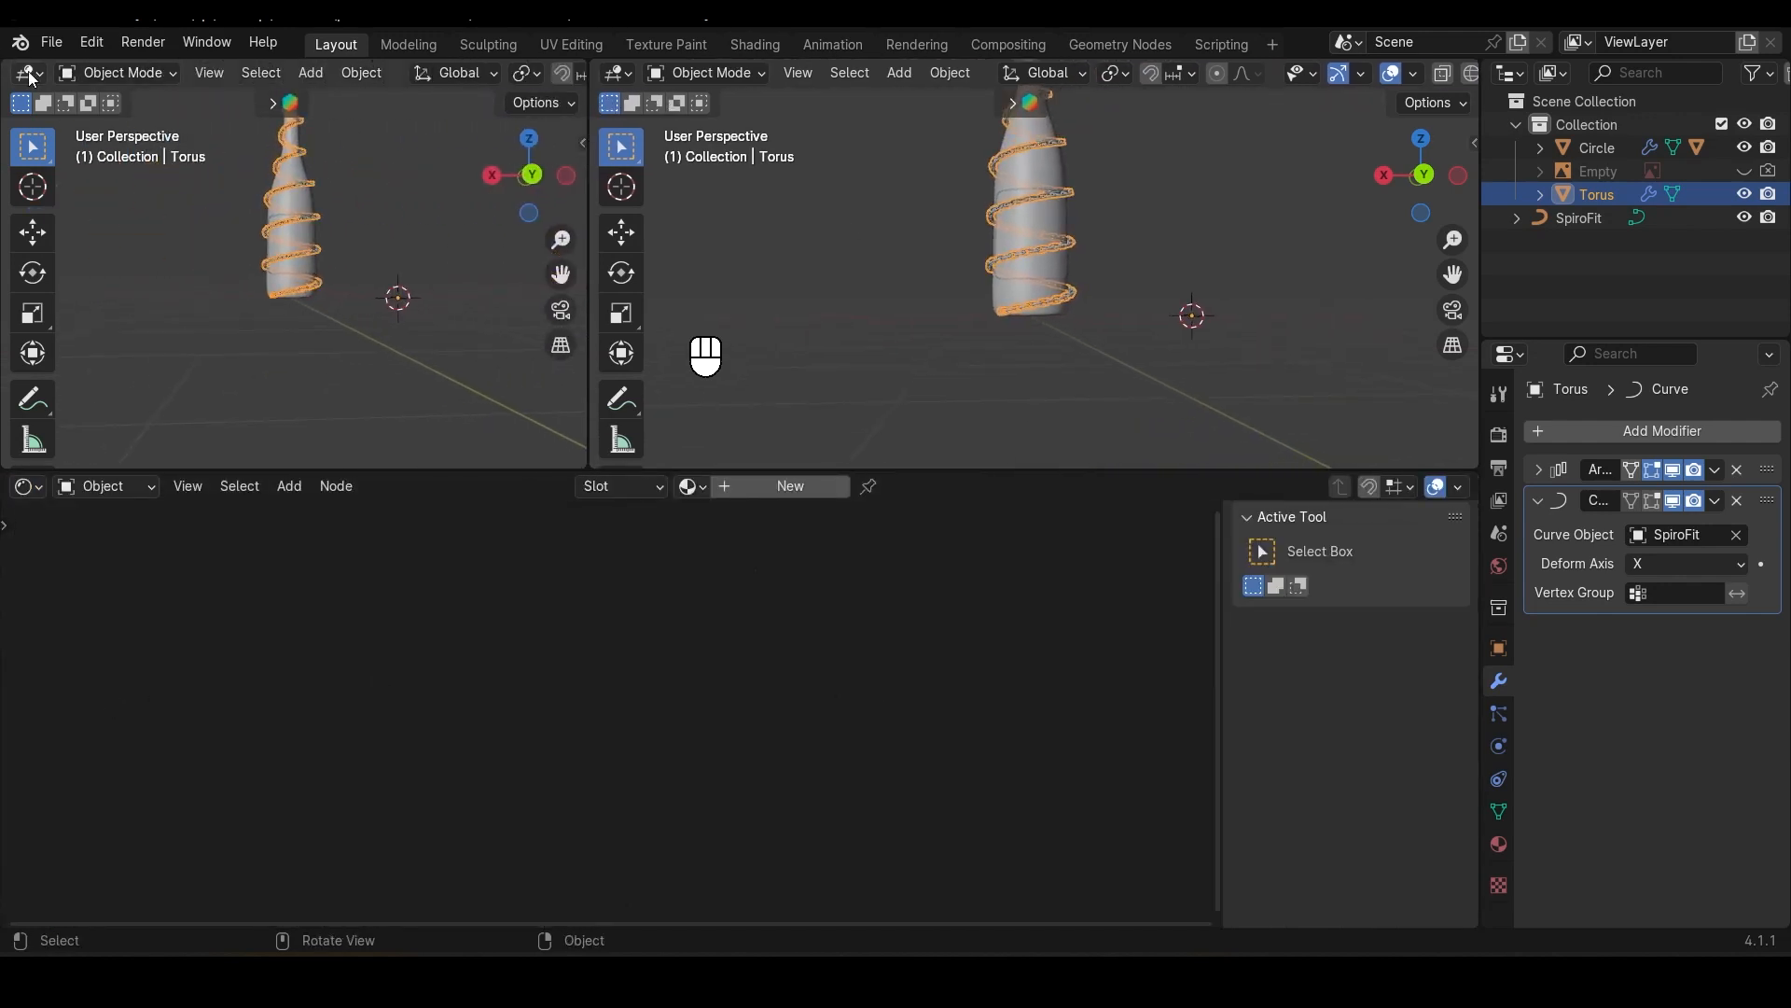
pyautogui.click(28, 73)
pyautogui.click(81, 185)
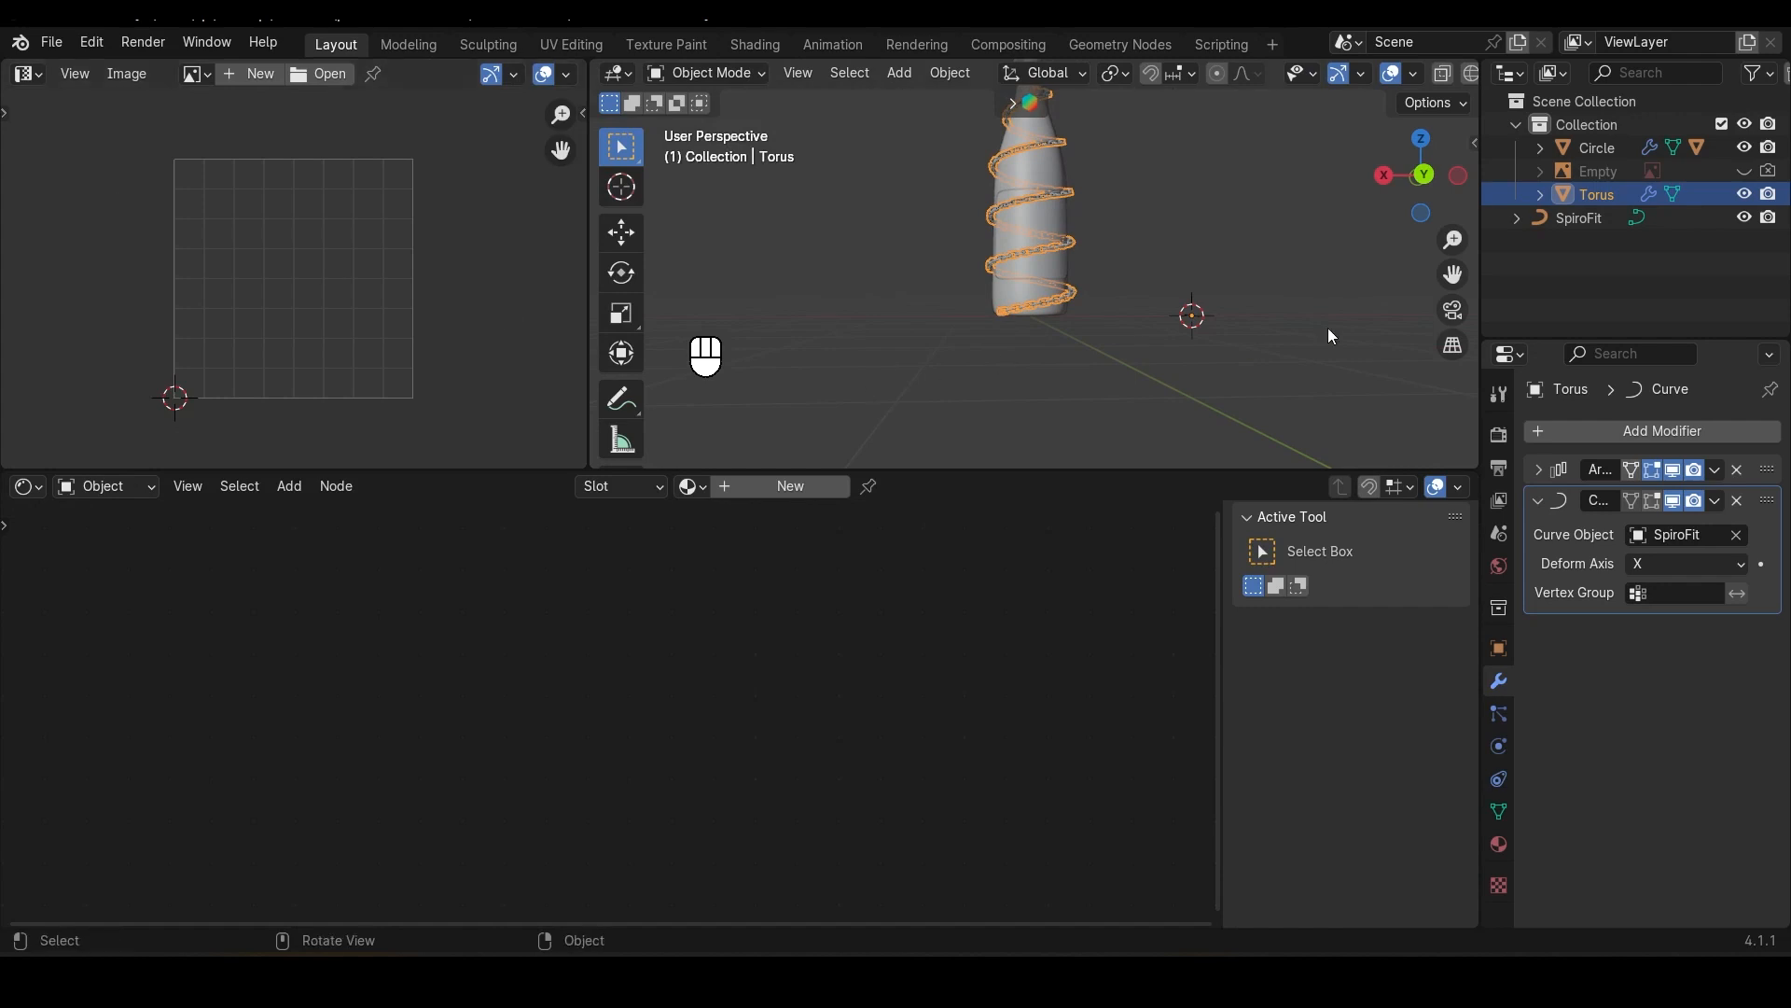
pyautogui.scroll(4, 1187, 297)
pyautogui.keyDown('shift'); pyautogui.moveTo(1071, 266); pyautogui.dragTo(1094, 383, button='middle'); pyautogui.keyUp('shift')
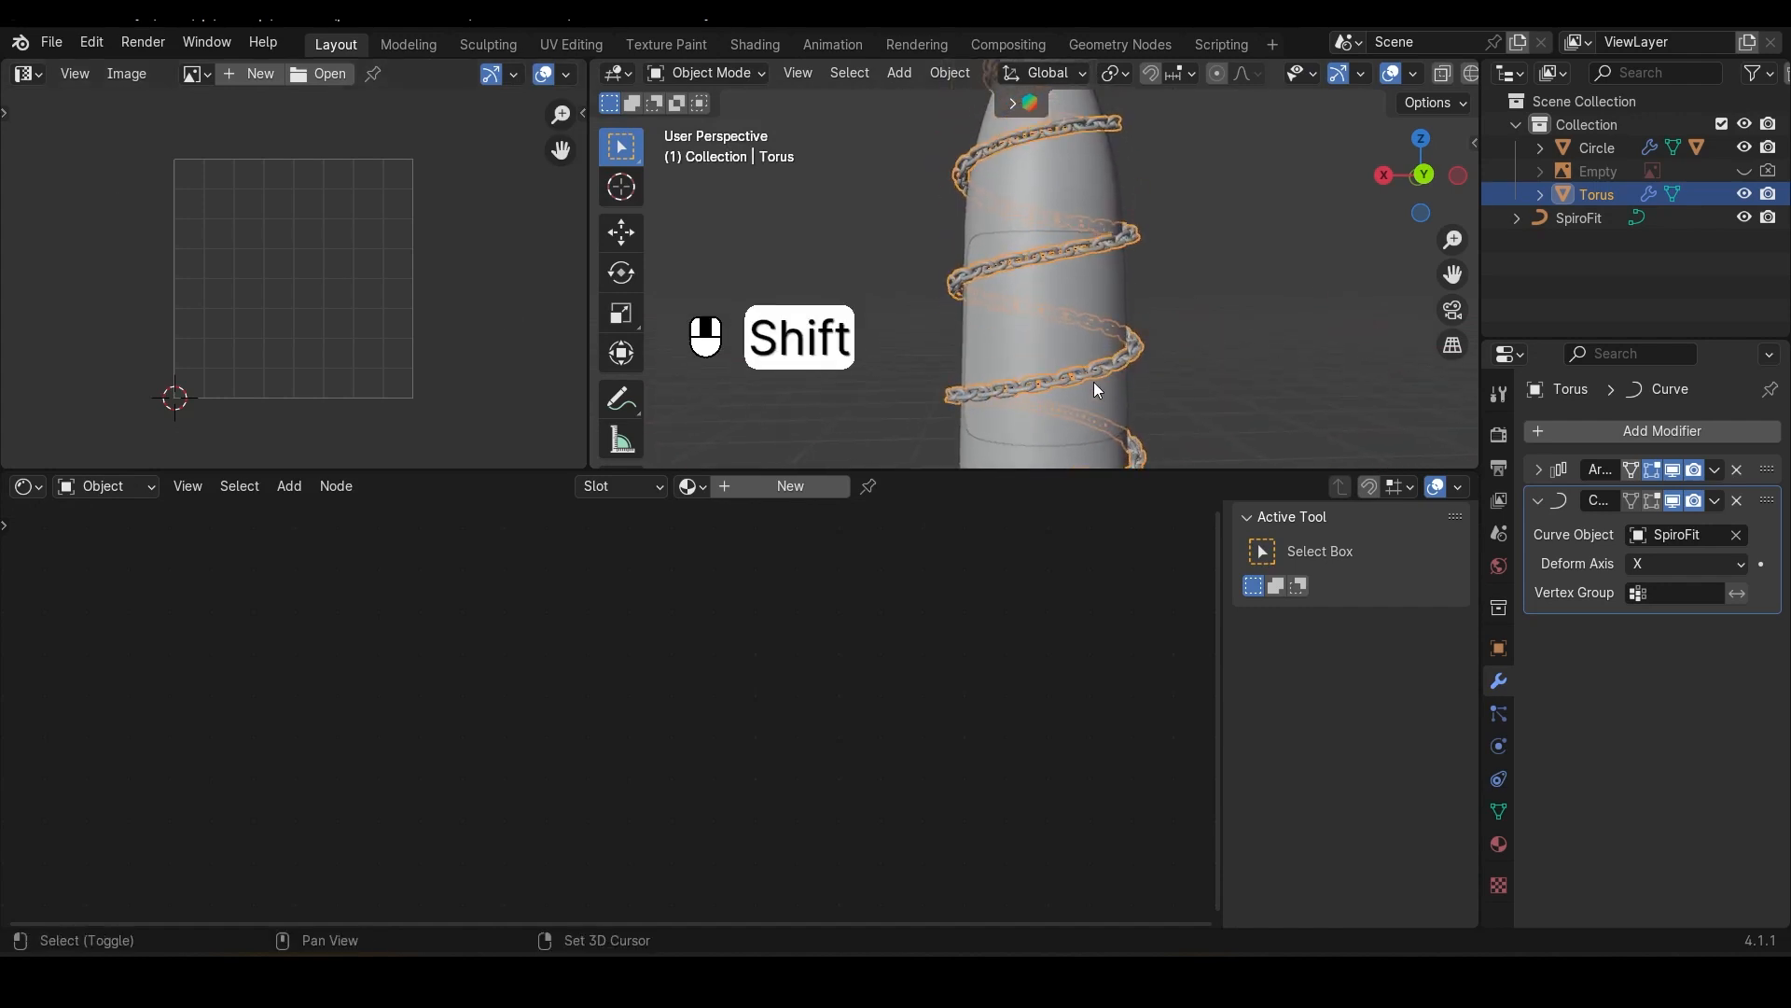
# Step: Parent the label, chain and SpiroFit spiral to the bottle with Object (Keep Transform), making the bottle the active object
pyautogui.scroll(-2, 1116, 340)
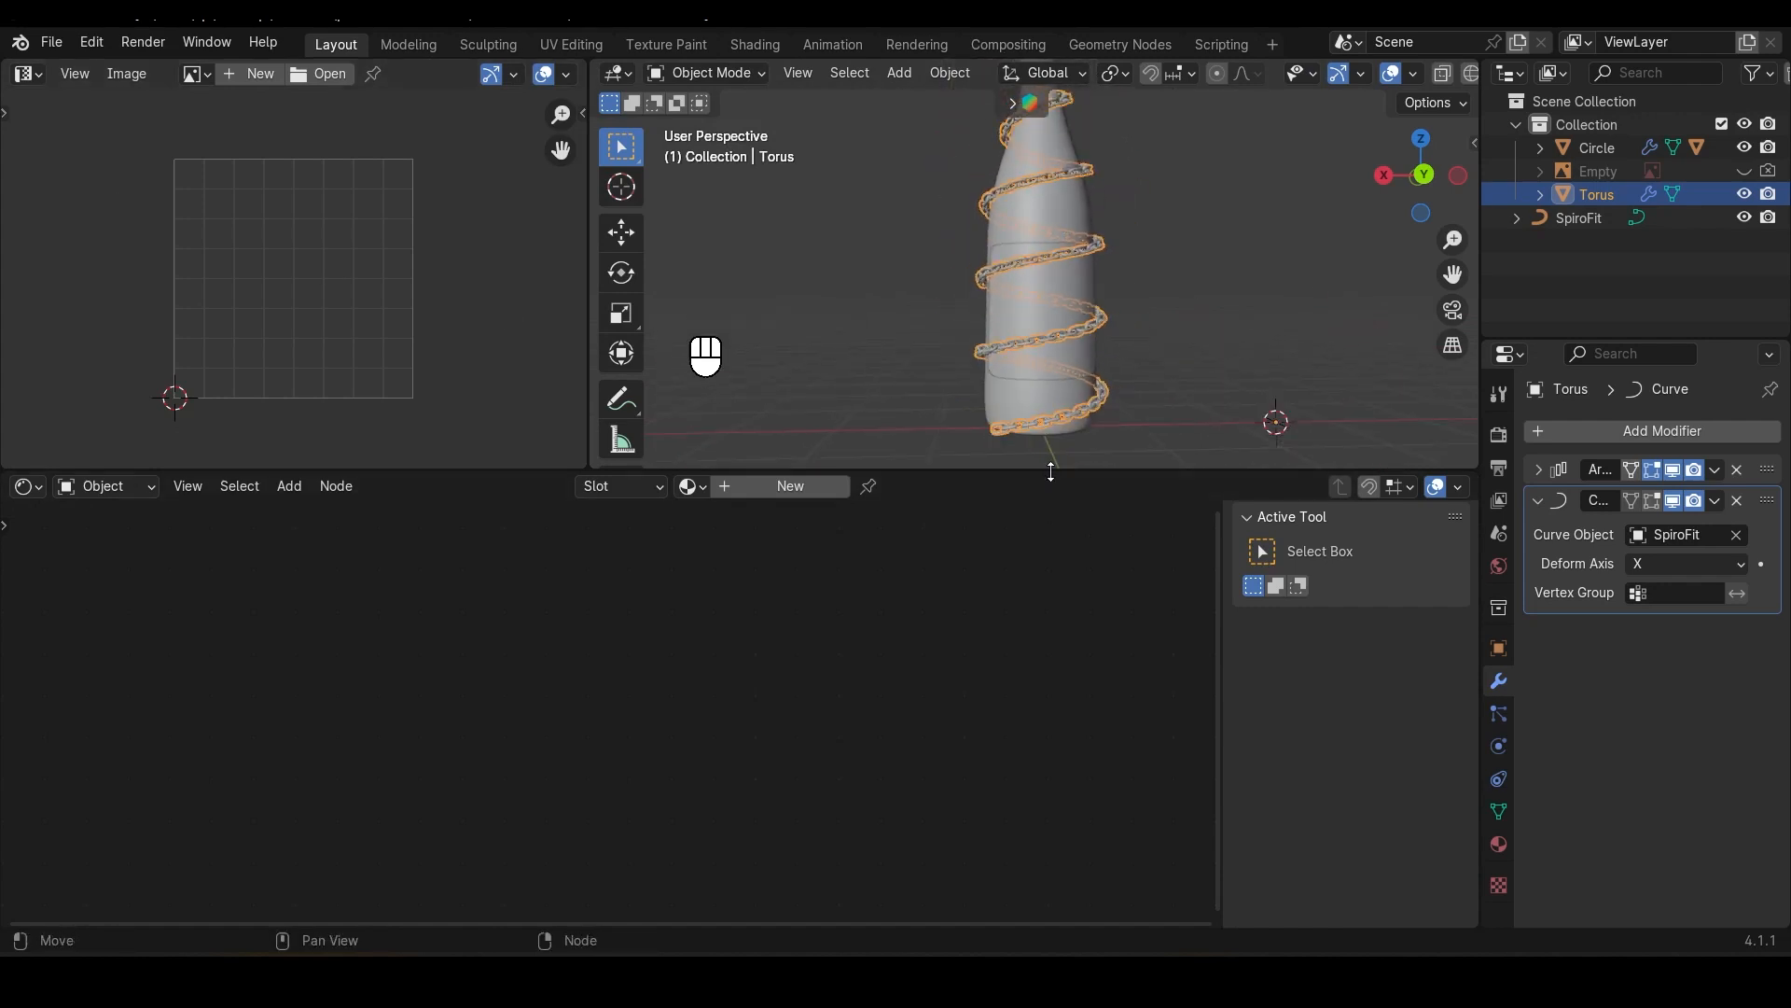
pyautogui.click(1162, 327)
pyautogui.moveTo(1183, 338); pyautogui.dragTo(1061, 301, button='middle')
pyautogui.scroll(-5, 1062, 301)
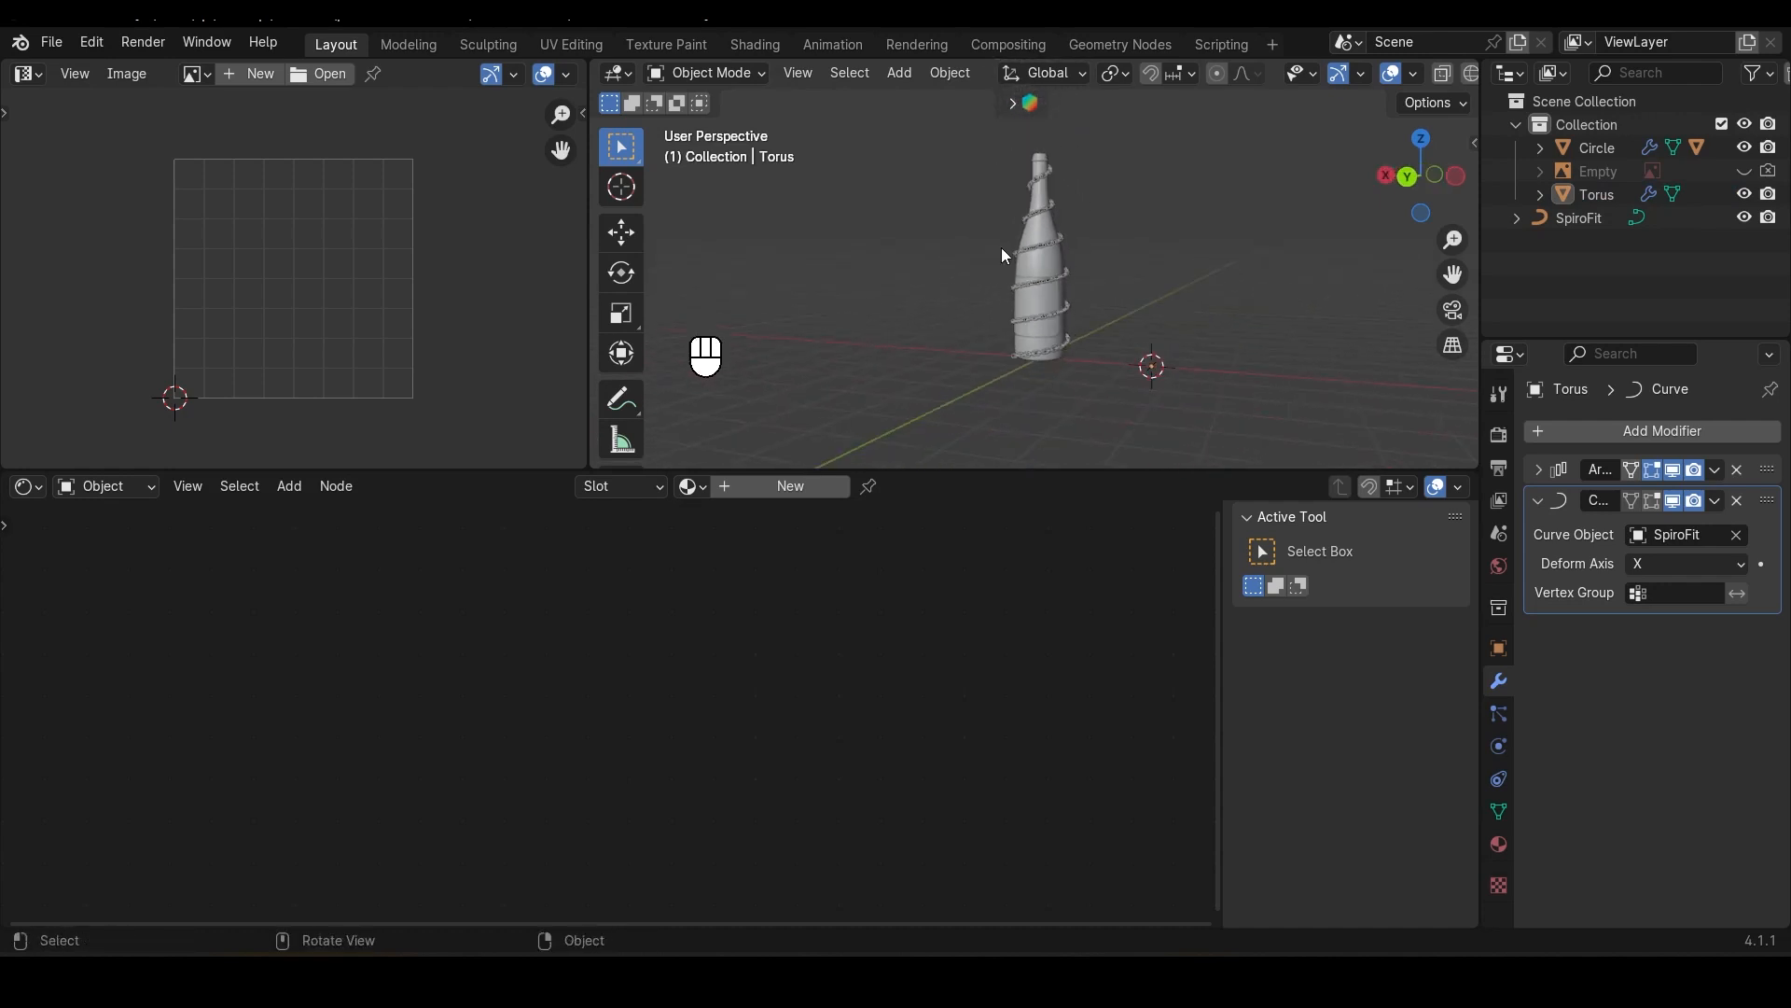
pyautogui.hotkey('shift', 'b')
pyautogui.moveTo(893, 154); pyautogui.dragTo(1259, 391)
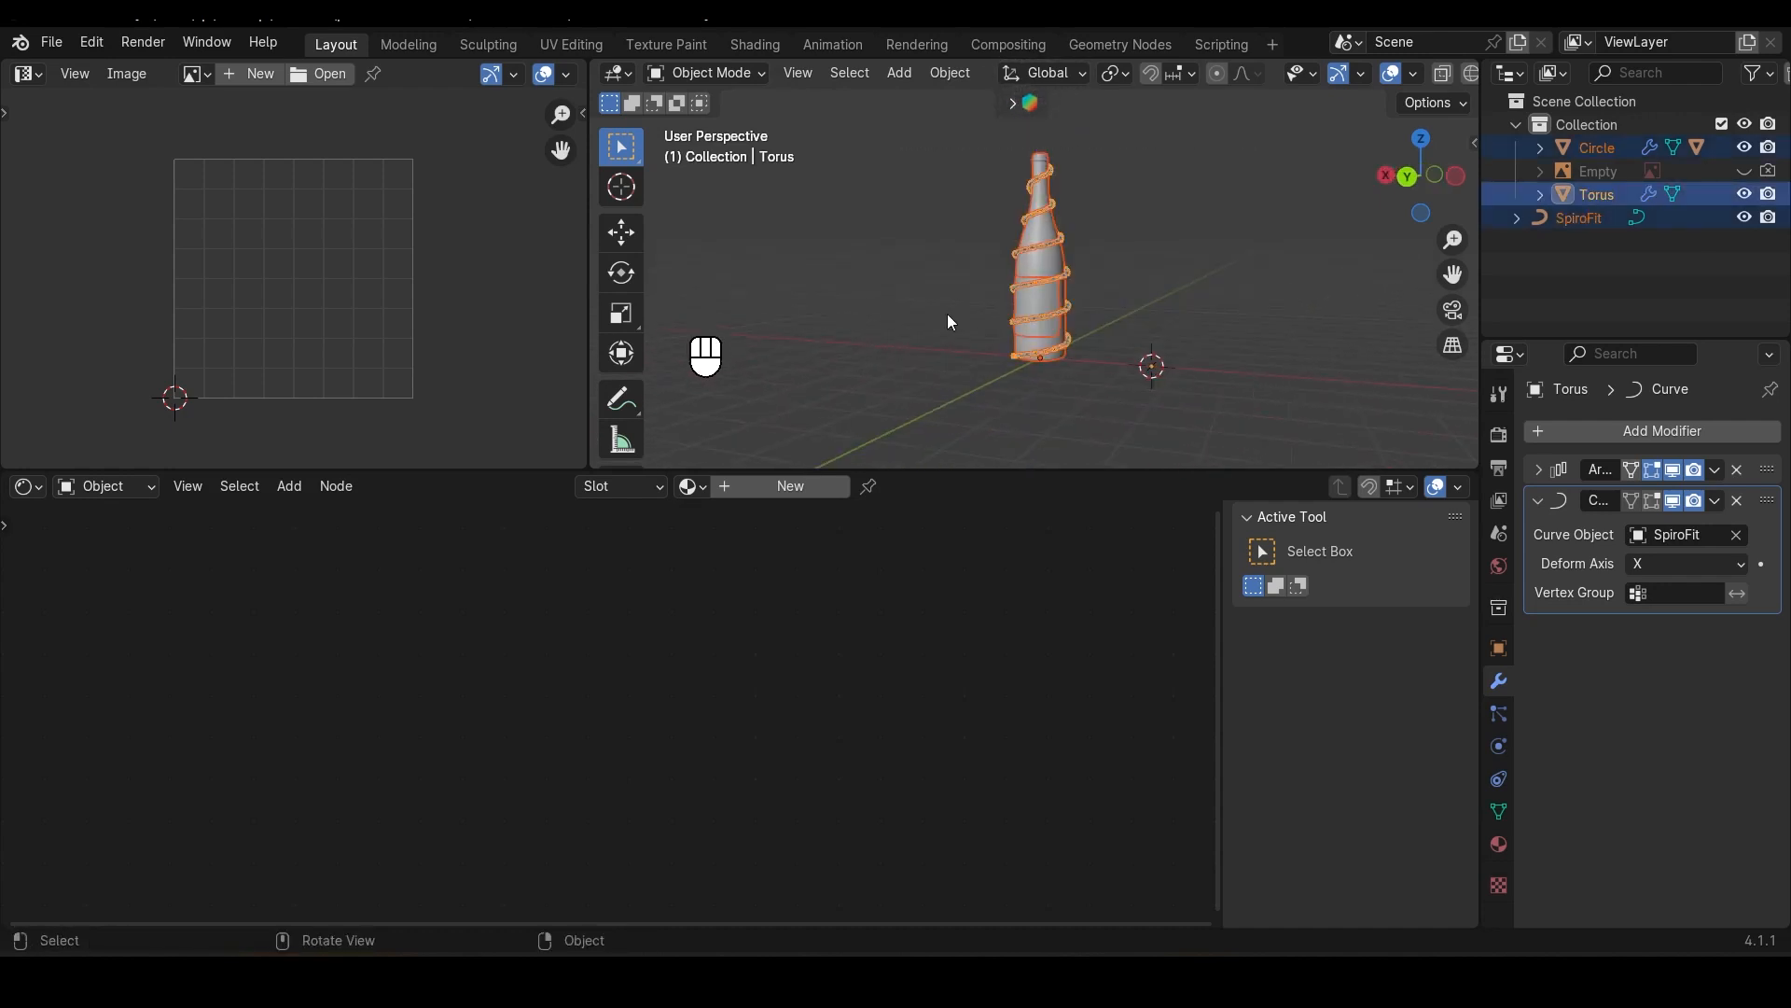
pyautogui.scroll(10, 948, 313)
pyautogui.press('shift')
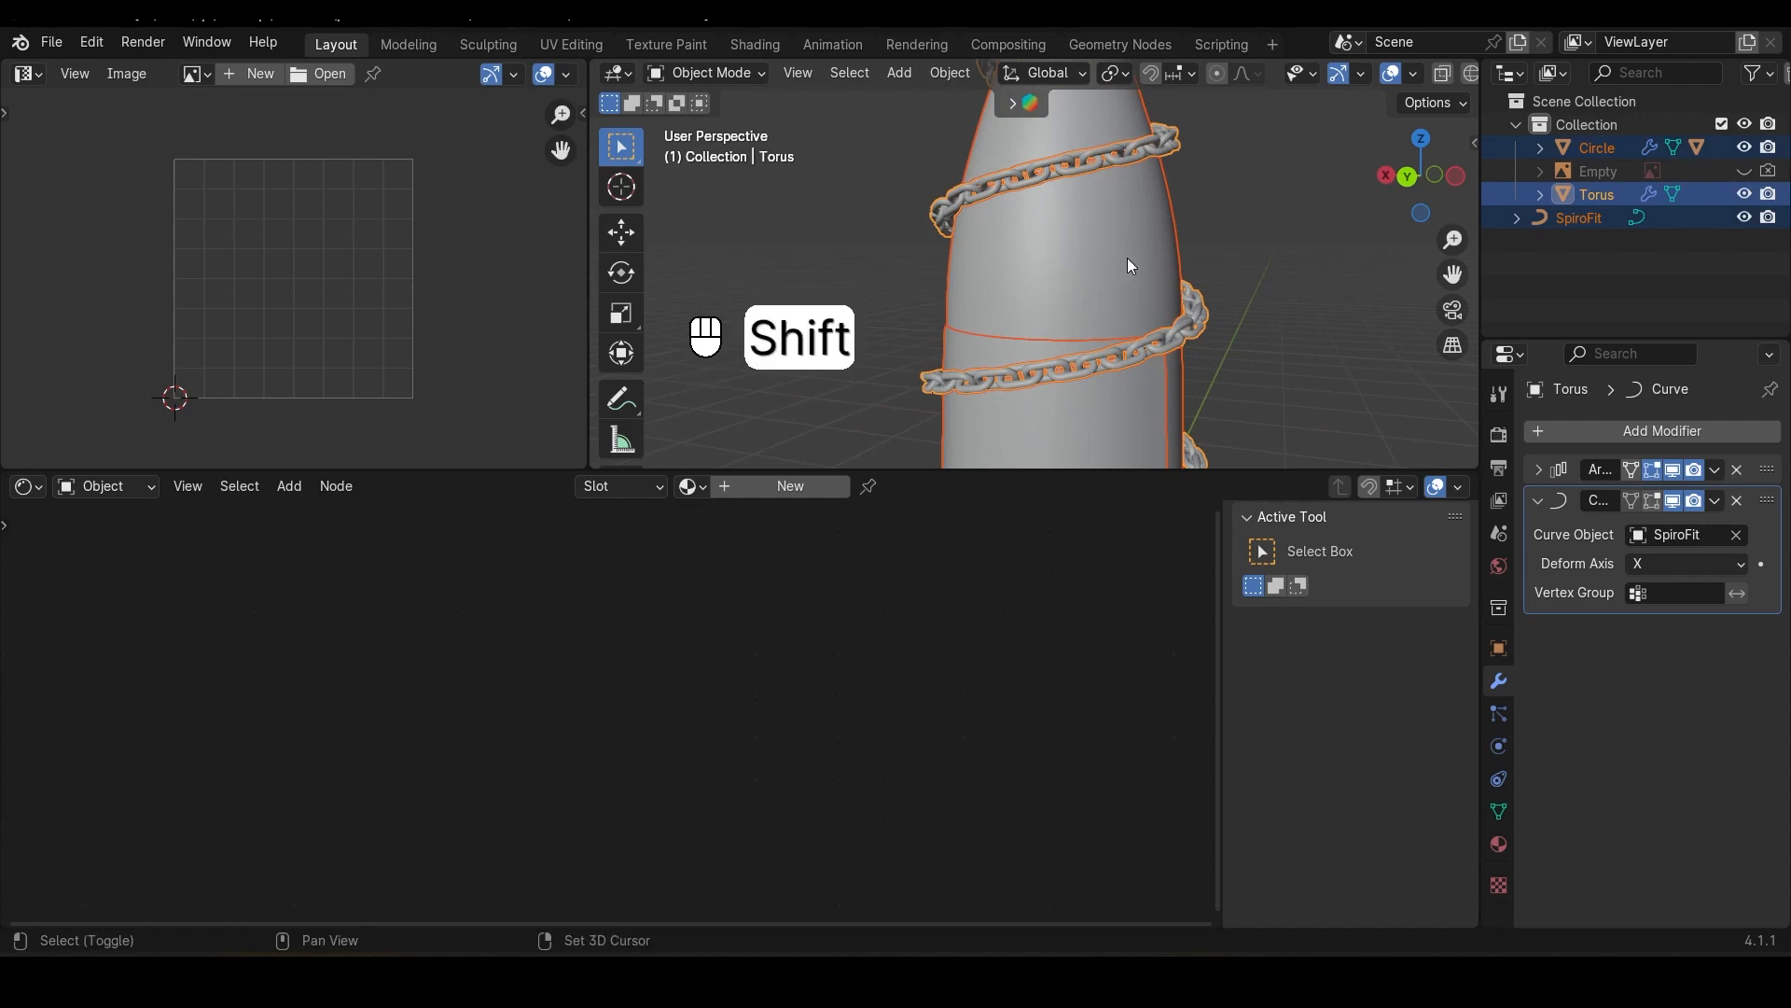
pyautogui.keyDown('shift'); pyautogui.click(1166, 222); pyautogui.keyUp('shift')
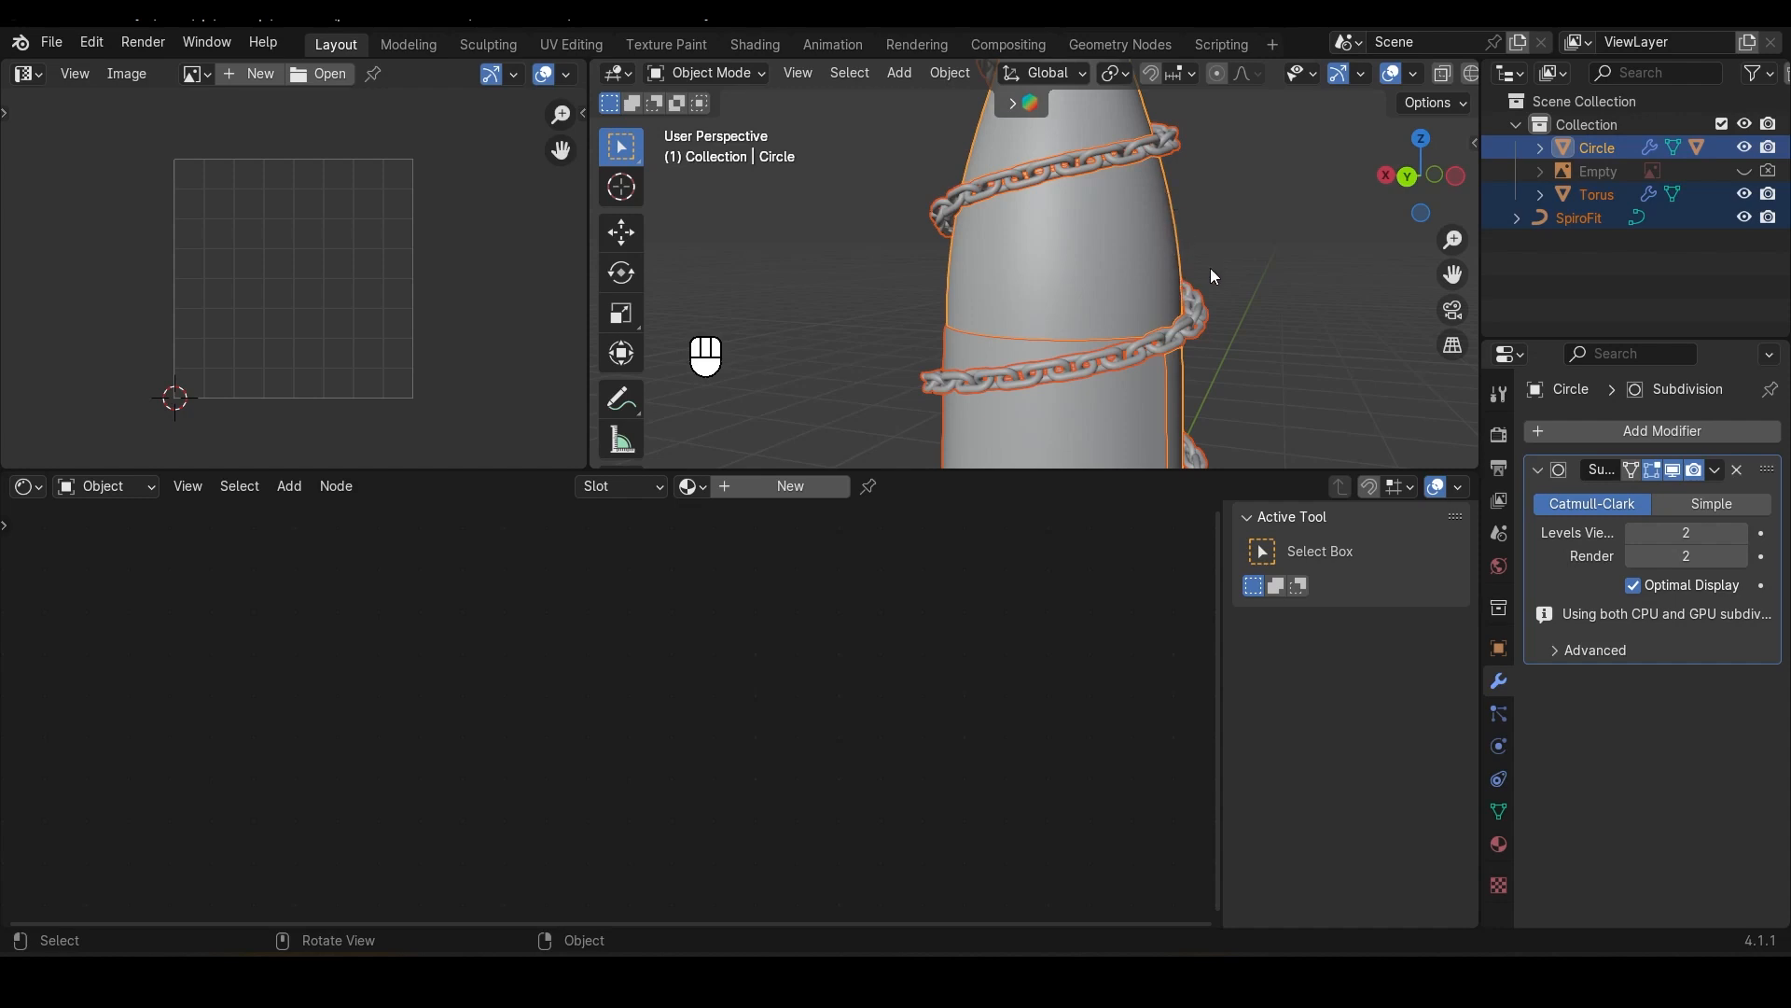
pyautogui.hotkey('ctrl', 'p')
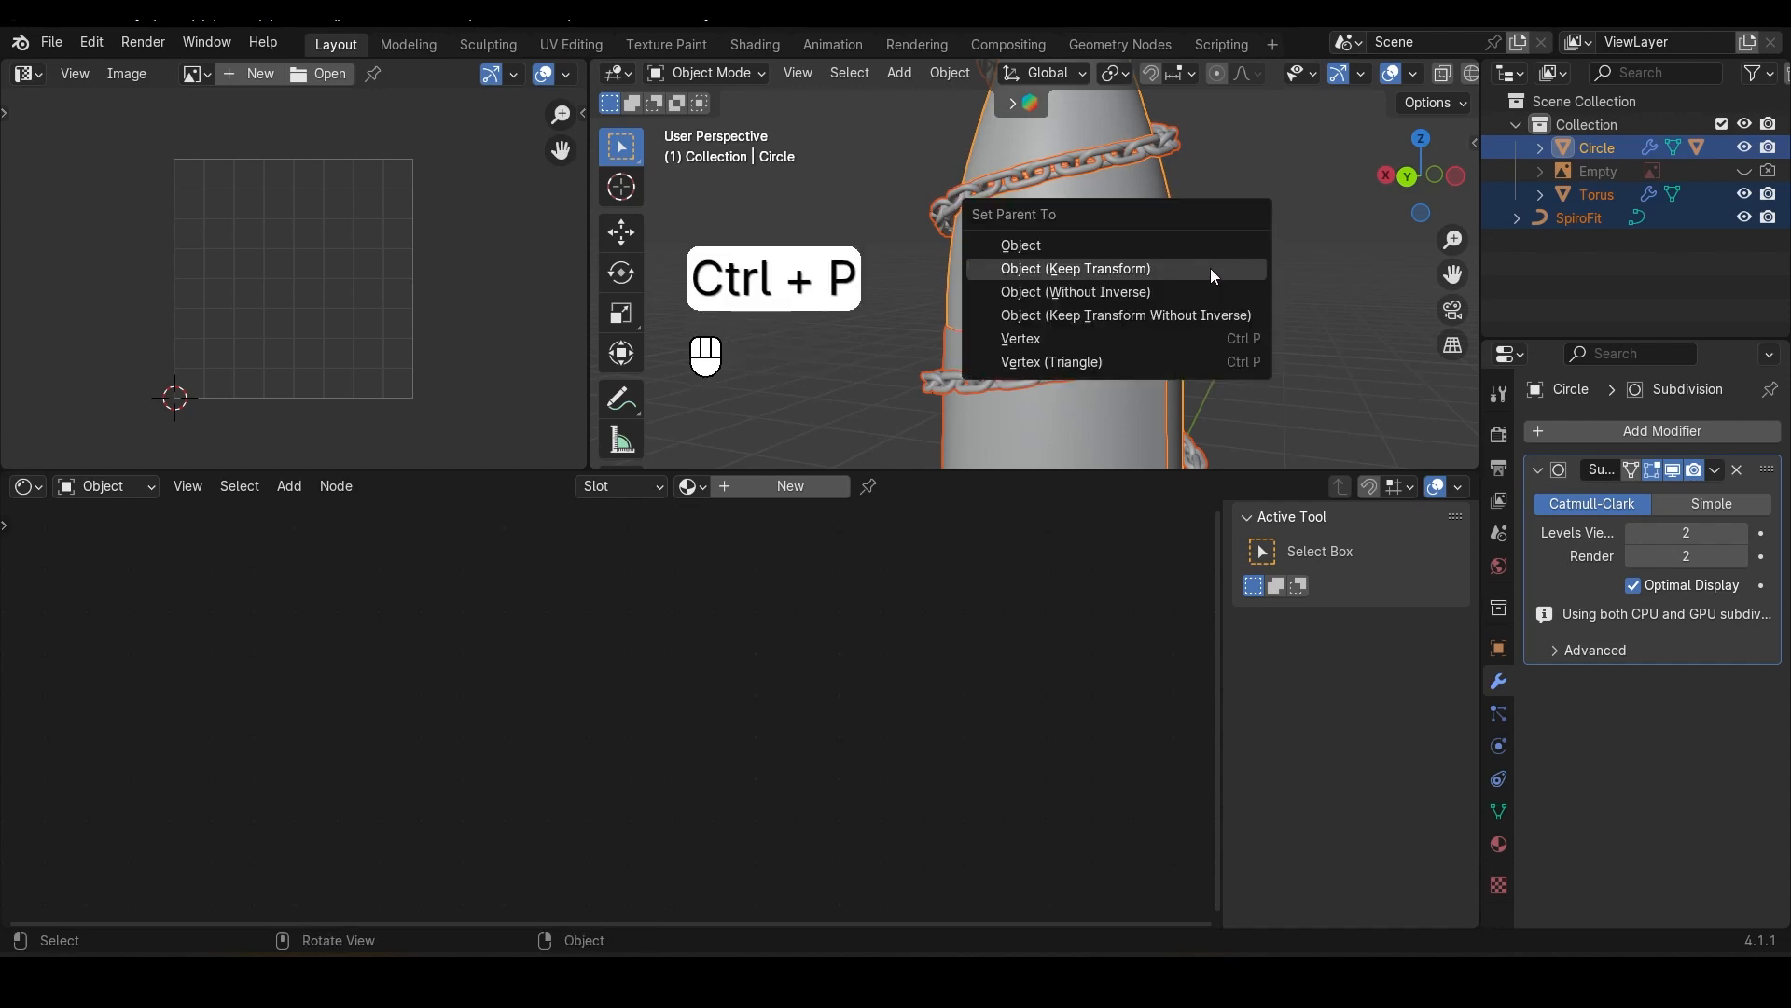
pyautogui.click(1211, 267)
pyautogui.scroll(-5, 1189, 254)
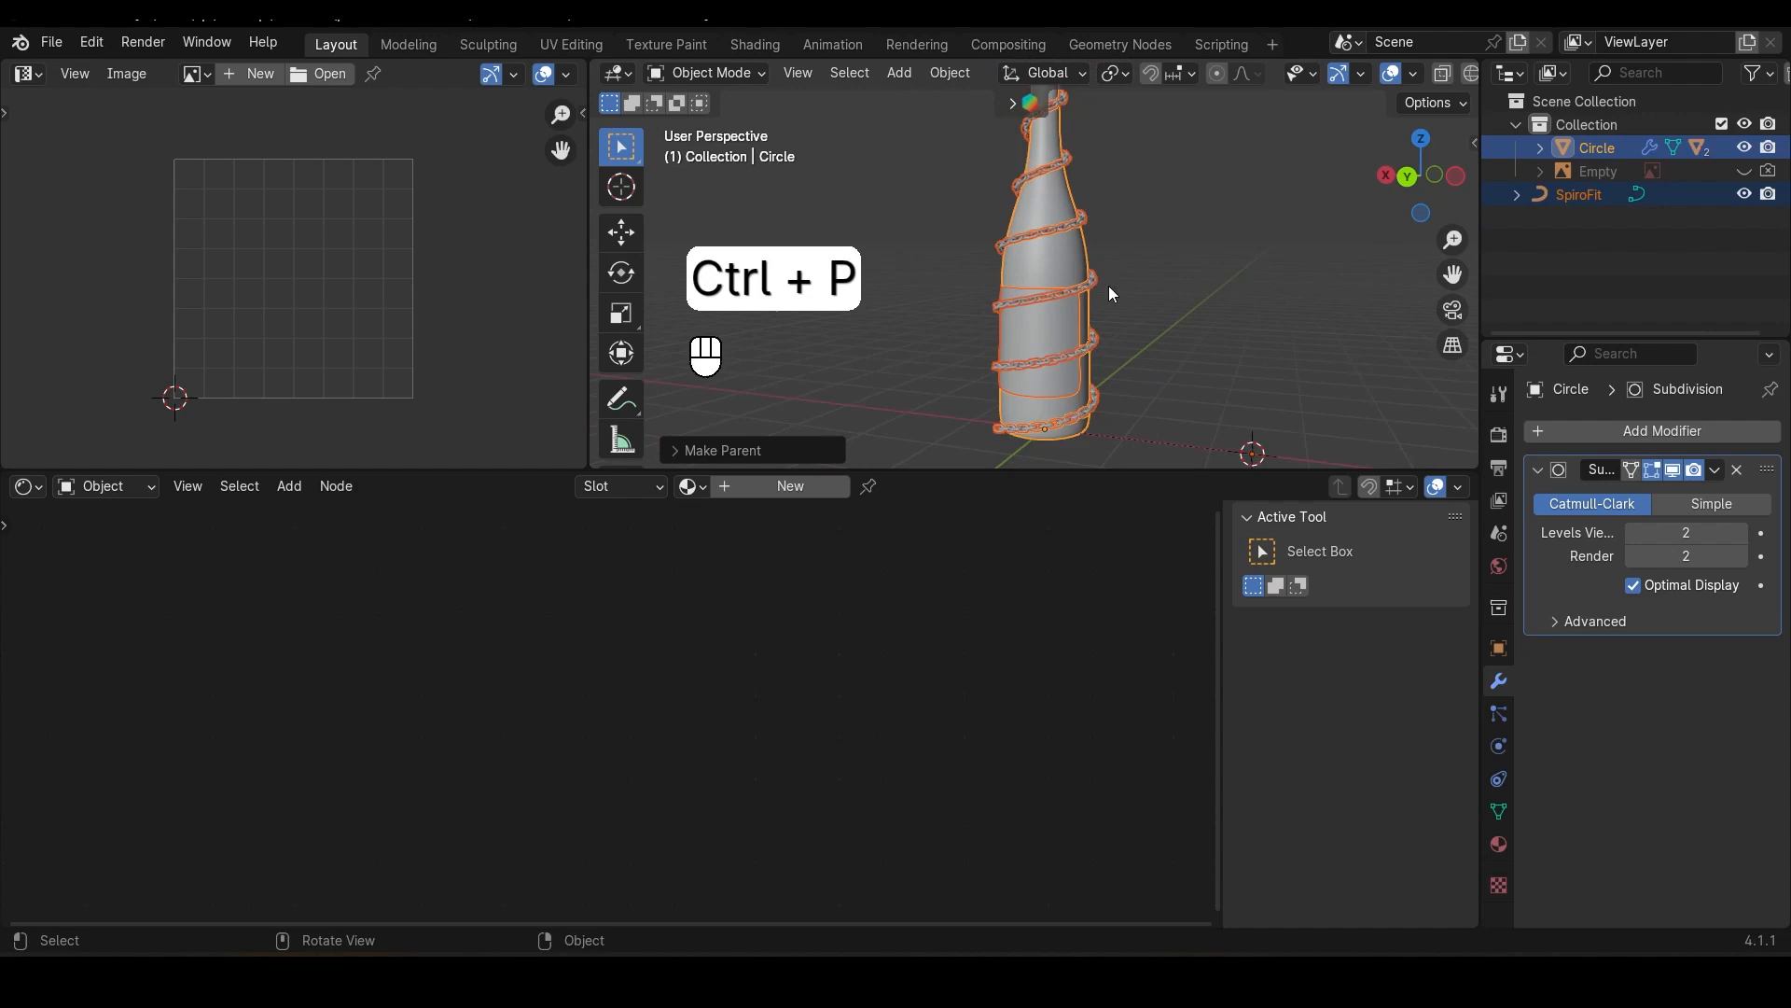
# Step: Try moving the bottle alone to check that its parented parts follow, and cancel the move
pyautogui.click(1049, 272)
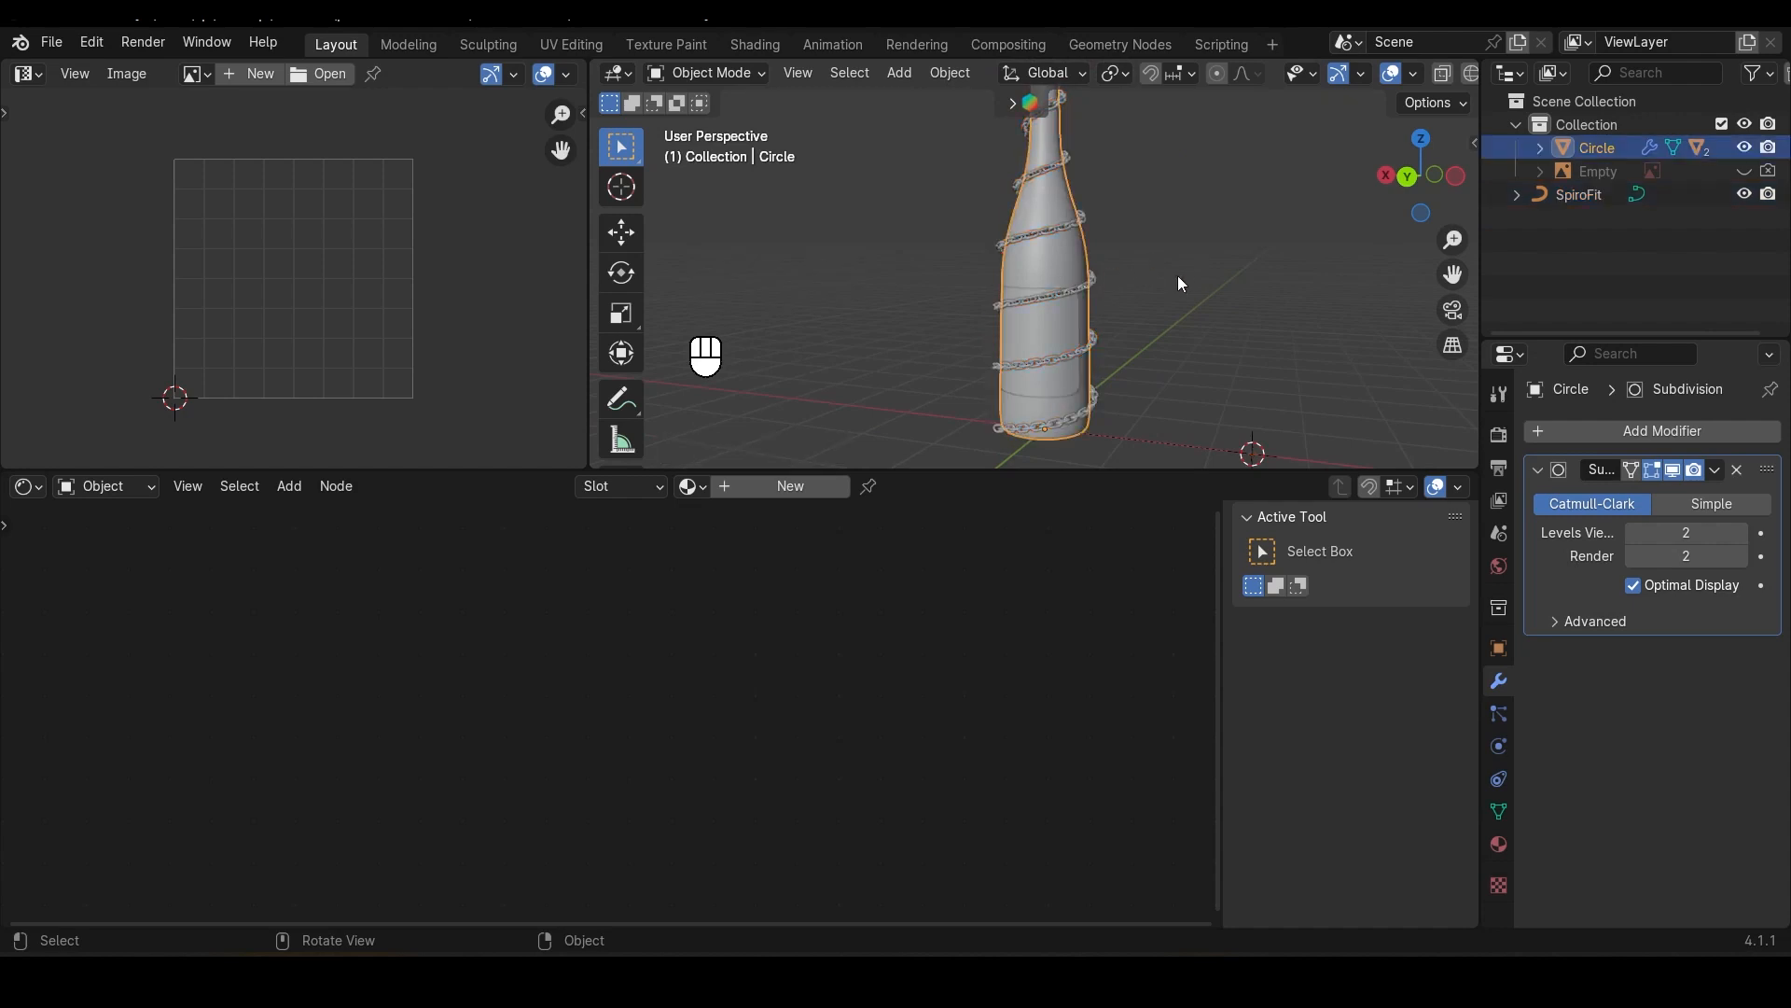
pyautogui.press('g')
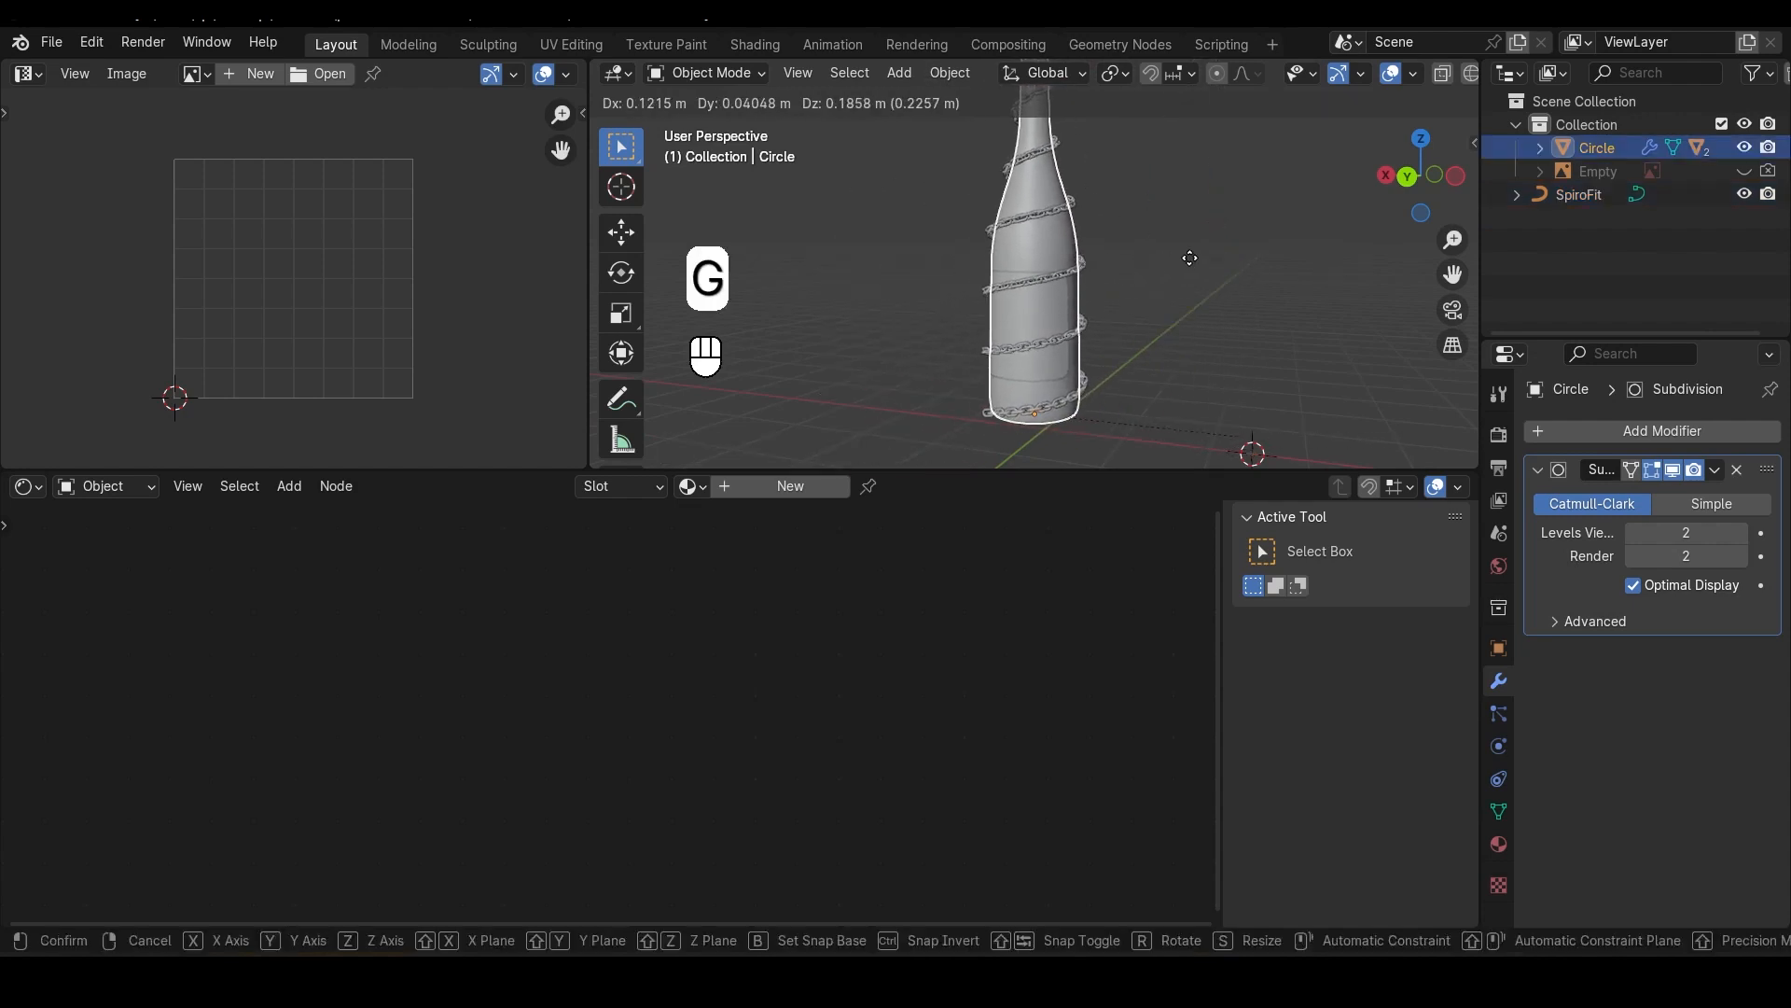
pyautogui.rightClick(1153, 257)
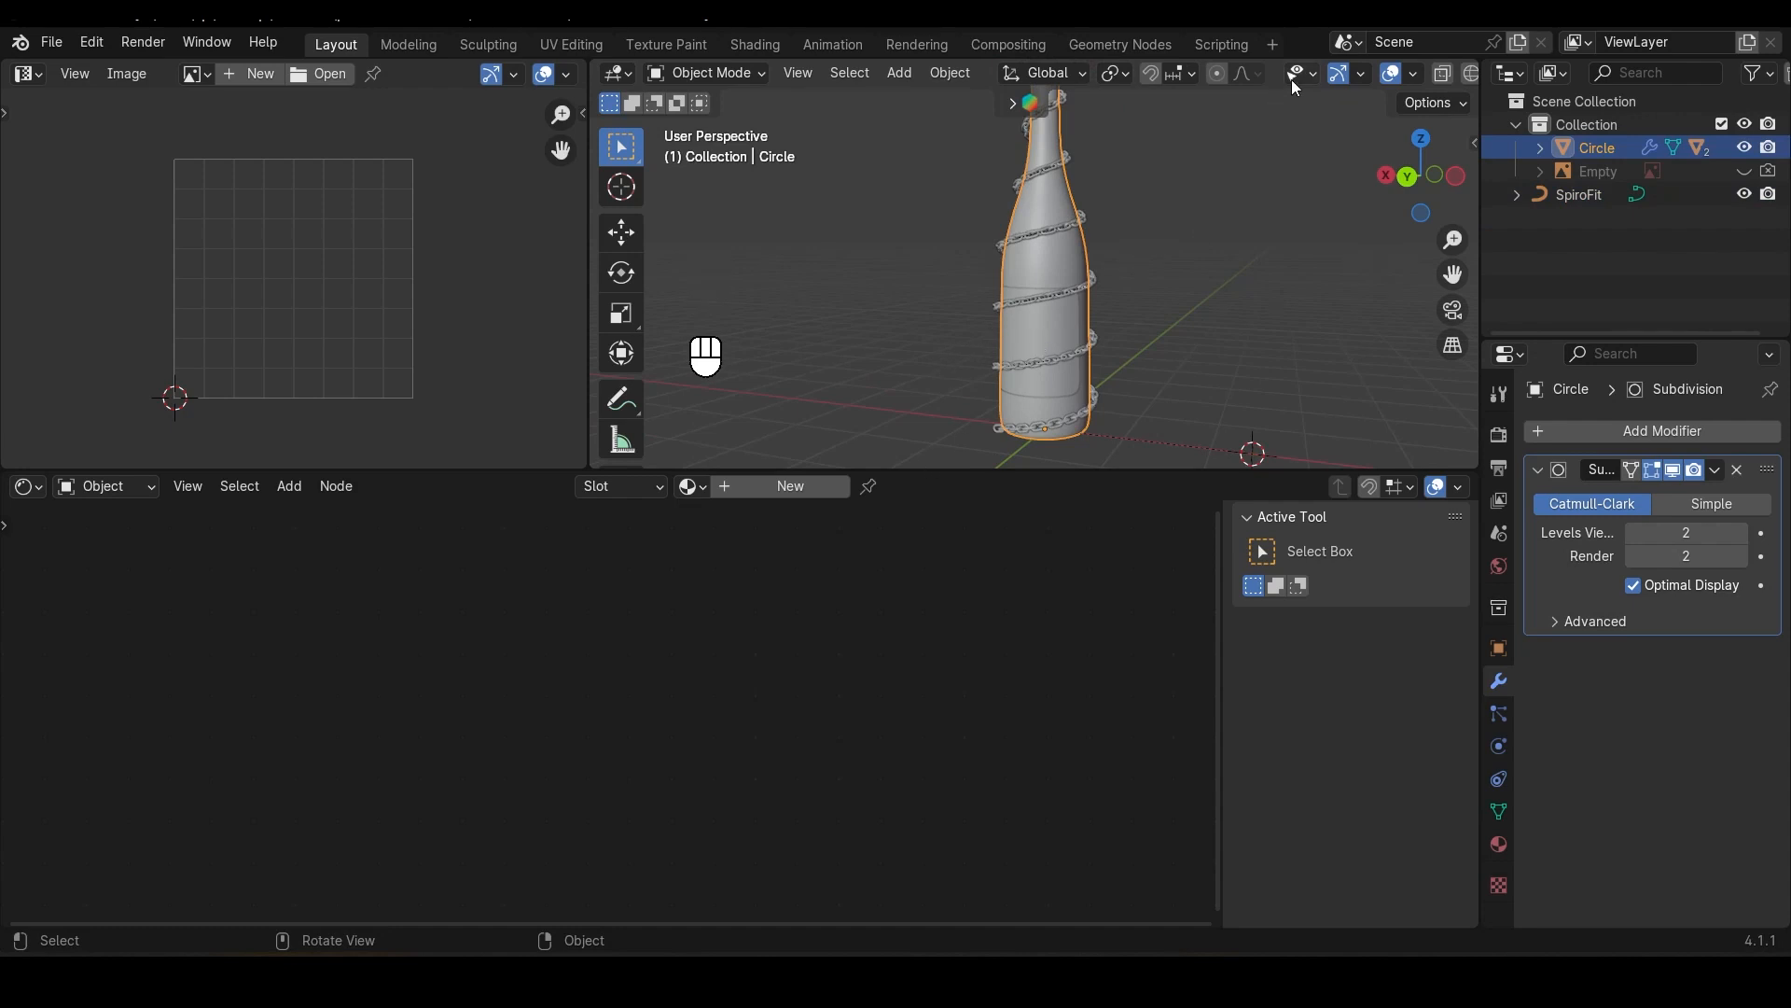
# Step: Switch the 3D viewport to Material Preview shading and deselect all objects
pyautogui.scroll(-5, 1296, 75)
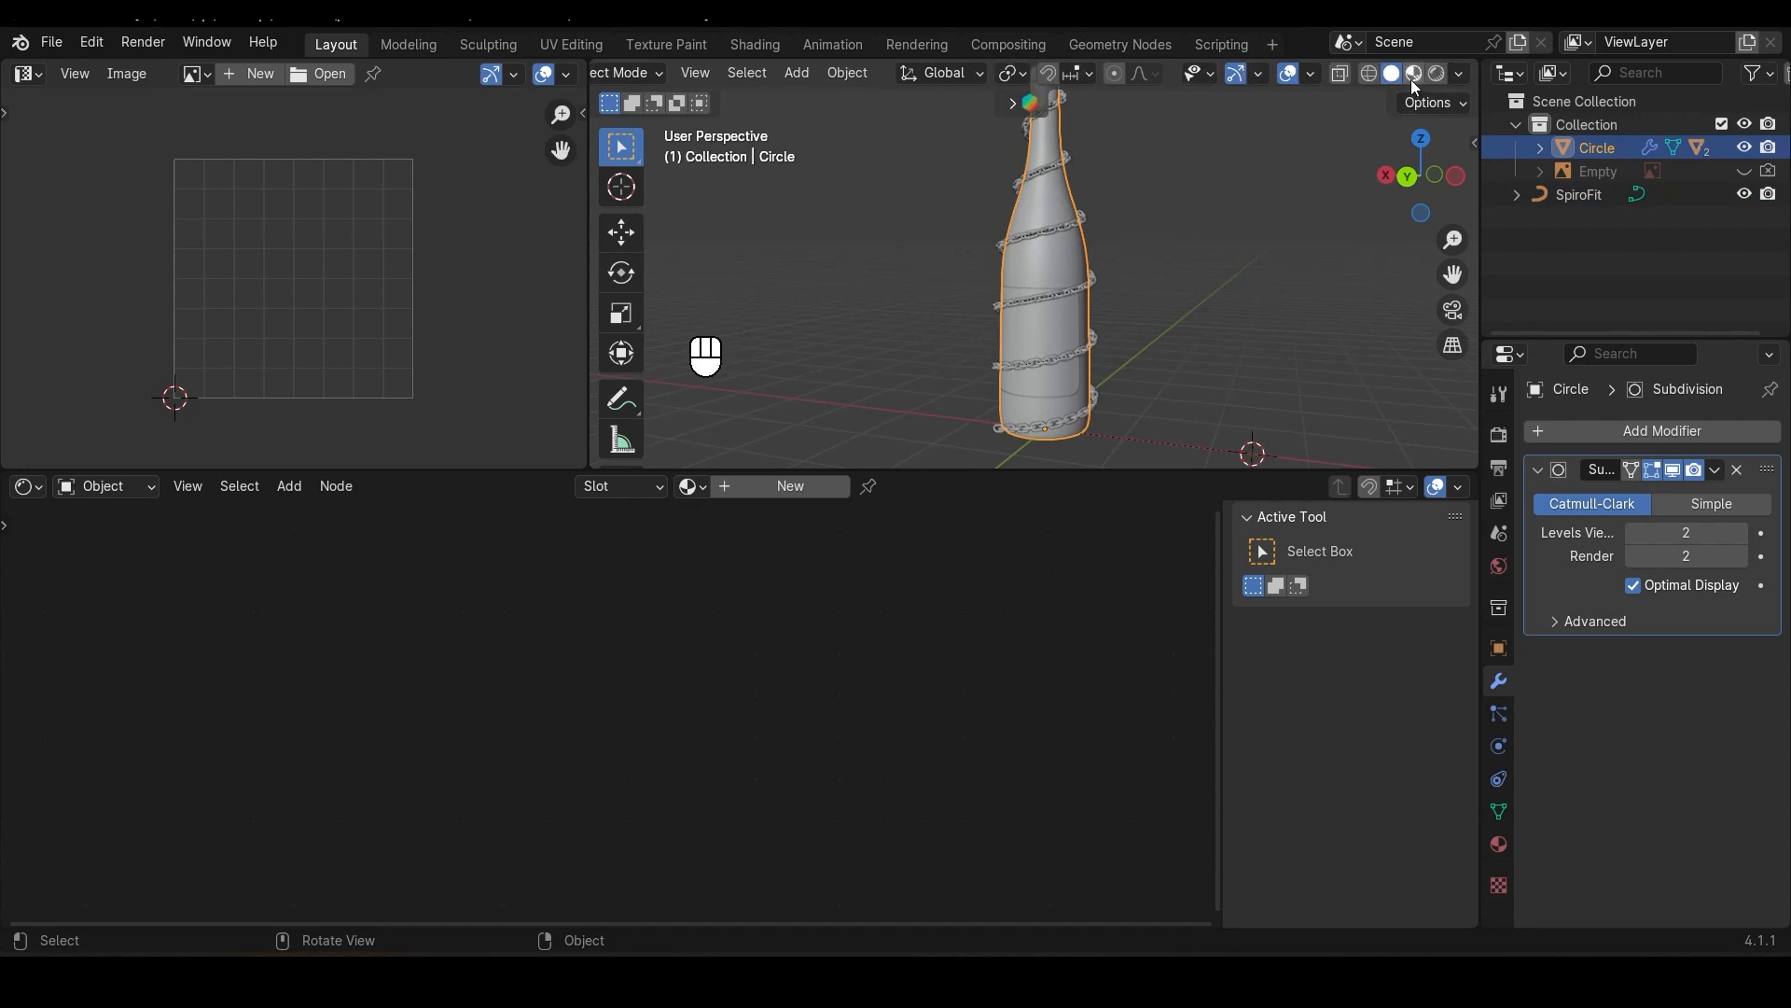
pyautogui.click(1415, 73)
pyautogui.click(1251, 229)
pyautogui.moveTo(1251, 230); pyautogui.dragTo(1033, 222, button='middle')
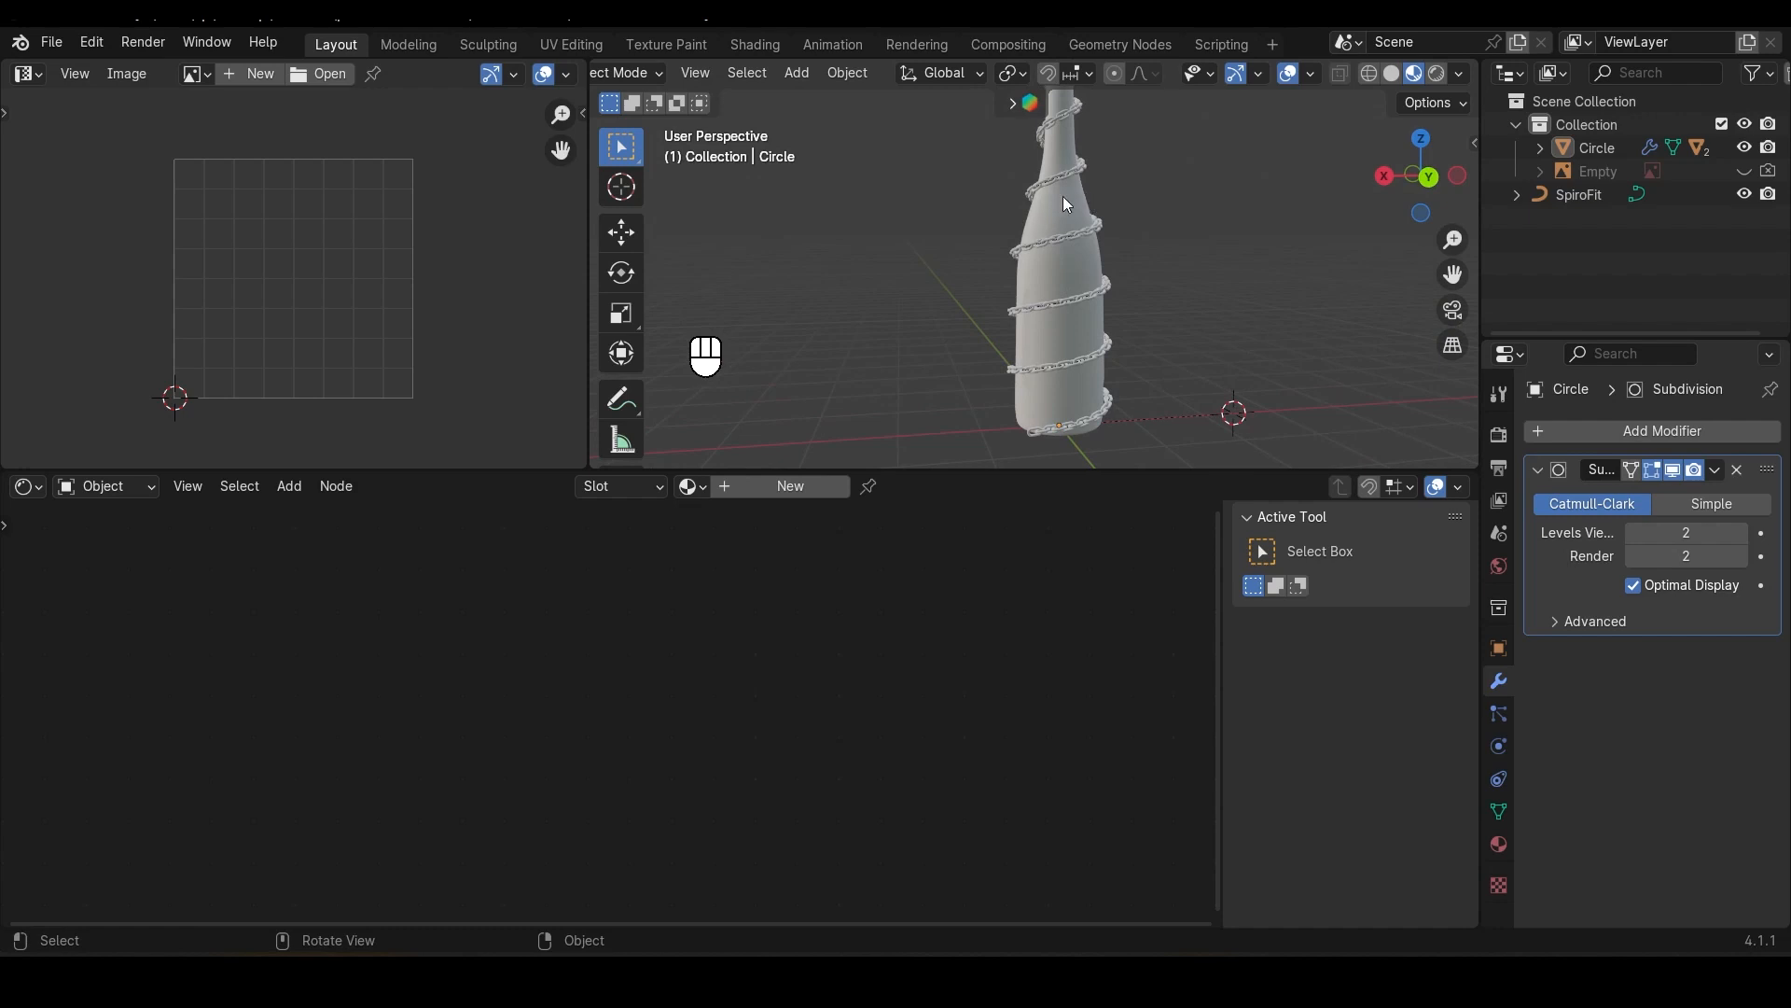
# Step: Create a new material on the bottle and frame its shader nodes in the Shader Editor
pyautogui.click(1059, 203)
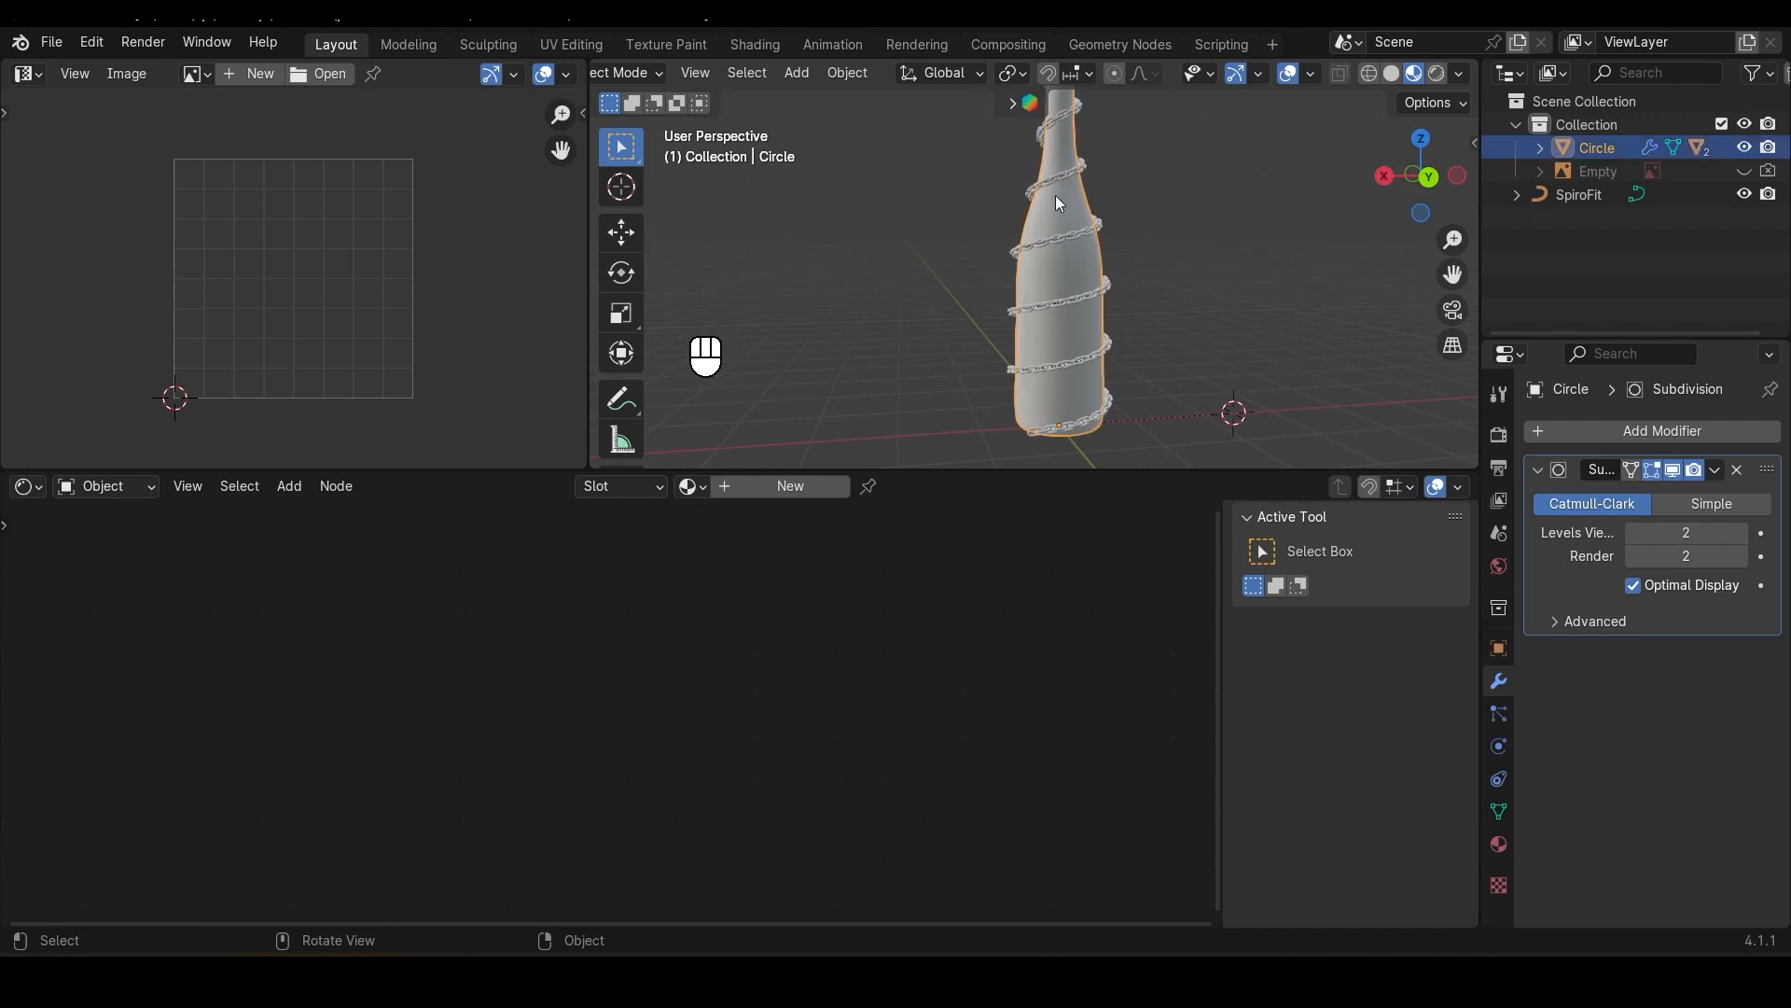
pyautogui.click(798, 487)
pyautogui.press('KP_Decimal')
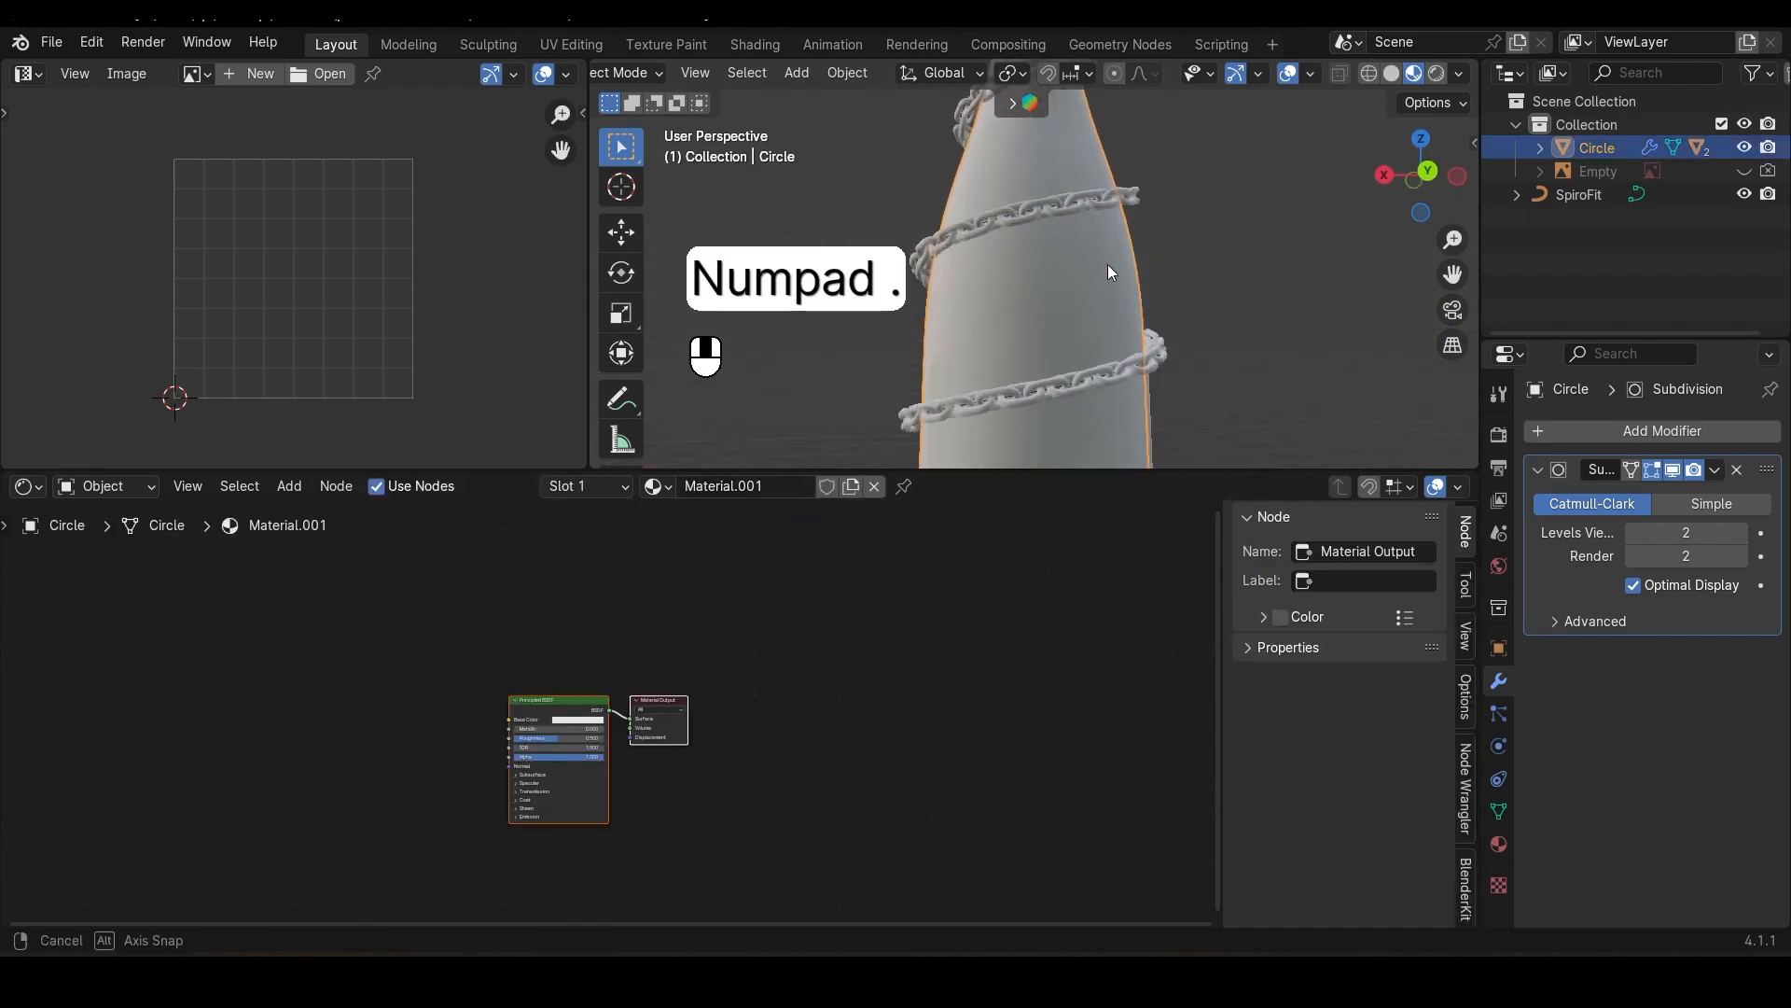
pyautogui.press('KP_Decimal')
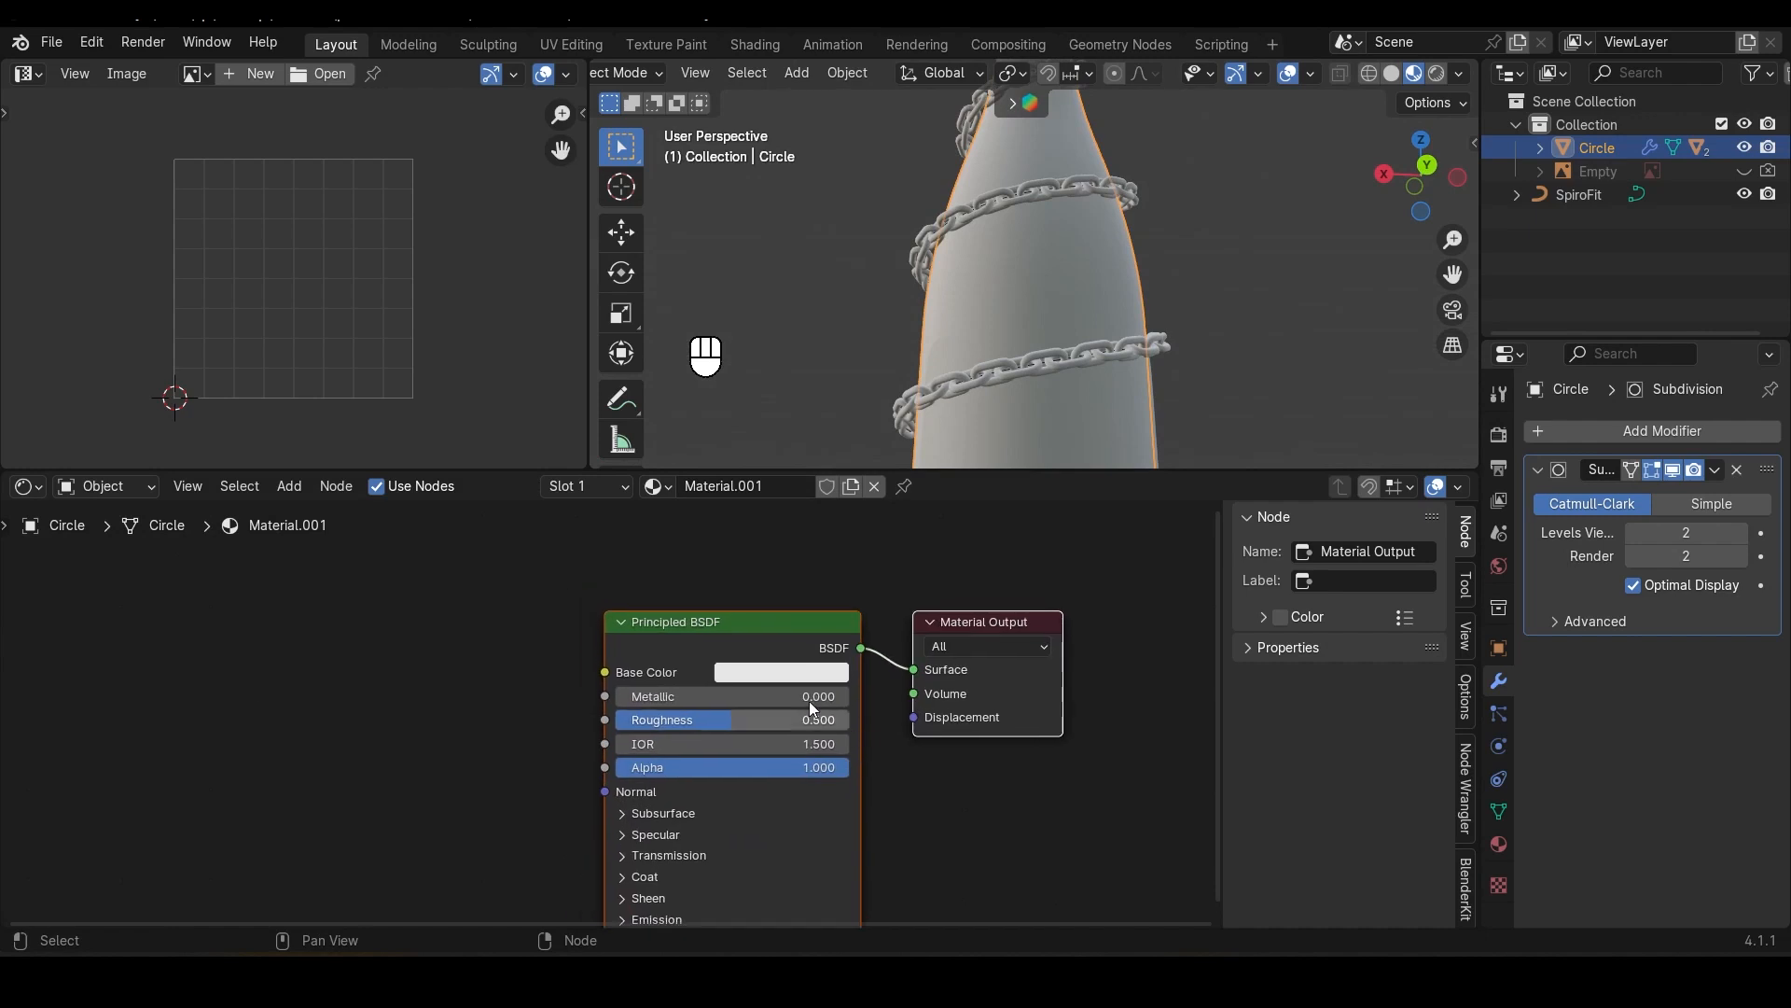
# Step: Darken the bottle material's Base Color to near black and set its Roughness to 0
pyautogui.click(776, 673)
pyautogui.moveTo(925, 413); pyautogui.dragTo(930, 466)
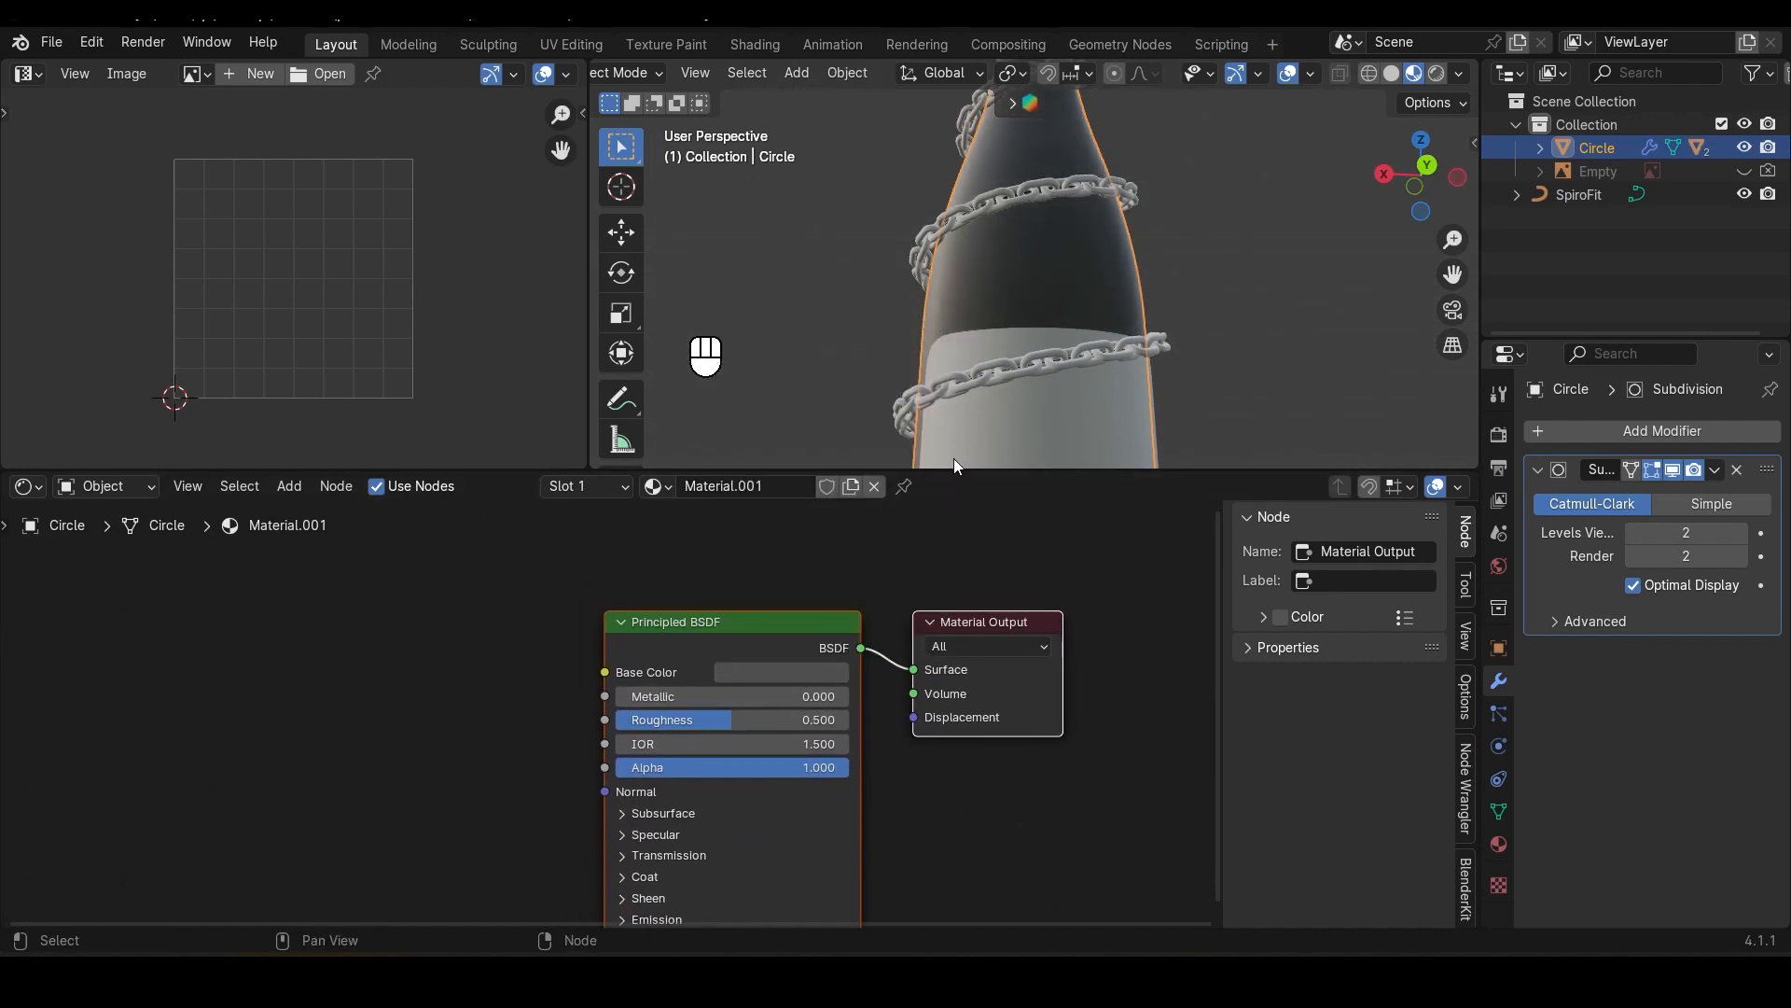
pyautogui.moveTo(737, 724); pyautogui.dragTo(618, 724)
pyautogui.scroll(3, 927, 722)
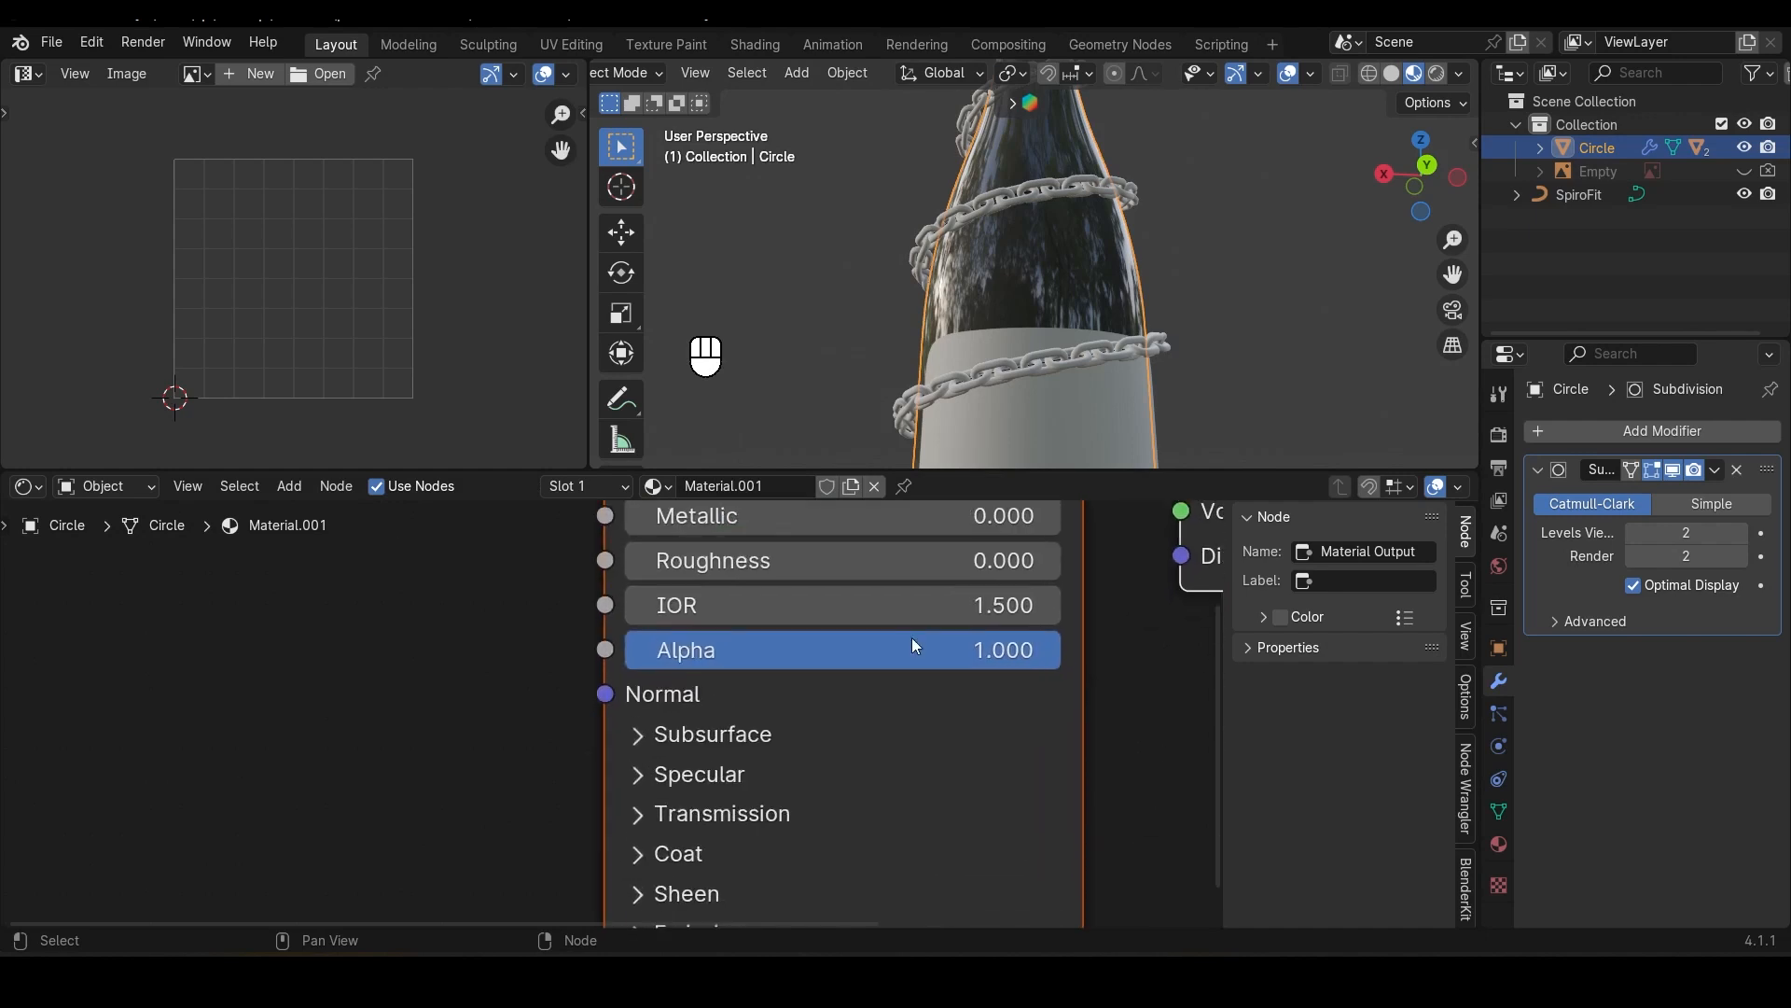
pyautogui.moveTo(910, 637); pyautogui.dragTo(912, 742, button='middle')
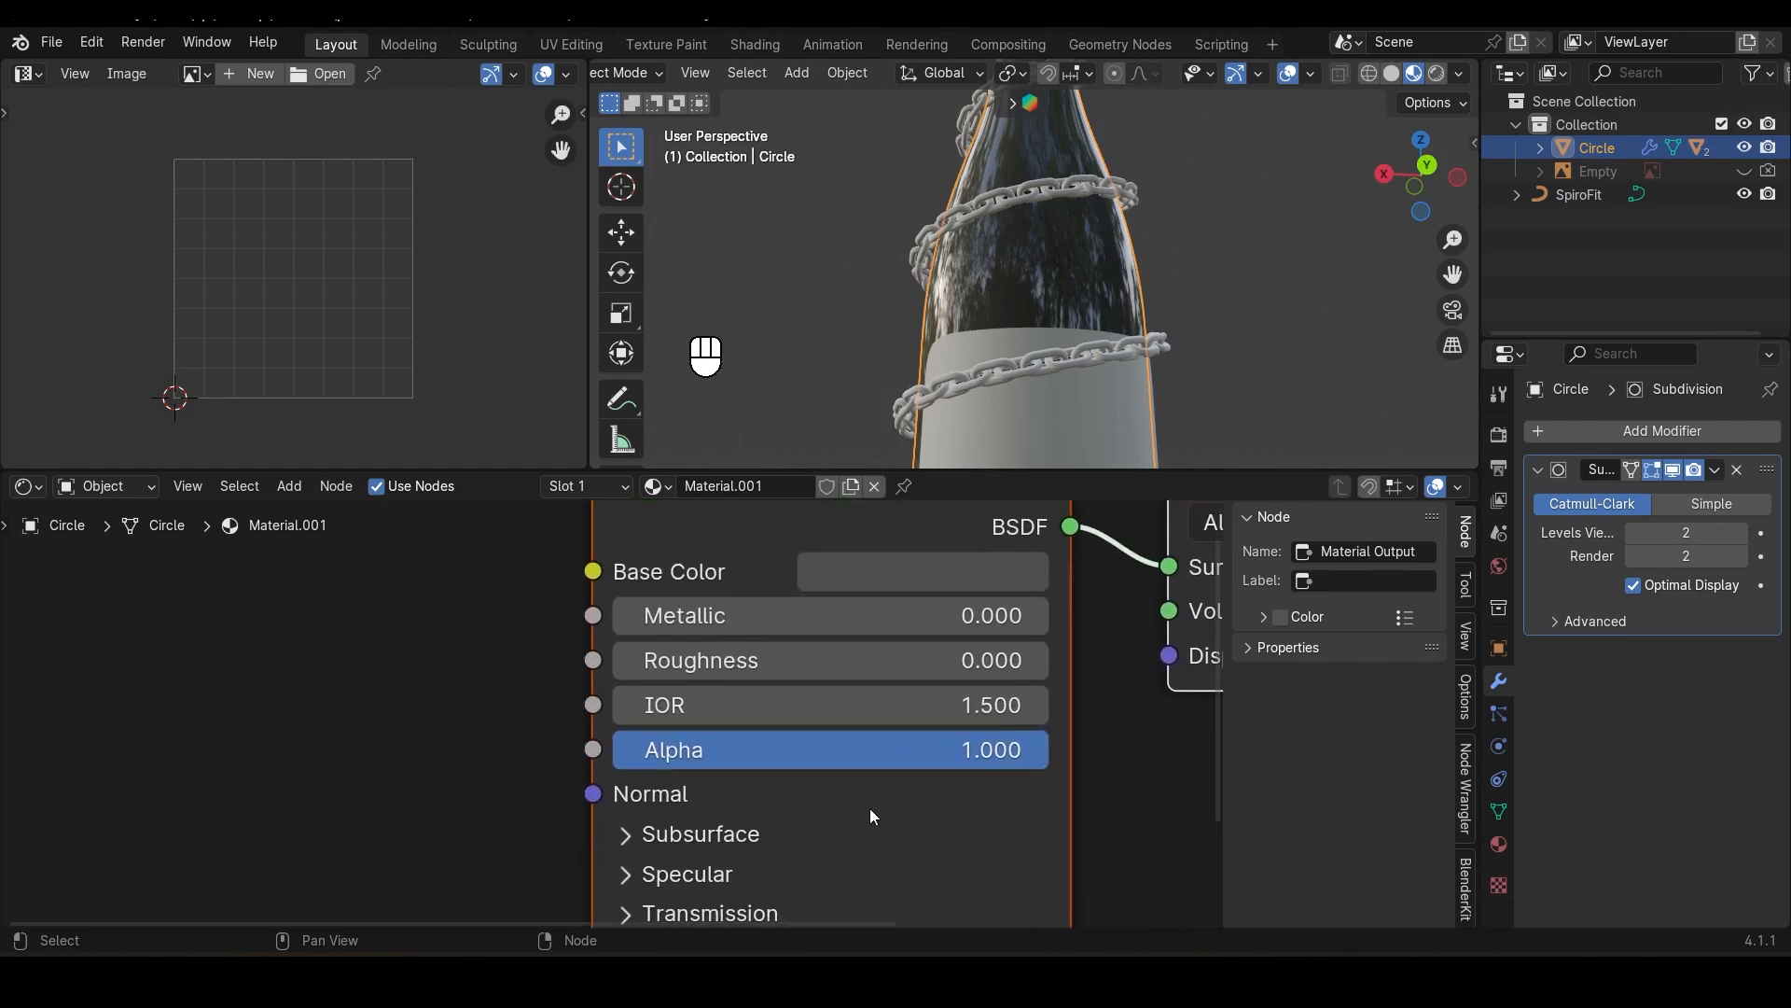
# Step: Set the bottle material's Transmission Weight to 1.000 and inspect the glass around the neck
pyautogui.scroll(-5, 870, 817)
pyautogui.click(643, 668)
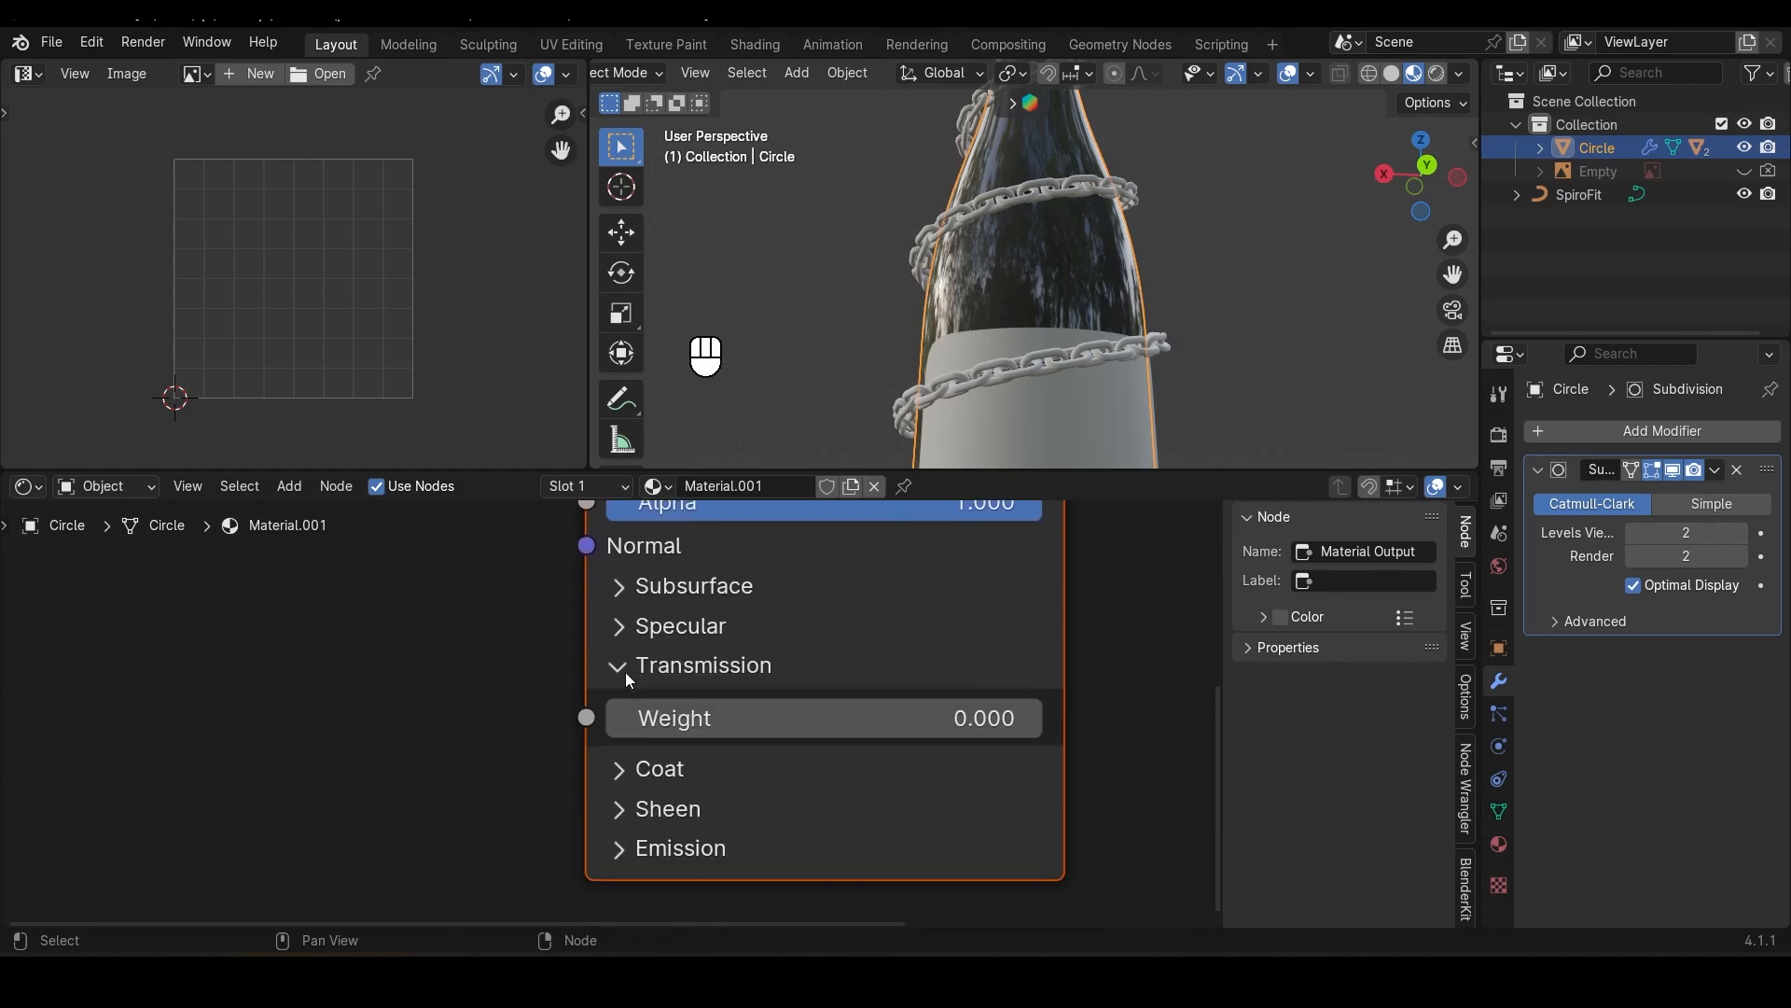
pyautogui.moveTo(653, 718); pyautogui.dragTo(1042, 719)
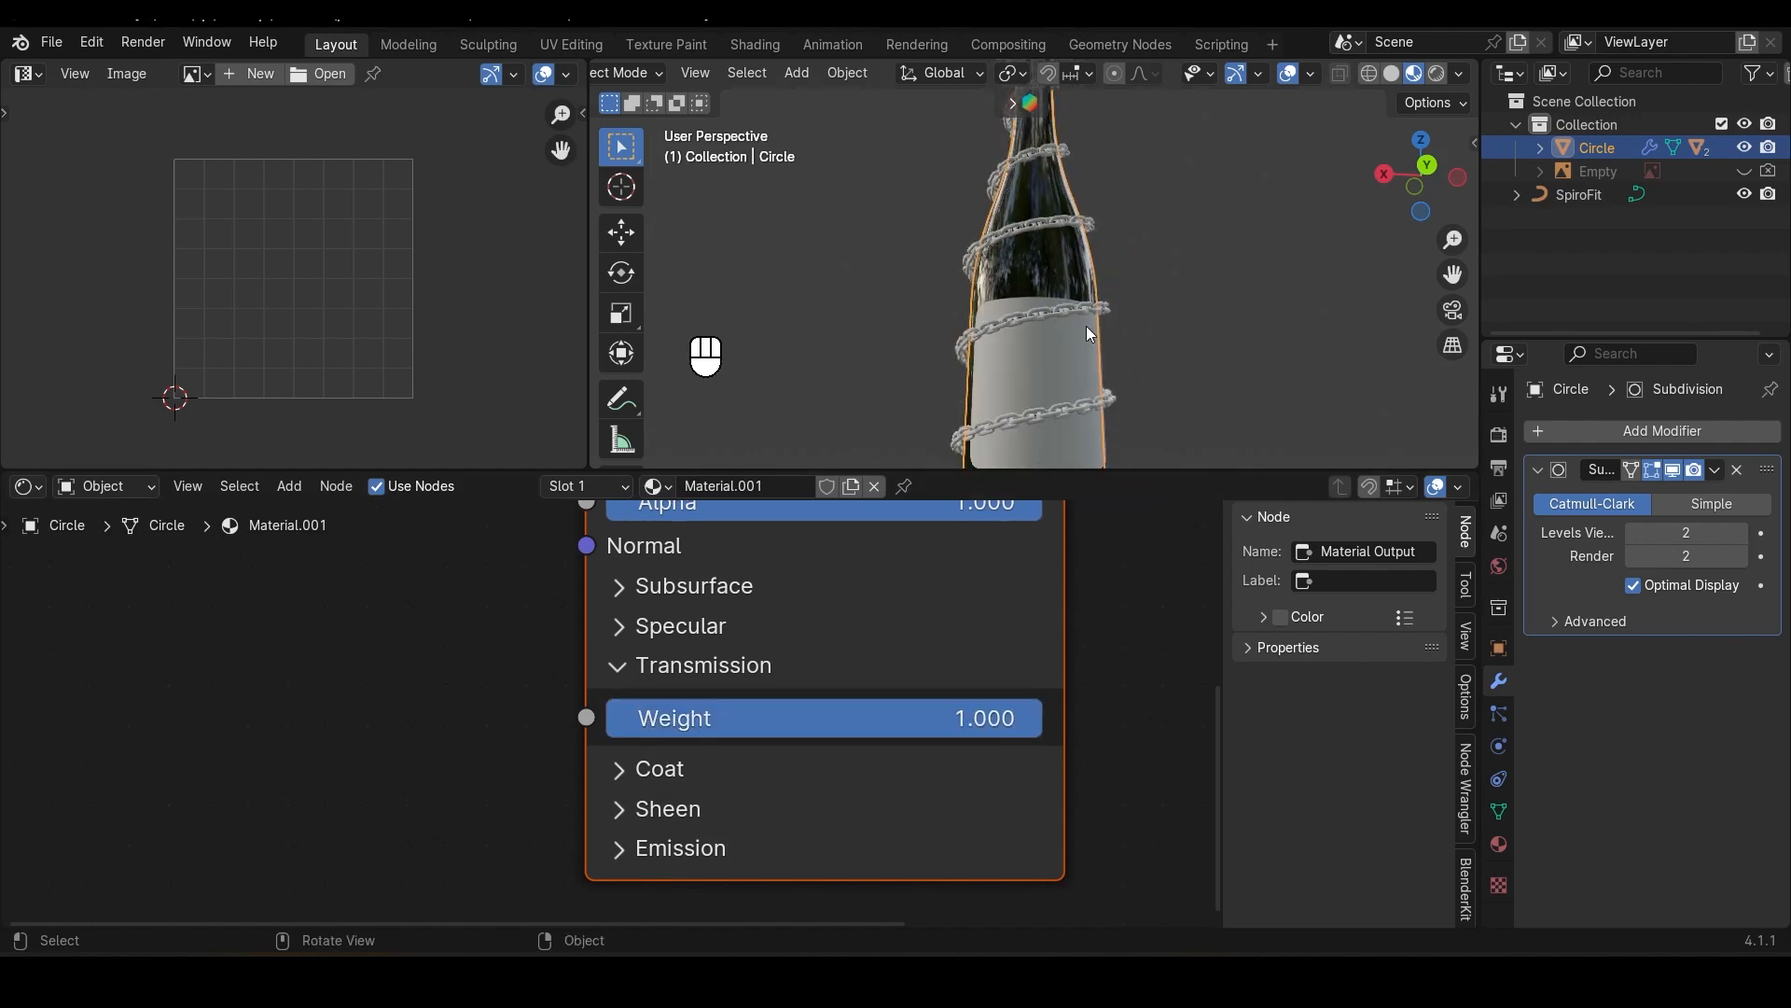
pyautogui.moveTo(1086, 326); pyautogui.dragTo(1078, 170, button='middle')
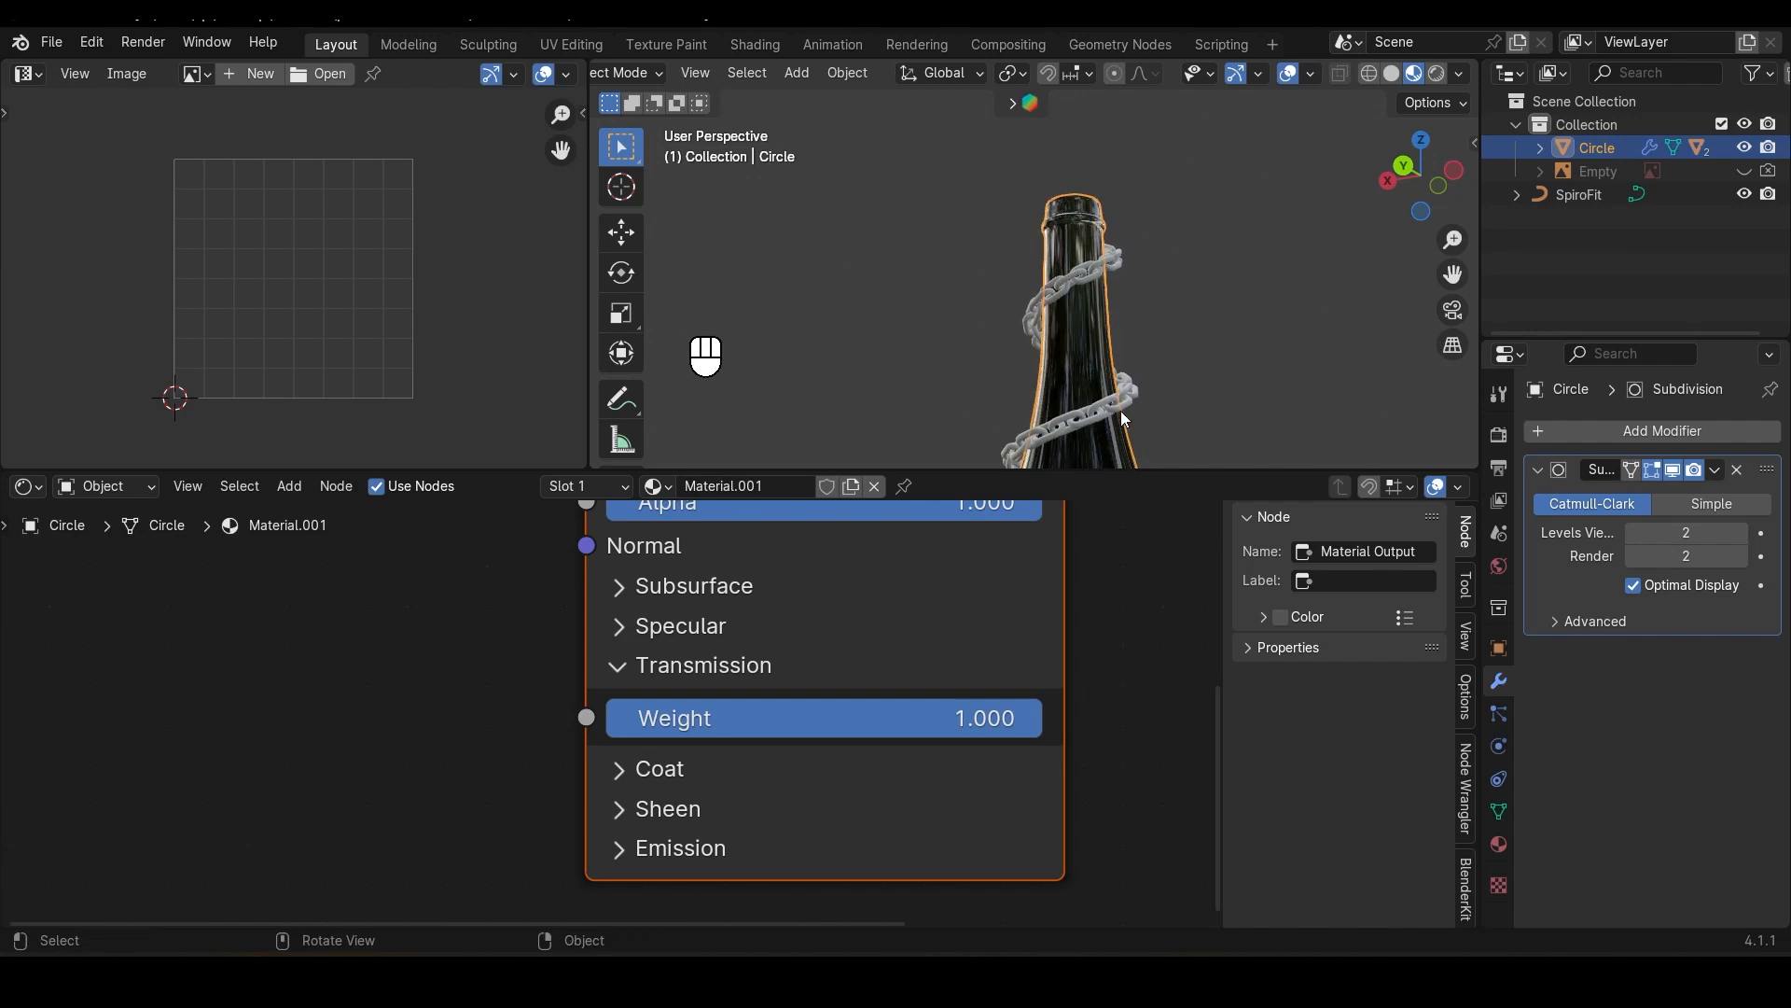
pyautogui.moveTo(1121, 411); pyautogui.dragTo(1120, 443, button='middle')
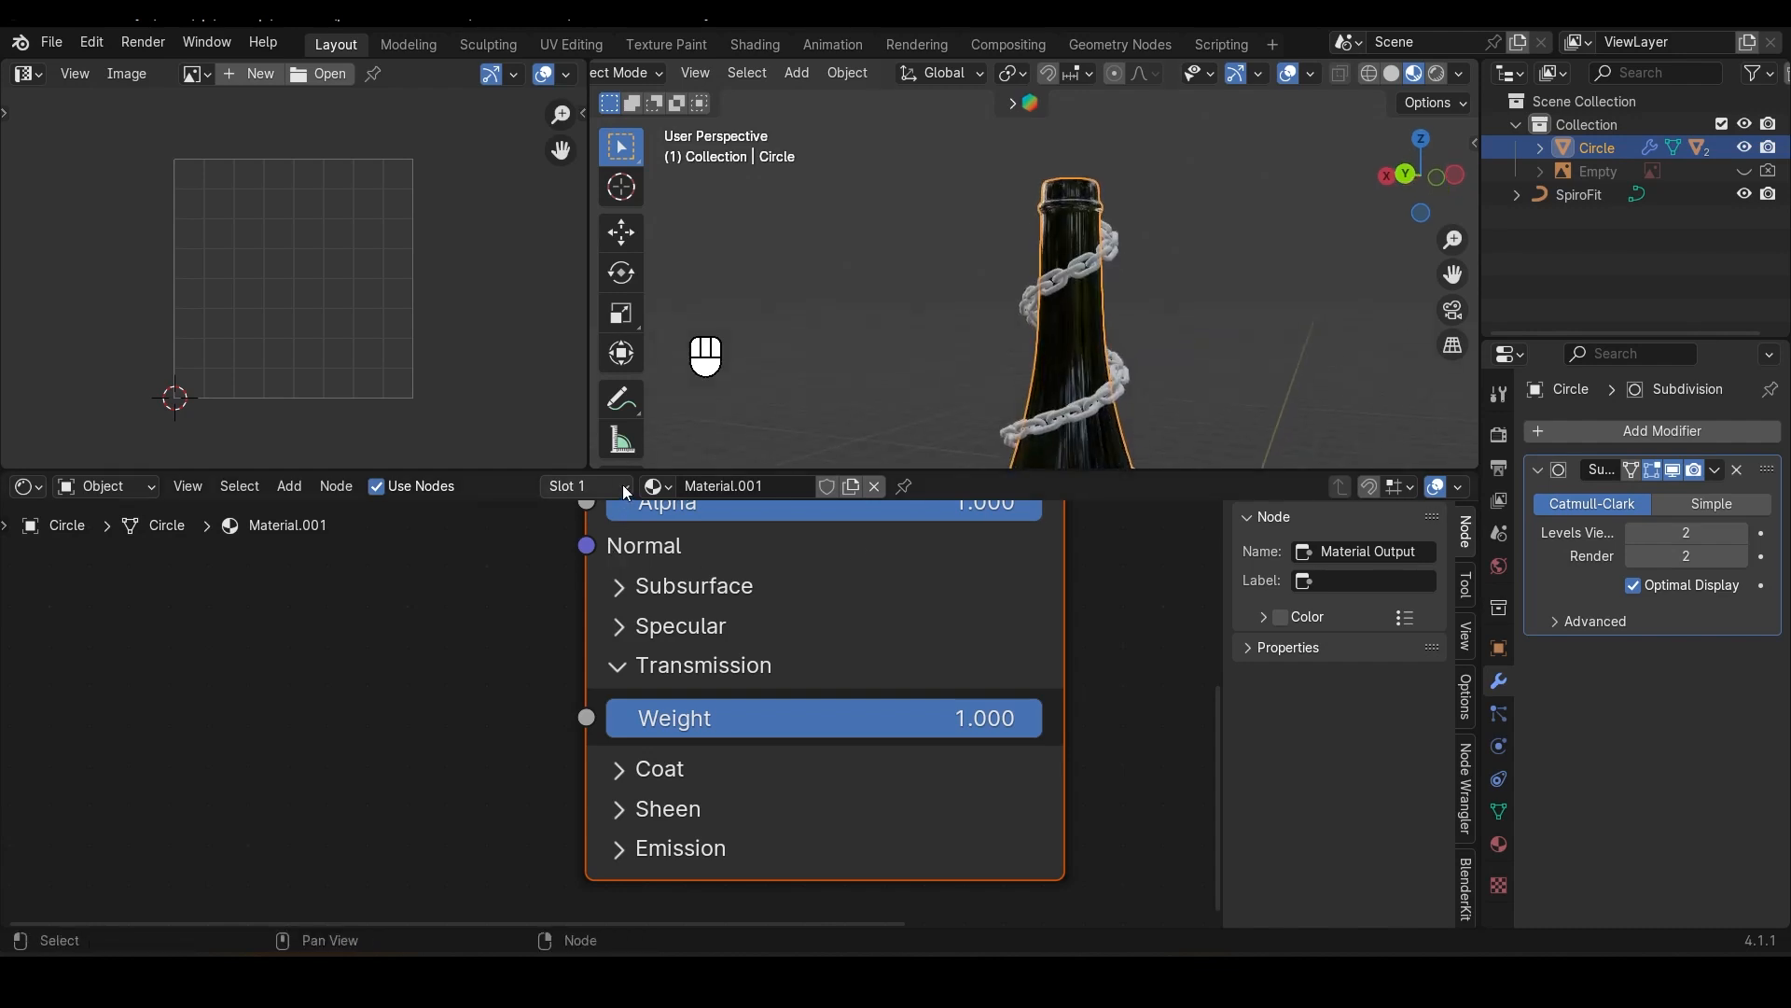
# Step: Add a second material slot to the bottle and create a new material in it
pyautogui.click(623, 488)
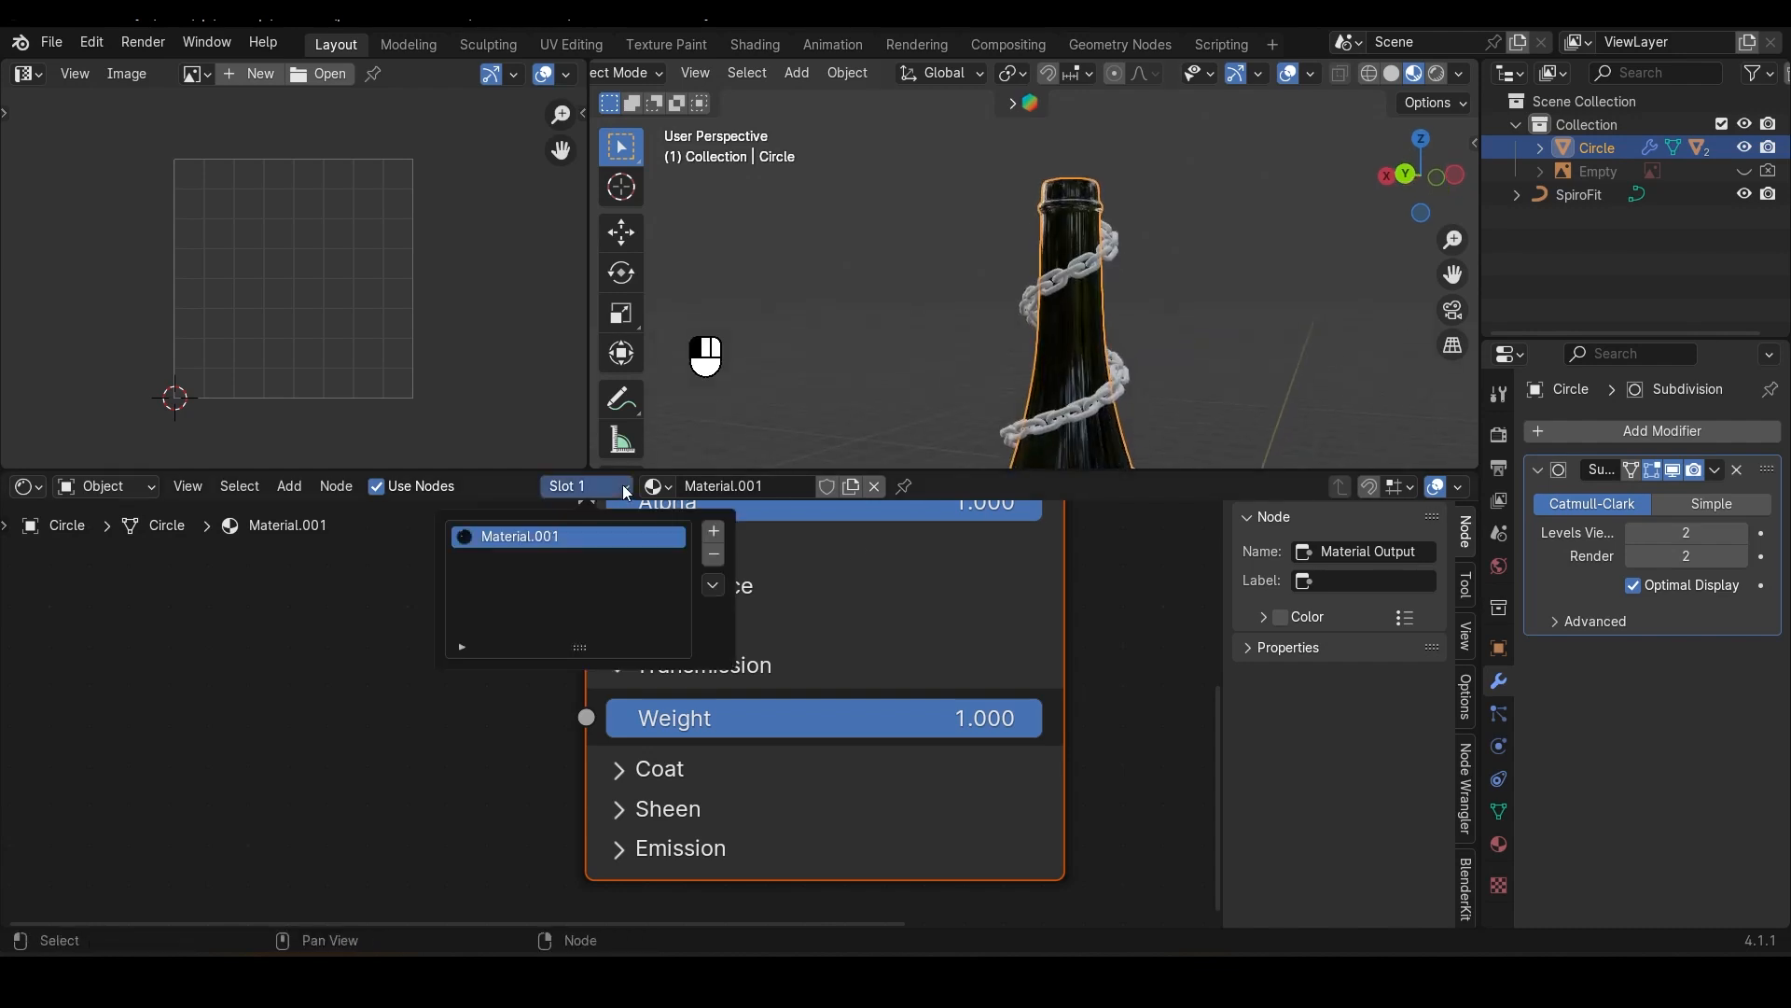
pyautogui.click(712, 537)
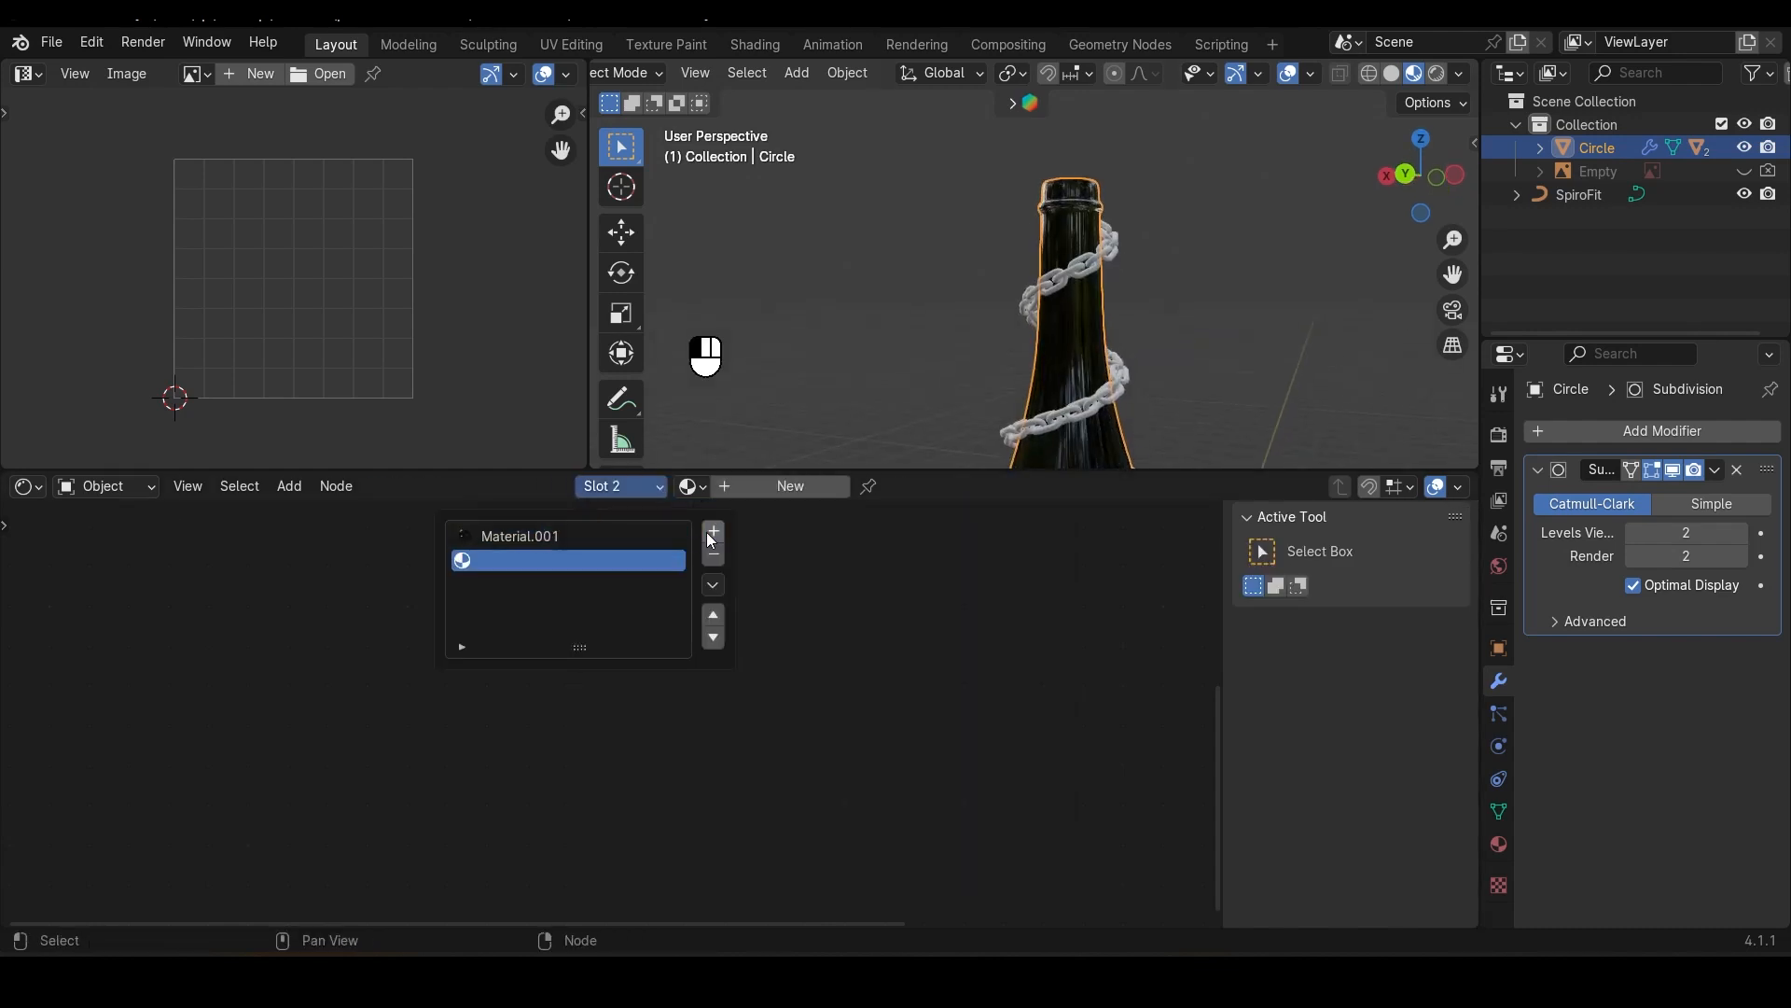
pyautogui.click(777, 486)
pyautogui.moveTo(1073, 336); pyautogui.dragTo(1093, 300, button='middle')
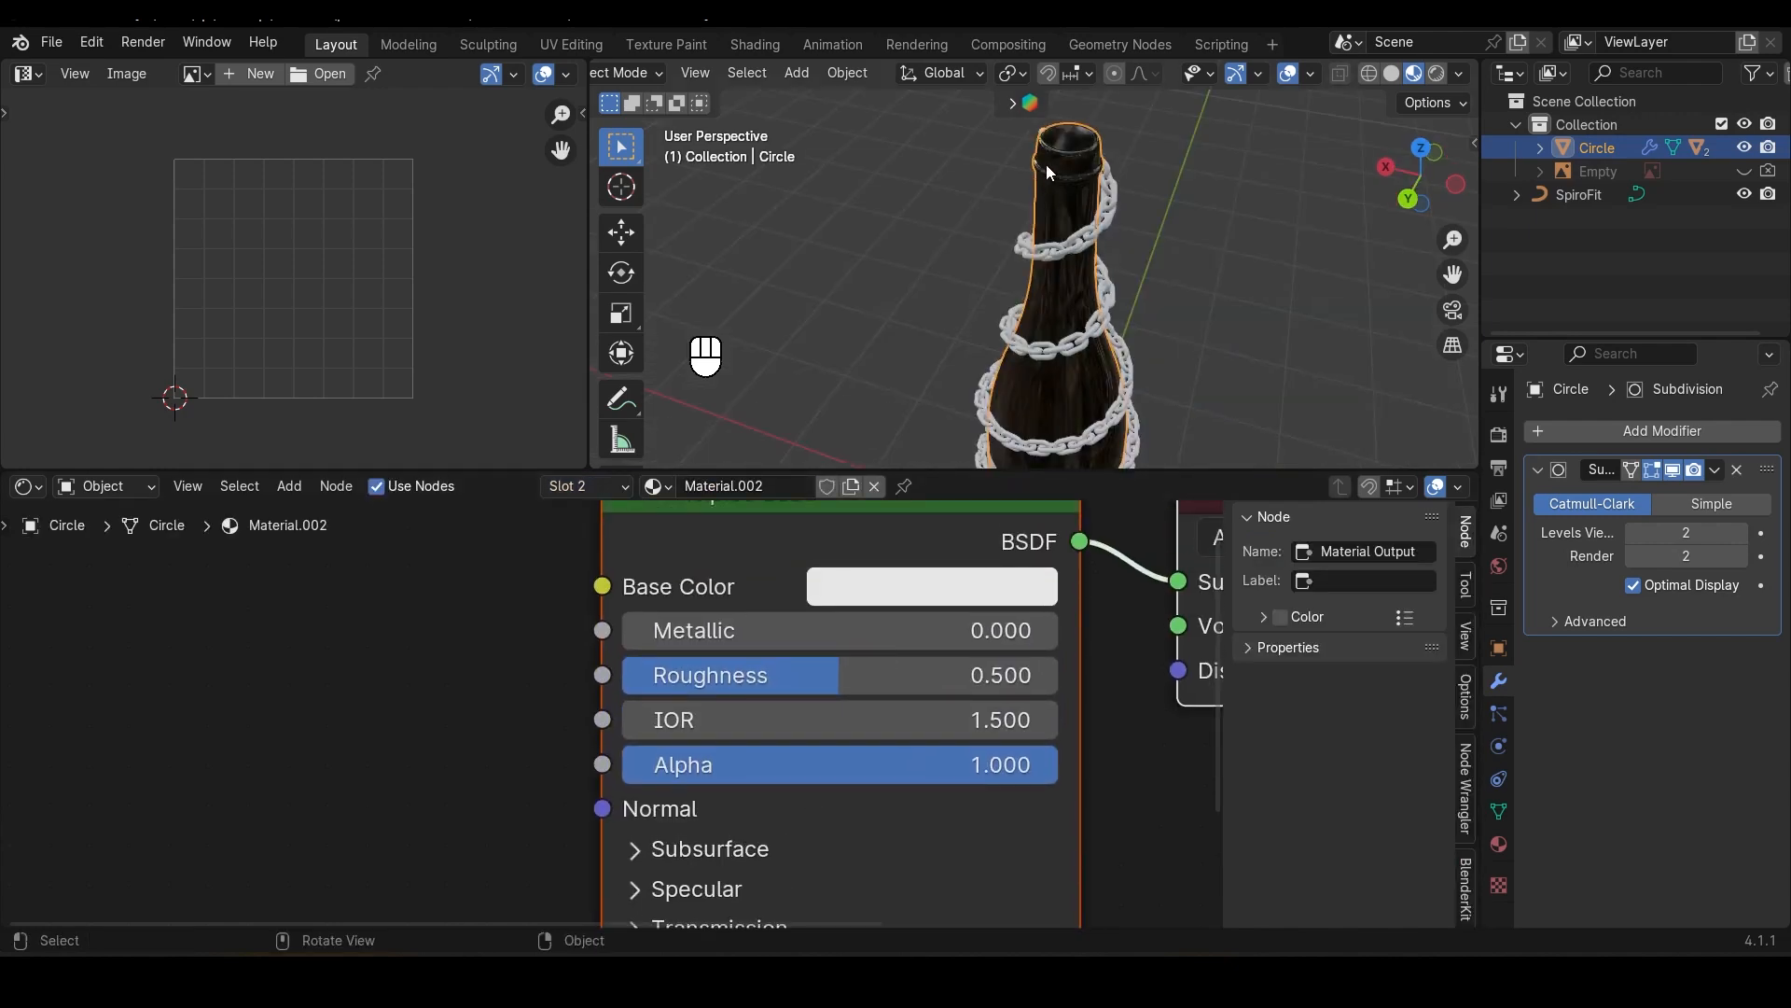
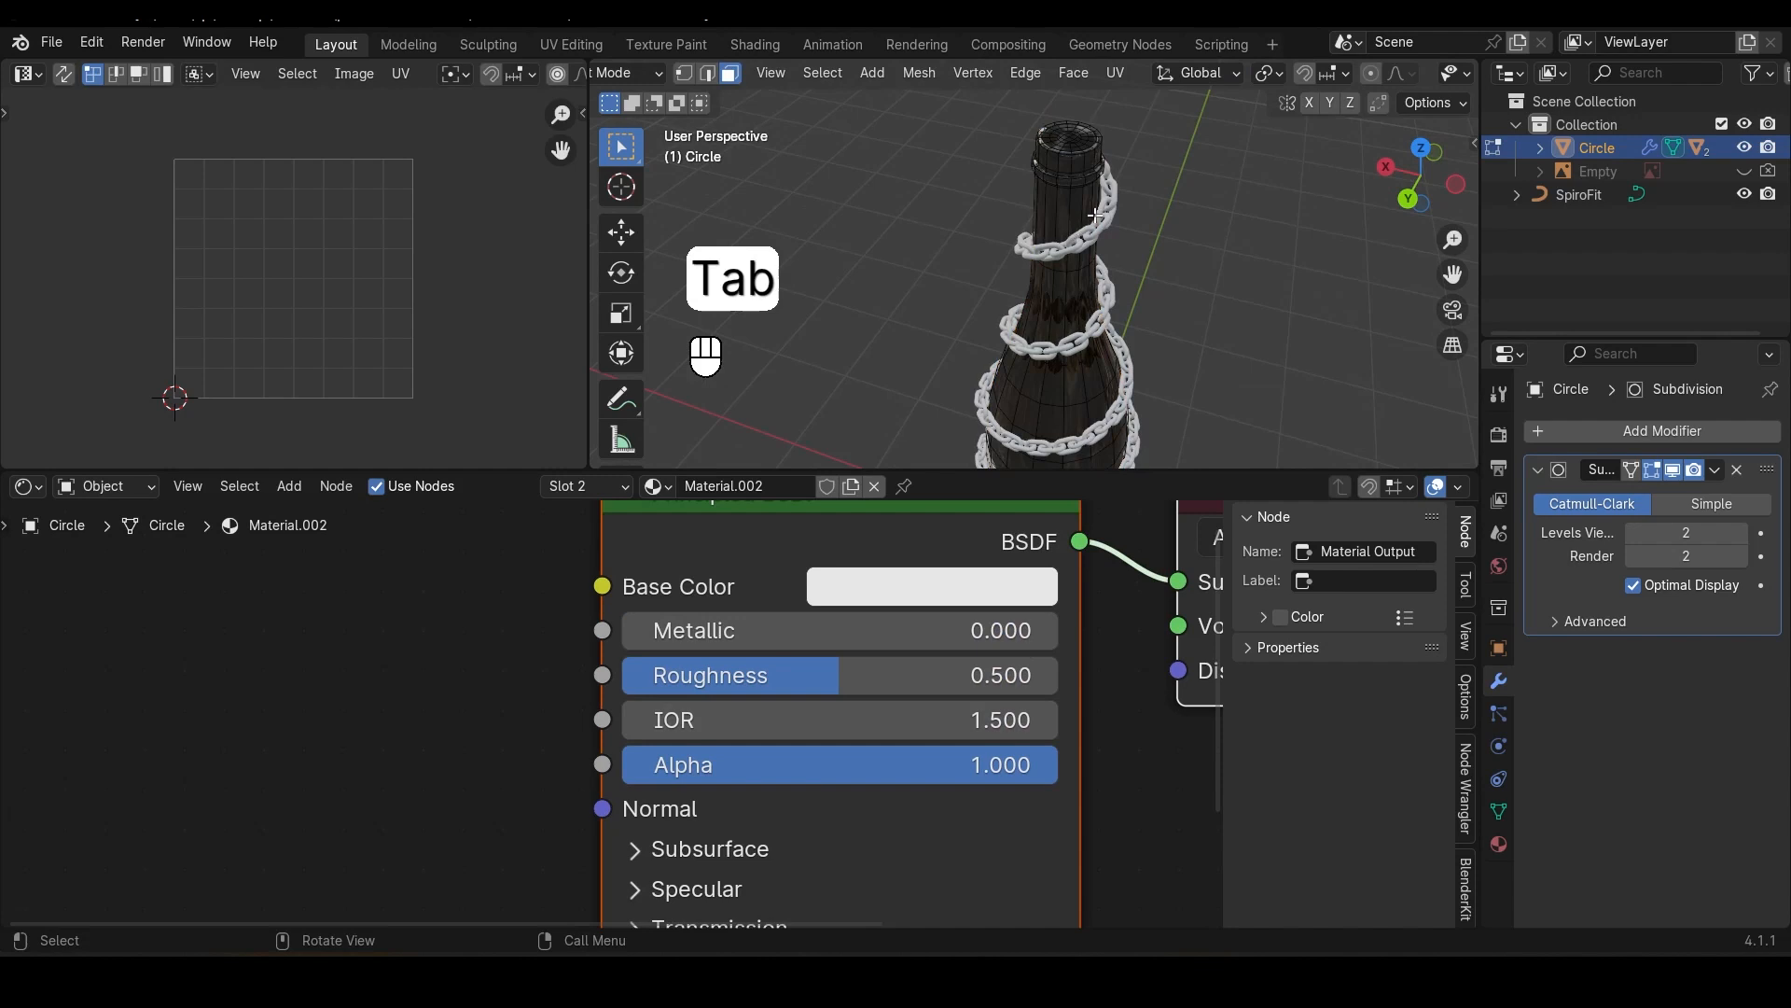
# Step: In solid shading, grow a selection from the bottle's top centre vertex down over the neck and assign the second material to those faces
pyautogui.moveTo(1095, 216); pyautogui.dragTo(1144, 207, button='middle')
pyautogui.scroll(-5, 1299, 76)
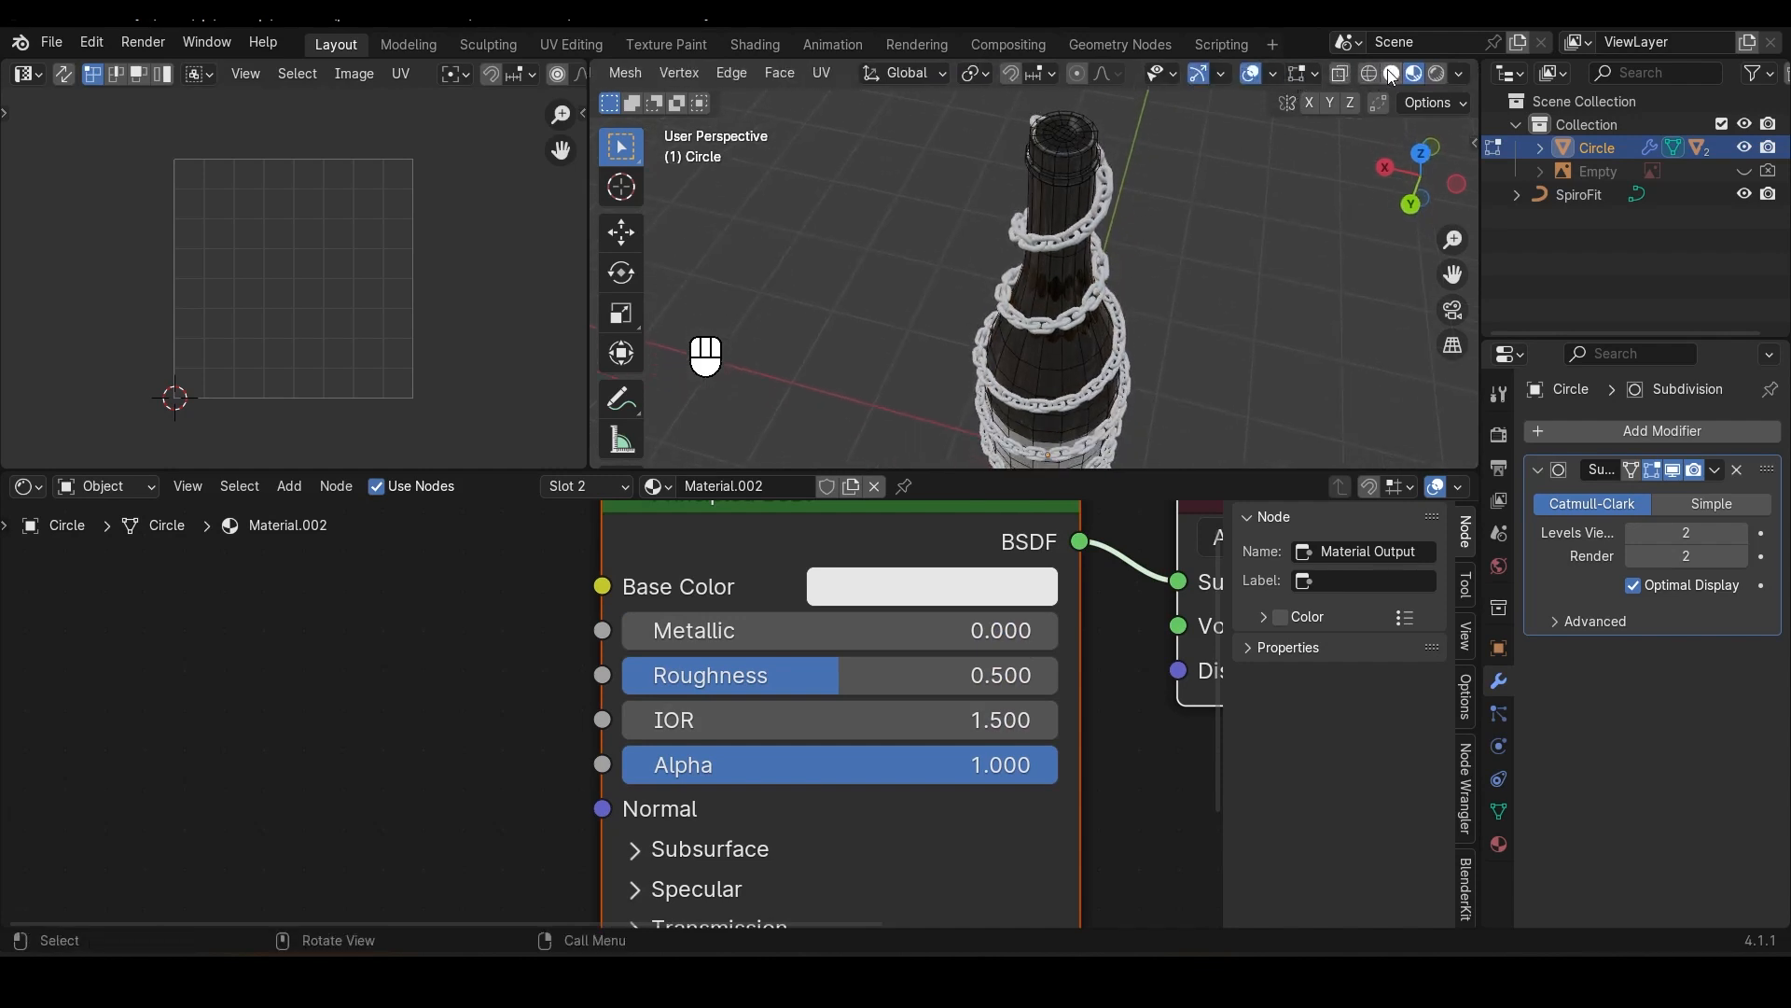
pyautogui.click(1389, 72)
pyautogui.moveTo(1142, 193)
pyautogui.mouseDown(button='middle')
pyautogui.moveTo(1154, 261)
pyautogui.moveTo(1135, 232)
pyautogui.moveTo(1074, 354)
pyautogui.mouseUp(button='middle')
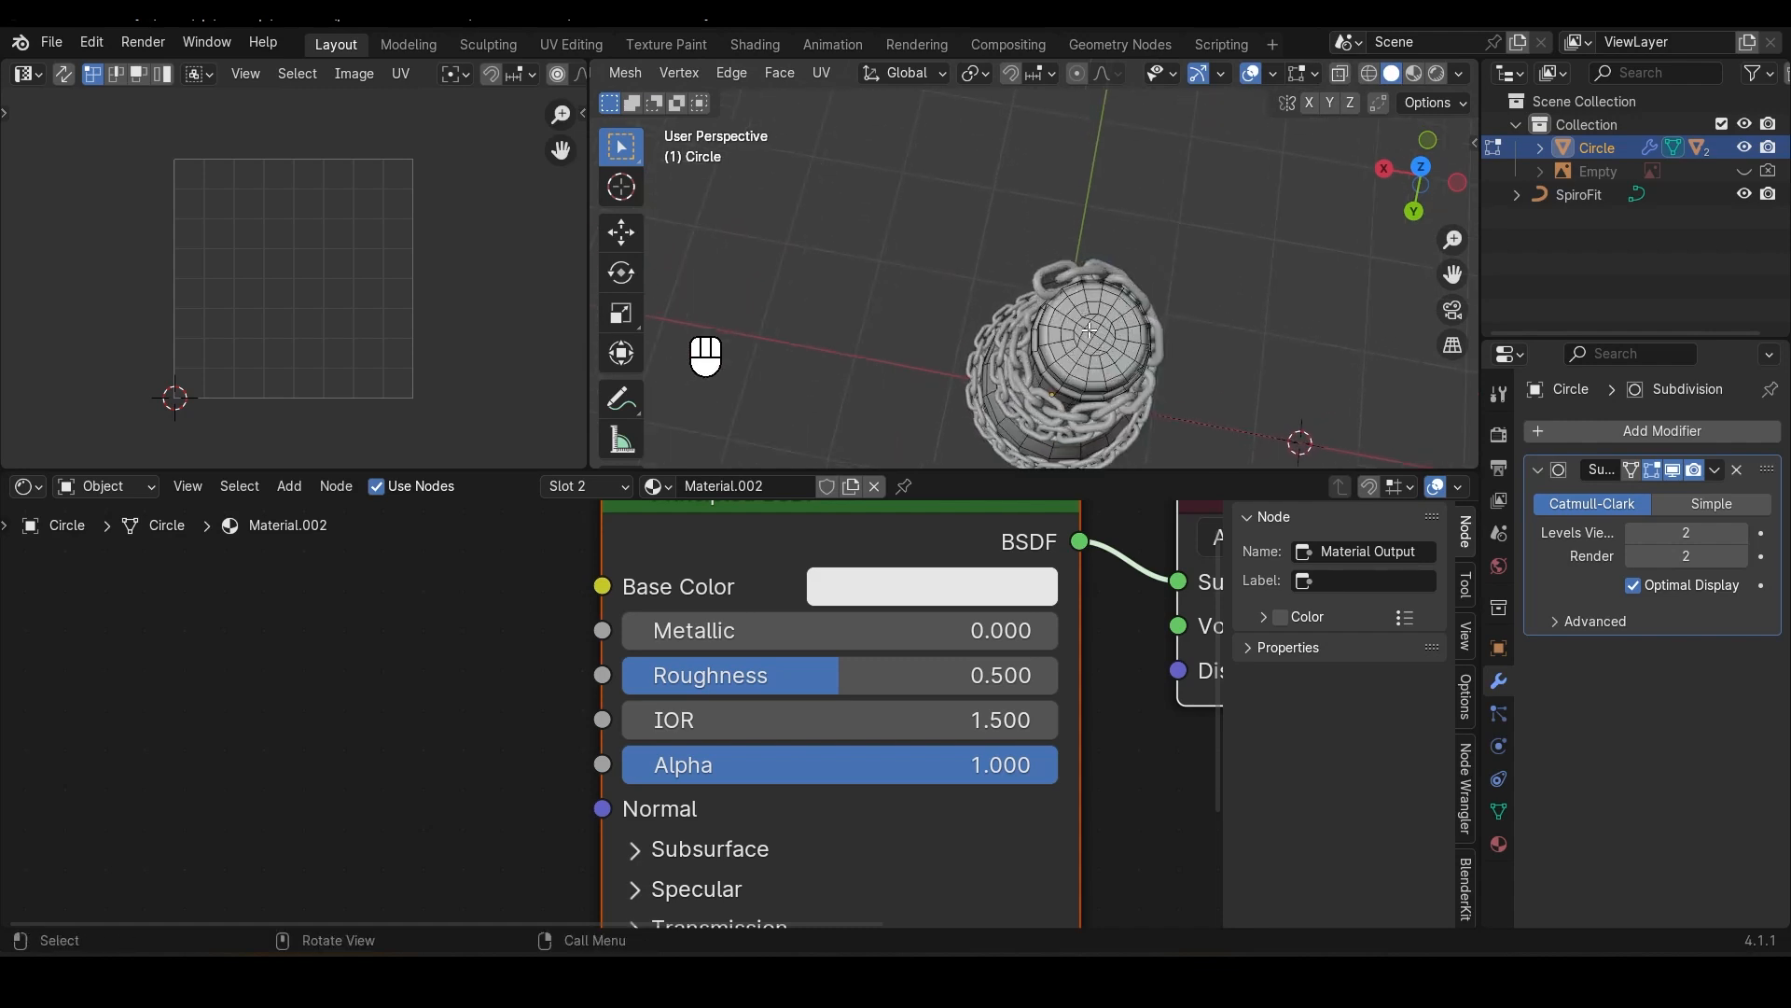
pyautogui.press('1')
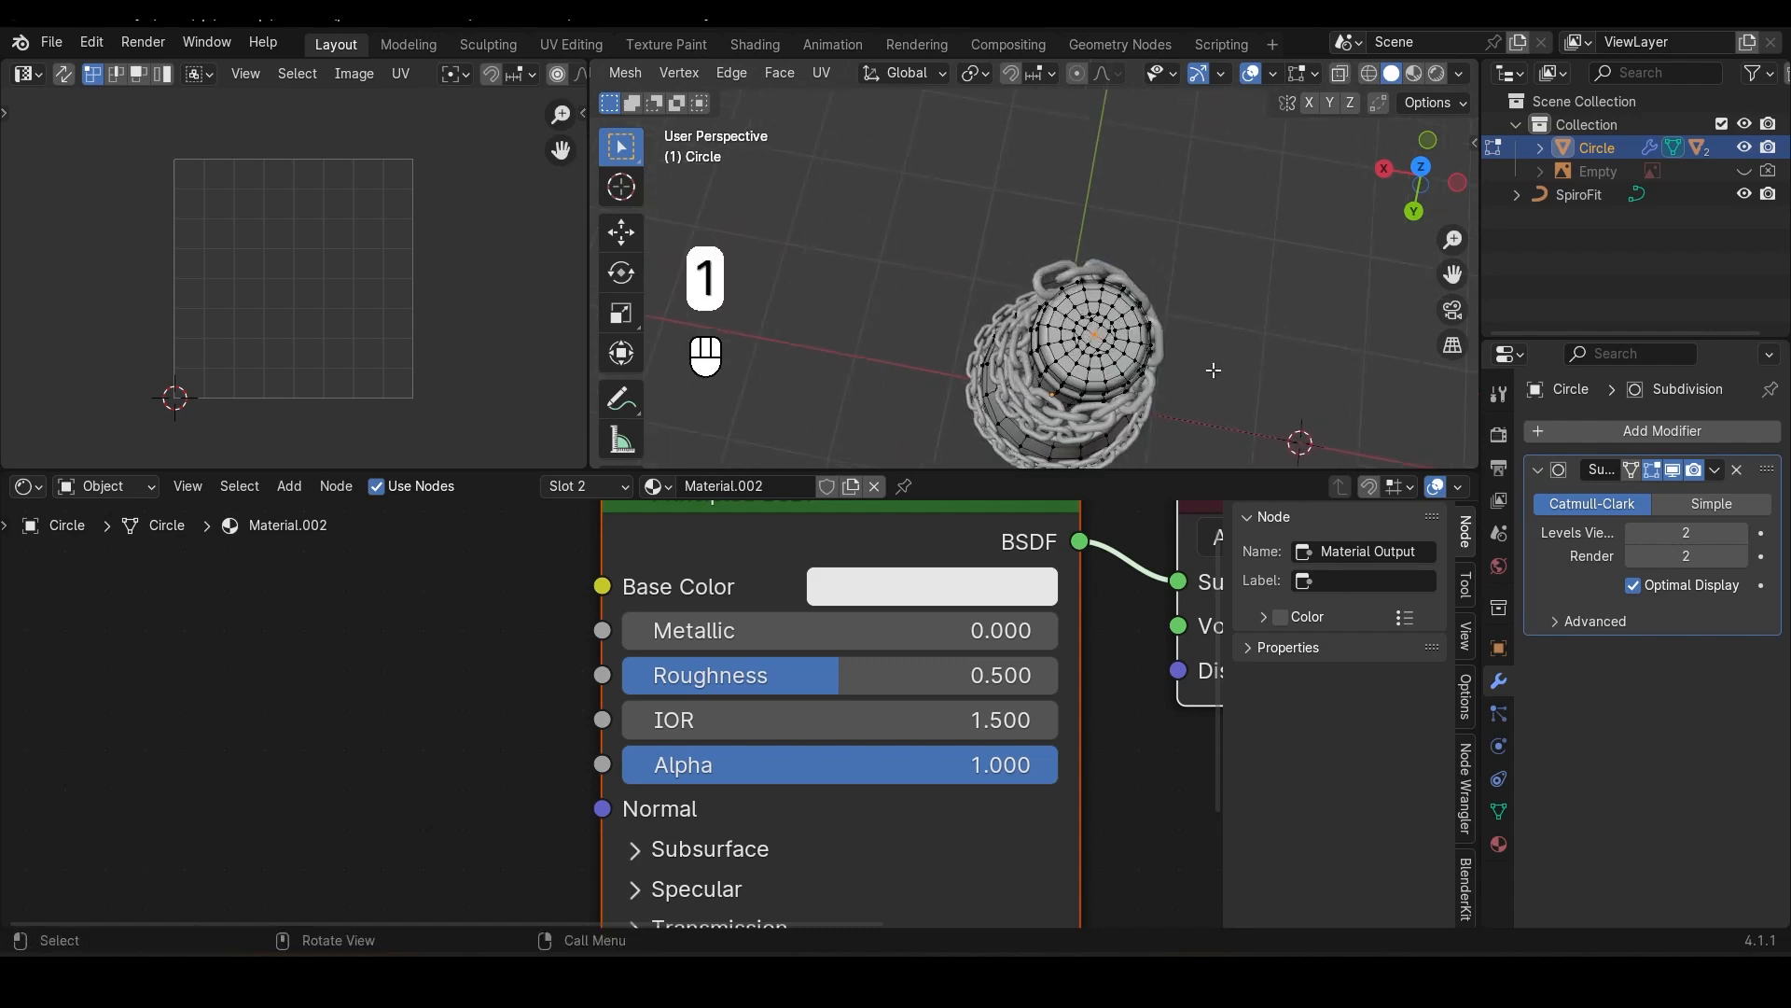
pyautogui.moveTo(1213, 368); pyautogui.dragTo(1134, 208, button='middle')
pyautogui.press('ctrl+KP_Add')
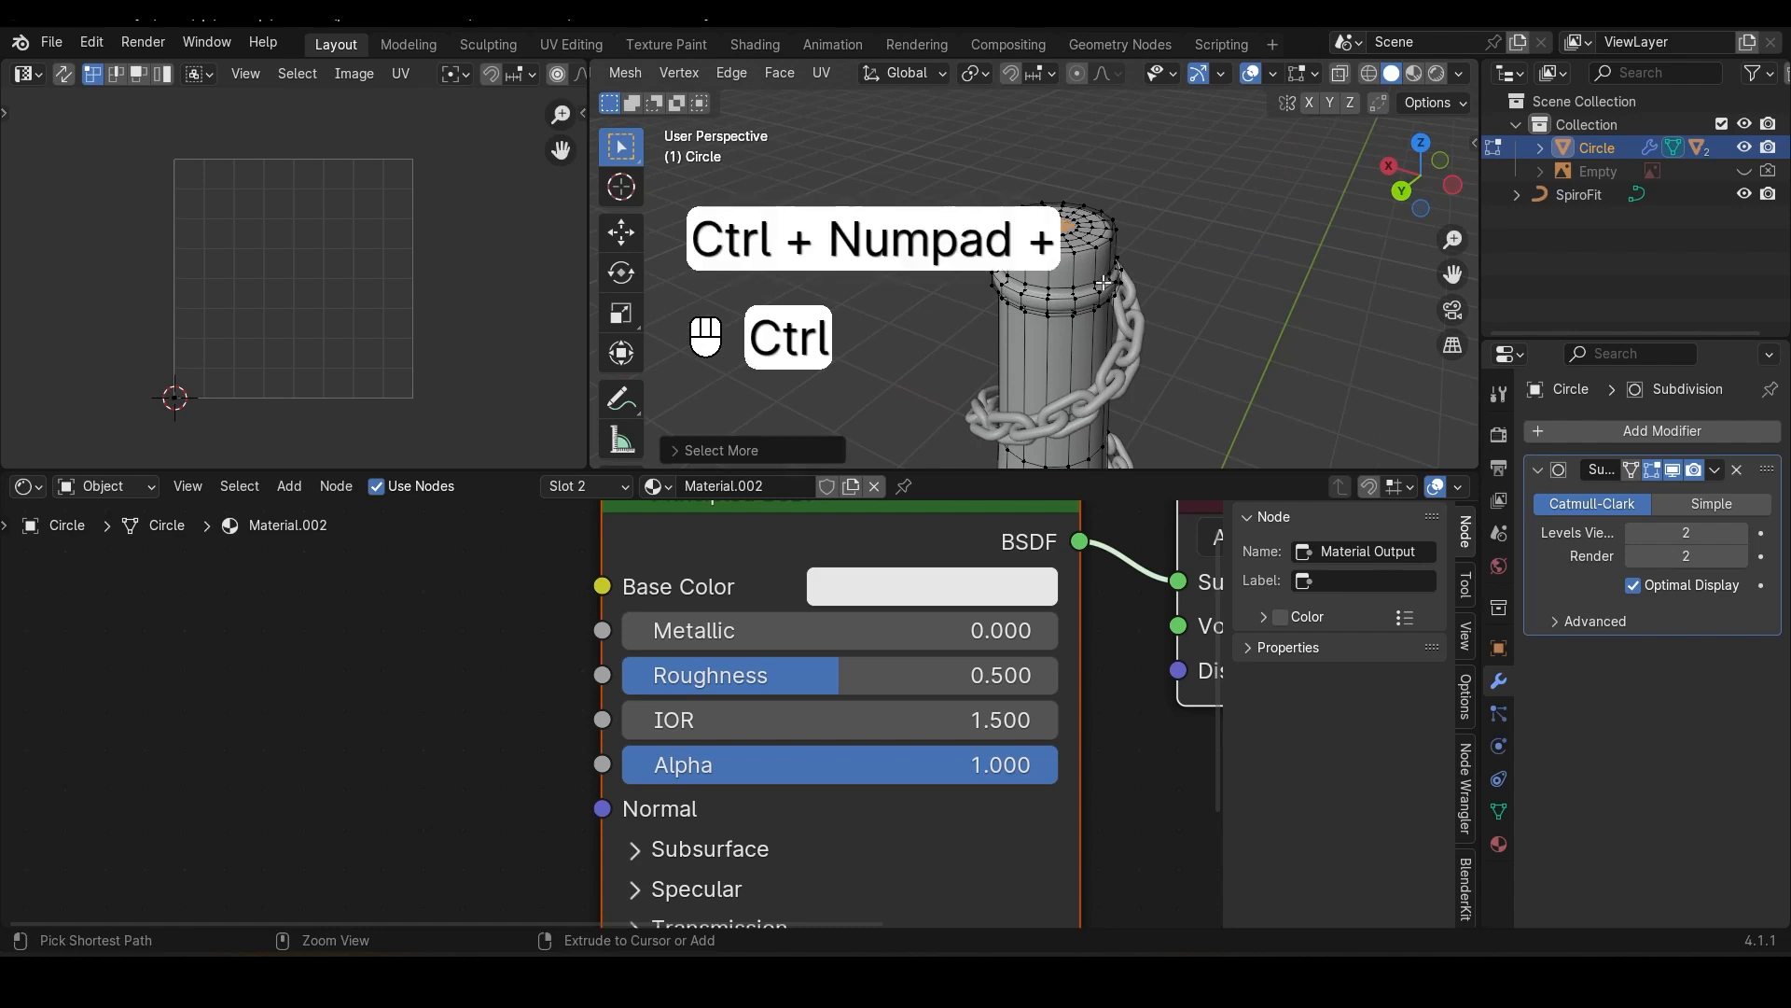
pyautogui.press('ctrl+KP_Add')
pyautogui.press('ctrl+KP_Add')
pyautogui.press('ctrl+KP_Add')
pyautogui.press('ctrl+KP_Add')
pyautogui.press('ctrl+KP_Add')
pyautogui.press('ctrl+KP_Add')
pyautogui.press('ctrl+KP_Add')
pyautogui.press('ctrl+KP_Add')
pyautogui.press('ctrl+KP_Add')
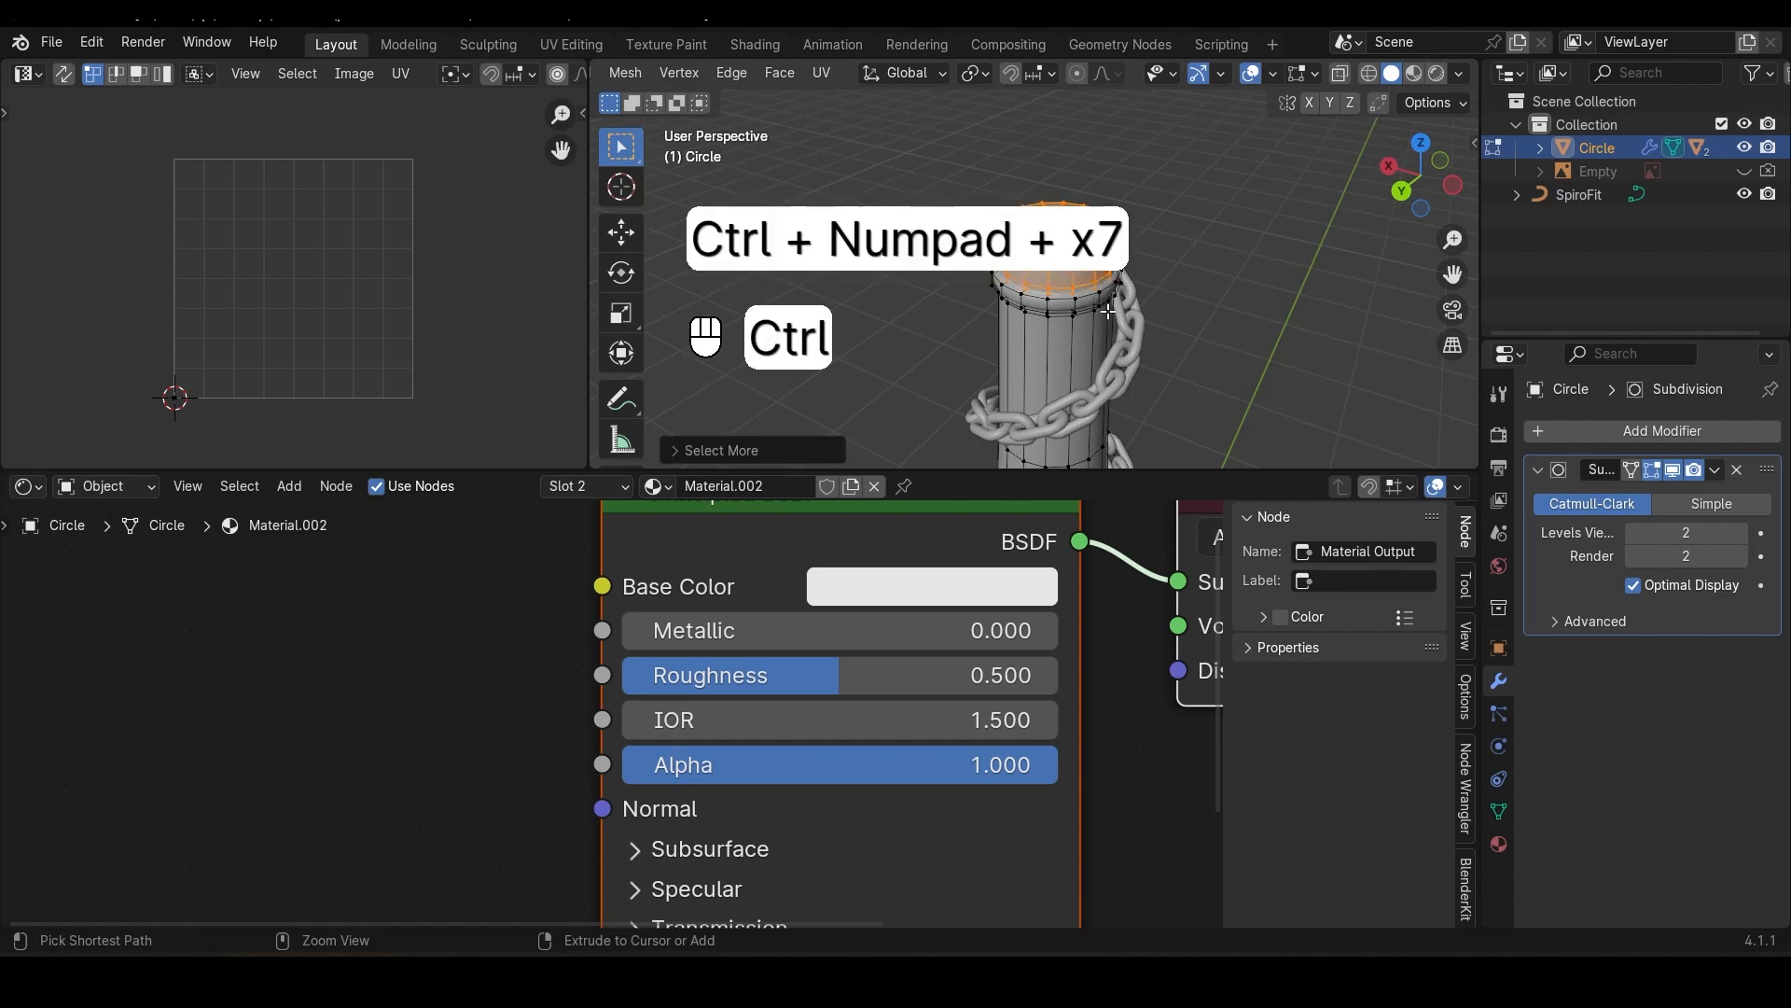
pyautogui.press('ctrl+KP_Add')
pyautogui.press('ctrl+KP_Add')
pyautogui.moveTo(1108, 310); pyautogui.dragTo(1120, 354, button='middle')
pyautogui.press('ctrl+KP_Add')
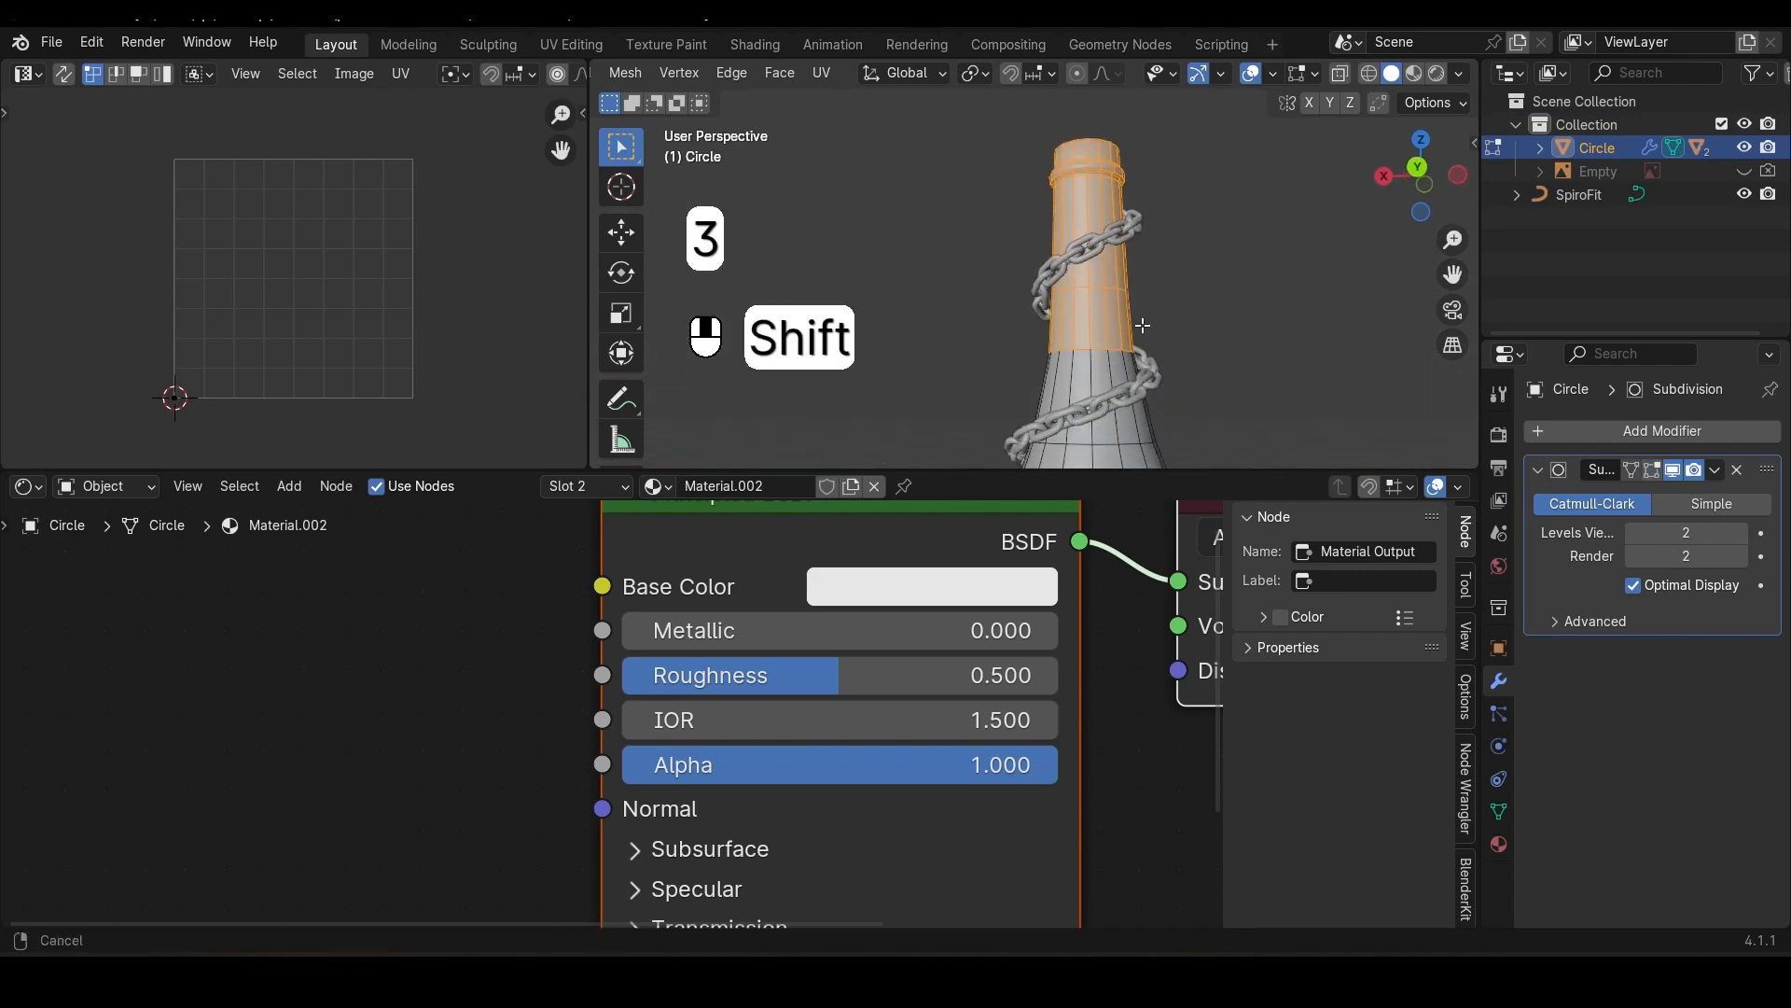
pyautogui.click(618, 487)
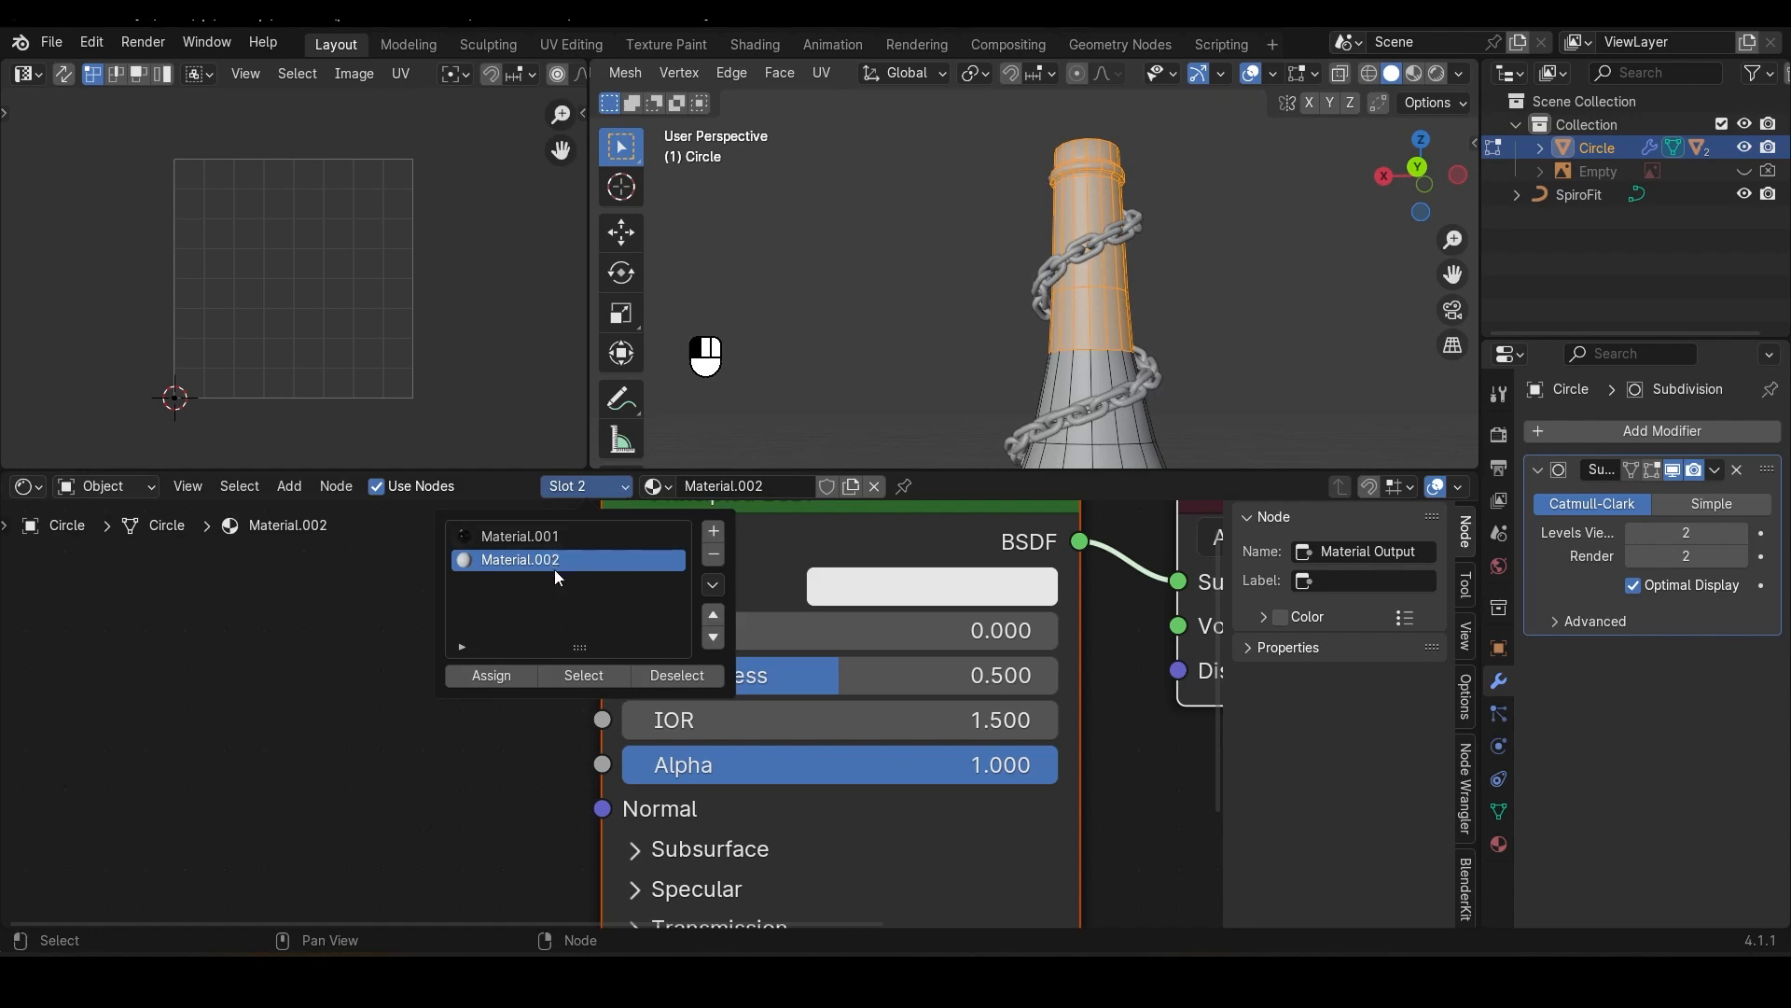
pyautogui.click(511, 679)
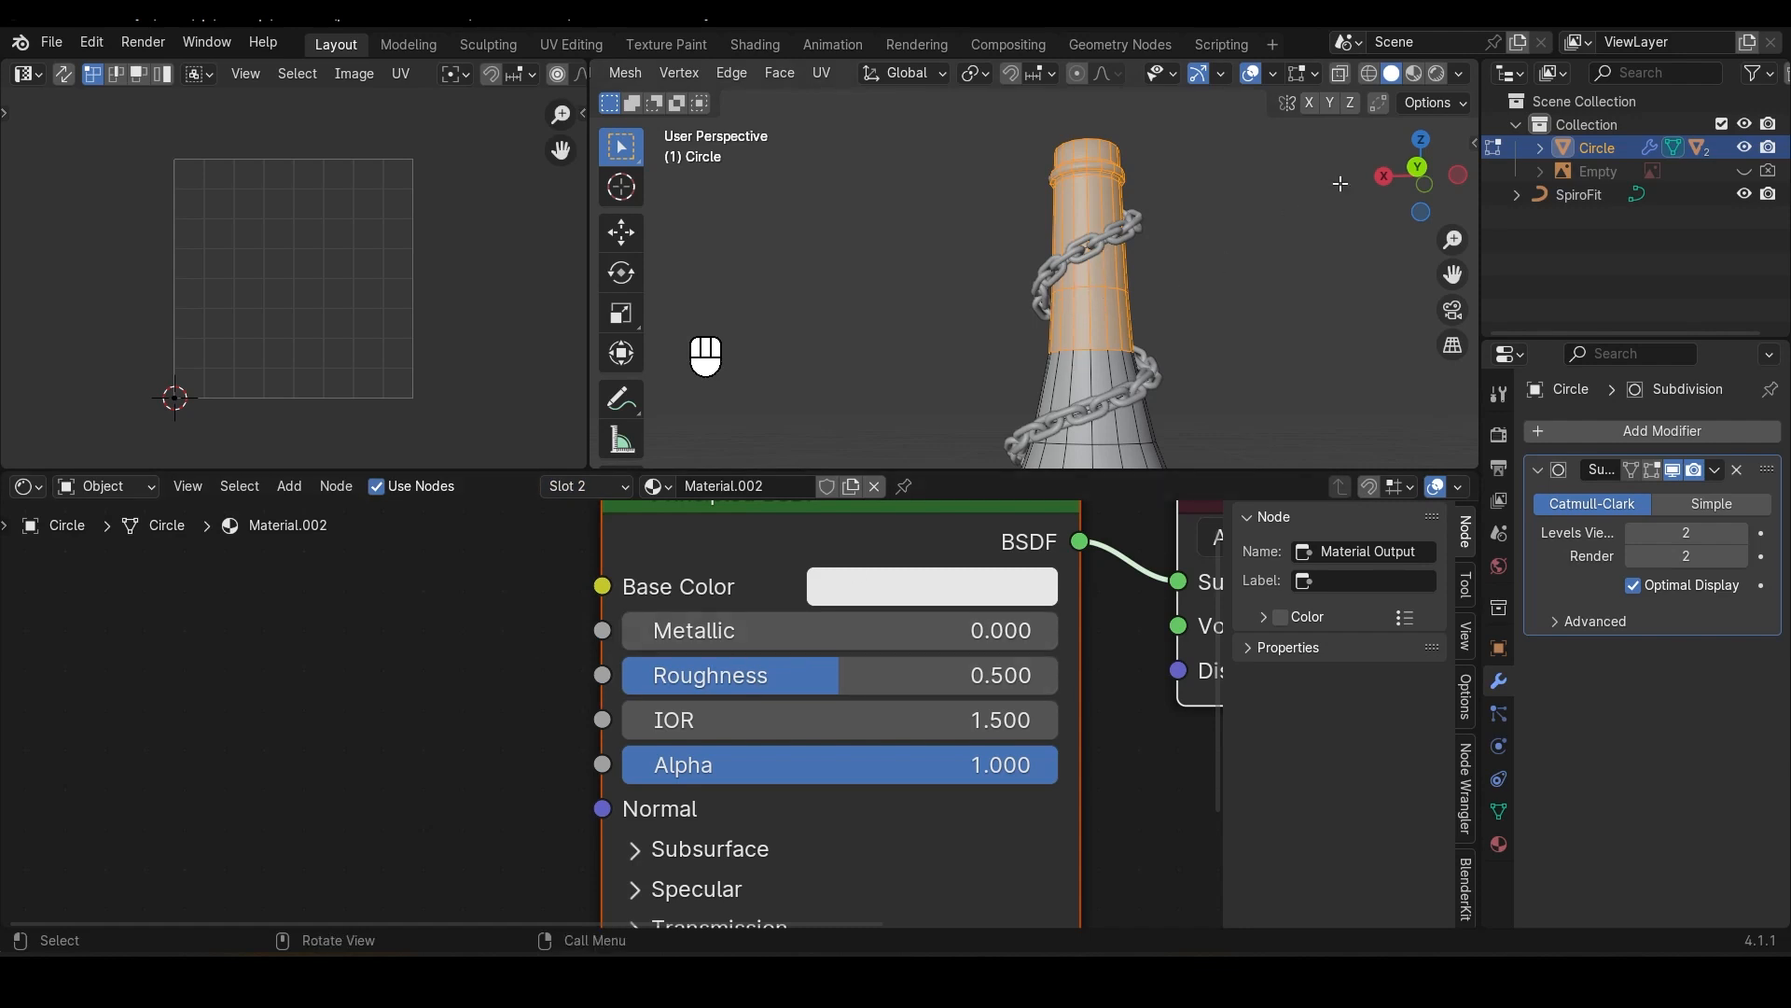
# Step: Return the viewport to Material Preview shading and Object Mode, and reselect the bottle to view its neck
pyautogui.click(1413, 74)
pyautogui.moveTo(970, 354)
pyautogui.mouseDown(button='middle')
pyautogui.moveTo(1148, 394)
pyautogui.moveTo(1072, 171)
pyautogui.moveTo(1031, 329)
pyautogui.moveTo(1206, 350)
pyautogui.moveTo(1185, 347)
pyautogui.moveTo(1203, 388)
pyautogui.moveTo(1067, 354)
pyautogui.moveTo(1129, 332)
pyautogui.moveTo(1152, 347)
pyautogui.mouseUp(button='middle')
pyautogui.press('Tab')
pyautogui.click(1090, 329)
pyautogui.click(1064, 269)
pyautogui.scroll(3, 1029, 333)
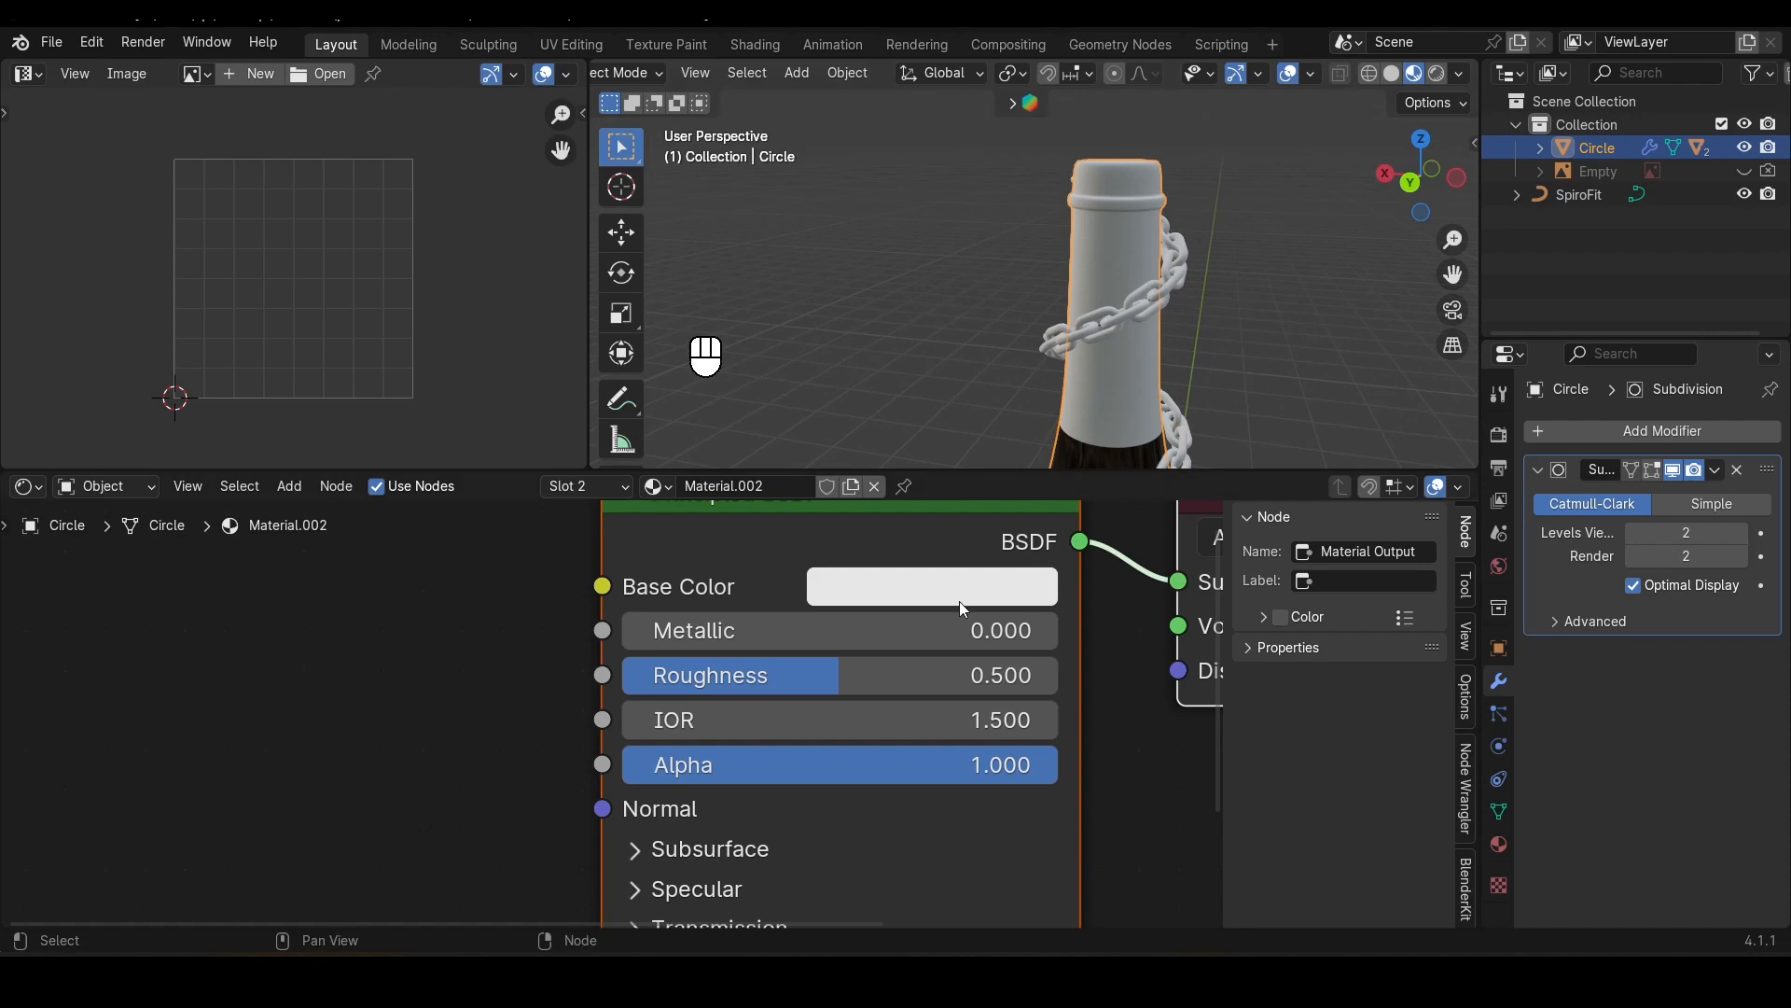
pyautogui.moveTo(967, 573); pyautogui.dragTo(791, 627, button='middle')
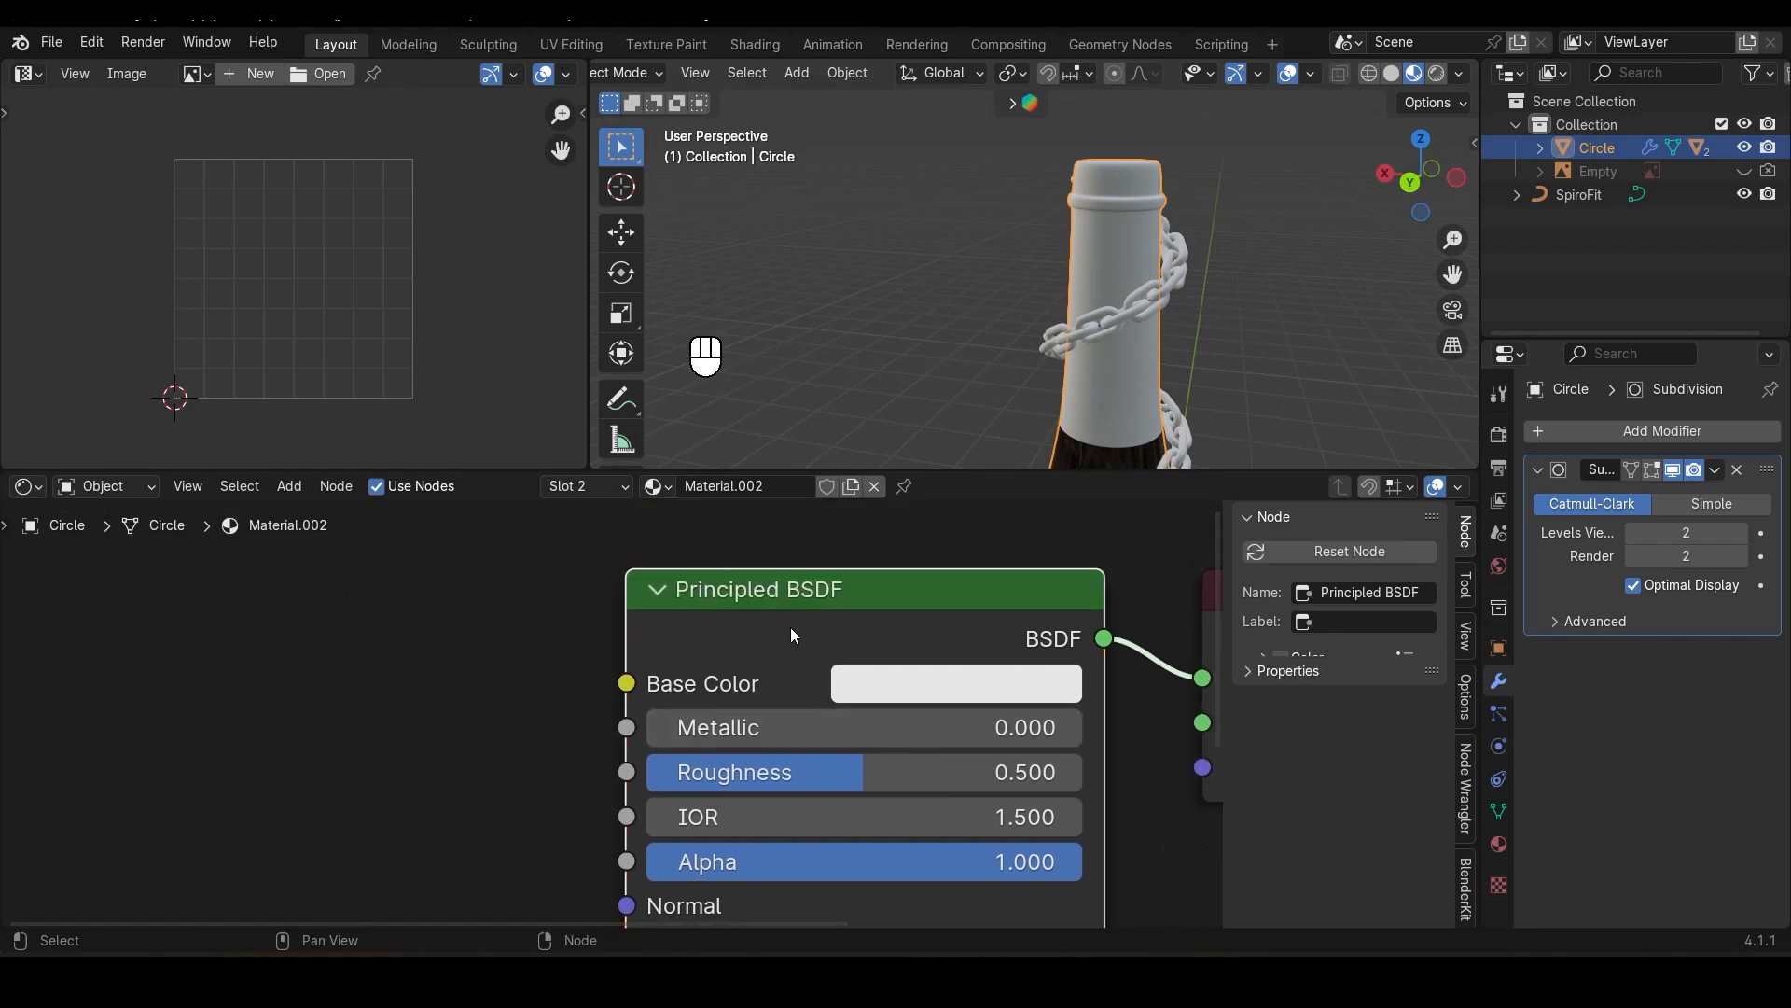
pyautogui.scroll(-2, 953, 775)
pyautogui.moveTo(953, 776); pyautogui.dragTo(977, 681, button='middle')
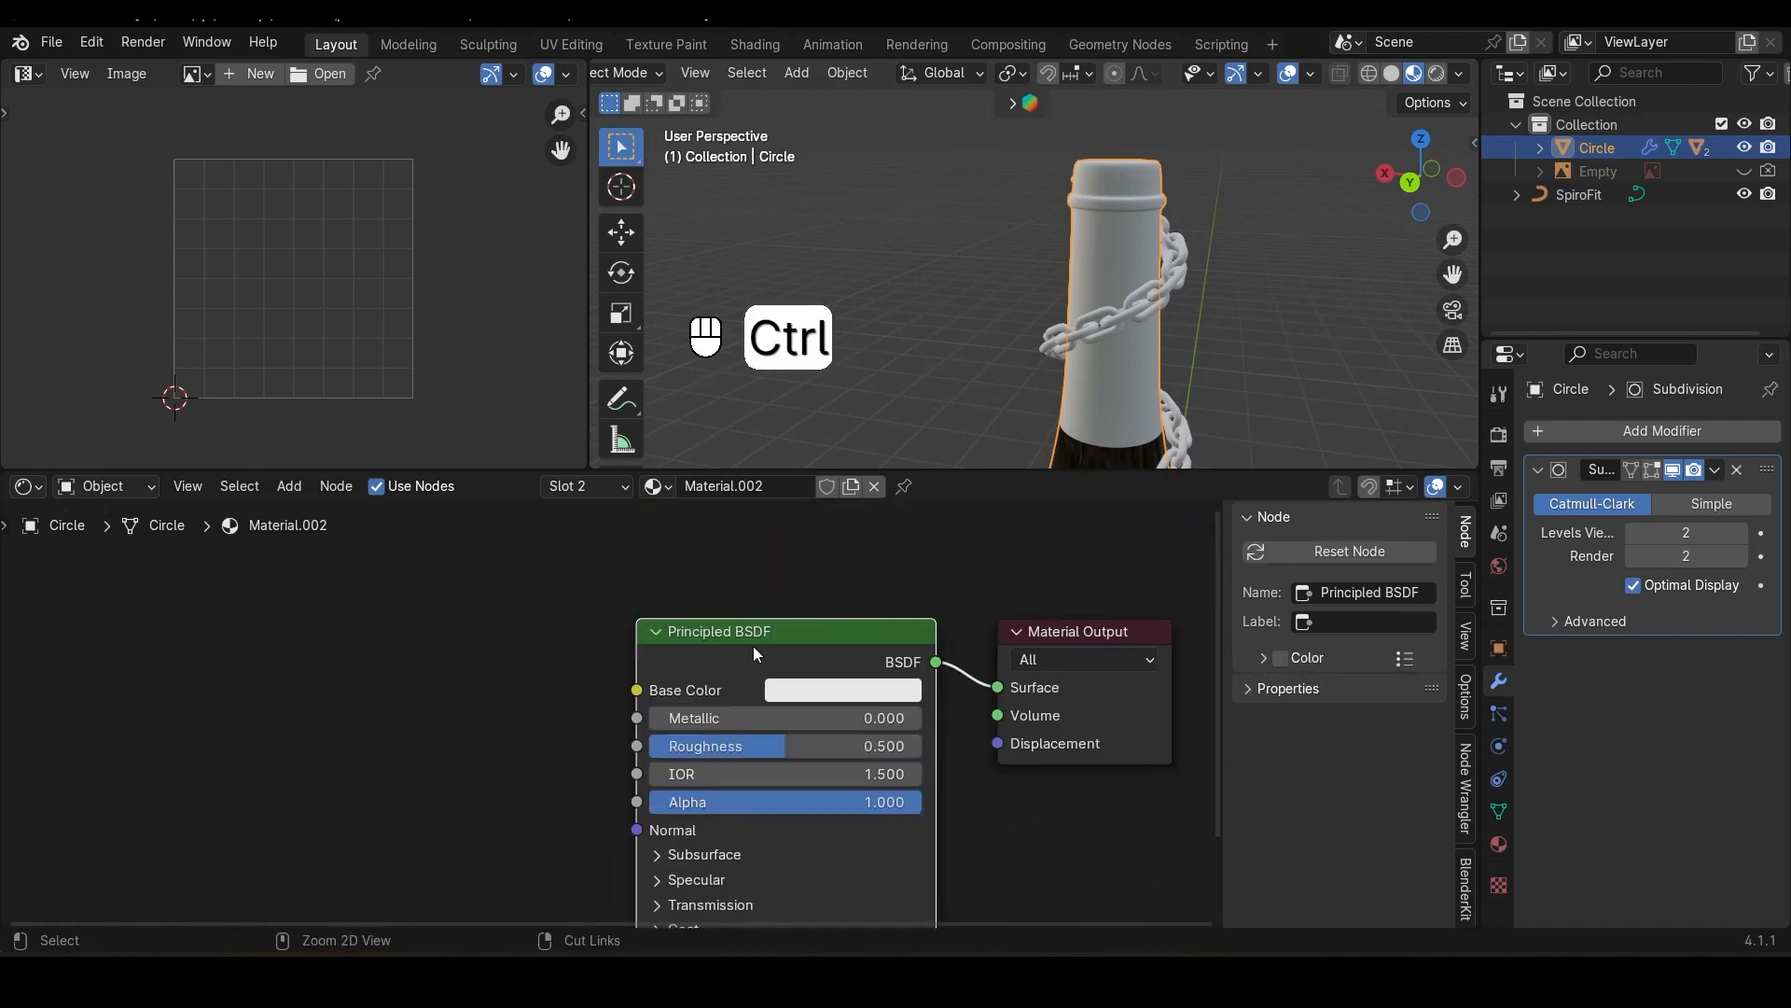
pyautogui.hotkey('ctrl', 'shift', 't')
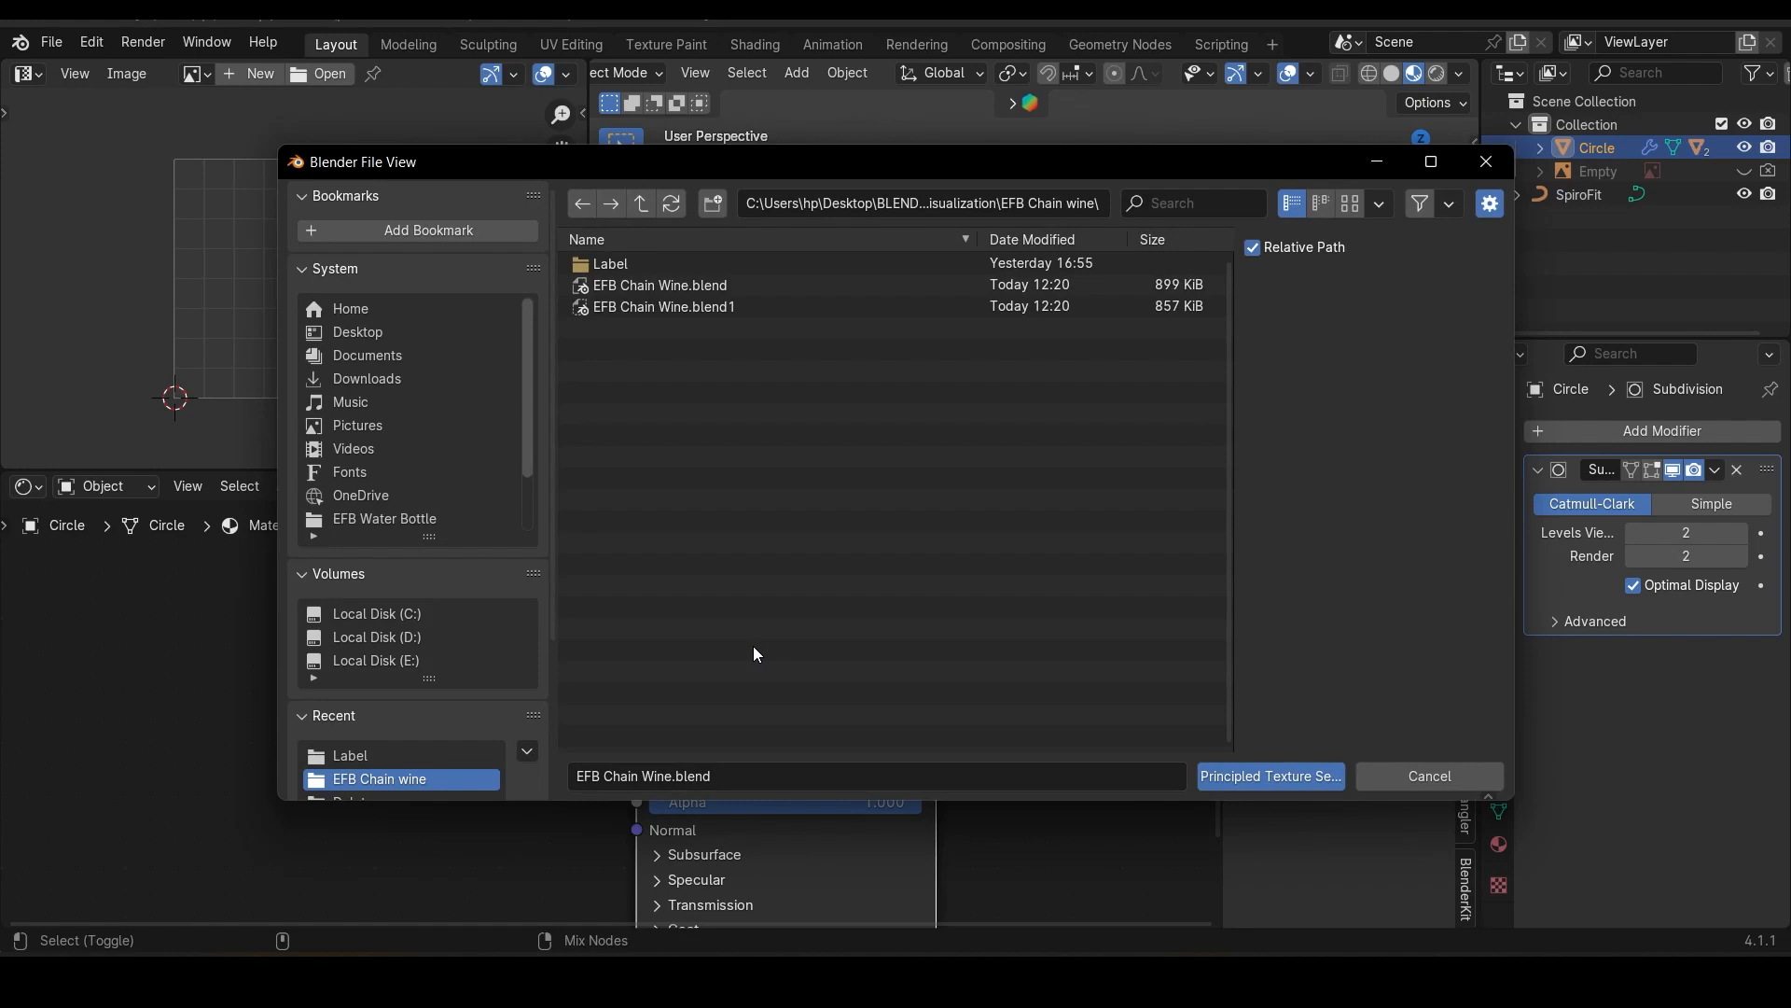
pyautogui.click(1387, 774)
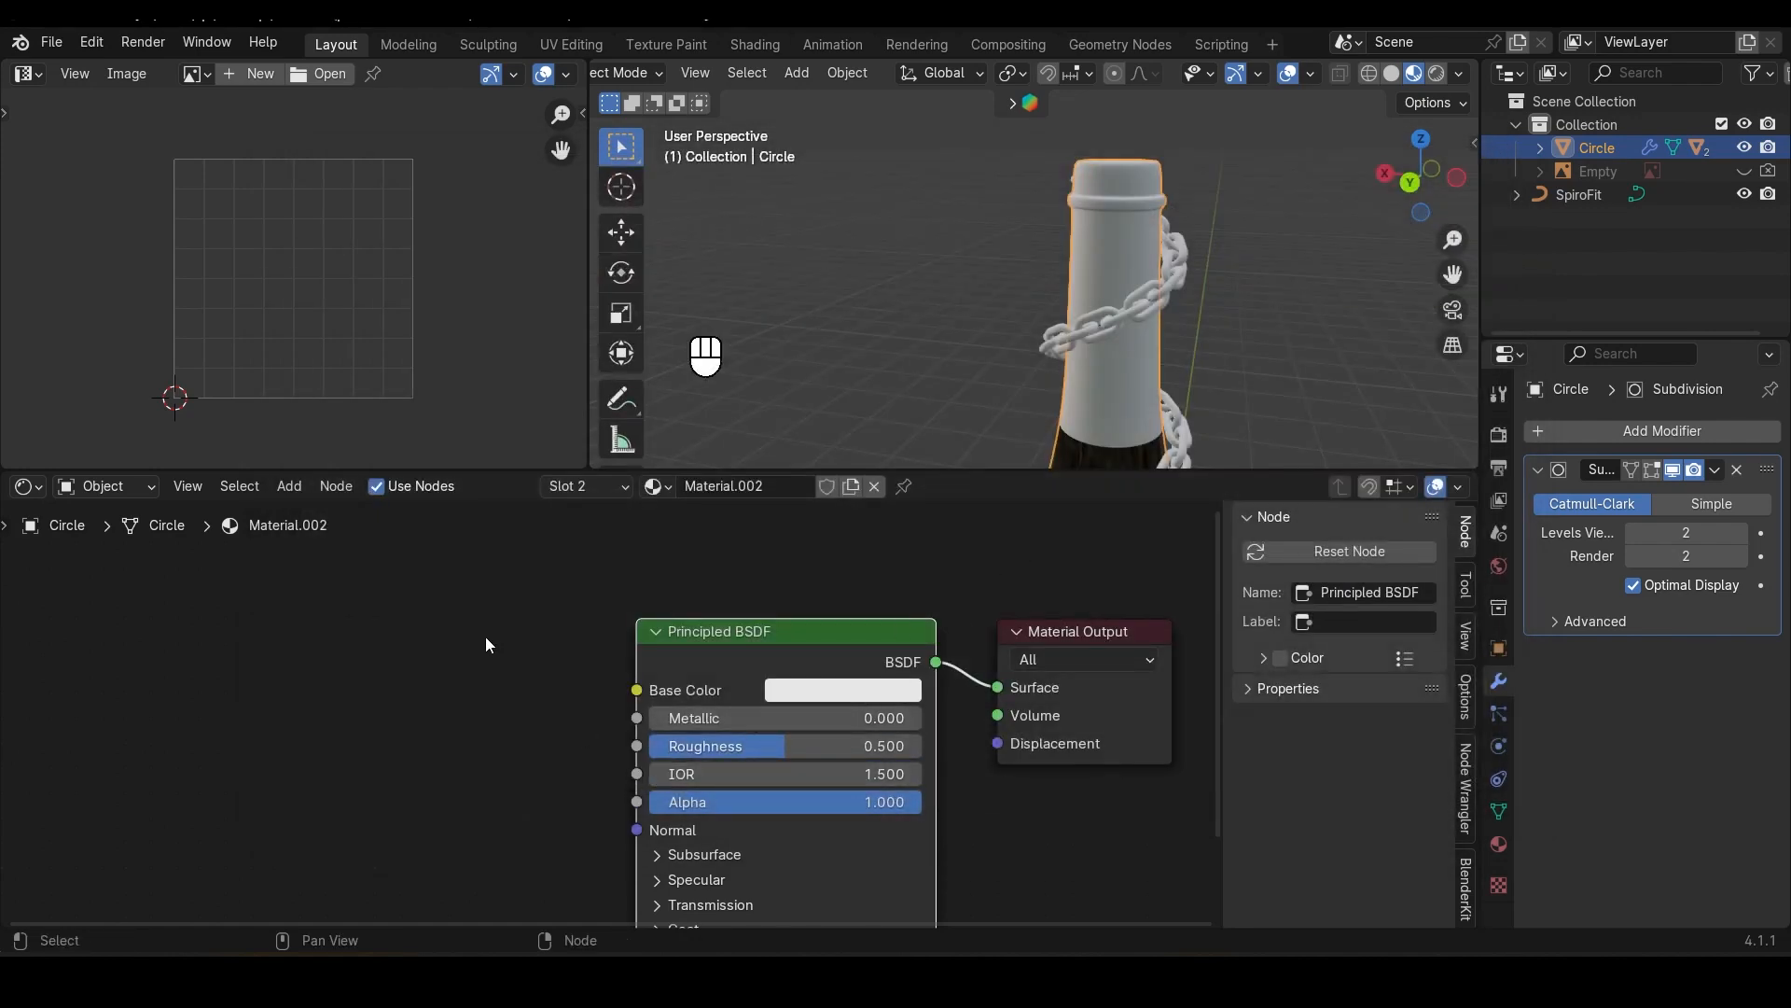
# Step: Search the add-ons in Preferences for "node wr" and check that Node Wrangler is enabled
pyautogui.click(91, 42)
pyautogui.click(181, 336)
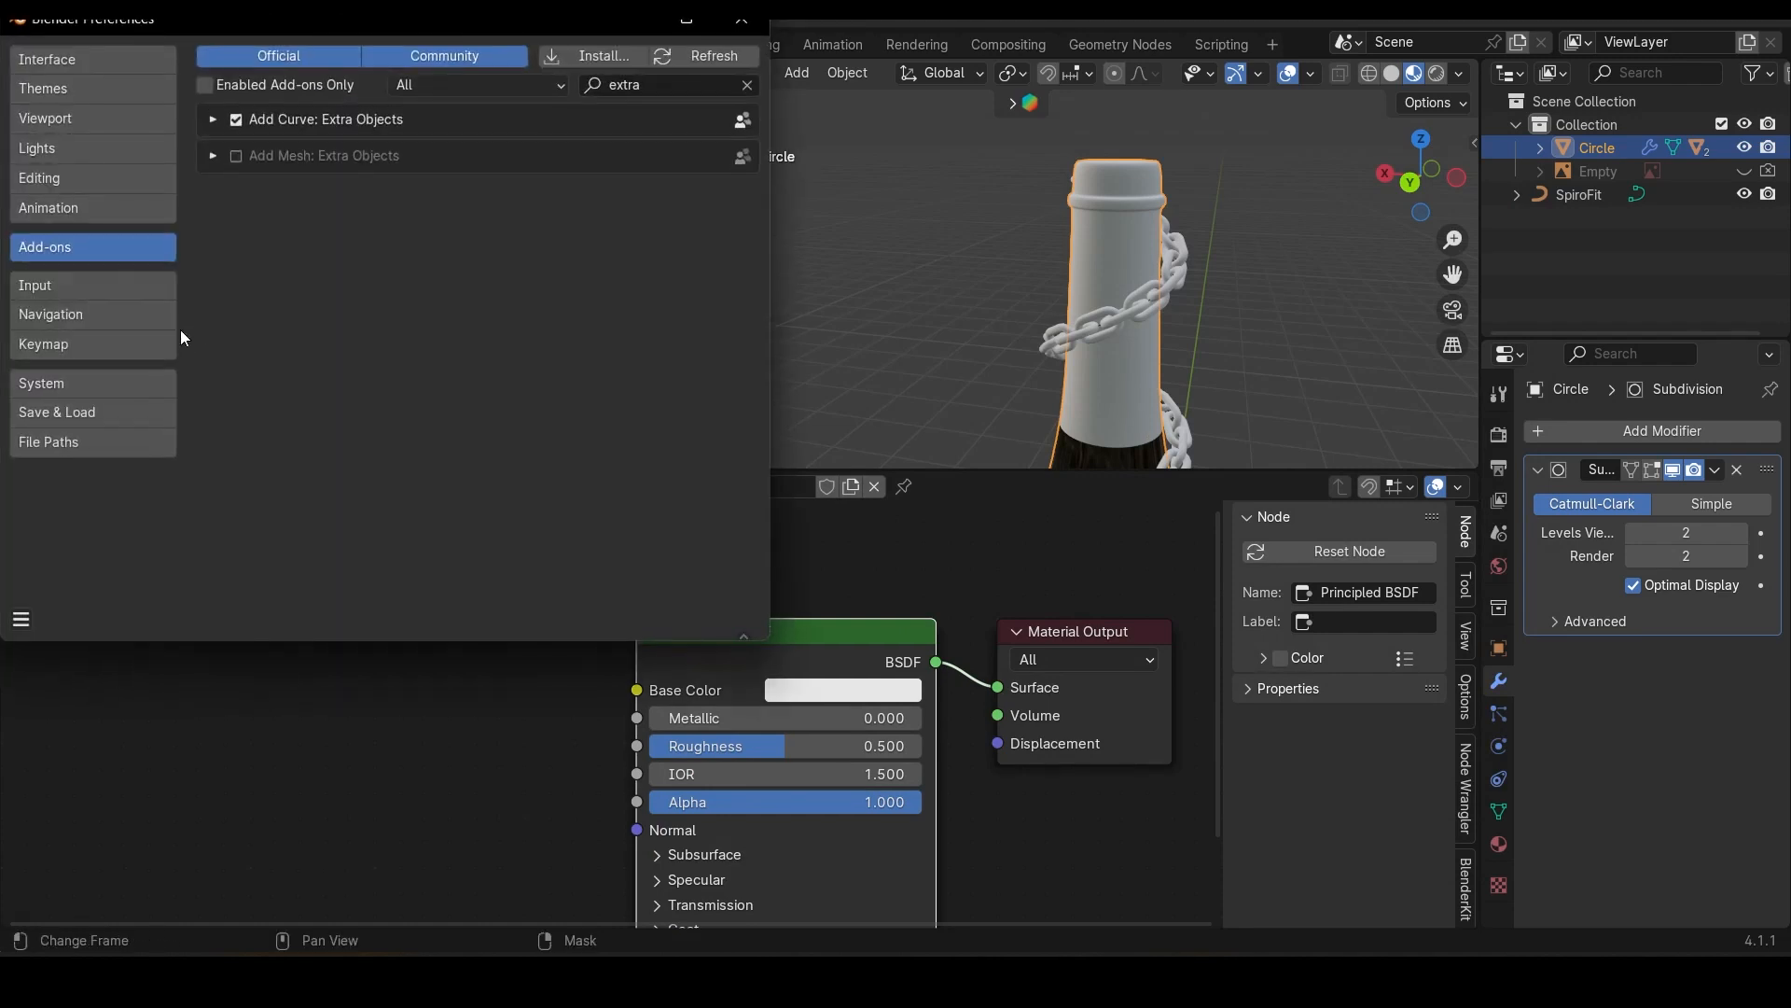
pyautogui.click(655, 91)
pyautogui.hotkey('ctrl', 'a')
pyautogui.press('BackSpace')
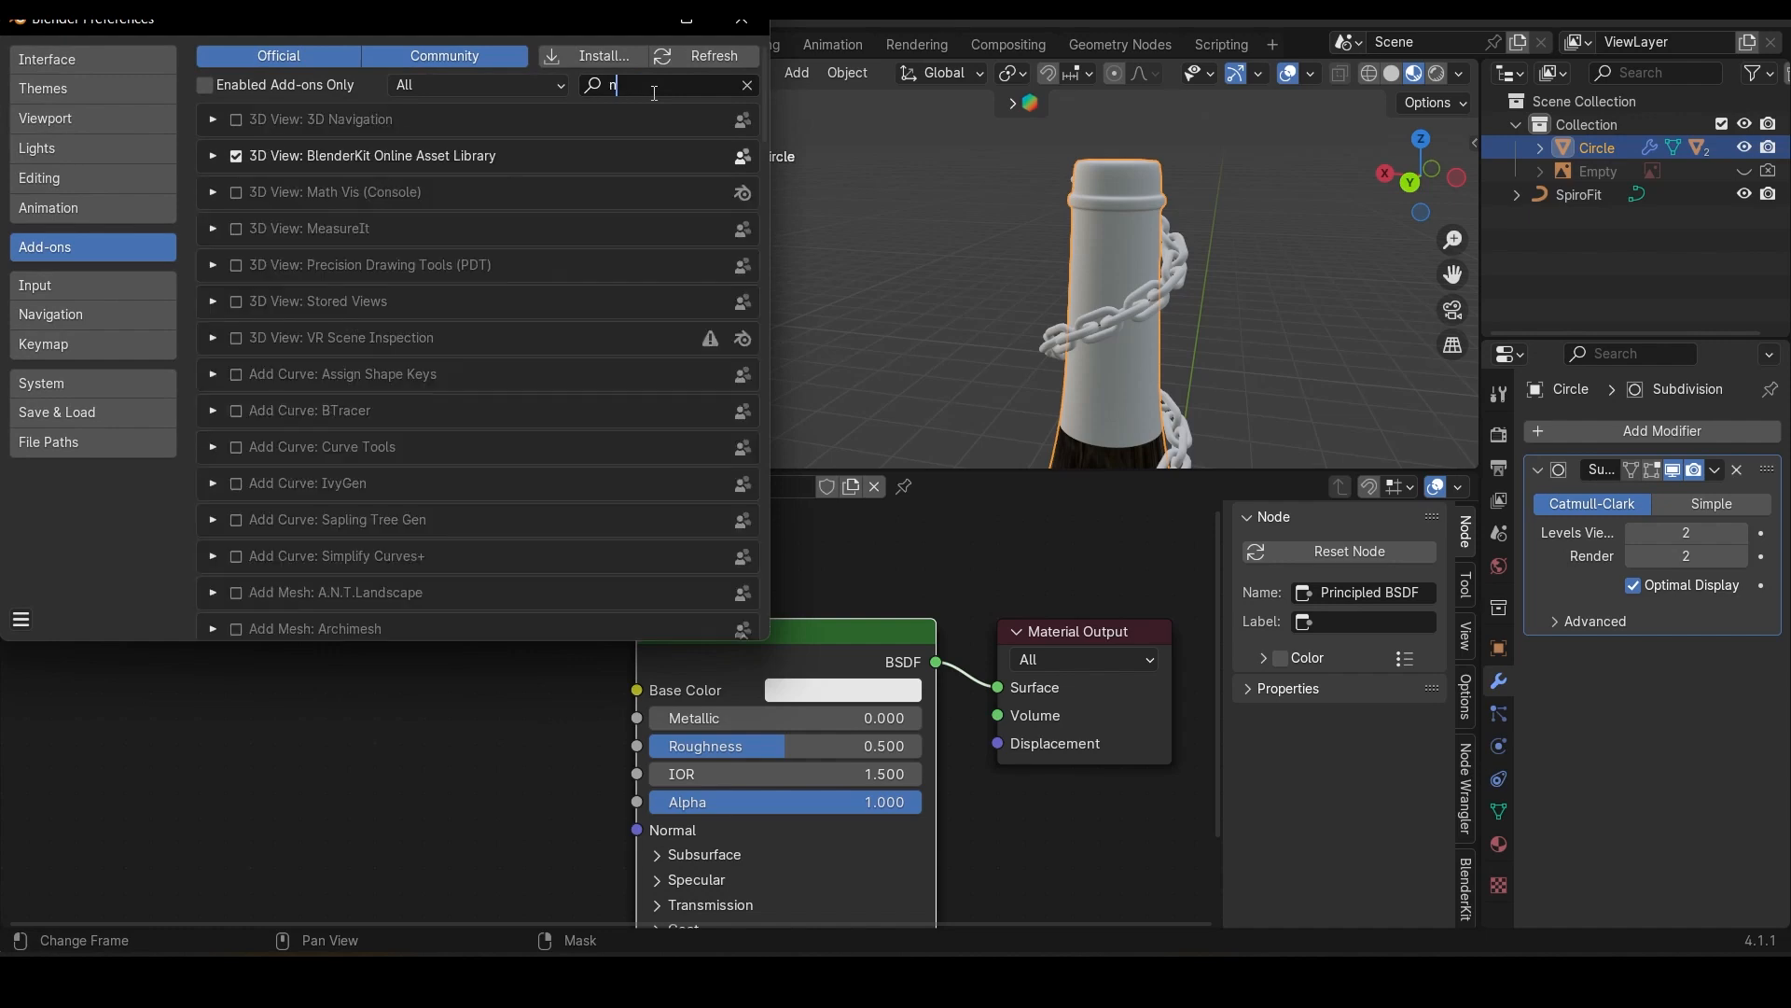
pyautogui.write('node wr')
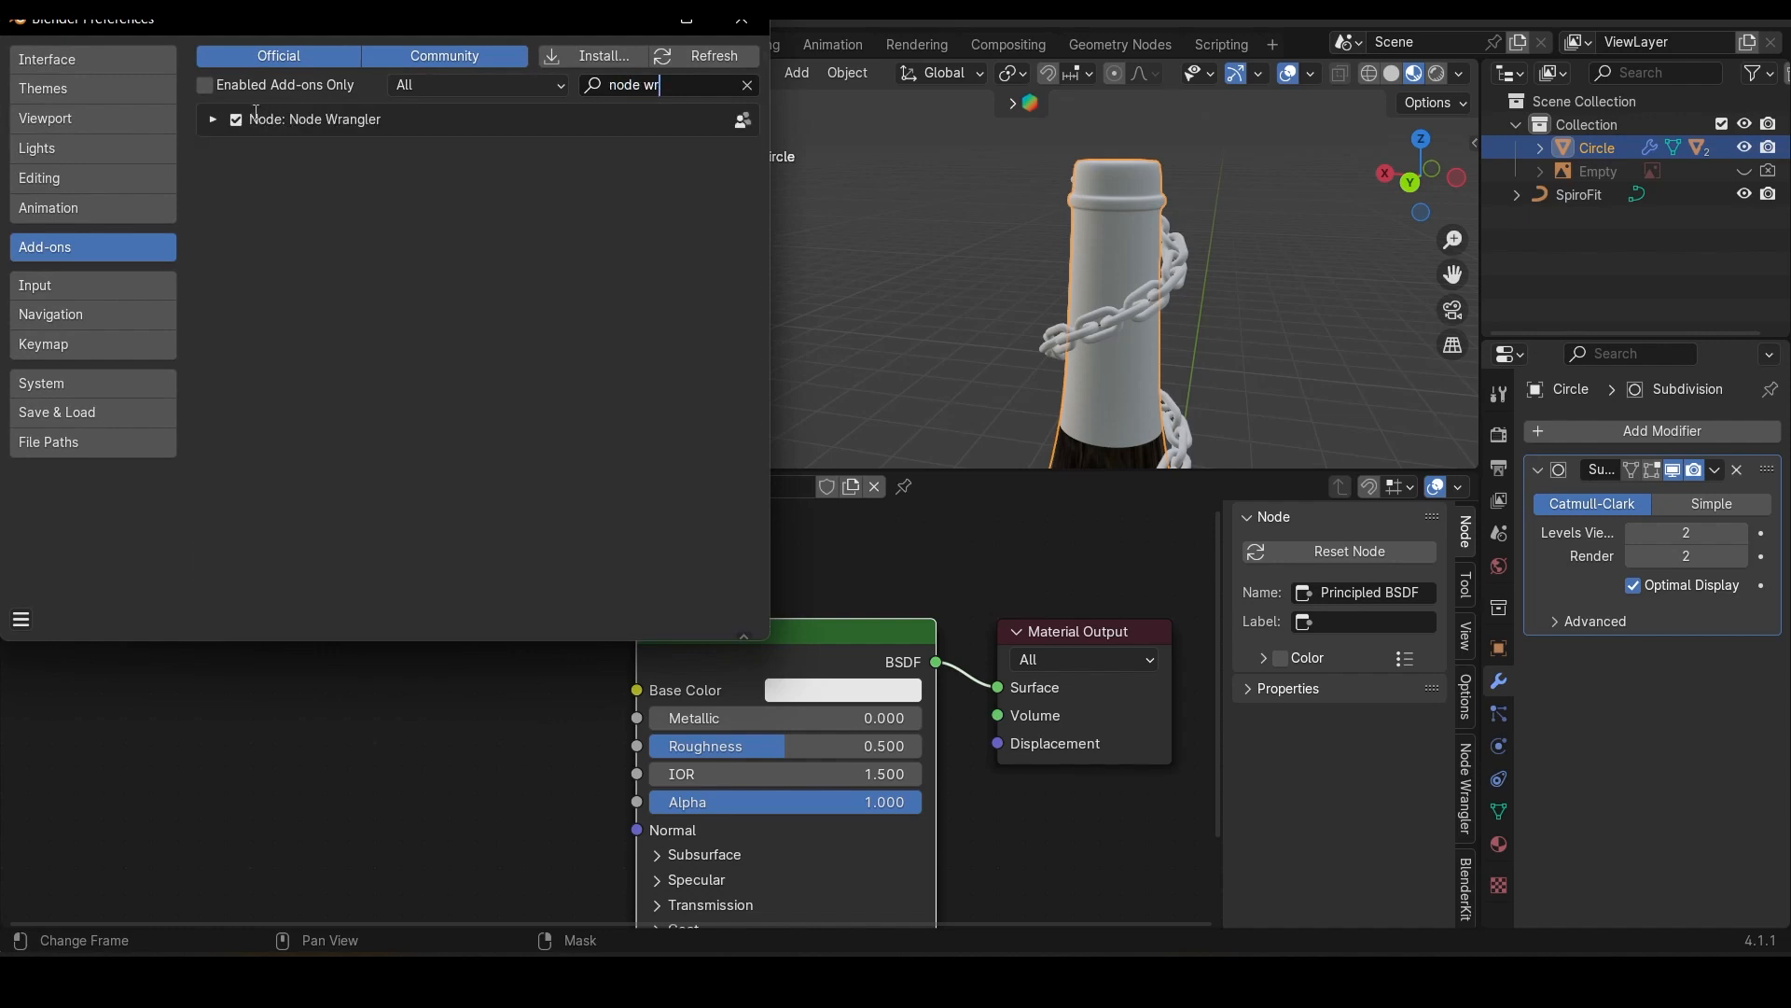
pyautogui.click(742, 19)
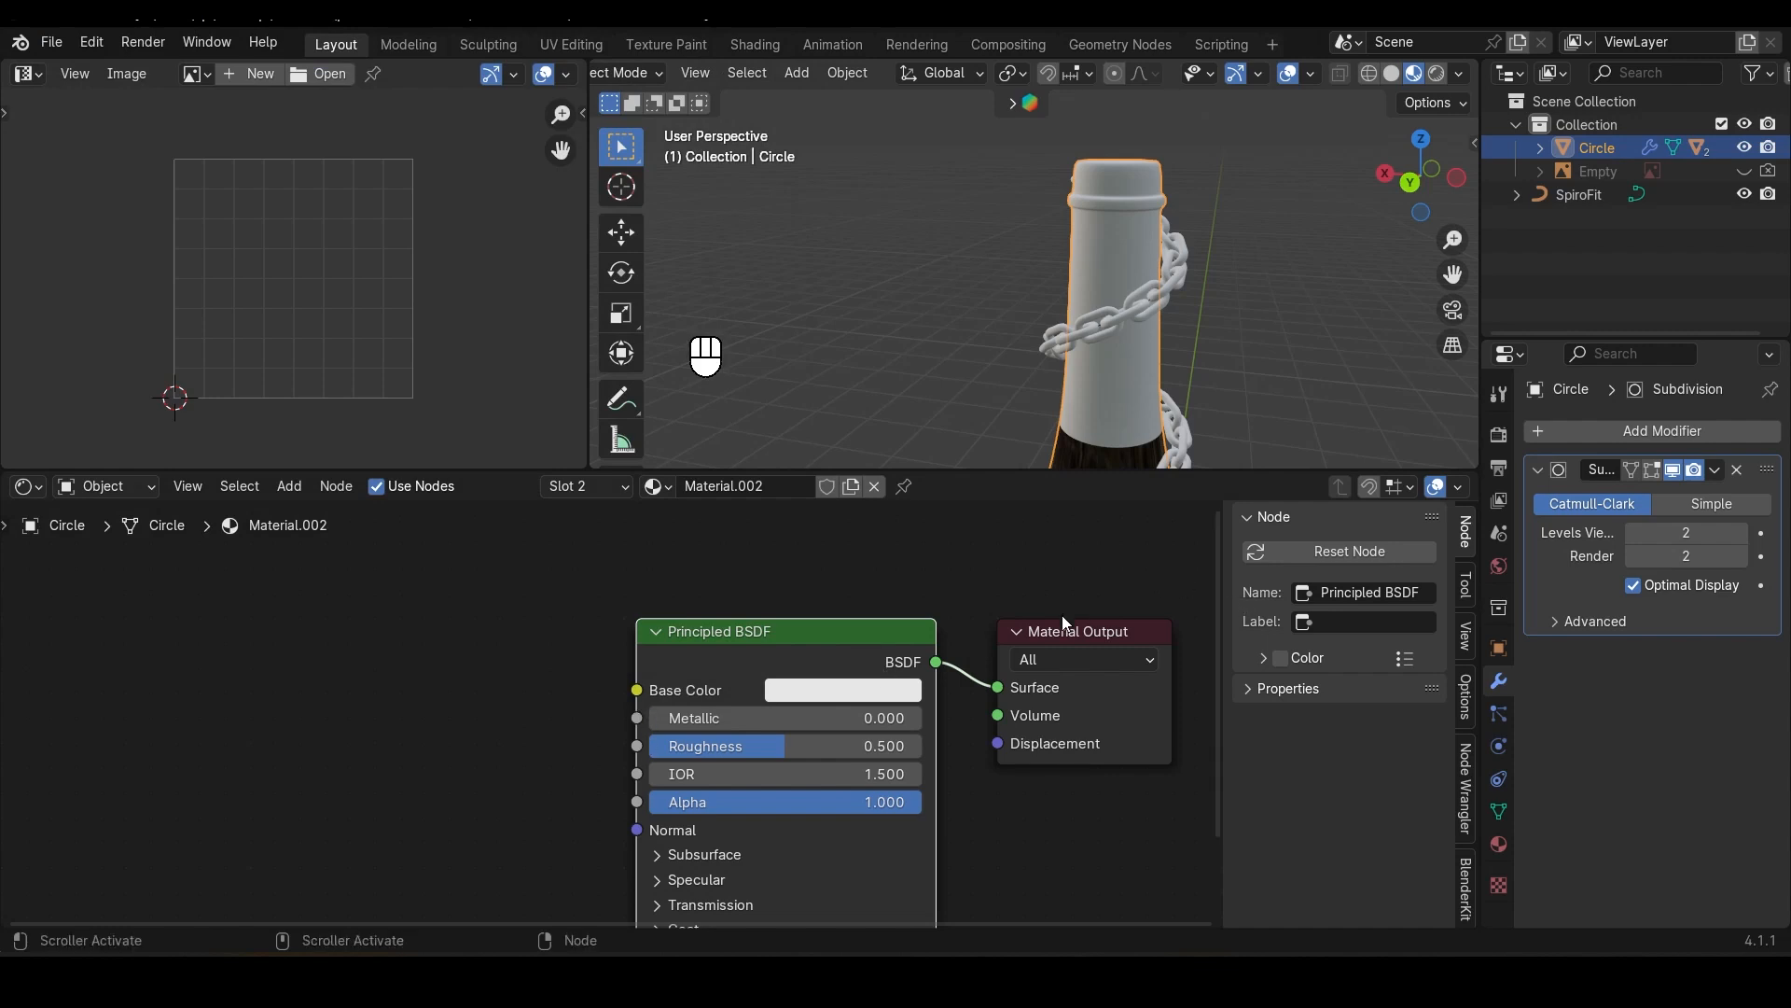
# Step: Use Node Wrangler's Principled Texture Setup to load the base color, metallic, normal and roughness images from Label\Copper foil Texture into Material.002
pyautogui.hotkey('ctrl', 'shift', 't')
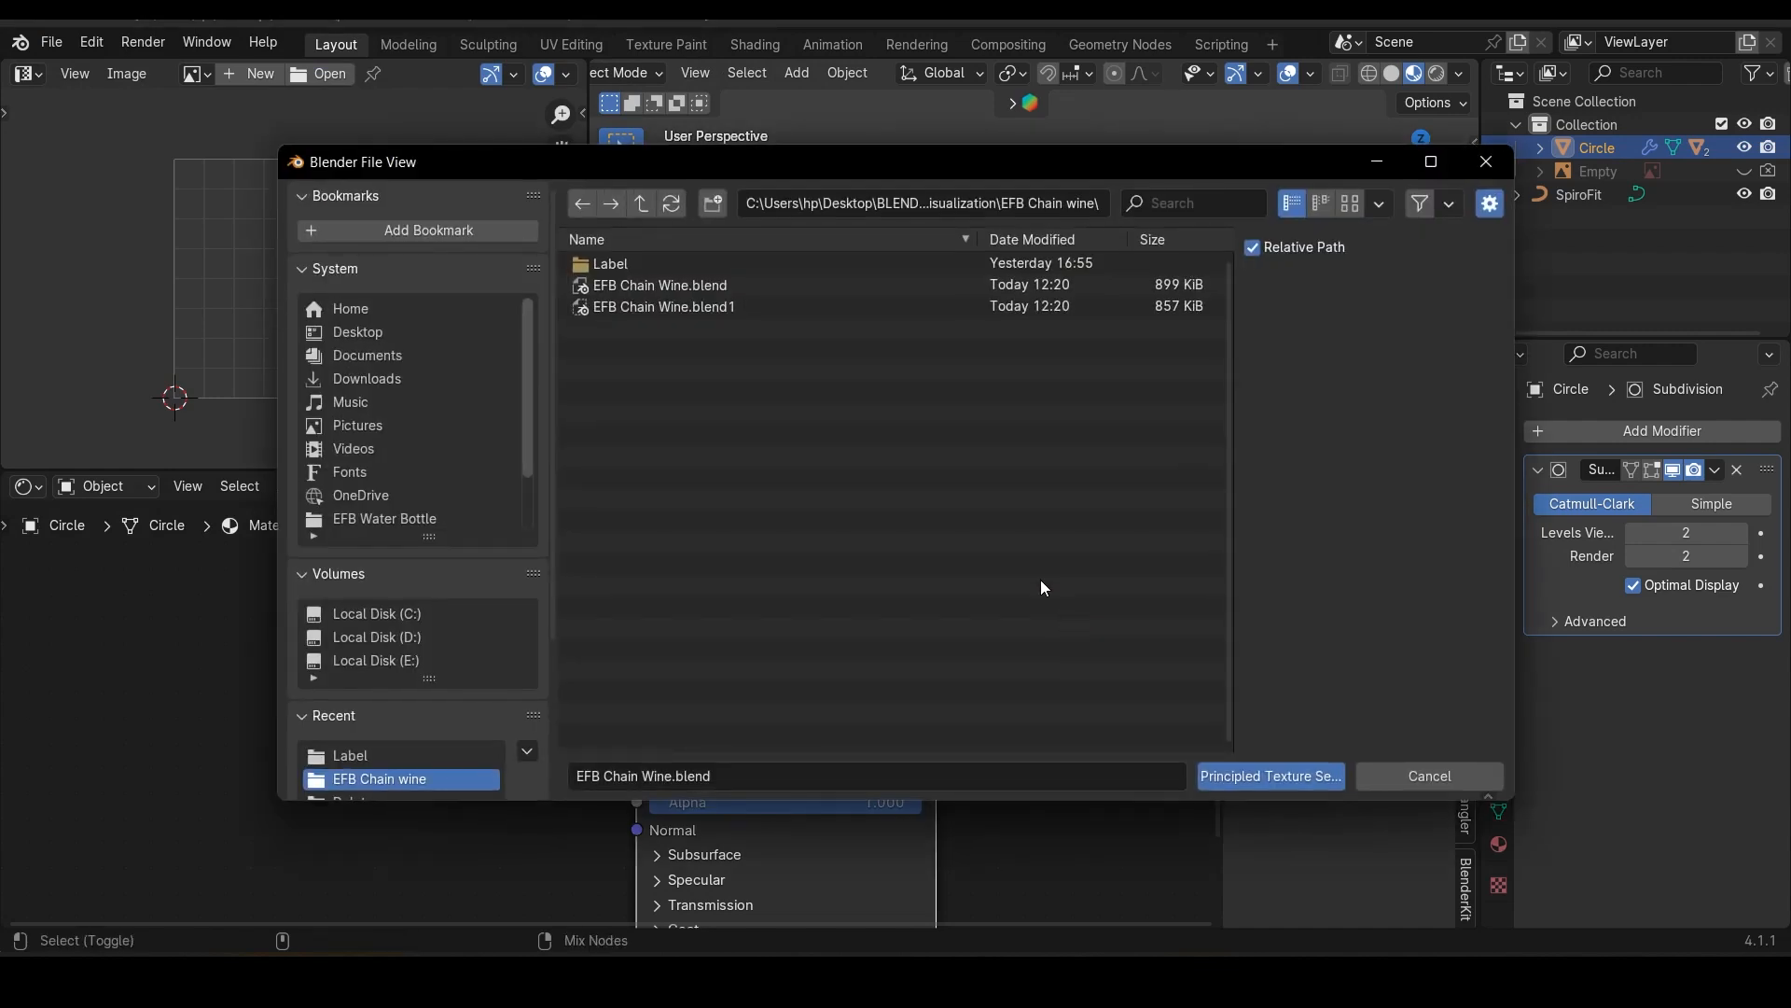
pyautogui.doubleClick(769, 264)
pyautogui.click(716, 268)
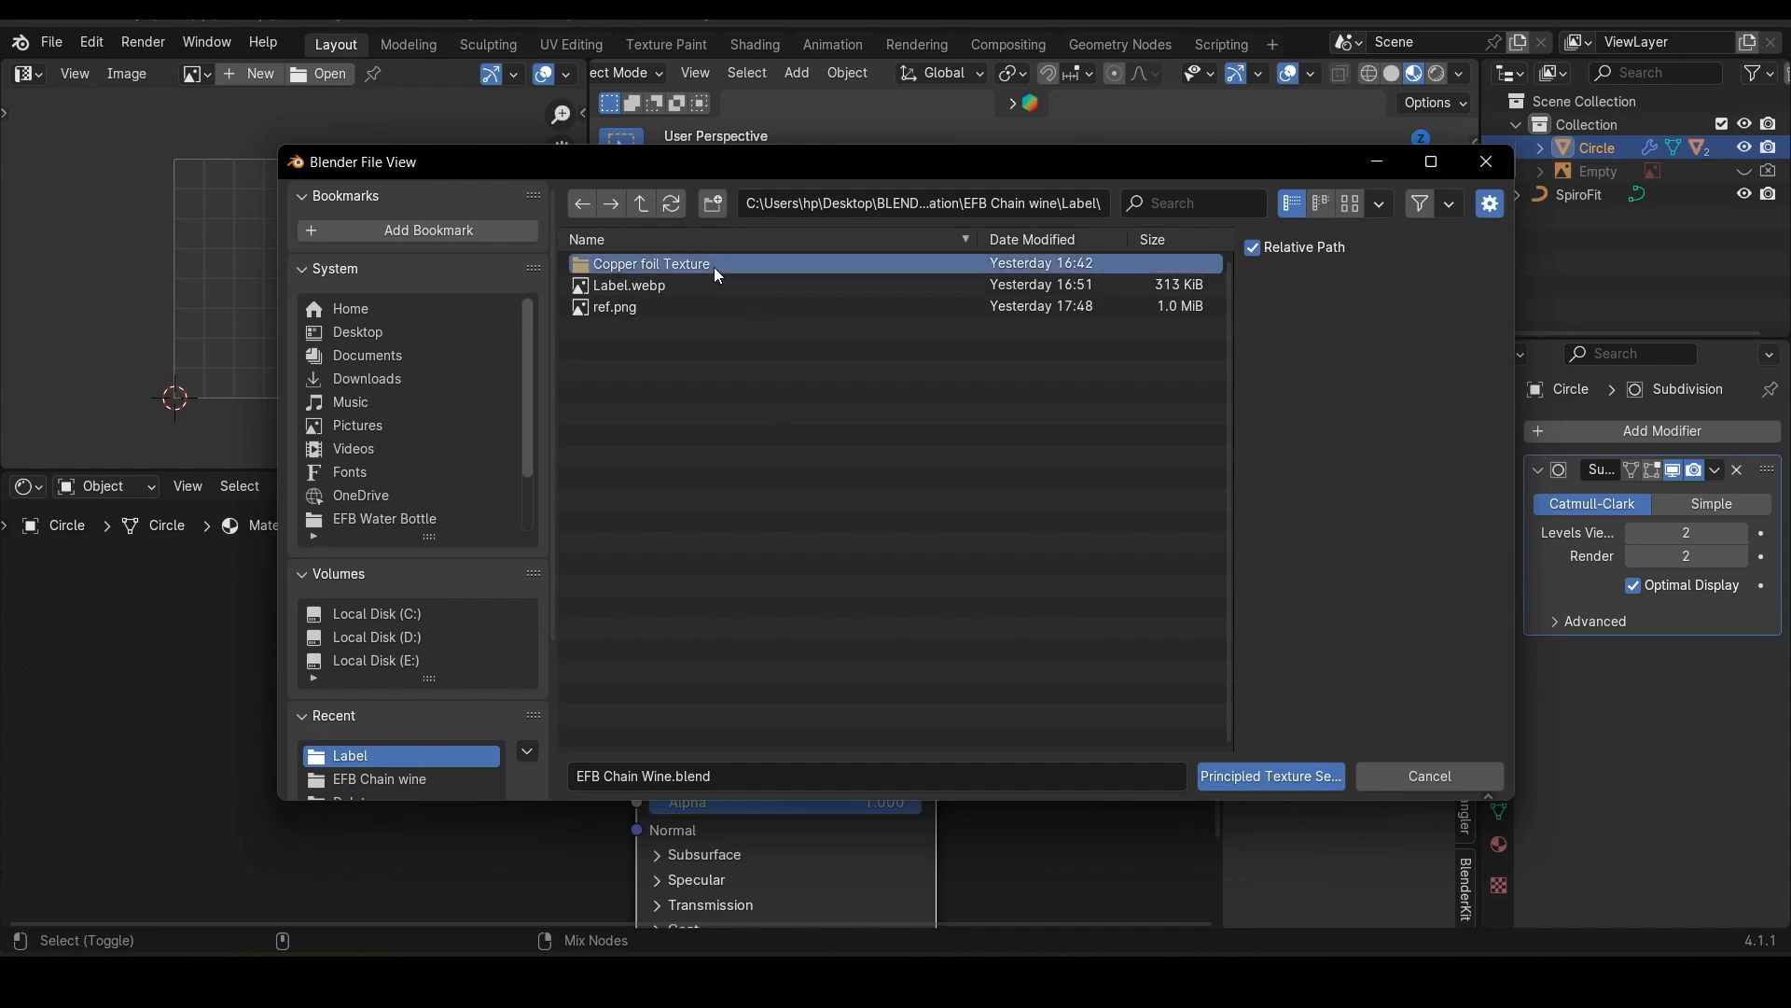
pyautogui.click(714, 267)
pyautogui.moveTo(754, 468); pyautogui.dragTo(784, 233)
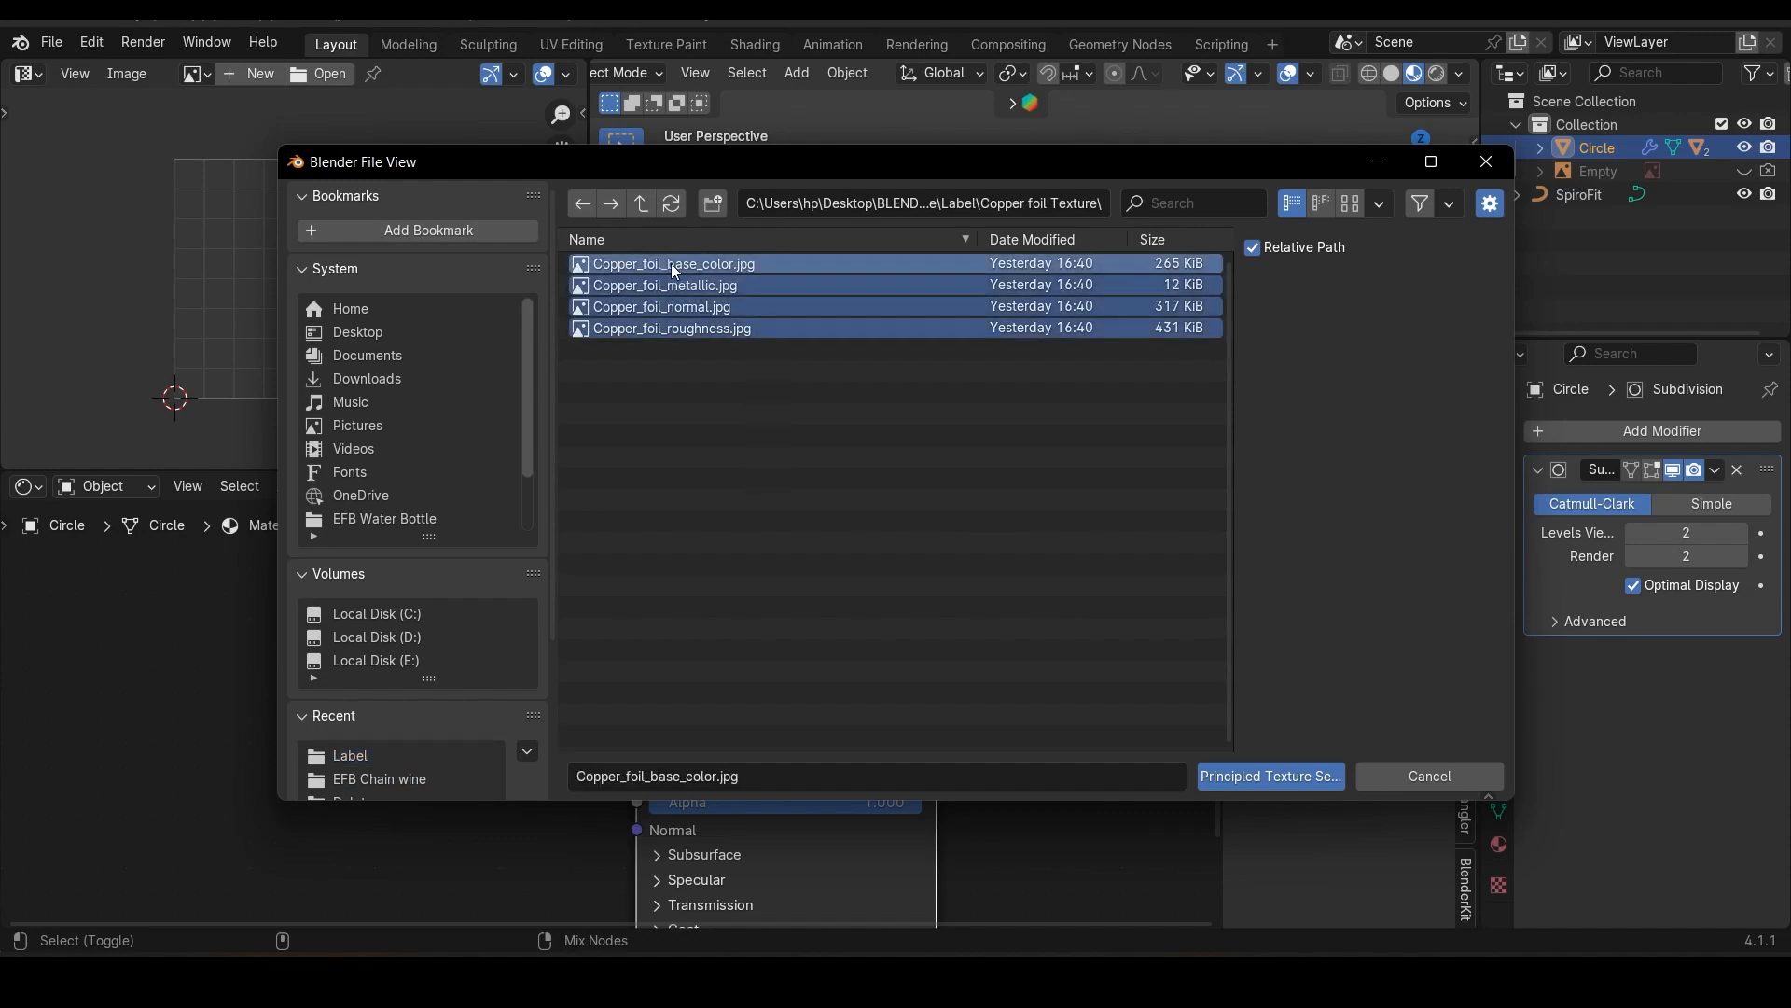
pyautogui.click(1321, 778)
pyautogui.scroll(-5, 798, 789)
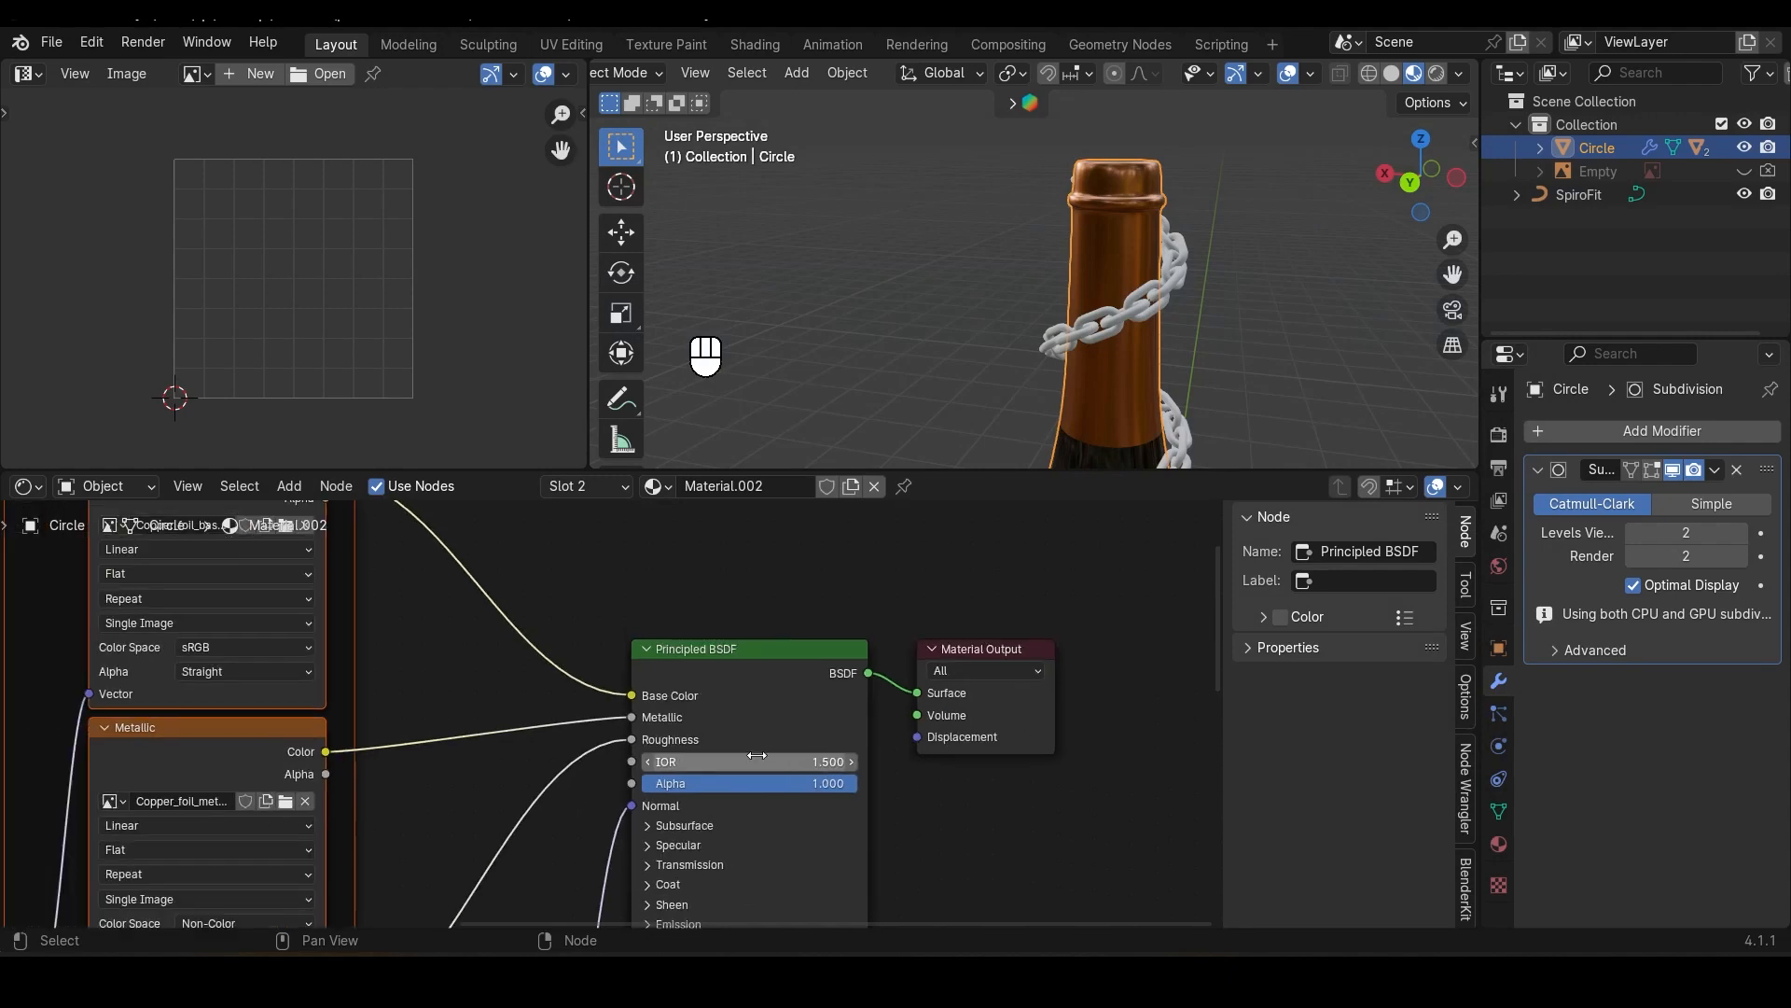
pyautogui.scroll(-1, 590, 620)
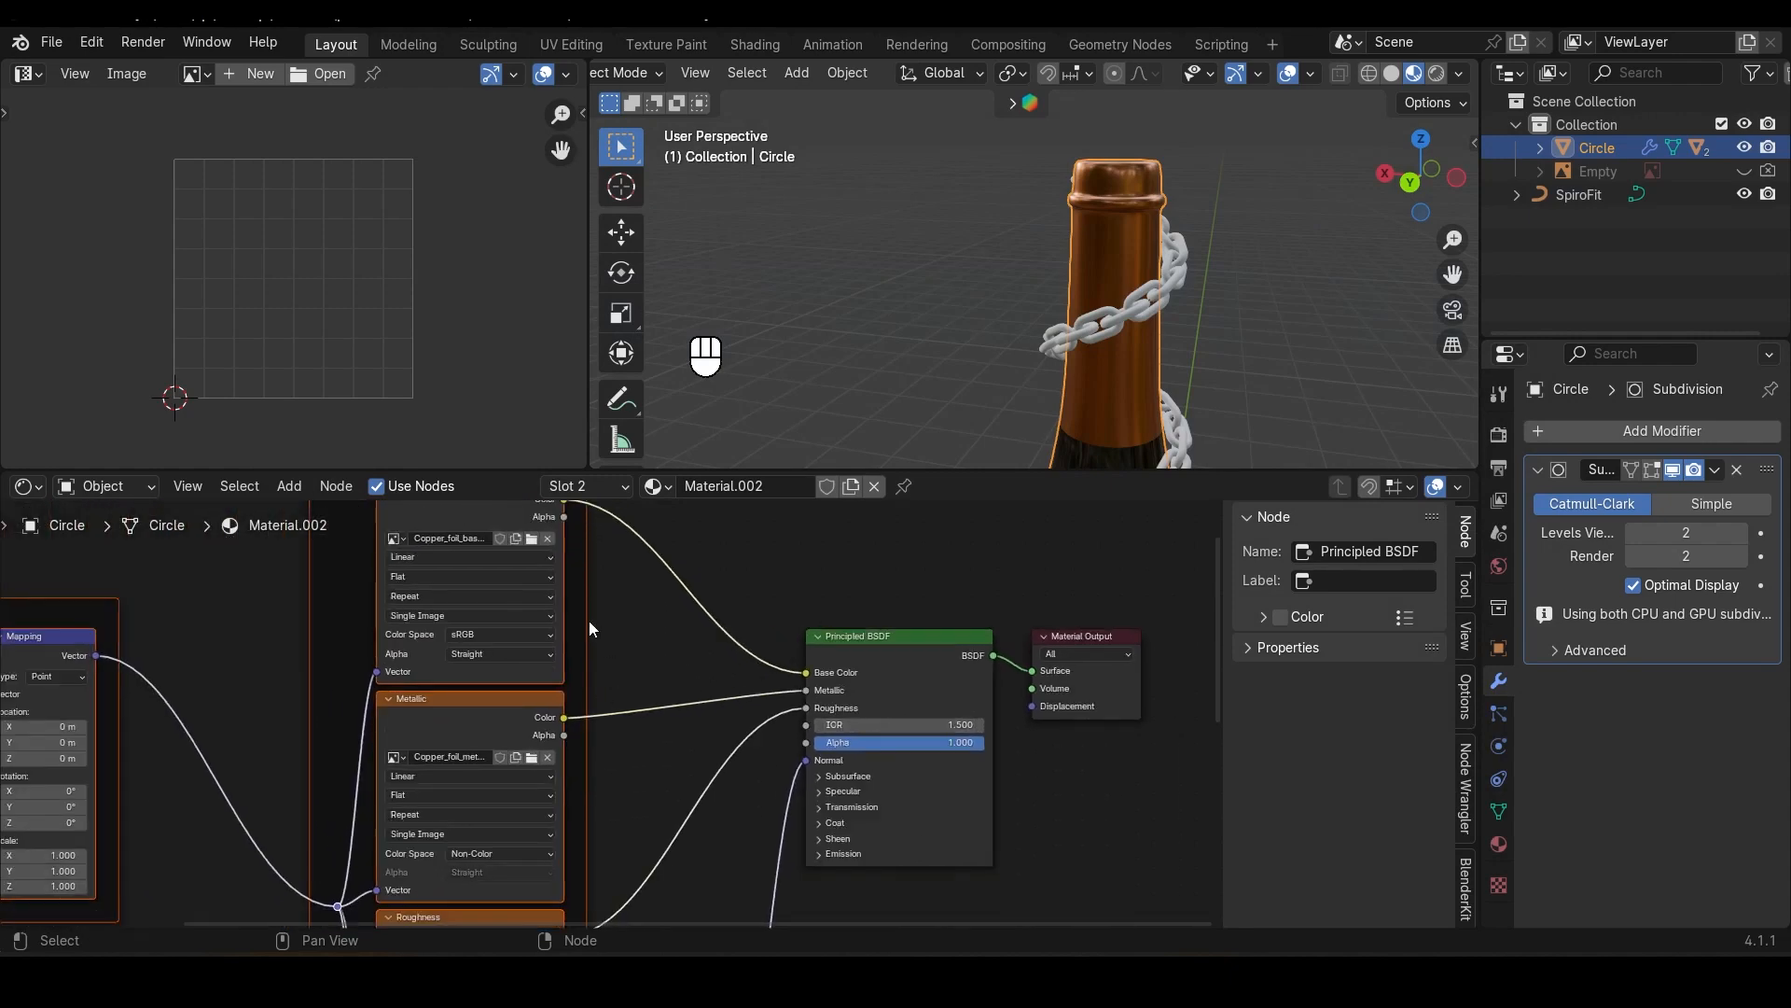
pyautogui.scroll(-3, 540, 699)
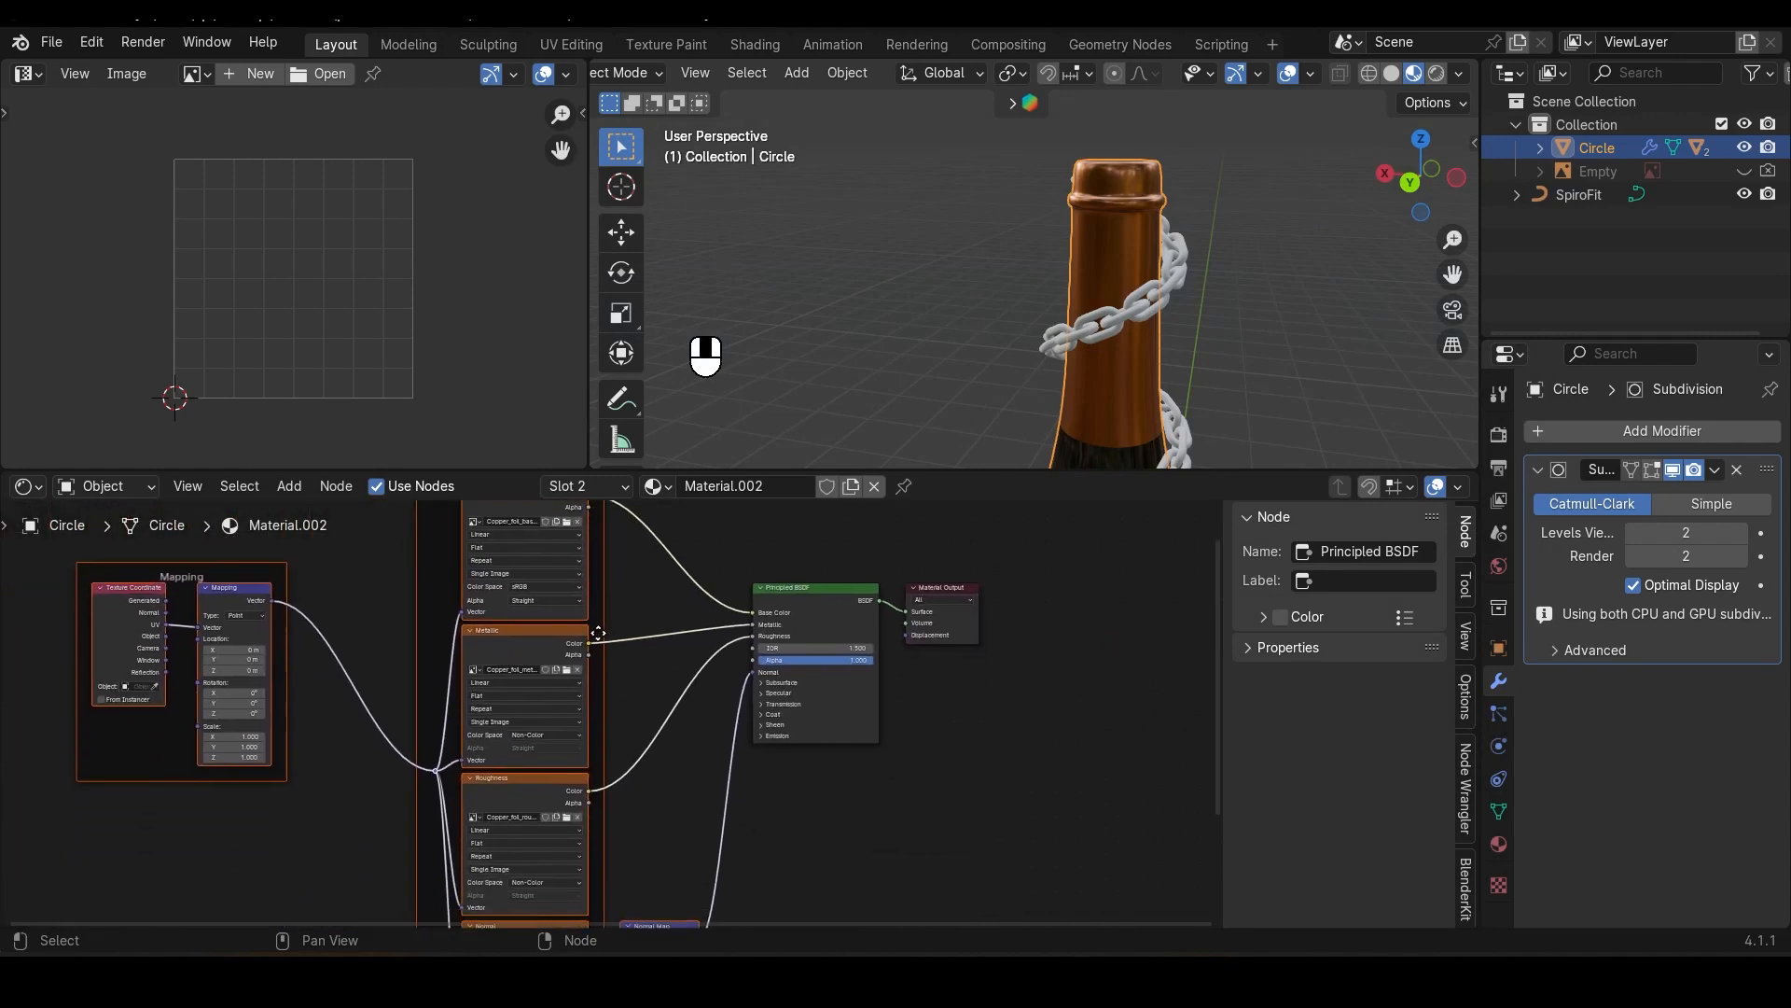
pyautogui.scroll(4, 574, 601)
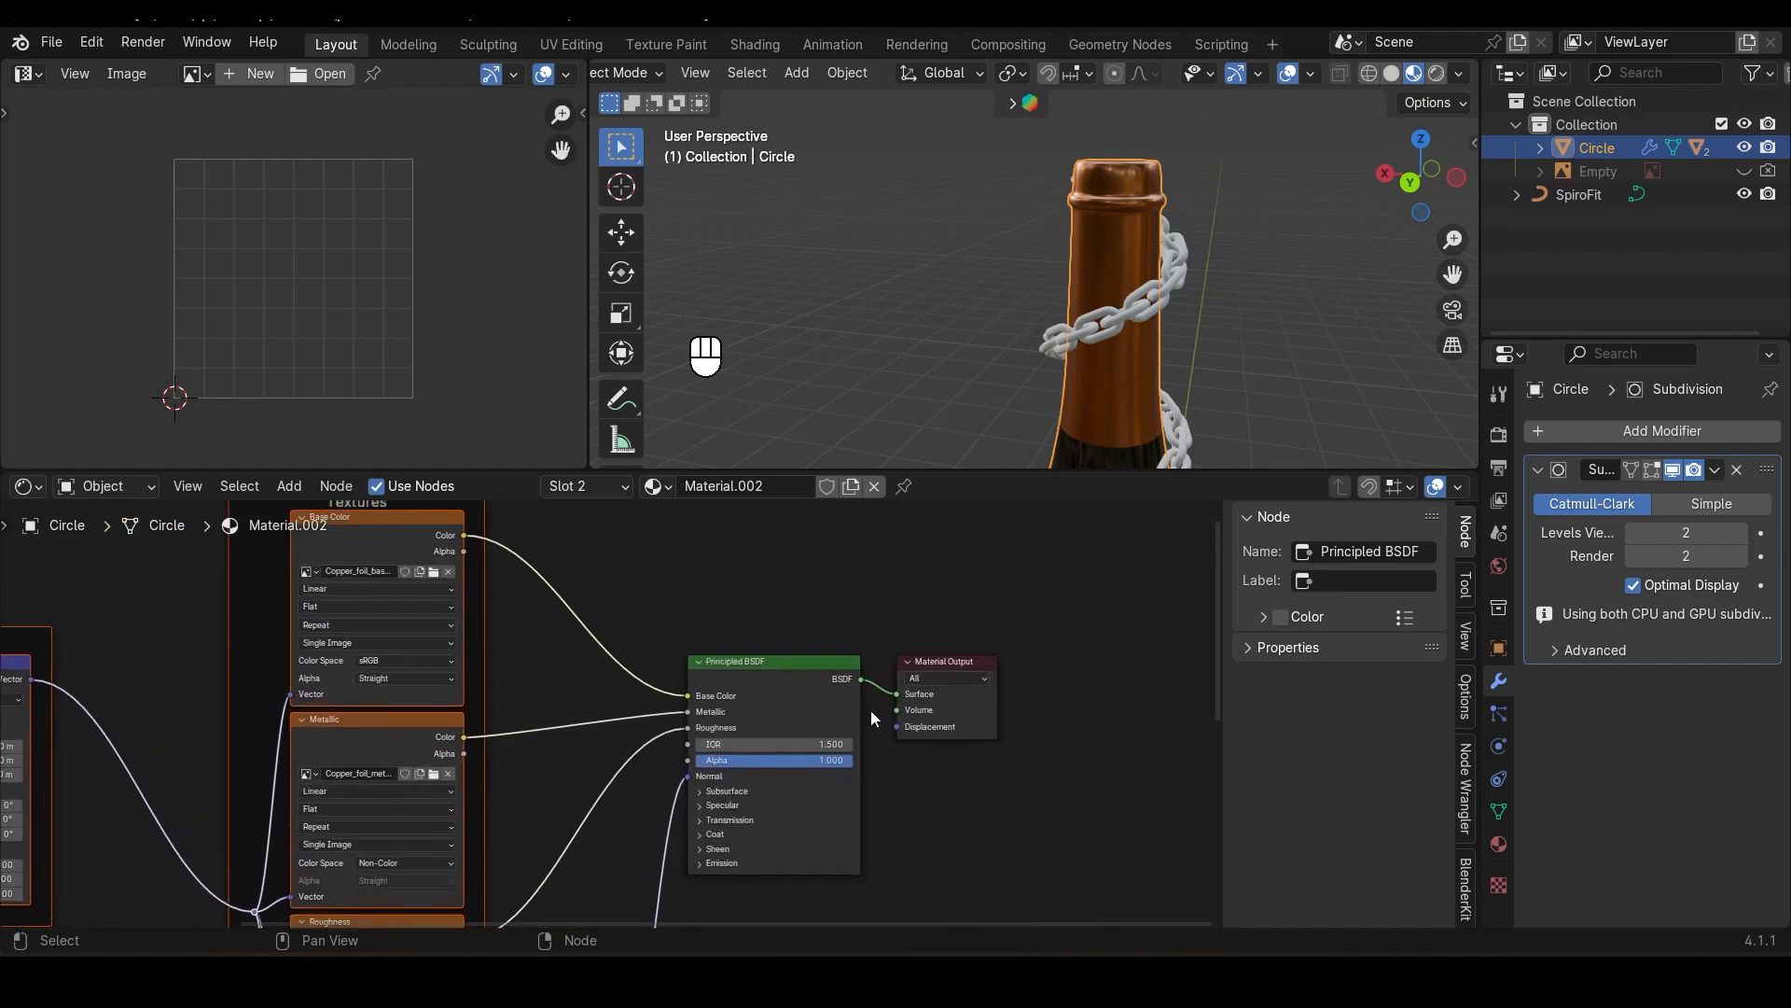
pyautogui.scroll(1, 789, 660)
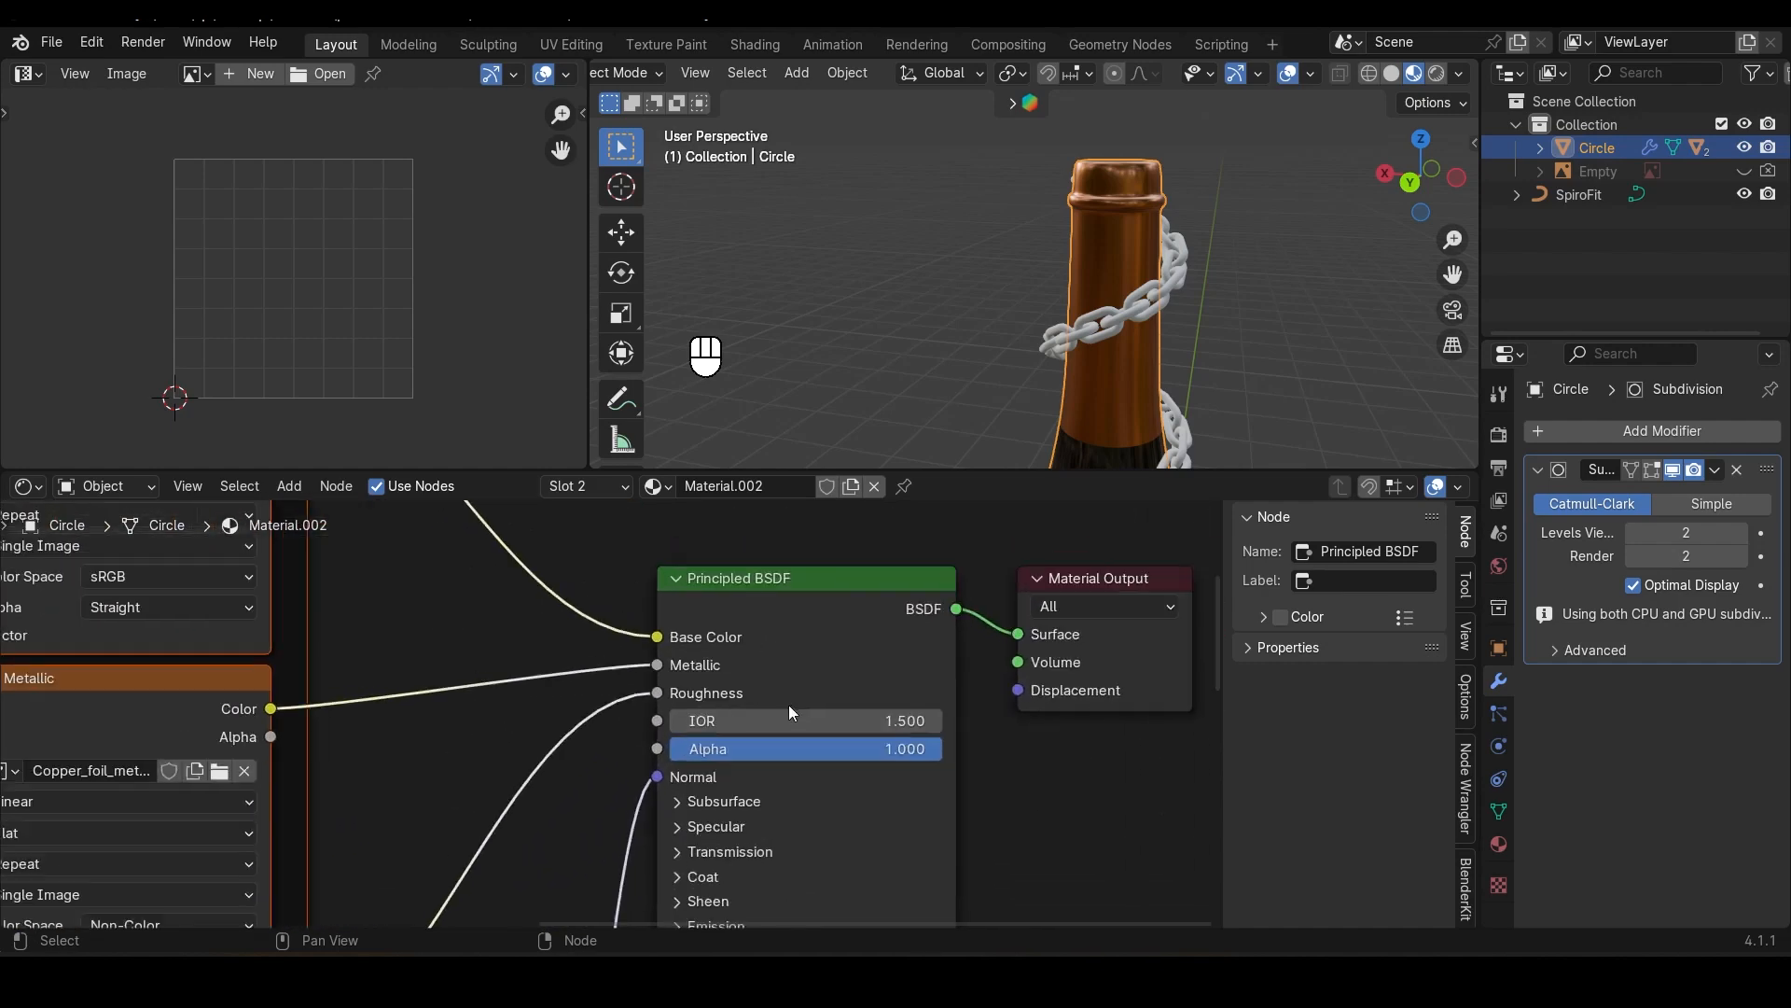
pyautogui.scroll(-2, 787, 704)
# Step: In Edit Mode, clear the bottle's face selection and select the neck faces assigned to the Material.002 slot
pyautogui.moveTo(1154, 298); pyautogui.dragTo(1112, 432, button='middle')
pyautogui.press('Tab')
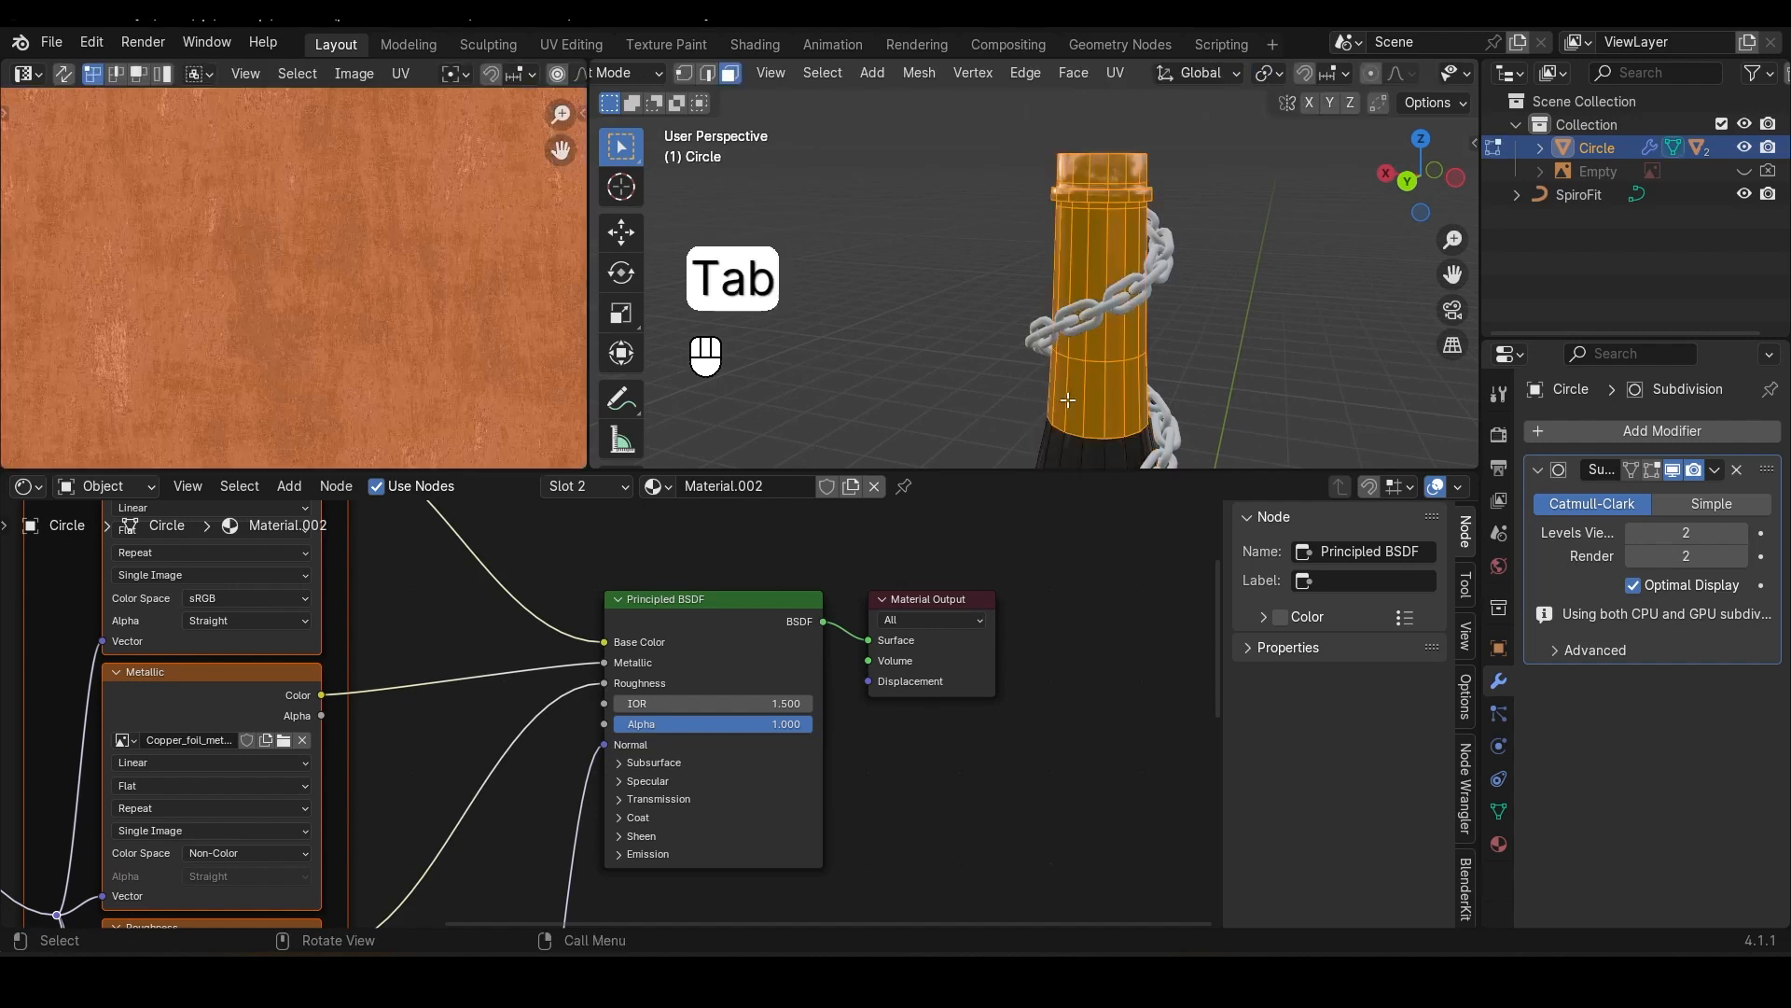
pyautogui.moveTo(1159, 324); pyautogui.dragTo(1285, 300, button='middle')
pyautogui.click(1284, 299)
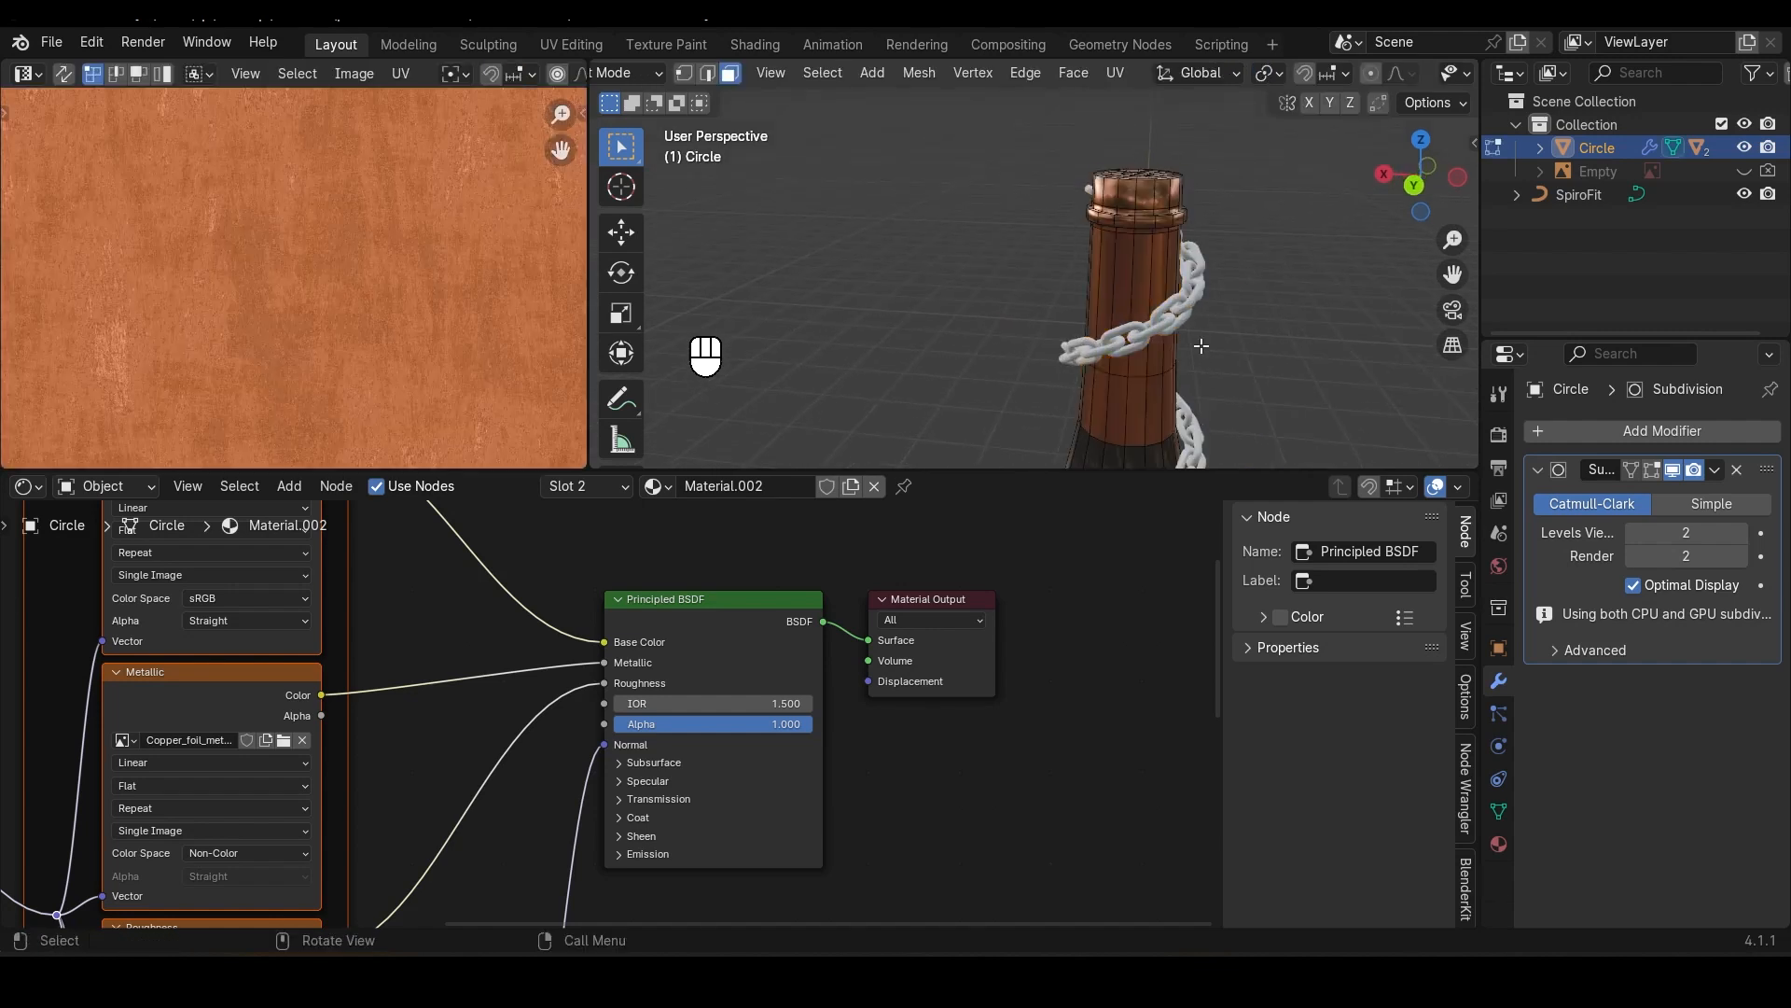
pyautogui.click(594, 489)
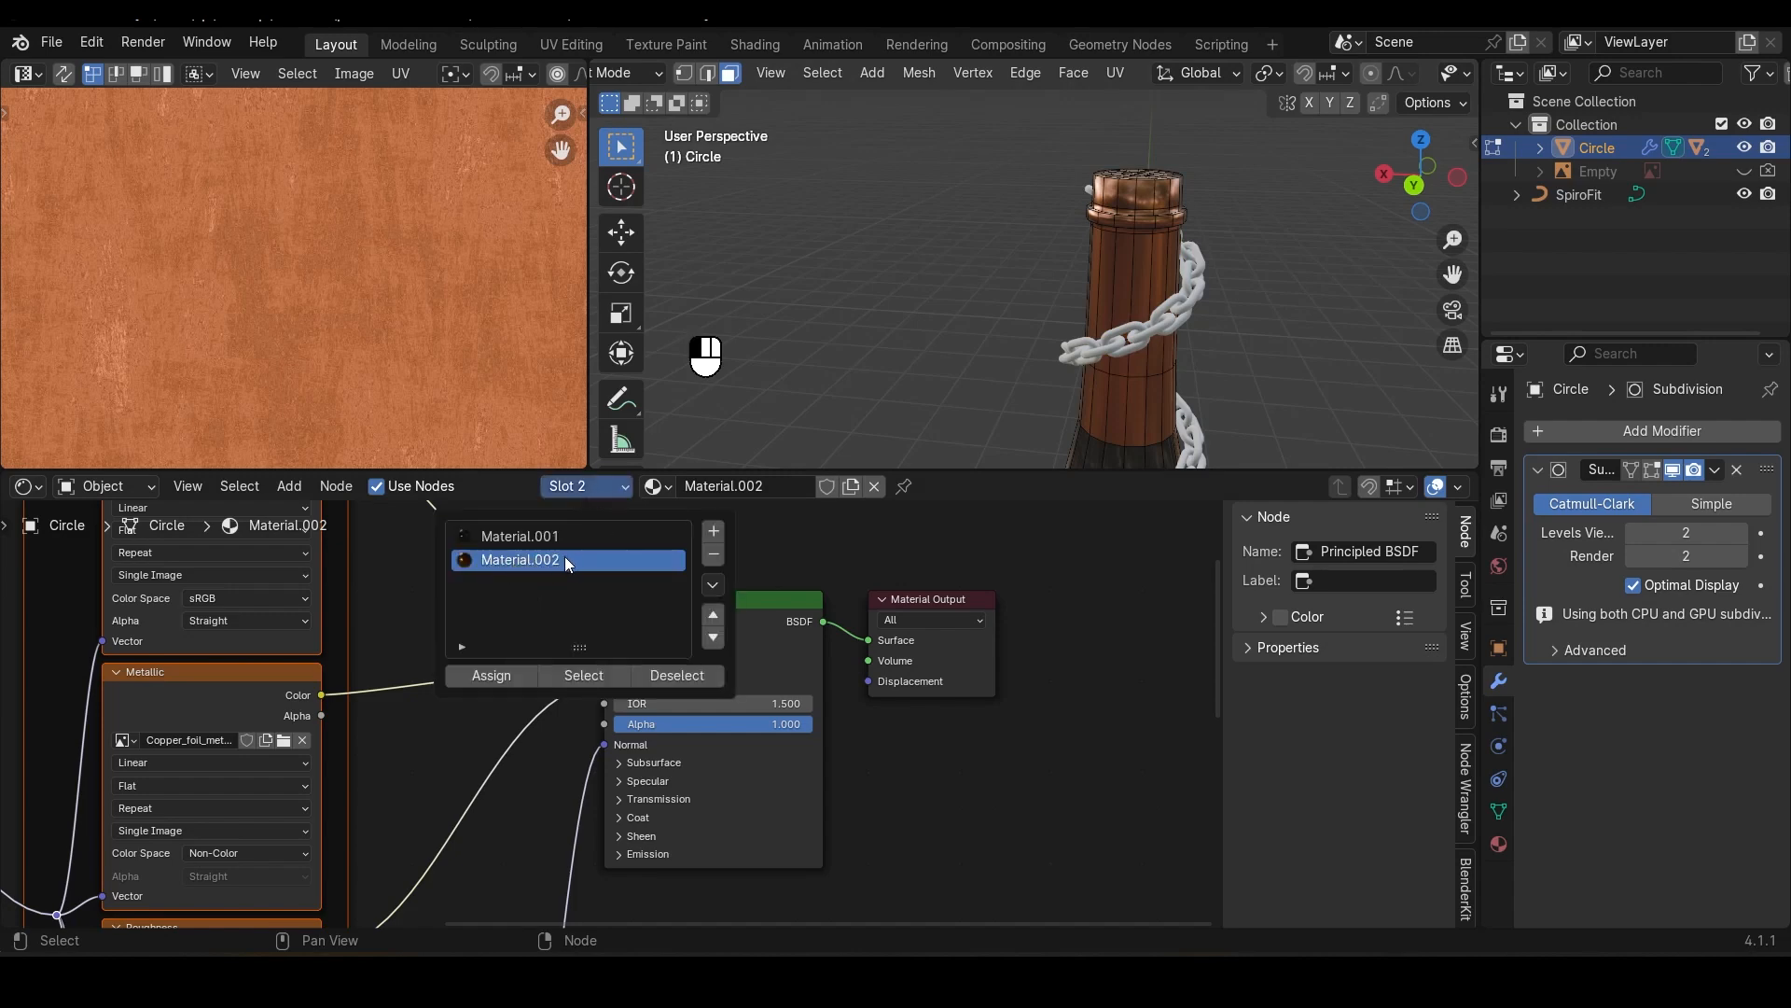
pyautogui.click(594, 684)
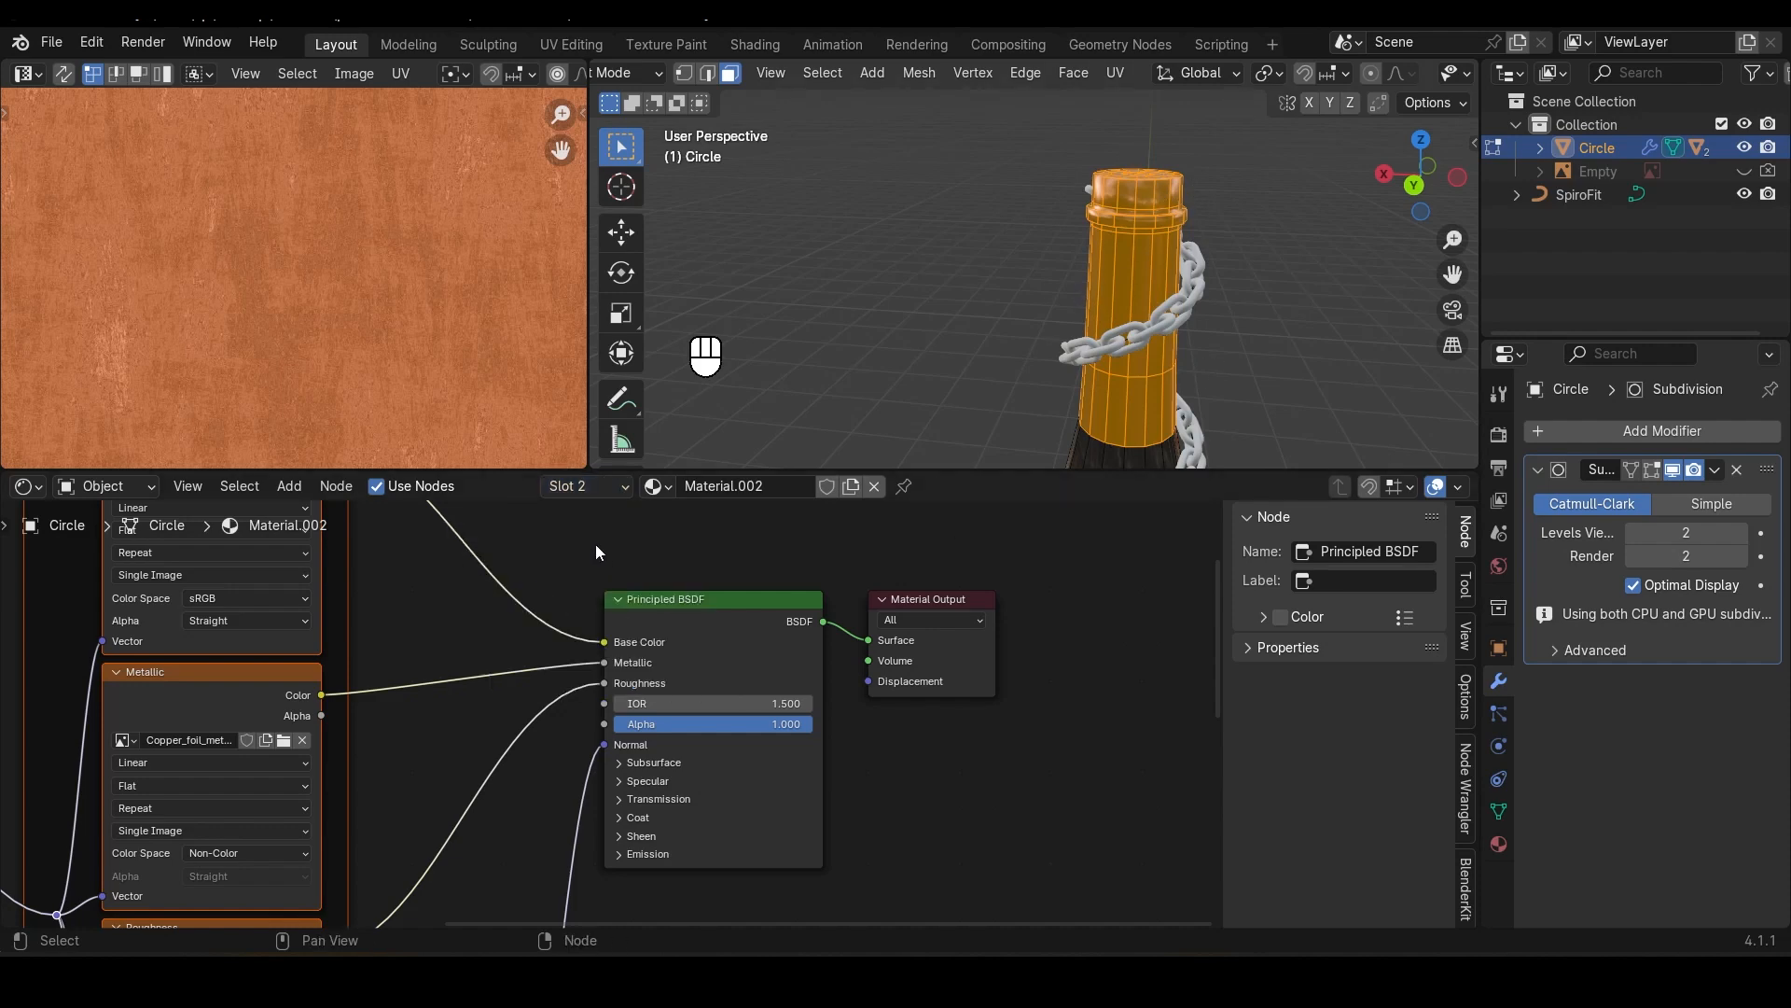
pyautogui.moveTo(1291, 261); pyautogui.dragTo(1133, 254, button='middle')
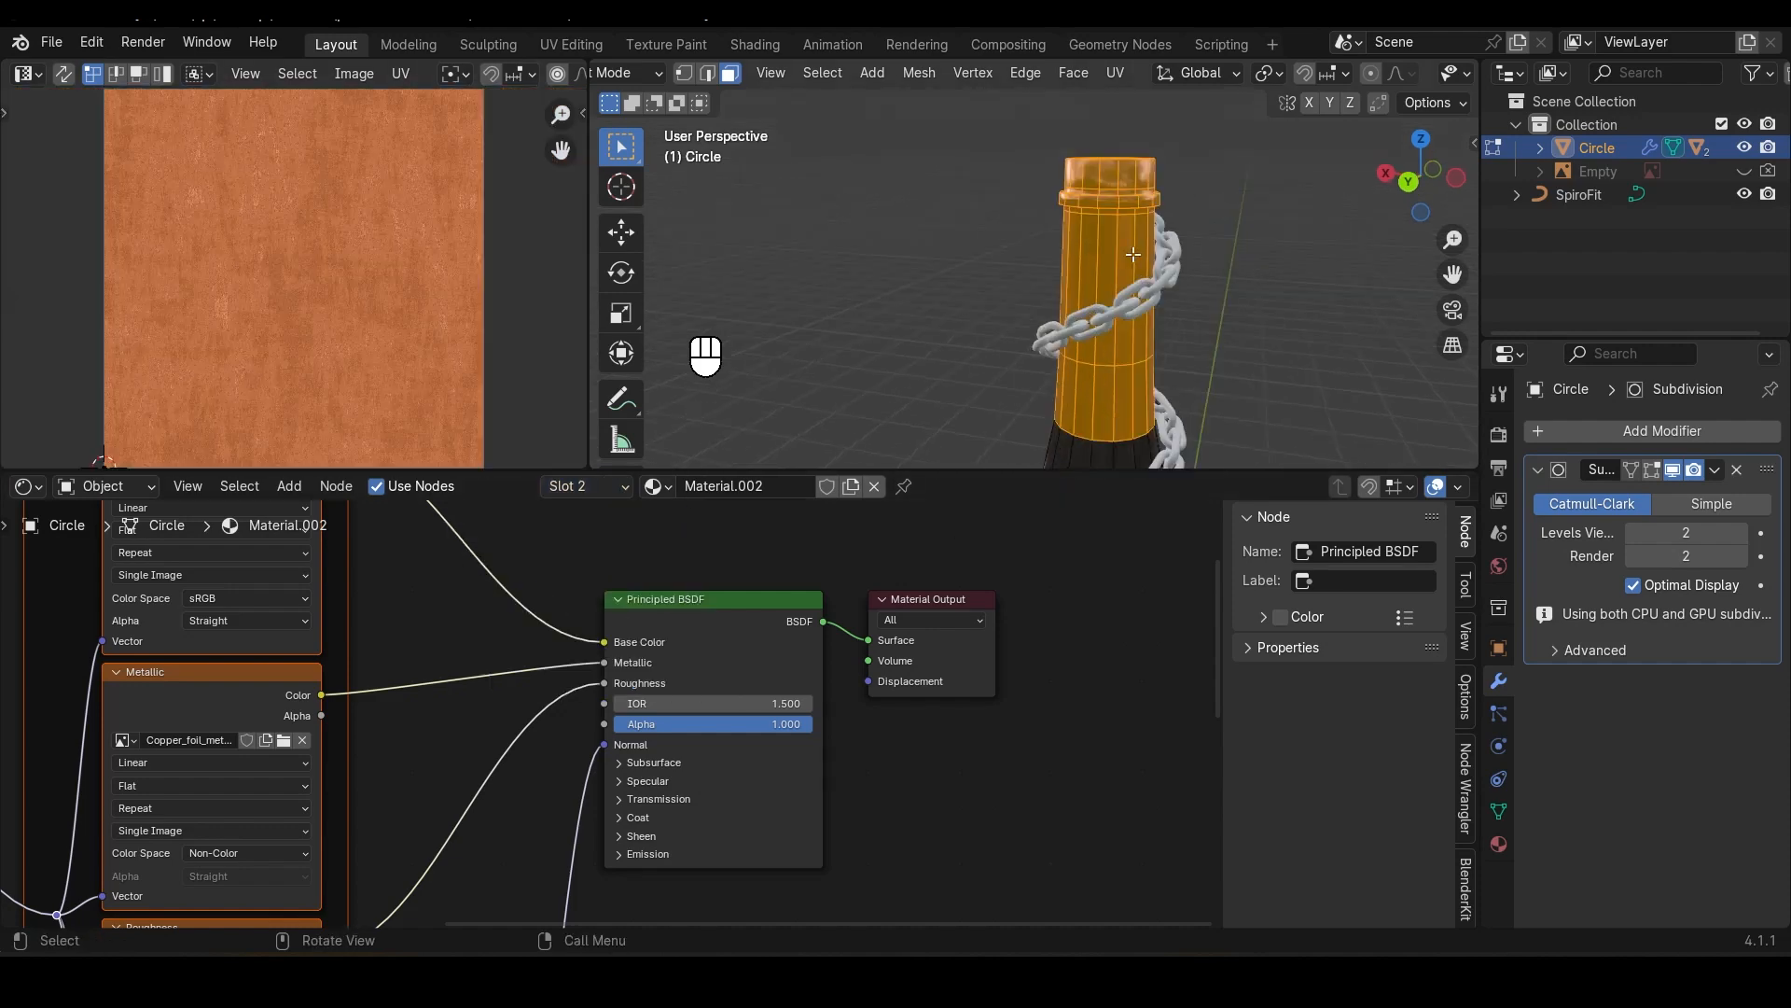
# Step: Unwrap the selected copper foil faces on the bottle neck with Smart UV Project at a 66° angle limit and return to Object Mode
pyautogui.press('u')
pyautogui.click(1081, 280)
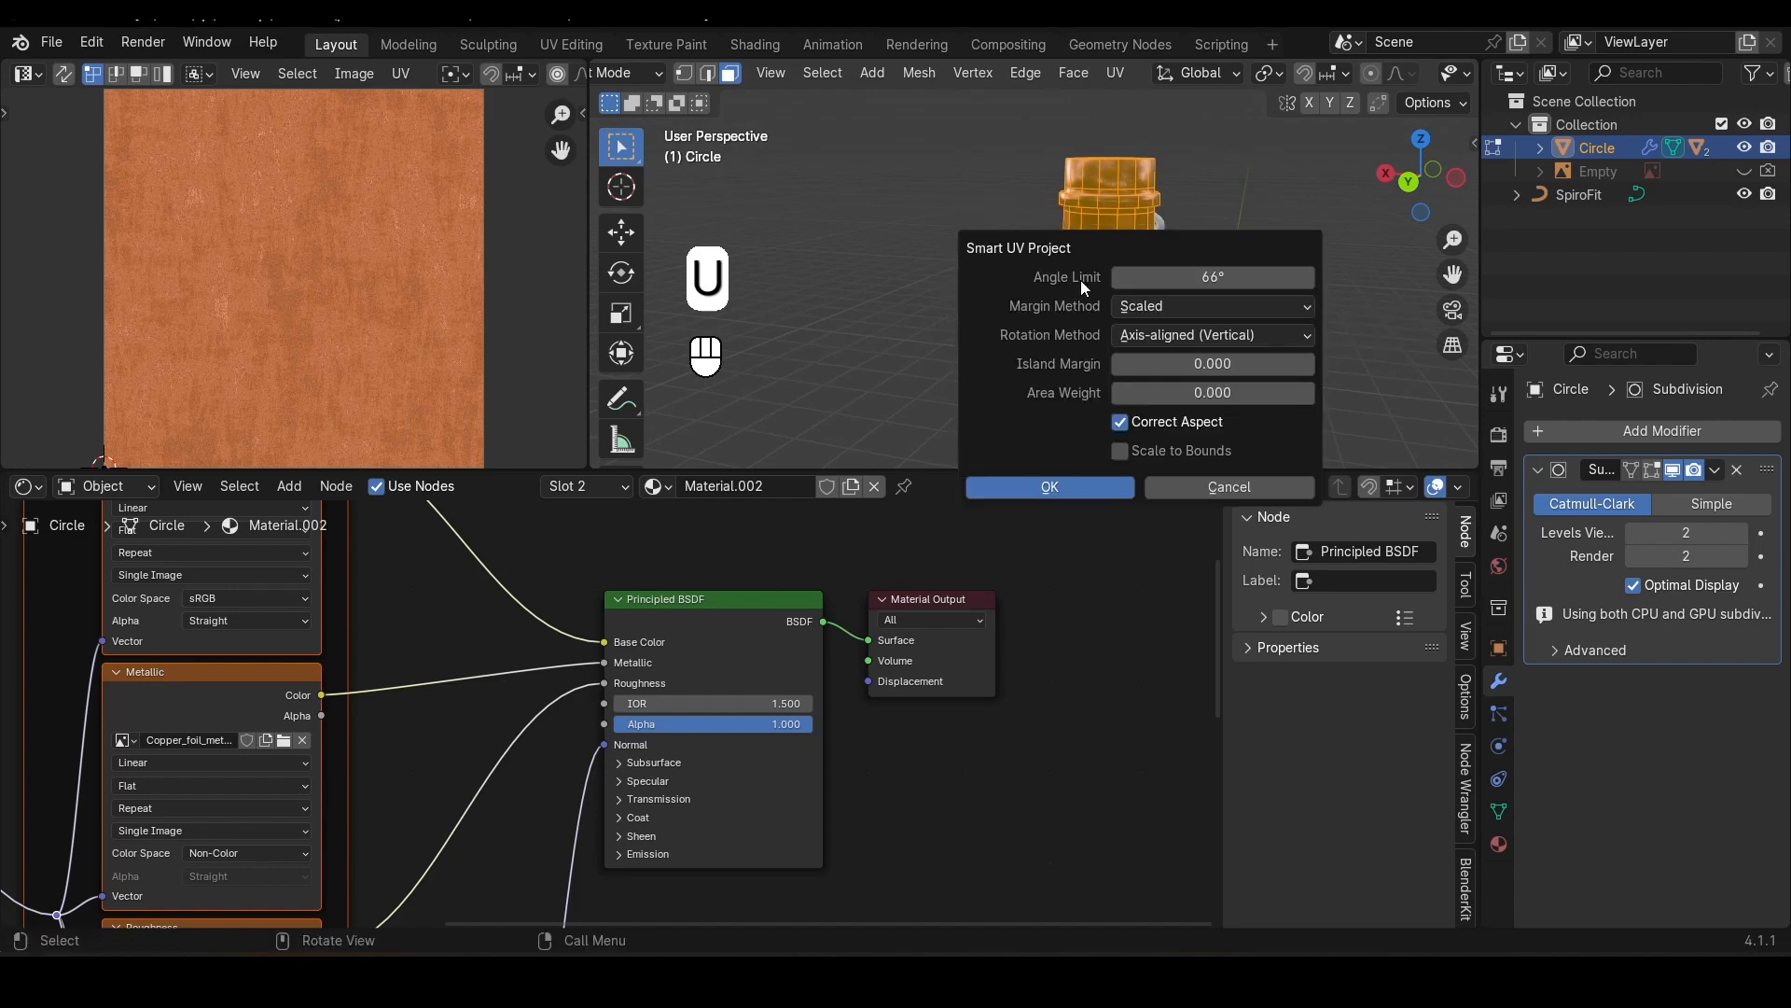
pyautogui.click(1081, 480)
pyautogui.scroll(3, 411, 280)
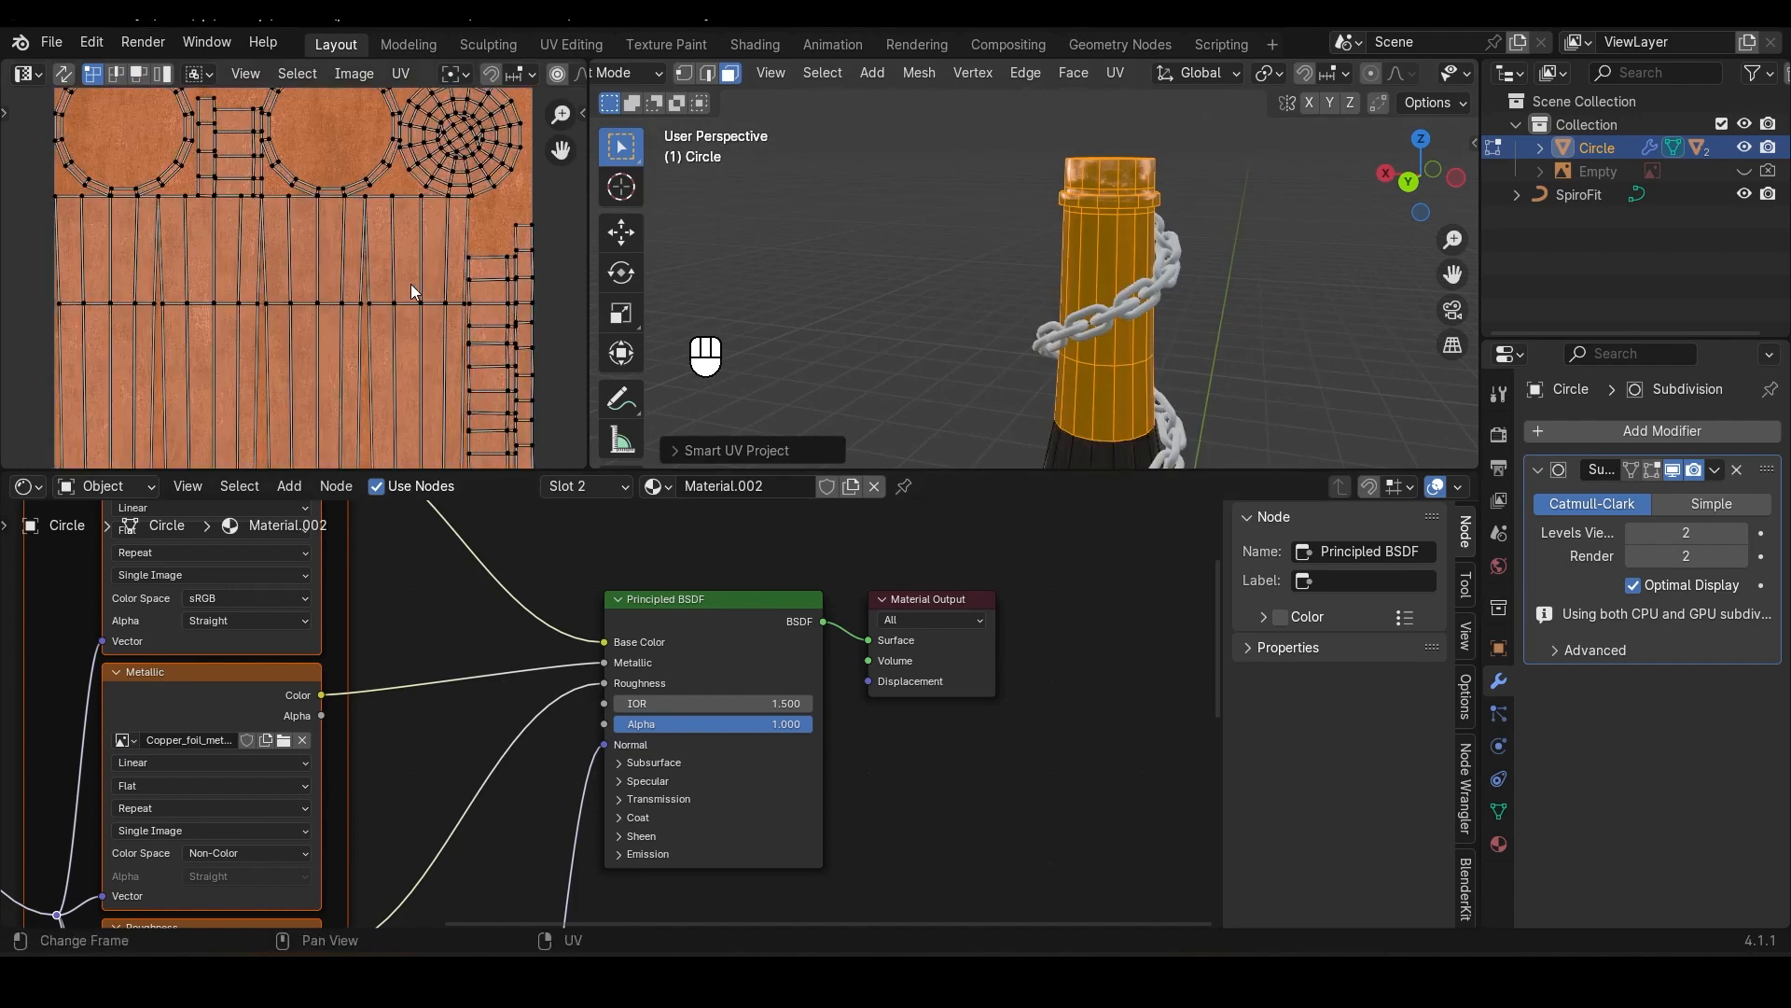
pyautogui.scroll(-3, 412, 280)
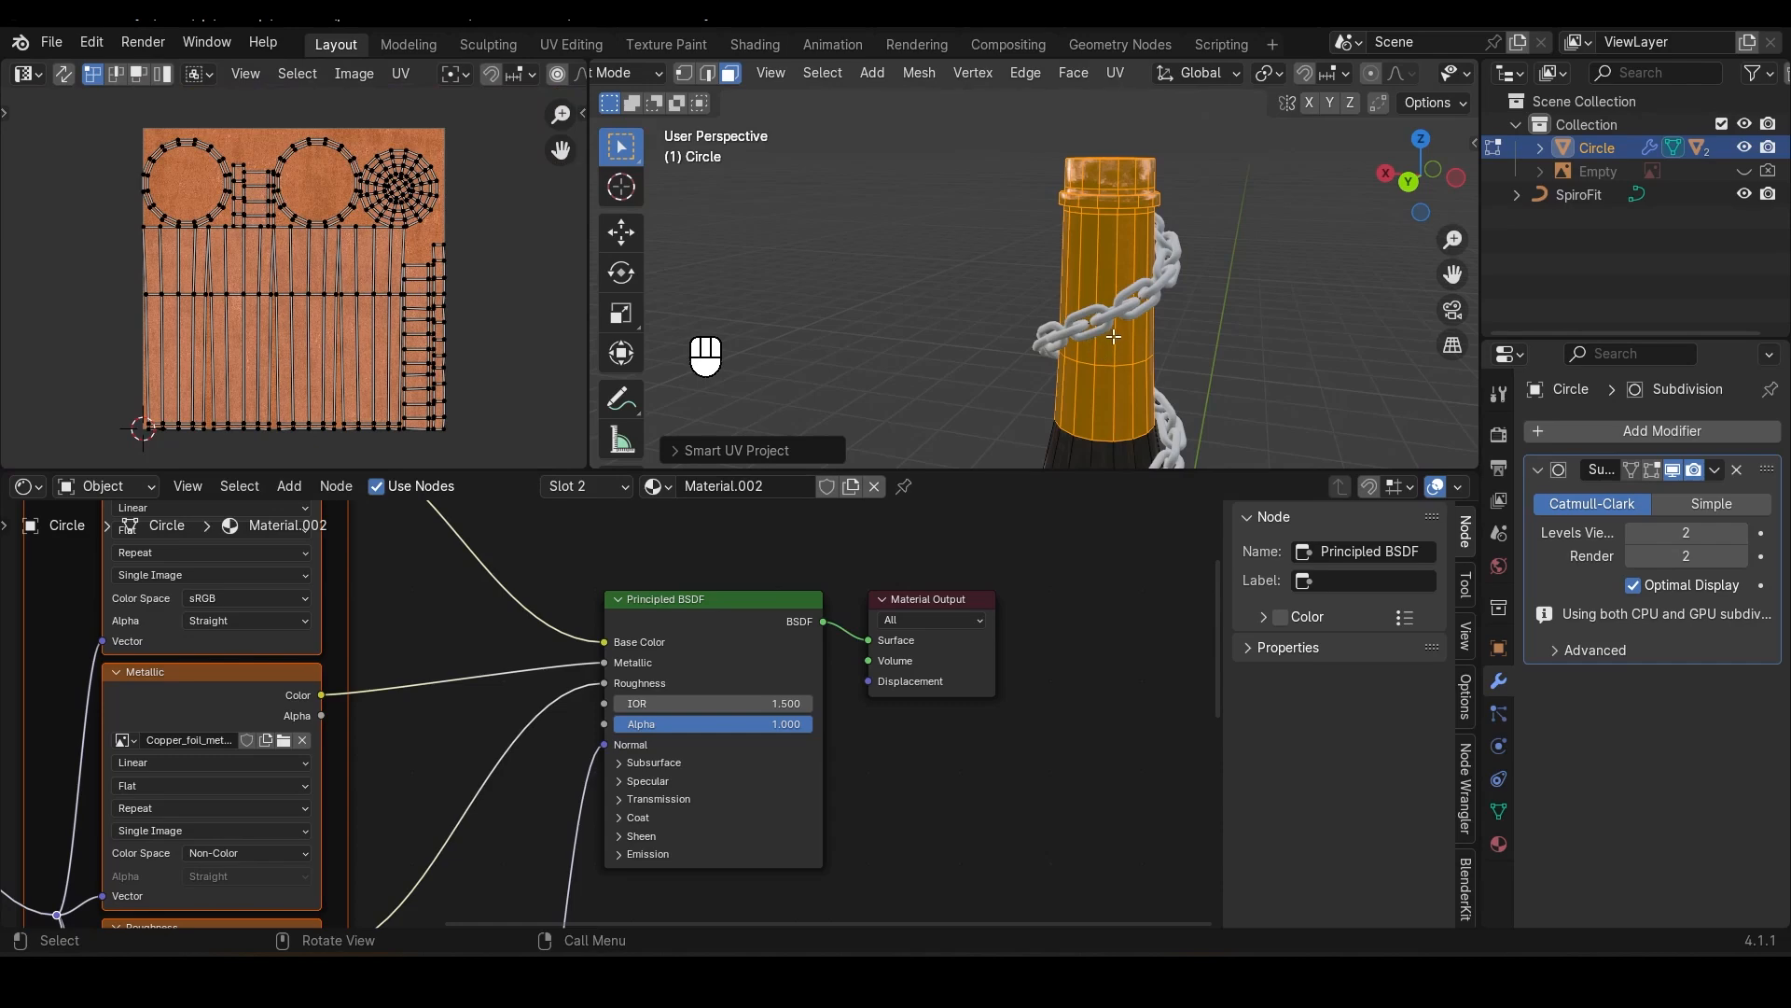
pyautogui.scroll(3, 309, 310)
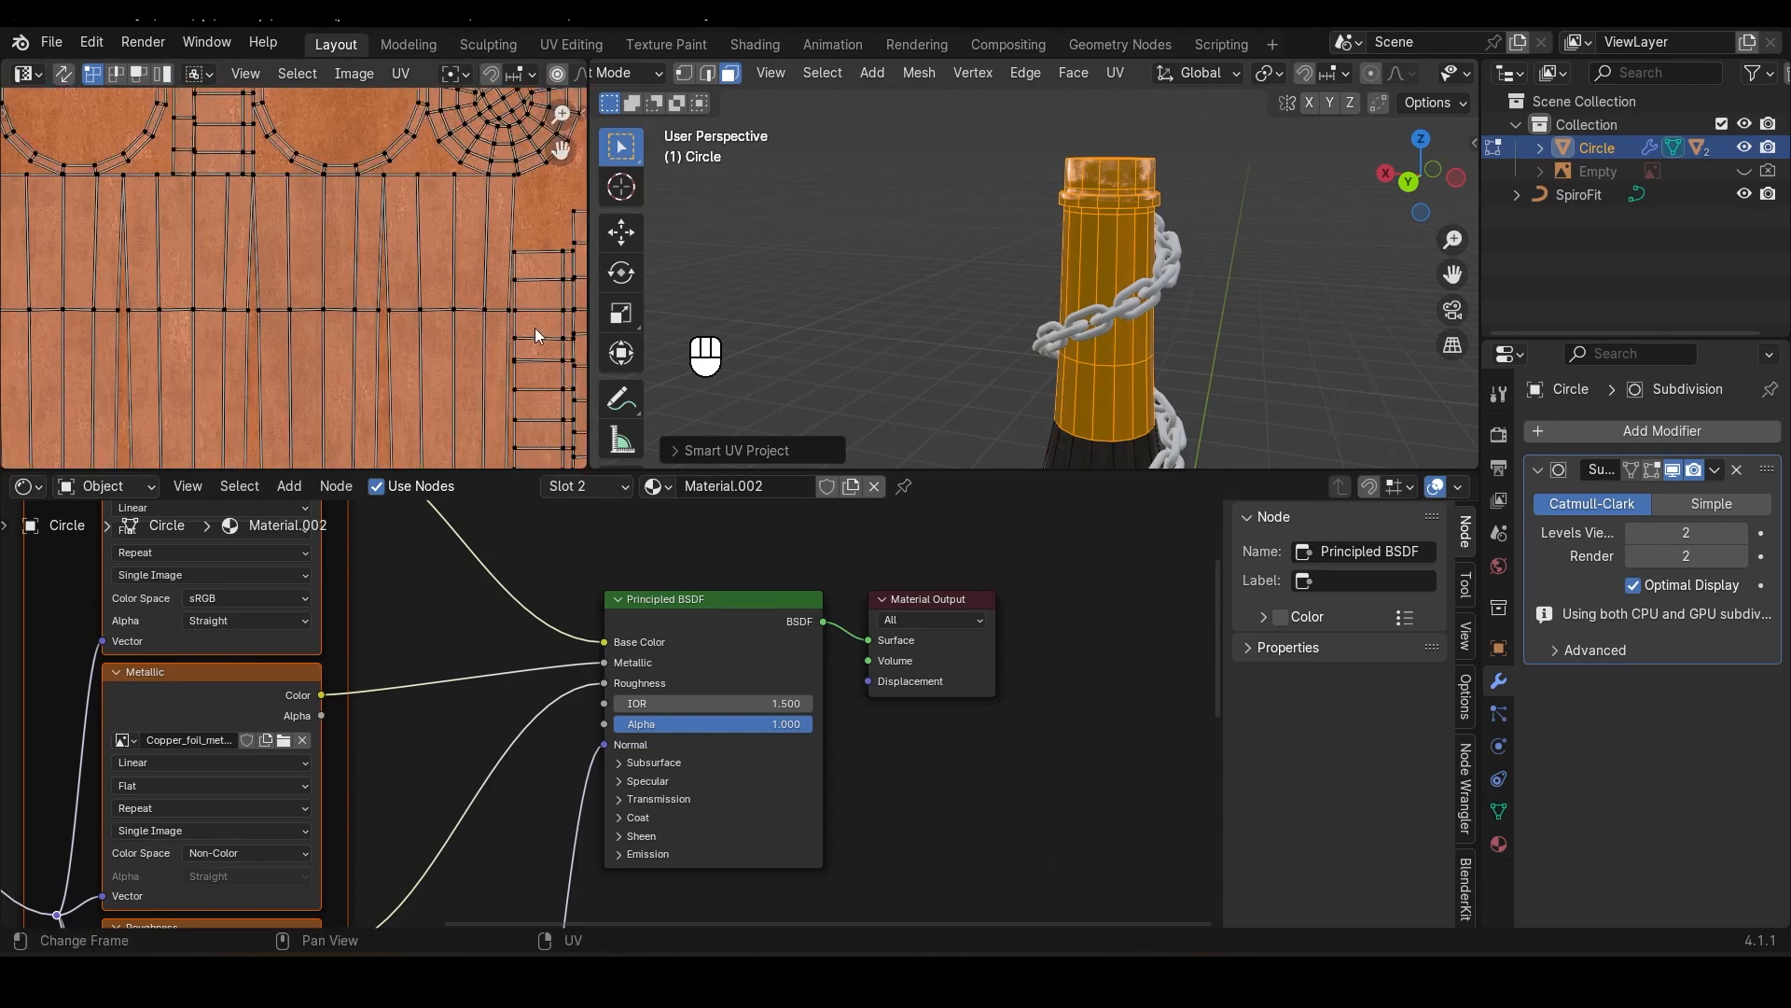
pyautogui.press('Tab')
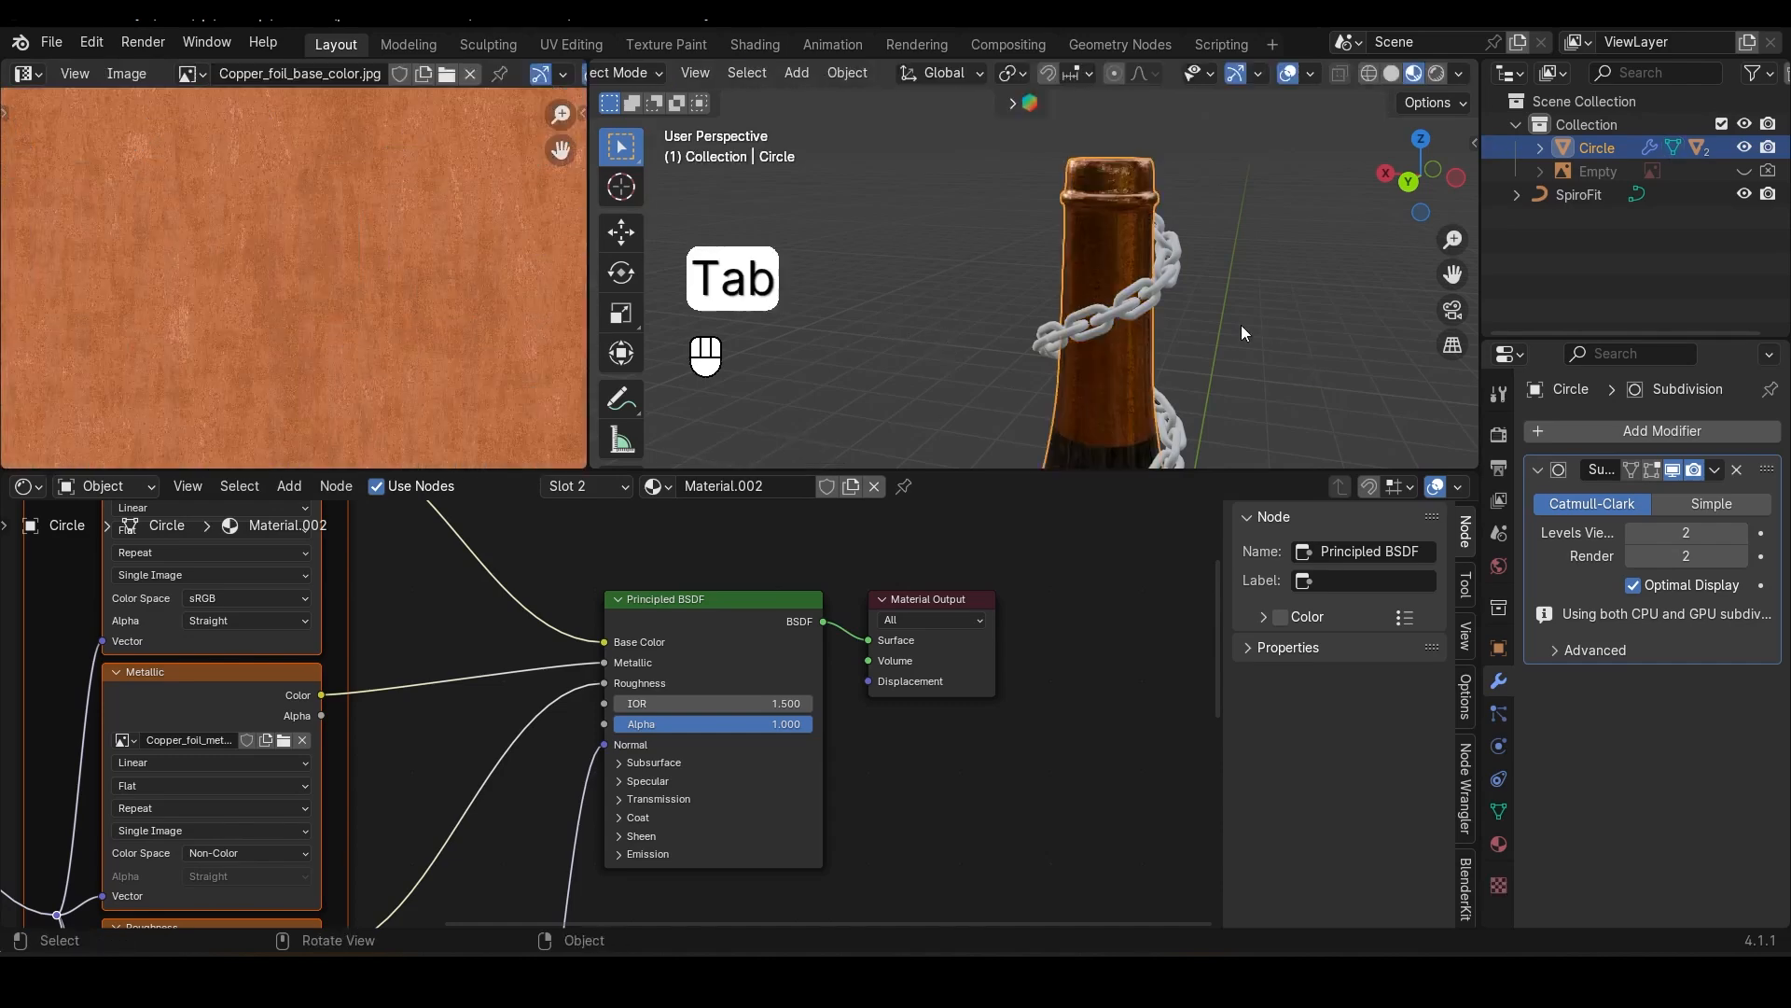
# Step: Create a new material for the label wrapped around the bottle's body
pyautogui.moveTo(1241, 332); pyautogui.dragTo(1084, 338, button='middle')
pyautogui.scroll(-8, 1043, 318)
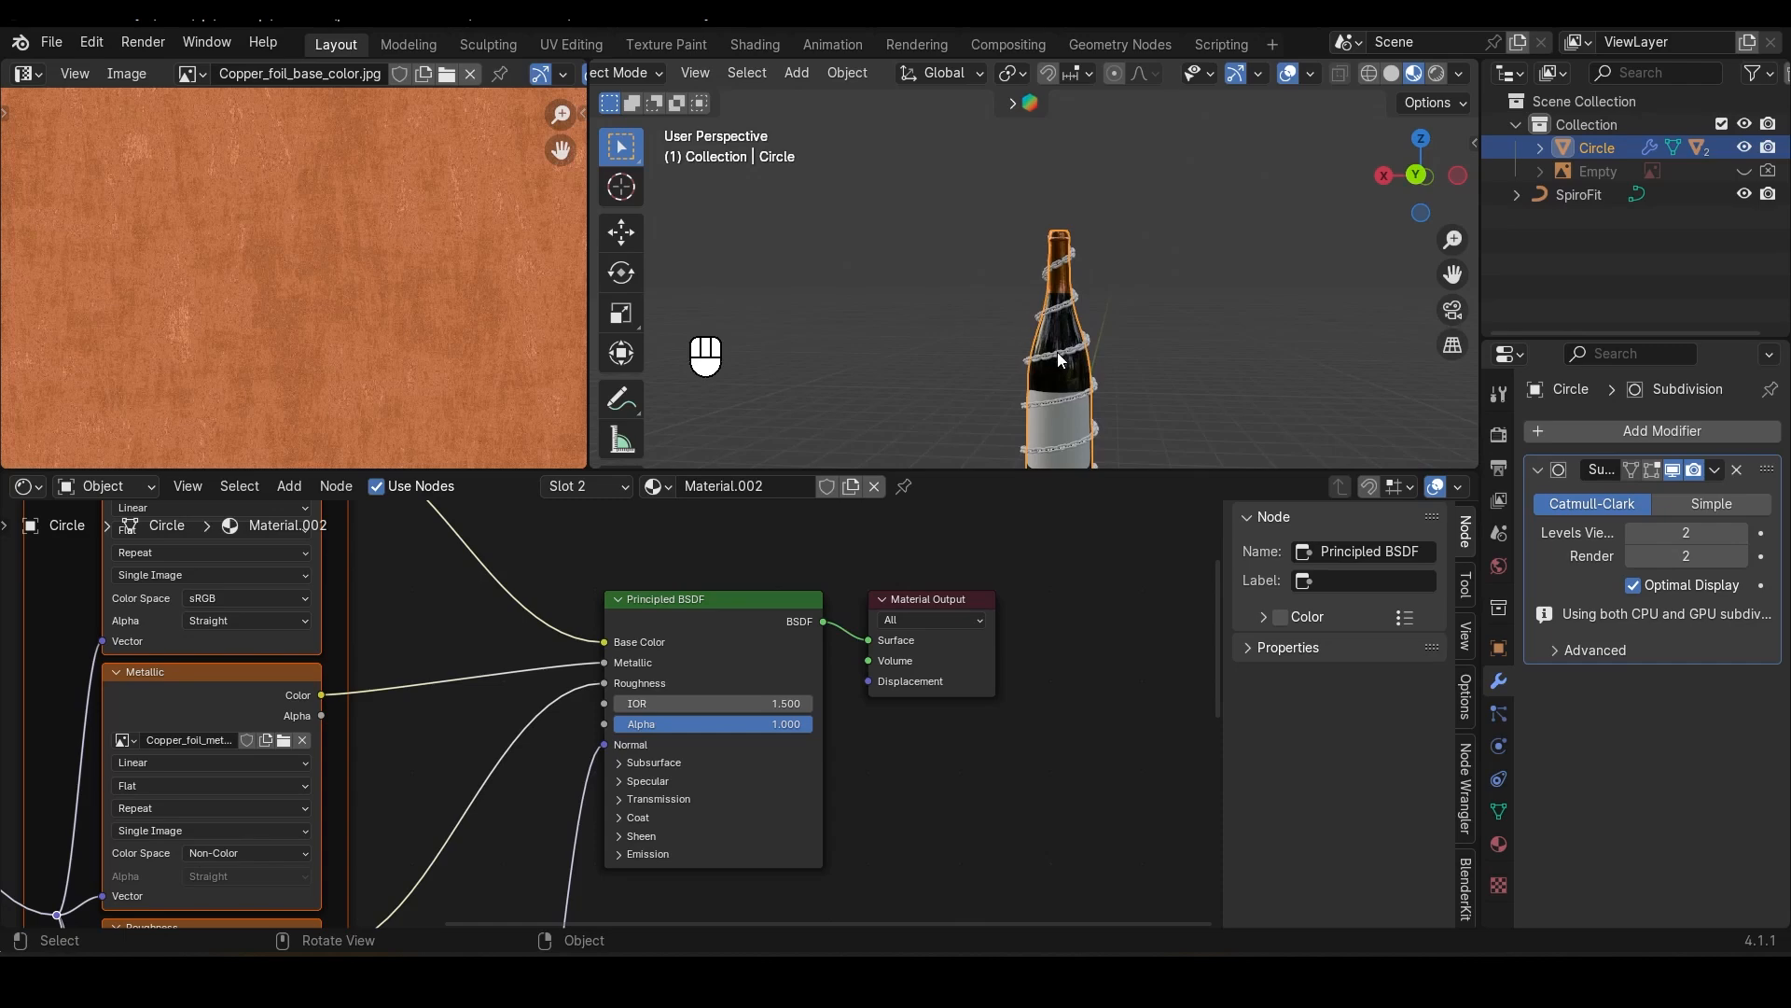
pyautogui.keyDown('shift'); pyautogui.moveTo(1111, 407); pyautogui.dragTo(1140, 277, button='middle'); pyautogui.keyUp('shift')
pyautogui.click(1094, 267)
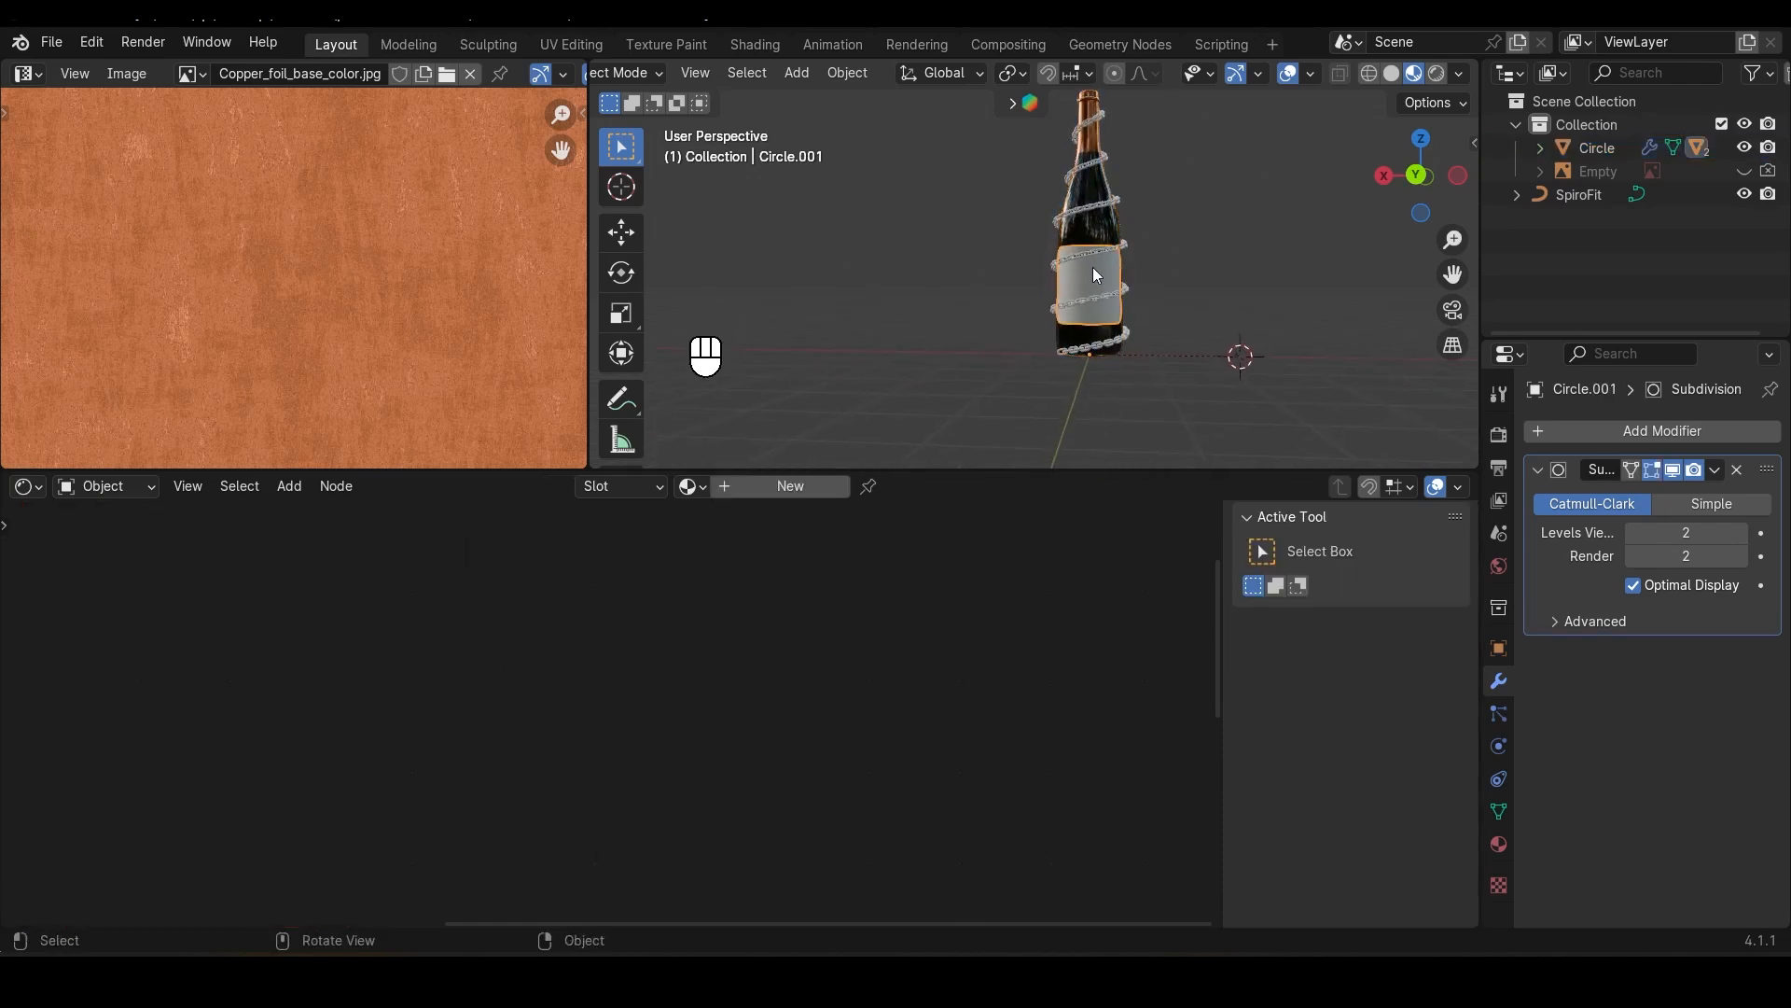
pyautogui.scroll(6, 1093, 267)
pyautogui.keyDown('shift'); pyautogui.moveTo(1246, 358); pyautogui.dragTo(1220, 340, button='middle'); pyautogui.keyUp('shift')
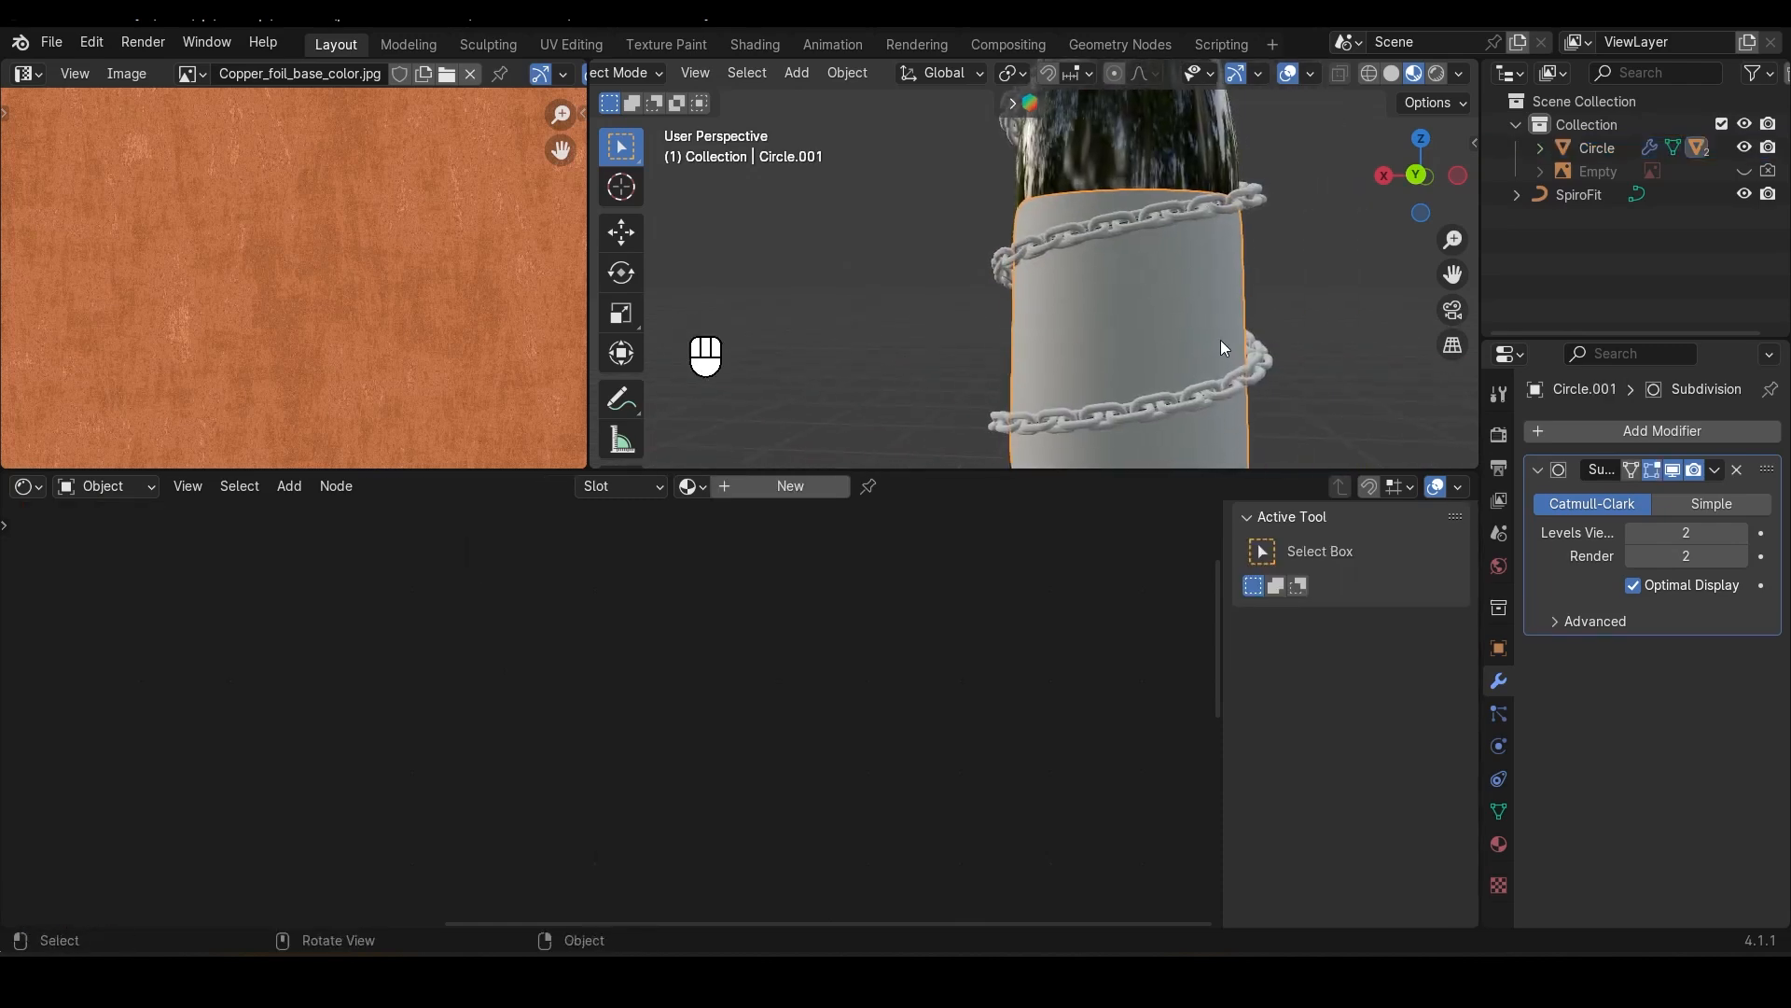
pyautogui.click(791, 488)
pyautogui.scroll(2, 880, 780)
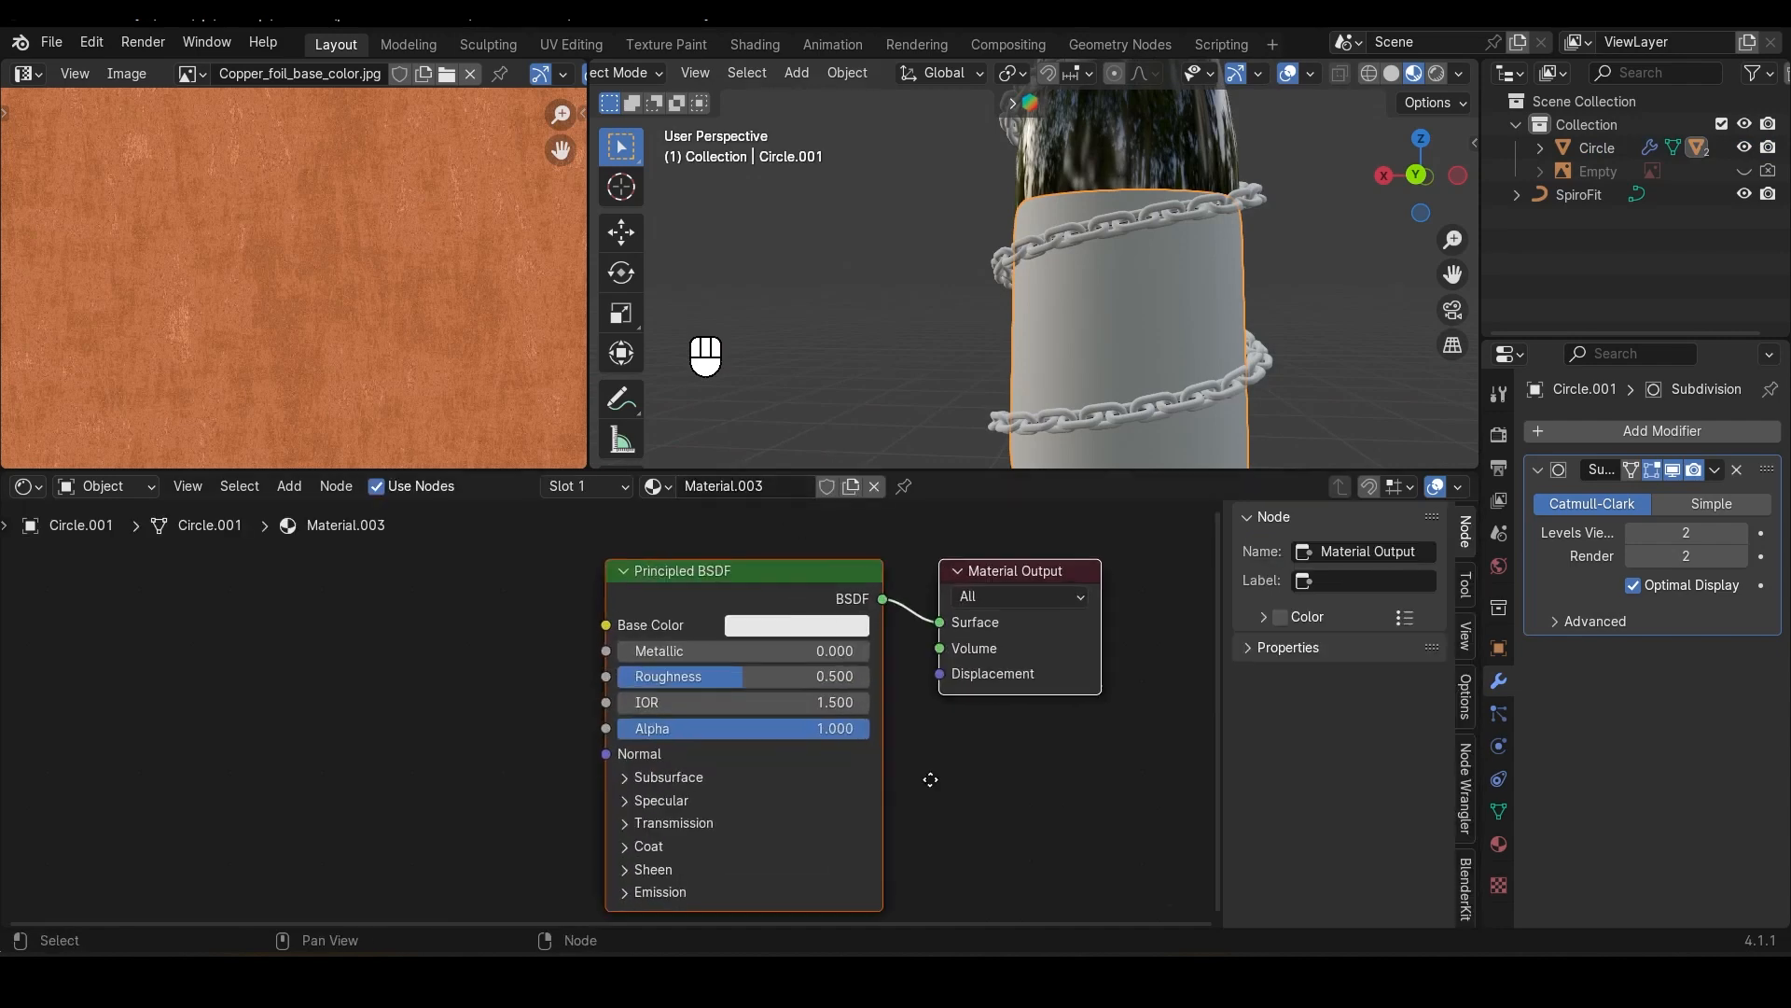
pyautogui.moveTo(1031, 692); pyautogui.dragTo(970, 804, button='middle')
pyautogui.moveTo(953, 882); pyautogui.dragTo(989, 808, button='middle')
# Step: Add an Image Texture with mapping nodes to the label's Principled BSDF and load Label.webp from the Label folder
pyautogui.click(742, 621)
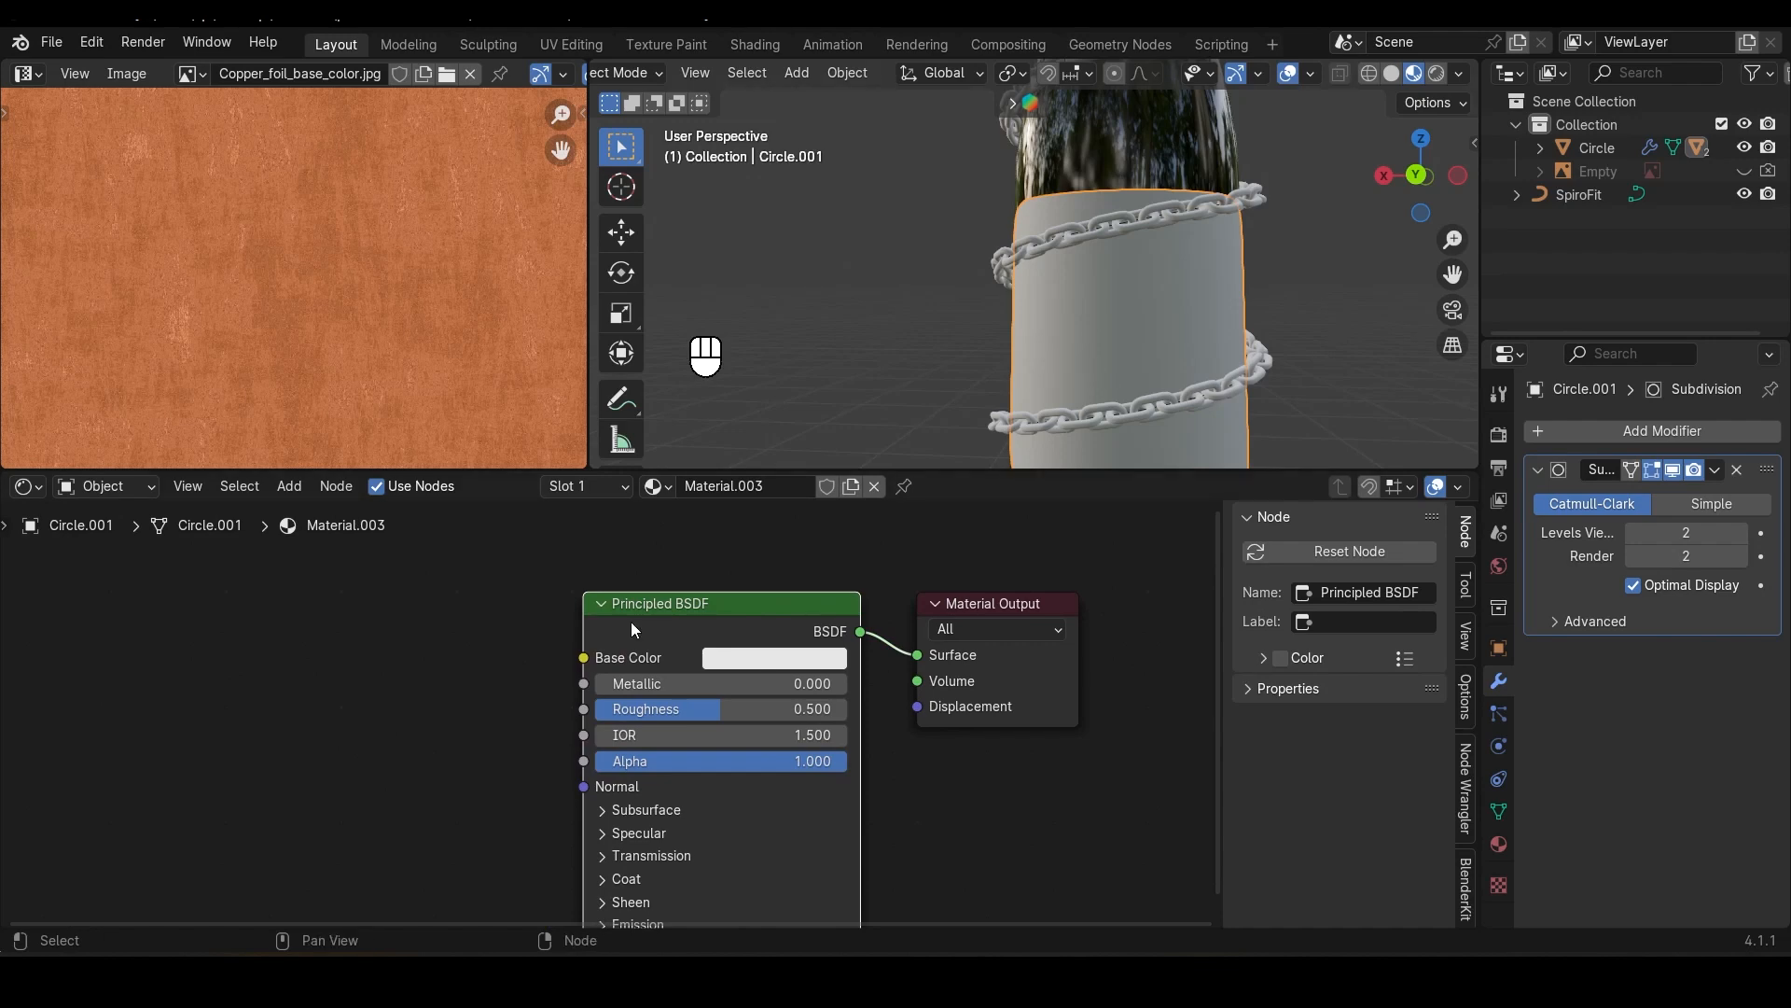
pyautogui.hotkey('ctrl', 't')
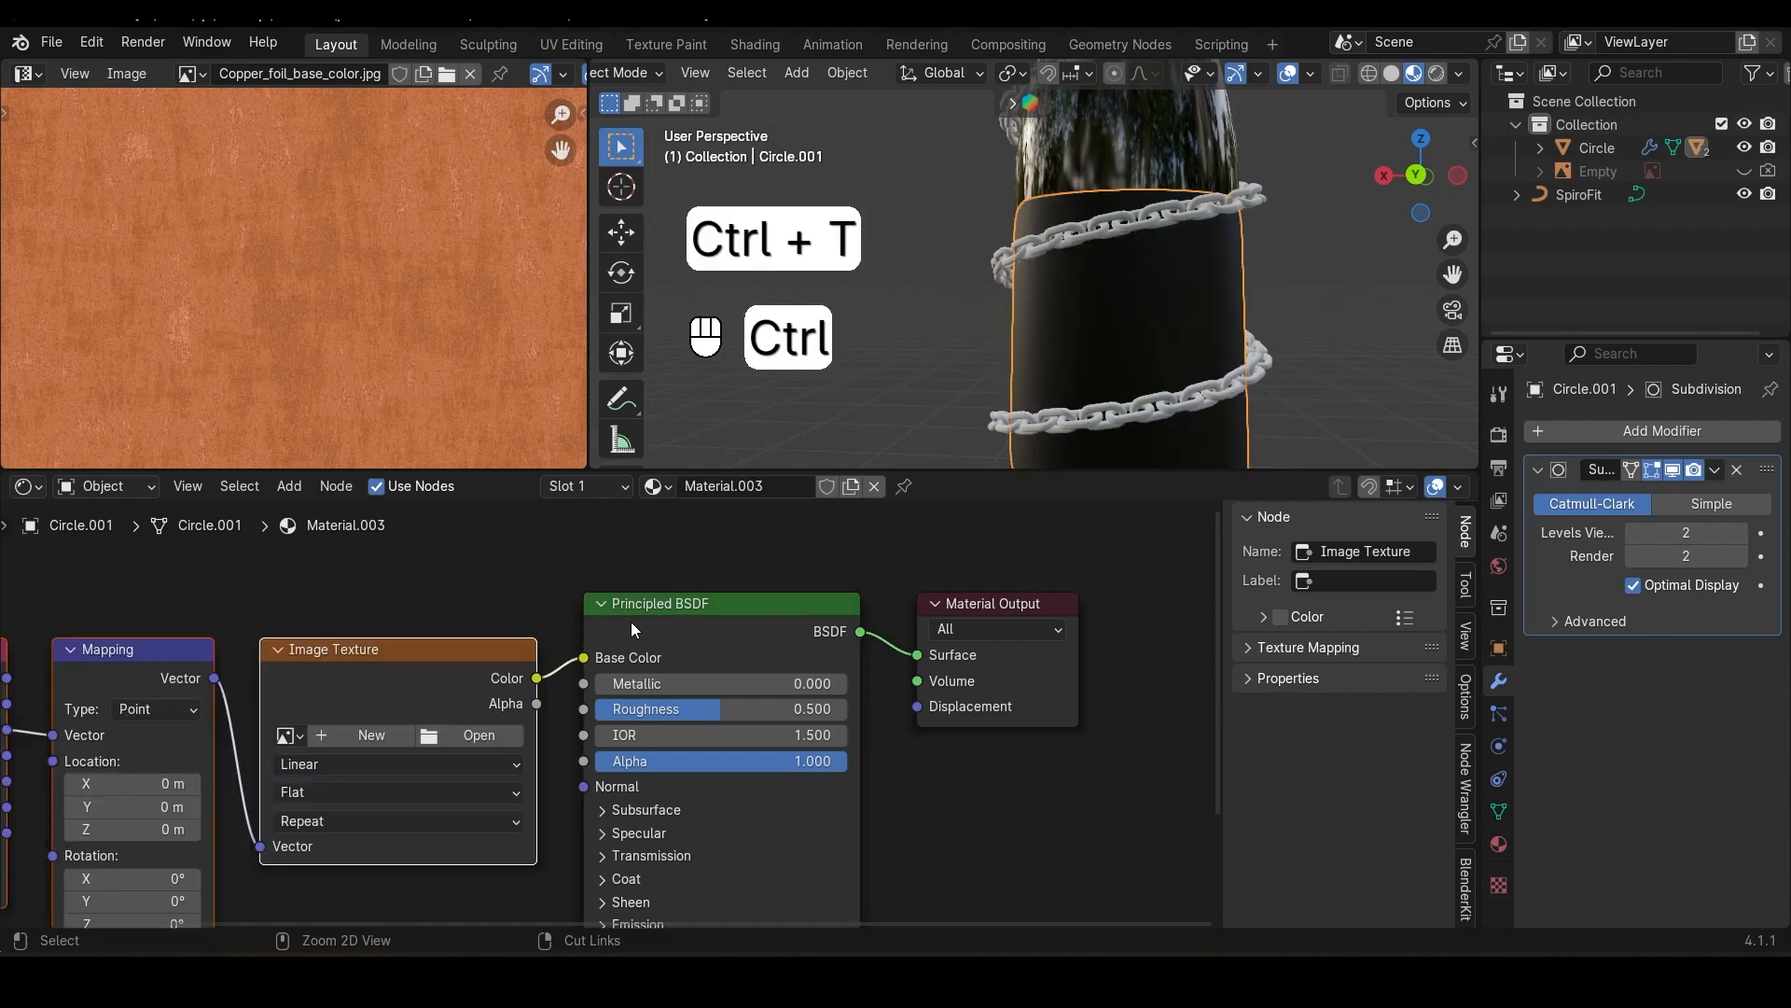
pyautogui.moveTo(424, 793); pyautogui.dragTo(584, 759, button='middle')
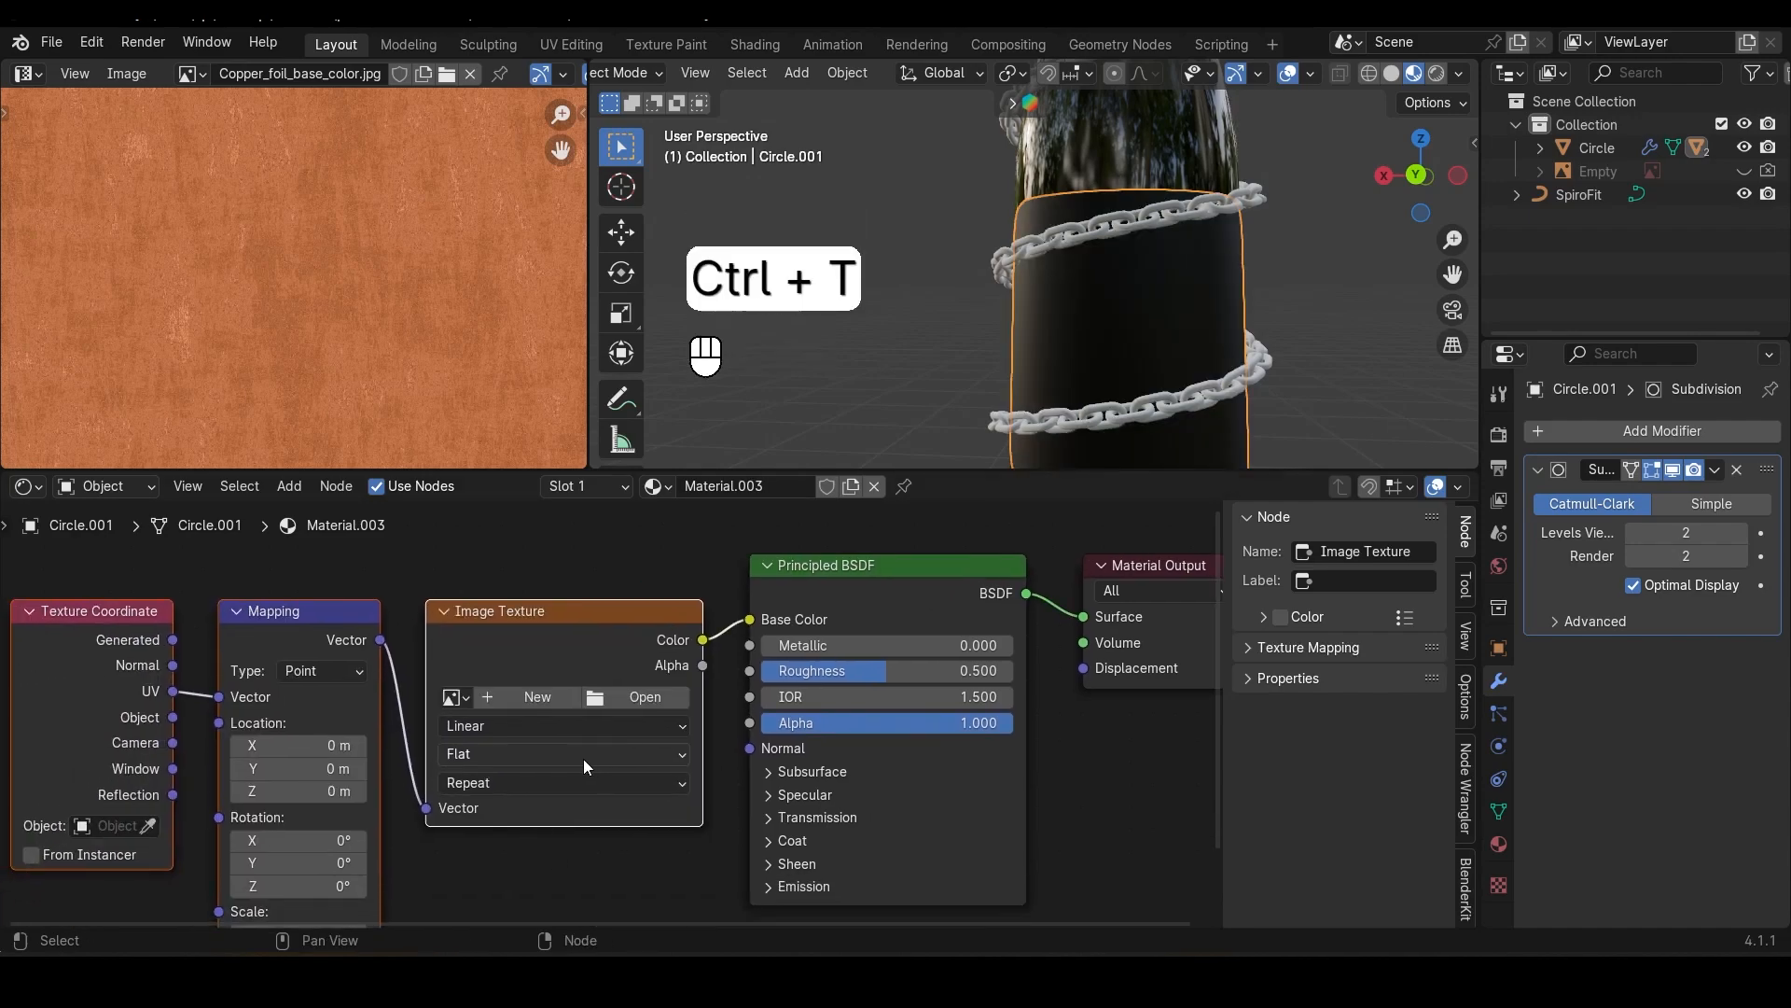
pyautogui.click(620, 697)
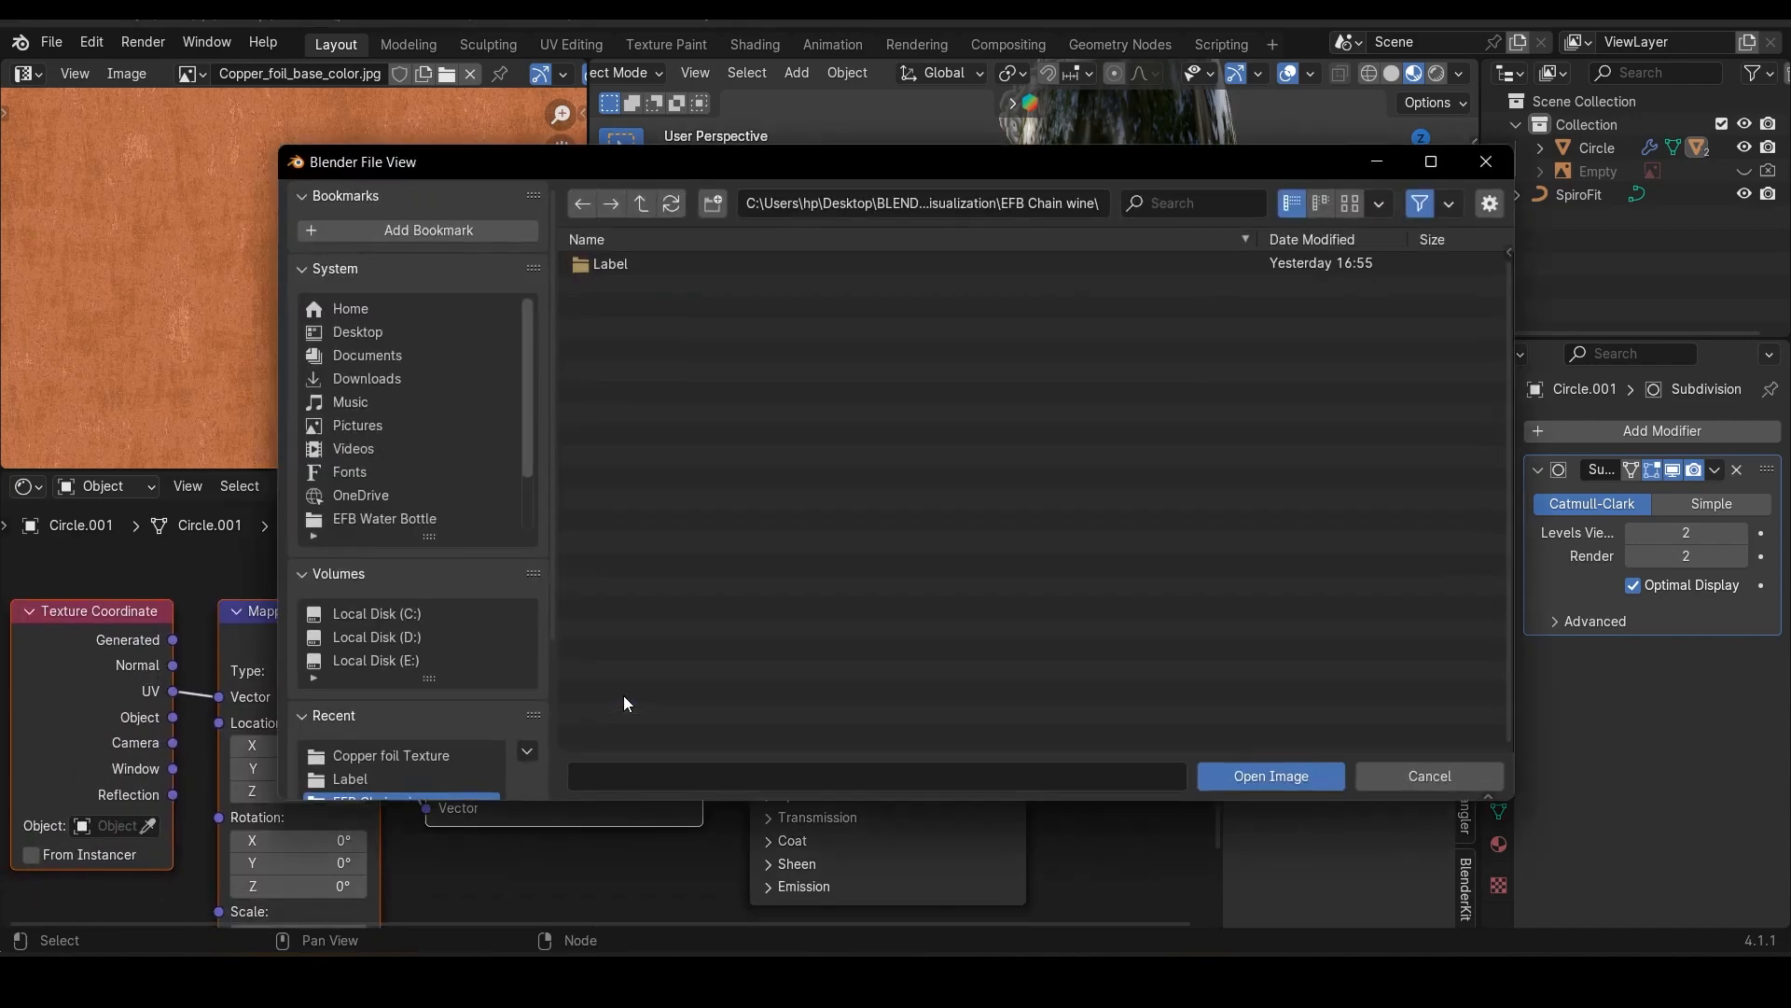
pyautogui.doubleClick(624, 263)
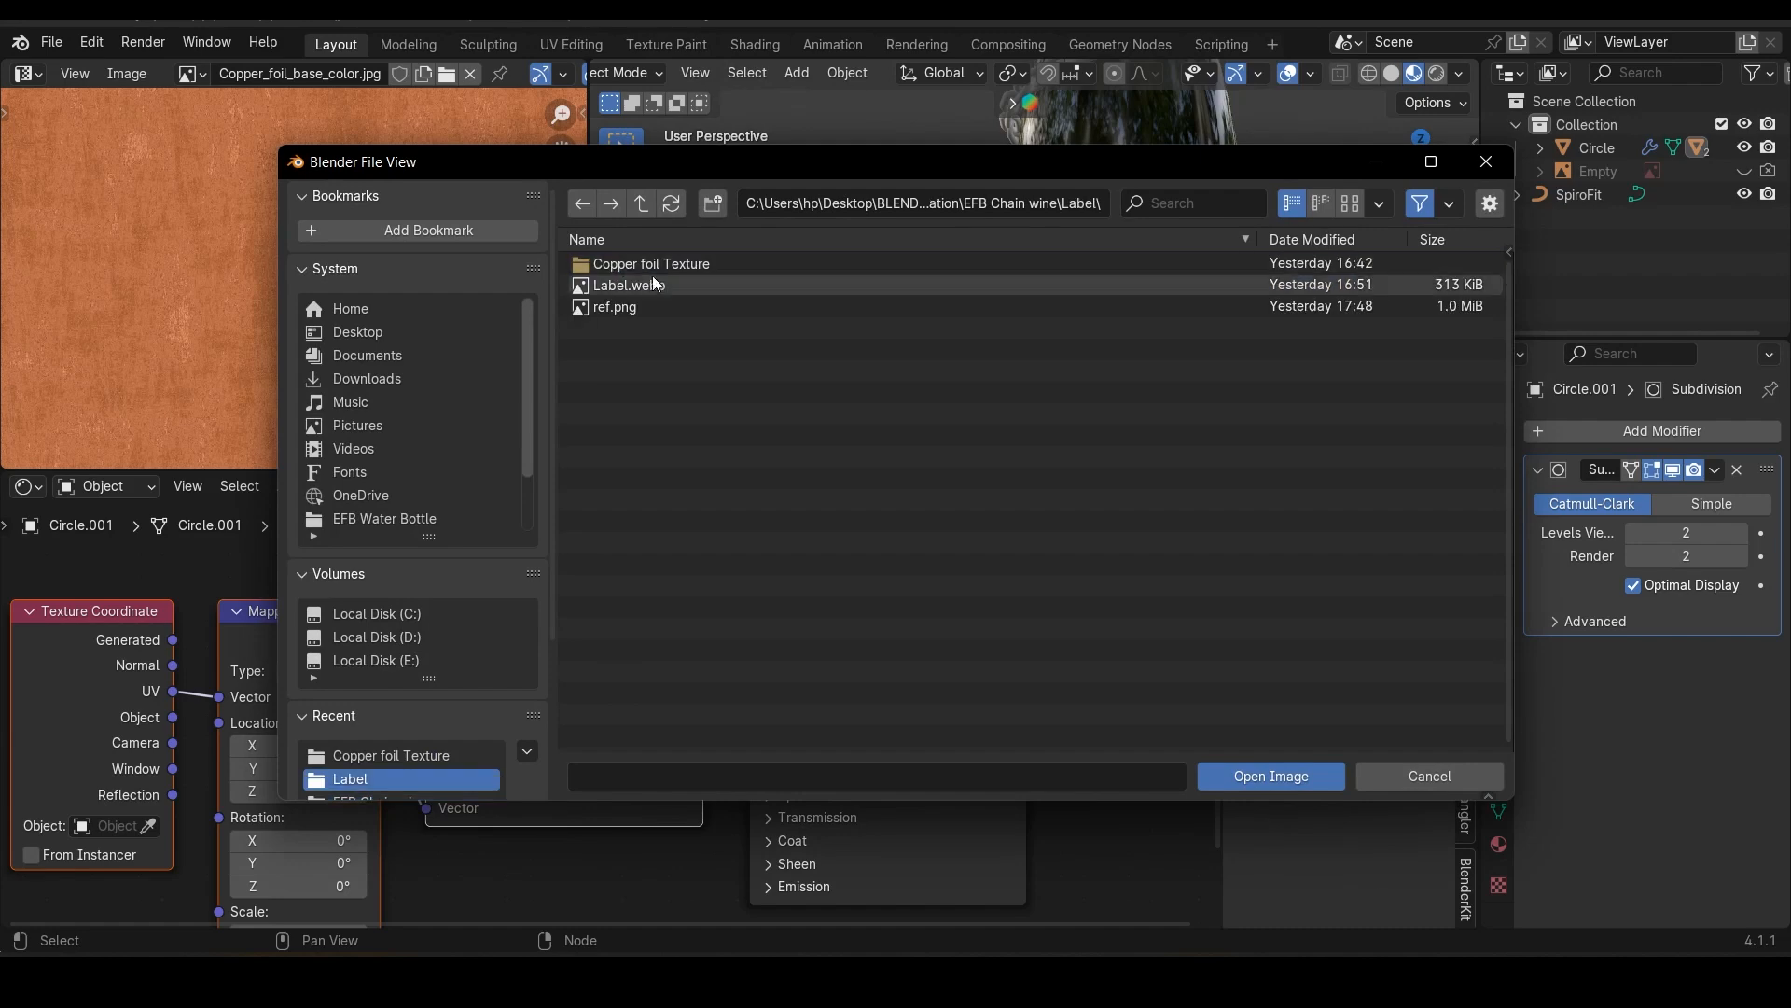
pyautogui.click(666, 285)
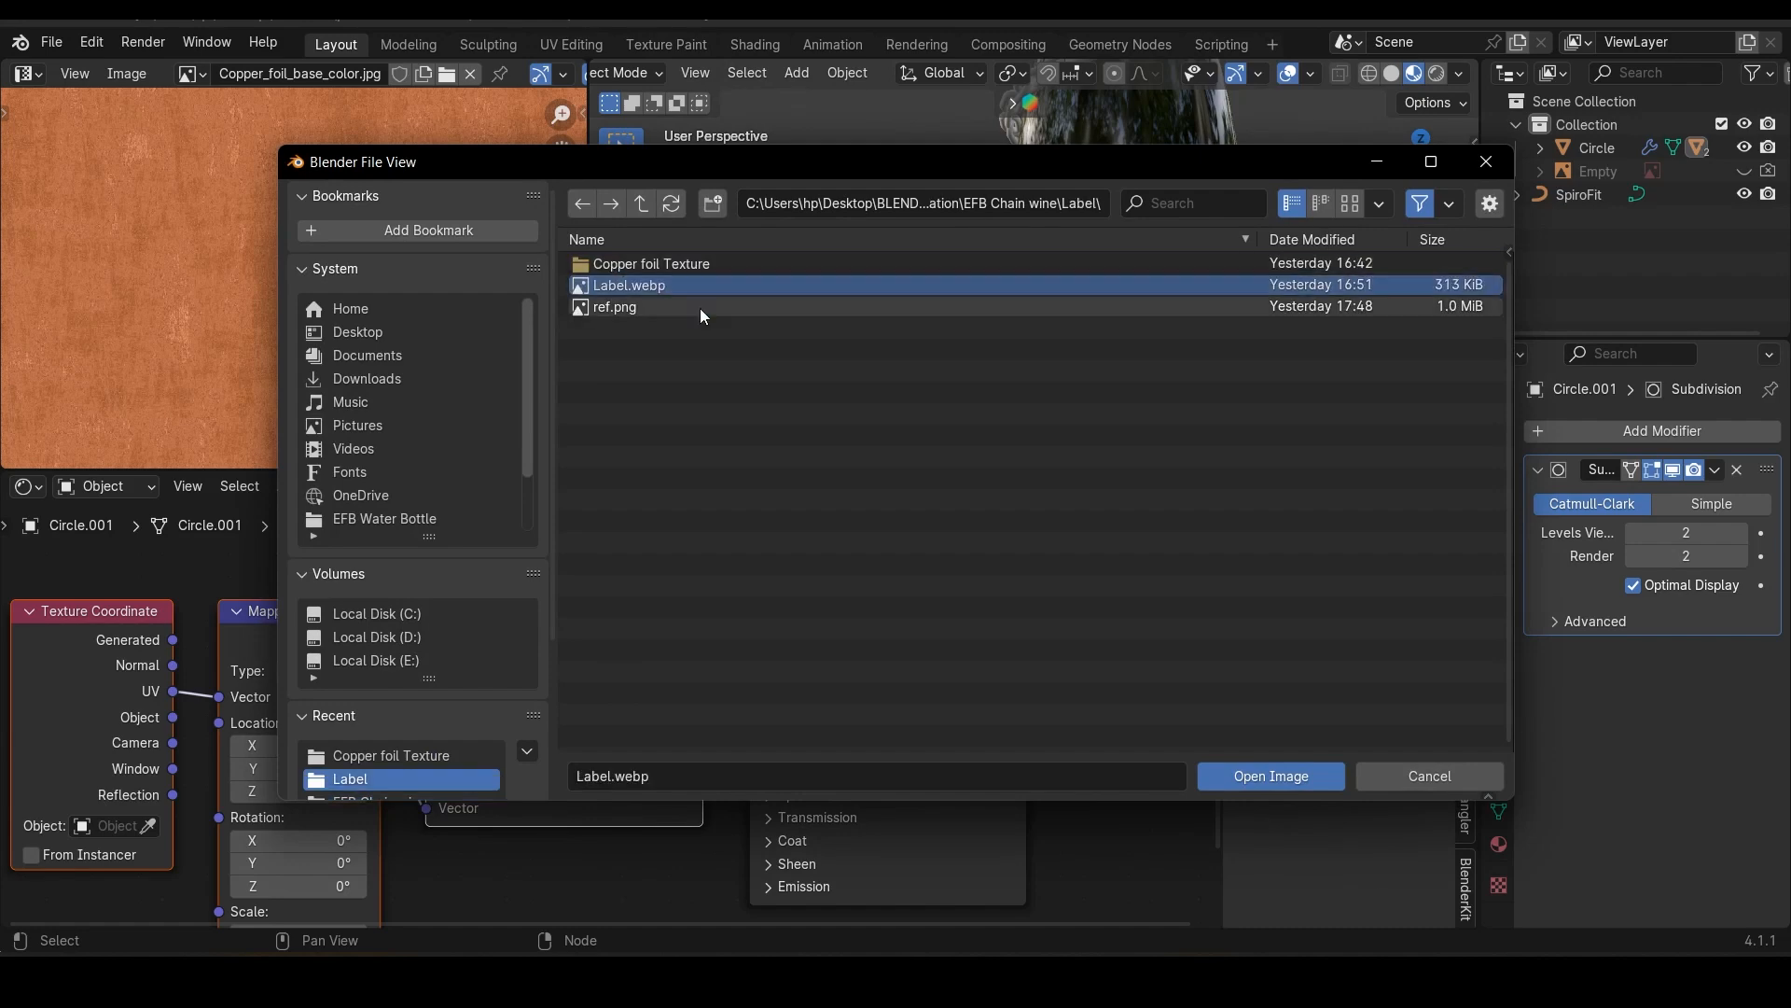
pyautogui.click(1260, 775)
# Step: Select all faces of the label mesh in Edit Mode and unwrap them with the standard Unwrap
pyautogui.scroll(1, 1054, 785)
pyautogui.moveTo(1168, 349)
pyautogui.mouseDown(button='middle')
pyautogui.moveTo(1140, 353)
pyautogui.moveTo(1164, 350)
pyautogui.moveTo(1154, 331)
pyautogui.mouseUp(button='middle')
pyautogui.press('Tab')
pyautogui.press('a')
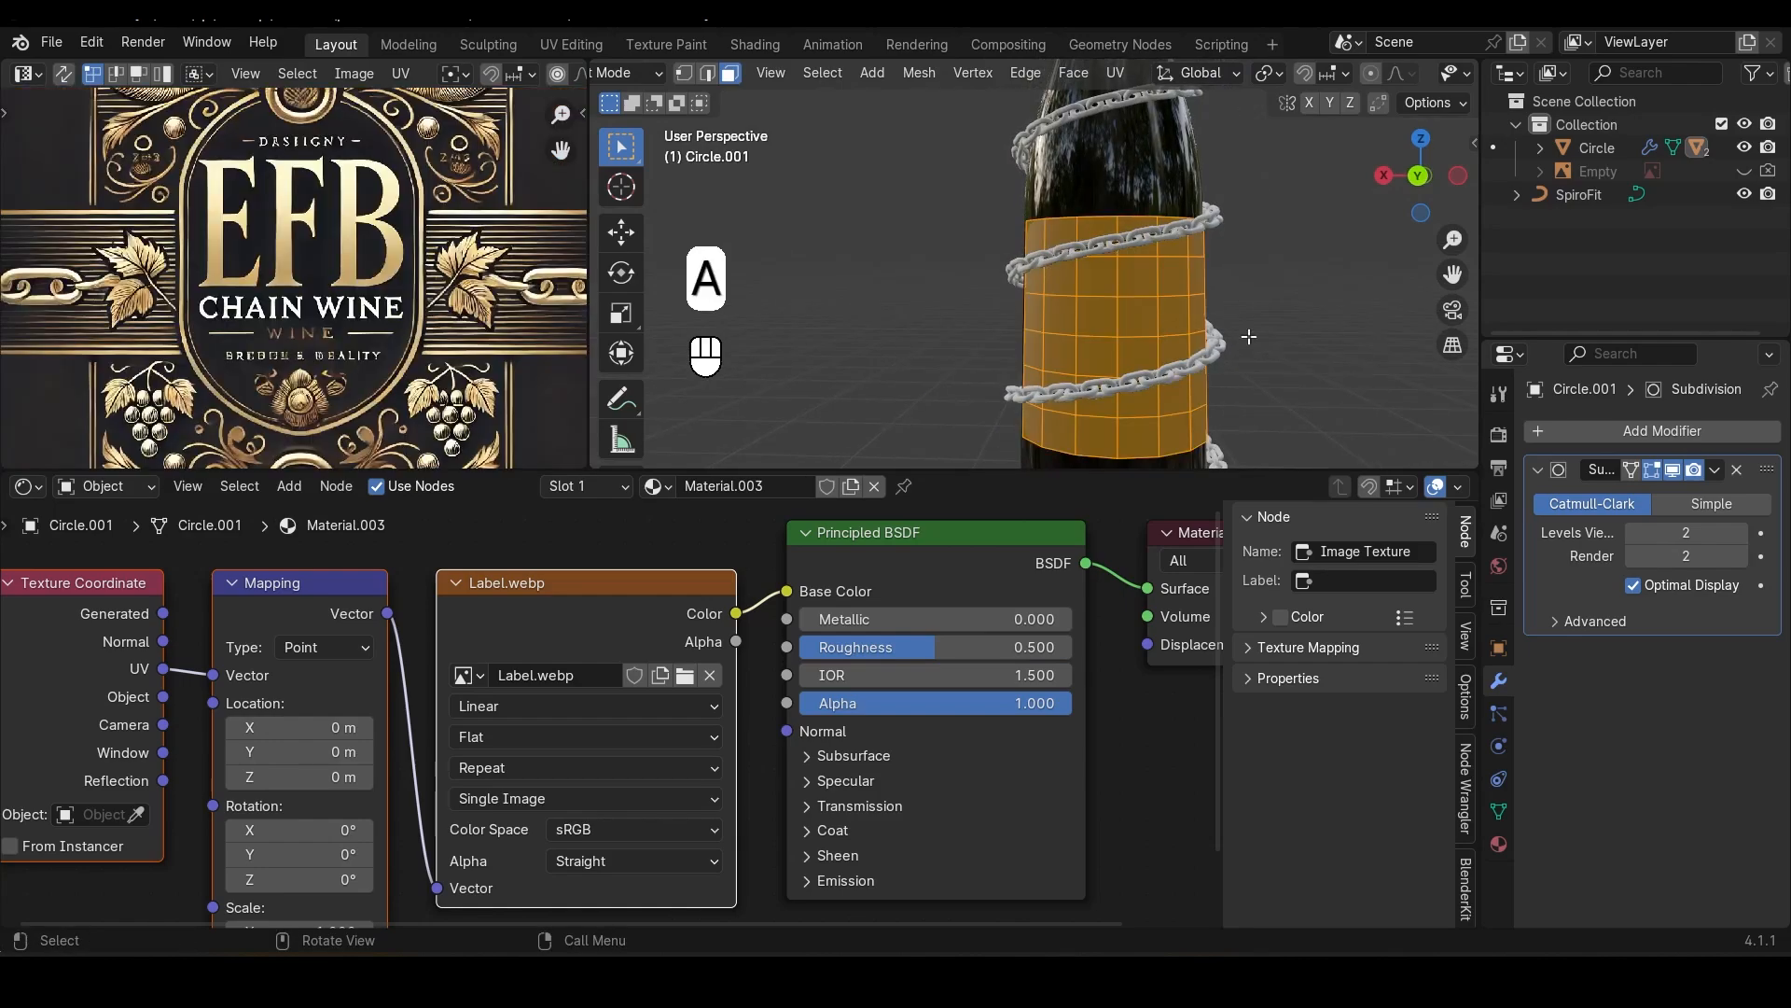
pyautogui.scroll(-3, 1176, 320)
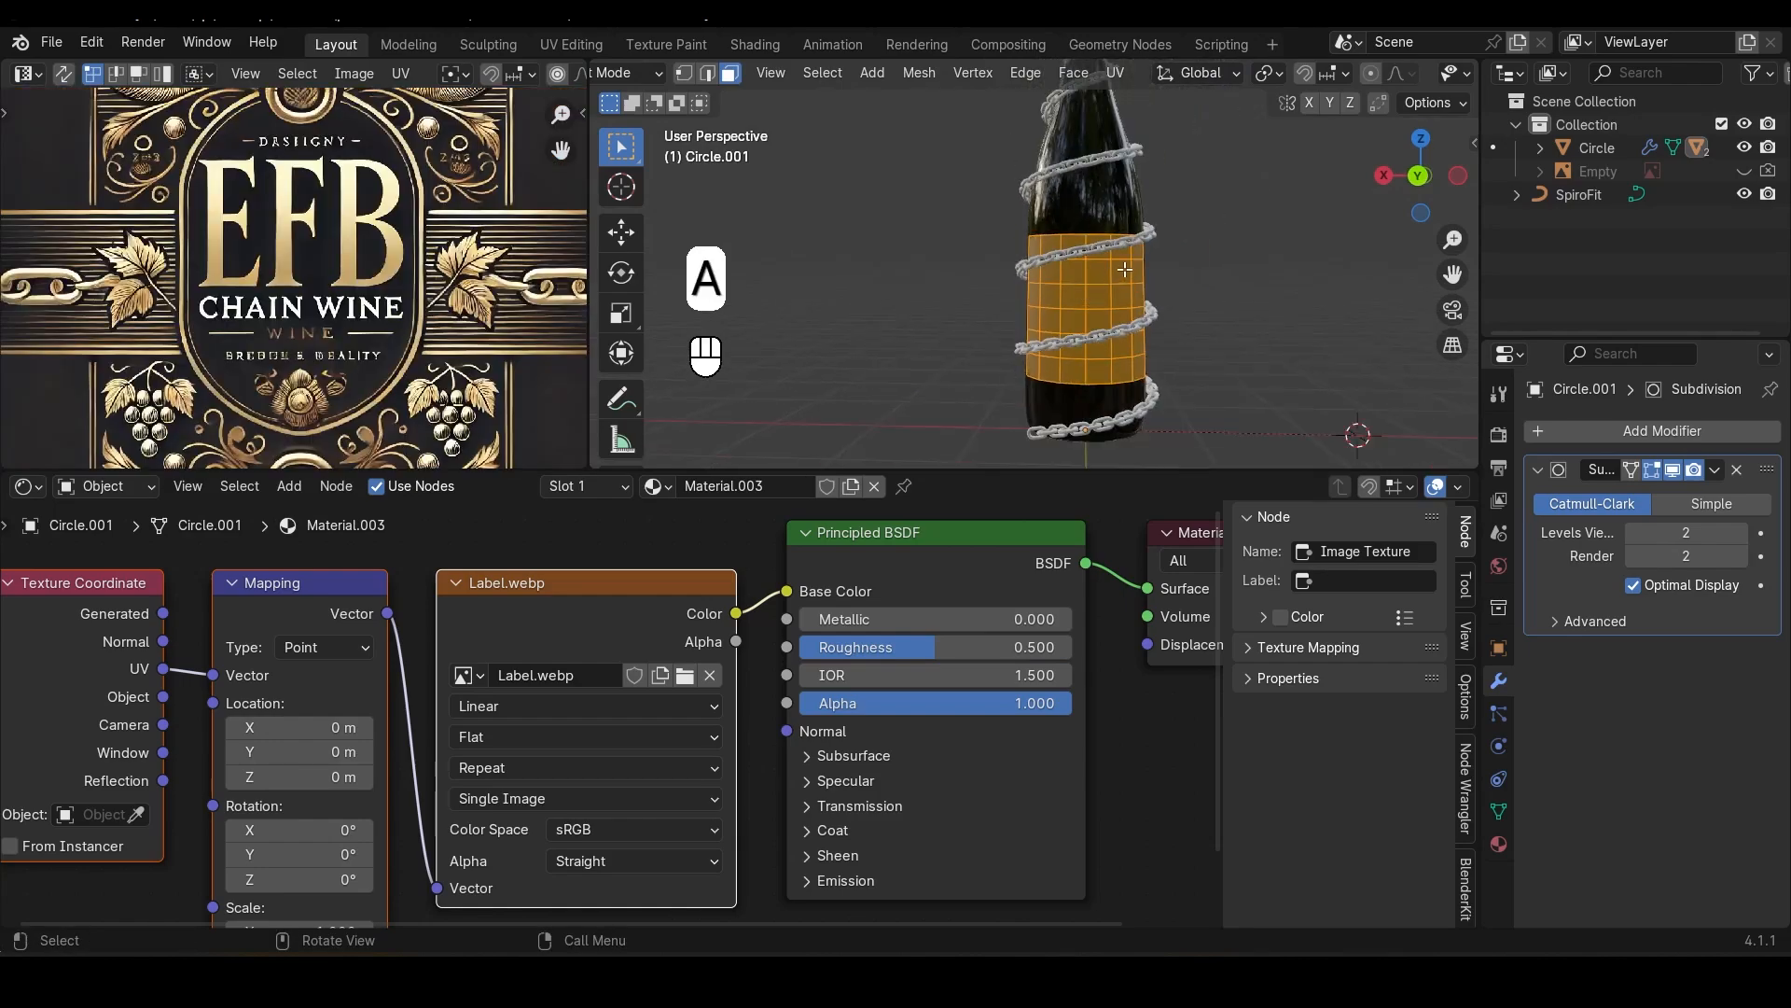
pyautogui.press('u')
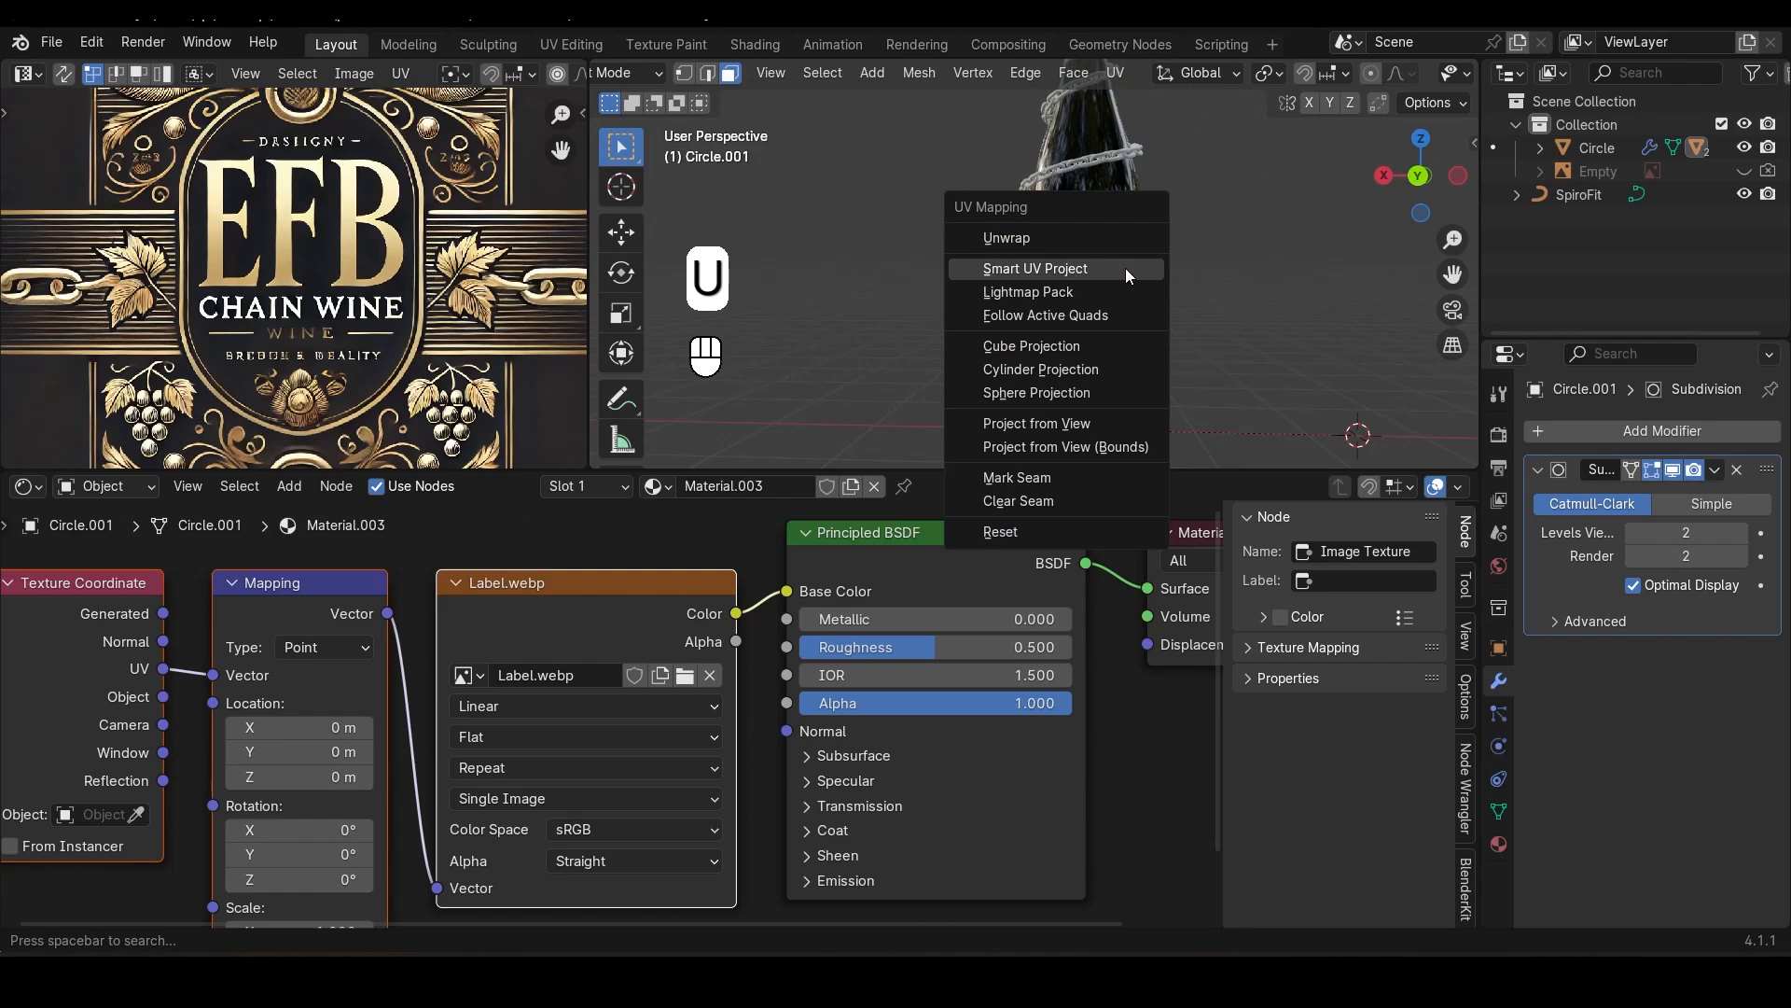
pyautogui.click(1040, 238)
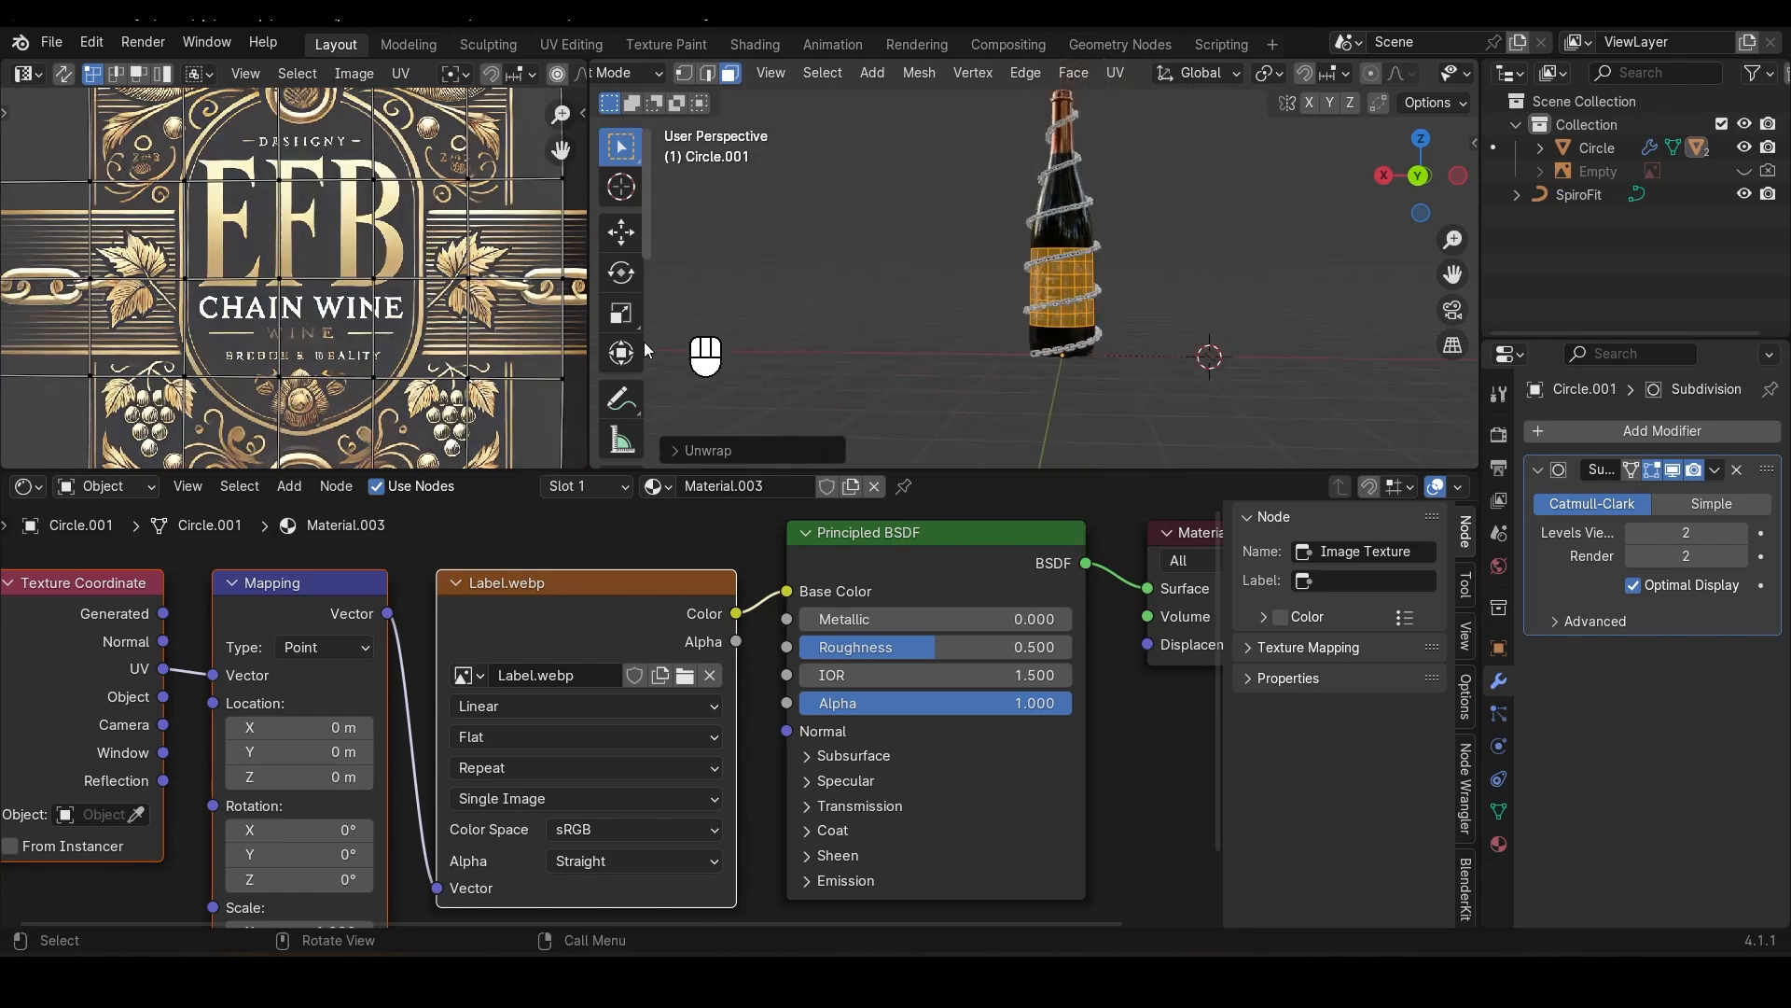
# Step: Select all UVs of the label in the UV editor and rotate them by 90°
pyautogui.scroll(4, 1225, 312)
pyautogui.scroll(-2, 297, 332)
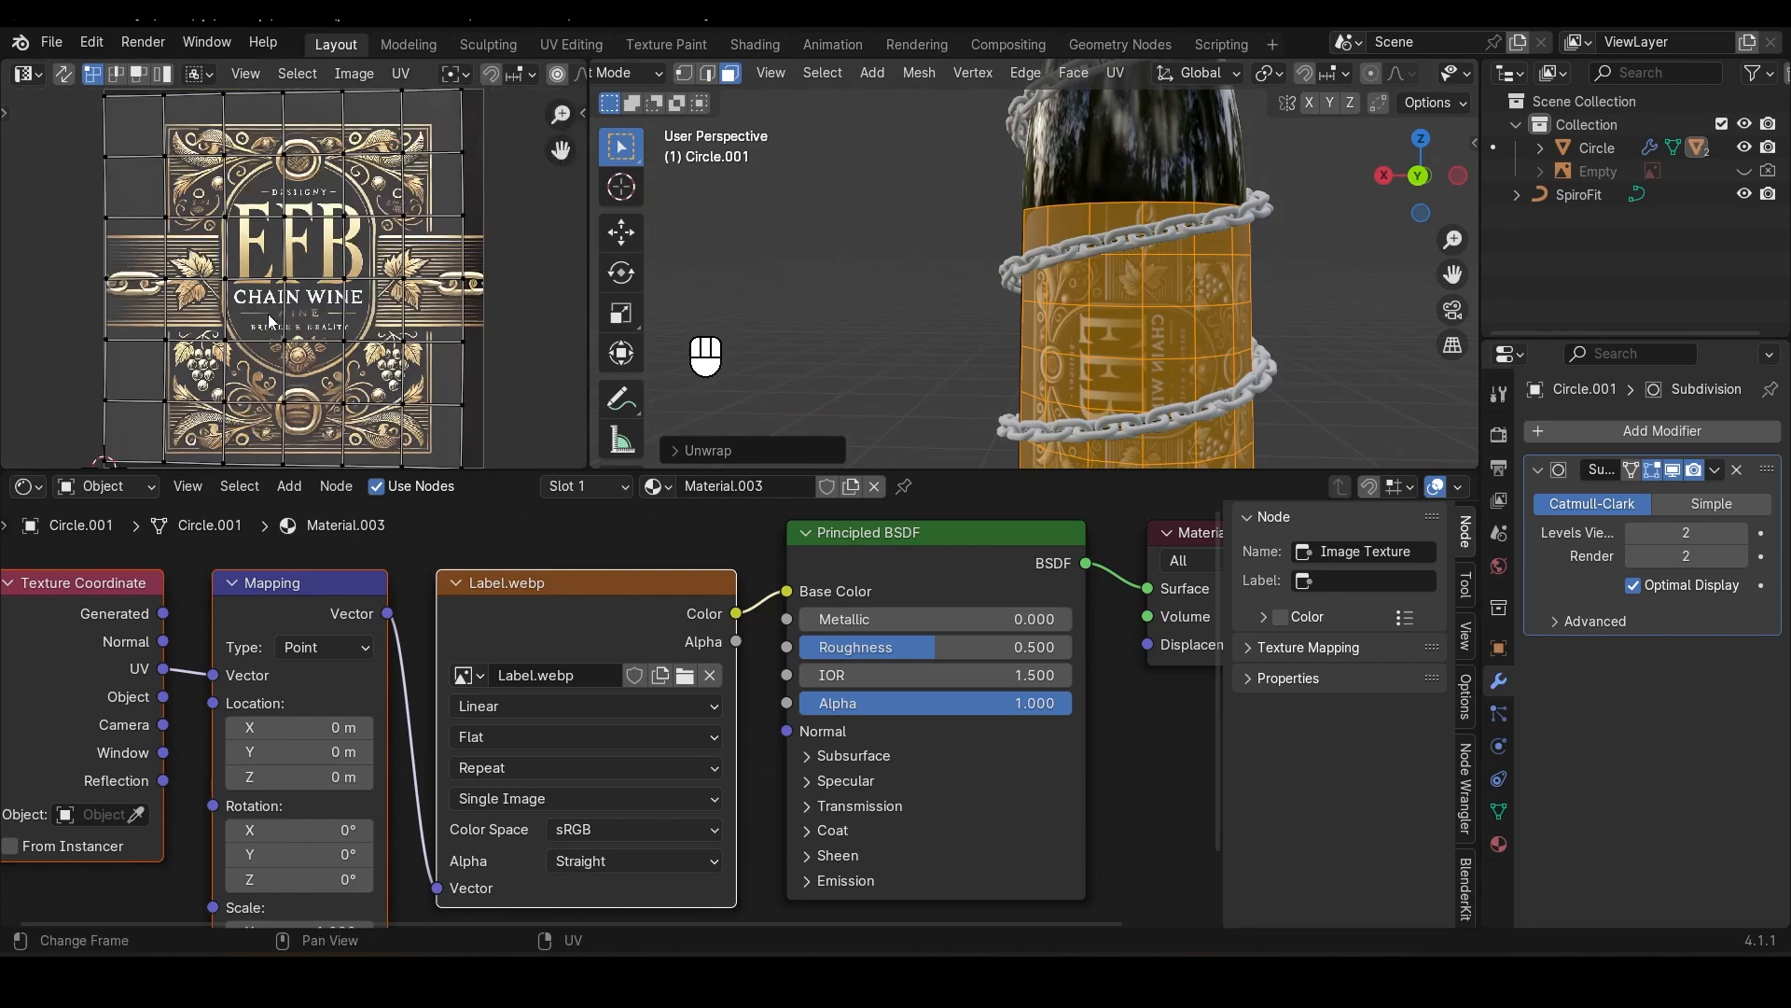
pyautogui.keyDown('shift'); pyautogui.moveTo(1082, 407); pyautogui.dragTo(1157, 349, button='middle'); pyautogui.keyUp('shift')
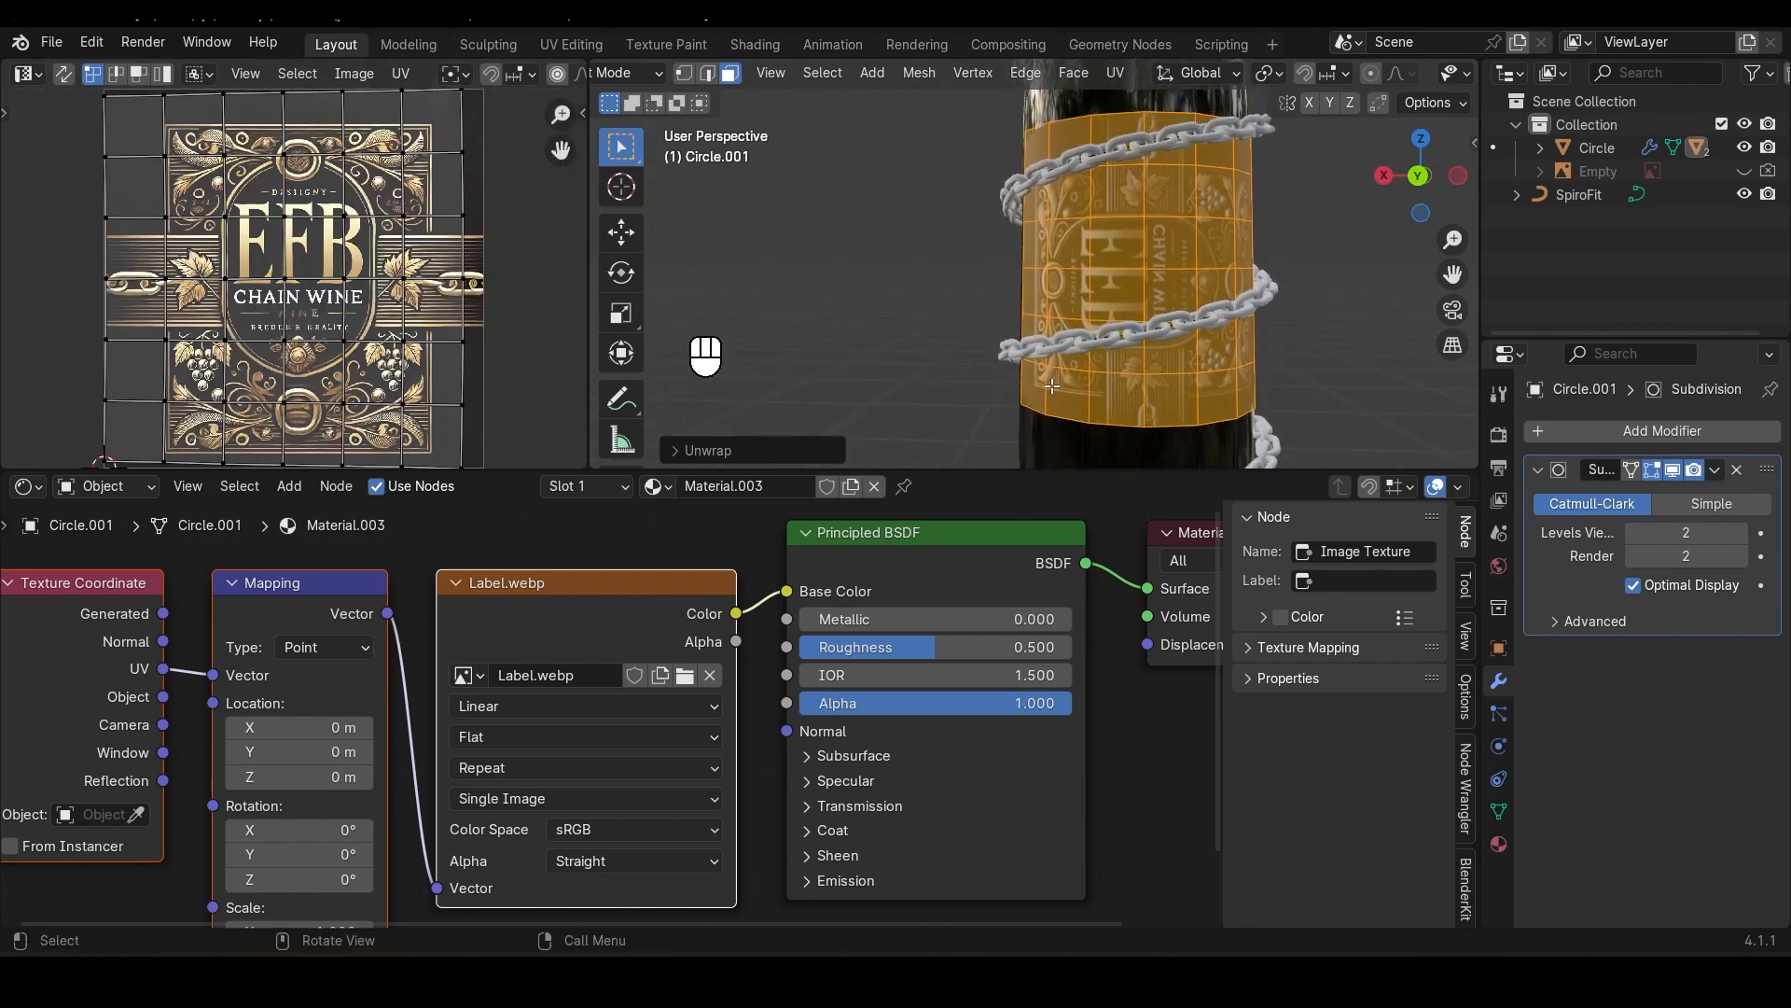
pyautogui.scroll(-2, 496, 338)
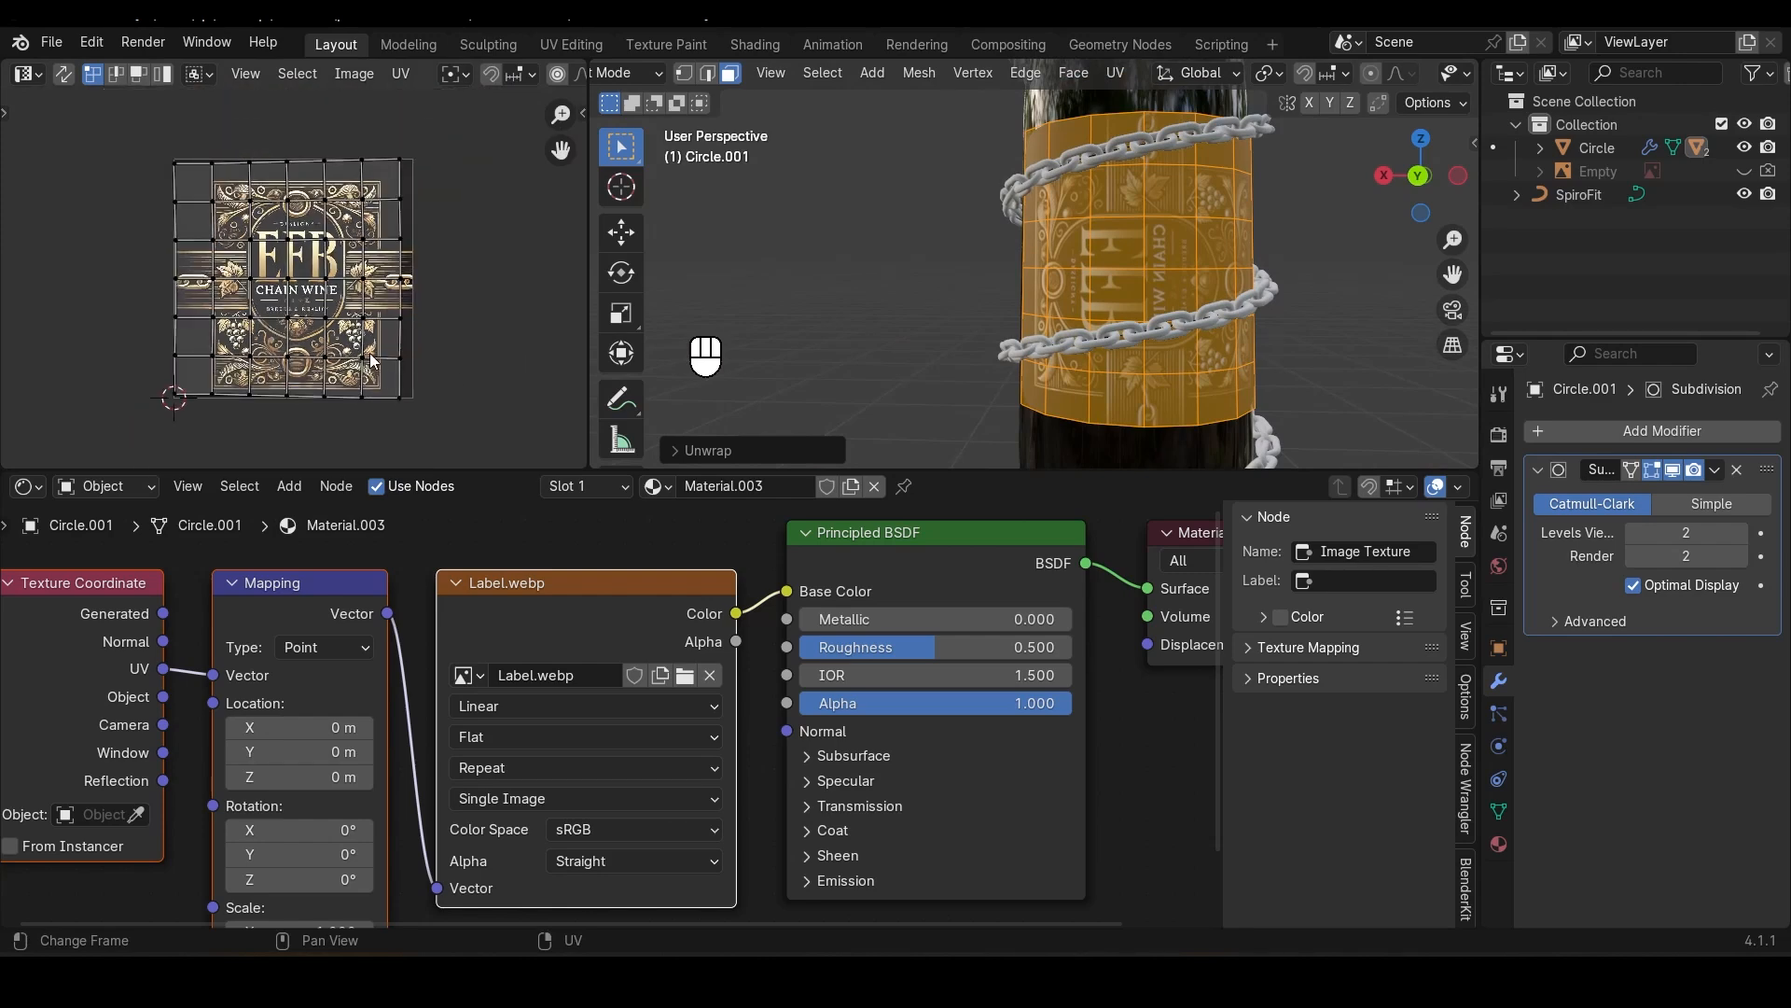
pyautogui.press('a')
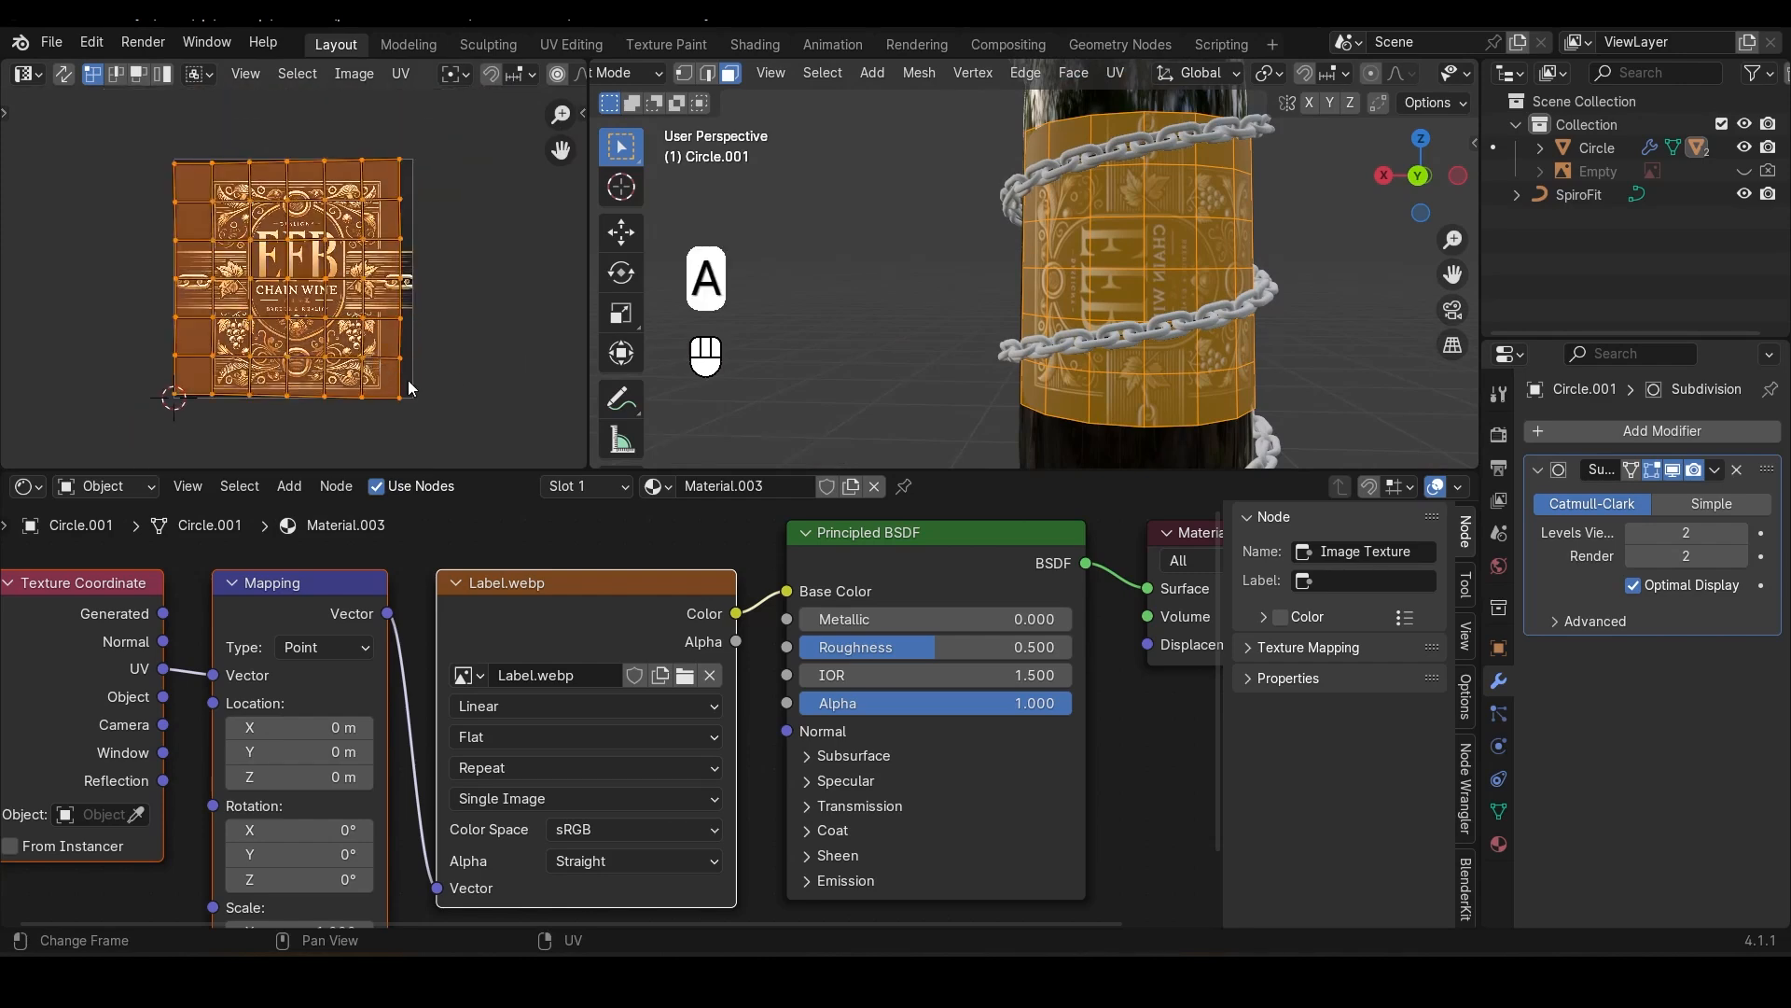
pyautogui.scroll(4, 410, 390)
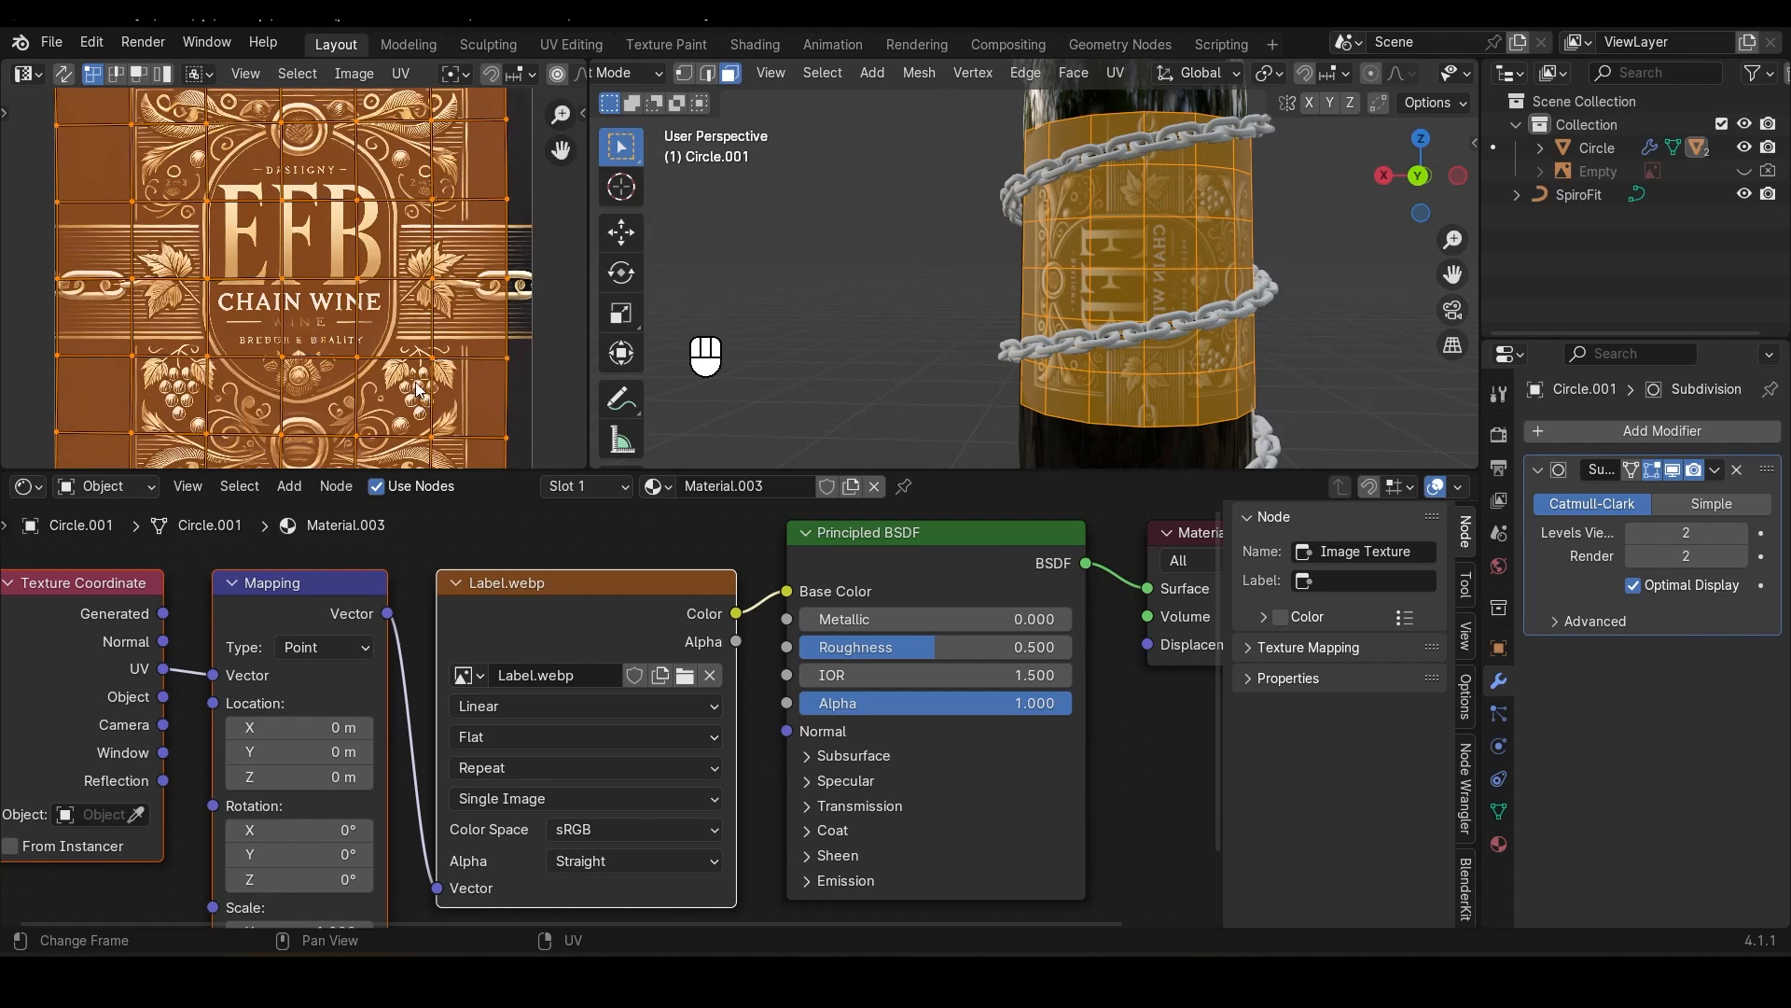
pyautogui.scroll(-3, 421, 390)
pyautogui.write('r')
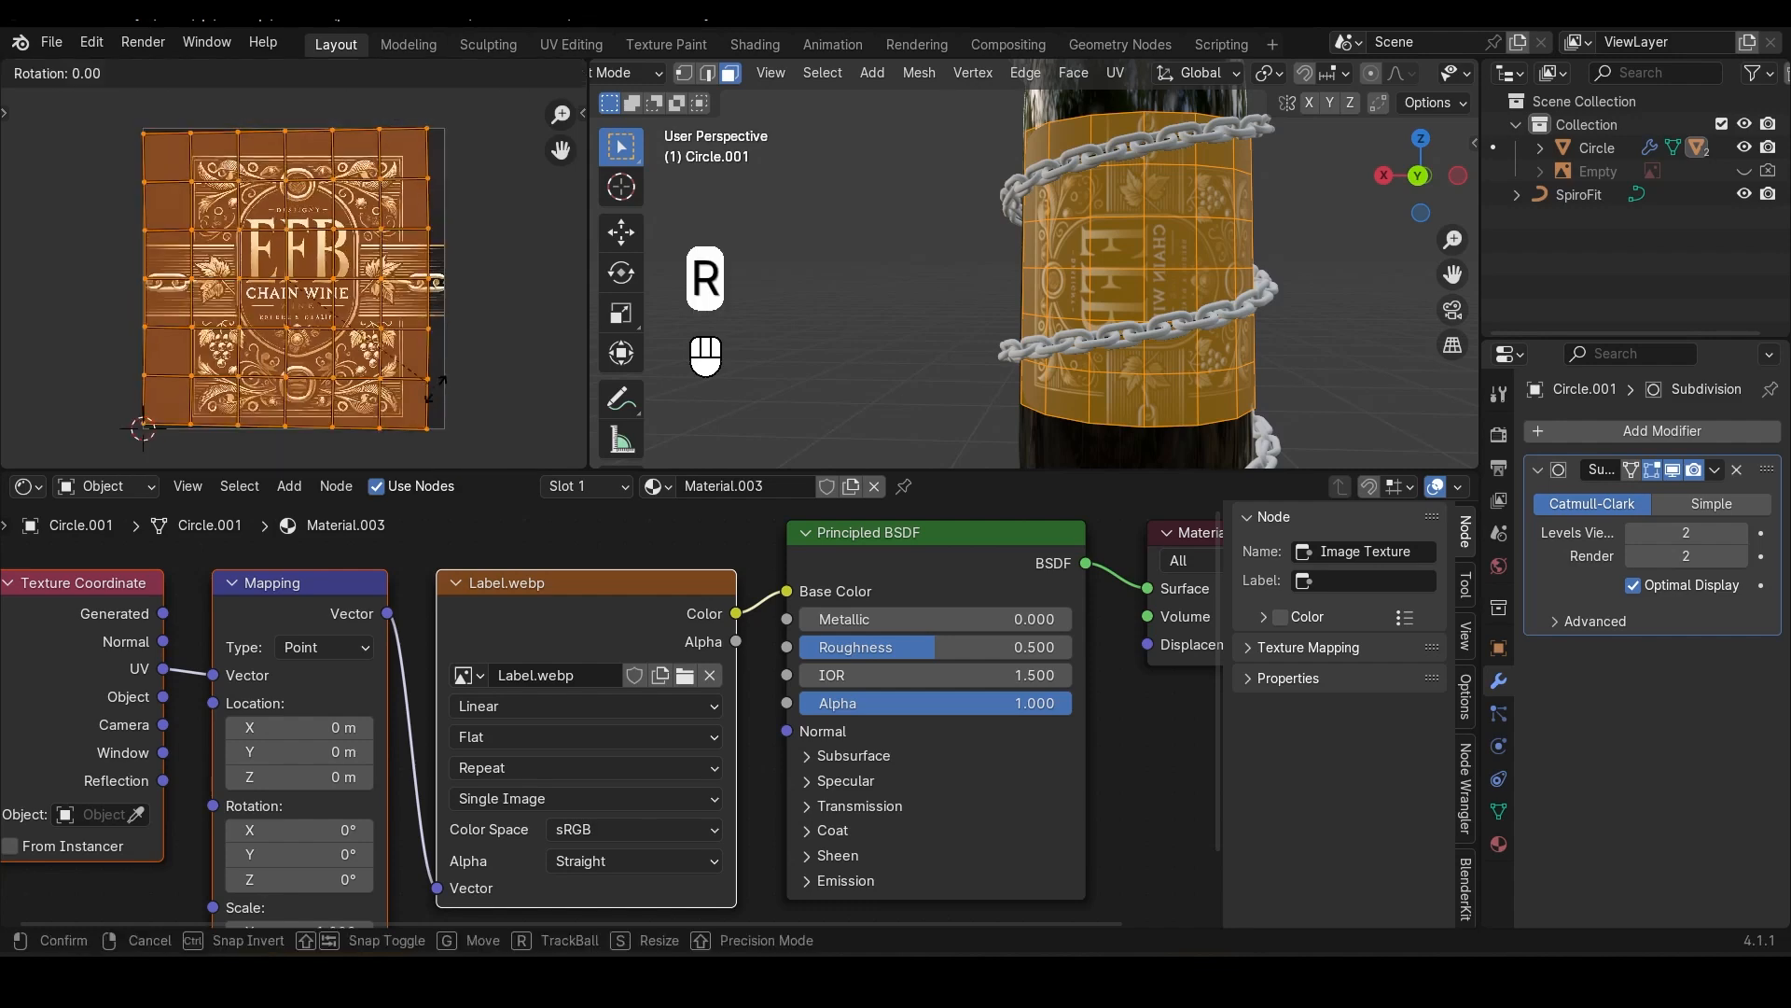
pyautogui.write('90')
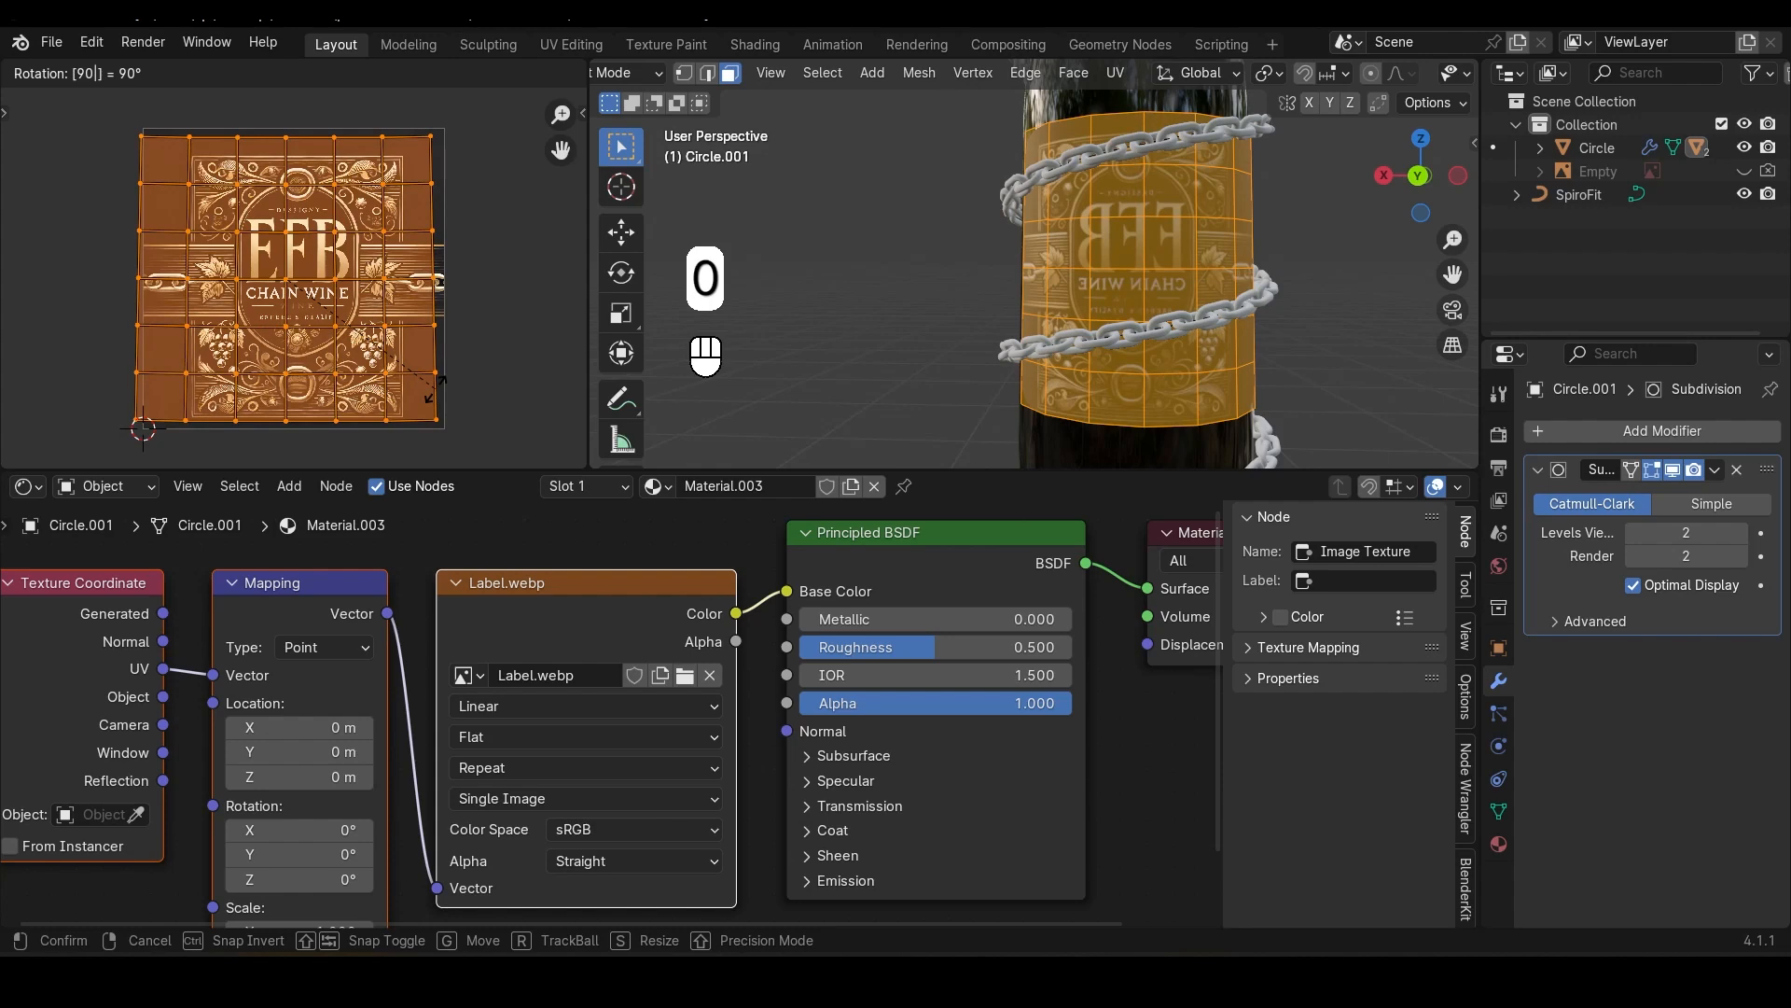
pyautogui.click(471, 383)
# Step: Rotate the label's UVs two more times by 90° each
pyautogui.write('r')
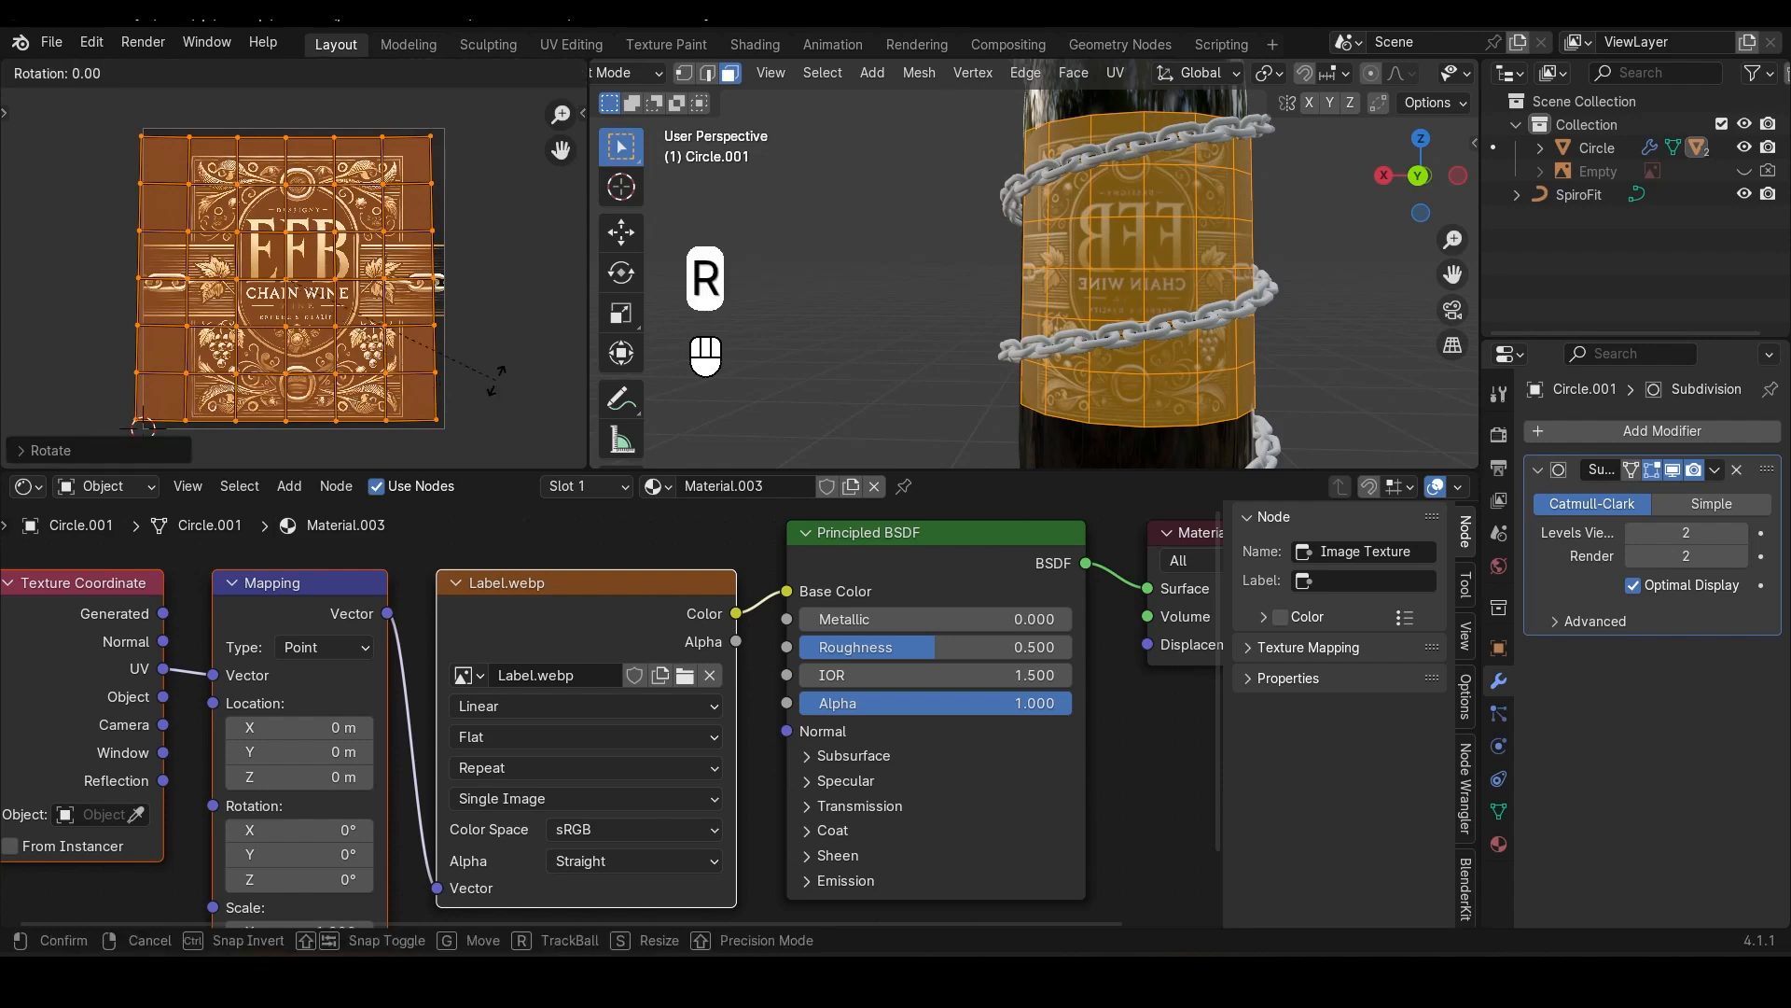
pyautogui.write('90')
pyautogui.click(496, 379)
pyautogui.write('r')
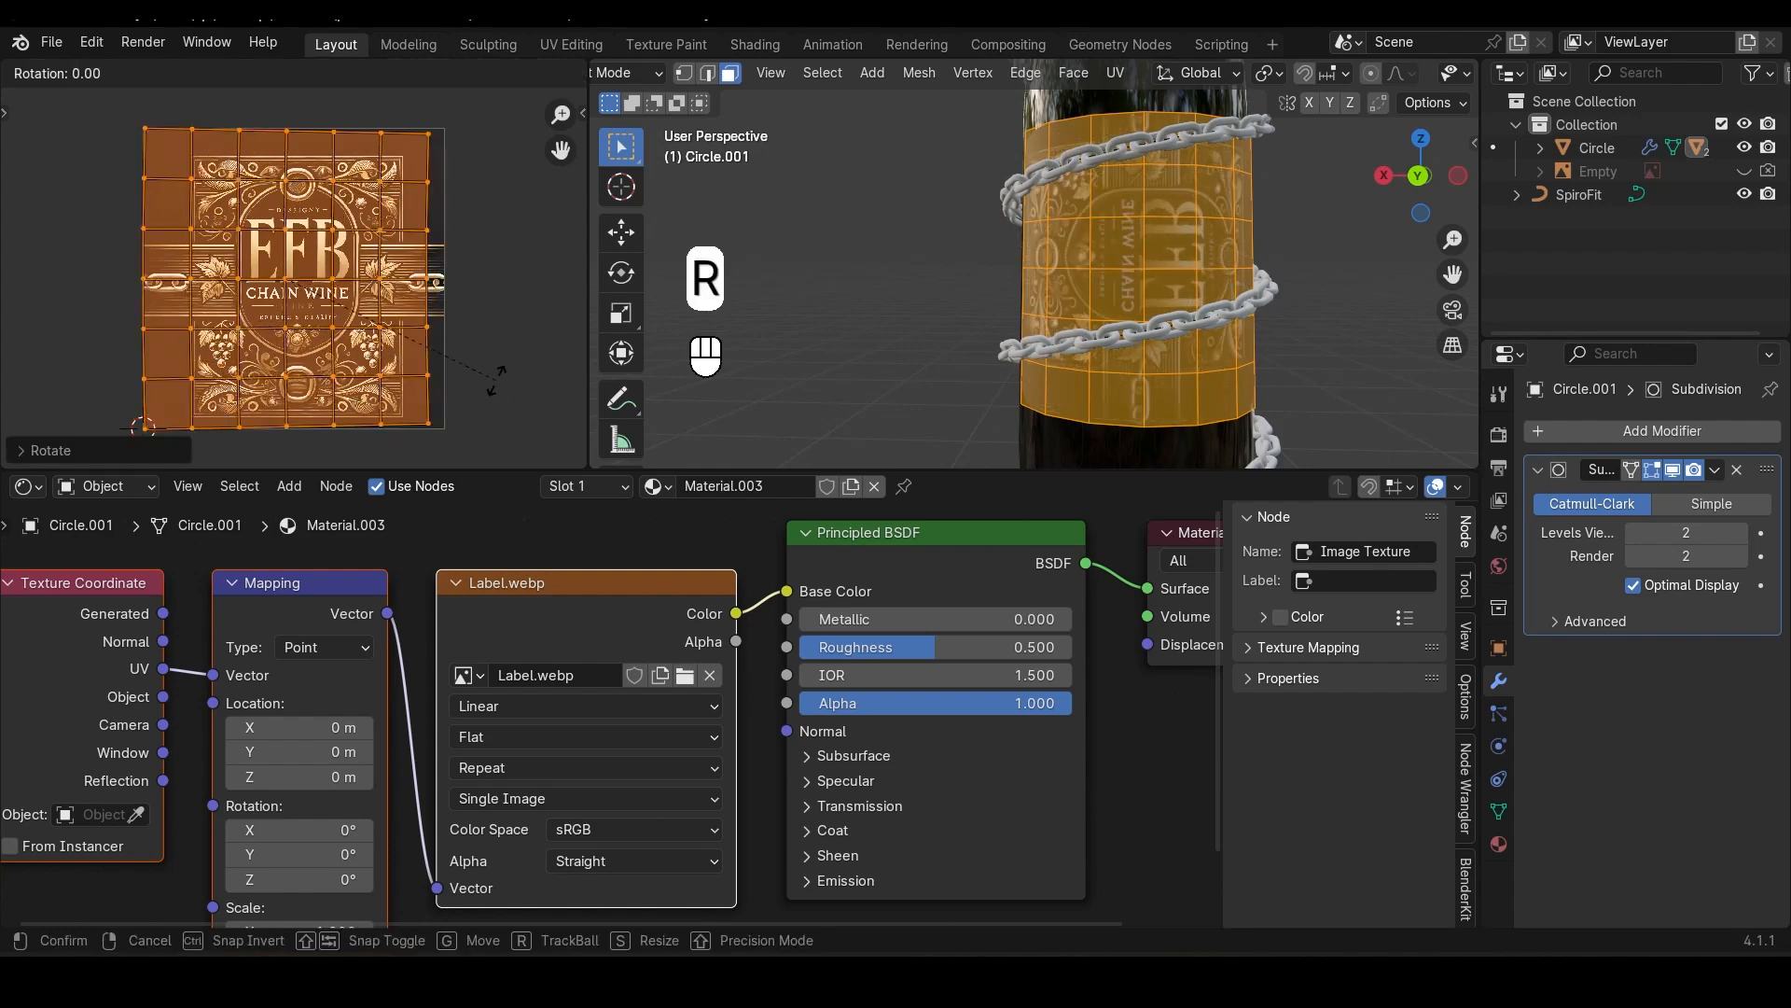
pyautogui.write('0')
pyautogui.click(496, 379)
# Step: In UV edge selection mode, flatten the top edge of the label's upper-right corner UV face by scaling it to 0 along Y
pyautogui.scroll(1, 452, 378)
pyautogui.scroll(4, 366, 399)
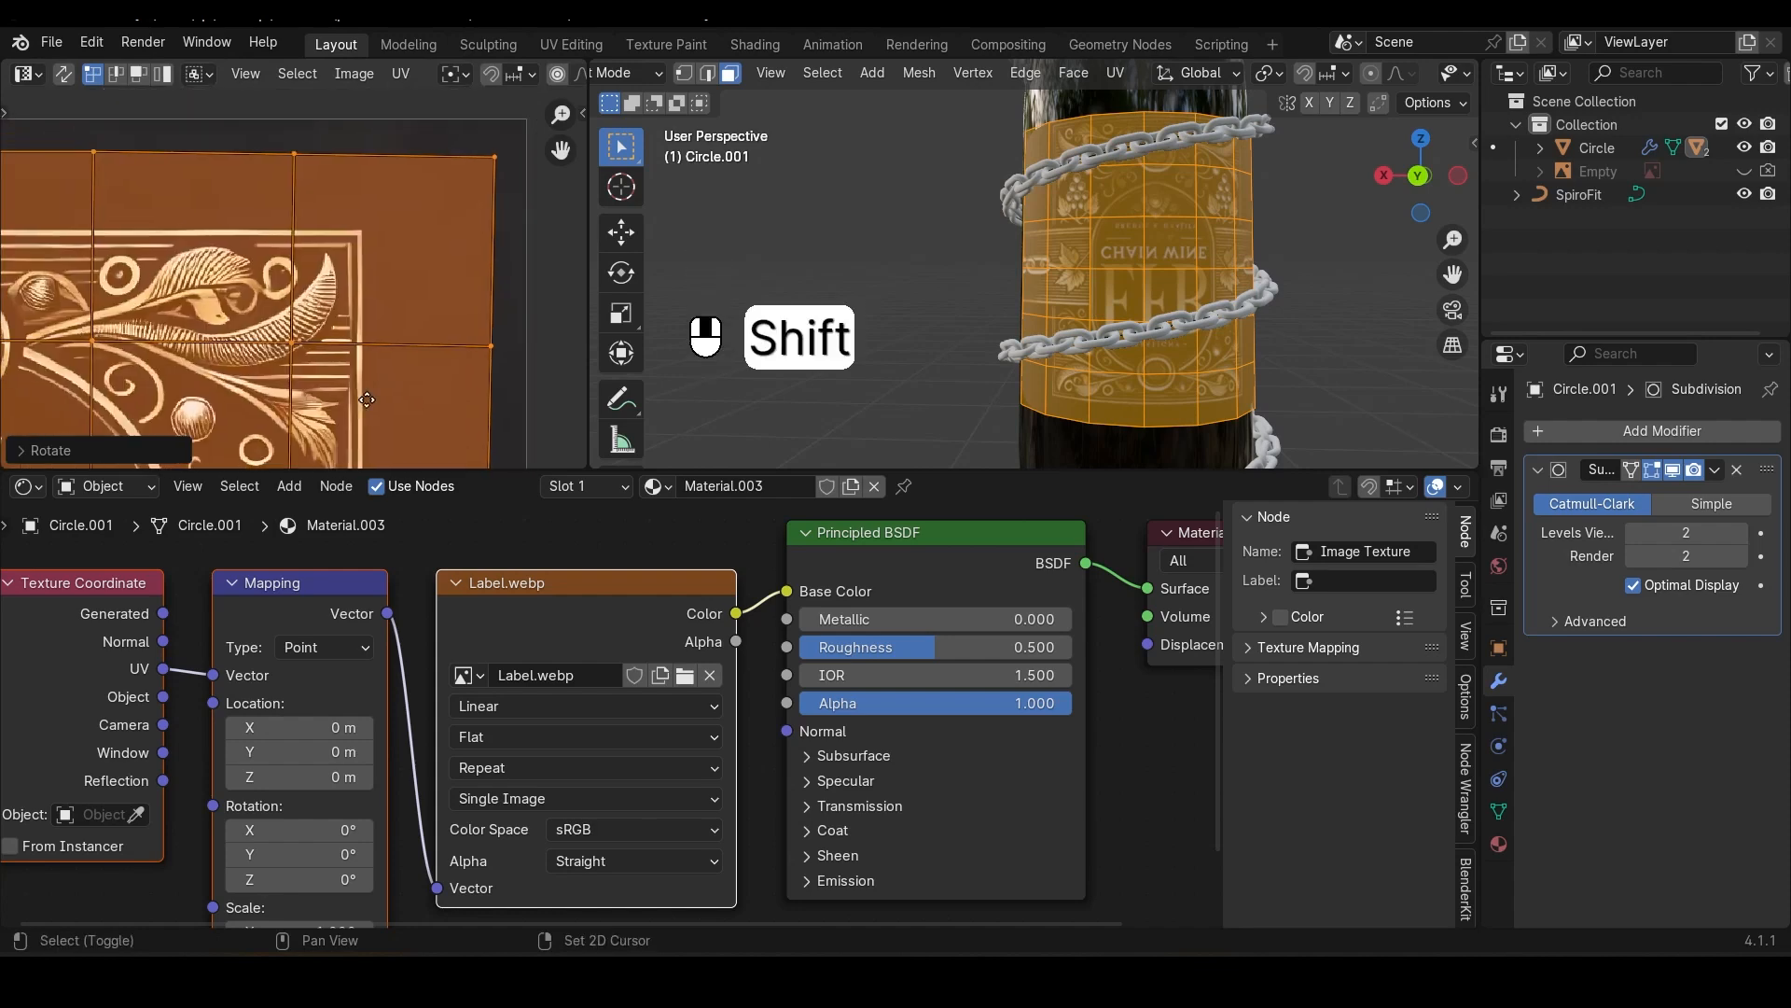
pyautogui.scroll(2, 367, 399)
pyautogui.scroll(-5, 372, 306)
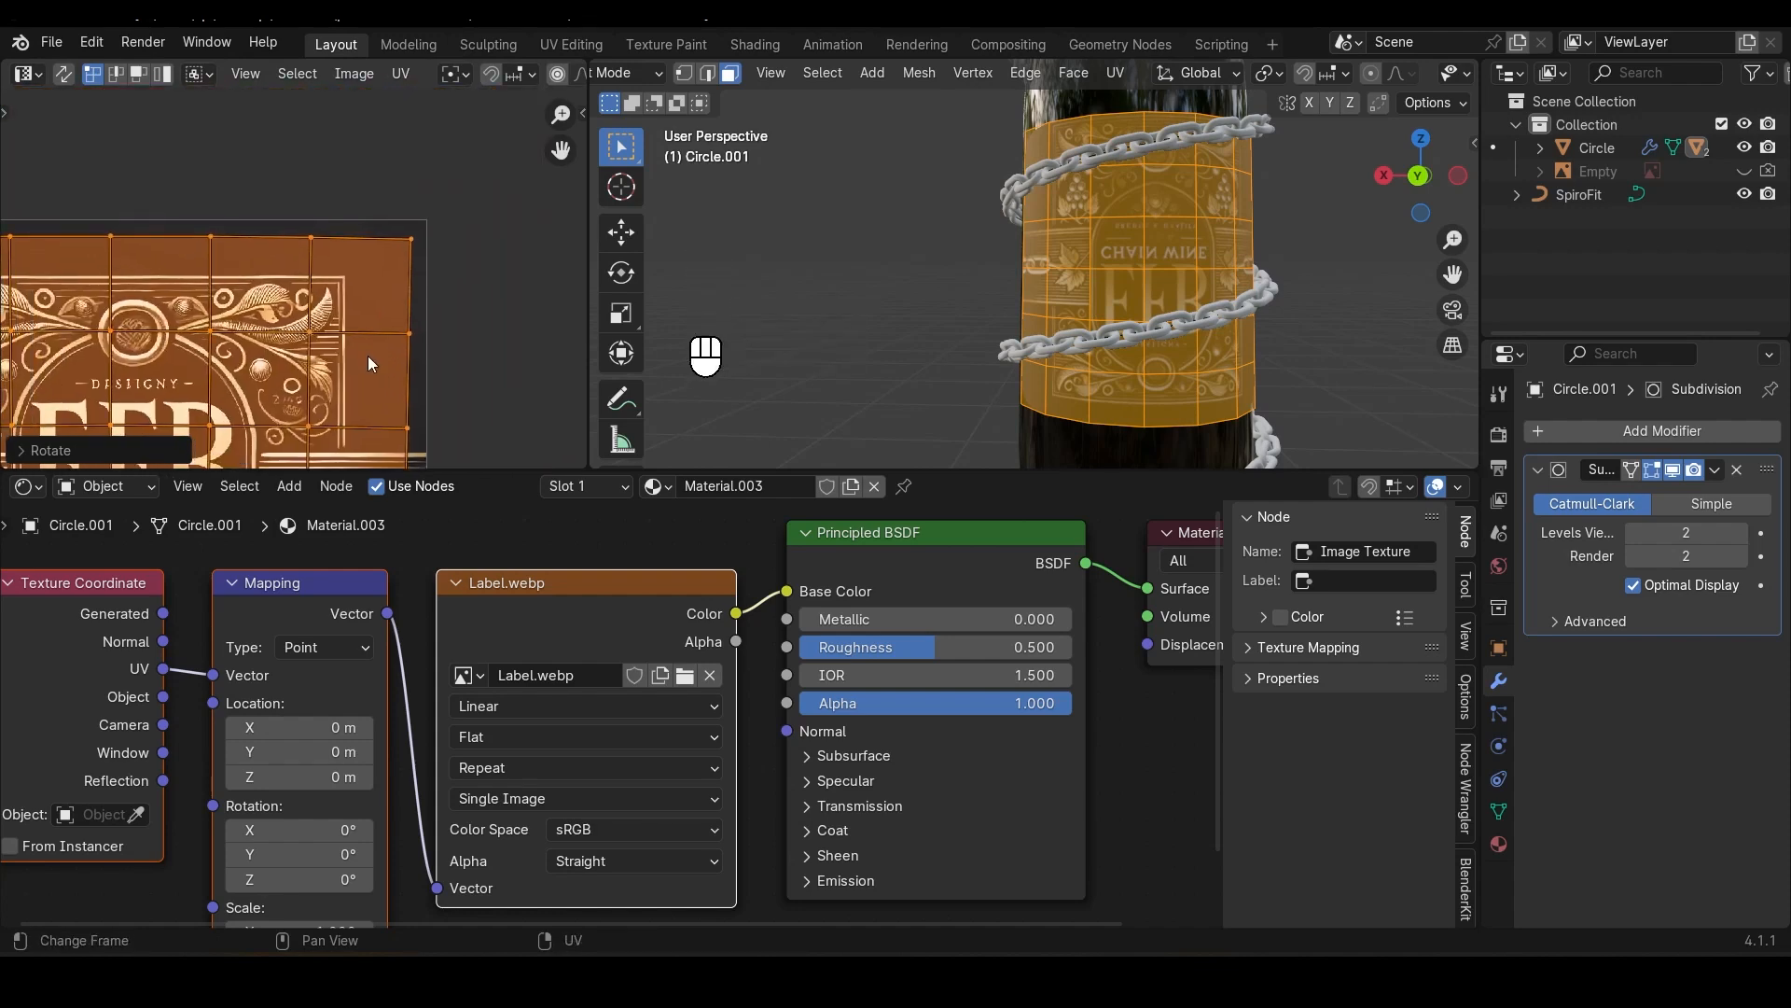
pyautogui.press('2')
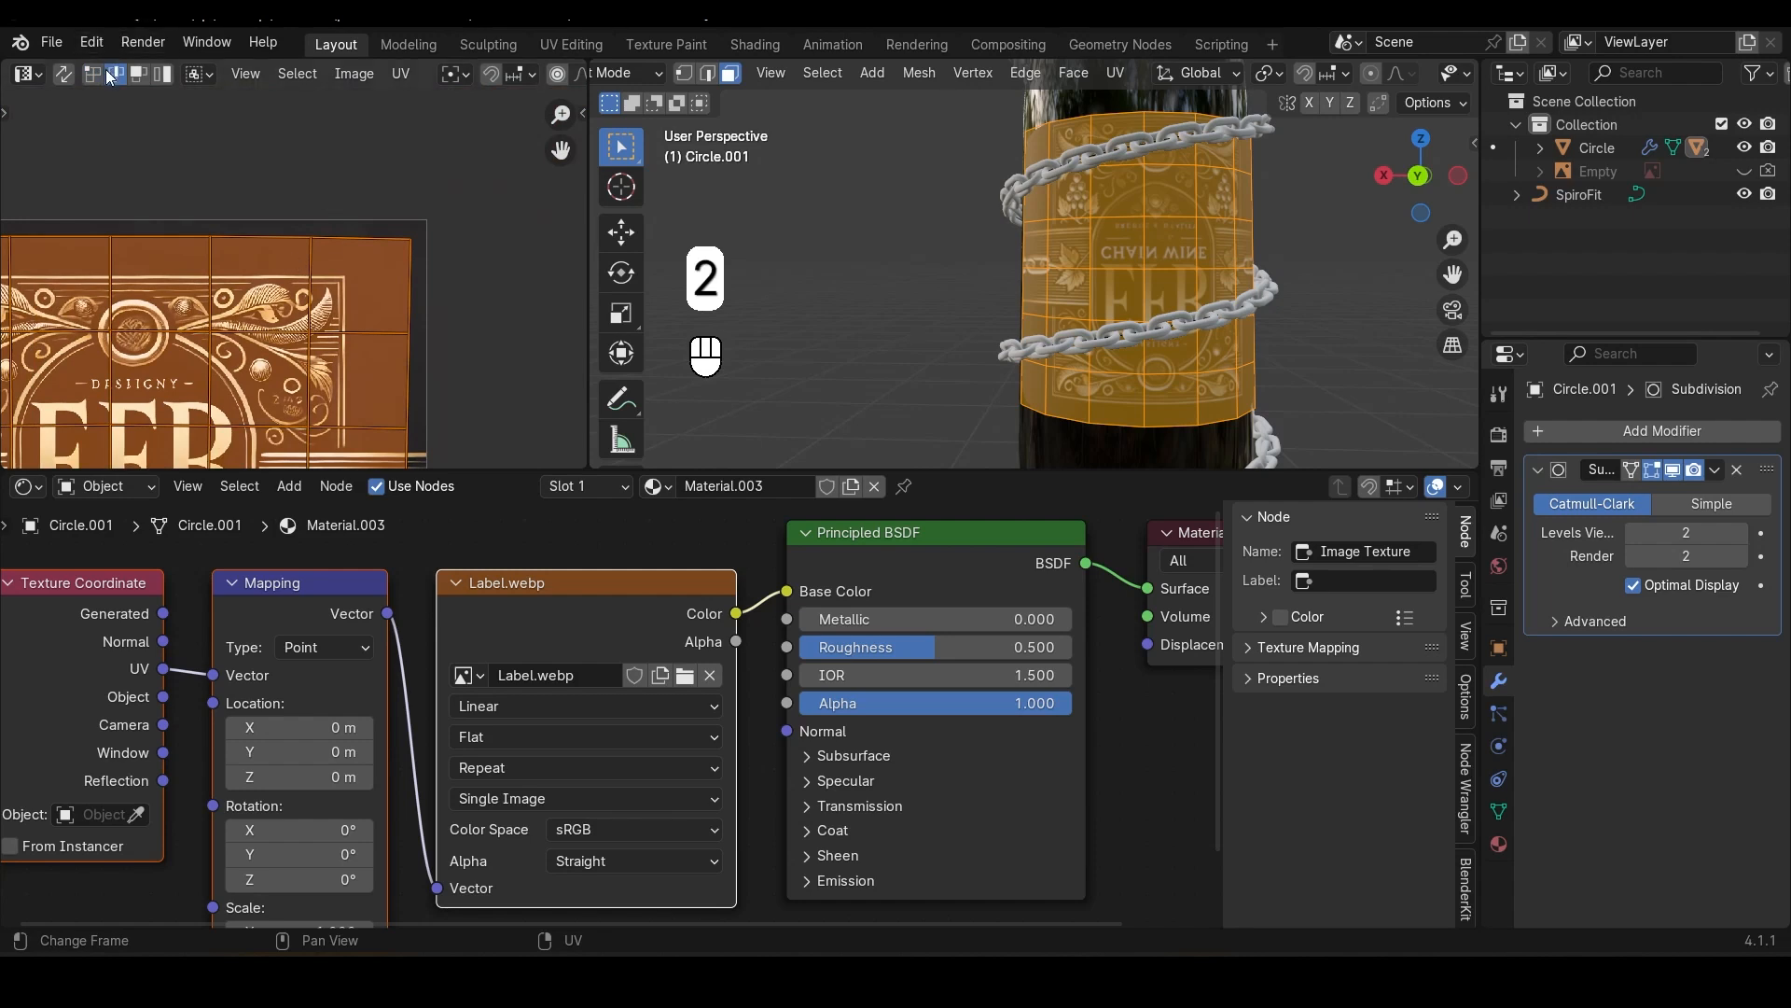
pyautogui.scroll(3, 397, 232)
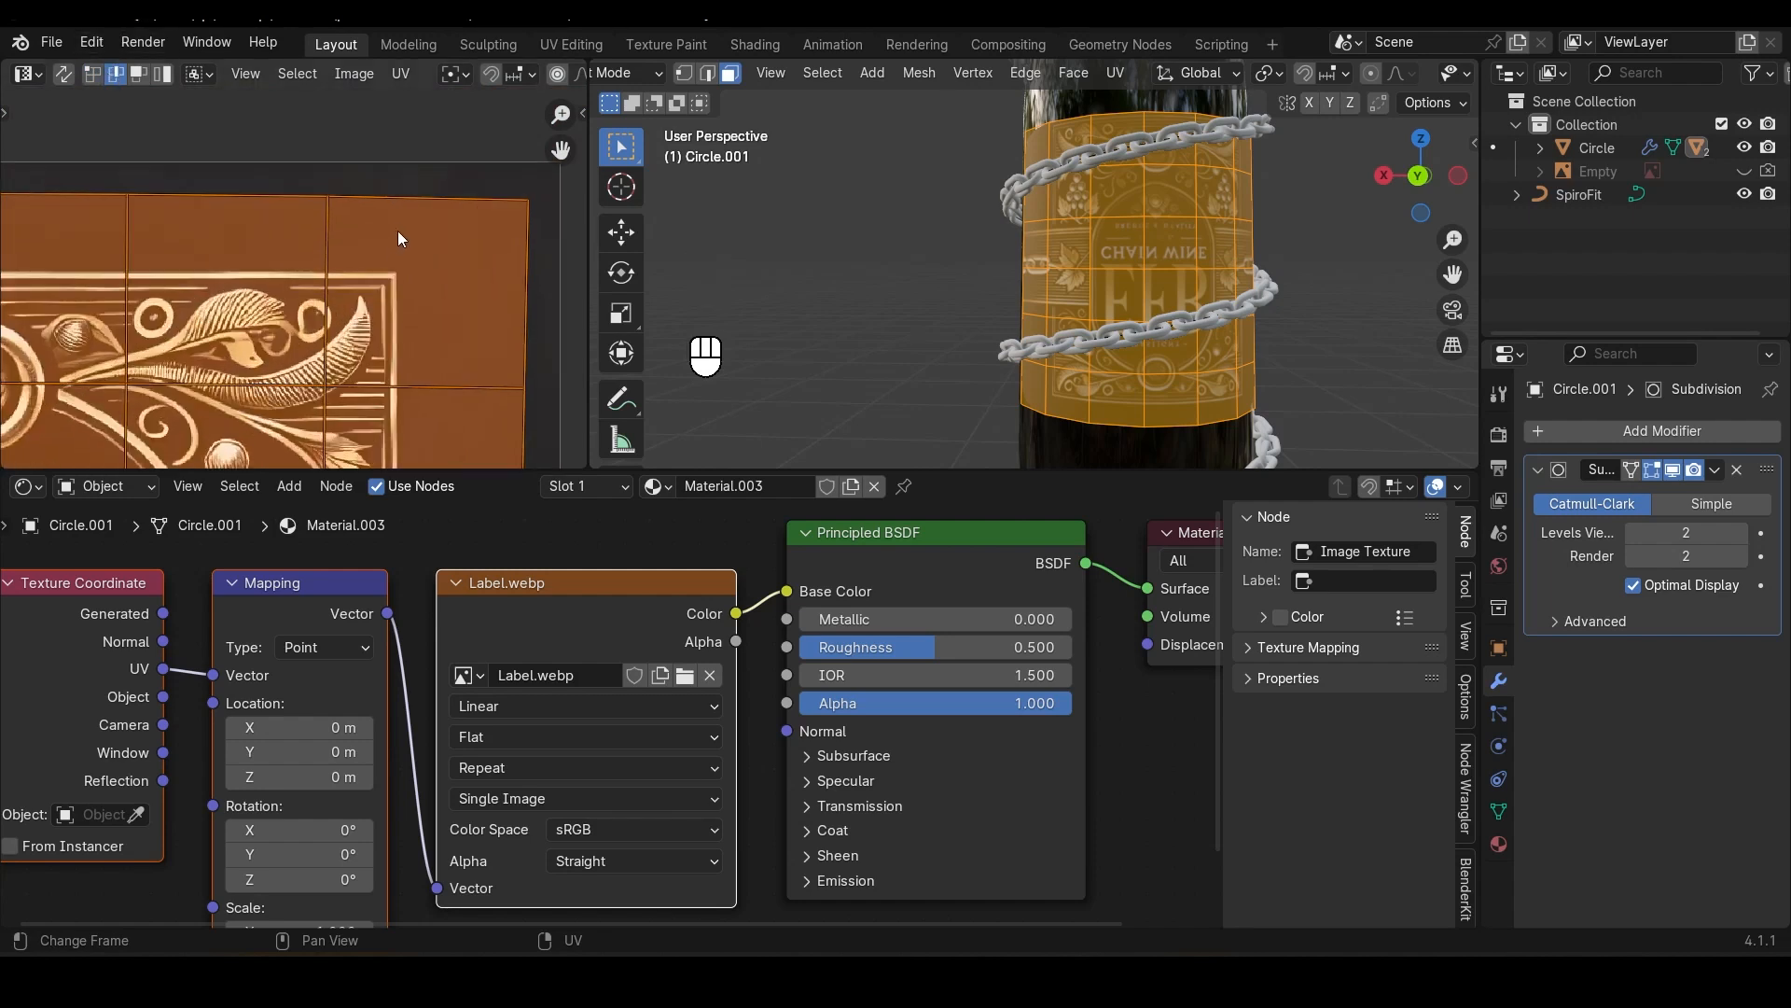
pyautogui.click(433, 203)
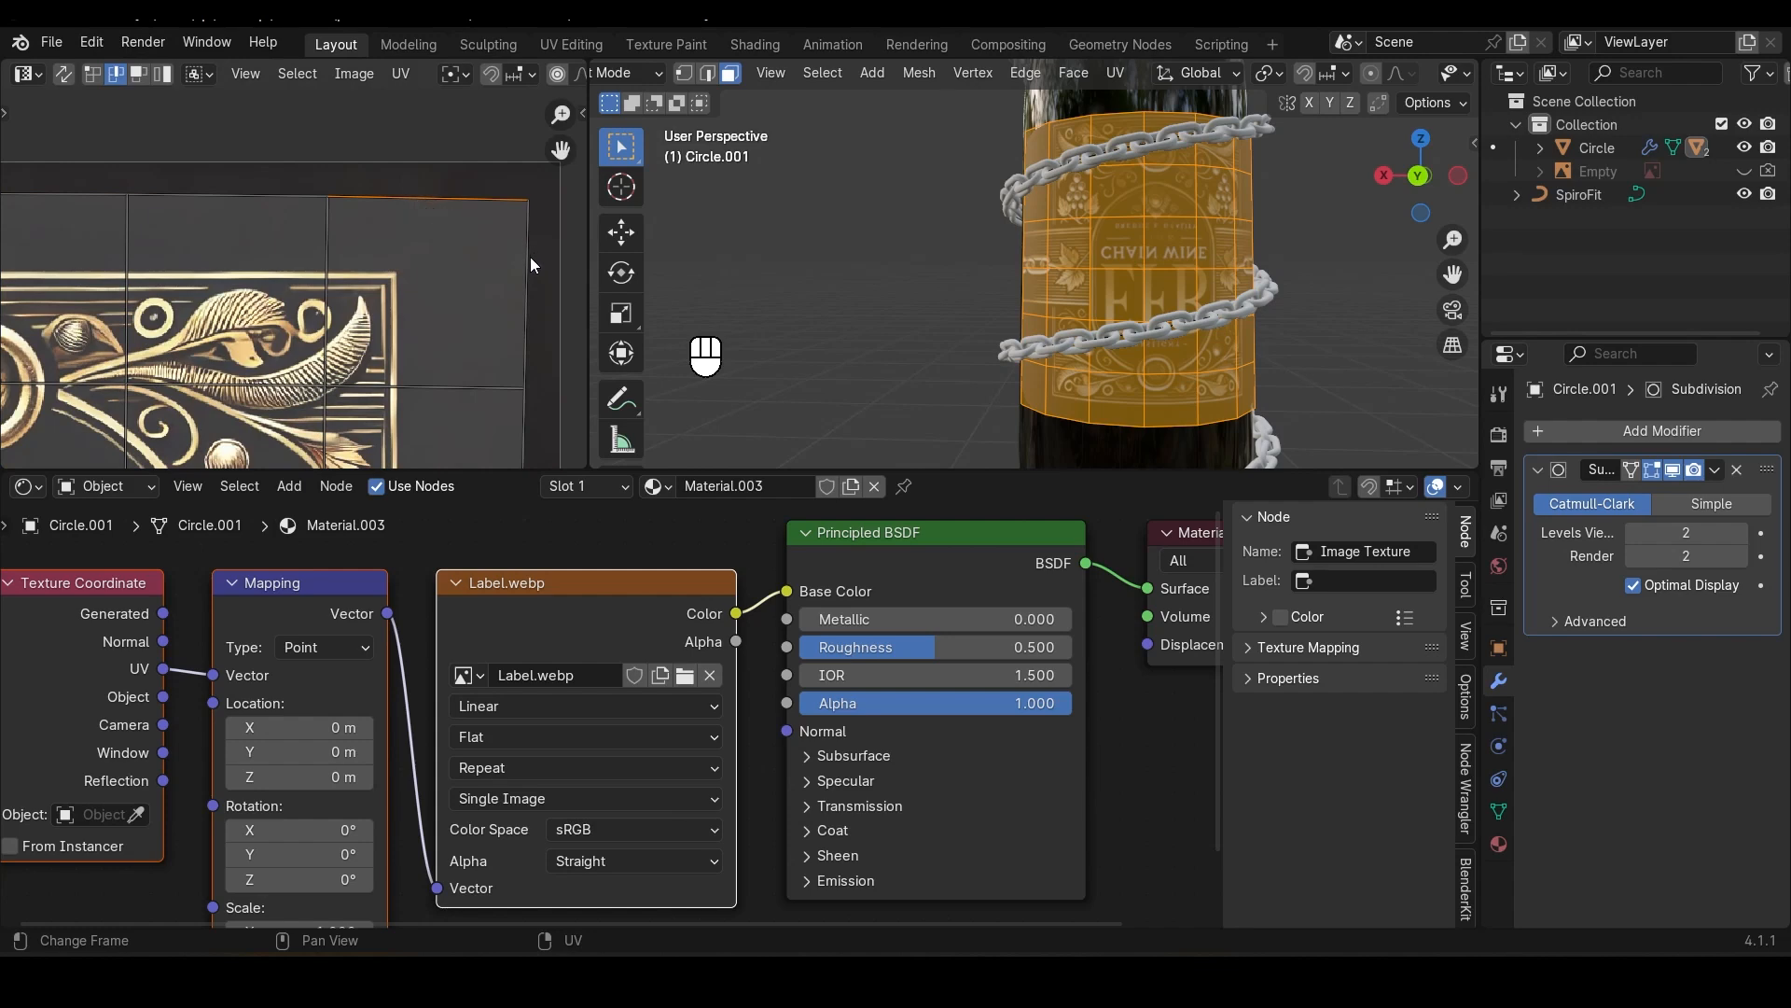
pyautogui.press('s')
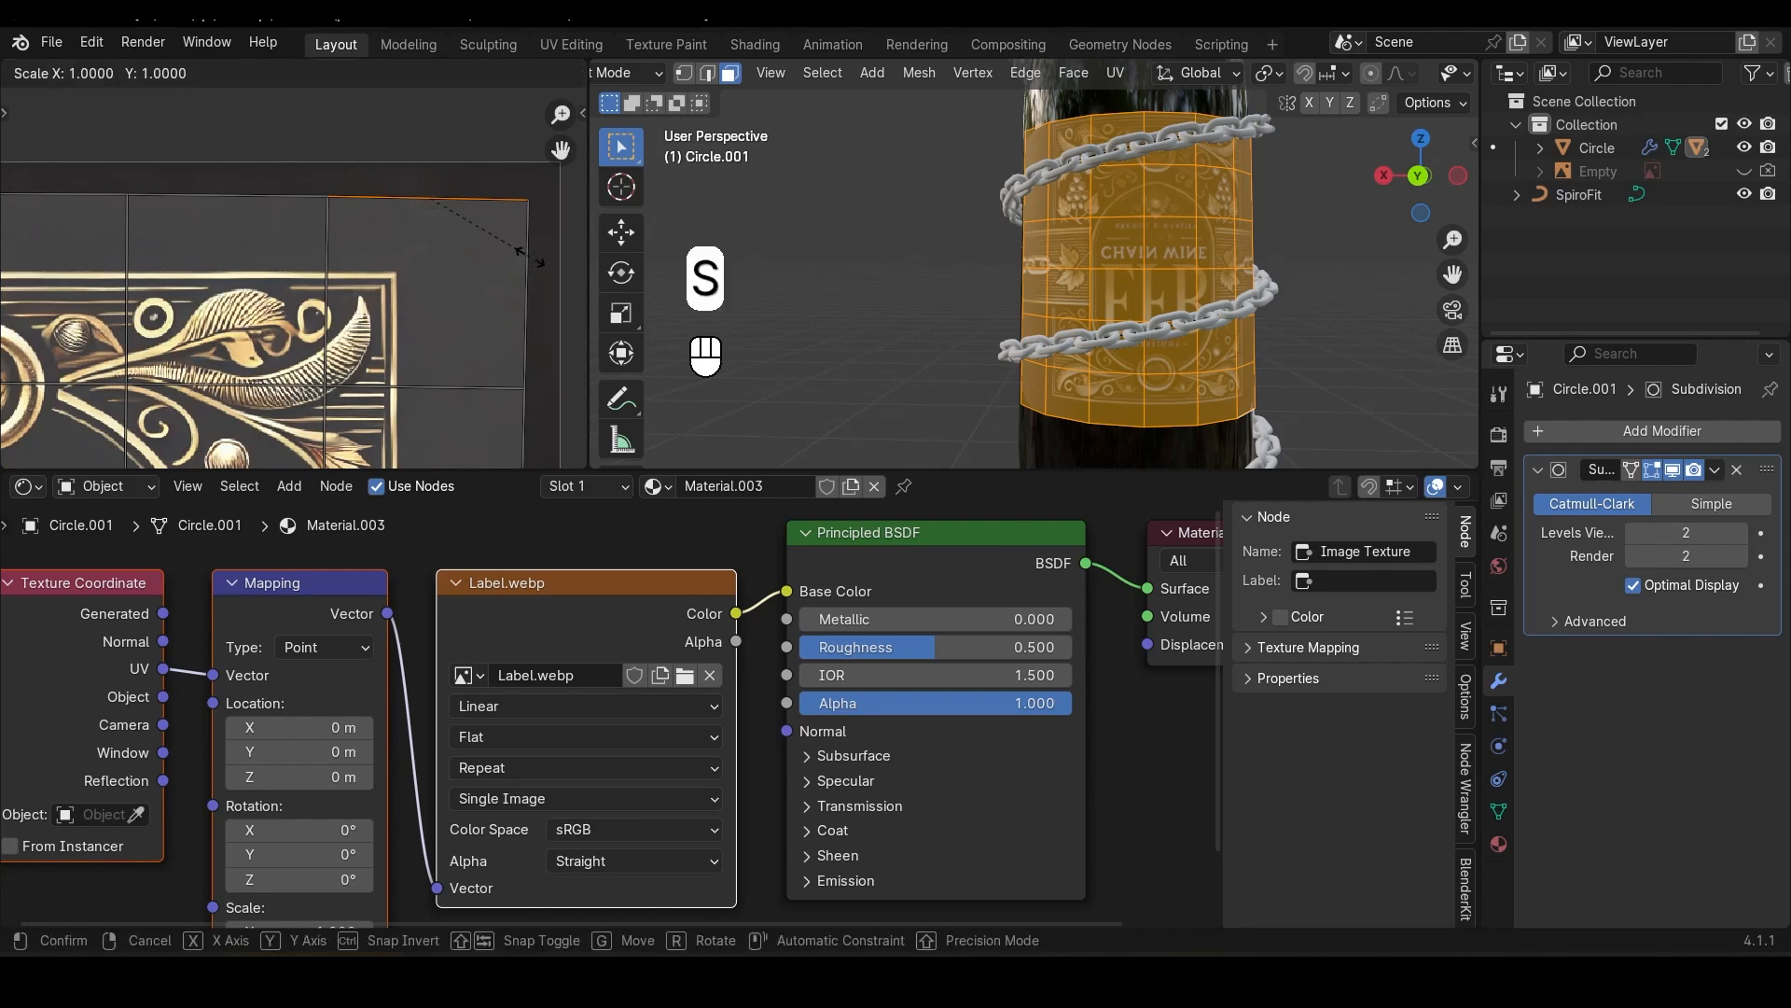
pyautogui.write('y0')
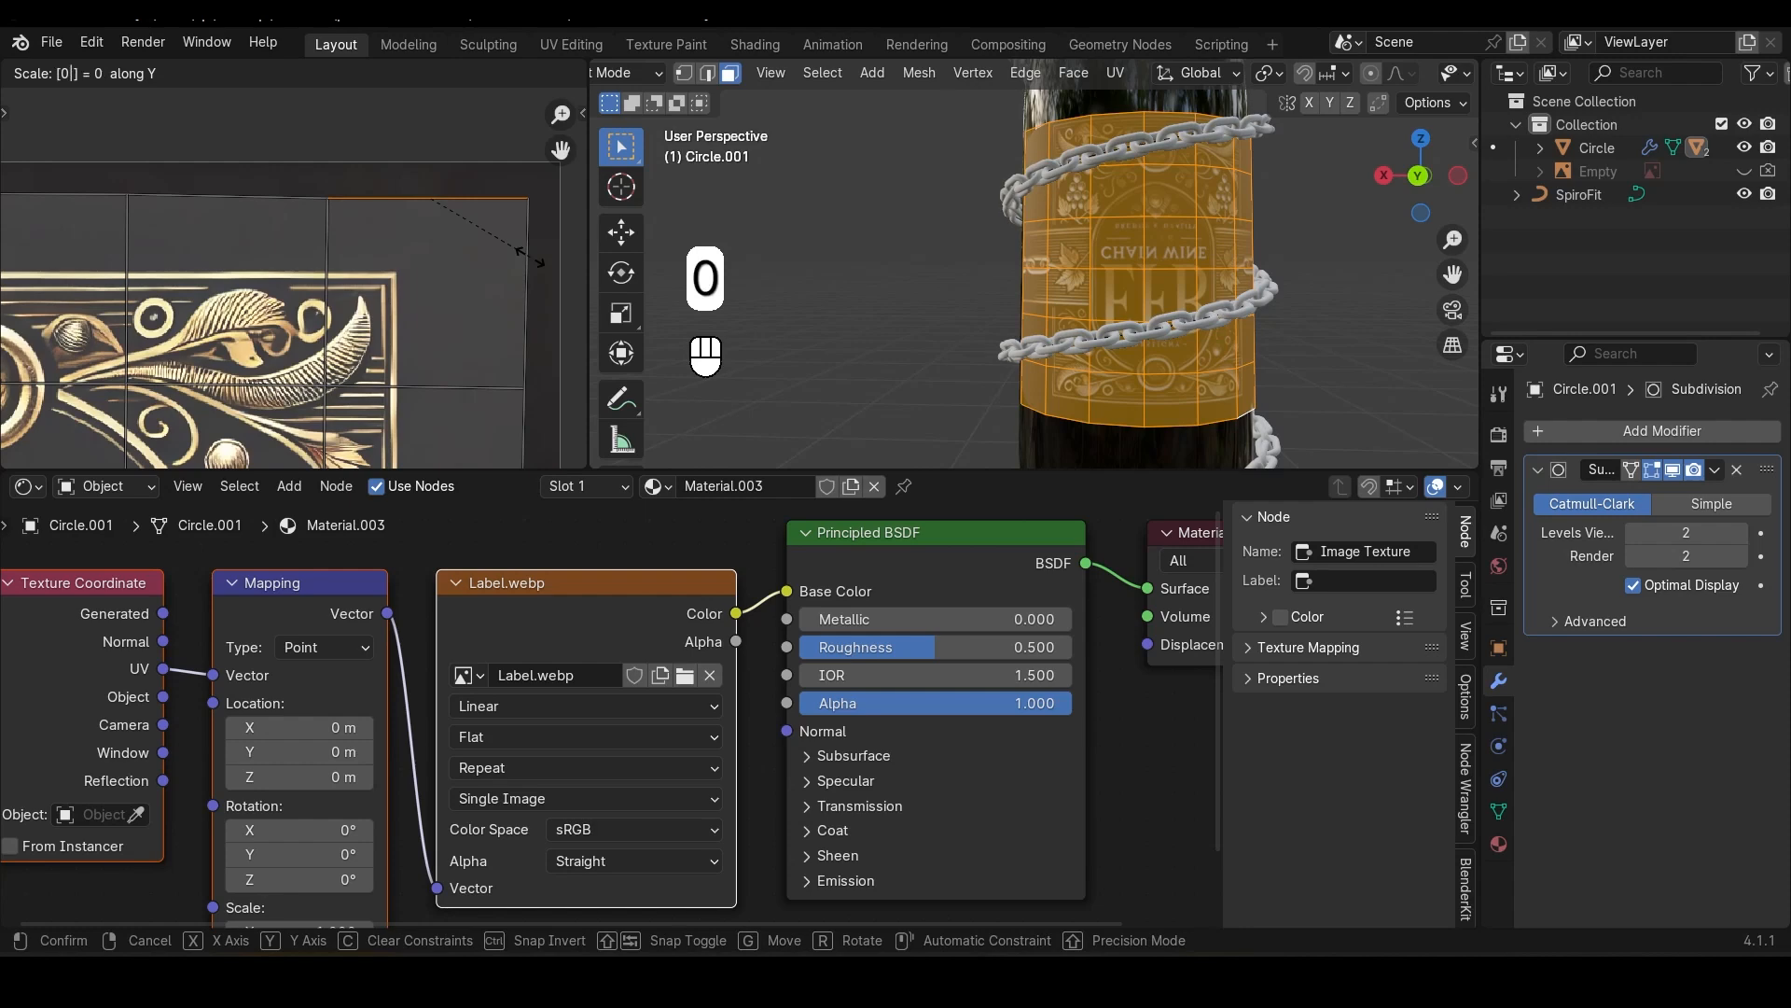
pyautogui.click(518, 252)
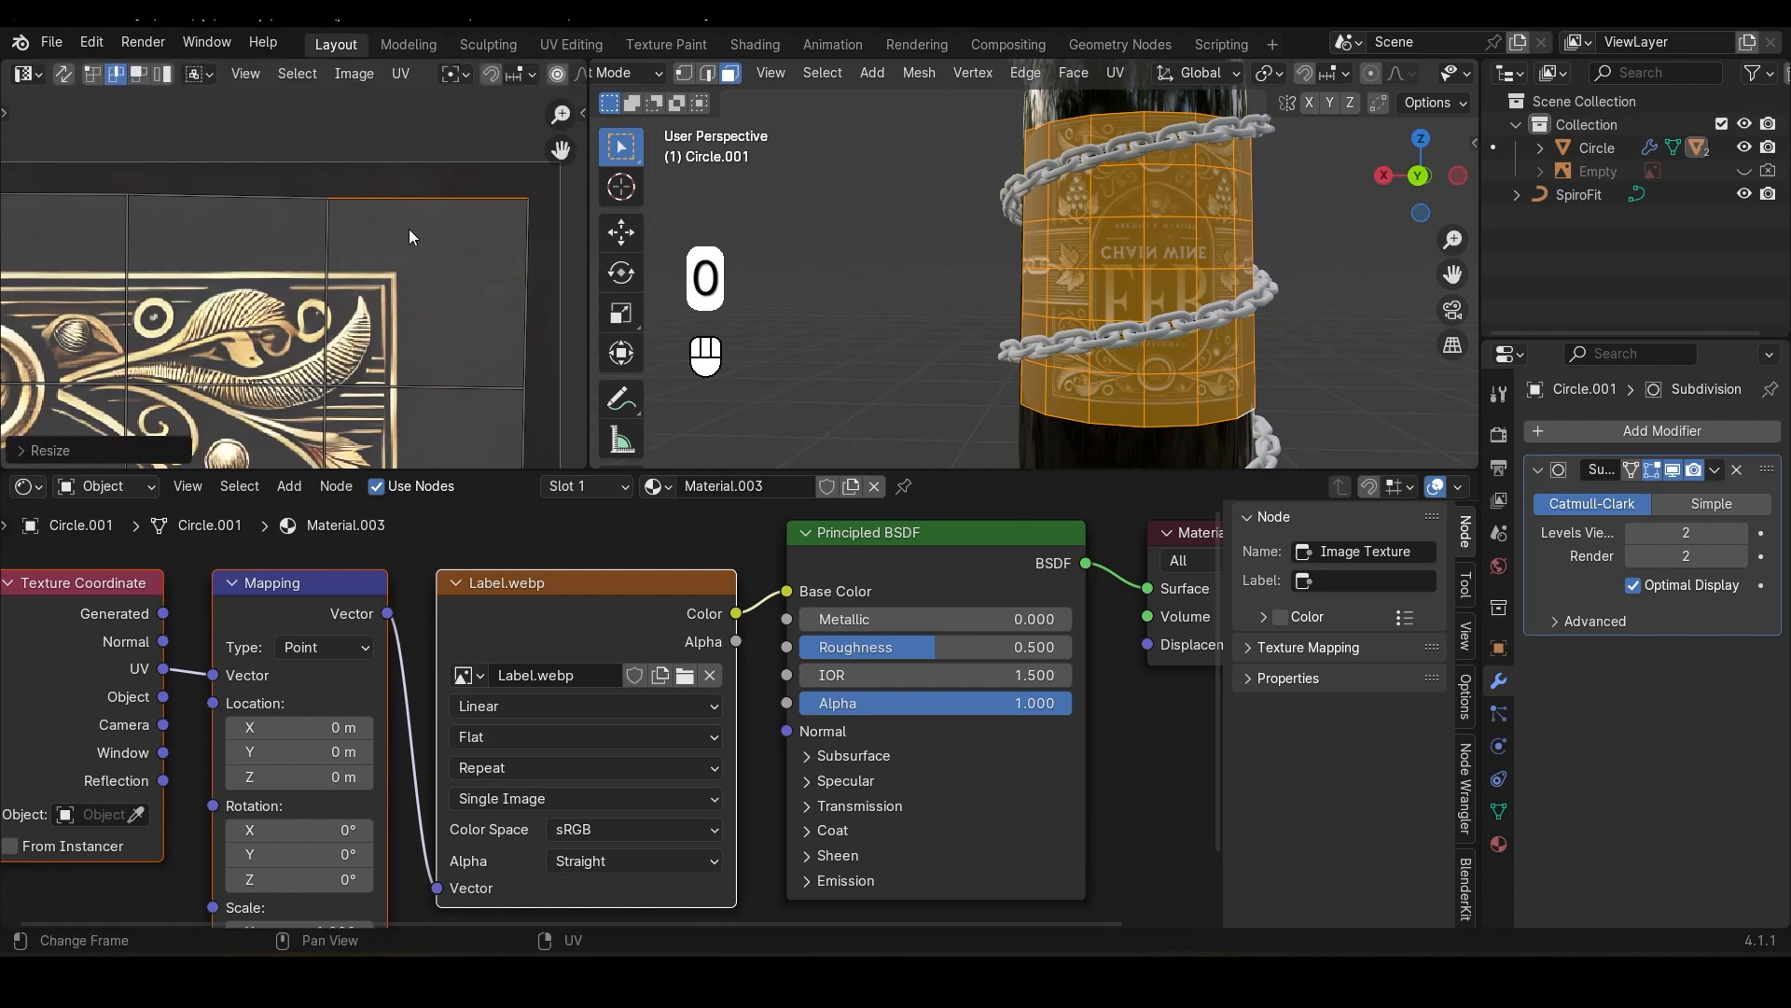
# Step: Flatten the bottom edge of the label's upper-right corner UV face by scaling it to 0 along Y
pyautogui.click(468, 387)
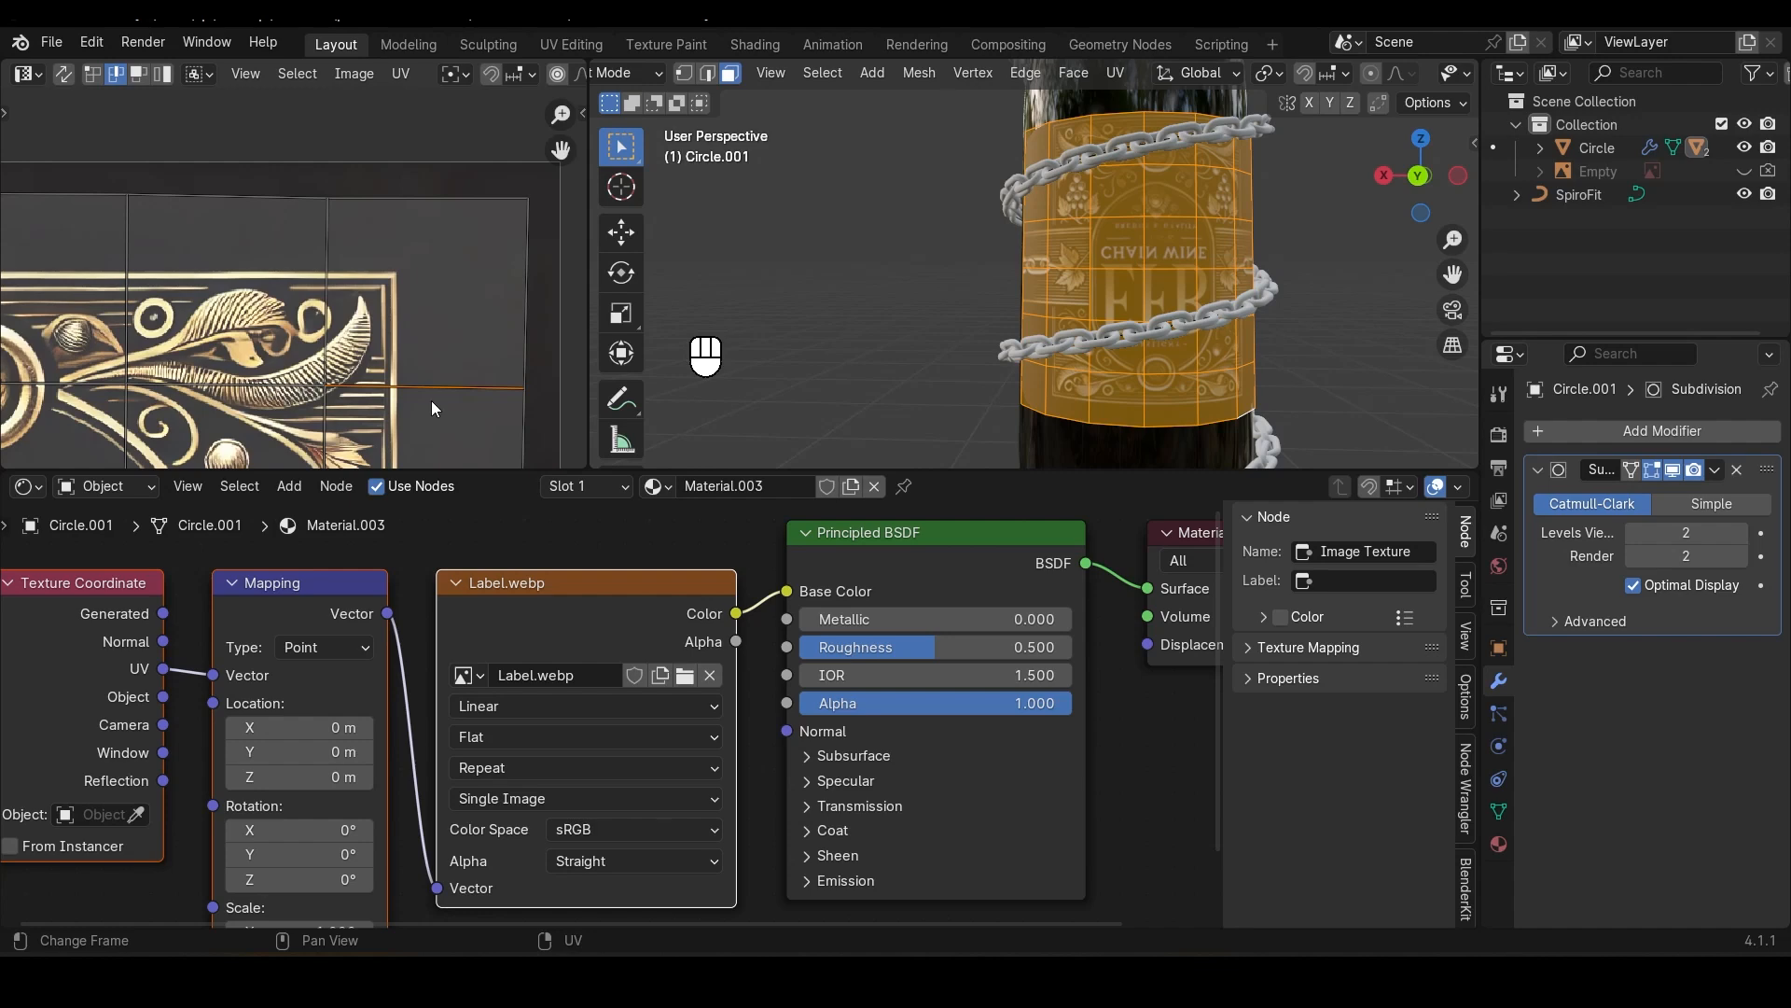
pyautogui.press('s')
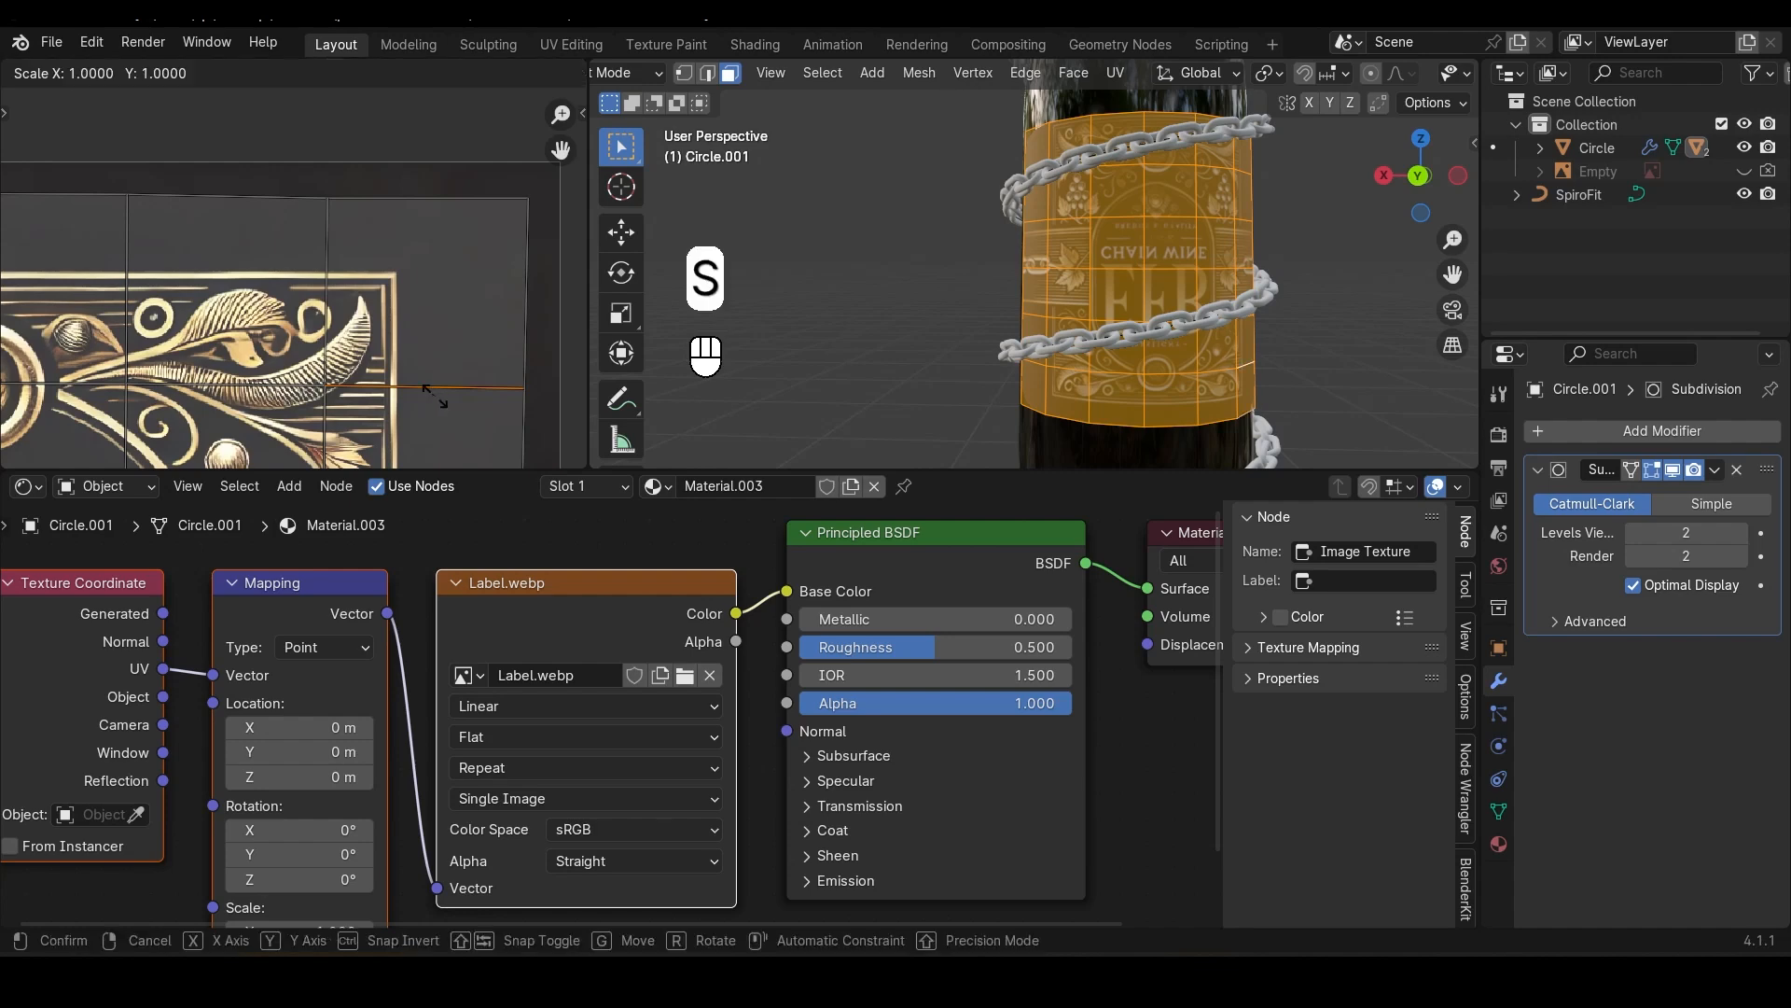
pyautogui.press('y')
pyautogui.press('0')
pyautogui.press('Return')
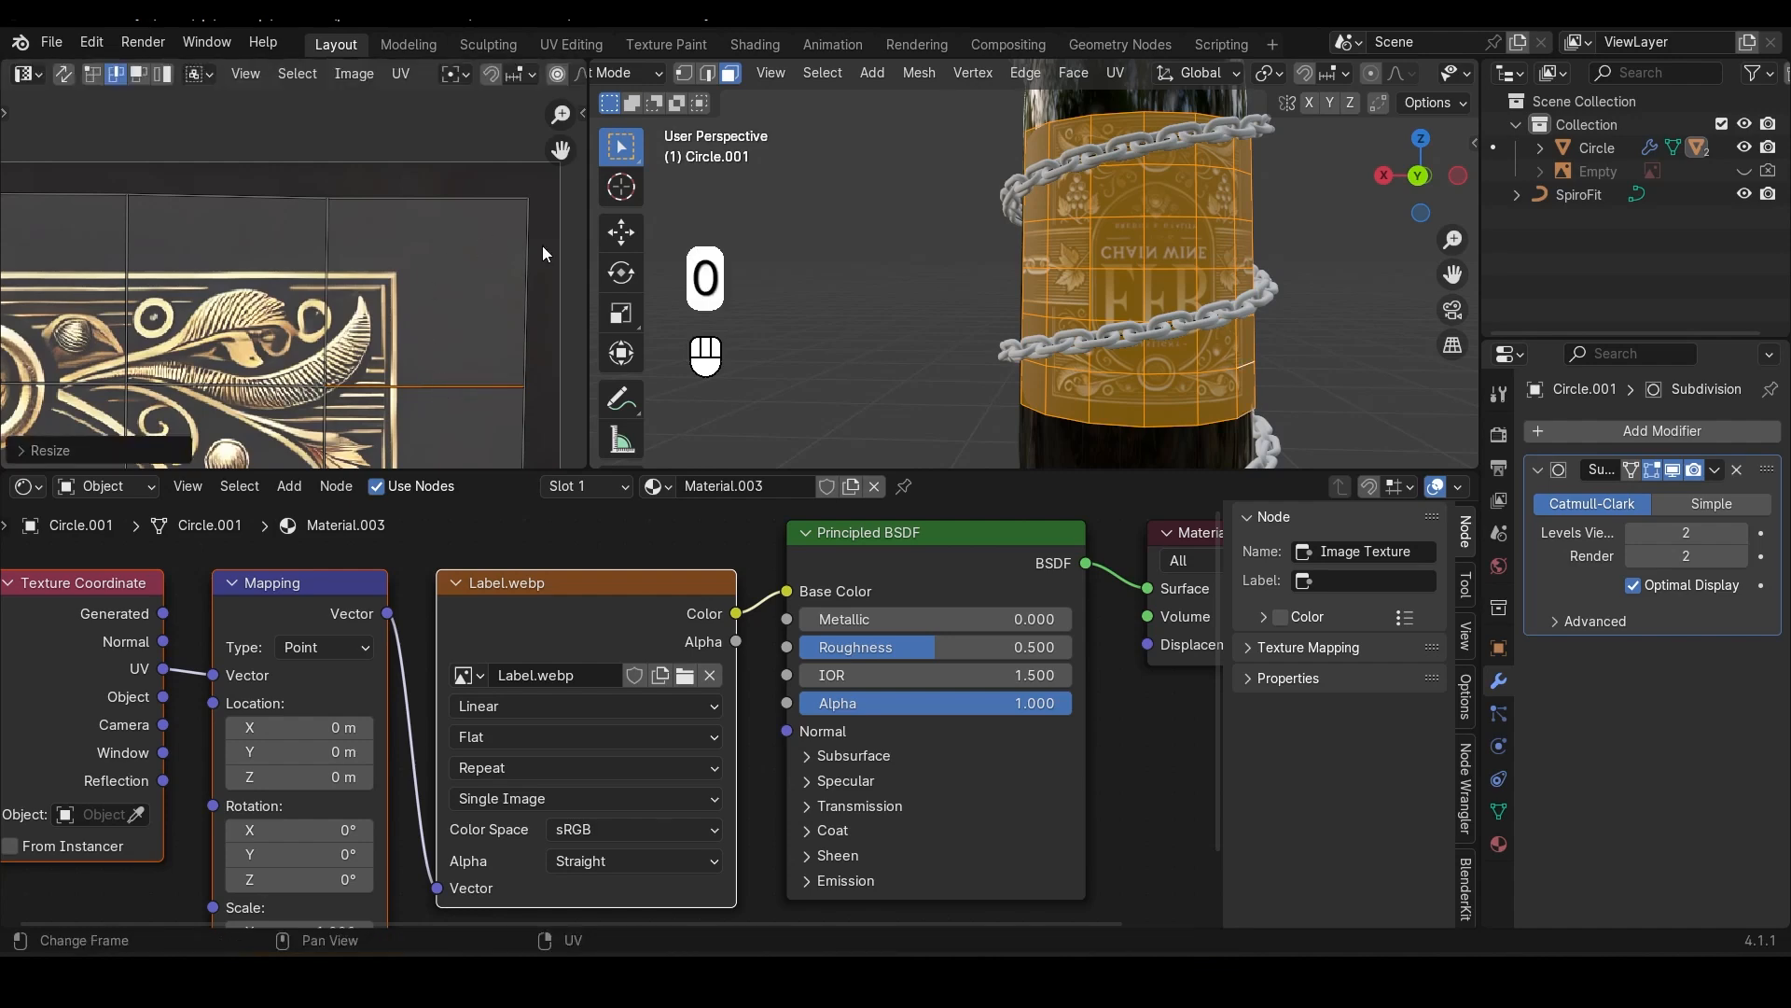
# Step: Straighten the outer right edge of the label's corner UV face by scaling it to 0 along X
pyautogui.click(525, 292)
pyautogui.press('s')
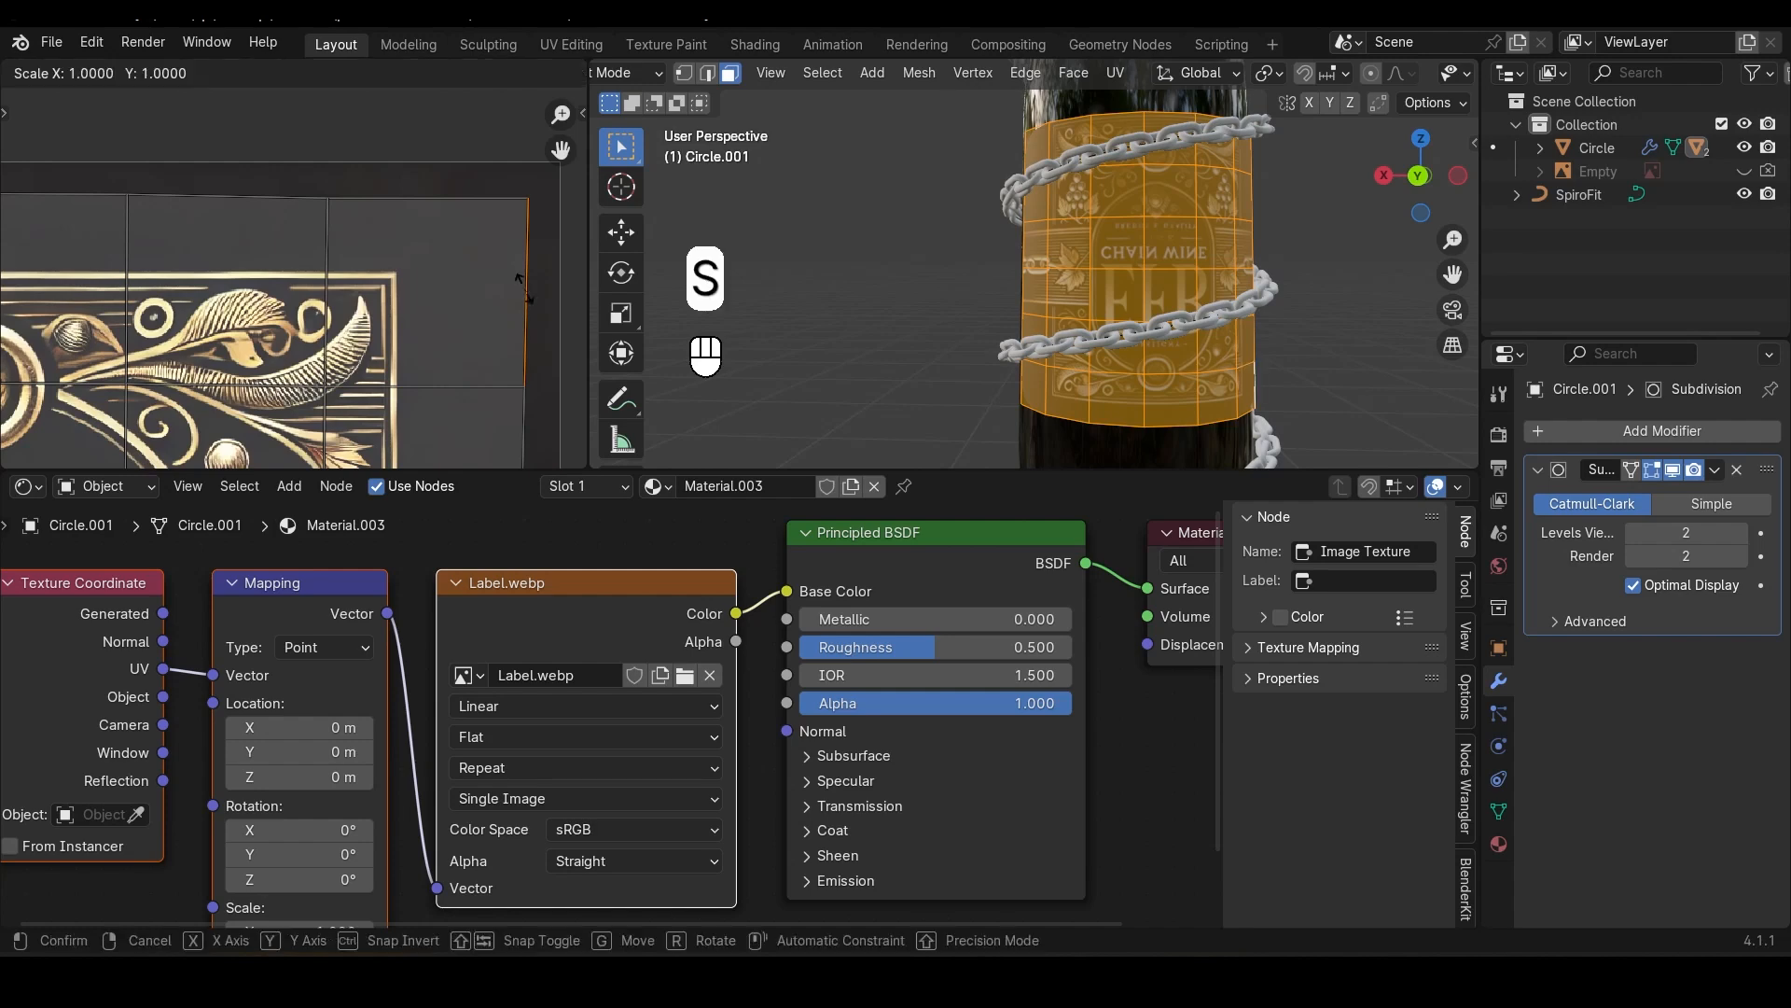
pyautogui.press('x')
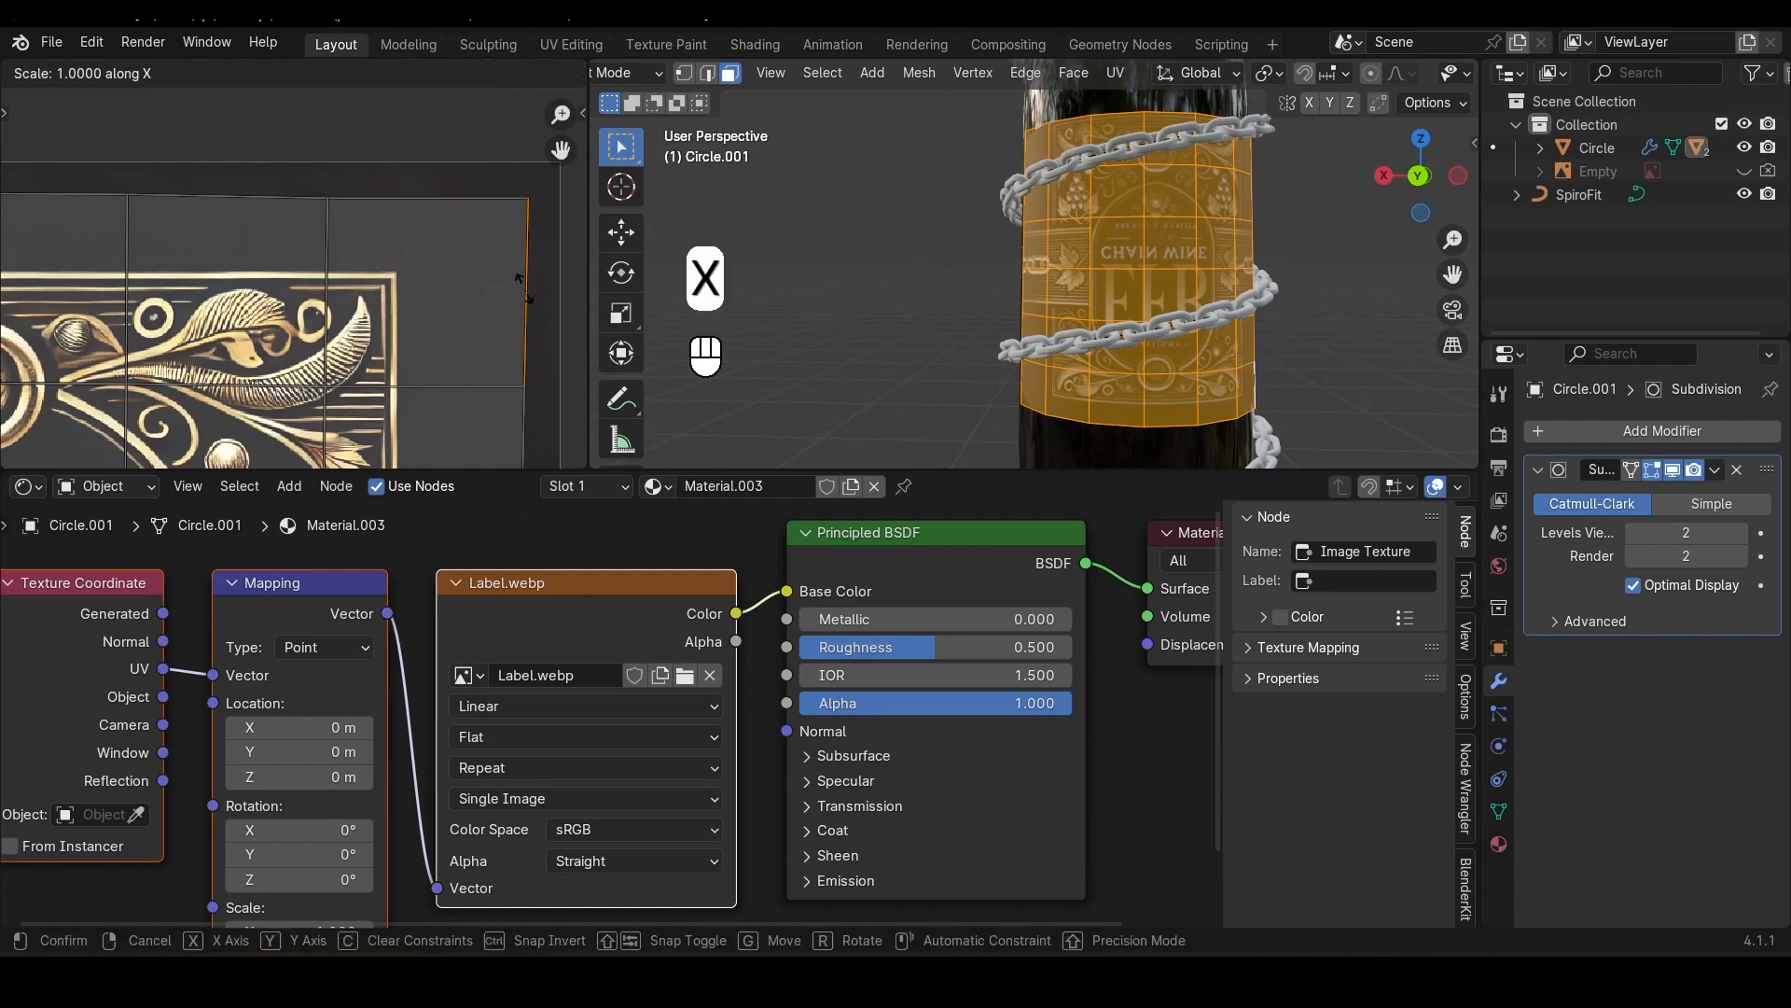
pyautogui.press('0')
pyautogui.click(472, 300)
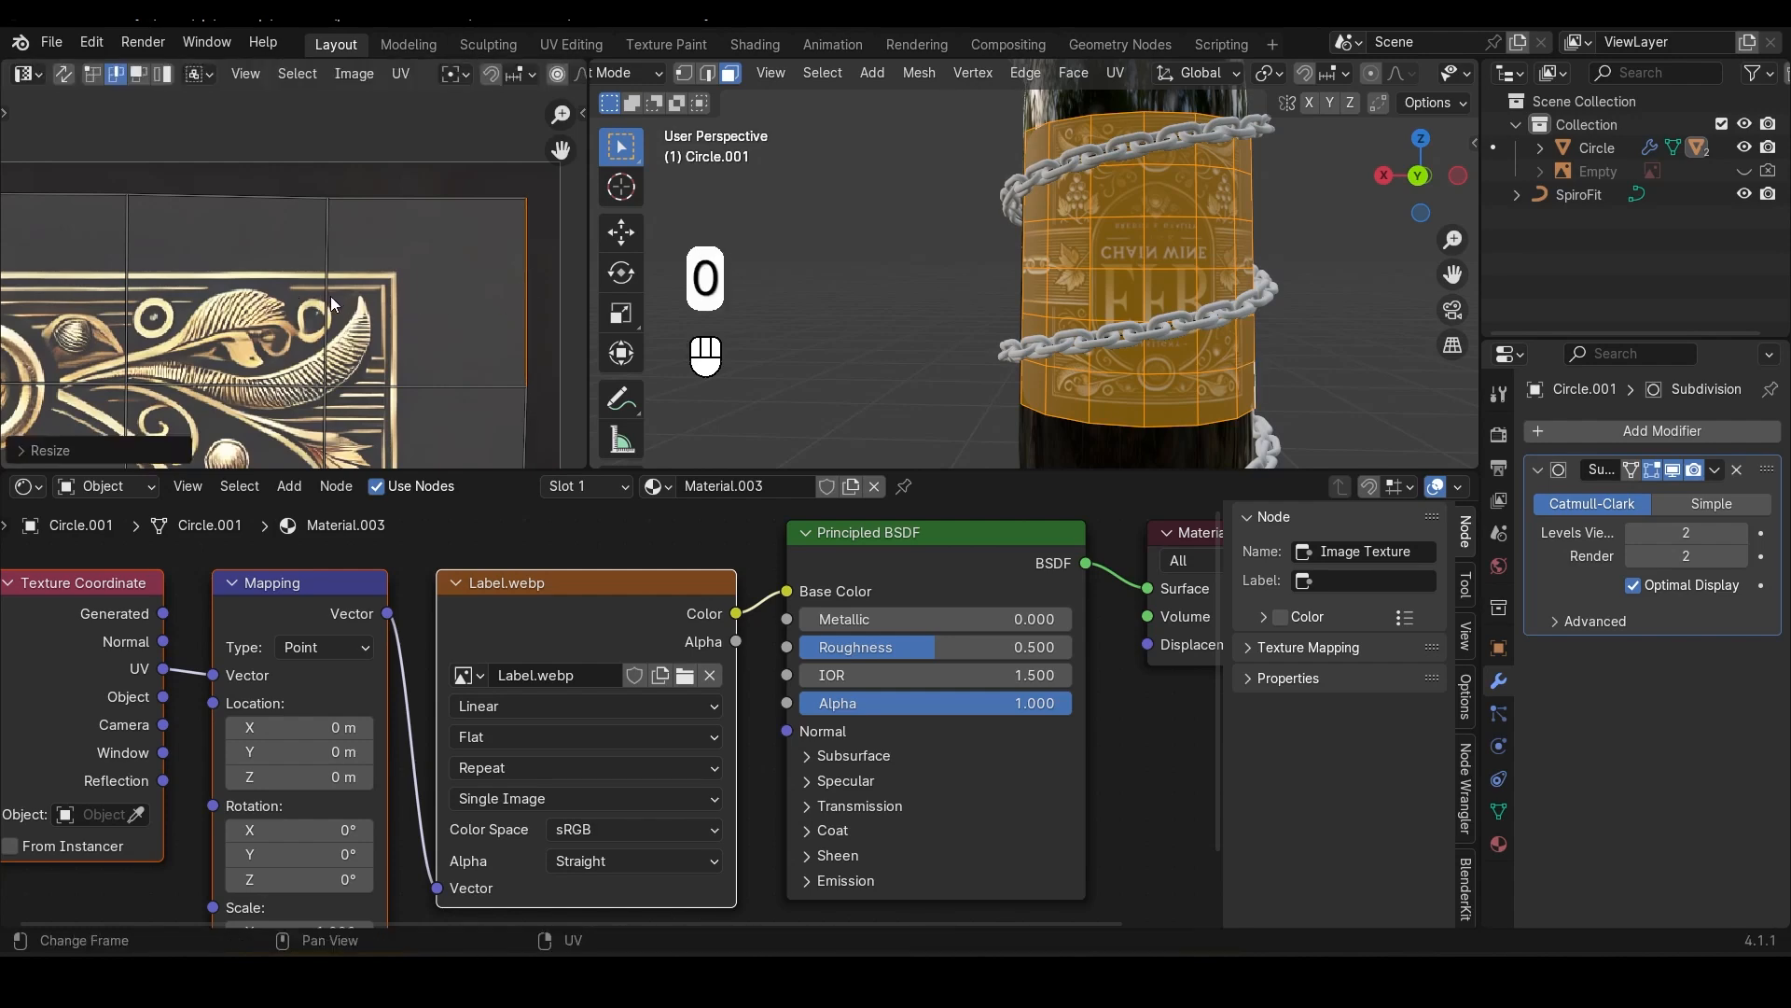
# Step: Straighten the inner left edge of the label's corner UV face by scaling it to 0 along X
pyautogui.press('s')
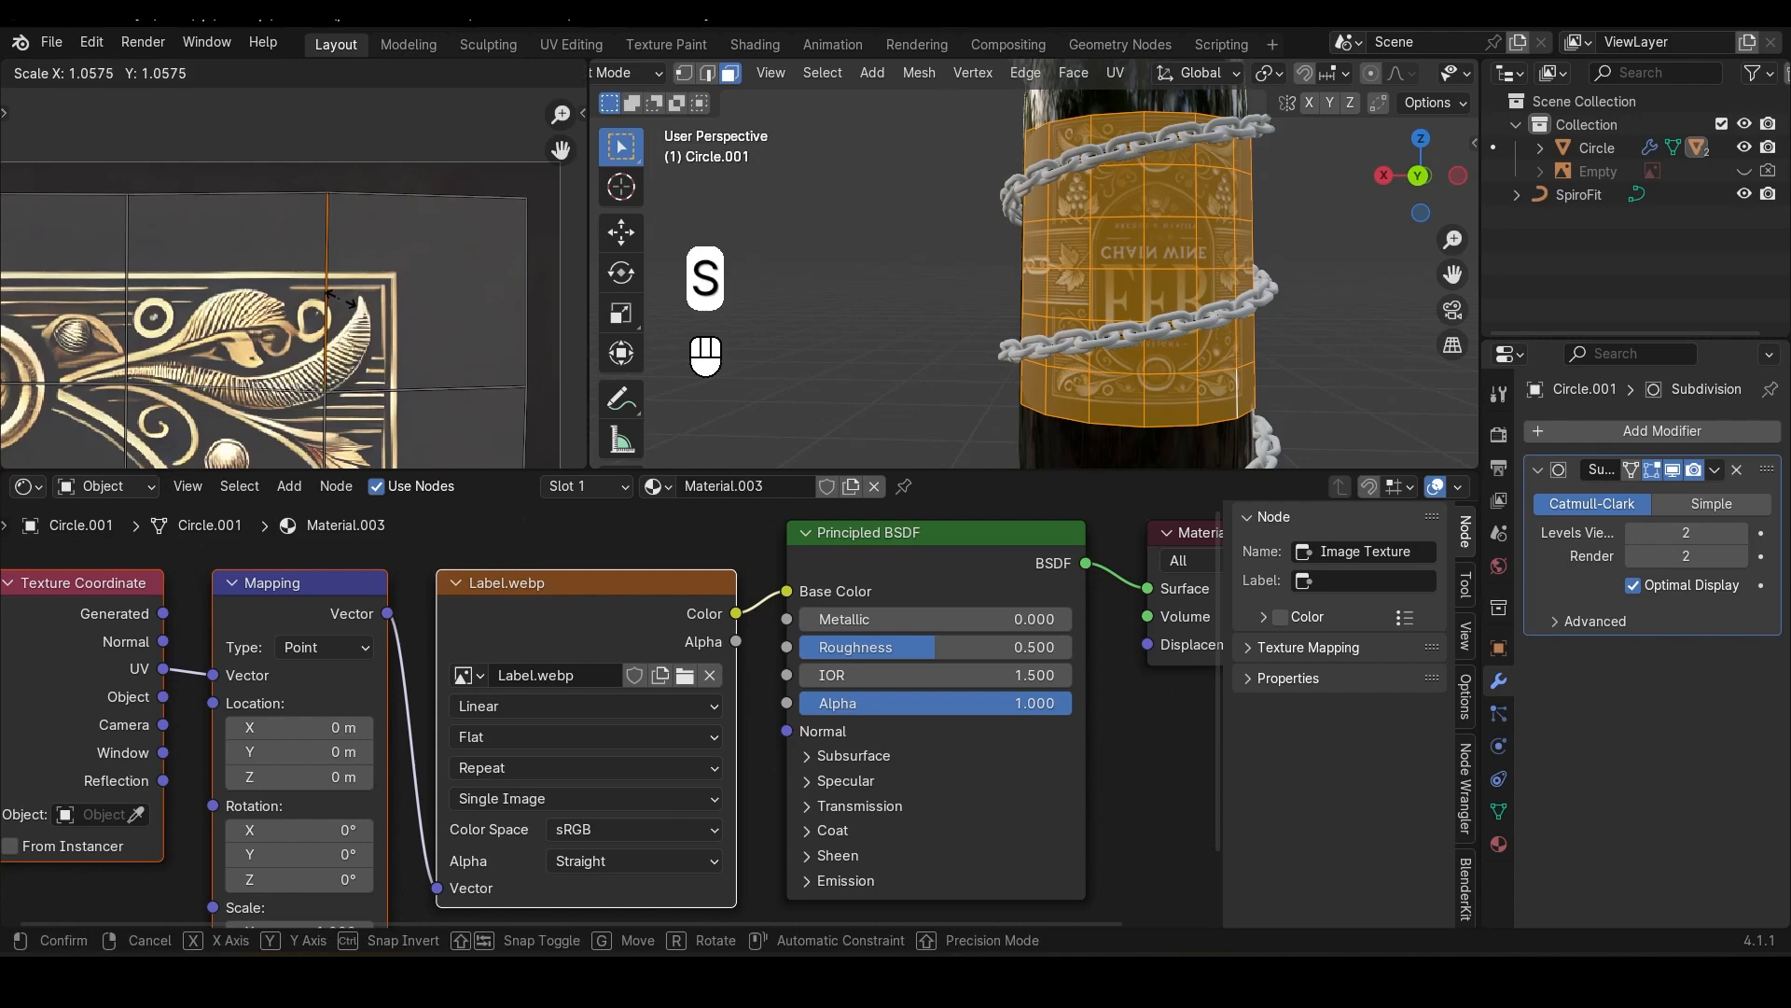
pyautogui.press('x')
pyautogui.press('0')
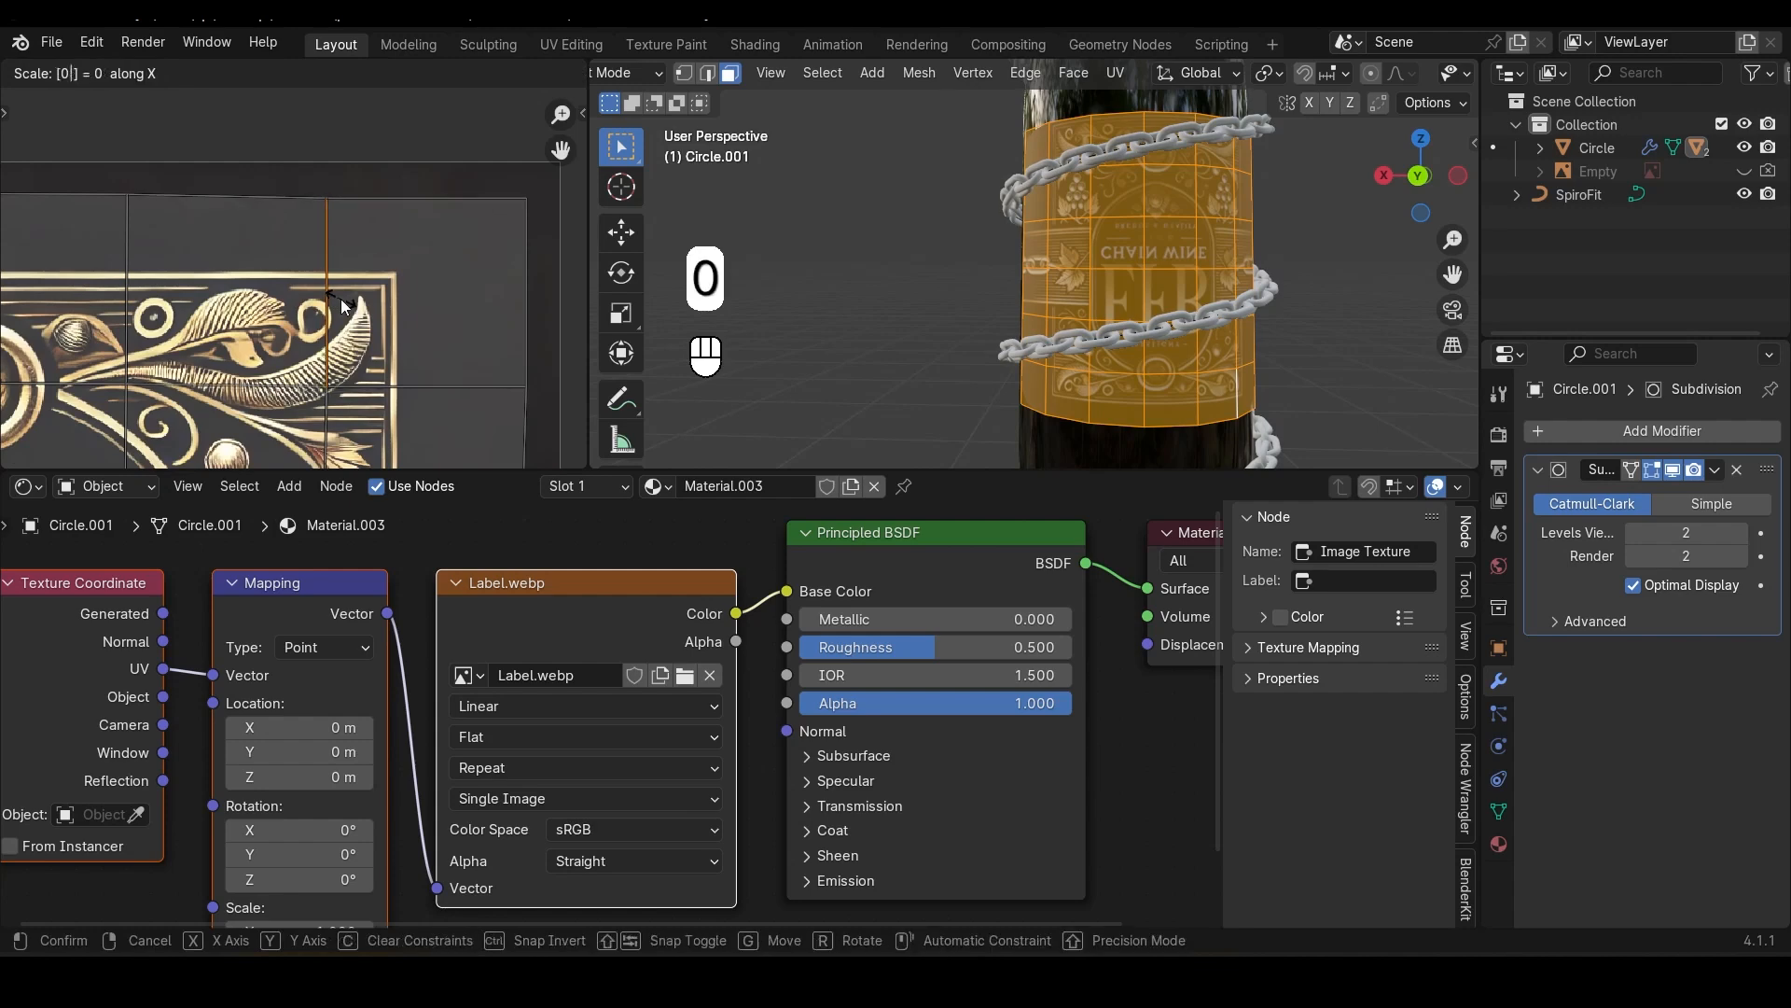
pyautogui.click(341, 300)
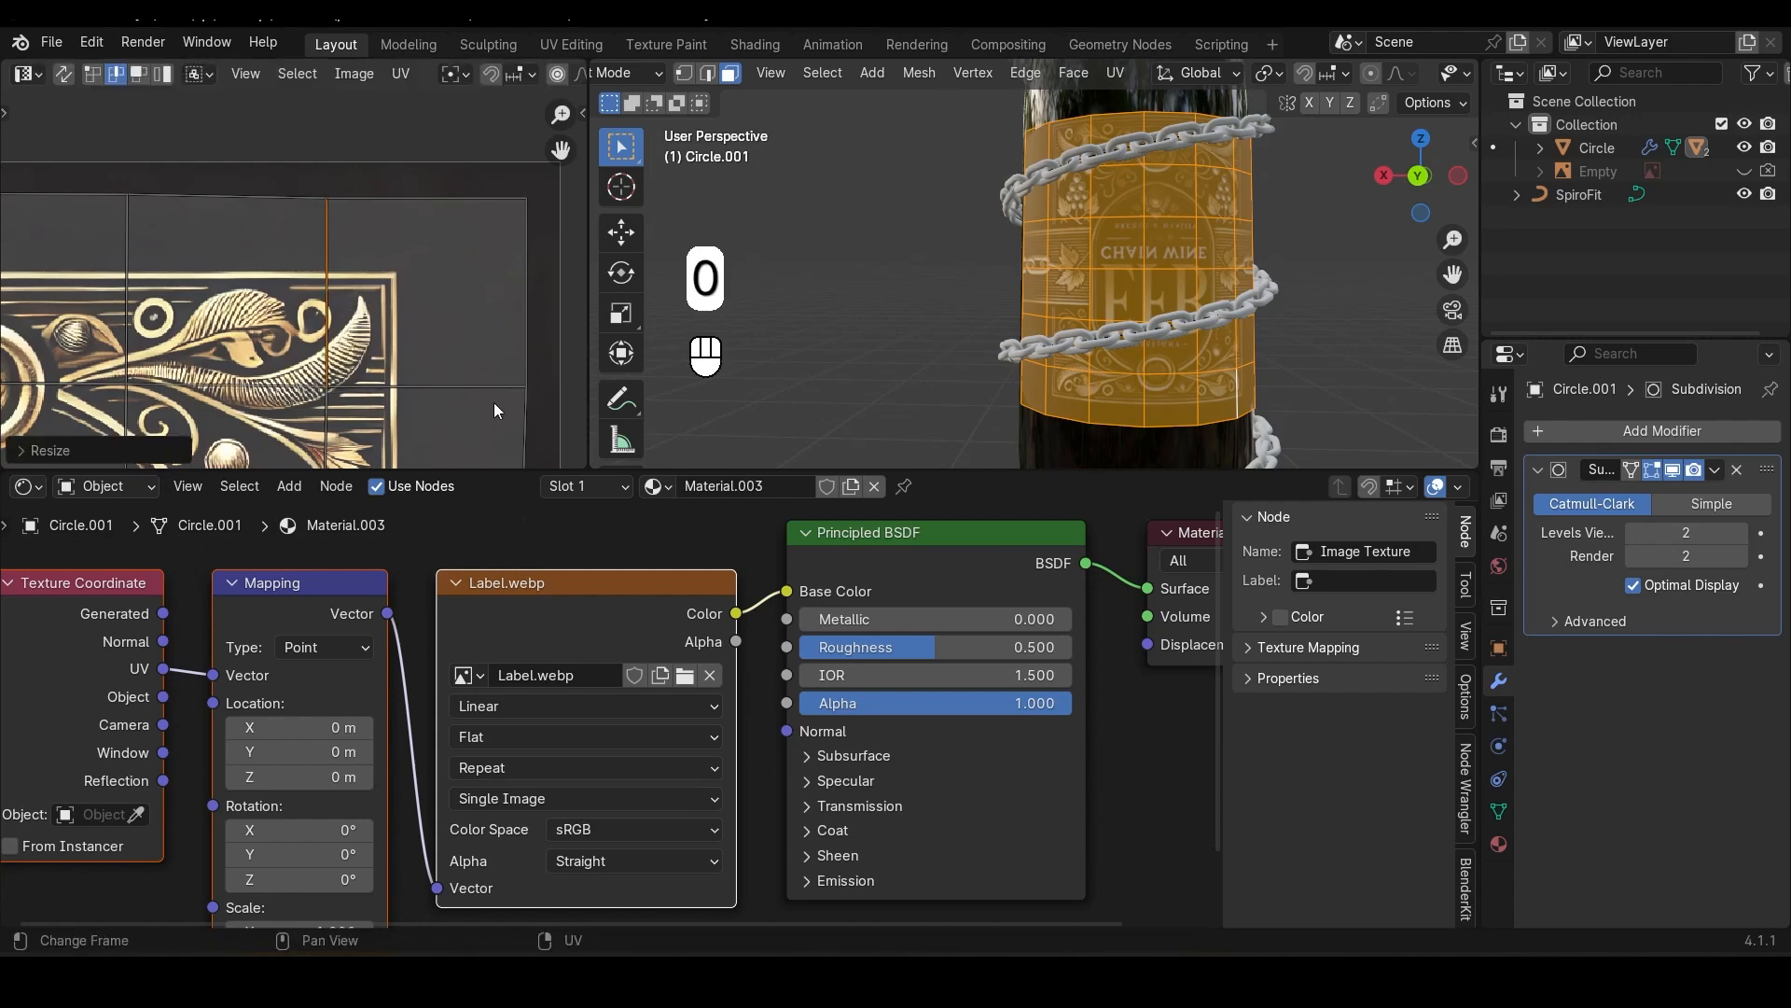
# Step: With the squared corner UV face active and its linked island selected, apply Follow Active Quads using Length Average as the edge length mode
pyautogui.click(138, 74)
pyautogui.click(429, 290)
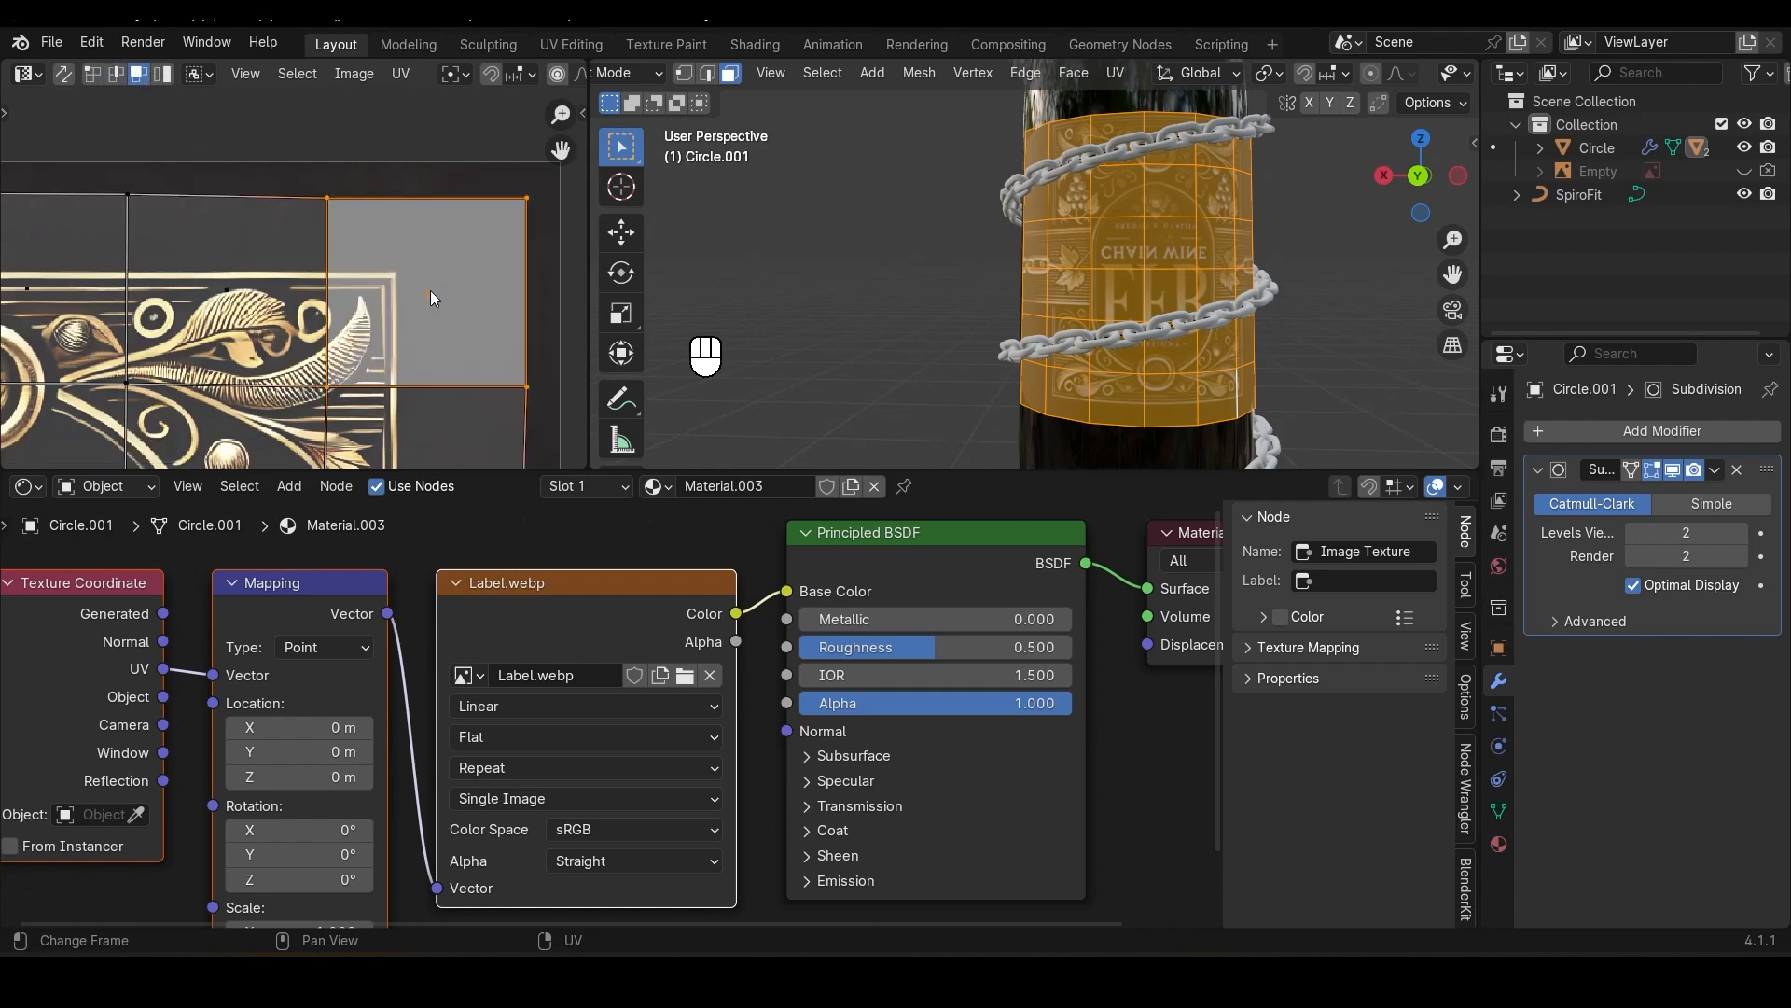
pyautogui.scroll(-3, 432, 308)
pyautogui.scroll(-3, 433, 305)
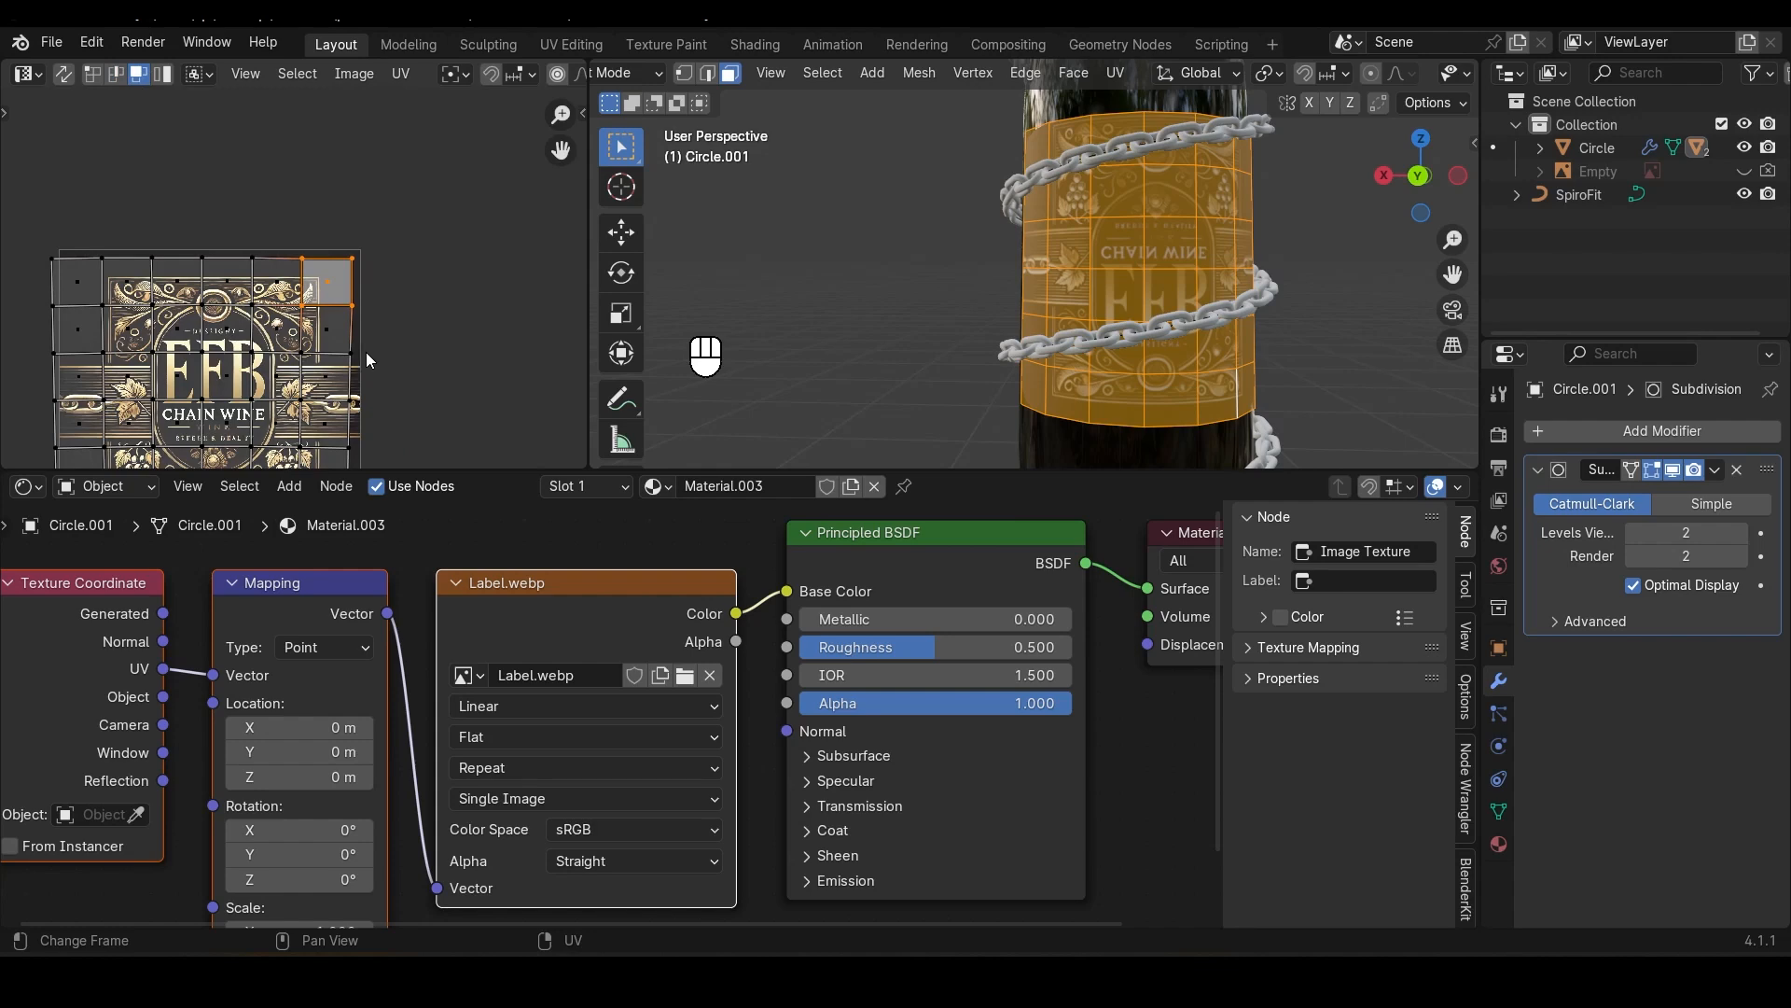
pyautogui.press('l')
pyautogui.scroll(5, 308, 350)
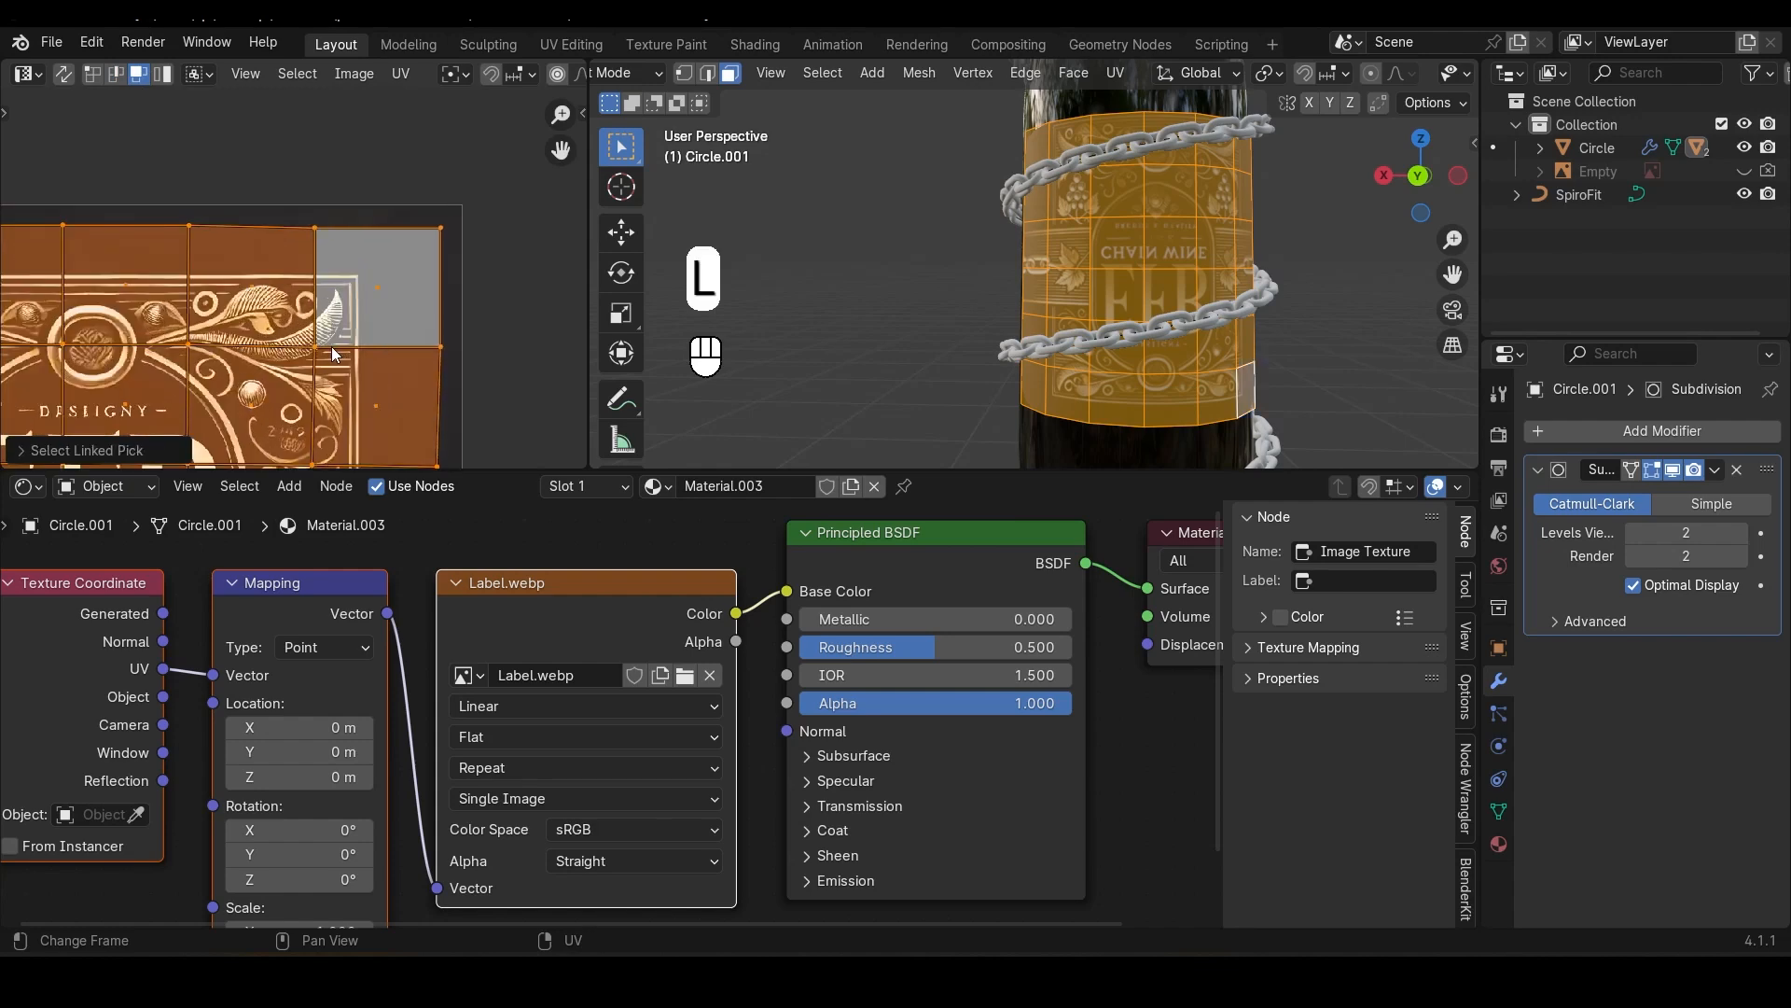
pyautogui.keyDown('shift'); pyautogui.moveTo(364, 392); pyautogui.dragTo(420, 302, button='middle'); pyautogui.keyUp('shift')
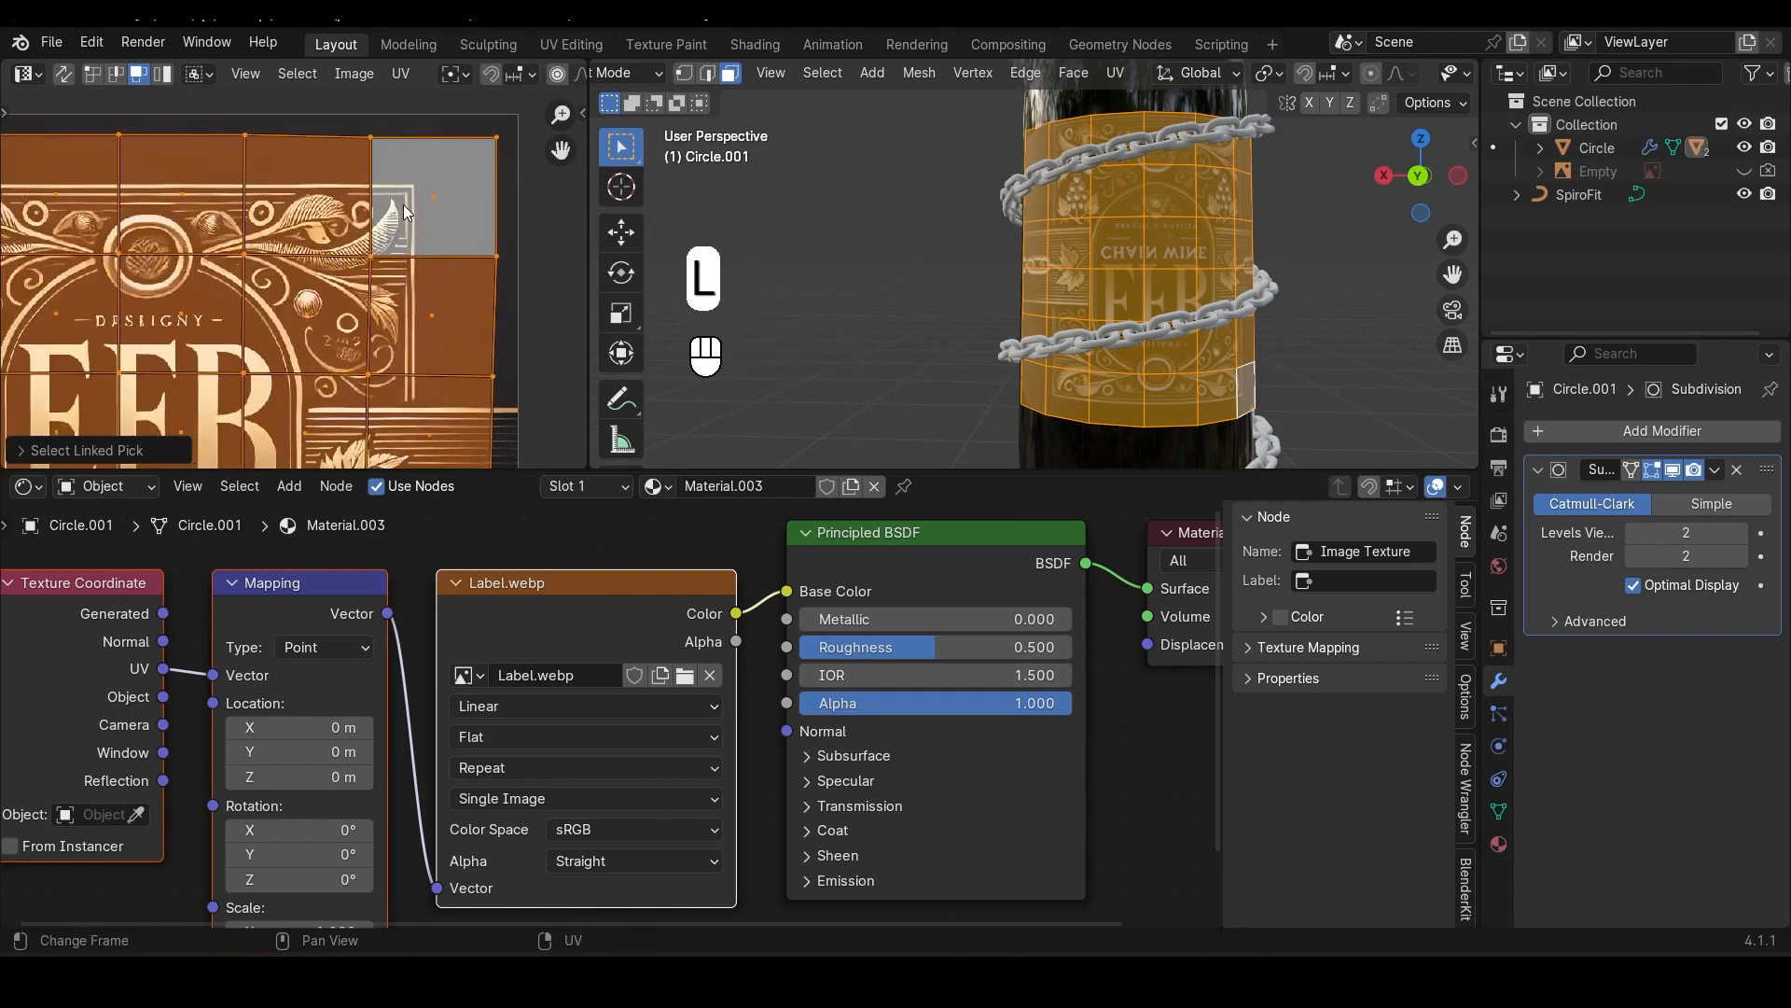
pyautogui.scroll(-5, 403, 204)
pyautogui.scroll(5, 382, 304)
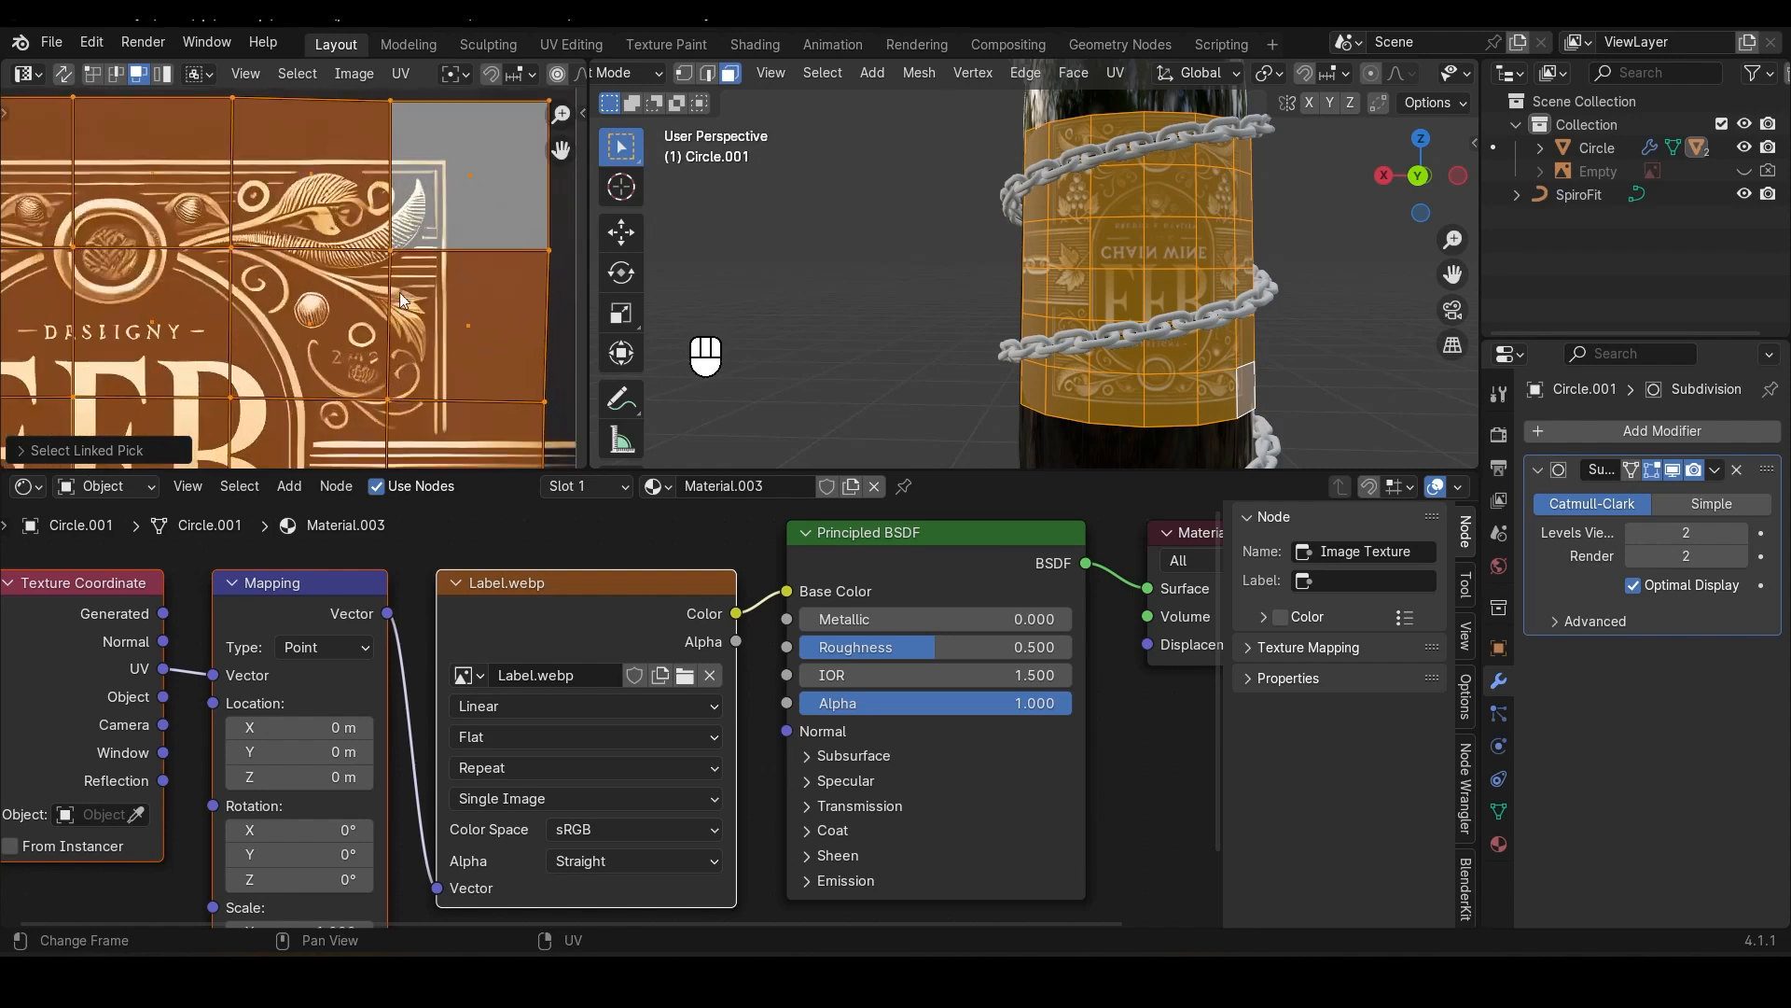
pyautogui.scroll(-2, 469, 181)
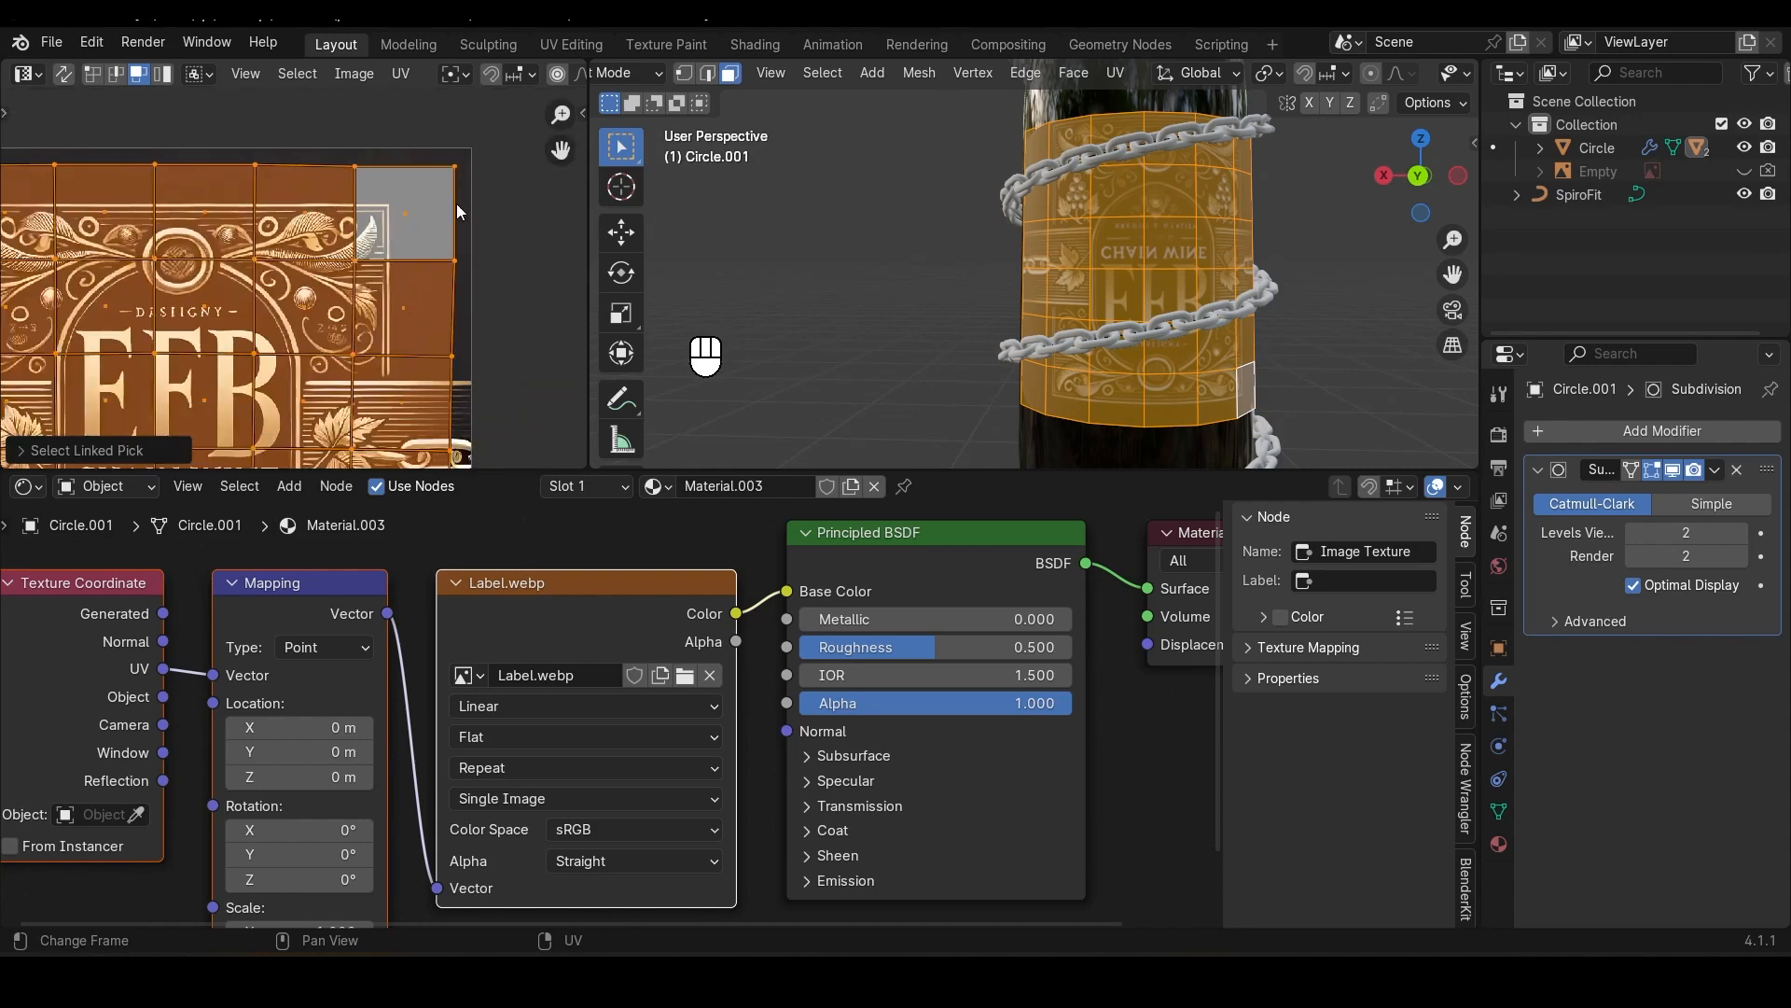
pyautogui.press('F3')
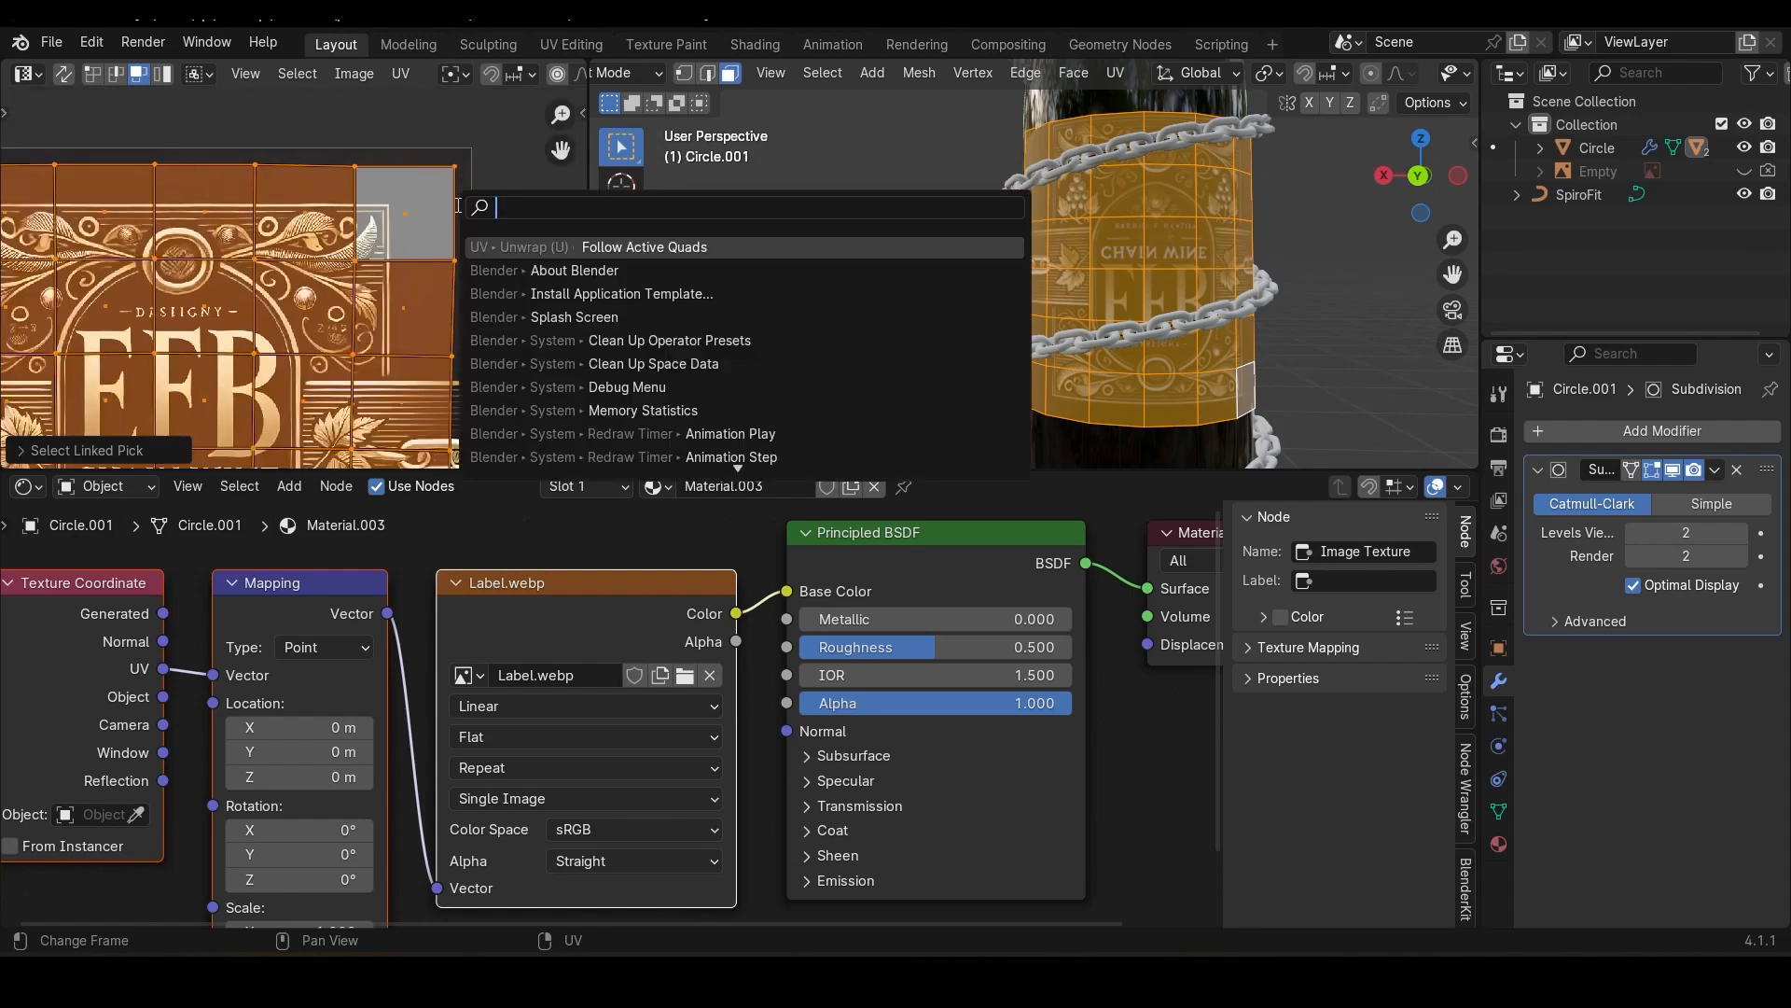
pyautogui.write('fol')
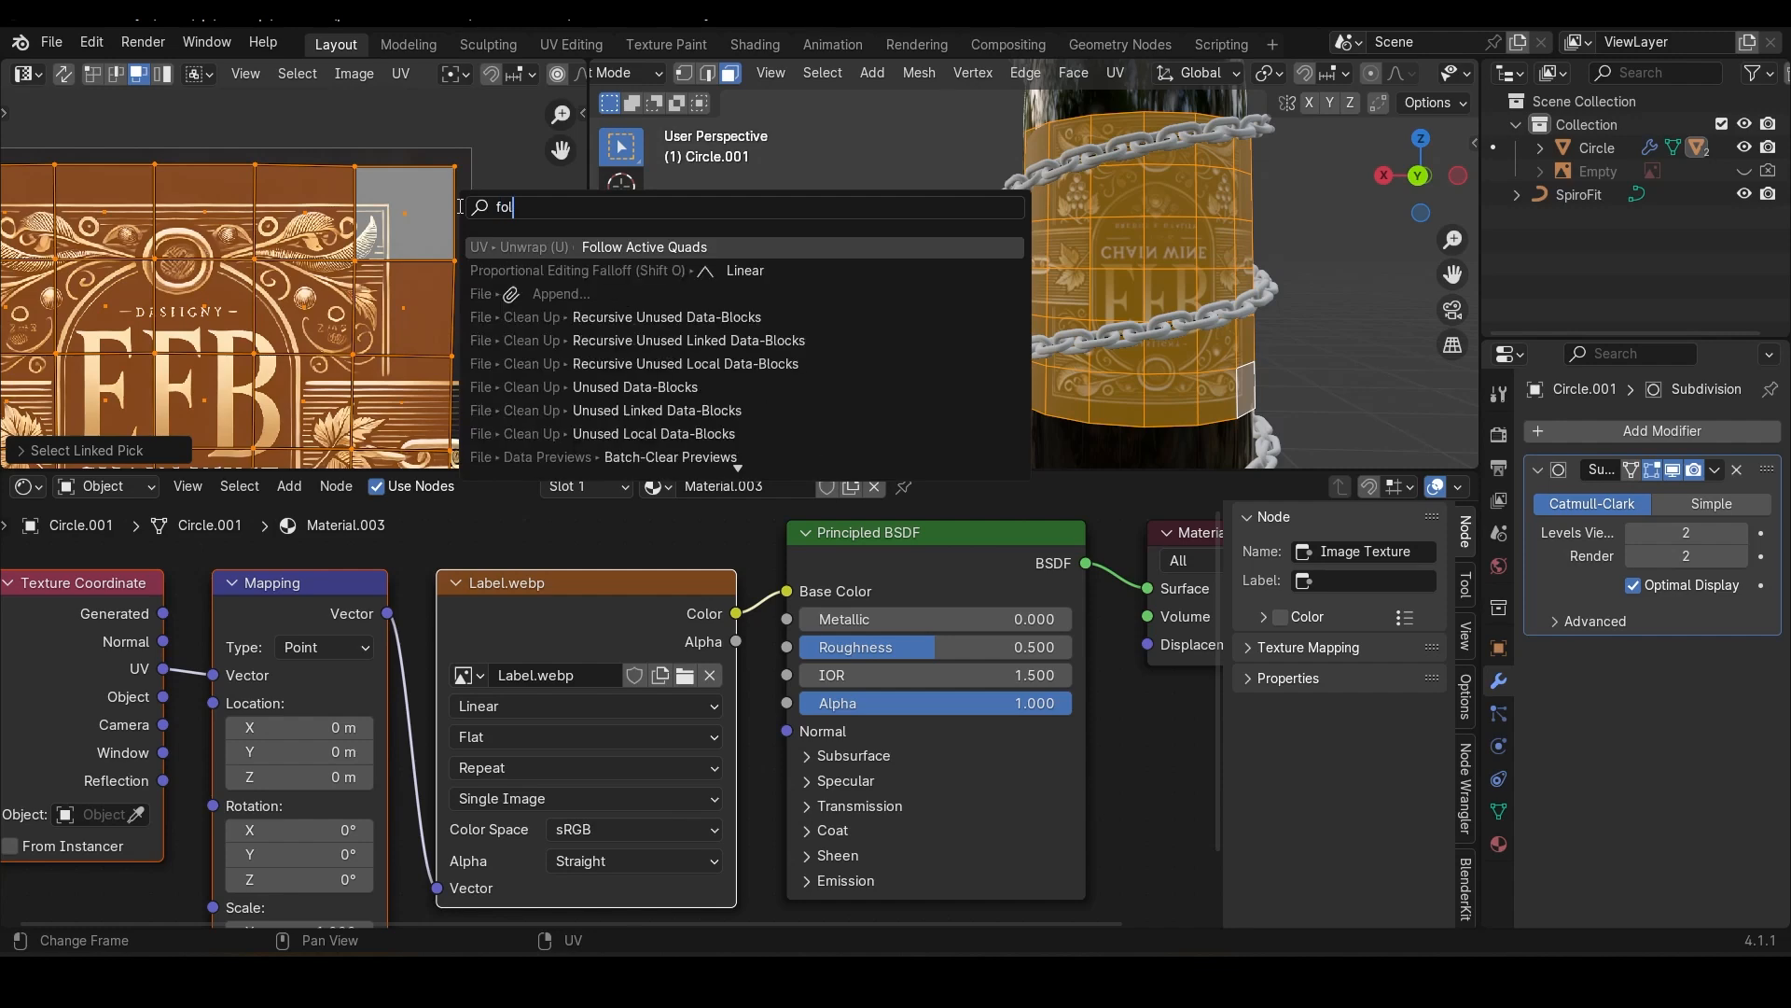
pyautogui.click(565, 247)
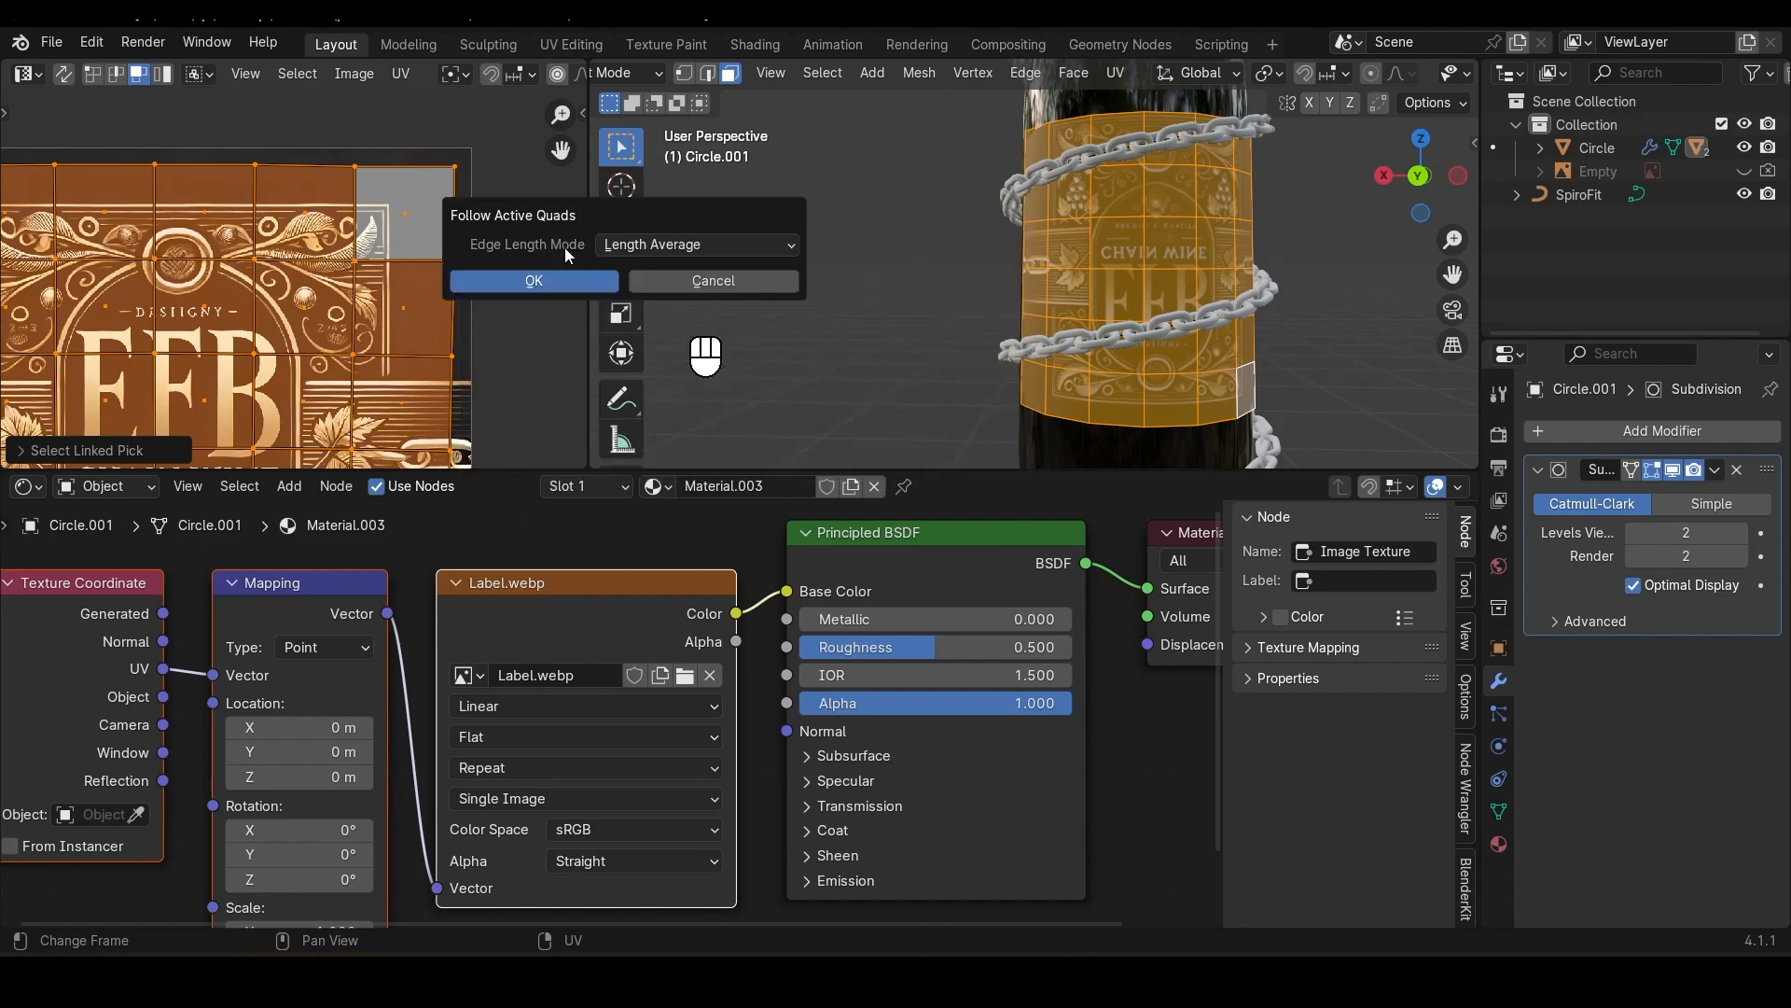
pyautogui.click(525, 282)
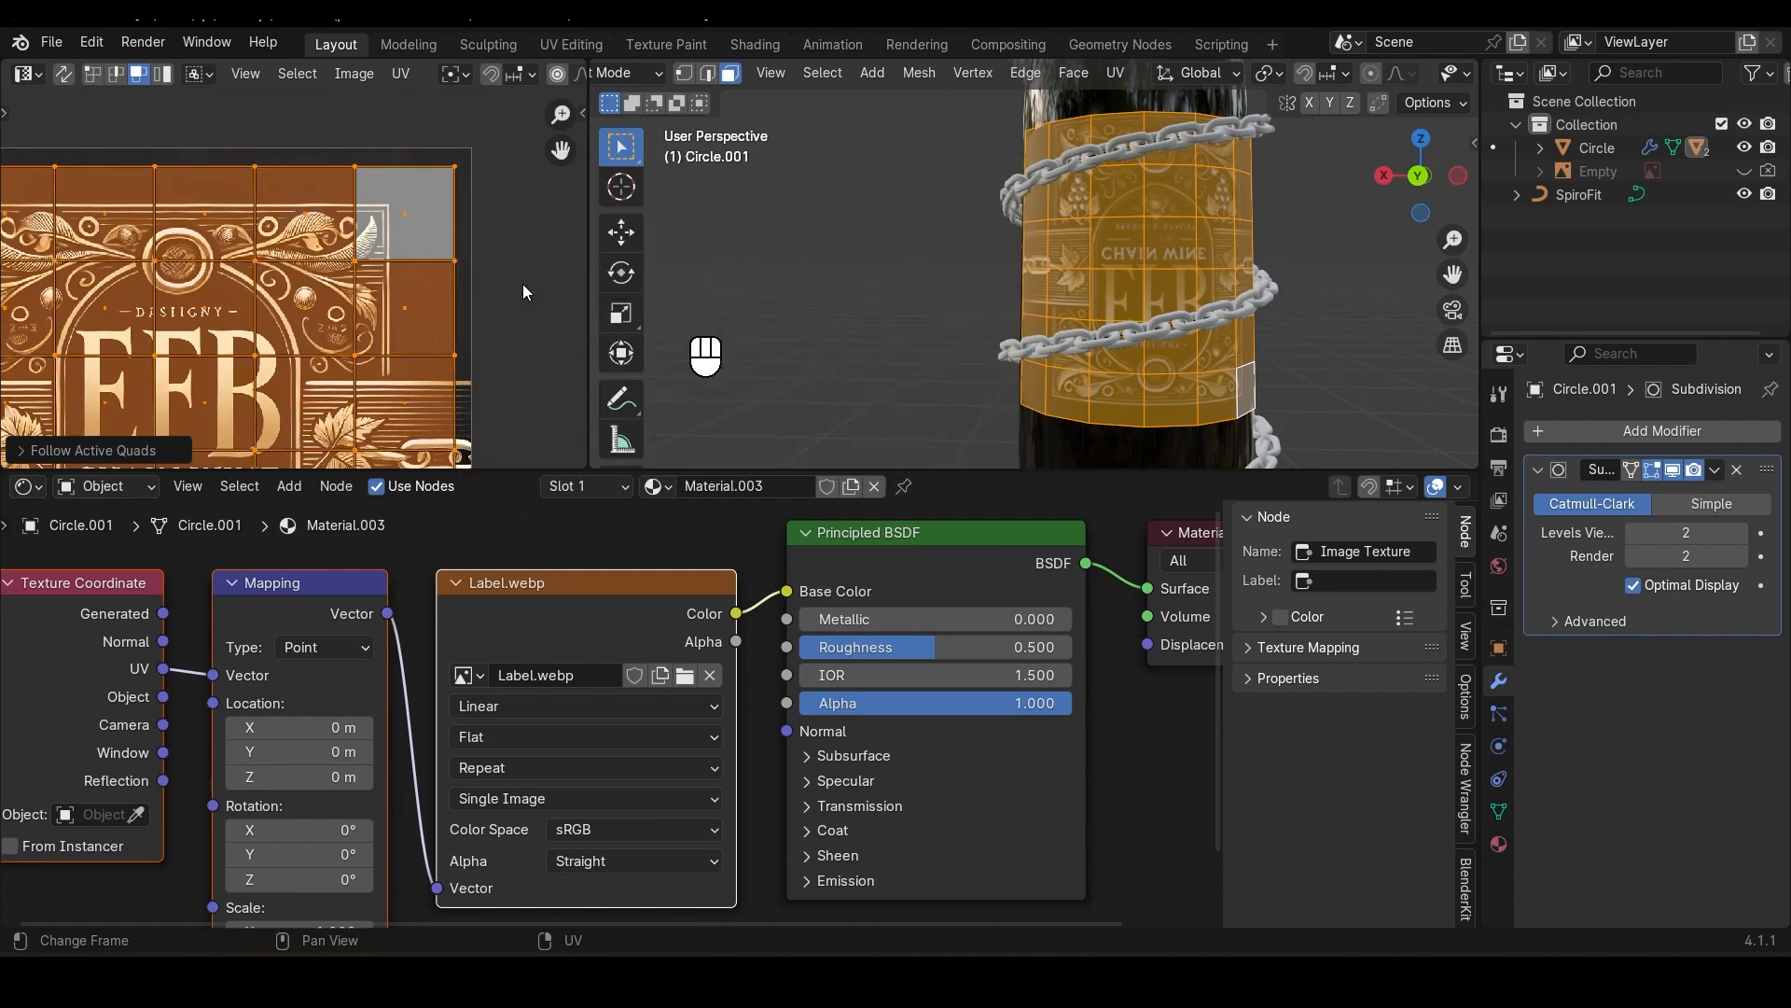
# Step: Center the label's UV island on the image and scale it to cover the artwork, stretching it by about 1.08 along Y
pyautogui.scroll(3, 384, 362)
pyautogui.moveTo(383, 362); pyautogui.dragTo(368, 258, button='middle')
pyautogui.scroll(3, 376, 349)
pyautogui.scroll(-2, 376, 349)
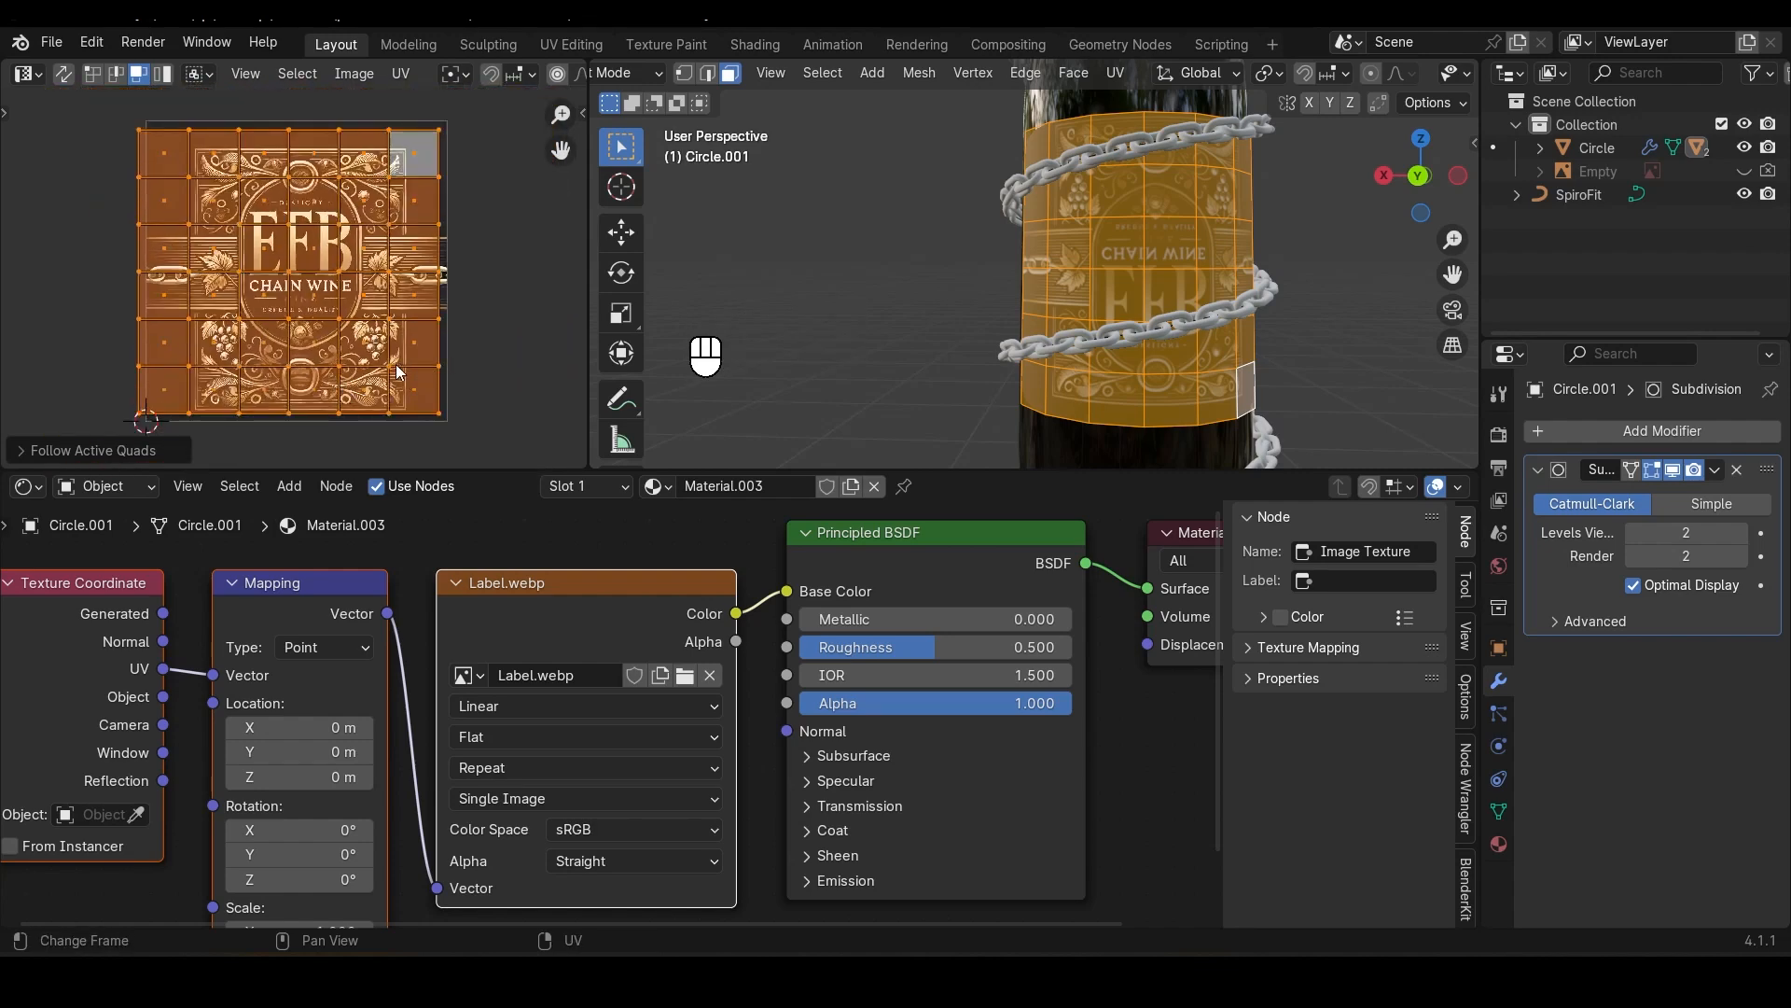
pyautogui.press('g')
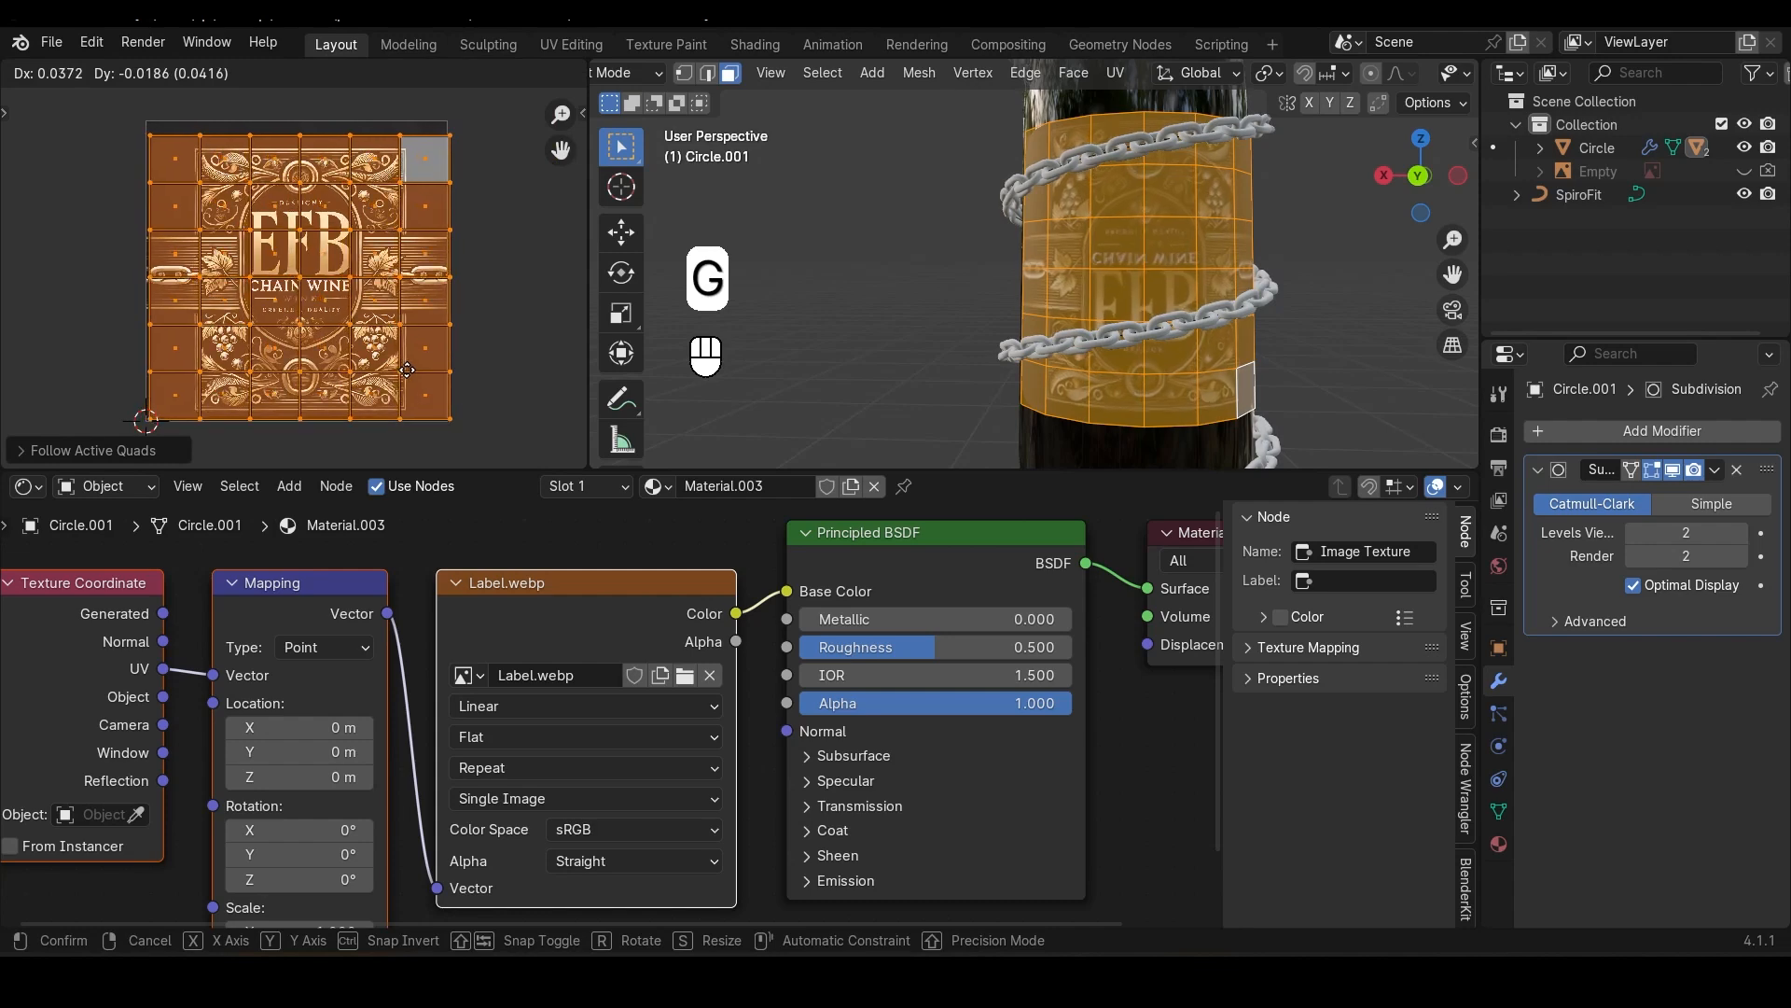
pyautogui.click(415, 392)
pyautogui.press('s')
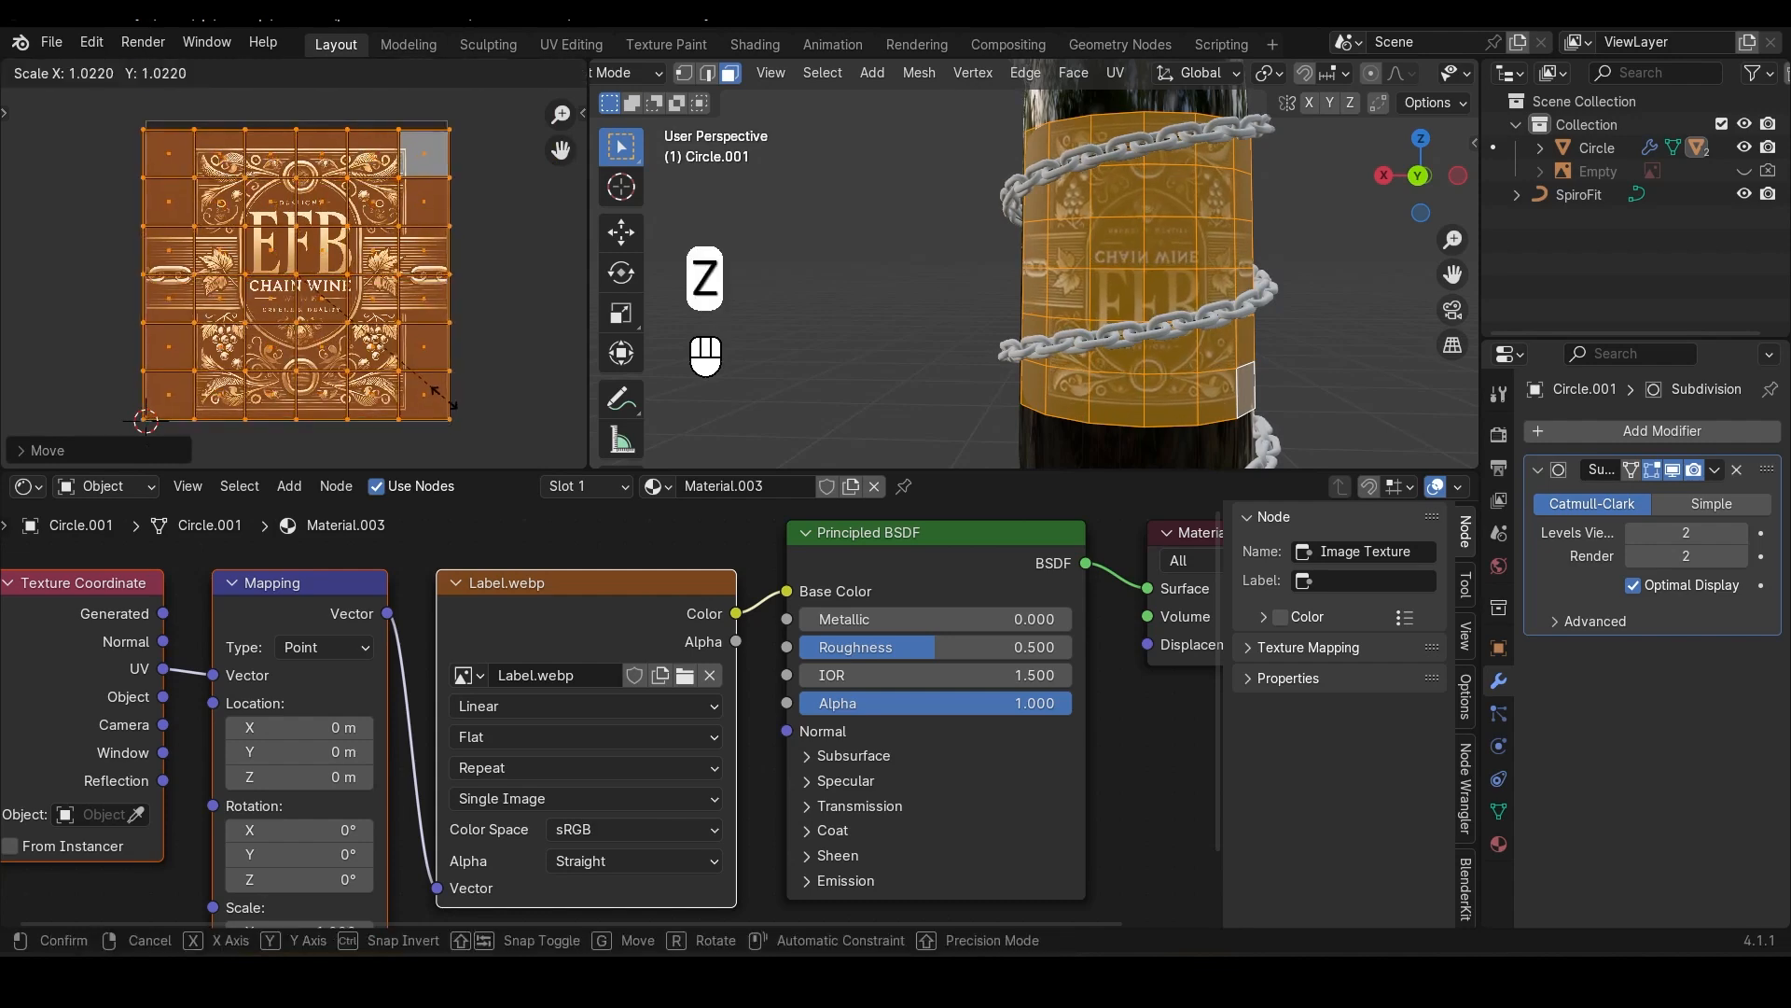
pyautogui.click(442, 404)
pyautogui.press('s')
pyautogui.press('y')
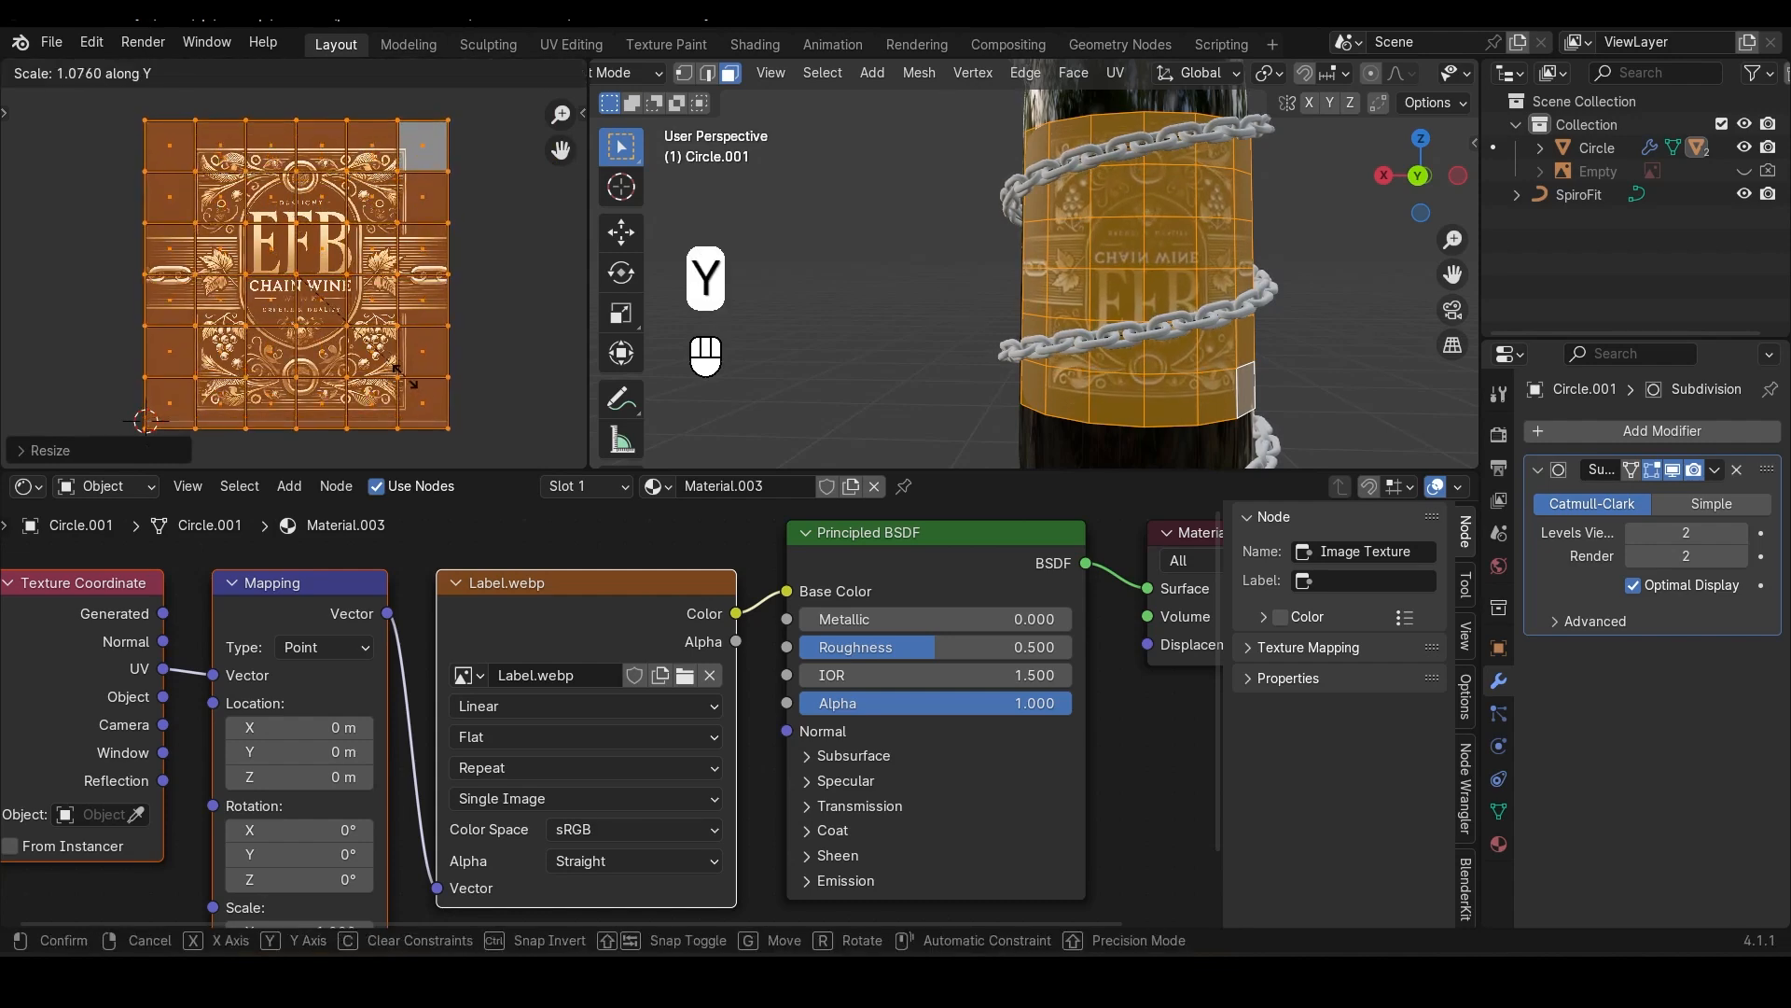
pyautogui.click(374, 372)
# Step: Rotate the label's UV island by 180 degrees over the label image
pyautogui.scroll(2, 396, 366)
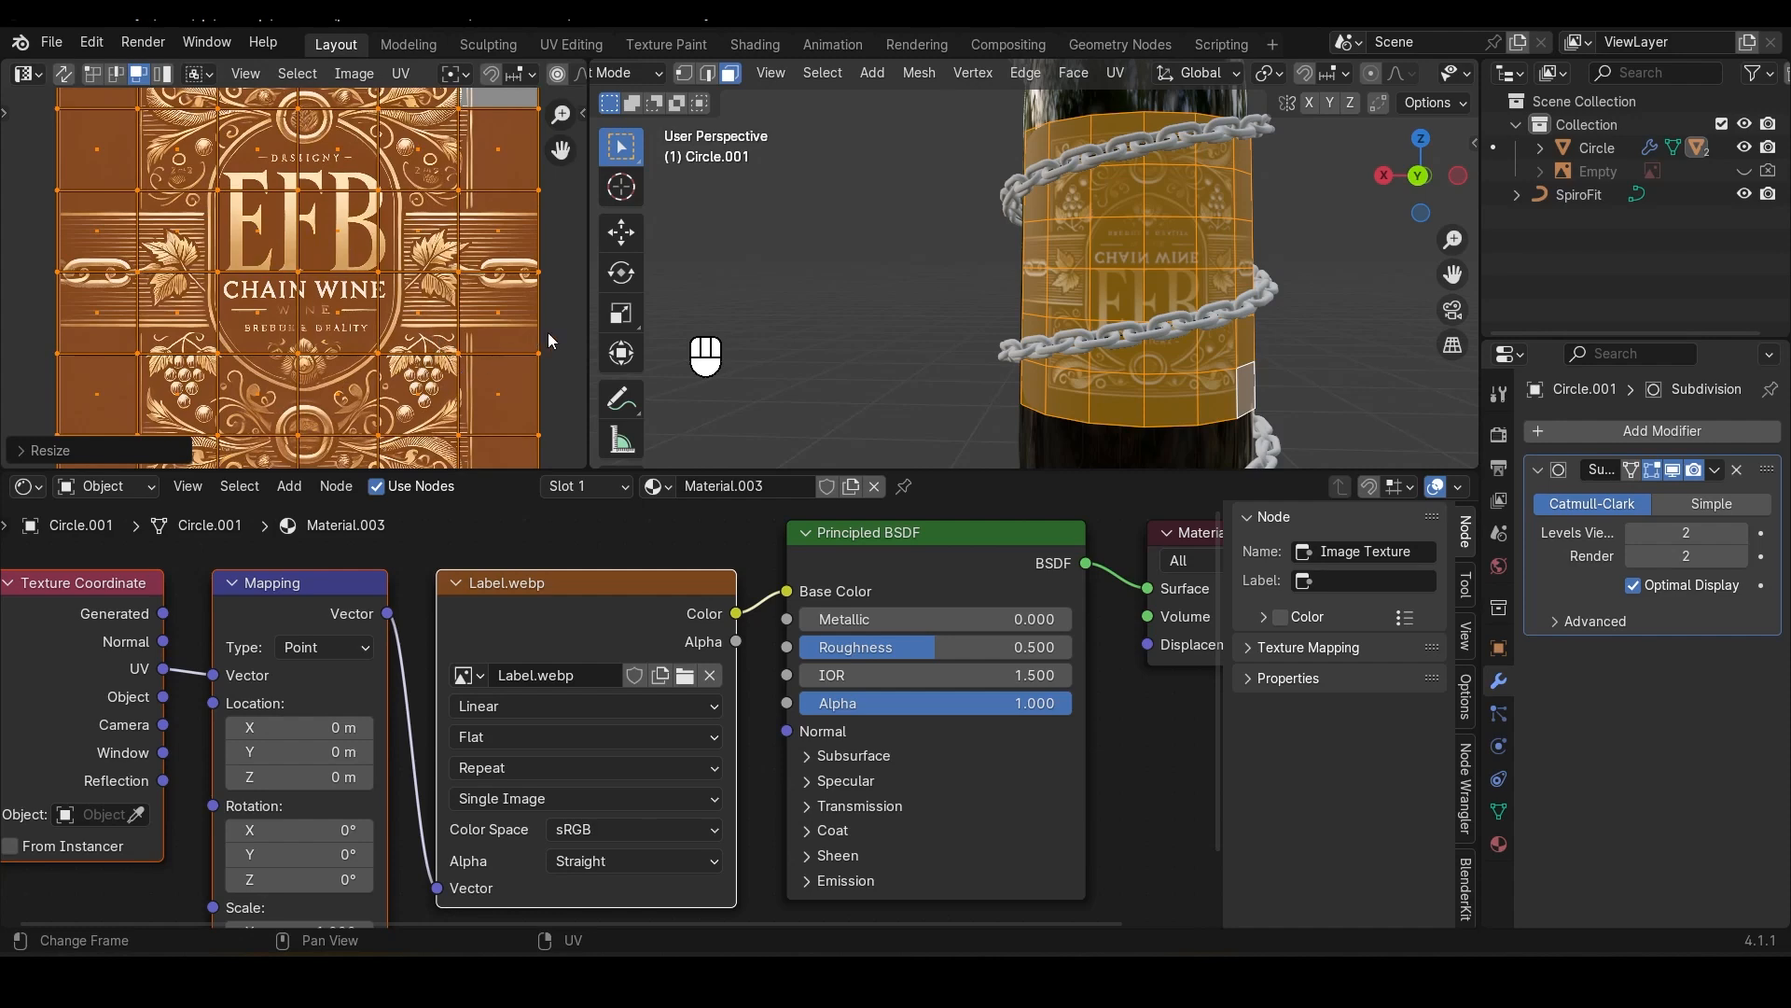
pyautogui.scroll(-2, 1195, 193)
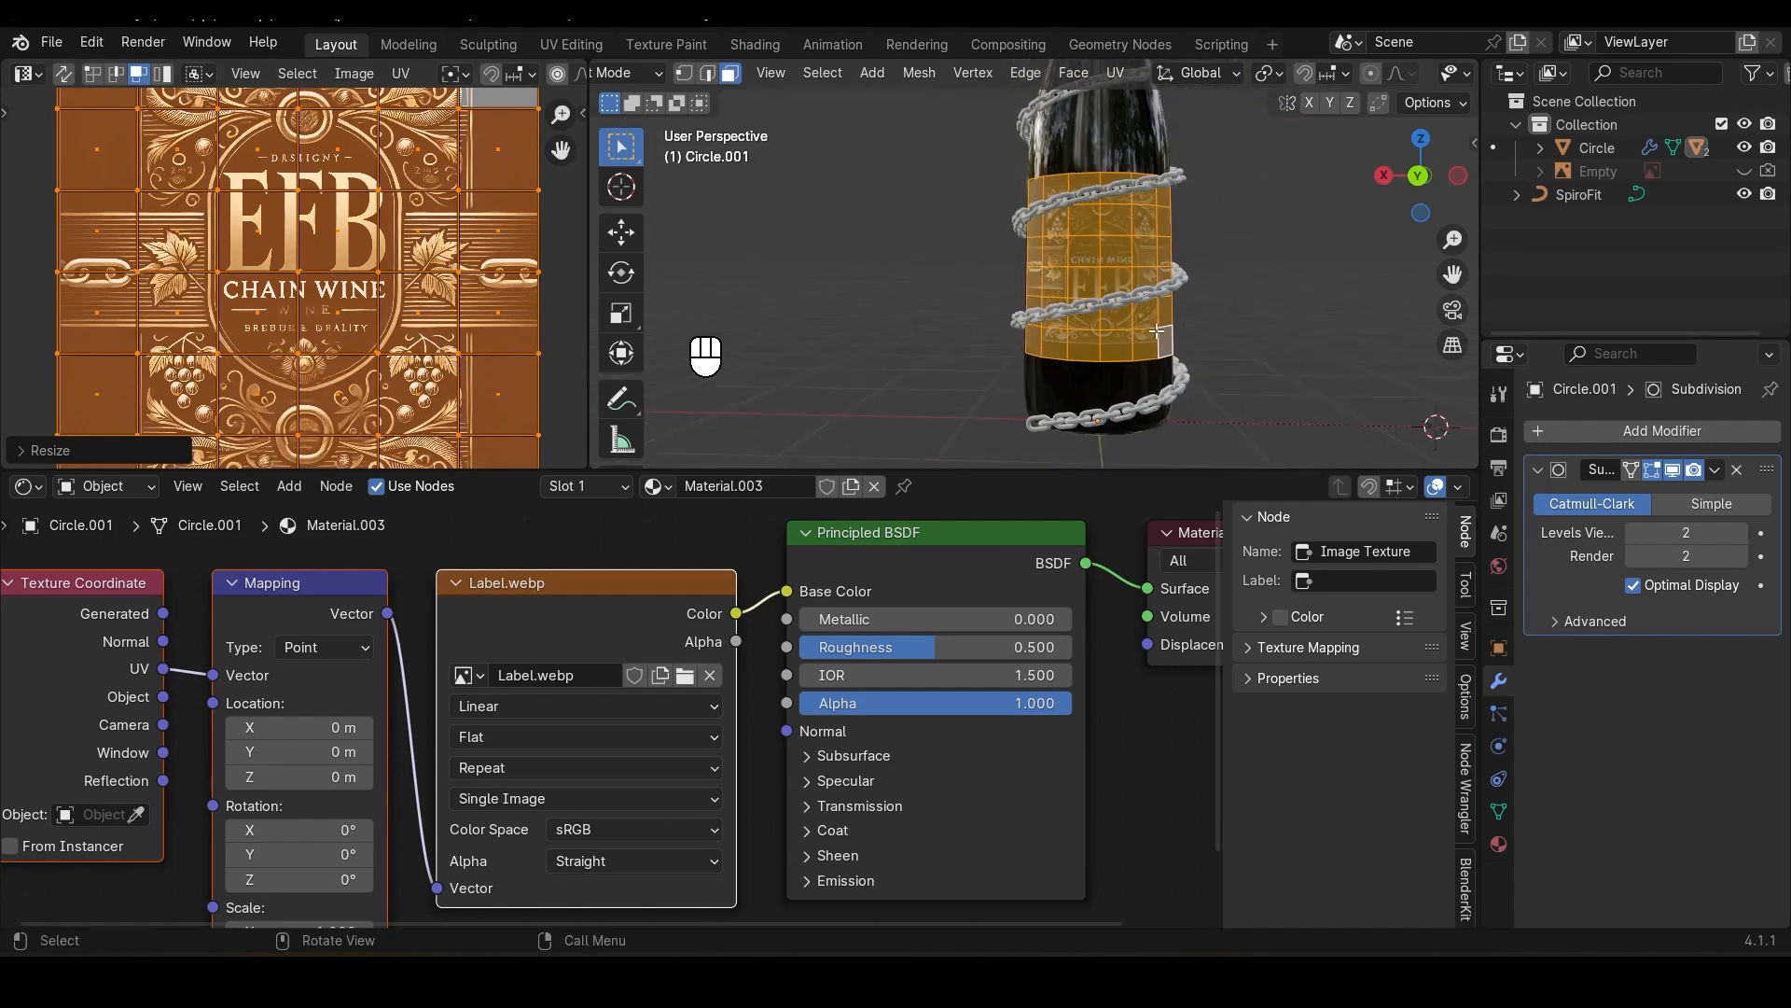
pyautogui.scroll(3, 1196, 317)
pyautogui.scroll(-2, 1137, 408)
pyautogui.scroll(-2, 480, 403)
pyautogui.press('r')
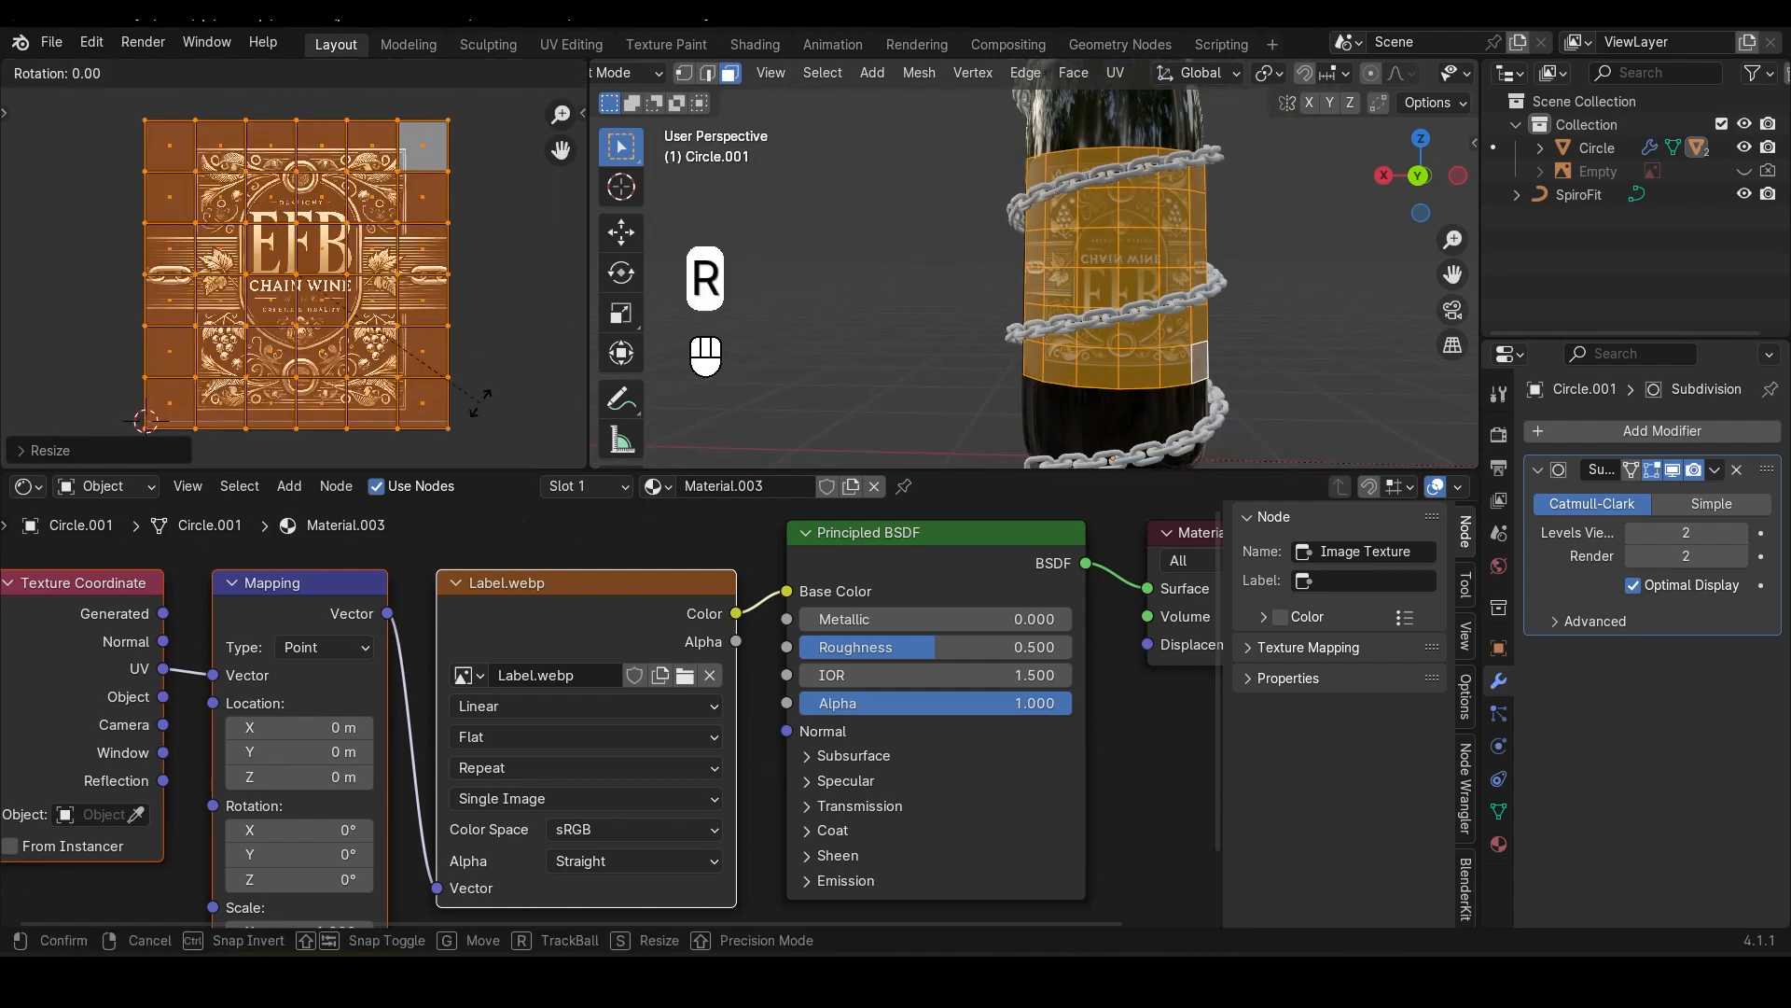
pyautogui.write('180')
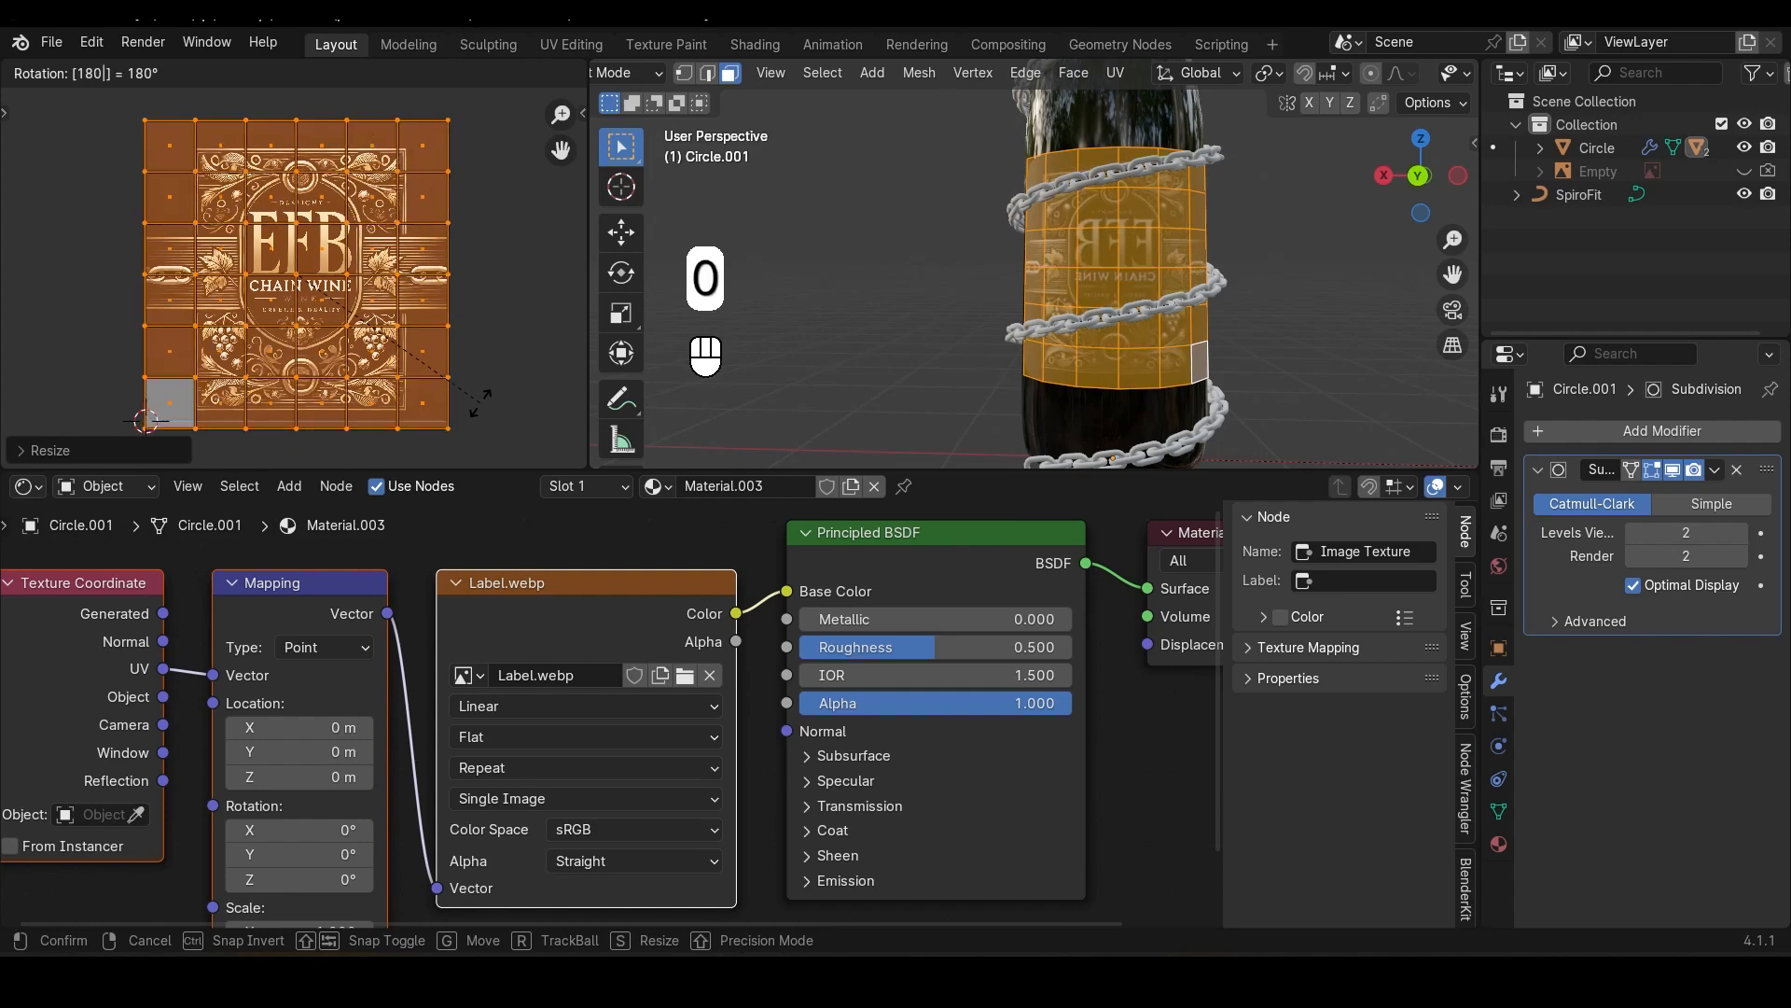
pyautogui.click(473, 405)
# Step: Mirror the label's UV island by scaling it about -1.01 along X, and return to Object Mode
pyautogui.scroll(2, 473, 405)
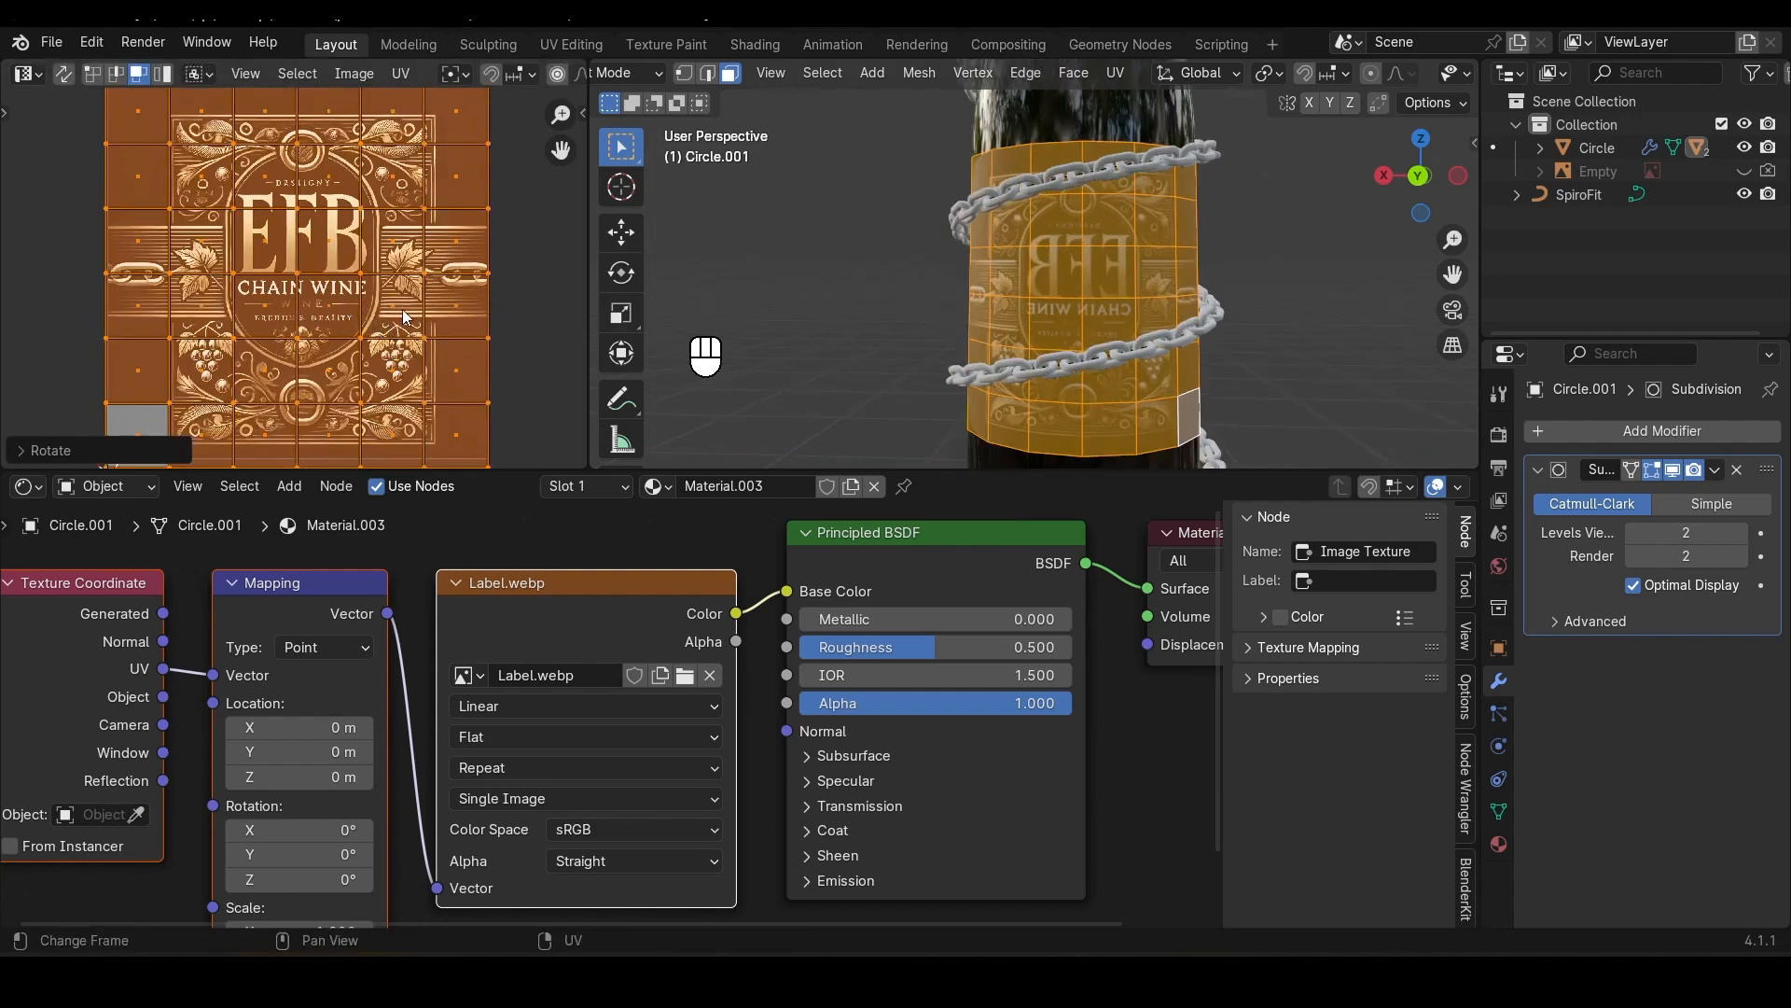
pyautogui.press('s')
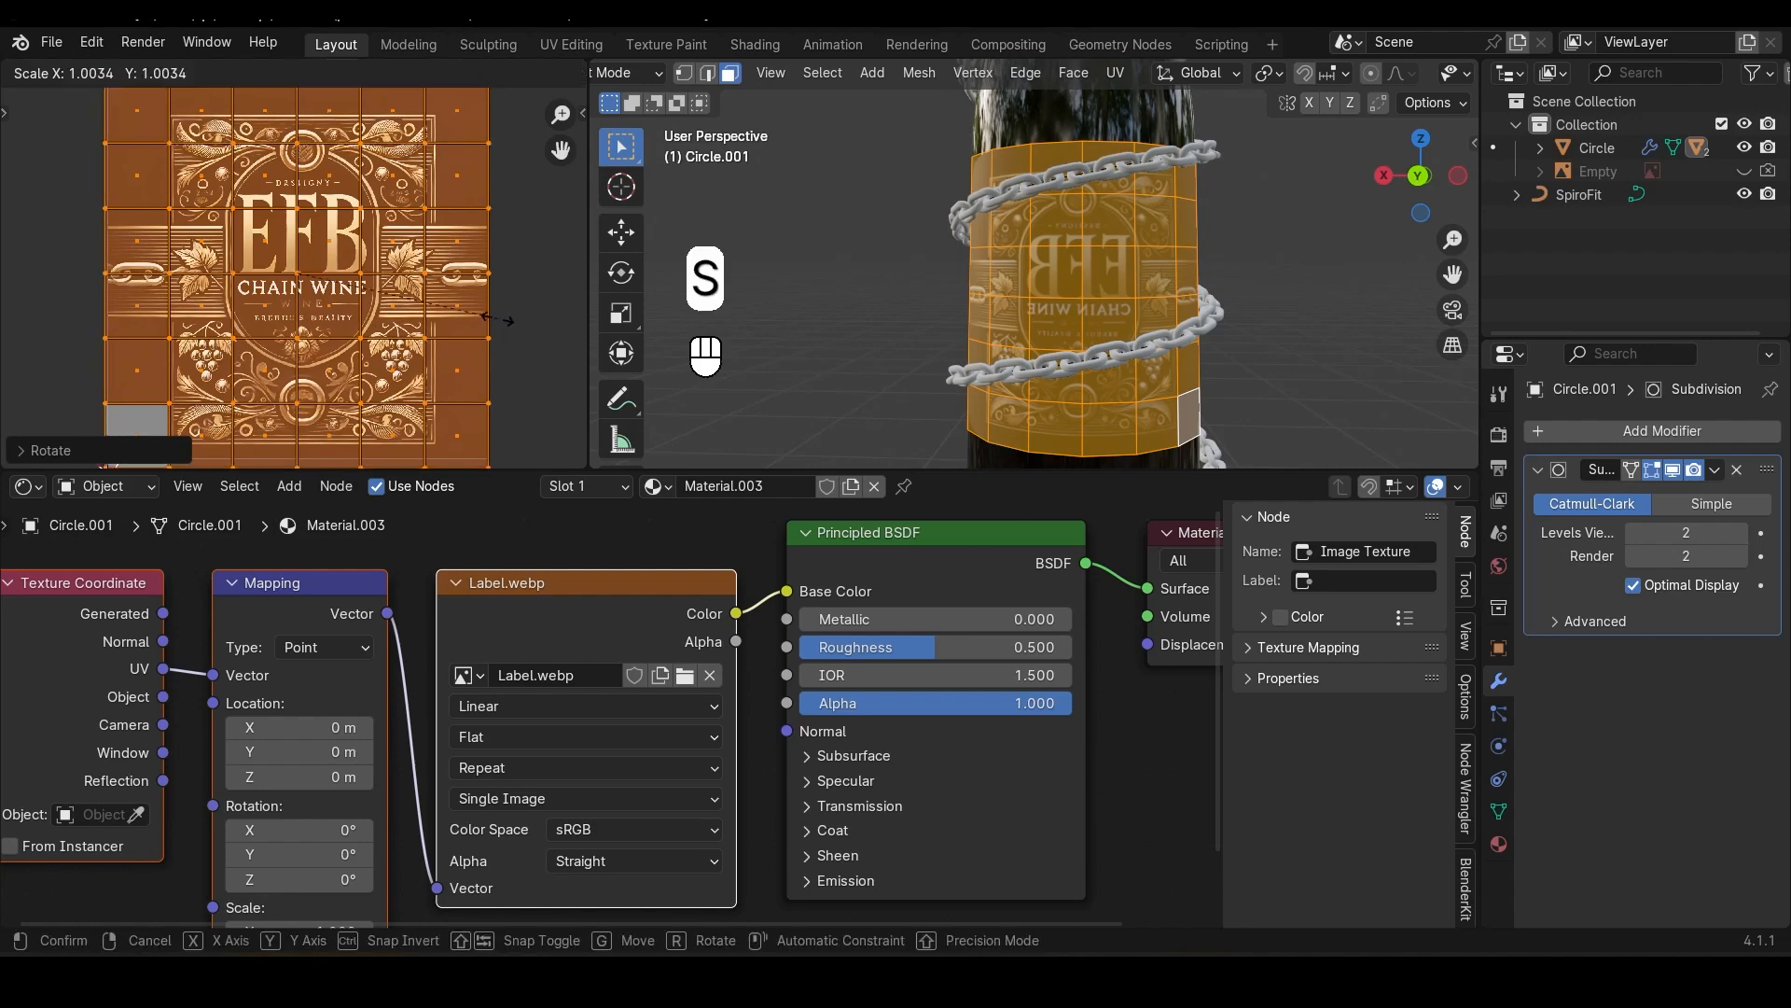
pyautogui.press('x')
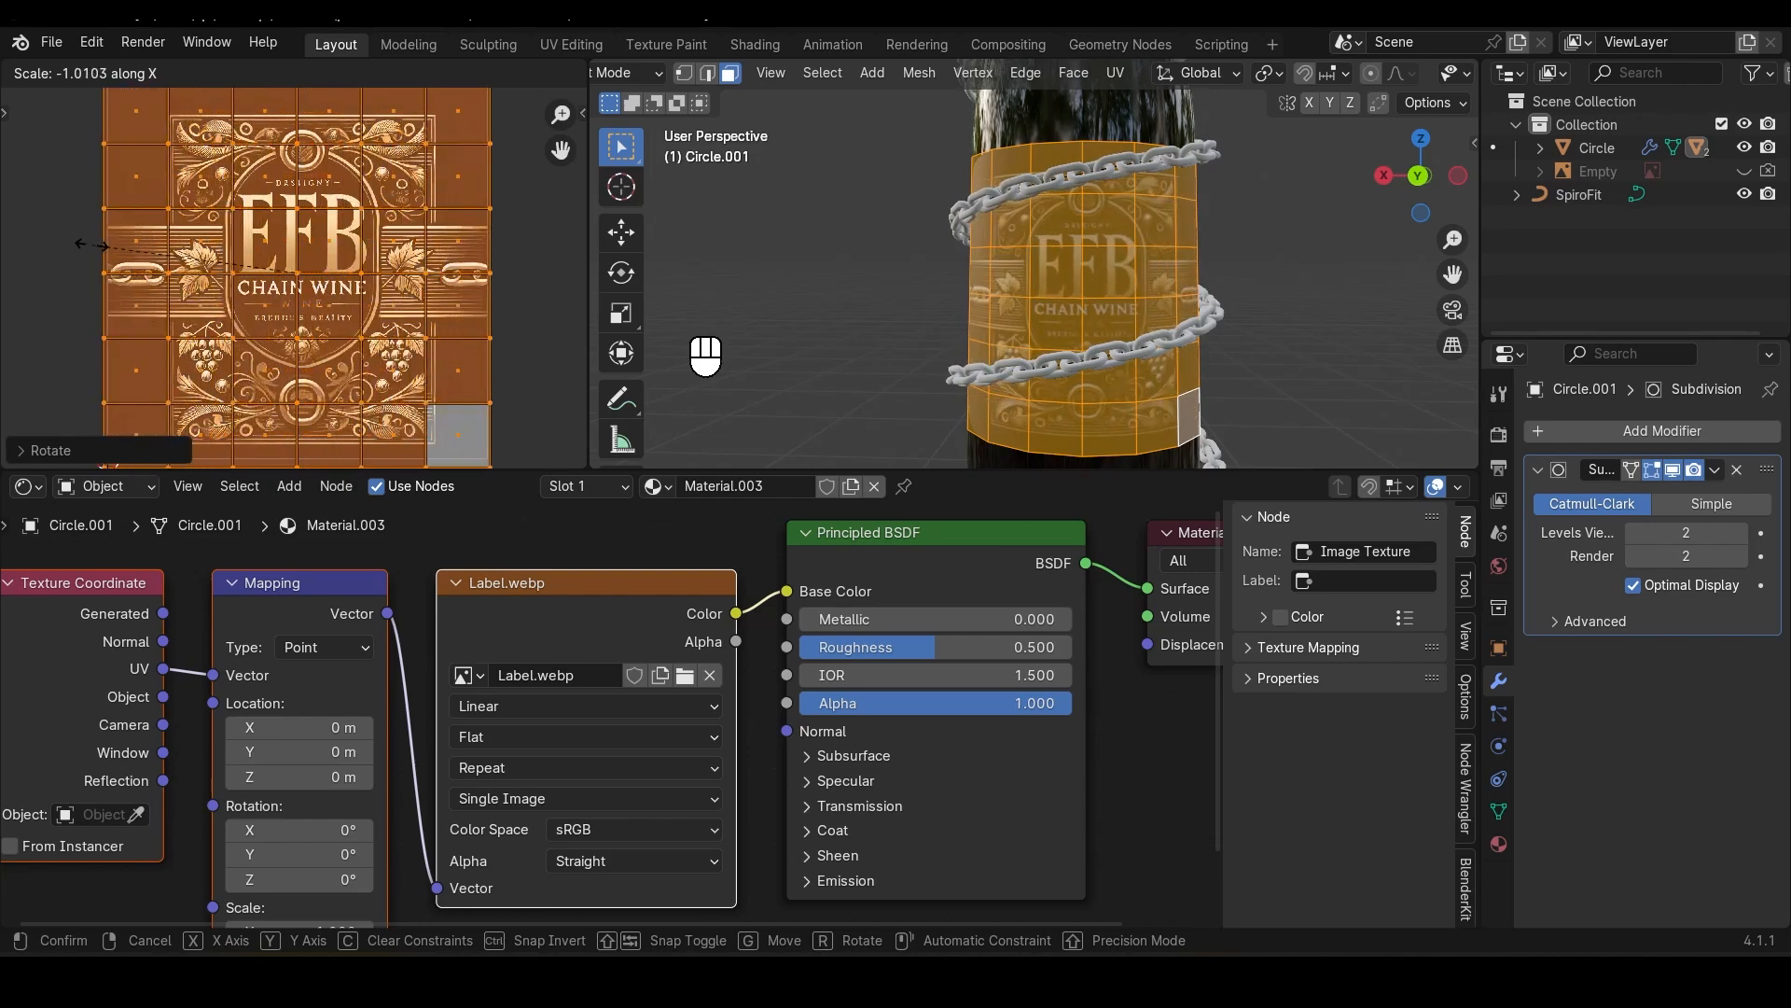
pyautogui.click(352, 255)
pyautogui.scroll(-3, 352, 255)
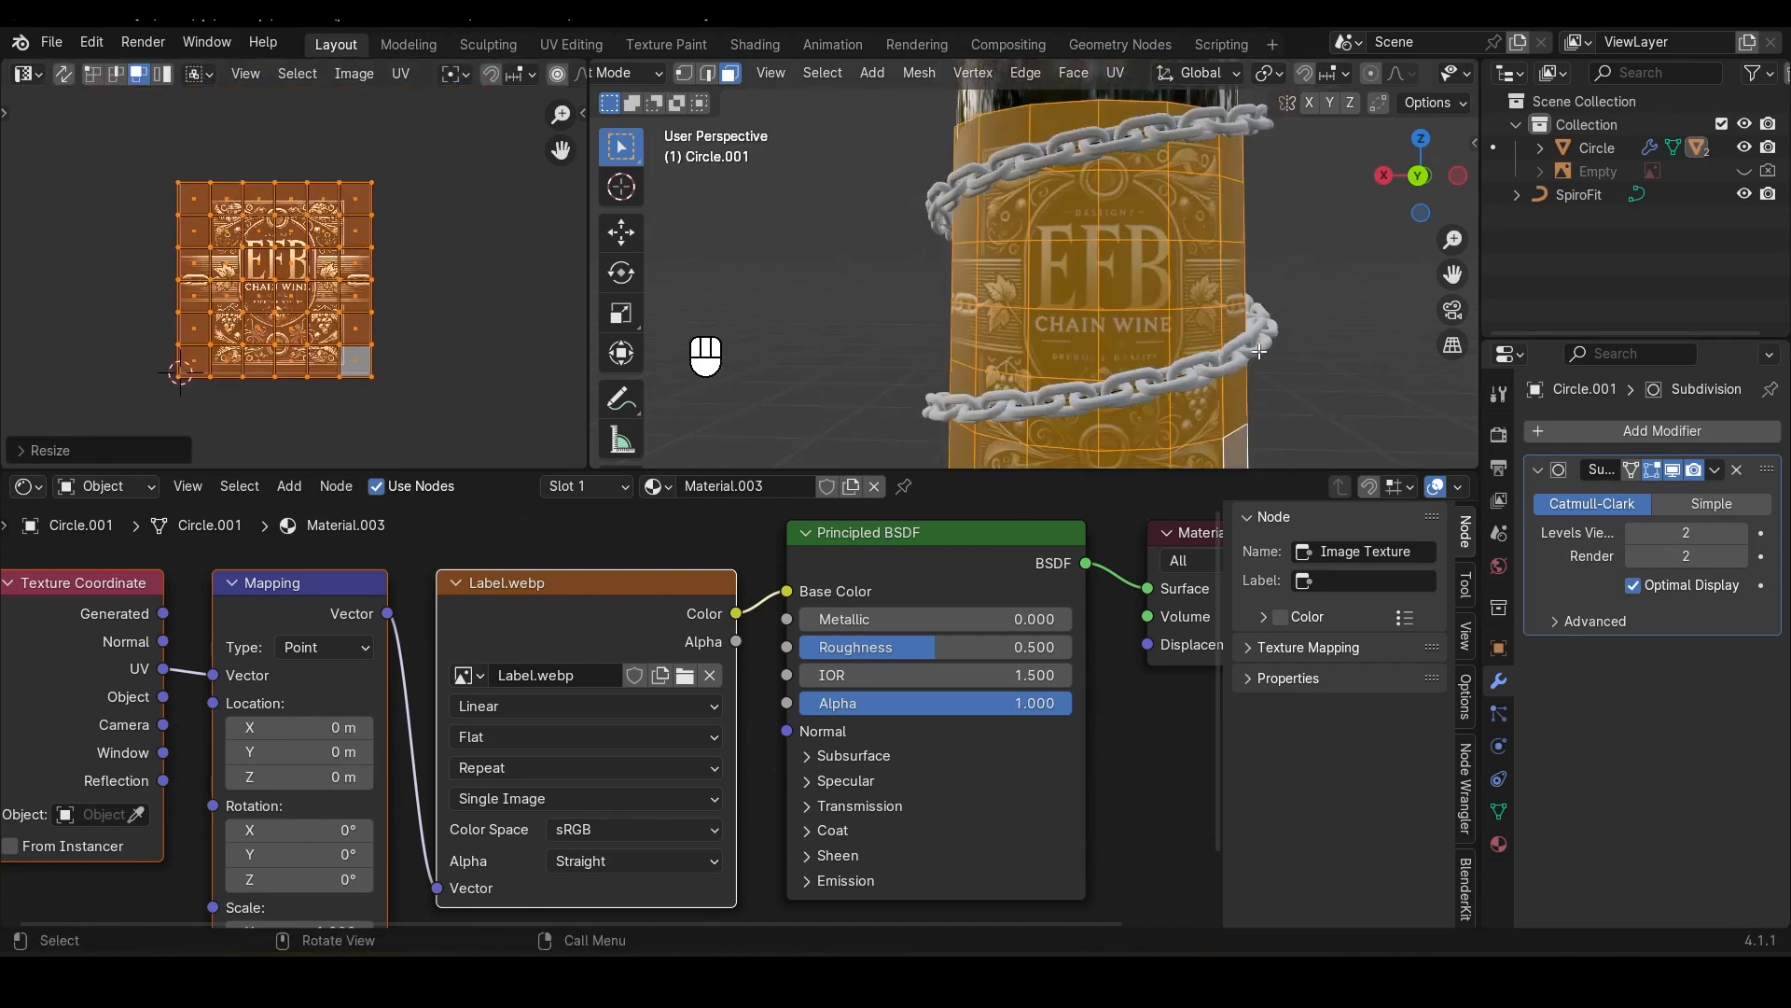
pyautogui.press('Tab')
pyautogui.scroll(-3, 1138, 349)
pyautogui.scroll(5, 1088, 338)
pyautogui.scroll(3, 1064, 368)
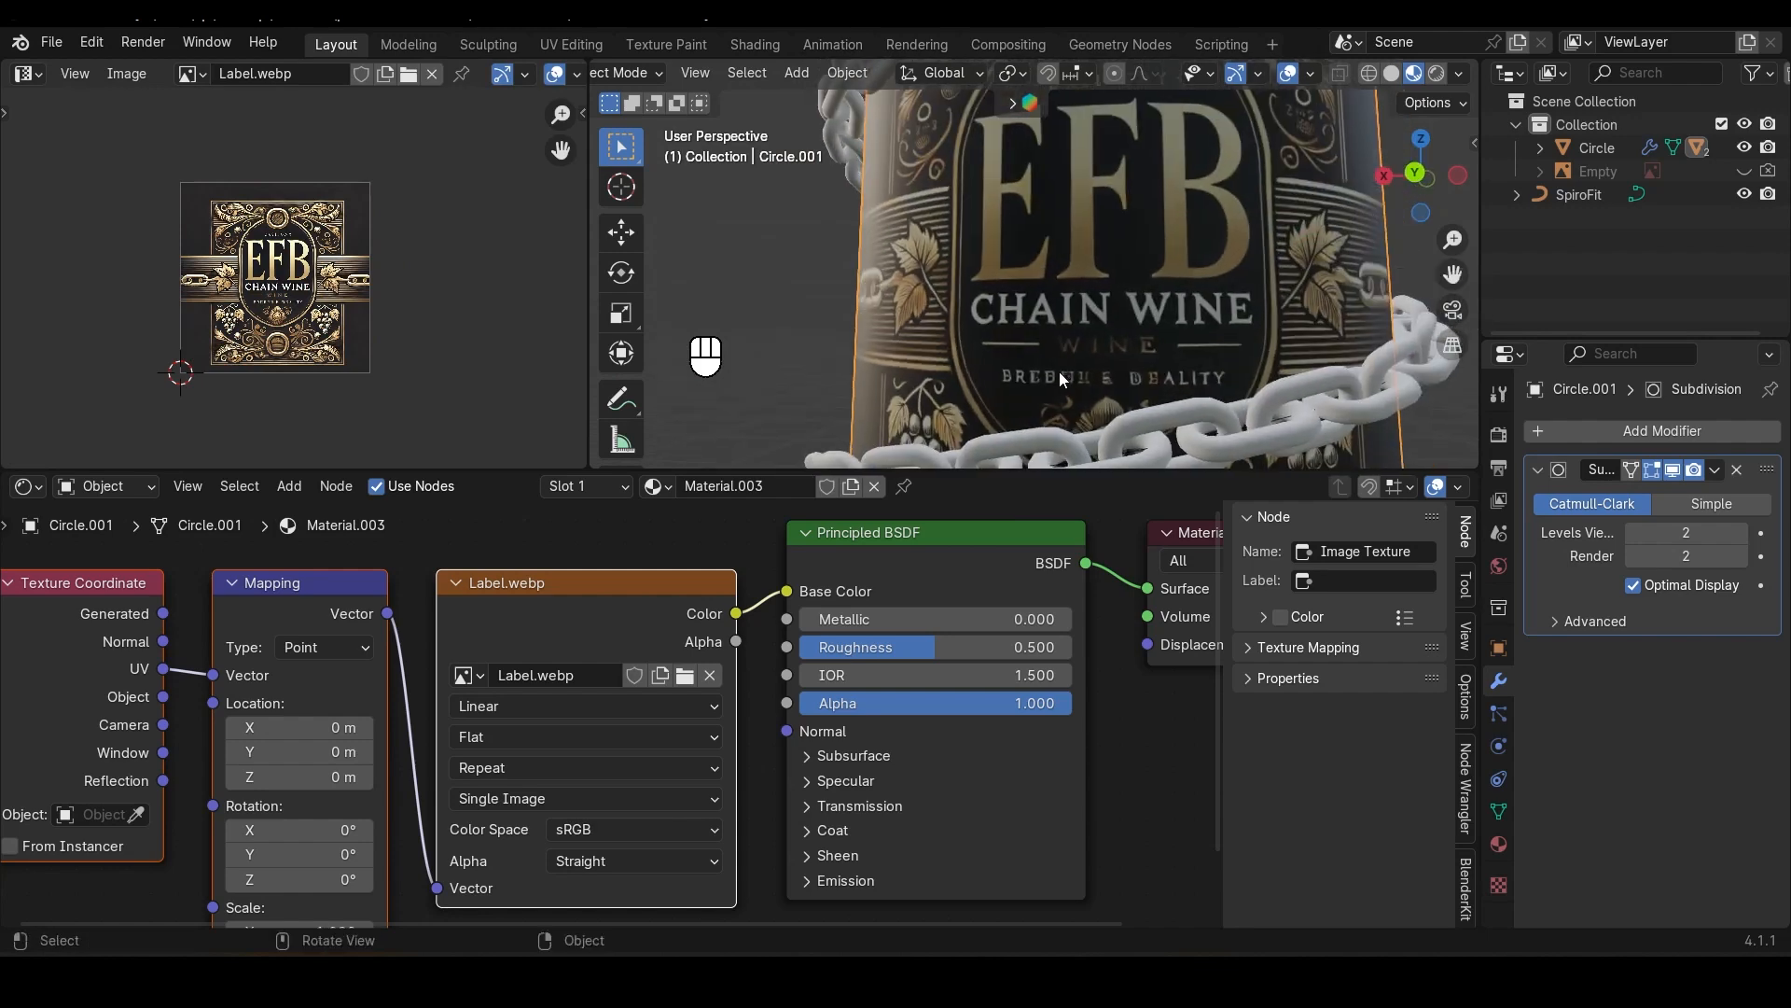
pyautogui.moveTo(1066, 371)
pyautogui.mouseDown(button='middle')
pyautogui.moveTo(1086, 388)
pyautogui.moveTo(1058, 370)
pyautogui.moveTo(1094, 369)
pyautogui.mouseUp(button='middle')
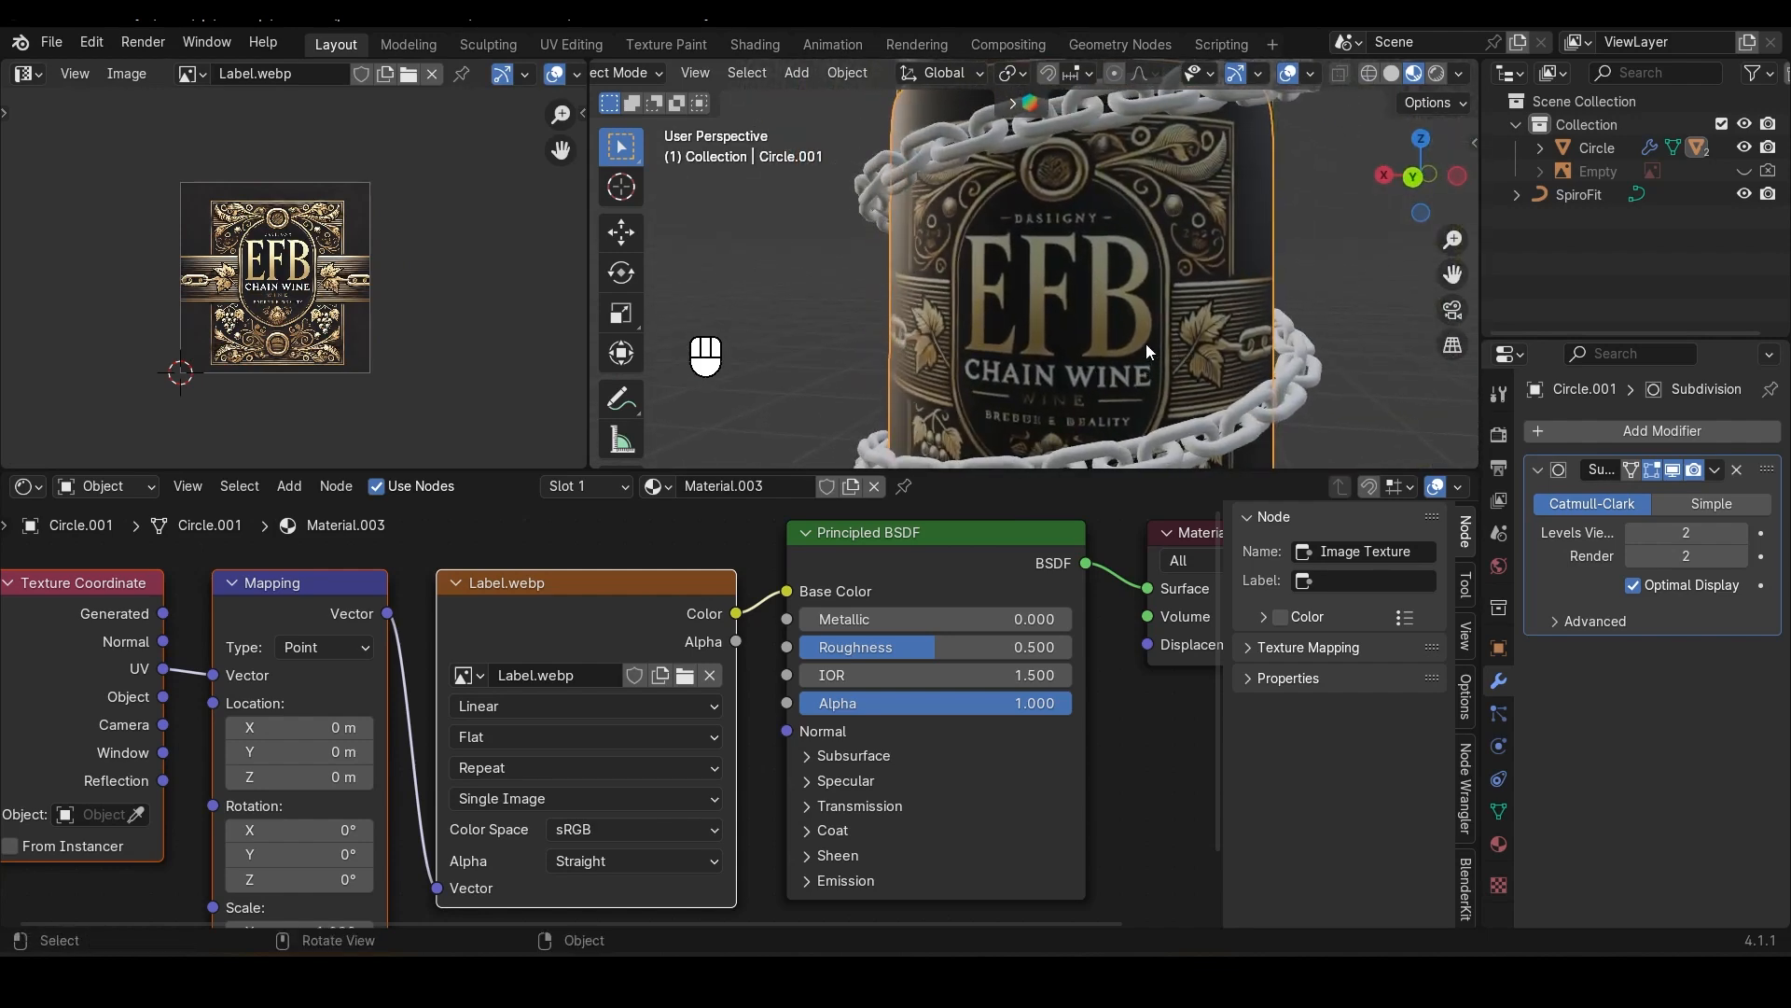
pyautogui.scroll(-3, 1119, 340)
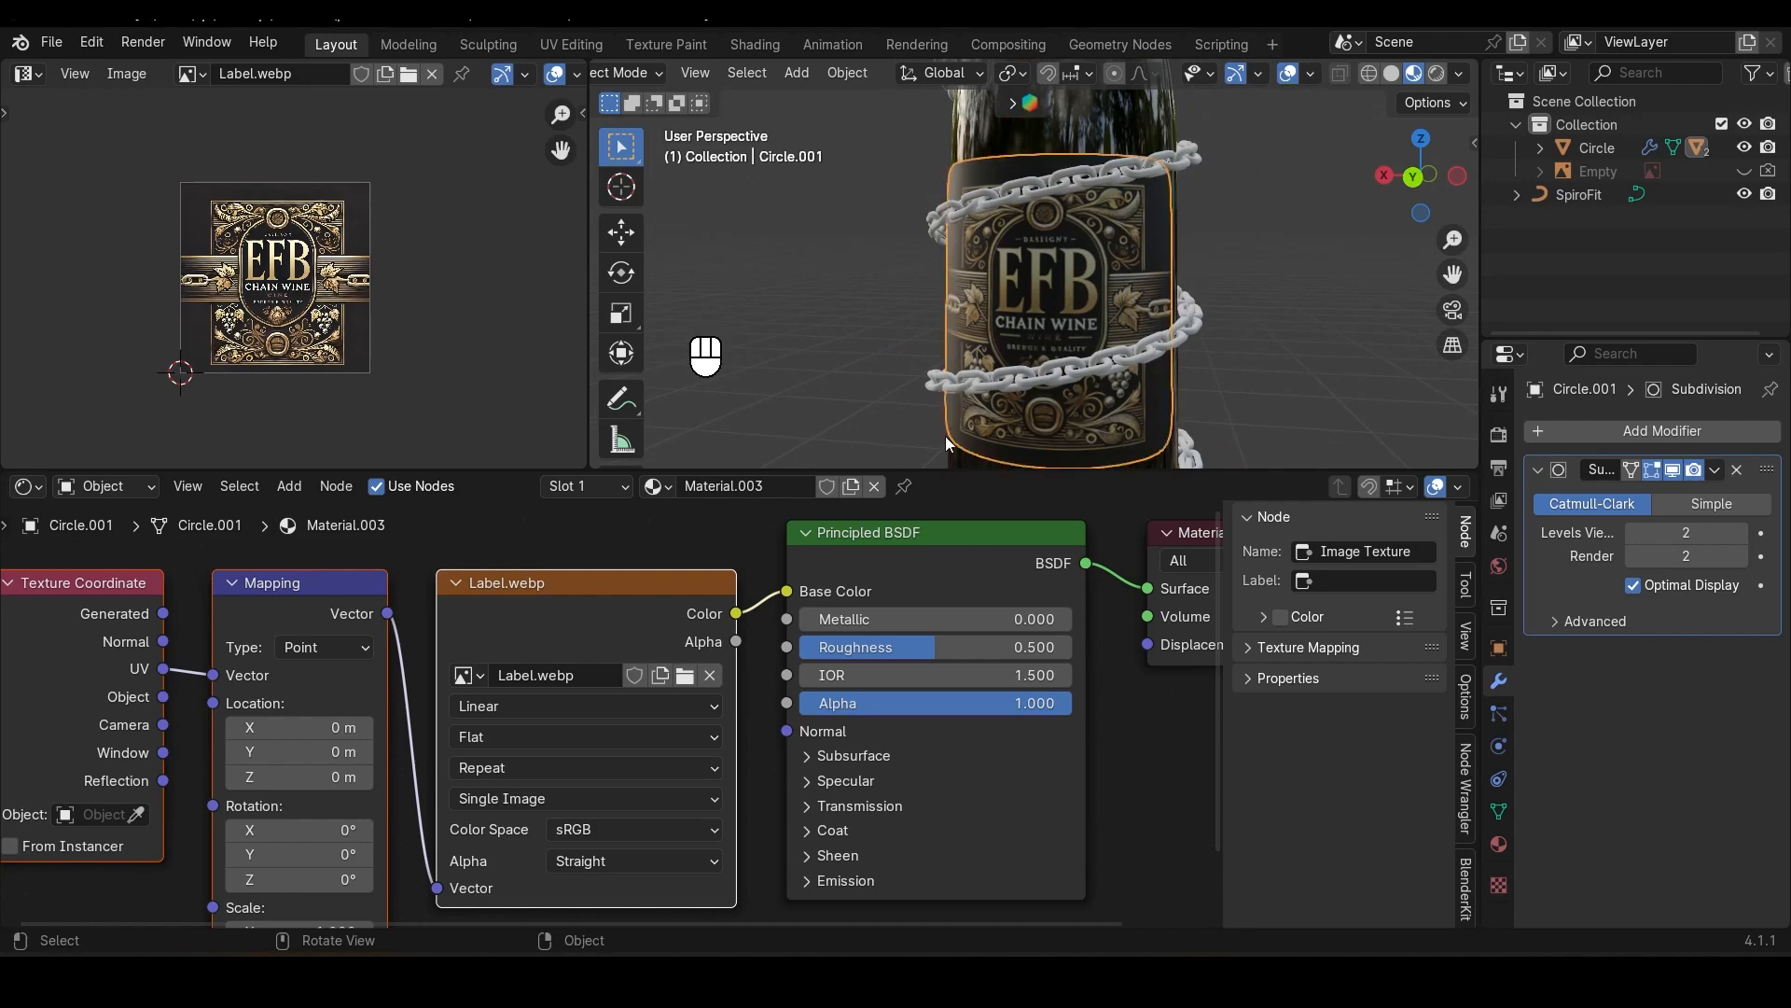
# Step: Move the Texture Coordinate, Mapping and label image nodes away from the Principled BSDF to make room between them
pyautogui.scroll(-2, 833, 681)
pyautogui.scroll(-3, 833, 681)
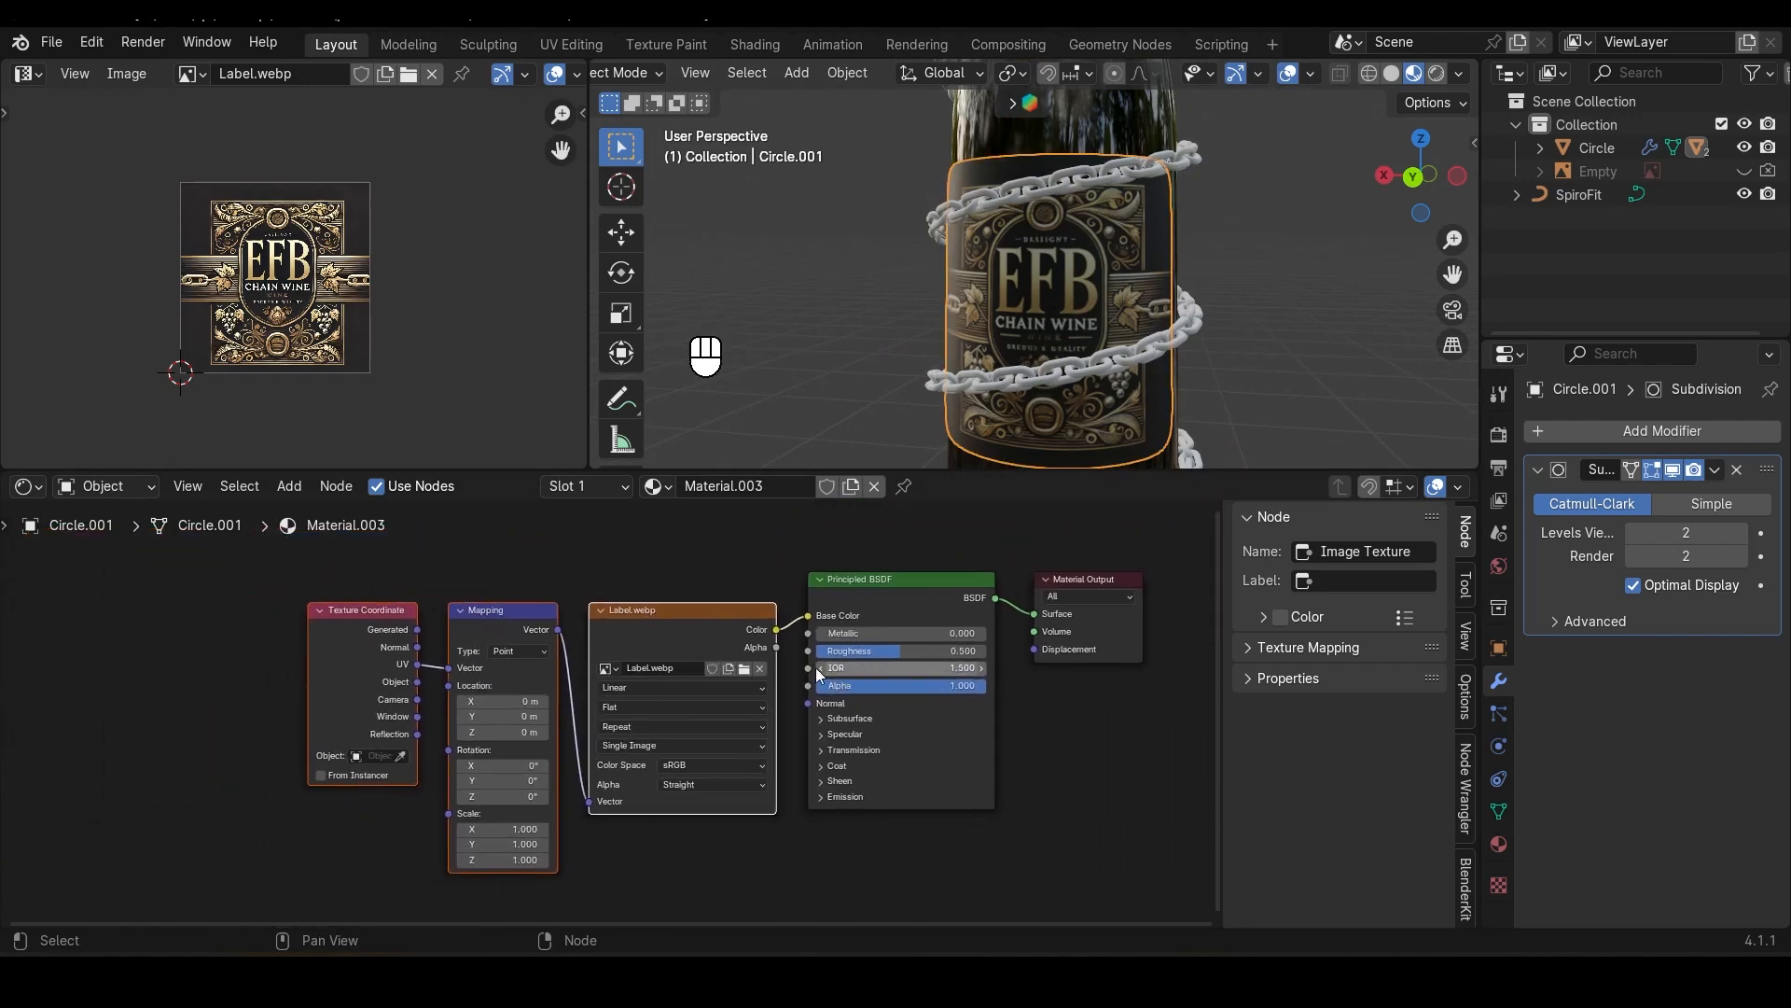
pyautogui.moveTo(358, 562); pyautogui.dragTo(703, 630)
pyautogui.moveTo(704, 631); pyautogui.dragTo(410, 623)
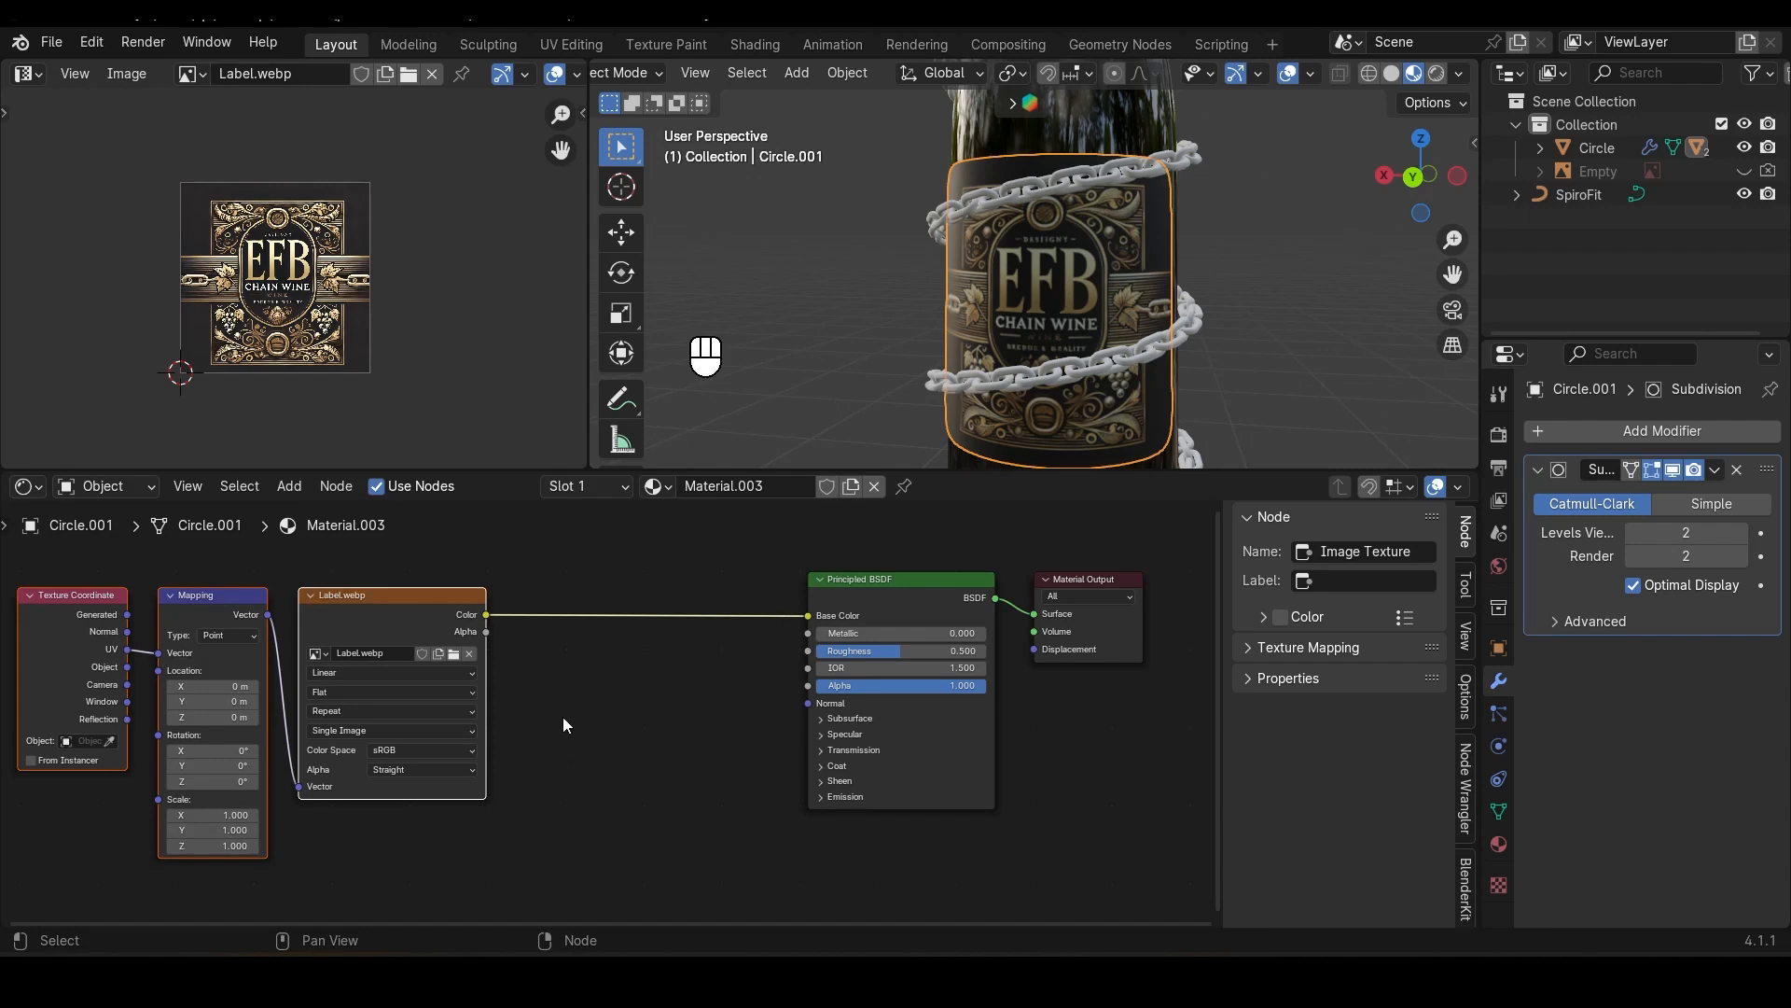
# Step: Add a Color Ramp node beside the label image node and connect the image's Color output to its Fac input
pyautogui.hotkey('shift', 'a')
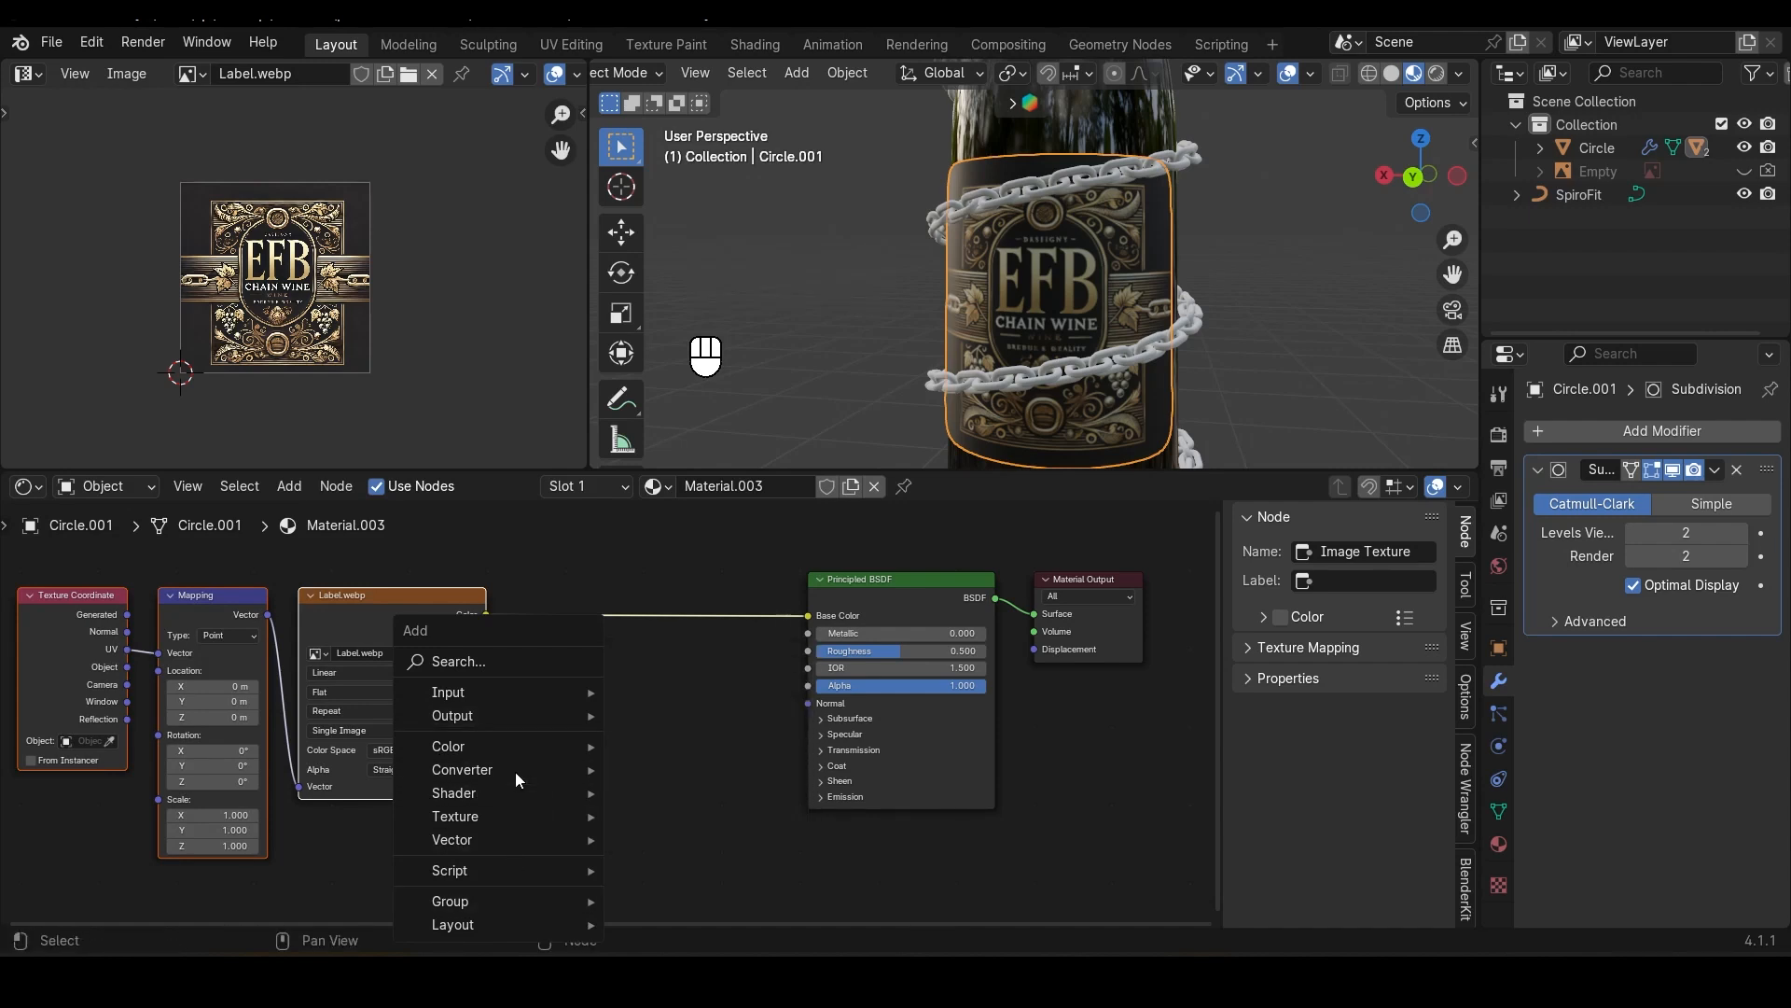
pyautogui.moveTo(518, 770)
pyautogui.click(724, 492)
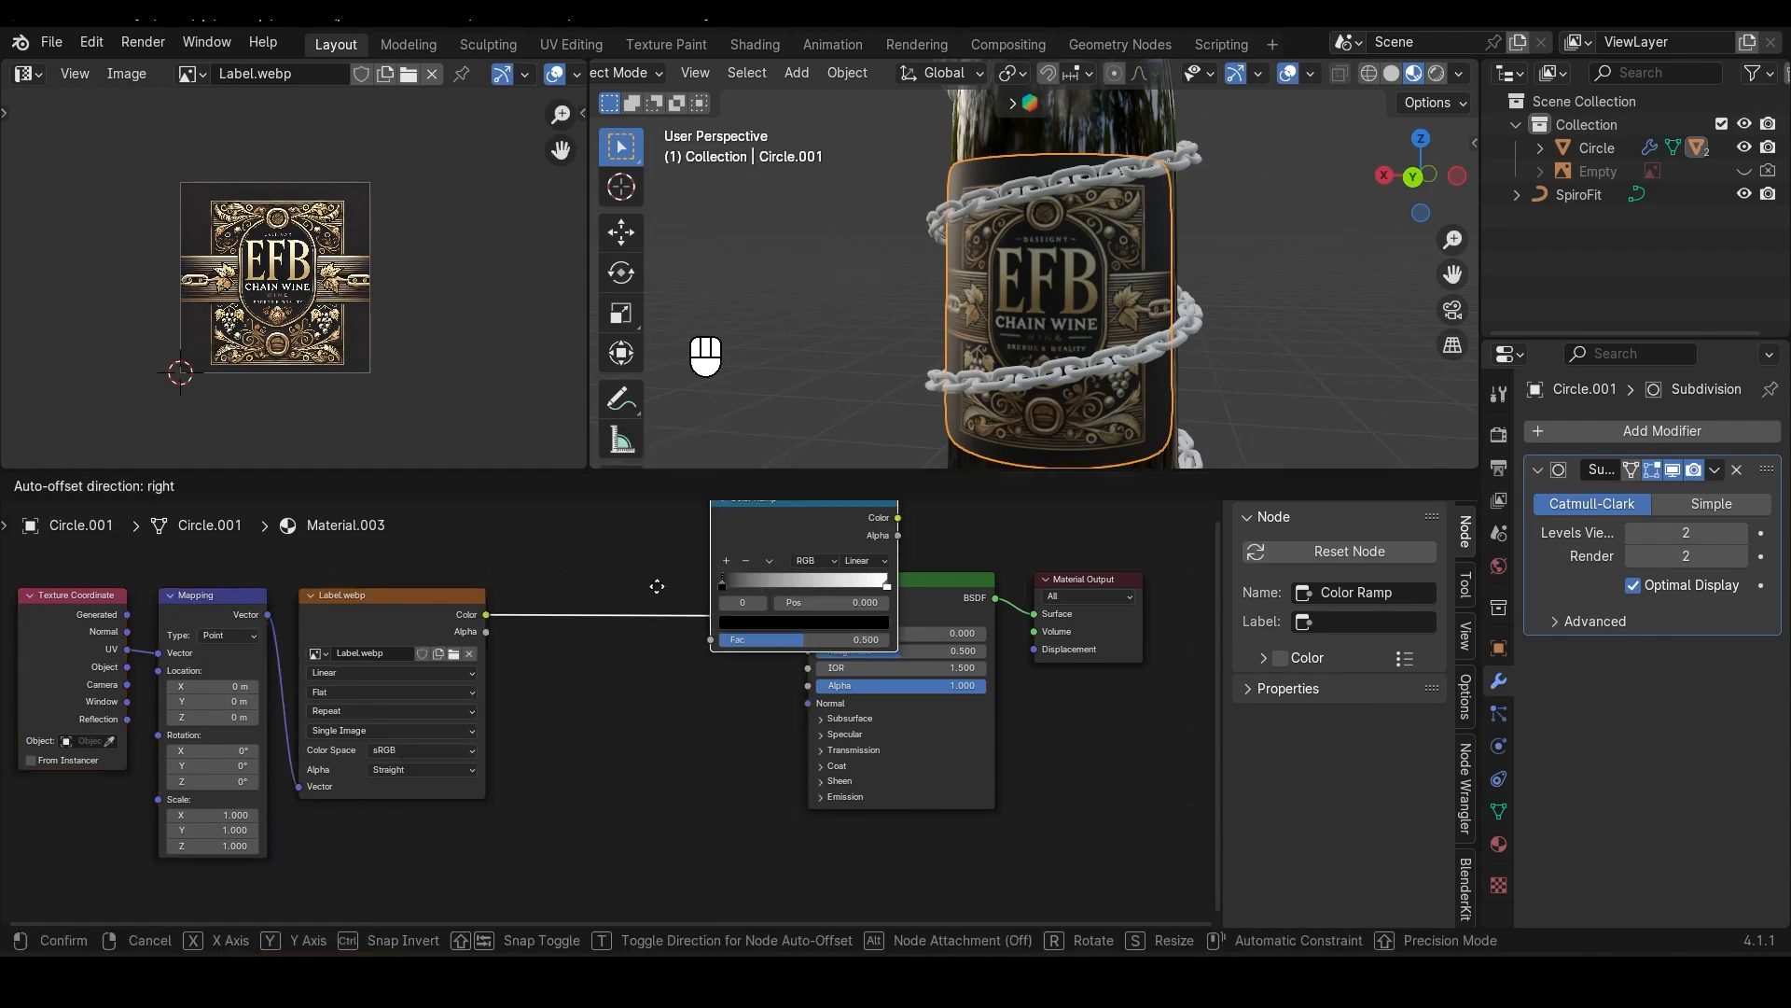
pyautogui.click(553, 648)
pyautogui.scroll(2, 540, 646)
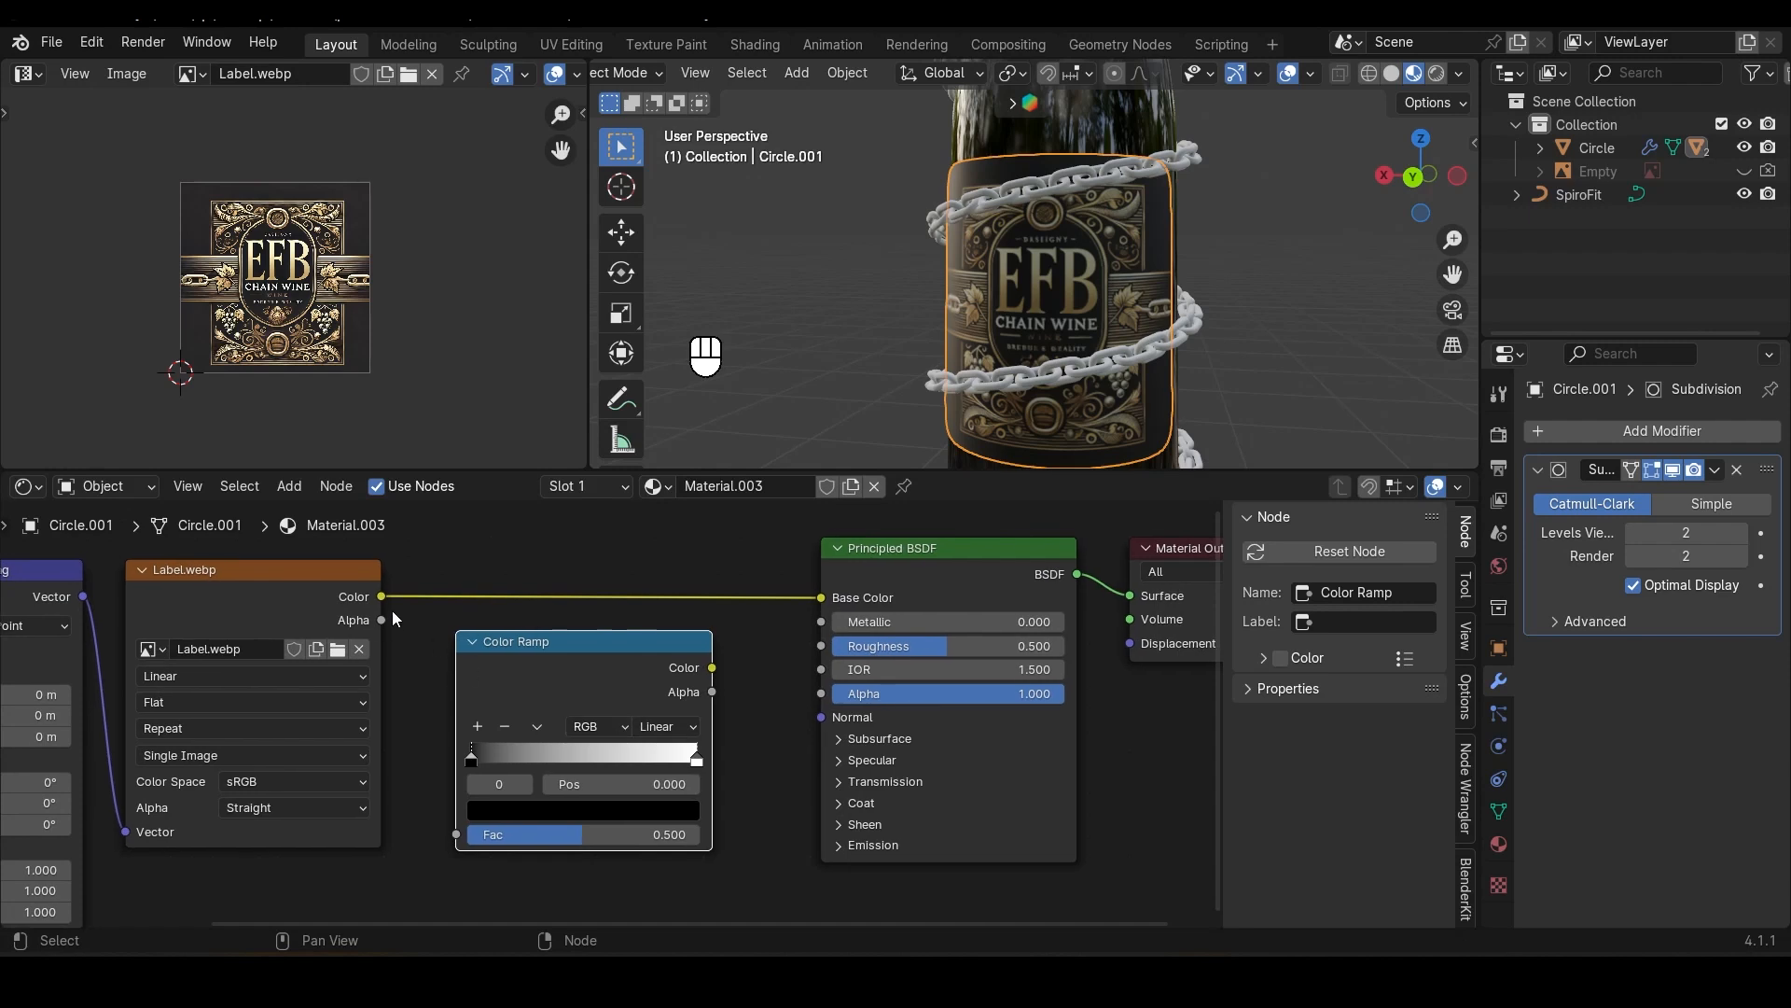
pyautogui.moveTo(380, 596); pyautogui.dragTo(456, 834)
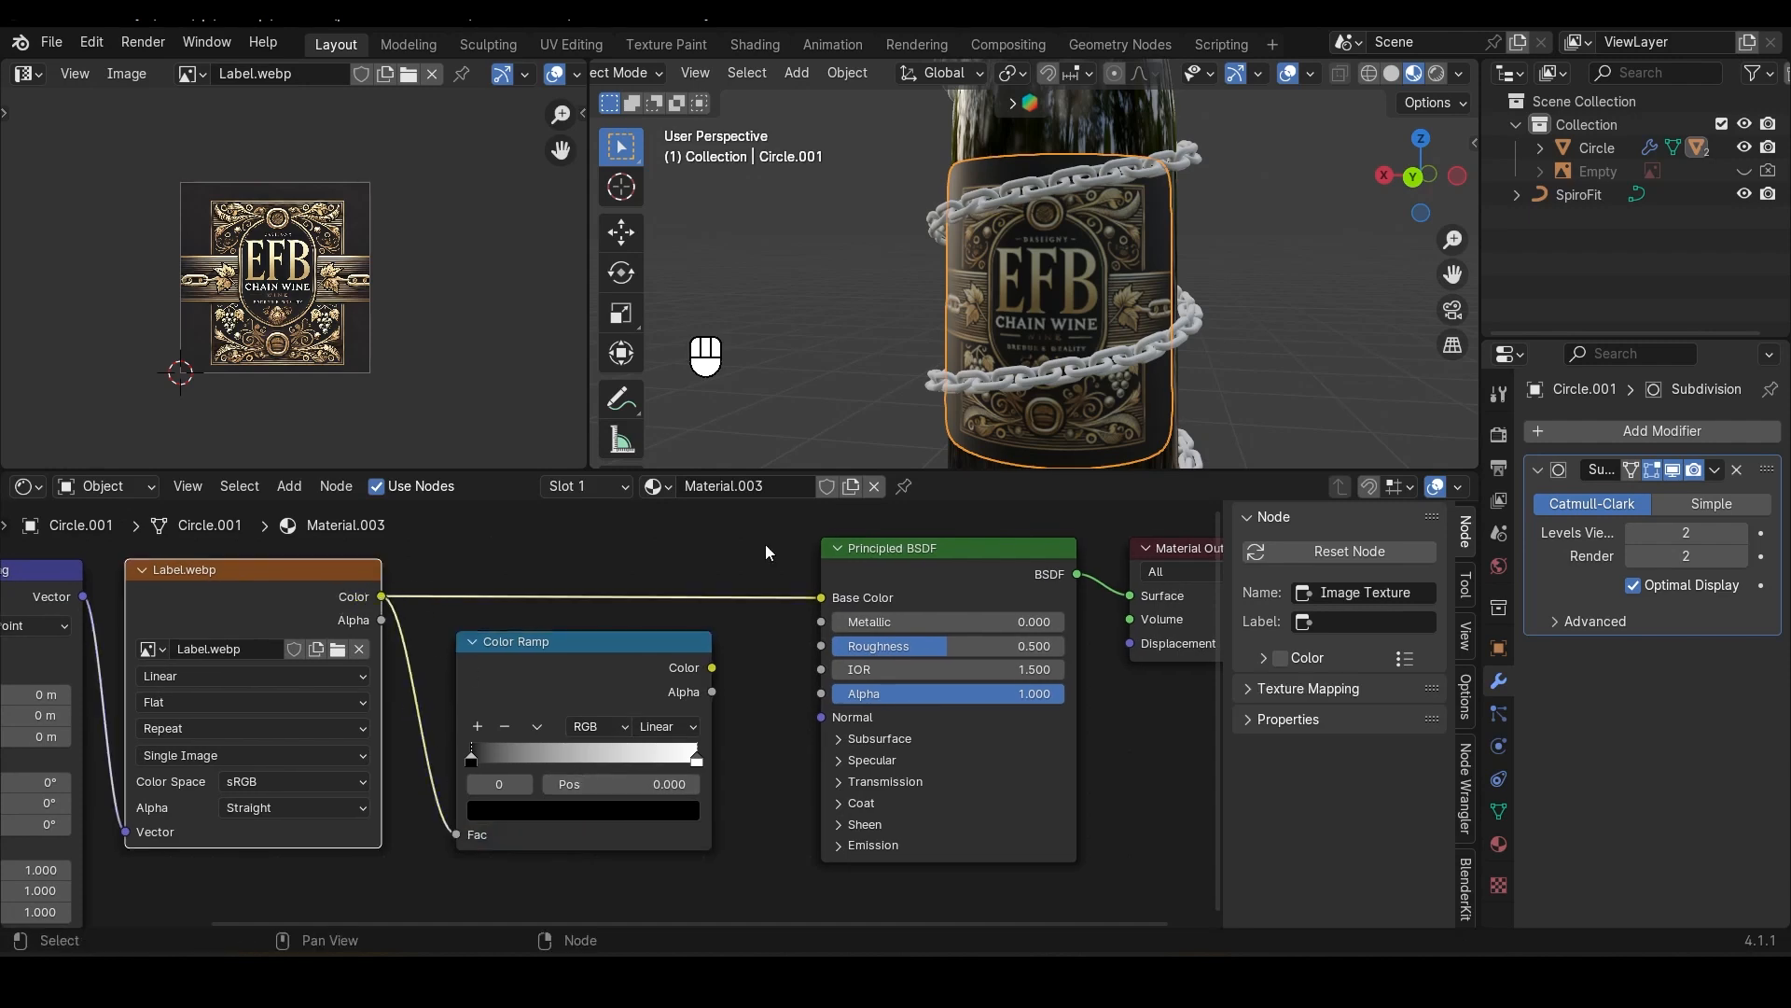
# Step: Preview the Color Ramp on the label and set its black stop to about 0.127 and its white stop to about 0.931
pyautogui.keyDown('ctrl'); pyautogui.moveTo(904, 369); pyautogui.dragTo(937, 317, button='middle'); pyautogui.keyUp('ctrl')
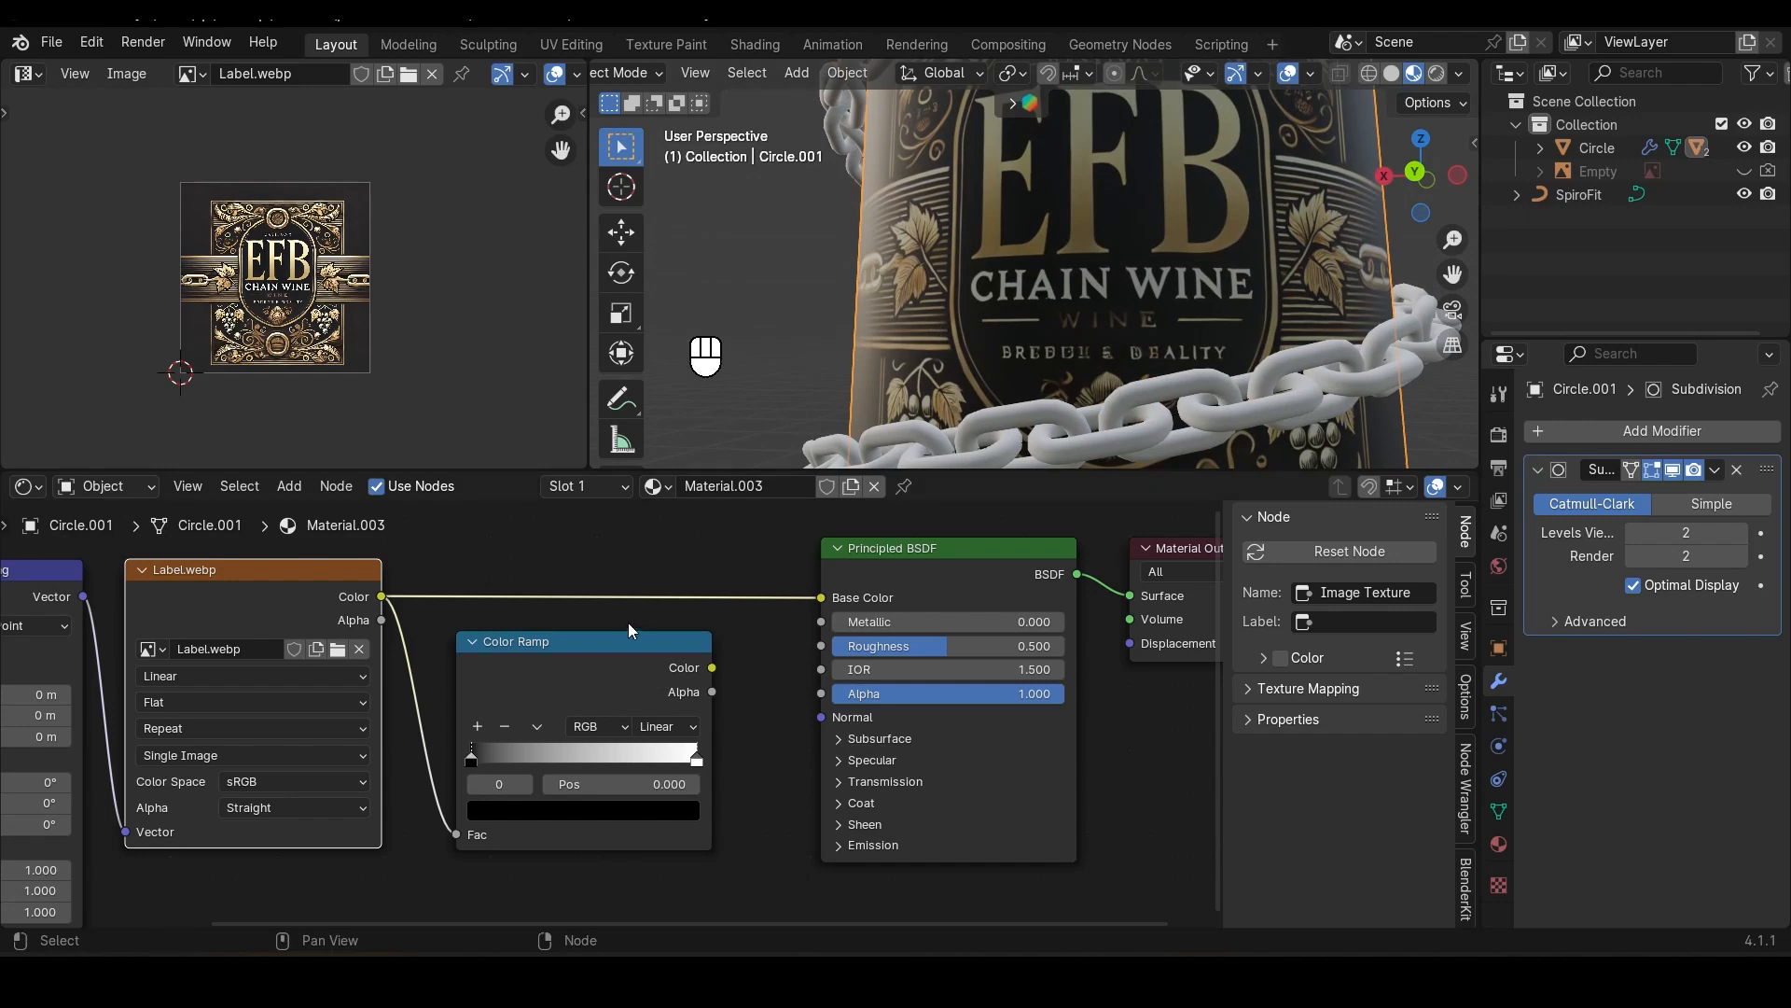
pyautogui.keyDown('ctrl'); pyautogui.keyDown('shift'); pyautogui.click(573, 687); pyautogui.keyUp('shift'); pyautogui.keyUp('ctrl')
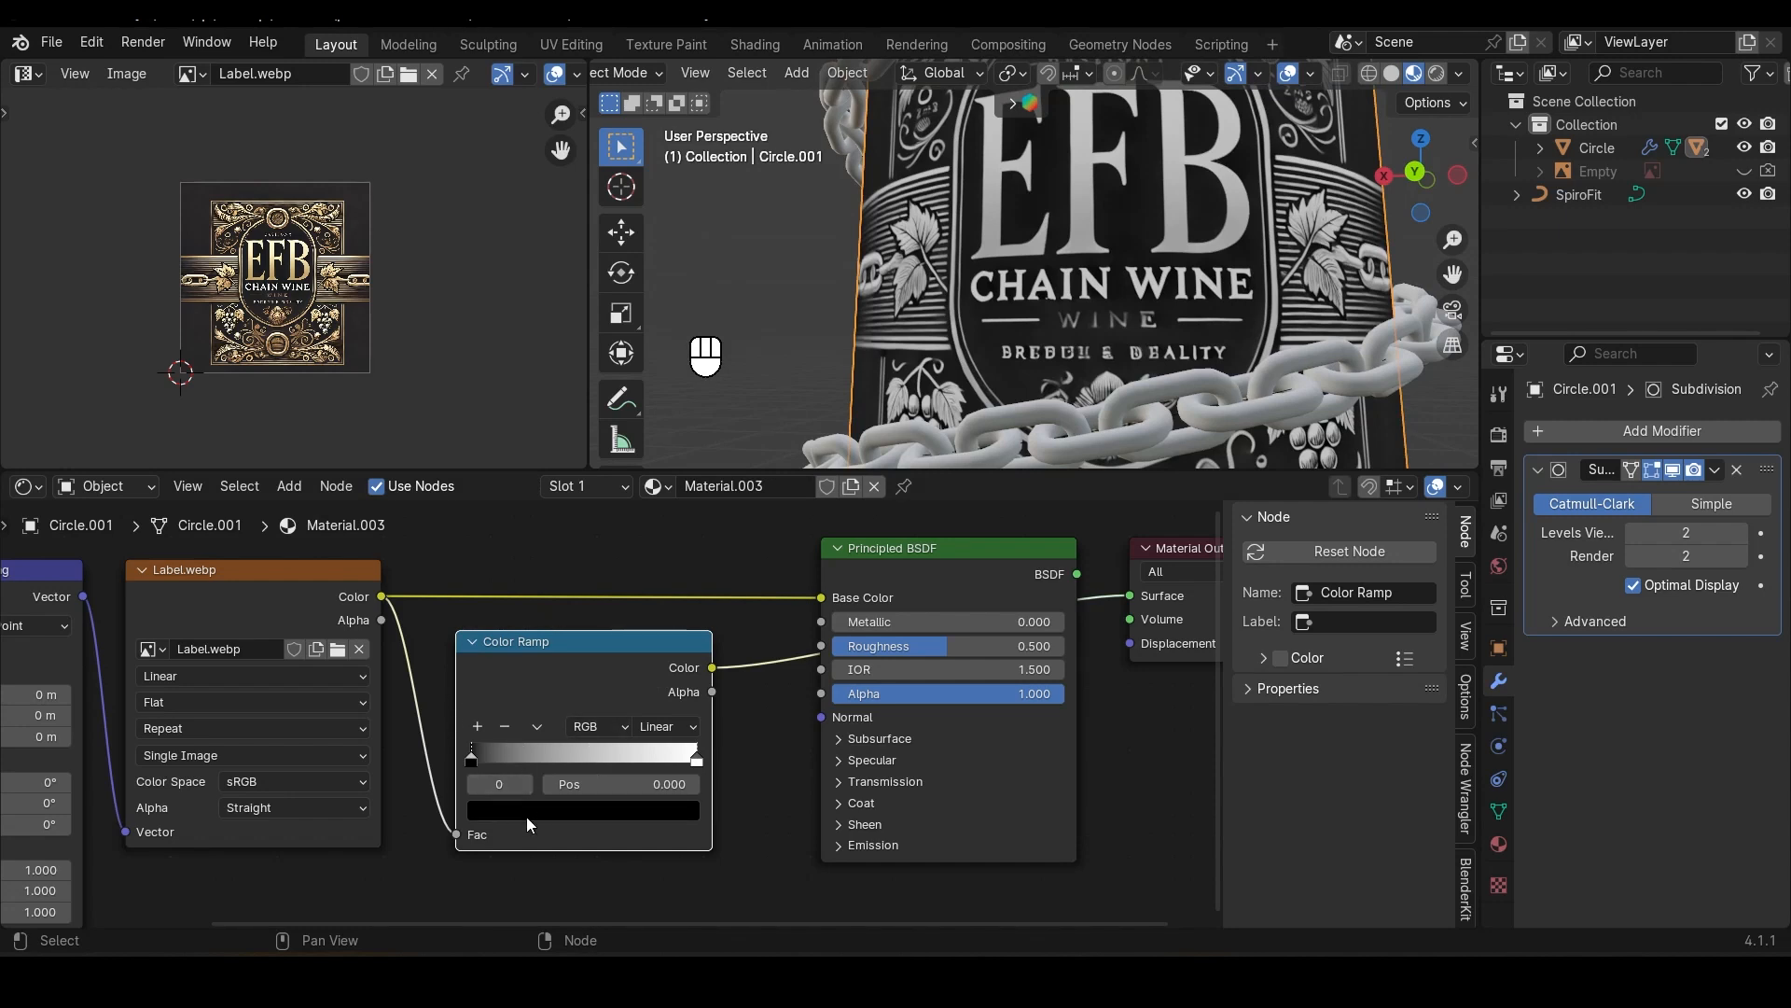
pyautogui.moveTo(479, 758); pyautogui.dragTo(500, 756)
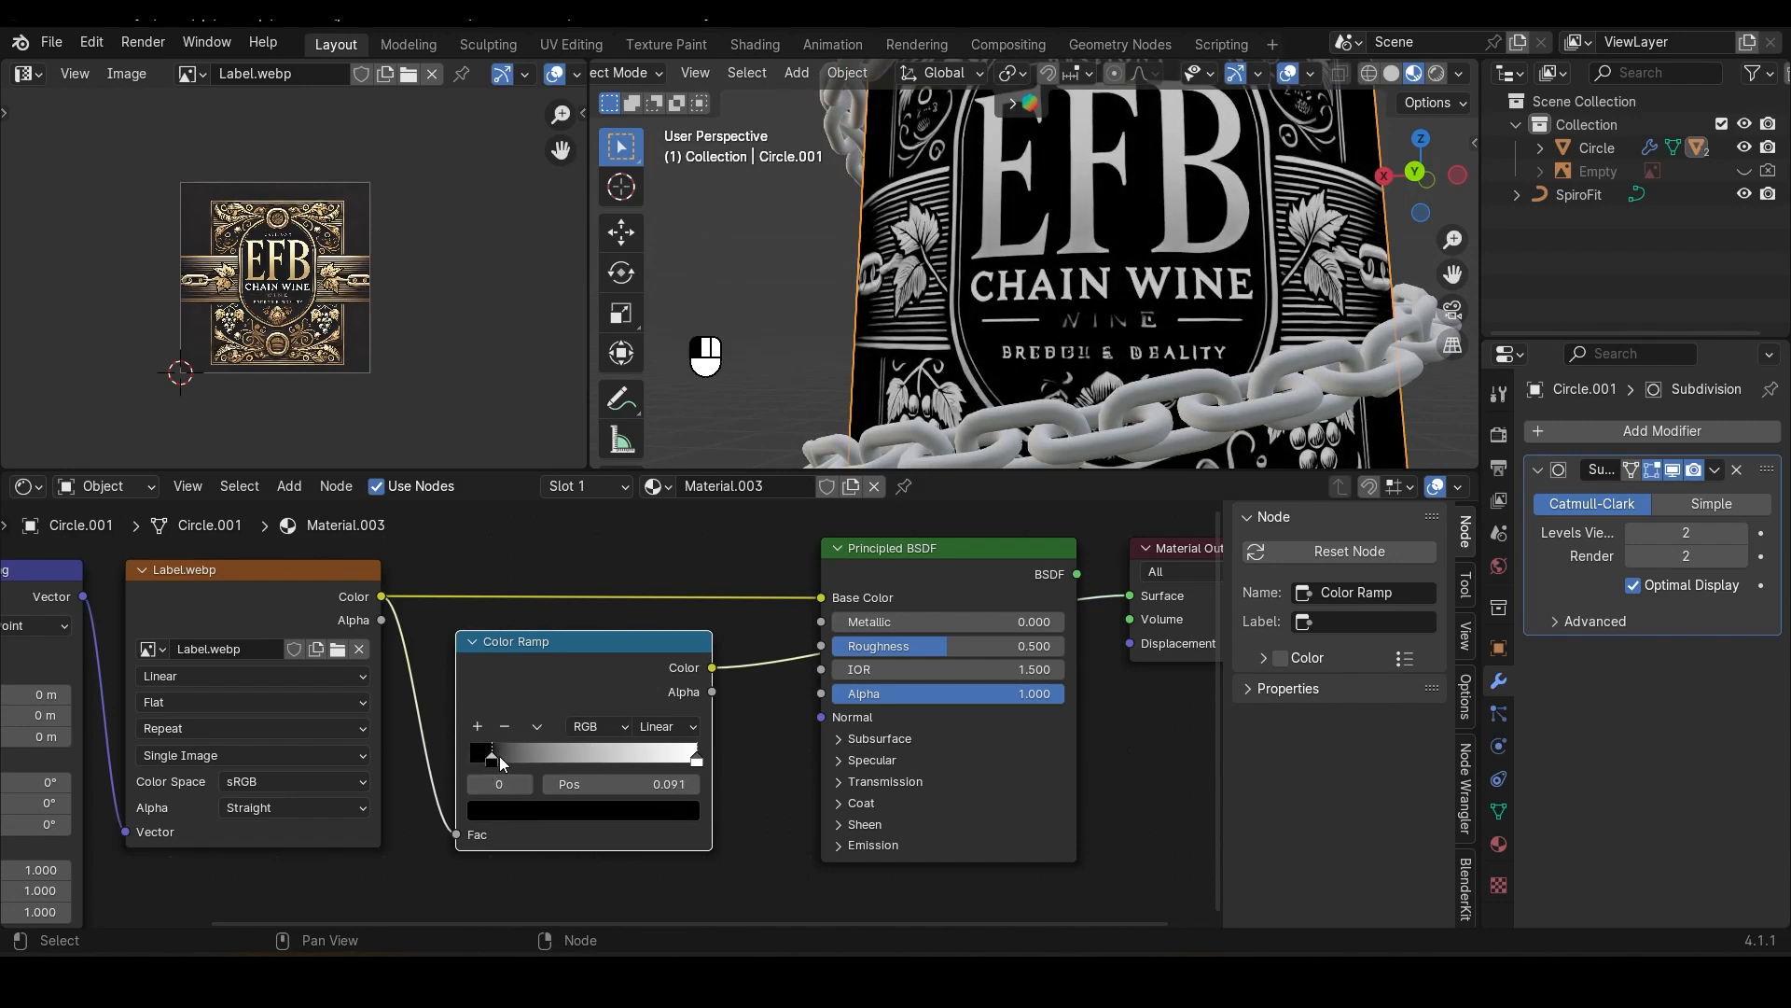
pyautogui.moveTo(702, 758); pyautogui.dragTo(678, 761)
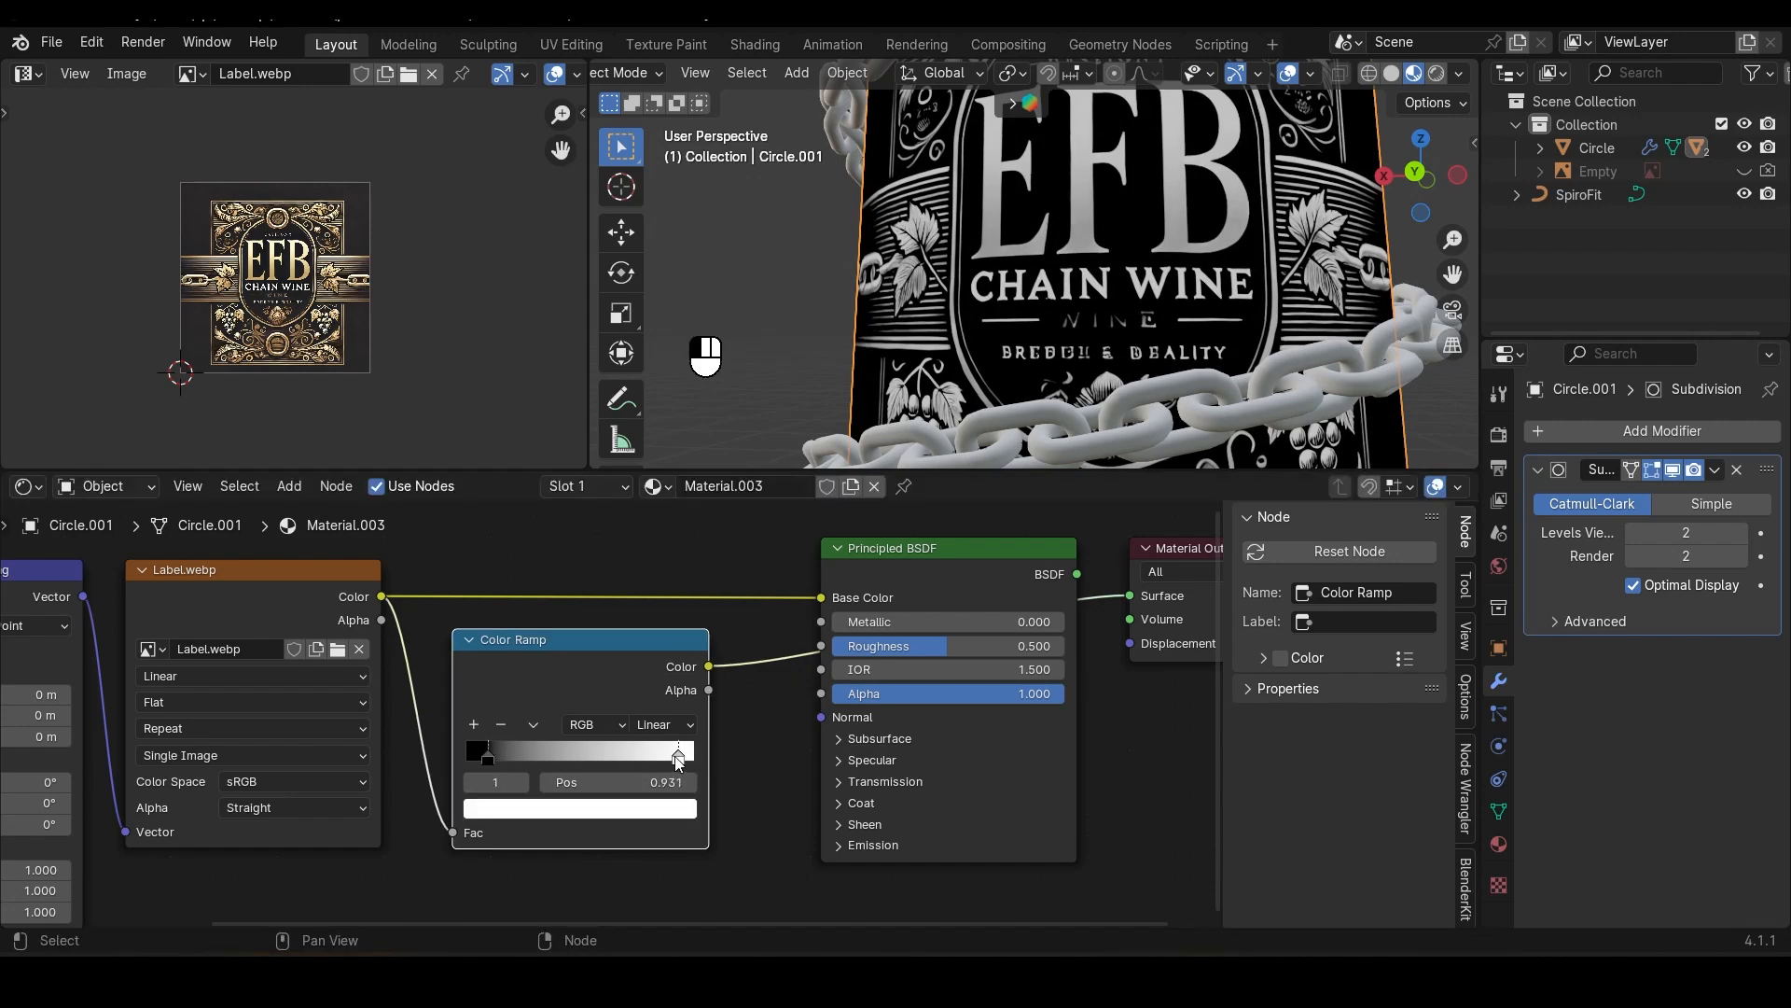
pyautogui.moveTo(491, 759); pyautogui.dragTo(498, 760)
# Step: Restore the Principled BSDF as the material's surface output and connect the Color Ramp's Color output to Roughness
pyautogui.moveTo(775, 674); pyautogui.dragTo(950, 675, button='middle')
pyautogui.keyDown('ctrl'); pyautogui.keyDown('shift'); pyautogui.click(944, 646); pyautogui.keyUp('shift'); pyautogui.keyUp('ctrl')
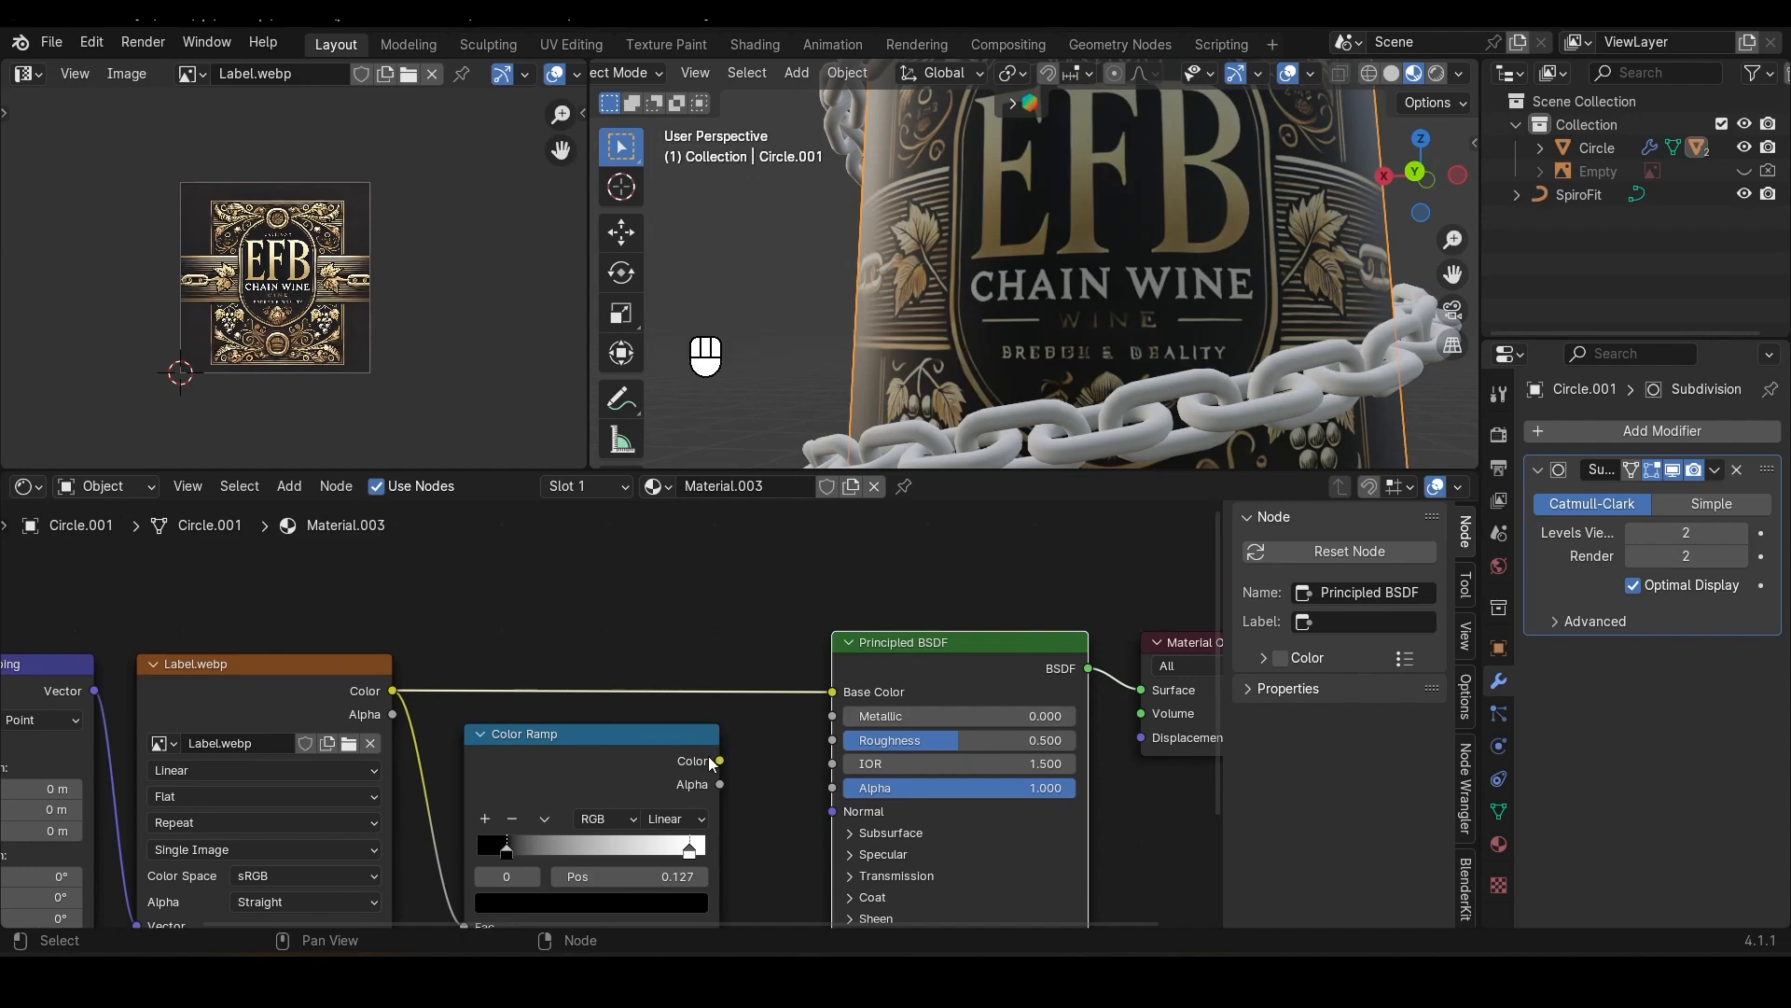
pyautogui.moveTo(710, 764); pyautogui.dragTo(832, 742)
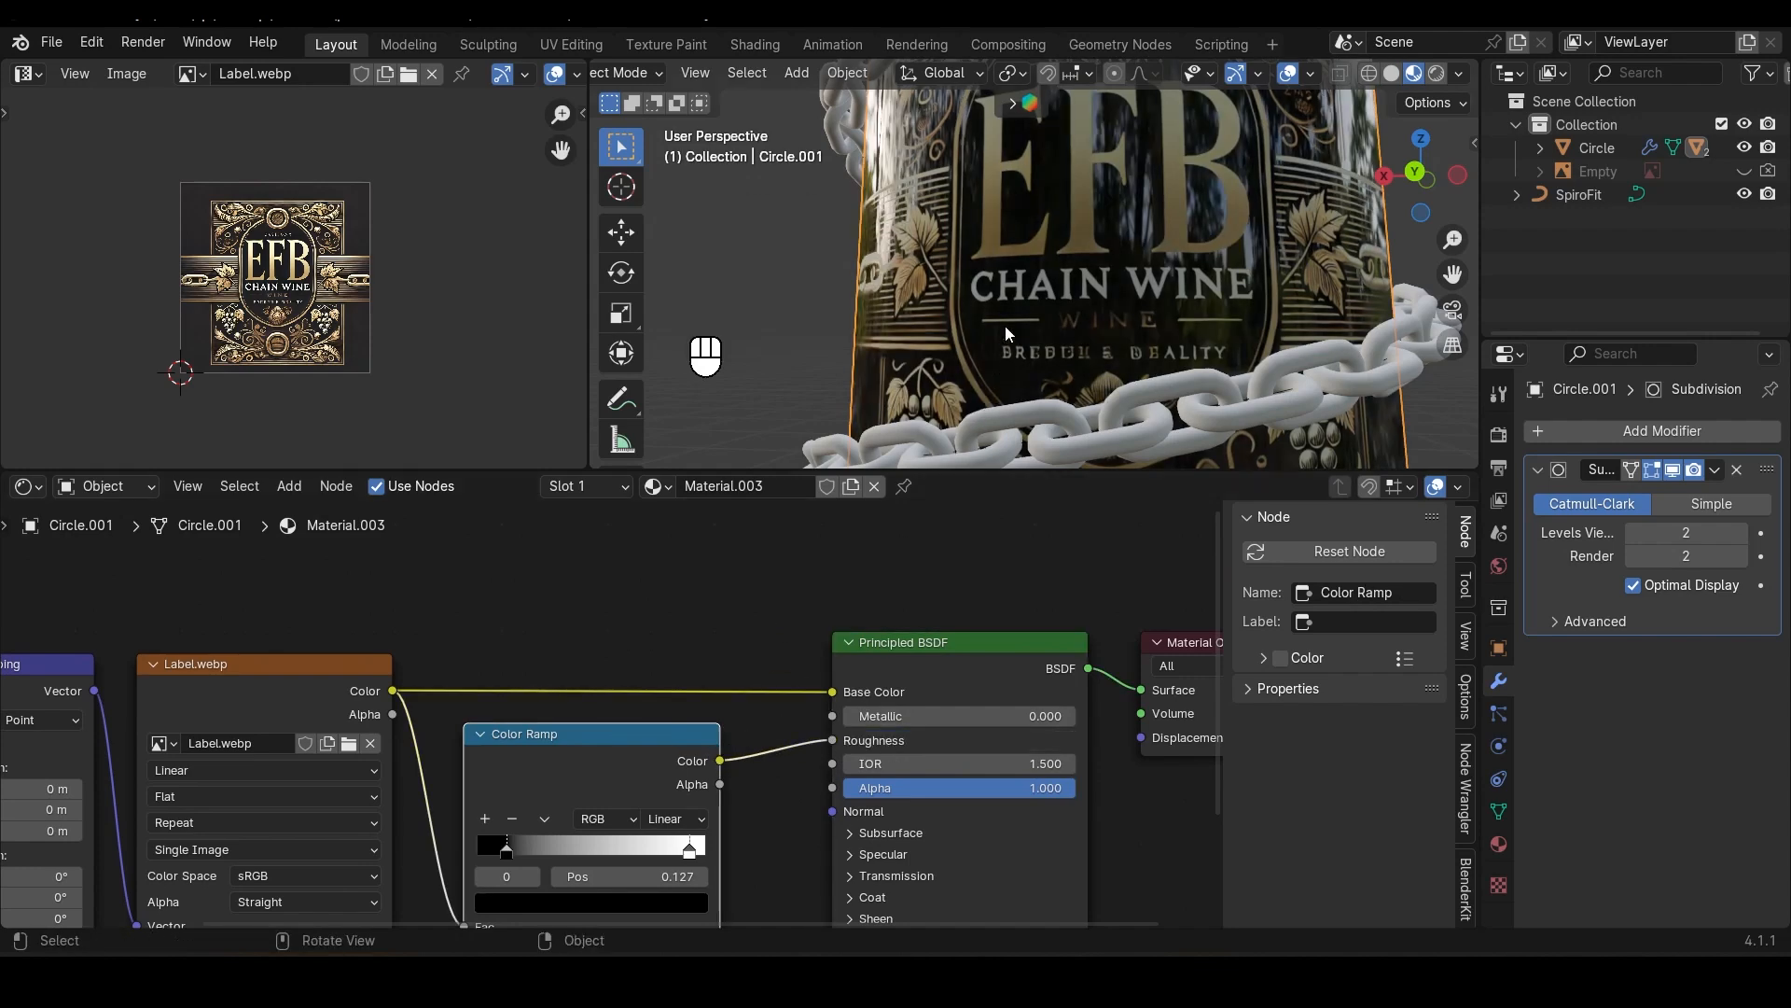
pyautogui.moveTo(1010, 323); pyautogui.dragTo(1073, 323, button='middle')
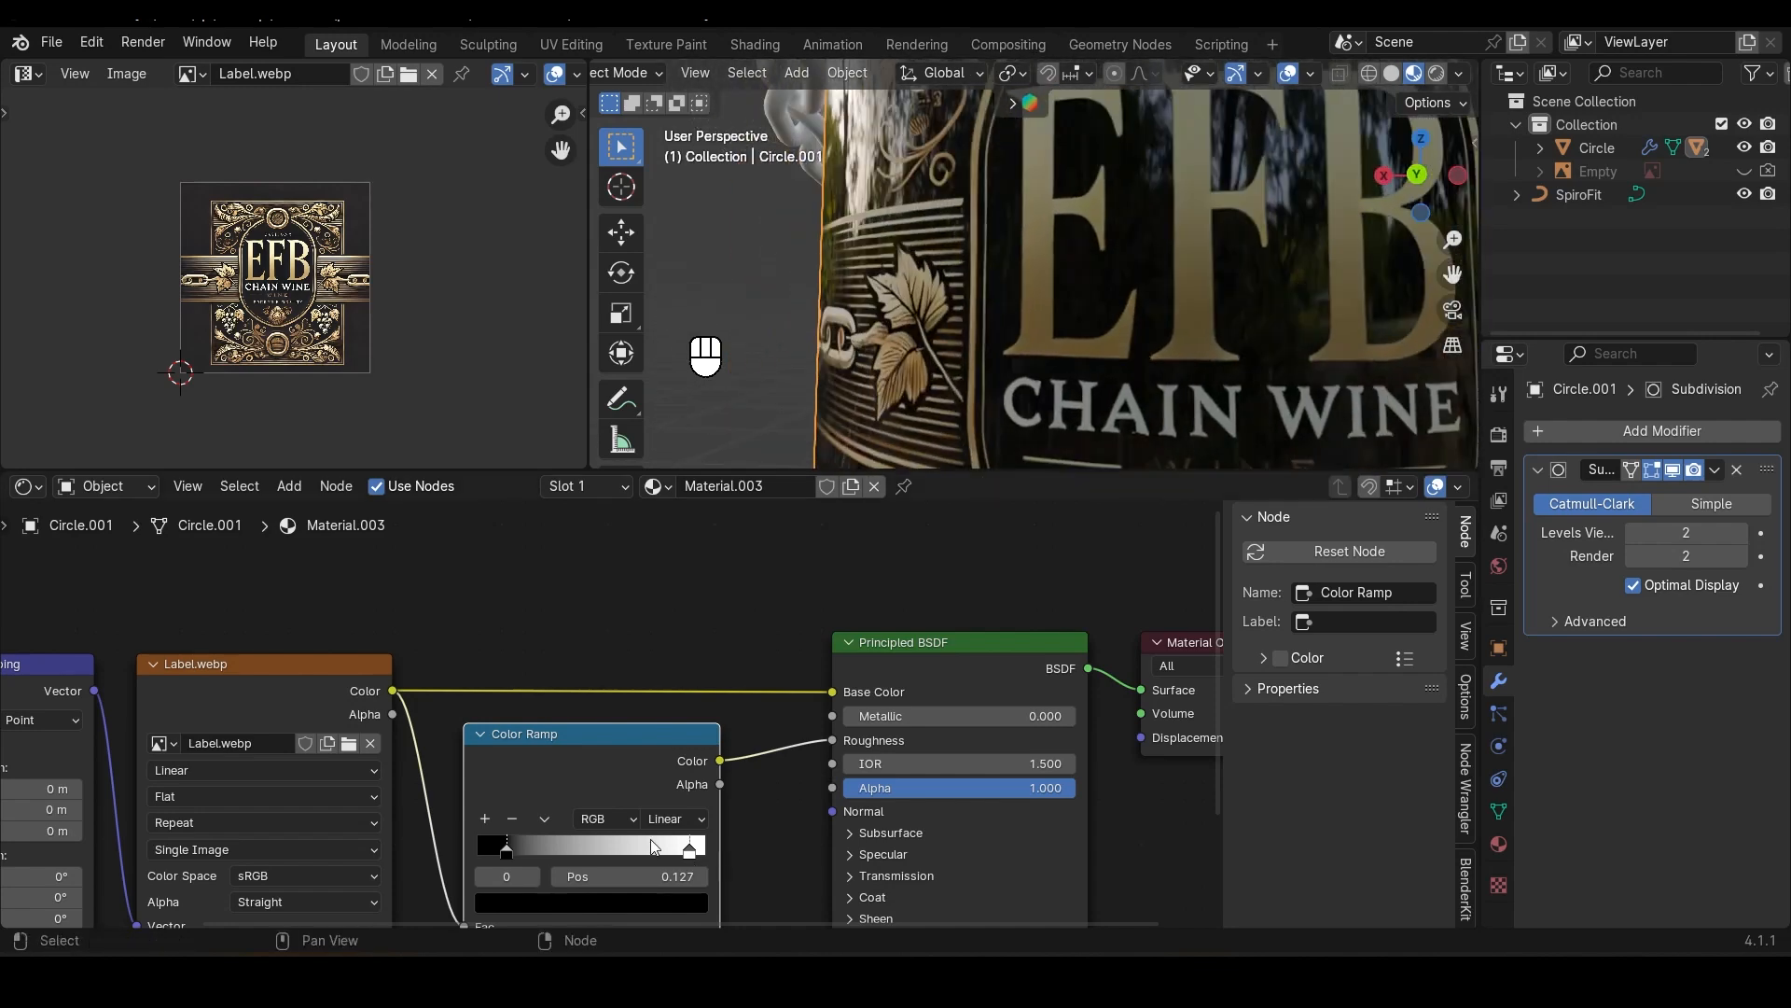
# Step: While previewing the Color Ramp, invert it to white at the start and black at about 0.389, and restore the Principled BSDF output
pyautogui.keyDown('ctrl'); pyautogui.keyDown('shift'); pyautogui.click(610, 747); pyautogui.keyUp('shift'); pyautogui.keyUp('ctrl')
pyautogui.moveTo(691, 849); pyautogui.dragTo(566, 850)
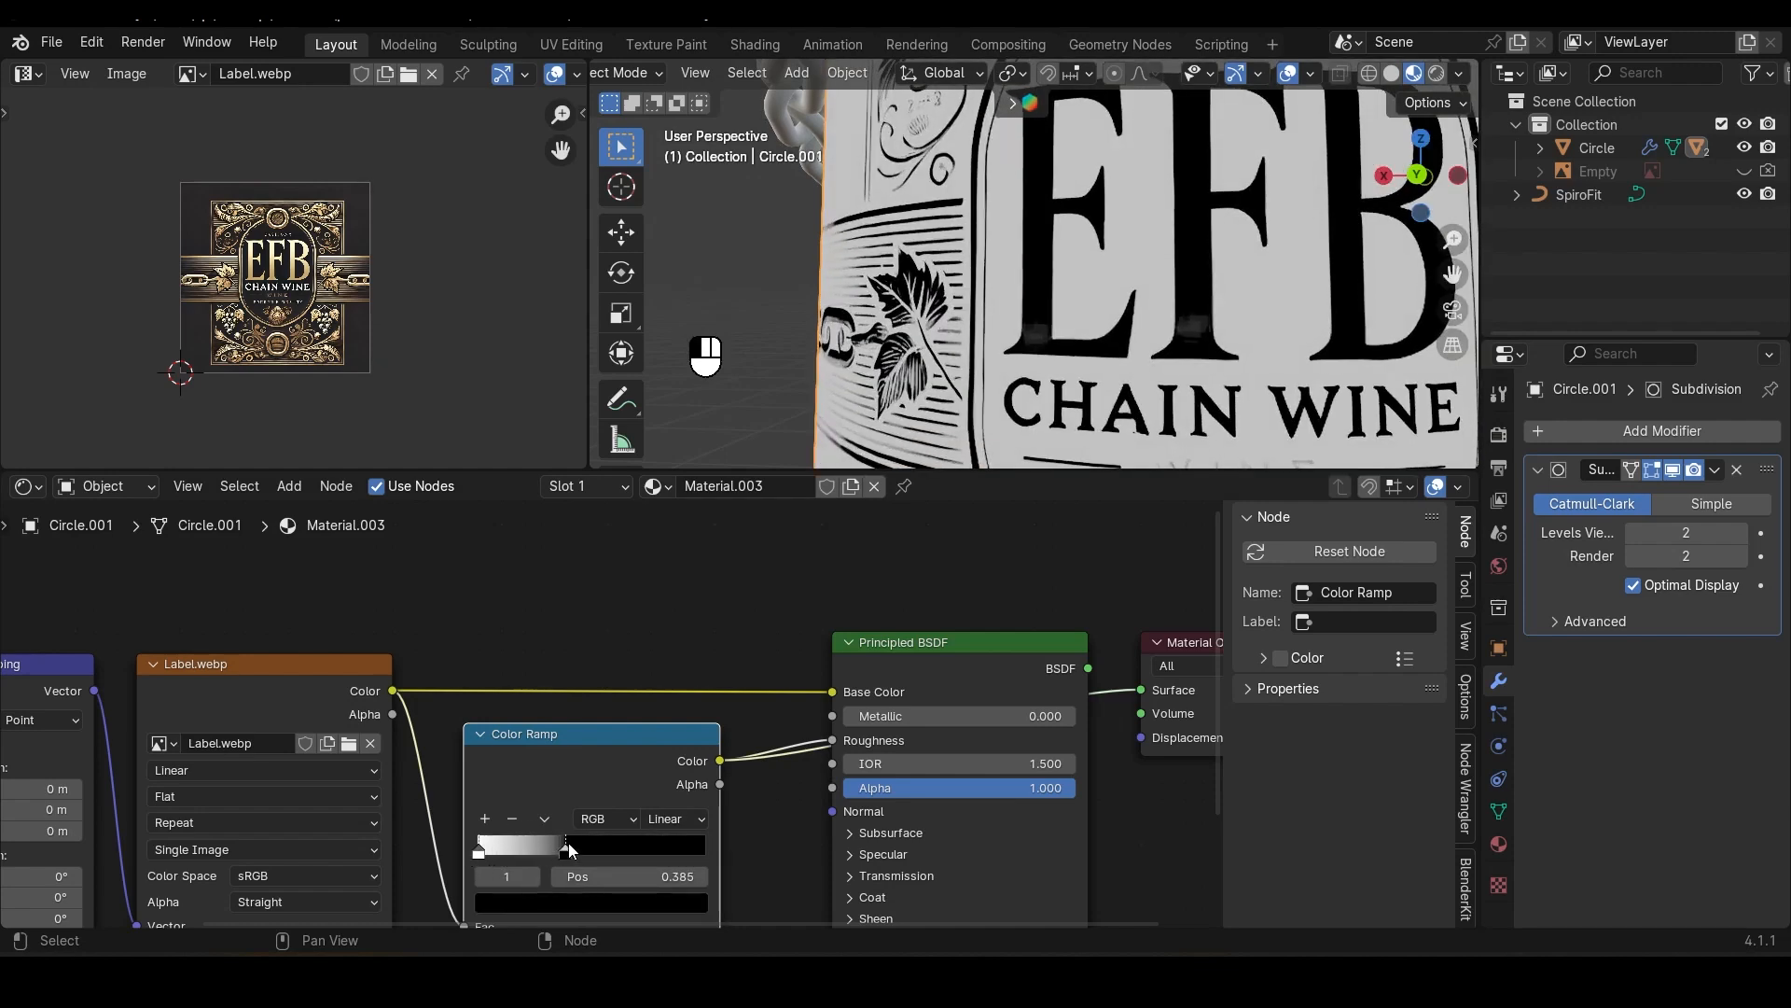
pyautogui.keyDown('ctrl'); pyautogui.keyDown('shift'); pyautogui.click(940, 653); pyautogui.keyUp('shift'); pyautogui.keyUp('ctrl')
pyautogui.scroll(-6, 1146, 261)
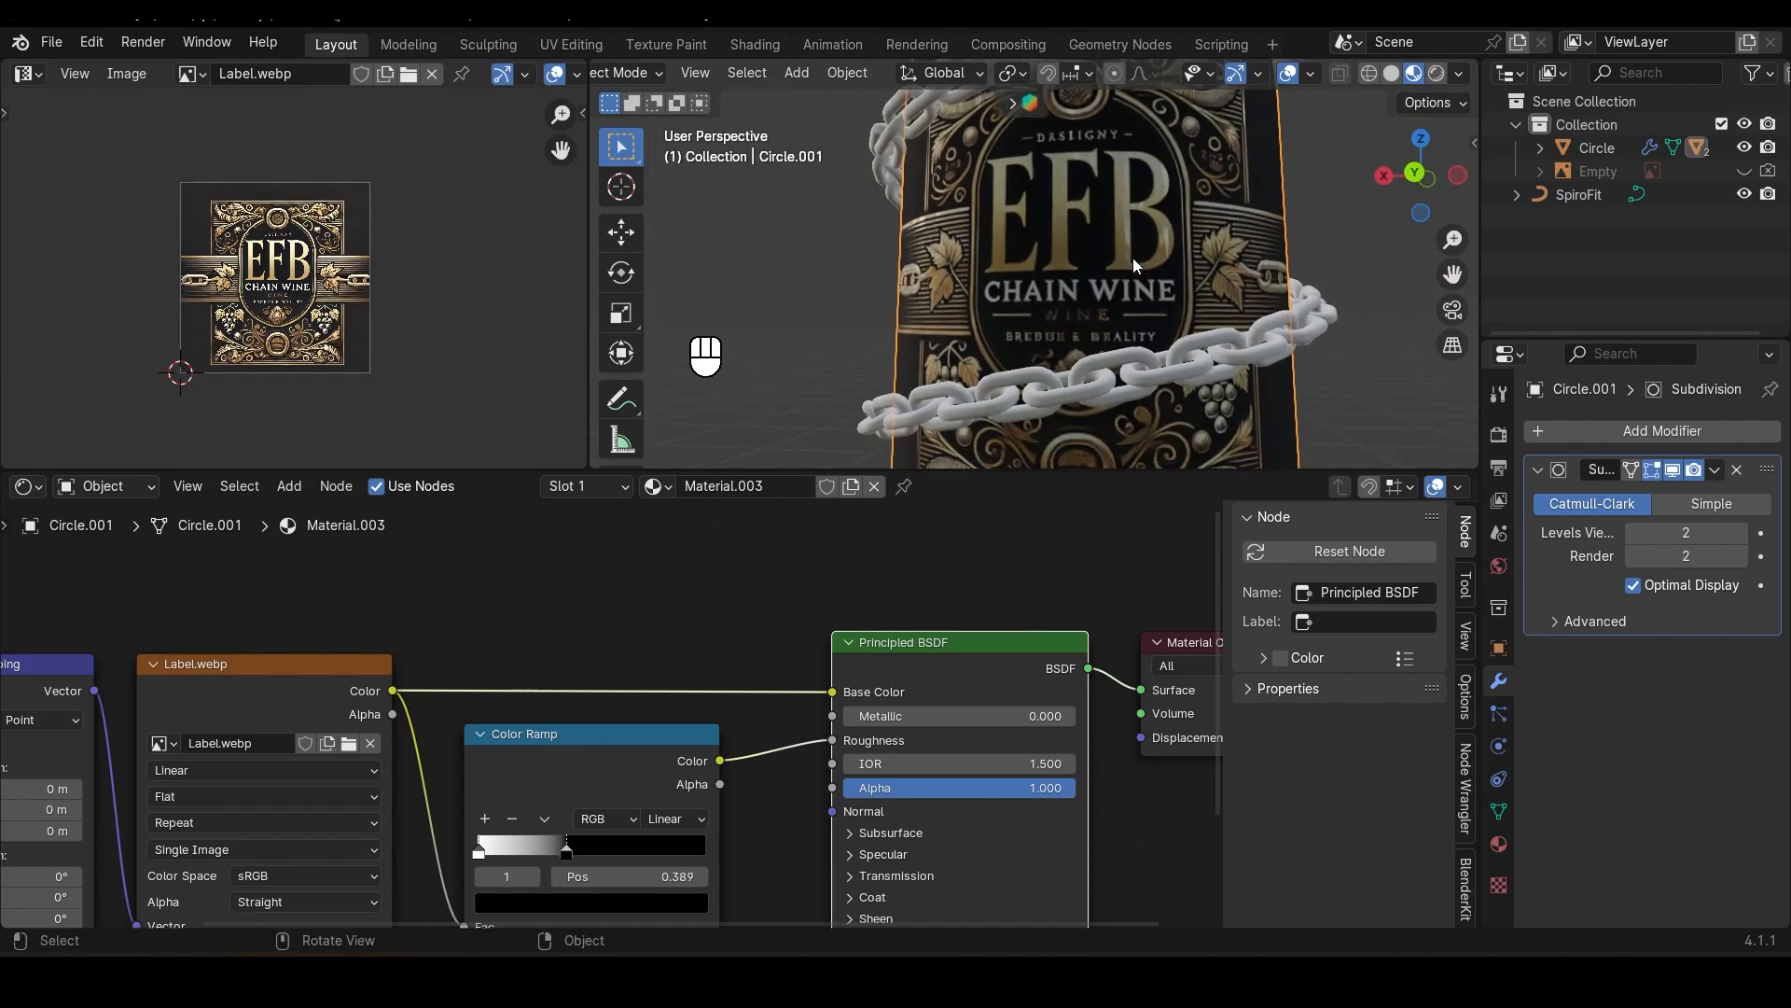
pyautogui.moveTo(1132, 257); pyautogui.dragTo(1147, 201, button='middle')
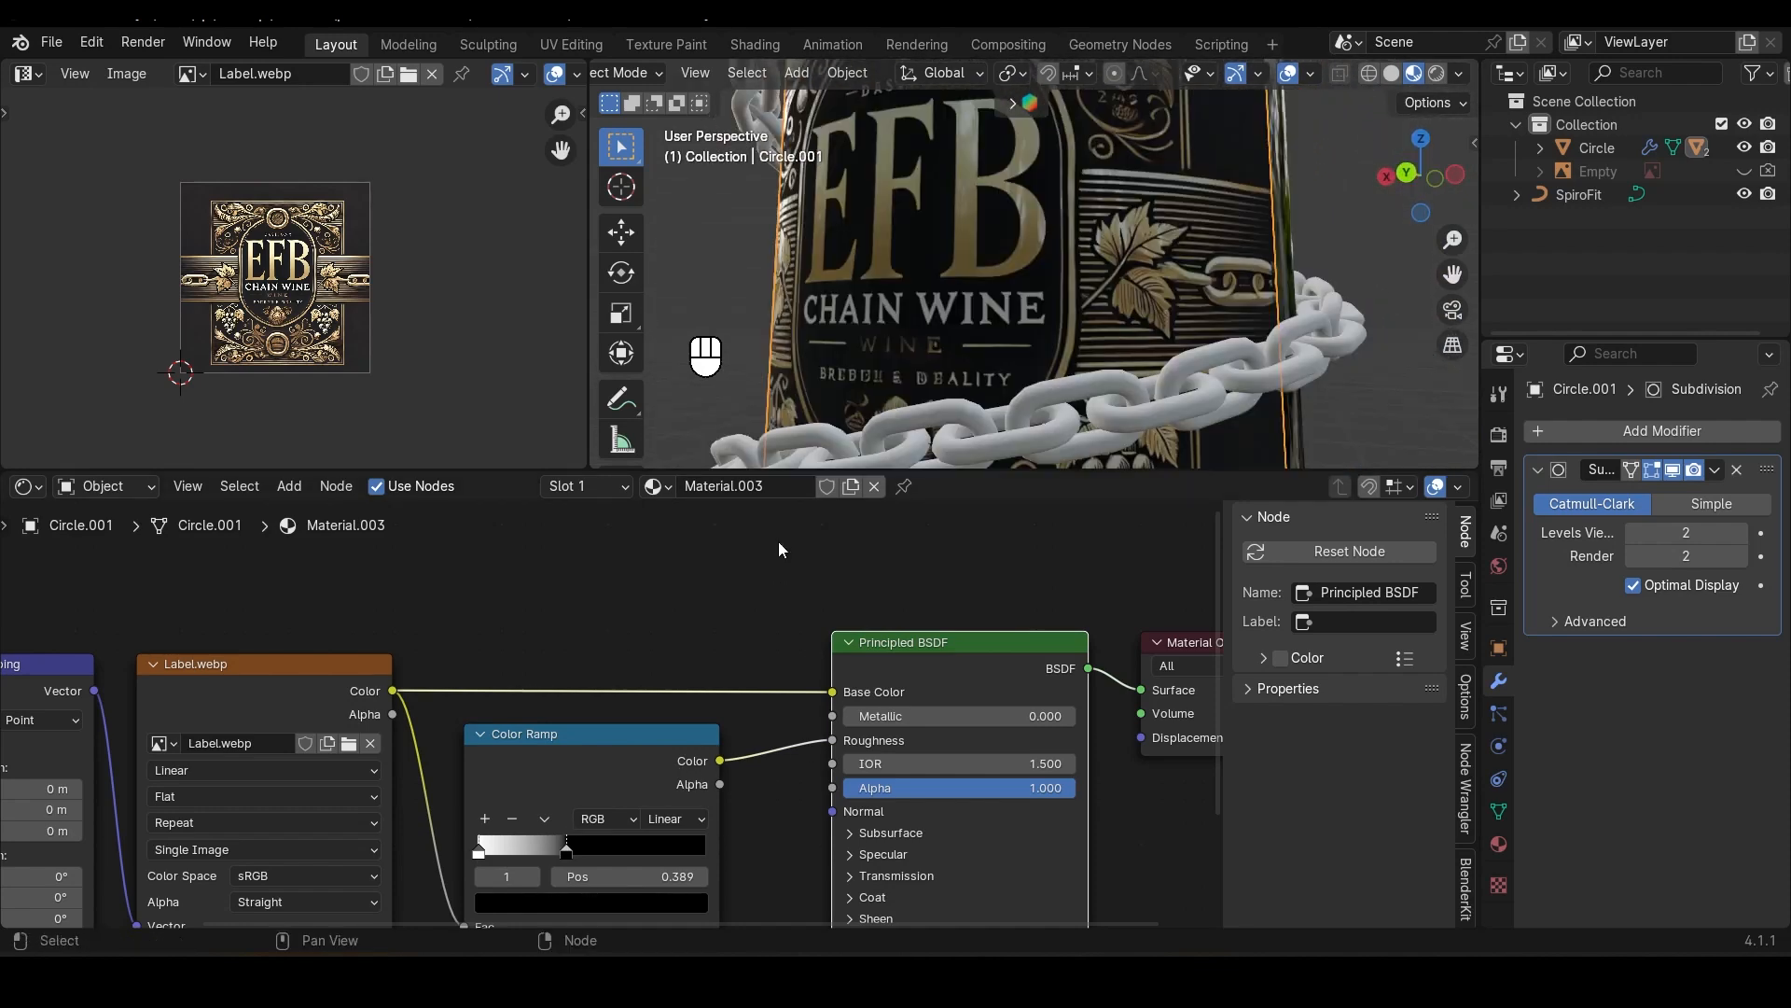
# Step: Try driving the Metallic input with the Color Ramp's Color output as well
pyautogui.moveTo(718, 760)
pyautogui.mouseDown()
pyautogui.moveTo(759, 713)
pyautogui.moveTo(830, 716)
pyautogui.mouseUp()
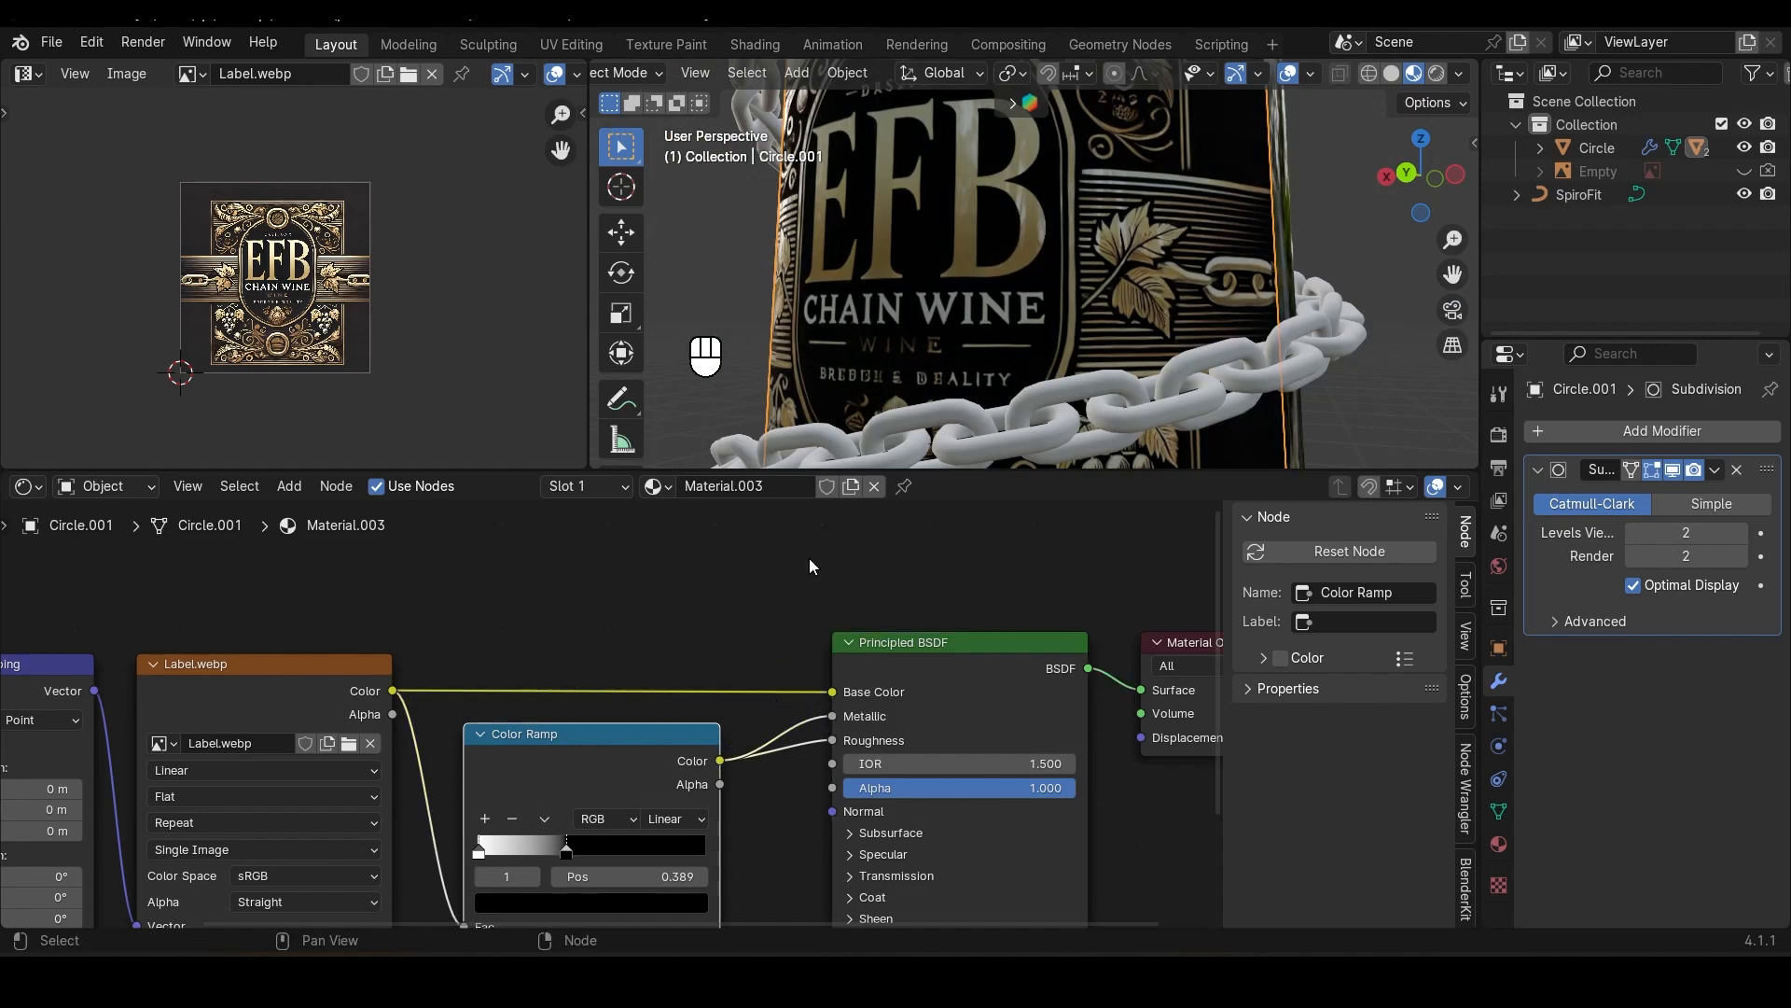
pyautogui.scroll(-3, 905, 406)
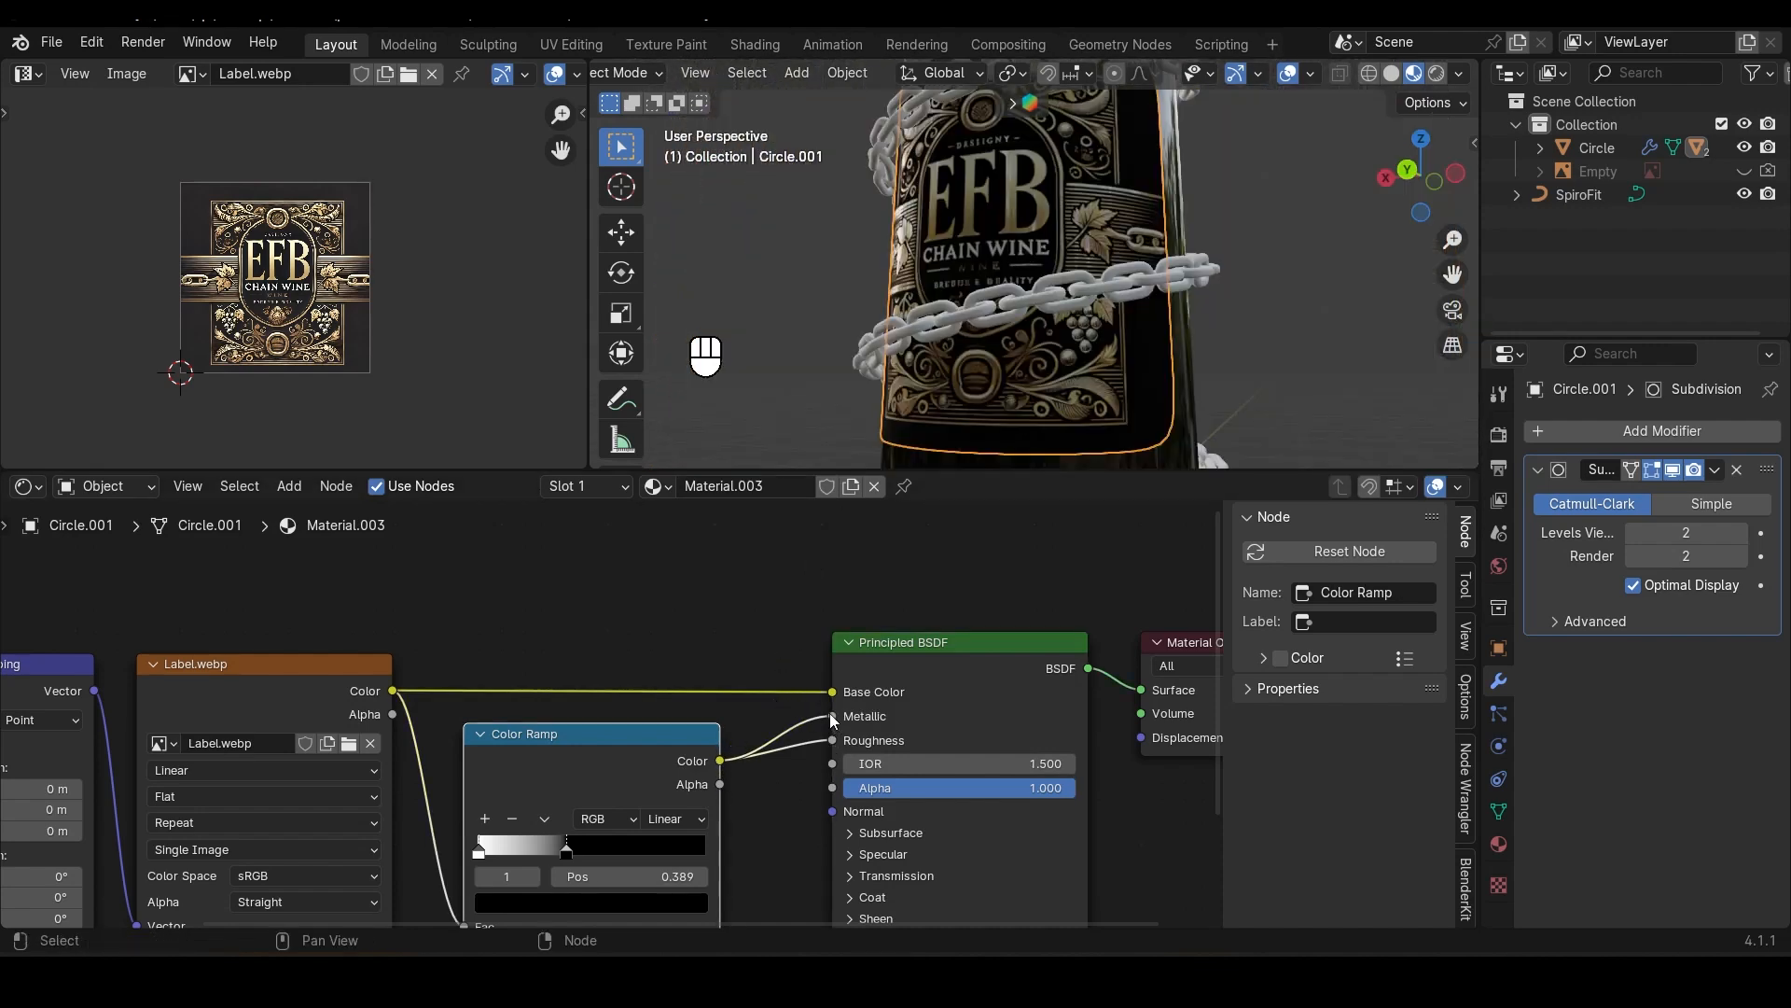
pyautogui.moveTo(831, 713); pyautogui.dragTo(784, 709)
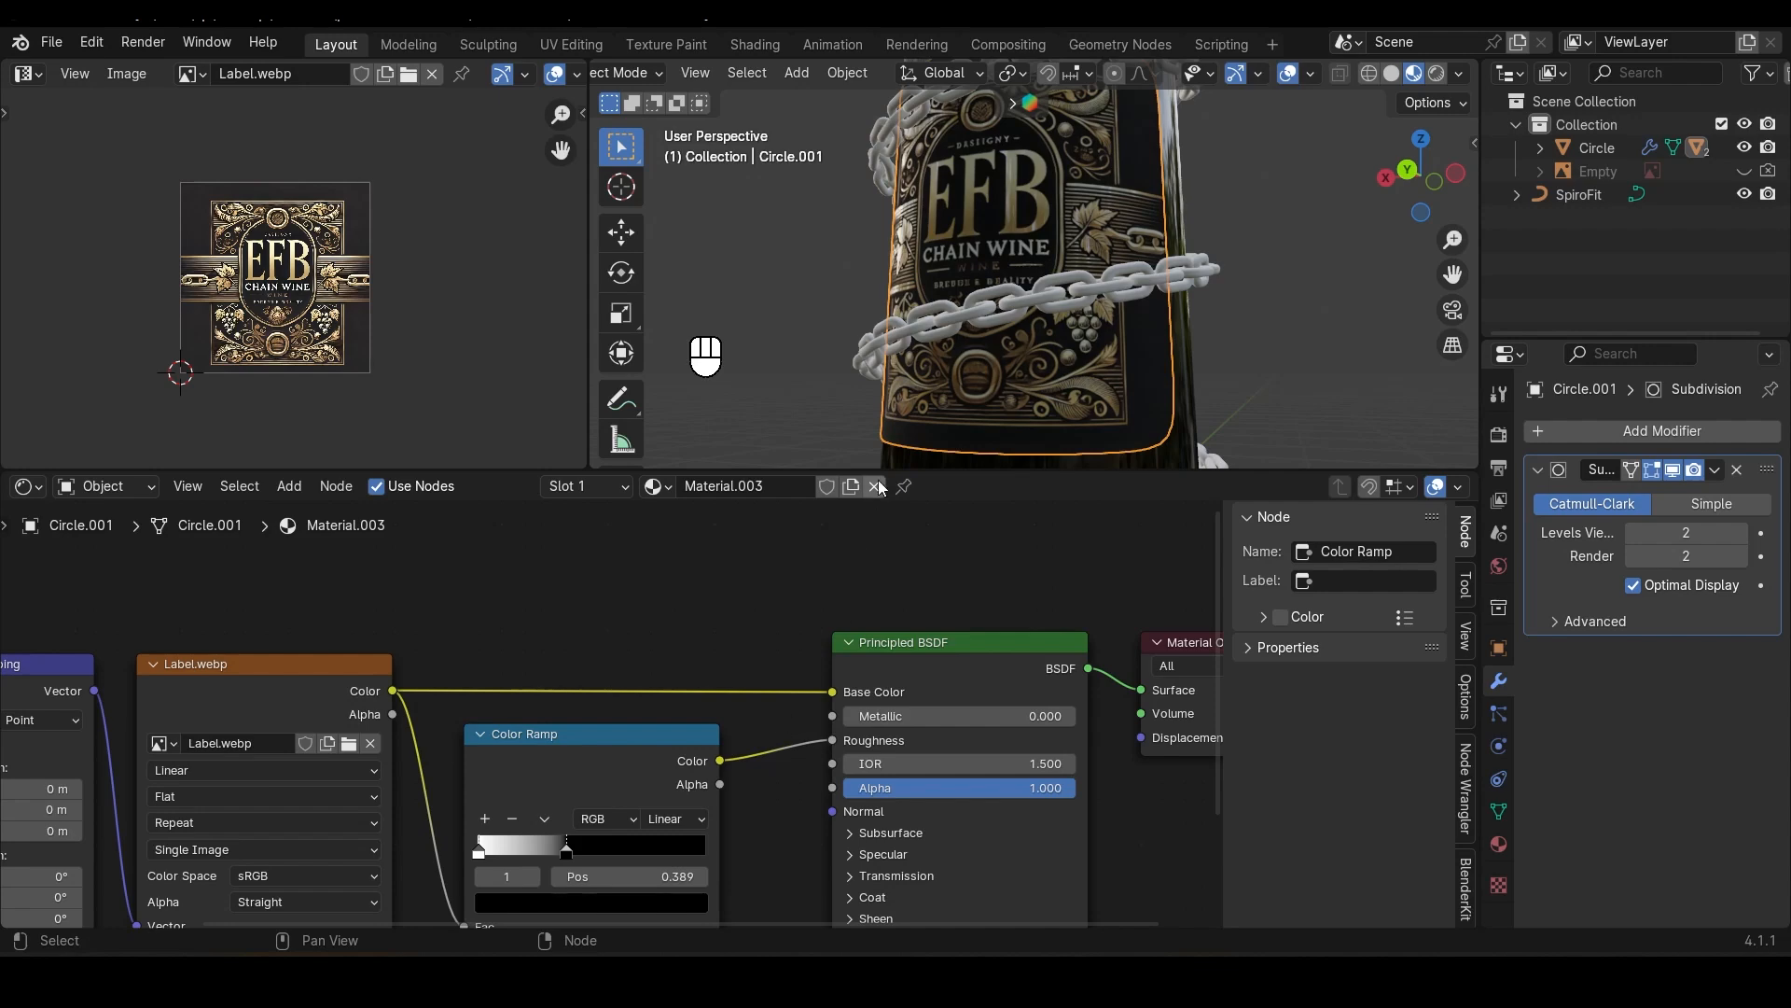
# Step: Set the label material's Metallic value to about 0.636
pyautogui.scroll(6, 946, 444)
pyautogui.moveTo(978, 425); pyautogui.dragTo(983, 420, button='middle')
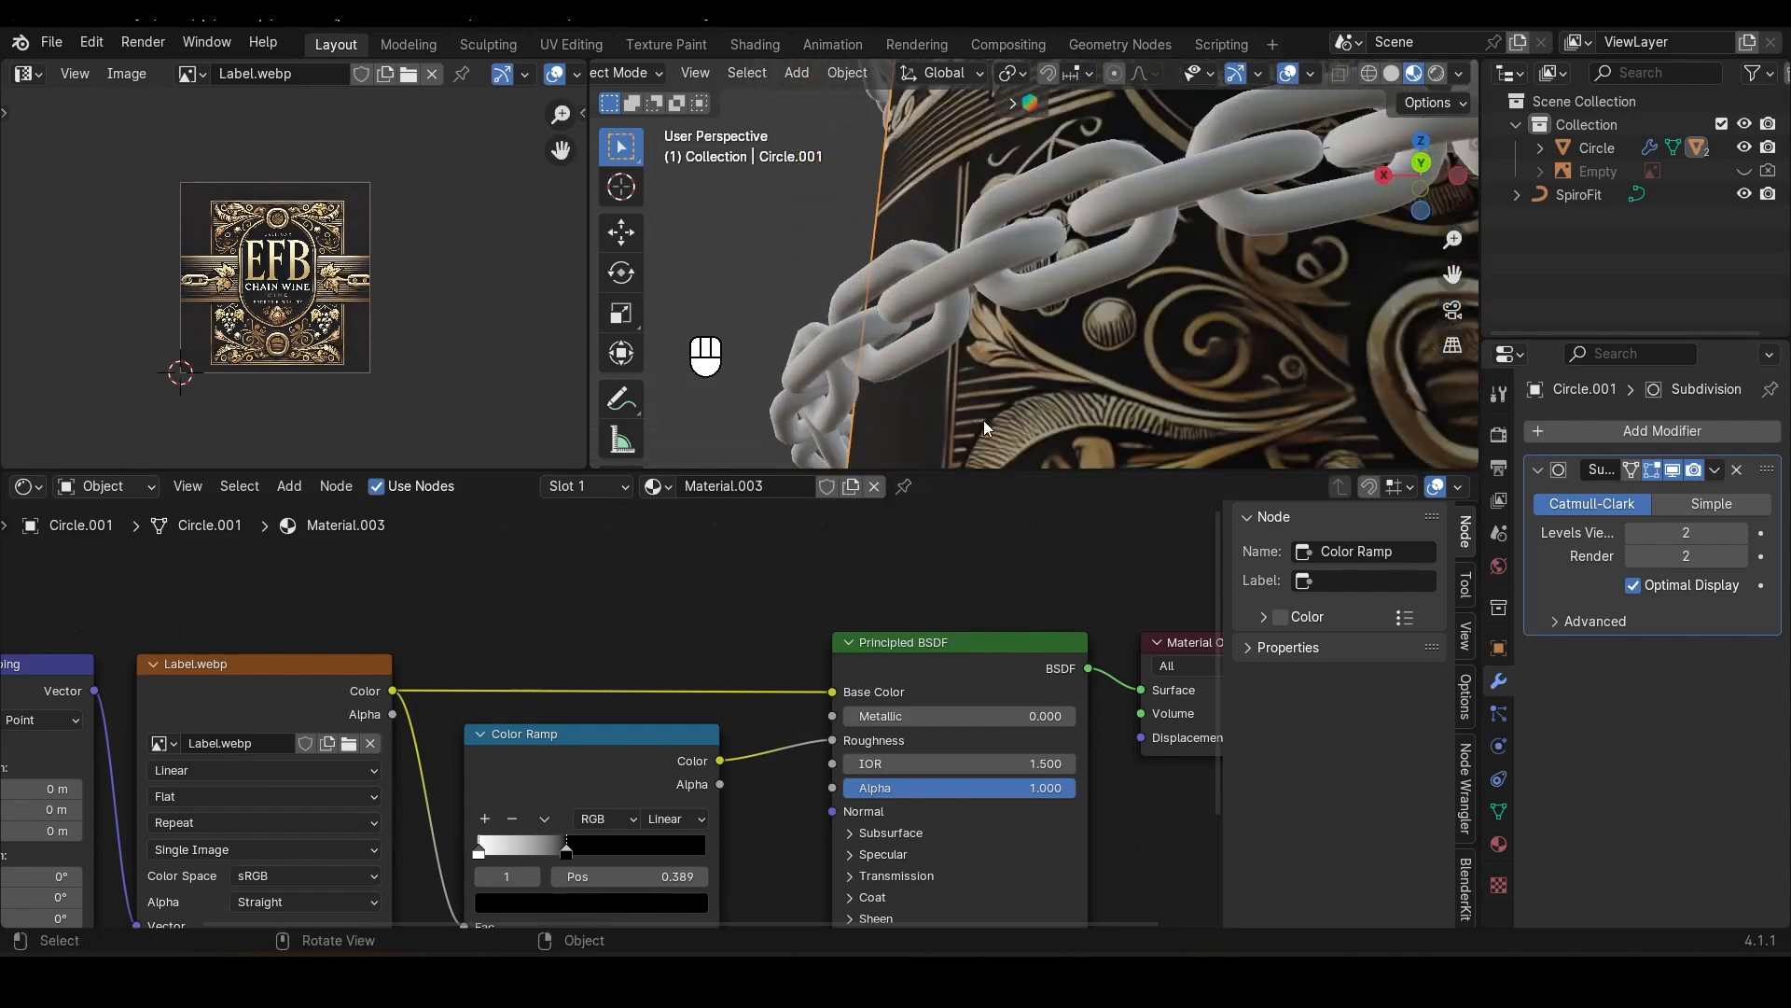
pyautogui.scroll(-5, 984, 420)
pyautogui.moveTo(865, 716)
pyautogui.mouseDown()
pyautogui.moveTo(1064, 717)
pyautogui.moveTo(989, 716)
pyautogui.mouseUp()
pyautogui.moveTo(1196, 199); pyautogui.dragTo(1119, 287, button='middle')
pyautogui.scroll(-6, 1142, 288)
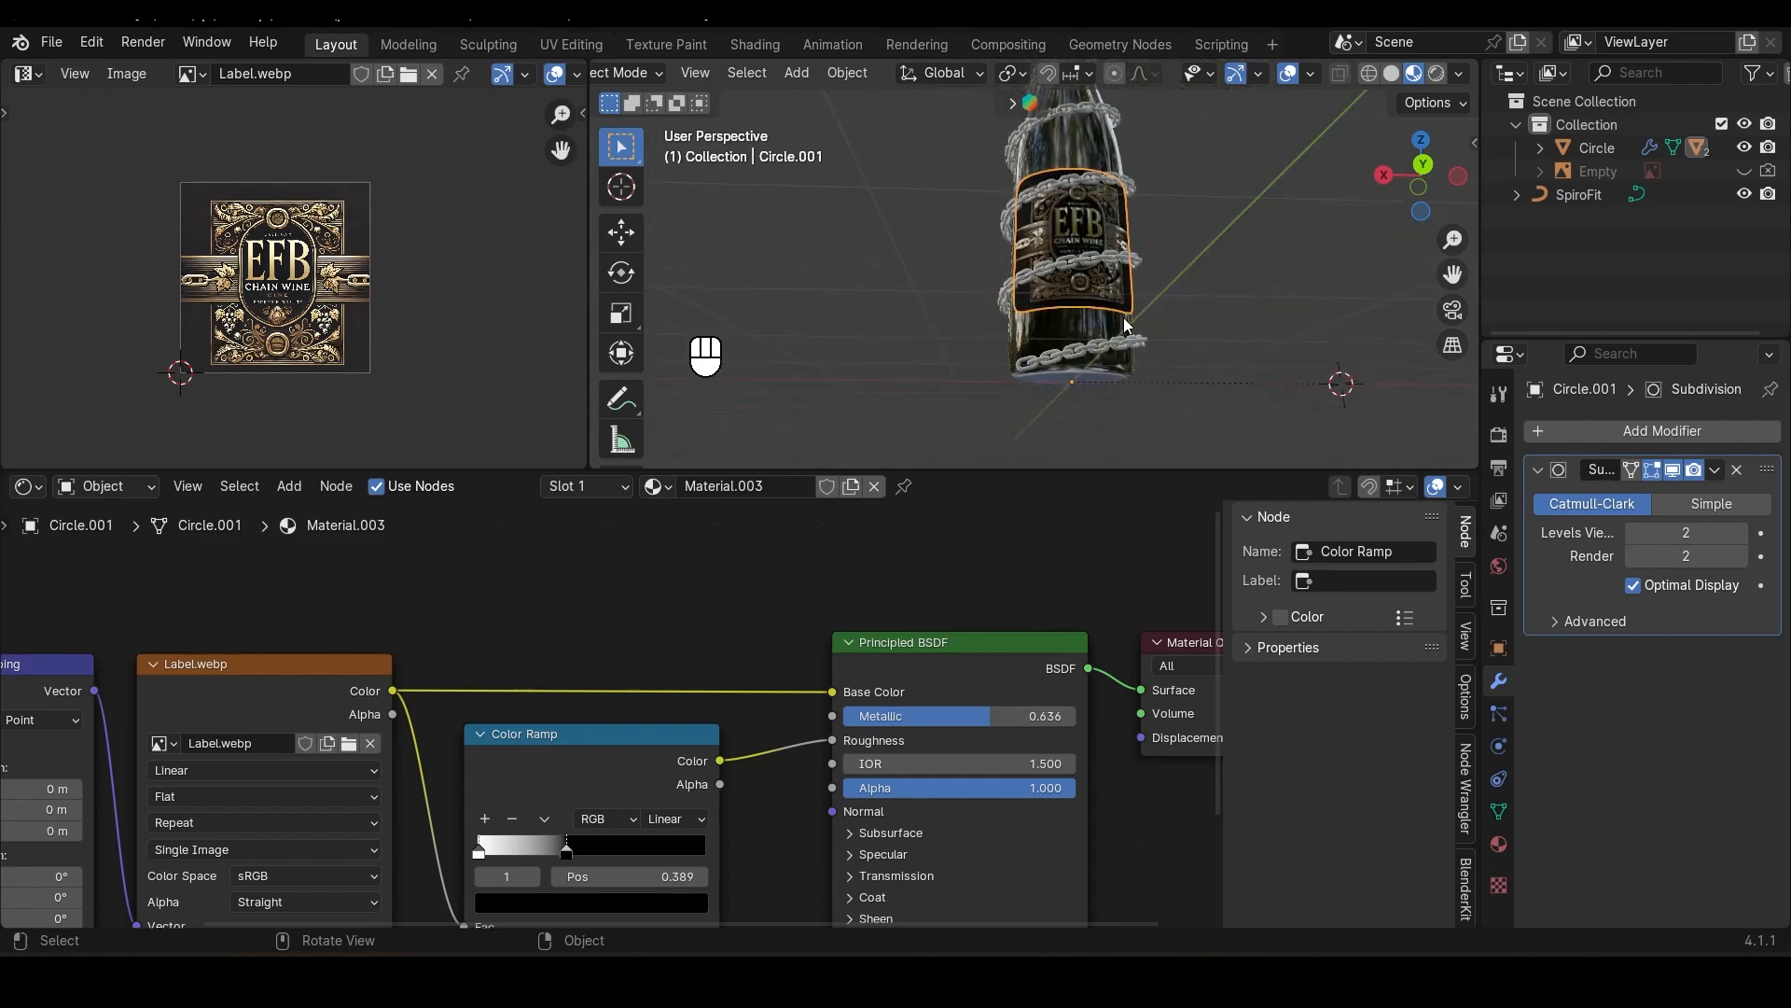
# Step: Move the label's texture nodes together with the Color Ramp farther away from the Principled BSDF
pyautogui.press('Home')
pyautogui.moveTo(485, 819); pyautogui.dragTo(786, 640)
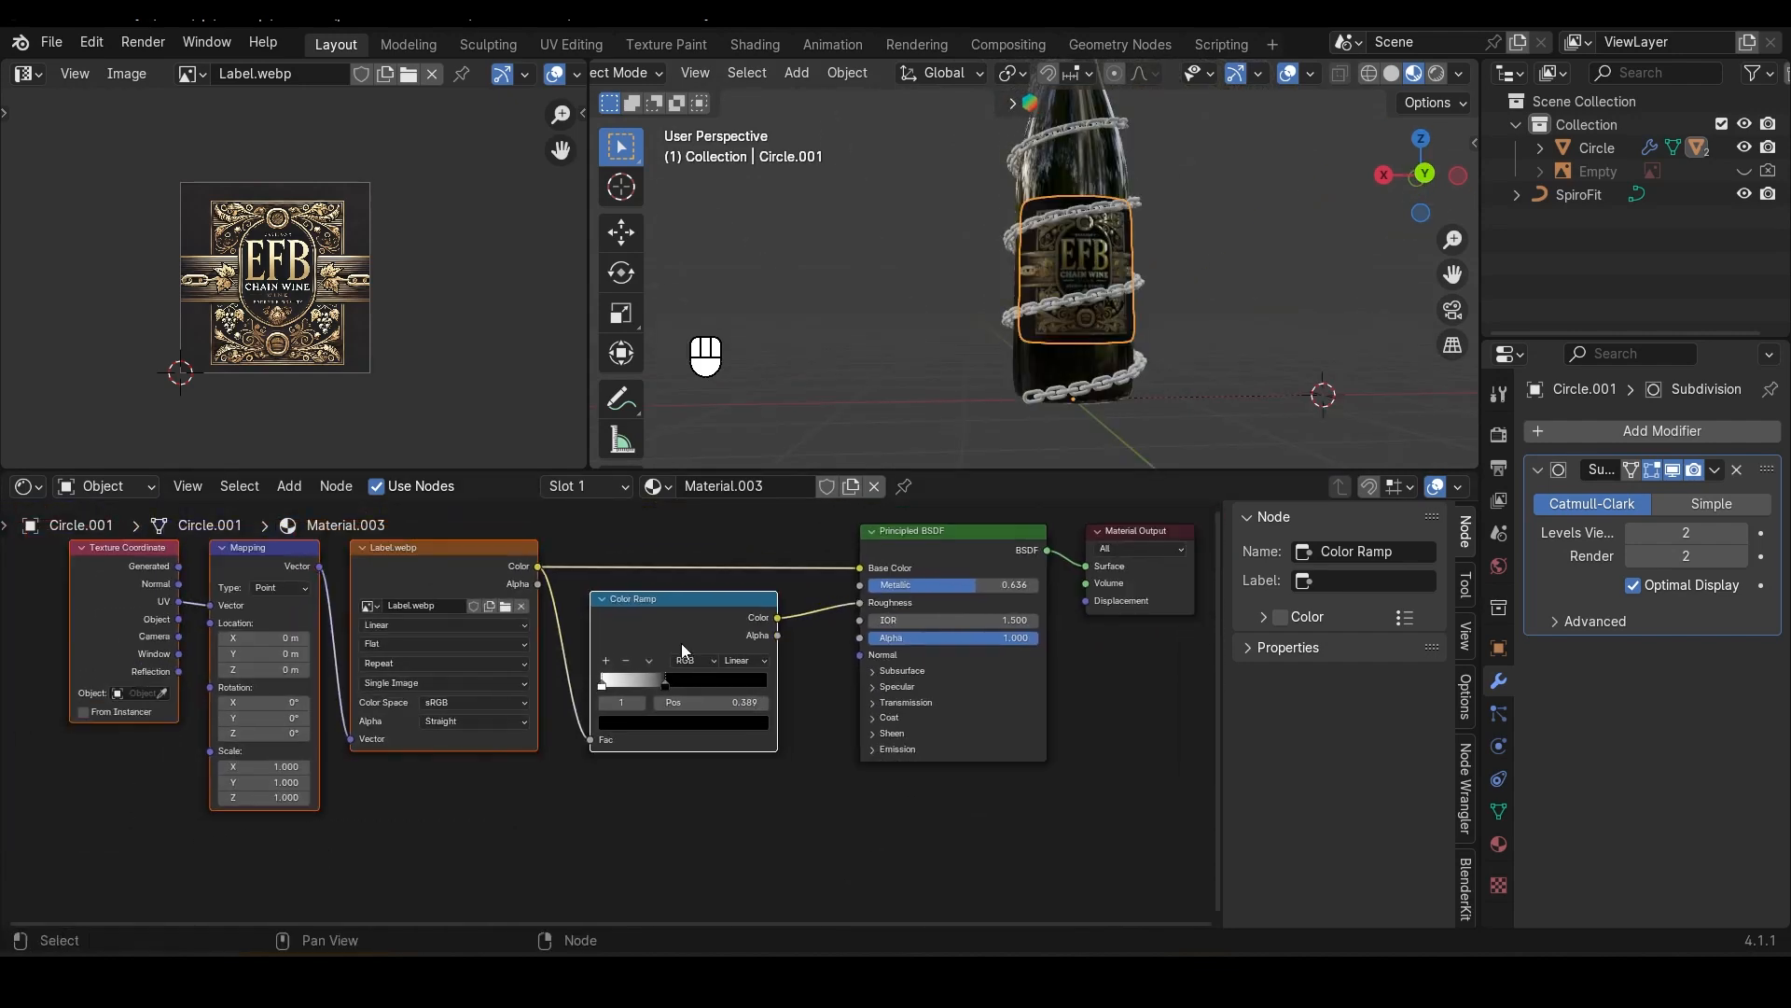
pyautogui.scroll(-2, 681, 642)
pyautogui.press('g')
pyautogui.click(563, 798)
# Step: Add a Noise Texture node below the label's image texture node
pyautogui.hotkey('shift', 'a')
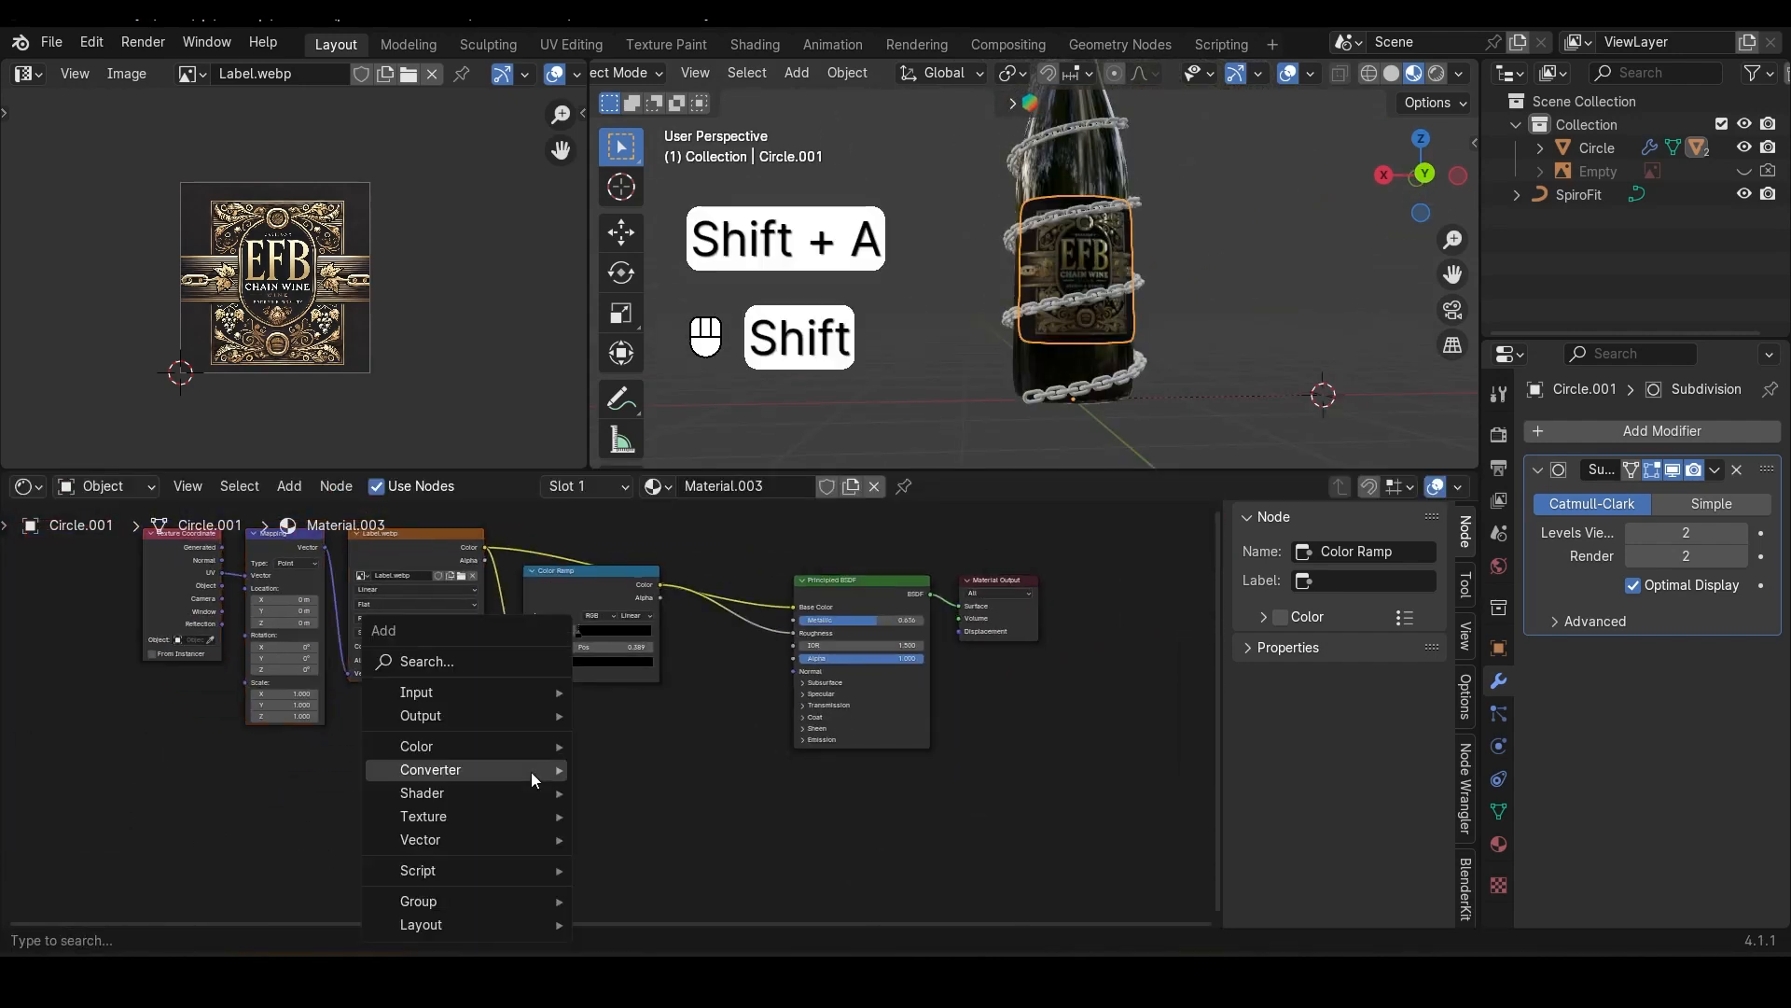
pyautogui.moveTo(510, 801)
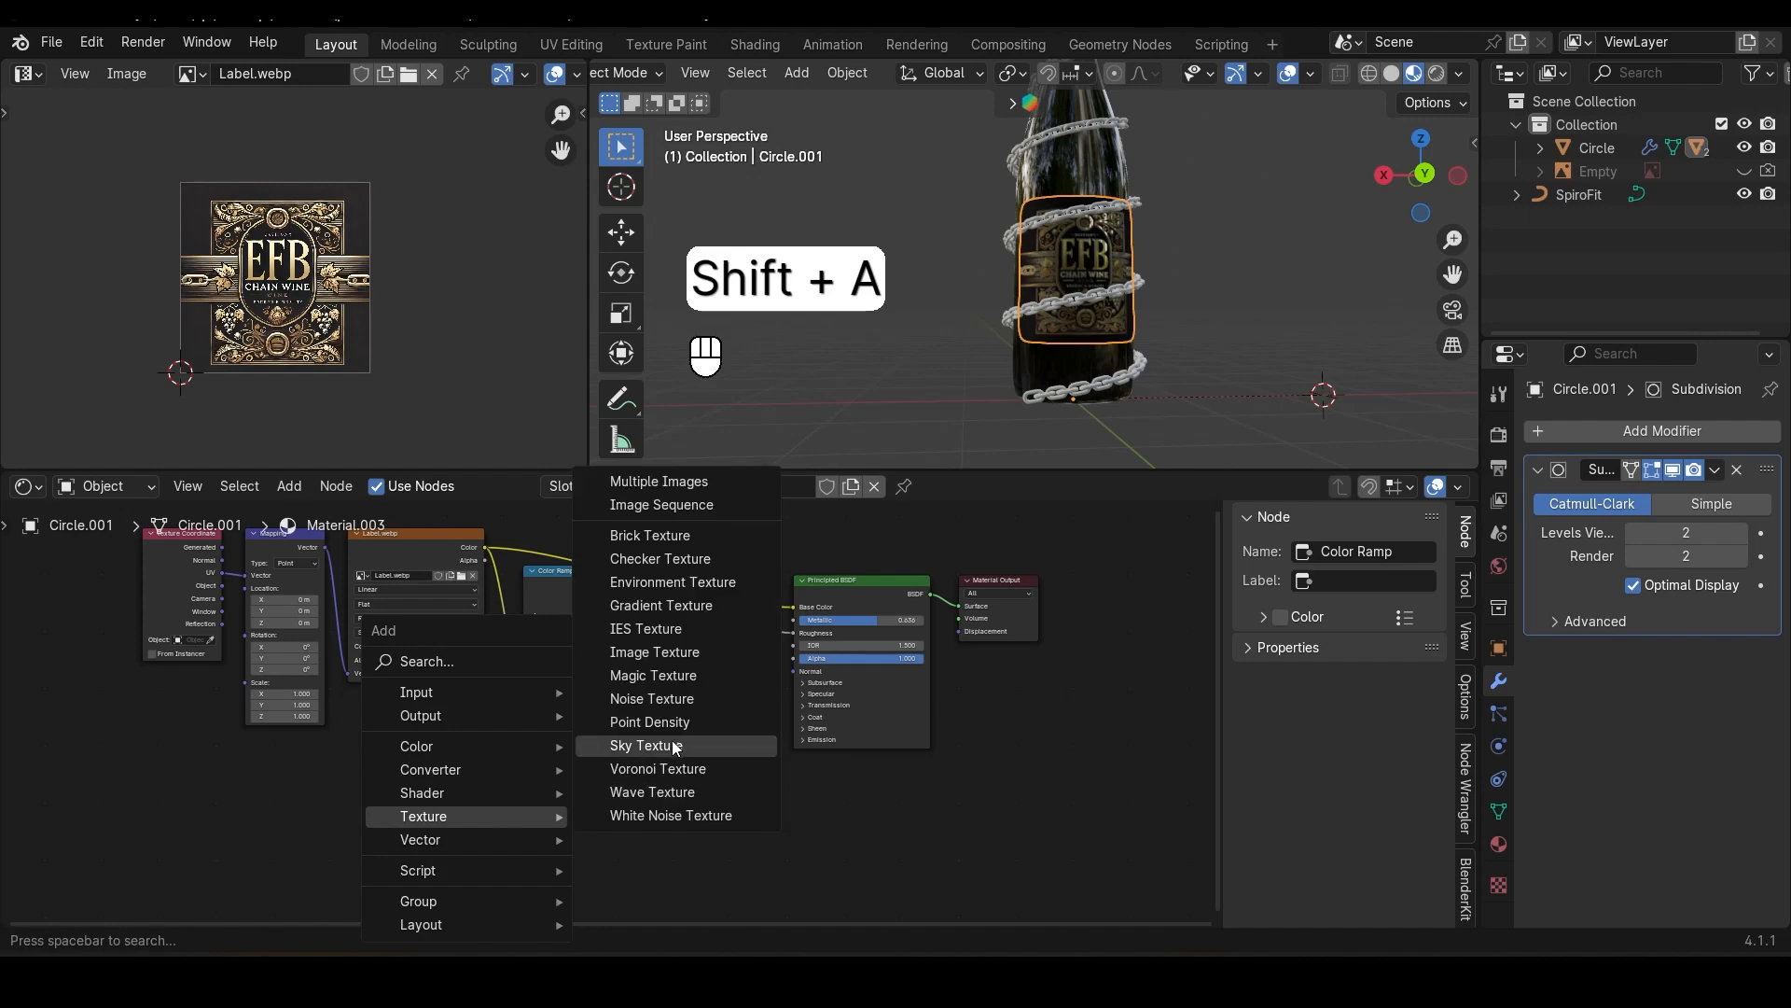
pyautogui.click(651, 698)
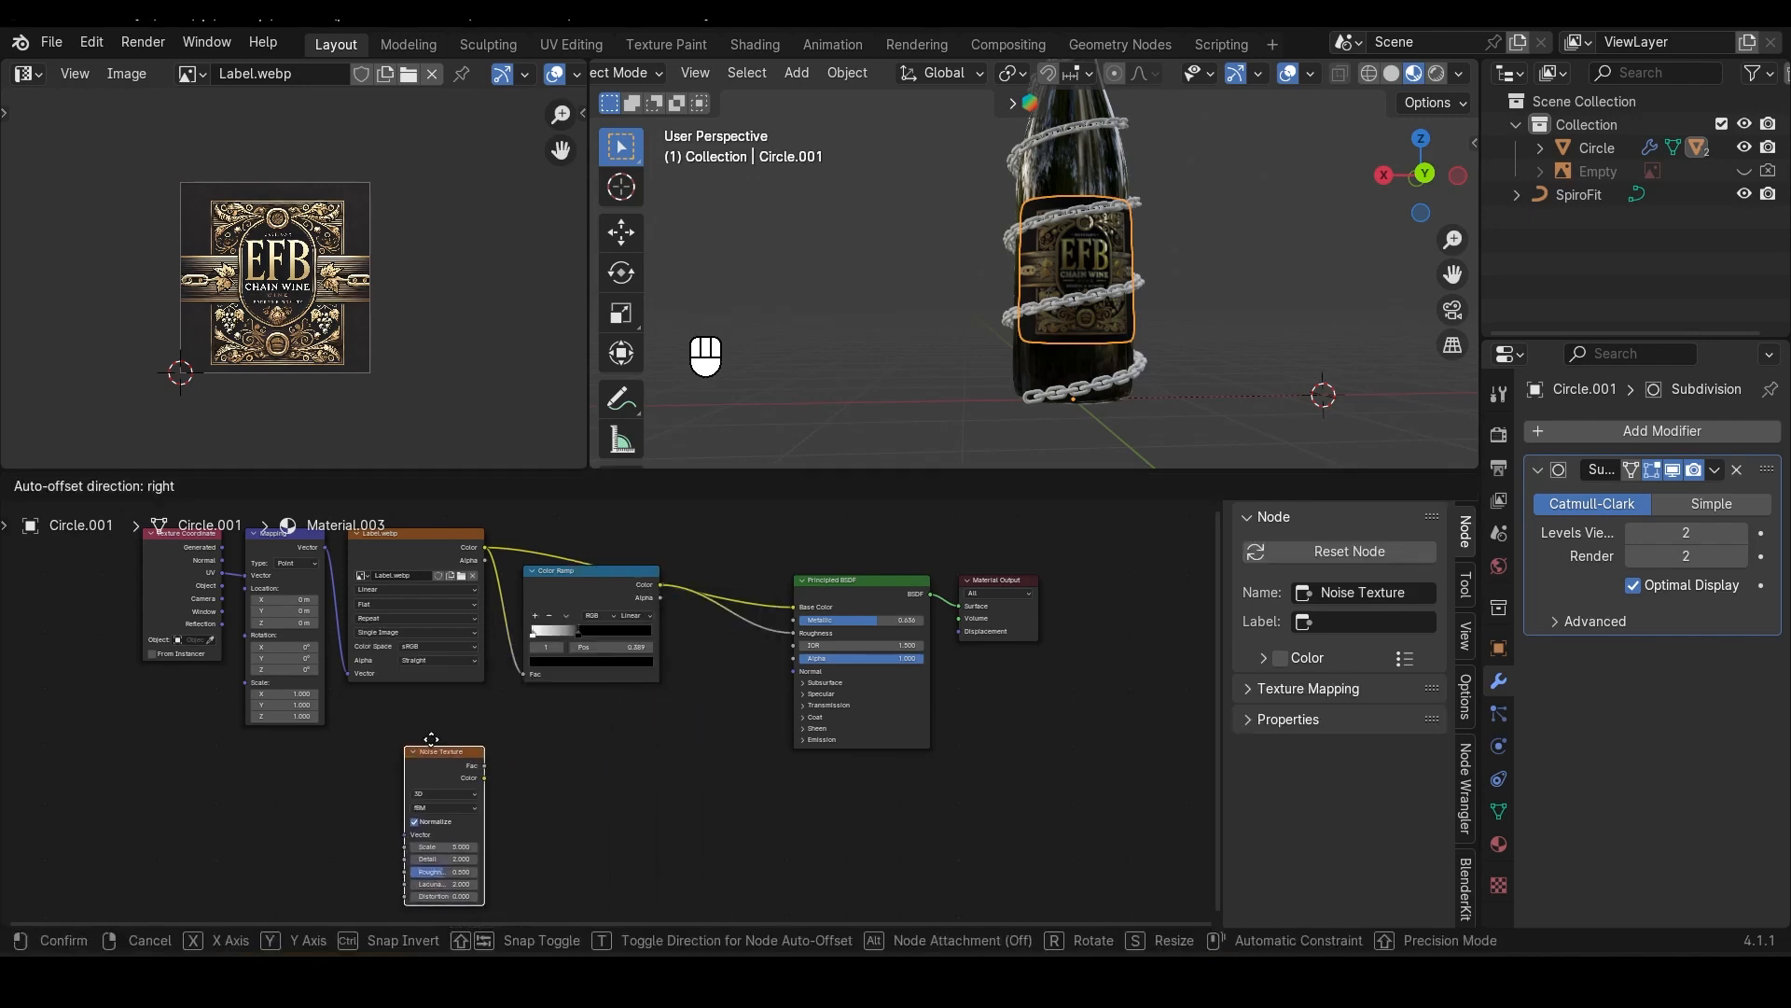
pyautogui.click(469, 802)
pyautogui.keyDown('ctrl'); pyautogui.moveTo(468, 797); pyautogui.dragTo(506, 808, button='middle'); pyautogui.keyUp('ctrl')
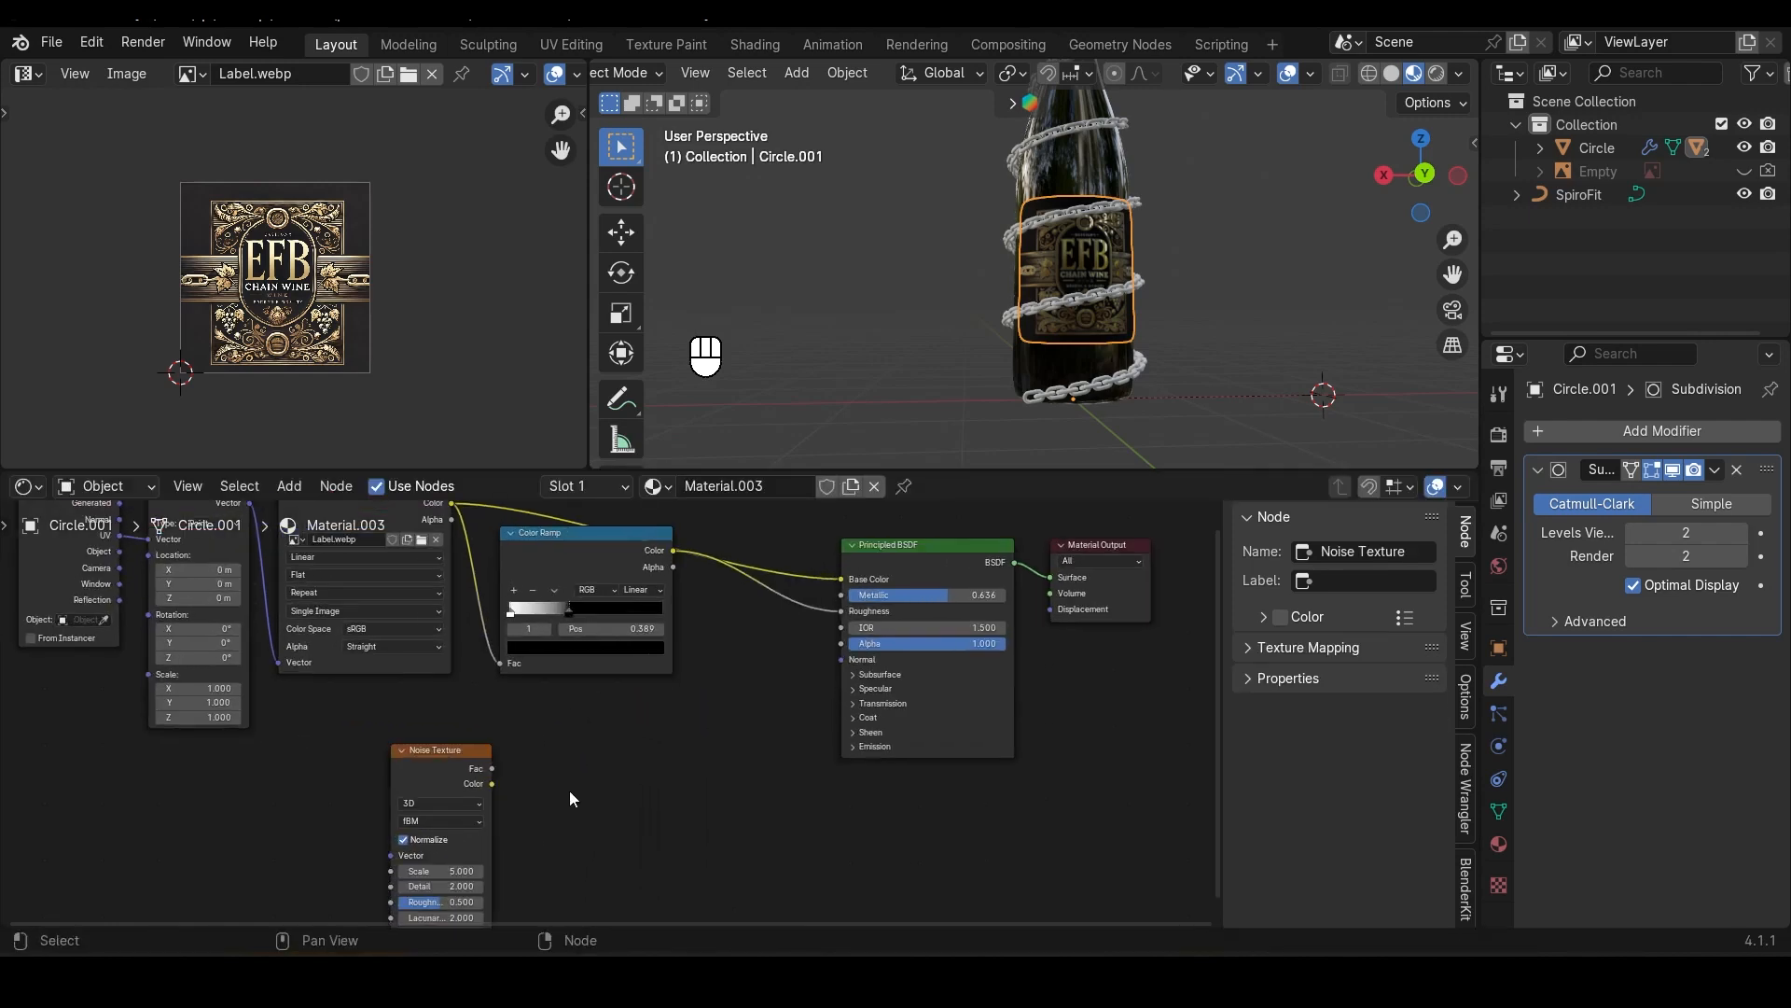
# Step: Duplicate the Color Ramp beside the Noise Texture and reset the copy to its default black-to-white gradient
pyautogui.click(557, 556)
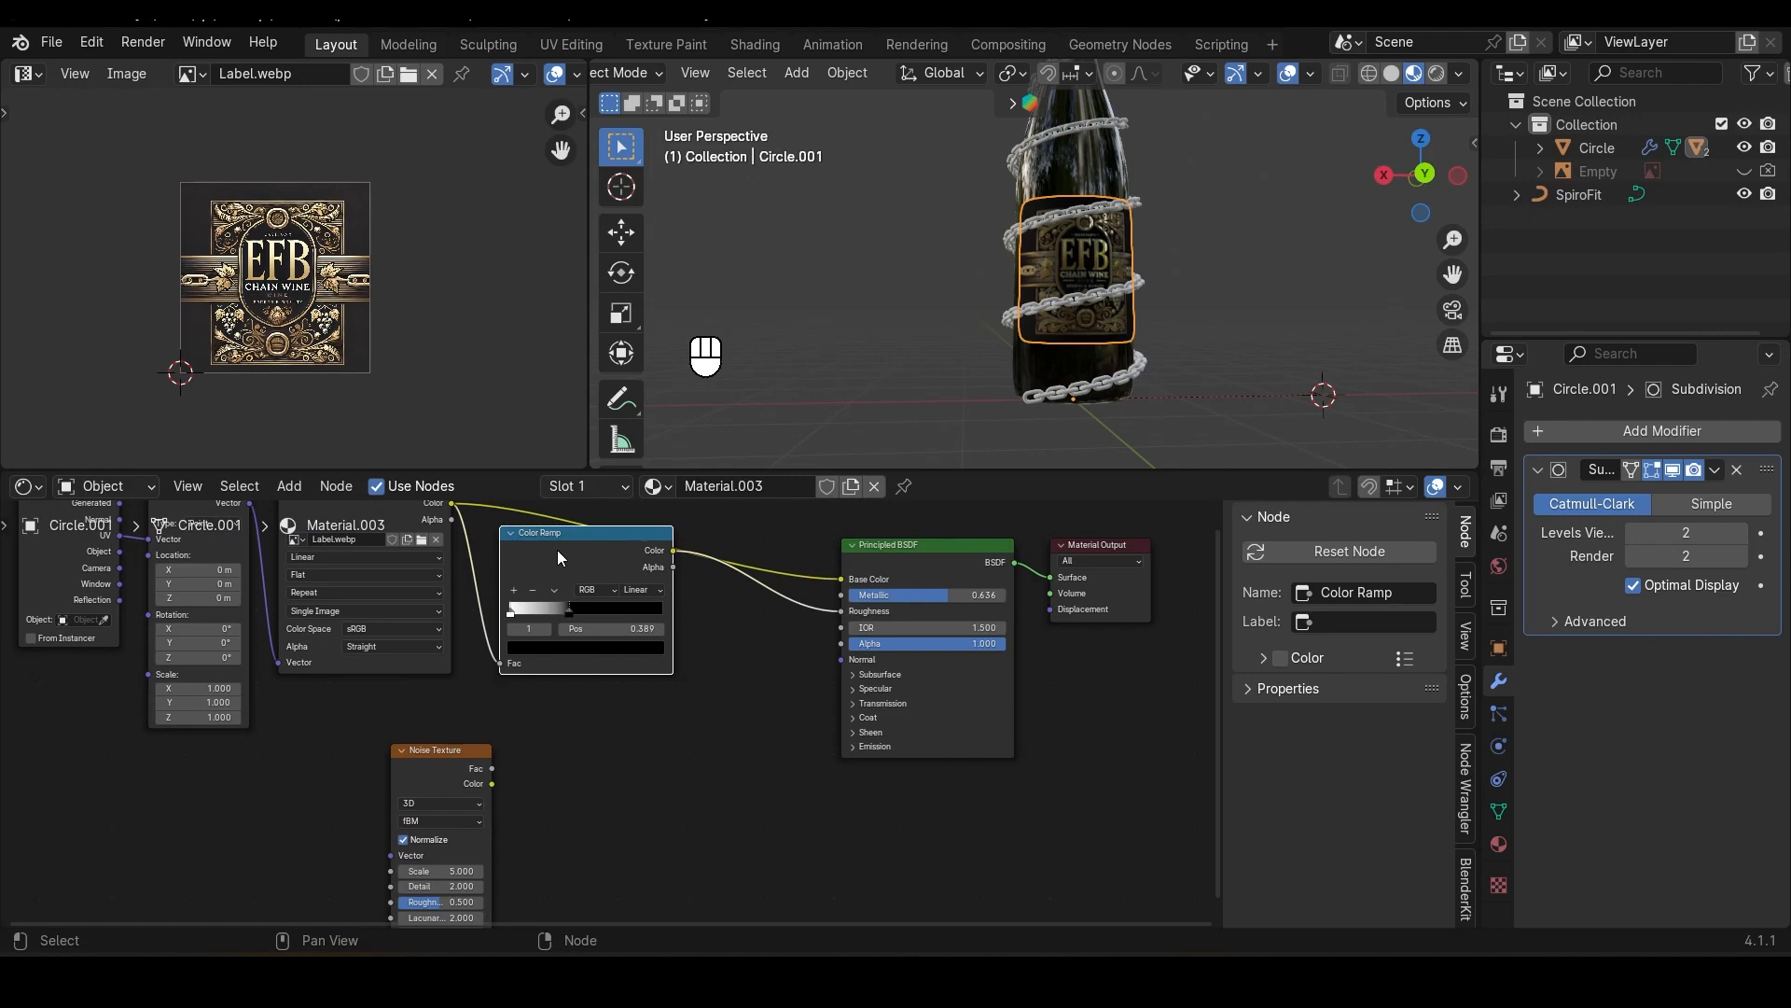
pyautogui.hotkey('shift', 'd')
pyautogui.click(605, 795)
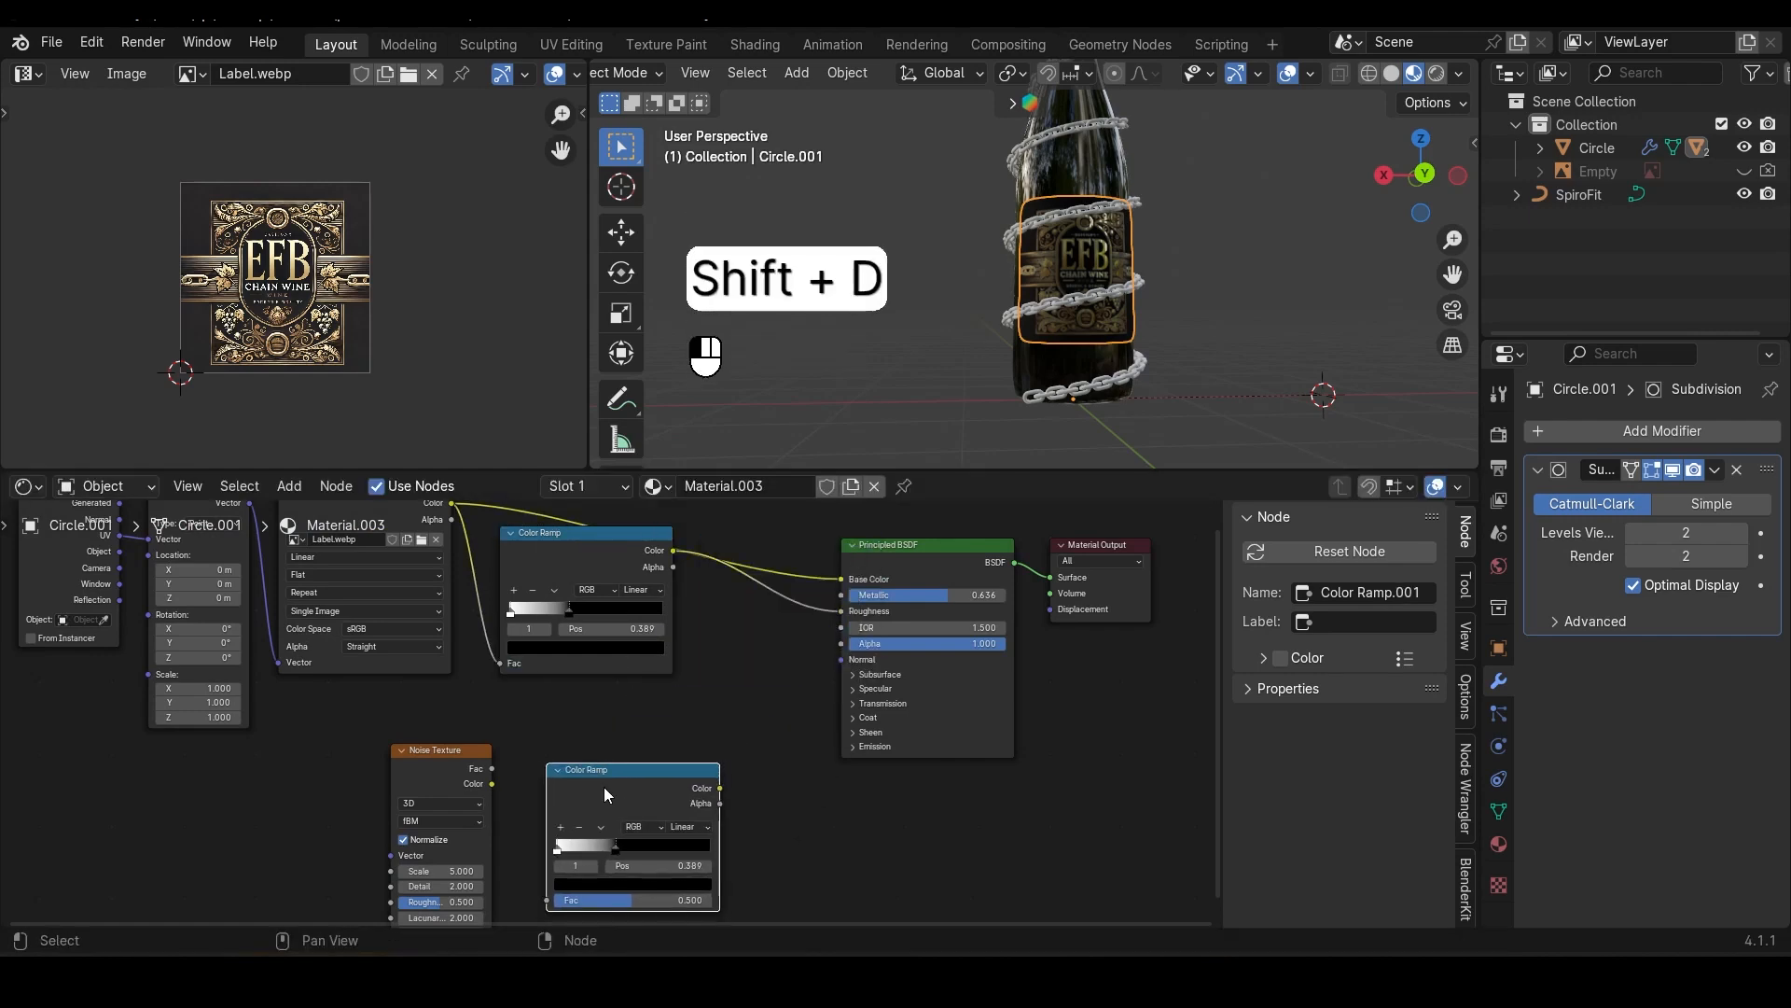
pyautogui.scroll(1, 591, 809)
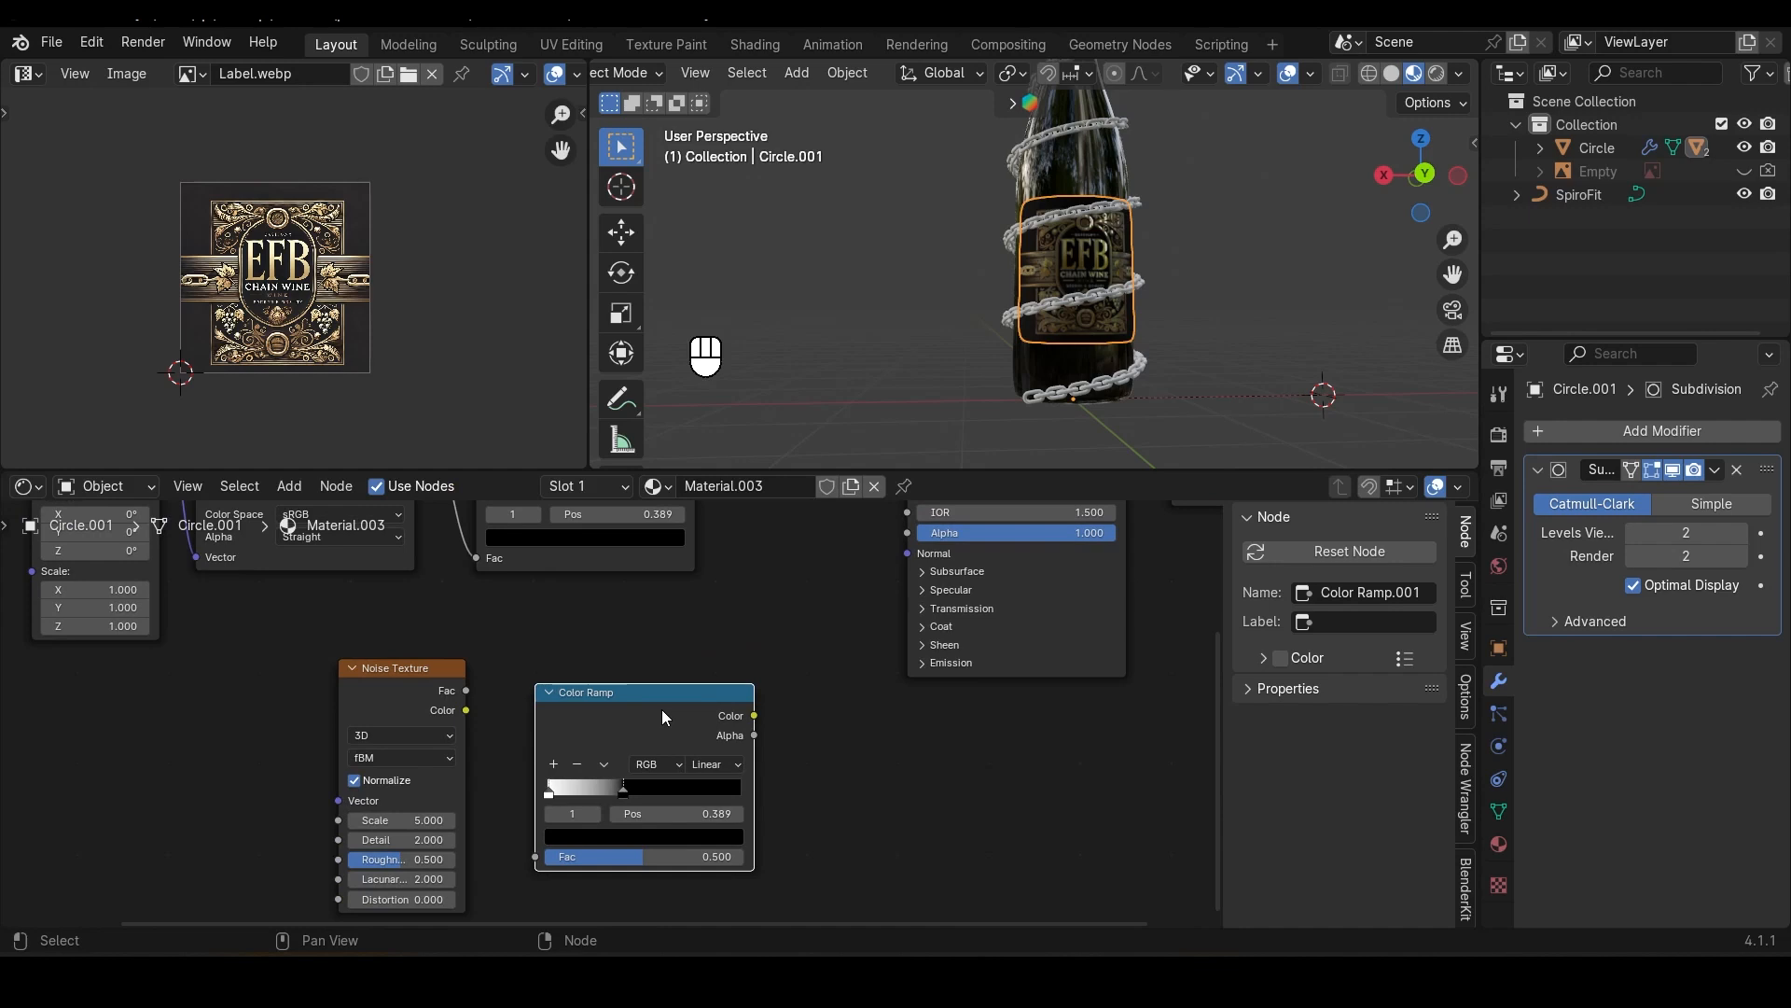
pyautogui.press('BackSpace')
pyautogui.moveTo(648, 748); pyautogui.dragTo(591, 747)
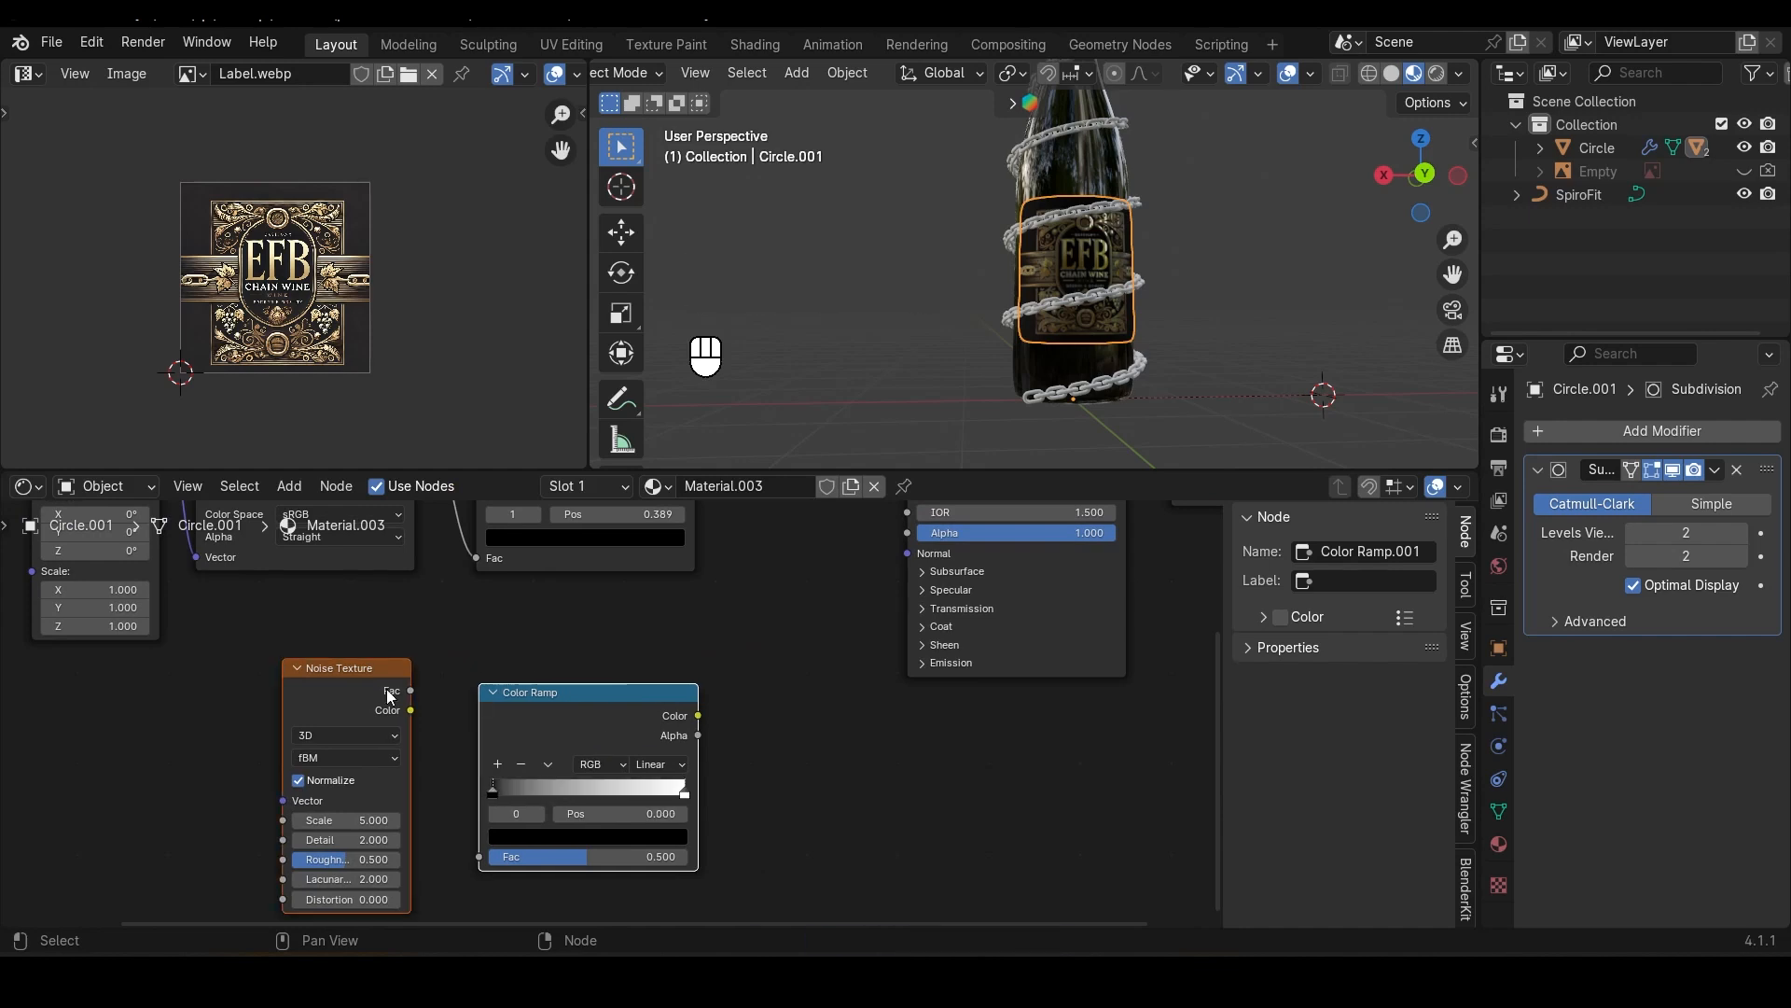
# Step: Connect the Noise Texture's Fac to the new Color Ramp's Fac and preview that ramp on the label
pyautogui.moveTo(402, 690); pyautogui.dragTo(411, 690)
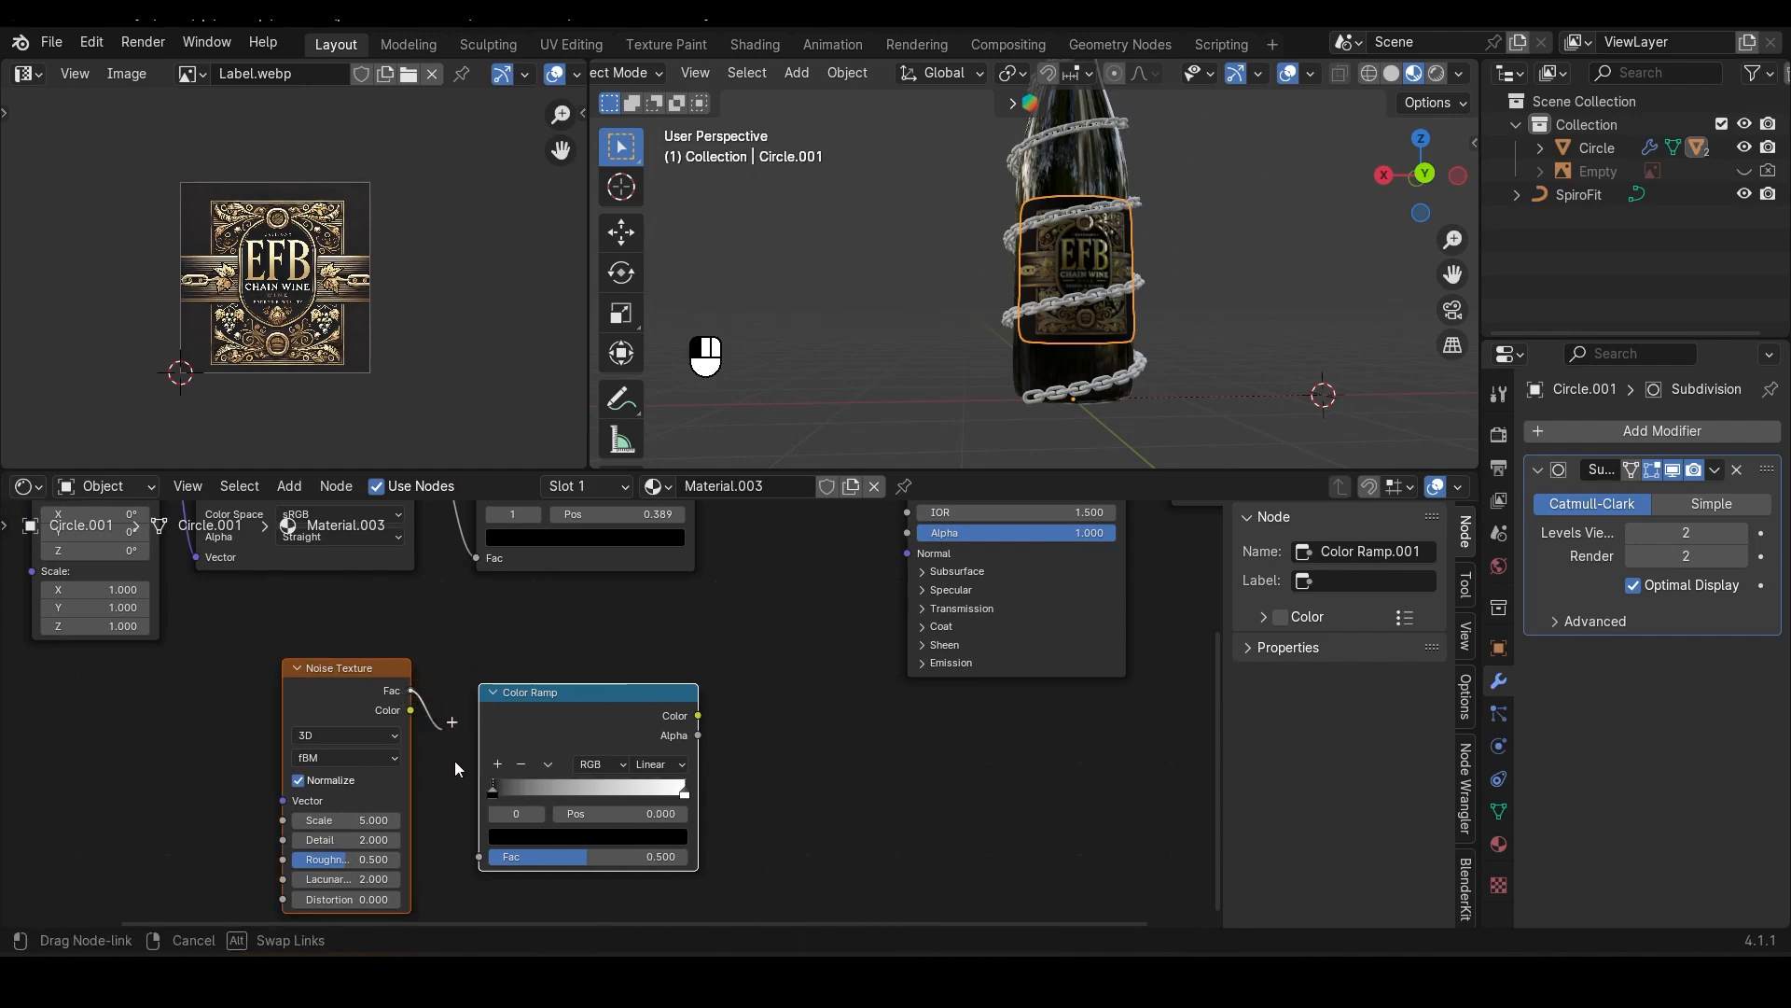
pyautogui.moveTo(505, 860); pyautogui.dragTo(505, 858)
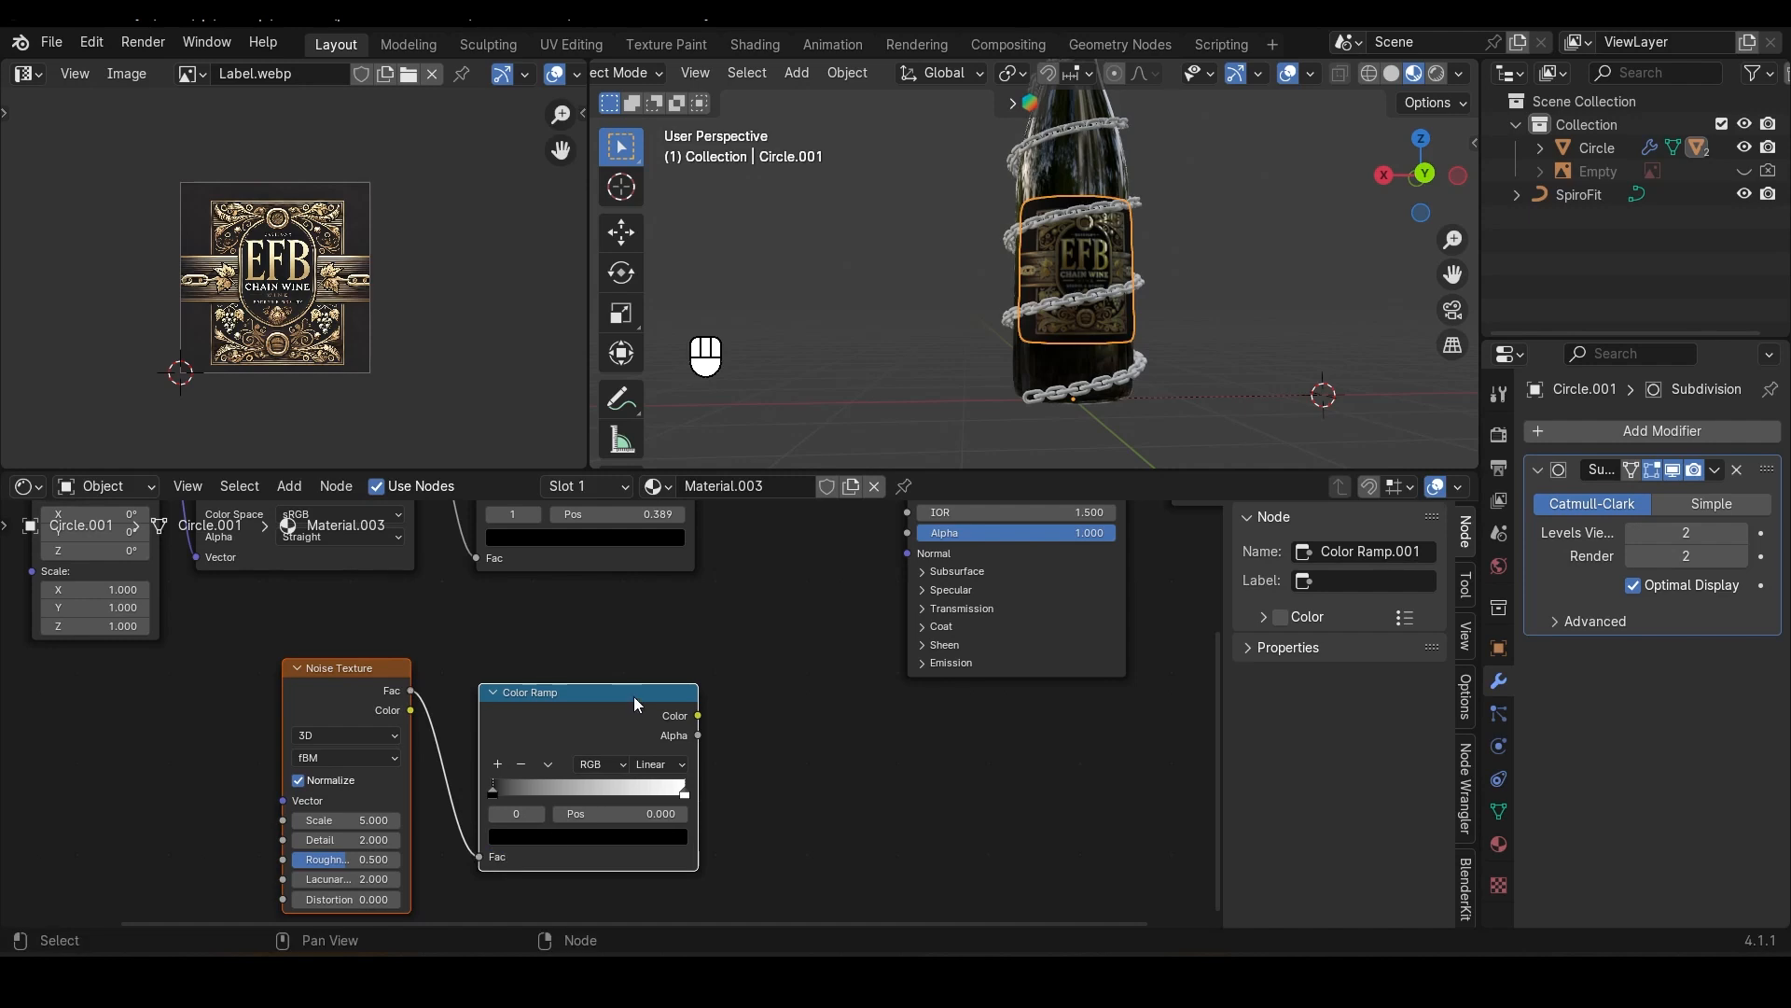
pyautogui.keyDown('ctrl'); pyautogui.keyDown('shift'); pyautogui.click(605, 701); pyautogui.keyUp('shift'); pyautogui.keyUp('ctrl')
pyautogui.scroll(5, 1051, 300)
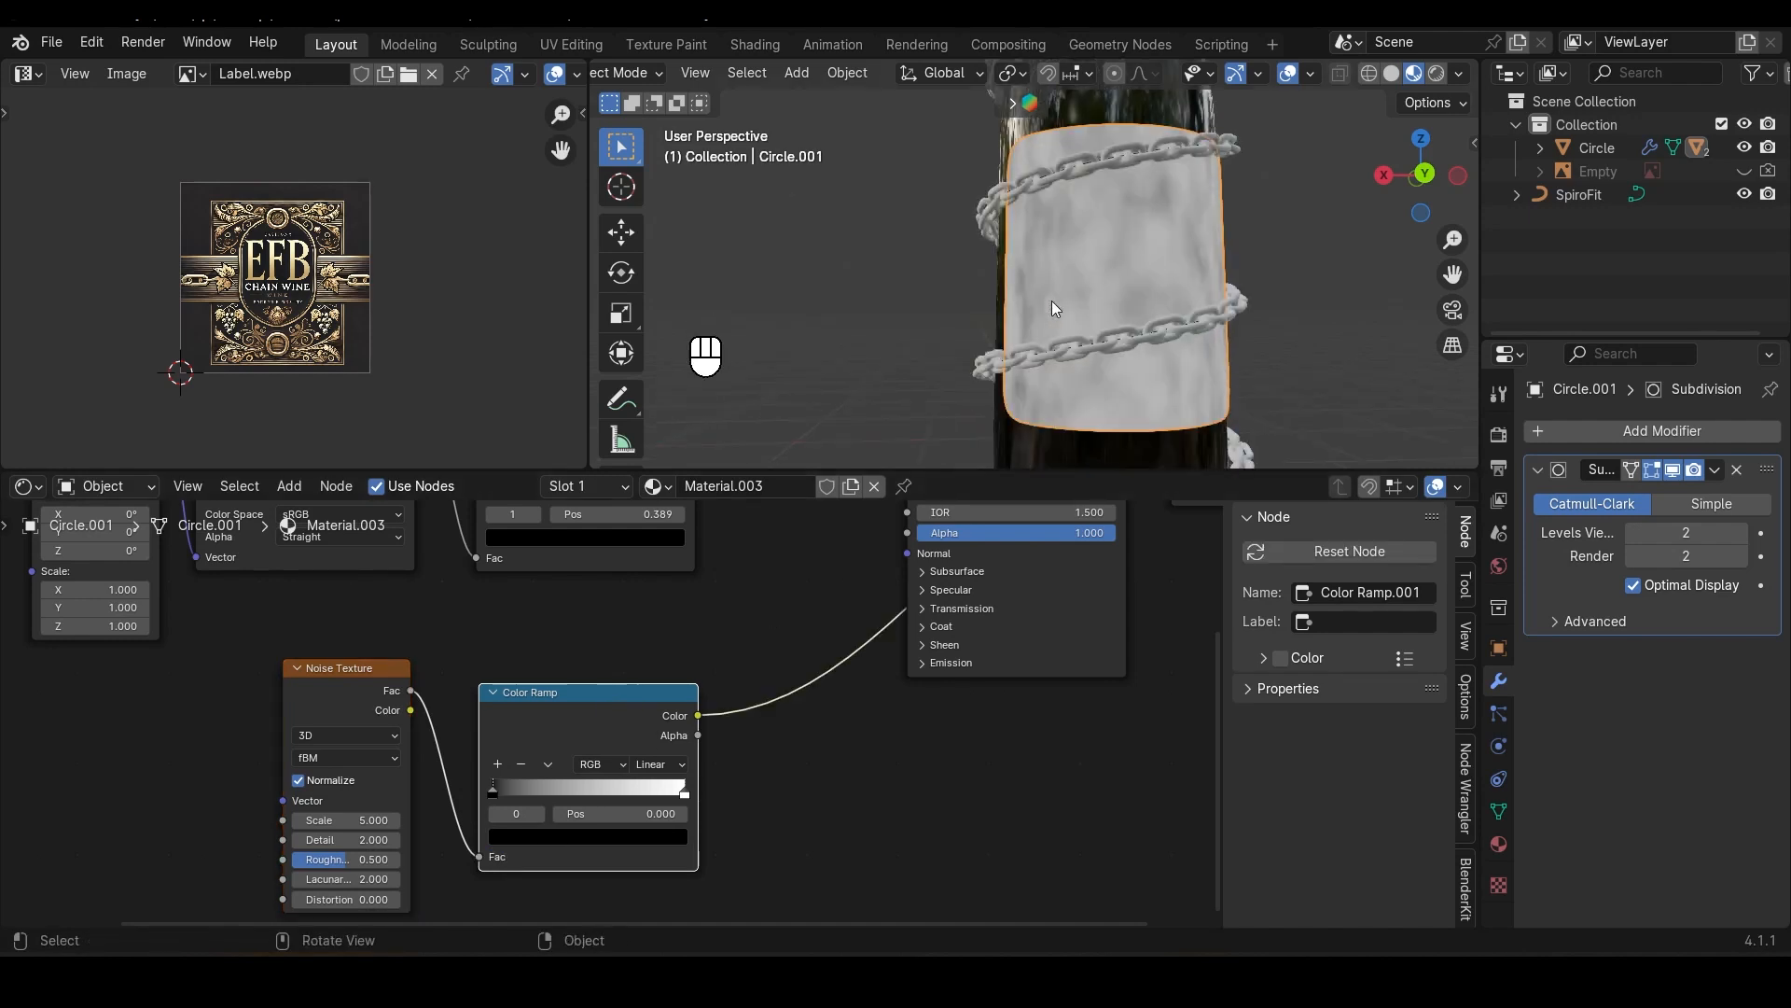
# Step: Set the Noise Texture's Scale to 15 and its Roughness to 1
pyautogui.moveTo(317, 822); pyautogui.dragTo(392, 715, button='middle')
pyautogui.click(392, 716)
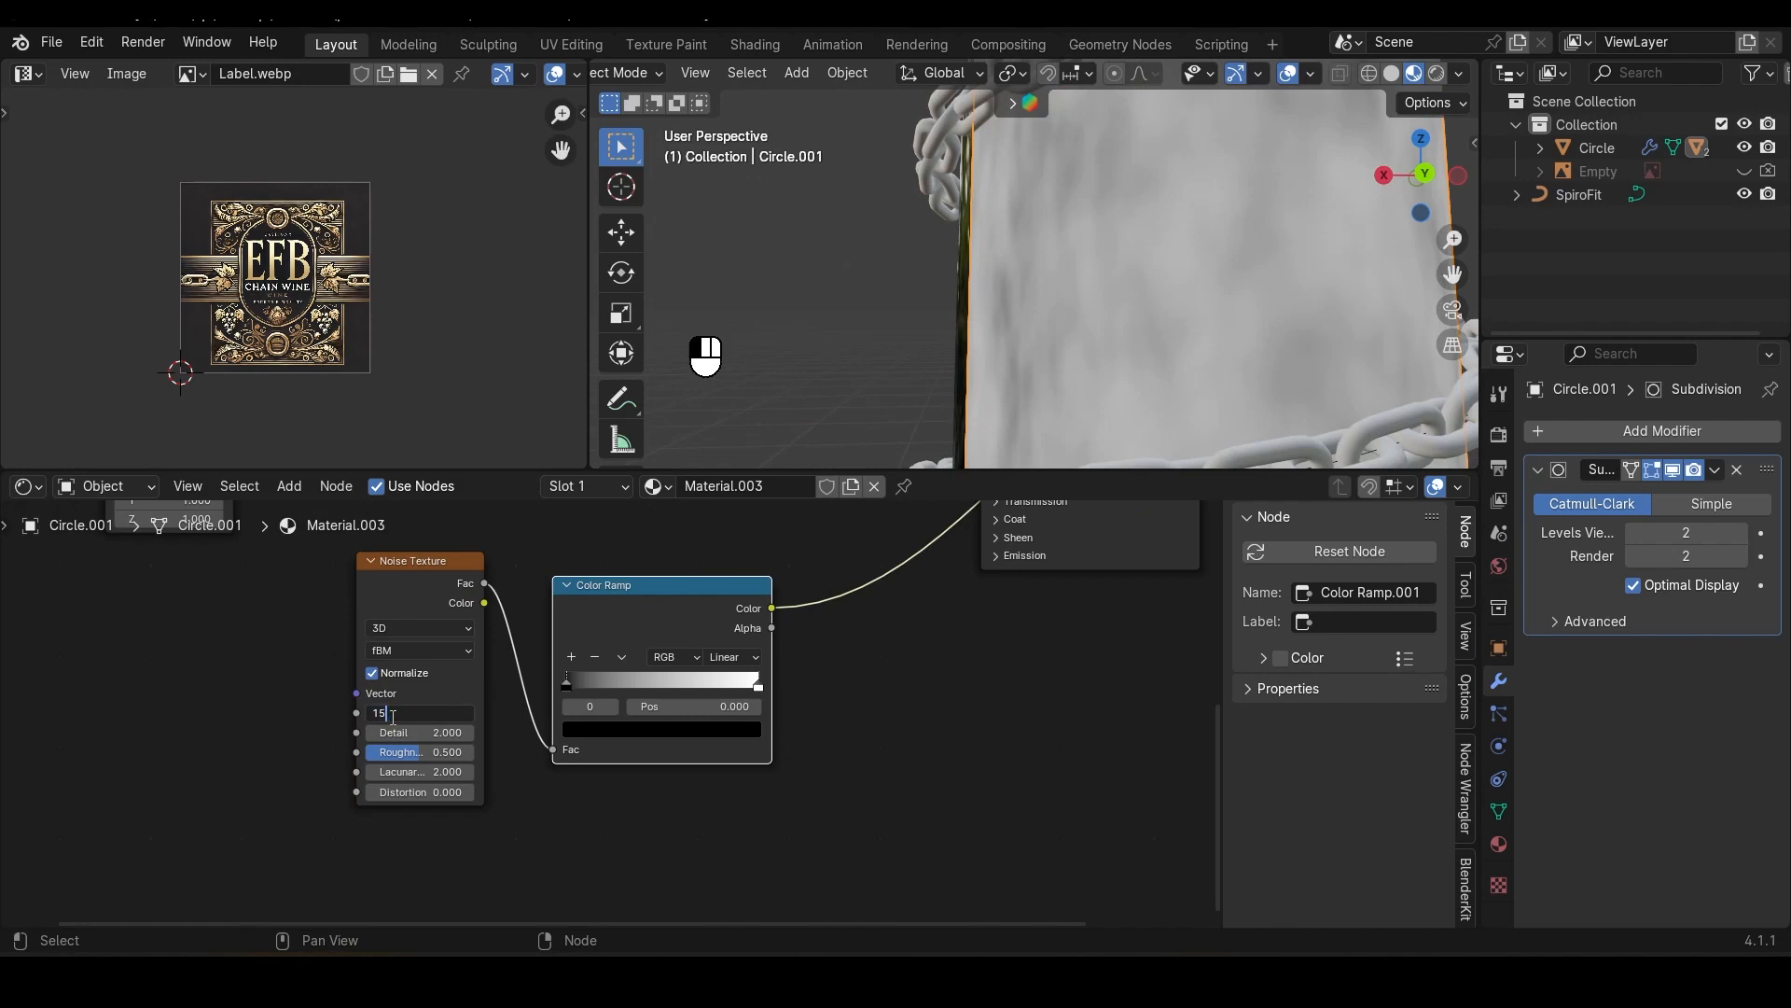
pyautogui.write('15')
pyautogui.press('Return')
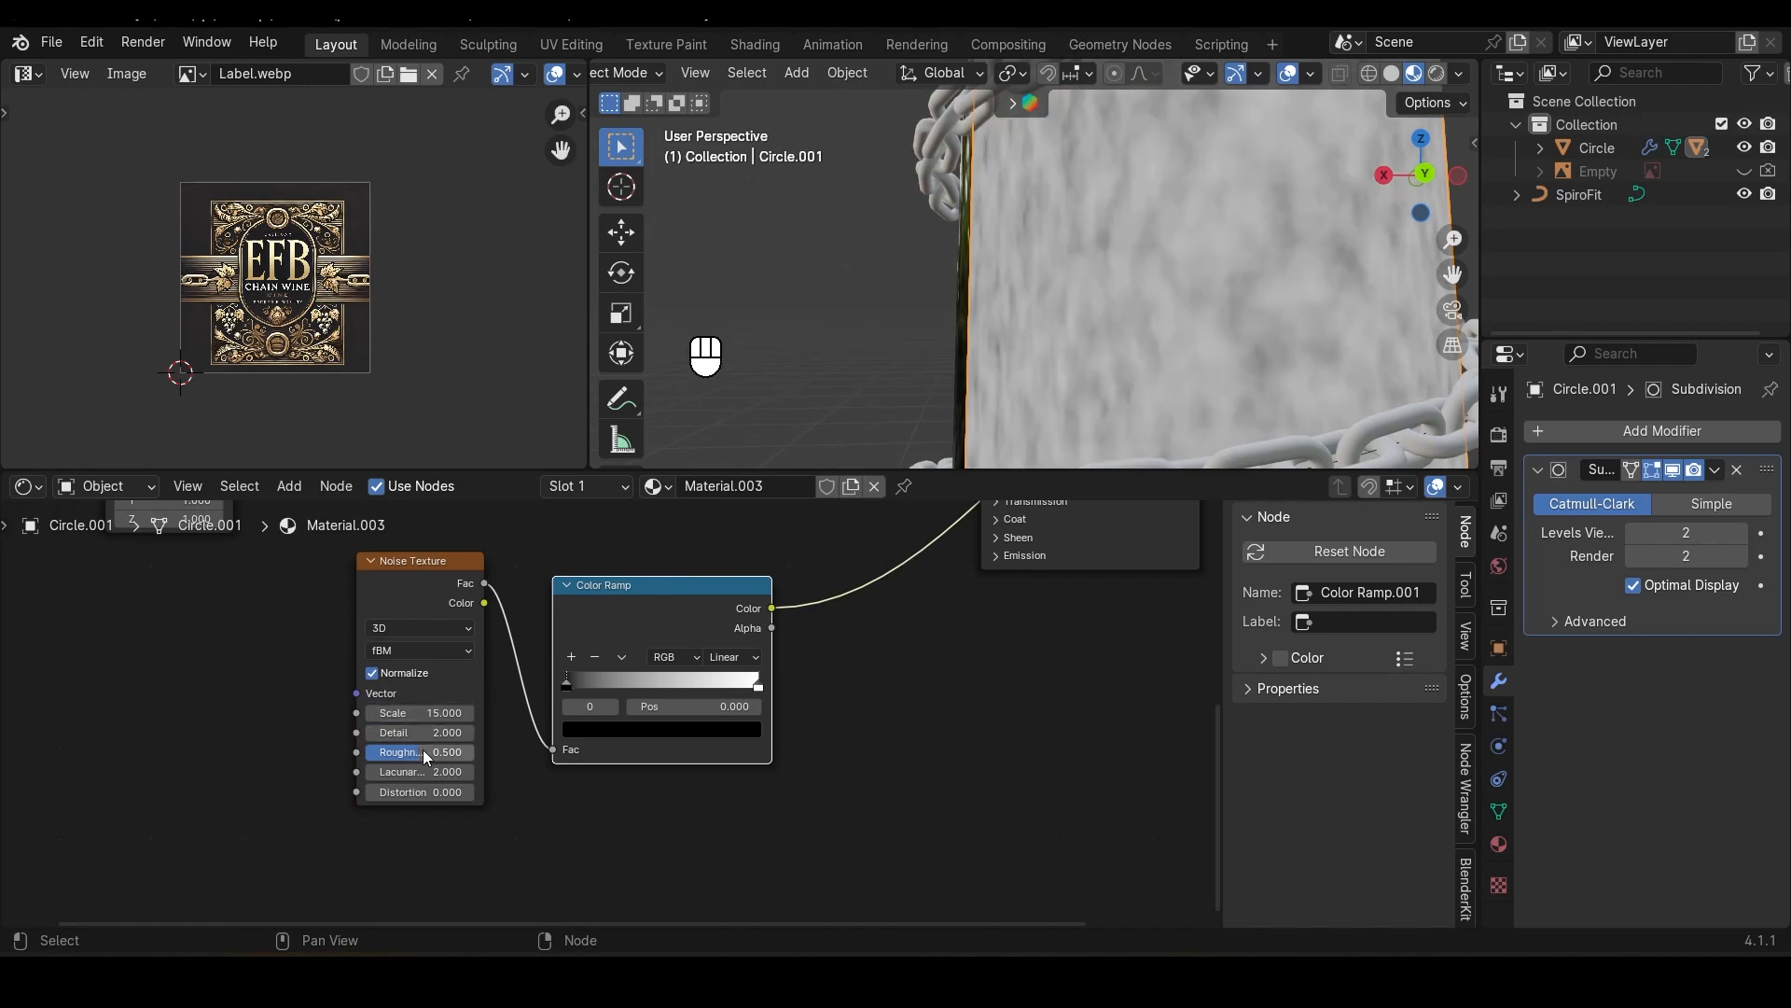
pyautogui.moveTo(423, 749); pyautogui.dragTo(483, 747)
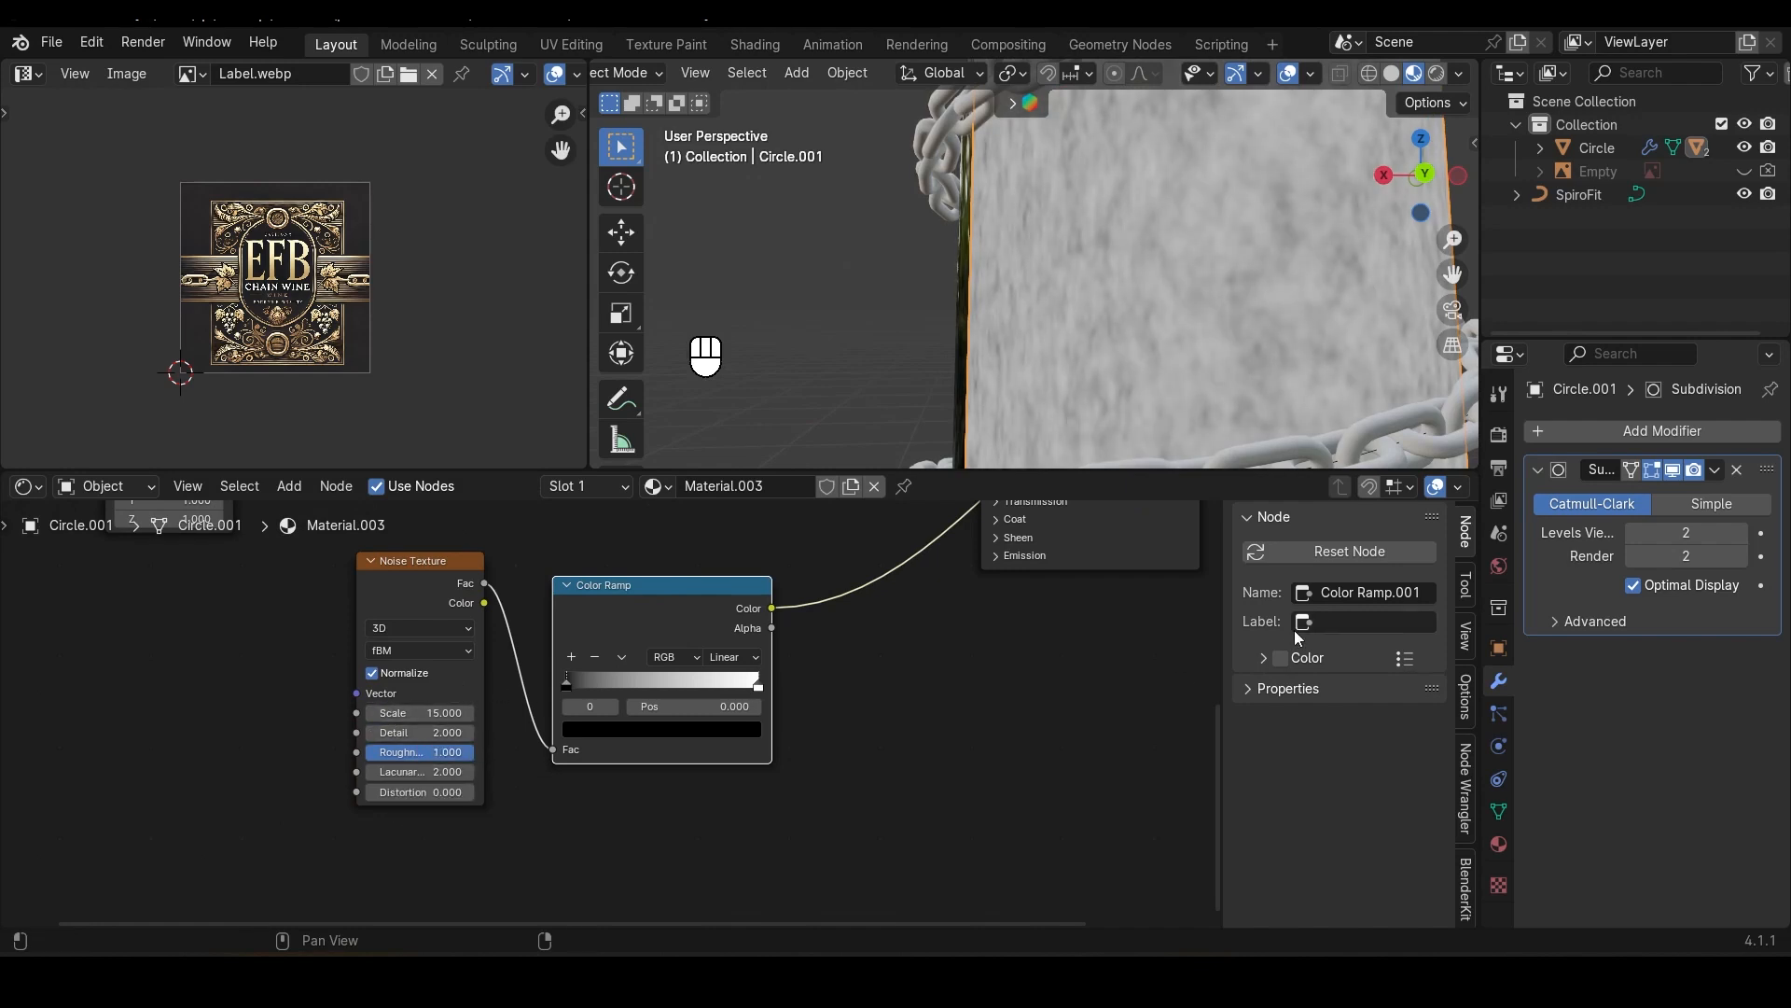
# Step: Raise the noise contrast by moving the new Color Ramp's black stop to about 0.418
pyautogui.moveTo(909, 772); pyautogui.dragTo(887, 828, button='middle')
pyautogui.moveTo(540, 737); pyautogui.dragTo(624, 756)
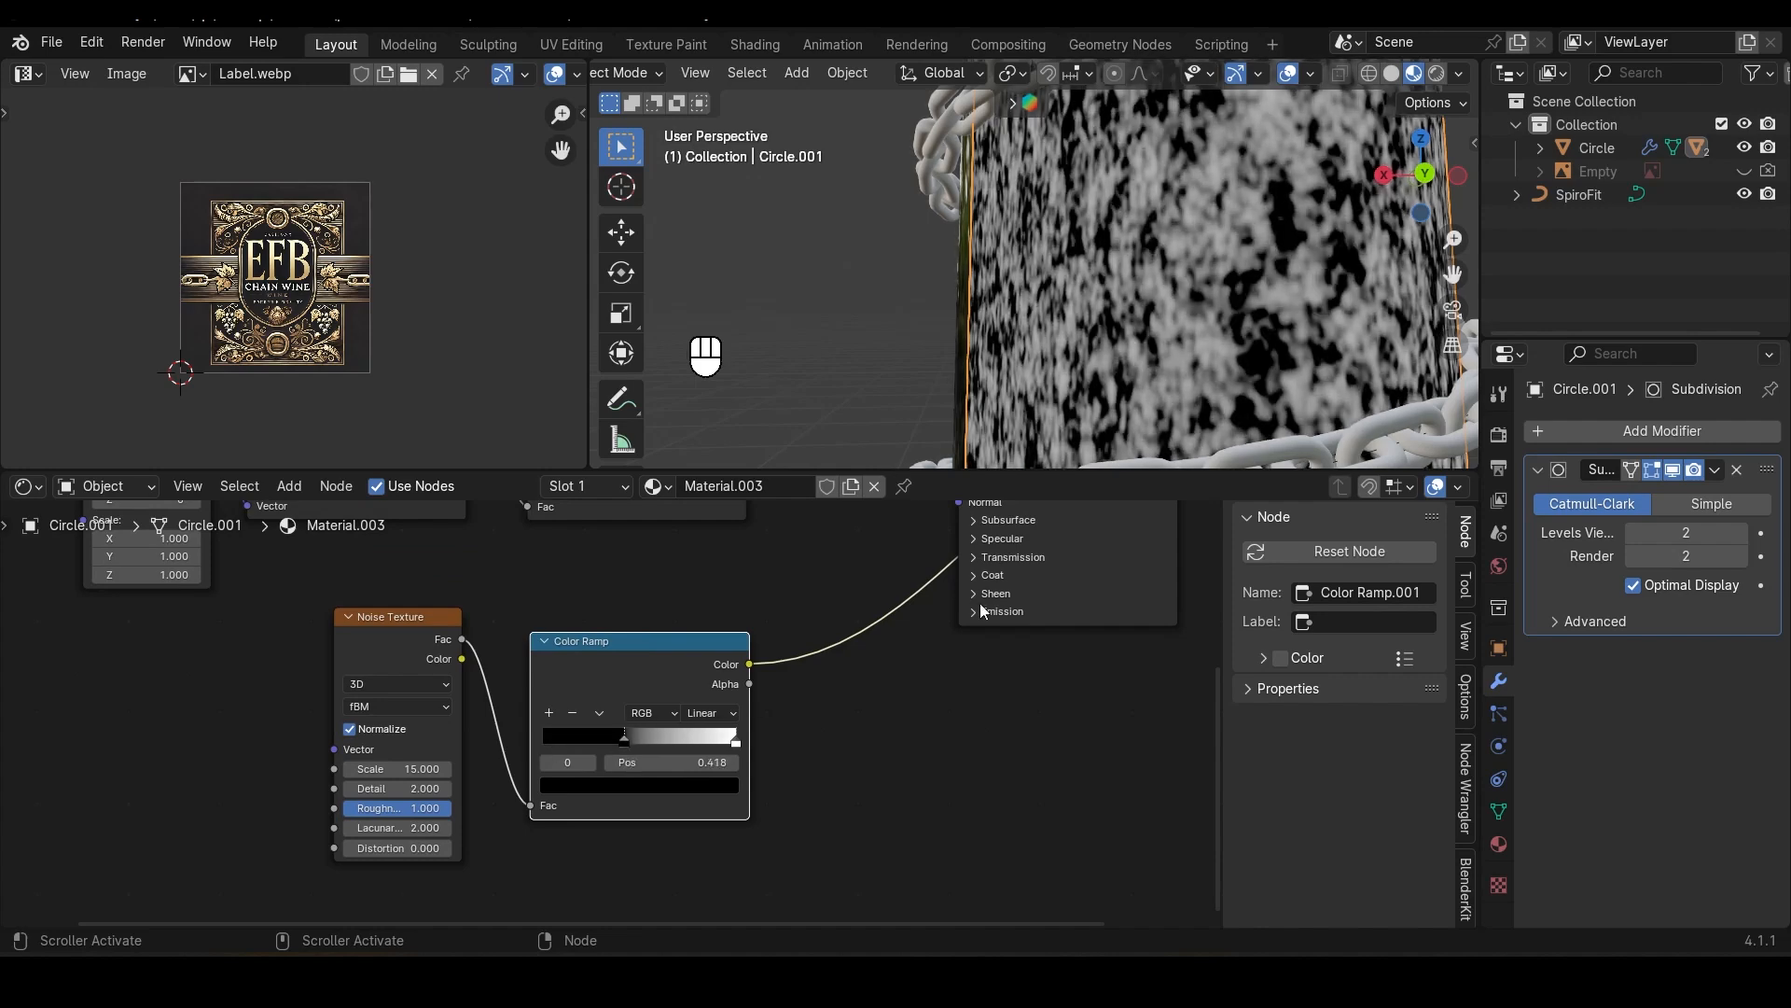
pyautogui.moveTo(1297, 308); pyautogui.dragTo(1139, 411, button='middle')
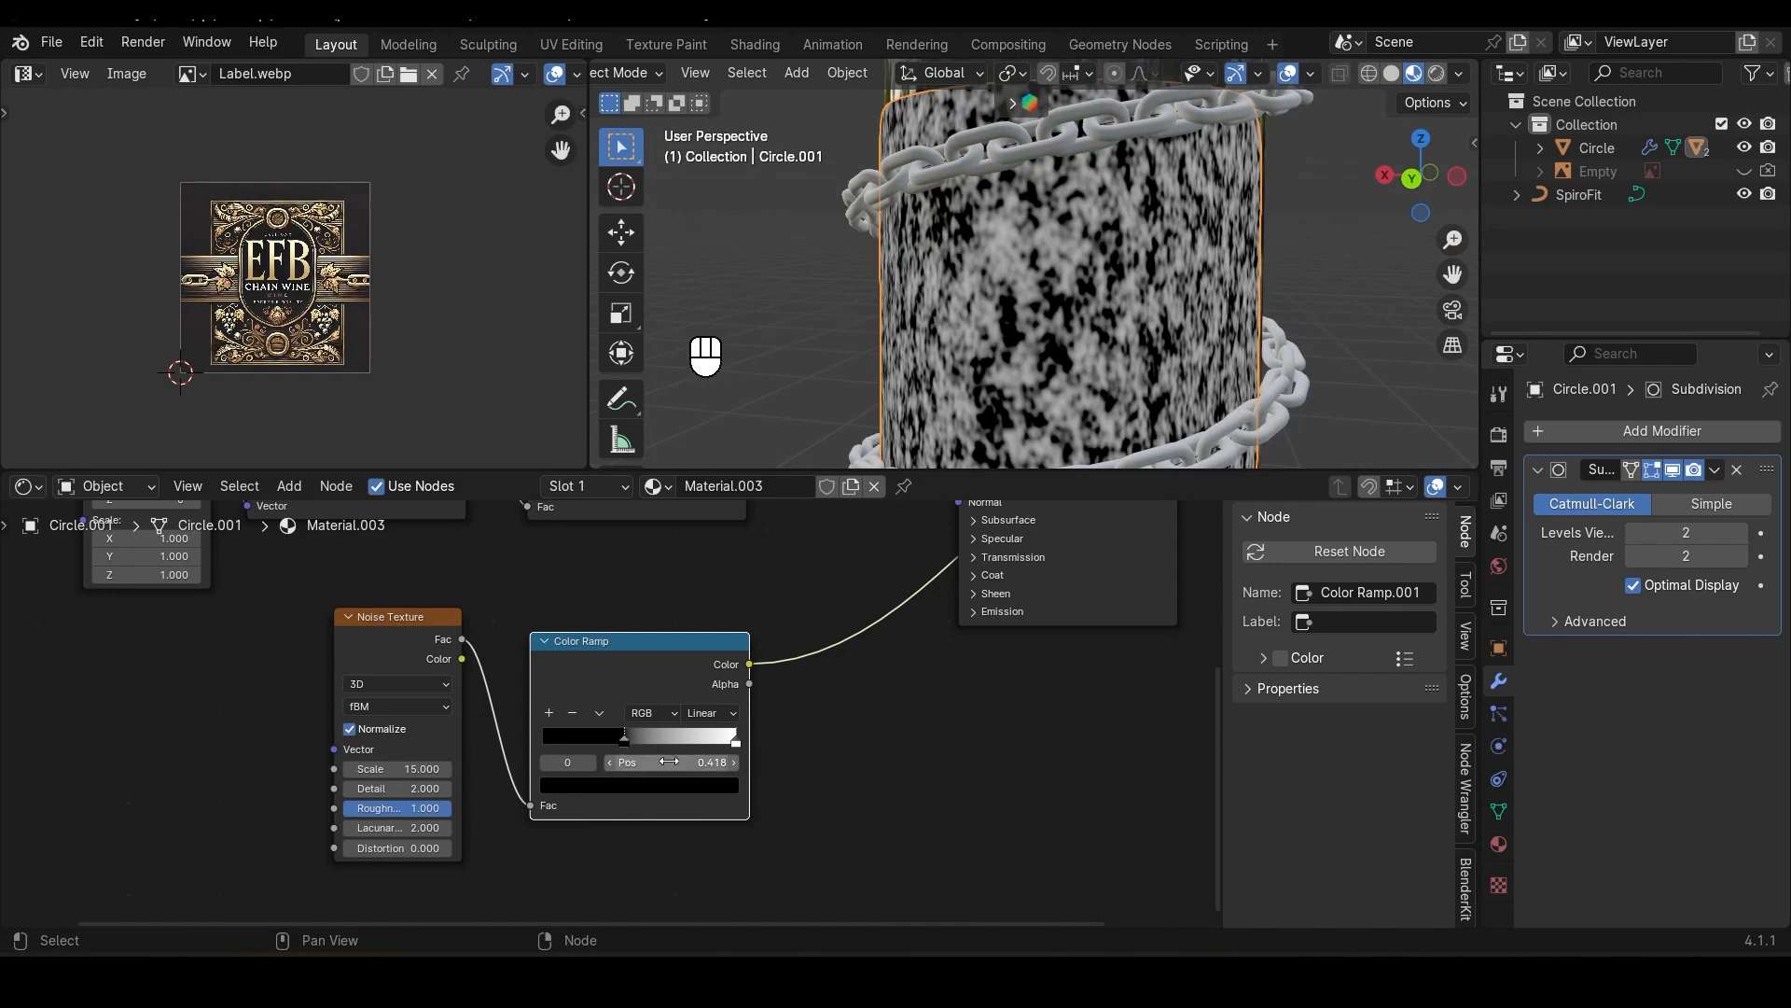
# Step: Add a Bump node between the noise Color Ramp and the Principled BSDF
pyautogui.moveTo(708, 765); pyautogui.dragTo(613, 859, button='middle')
pyautogui.moveTo(338, 677); pyautogui.dragTo(419, 763)
pyautogui.hotkey('shift', 'a')
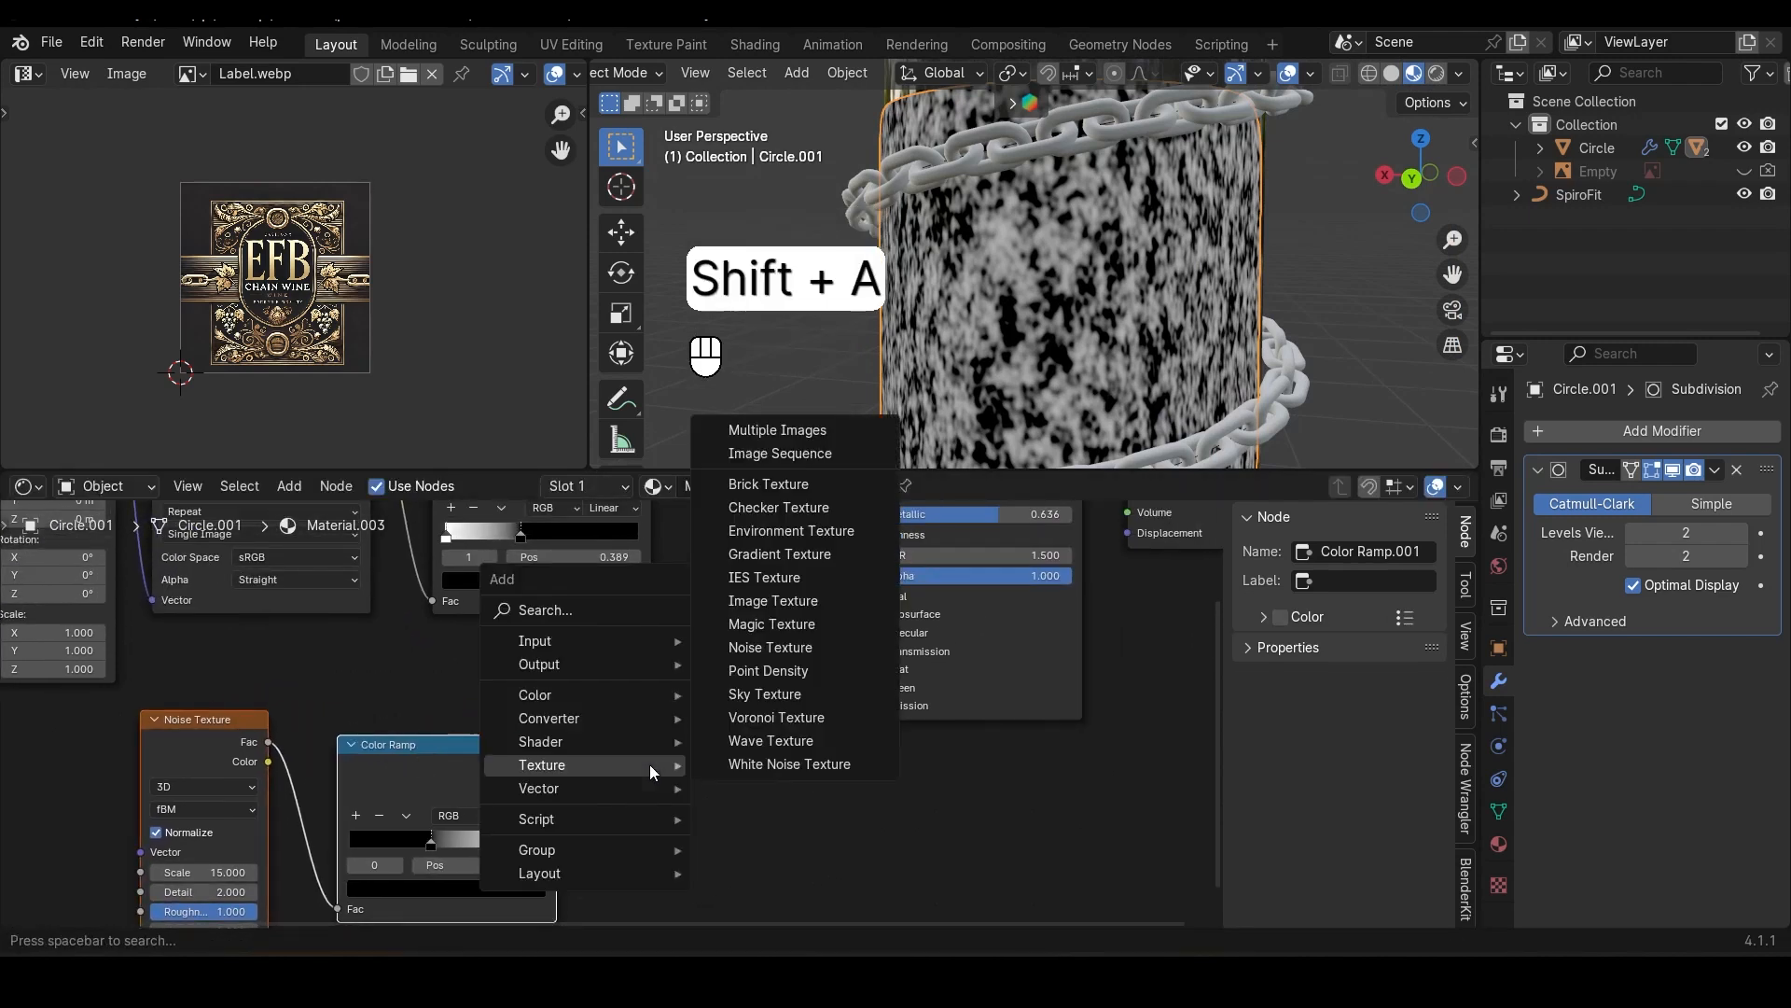
pyautogui.moveTo(630, 793)
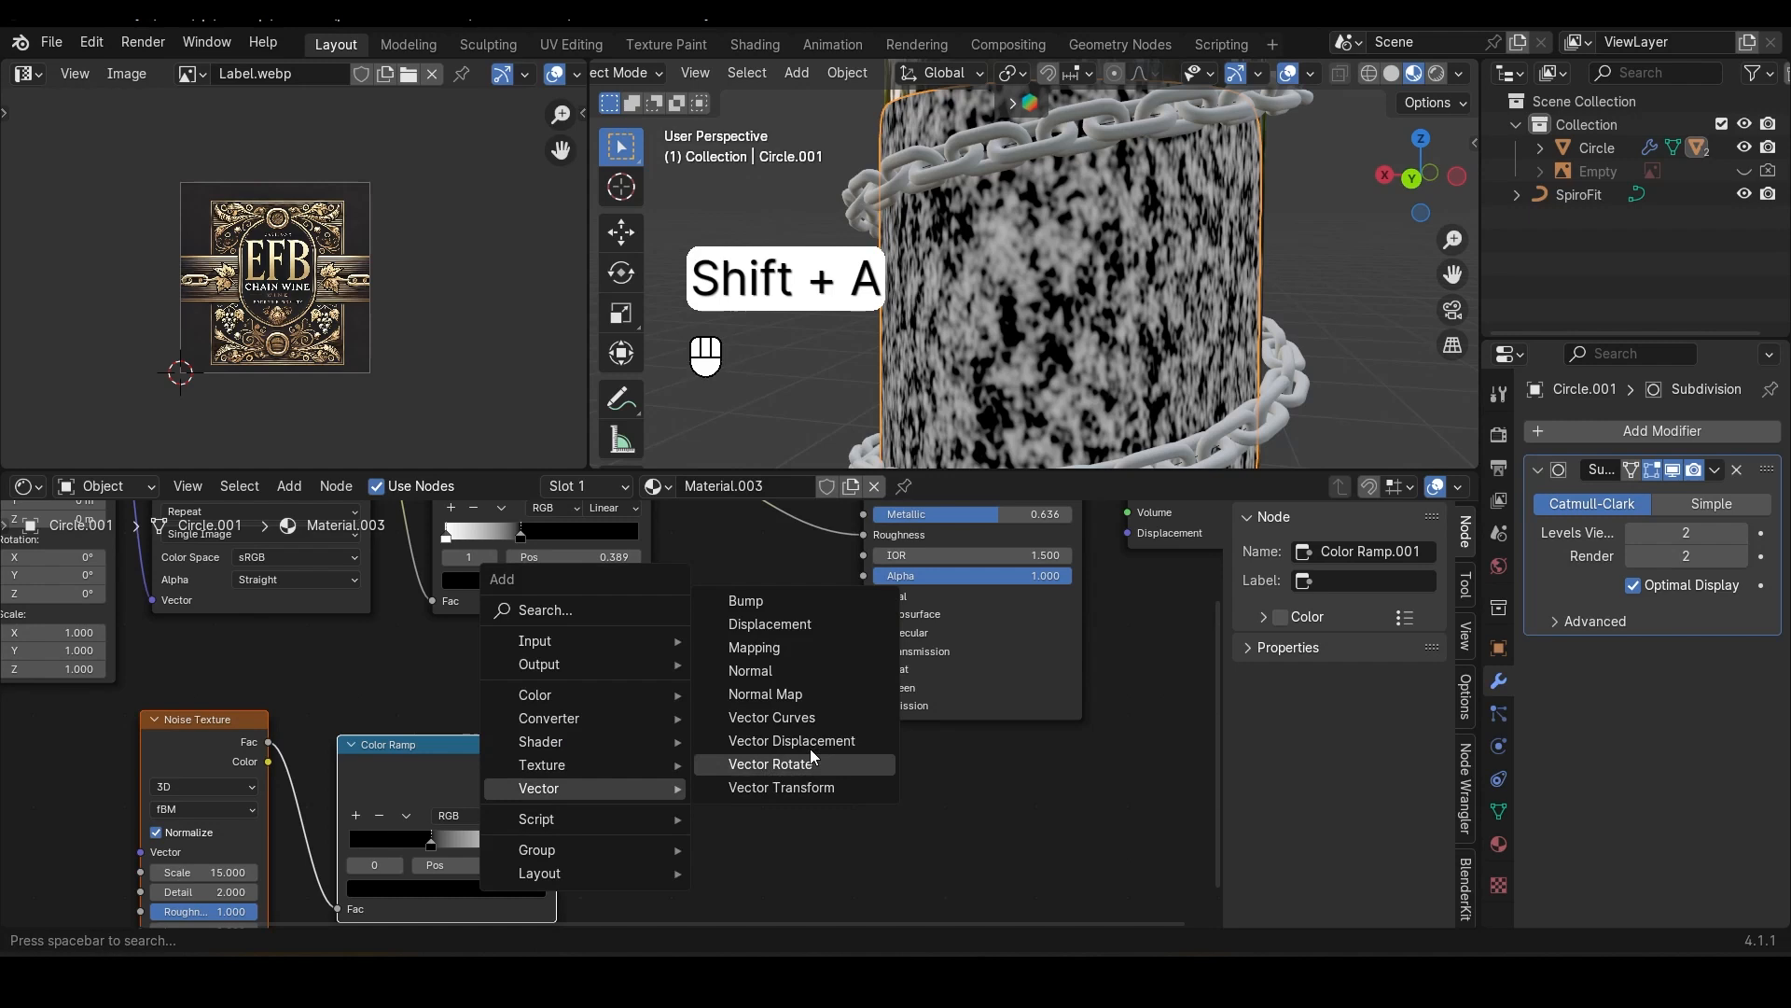
pyautogui.click(832, 602)
pyautogui.click(610, 775)
pyautogui.moveTo(493, 749); pyautogui.dragTo(485, 653, button='middle')
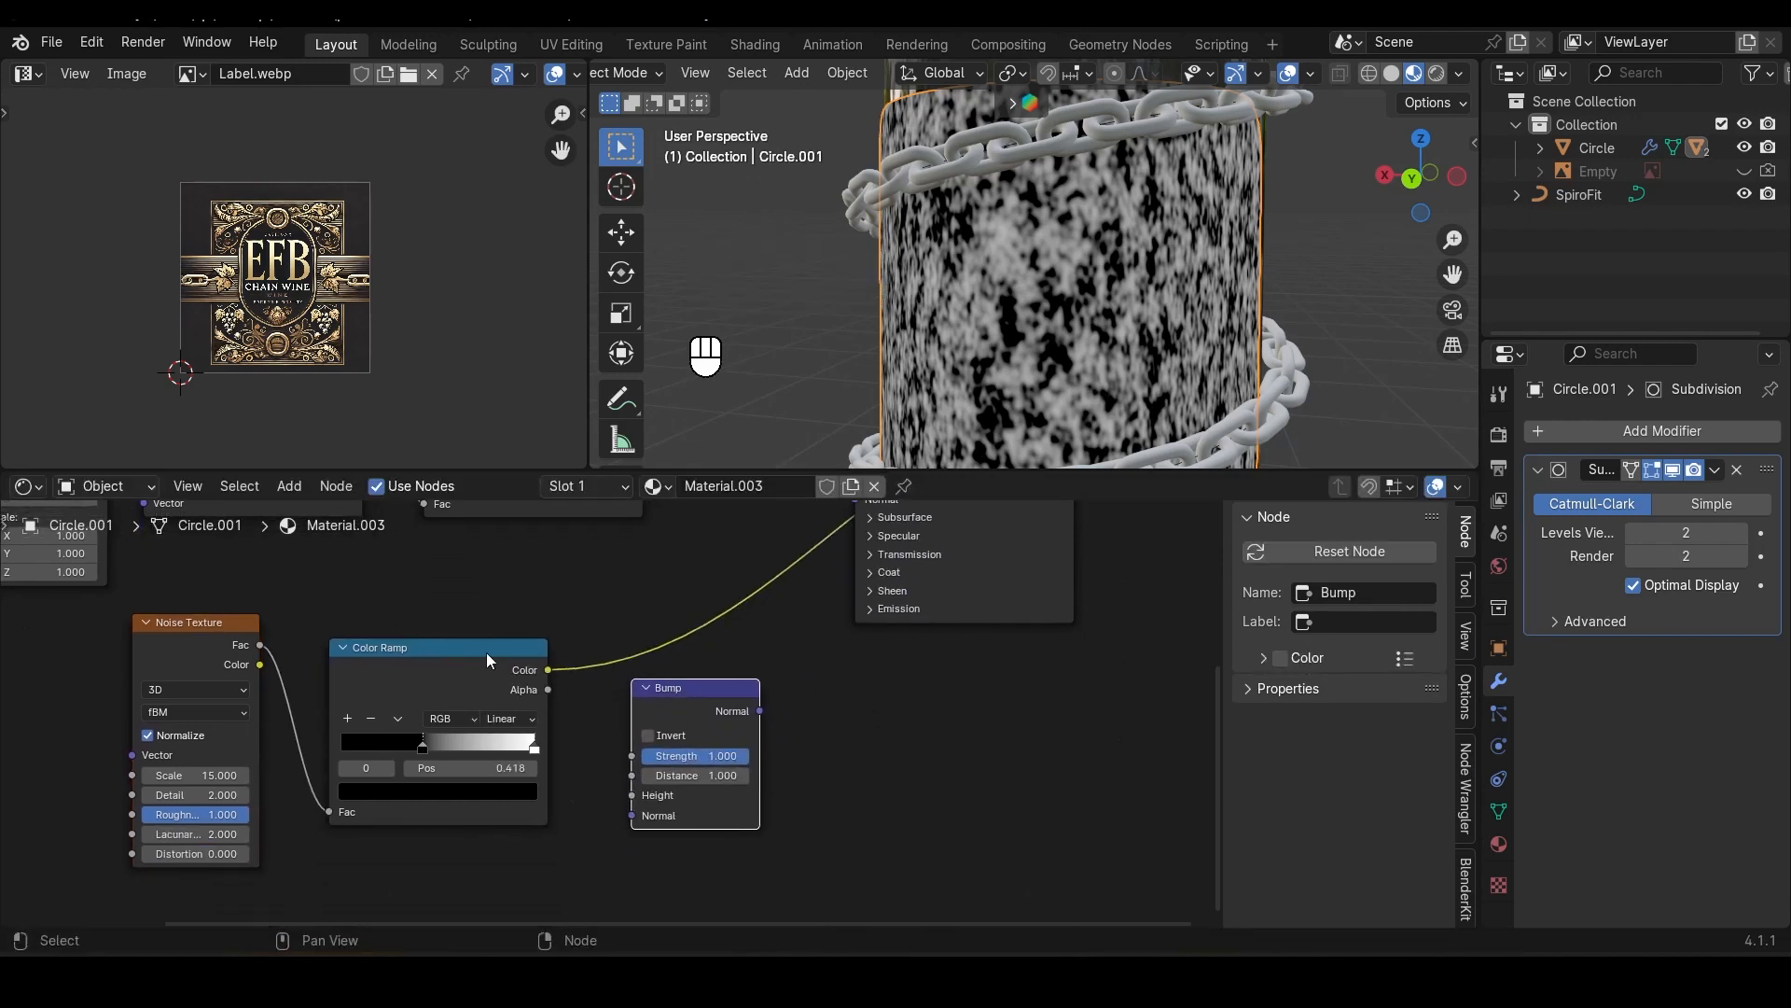
# Step: Connect the noise Color Ramp's Color to the Bump's Height, and the Bump's Normal to the Principled BSDF's Normal
pyautogui.moveTo(548, 670); pyautogui.dragTo(633, 794)
pyautogui.moveTo(777, 804); pyautogui.dragTo(599, 887, button='middle')
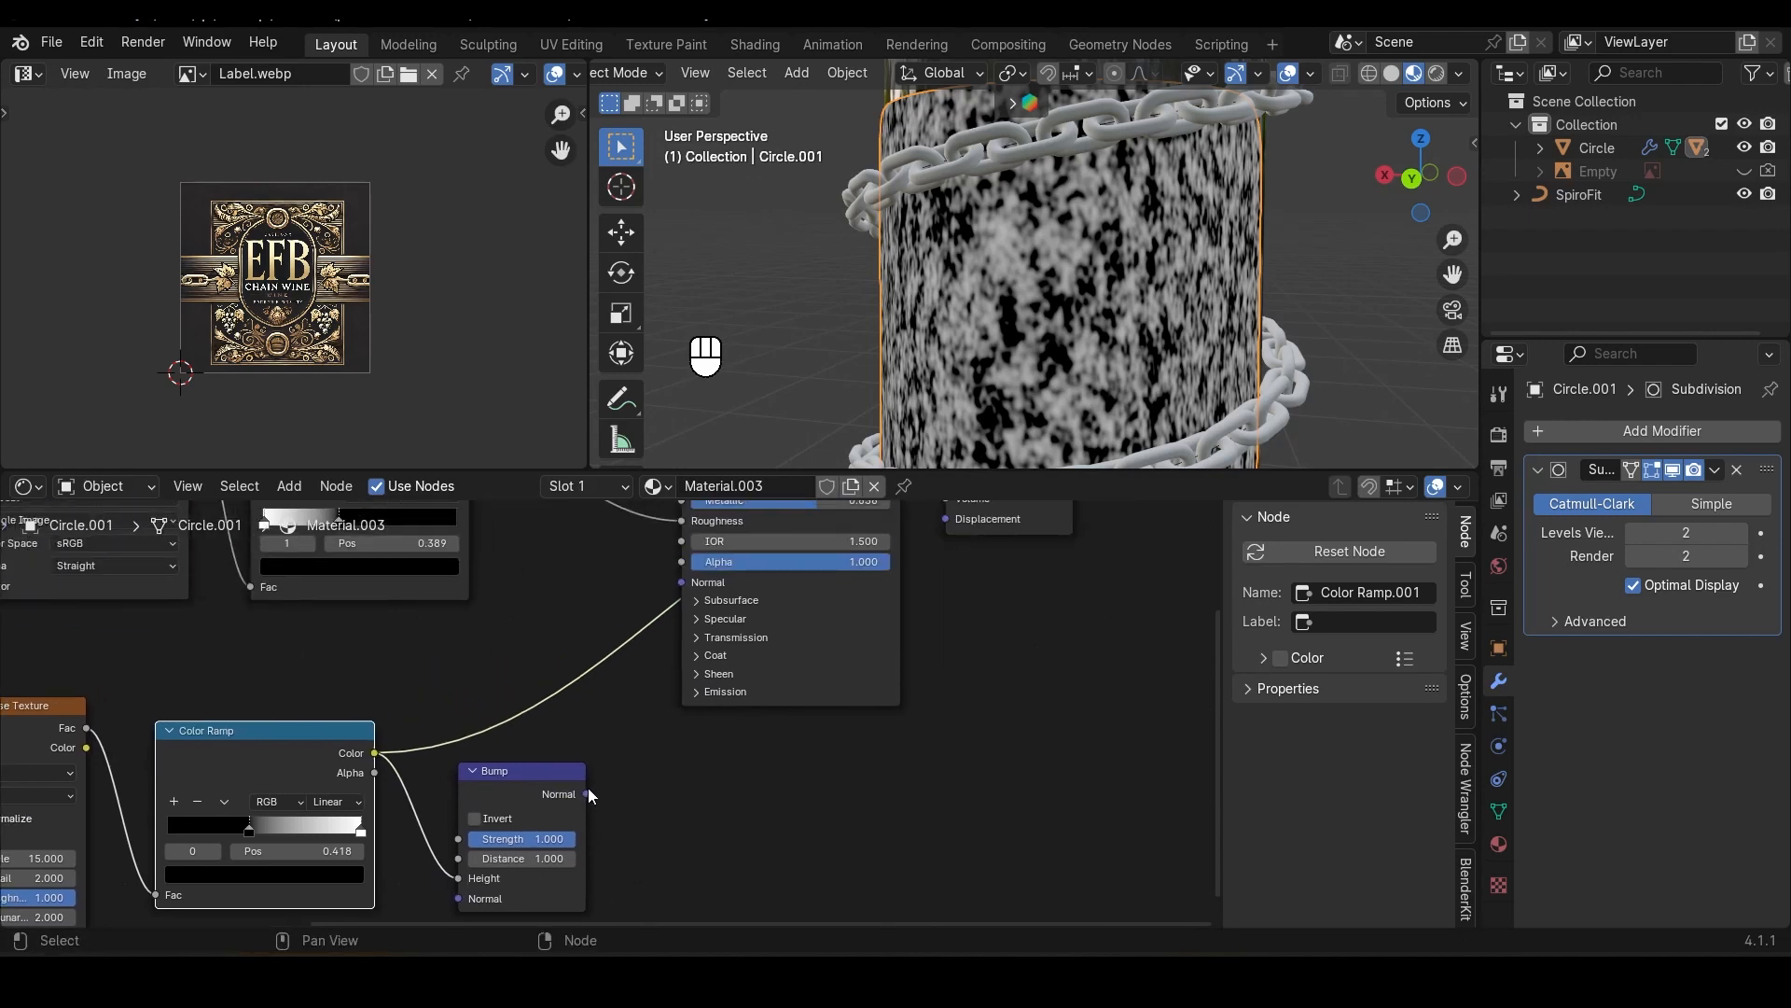
pyautogui.moveTo(587, 792); pyautogui.dragTo(703, 586)
pyautogui.moveTo(793, 601); pyautogui.dragTo(793, 801, button='middle')
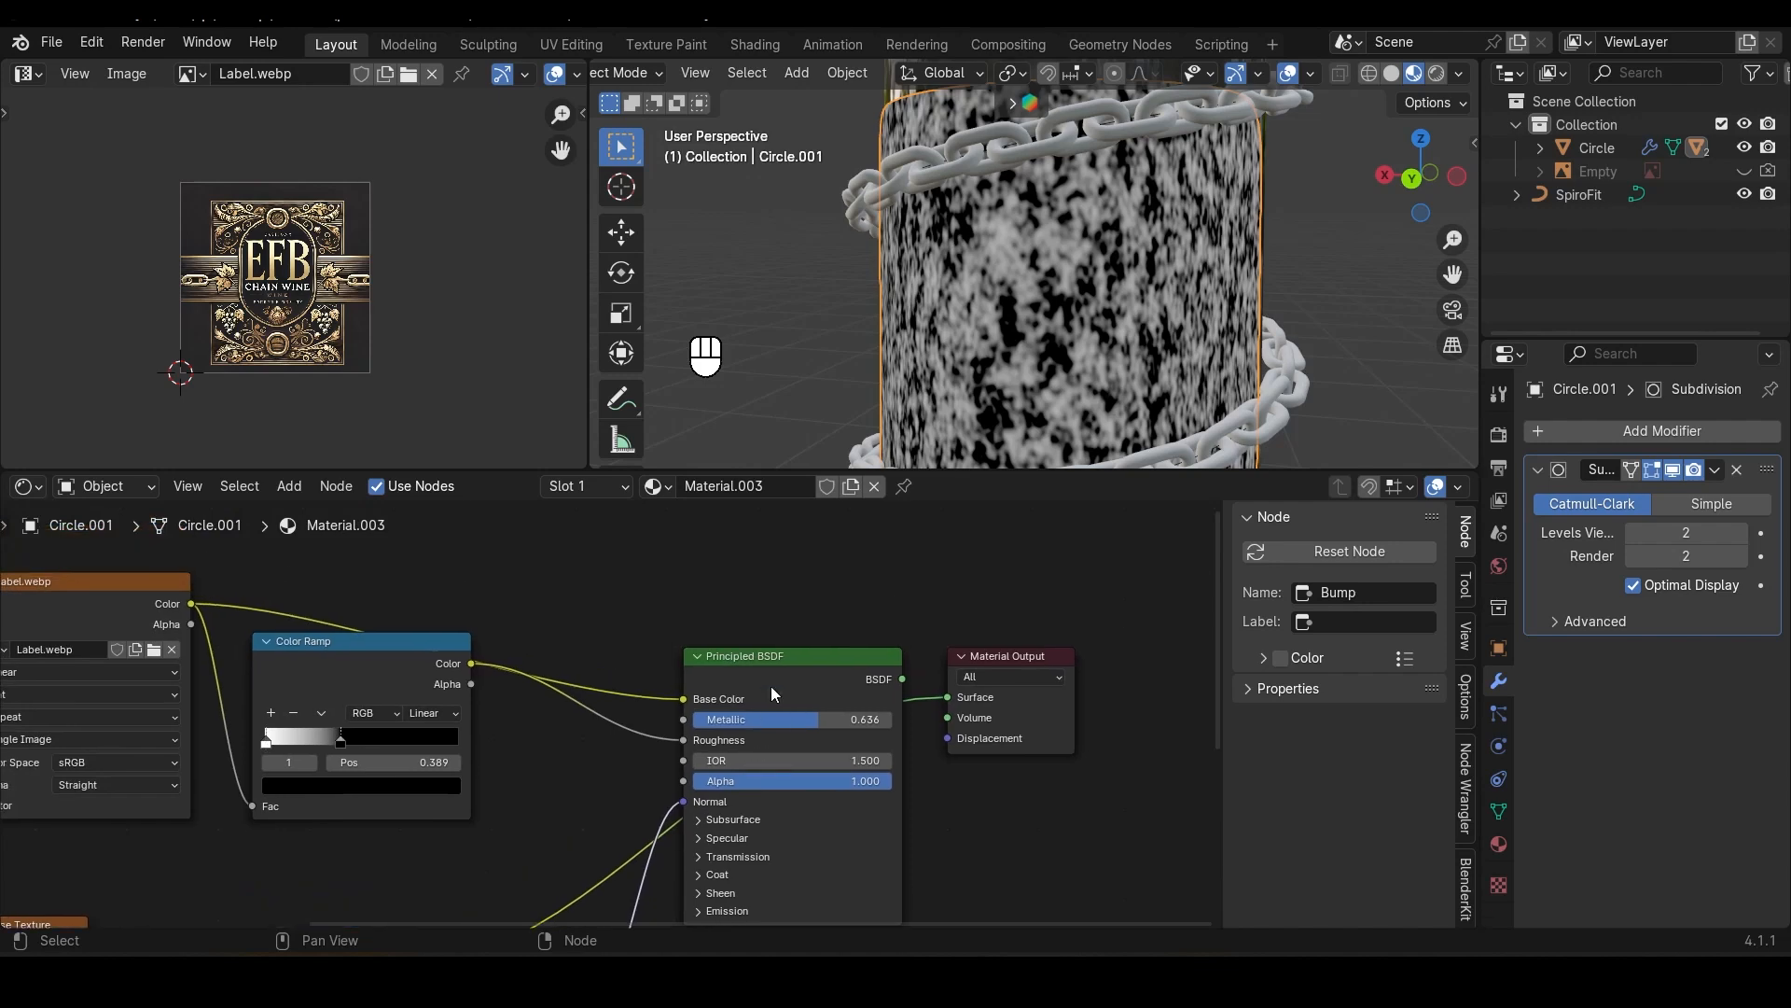
# Step: Restore the Principled BSDF as the material output and check the bump on the label up close
pyautogui.keyDown('ctrl'); pyautogui.keyDown('shift'); pyautogui.click(770, 675); pyautogui.keyUp('shift'); pyautogui.keyUp('ctrl')
pyautogui.scroll(2, 1031, 275)
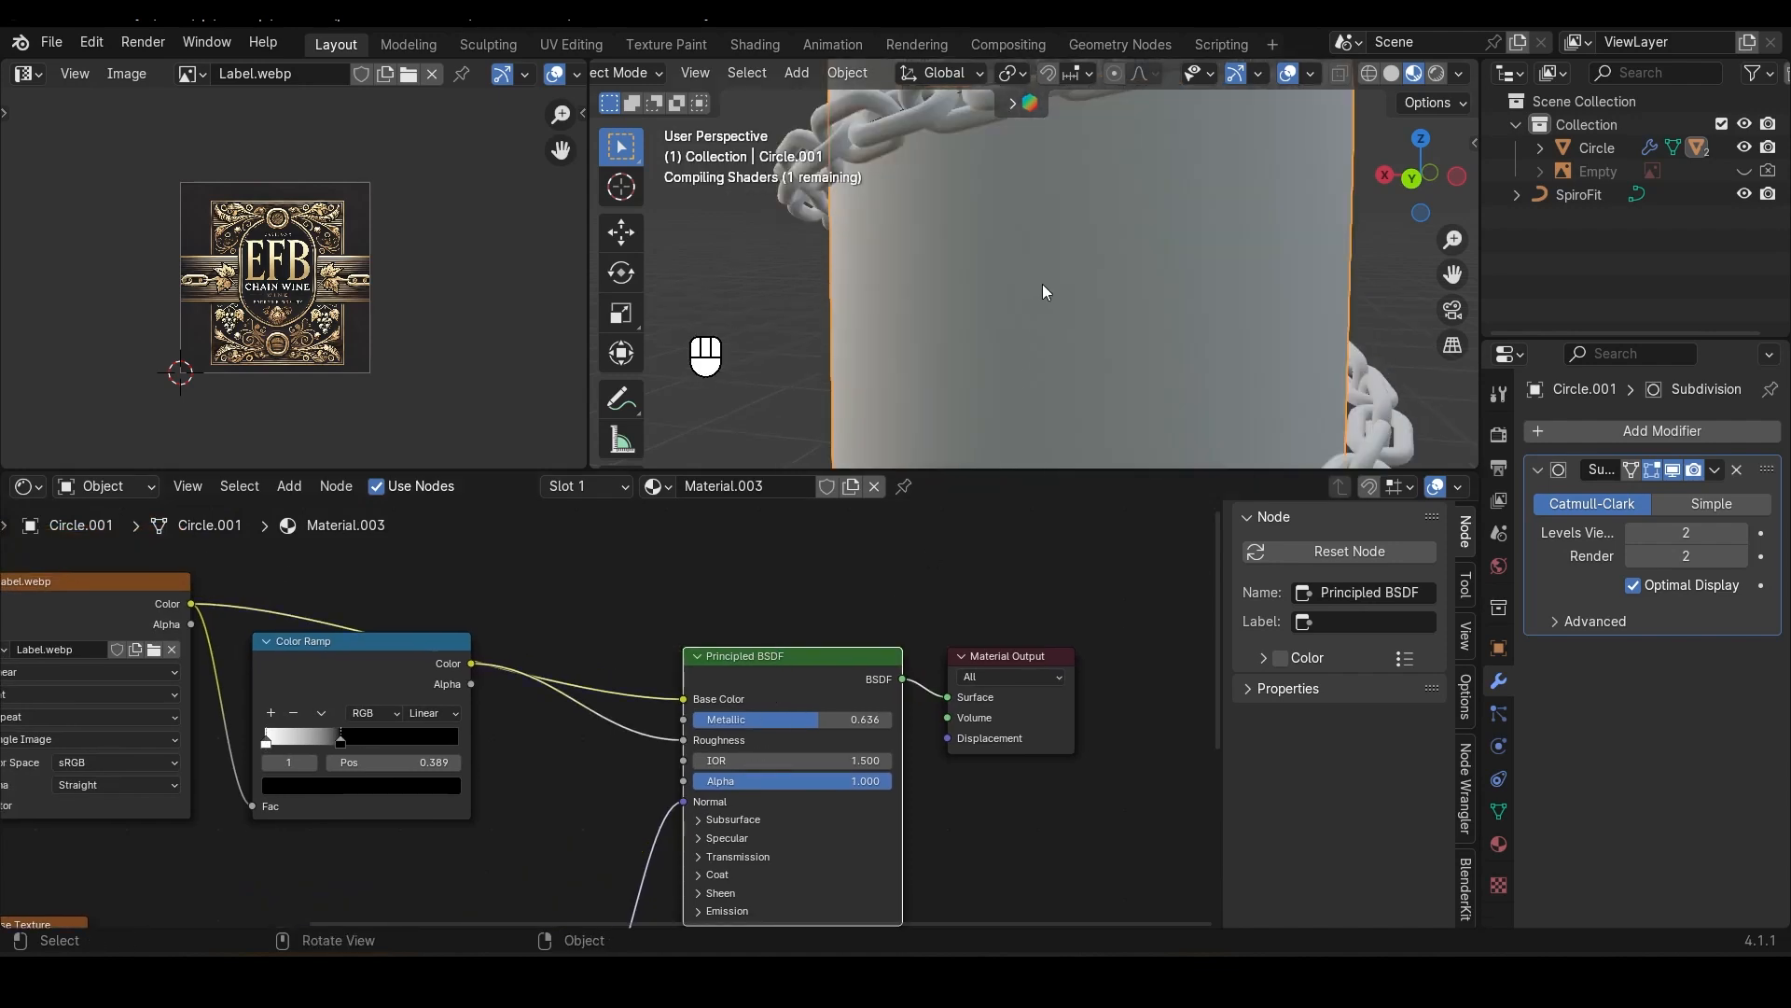
pyautogui.moveTo(1055, 278); pyautogui.dragTo(1113, 315, button='middle')
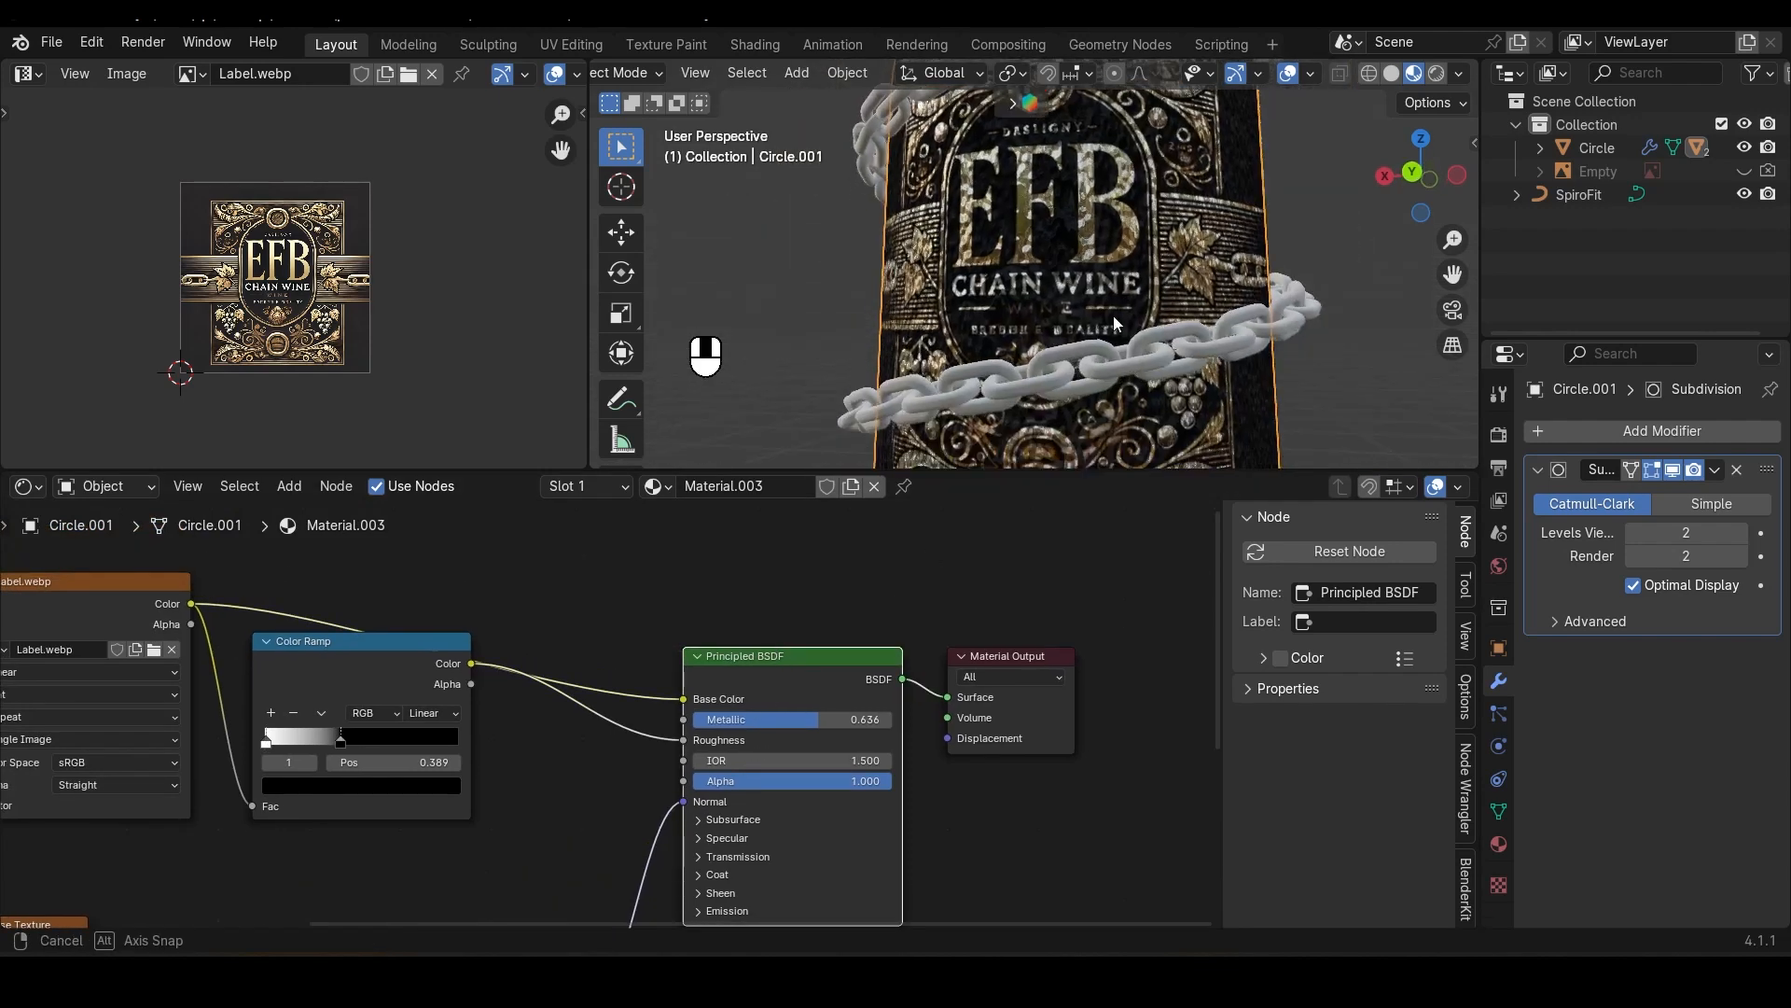
pyautogui.scroll(3, 1115, 312)
pyautogui.scroll(-2, 957, 674)
# Step: Set the Bump node's Strength to 0.1
pyautogui.moveTo(957, 674); pyautogui.dragTo(1067, 821, button='middle')
pyautogui.scroll(3, 922, 752)
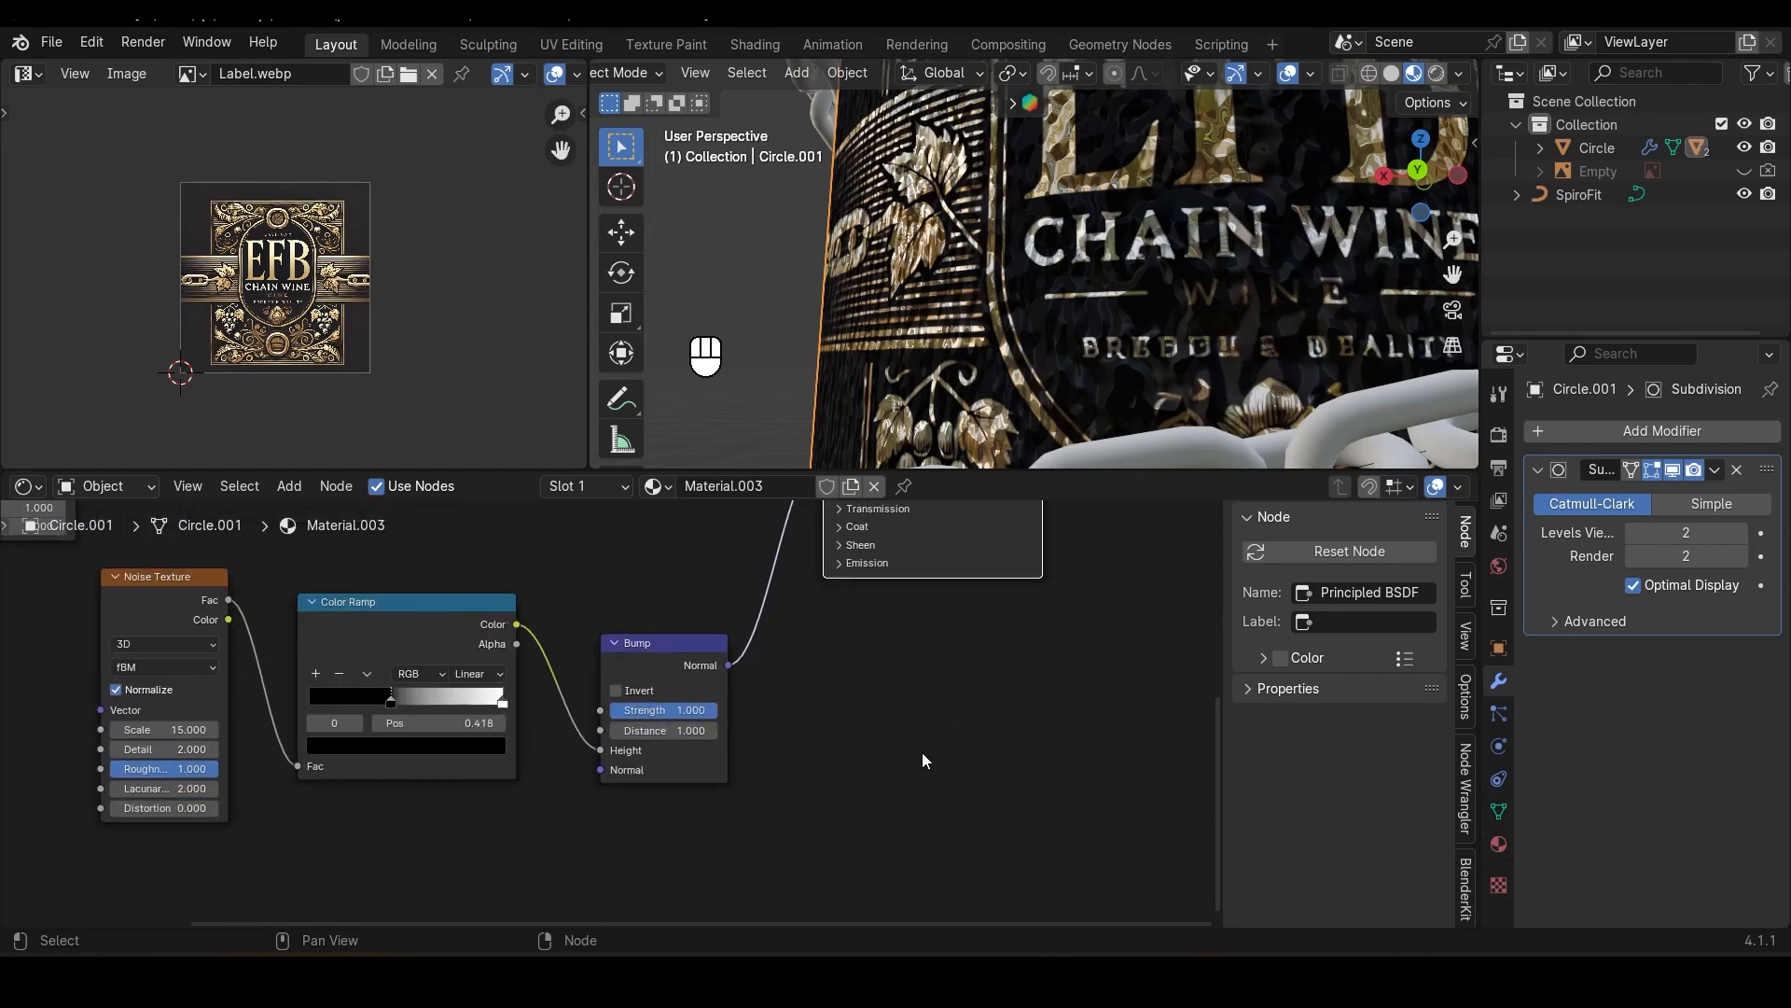
pyautogui.scroll(1, 783, 809)
pyautogui.moveTo(754, 821); pyautogui.dragTo(777, 864, button='middle')
pyautogui.scroll(2, 848, 743)
pyautogui.scroll(1, 777, 864)
pyautogui.click(792, 782)
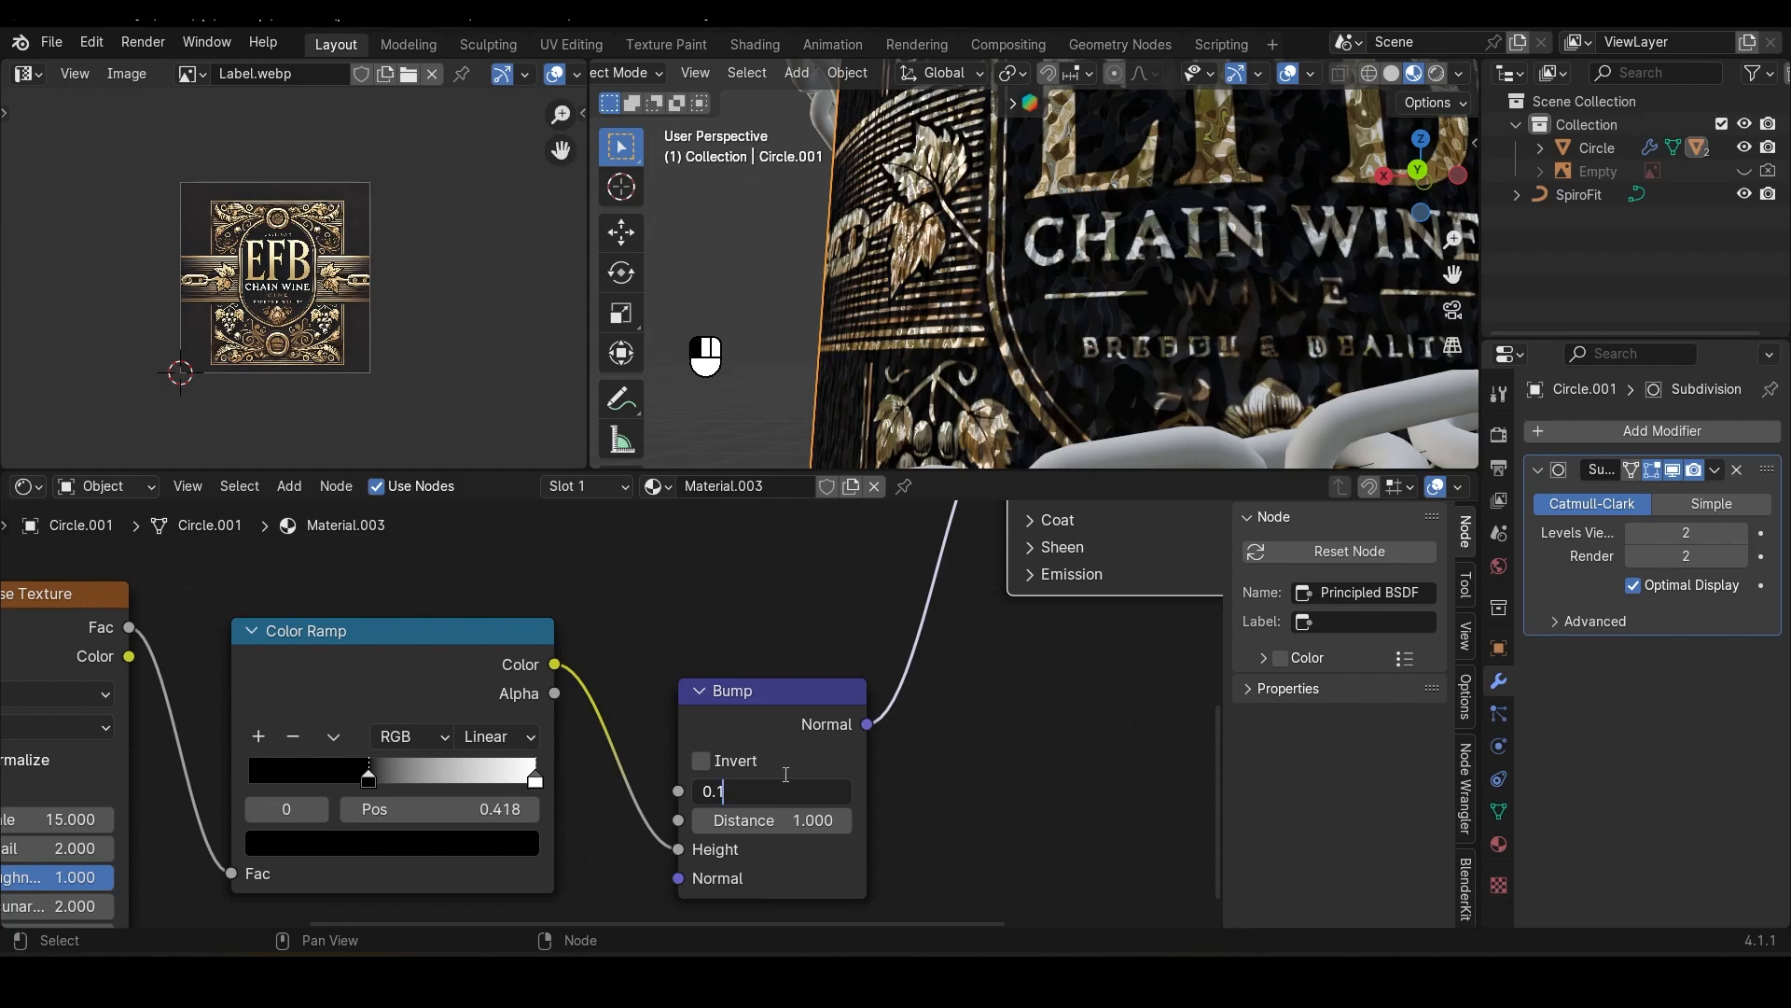
pyautogui.press('Return')
# Step: Preview the noise Color Ramp on the label and set the Noise Texture's Scale to 80
pyautogui.scroll(-5, 1120, 297)
pyautogui.moveTo(1101, 280); pyautogui.dragTo(1170, 312, button='middle')
pyautogui.scroll(6, 1101, 403)
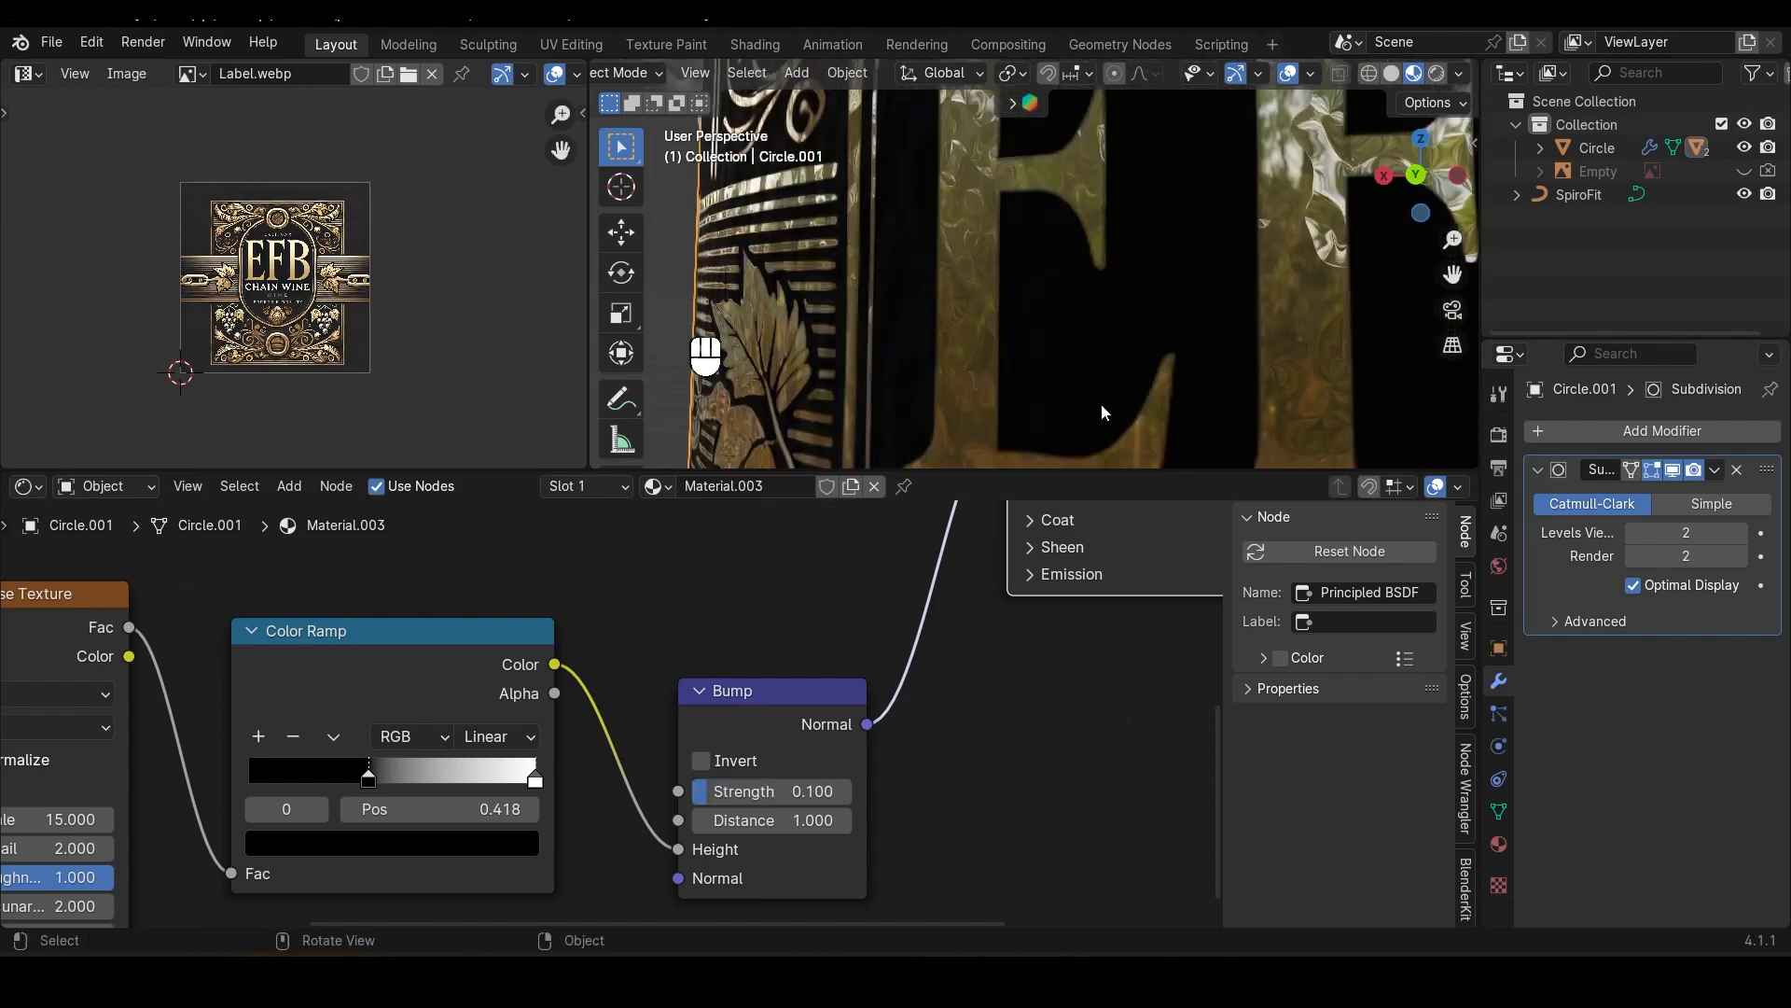
pyautogui.moveTo(384, 685); pyautogui.dragTo(696, 662, button='middle')
pyautogui.keyDown('ctrl'); pyautogui.keyDown('shift'); pyautogui.click(696, 662); pyautogui.keyUp('shift'); pyautogui.keyUp('ctrl')
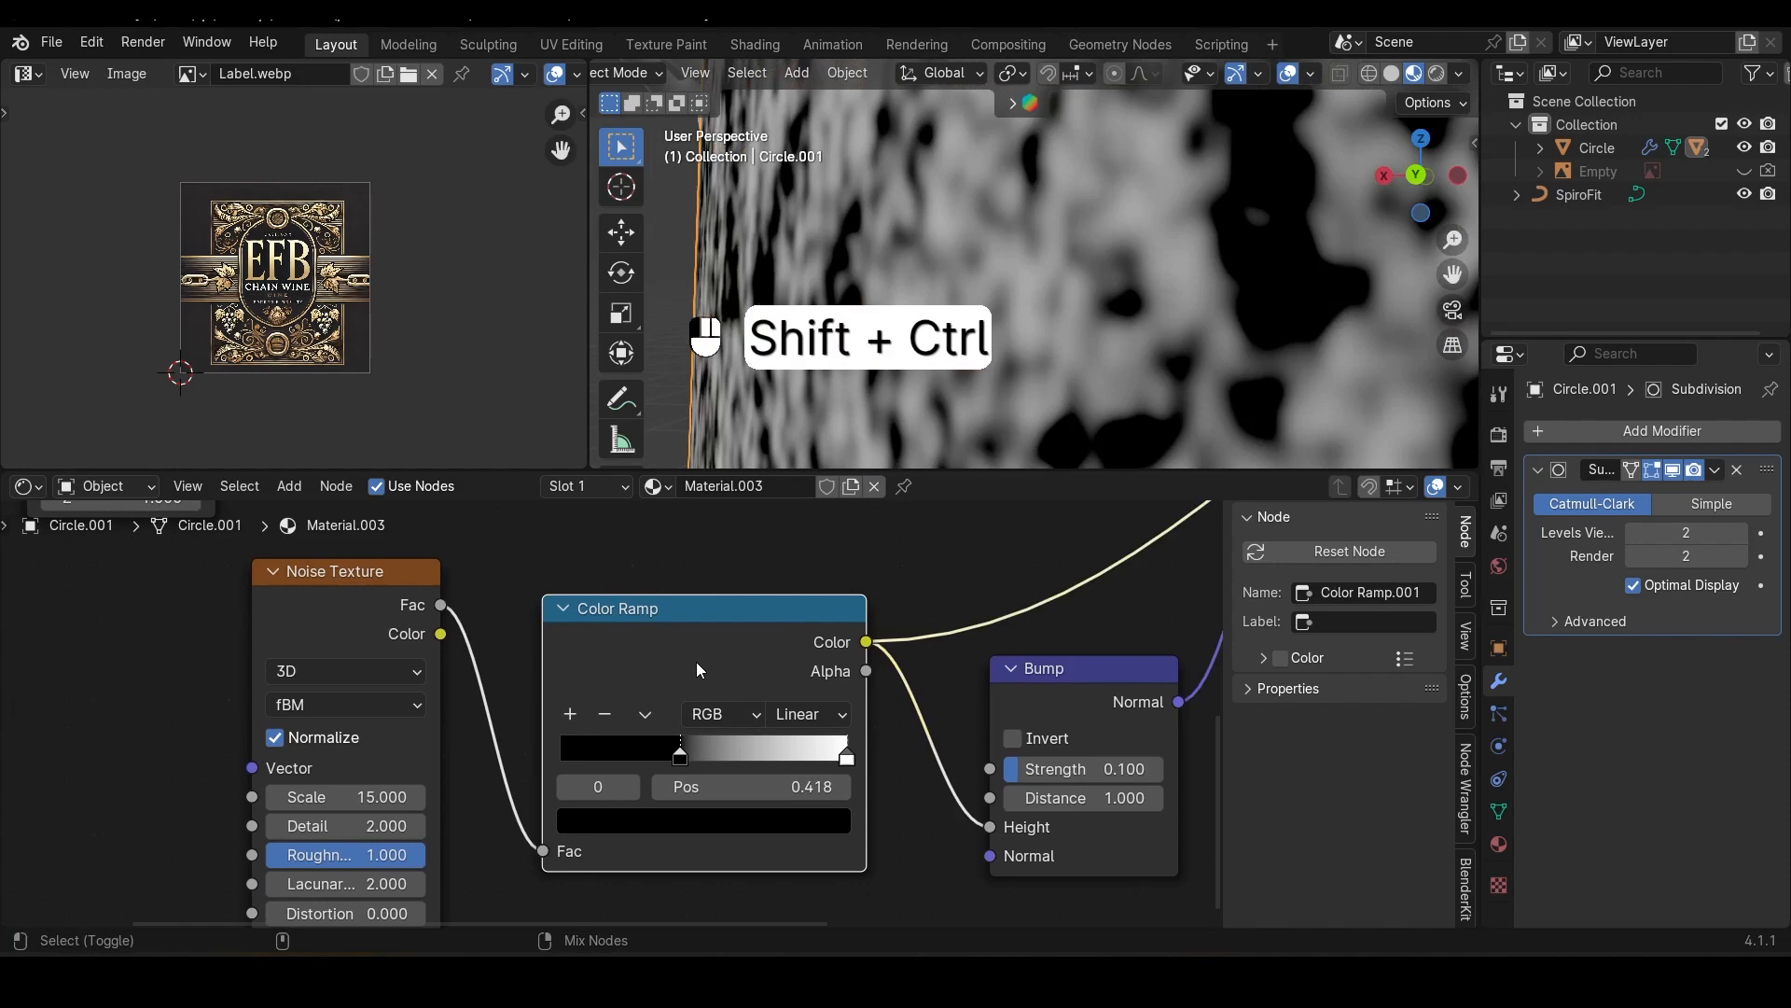
pyautogui.doubleClick(406, 786)
pyautogui.write('80')
pyautogui.press('Return')
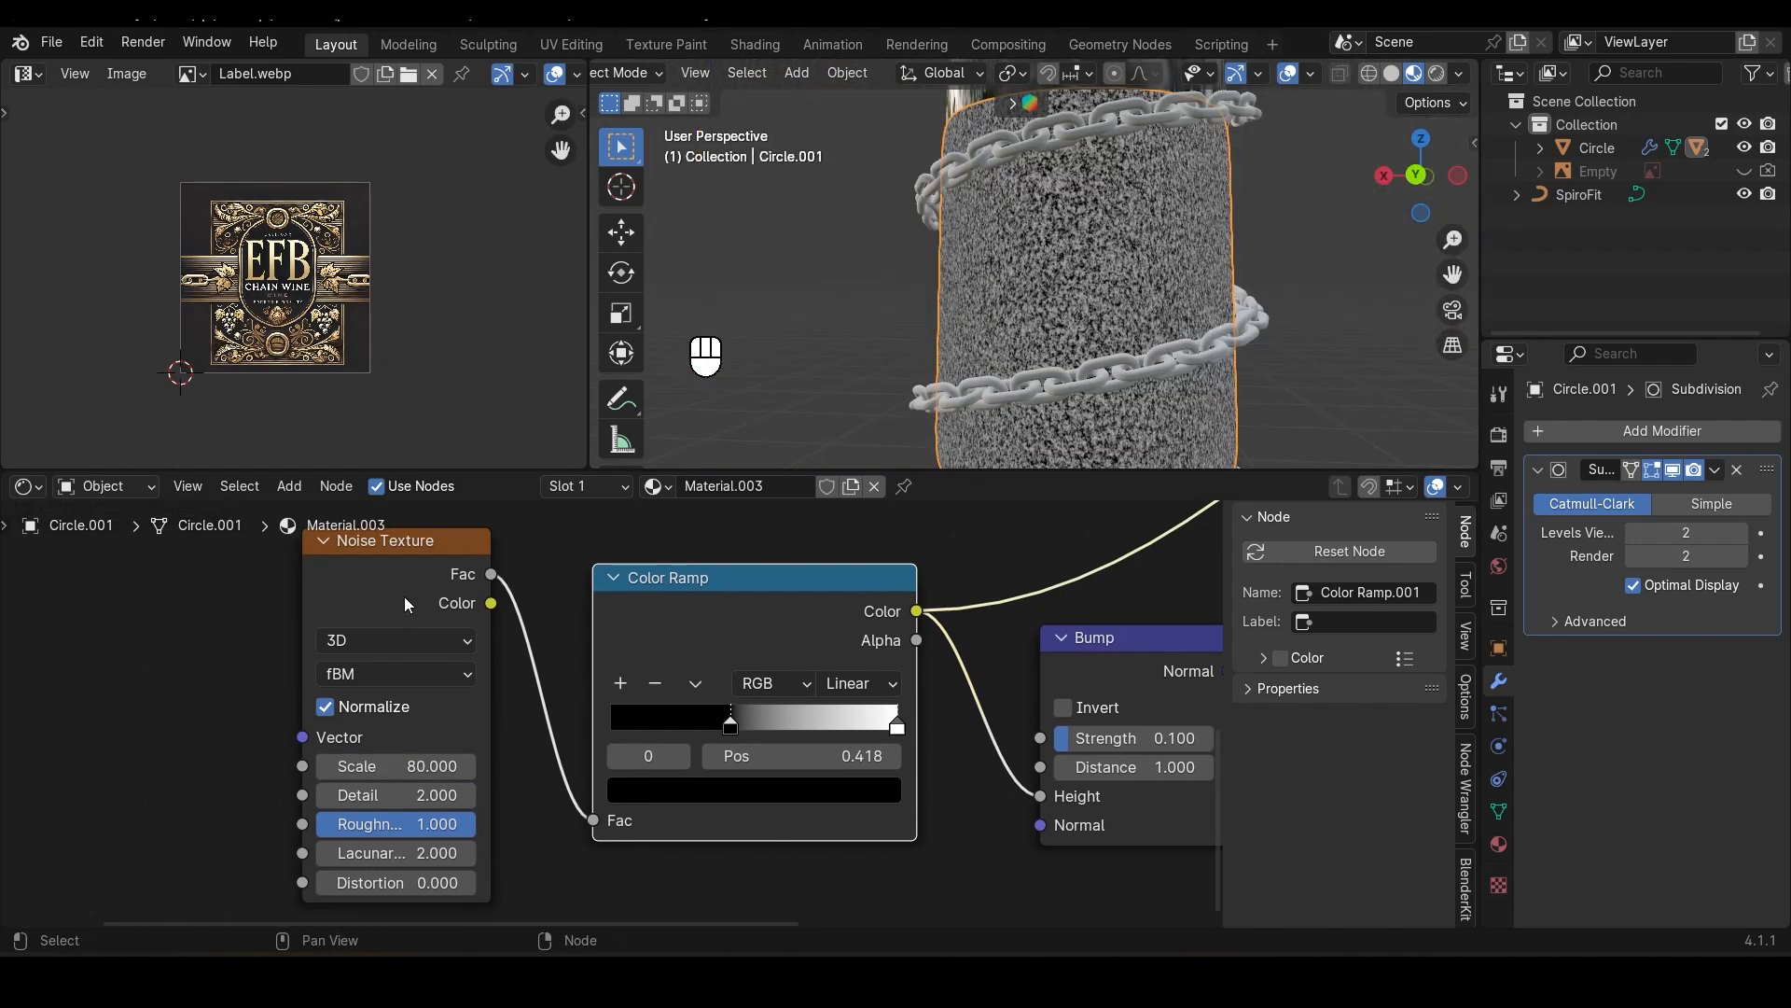
# Step: Switch the material output back to the Principled BSDF and inspect the finer grain on the label's lettering
pyautogui.keyDown('ctrl'); pyautogui.scroll(-8, 830, 659); pyautogui.keyUp('ctrl')
pyautogui.keyDown('ctrl'); pyautogui.keyDown('shift'); pyautogui.click(835, 709); pyautogui.keyUp('shift'); pyautogui.keyUp('ctrl')
pyautogui.scroll(-5, 1129, 224)
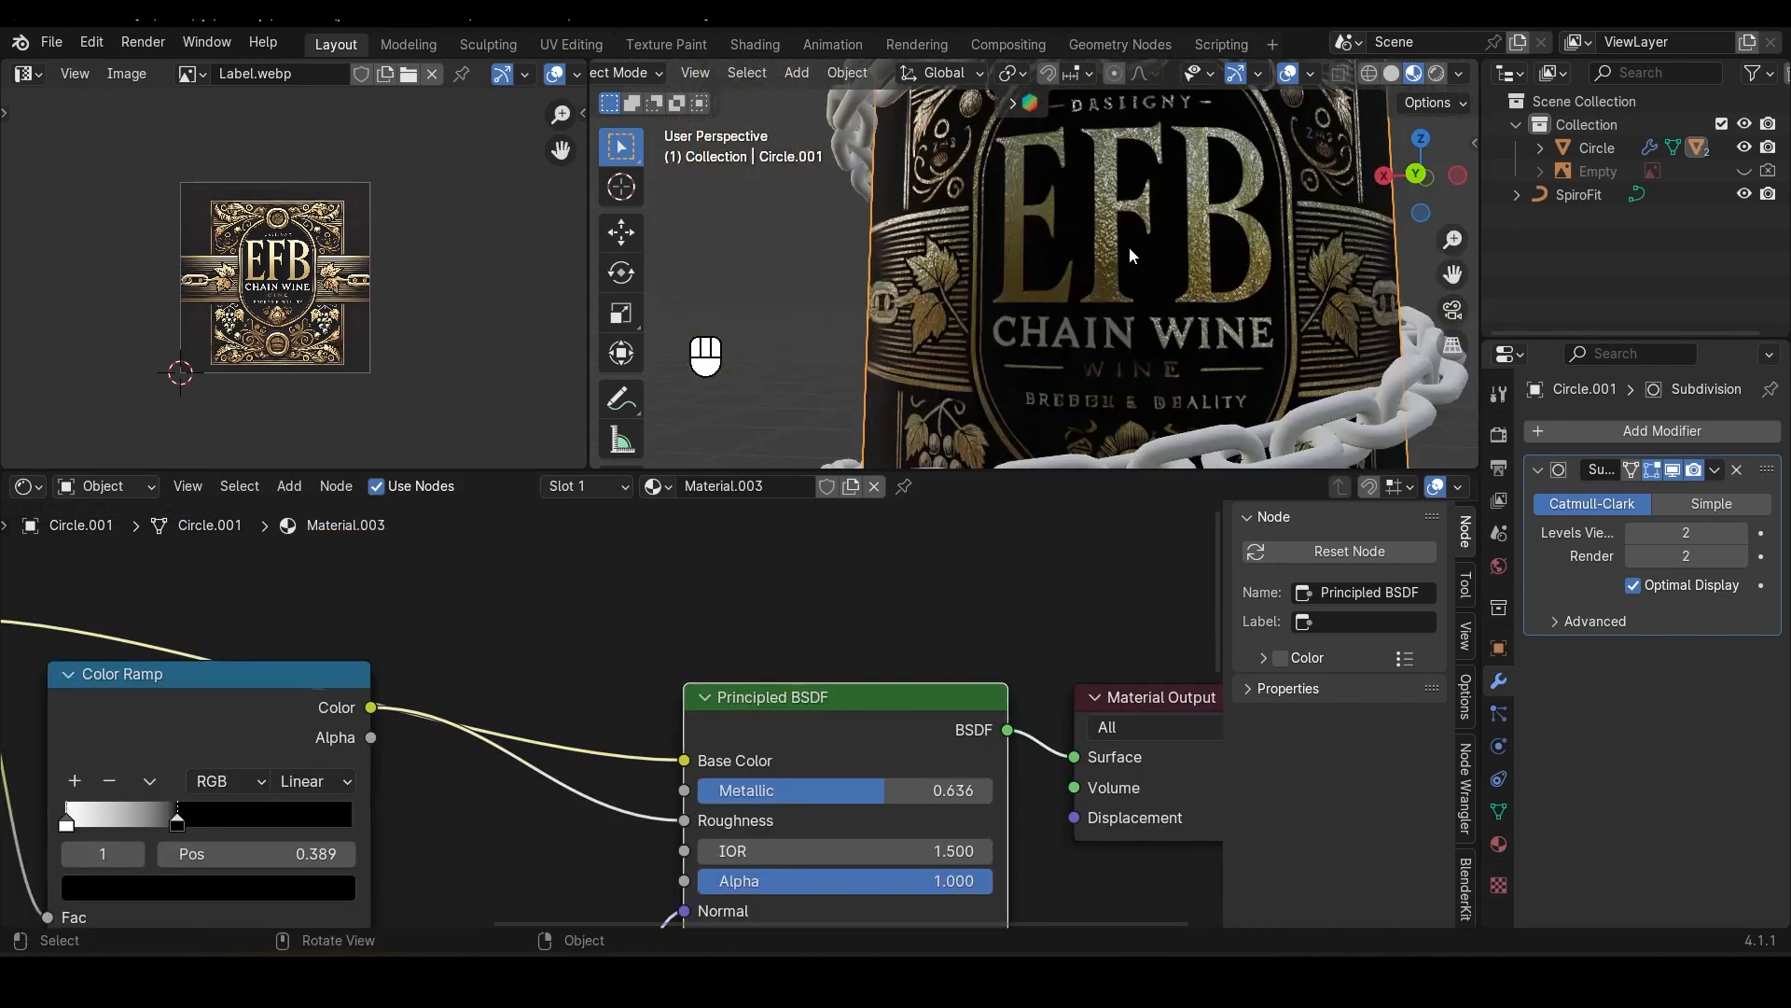
pyautogui.moveTo(1129, 246); pyautogui.dragTo(1155, 245, button='middle')
pyautogui.scroll(6, 1155, 245)
pyautogui.keyDown('shift'); pyautogui.scroll(-8, 1090, 674); pyautogui.keyUp('shift')
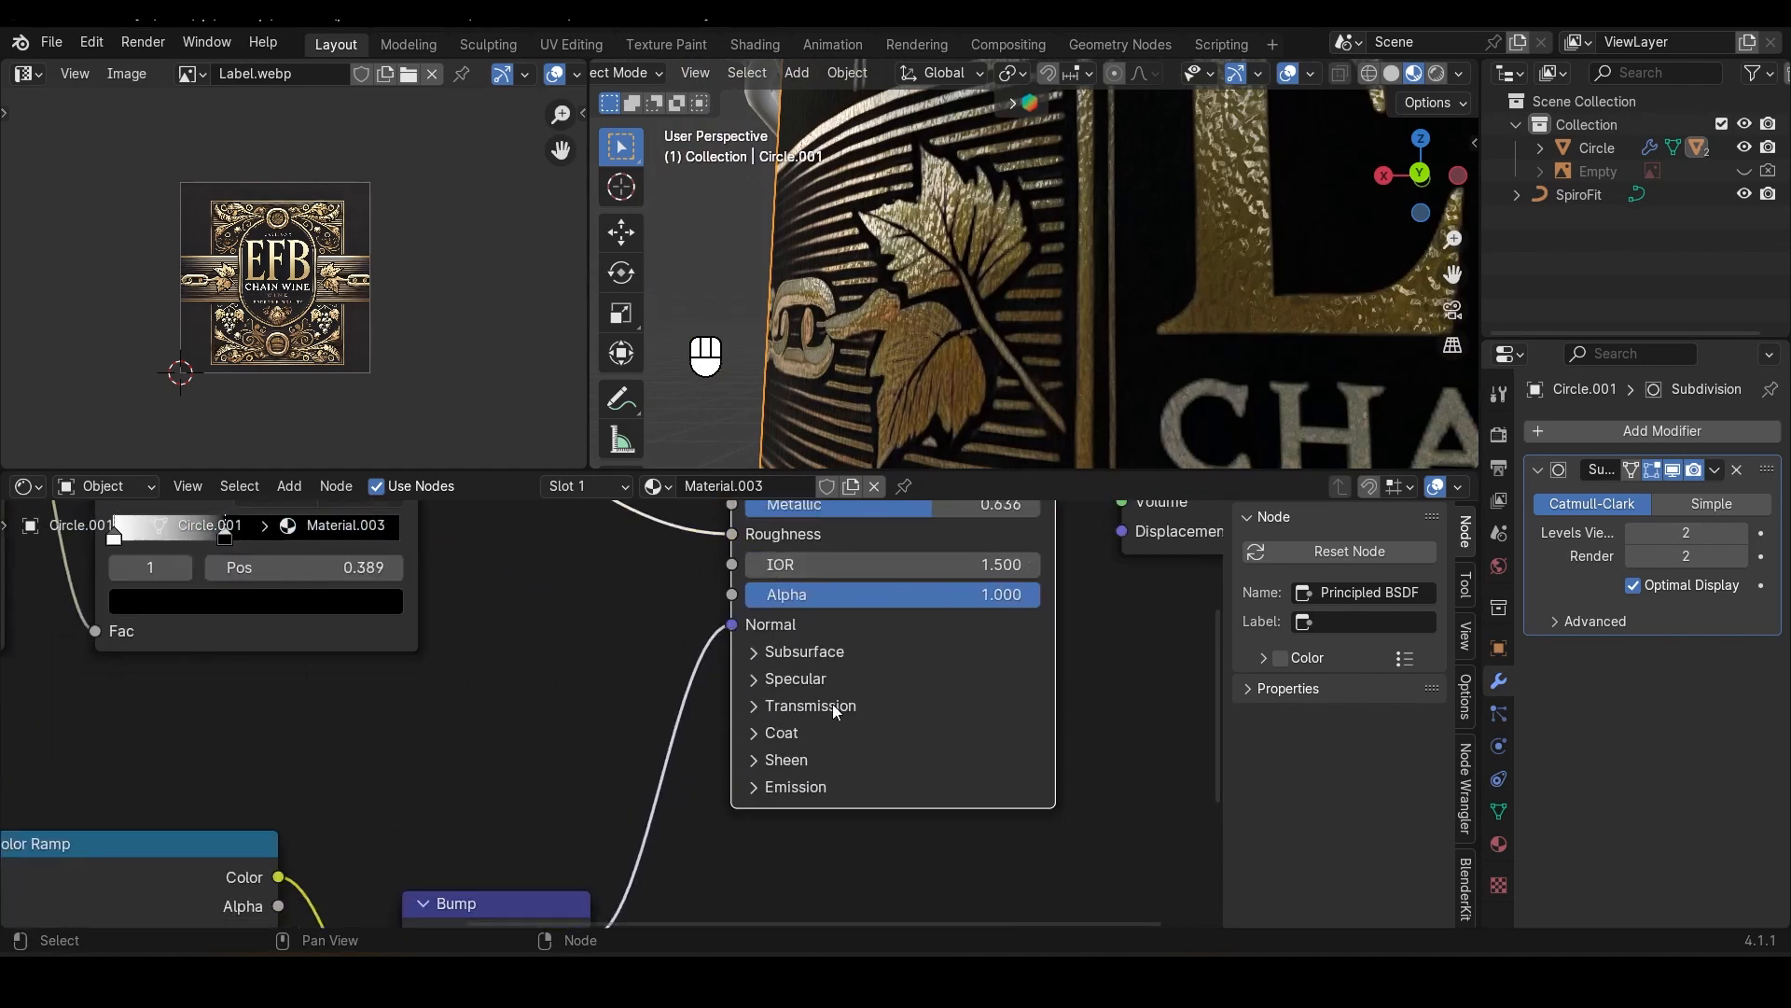
# Step: Set the Bump node's Strength to 0.05 and check the label on the whole bottle
pyautogui.keyDown('ctrl'); pyautogui.scroll(3, 833, 703); pyautogui.keyUp('ctrl')
pyautogui.doubleClick(677, 744)
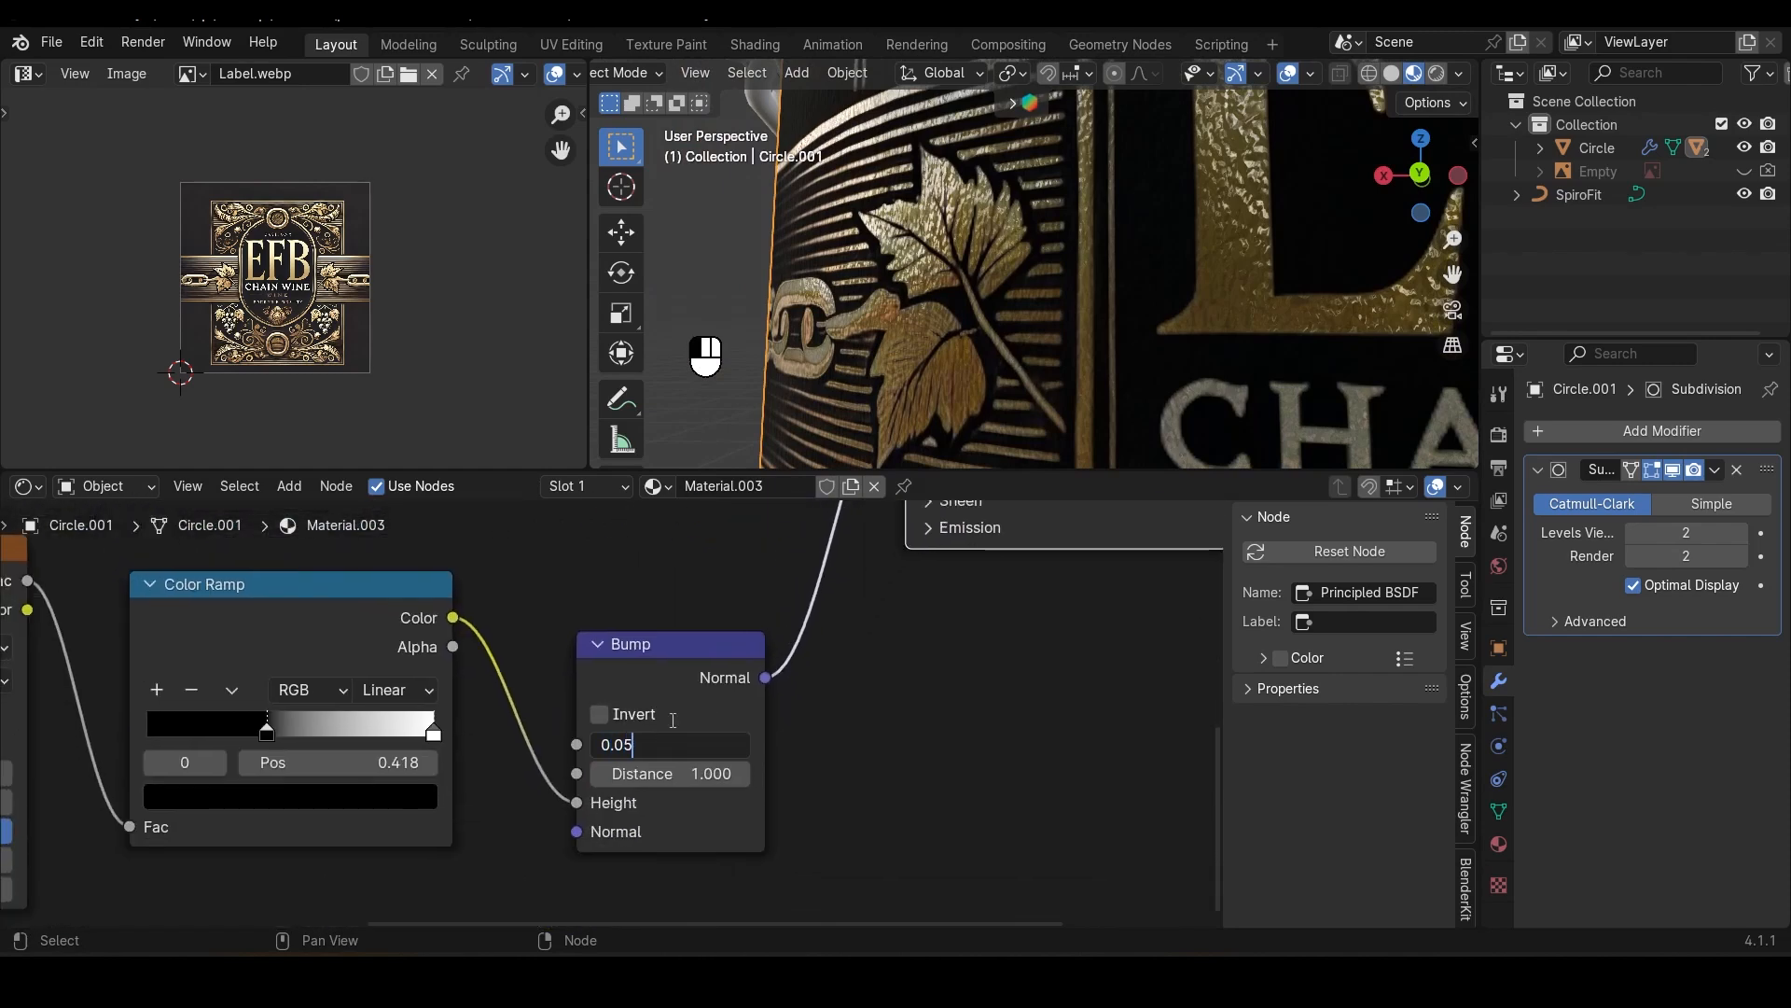
pyautogui.write('0.05')
pyautogui.press('Return')
pyautogui.moveTo(966, 336); pyautogui.dragTo(1198, 294, button='middle')
pyautogui.scroll(-8, 1012, 252)
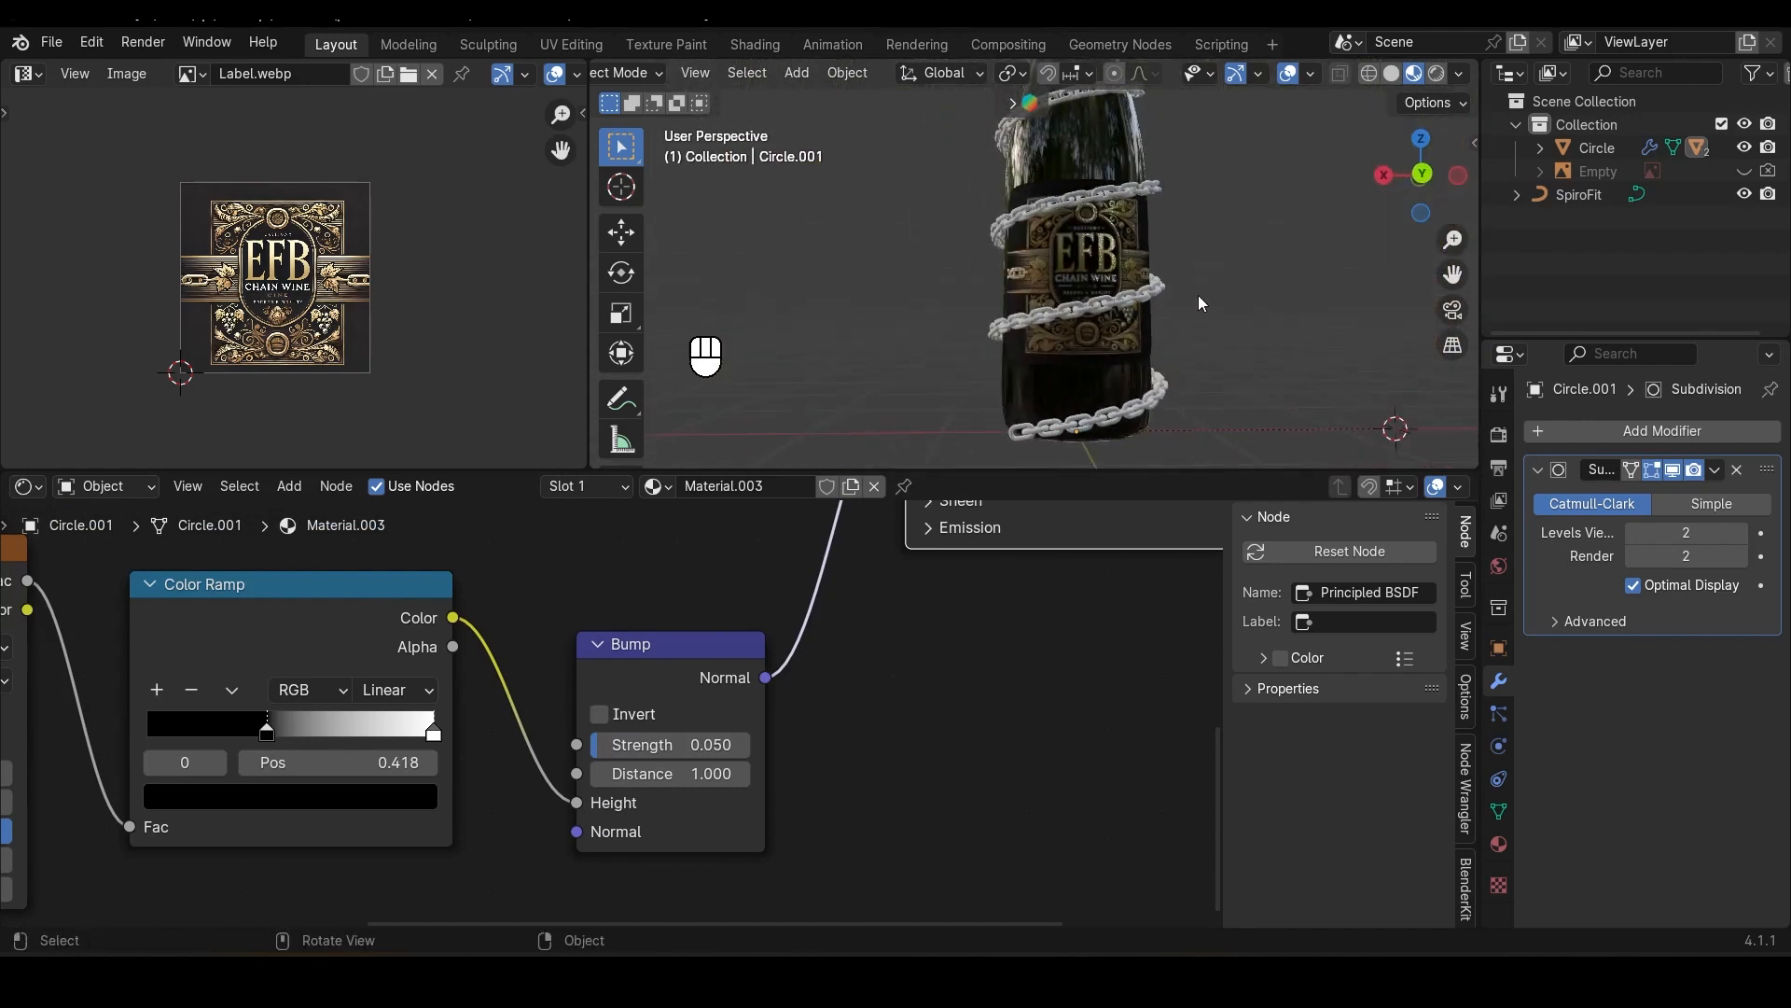
pyautogui.scroll(-4, 1174, 295)
# Step: Select the chain, create a new material for it, and frame it in the 3D view
pyautogui.click(1083, 221)
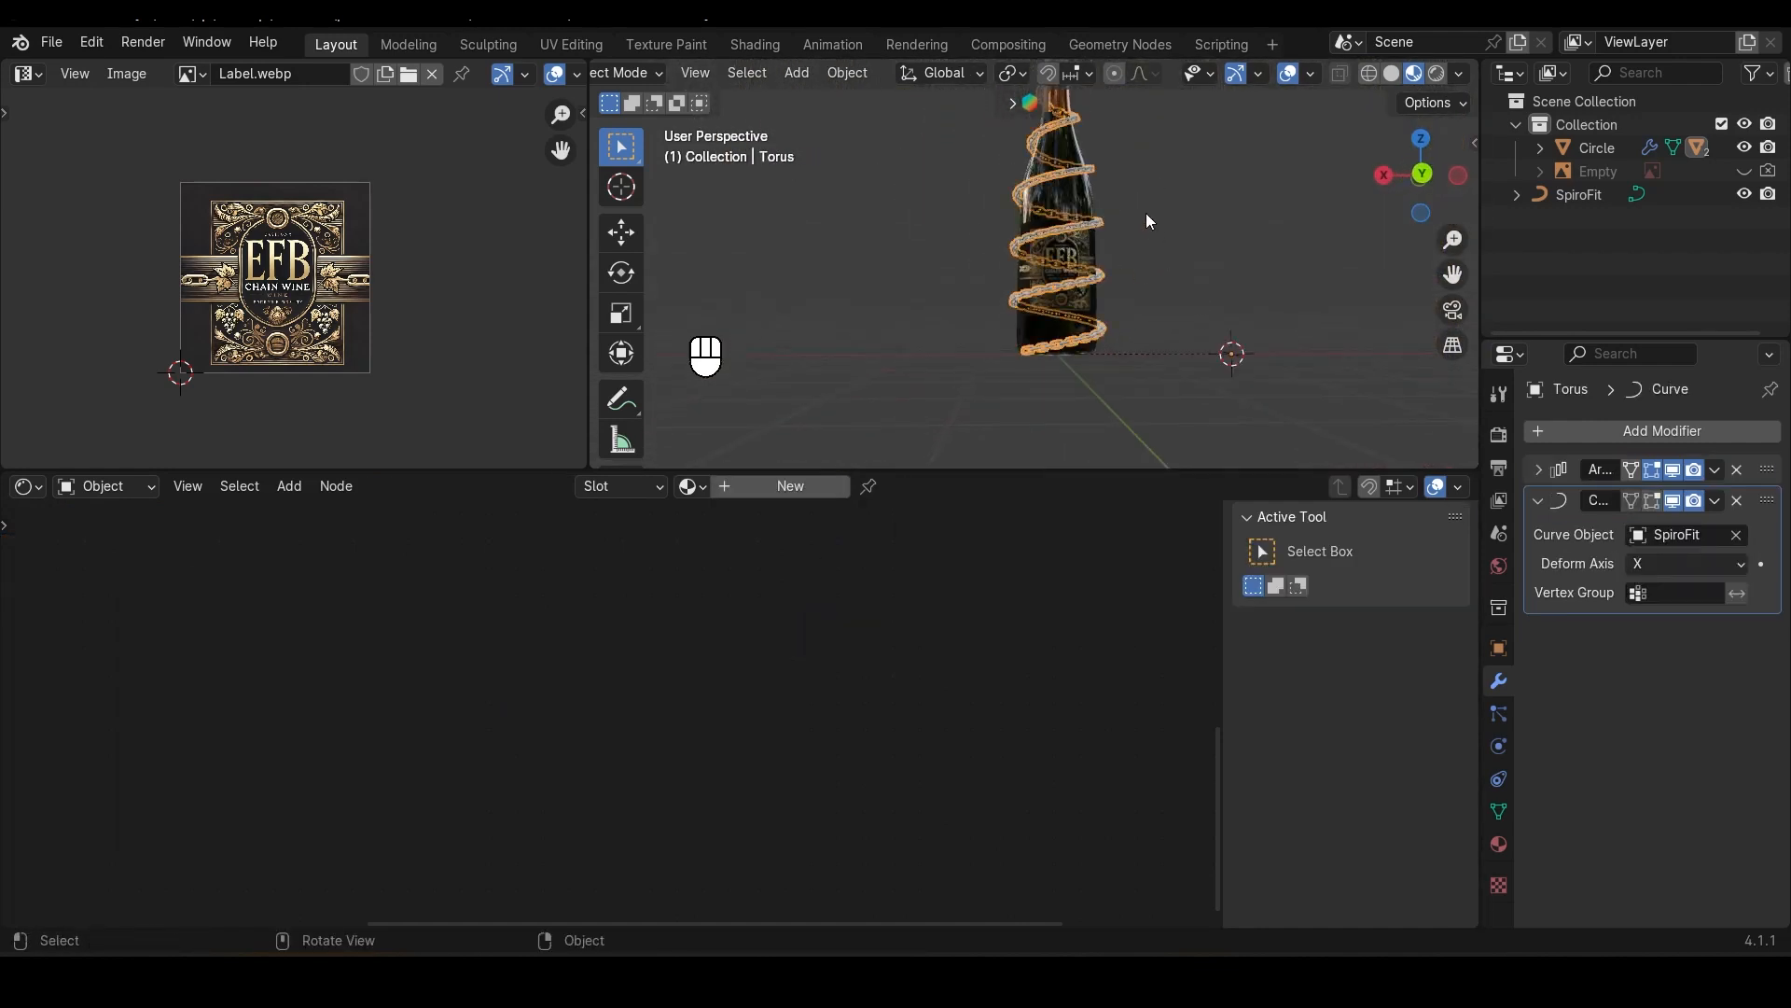
pyautogui.moveTo(1148, 221); pyautogui.dragTo(1102, 346, button='middle')
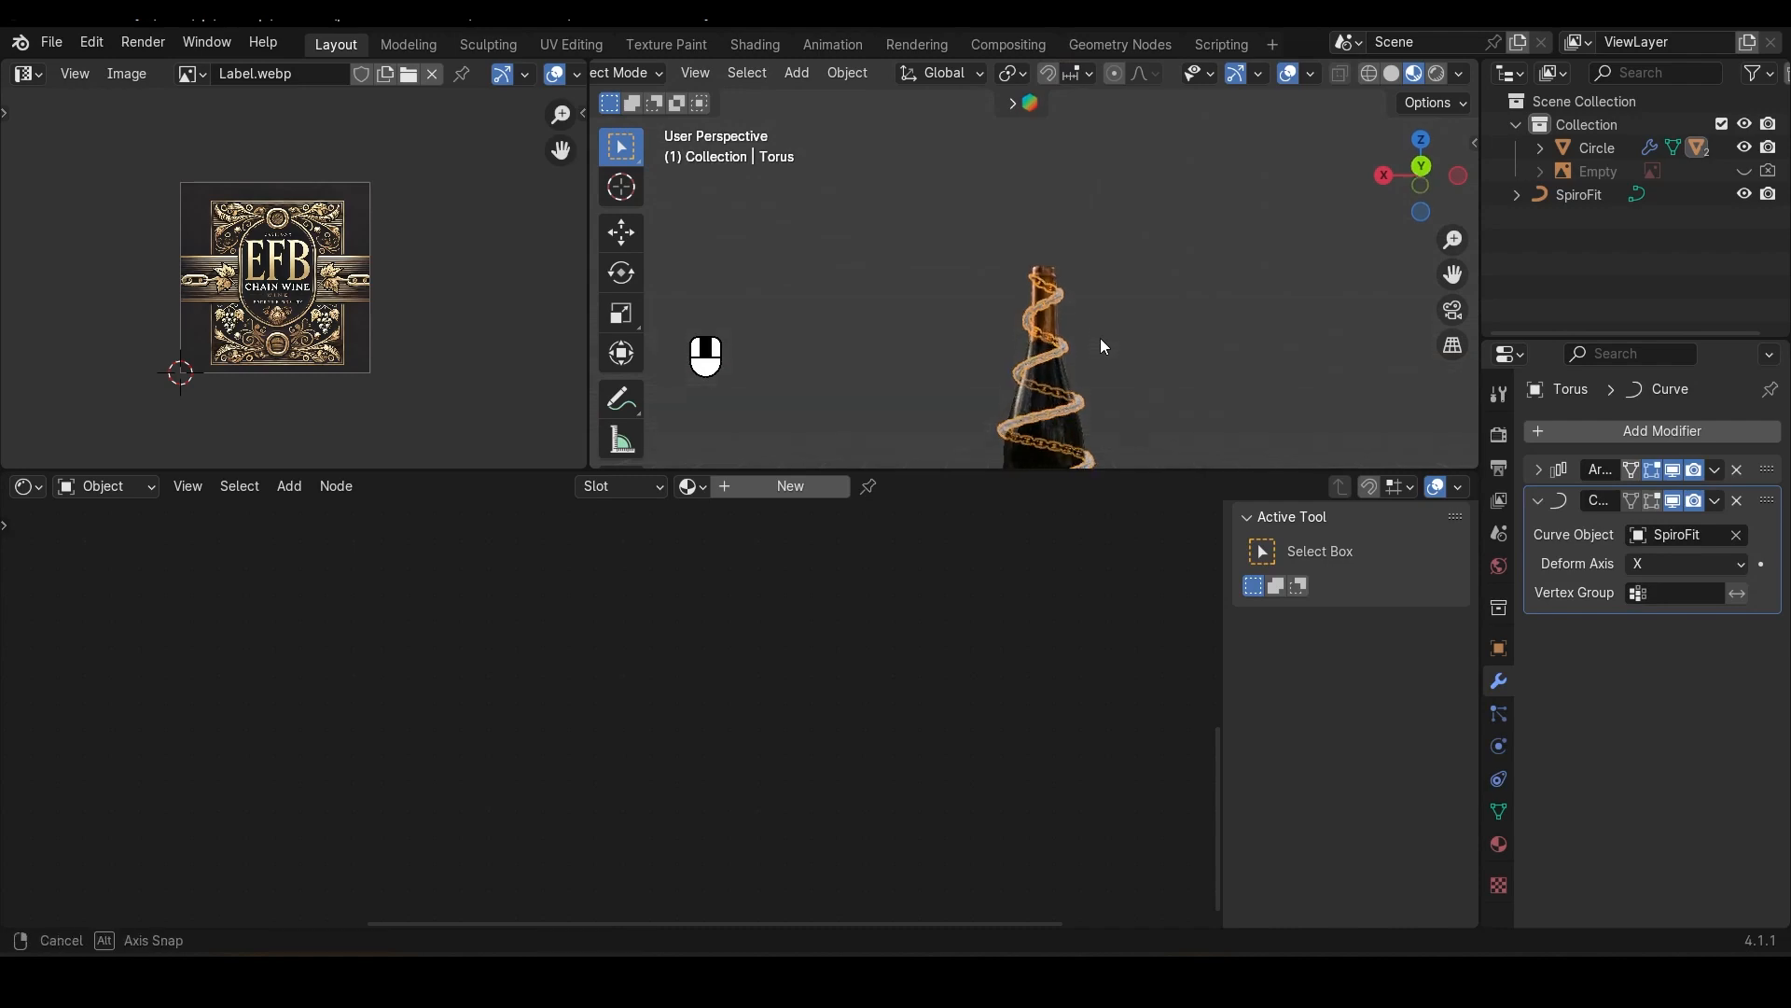
pyautogui.press('KP_Decimal')
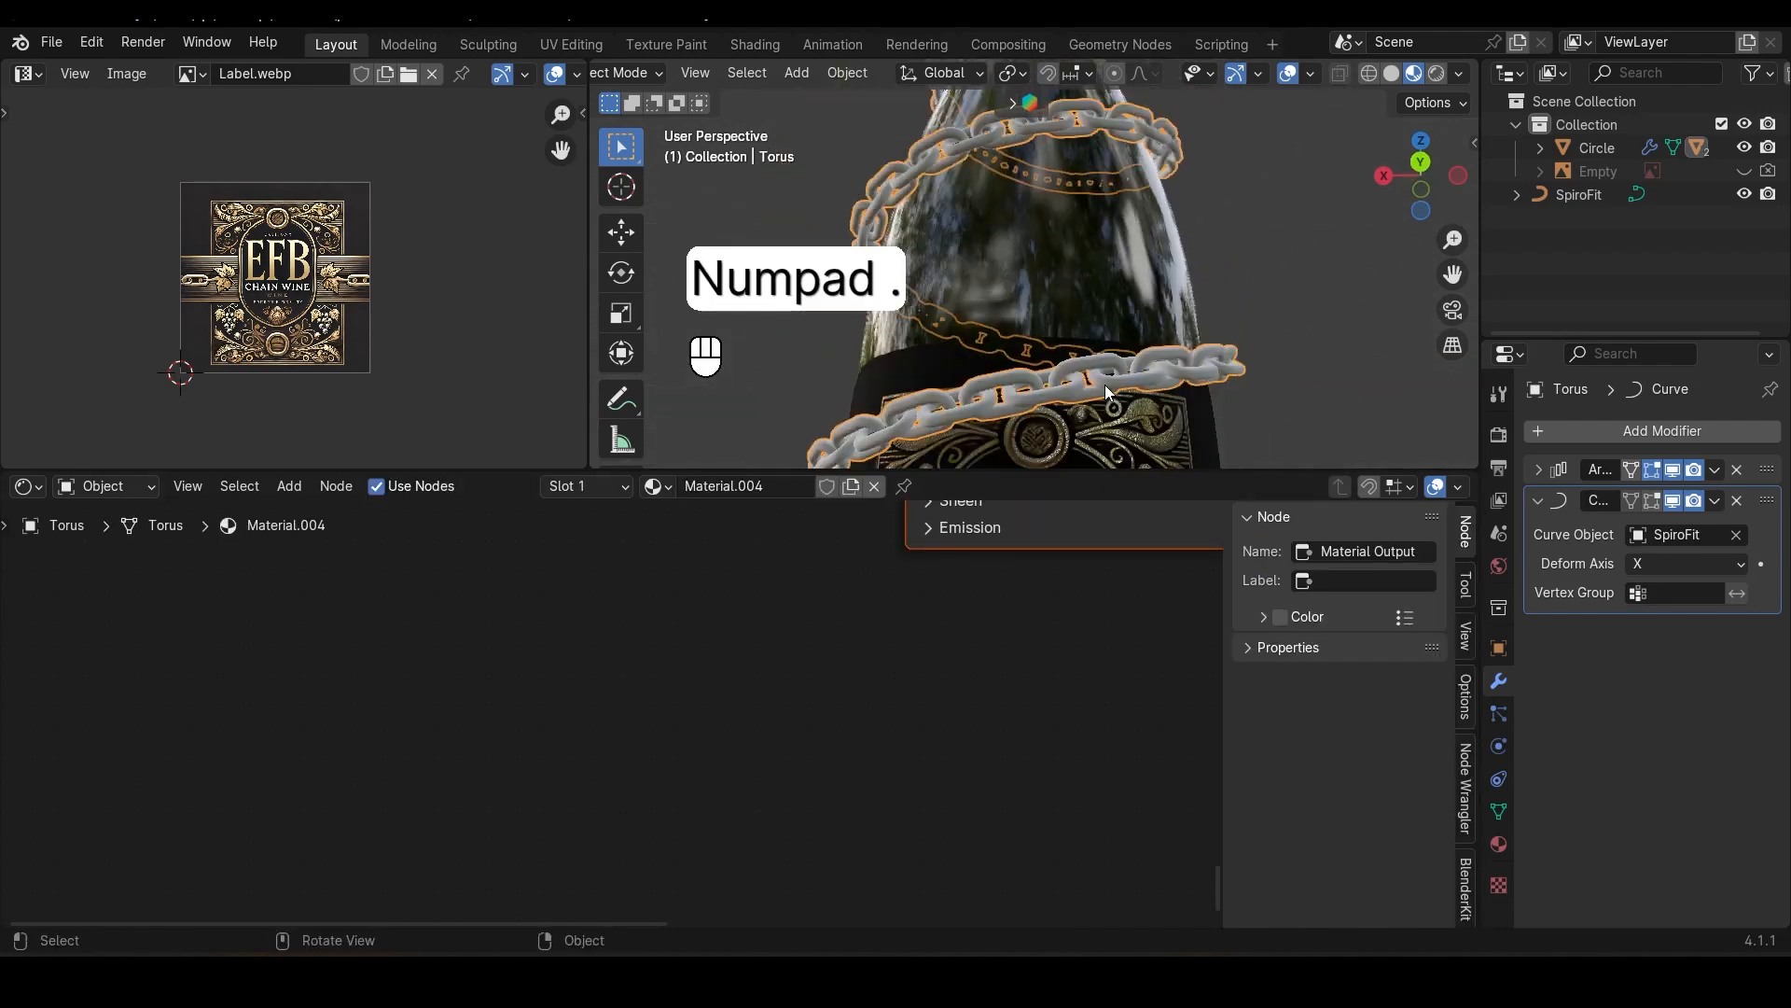
# Step: Give the chain's Principled BSDF a golden yellow Base Color, with Metallic at 1.0 and Roughness at 0
pyautogui.scroll(-4, 720, 589)
pyautogui.click(780, 664)
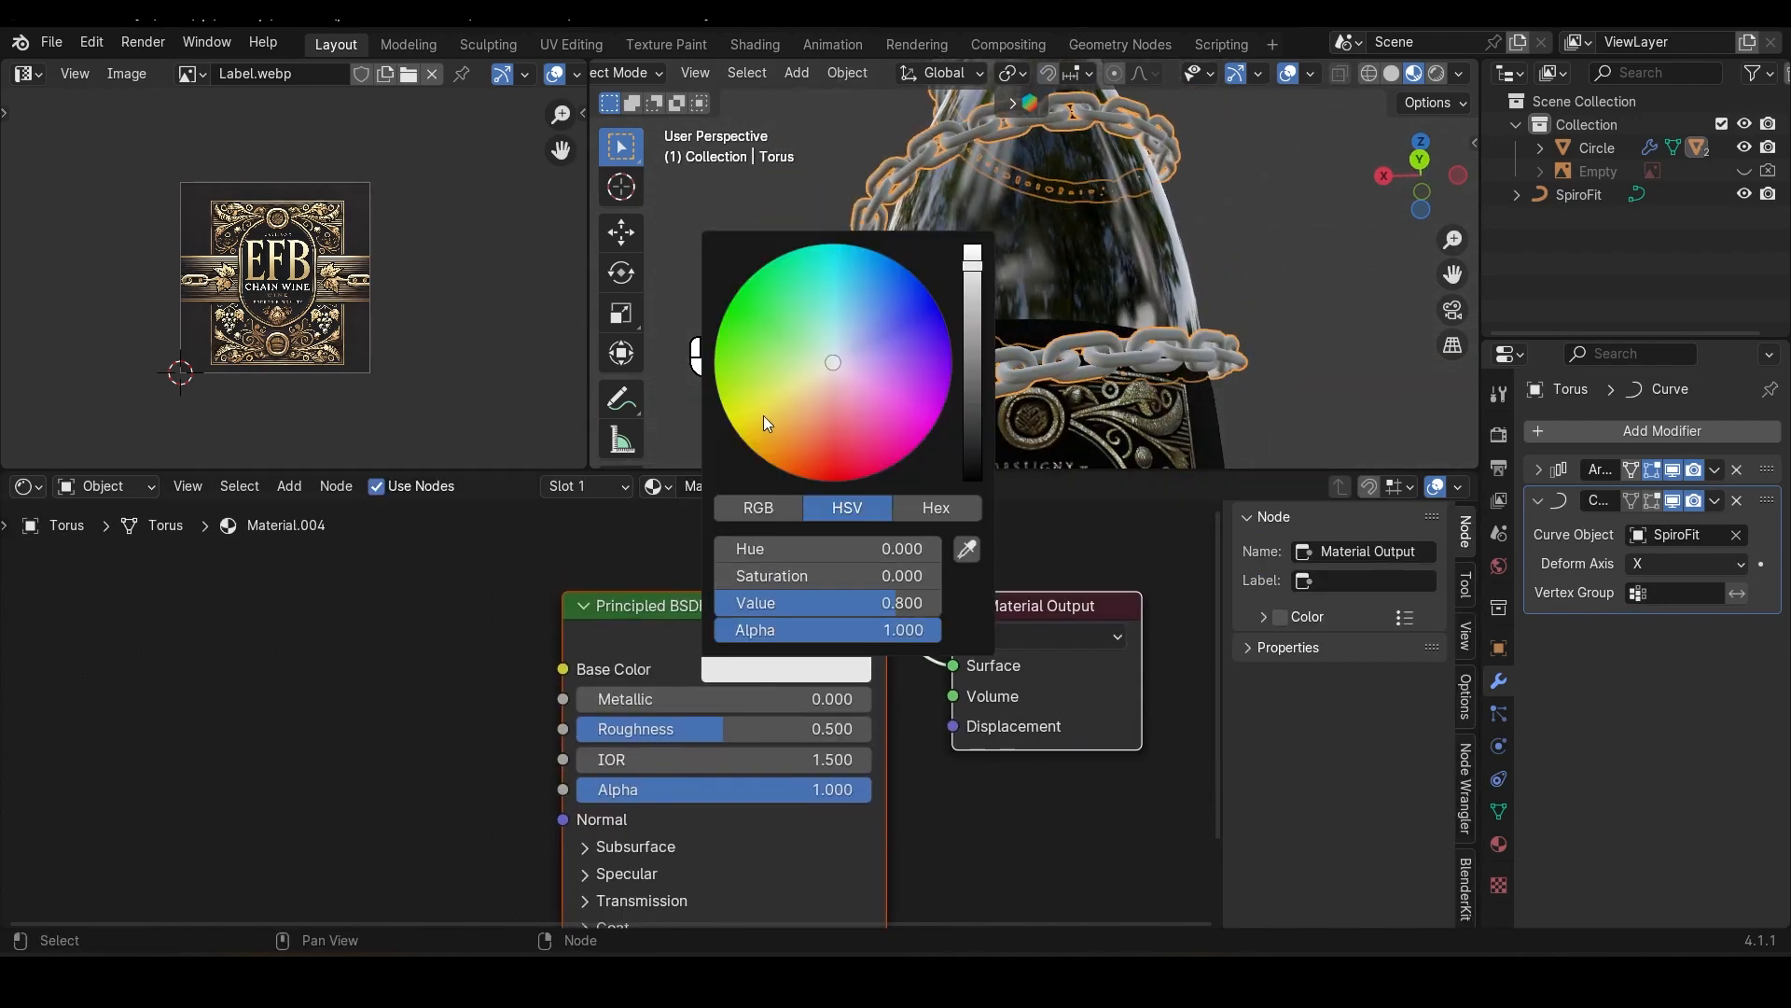
pyautogui.moveTo(763, 417); pyautogui.dragTo(790, 412)
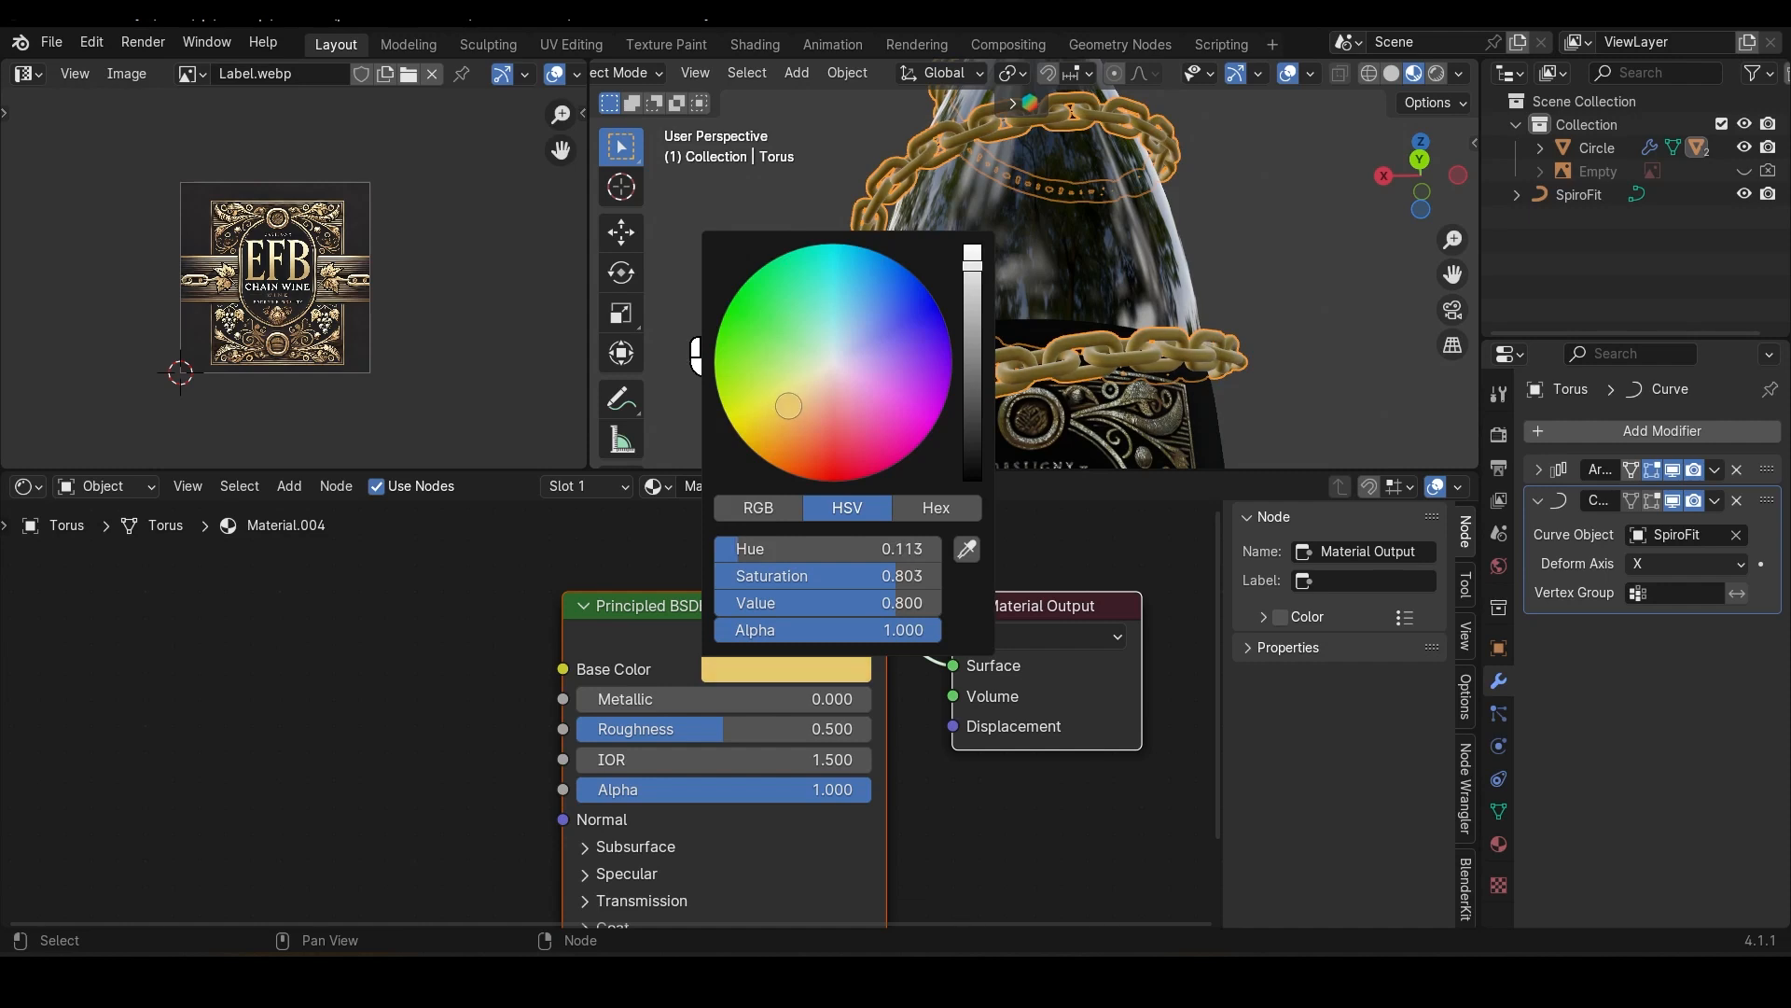
pyautogui.moveTo(708, 737); pyautogui.dragTo(724, 687, button='middle')
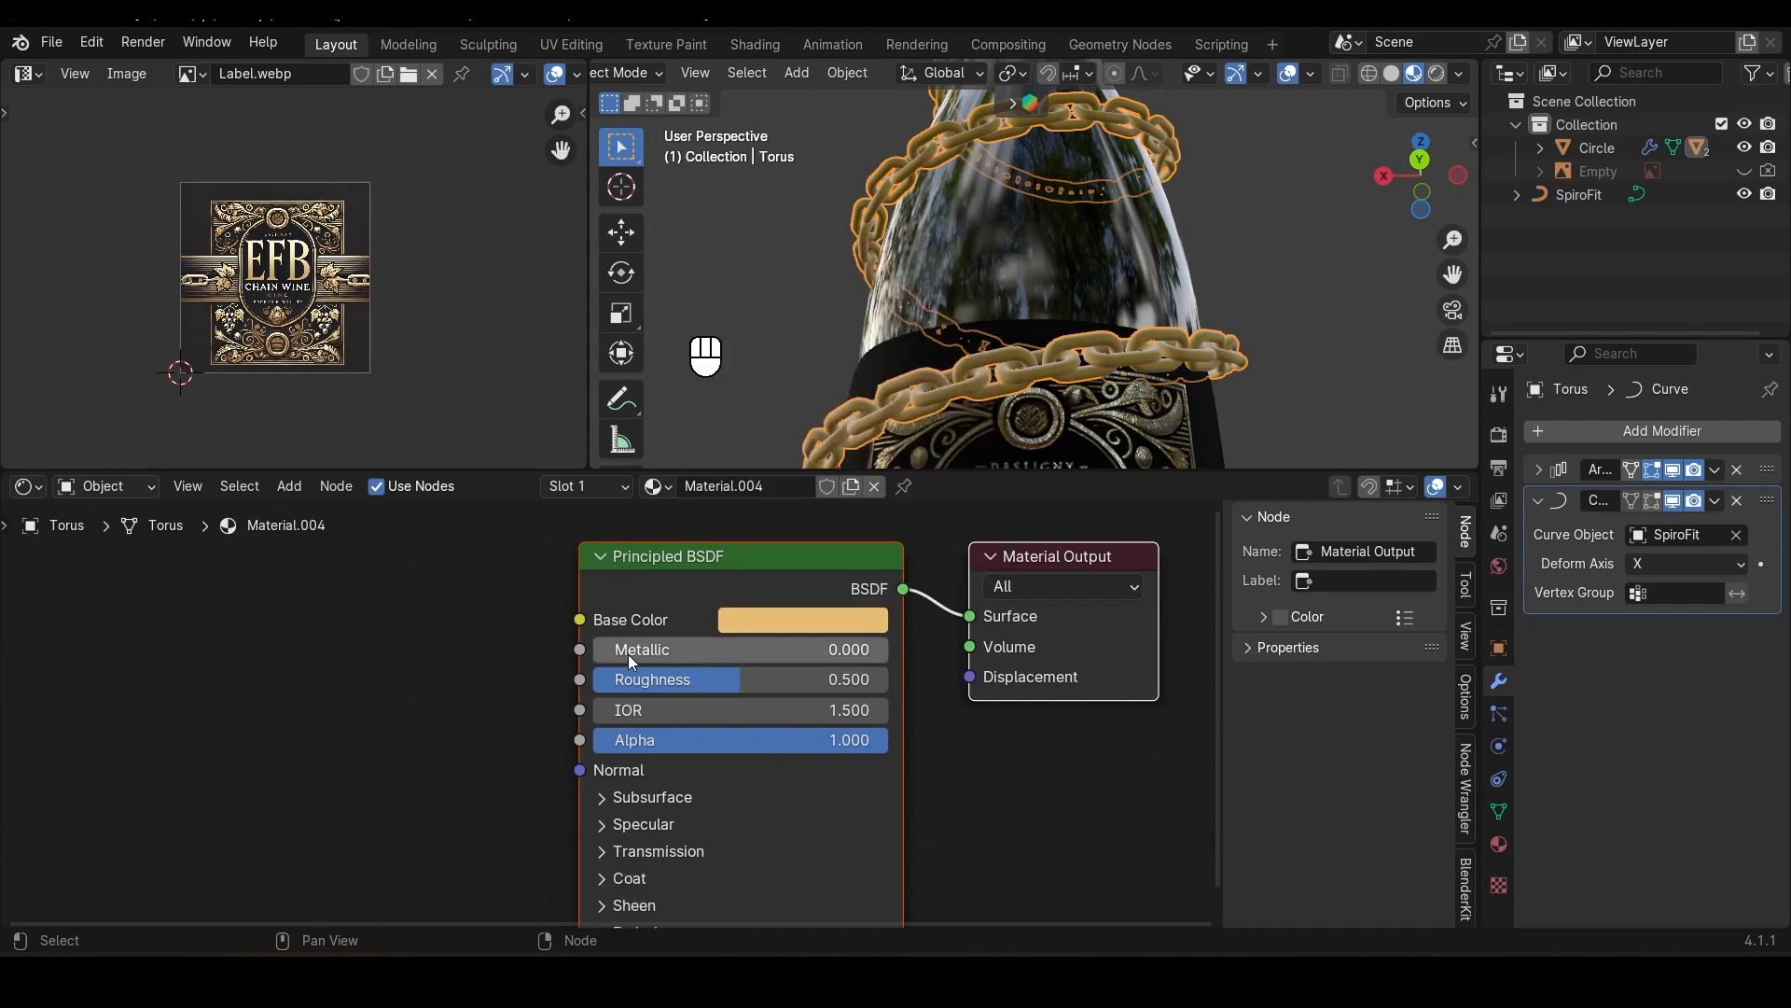
pyautogui.moveTo(629, 651); pyautogui.dragTo(891, 656)
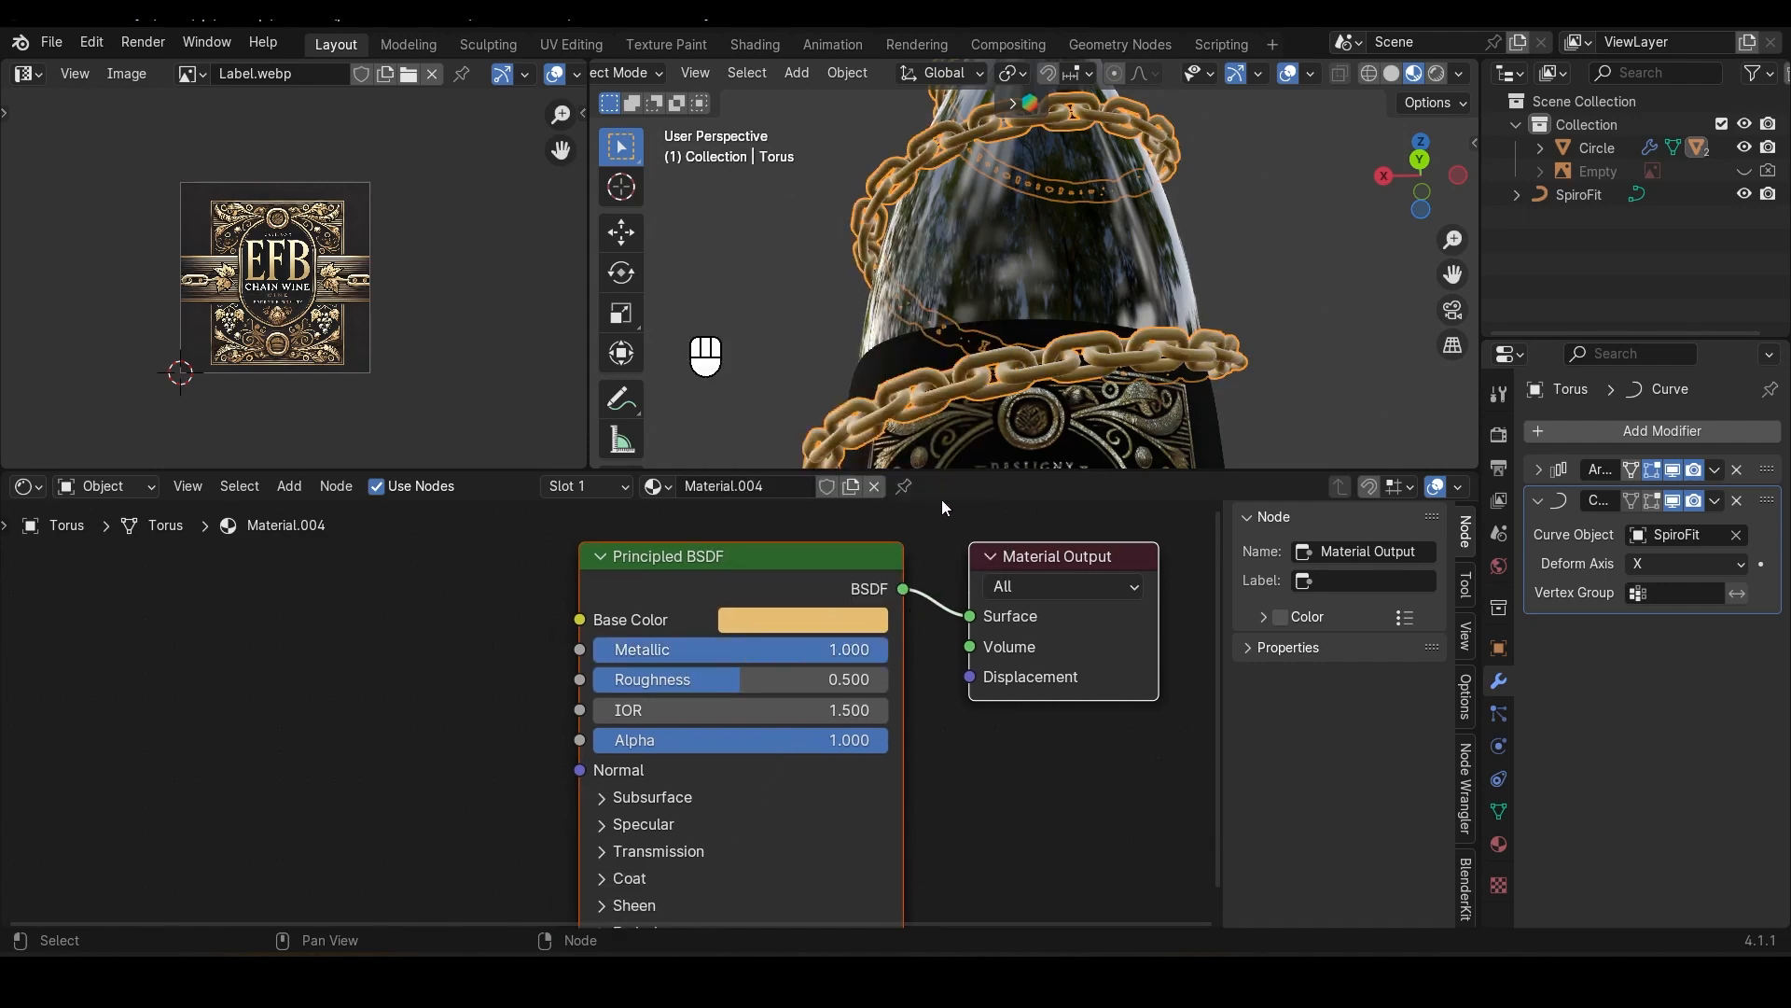
pyautogui.moveTo(725, 685); pyautogui.dragTo(608, 680)
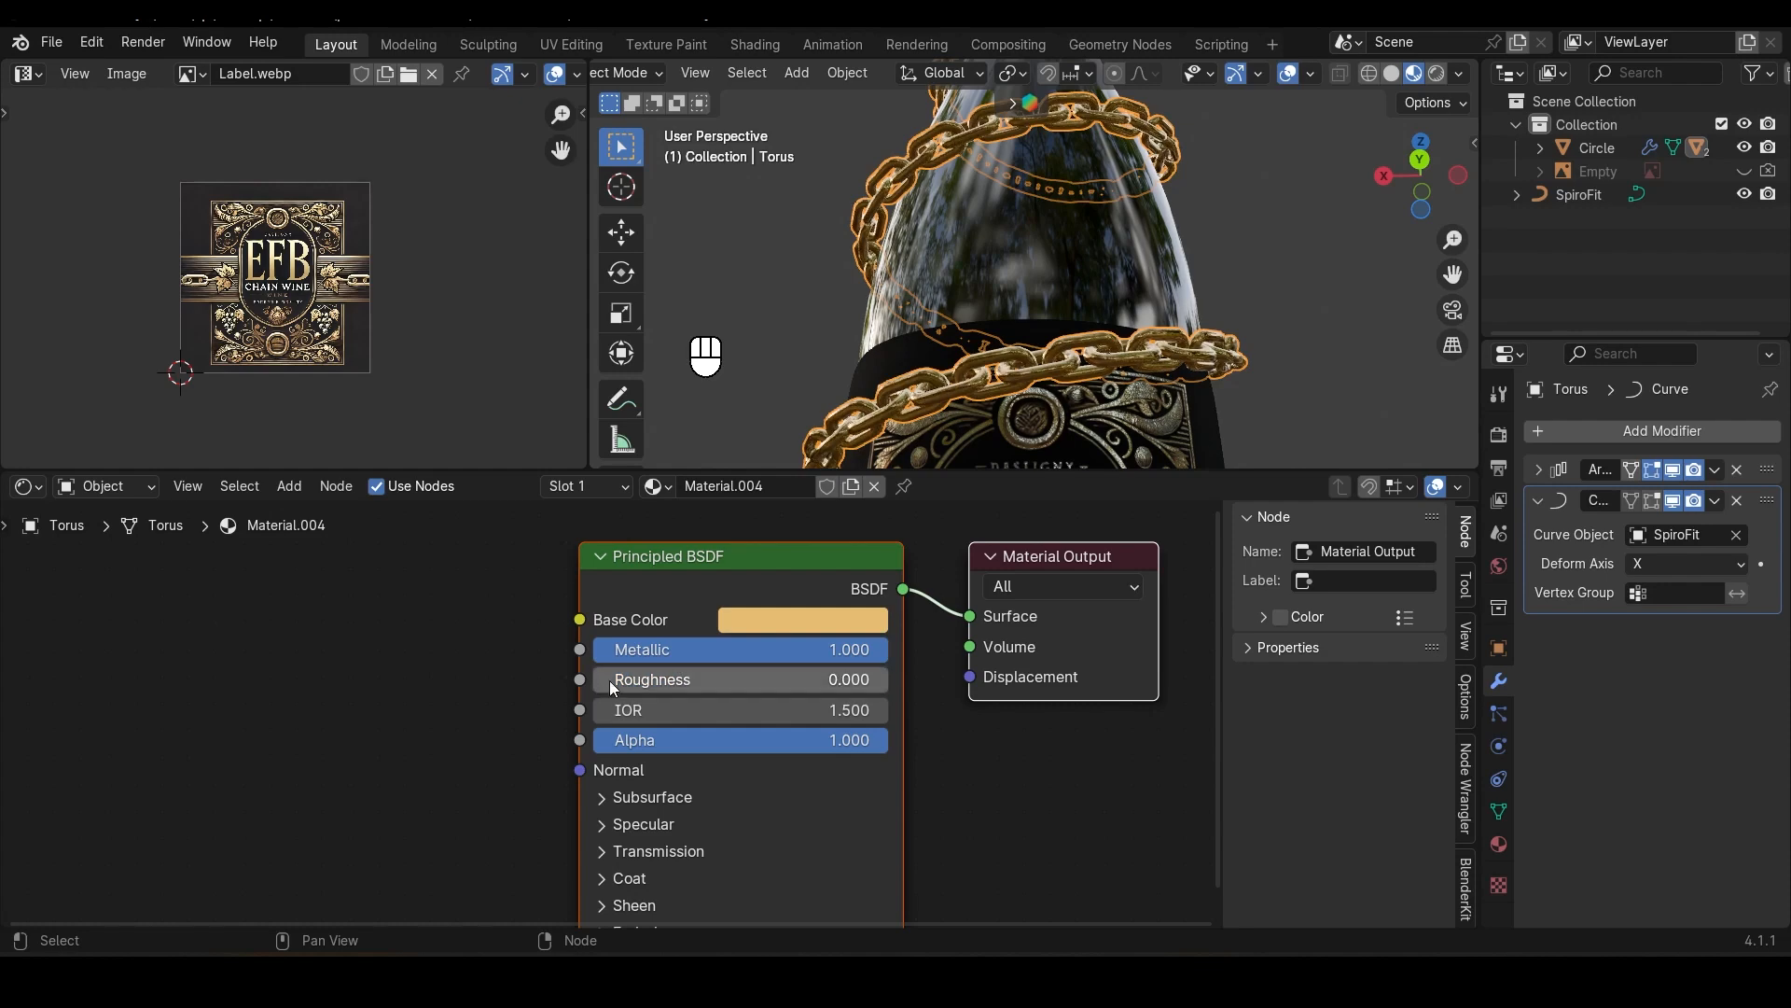
# Step: Enlarge the 3D view over the shader area and change the UV Editor area into a second 3D Viewport
pyautogui.moveTo(1077, 325); pyautogui.dragTo(971, 487, button='middle')
pyautogui.moveTo(967, 474); pyautogui.dragTo(900, 859)
pyautogui.moveTo(589, 632); pyautogui.dragTo(287, 628)
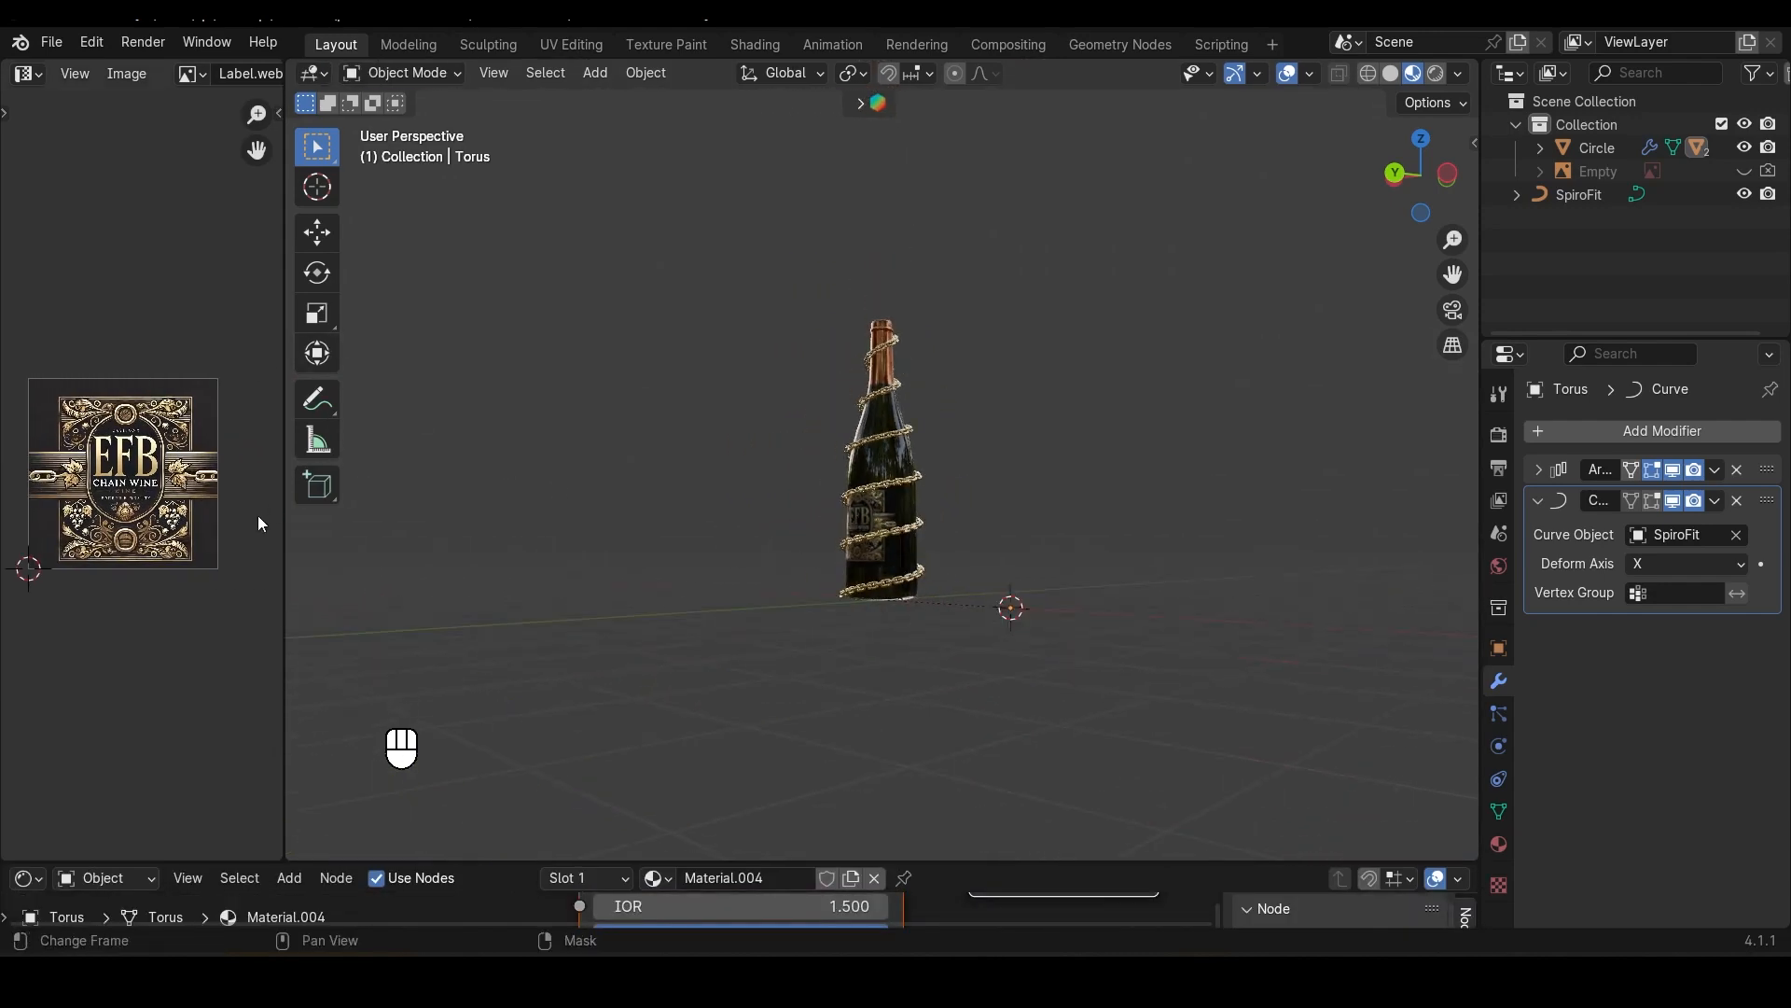
pyautogui.moveTo(286, 529); pyautogui.dragTo(539, 532)
pyautogui.click(39, 72)
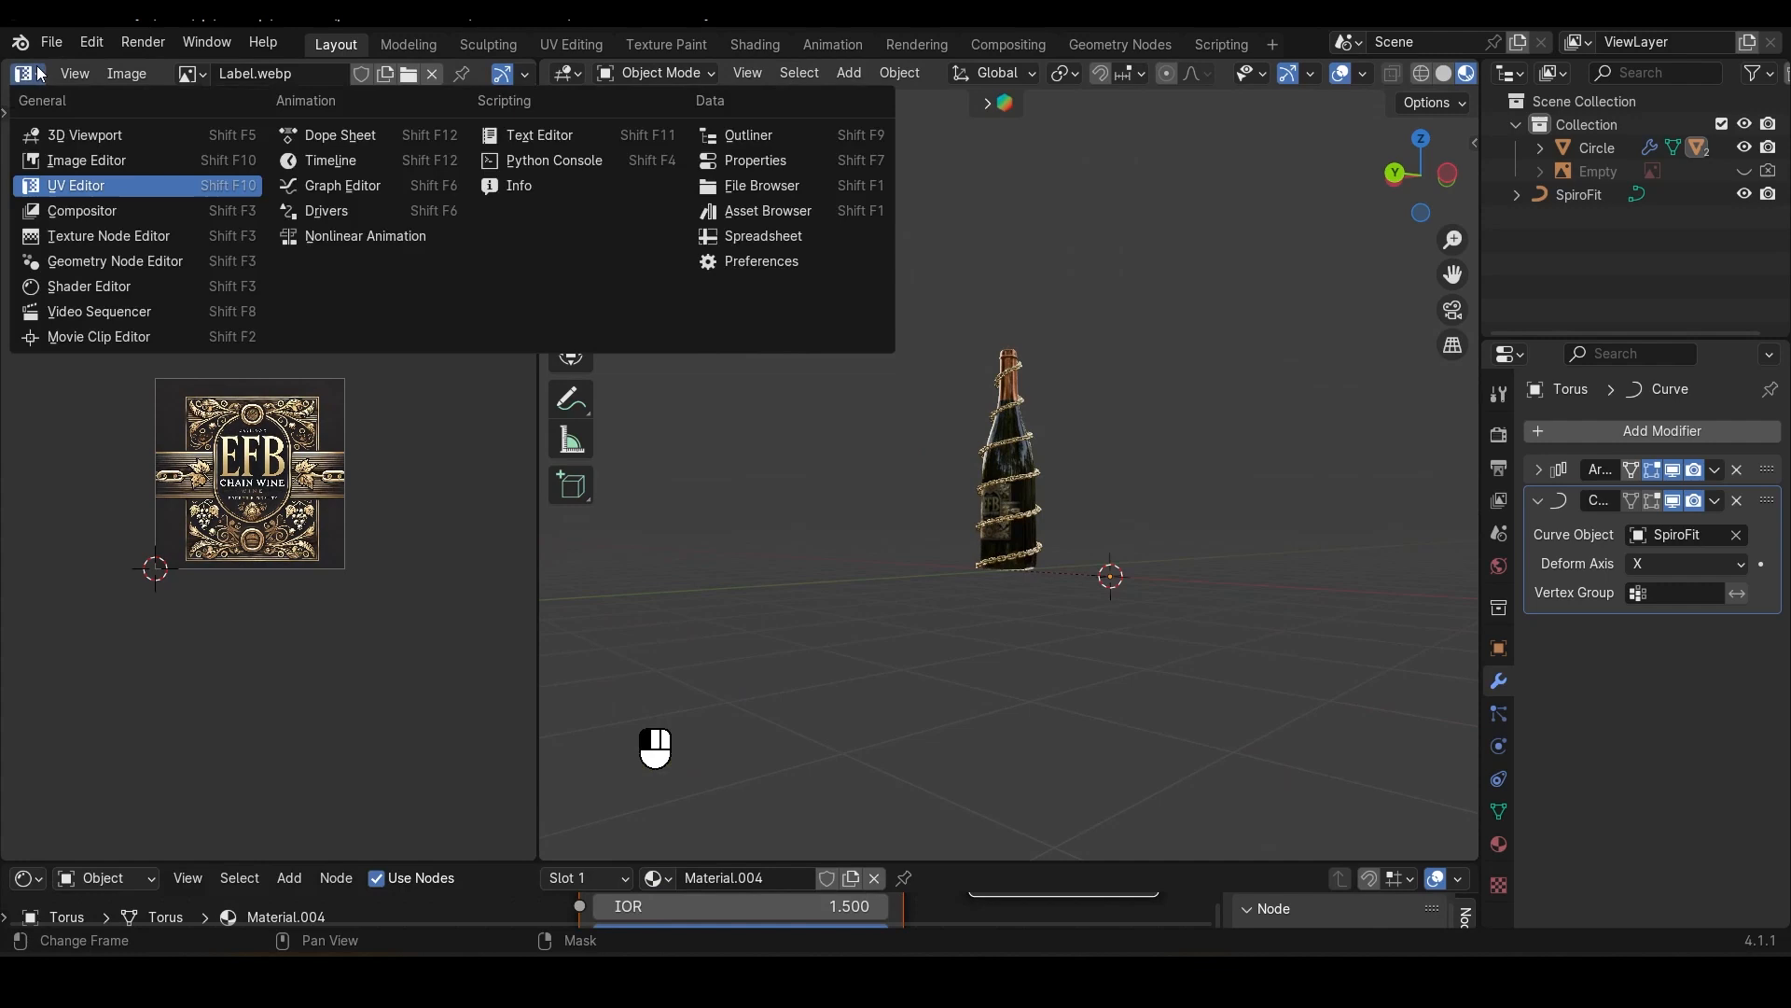
pyautogui.click(51, 136)
pyautogui.scroll(2, 356, 439)
# Step: Add a camera to the scene and align it to the current view of the bottle
pyautogui.hotkey('shift', 'a')
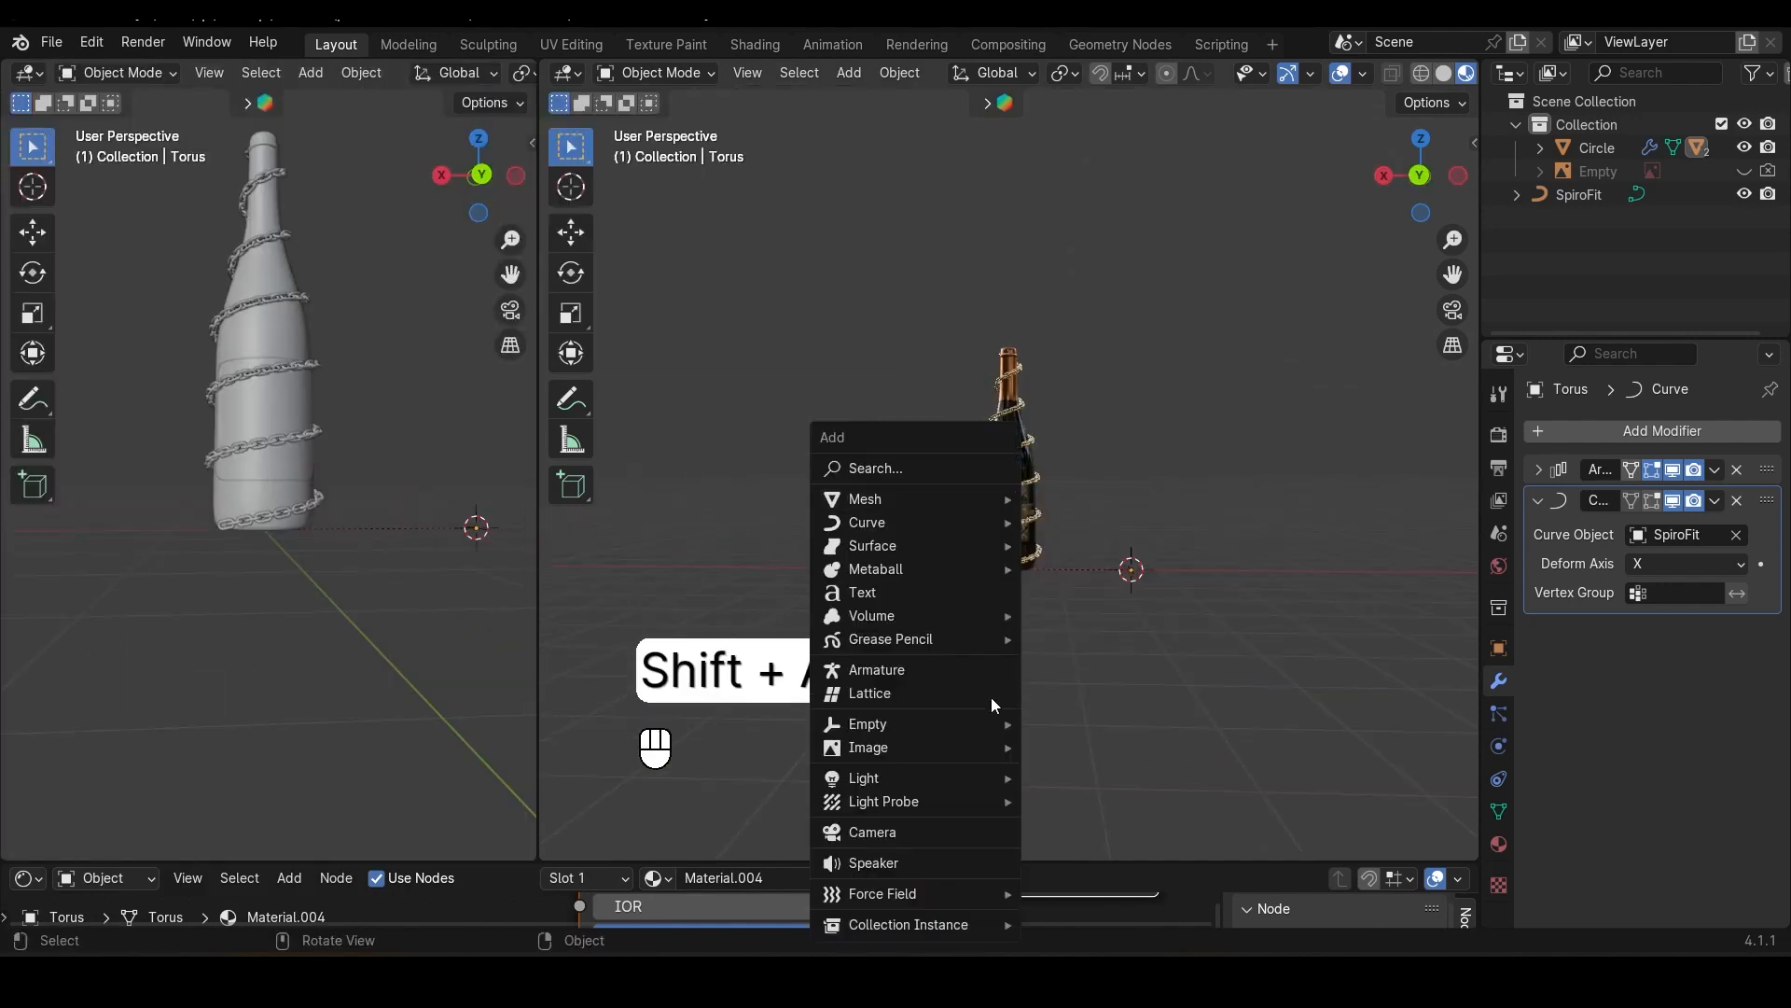
pyautogui.click(909, 828)
pyautogui.moveTo(1082, 640)
pyautogui.mouseDown(button='middle')
pyautogui.moveTo(1086, 586)
pyautogui.moveTo(1060, 646)
pyautogui.mouseUp(button='middle')
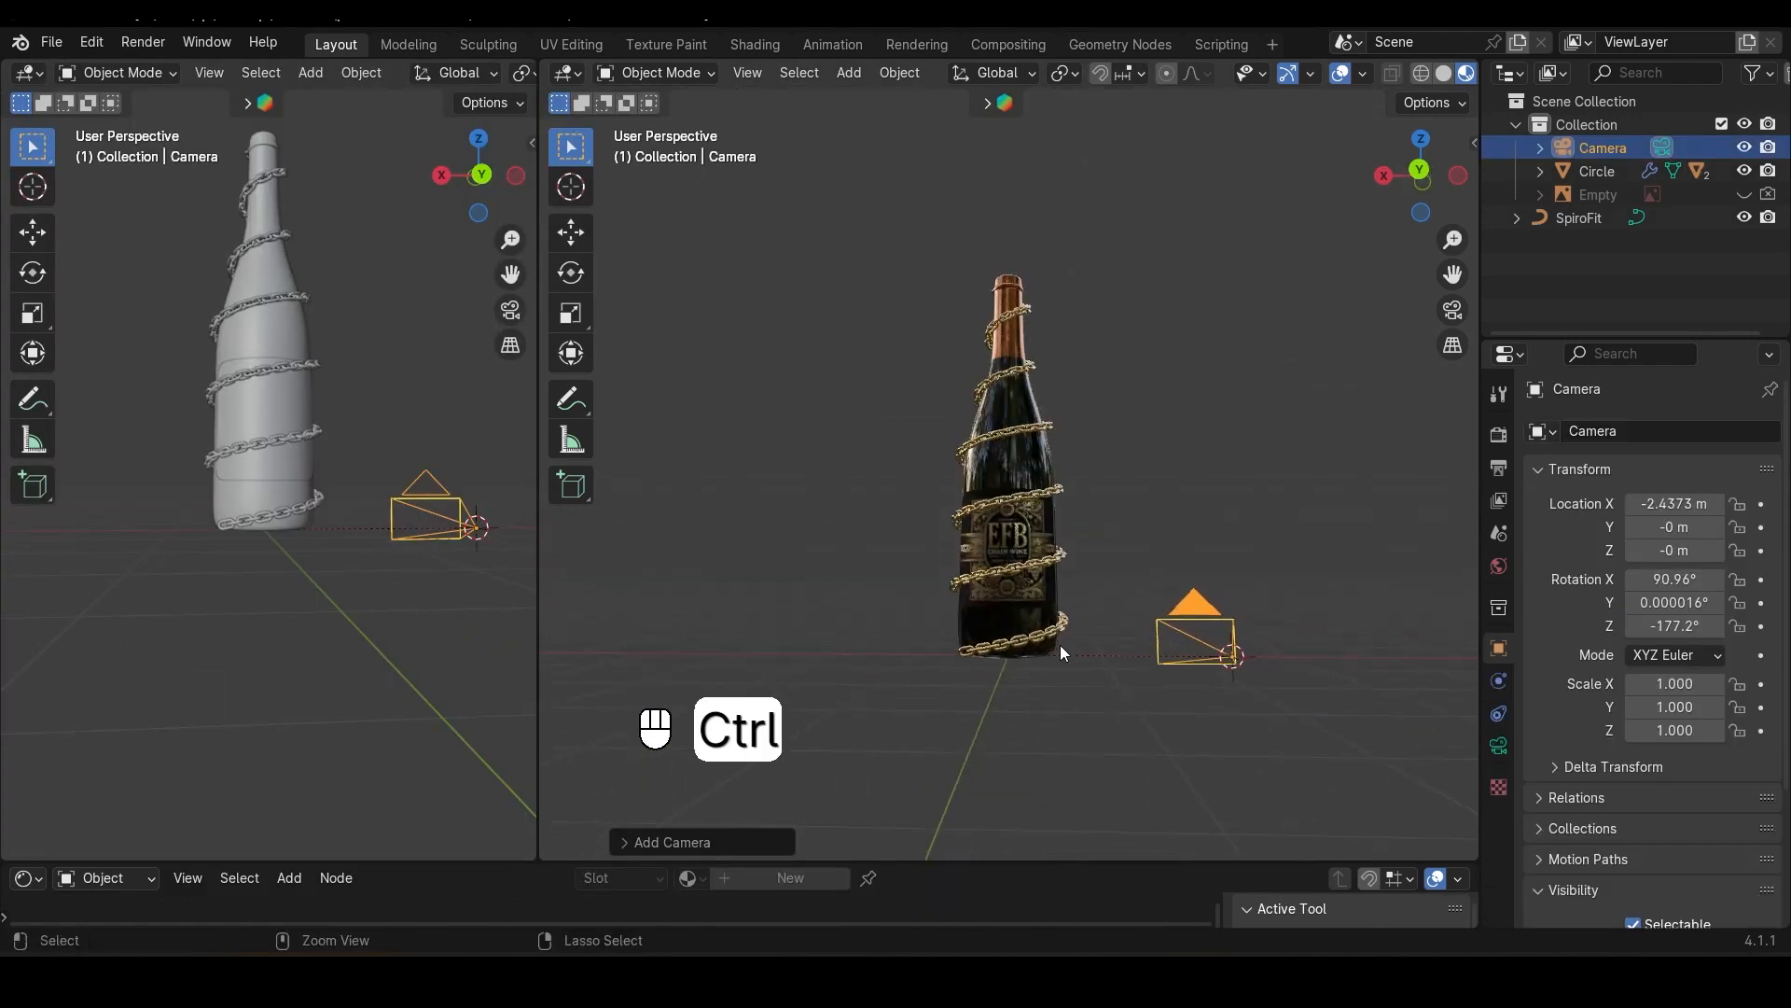
pyautogui.press('ctrl+alt+KP_0')
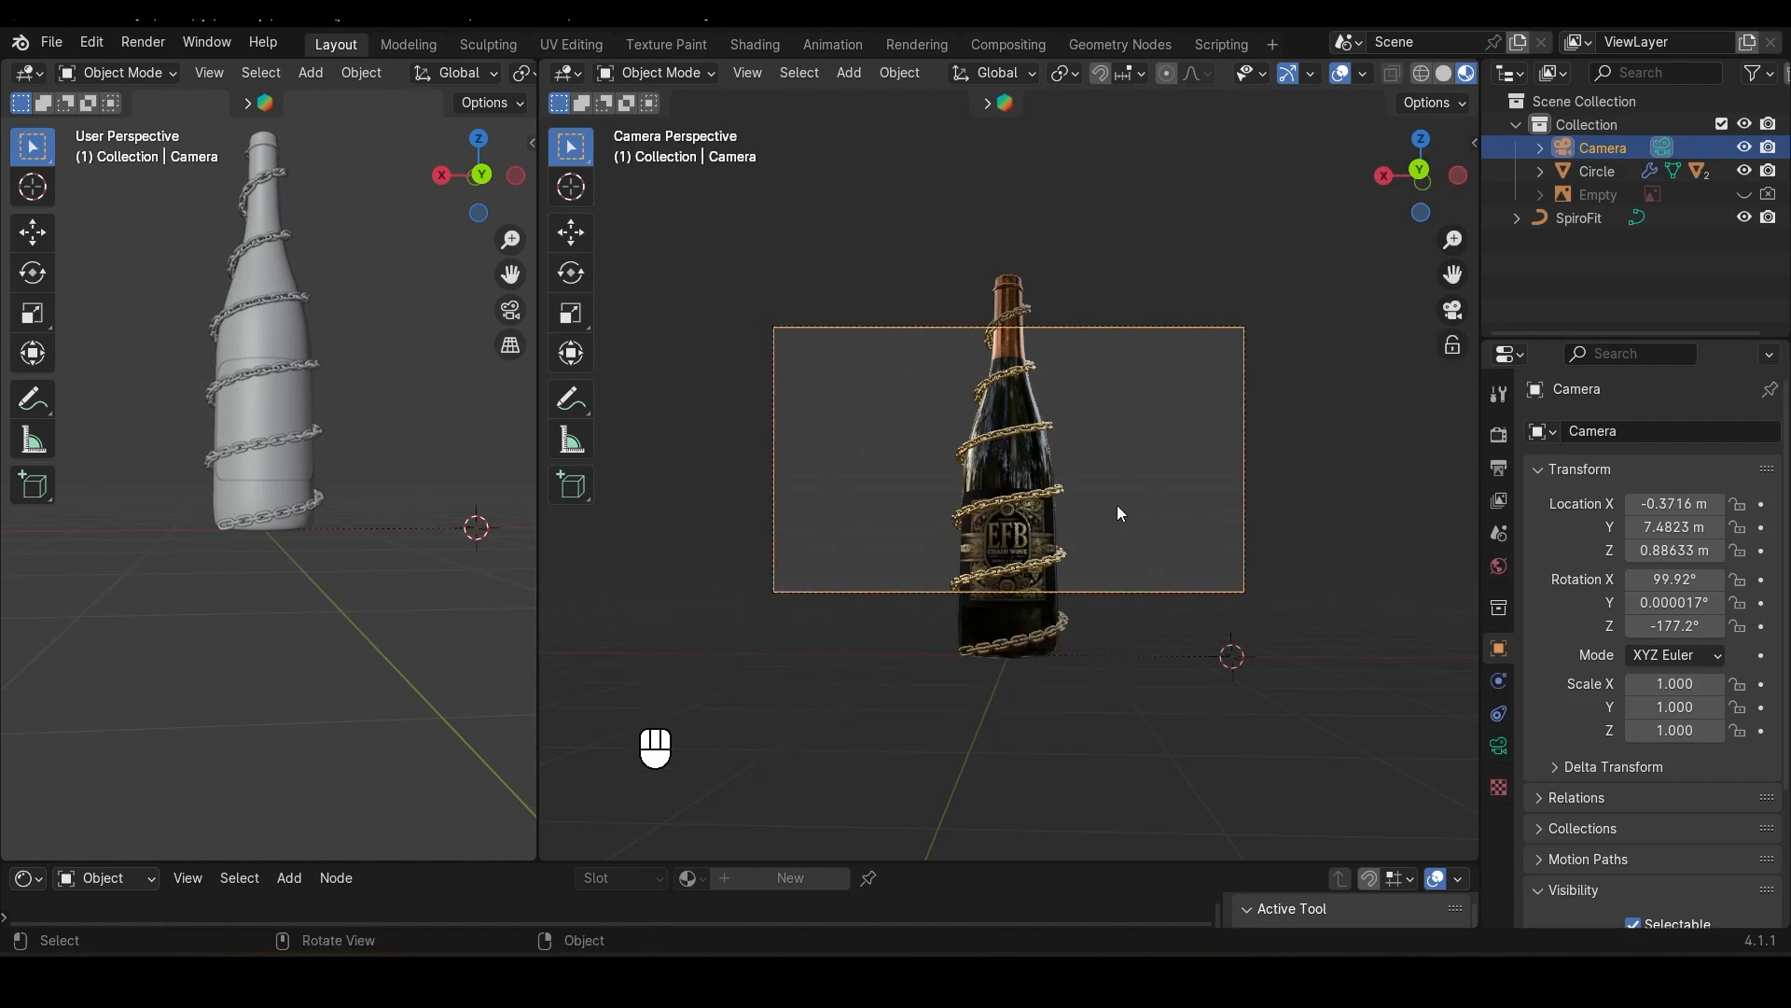
# Step: Lock the camera to the view and pull it back until the whole bottle fits inside the frame
pyautogui.press('n')
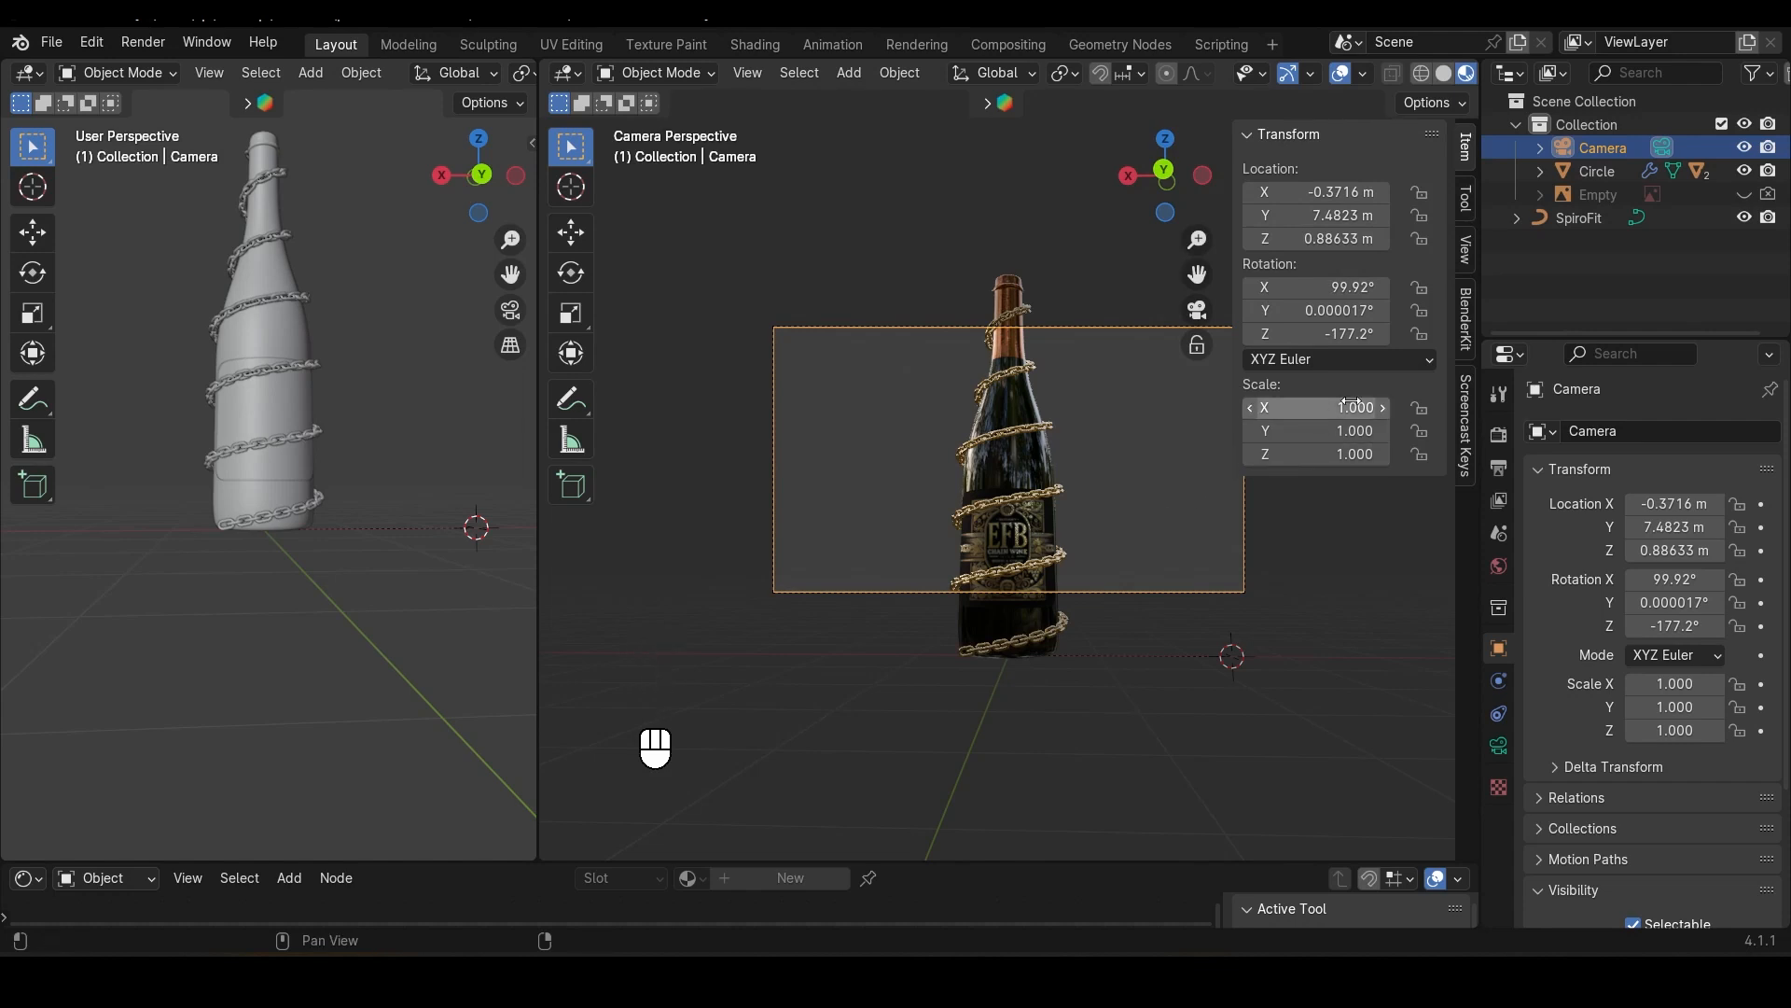
pyautogui.click(1465, 252)
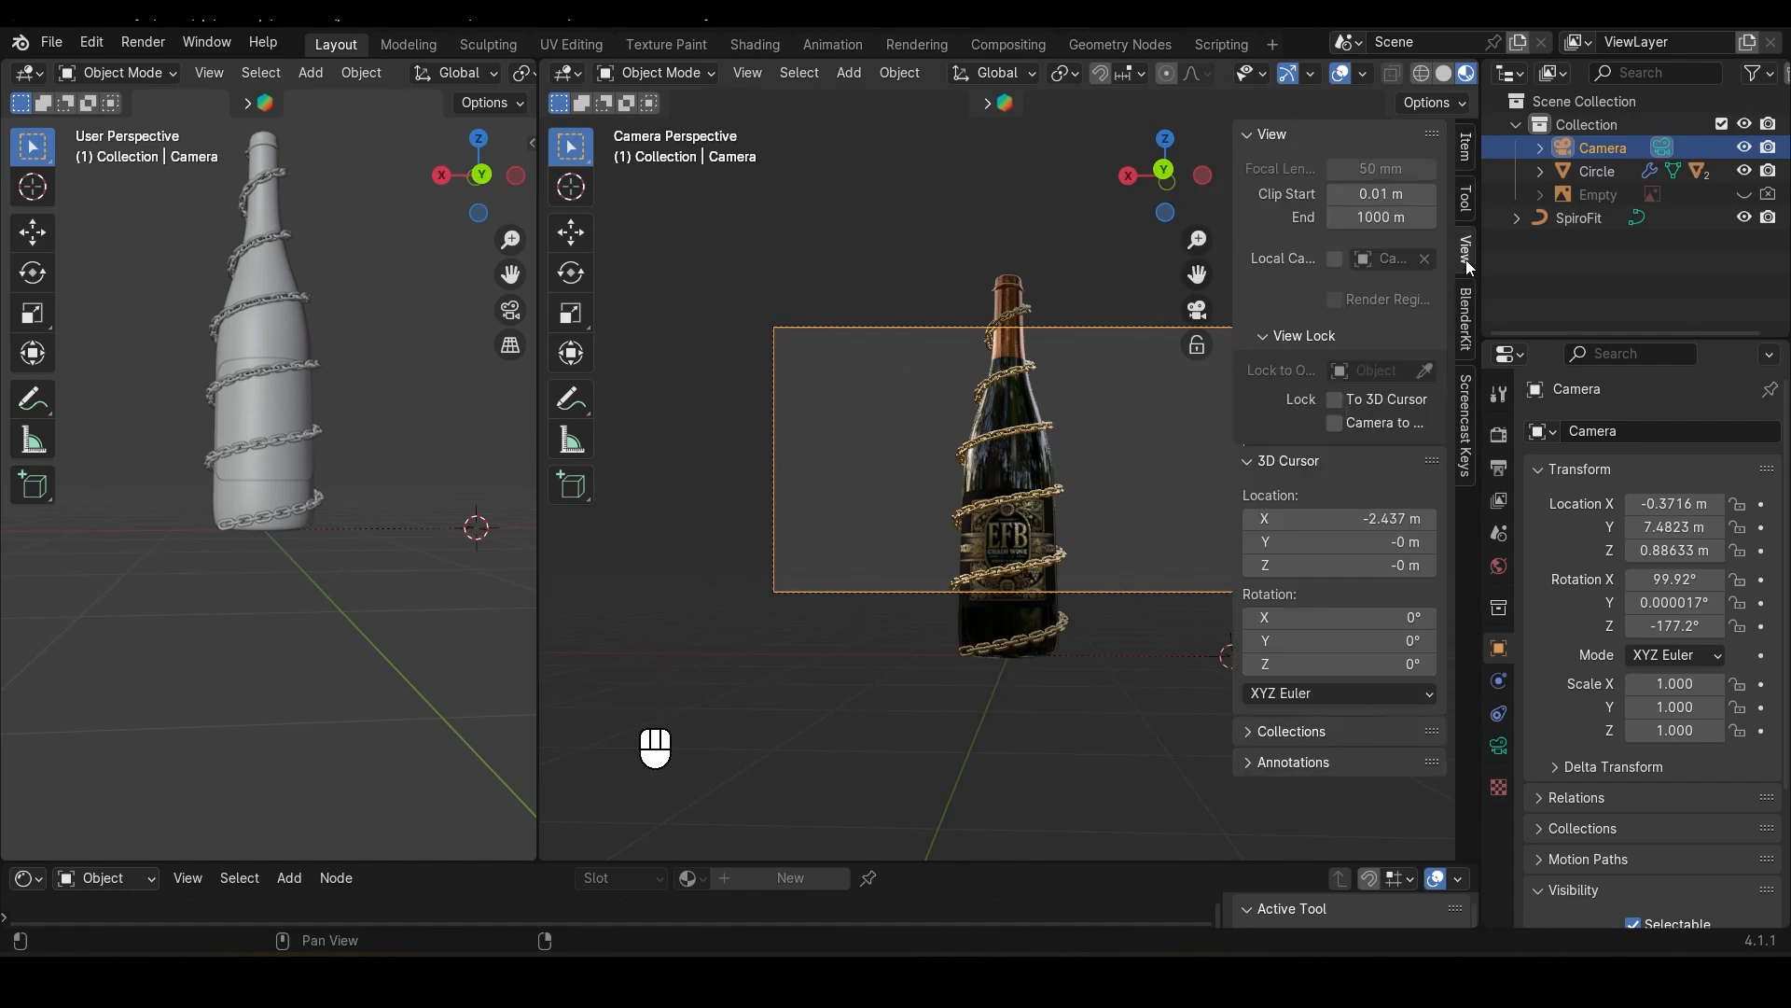
pyautogui.click(1335, 423)
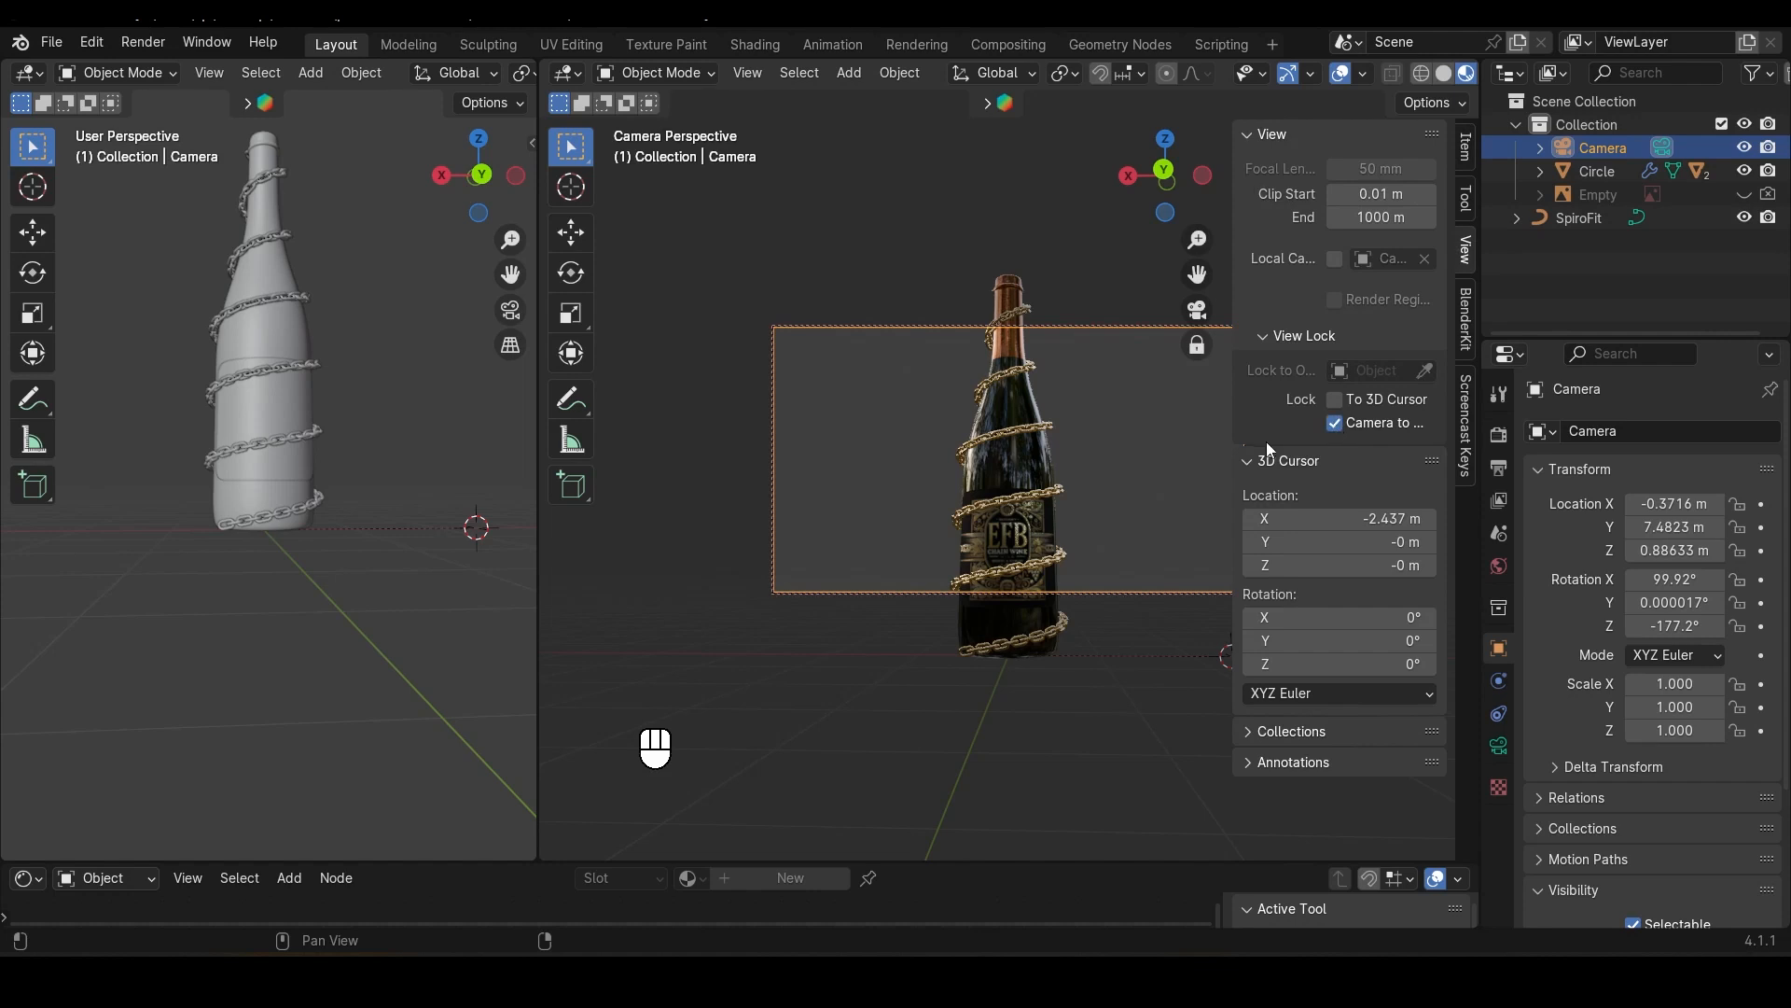
pyautogui.press('n')
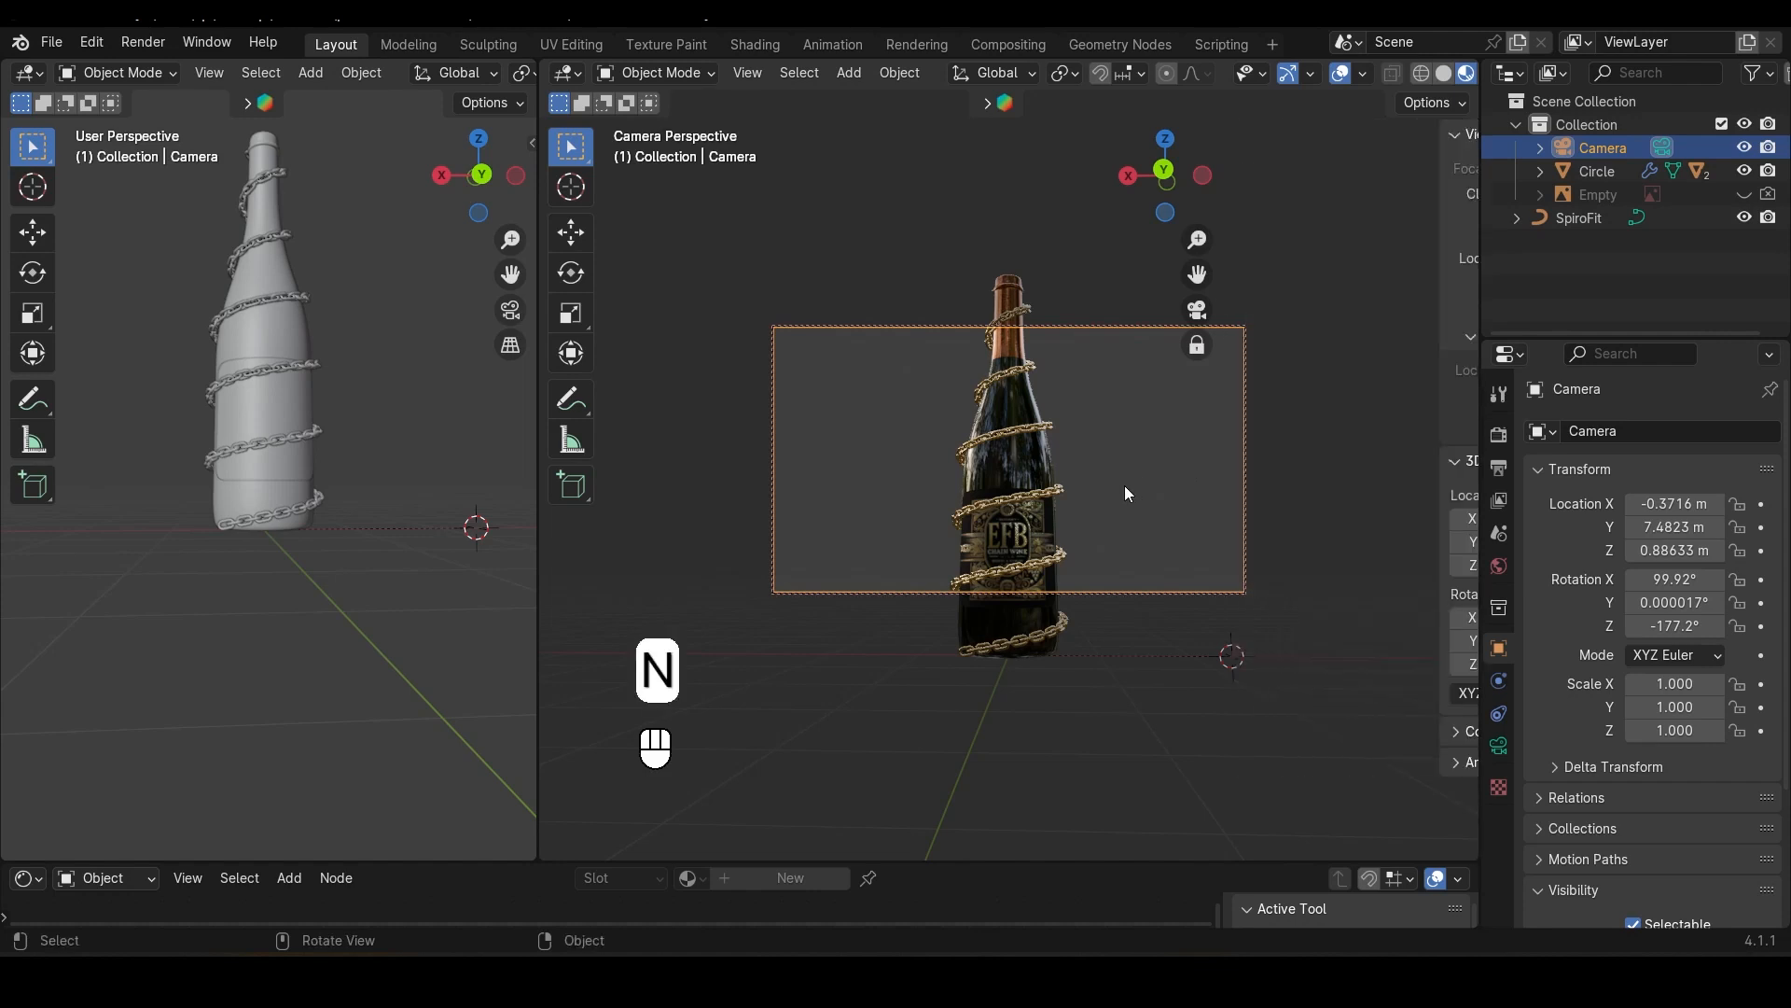
pyautogui.keyDown('ctrl'); pyautogui.moveTo(1081, 446); pyautogui.dragTo(1028, 403, button='middle'); pyautogui.keyUp('ctrl')
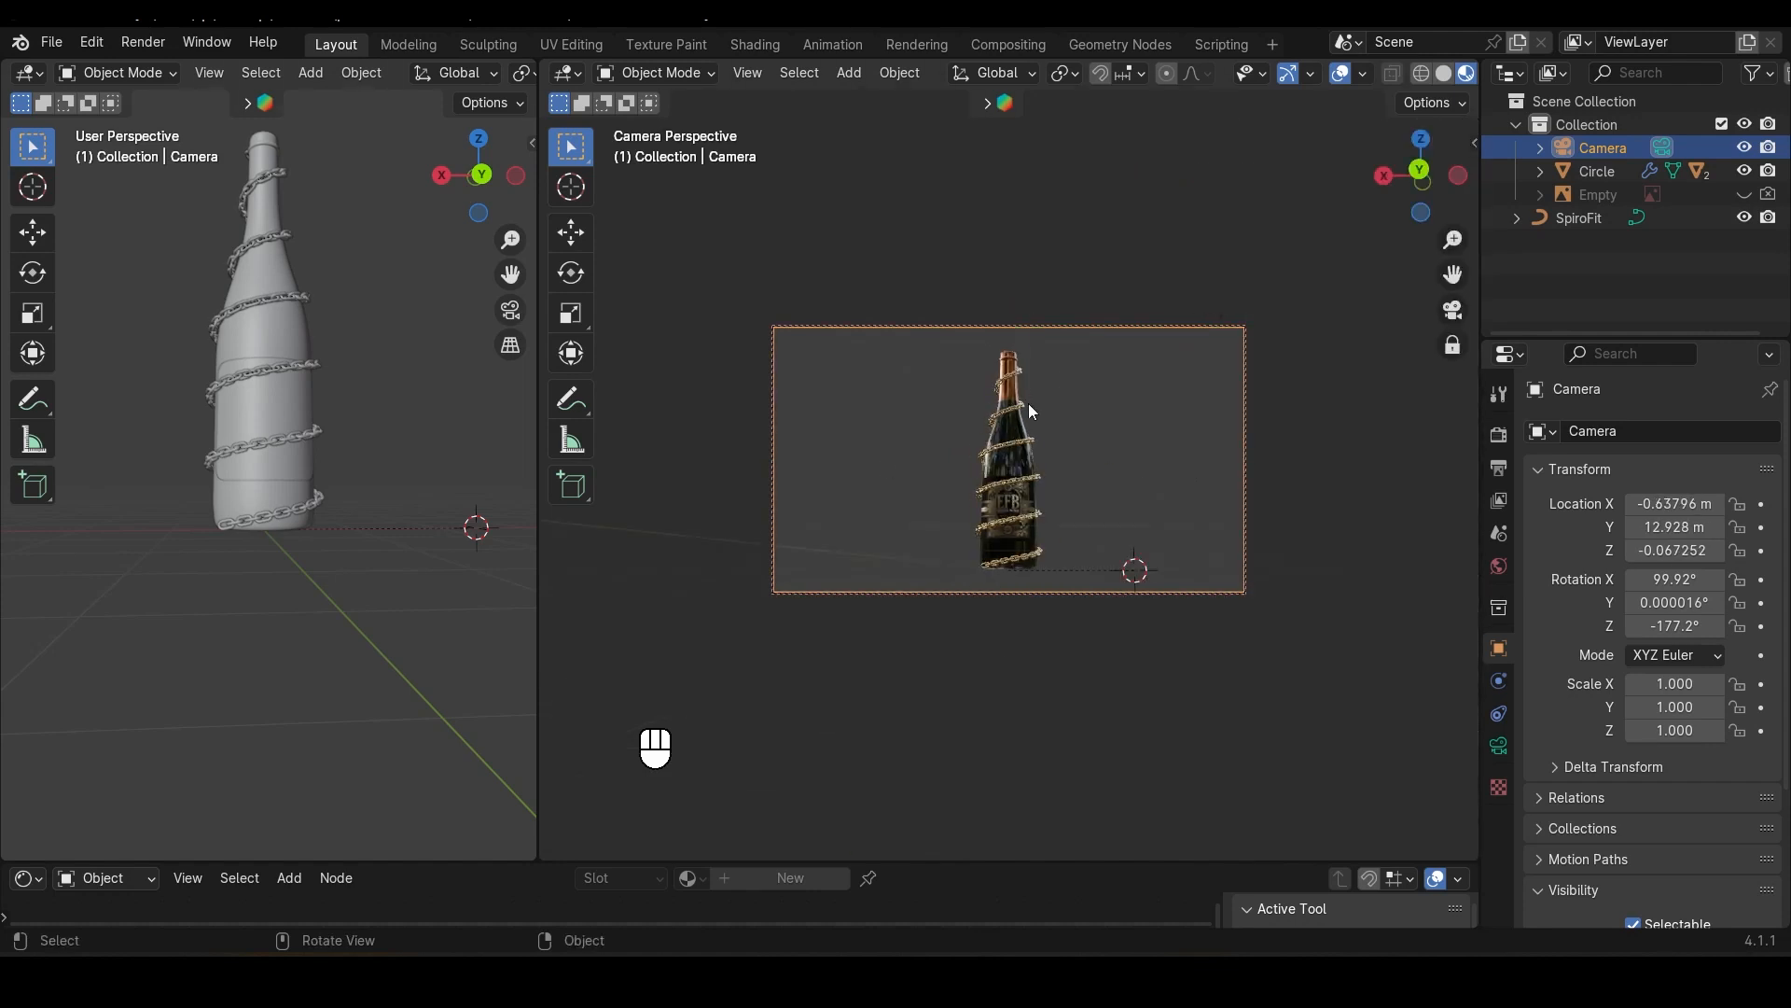
# Step: Tilt the bottle diagonally about the Y axis and reframe it within the camera view
pyautogui.click(1028, 403)
pyautogui.press('r')
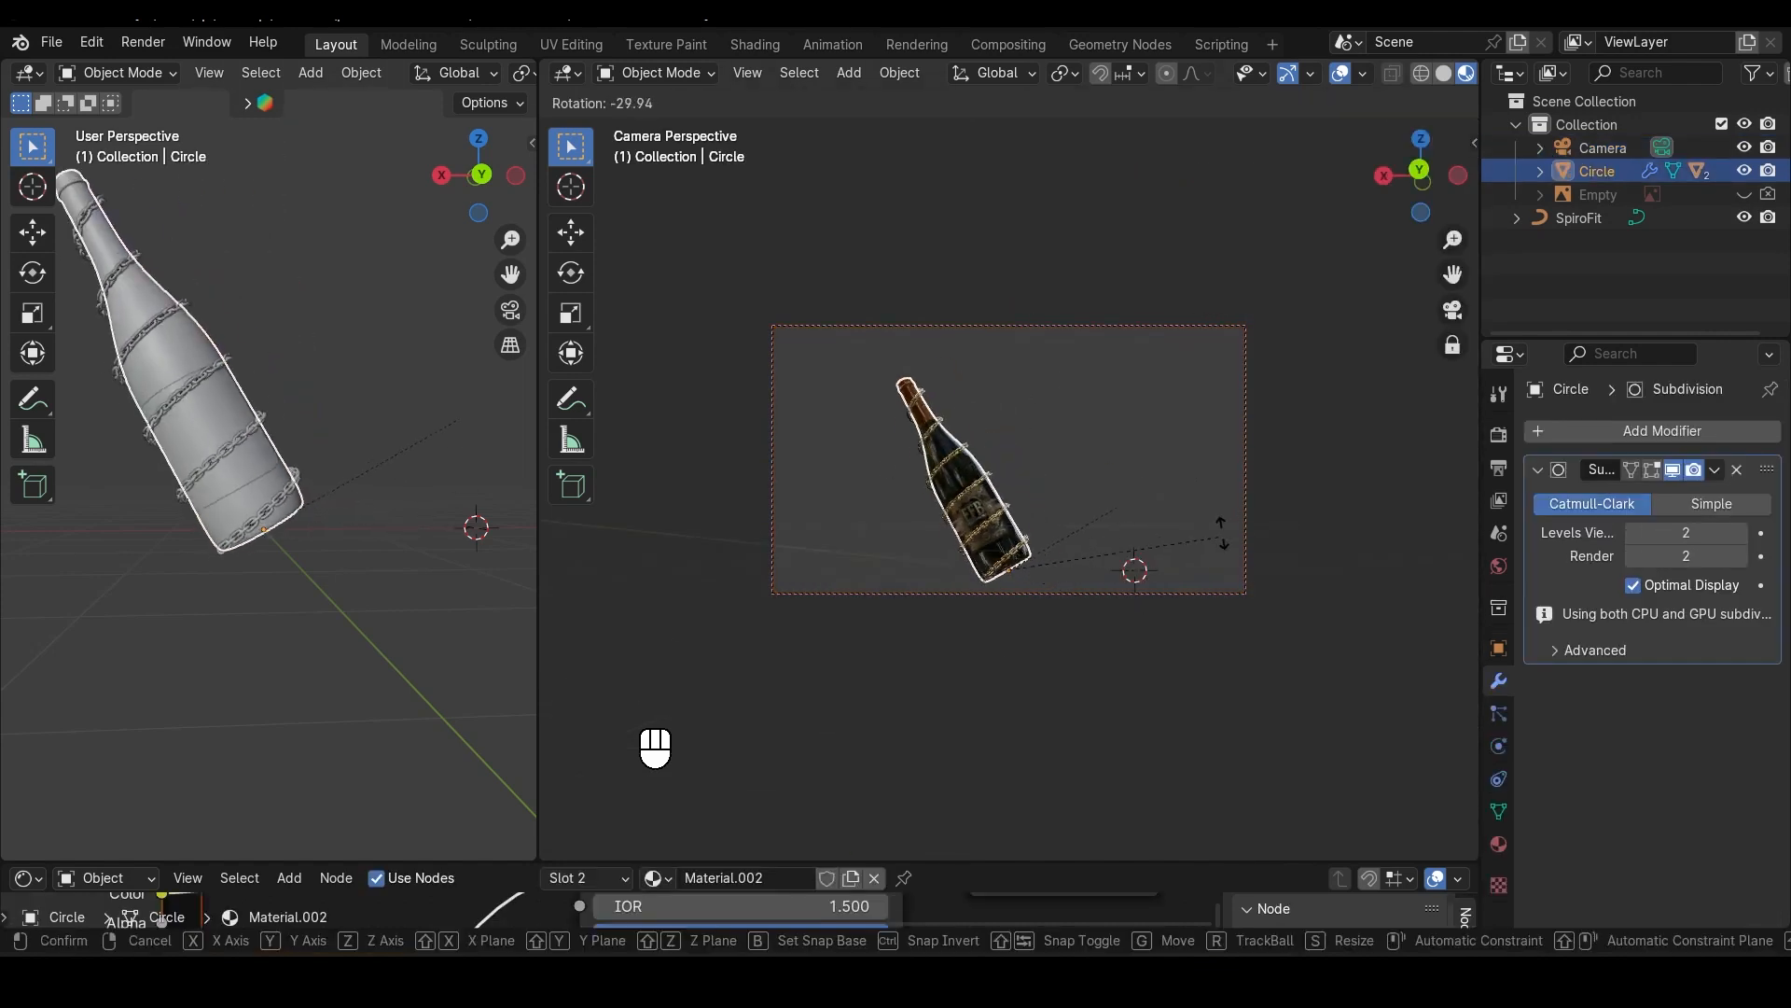
pyautogui.press('y')
pyautogui.keyDown('shift'); pyautogui.moveTo(1153, 515); pyautogui.dragTo(1245, 501, button='middle'); pyautogui.keyUp('shift')
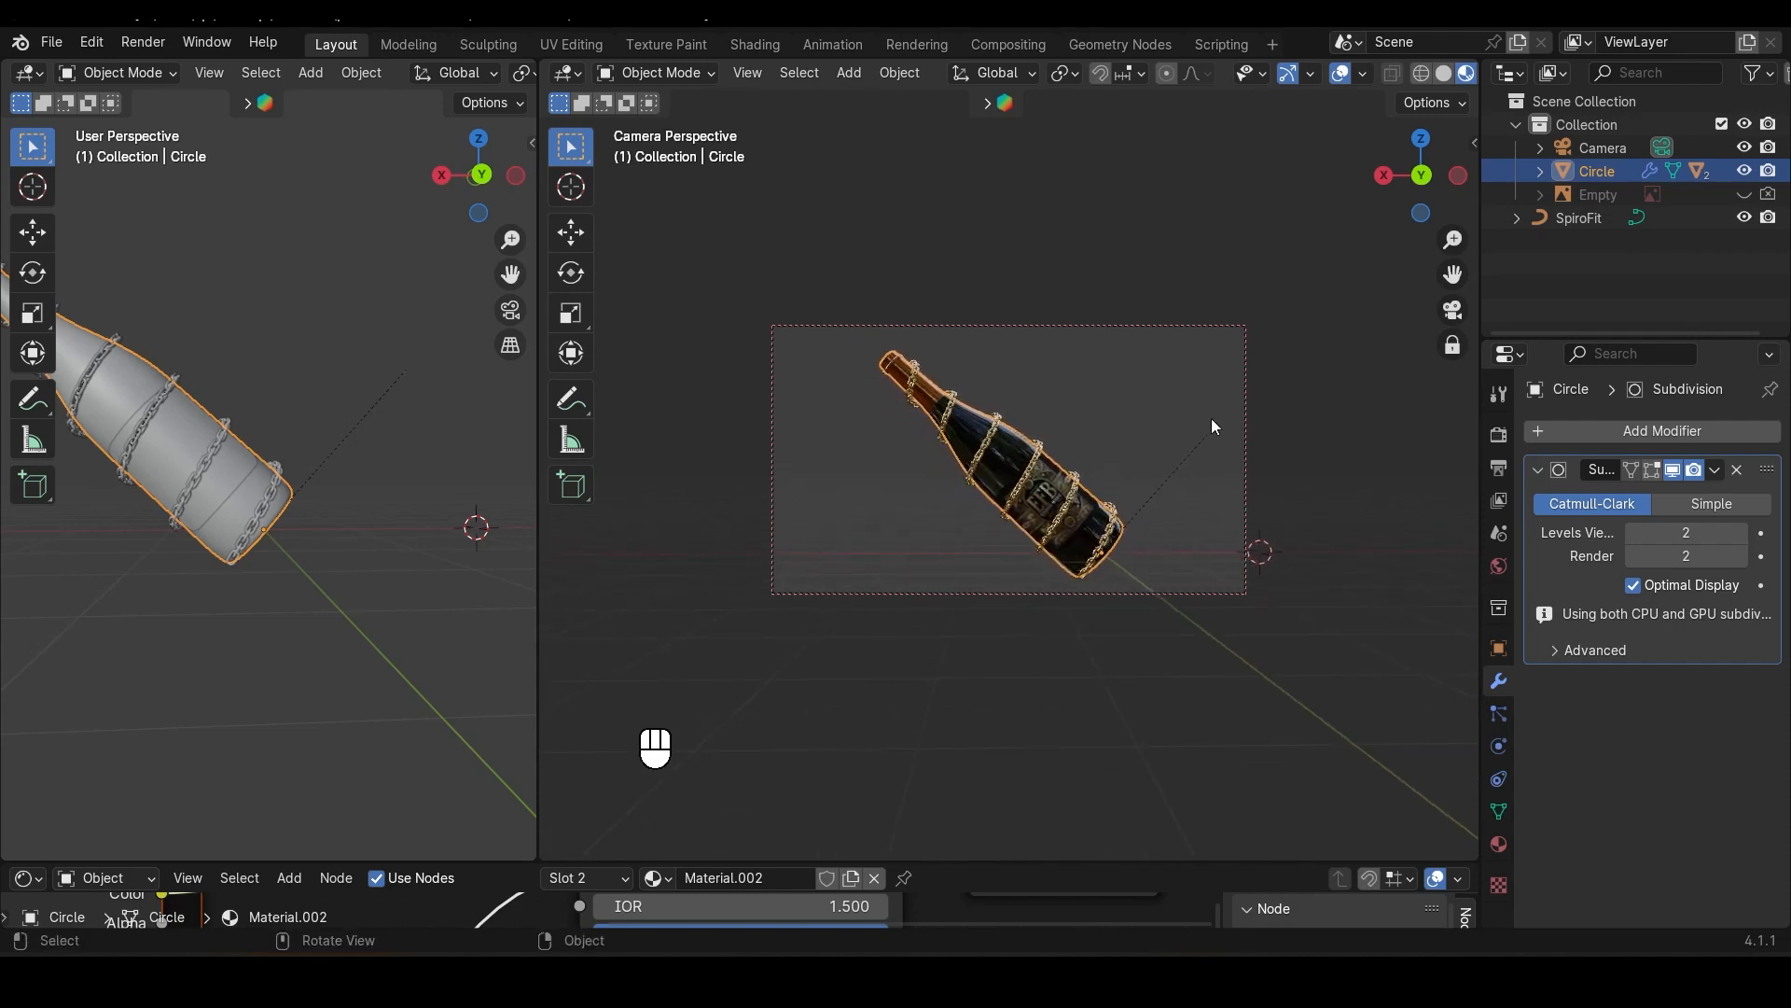
# Step: Turn off the Camera to View lock and check the tilted bottle in the camera frame
pyautogui.press('n')
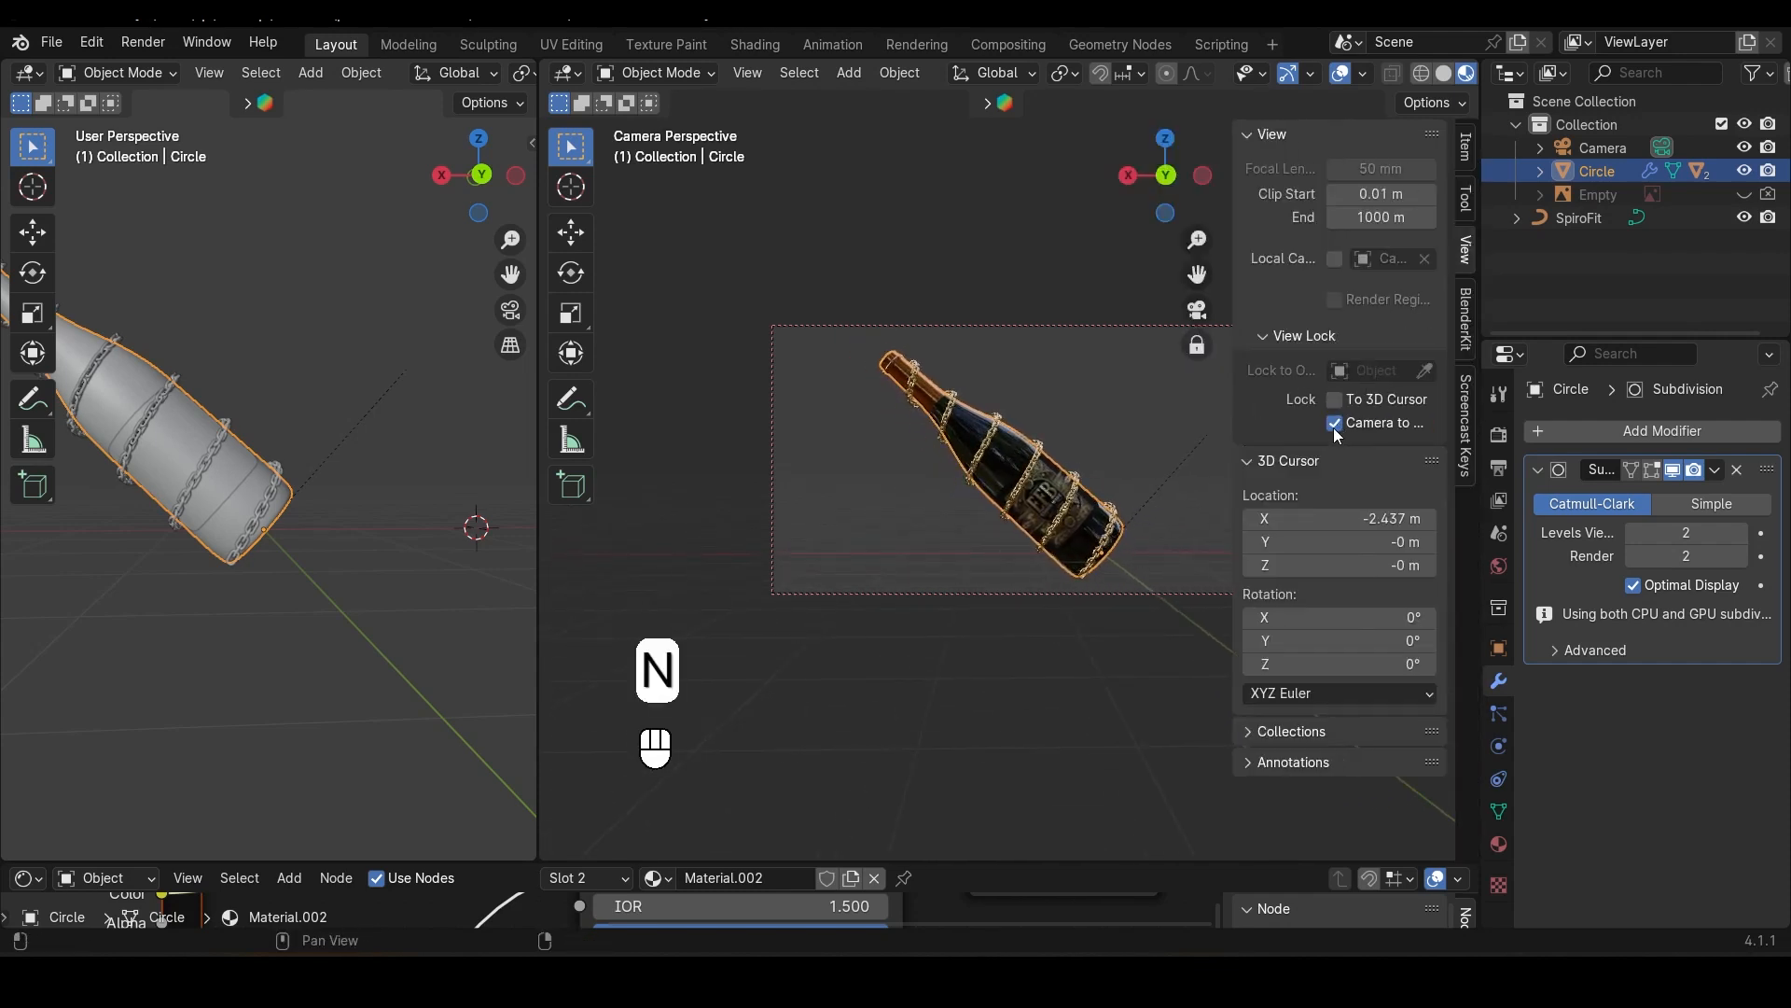
pyautogui.click(1334, 426)
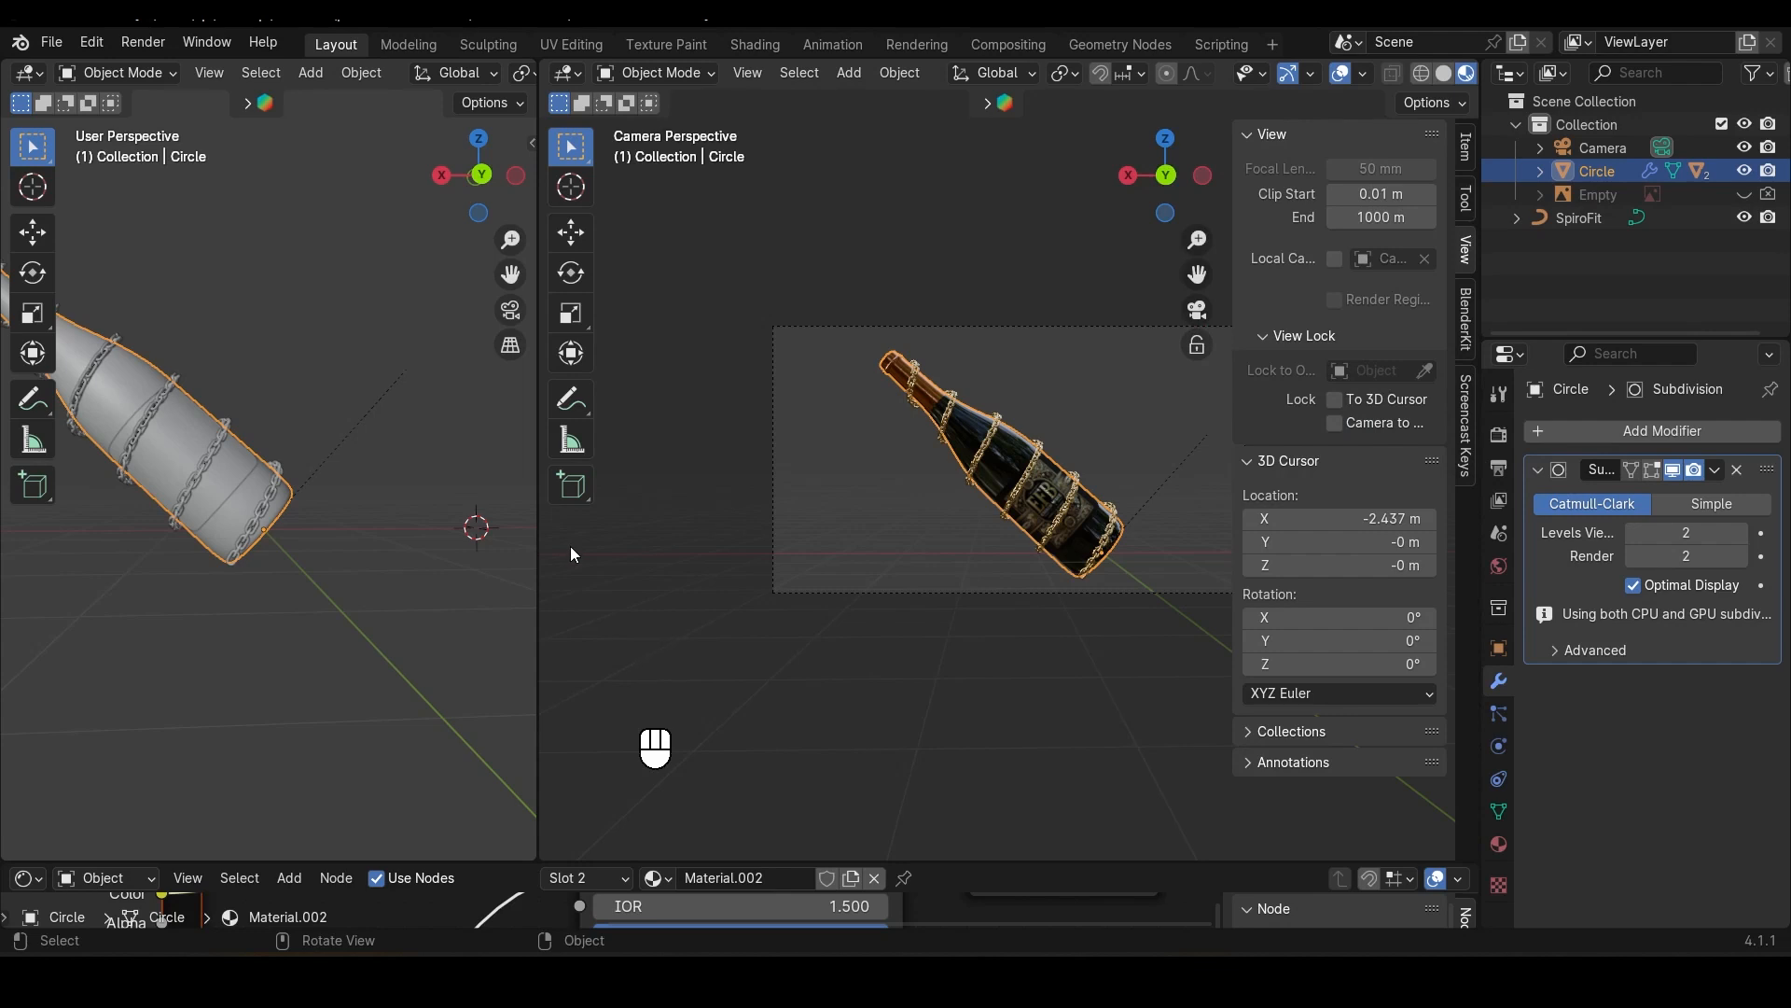
pyautogui.press('n')
pyautogui.scroll(5, 988, 546)
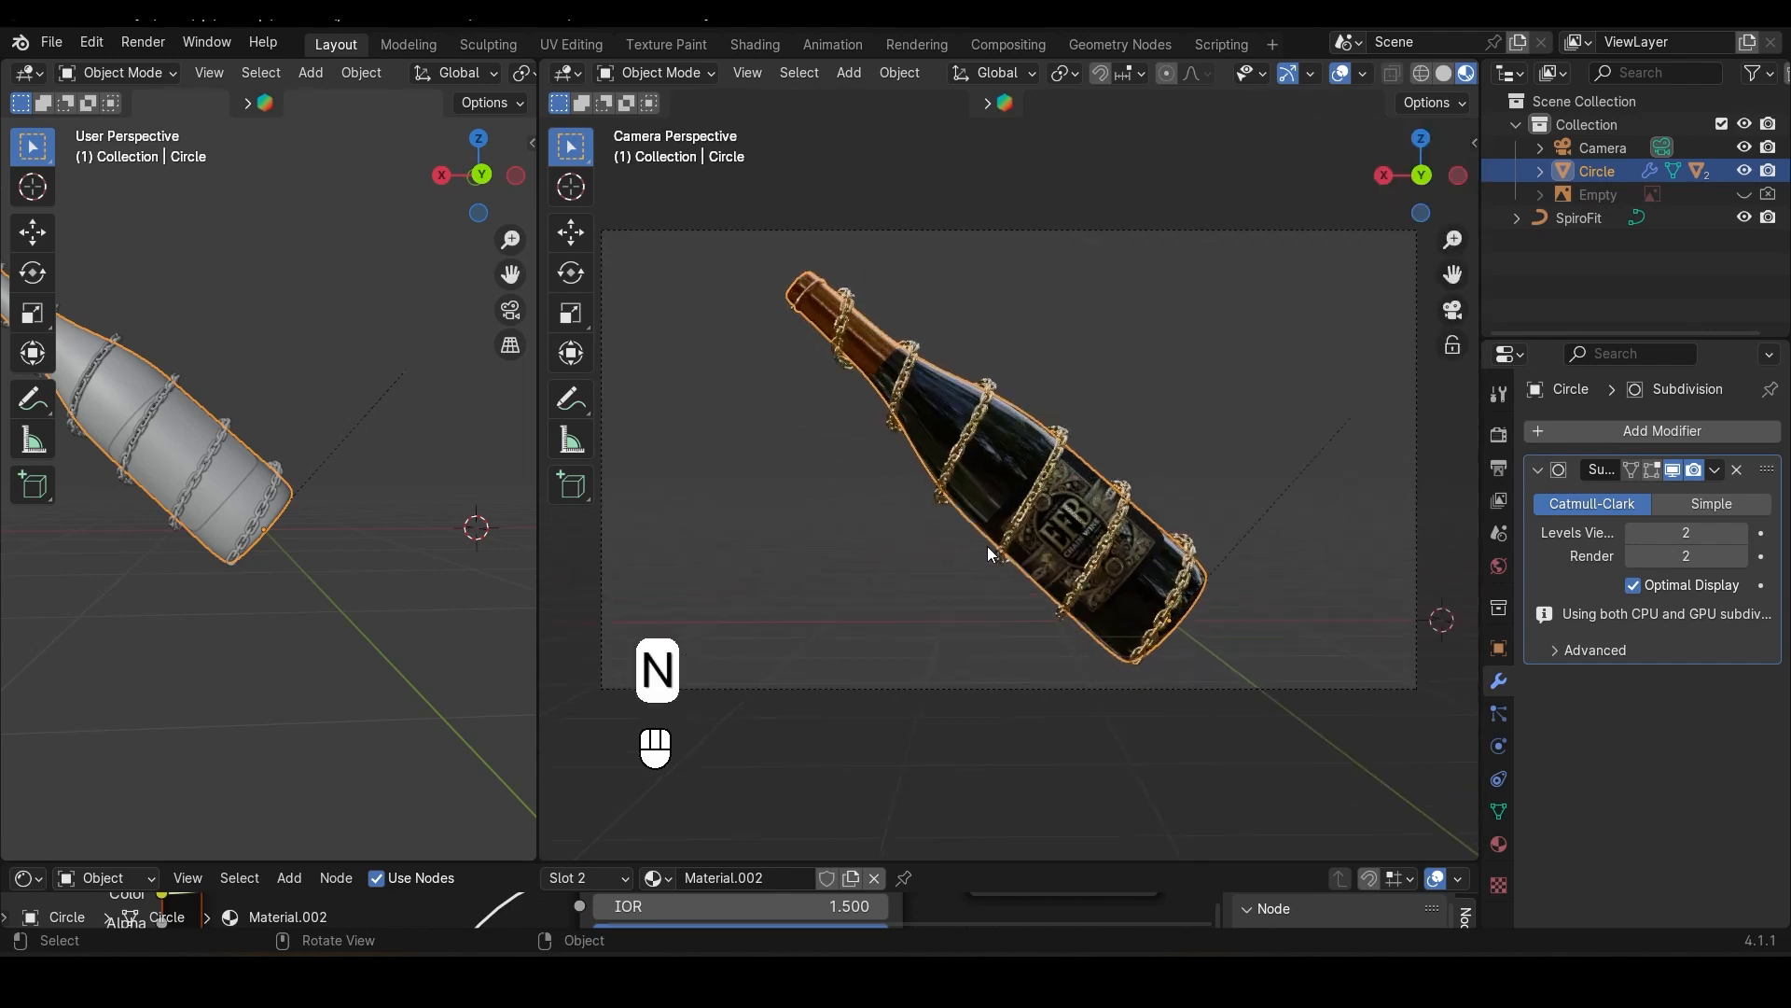
pyautogui.scroll(-5, 996, 567)
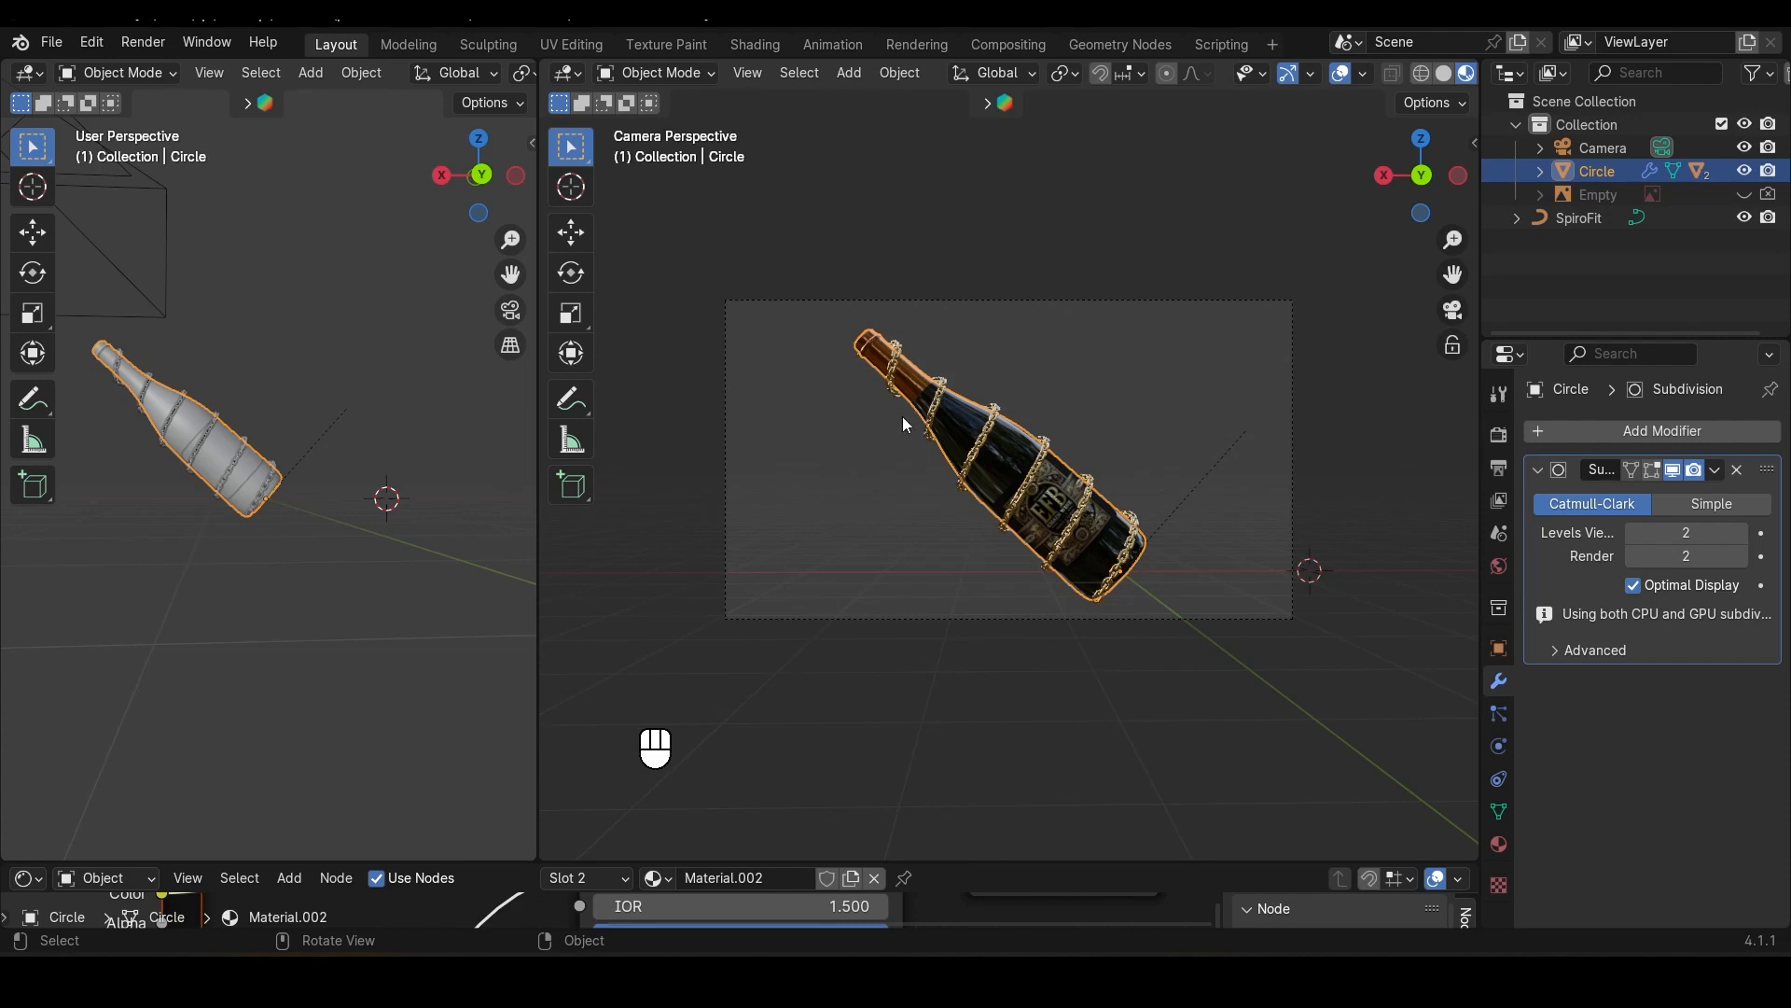
# Step: Widen the second 3D viewport and show the bottle in it from the top
pyautogui.moveTo(394, 478)
pyautogui.mouseDown(button='middle')
pyautogui.moveTo(293, 451)
pyautogui.moveTo(399, 487)
pyautogui.mouseUp(button='middle')
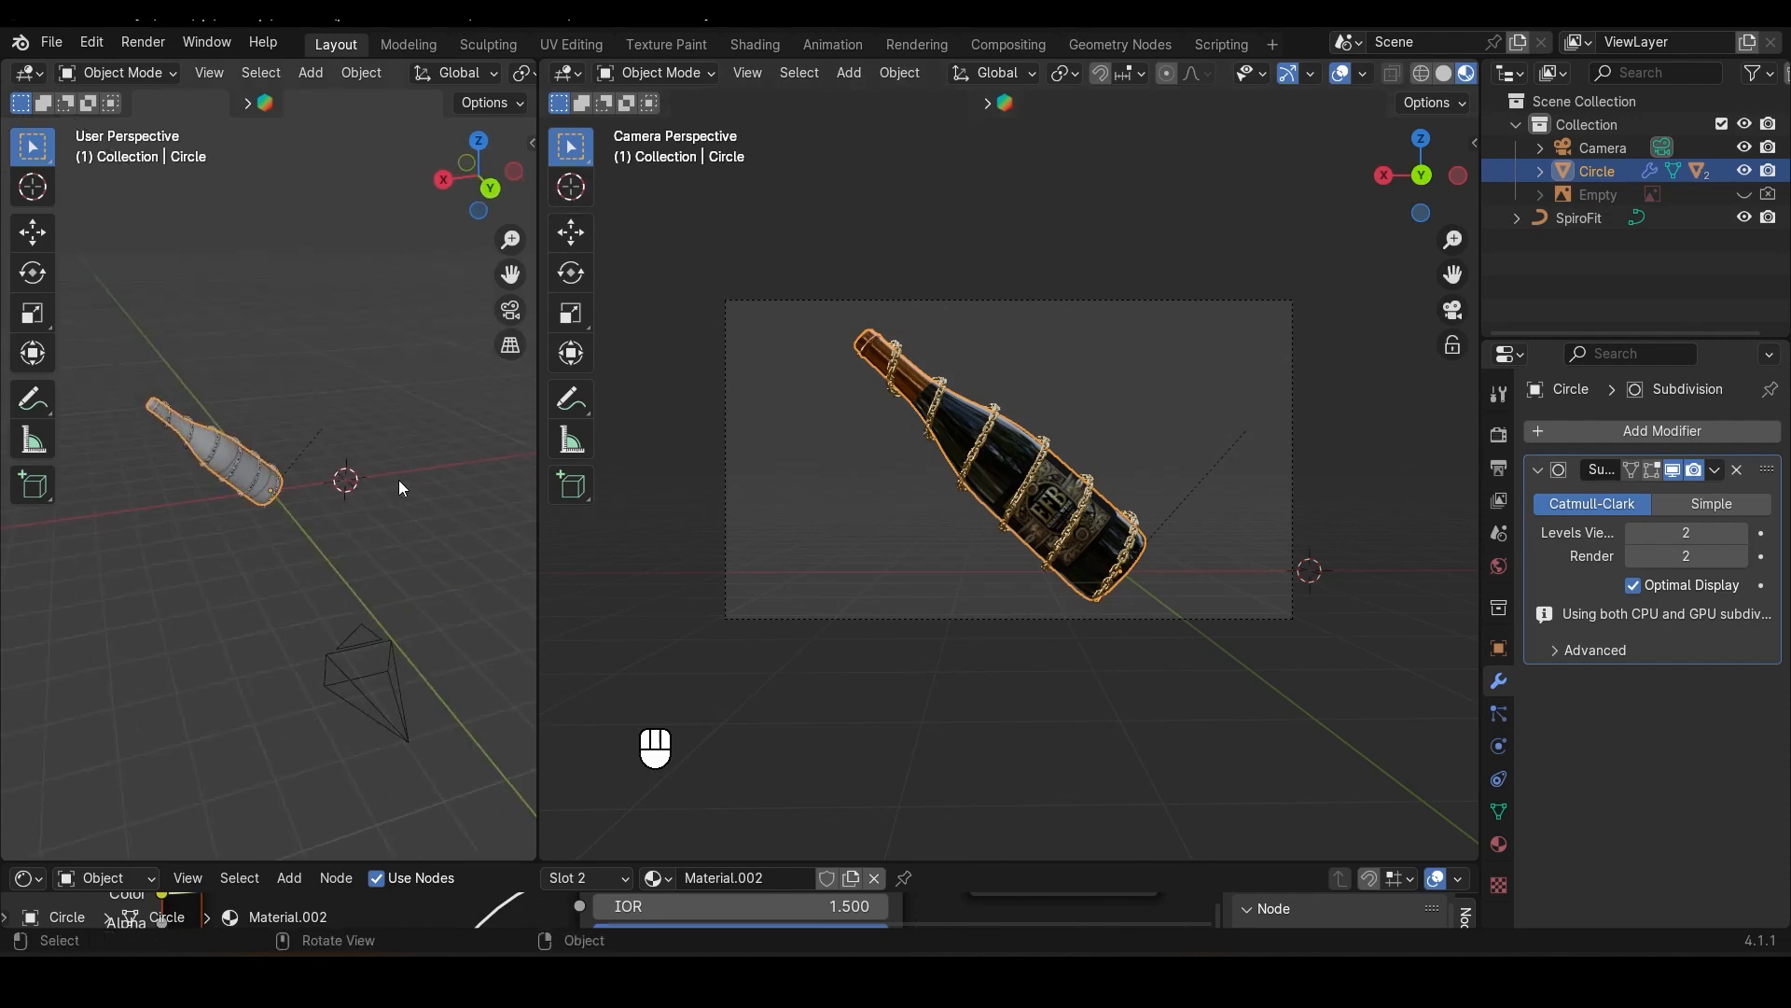
pyautogui.moveTo(539, 492); pyautogui.dragTo(765, 495)
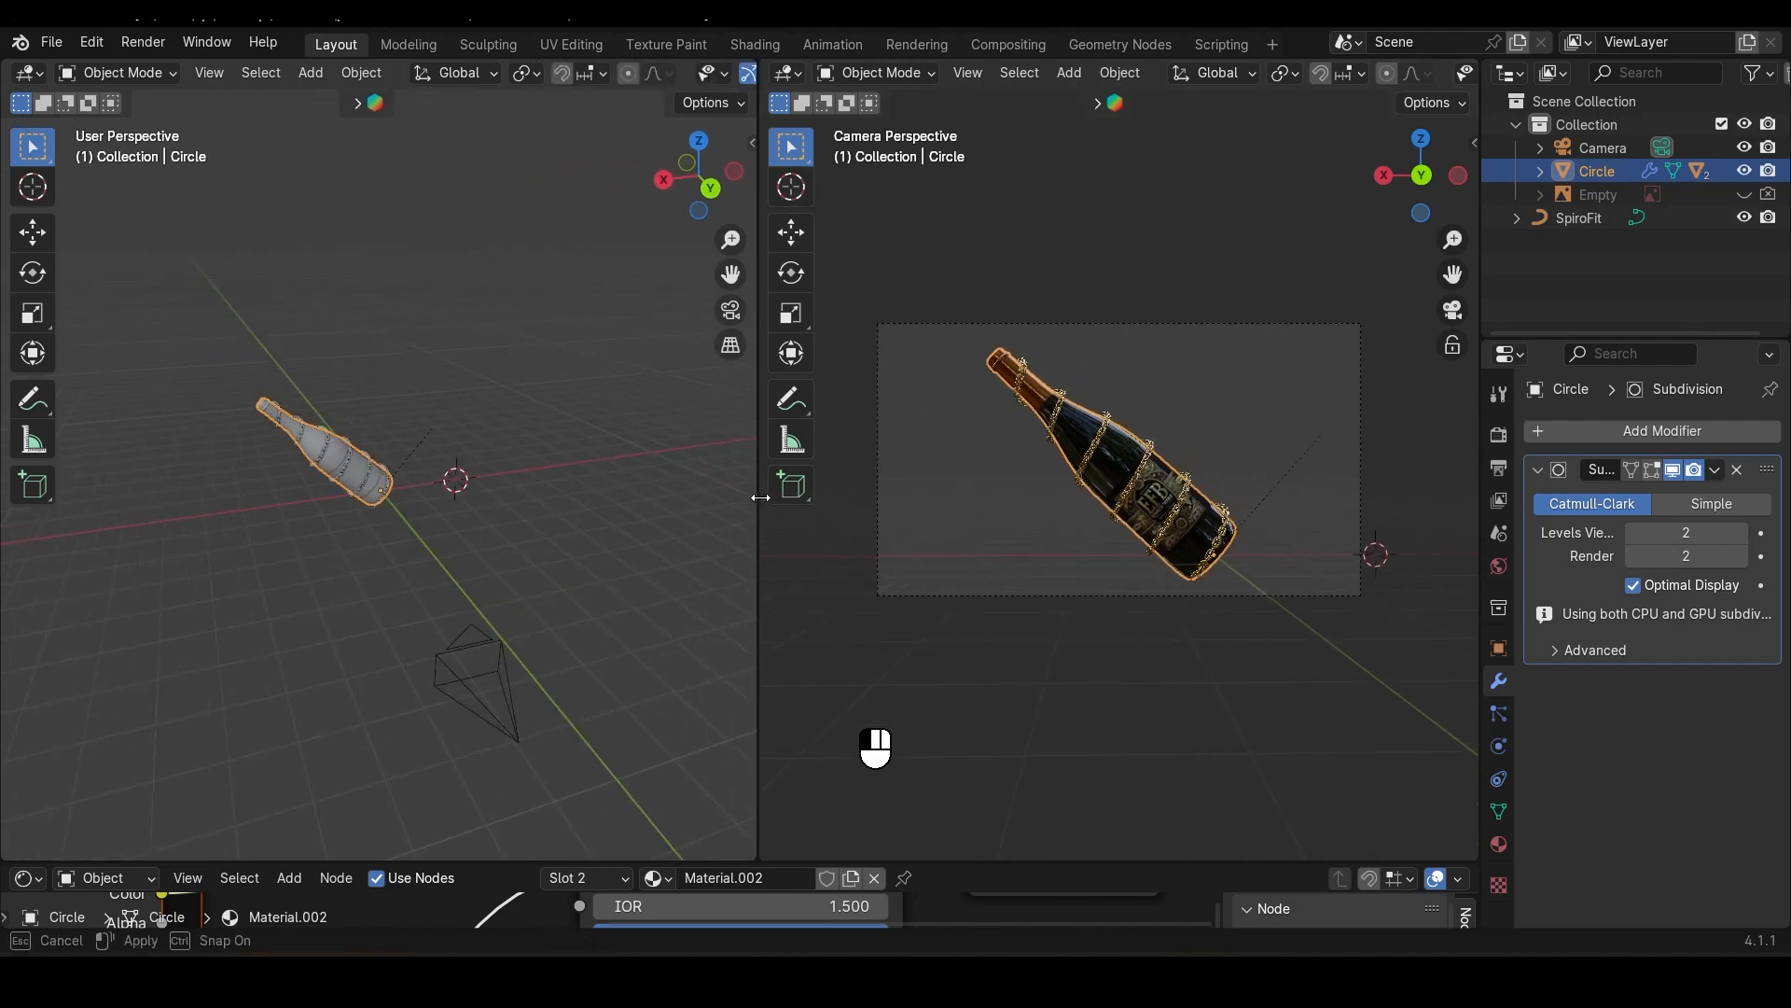
pyautogui.moveTo(581, 495); pyautogui.dragTo(528, 565, button='middle')
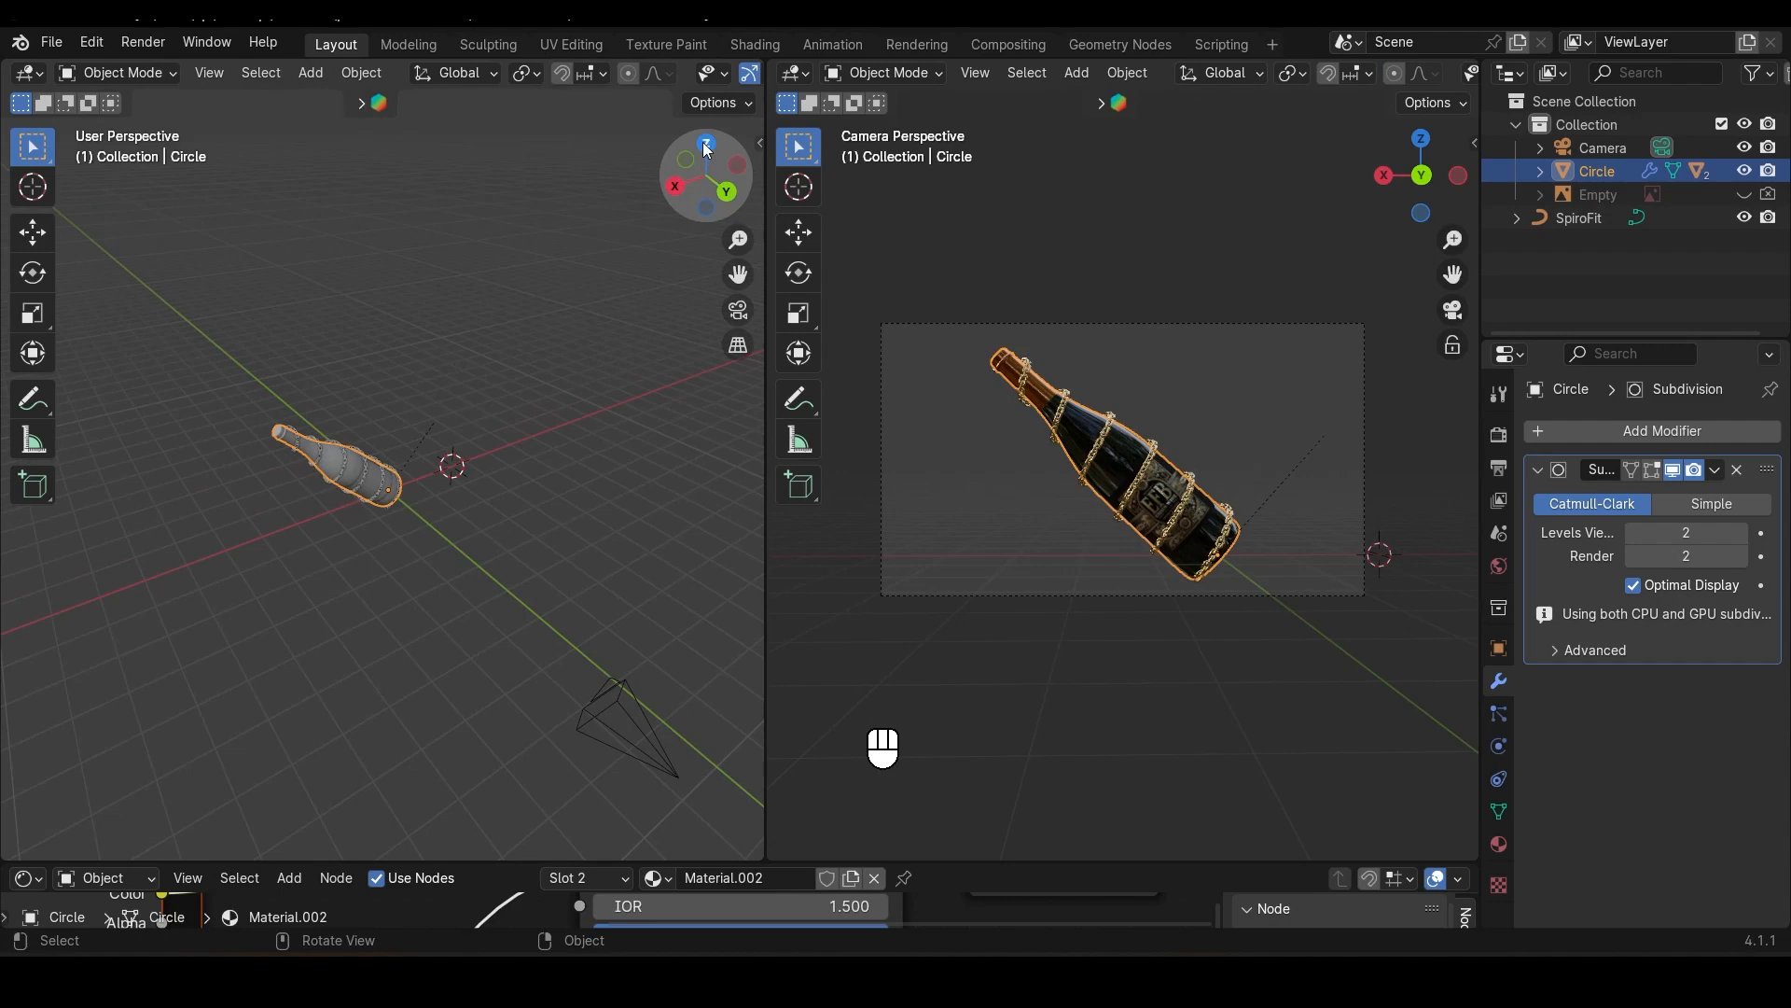
pyautogui.click(706, 147)
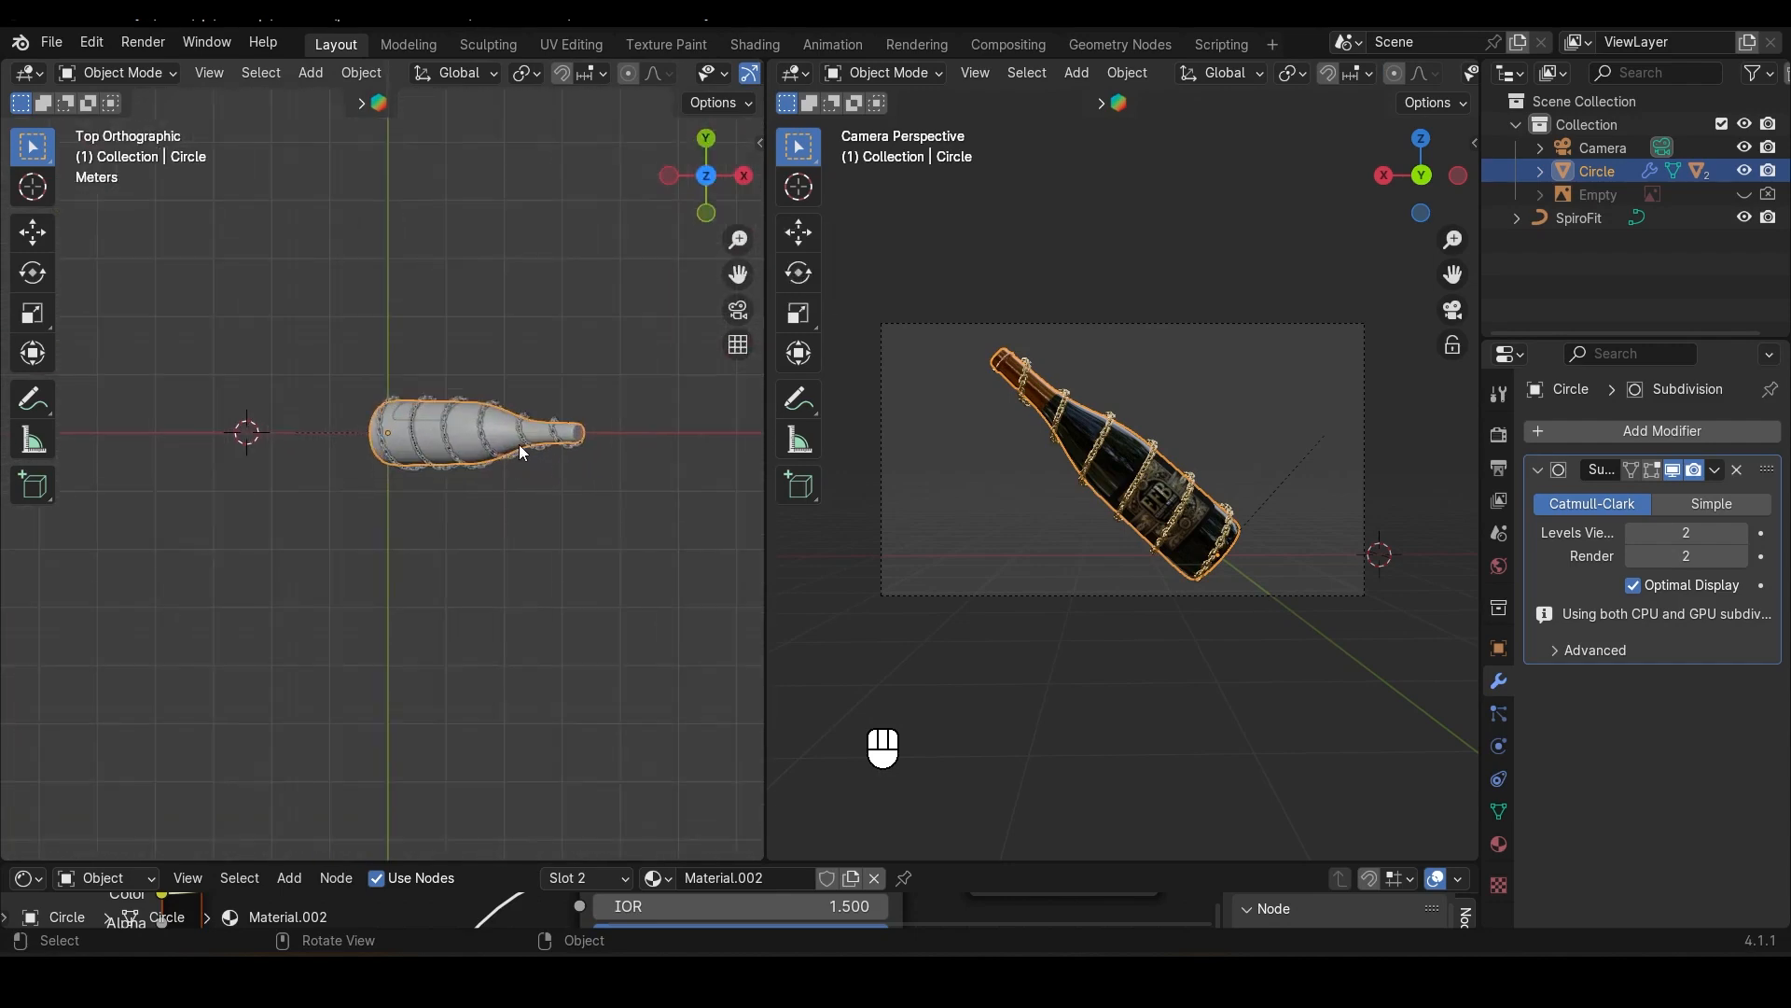
# Step: Select the SpiroFit curve and enter Edit Mode to reach its end point at the bottle's neck
pyautogui.click(1599, 217)
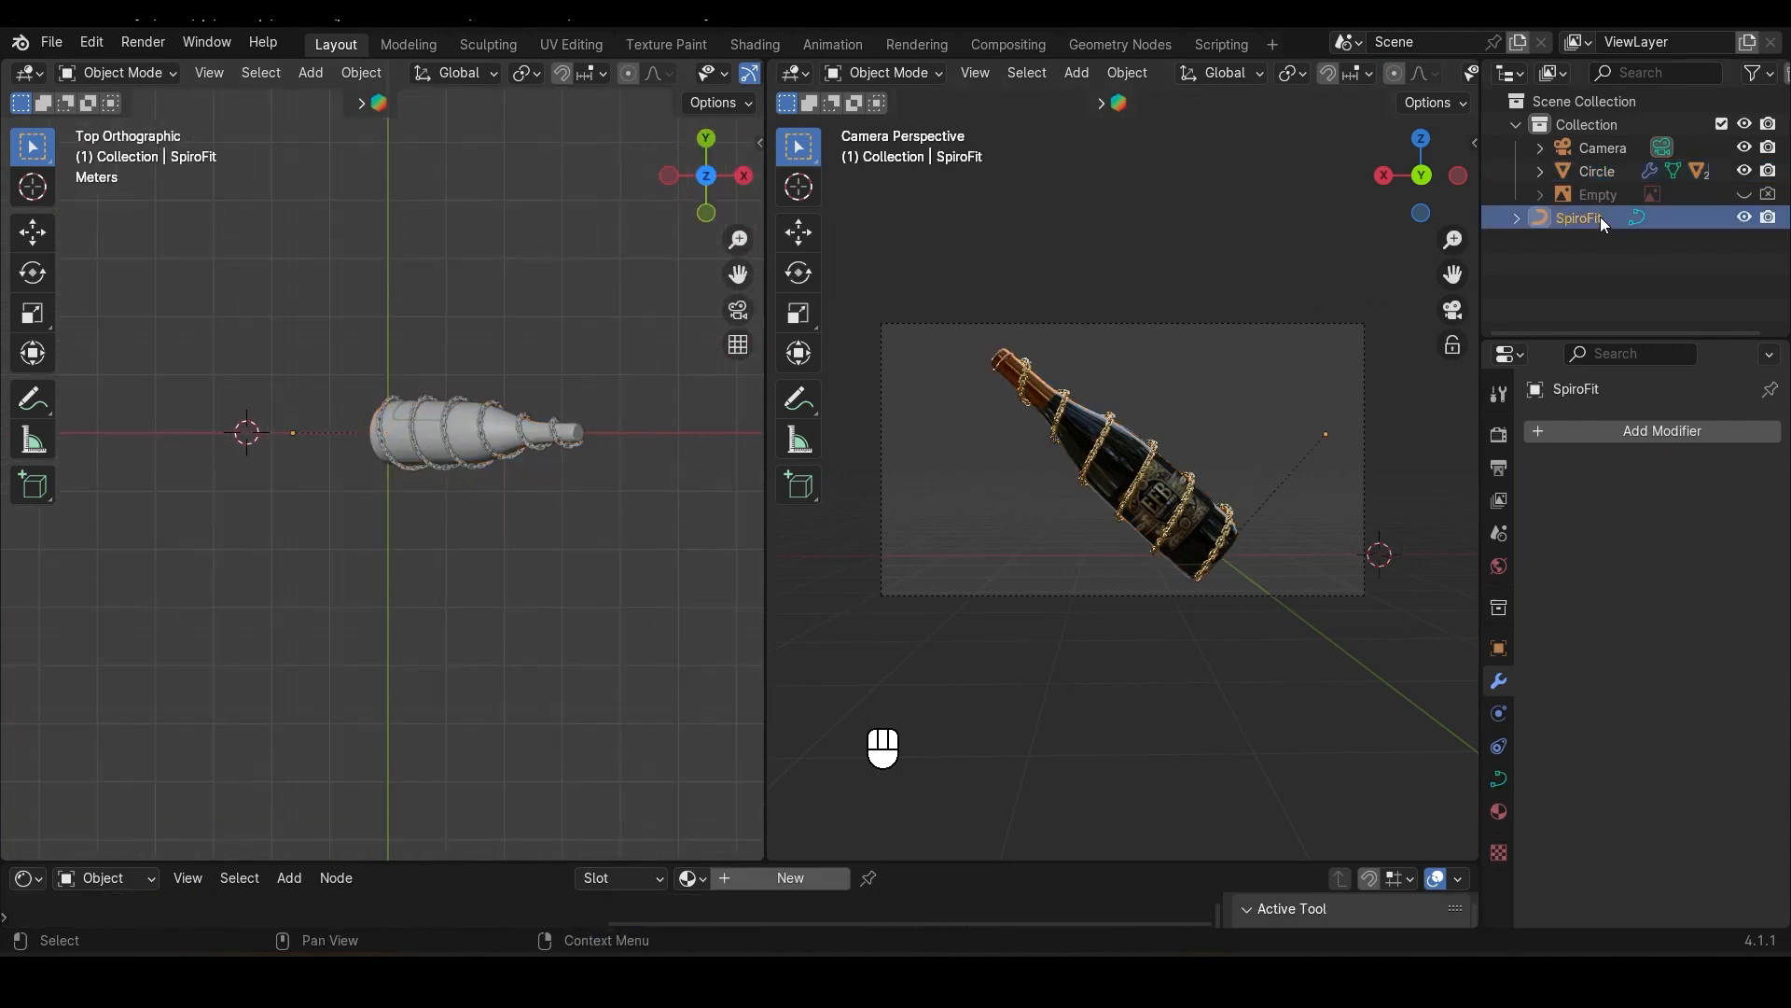
pyautogui.moveTo(623, 512); pyautogui.dragTo(264, 383, button='middle')
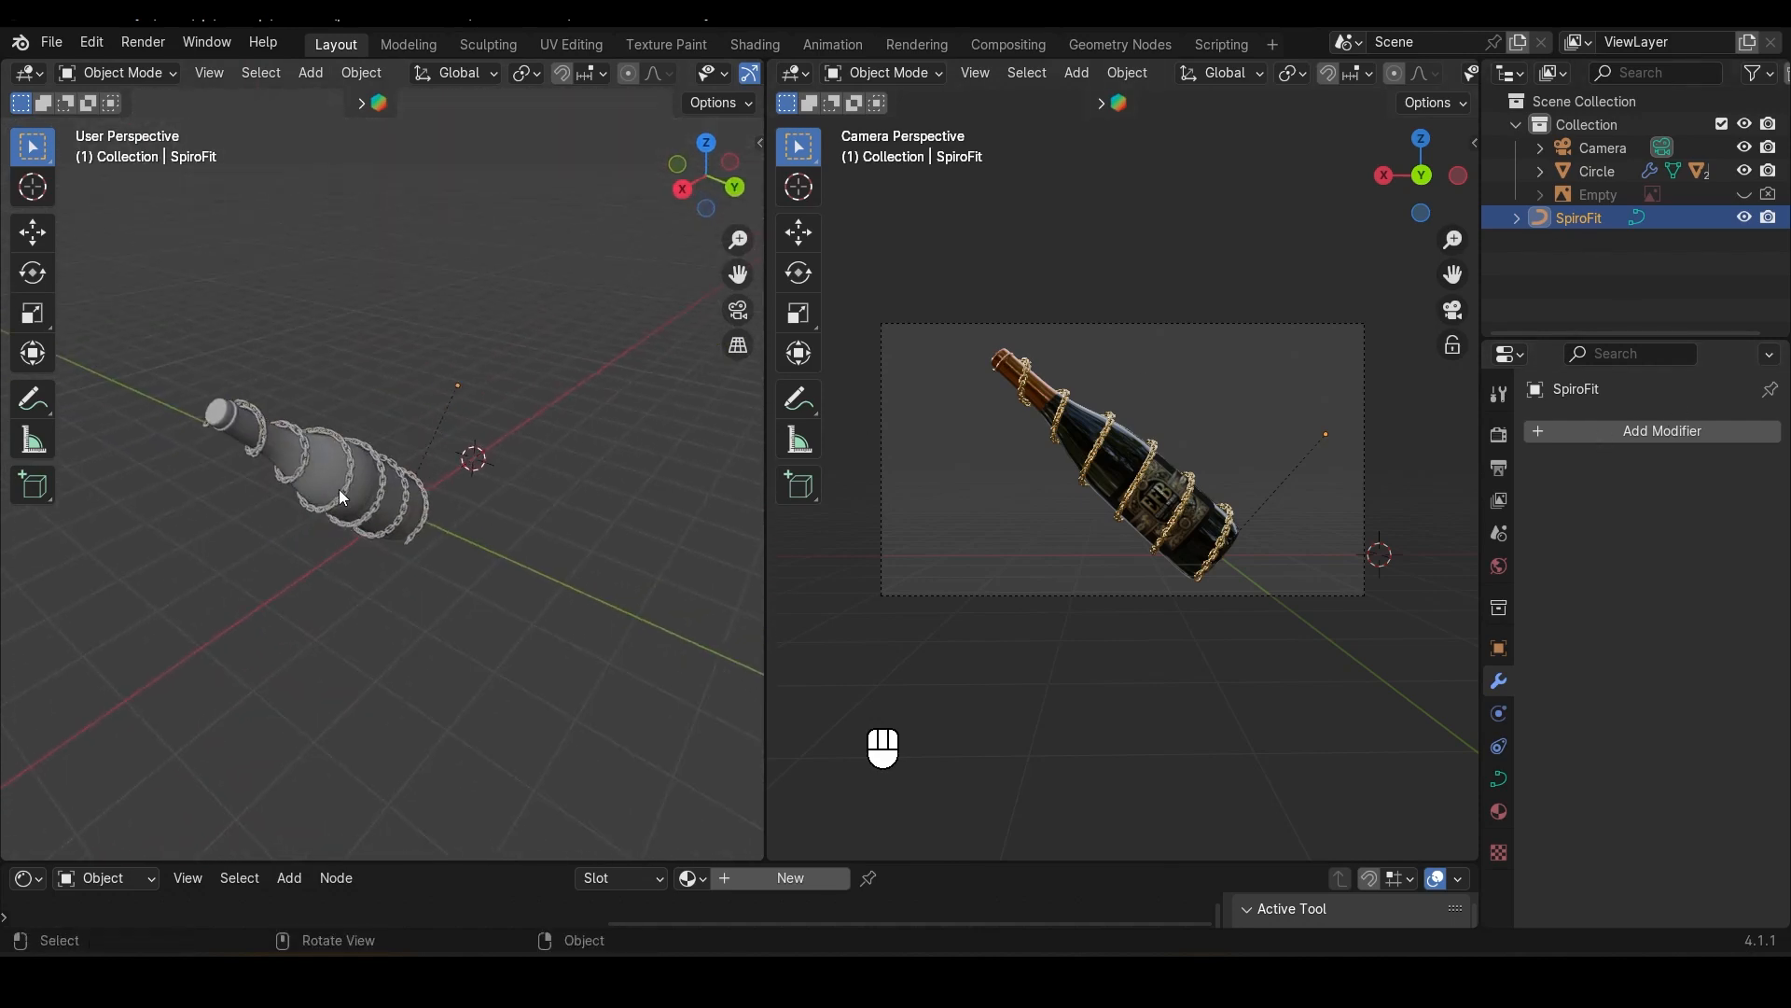
pyautogui.press('Tab')
pyautogui.scroll(5, 706, 177)
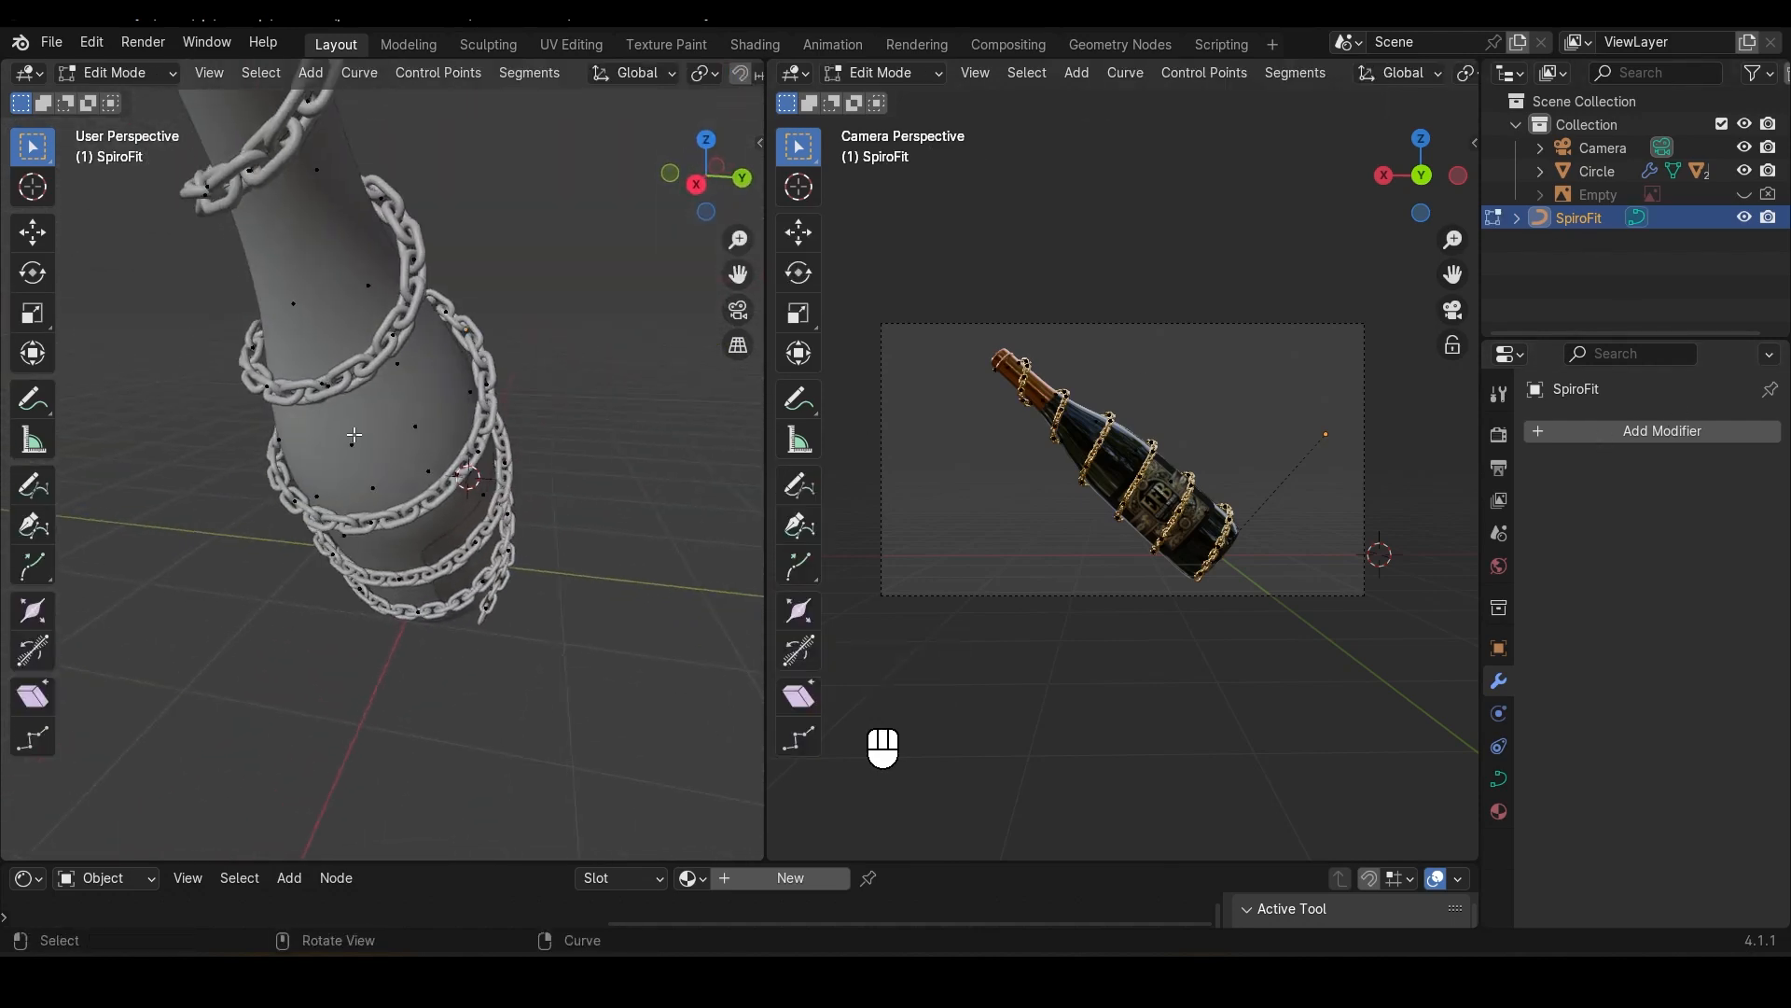
pyautogui.moveTo(706, 178); pyautogui.dragTo(326, 571, button='middle')
pyautogui.scroll(-5, 319, 660)
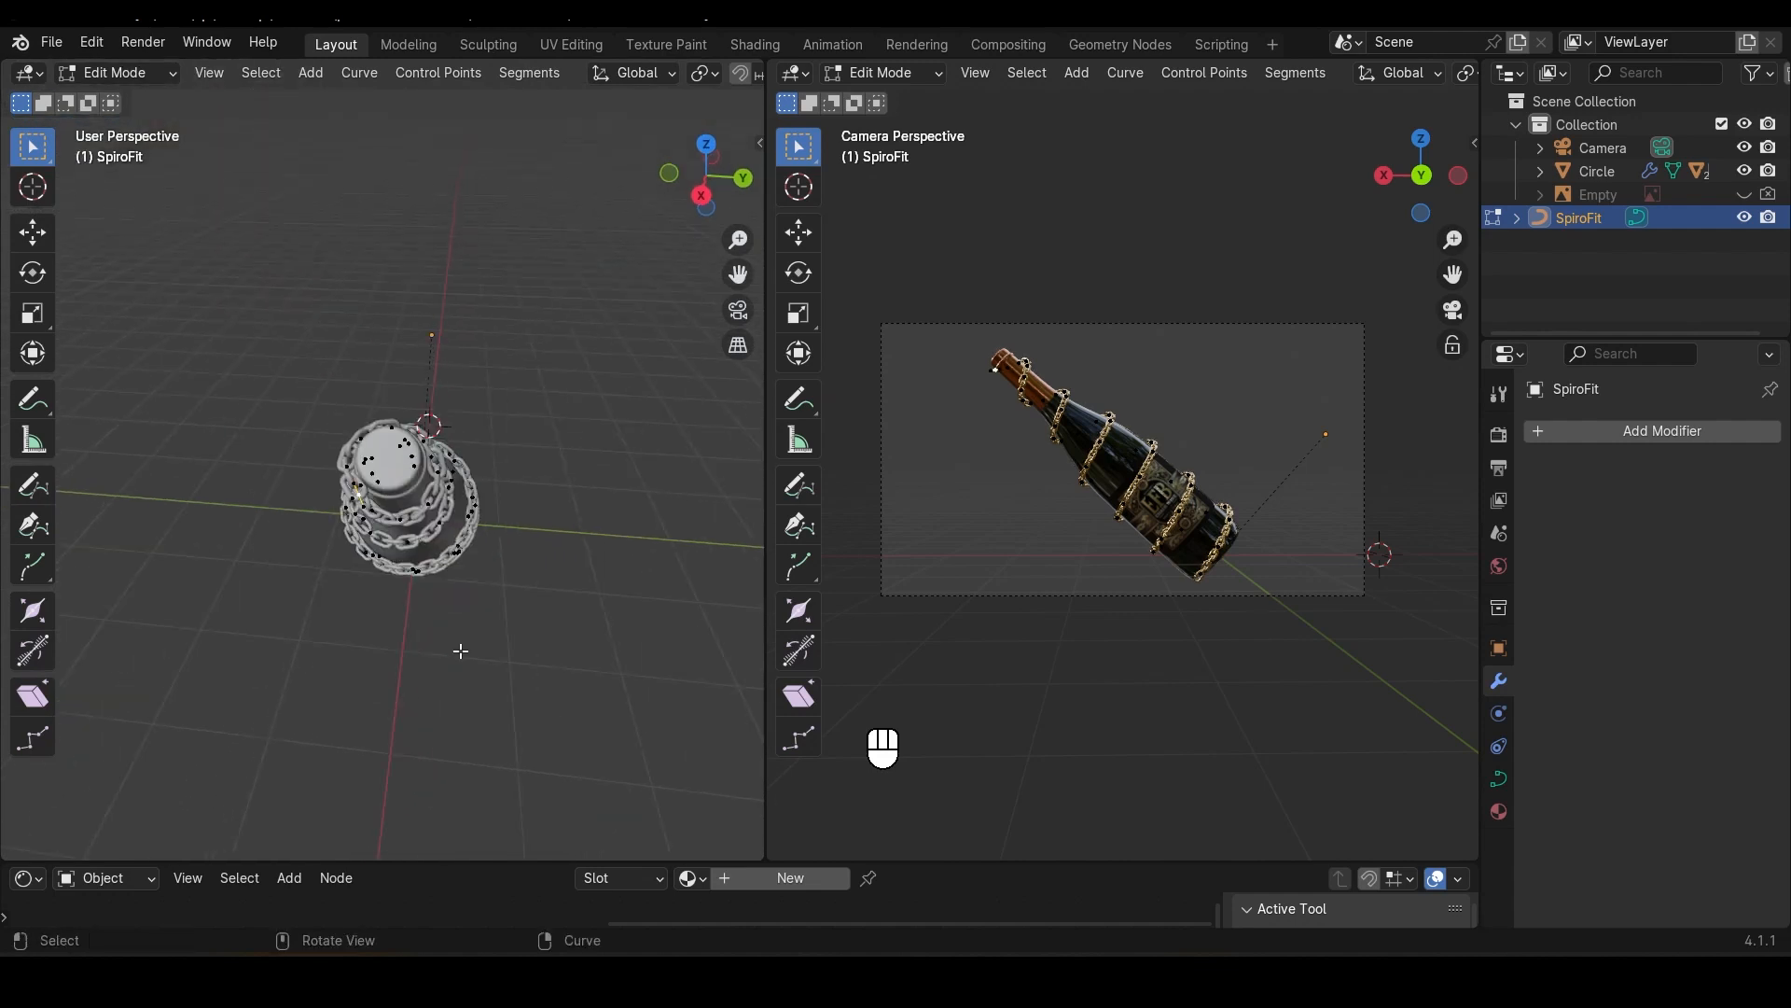
# Step: Extrude the curve's neck-end point outward from the bottle in top view and rotate the new point to bend the chain
pyautogui.click(707, 145)
pyautogui.press('e')
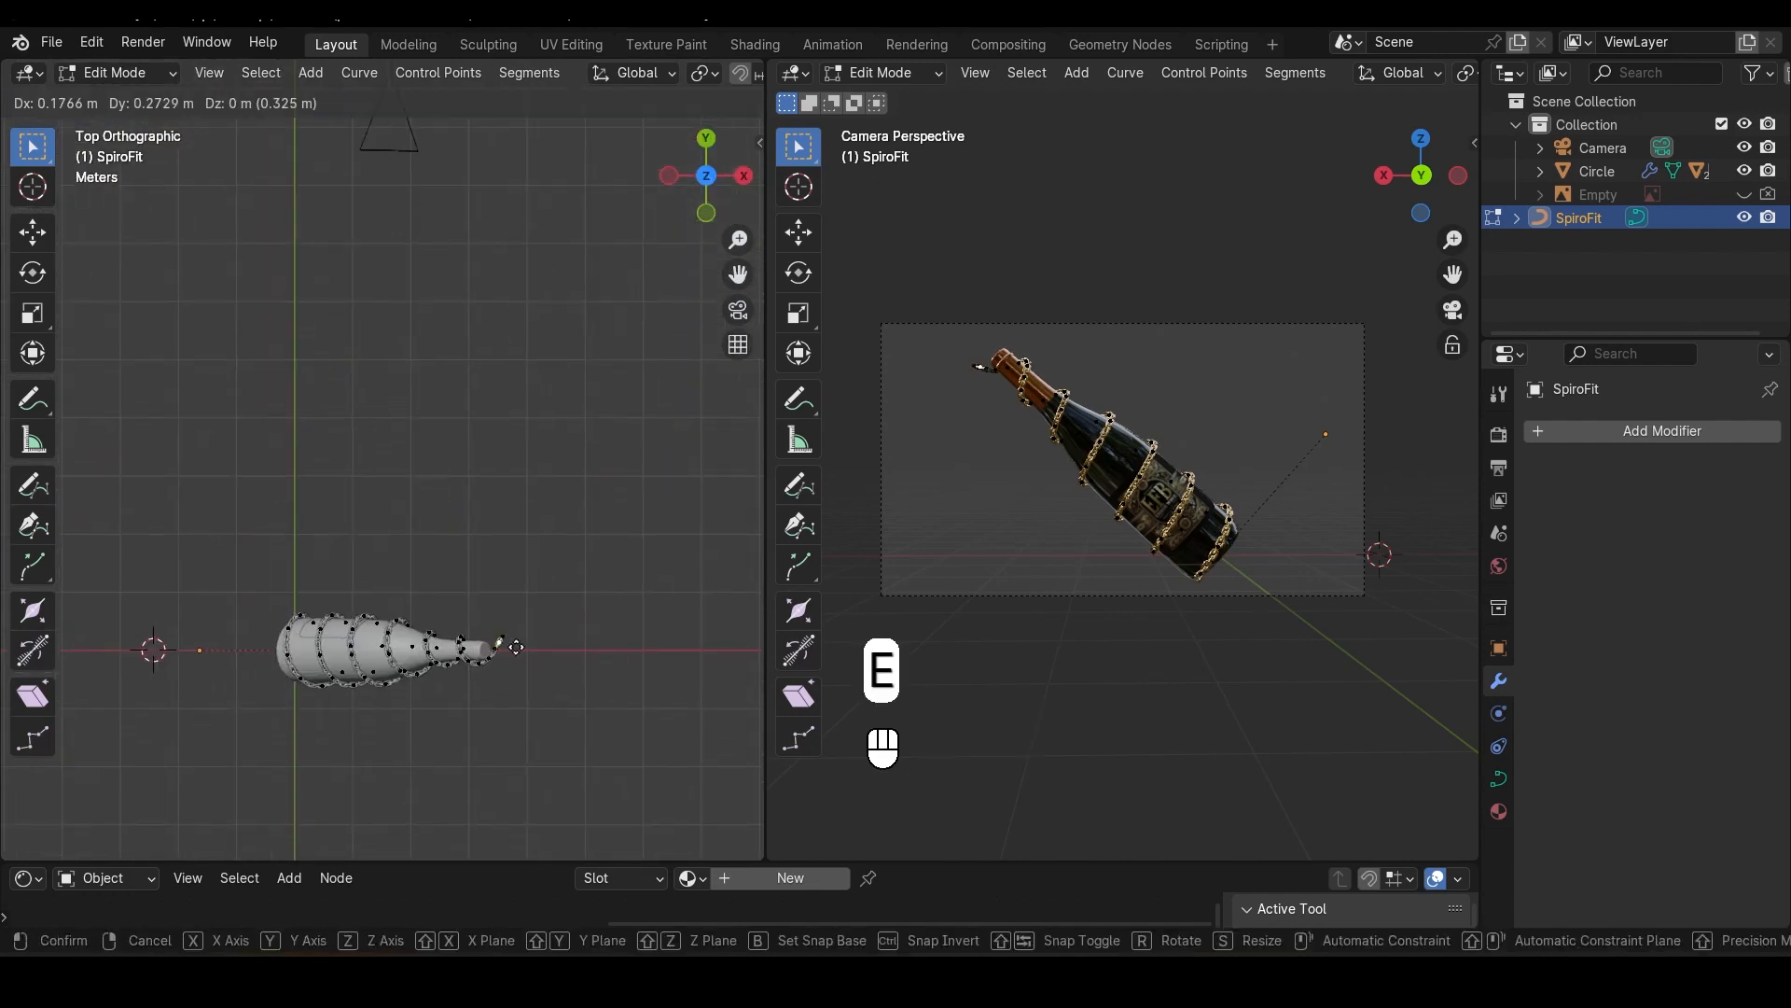
pyautogui.click(531, 314)
pyautogui.moveTo(531, 314); pyautogui.dragTo(334, 543, button='middle')
pyautogui.press('r')
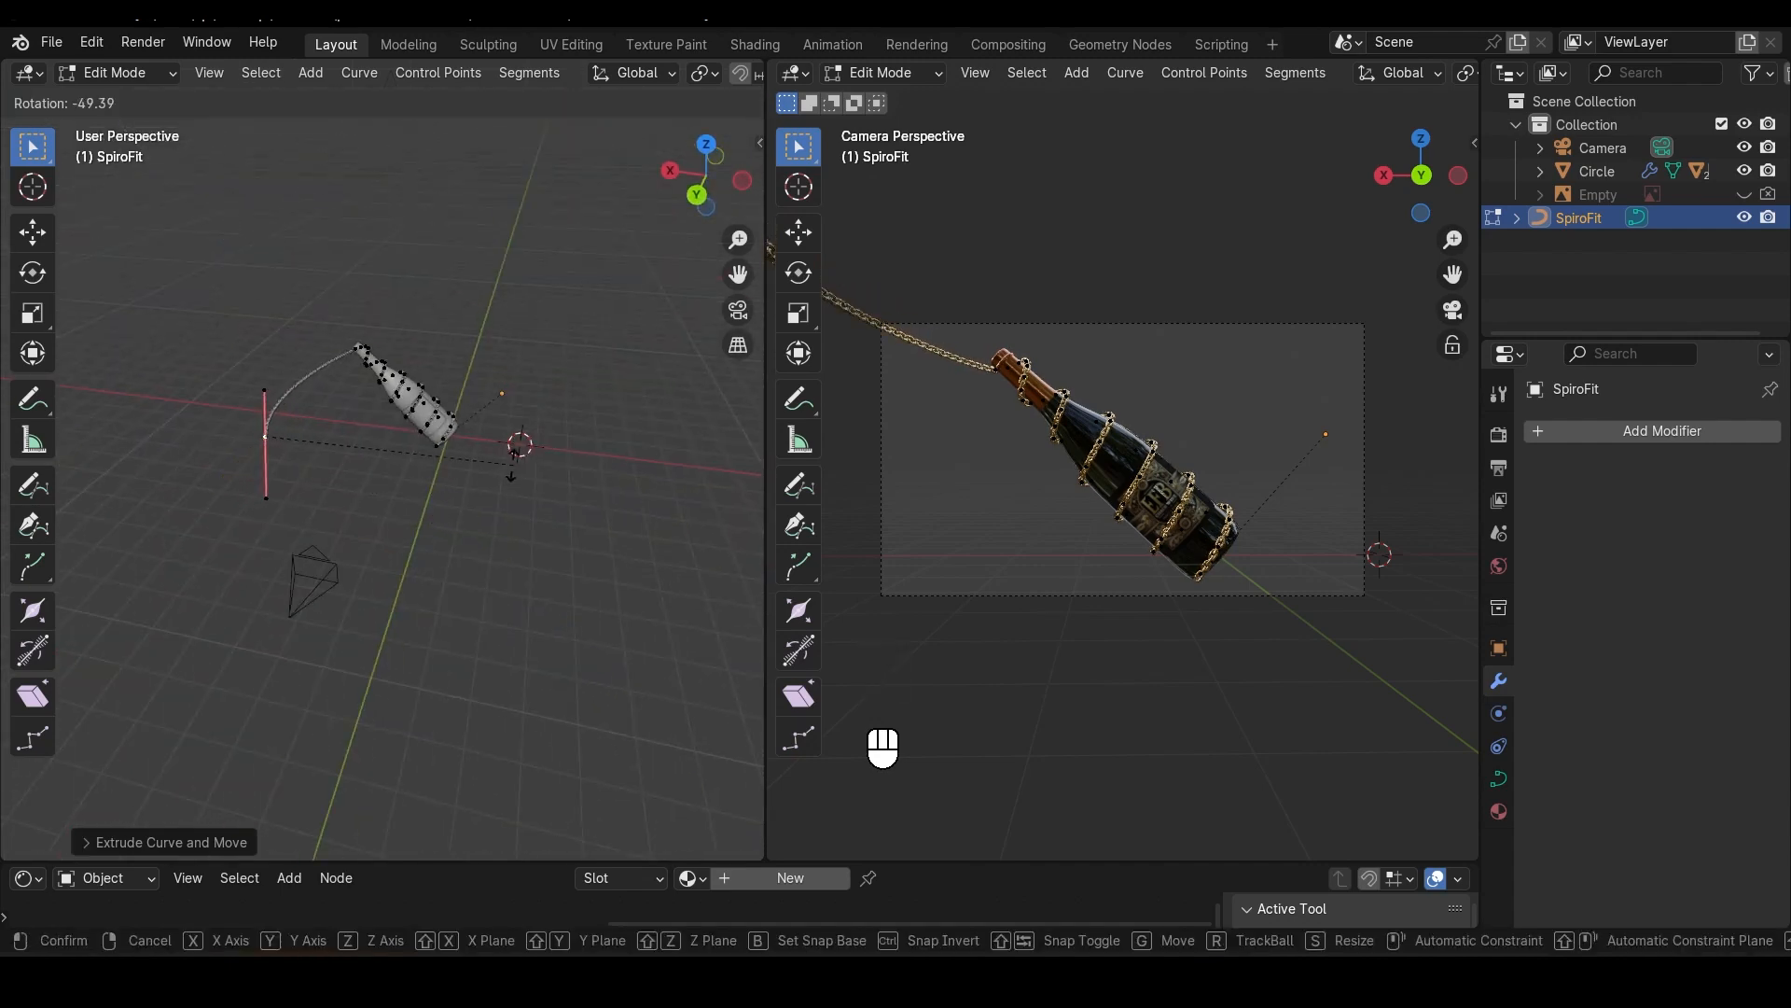
pyautogui.click(411, 485)
# Step: Extrude another curve point toward the camera, then move, scale and rotate it so the chain loops down beside the bottle
pyautogui.press('e')
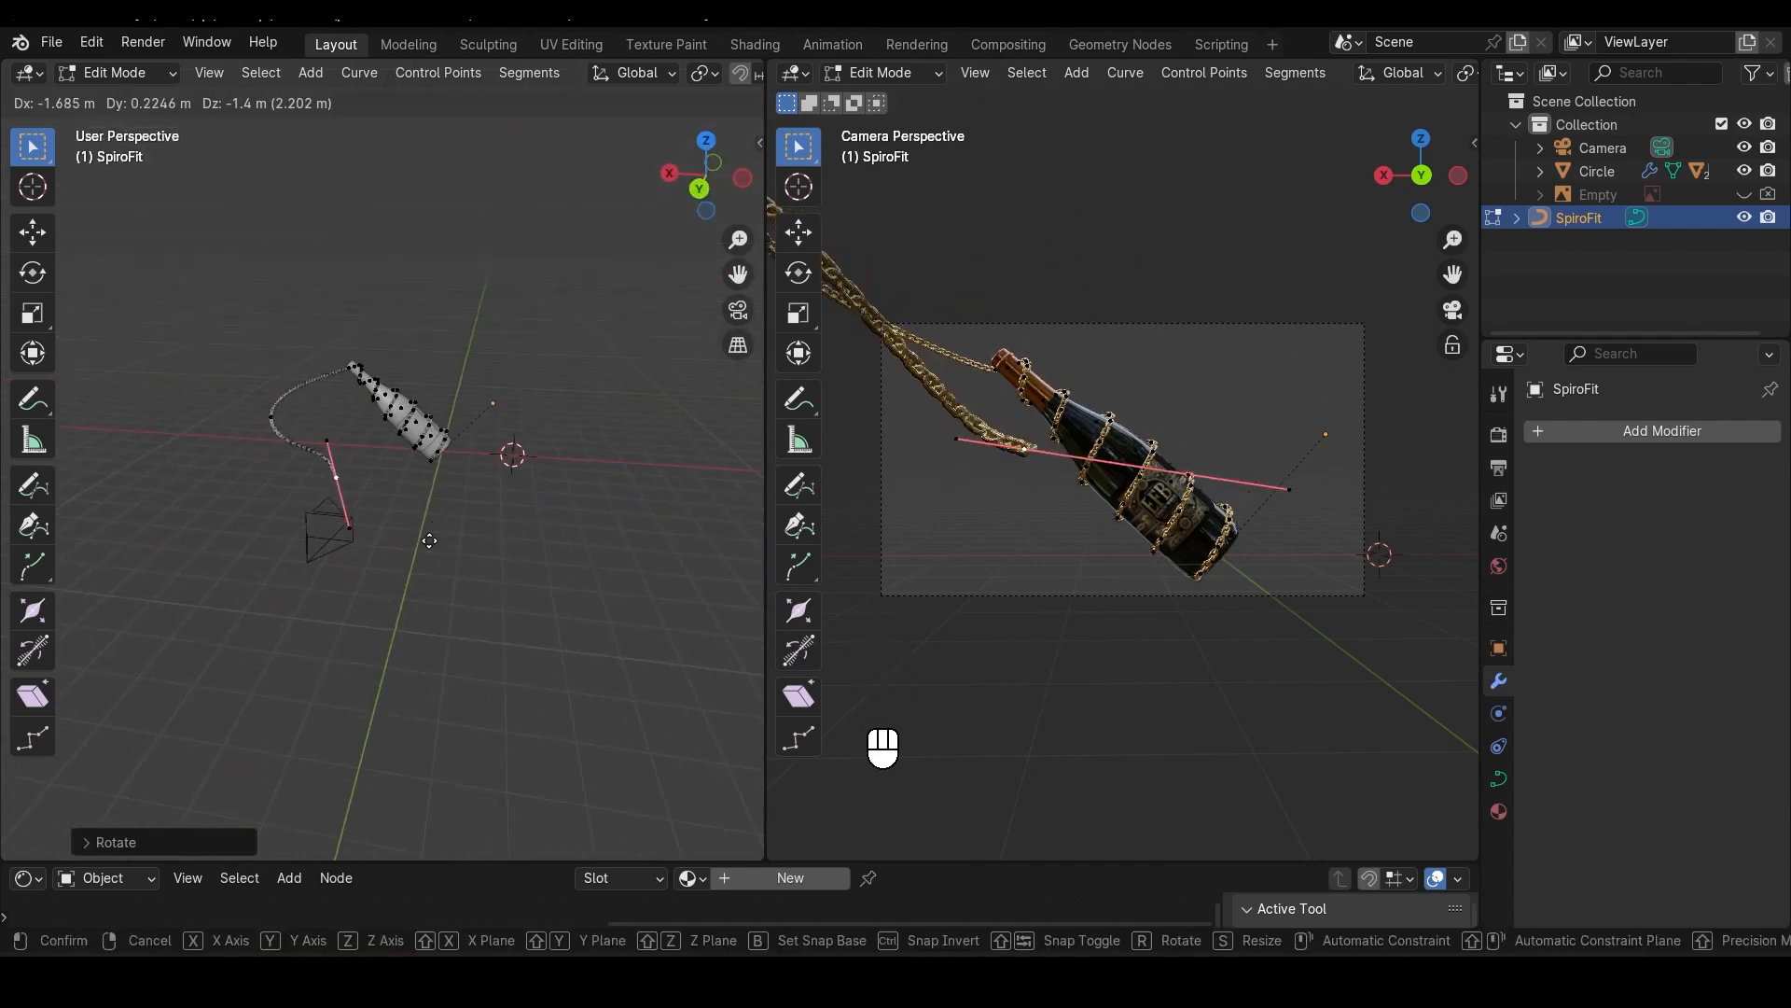
pyautogui.click(1119, 579)
pyautogui.press('g')
pyautogui.press('s')
pyautogui.press('s')
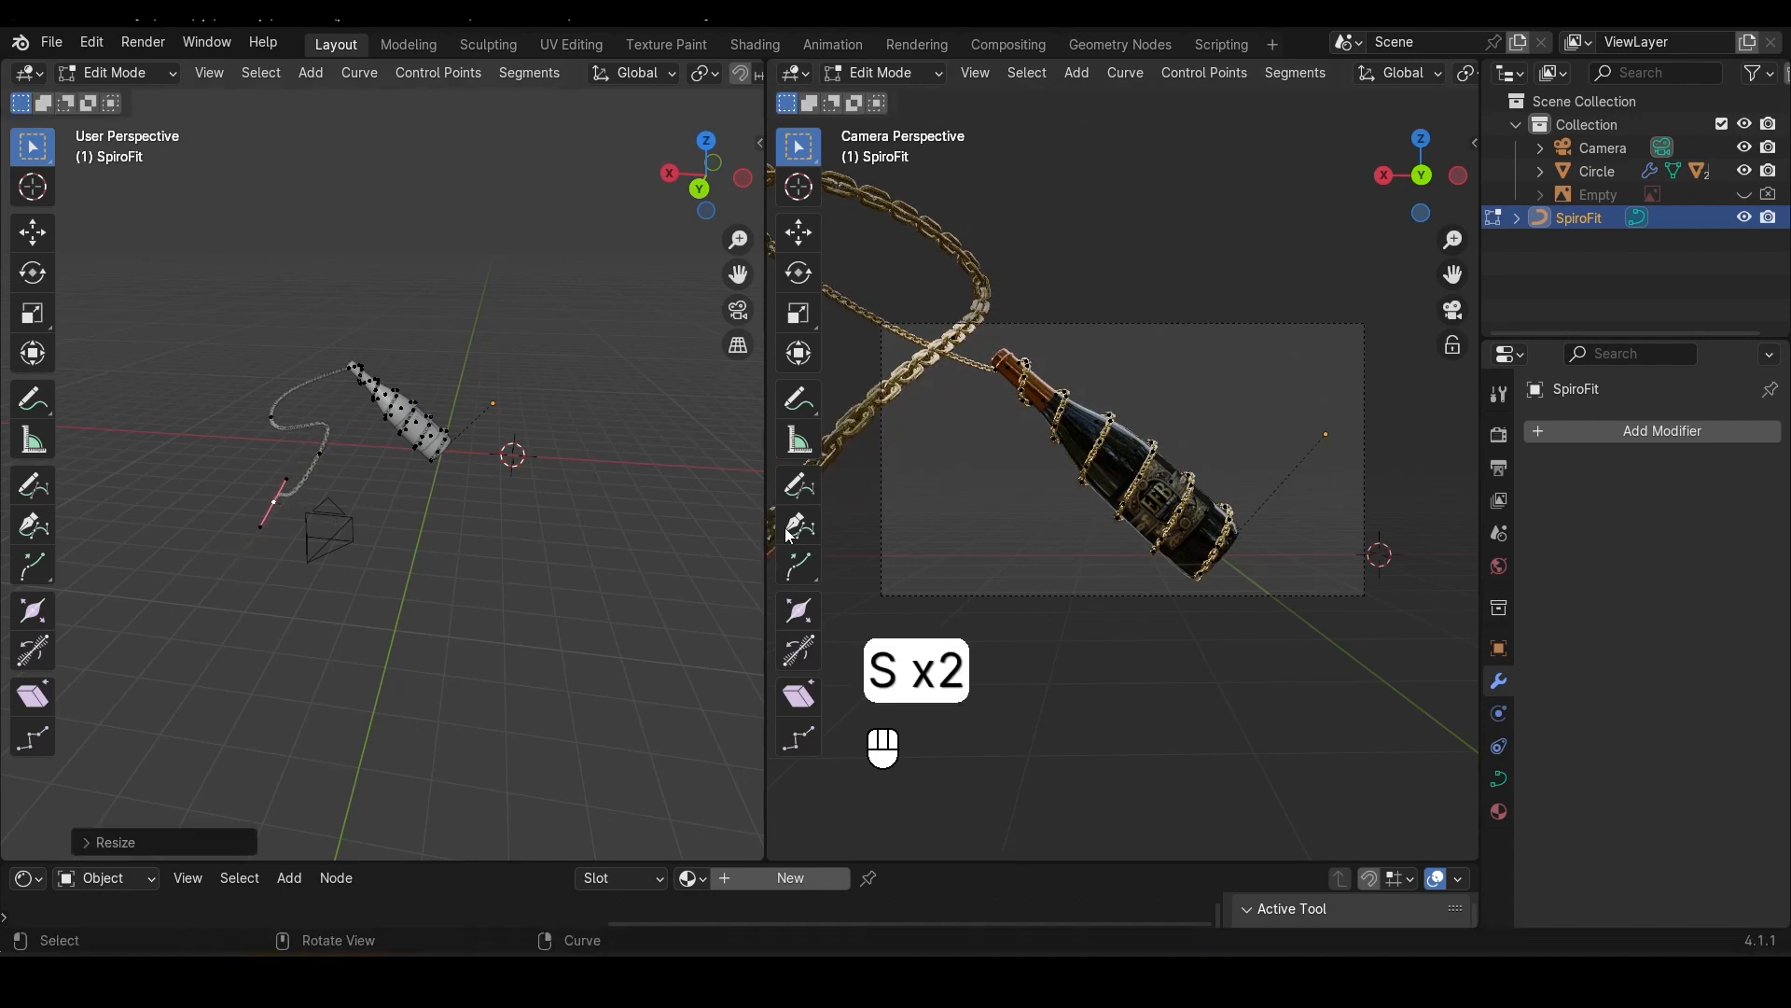
pyautogui.press('g')
pyautogui.press('r')
pyautogui.click(1099, 565)
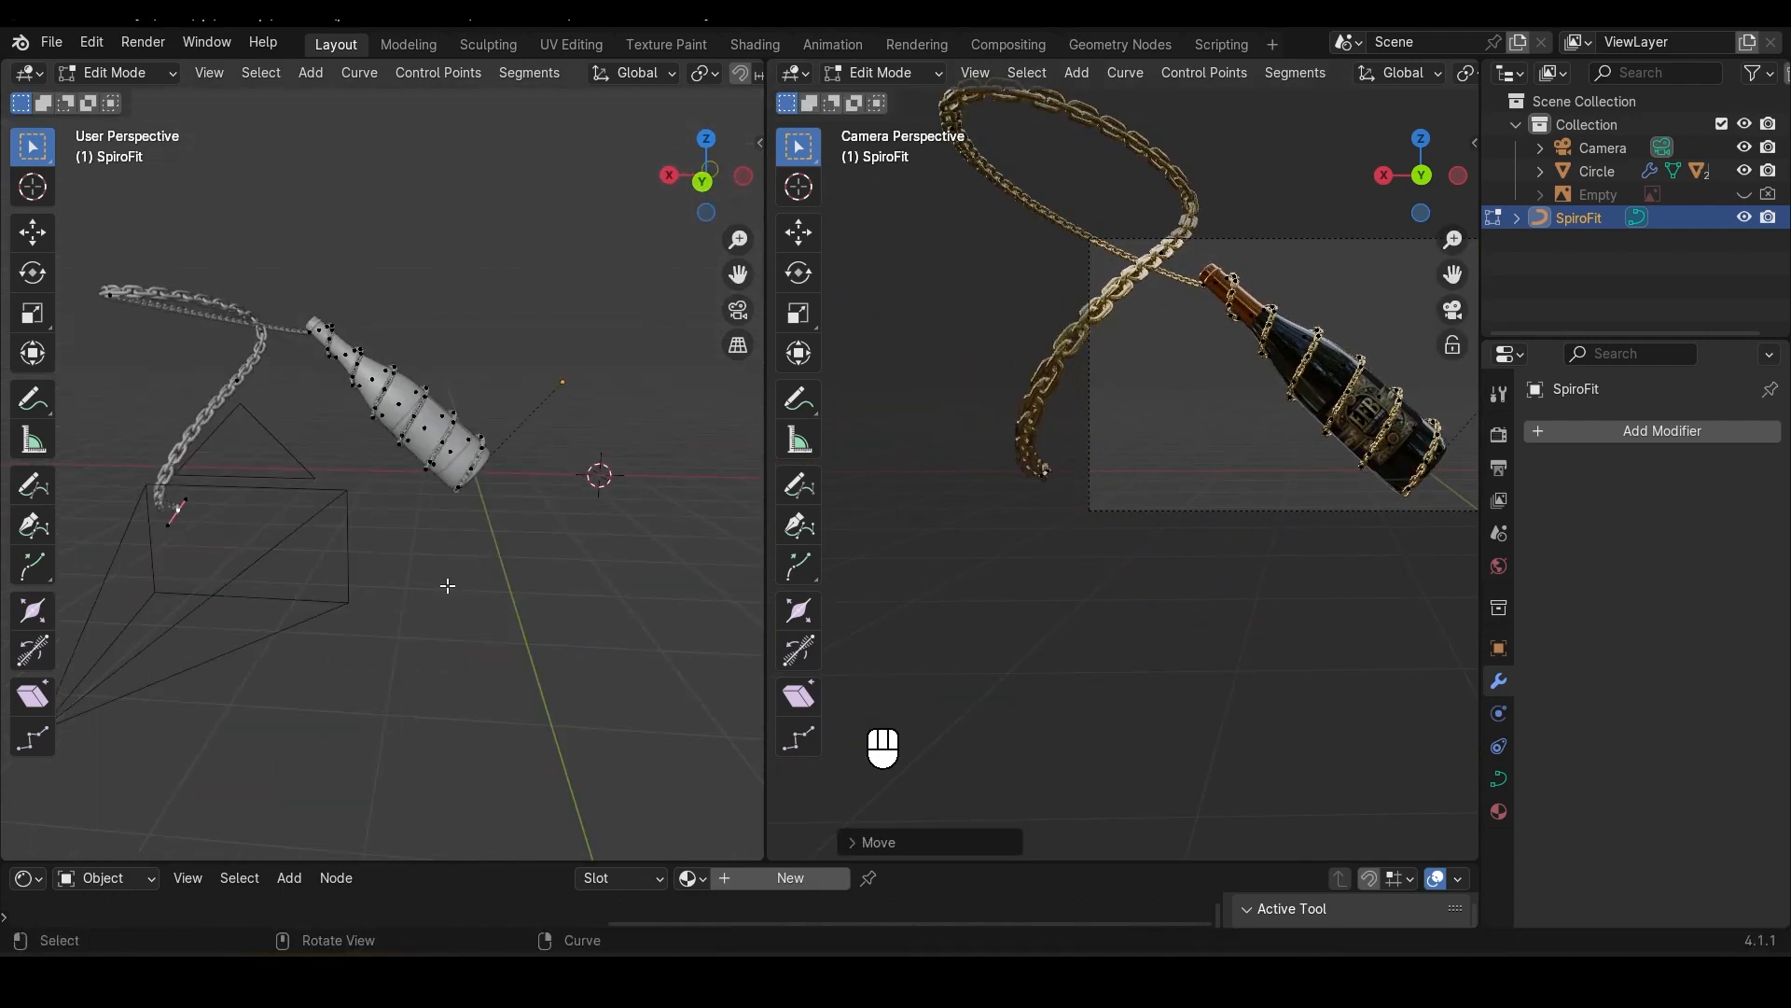
# Step: Extend the chain with another curve point crossing below the bottle, rotate it to shape the trailing end, and leave Edit Mode
pyautogui.press('g')
pyautogui.press('y')
pyautogui.click(1045, 651)
pyautogui.press('r')
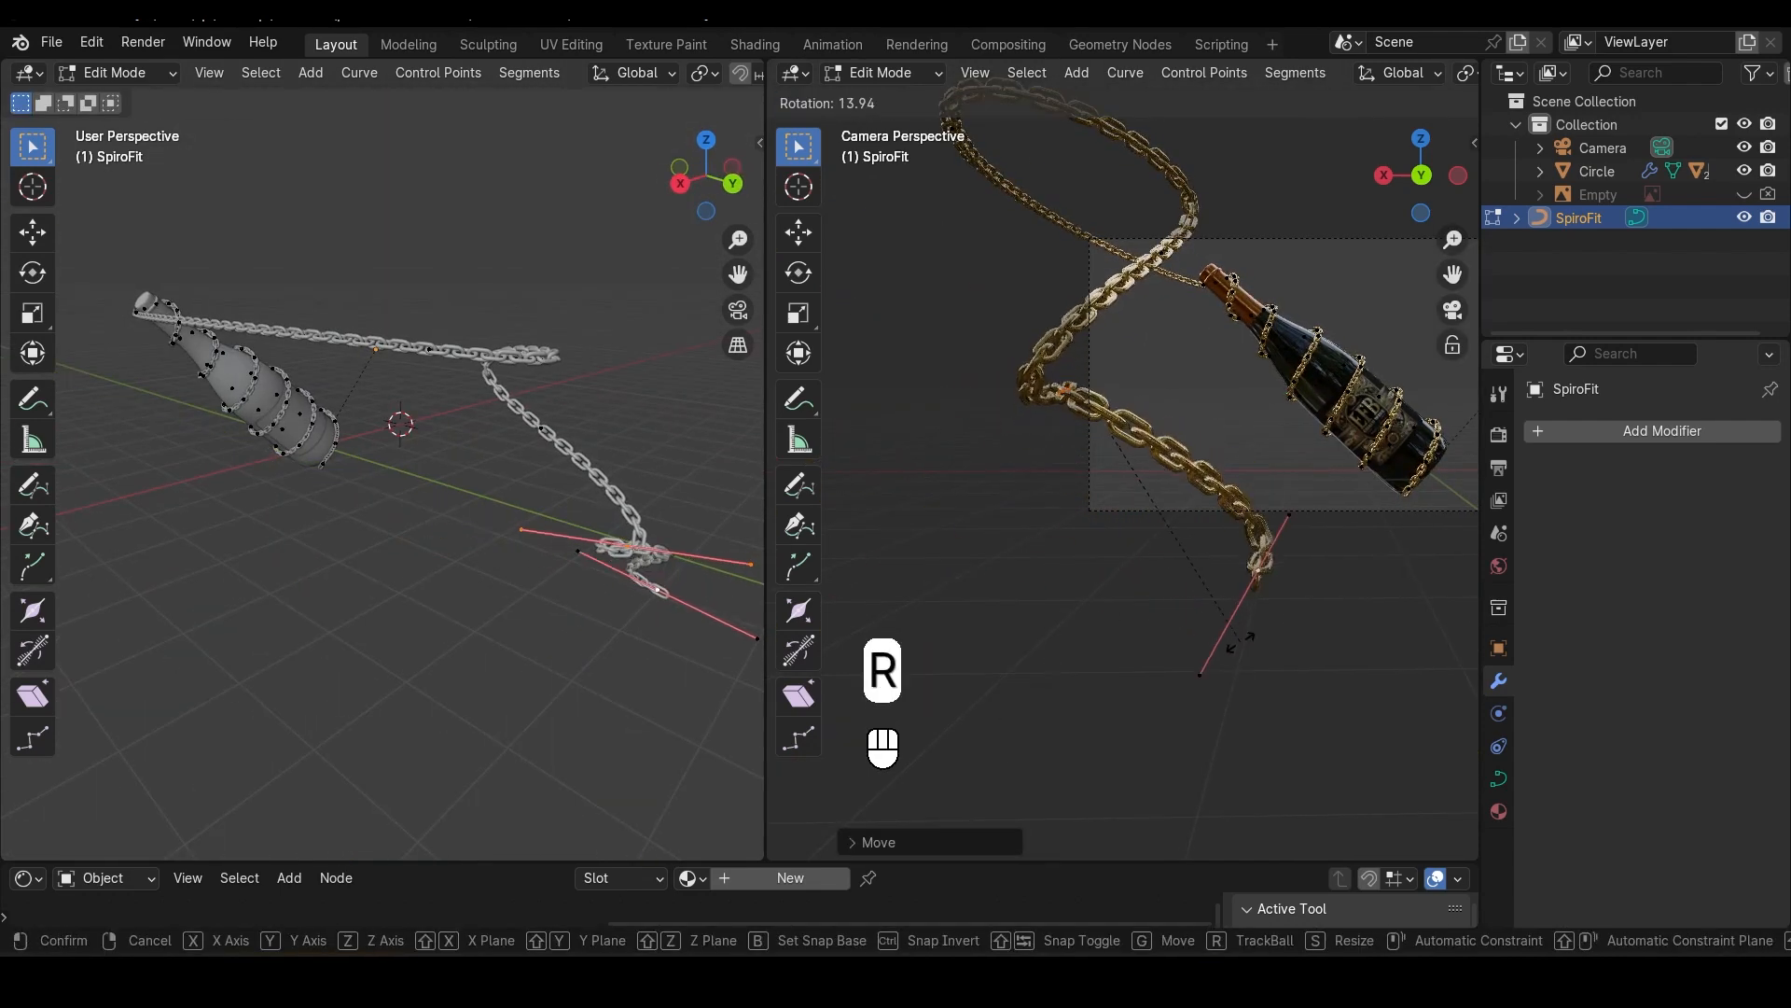
pyautogui.click(1035, 319)
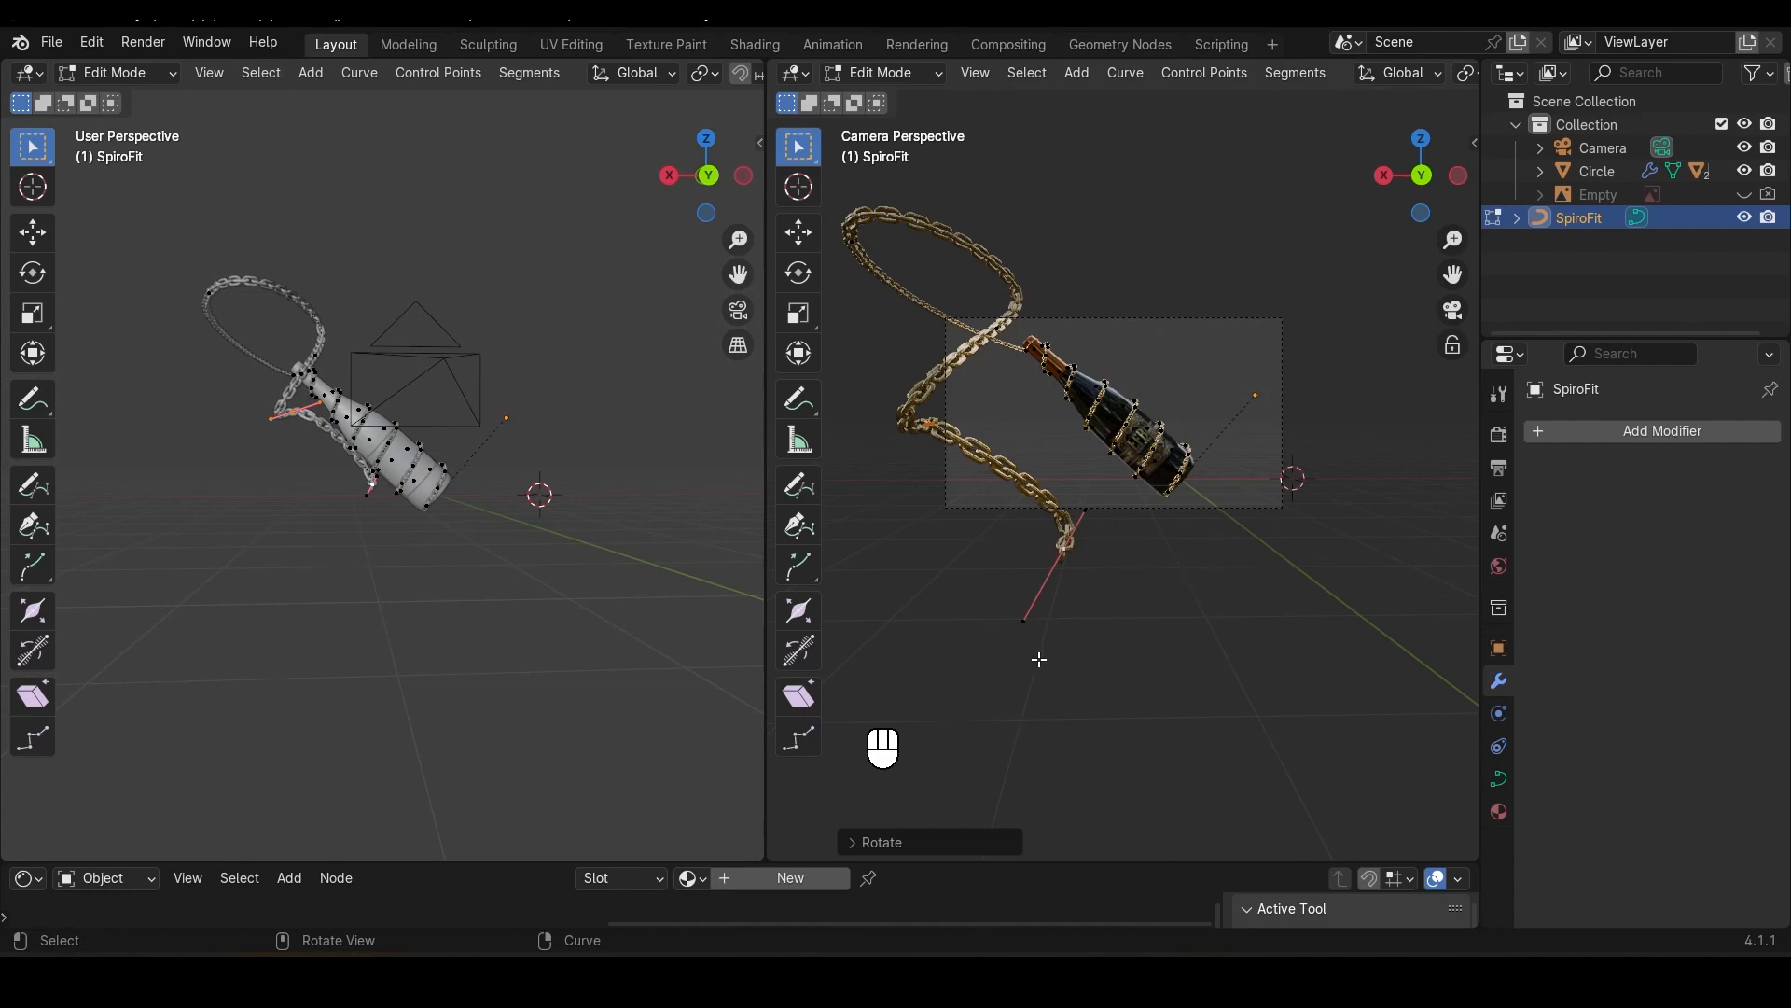
pyautogui.press('Tab')
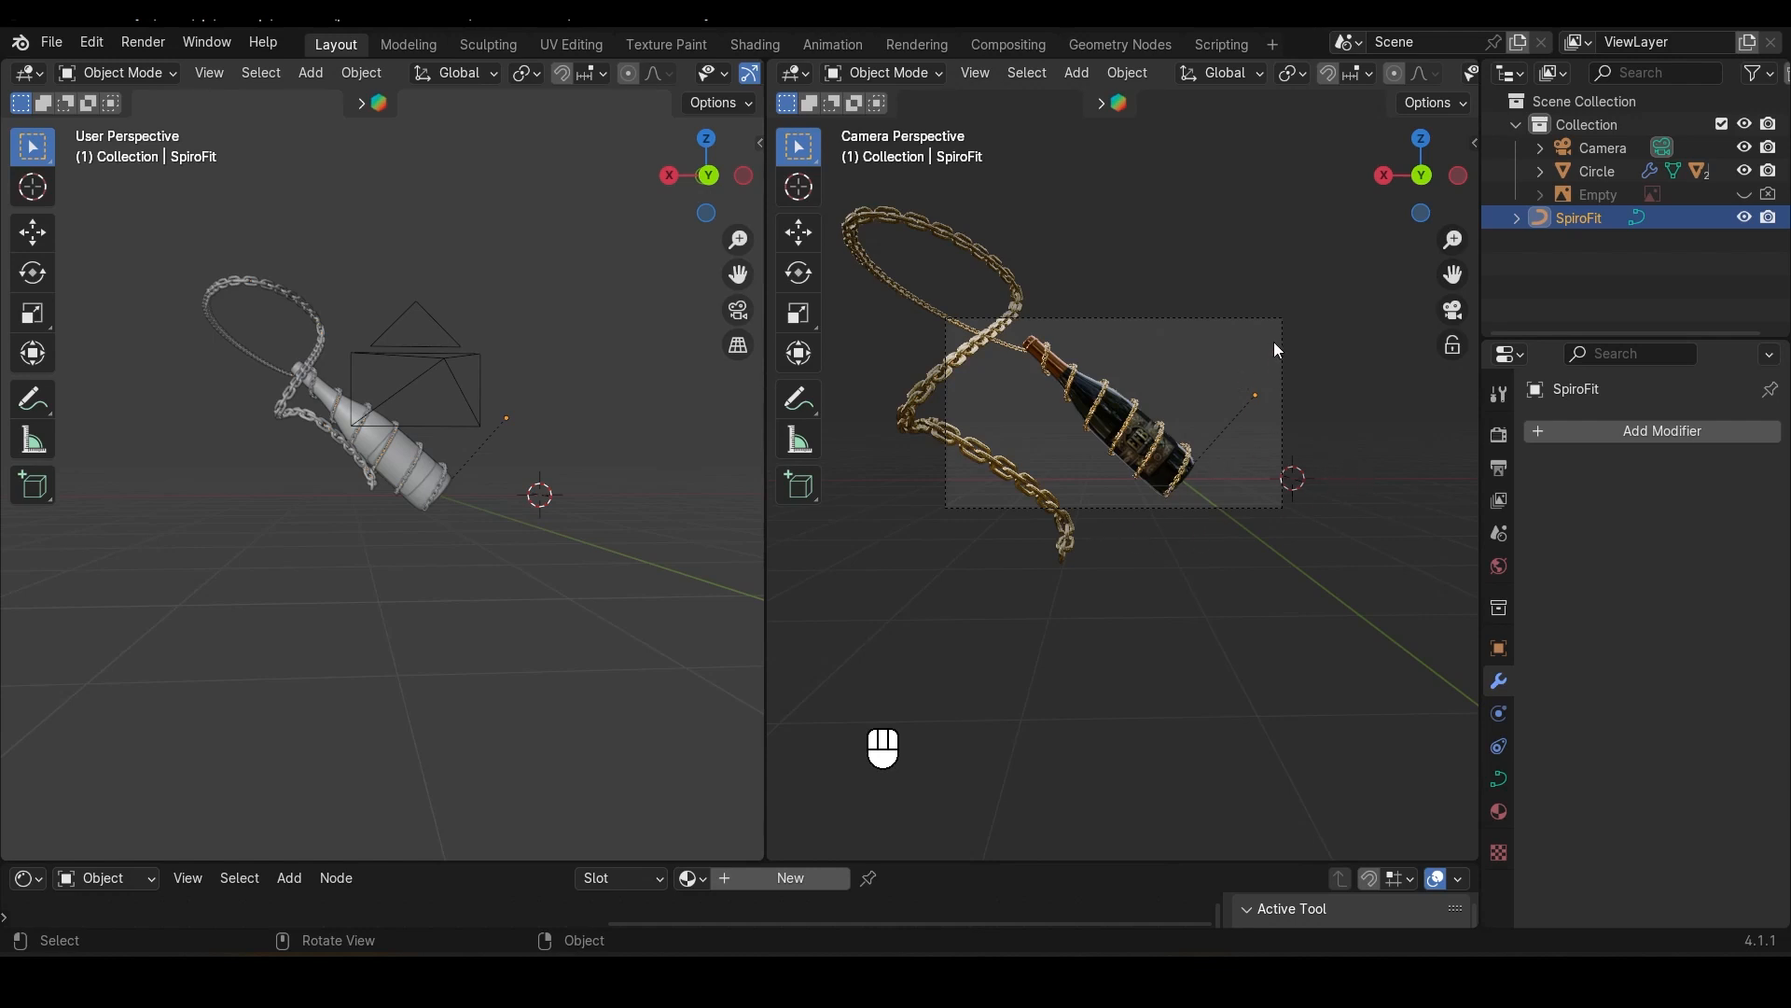
# Step: Save the Blender file
pyautogui.press('shift')
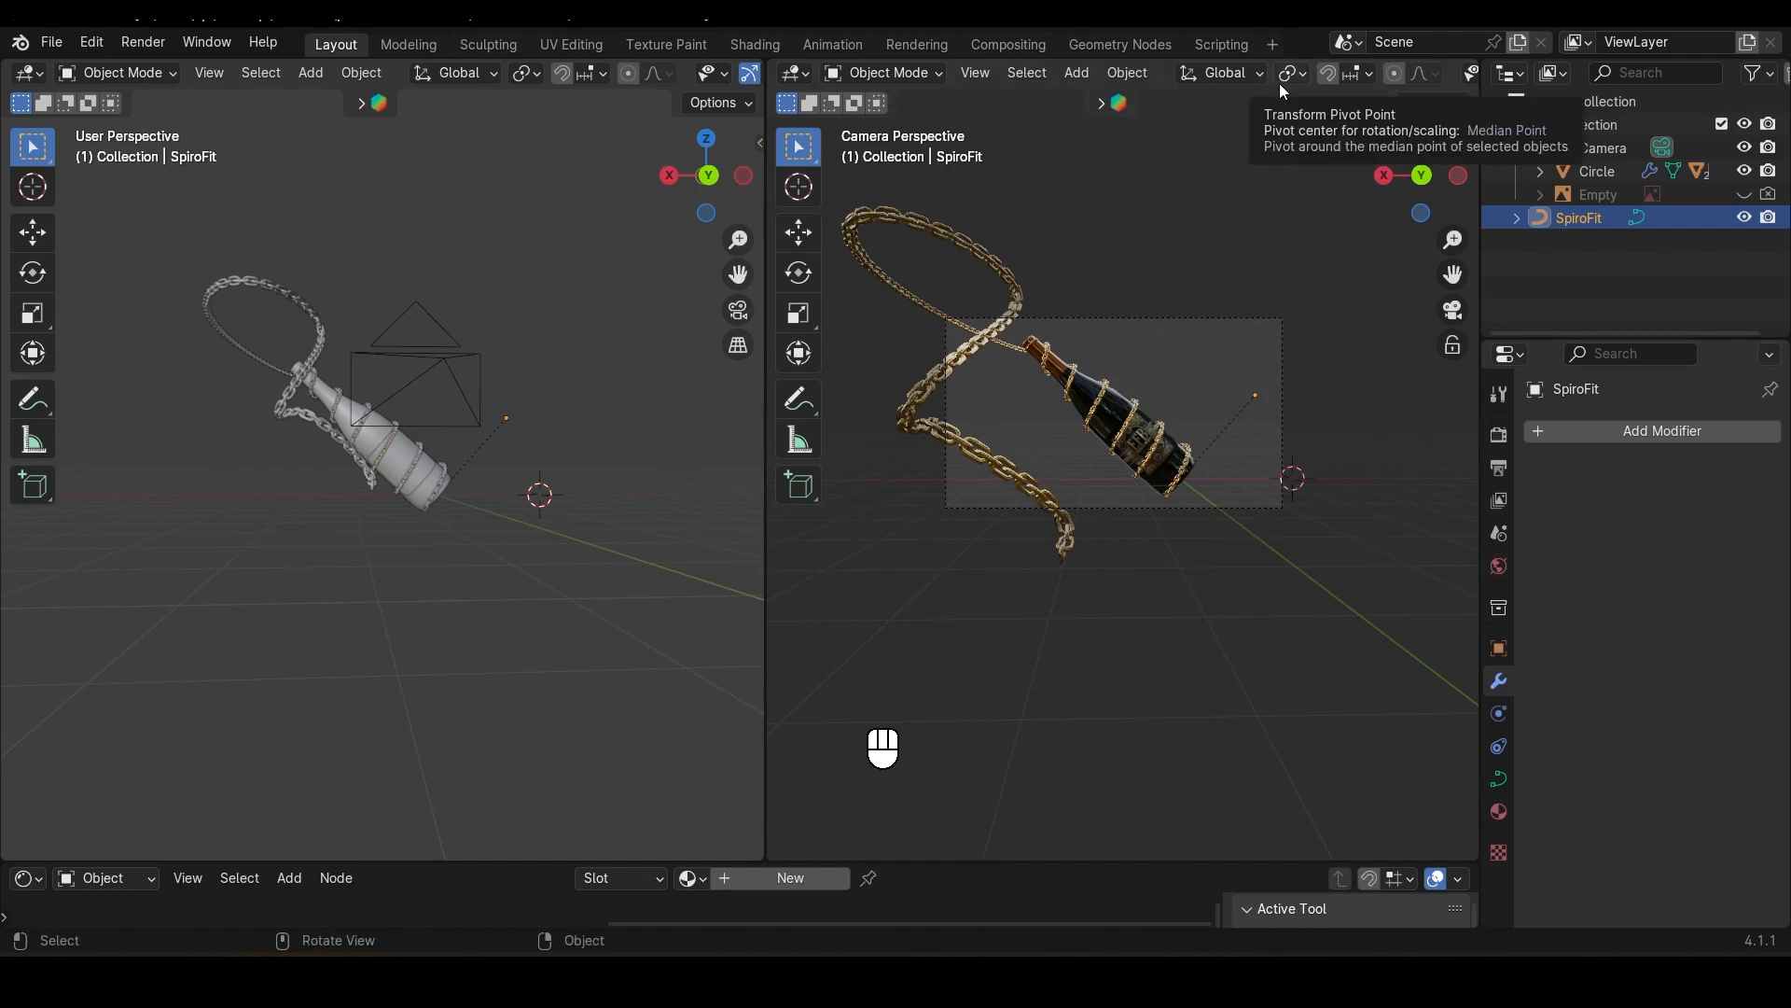
pyautogui.scroll(-5, 1280, 83)
pyautogui.hotkey('ctrl', 's')
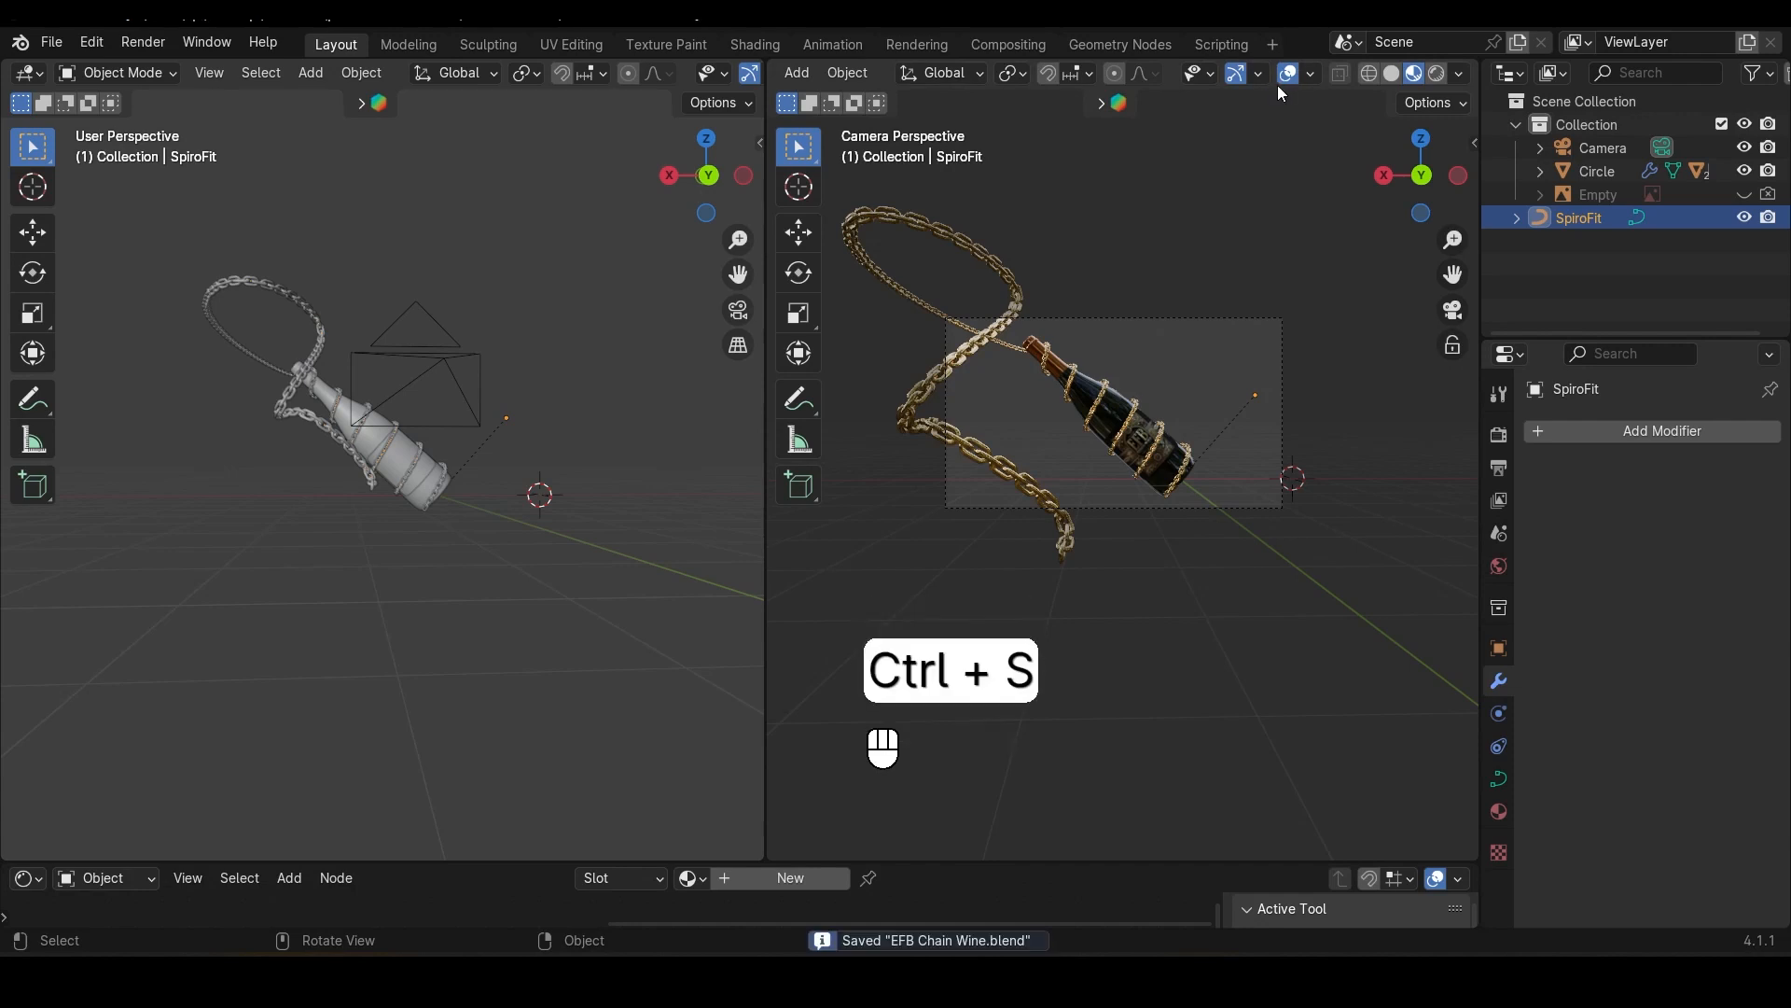
# Step: Display the camera viewport in rendered shading and set the render engine to Cycles with GPU Compute as the device
pyautogui.click(1437, 74)
pyautogui.press('Tab')
pyautogui.press('Tab')
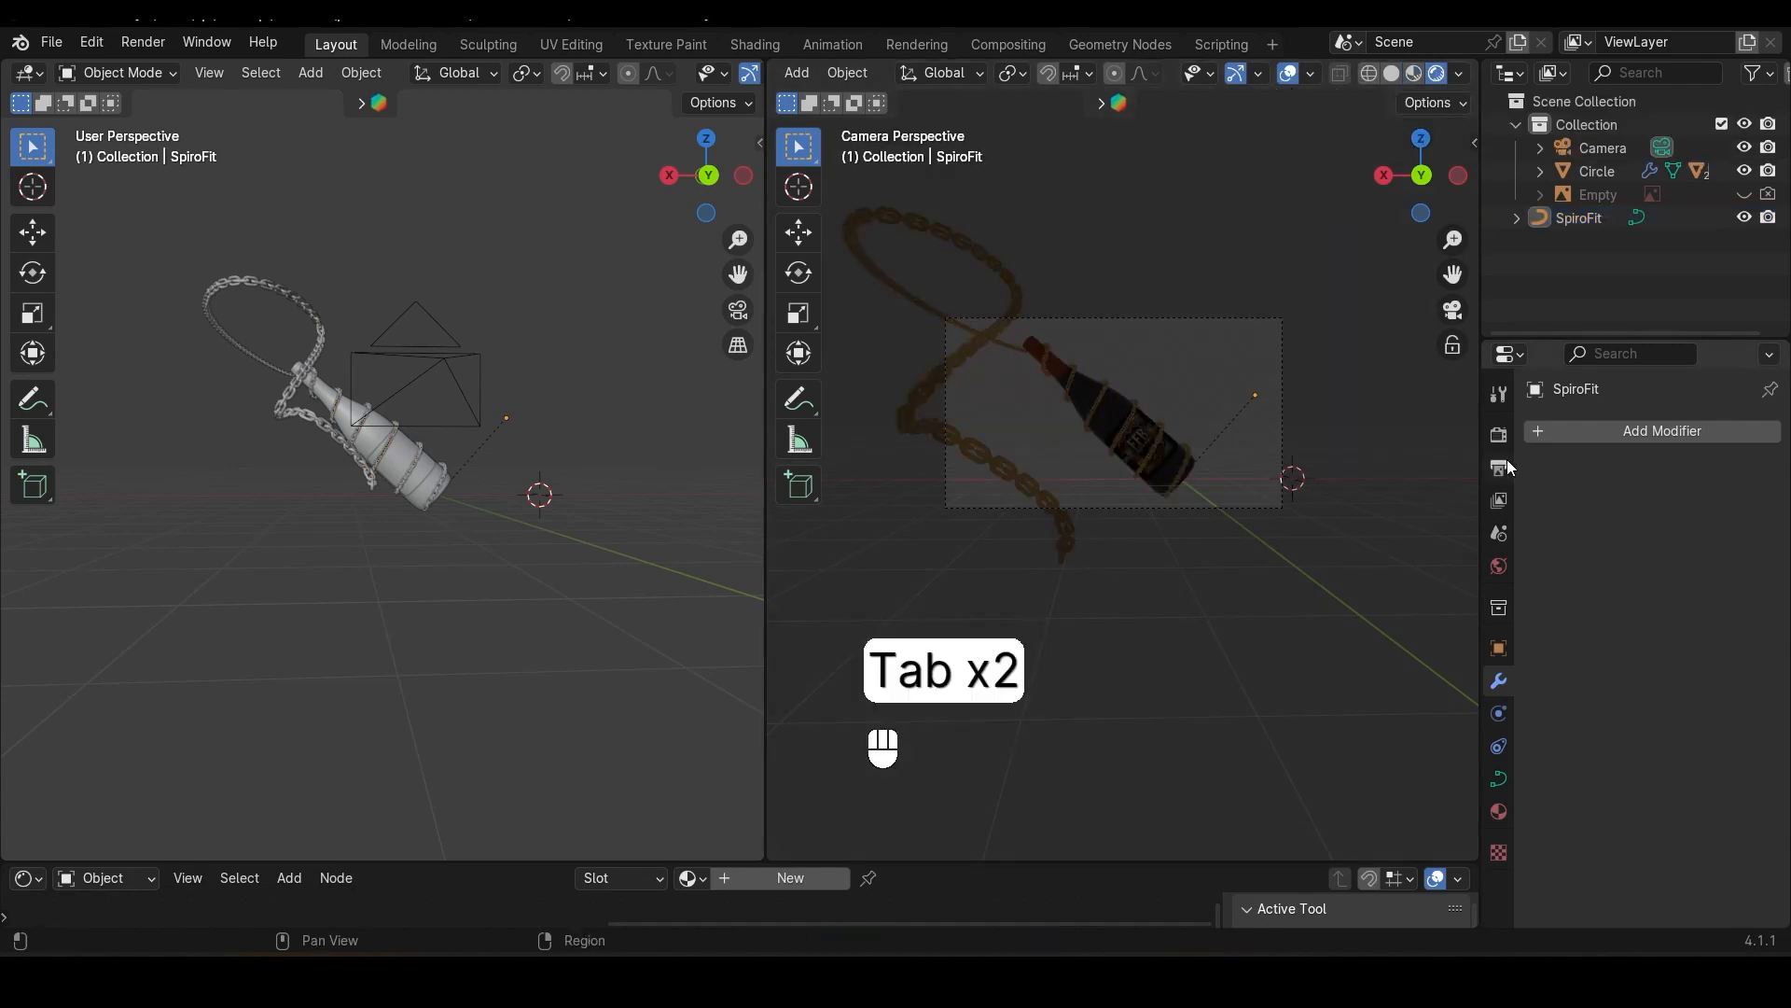
pyautogui.click(1498, 437)
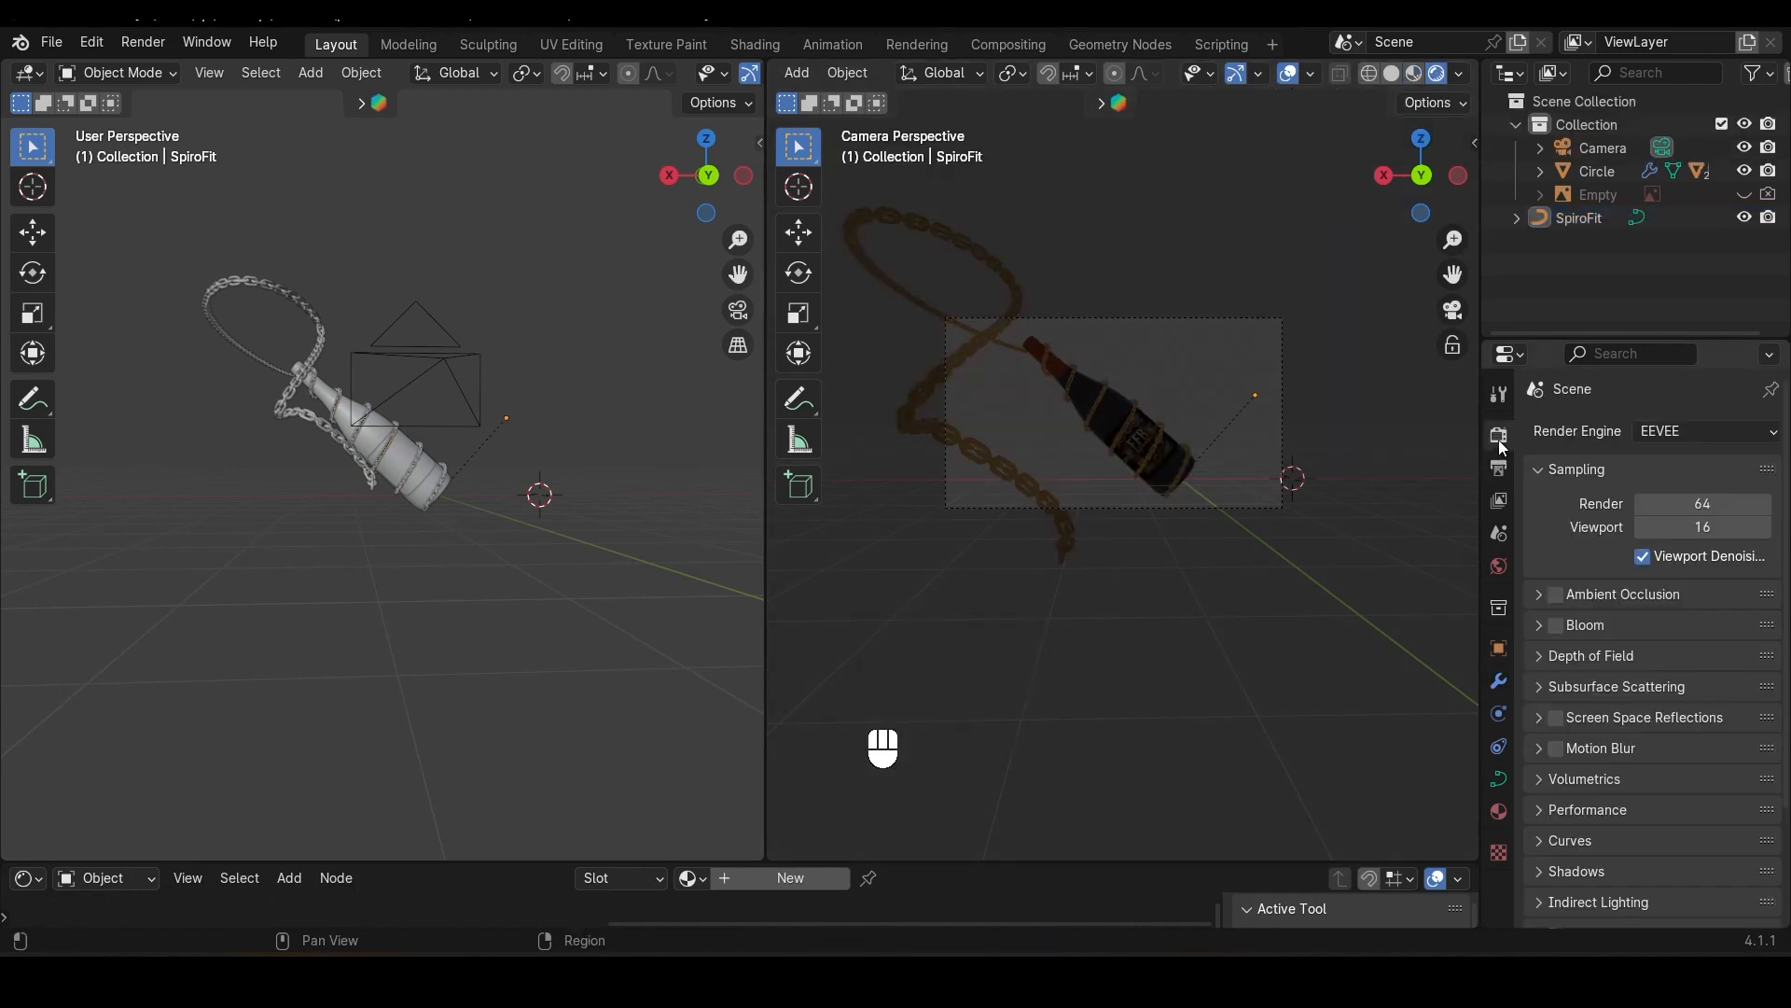
pyautogui.click(1673, 434)
pyautogui.click(1678, 501)
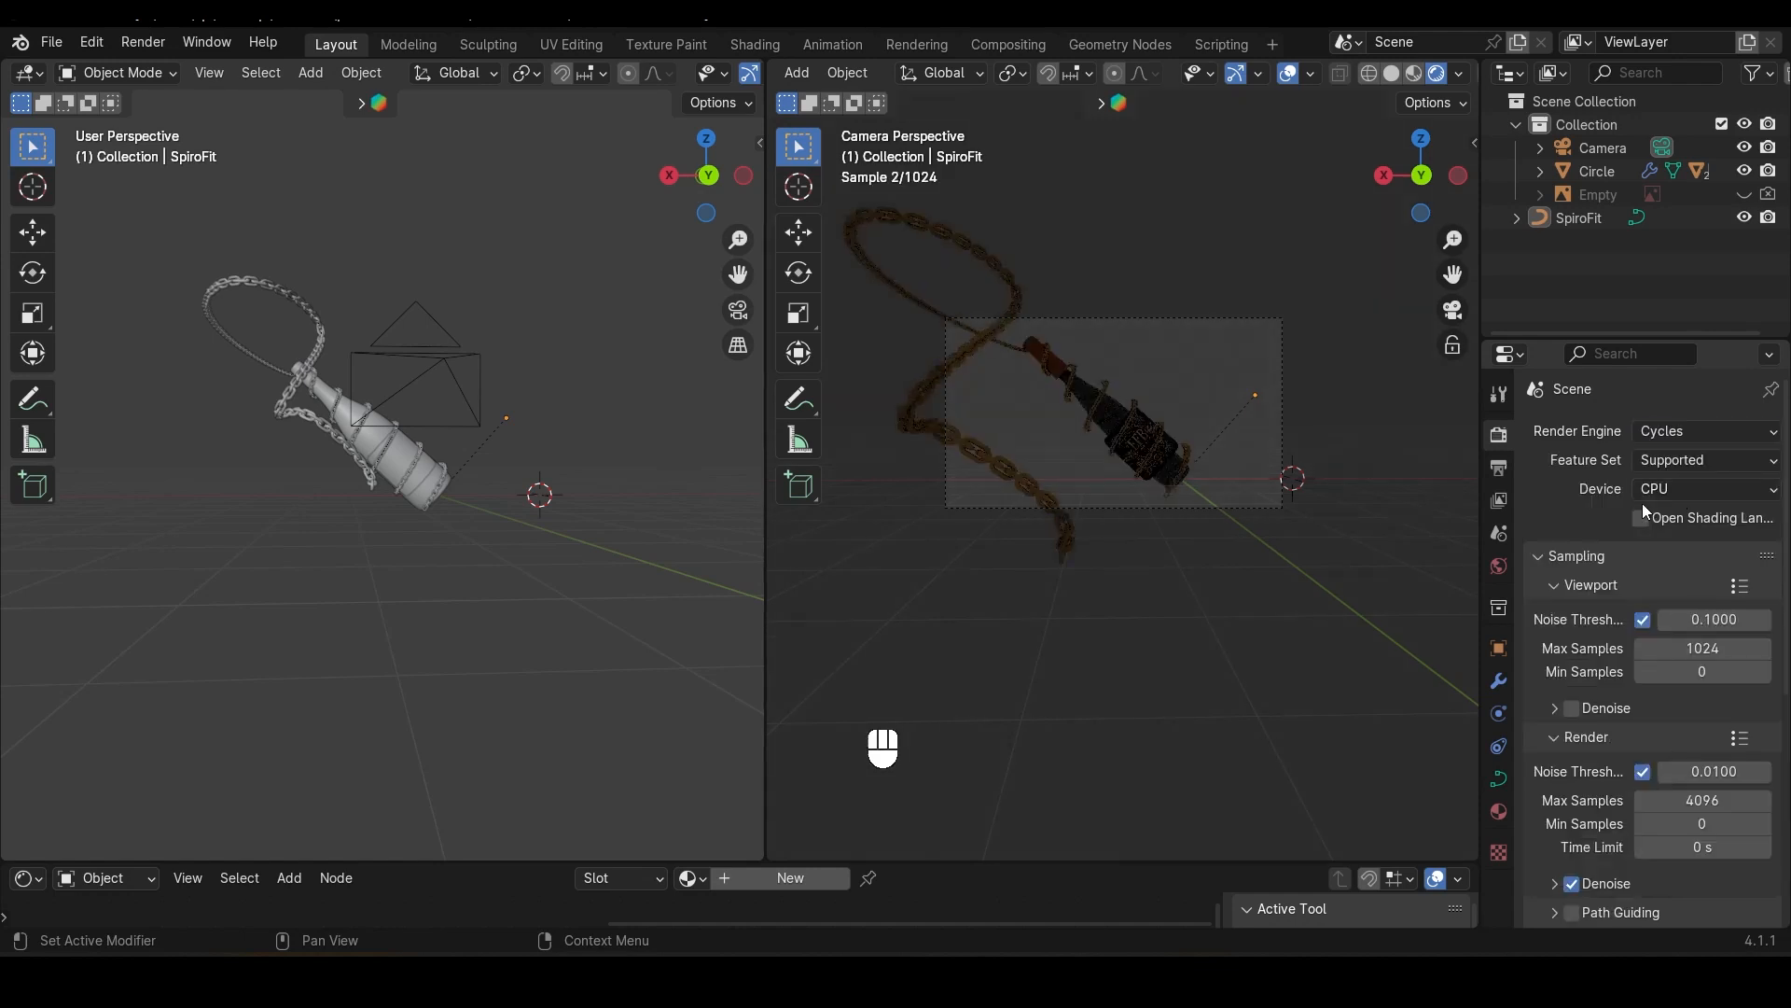
pyautogui.click(1654, 484)
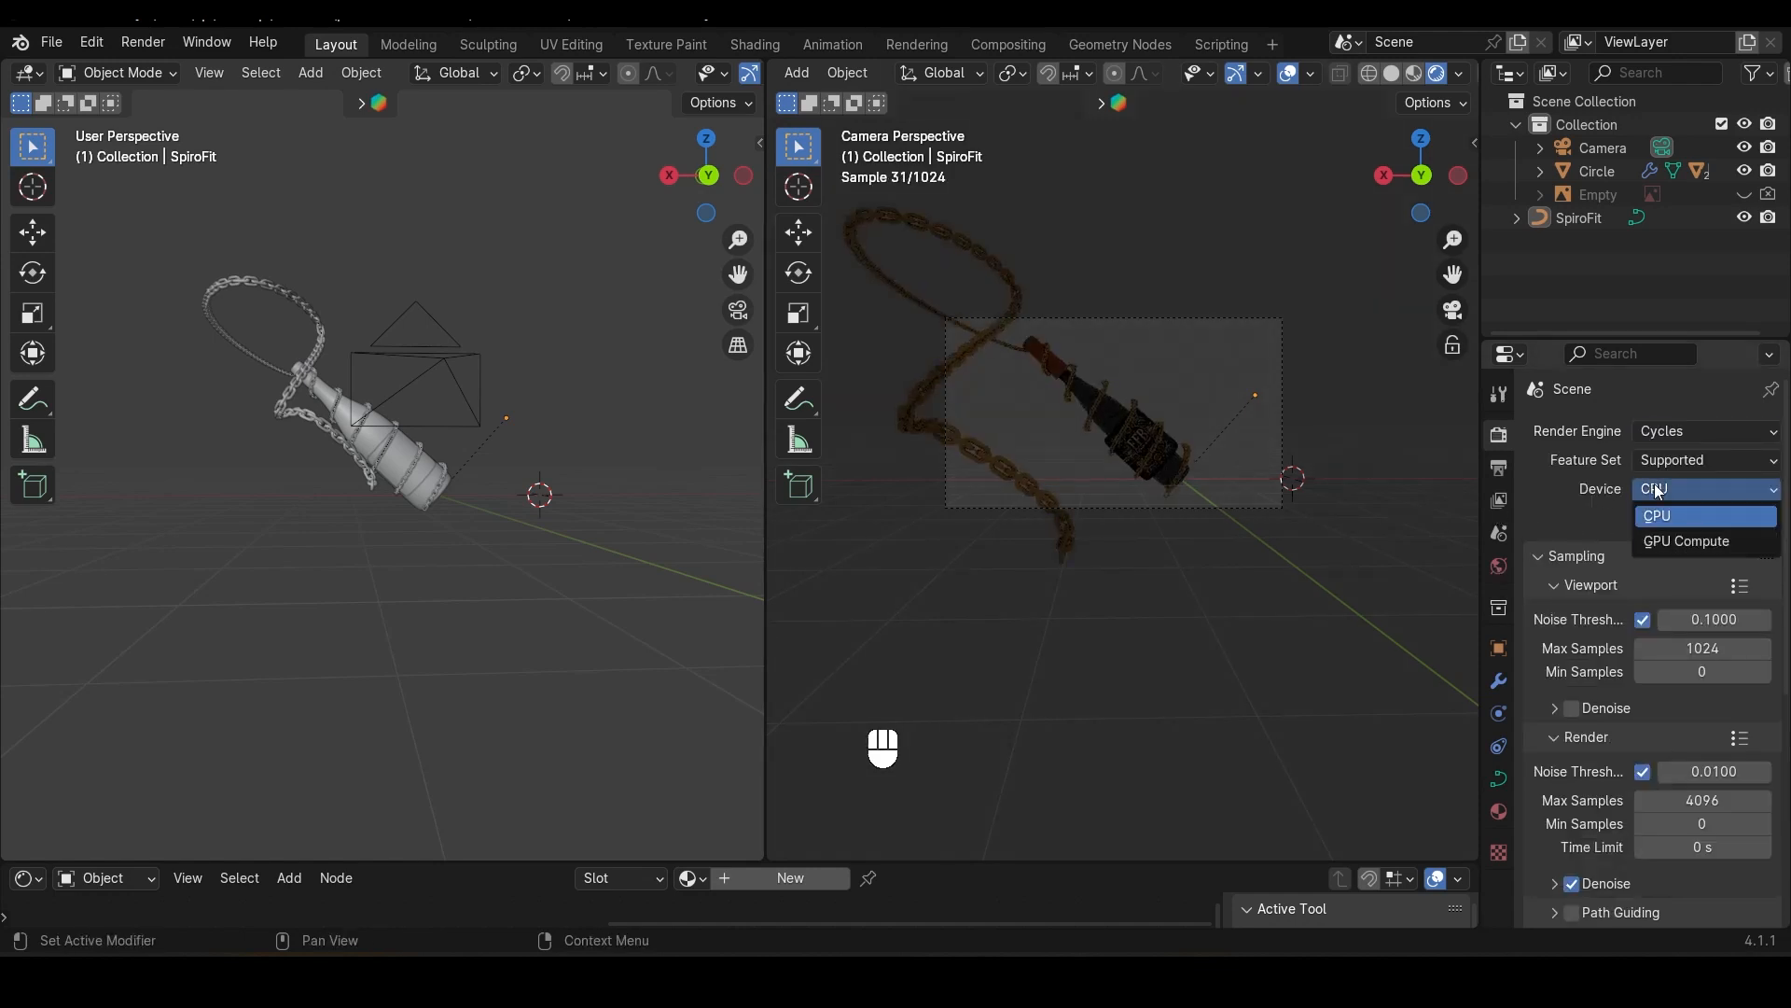
pyautogui.click(1645, 539)
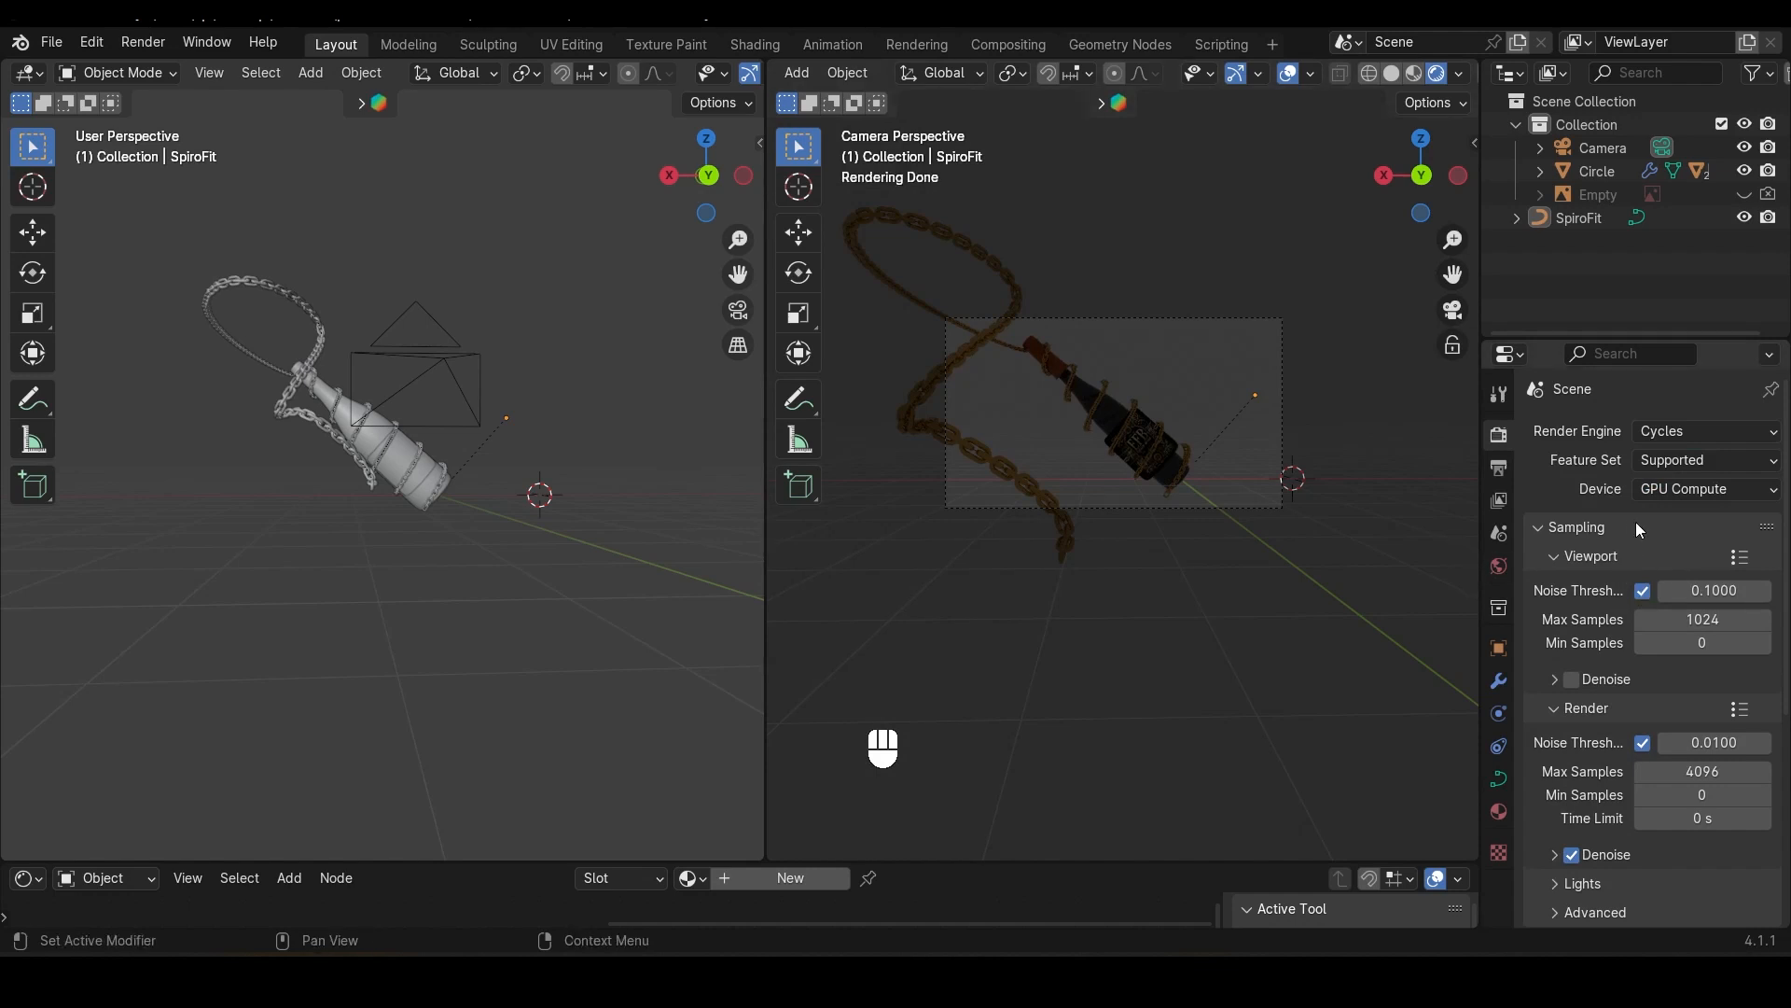
# Step: Select the bottle and turn on the Face Orientation overlay in the camera viewport
pyautogui.scroll(2, 1172, 537)
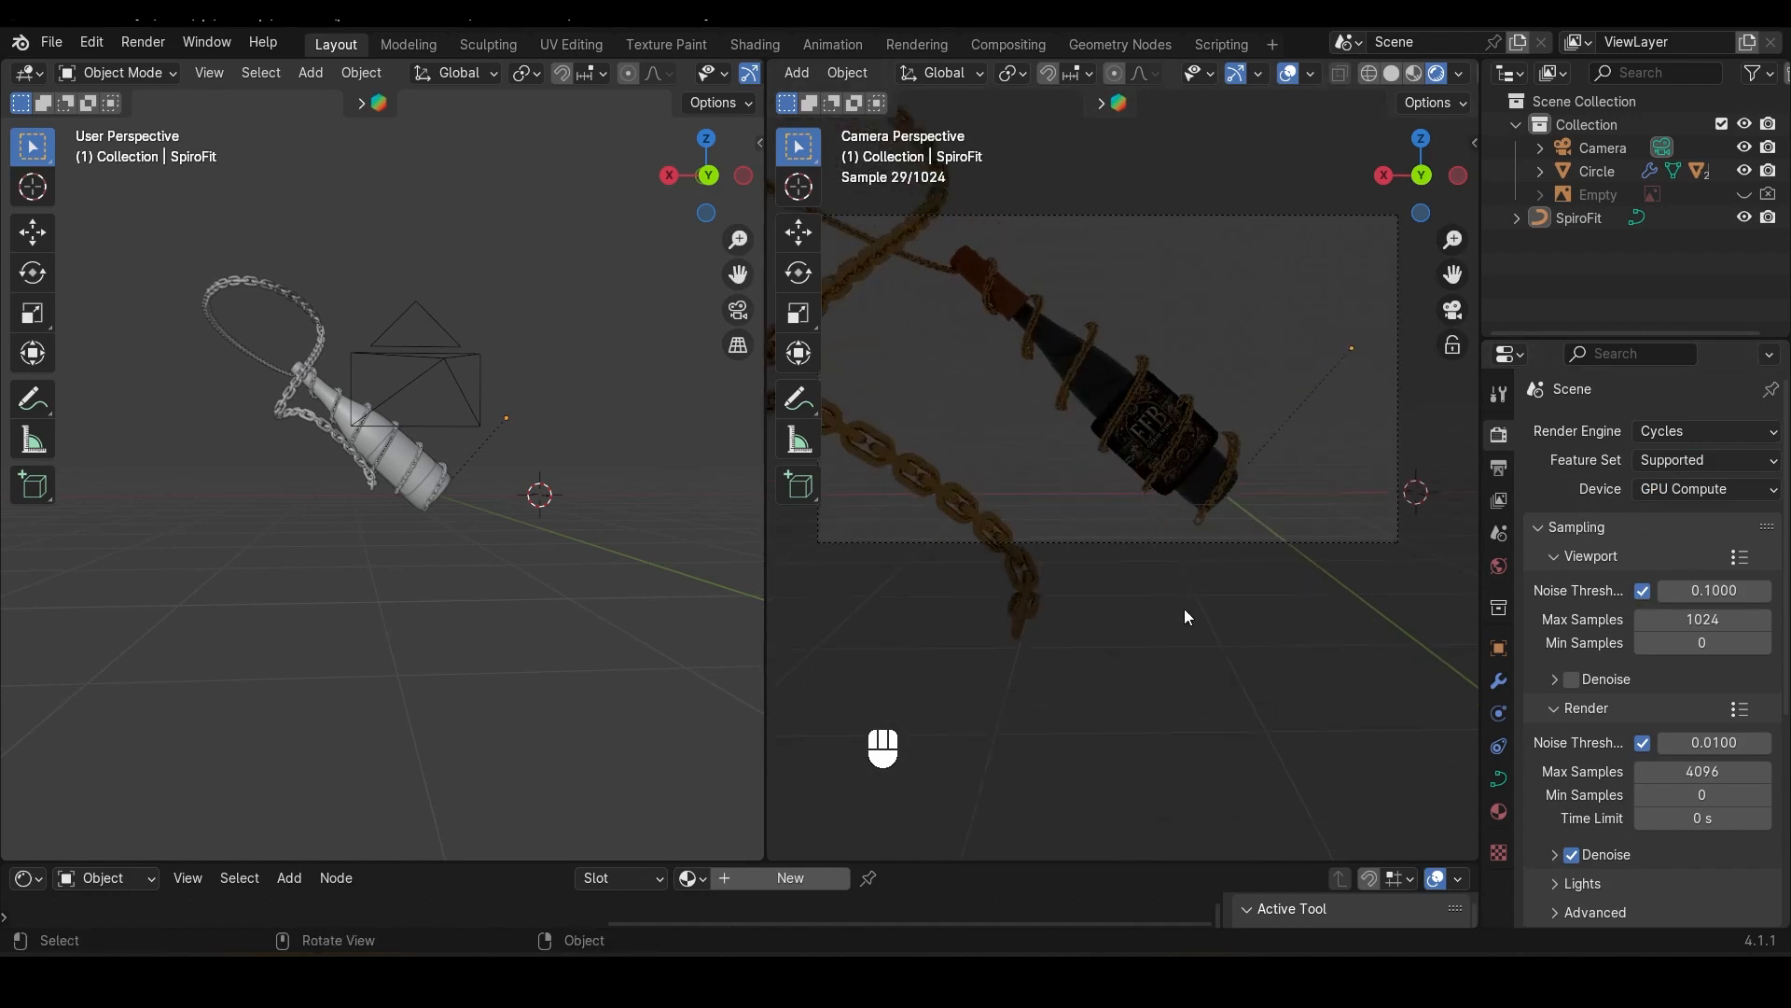
pyautogui.scroll(2, 1194, 620)
pyautogui.click(1108, 371)
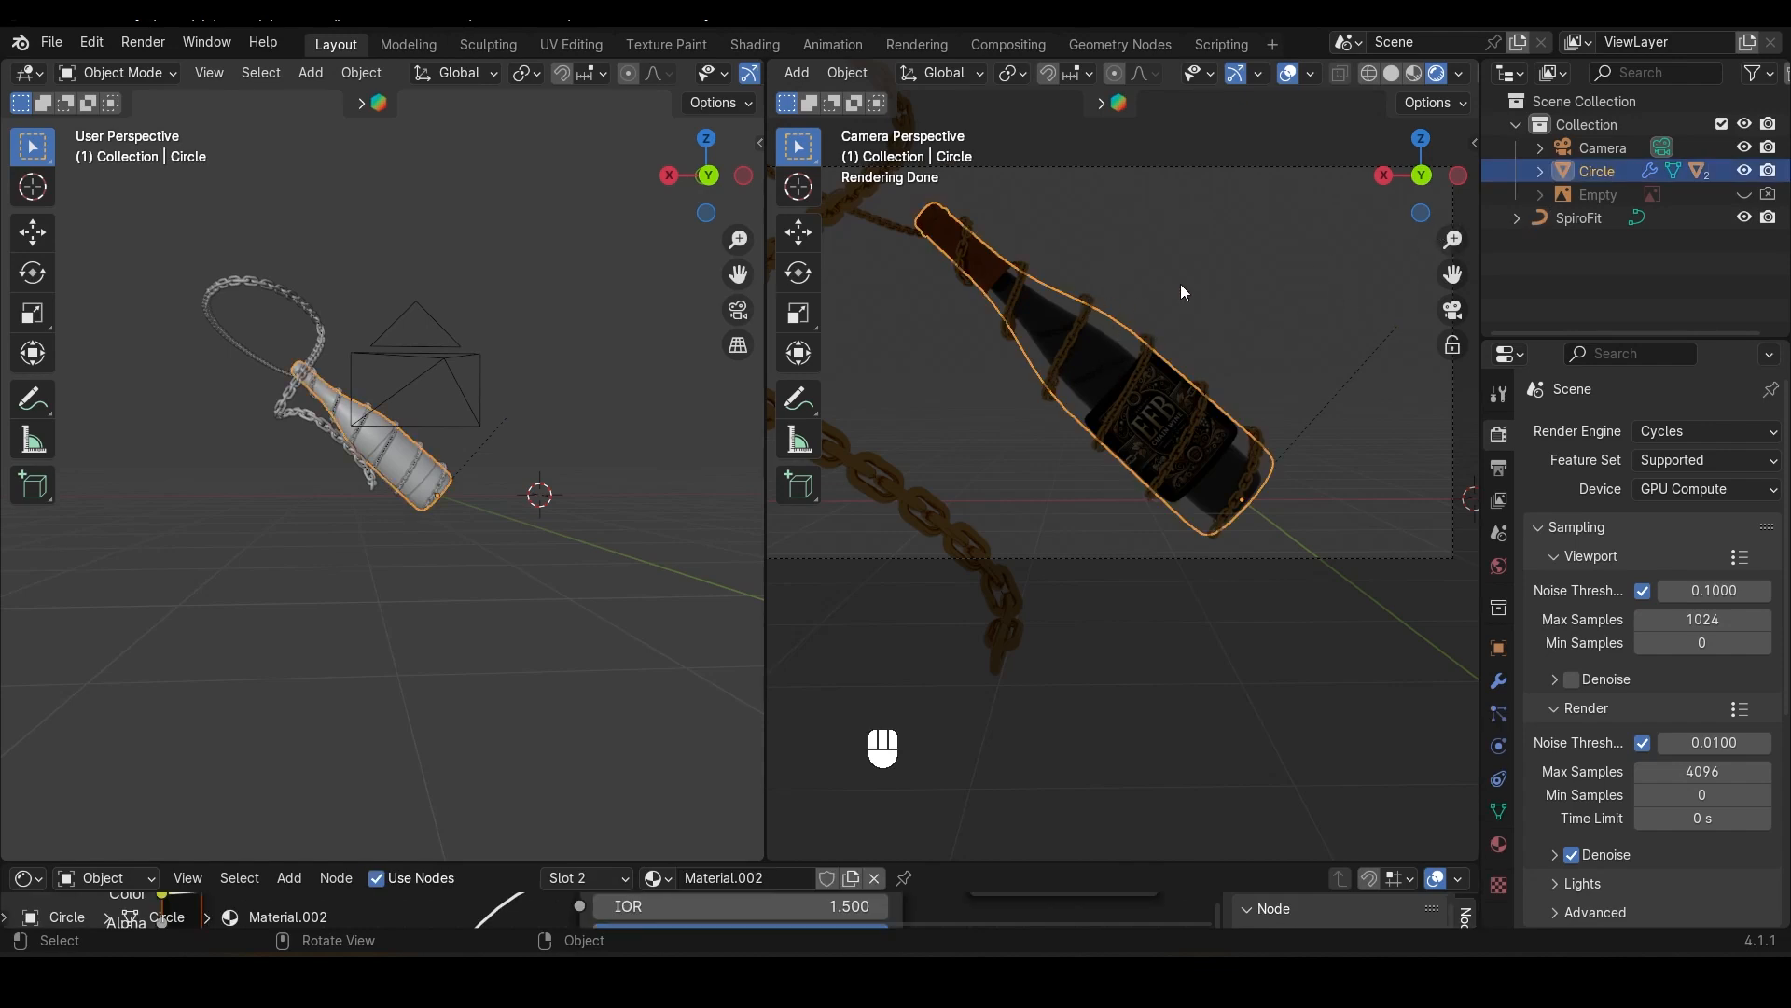
pyautogui.click(1309, 74)
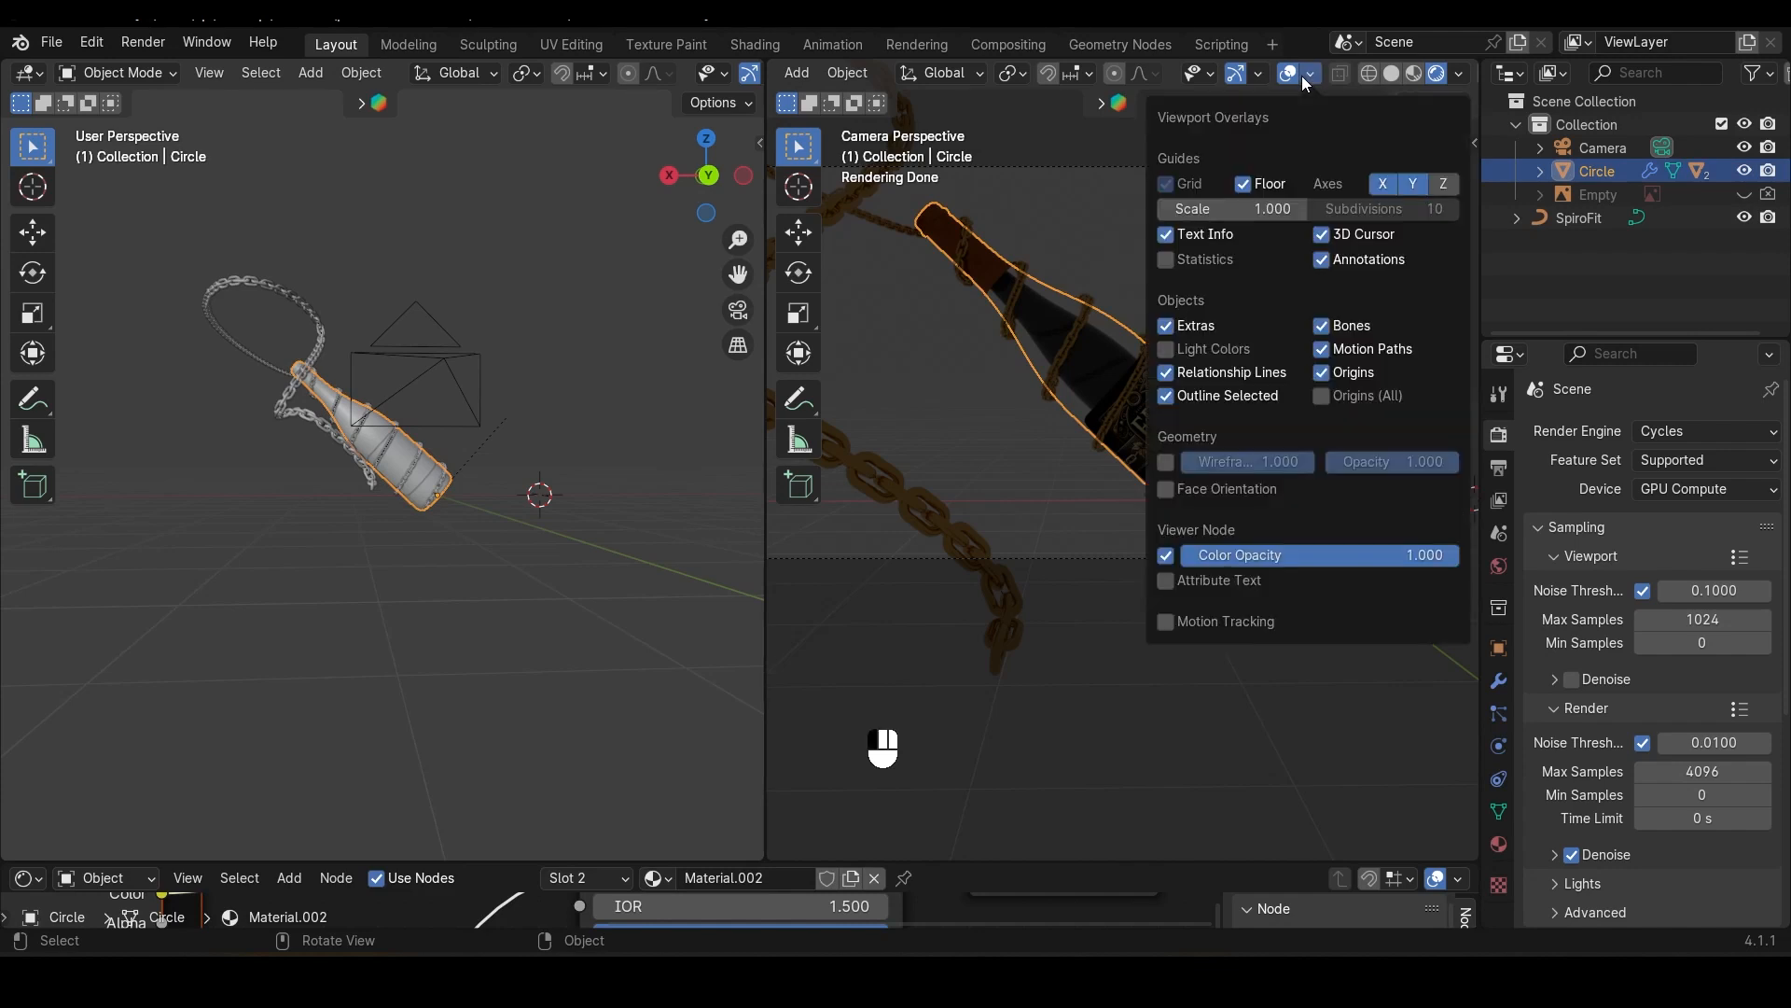
pyautogui.click(1178, 488)
pyautogui.click(1260, 674)
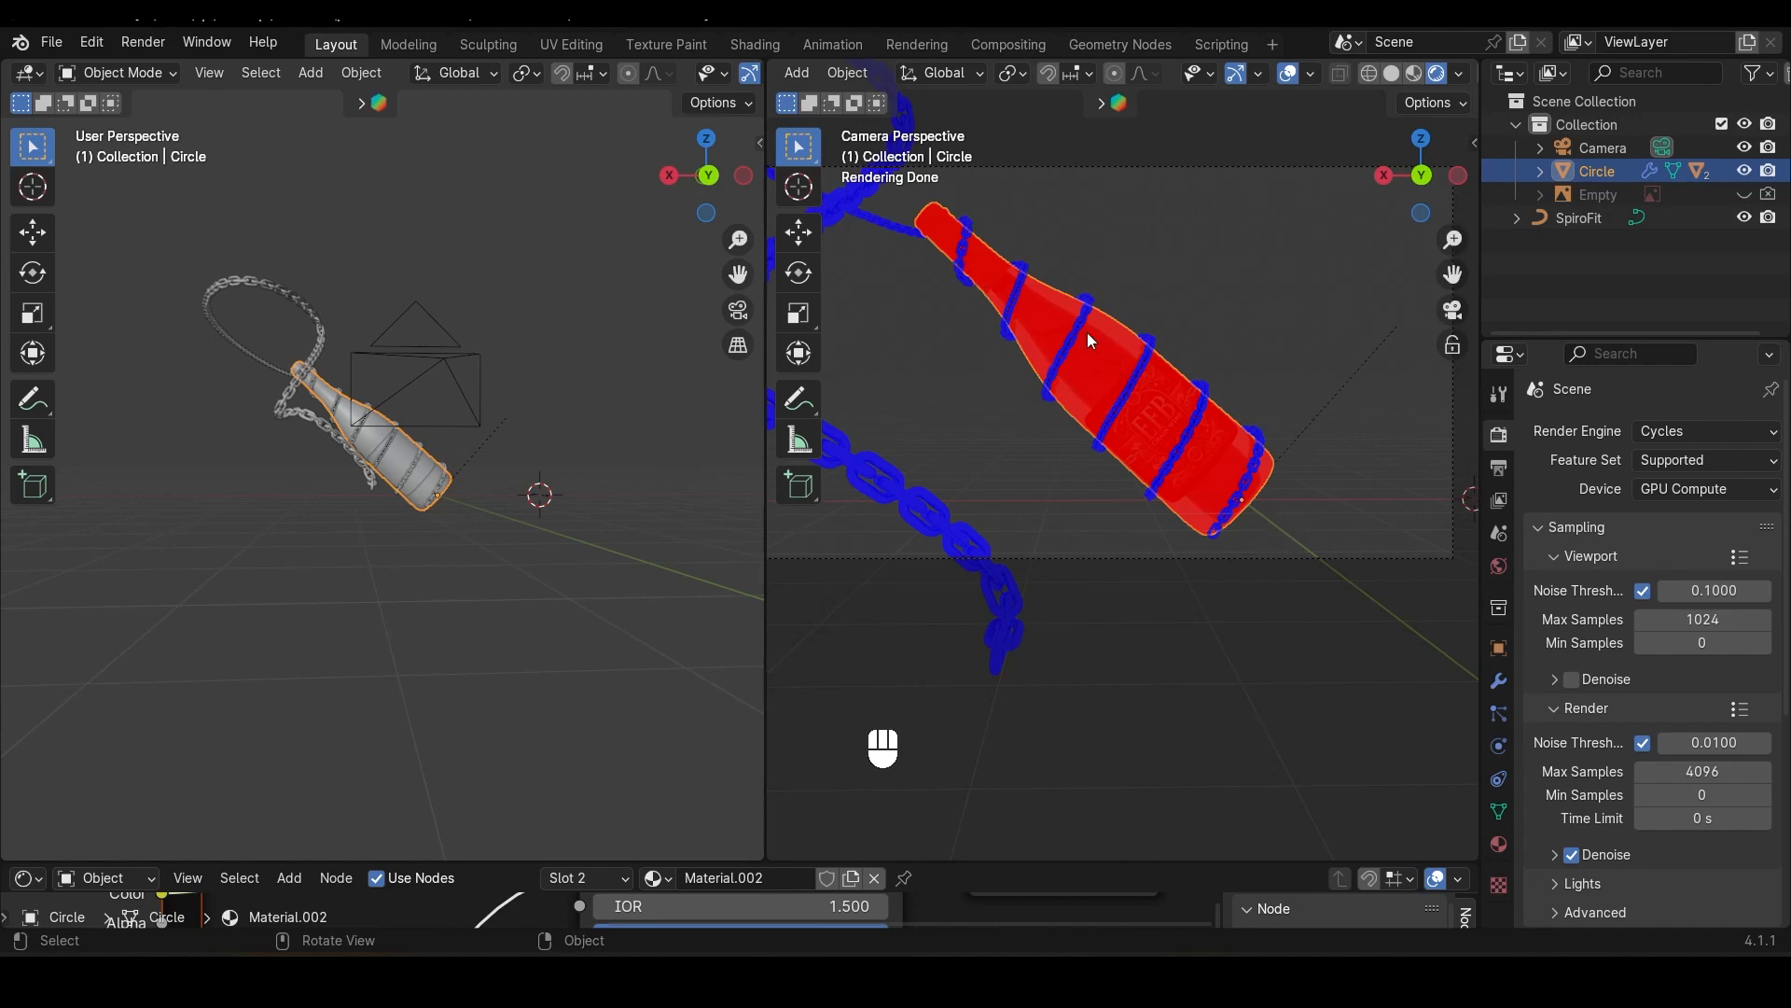
# Step: Recalculate the normals of all the bottle's faces with the Inside option off, and return to Object Mode
pyautogui.press('Tab')
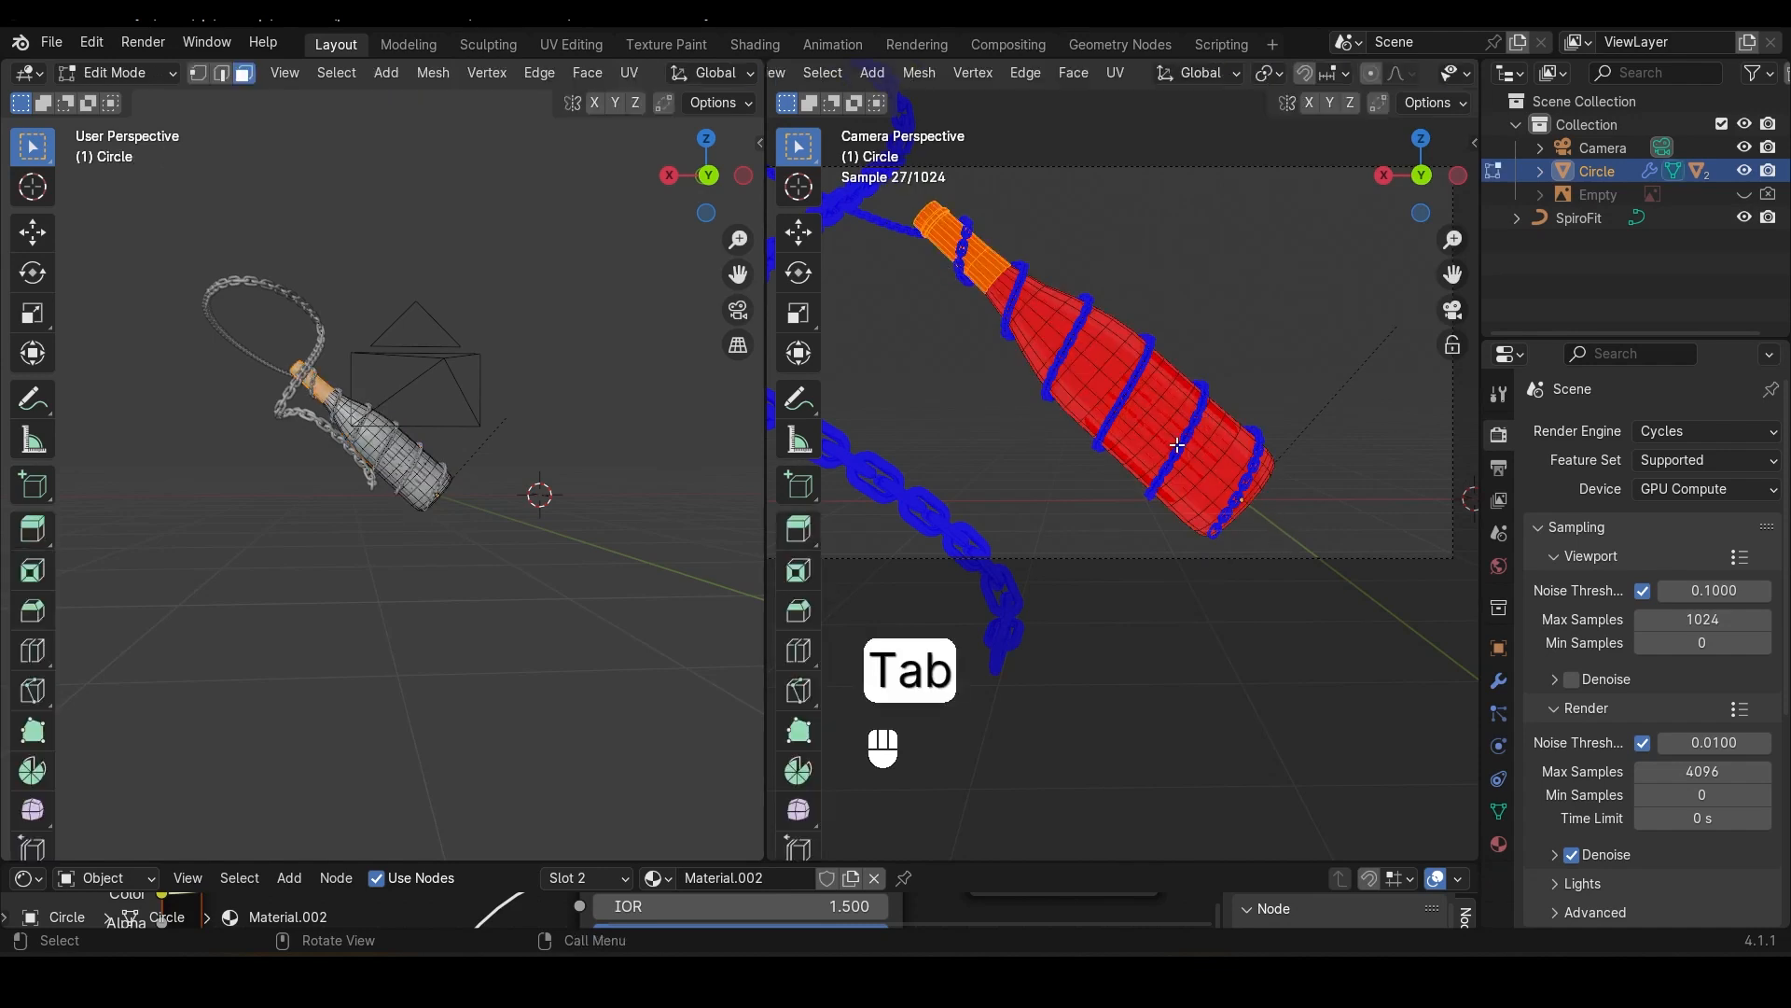
pyautogui.press('a')
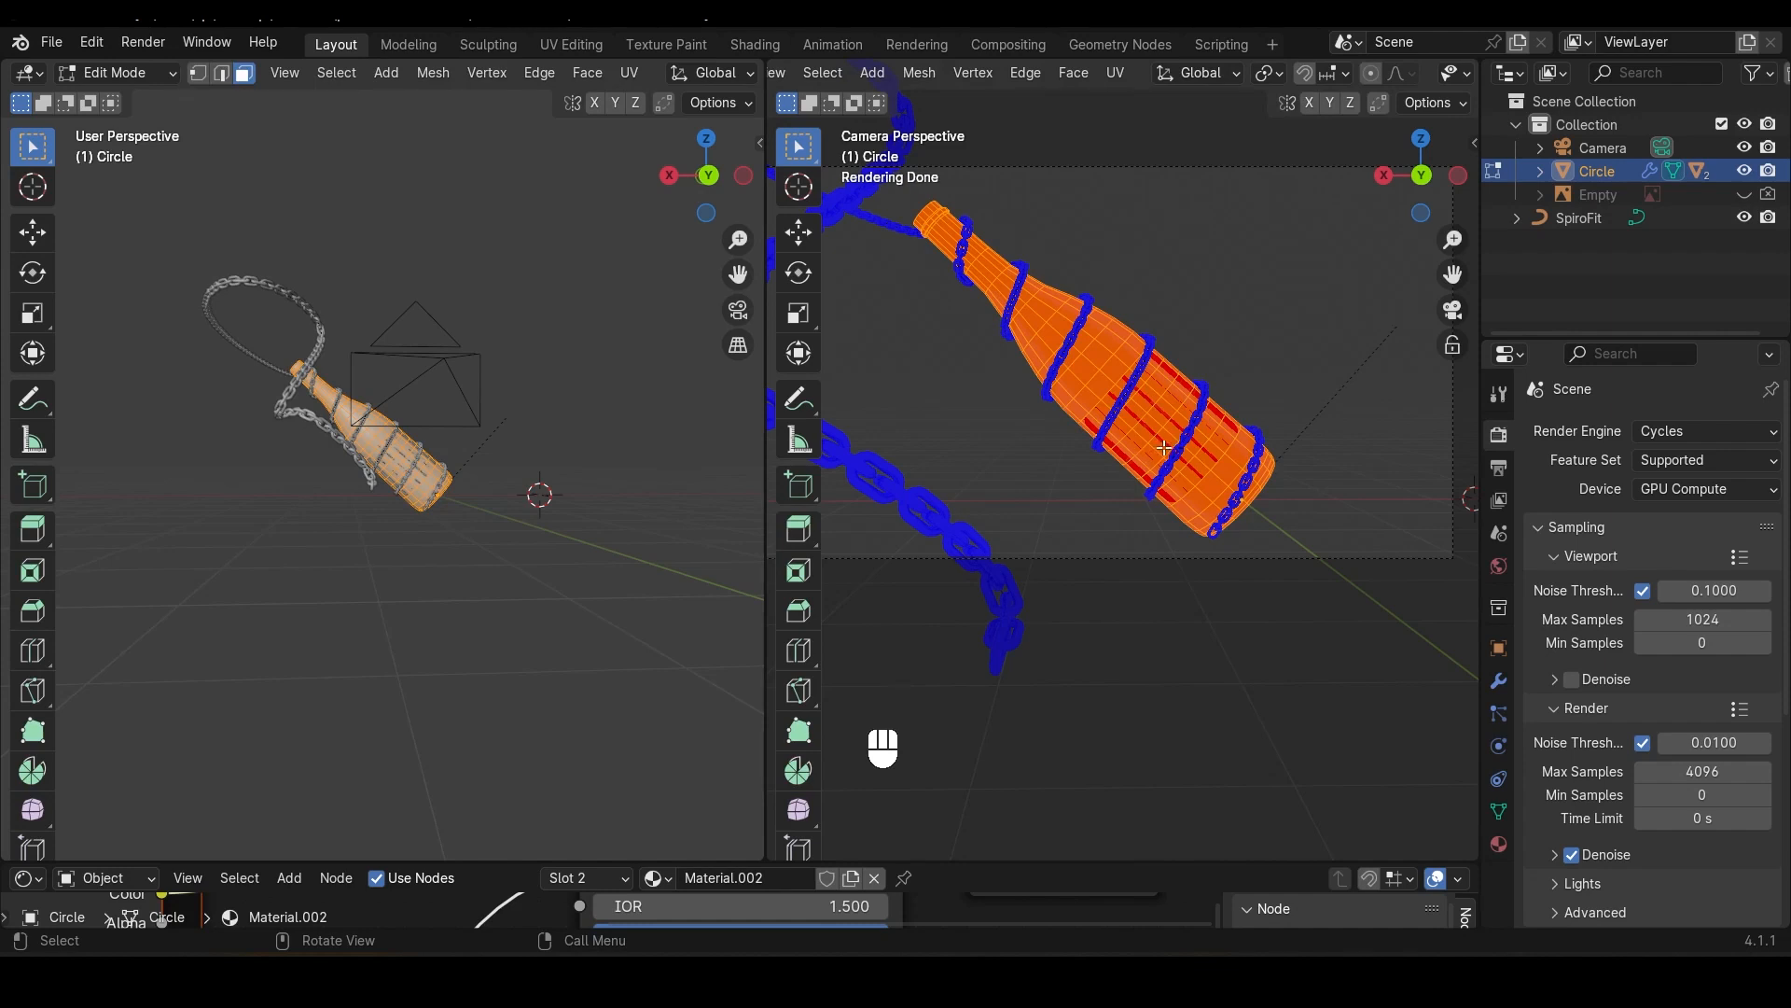
pyautogui.hotkey('ctrl', 'shift', 'n')
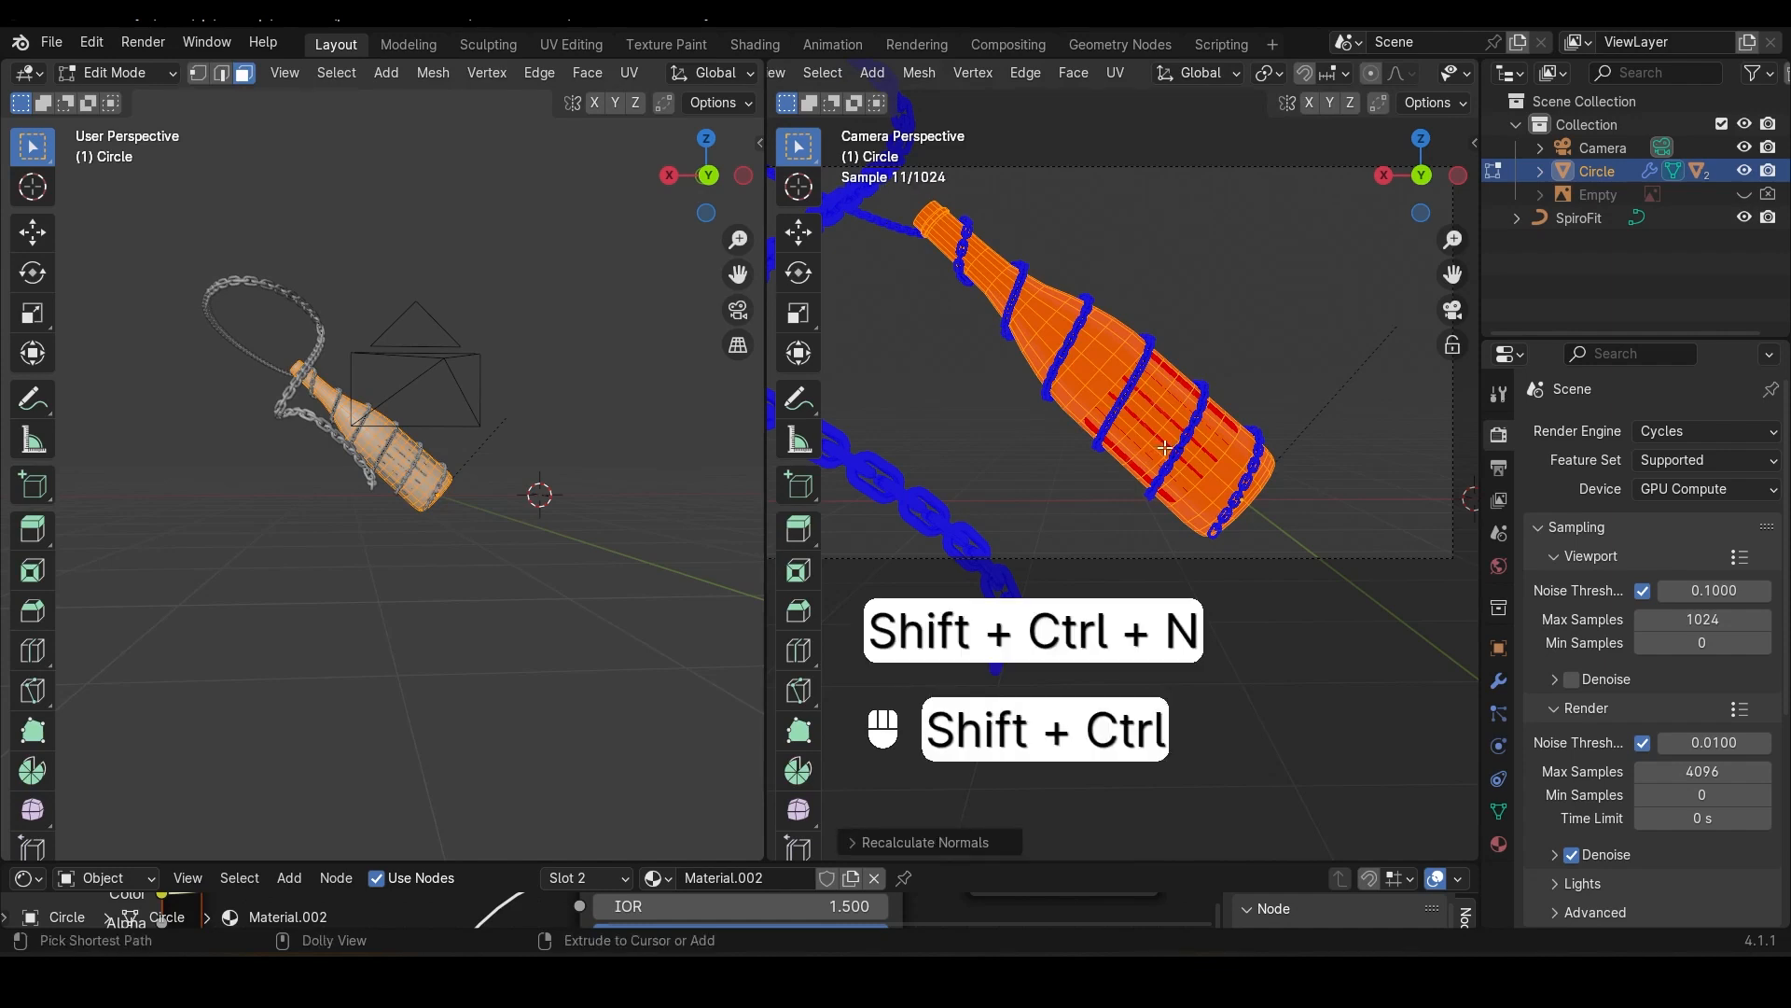
pyautogui.click(877, 842)
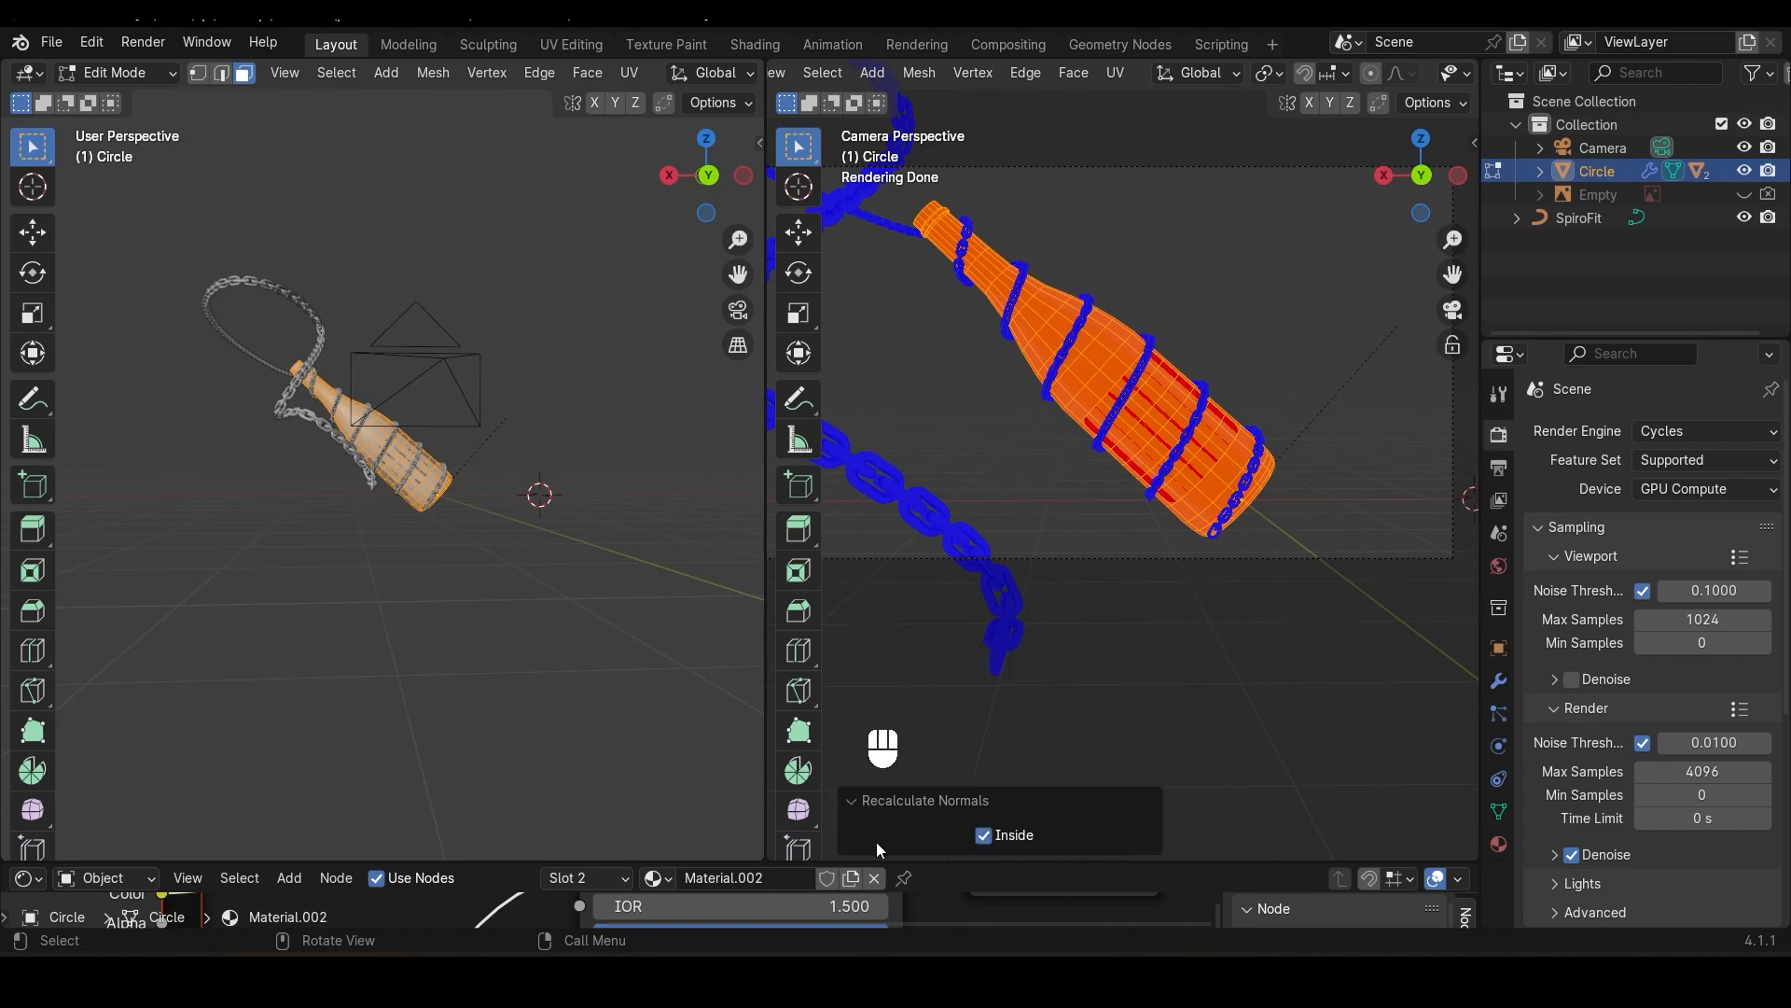
pyautogui.click(987, 836)
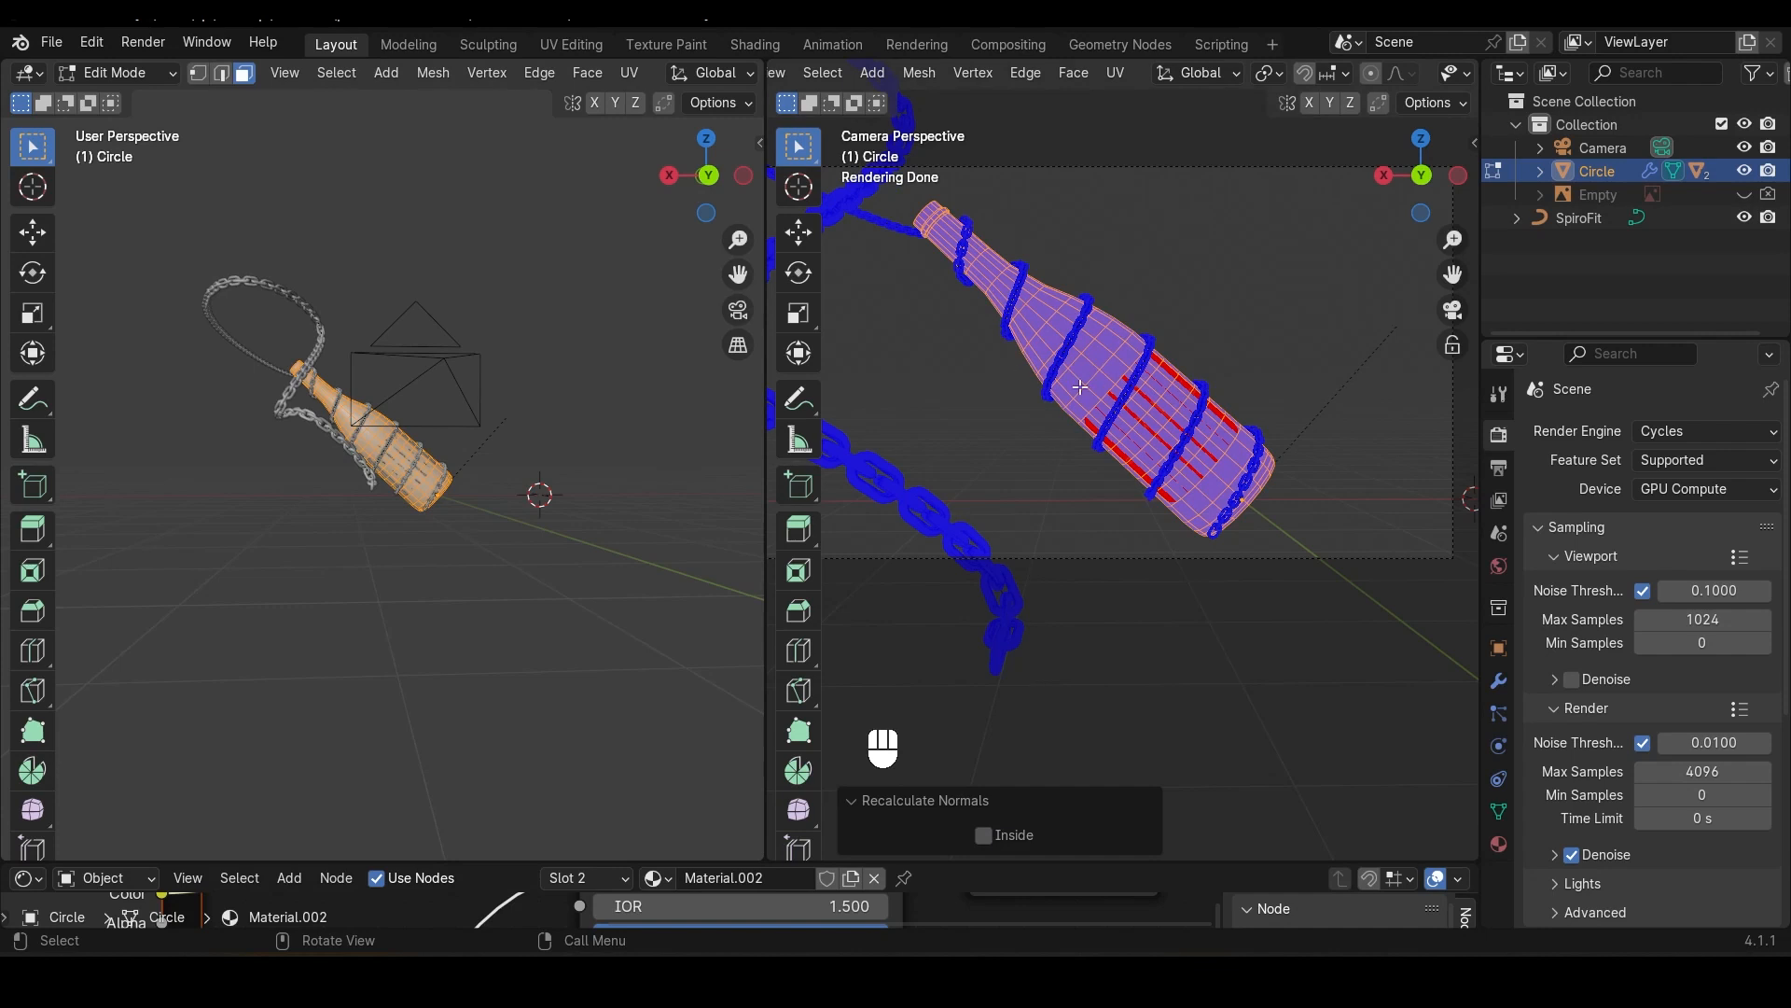
pyautogui.press('Tab')
# Step: Recalculate the normals of all the label's faces with the Inside option off, and return to Object Mode
pyautogui.press('Tab')
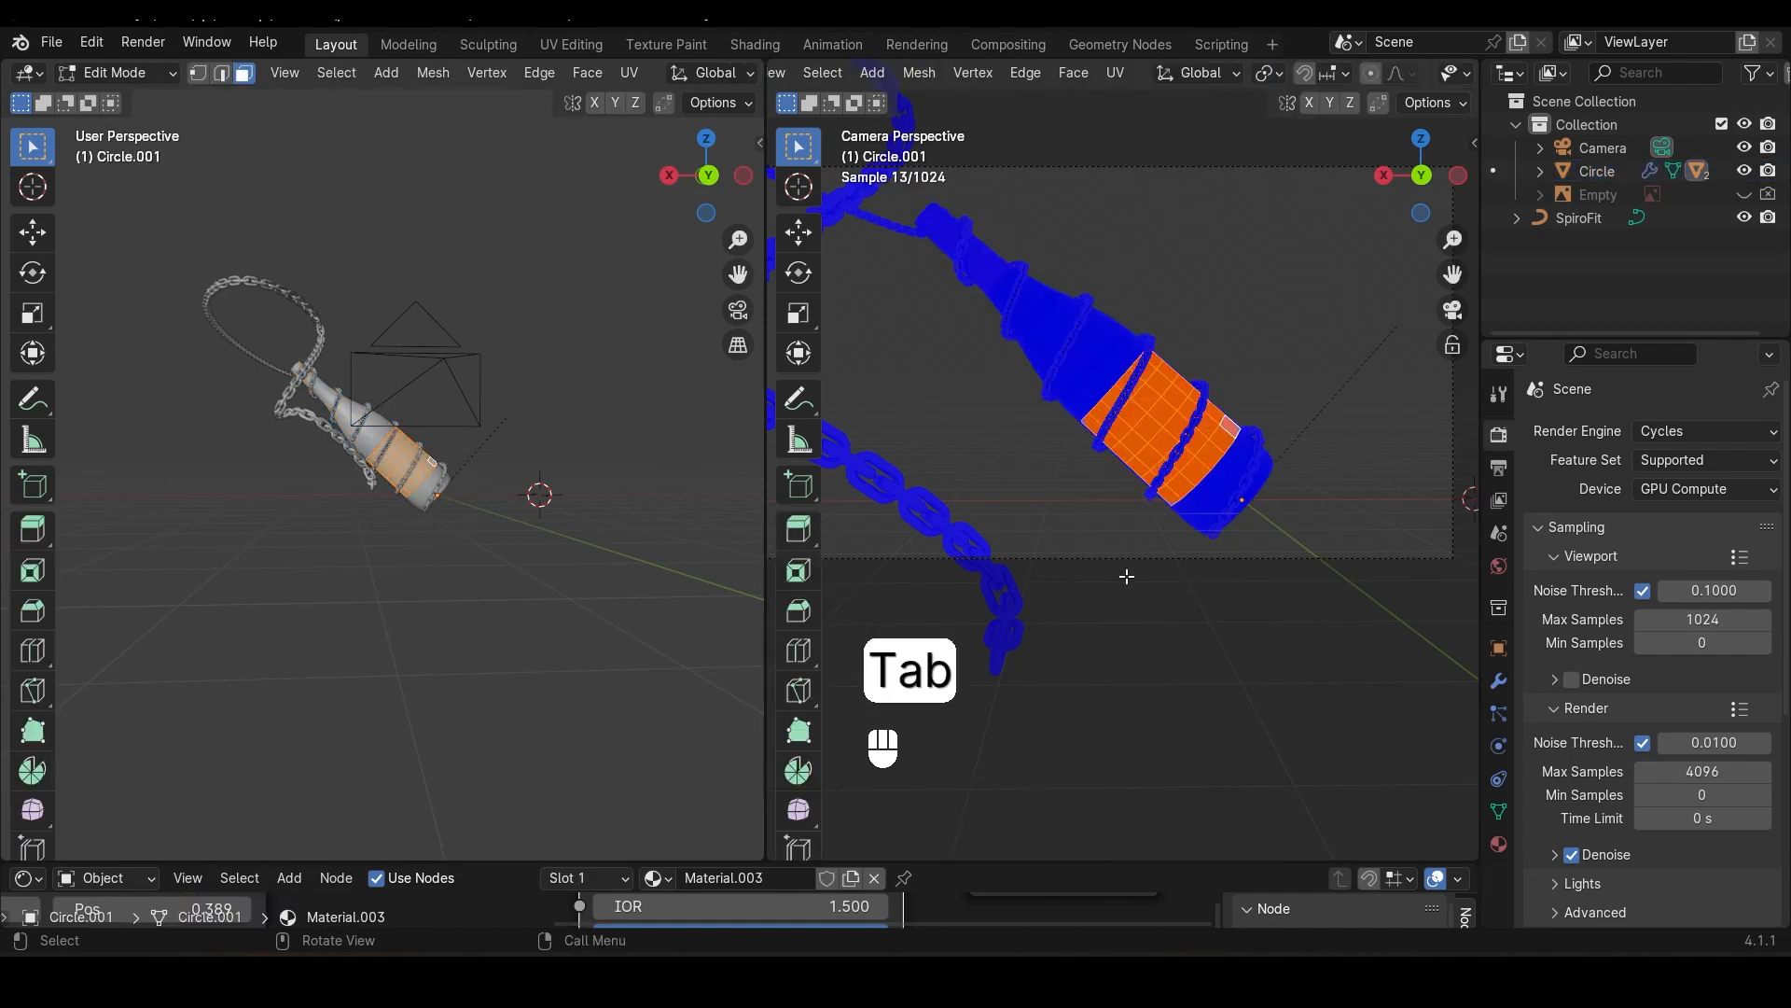
pyautogui.press('a')
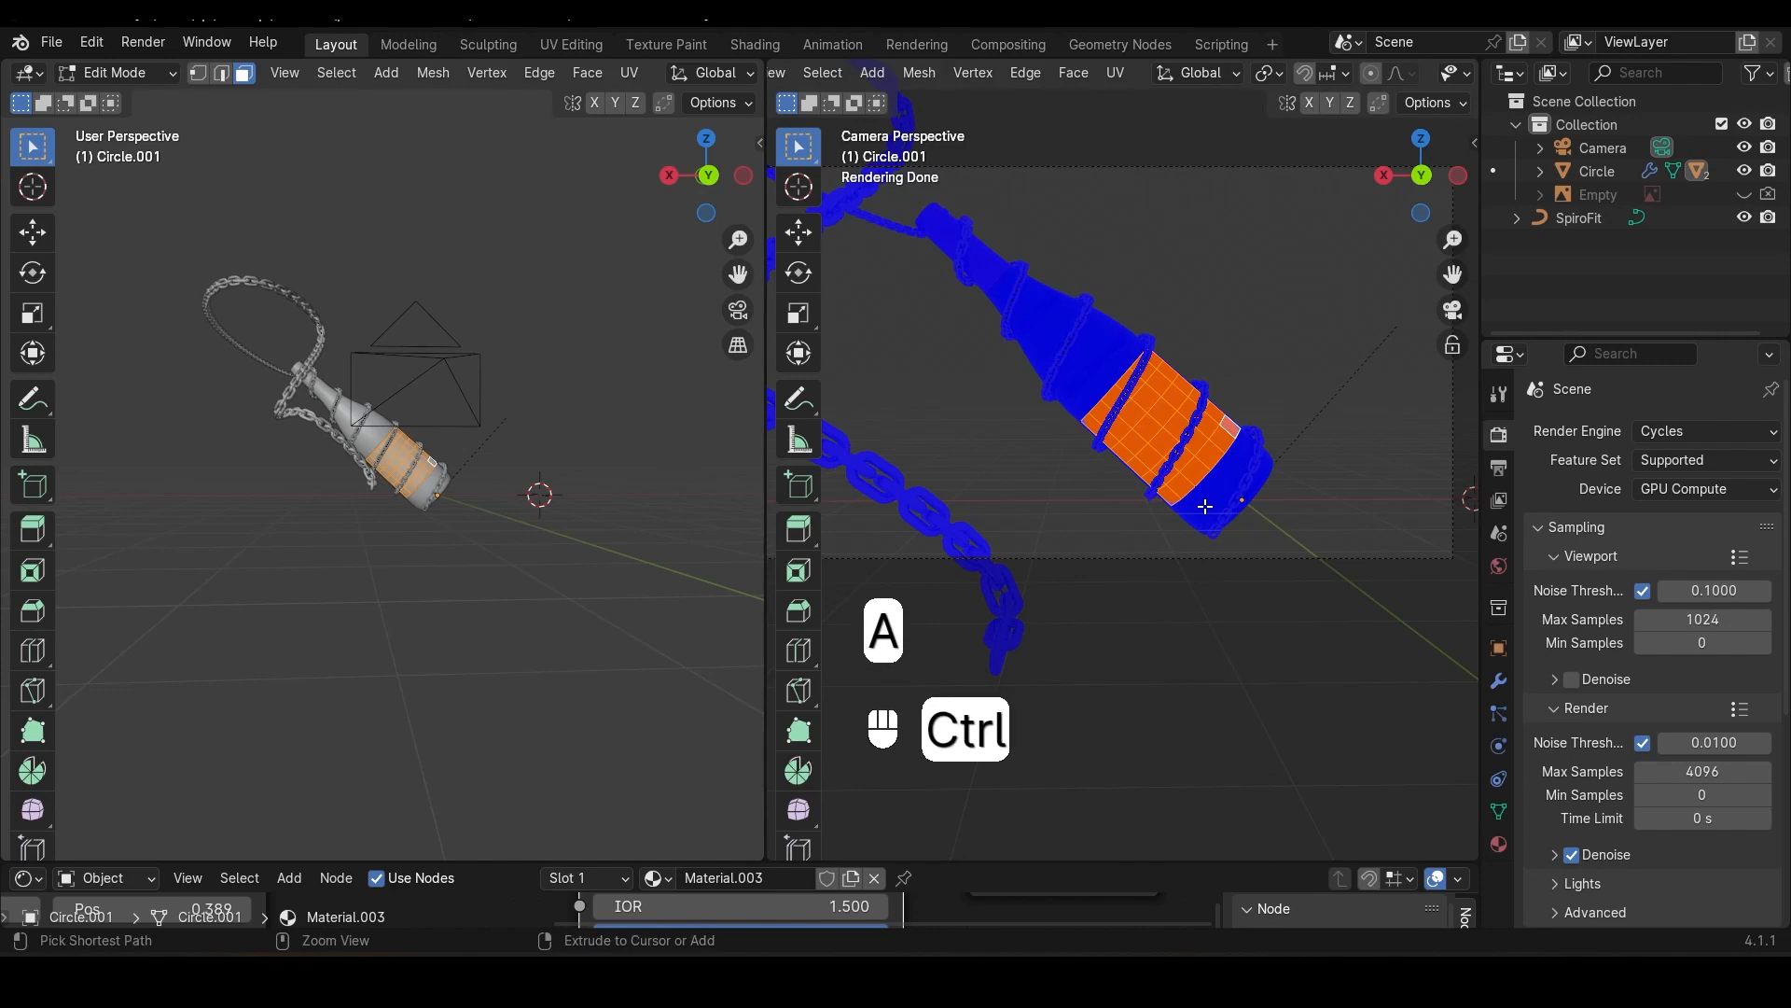
pyautogui.hotkey('ctrl', 'shift', 'n')
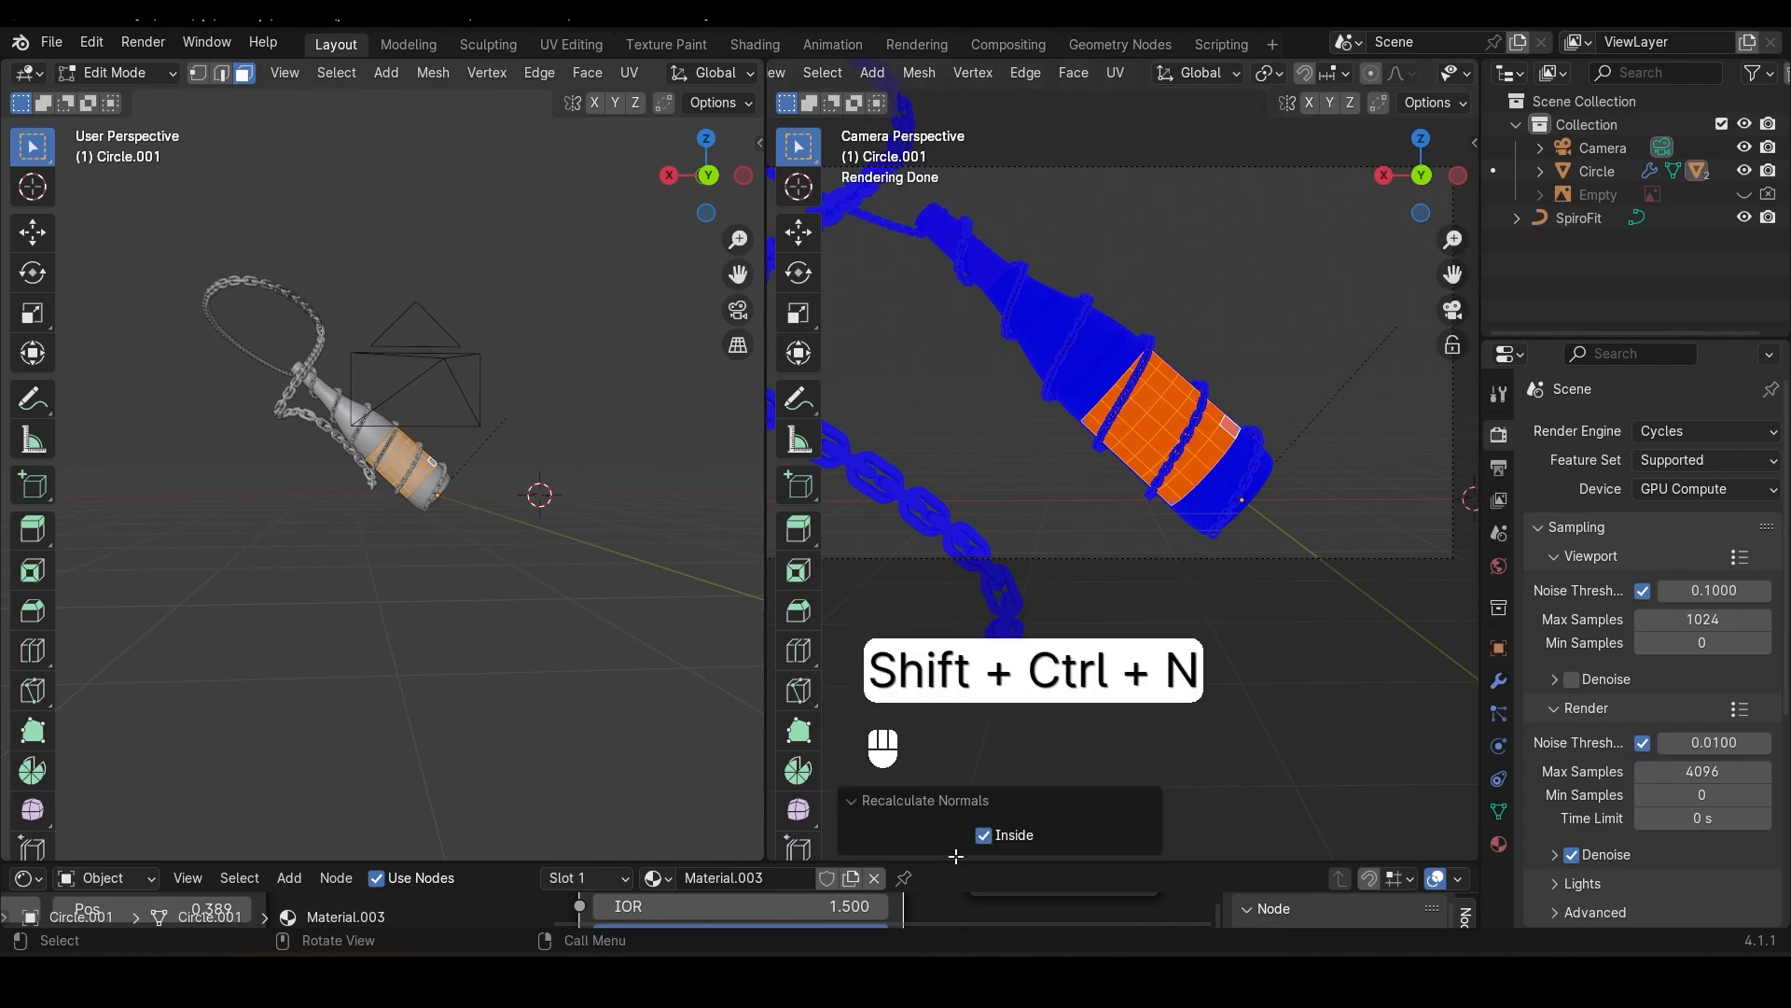
pyautogui.click(982, 836)
pyautogui.click(858, 800)
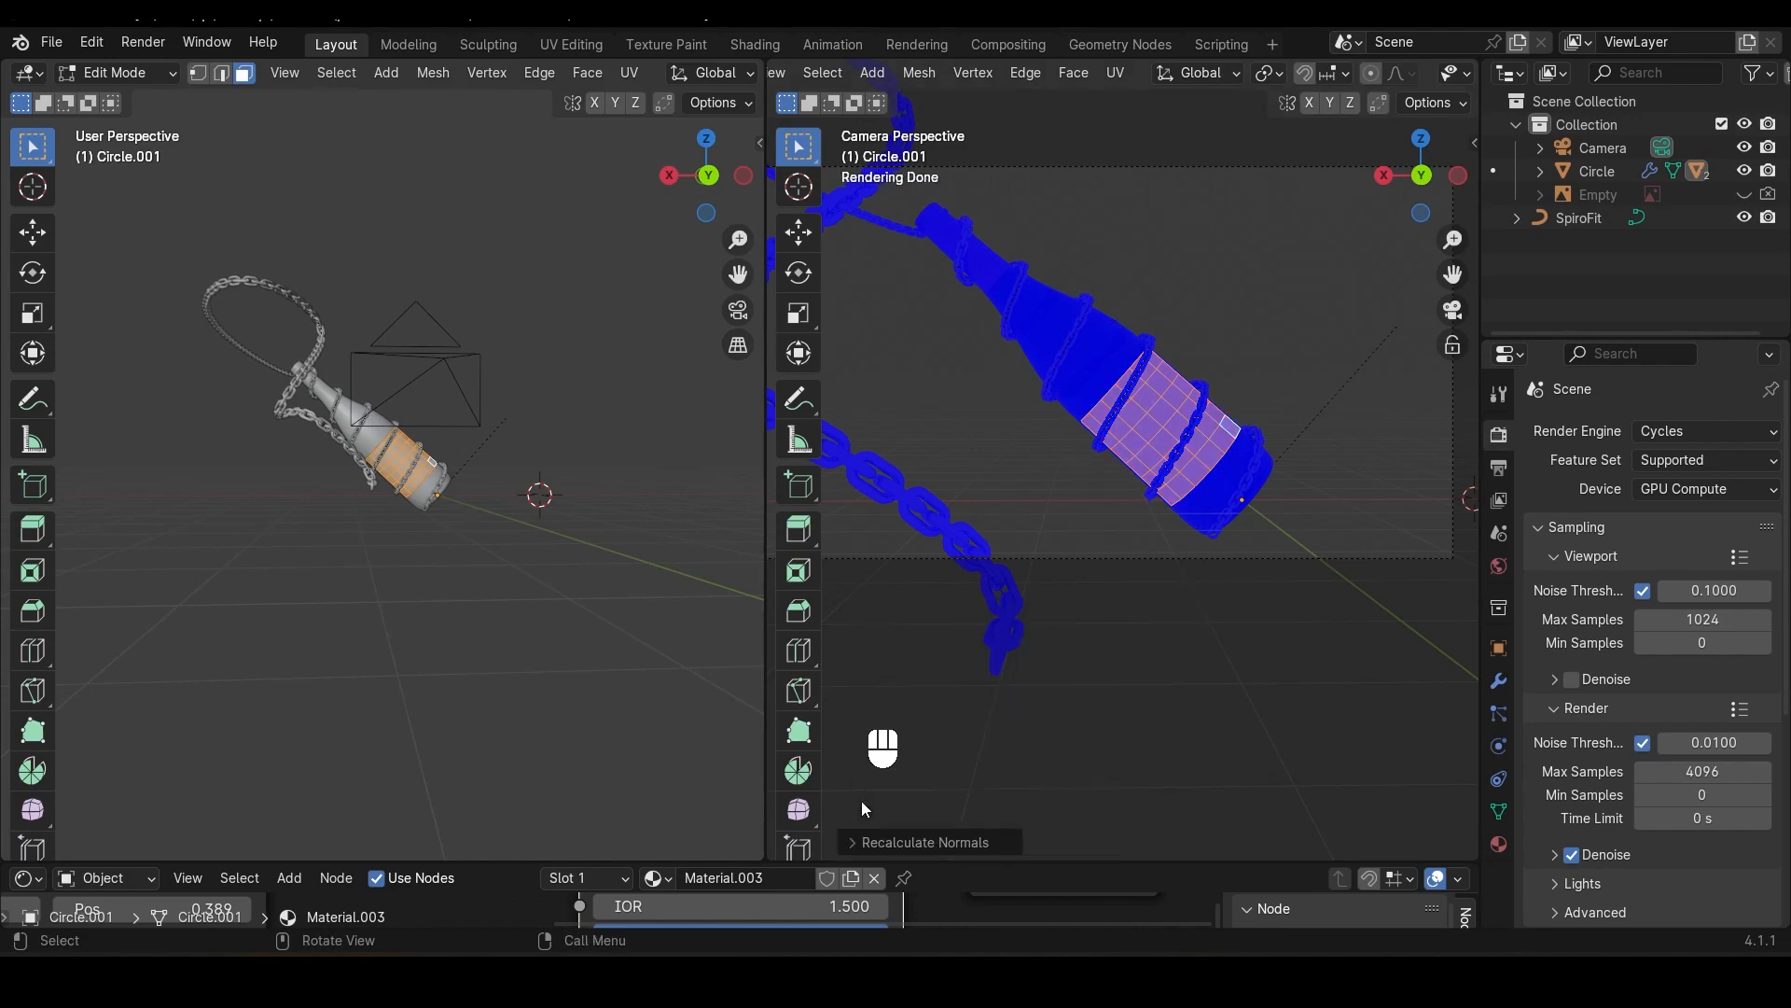
pyautogui.press('Tab')
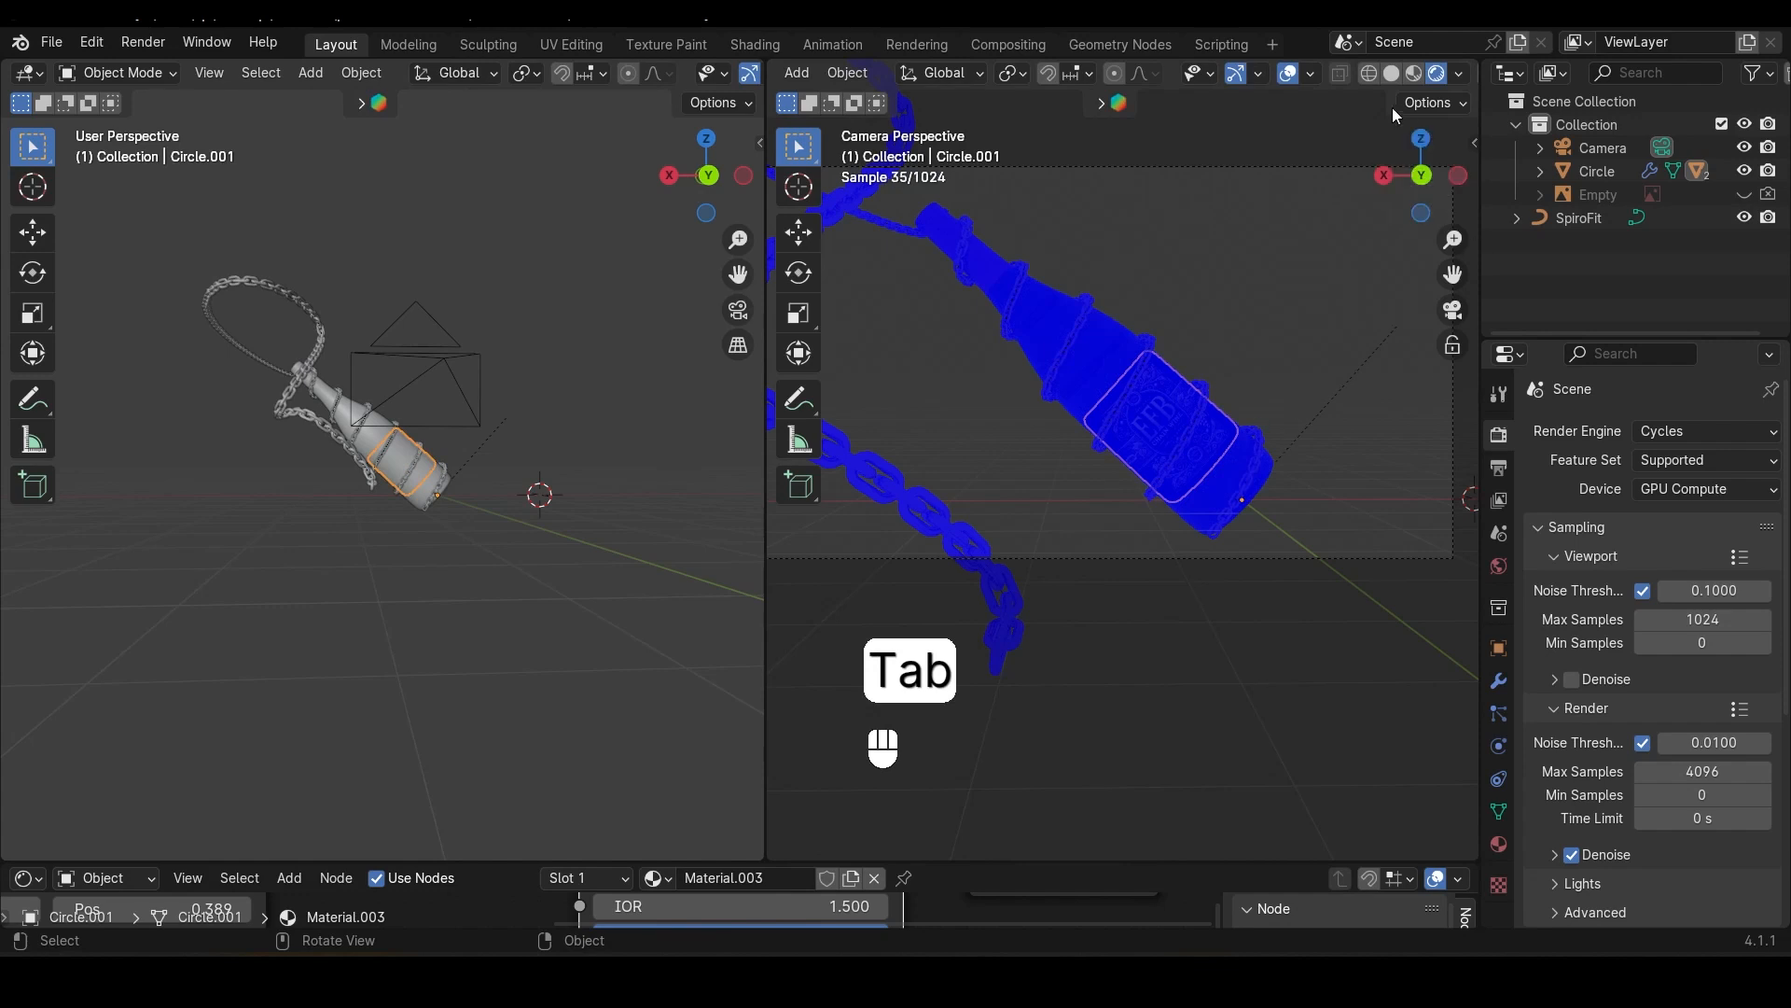
# Step: Turn off the Face Orientation overlay in the camera viewport
pyautogui.click(1314, 73)
pyautogui.click(1178, 487)
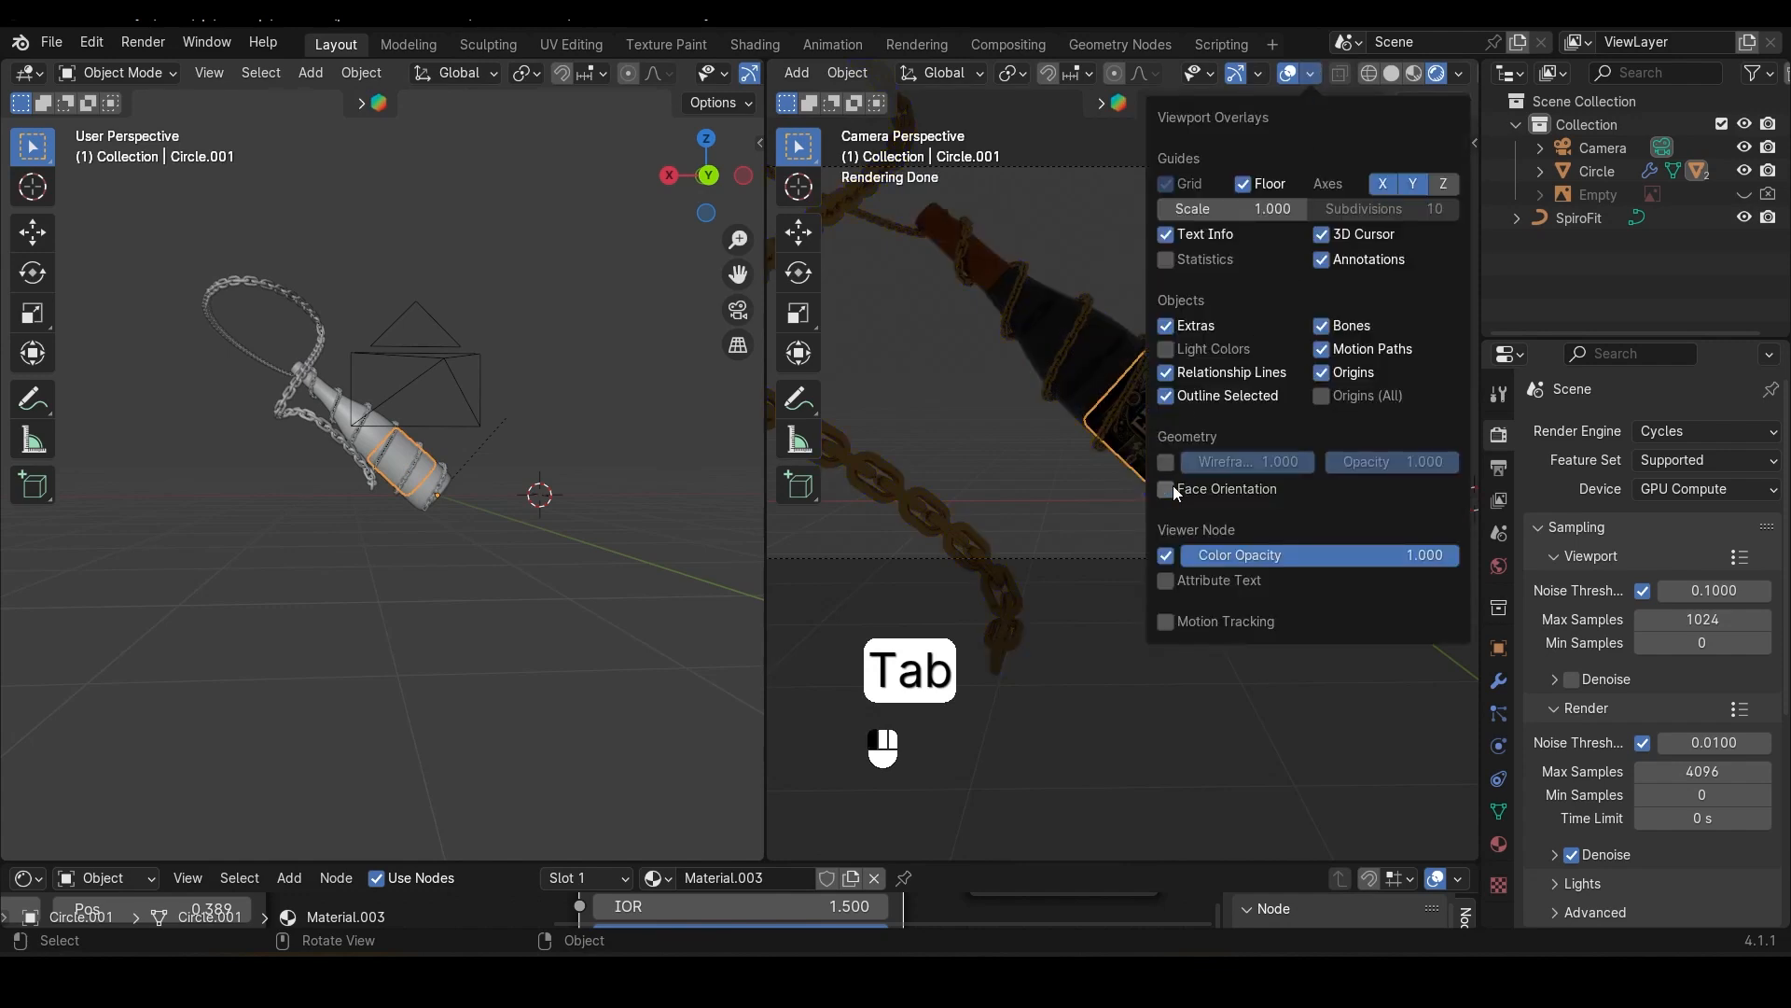
pyautogui.scroll(-4, 1278, 187)
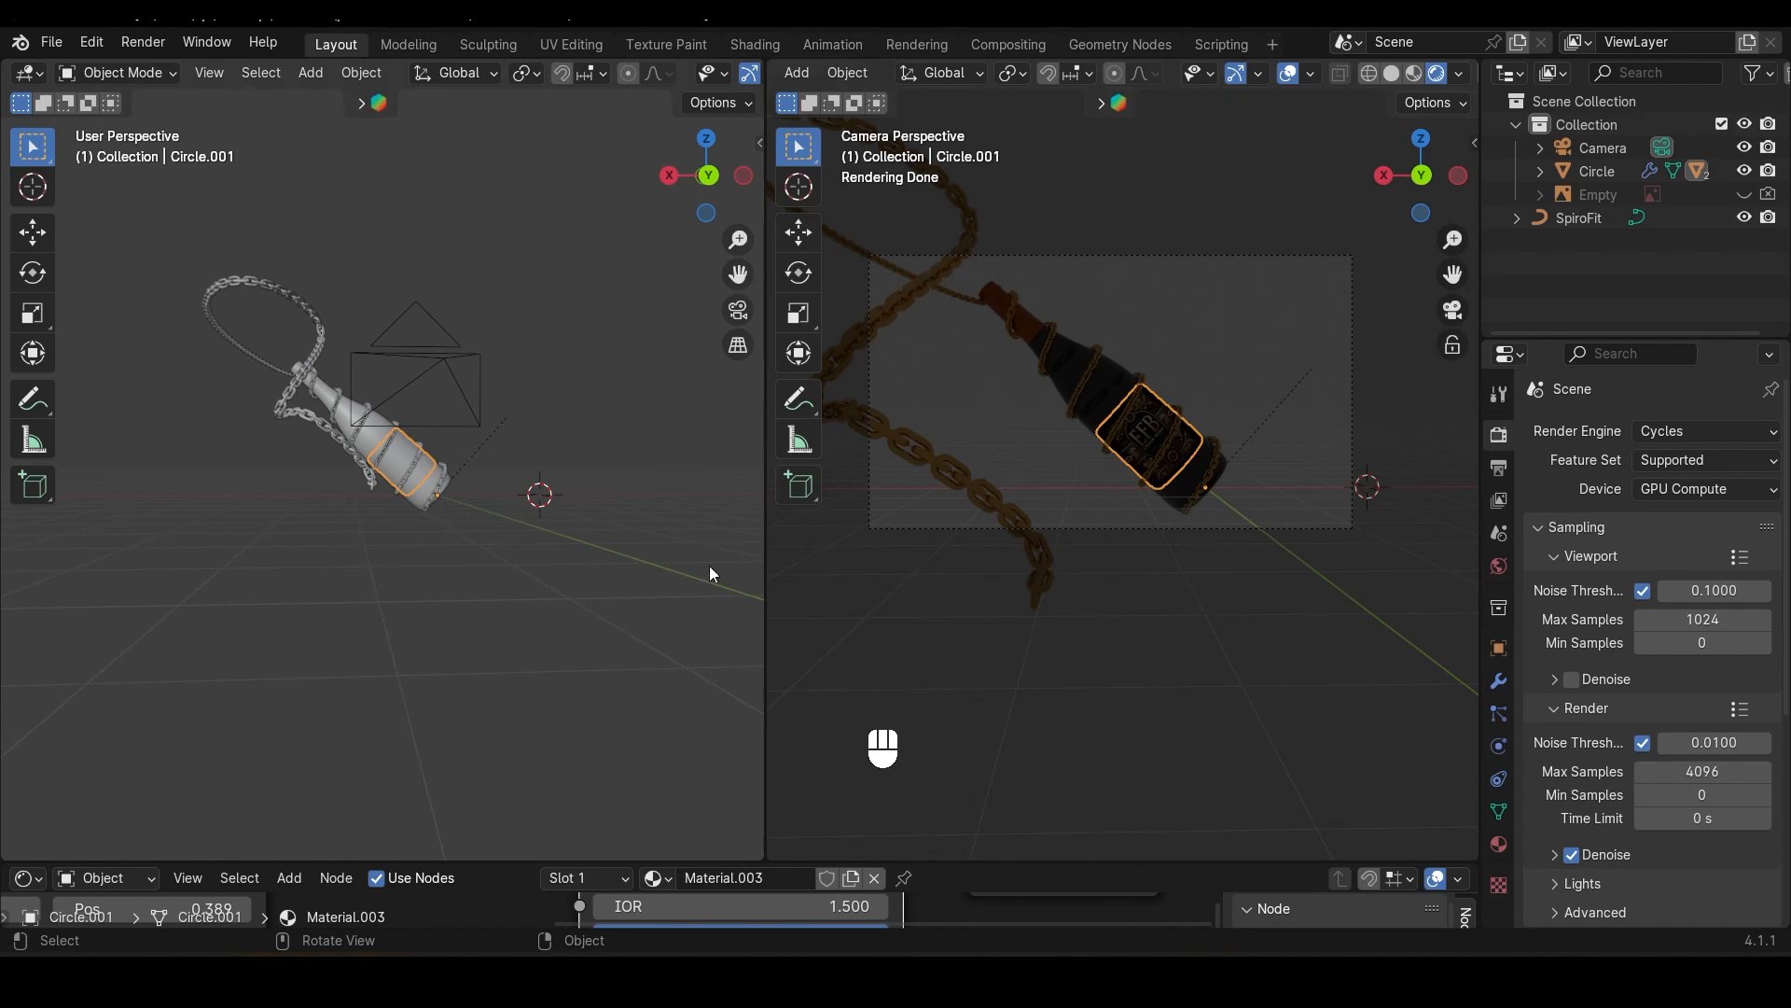
# Step: Snap the 3D cursor to the world origin and add an area light there
pyautogui.hotkey('shift', 's')
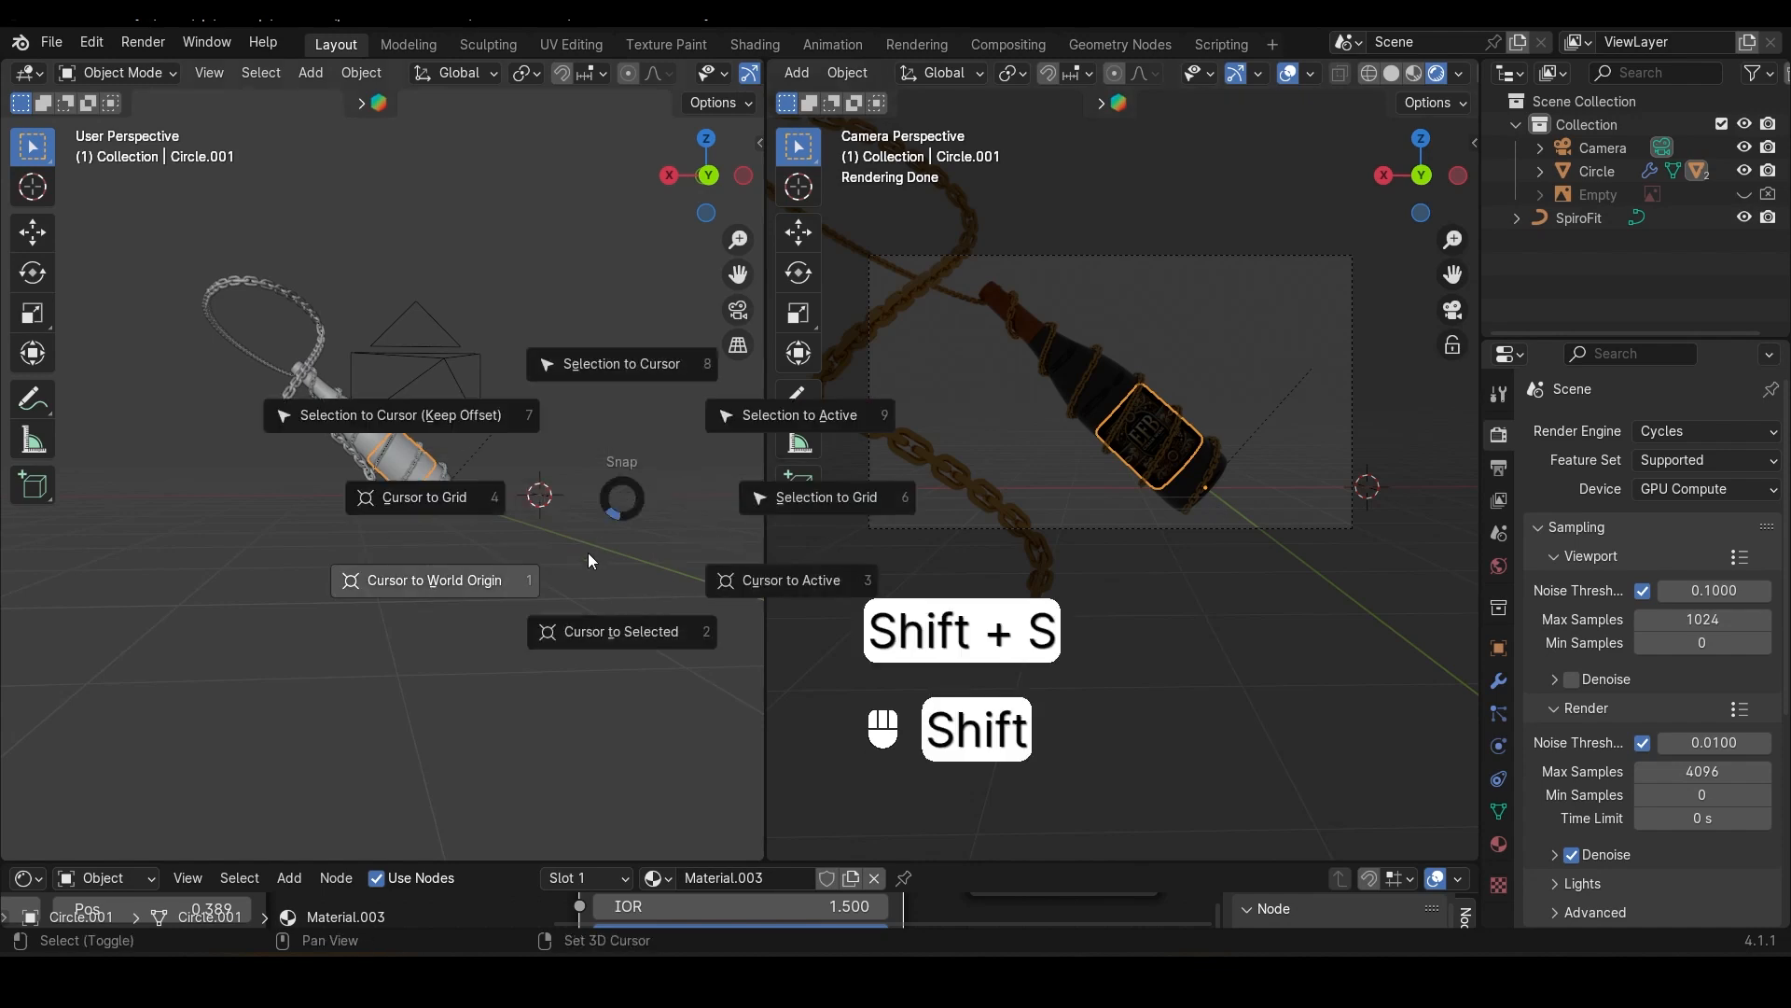
pyautogui.click(498, 616)
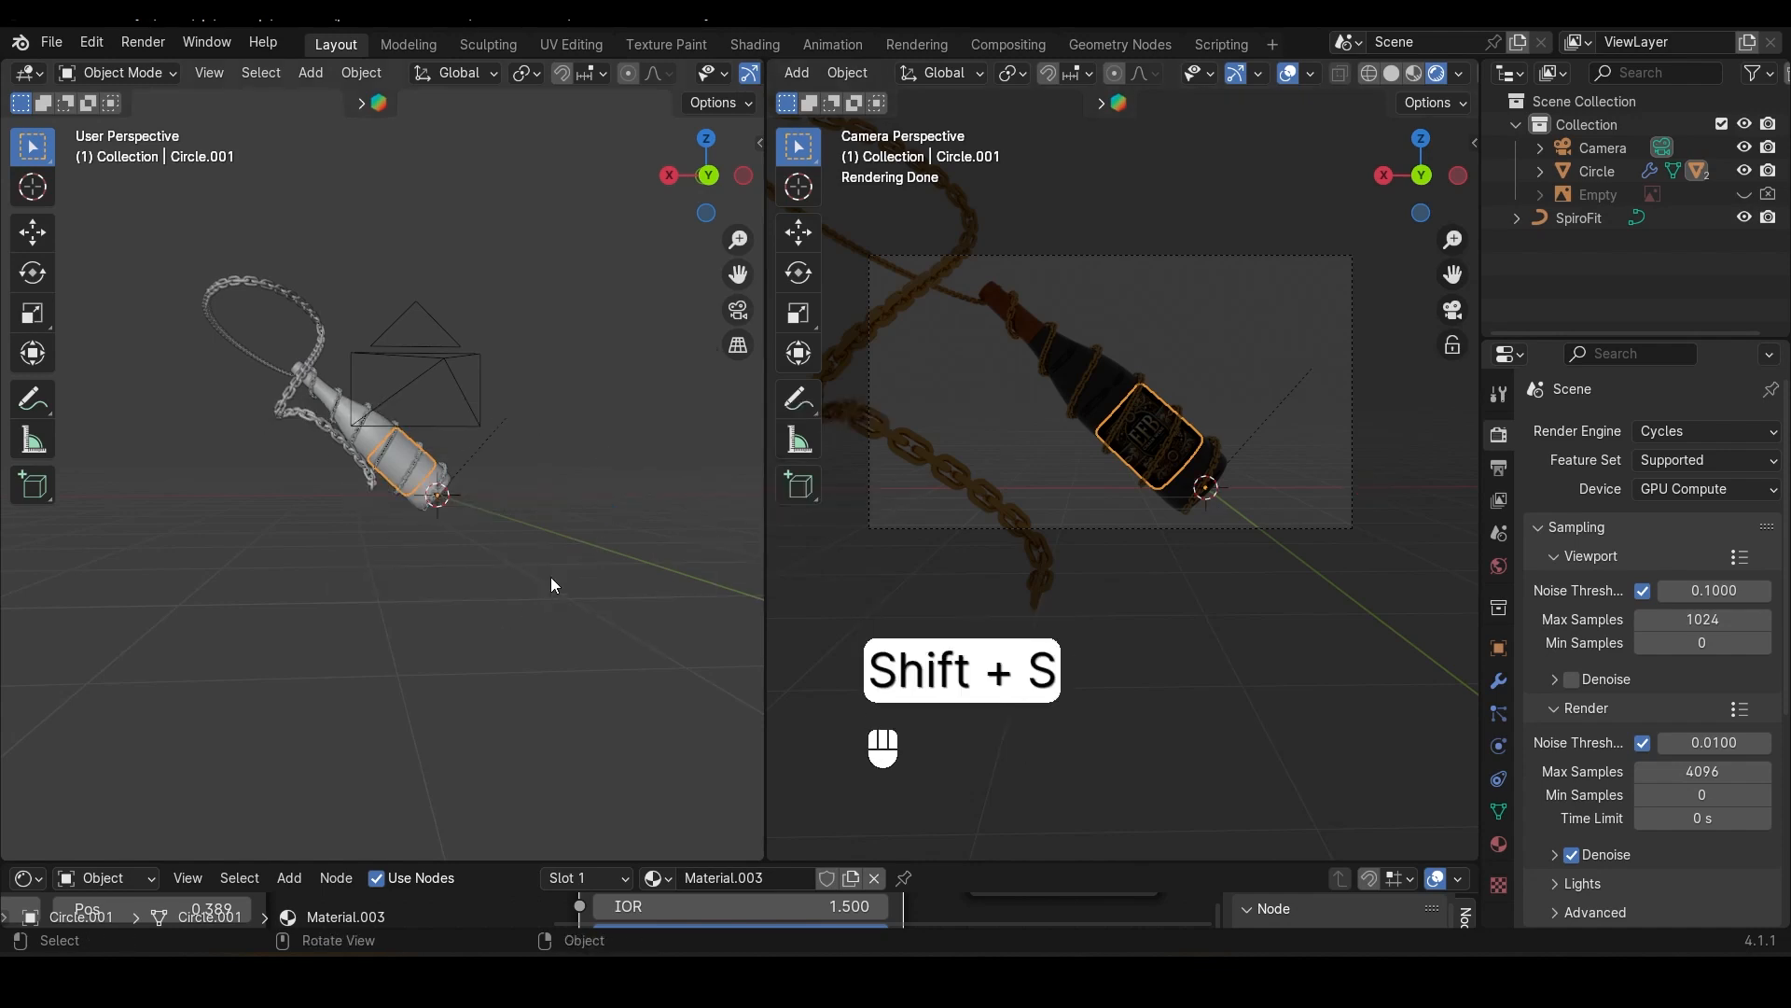
pyautogui.scroll(2, 546, 574)
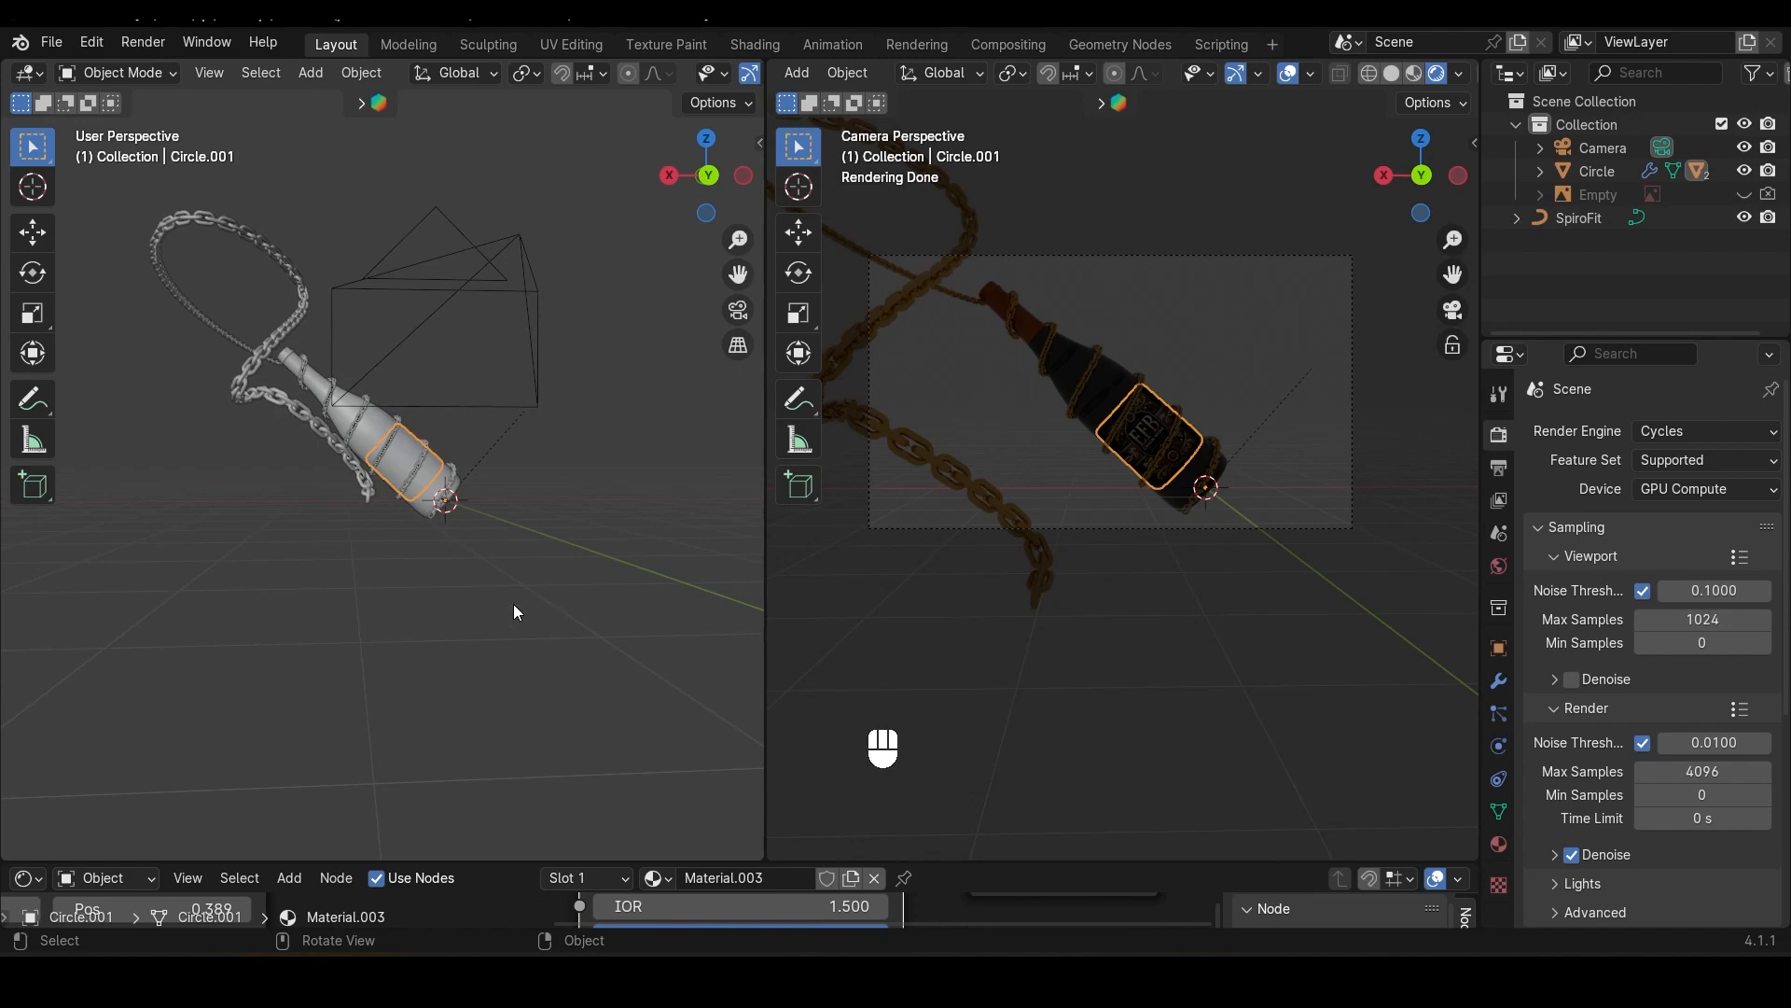
pyautogui.hotkey('shift', 'a')
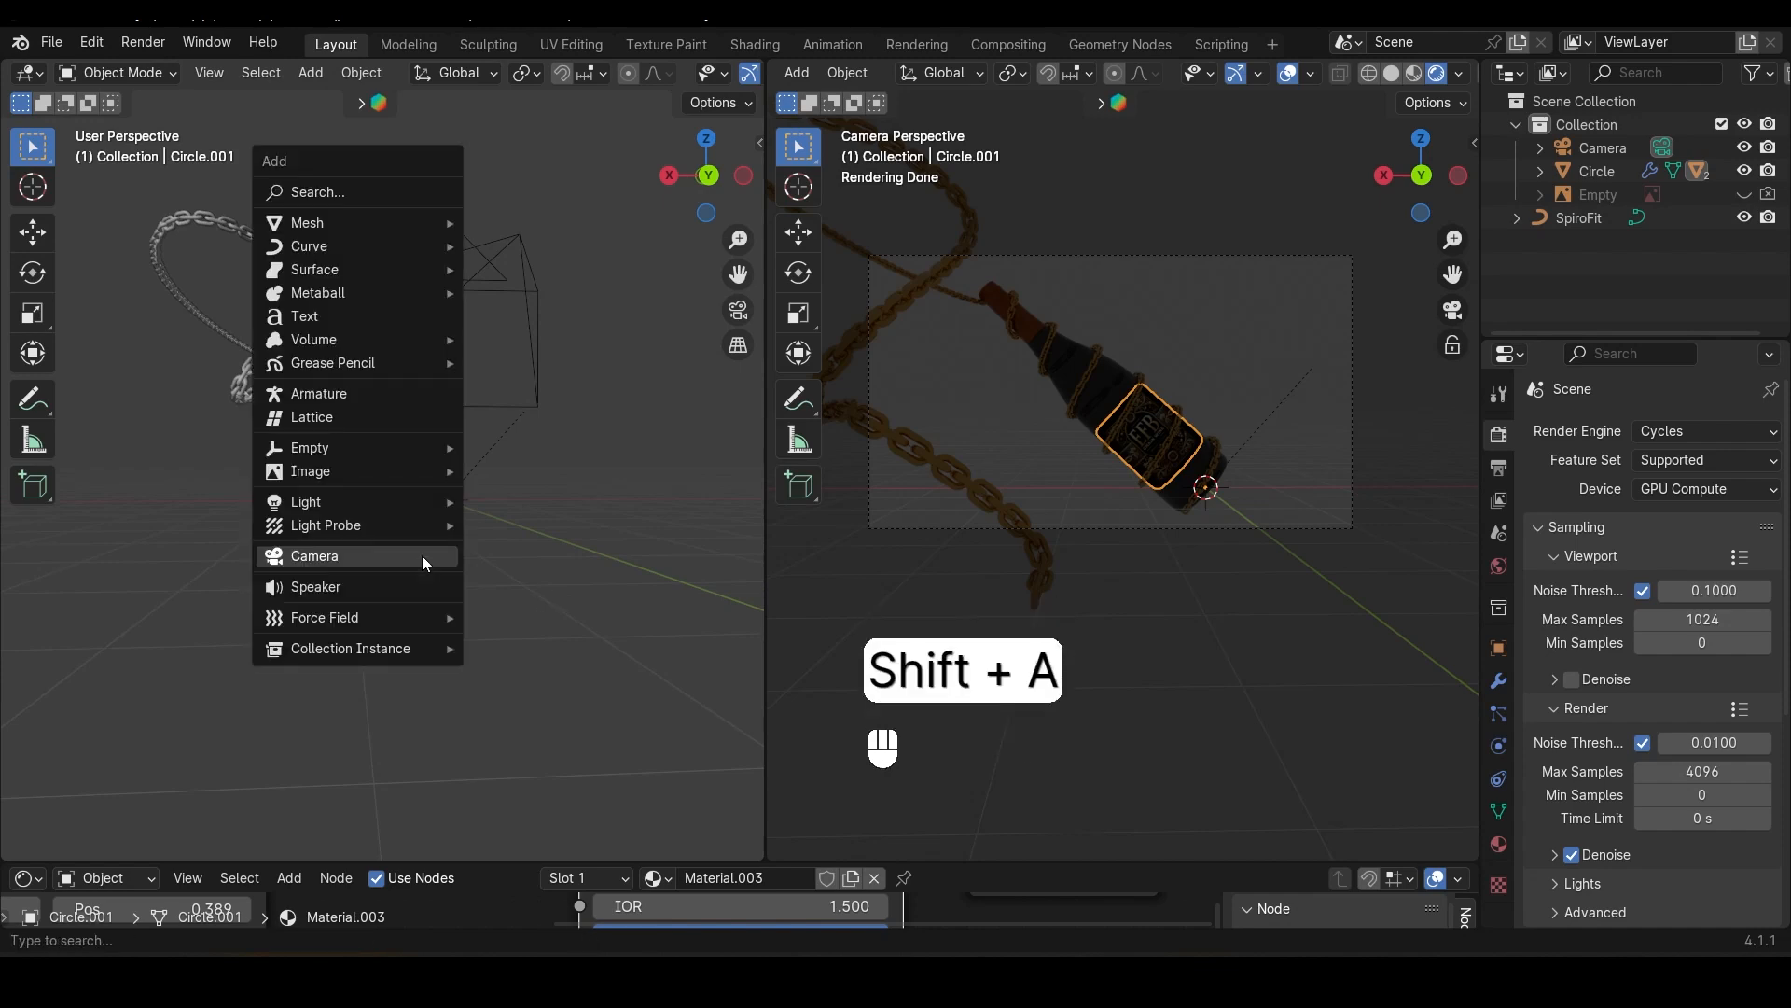
pyautogui.moveTo(352, 498)
pyautogui.click(536, 571)
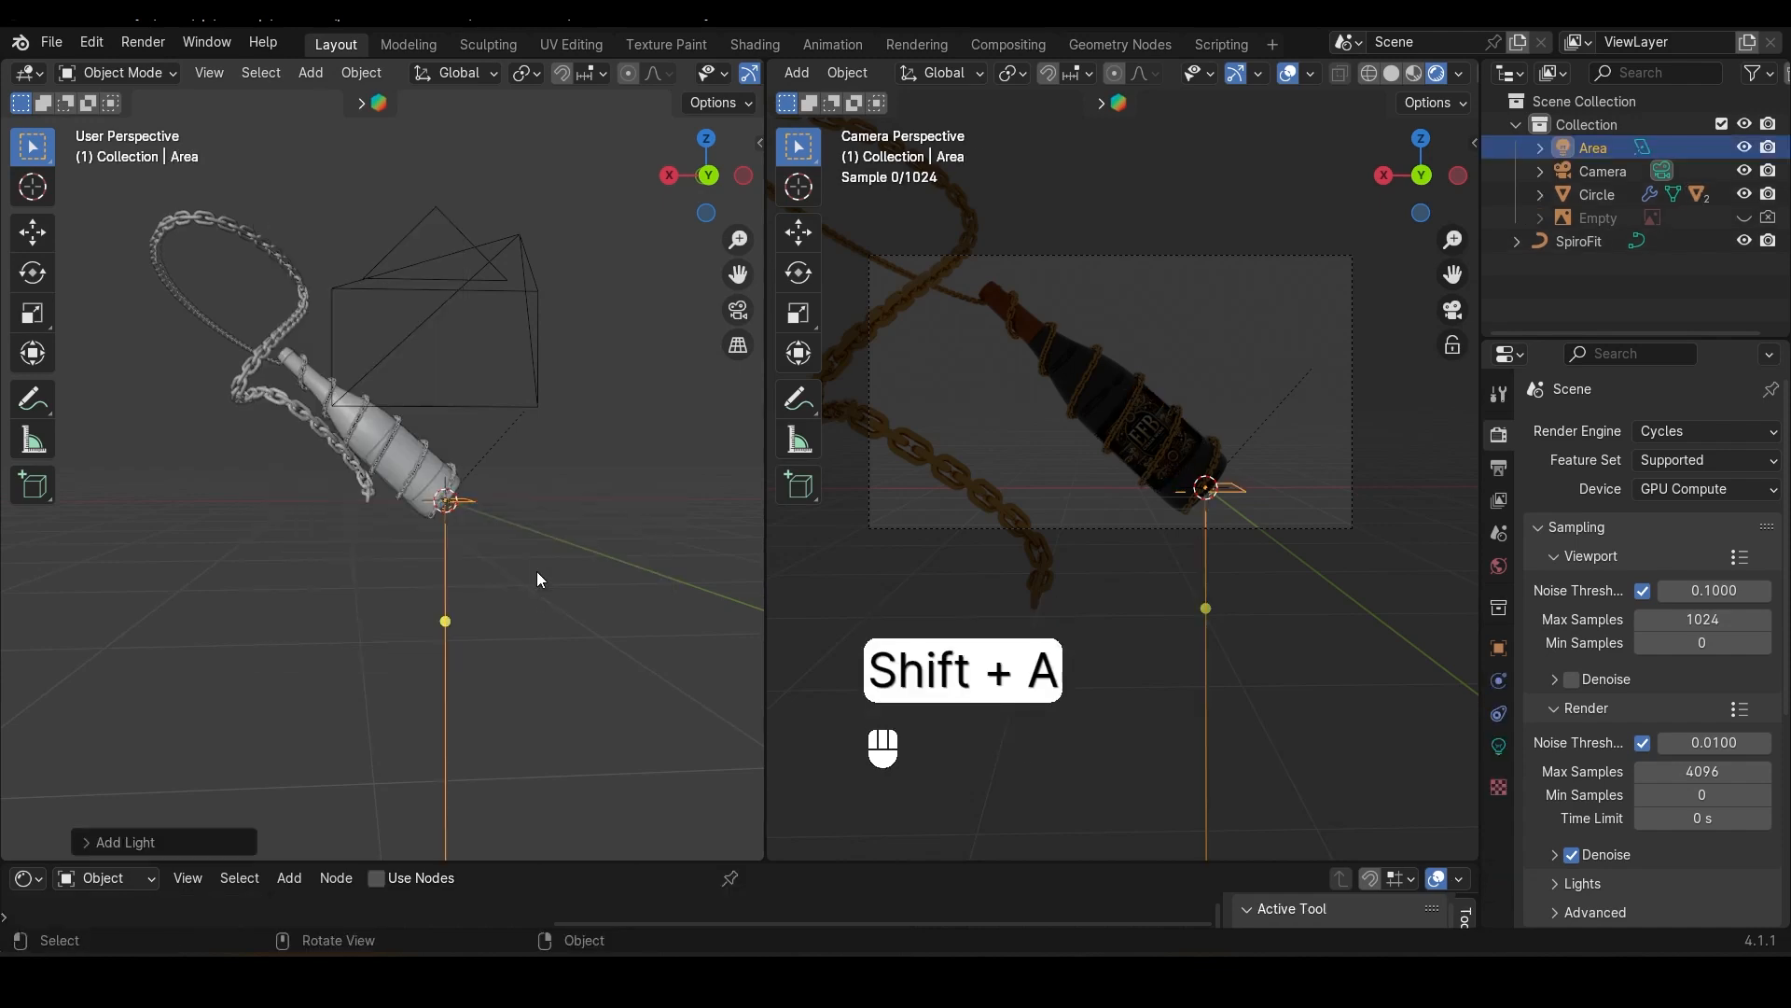
# Step: Raise the area light along Z above the bottle and rotate it in front view to aim at the bottle
pyautogui.press('g')
pyautogui.press('z')
pyautogui.moveTo(529, 555); pyautogui.dragTo(527, 336)
pyautogui.click(528, 336)
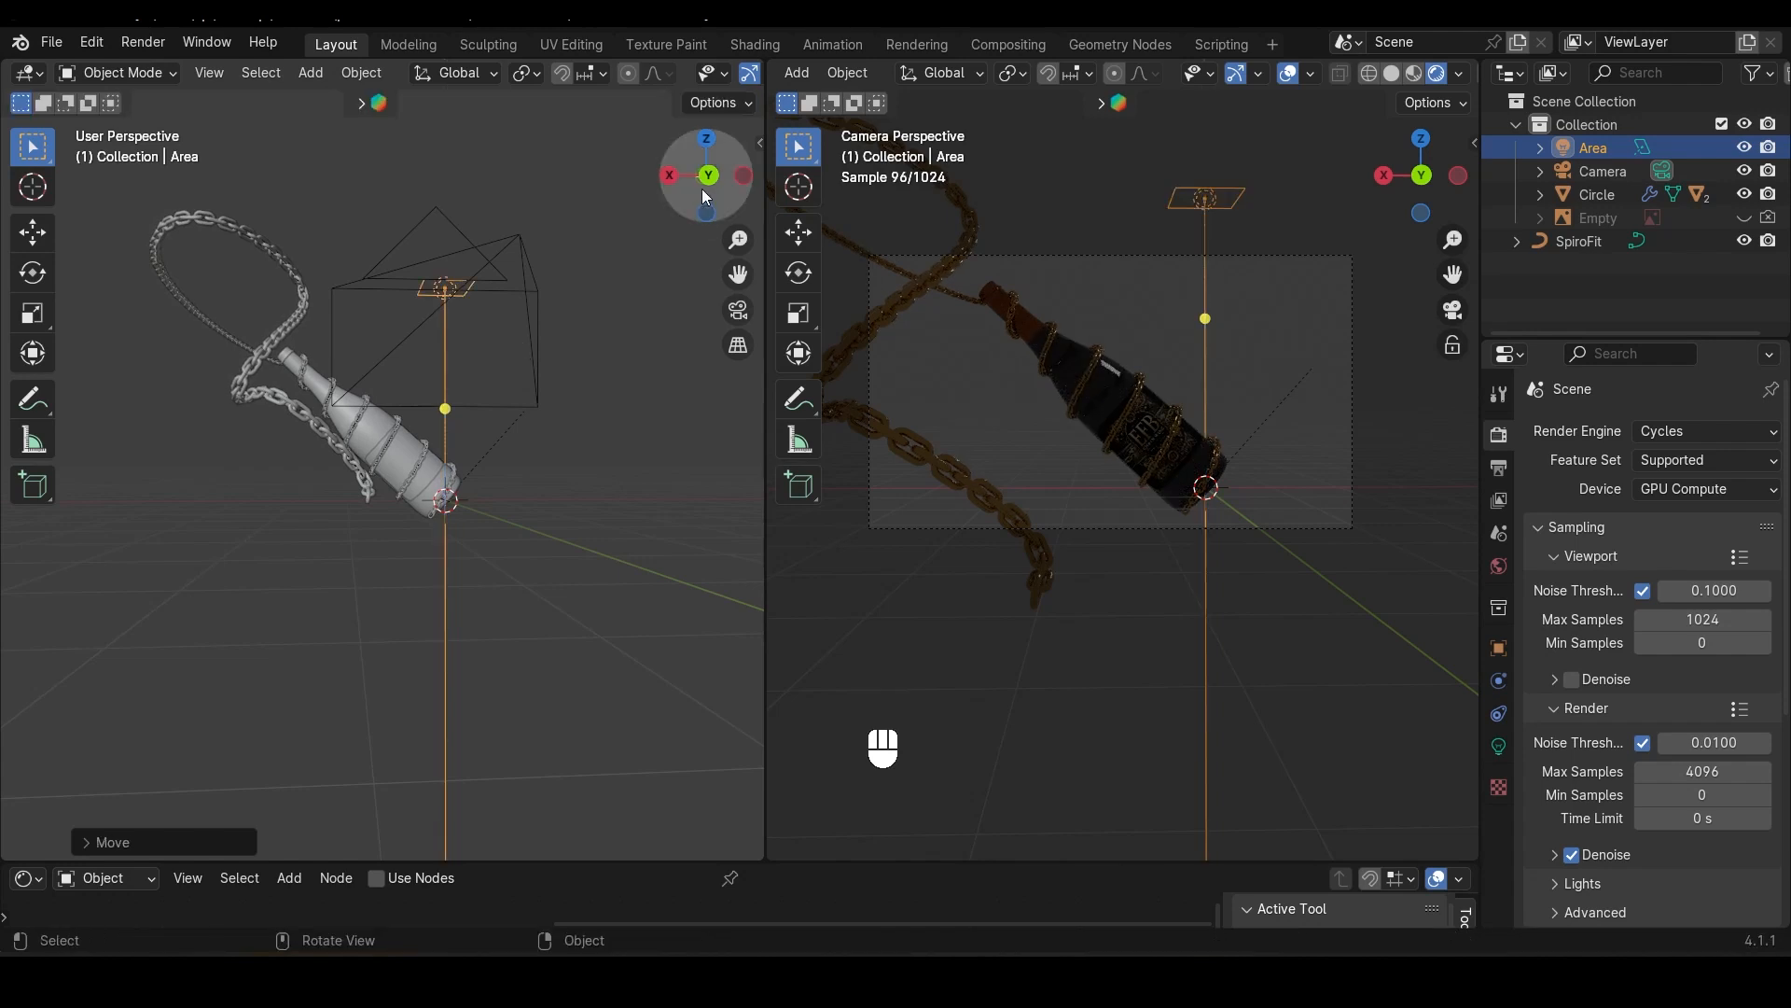
pyautogui.press('KP_1')
pyautogui.press('r')
pyautogui.click(607, 261)
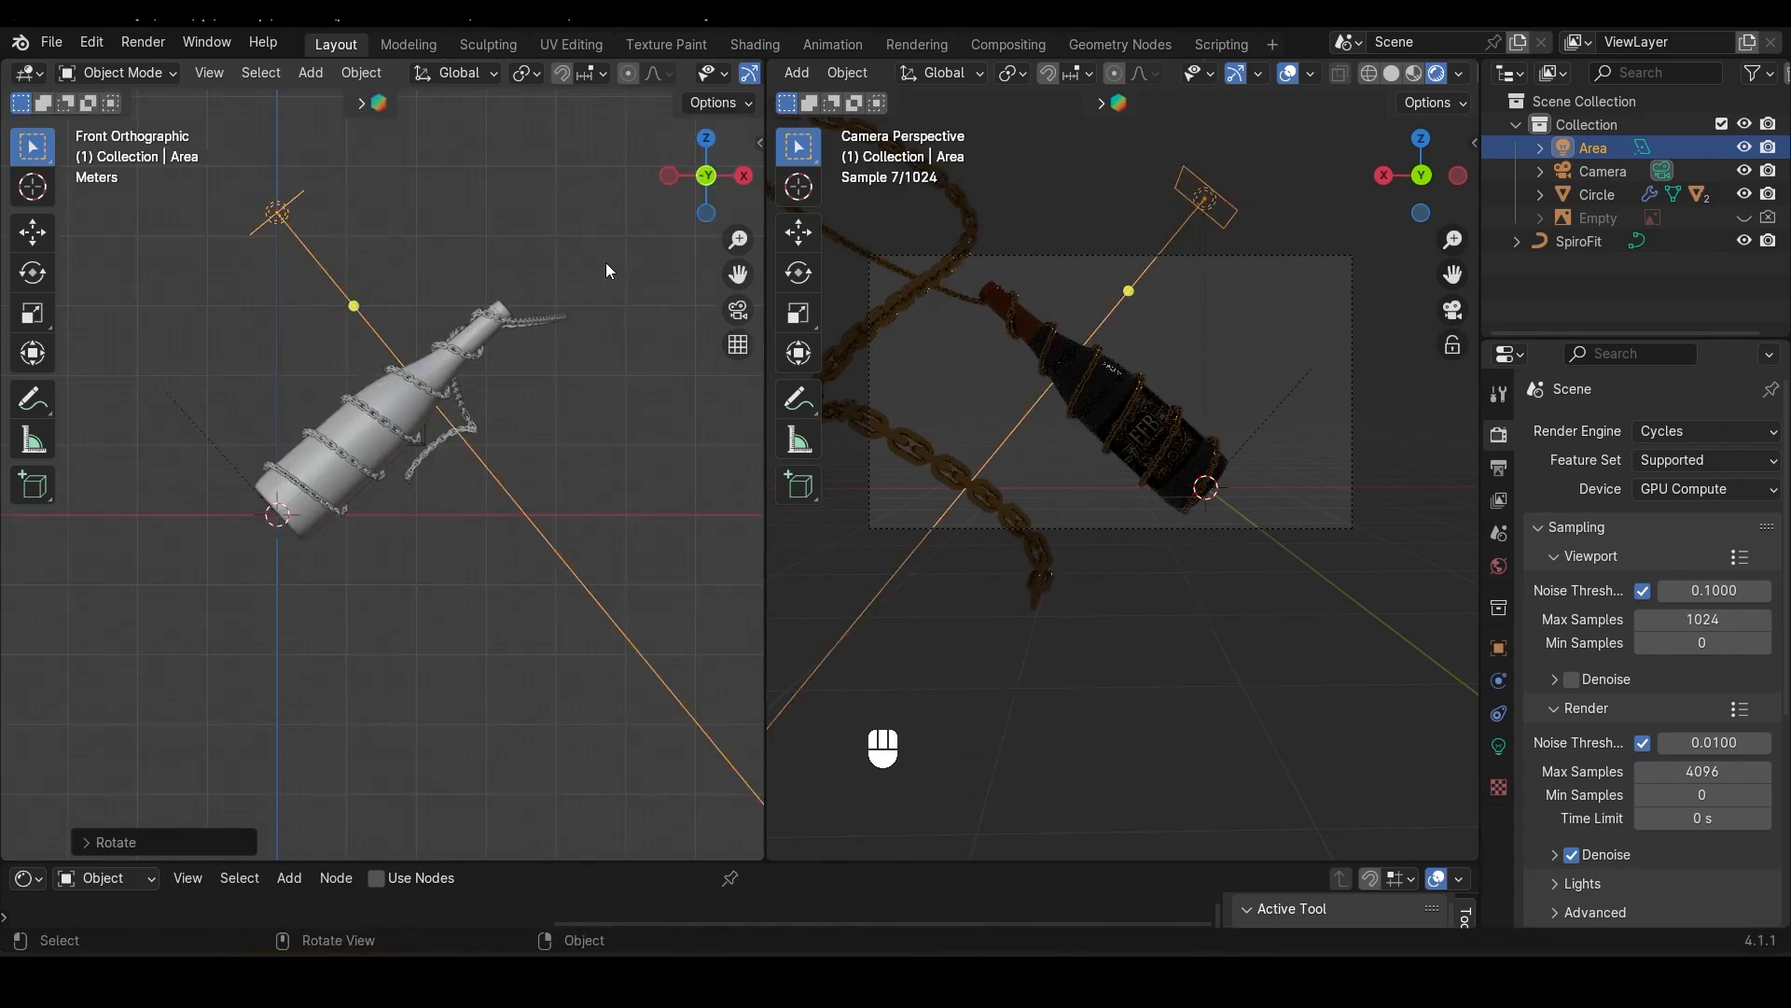
# Step: In top view, stretch the area light along X and shift it about 0.37 m toward negative X
pyautogui.press('KP_7')
pyautogui.press('s')
pyautogui.press('x')
pyautogui.click(504, 653)
pyautogui.scroll(3, 504, 653)
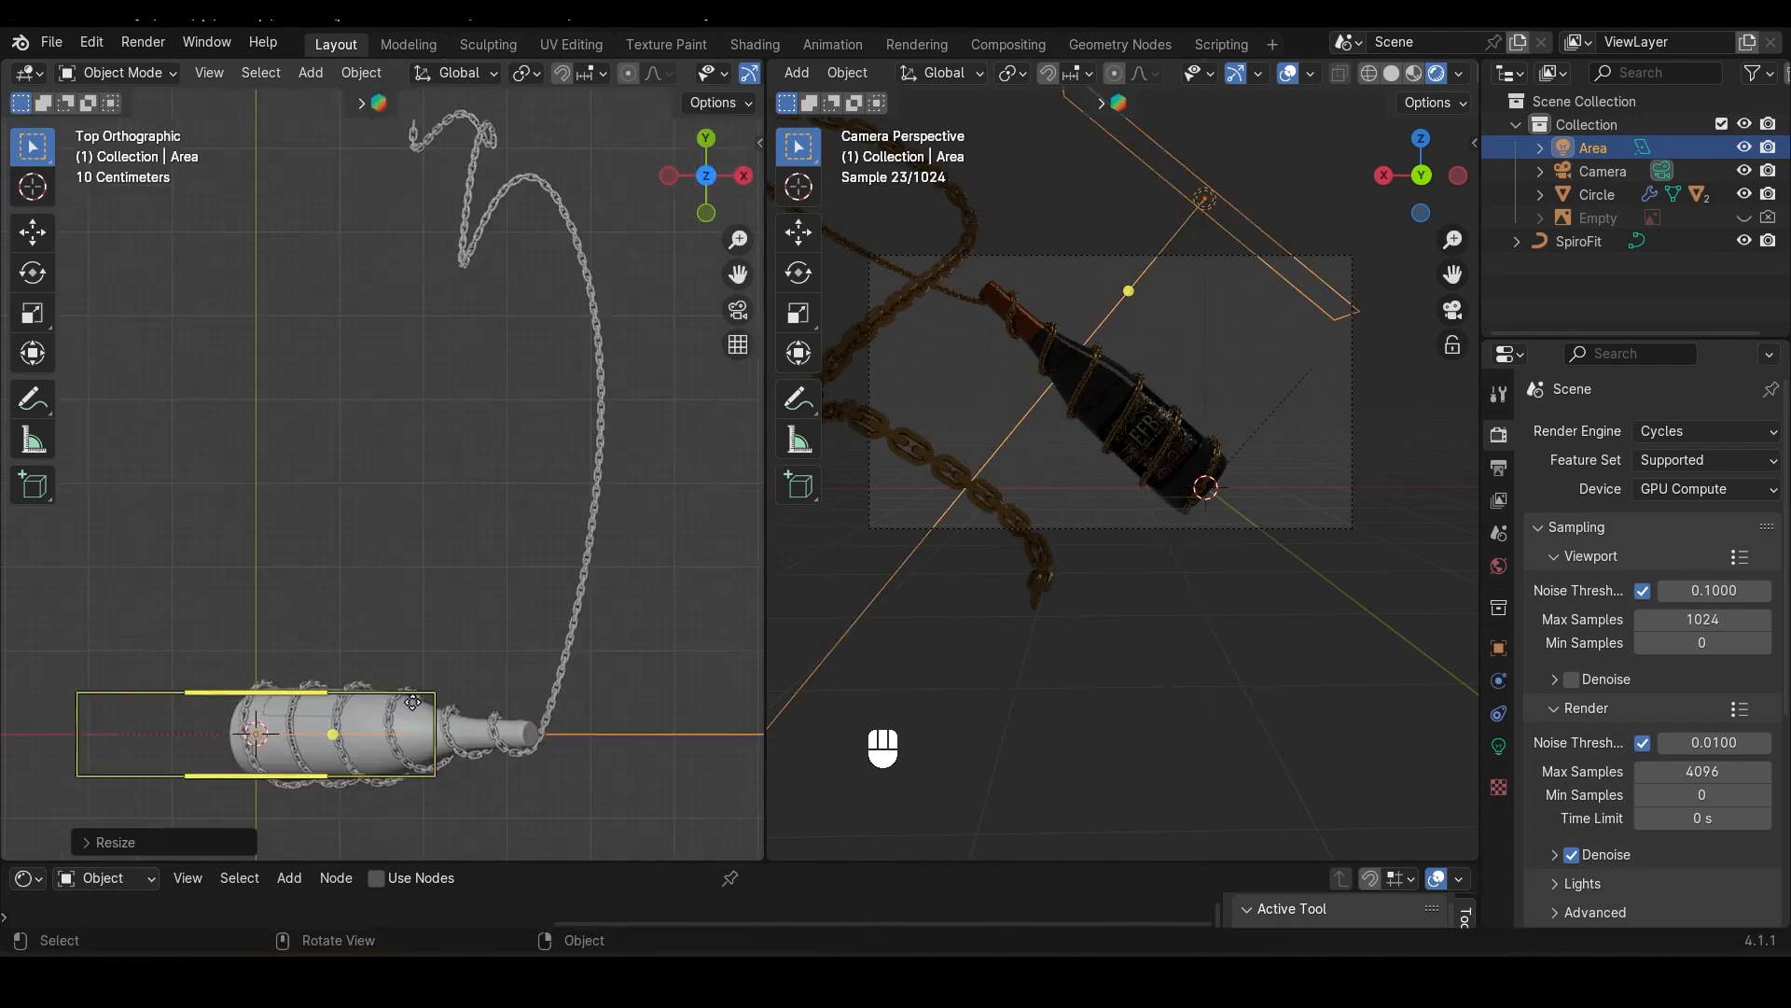
pyautogui.press('g')
pyautogui.press('x')
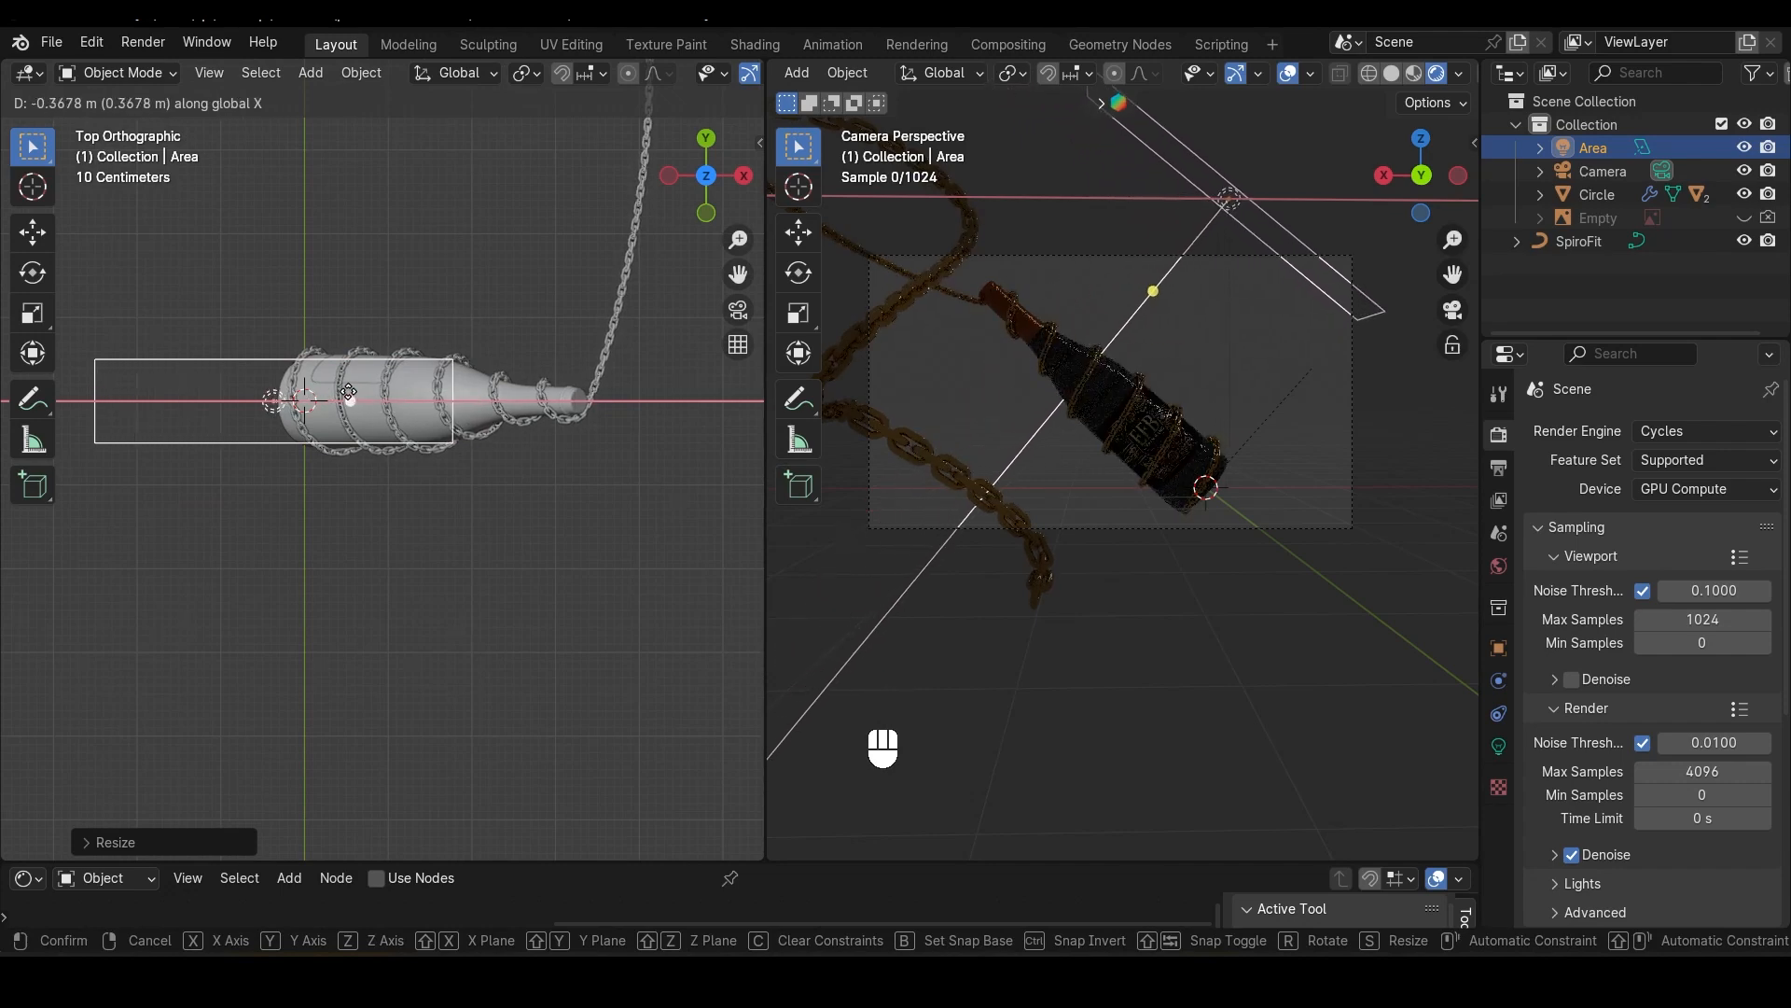
pyautogui.click(322, 517)
# Step: Widen the area light along Y until it extends past both sides of the bottle
pyautogui.scroll(-1, 323, 517)
pyautogui.press('s')
pyautogui.press('y')
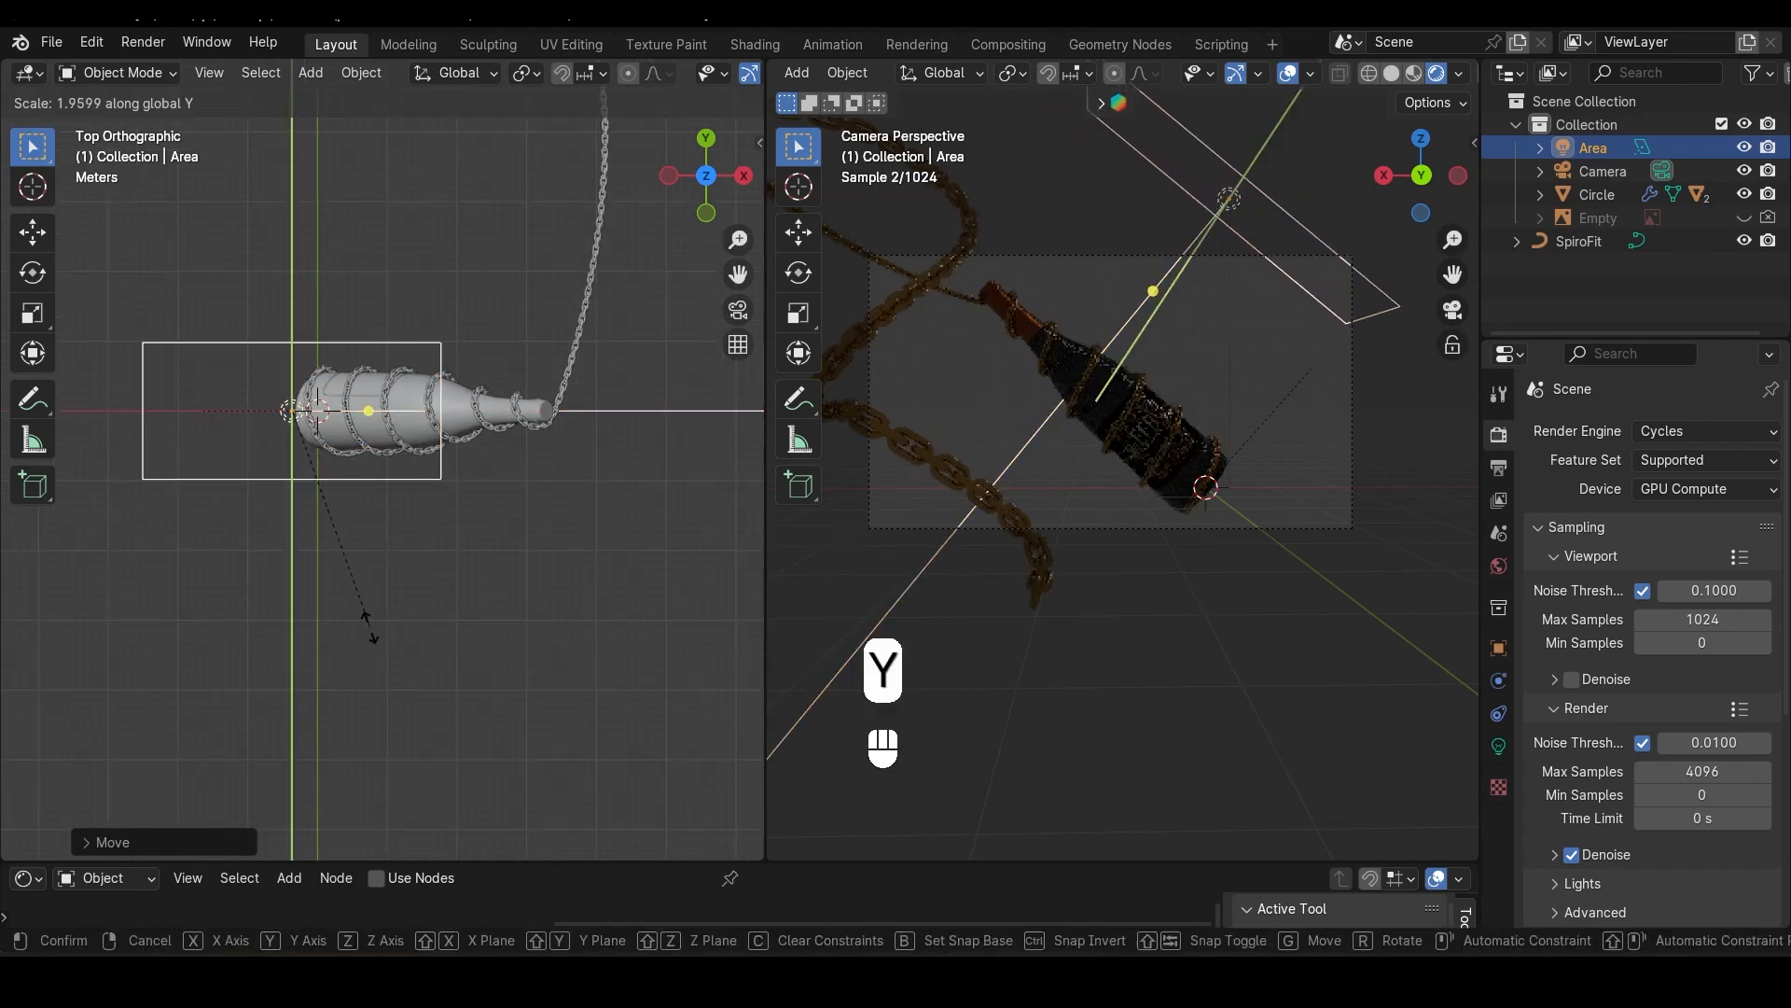
pyautogui.click(424, 588)
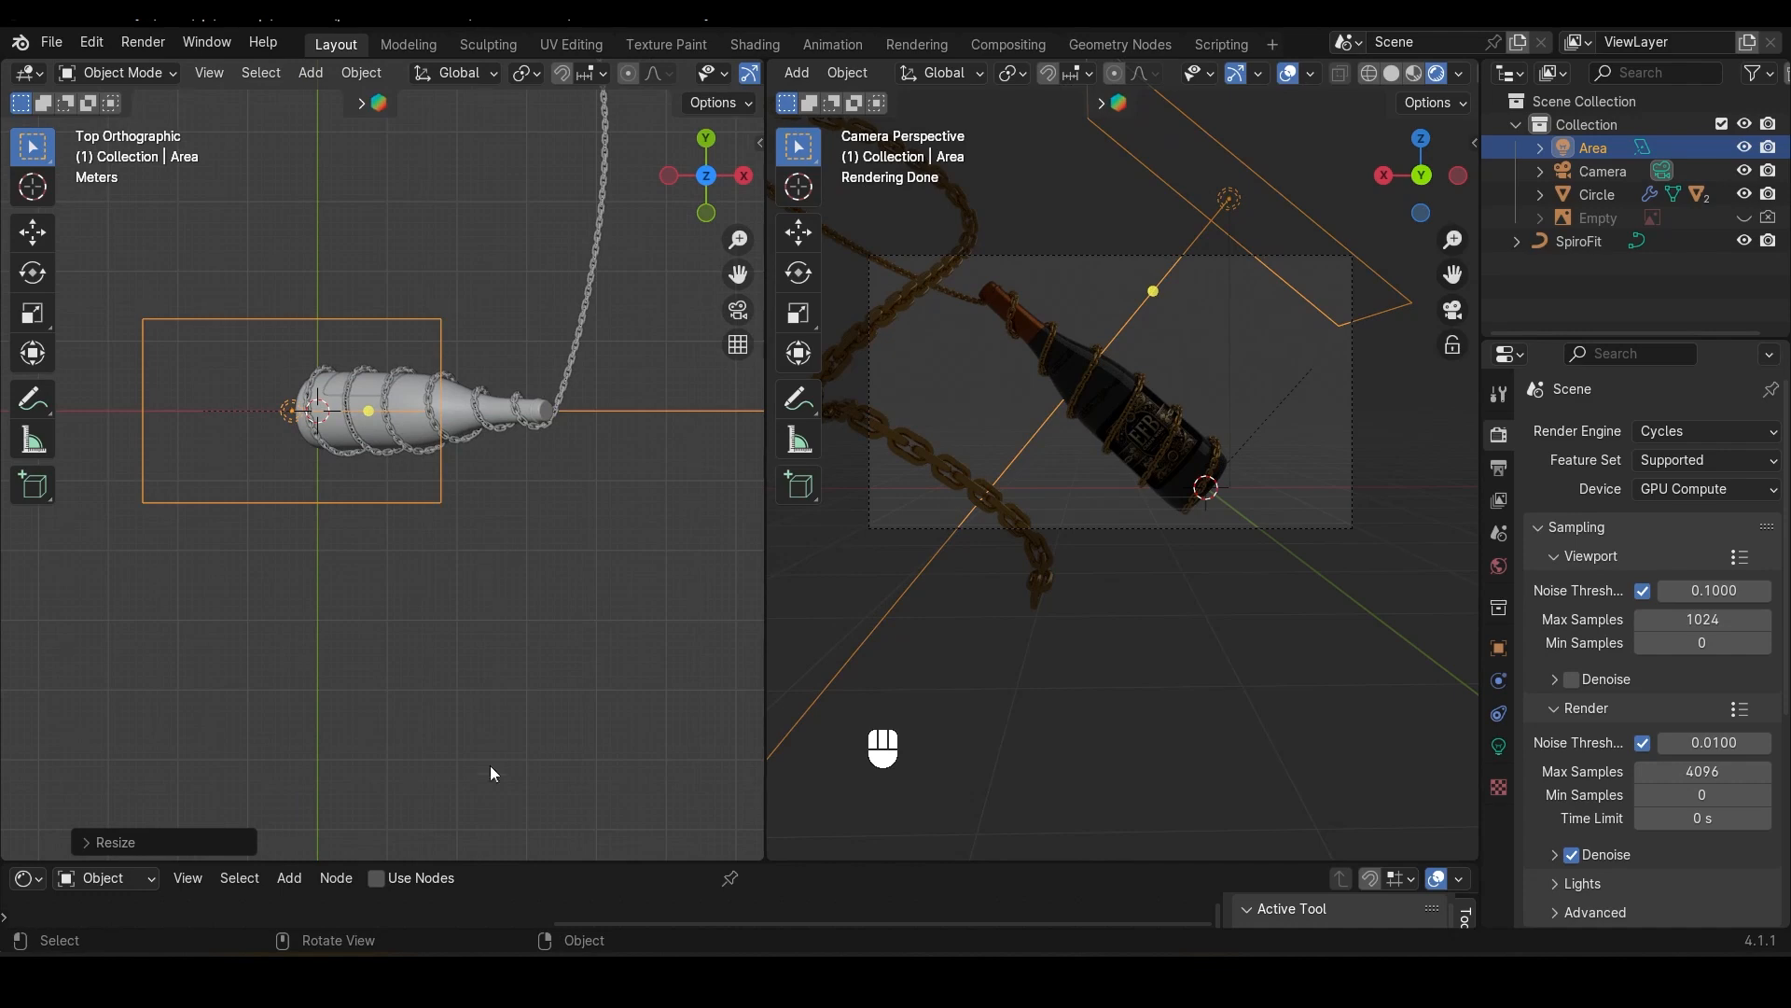
# Step: Try a power of 200 W on the area light, and settle on 150 W
pyautogui.click(1499, 746)
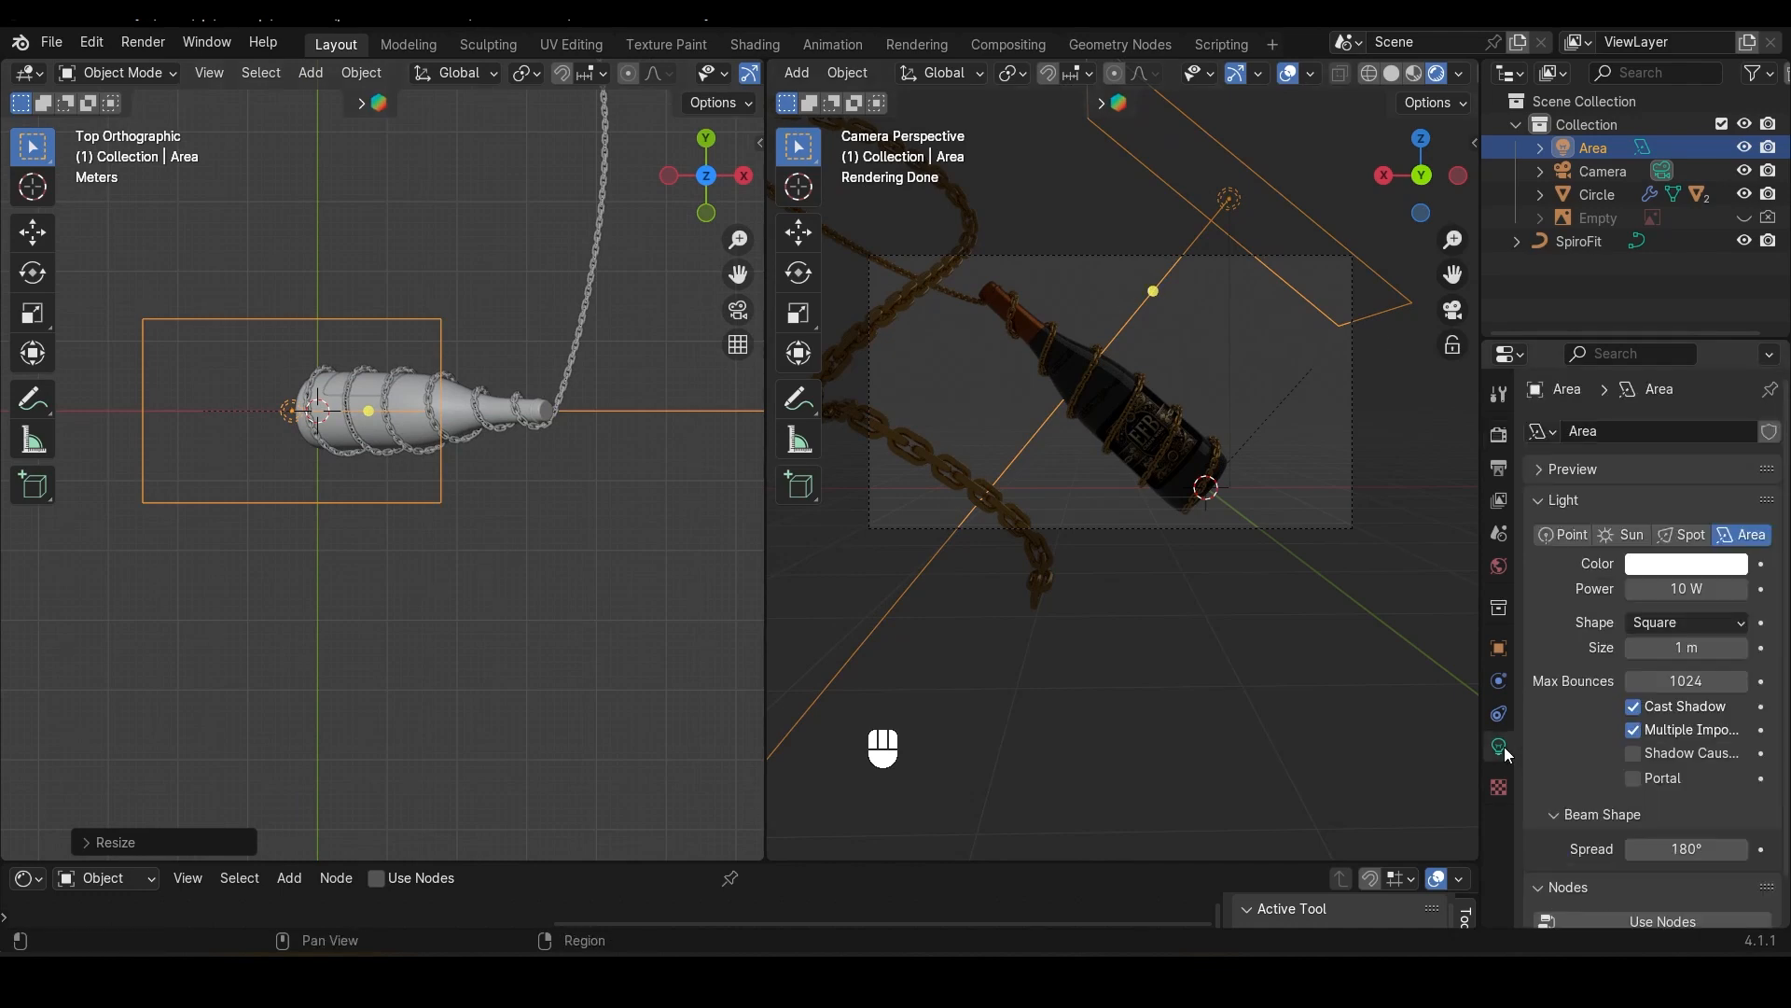
pyautogui.click(1691, 598)
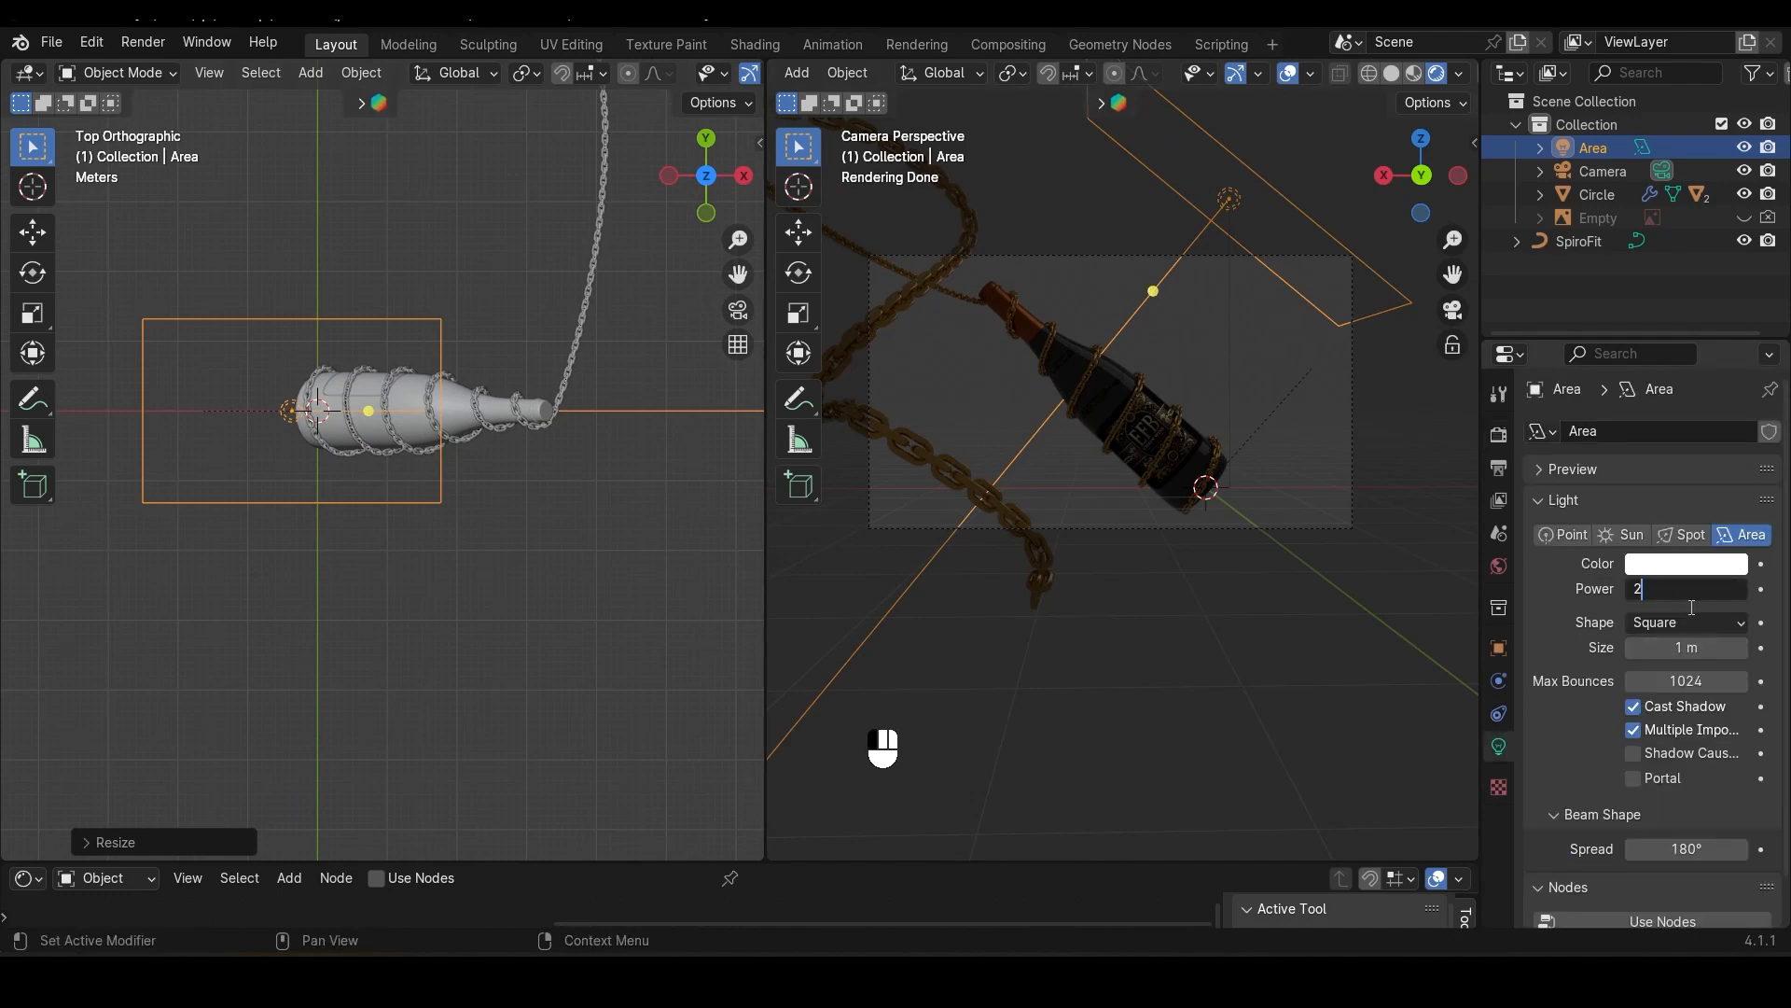
pyautogui.write('200')
pyautogui.press('Return')
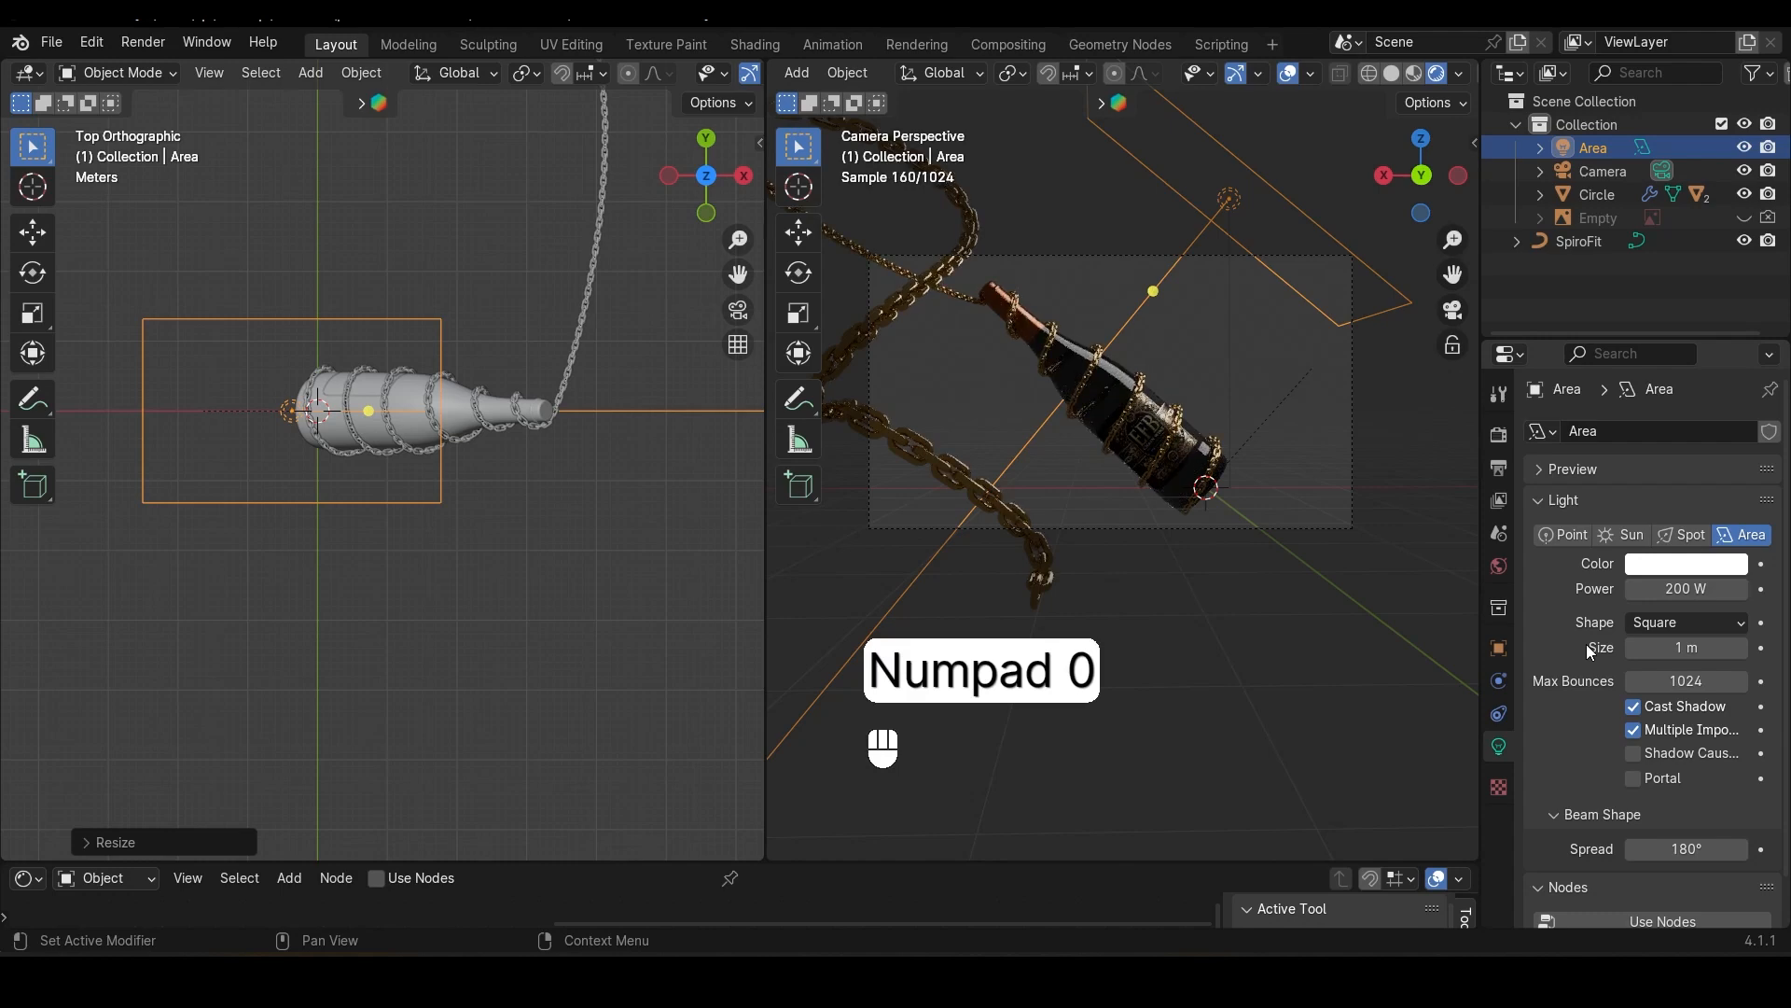
pyautogui.click(1674, 595)
pyautogui.write('150')
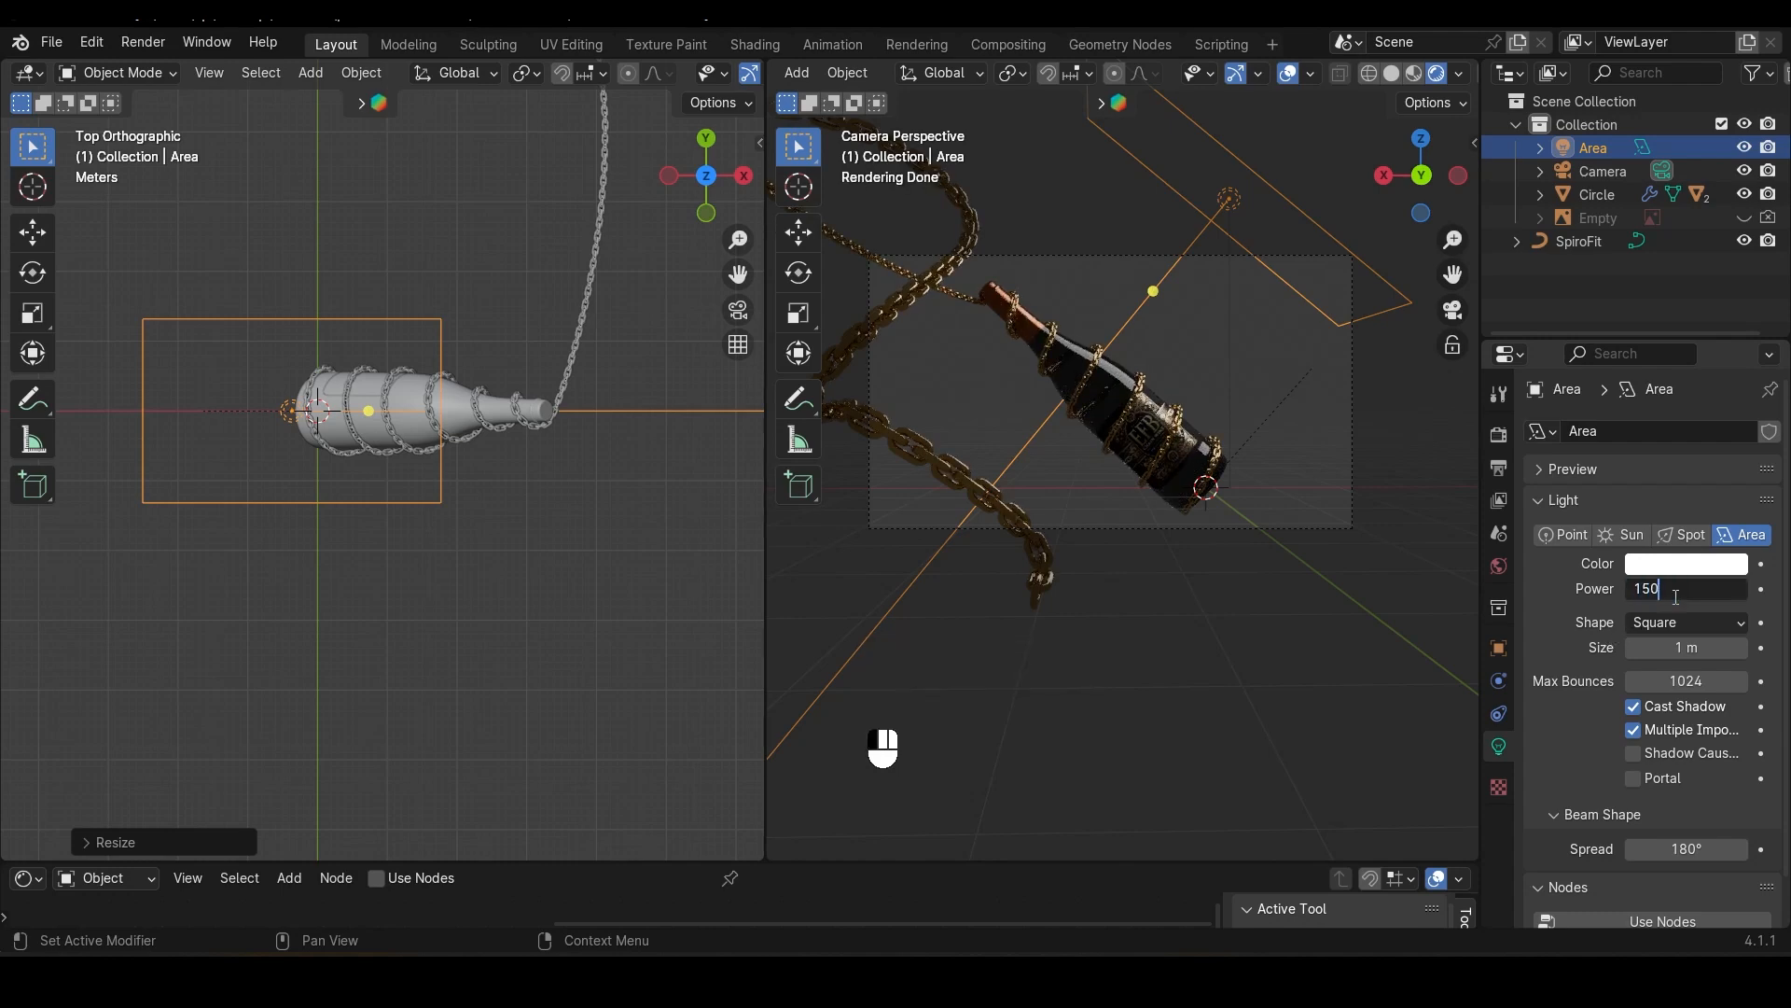
pyautogui.press('Return')
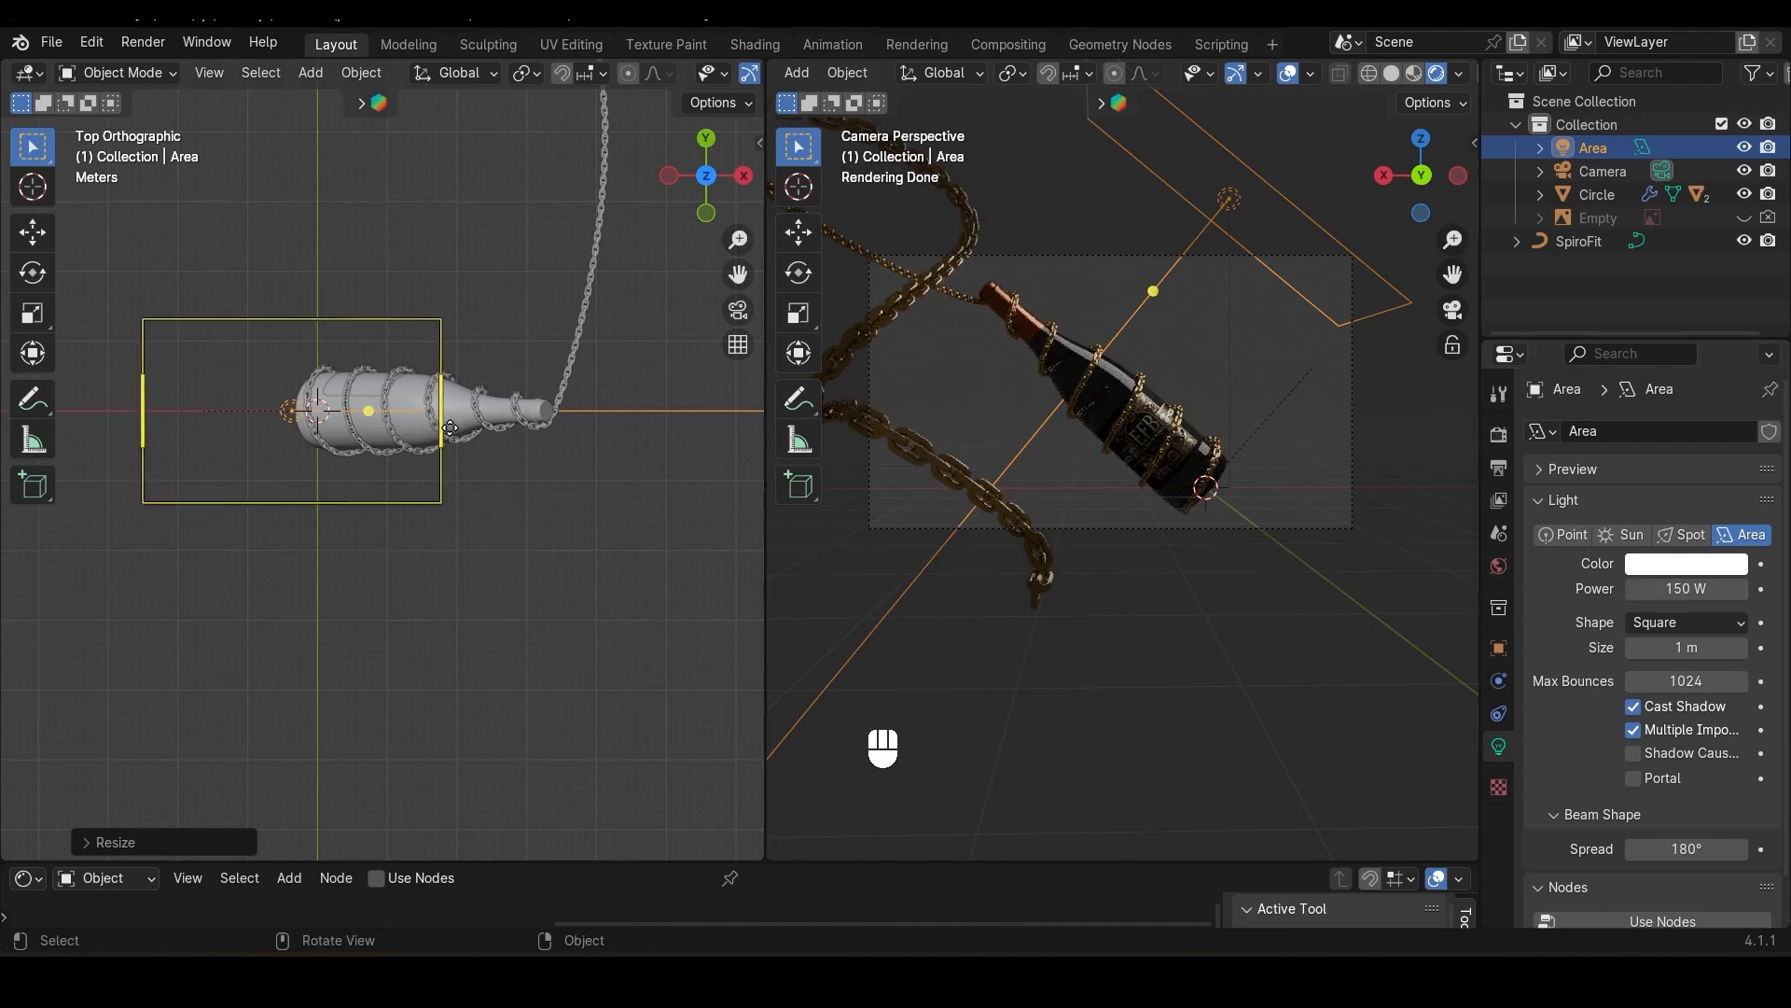
# Step: Duplicate the area light in place and rotate the copy in front view to point the opposite way
pyautogui.moveTo(640, 424); pyautogui.dragTo(668, 193, button='middle')
pyautogui.click(704, 199)
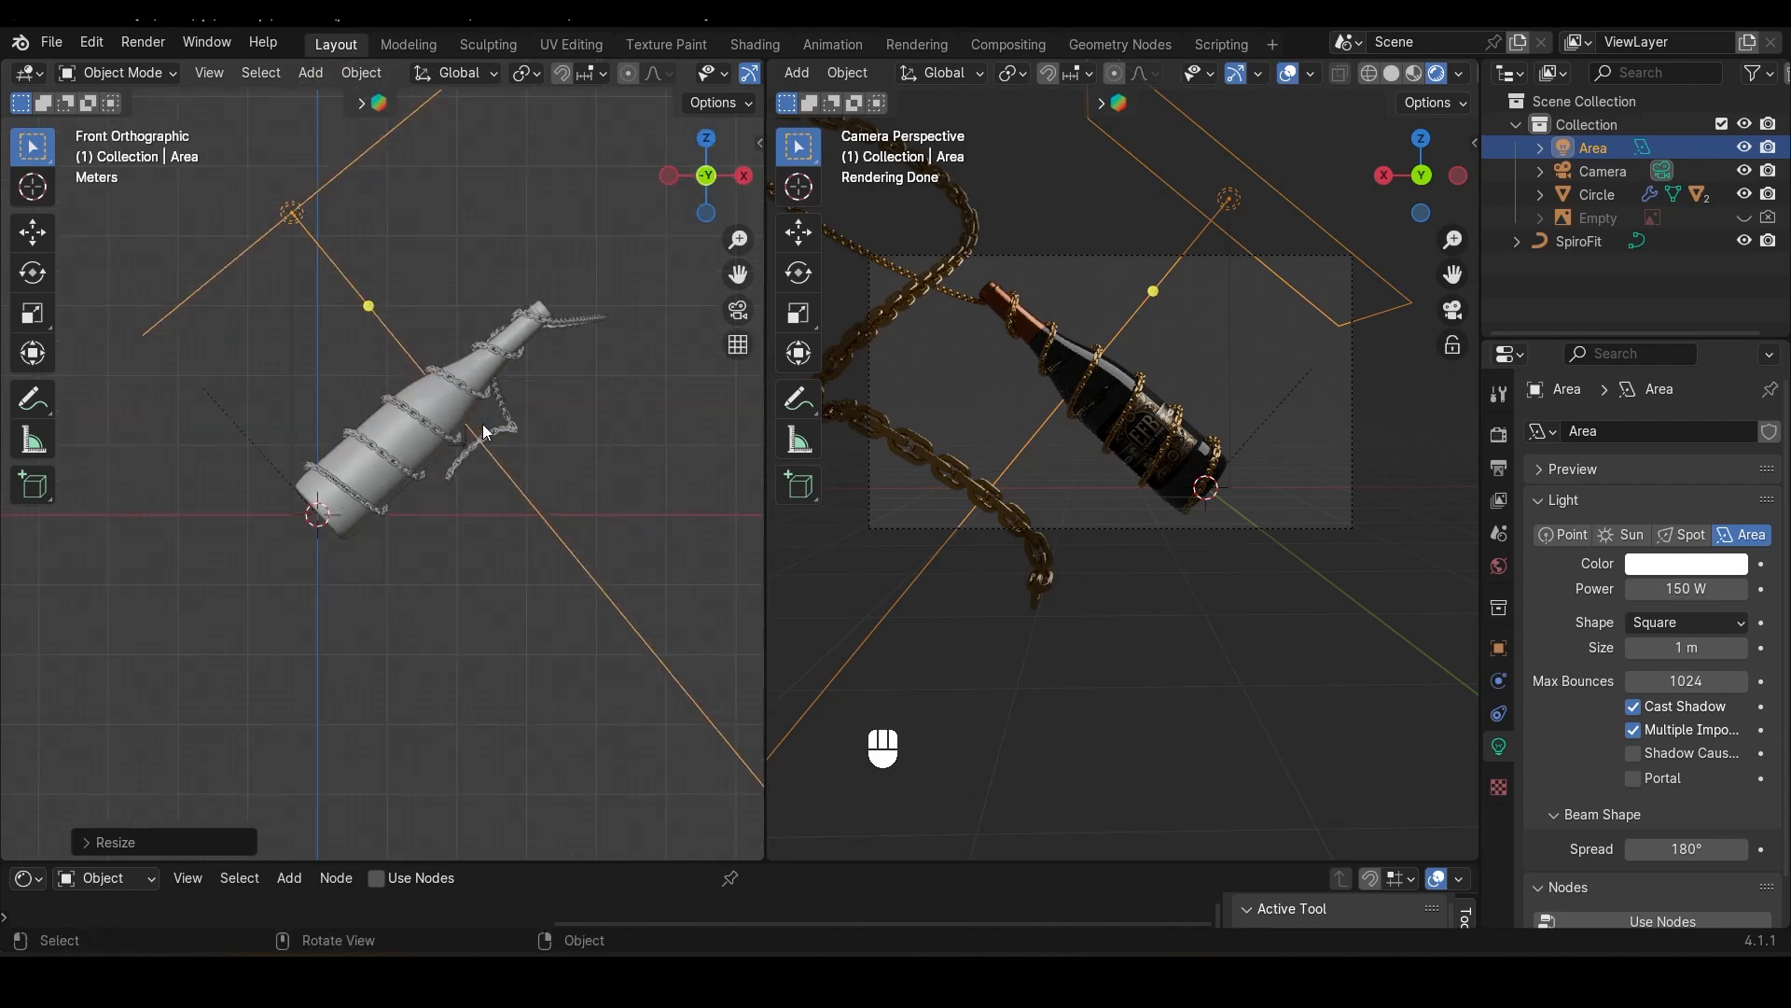
pyautogui.scroll(-3, 484, 418)
pyautogui.hotkey('shift', 'd')
pyautogui.rightClick(642, 338)
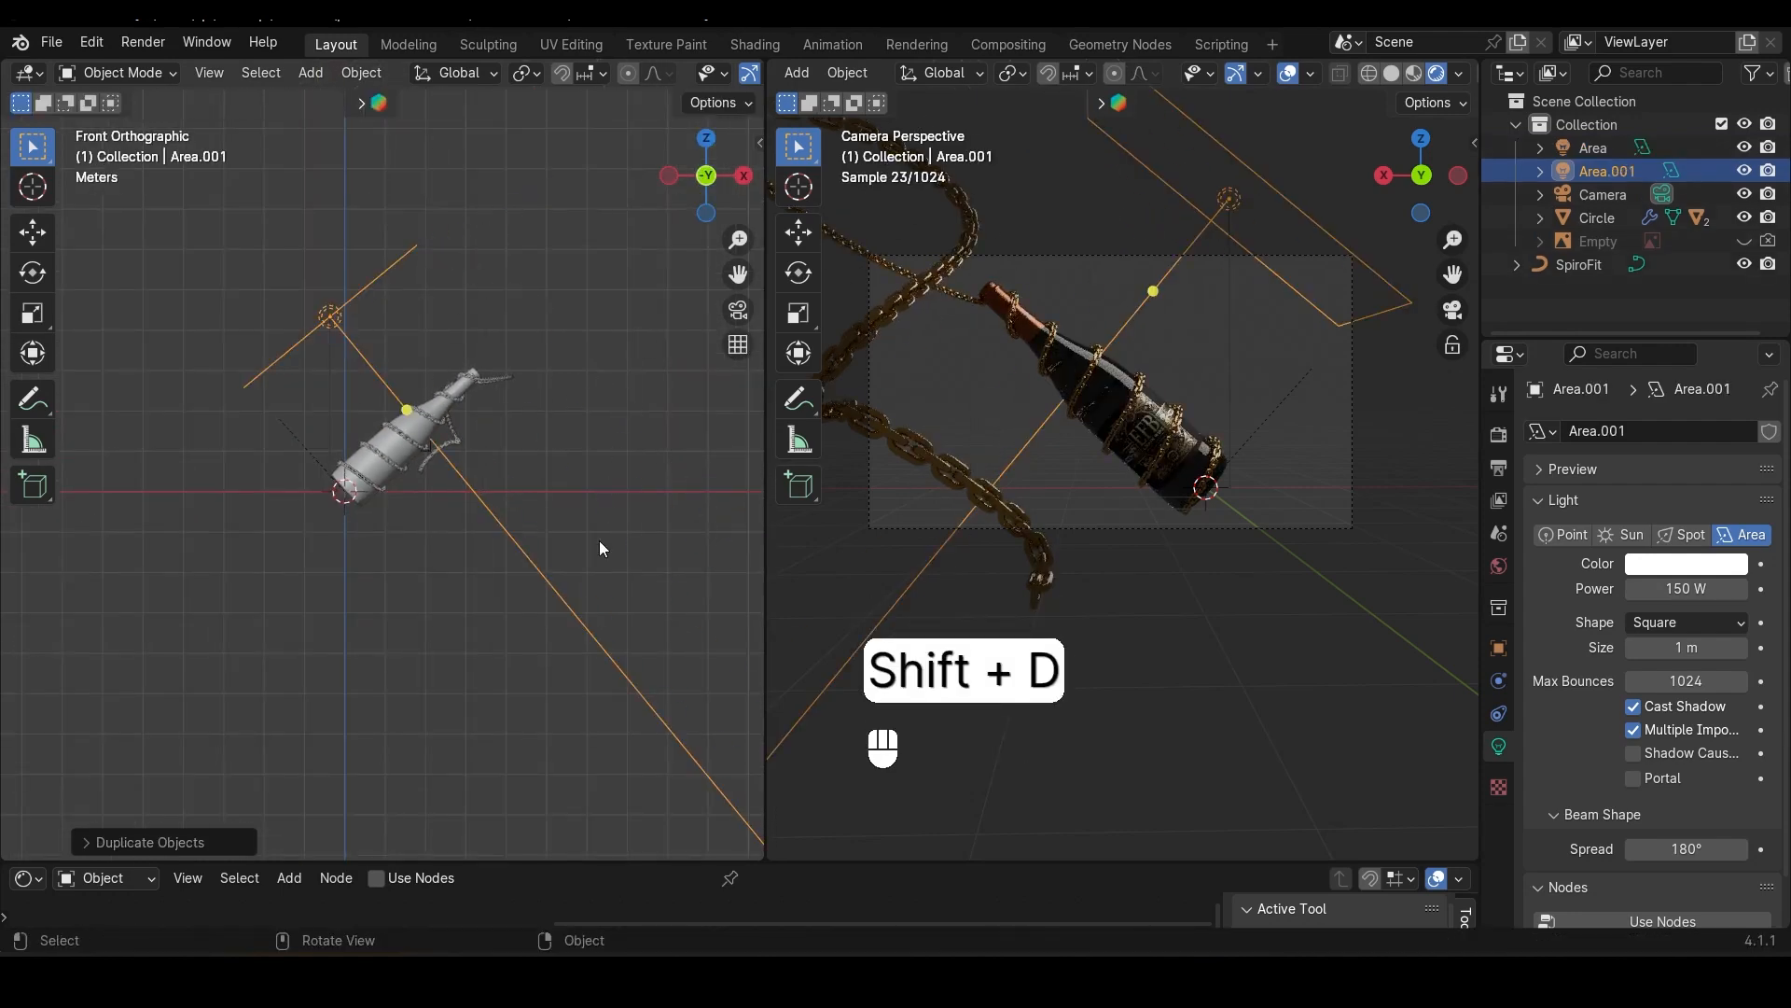
pyautogui.press('r')
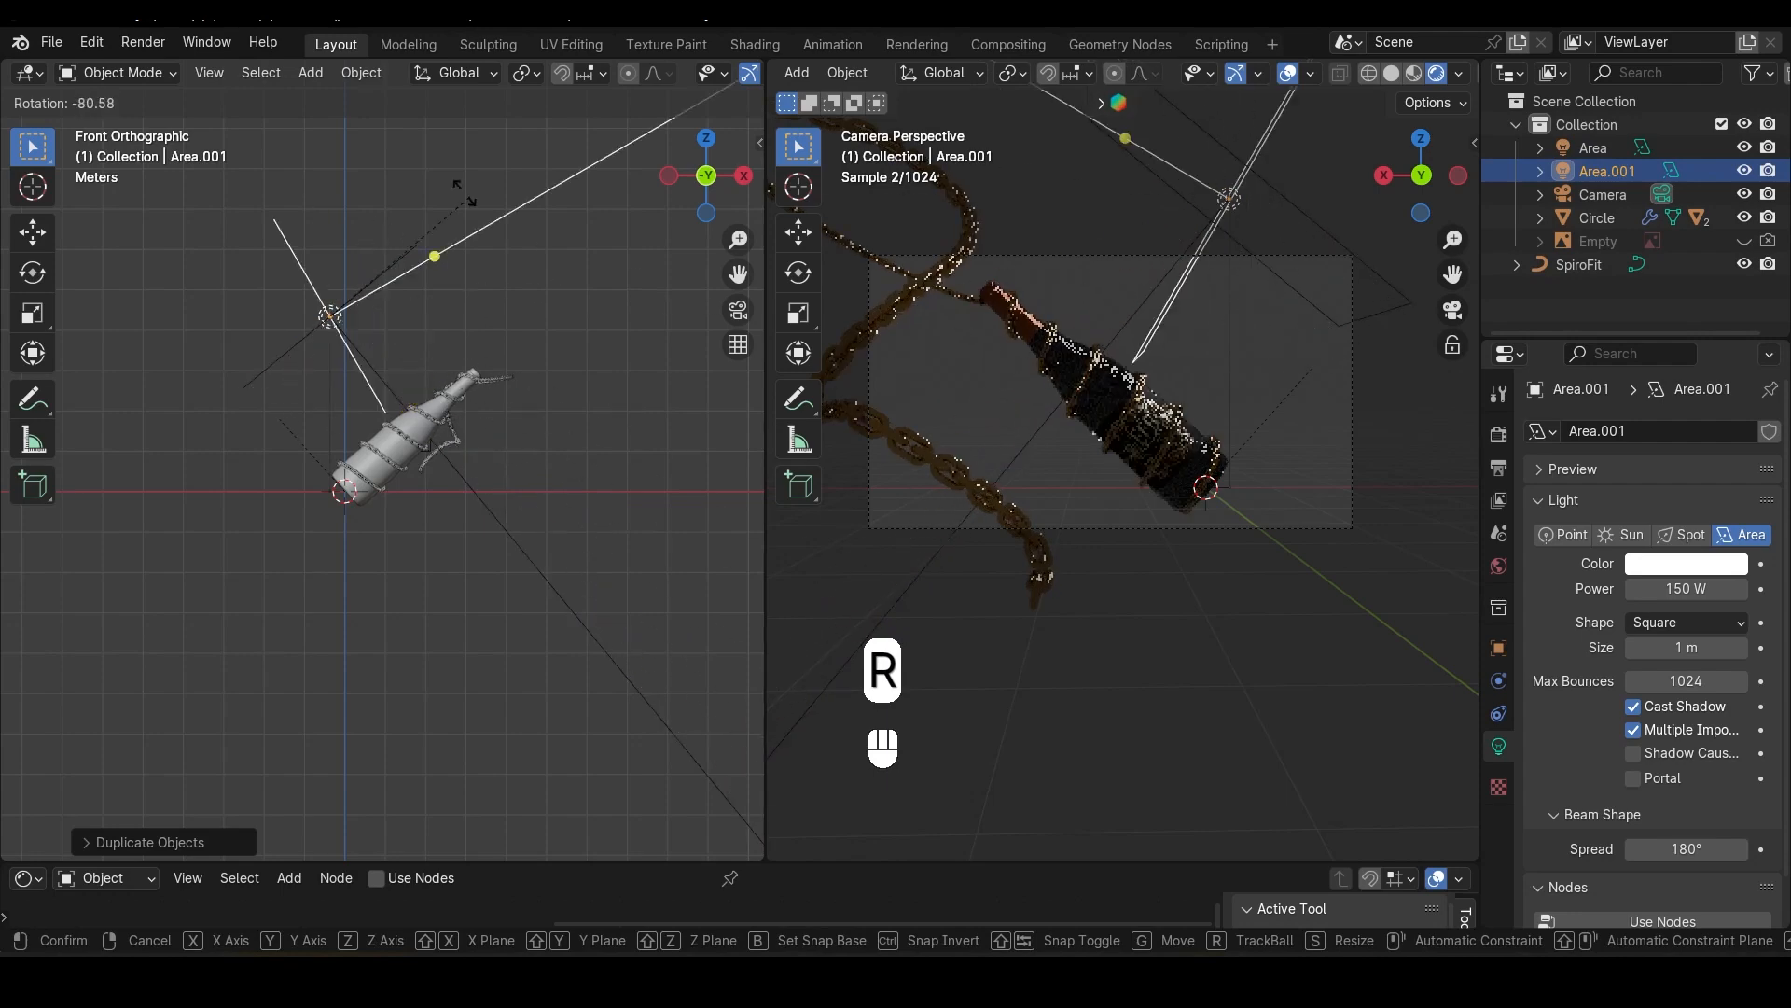
pyautogui.click(186, 200)
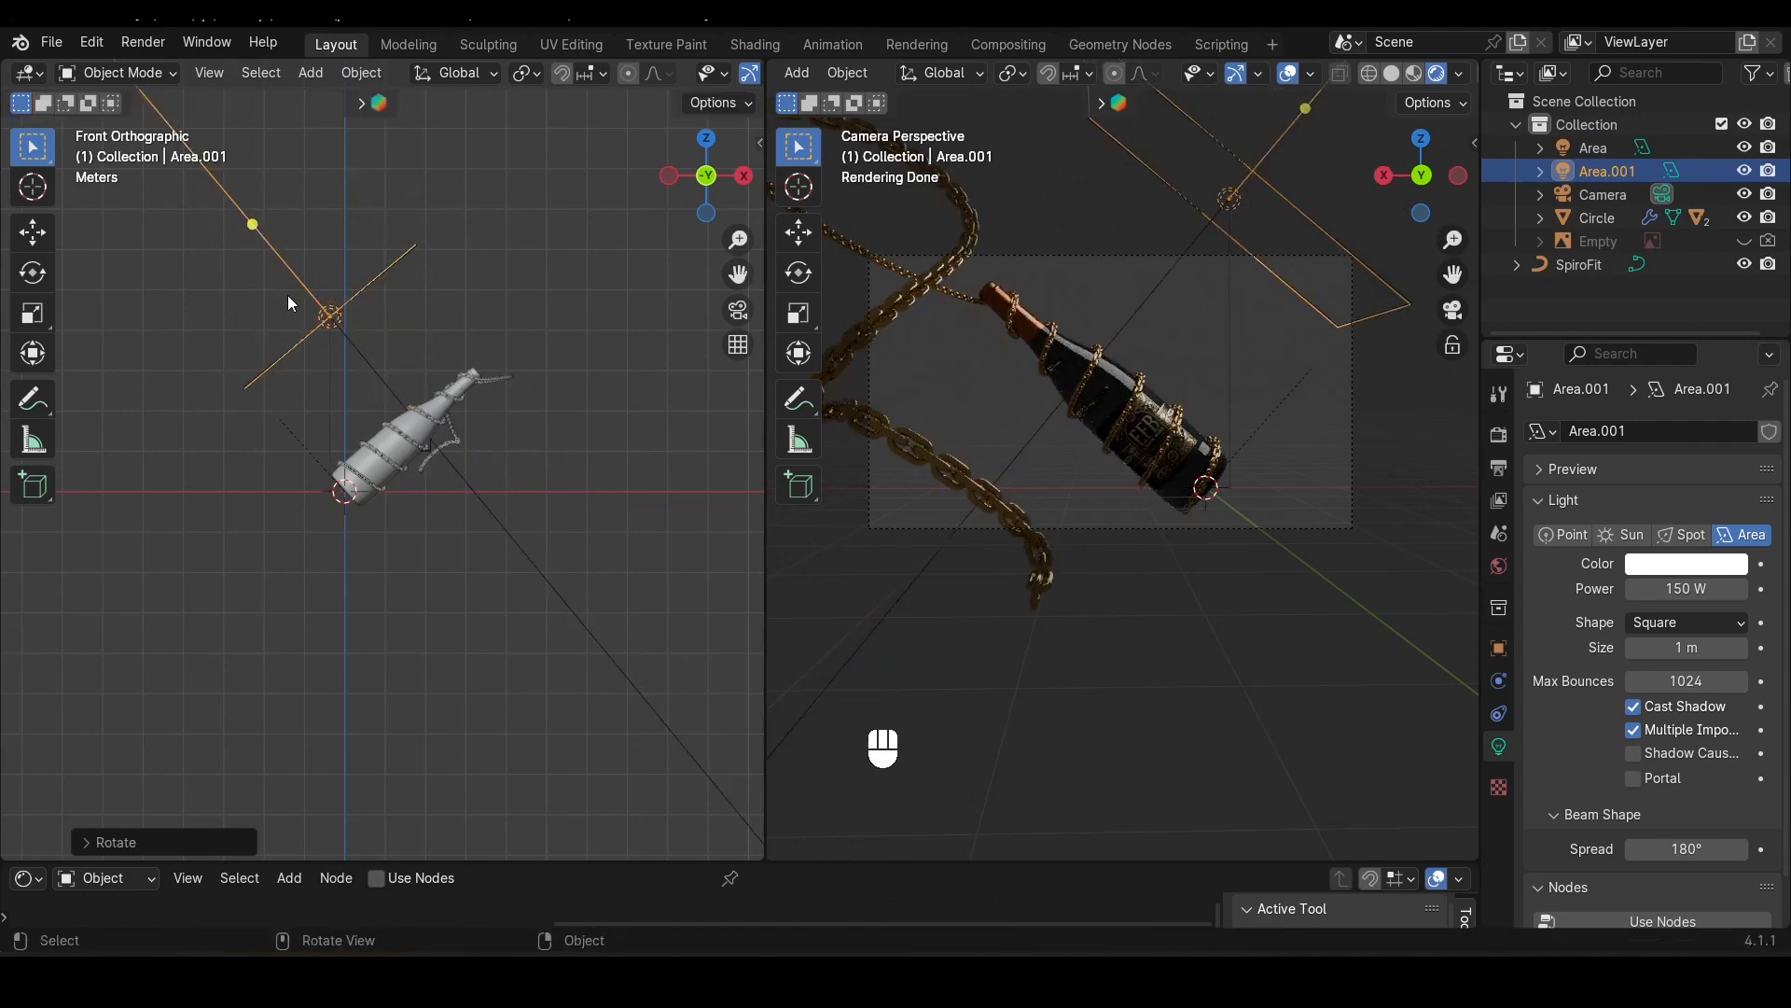
# Step: Move the duplicated light about 6.6 m along its local Z axis to the opposite side below the bottle
pyautogui.press('g')
pyautogui.press('z')
pyautogui.press('z')
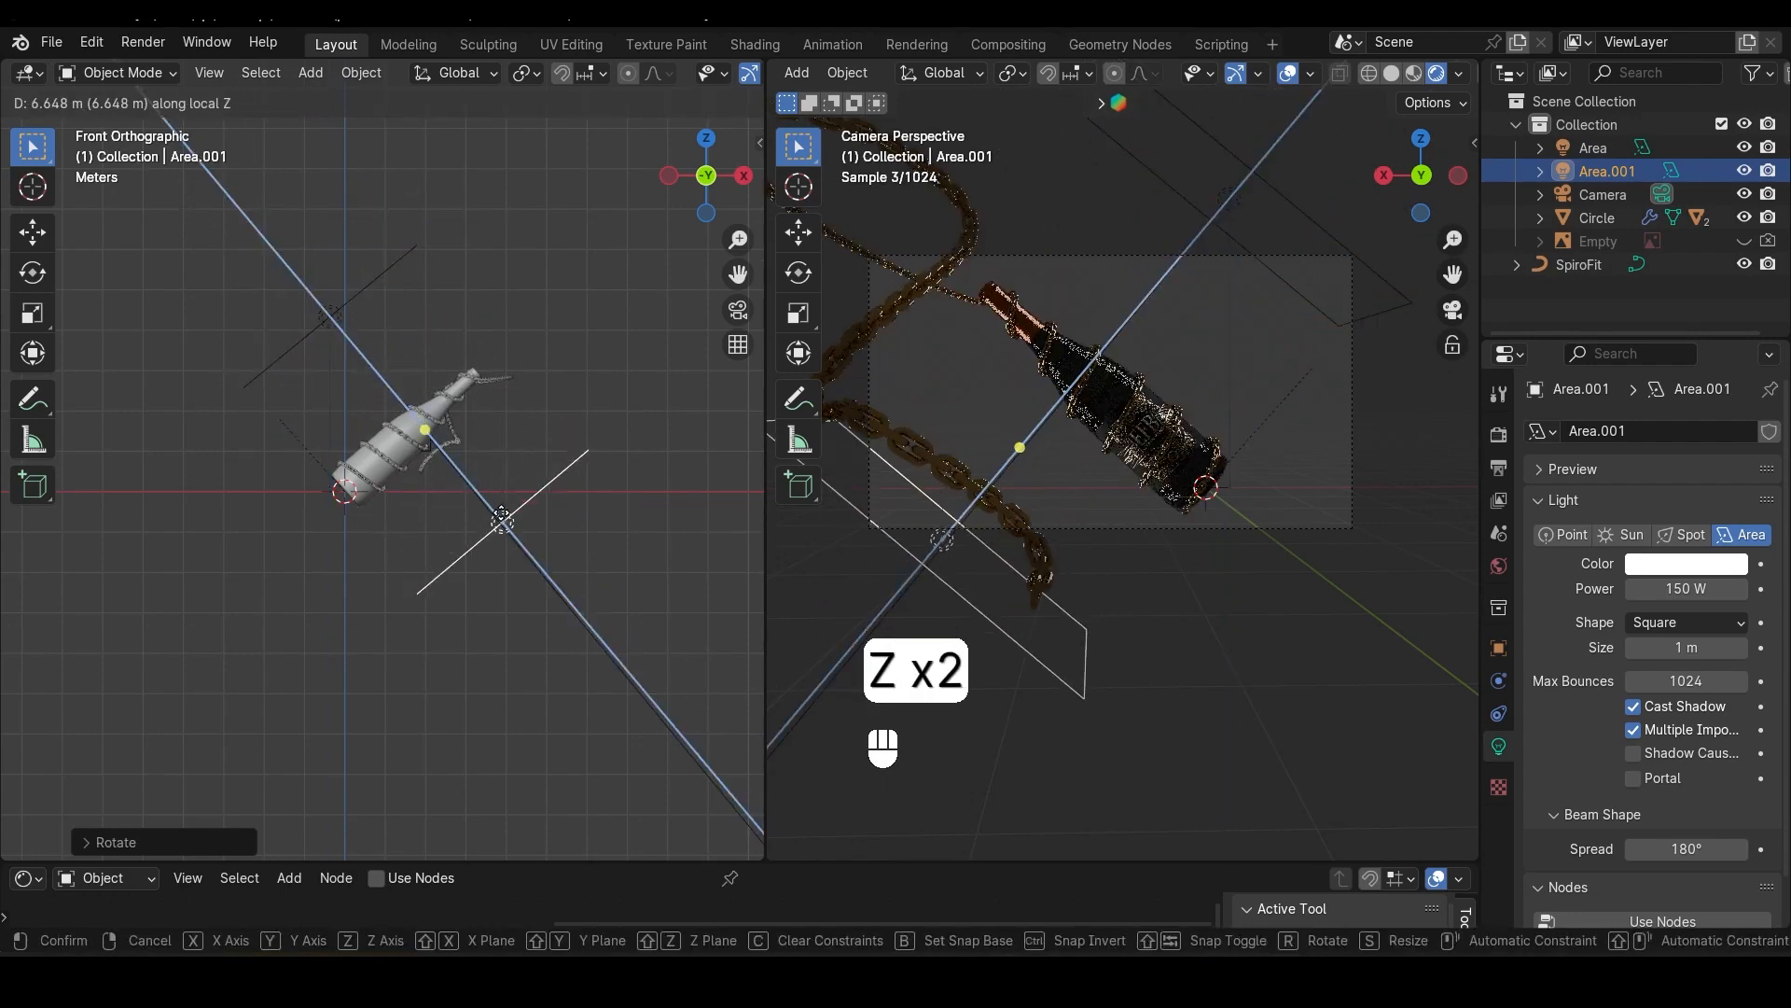
pyautogui.click(502, 520)
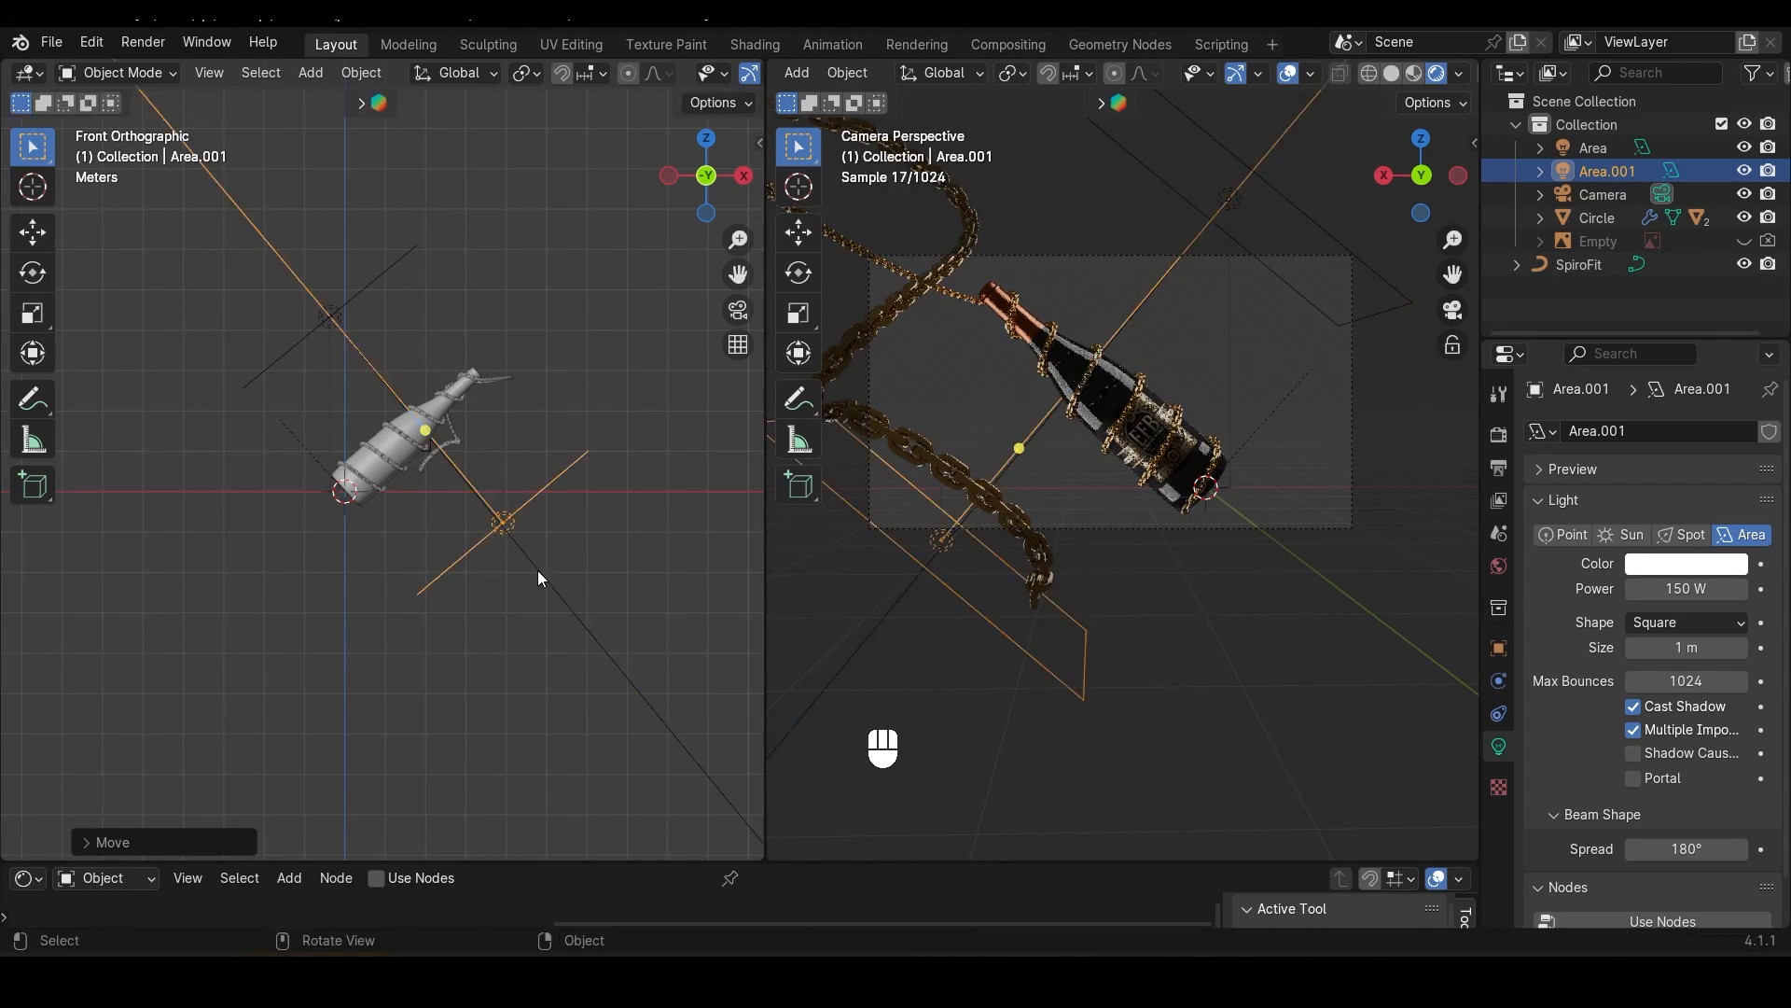
# Step: Narrow the lower area light along the global Y axis
pyautogui.moveTo(537, 569); pyautogui.dragTo(578, 602, button='middle')
pyautogui.press('s')
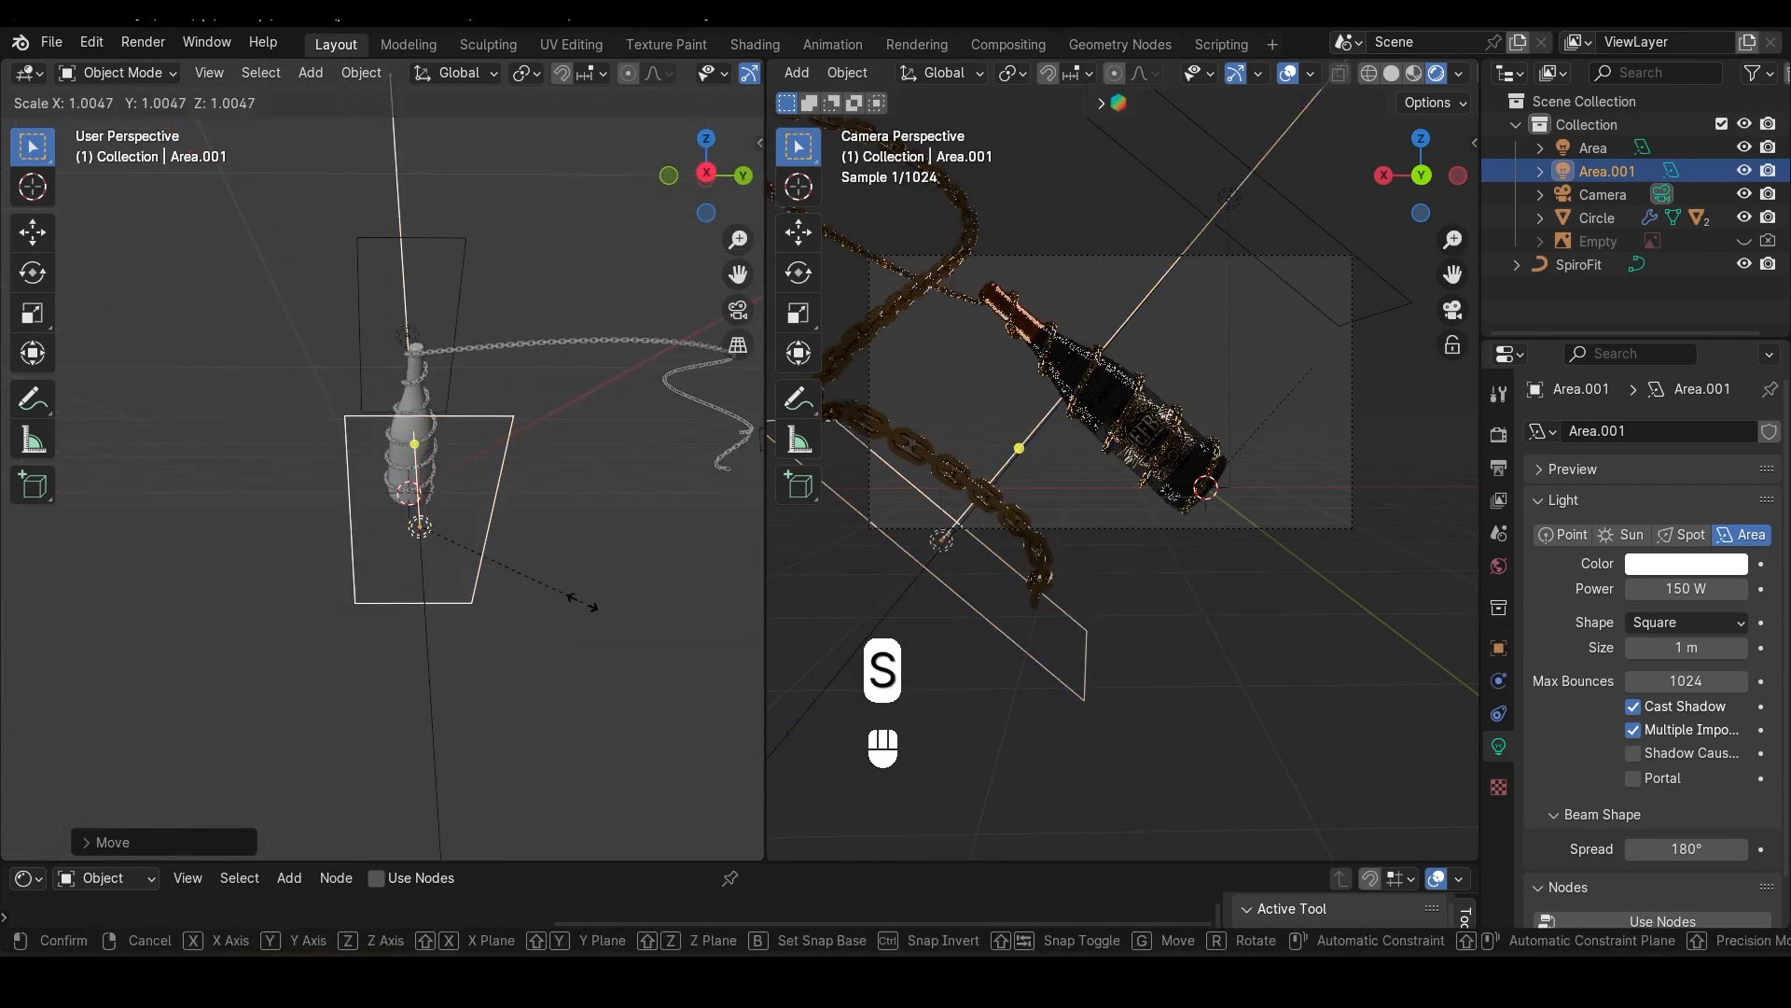
pyautogui.press('y')
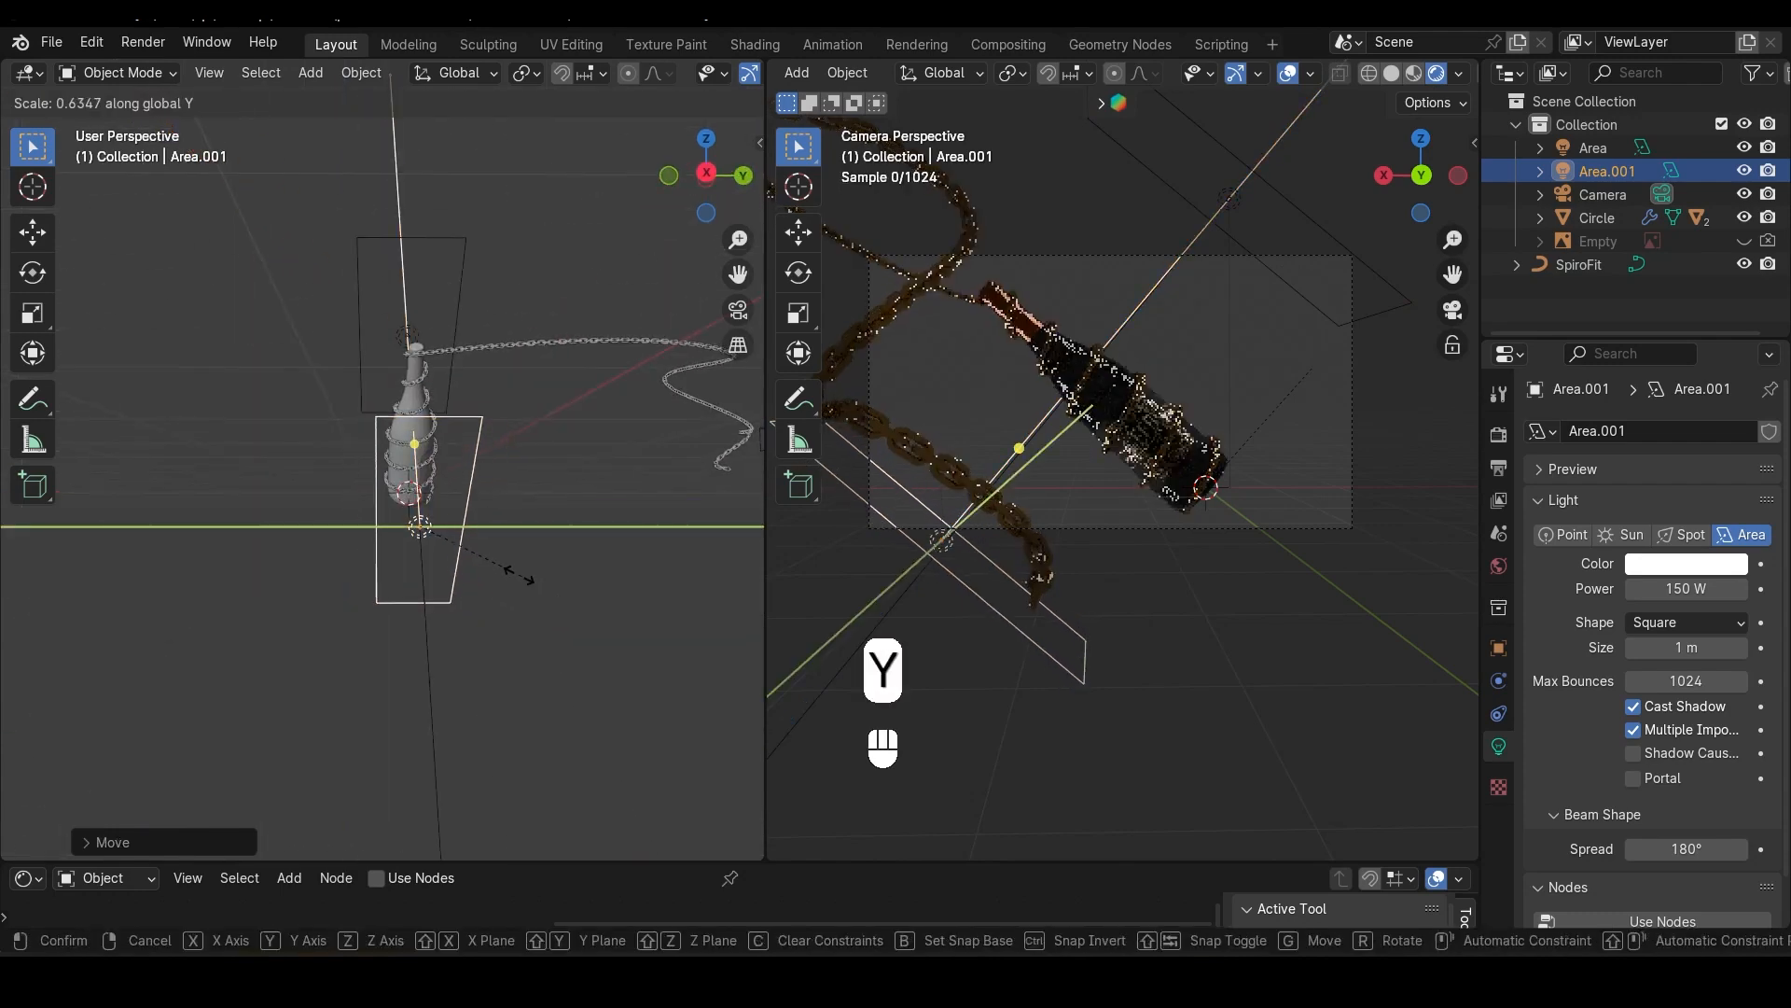
pyautogui.click(468, 548)
# Step: Shift the lower light along positive Y and tilt it about -8.5° around its local X axis toward the bottle
pyautogui.moveTo(468, 549); pyautogui.dragTo(450, 597, button='middle')
pyautogui.press('g')
pyautogui.press('y')
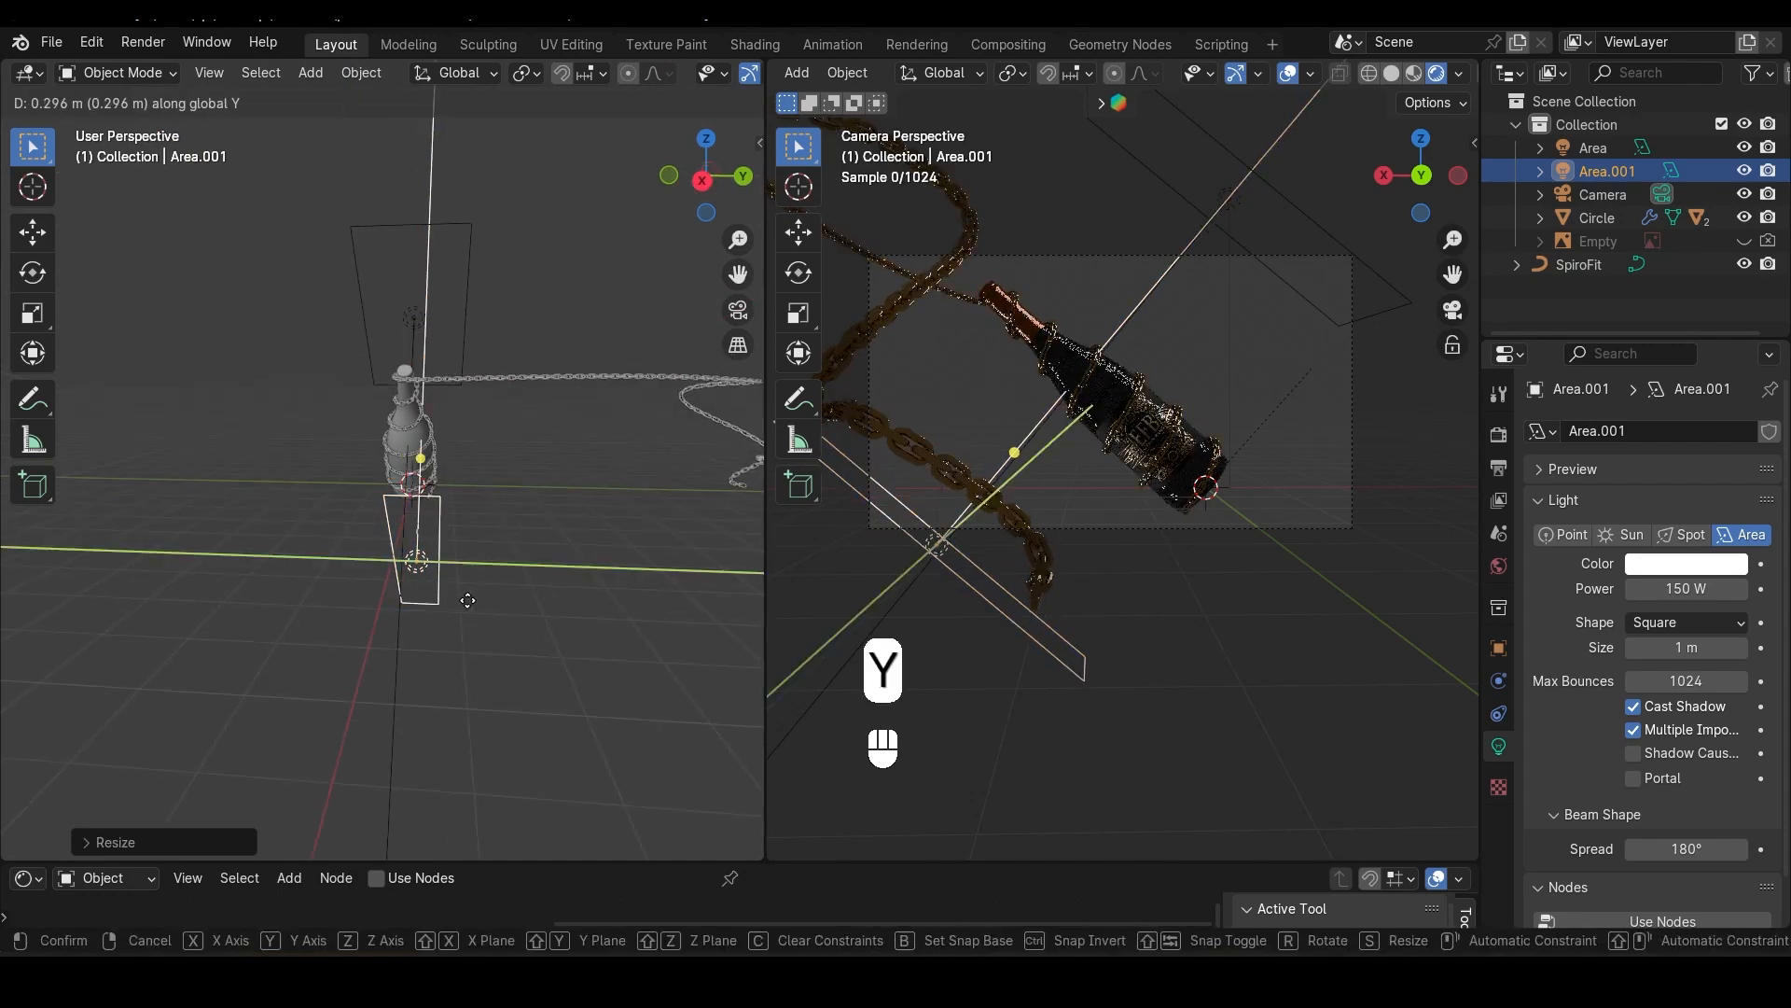
pyautogui.press('z')
pyautogui.press('z')
pyautogui.press('r')
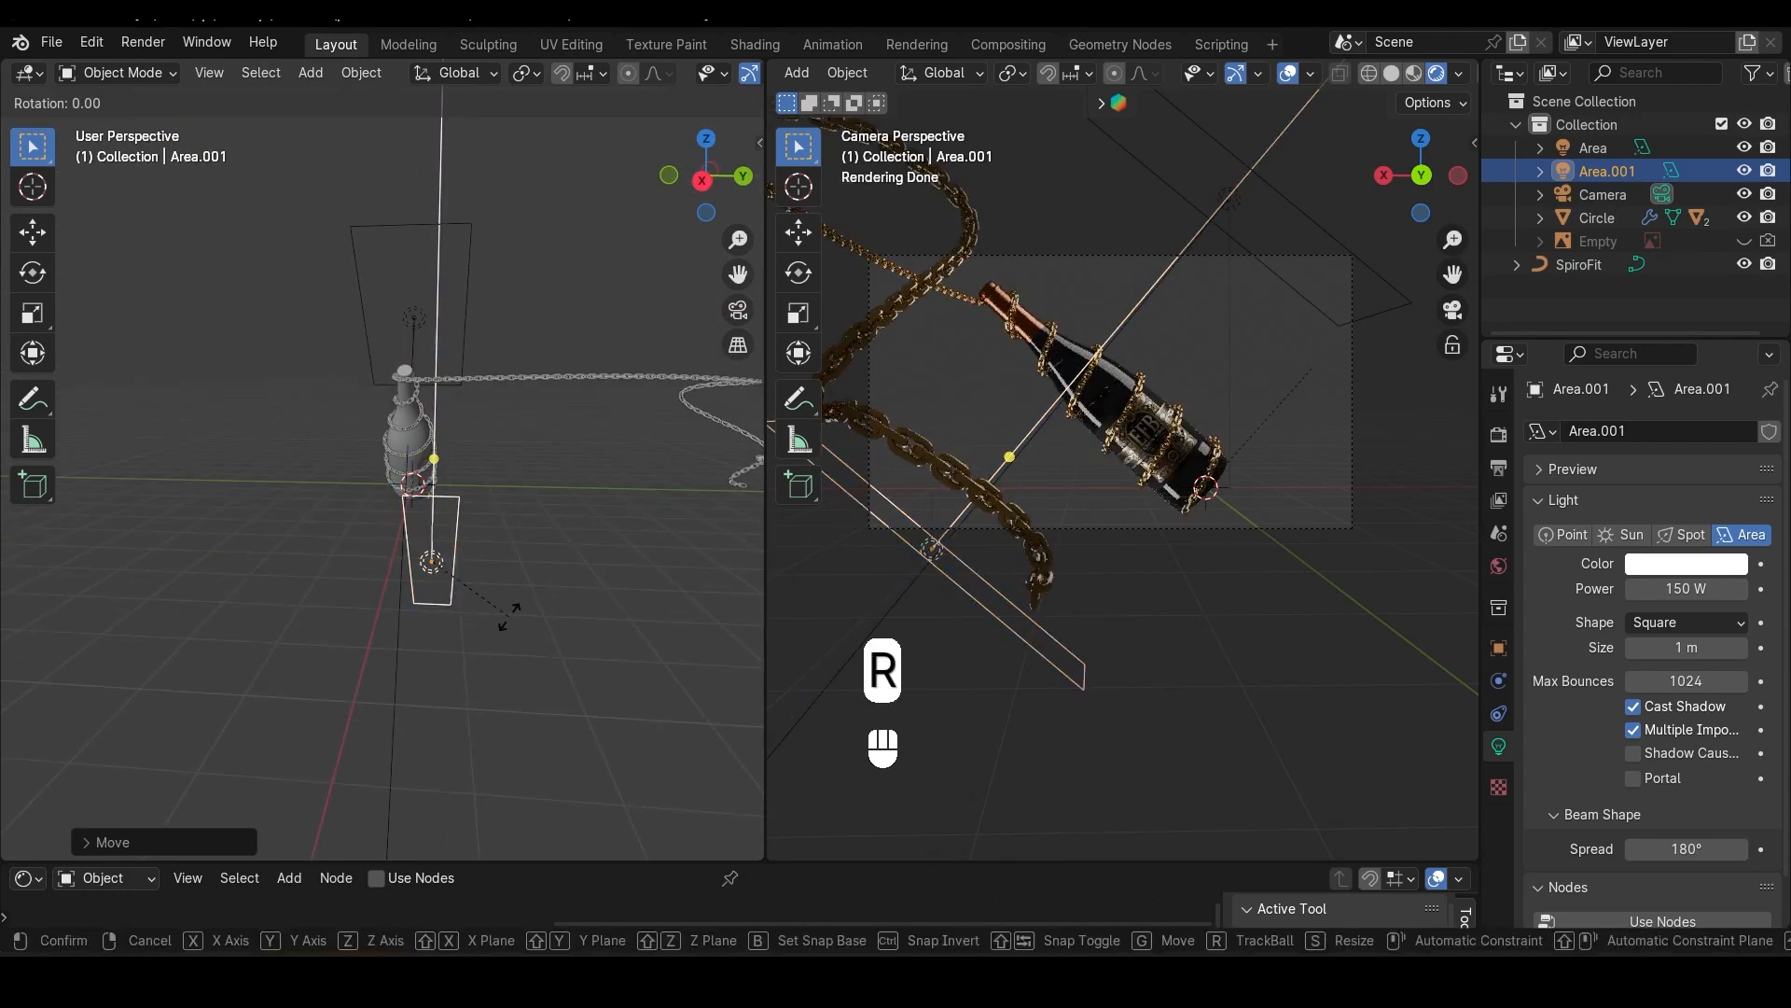
pyautogui.press('x')
pyautogui.press('x')
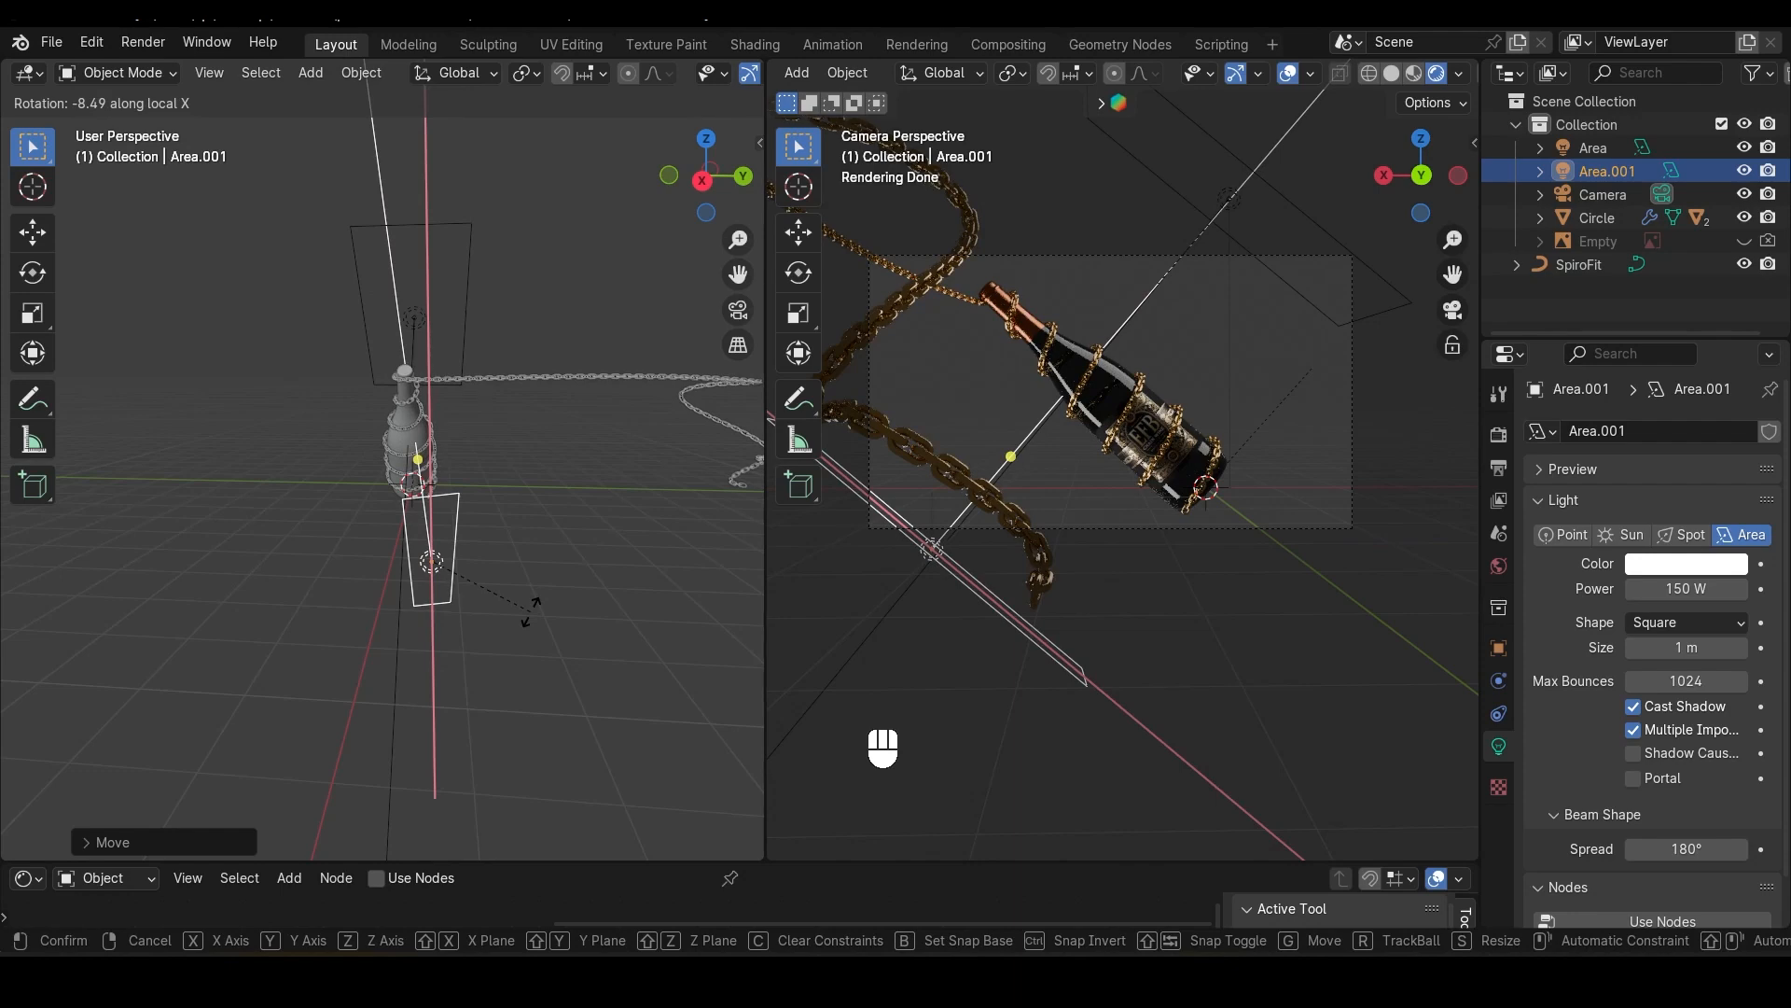
pyautogui.click(530, 611)
# Step: Select the upper area light and duplicate it in place
pyautogui.press('KP_3')
pyautogui.click(478, 428)
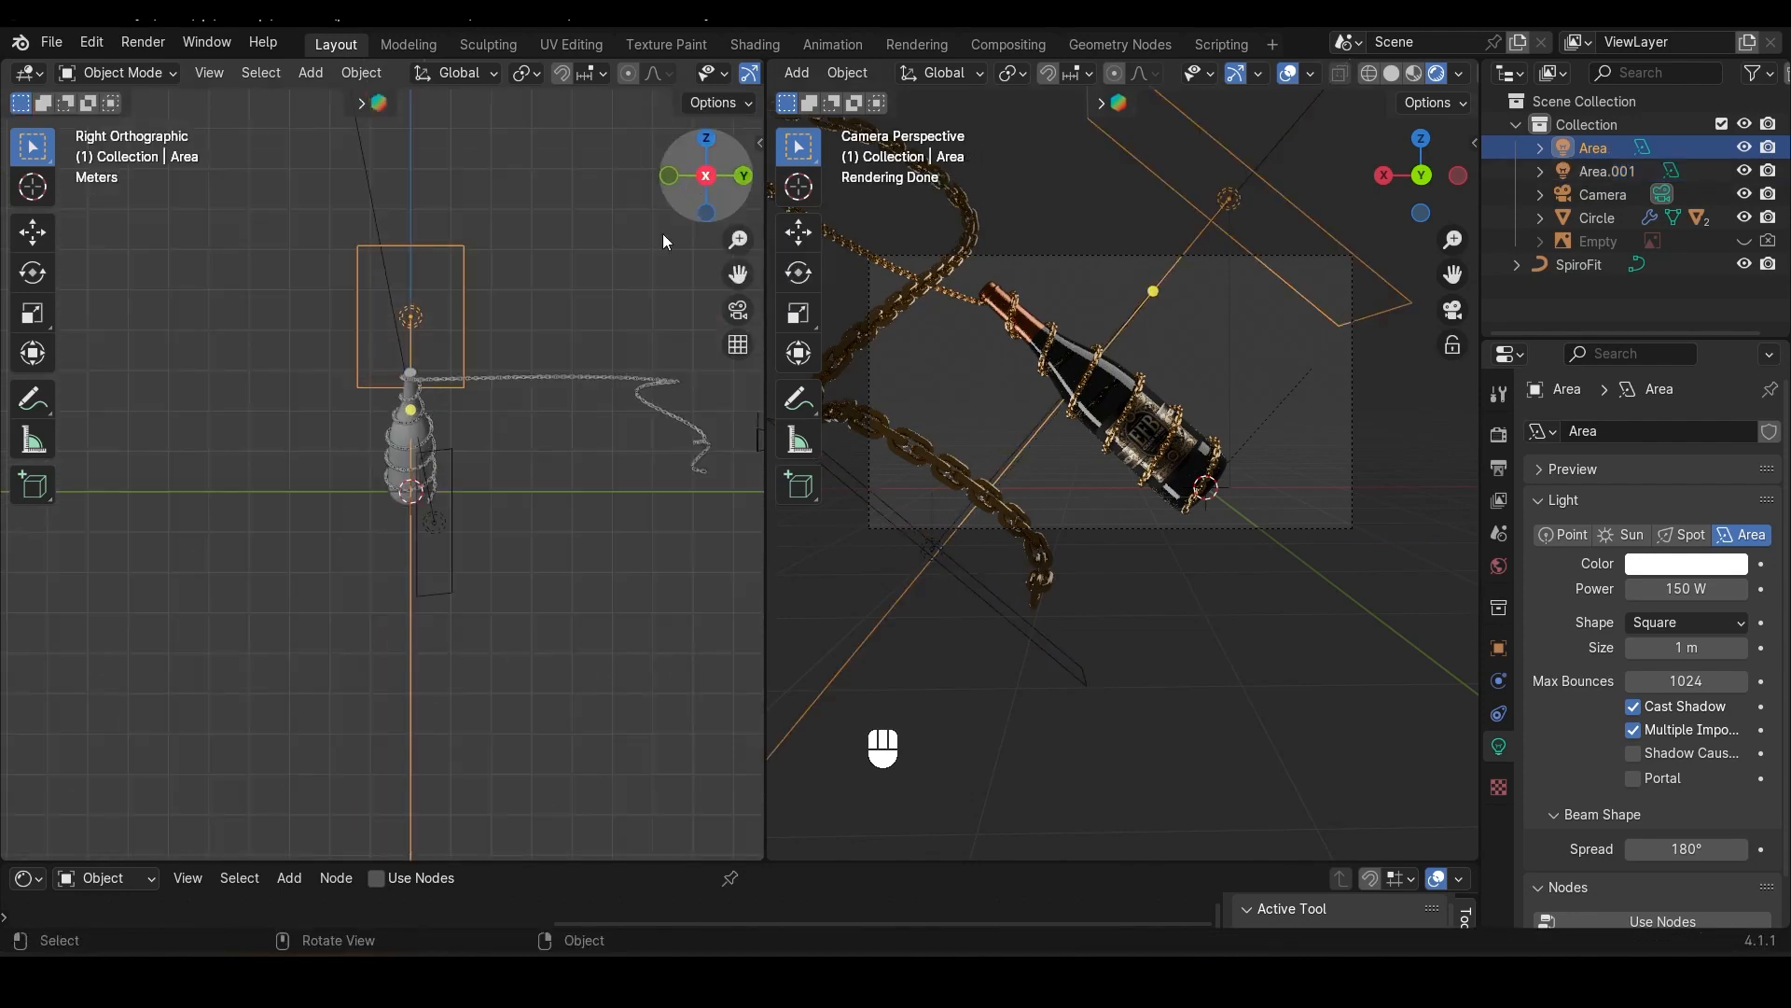
pyautogui.moveTo(662, 234); pyautogui.dragTo(501, 433, button='middle')
pyautogui.hotkey('shift', 'd')
pyautogui.click(624, 384)
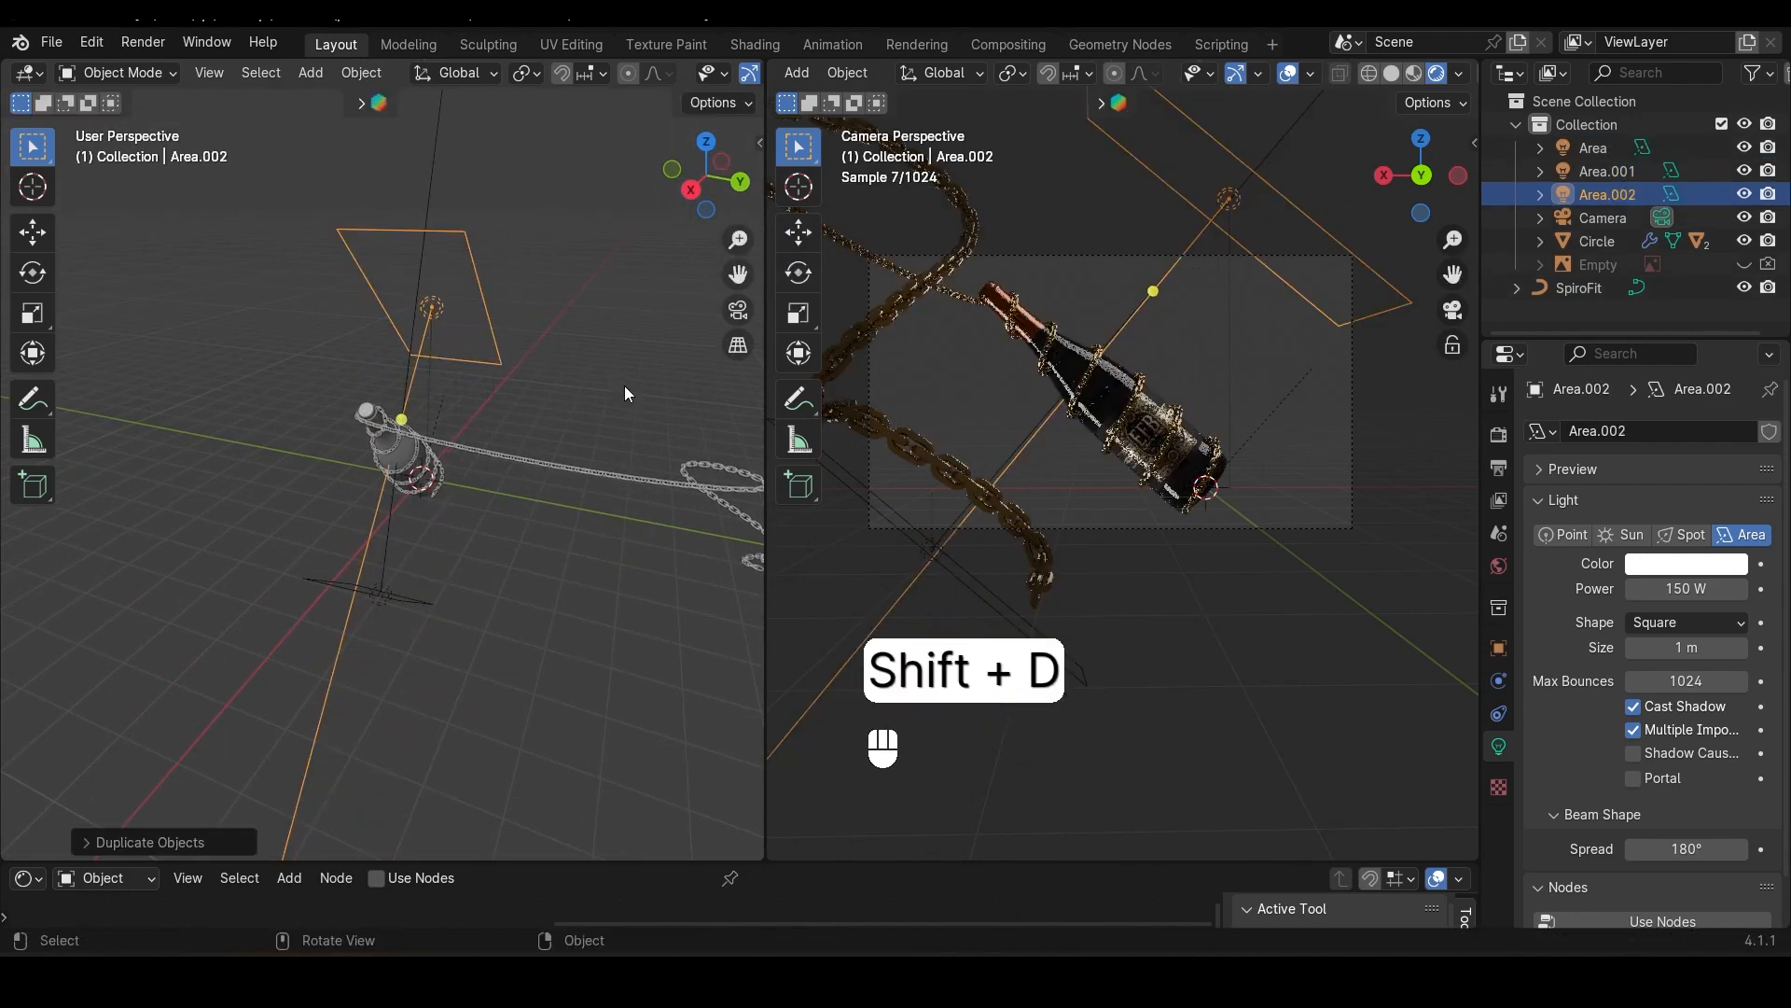
pyautogui.click(691, 190)
pyautogui.moveTo(553, 338); pyautogui.dragTo(541, 517, button='middle')
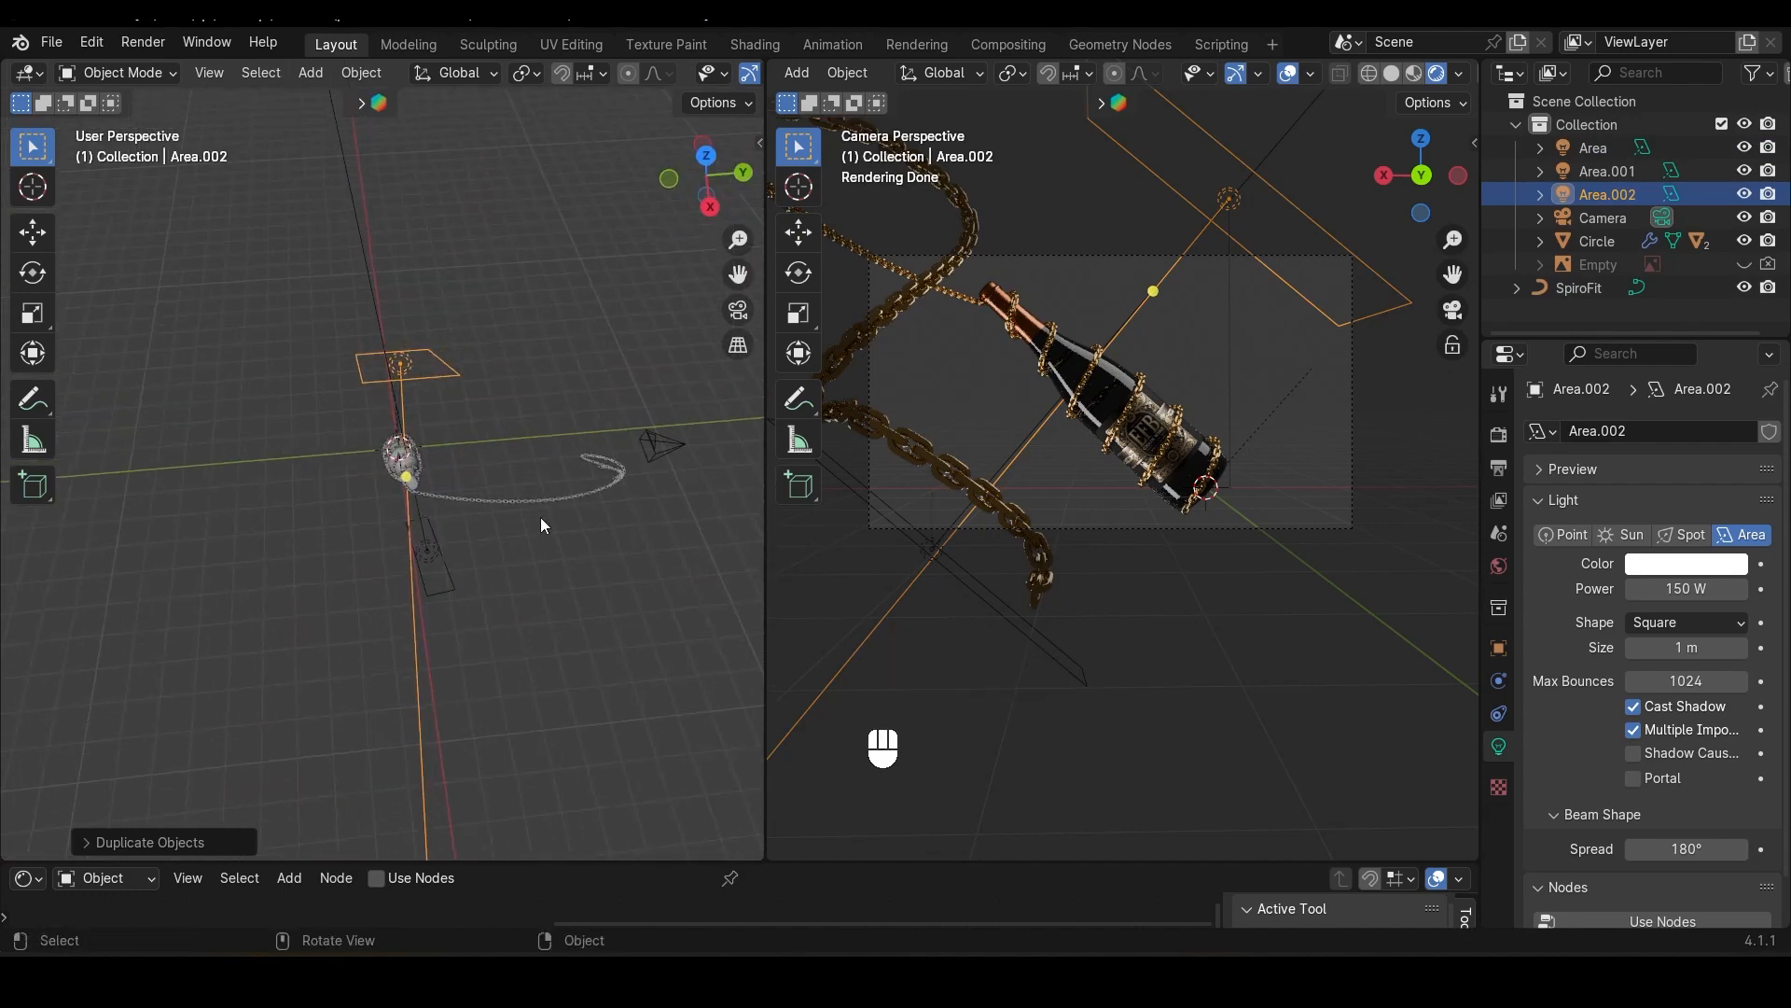
# Step: Rotate the new light copy around its local X axis in right view until it shines nearly horizontally toward negative Y
pyautogui.press('r')
pyautogui.press('x')
pyautogui.press('x')
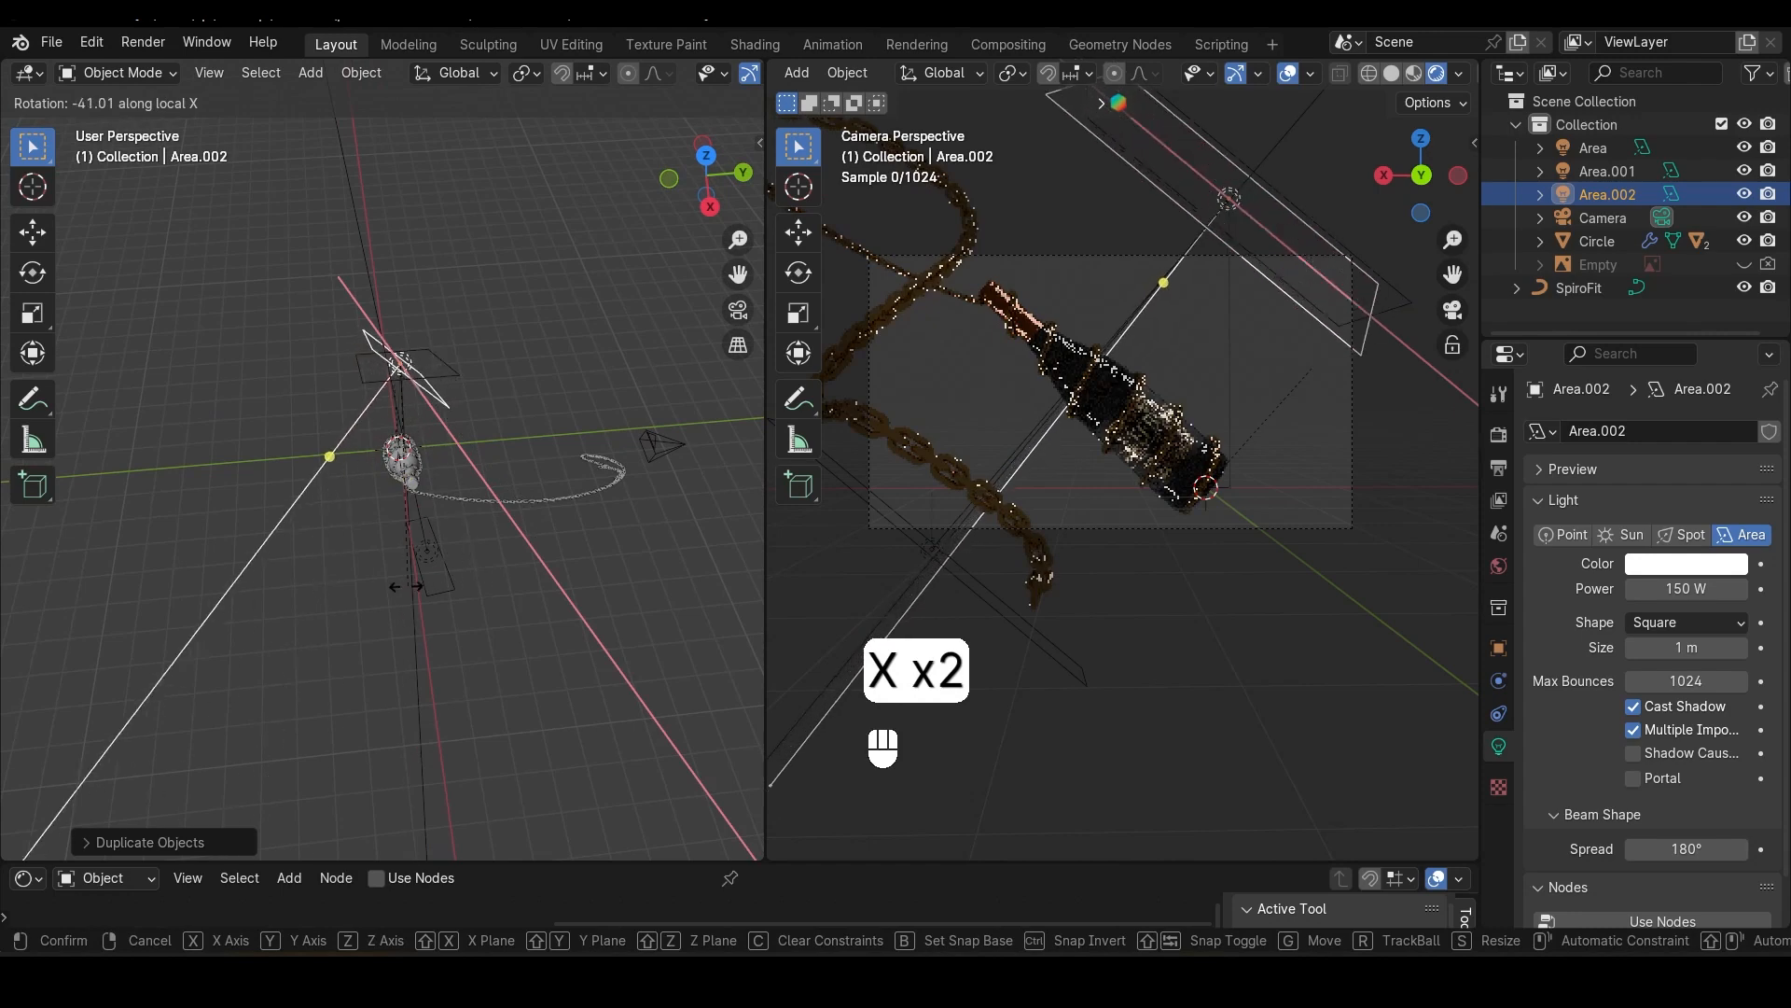
pyautogui.click(727, 199)
pyautogui.click(711, 204)
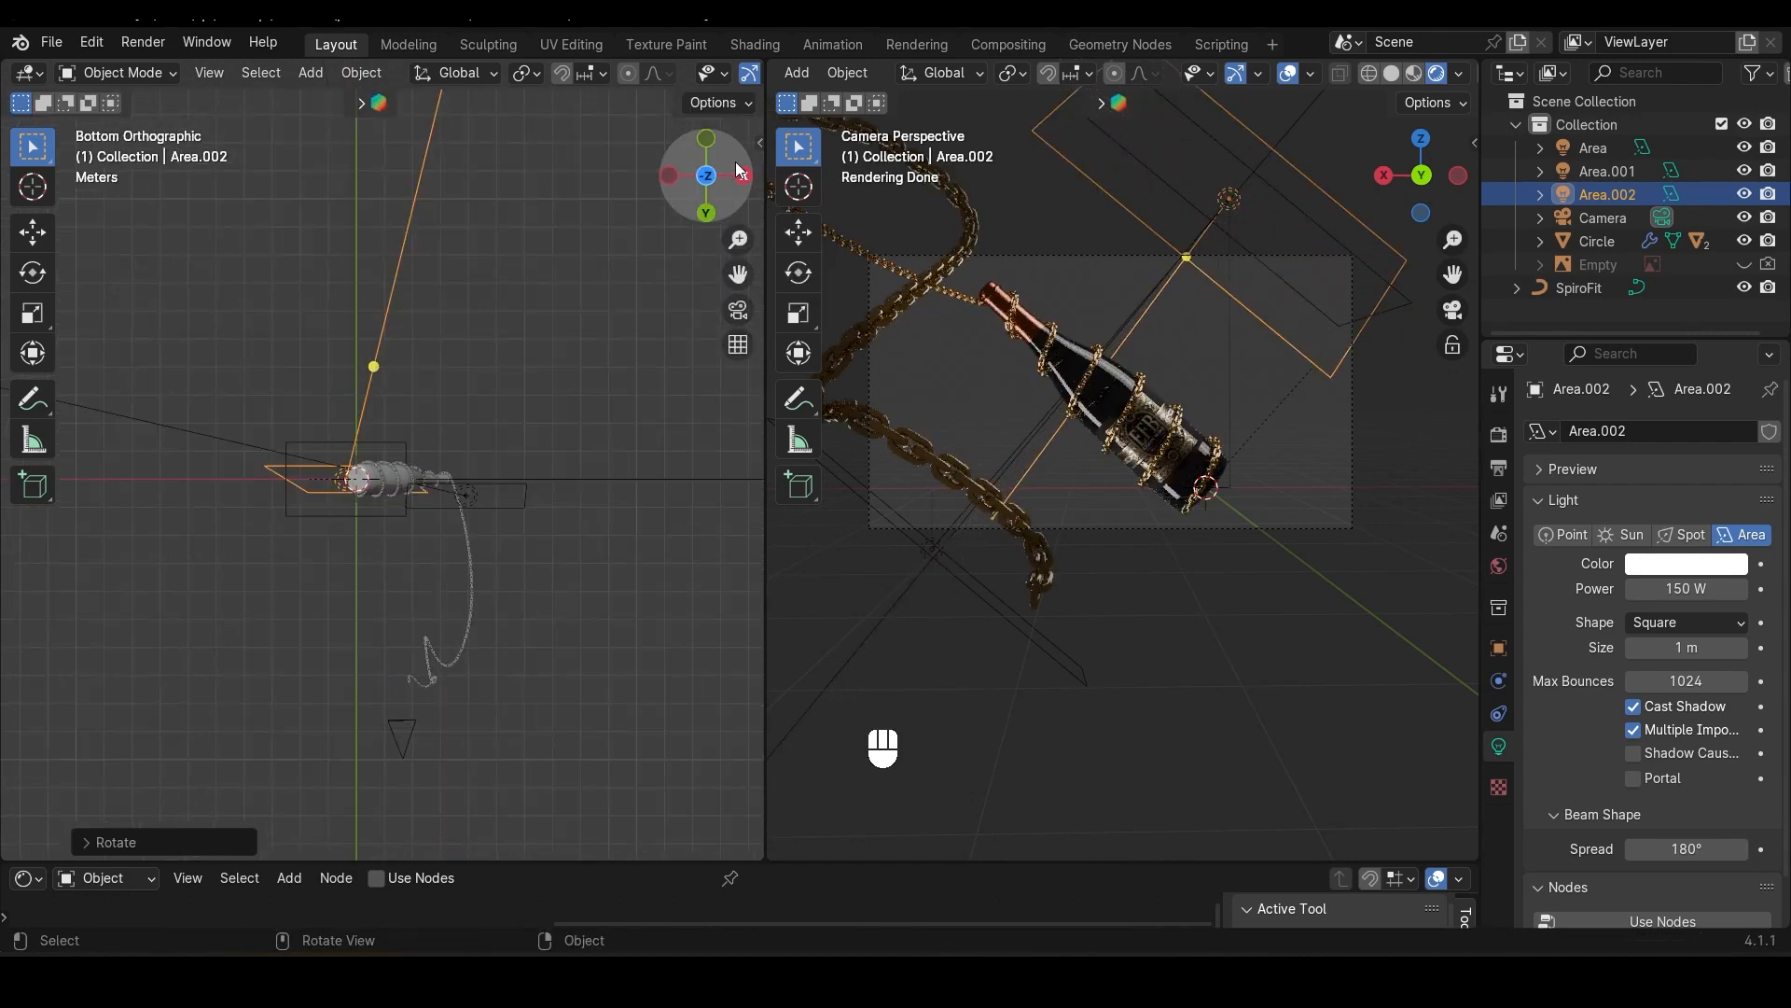
pyautogui.press('r')
pyautogui.press('x')
pyautogui.press('x')
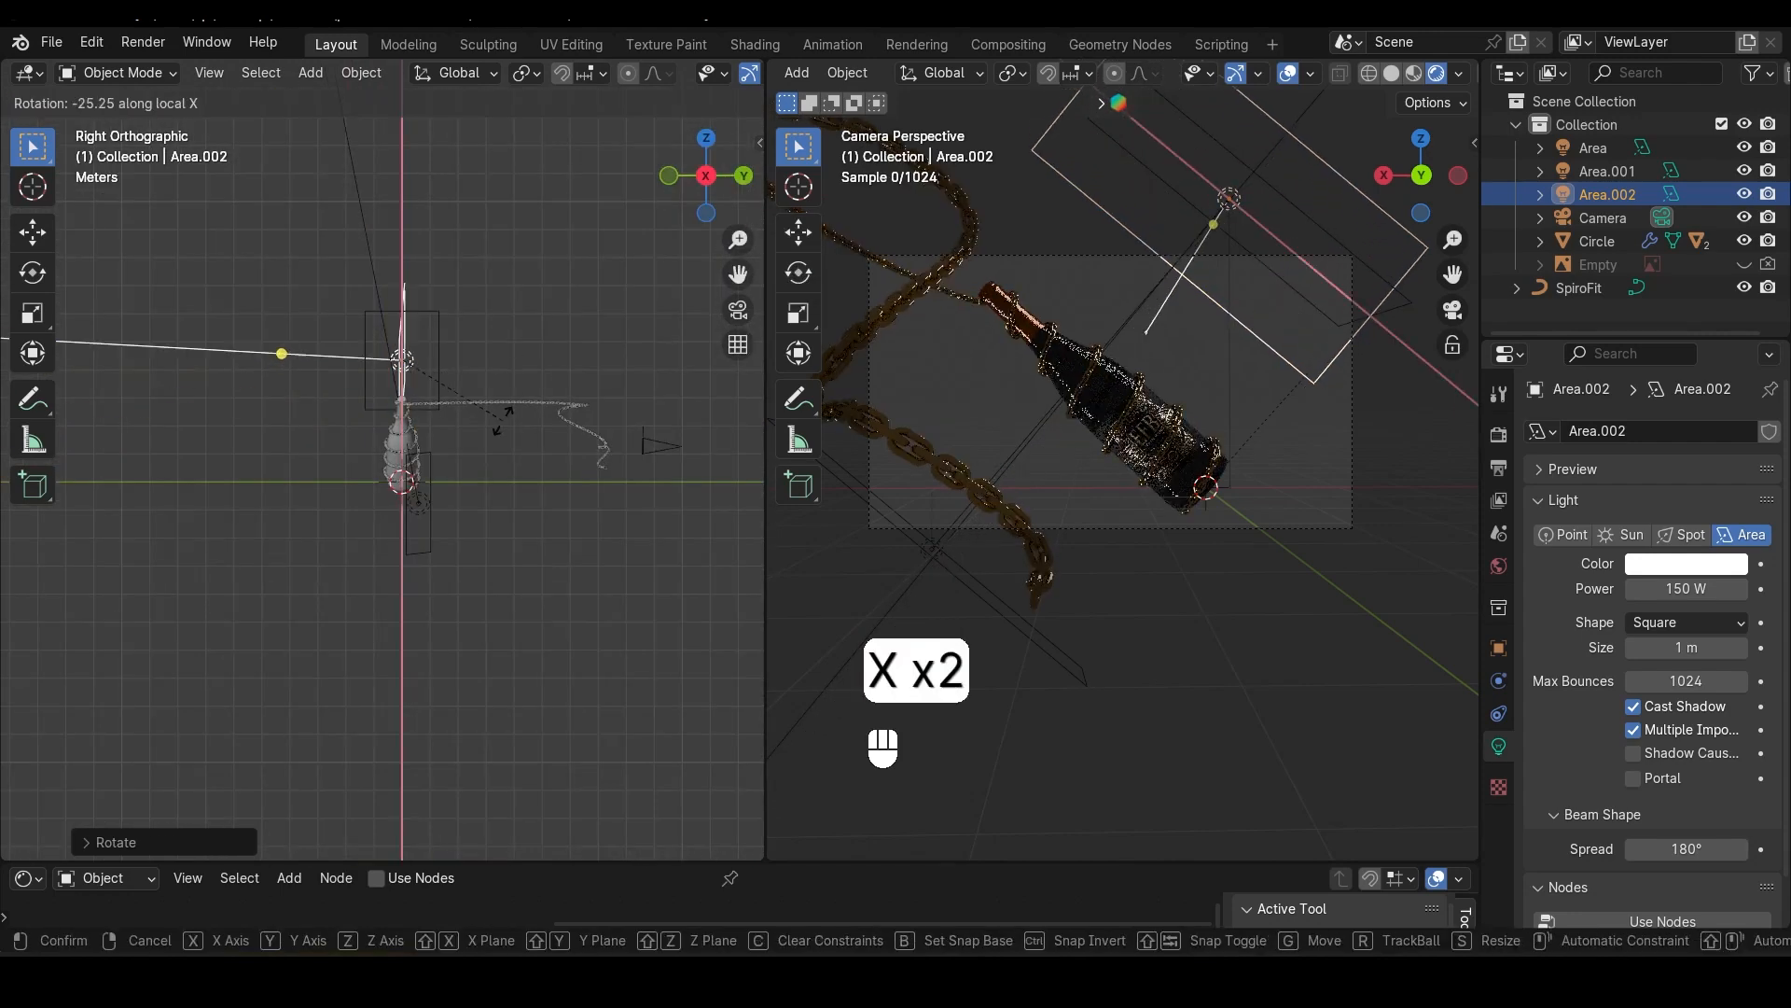
# Step: Move the third light in front of the bottle on the camera side and centre it over the bottle in camera view
pyautogui.press('g')
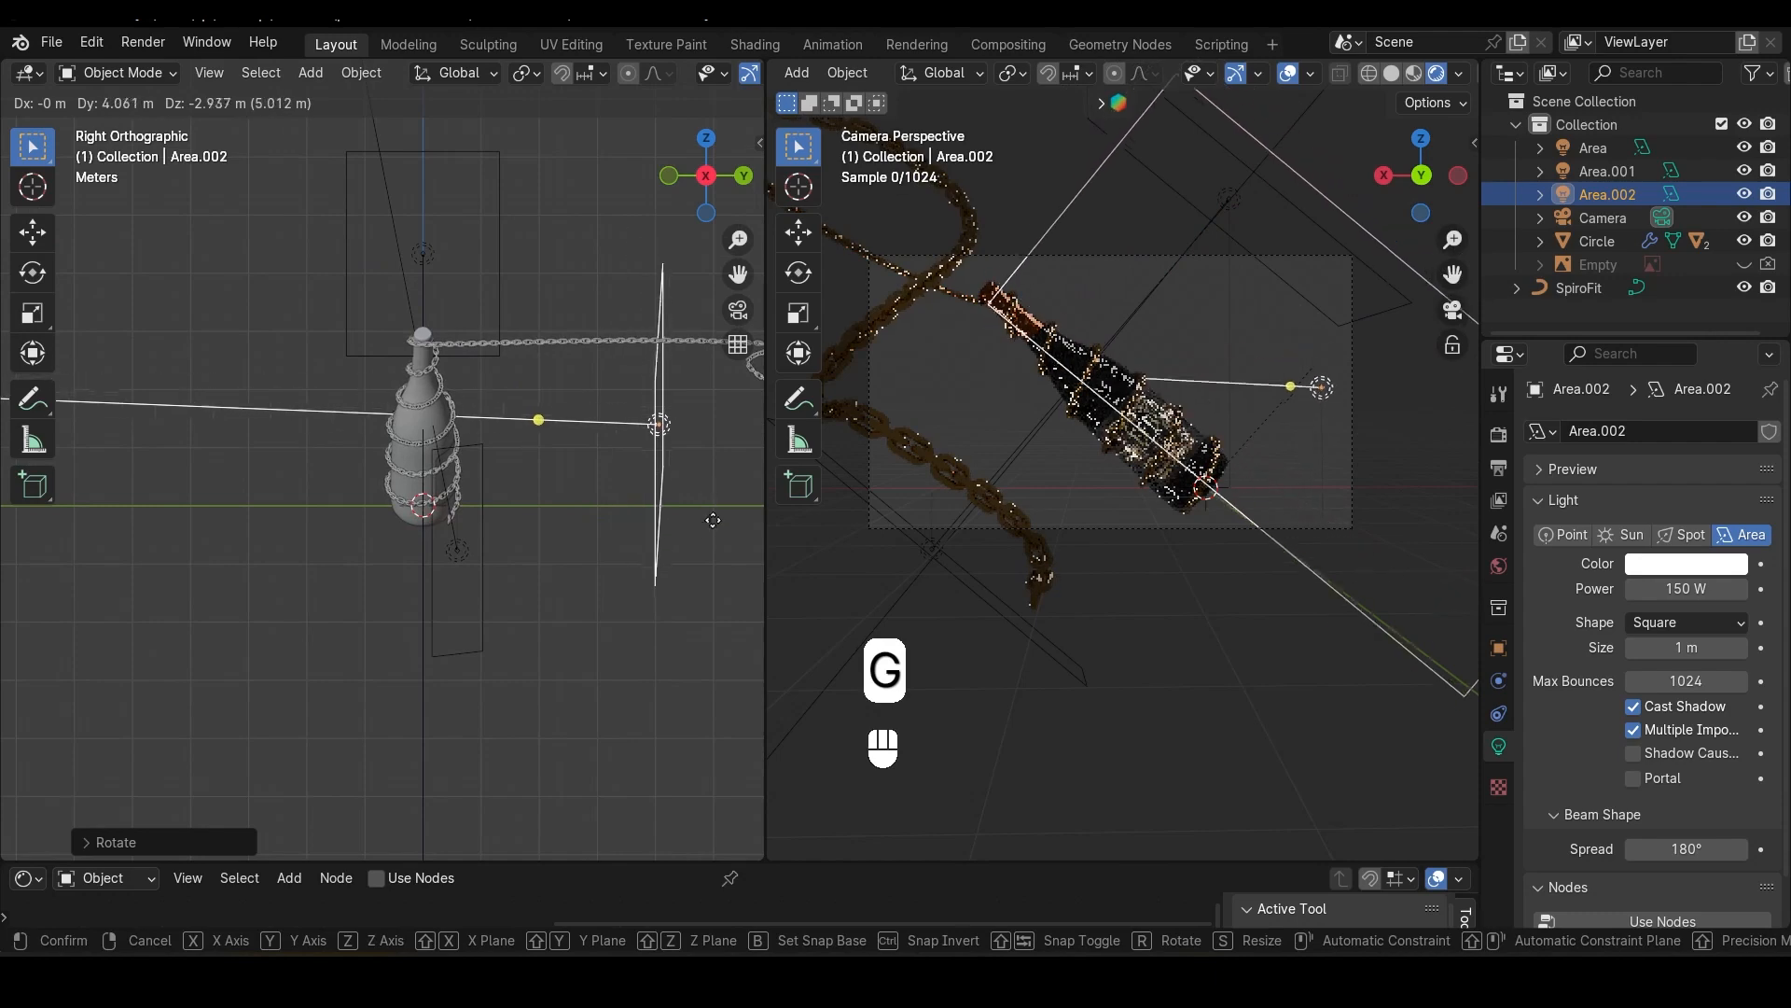
pyautogui.click(634, 519)
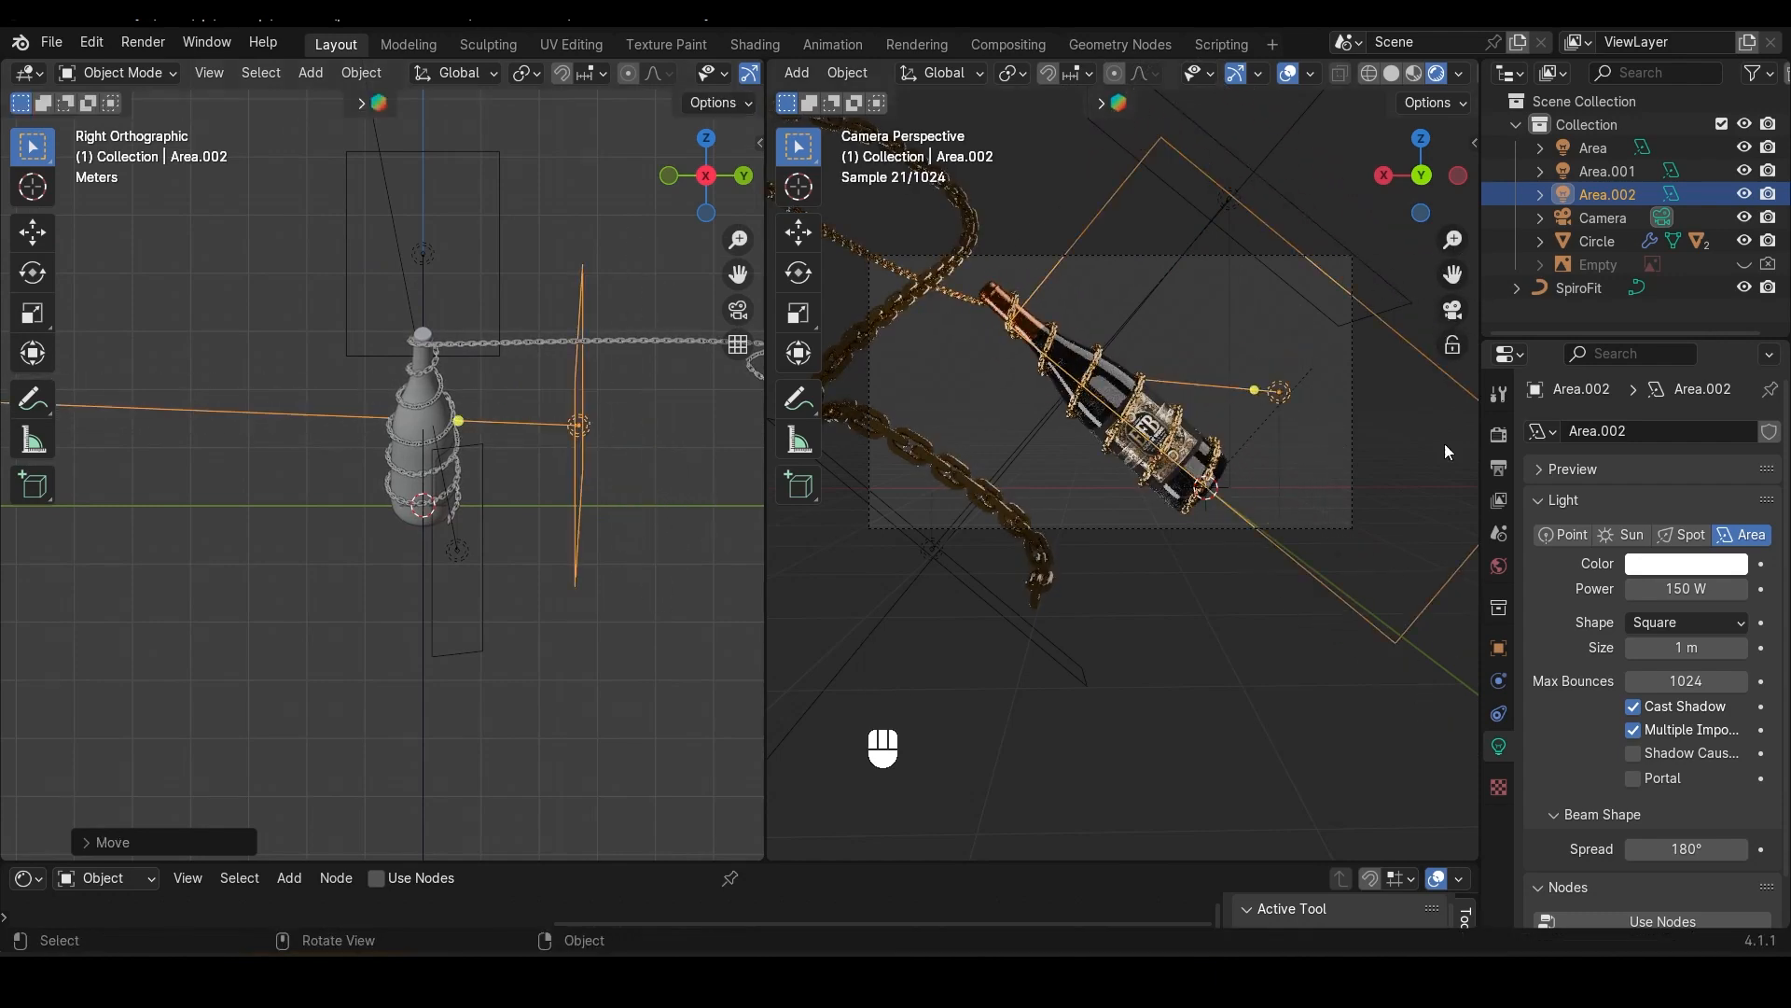
pyautogui.press('g')
pyautogui.press('Return')
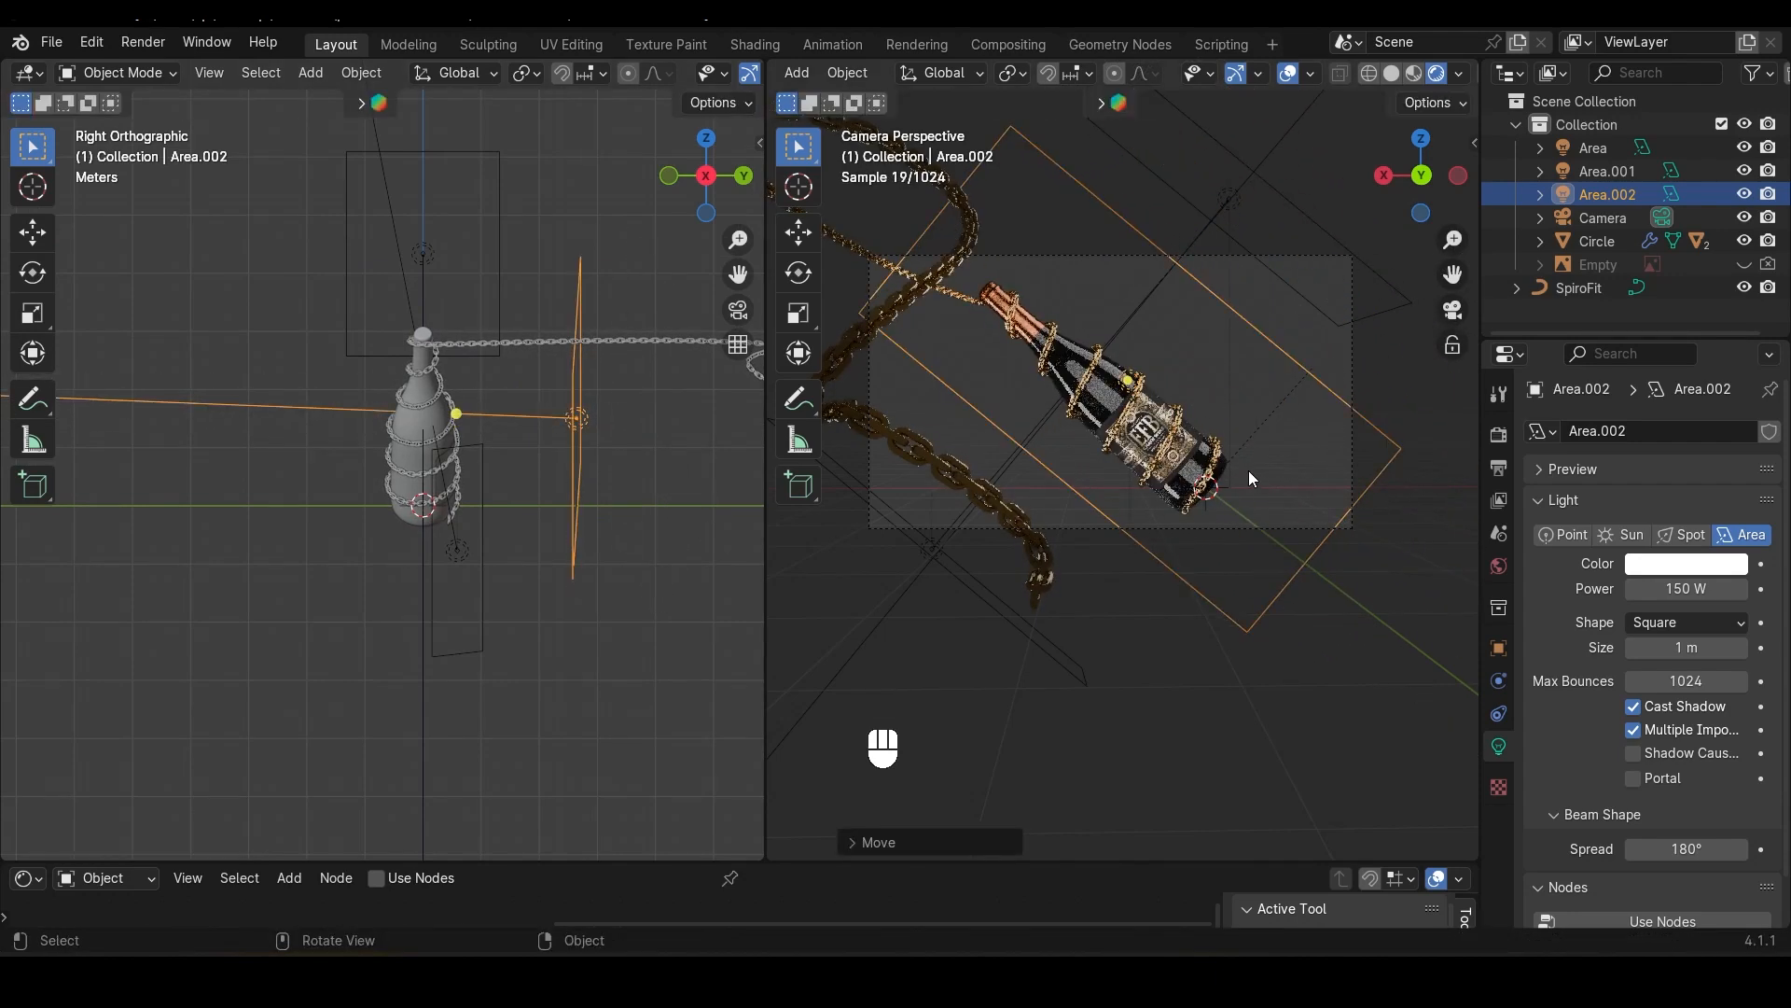
# Step: Scale the front light along its local Y axis to a little over twice its size
pyautogui.scroll(-4, 546, 551)
pyautogui.press('s')
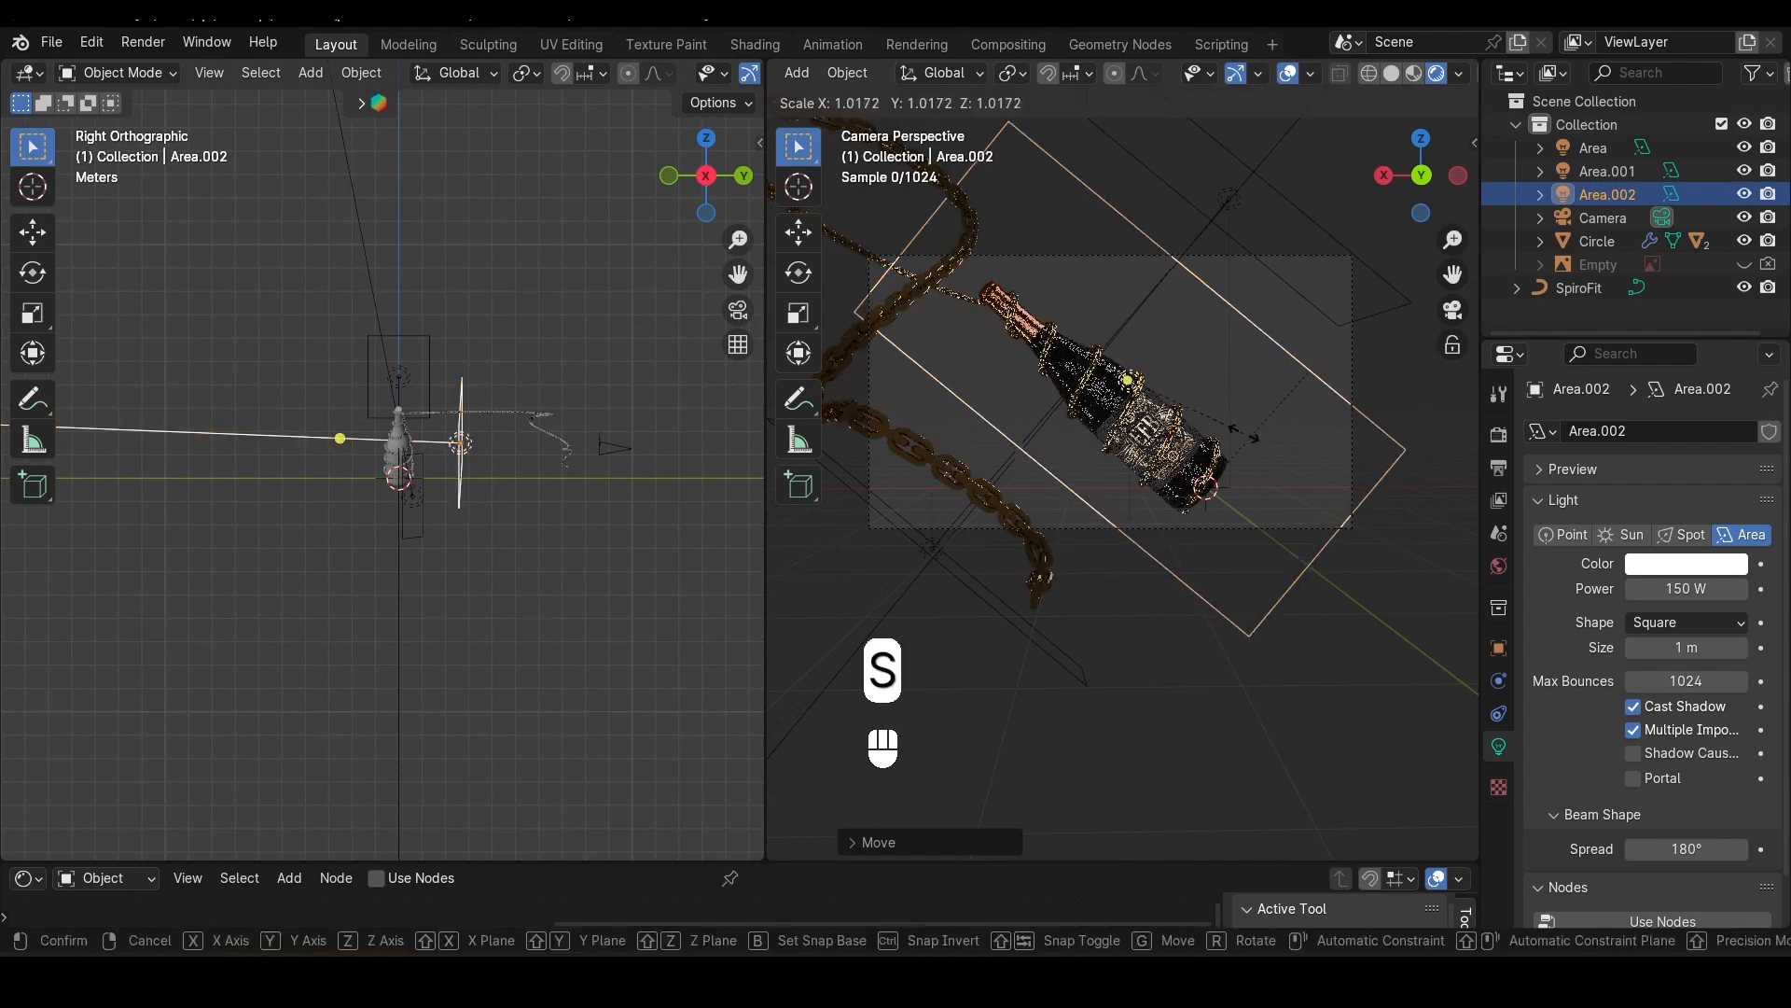
pyautogui.press('y')
pyautogui.press('y')
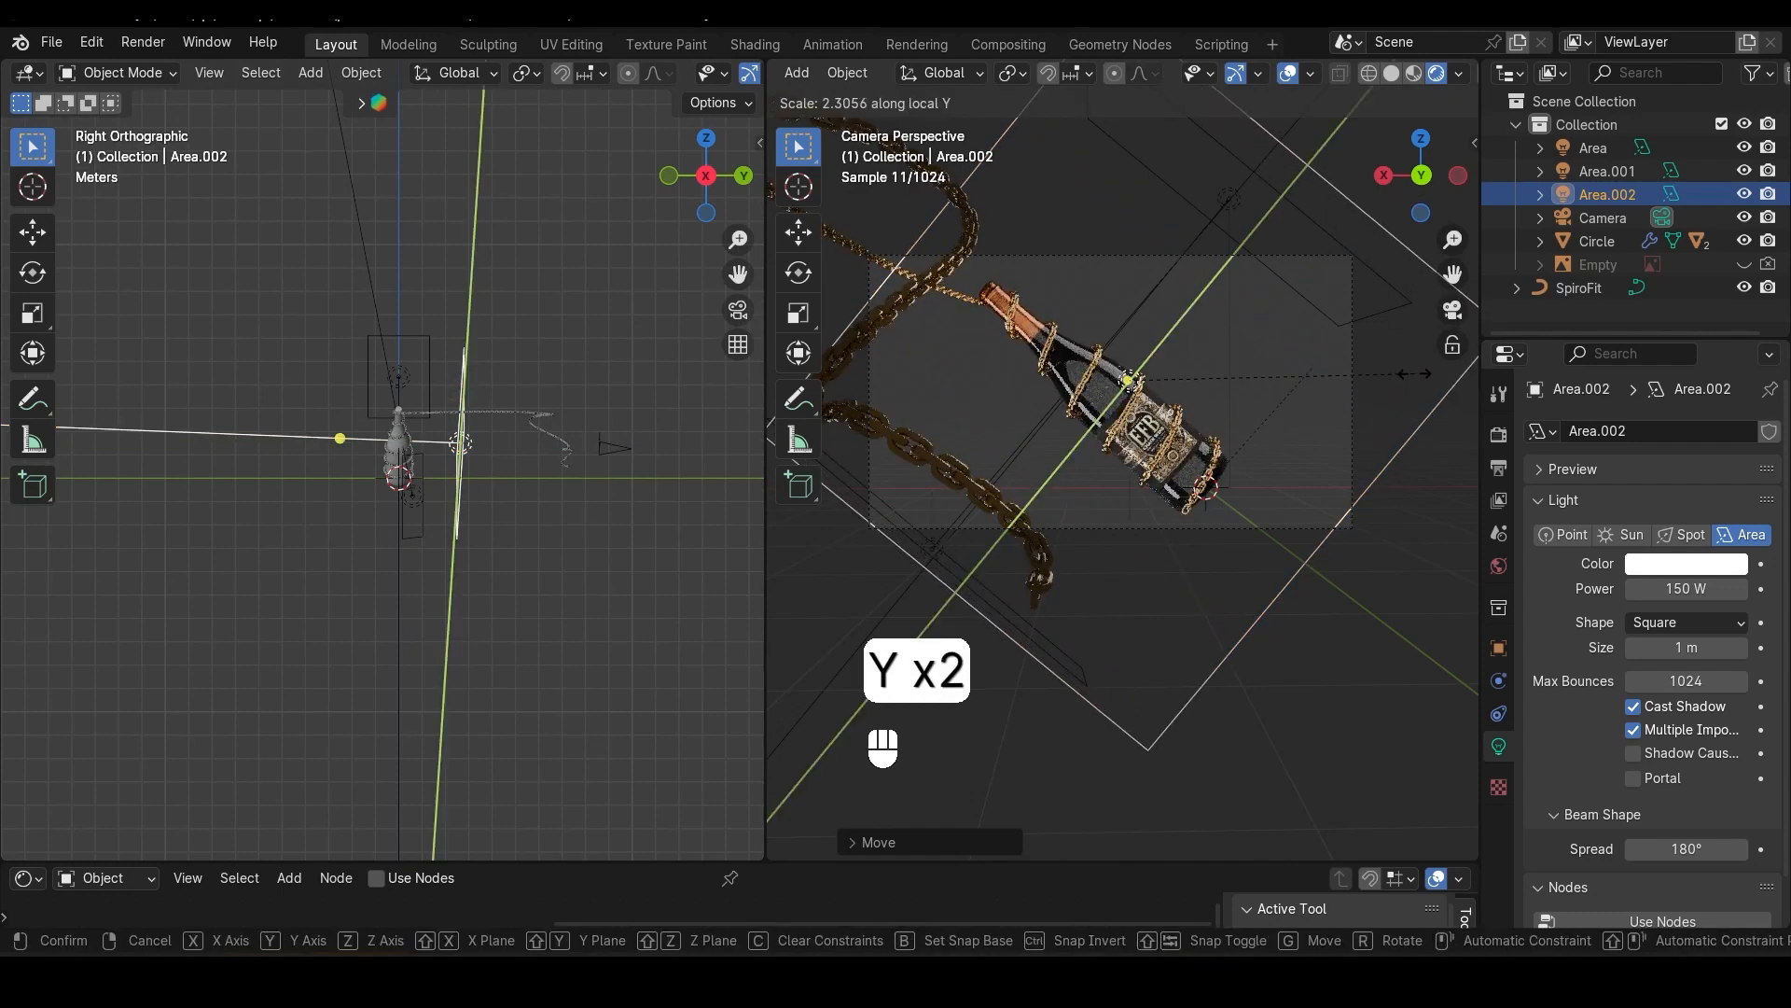
pyautogui.click(1742, 585)
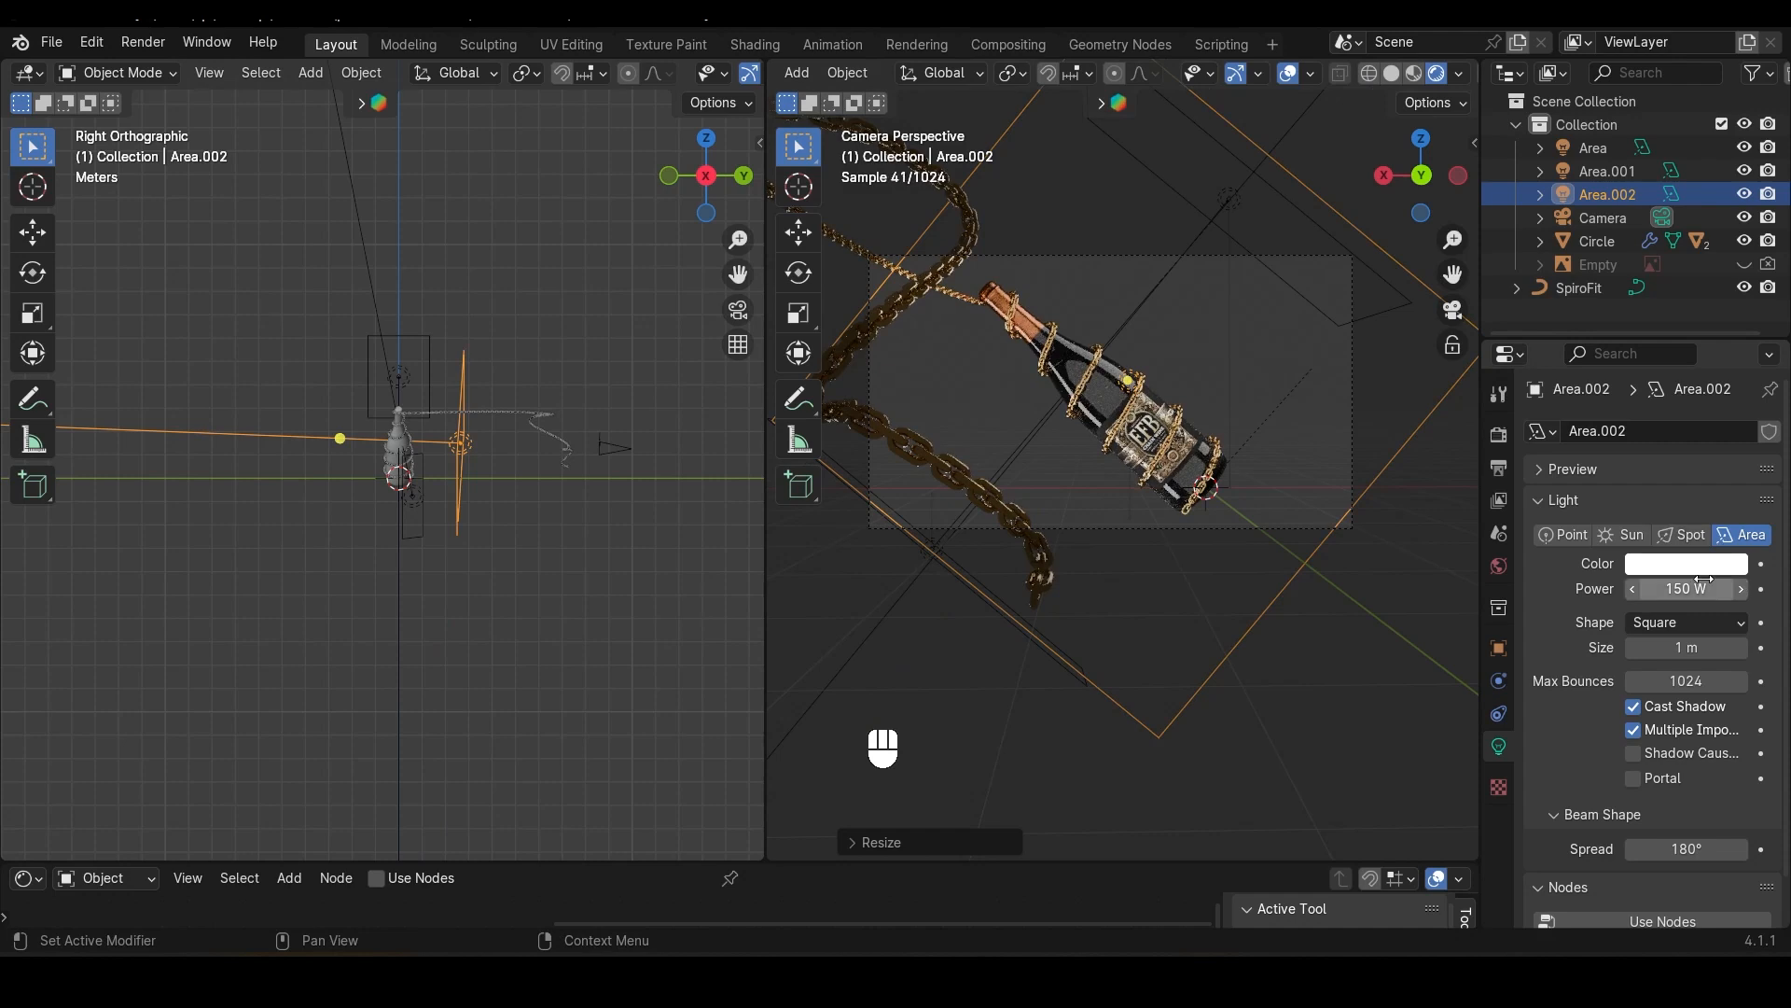
# Step: Try a power of 100 W on the front light, and settle on 80 W
pyautogui.click(1706, 585)
pyautogui.write('100')
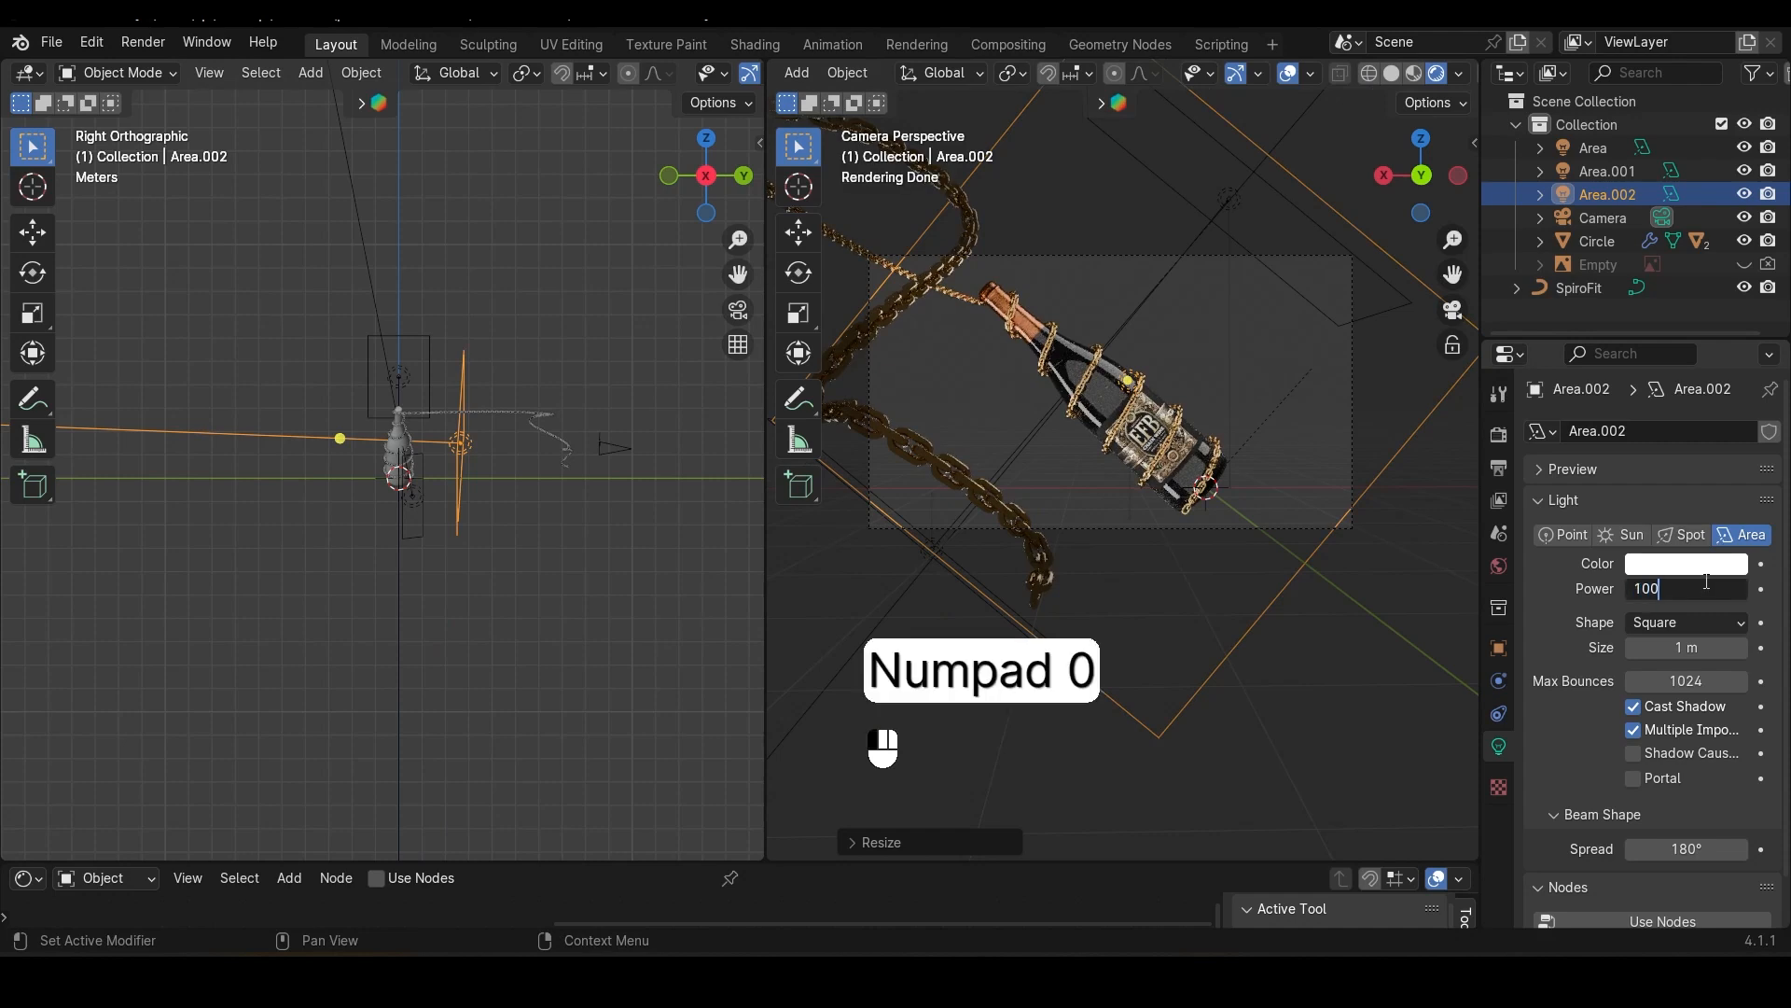
pyautogui.press('Return')
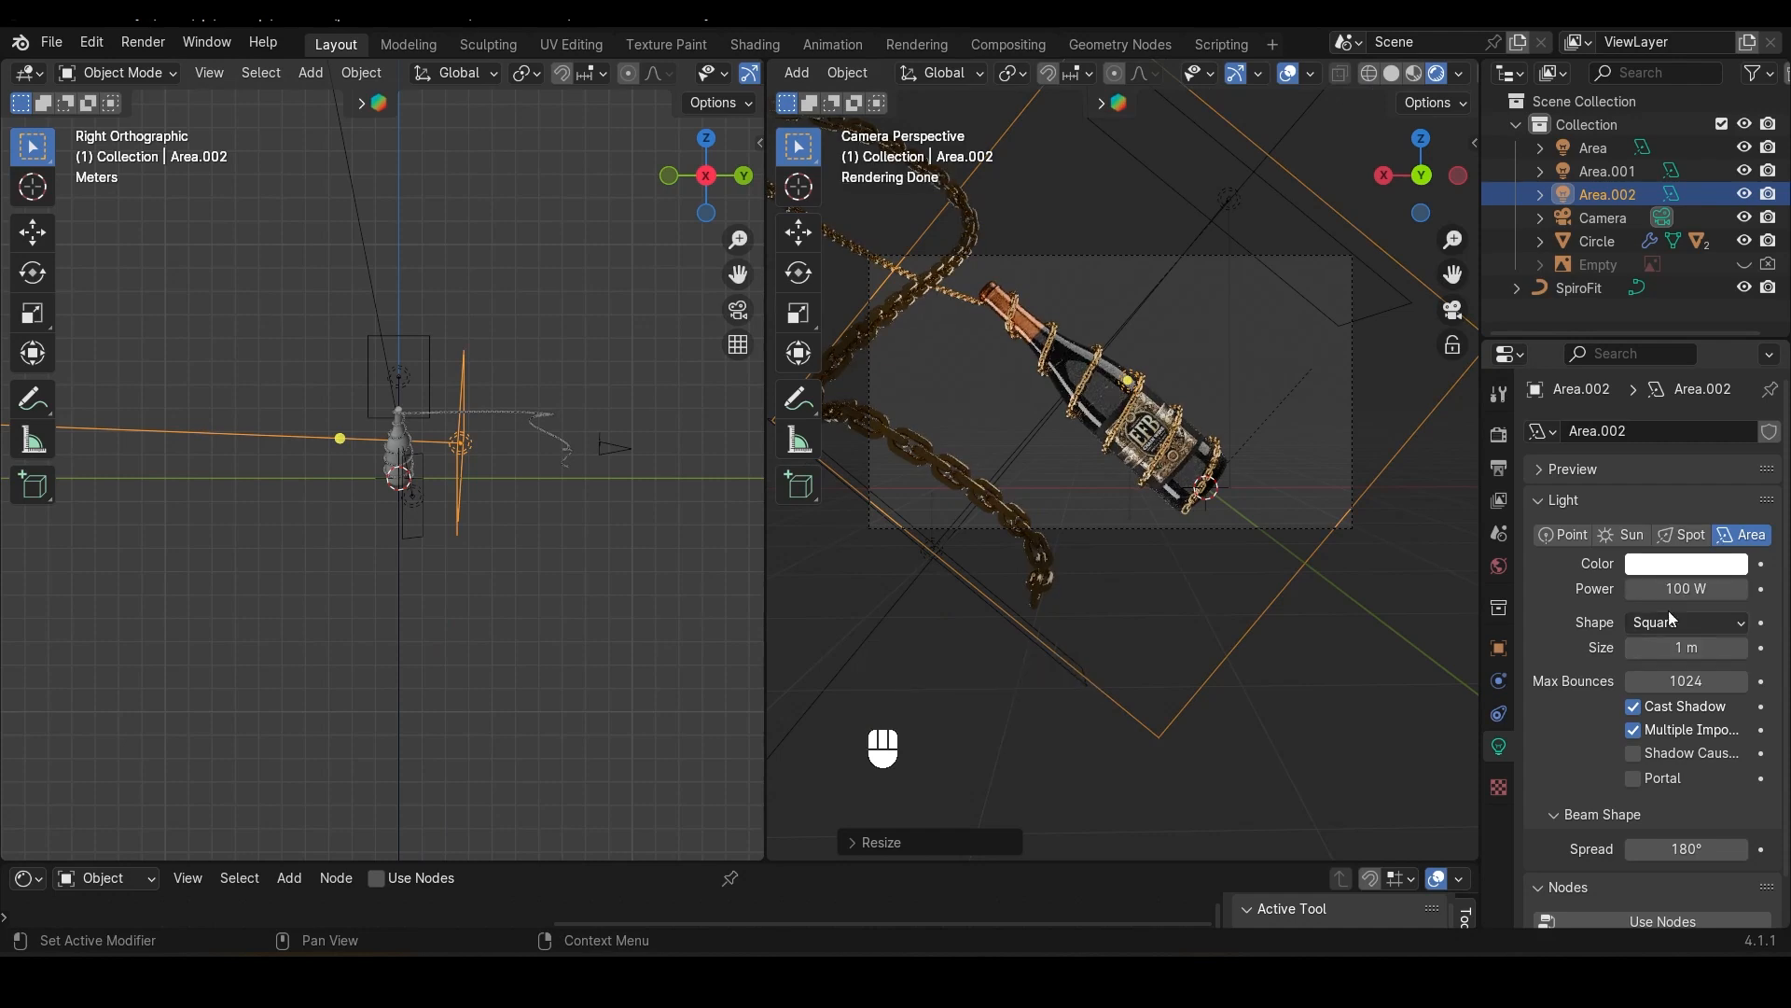
pyautogui.click(1680, 589)
pyautogui.write('80')
pyautogui.press('Return')
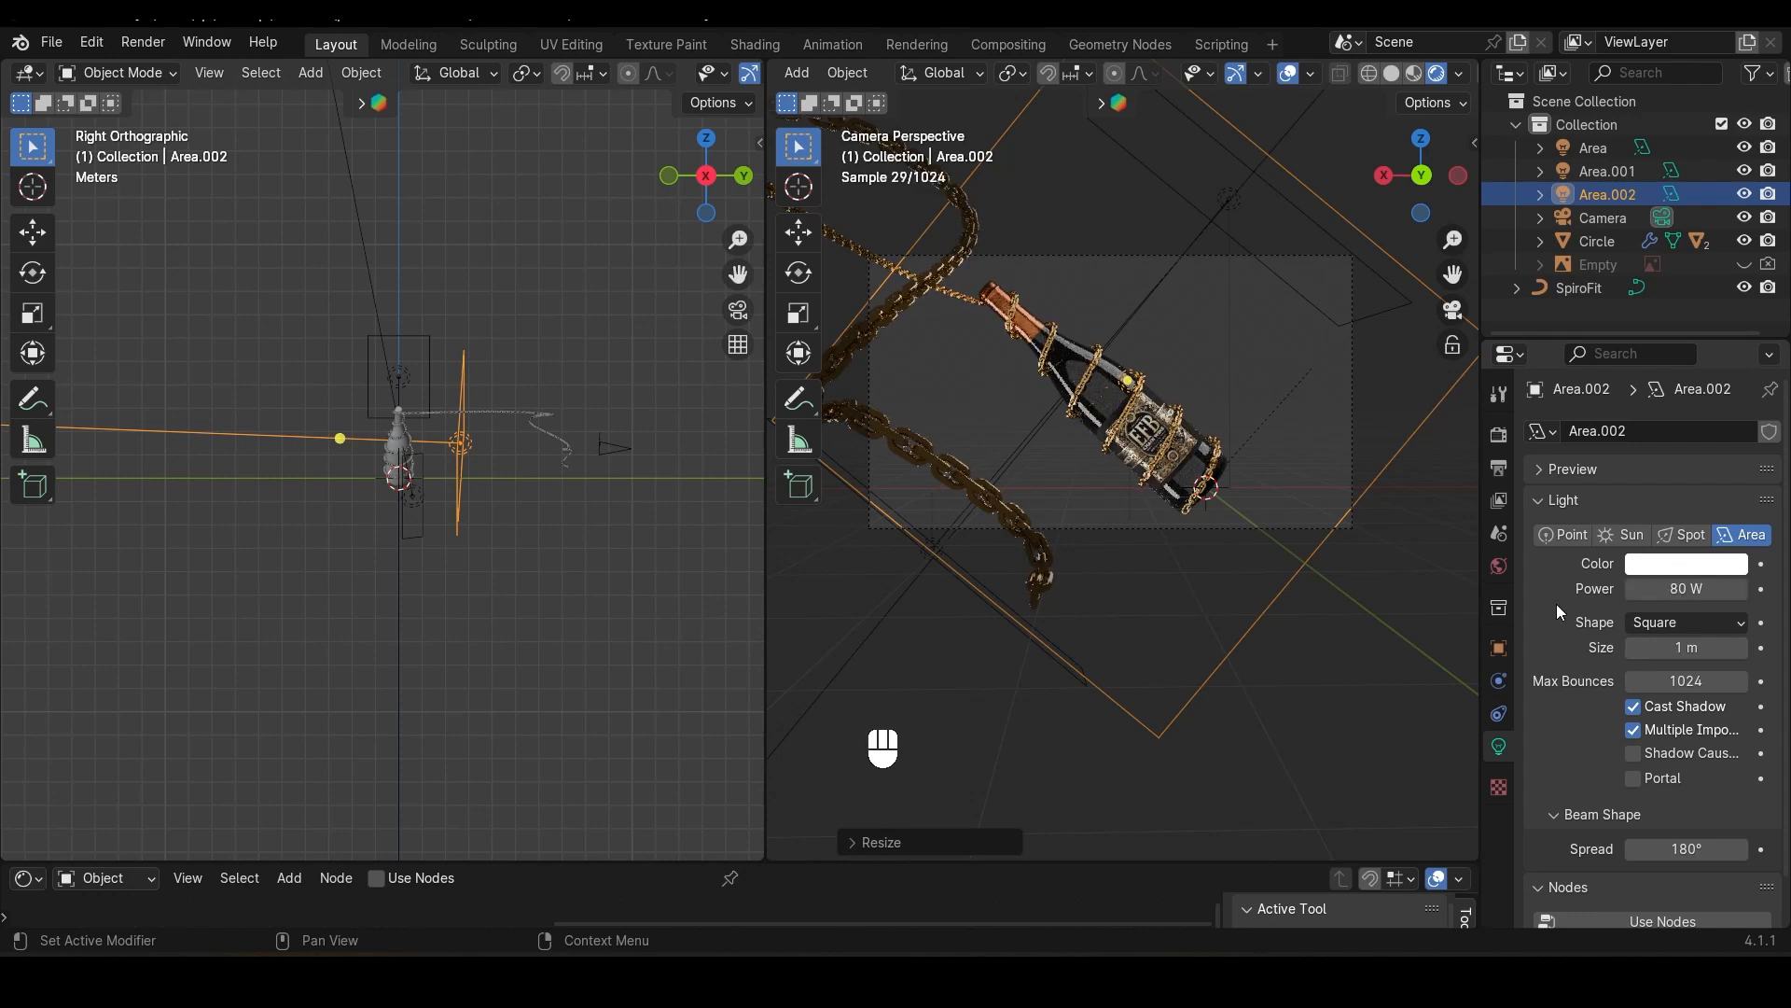
# Step: Add a plane at the bottle and rotate it 90° in right view so it stands upright
pyautogui.moveTo(758, 543); pyautogui.dragTo(519, 603, button='middle')
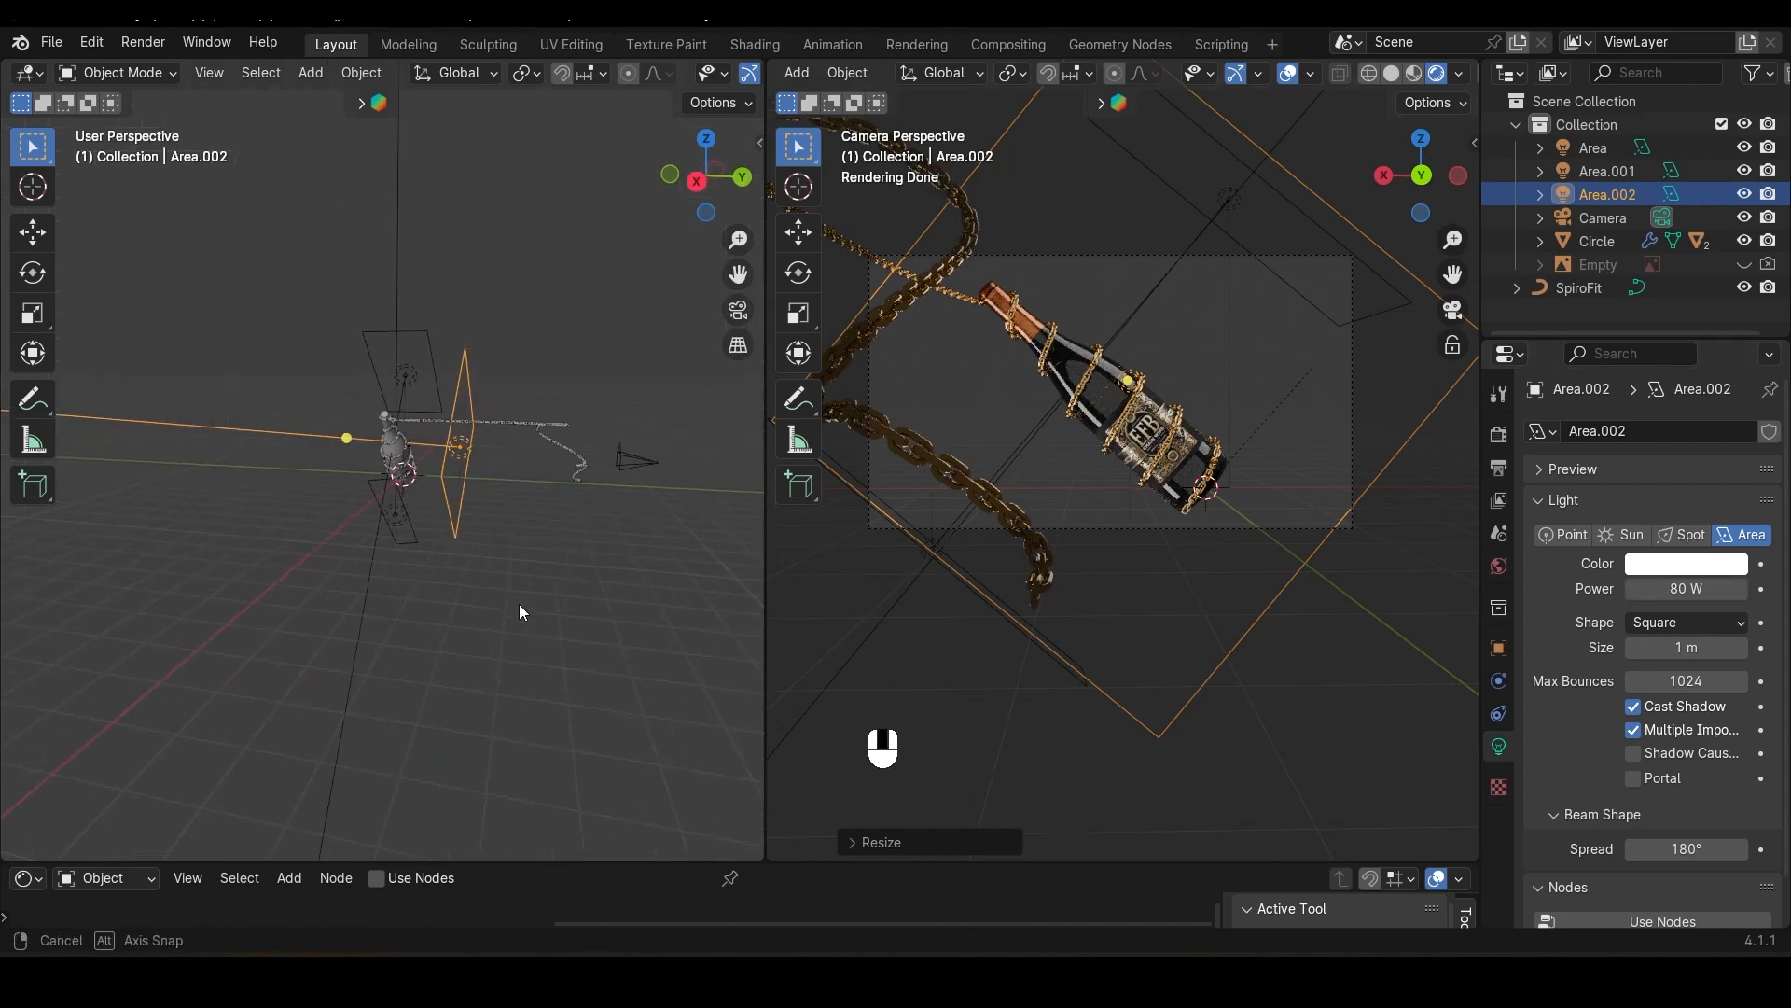
pyautogui.hotkey('shift', 'a')
pyautogui.moveTo(368, 207)
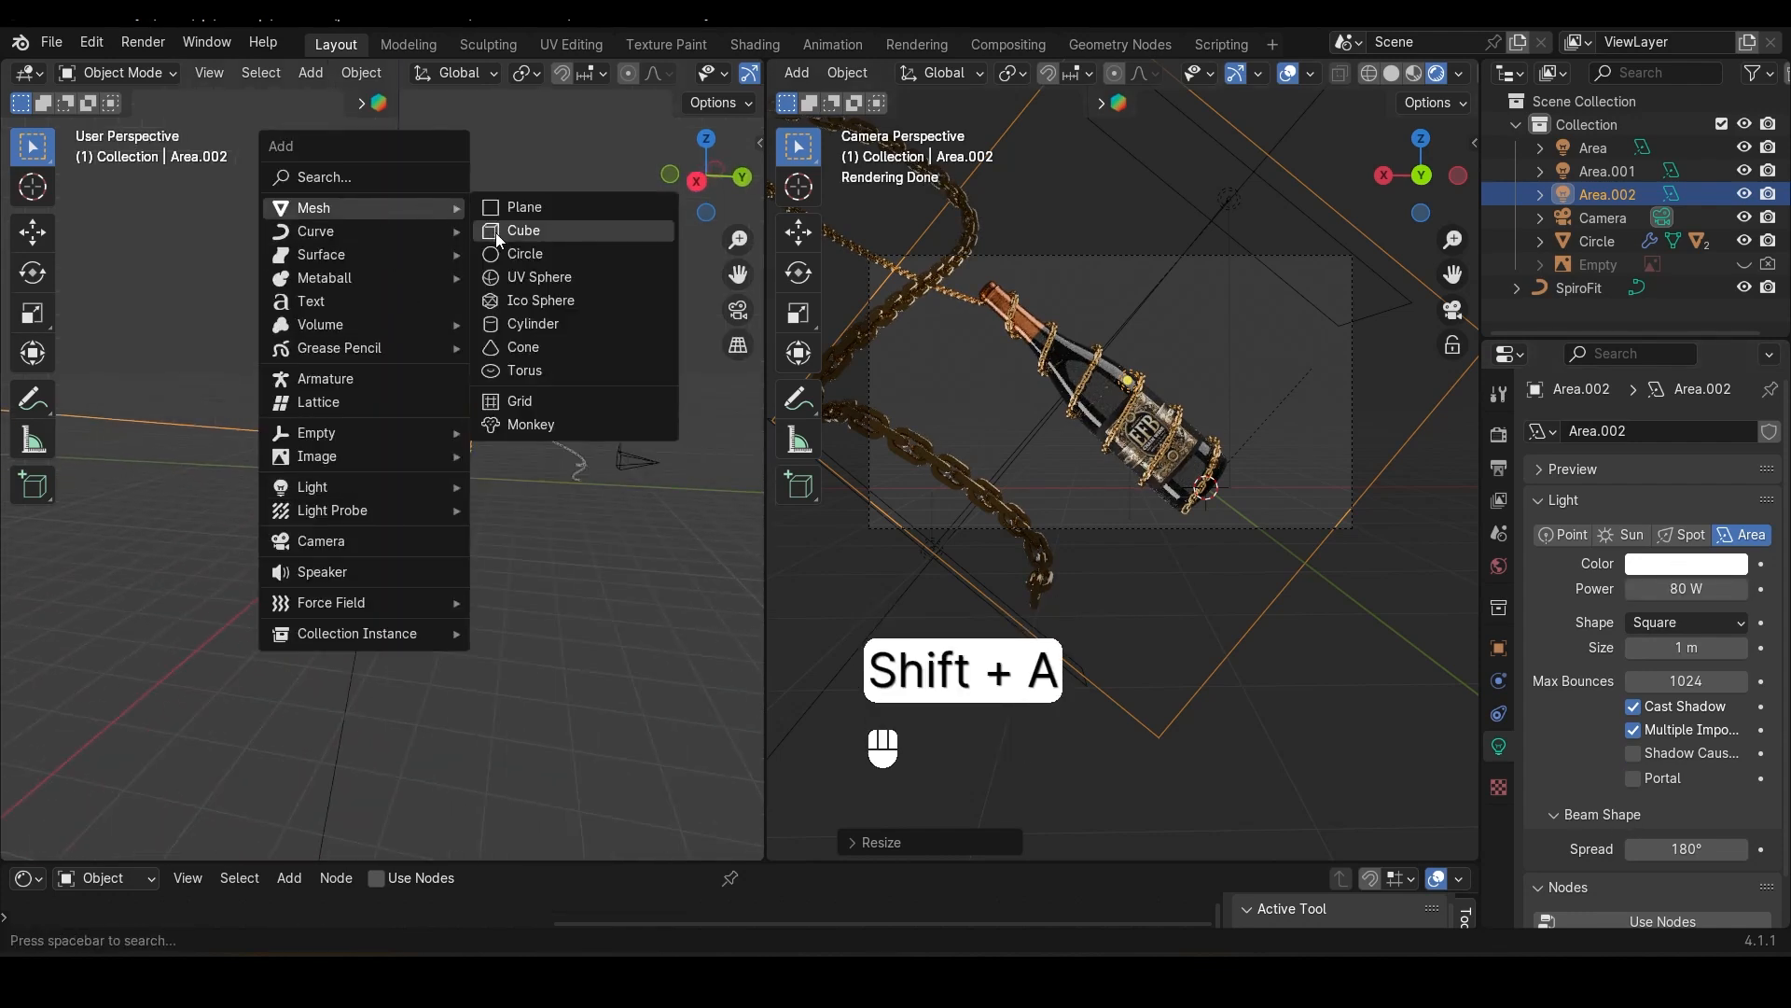
pyautogui.click(528, 207)
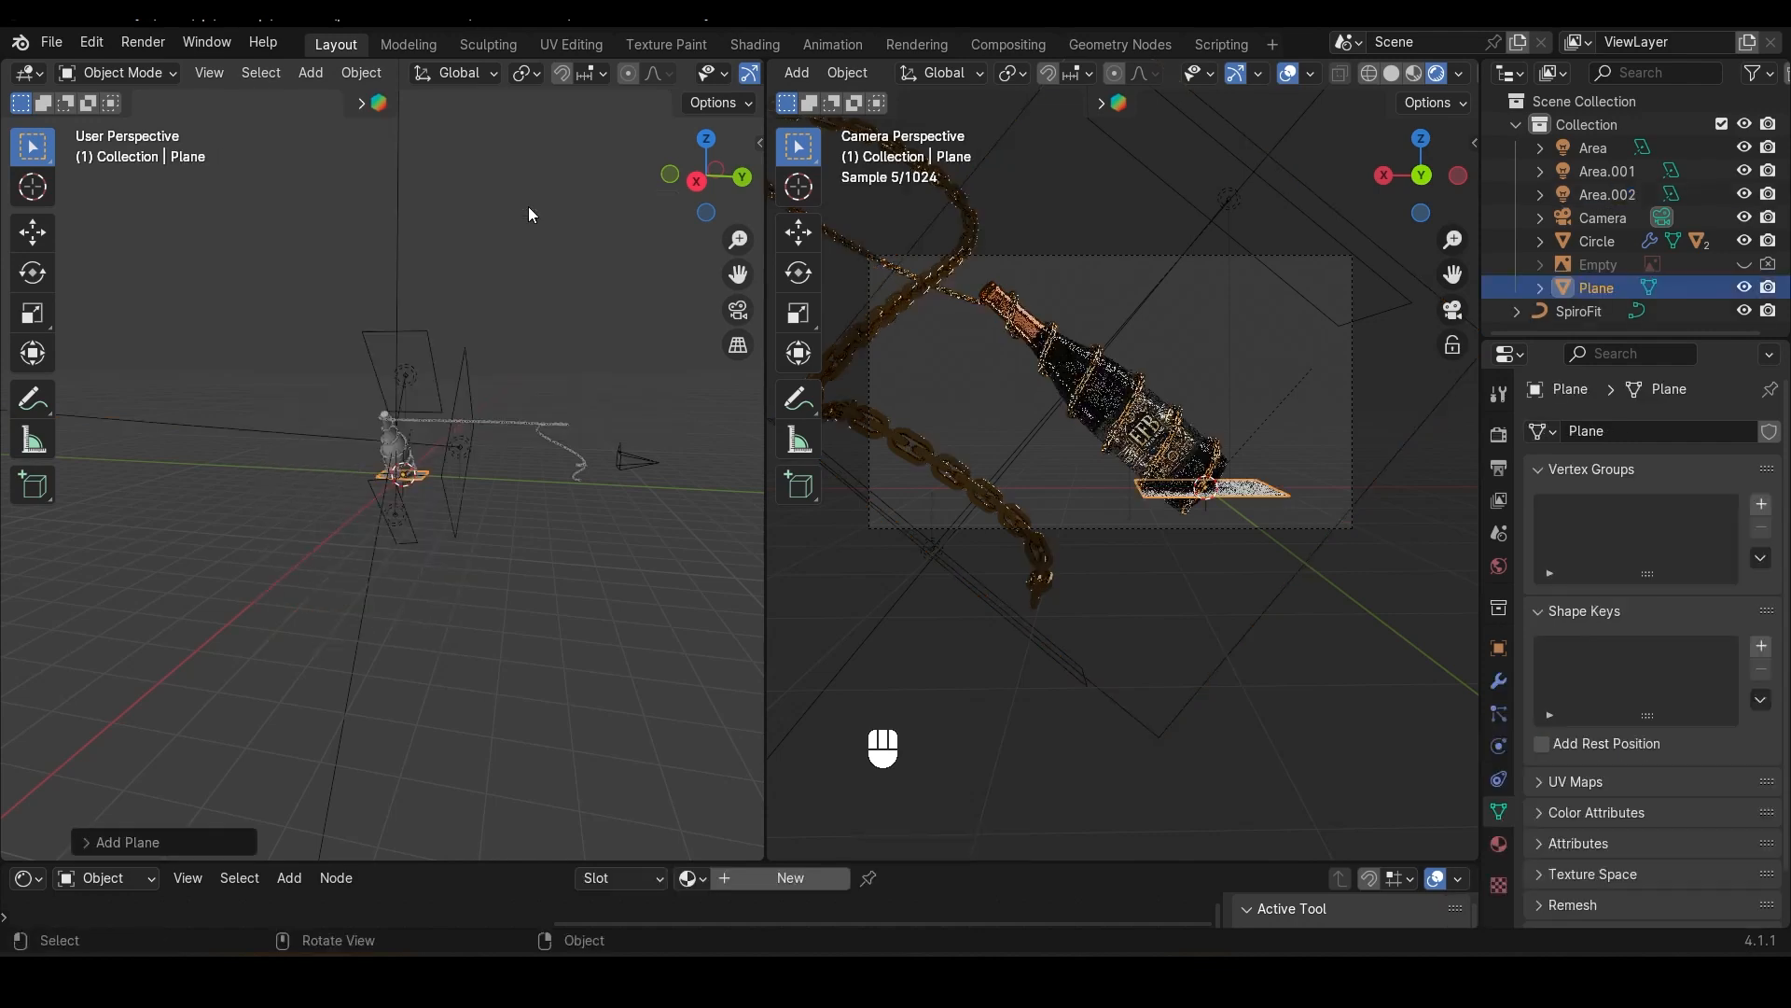
pyautogui.click(696, 180)
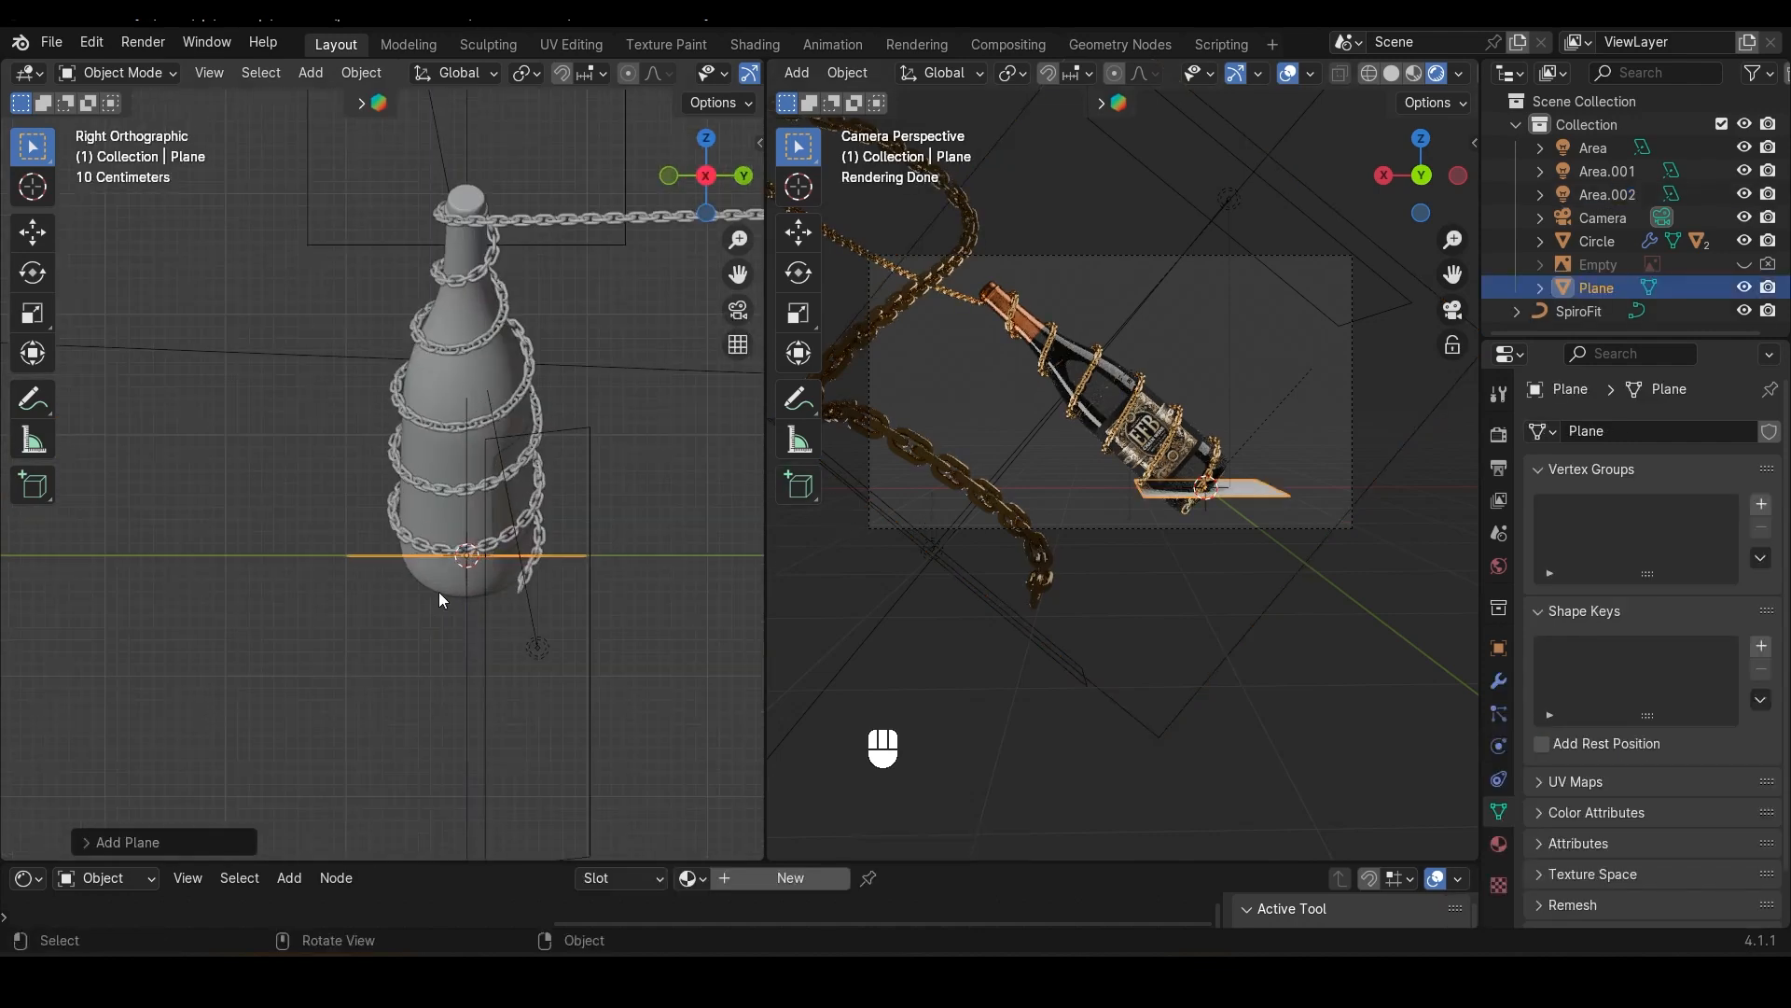
pyautogui.write('r90')
pyautogui.press('Return')
# Step: Move the upright plane along the Y axis behind the bottle and scale it up until it fills the camera frame
pyautogui.press('g')
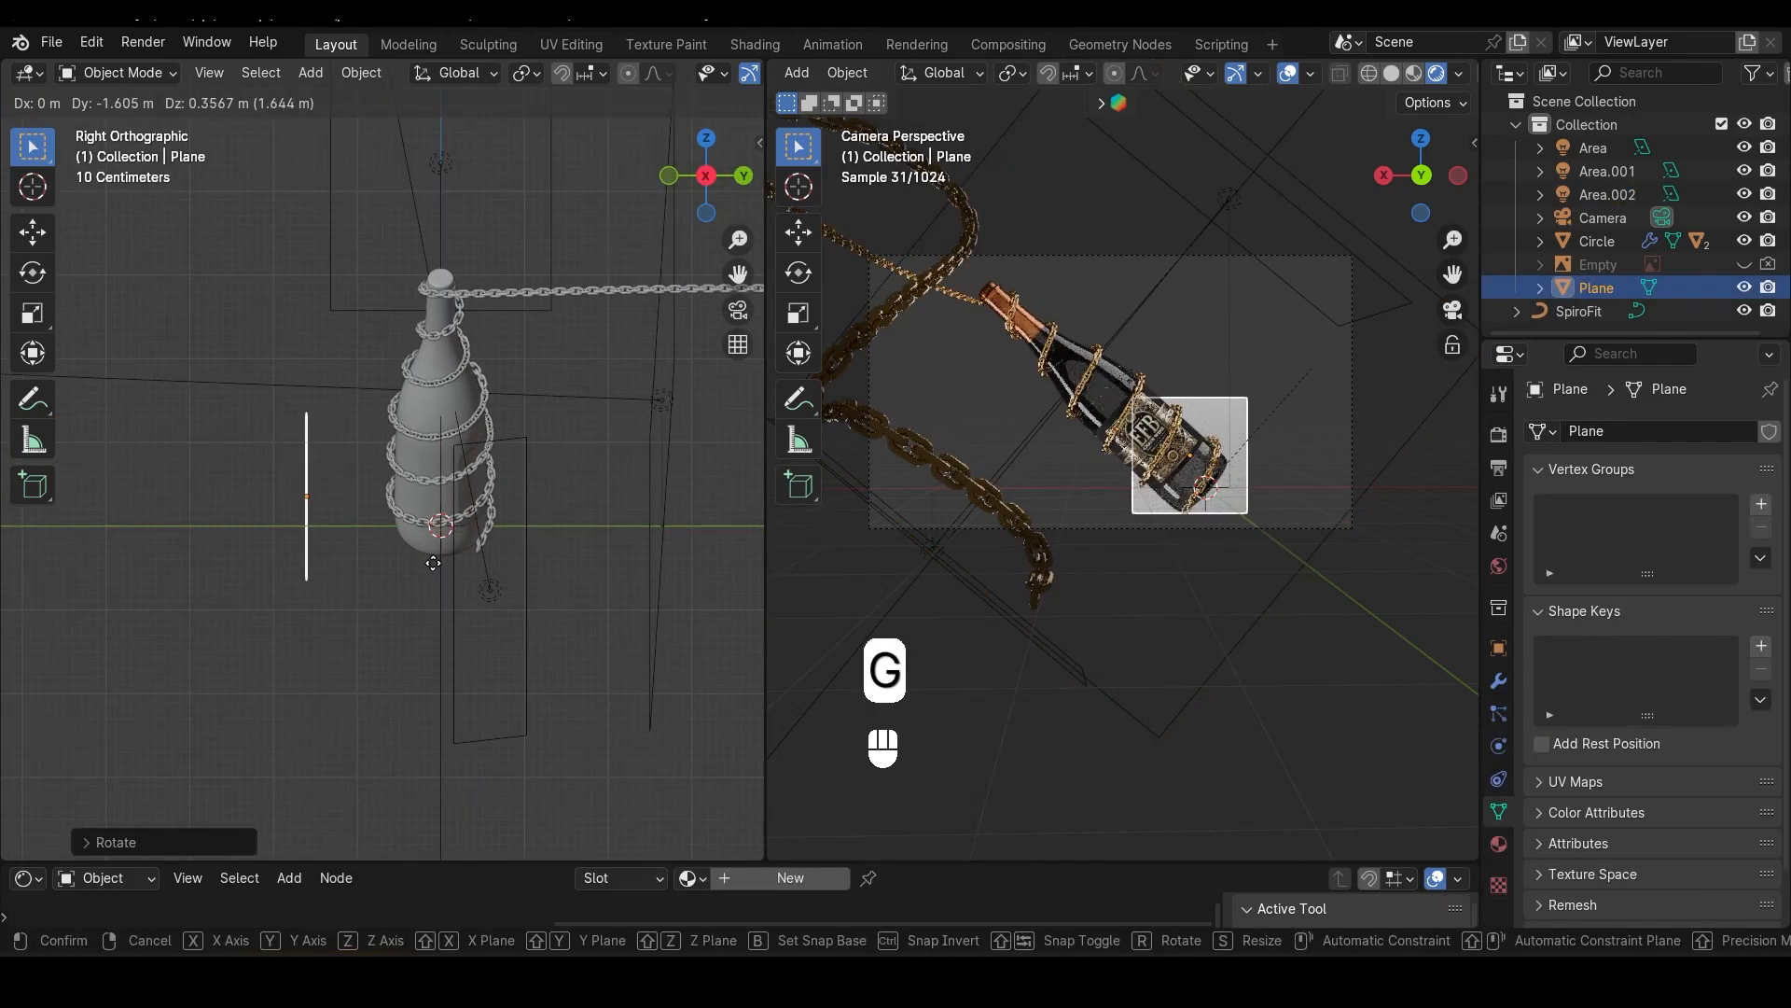
pyautogui.press('y')
pyautogui.click(206, 602)
pyautogui.press('s')
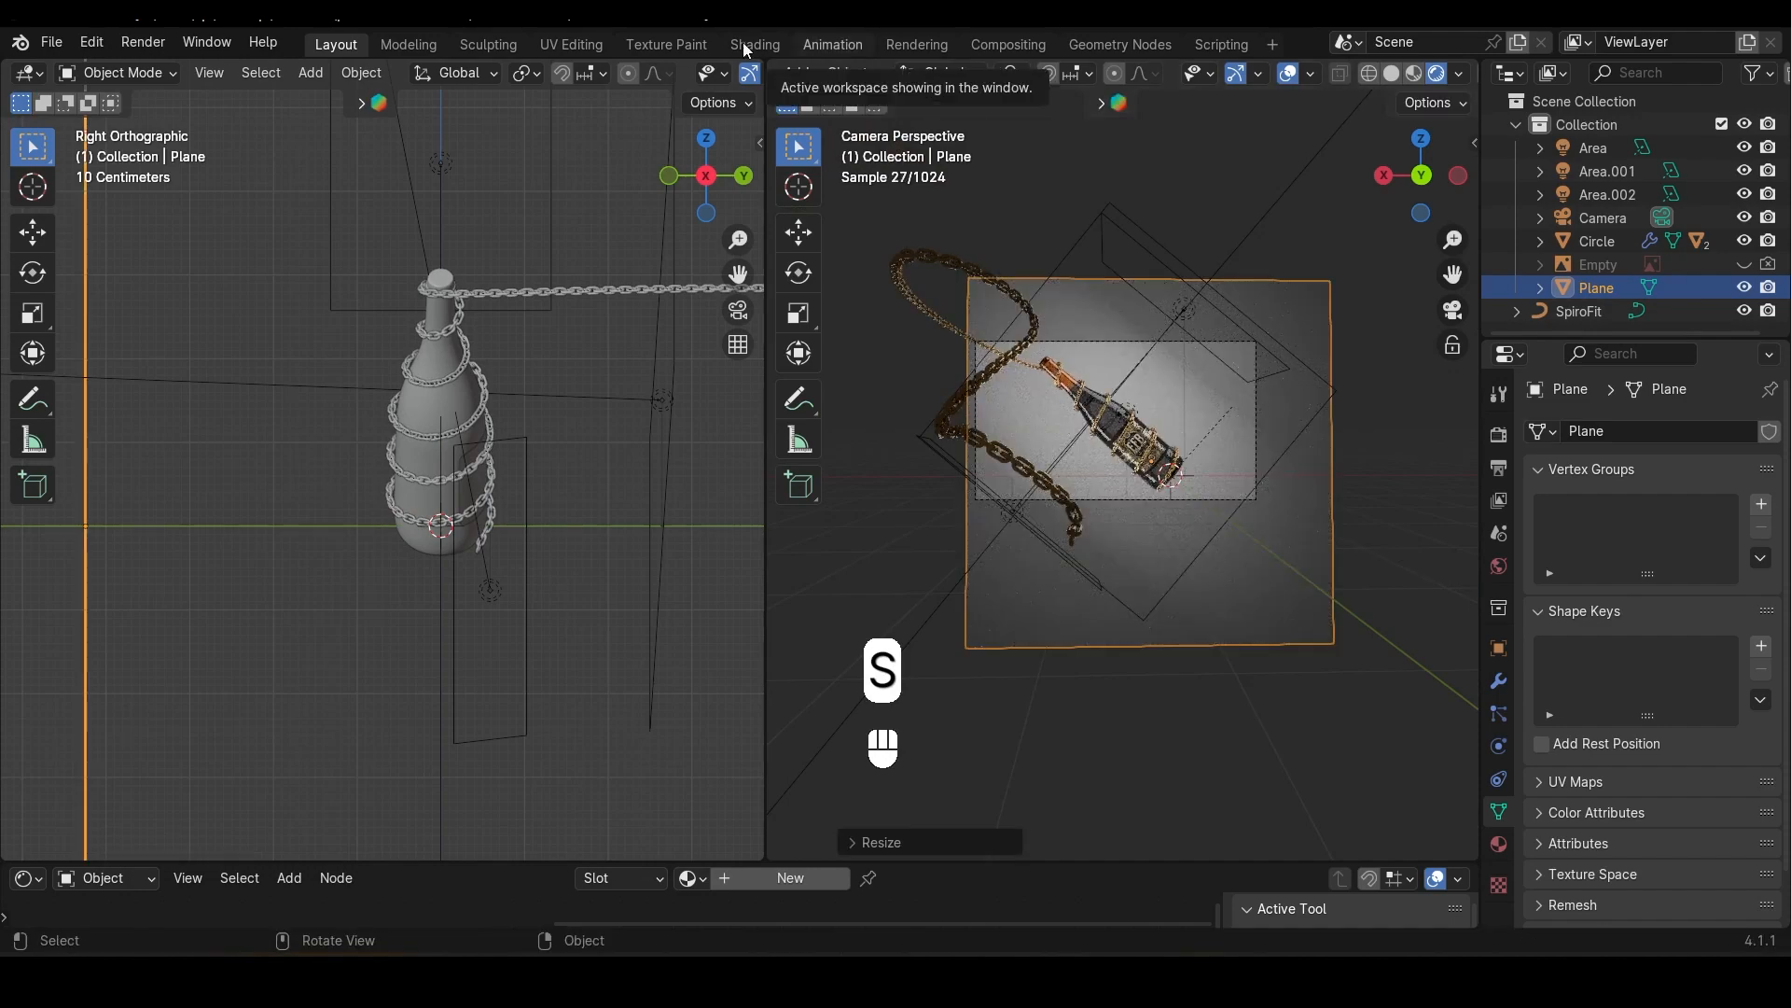
pyautogui.press('g')
pyautogui.scroll(-3, 378, 457)
pyautogui.press('y')
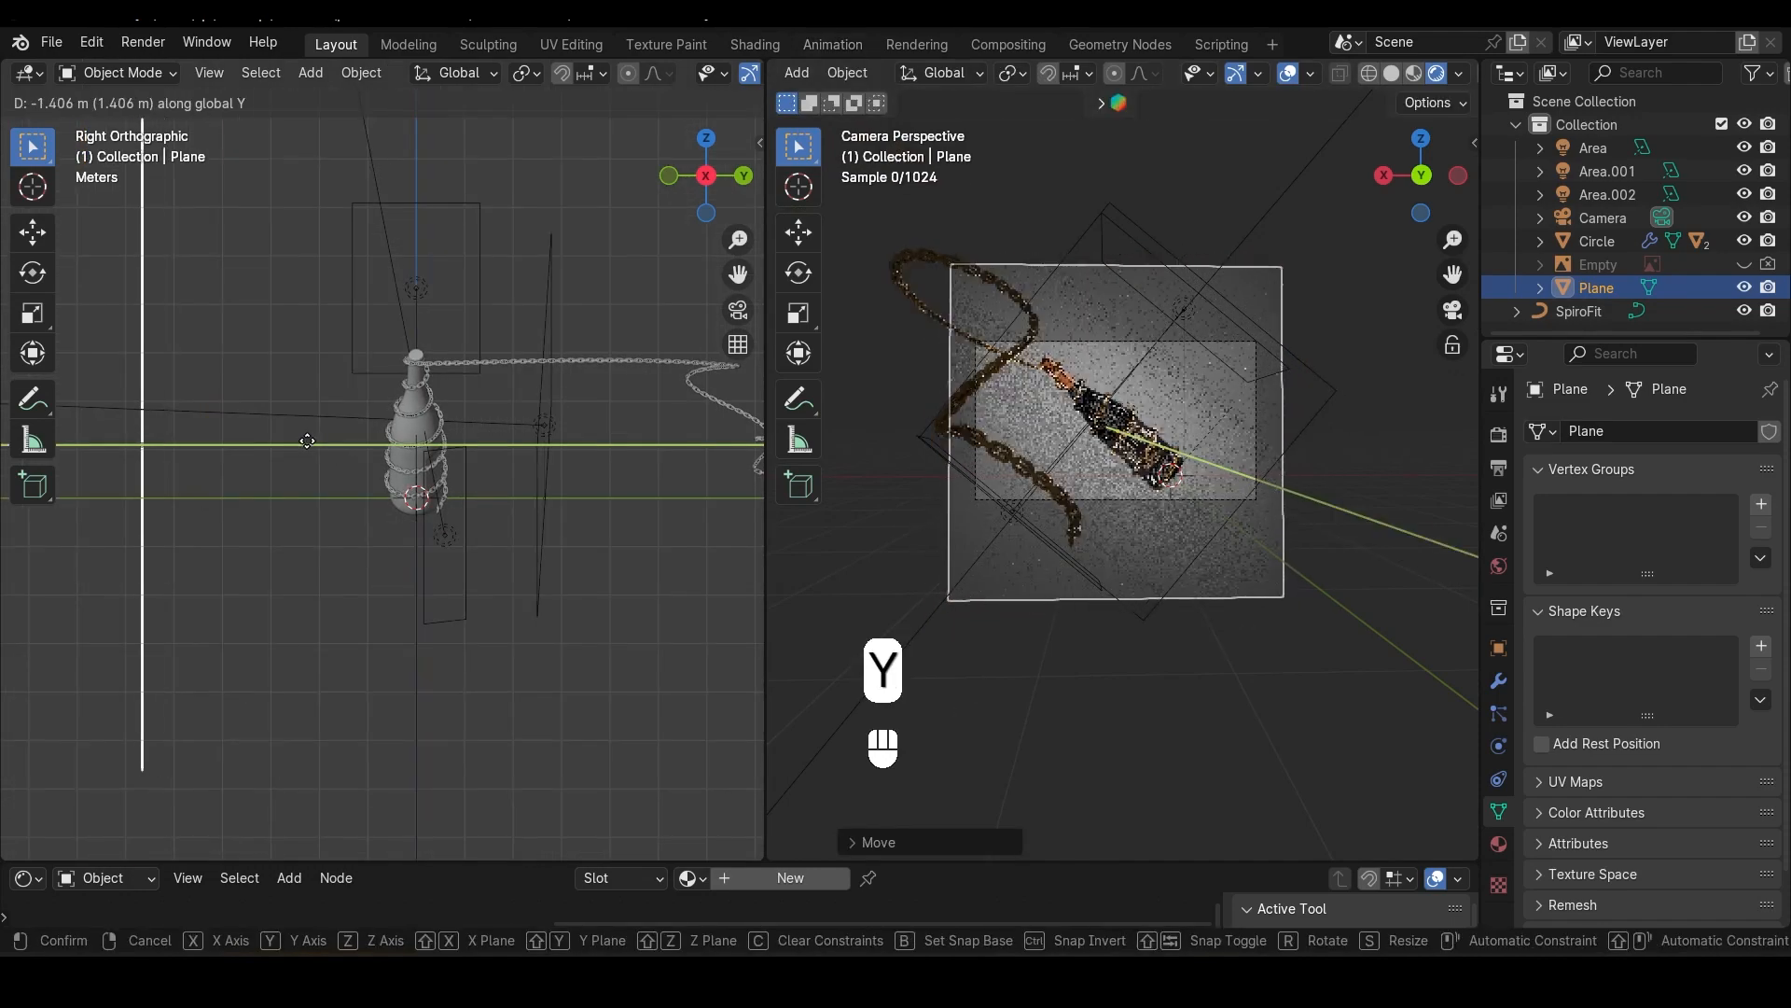
pyautogui.click(675, 765)
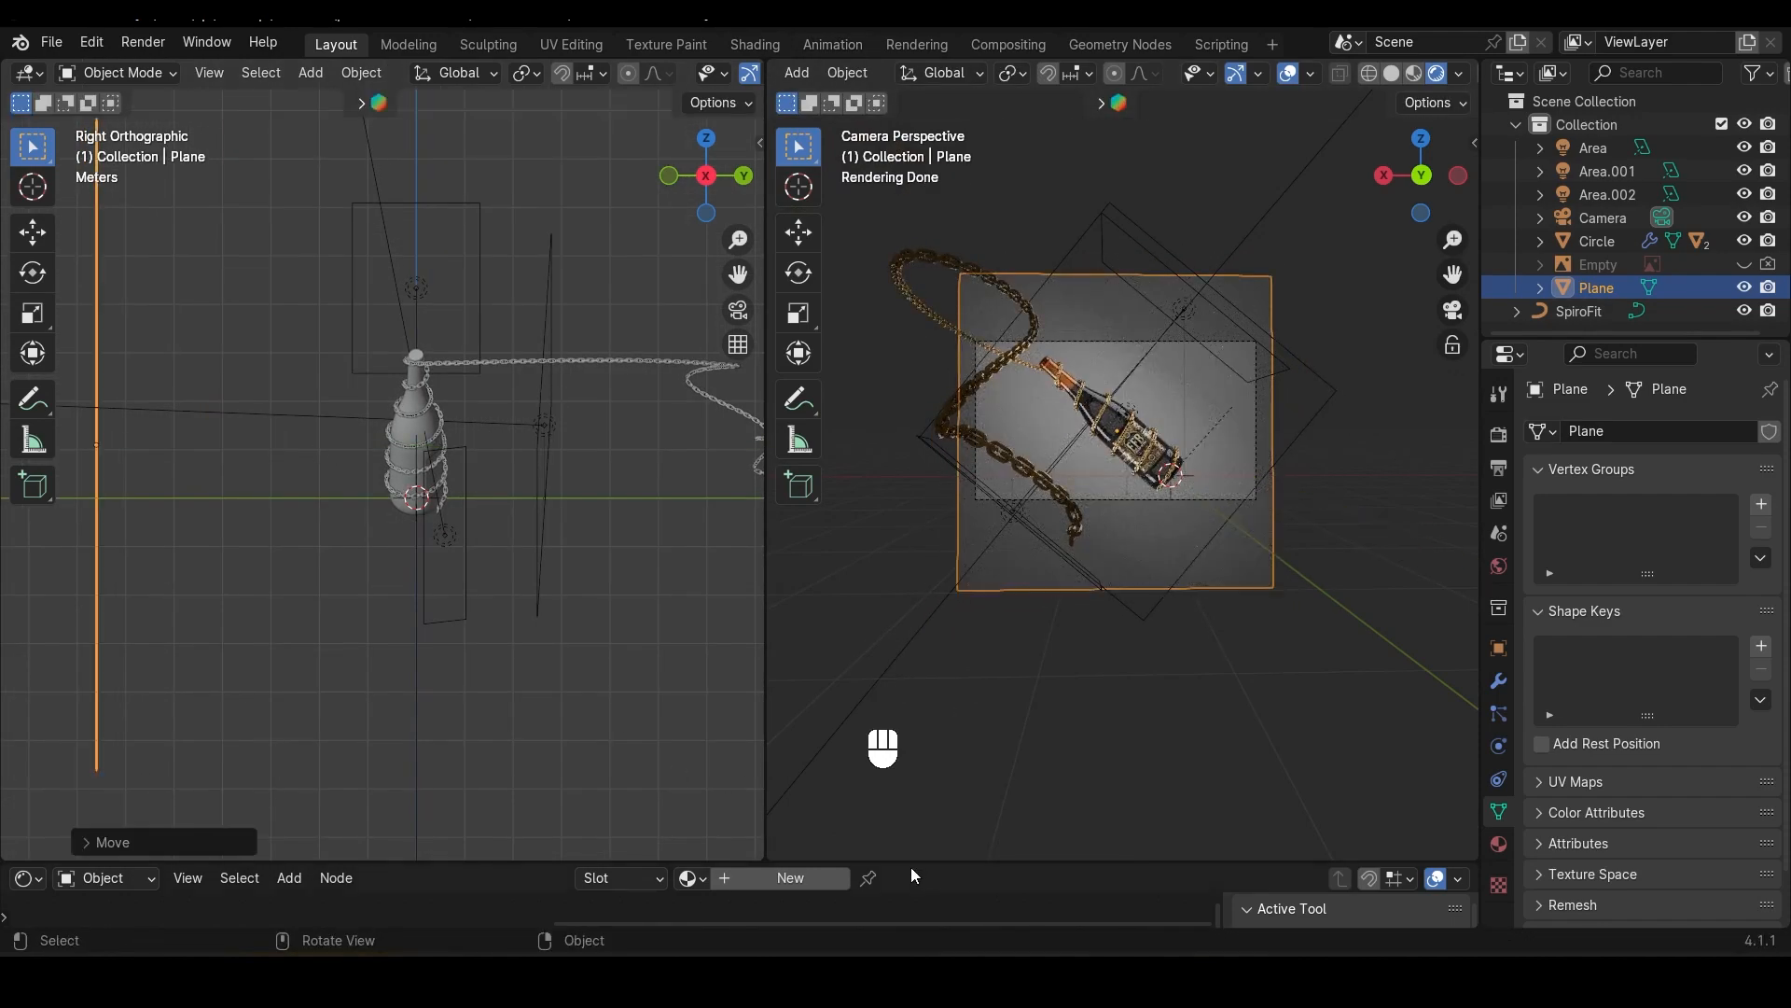
# Step: Enlarge the shader editor and give the backdrop plane a new material with a pure black base color
pyautogui.moveTo(908, 859); pyautogui.dragTo(908, 532)
pyautogui.scroll(3, 1161, 461)
pyautogui.click(792, 563)
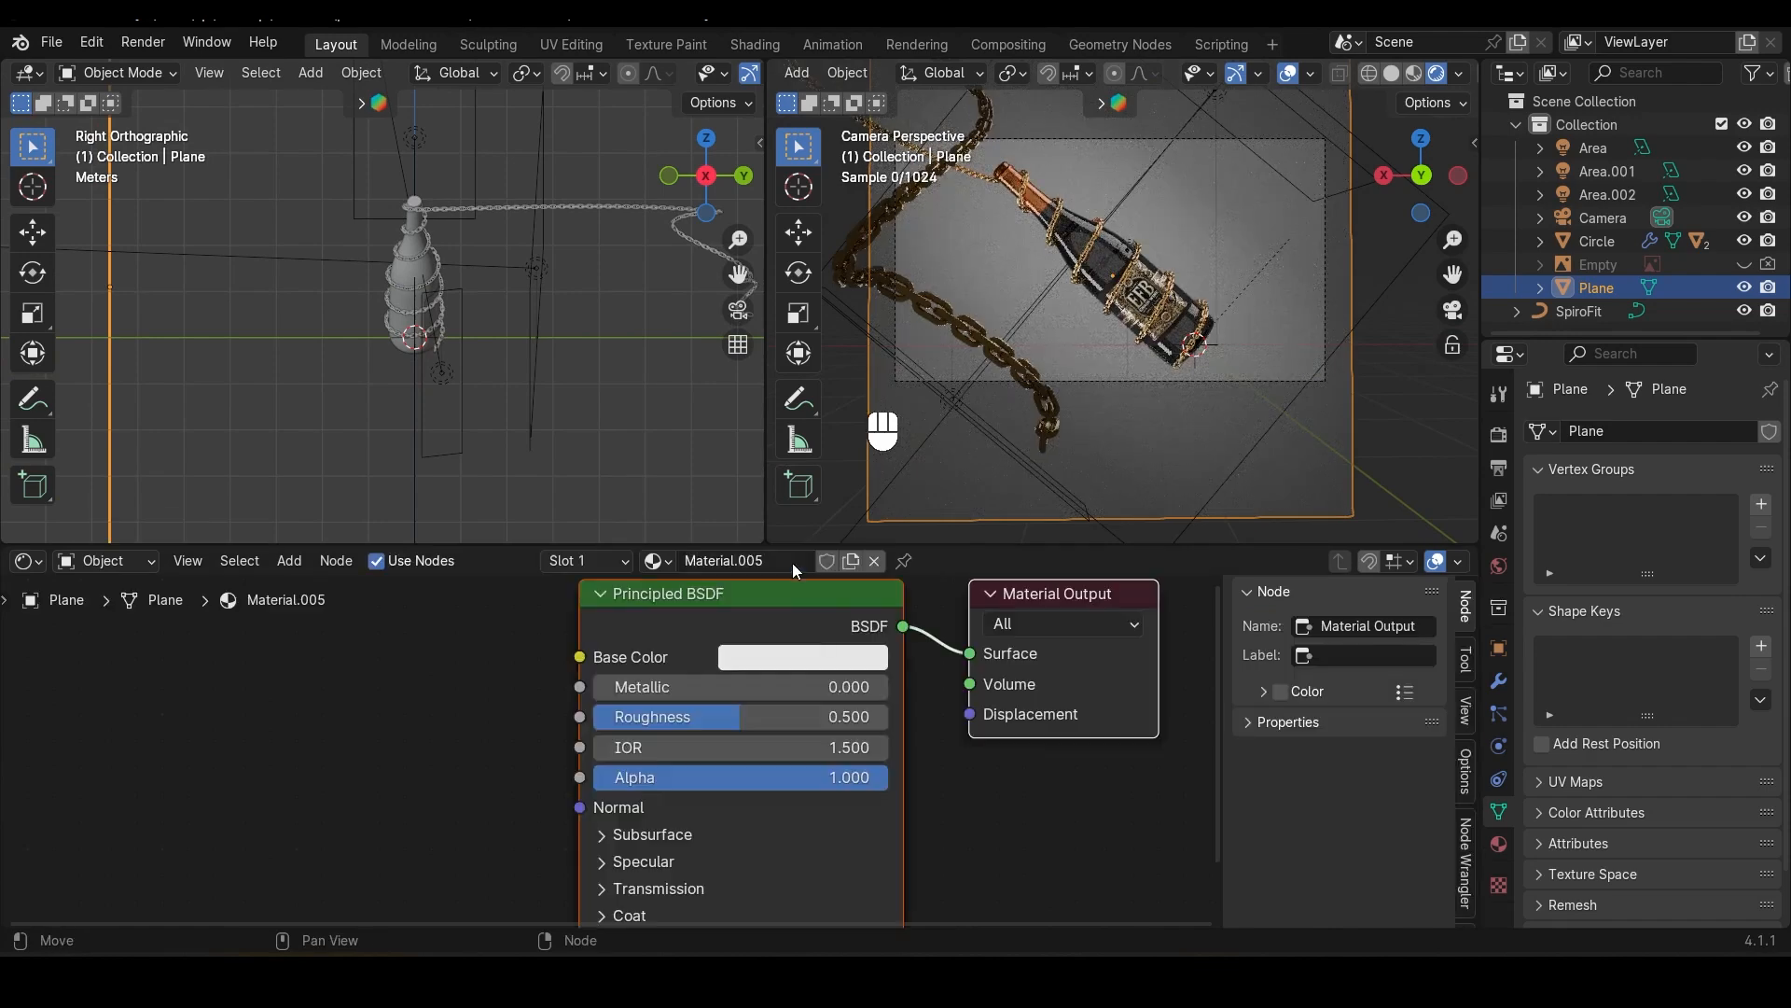
pyautogui.click(808, 680)
pyautogui.moveTo(995, 263); pyautogui.dragTo(995, 492)
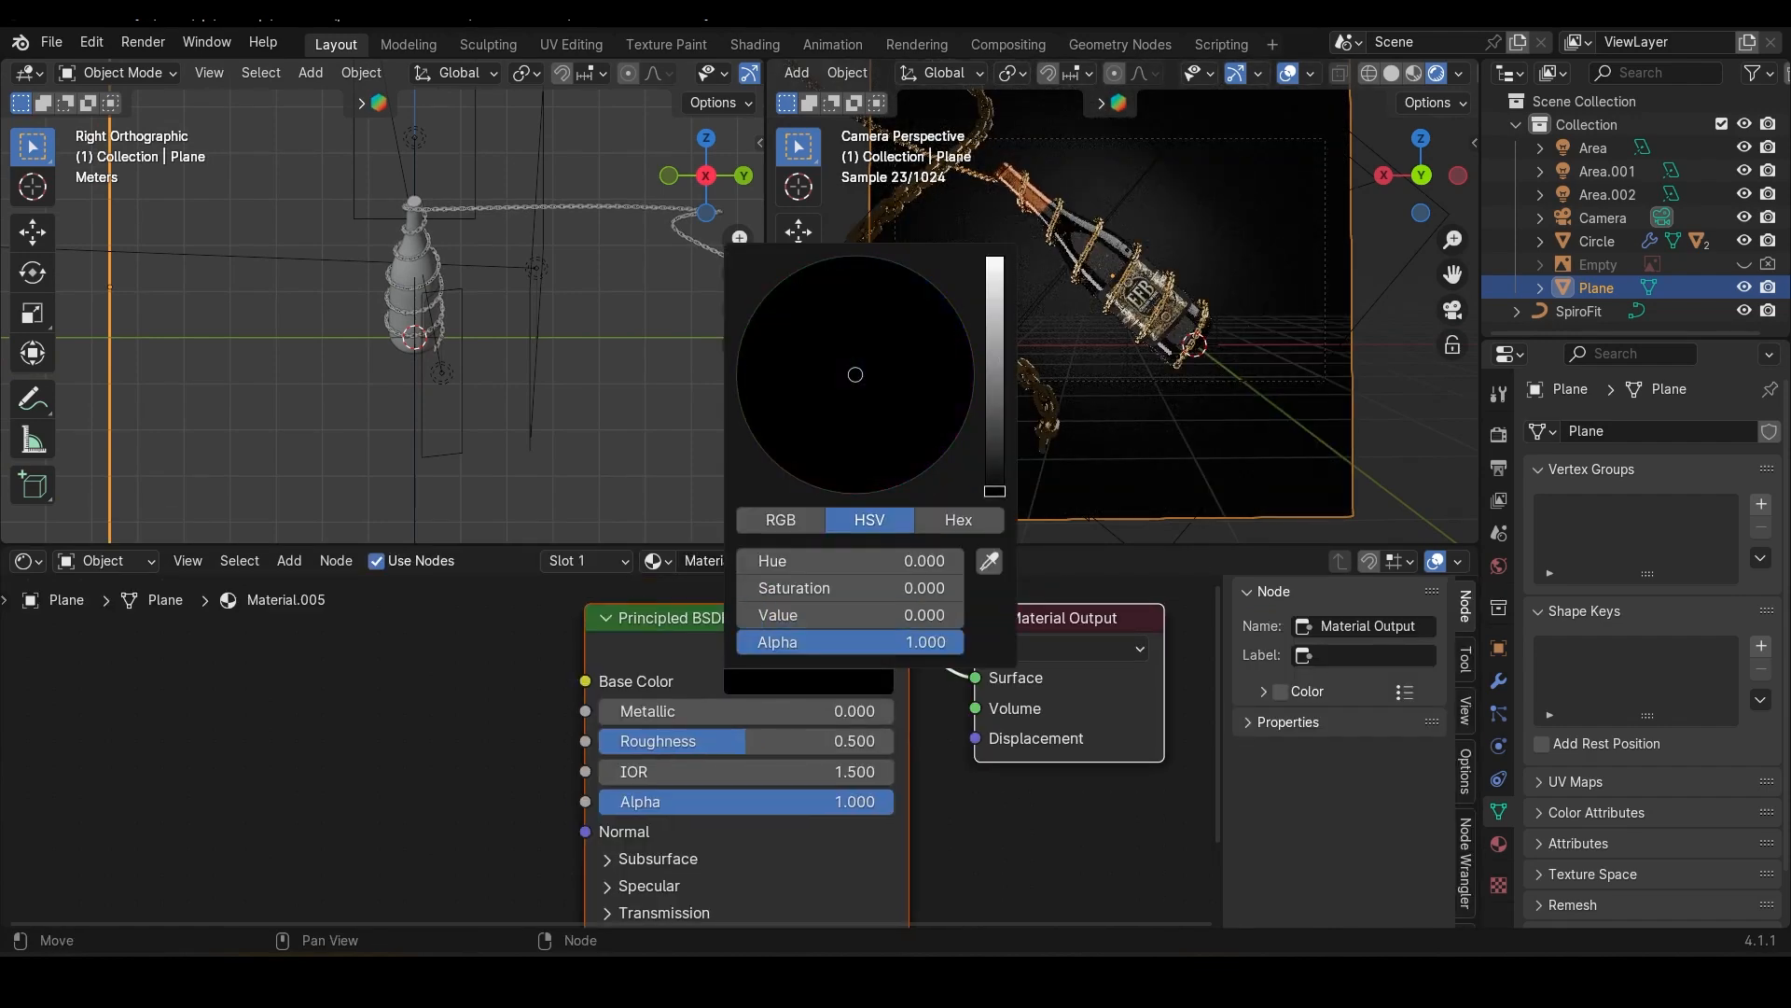
# Step: Try a roughness of 0.3 on the backdrop material, settle on 0.5, and save the file
pyautogui.moveTo(746, 740); pyautogui.dragTo(641, 740)
pyautogui.click(641, 740)
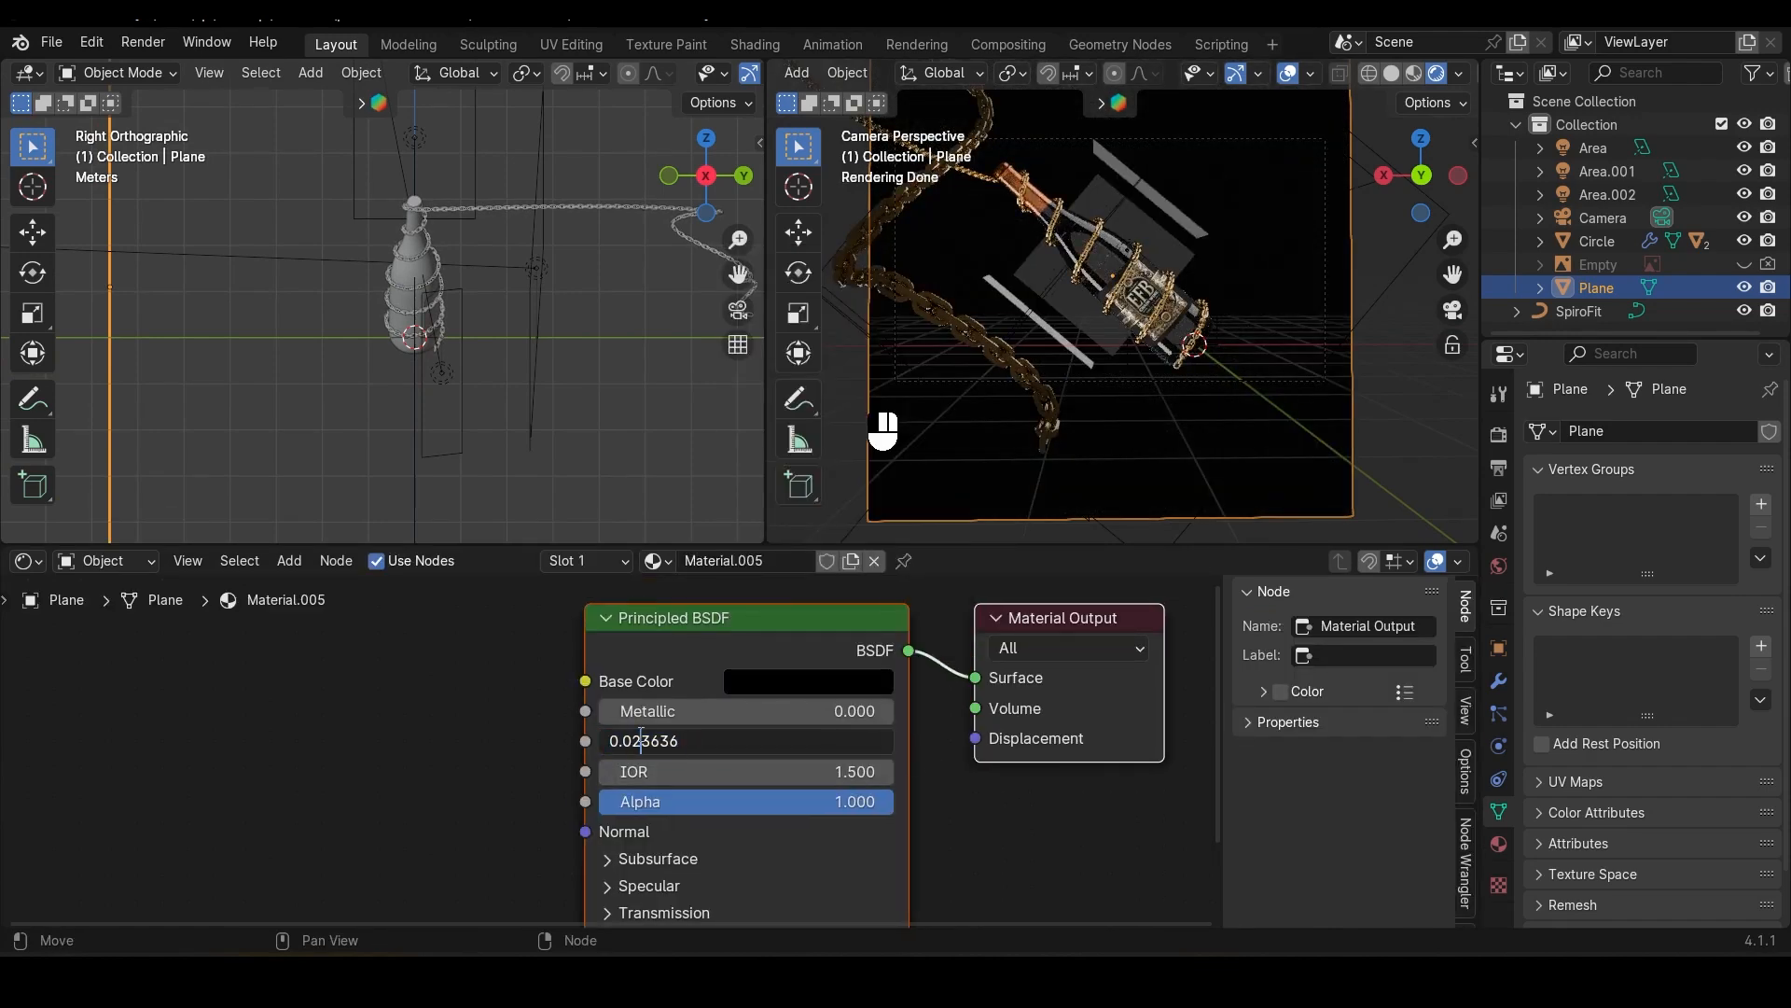
pyautogui.hotkey('ctrl', 'a')
pyautogui.write('0.3')
pyautogui.press('Return')
pyautogui.click(669, 734)
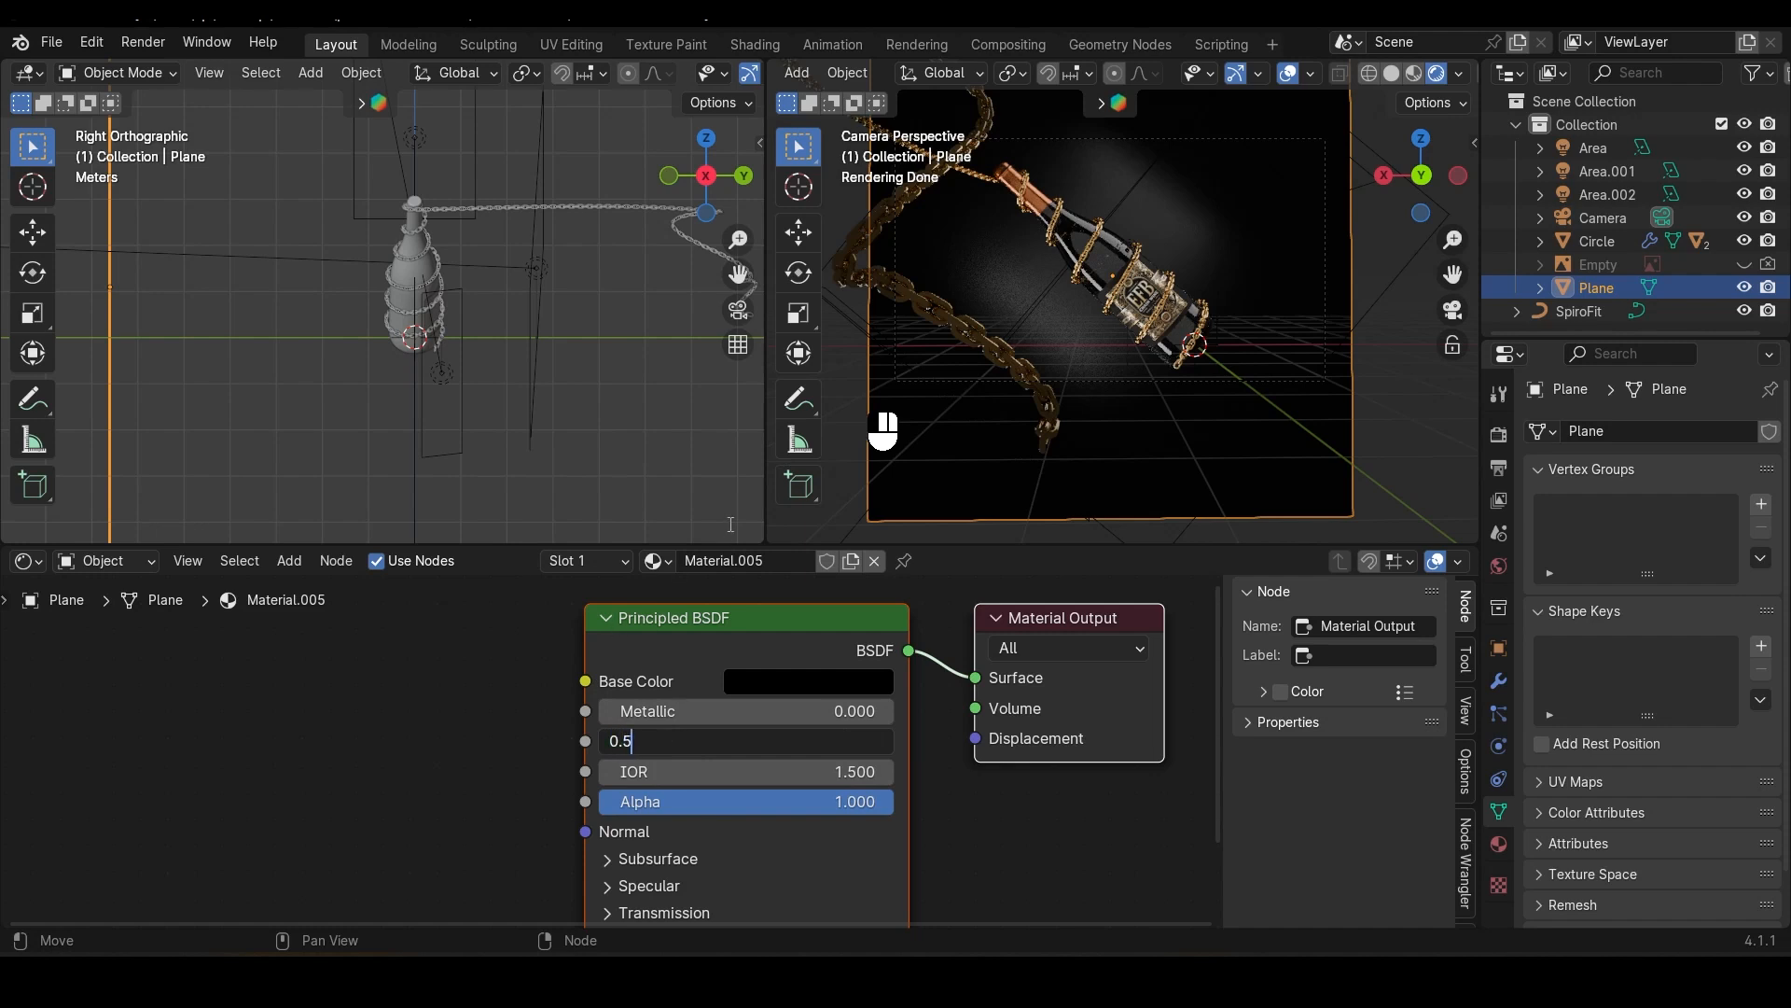
pyautogui.press('Return')
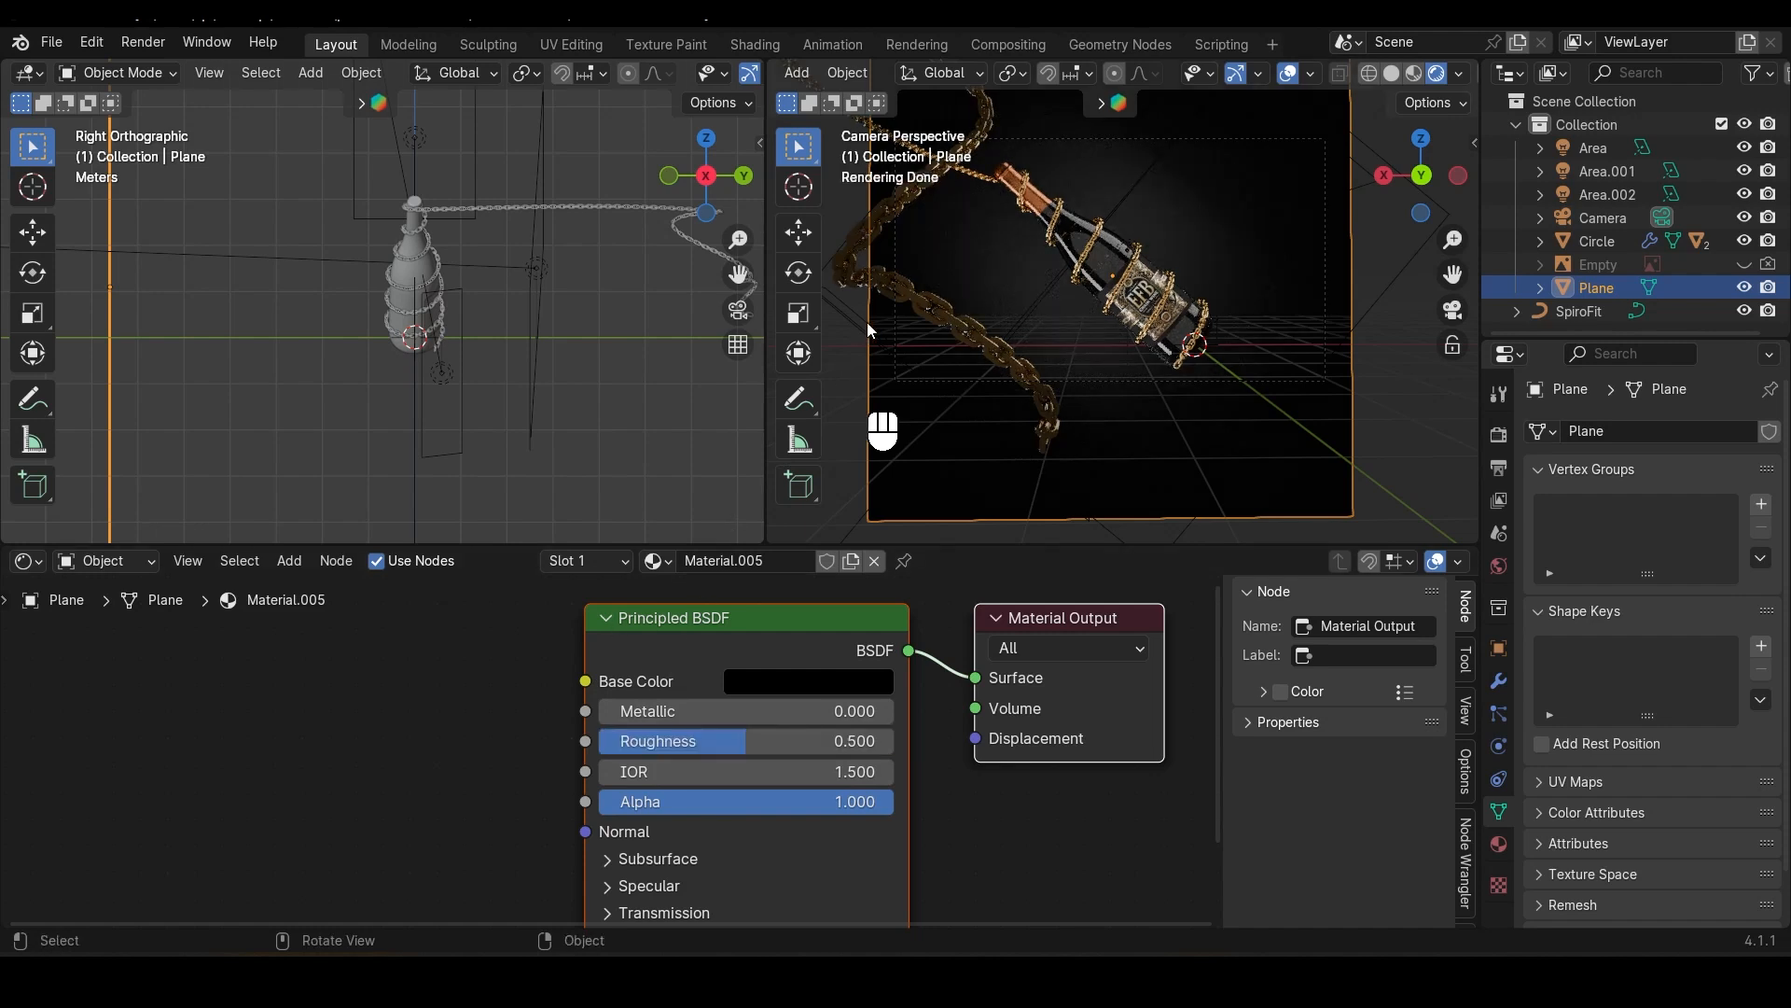
pyautogui.hotkey('ctrl', 's')
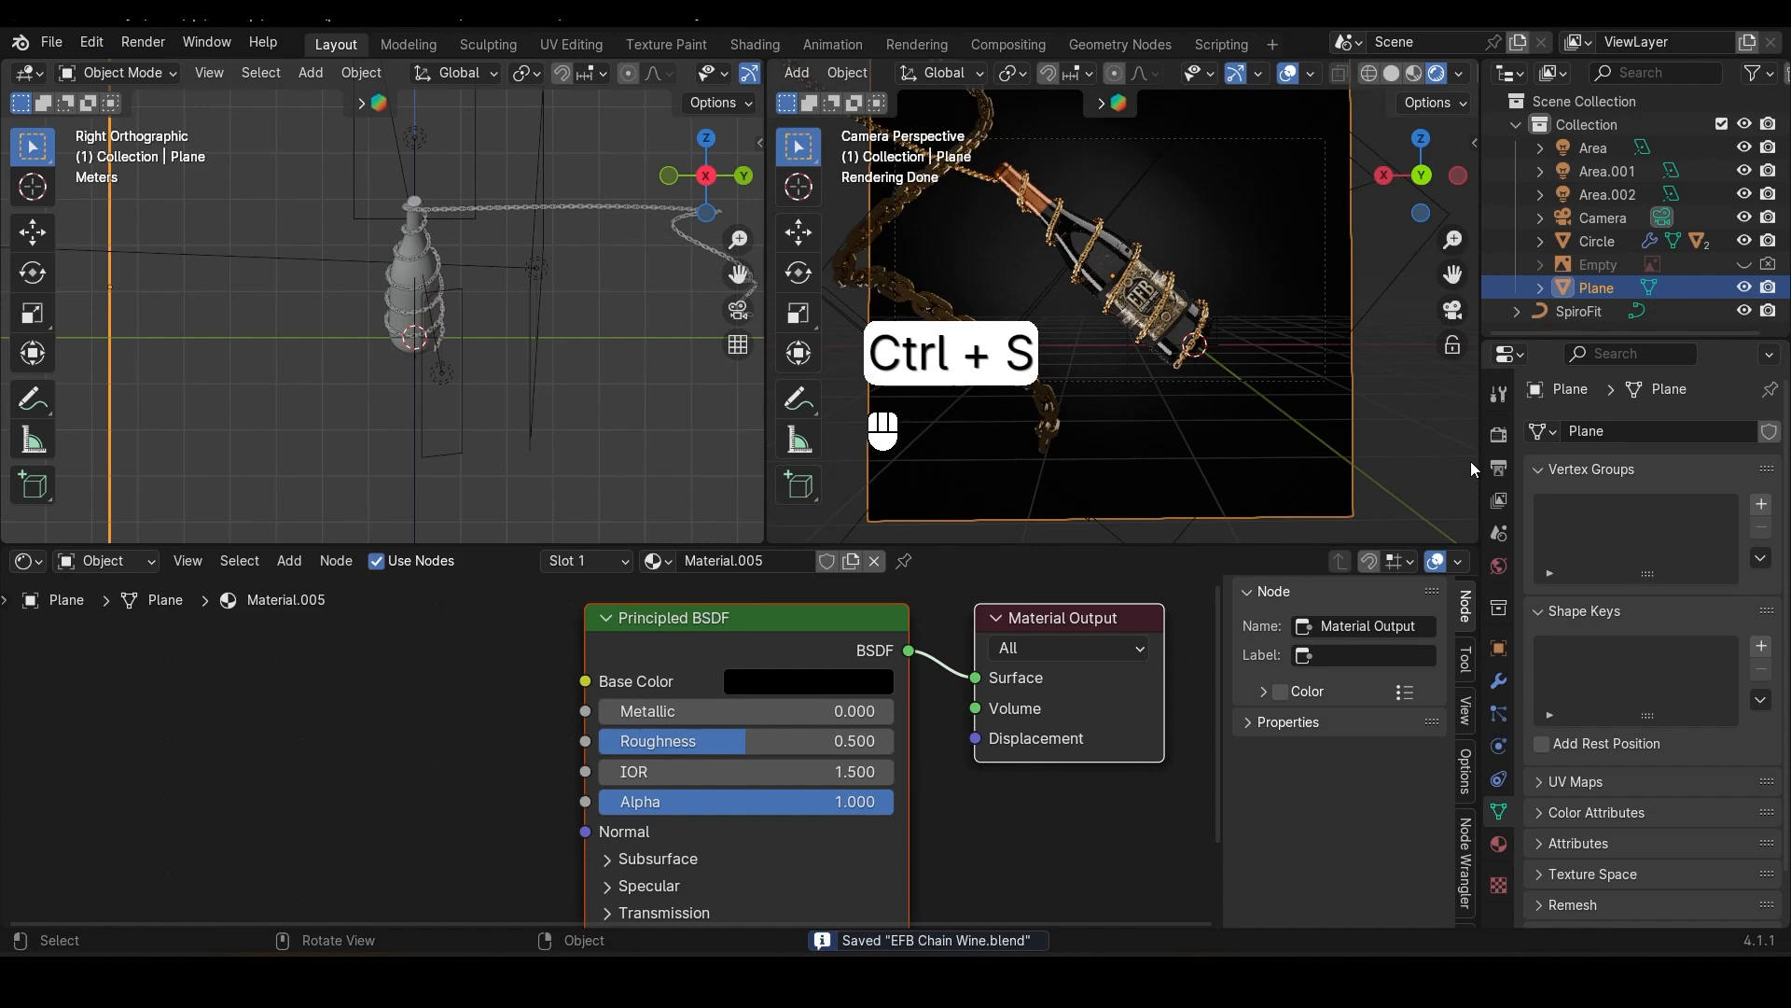
# Step: Assign an Environment Texture to the color of the world background
pyautogui.click(1498, 565)
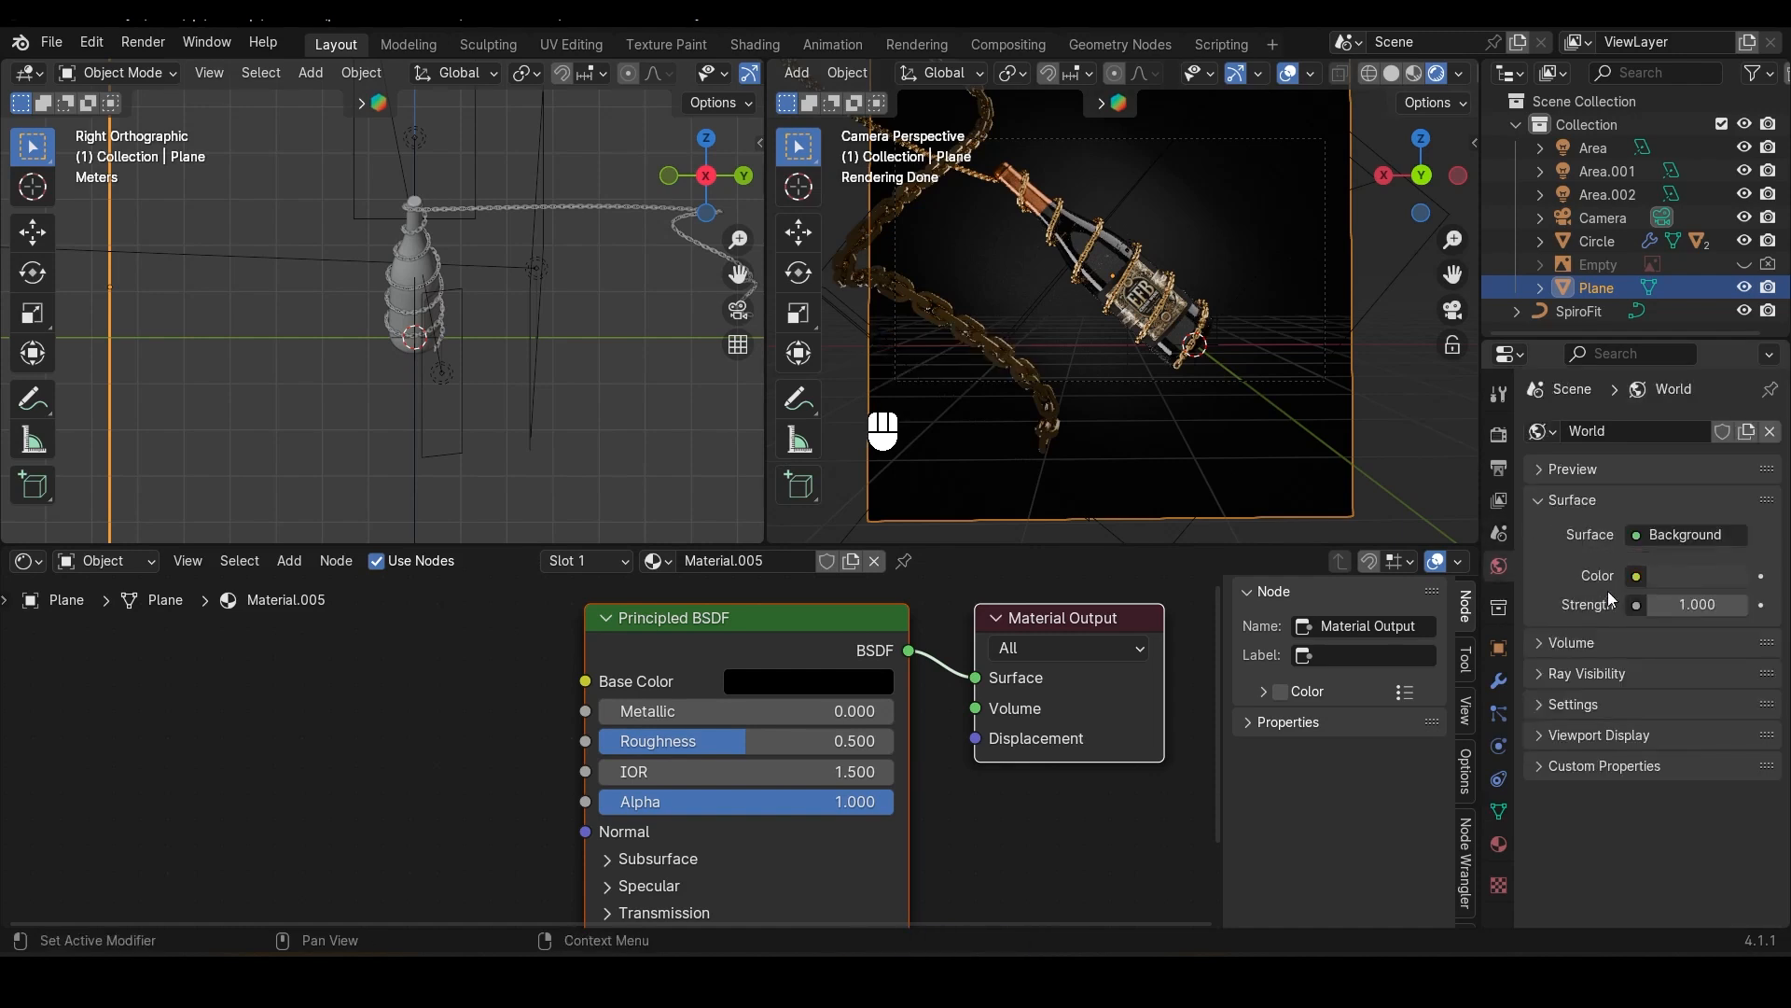
pyautogui.click(1637, 577)
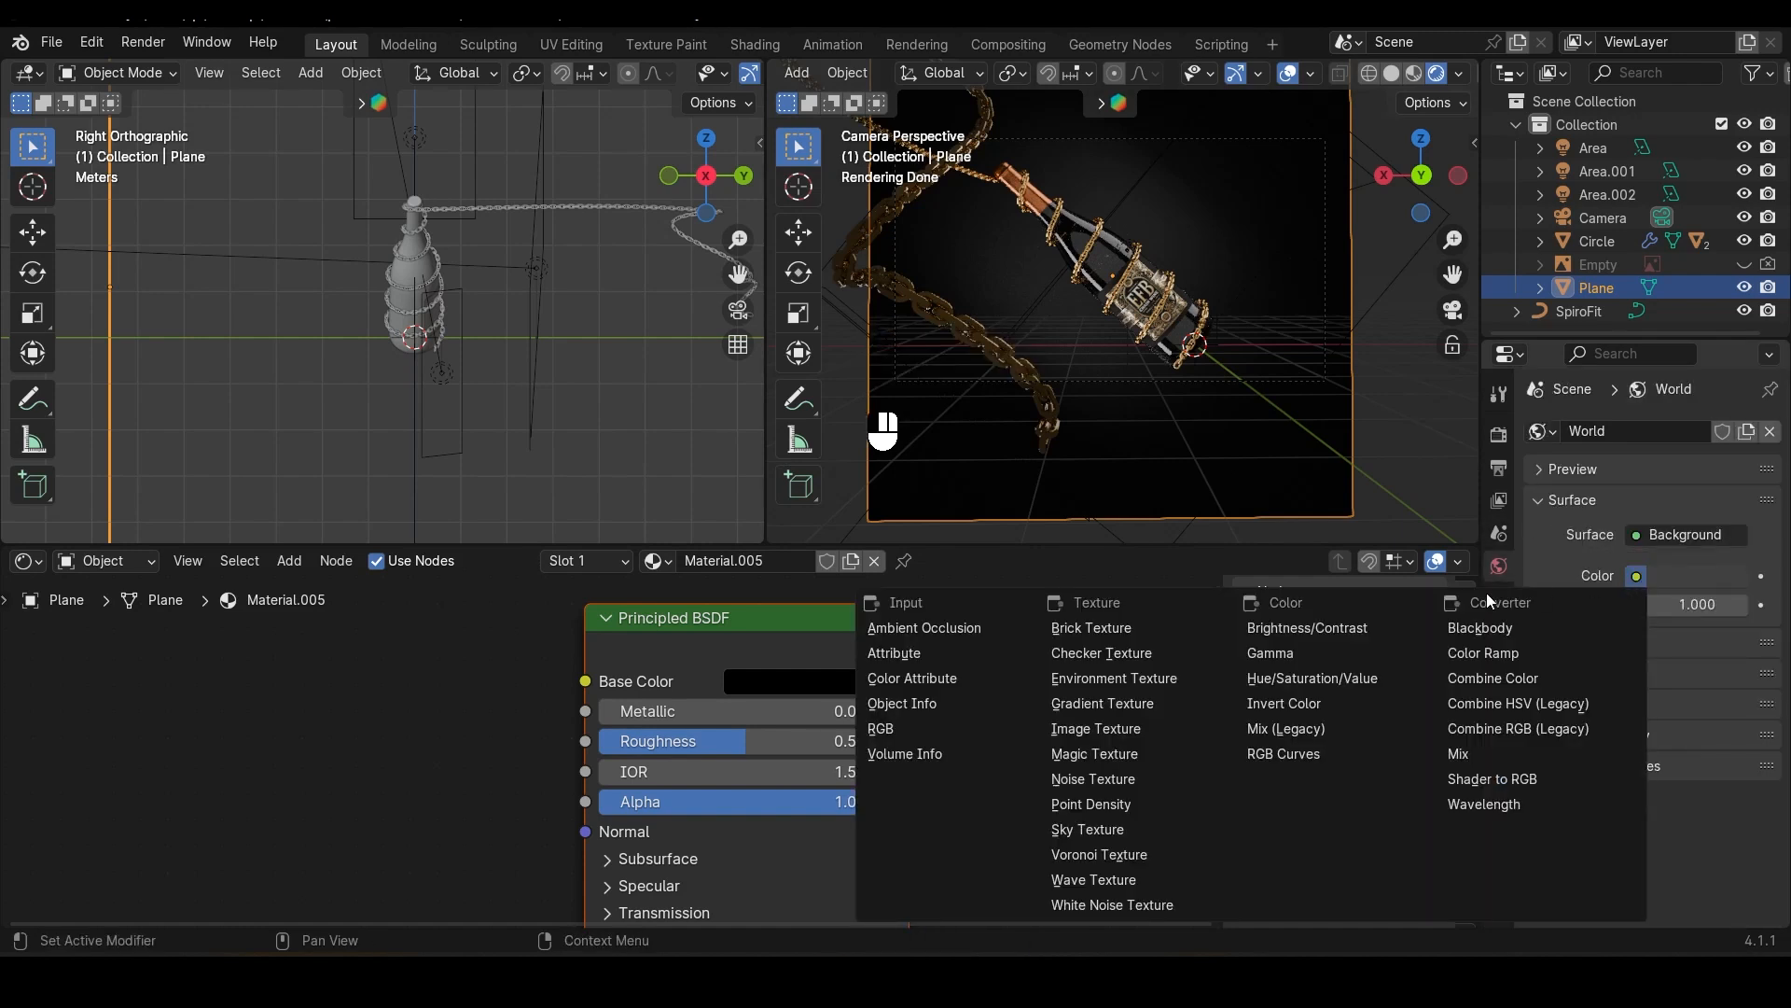
pyautogui.click(1135, 681)
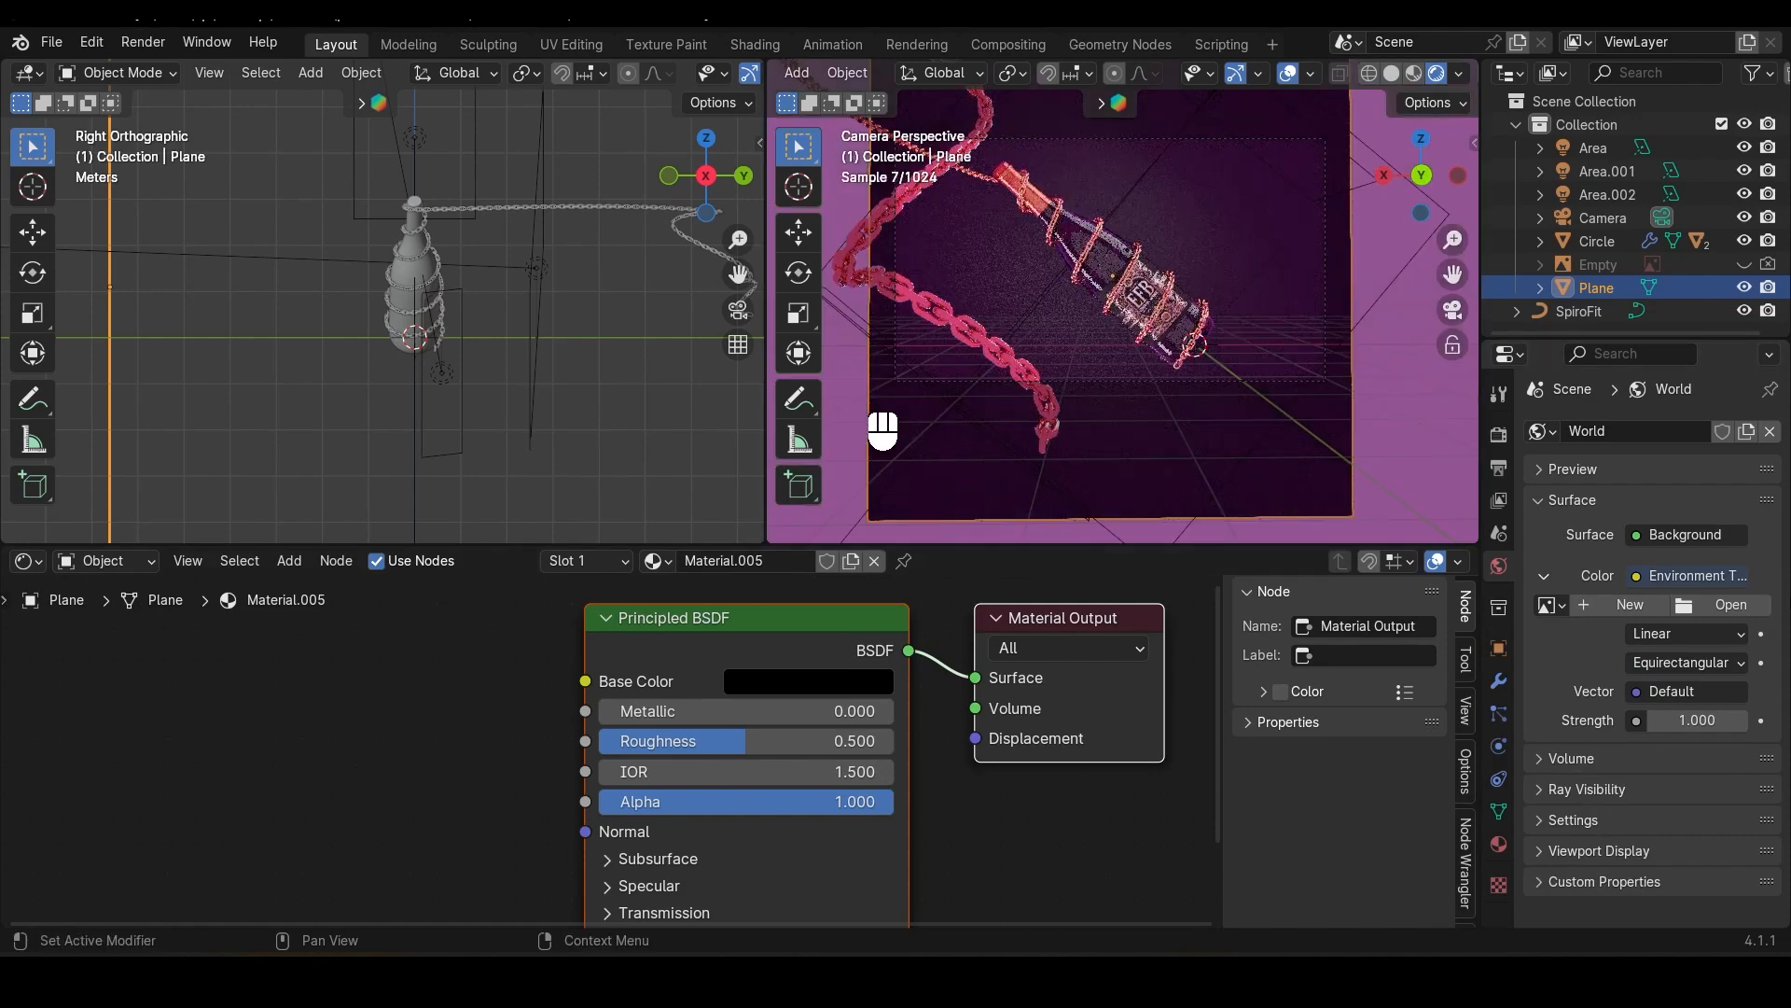
# Step: Load studio.exr from the studiolights folder of the Blender 4.1 program files as the world's environment image
pyautogui.click(1732, 605)
pyautogui.click(377, 613)
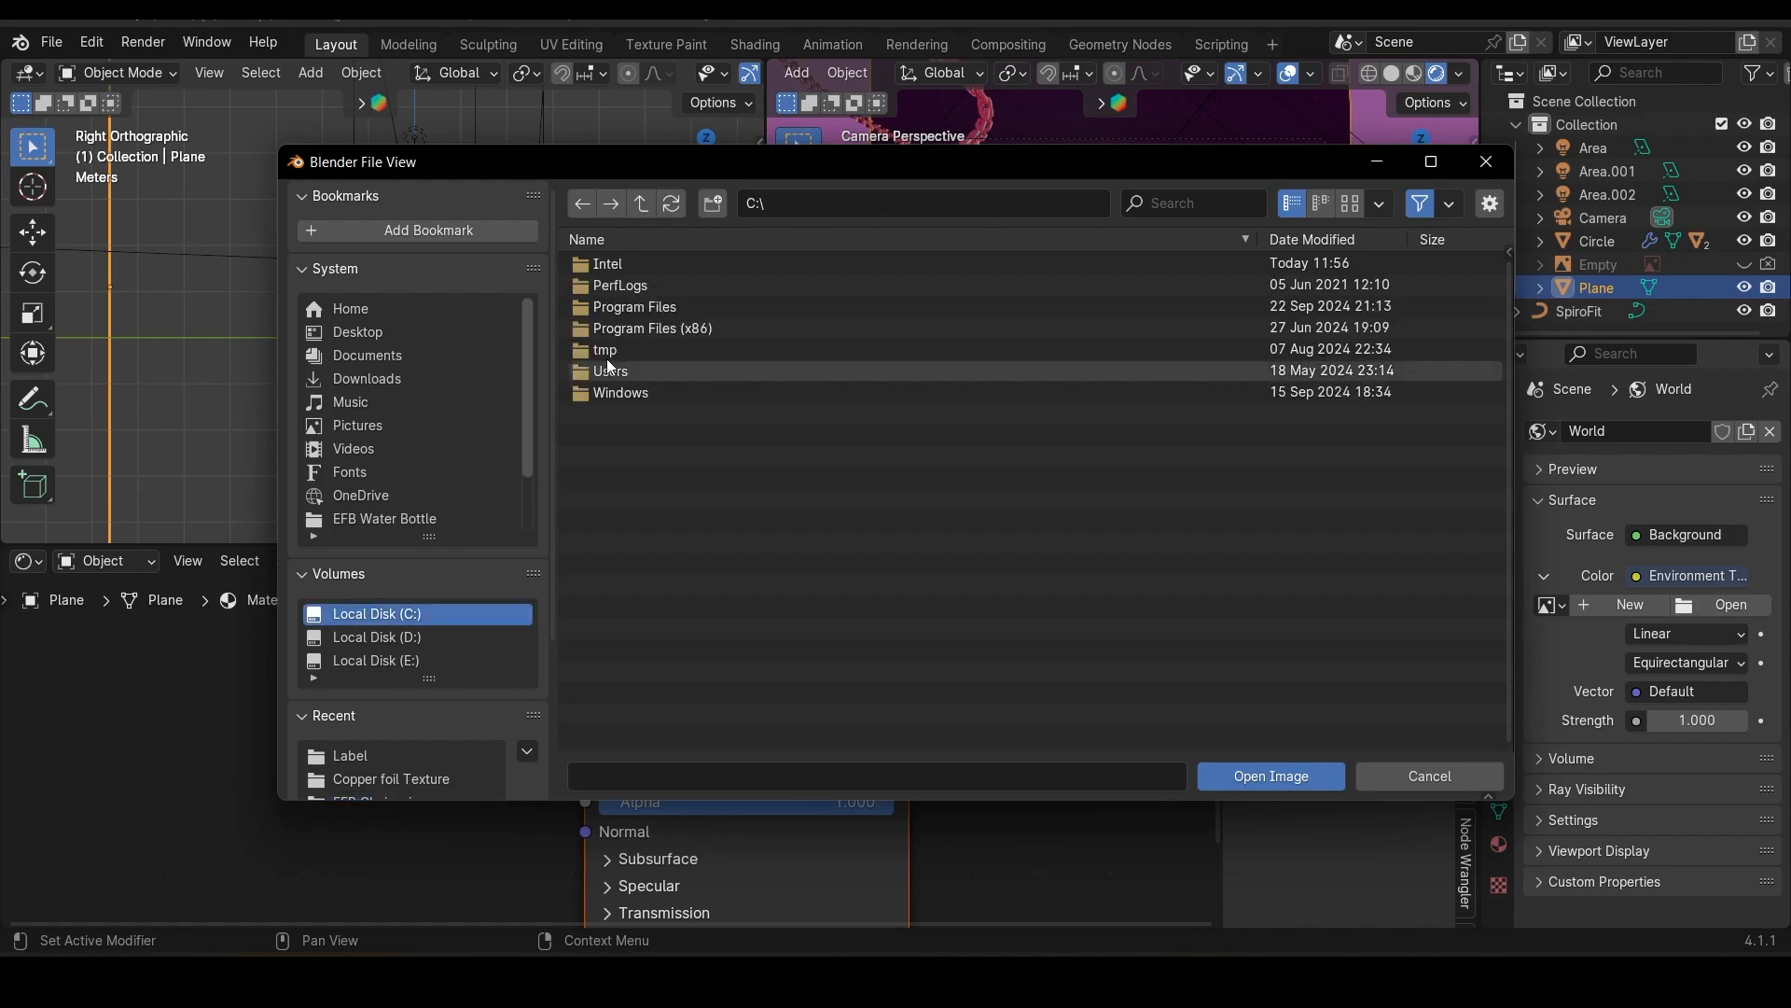
pyautogui.doubleClick(634, 306)
pyautogui.doubleClick(644, 284)
pyautogui.doubleClick(635, 263)
pyautogui.doubleClick(653, 265)
pyautogui.doubleClick(653, 267)
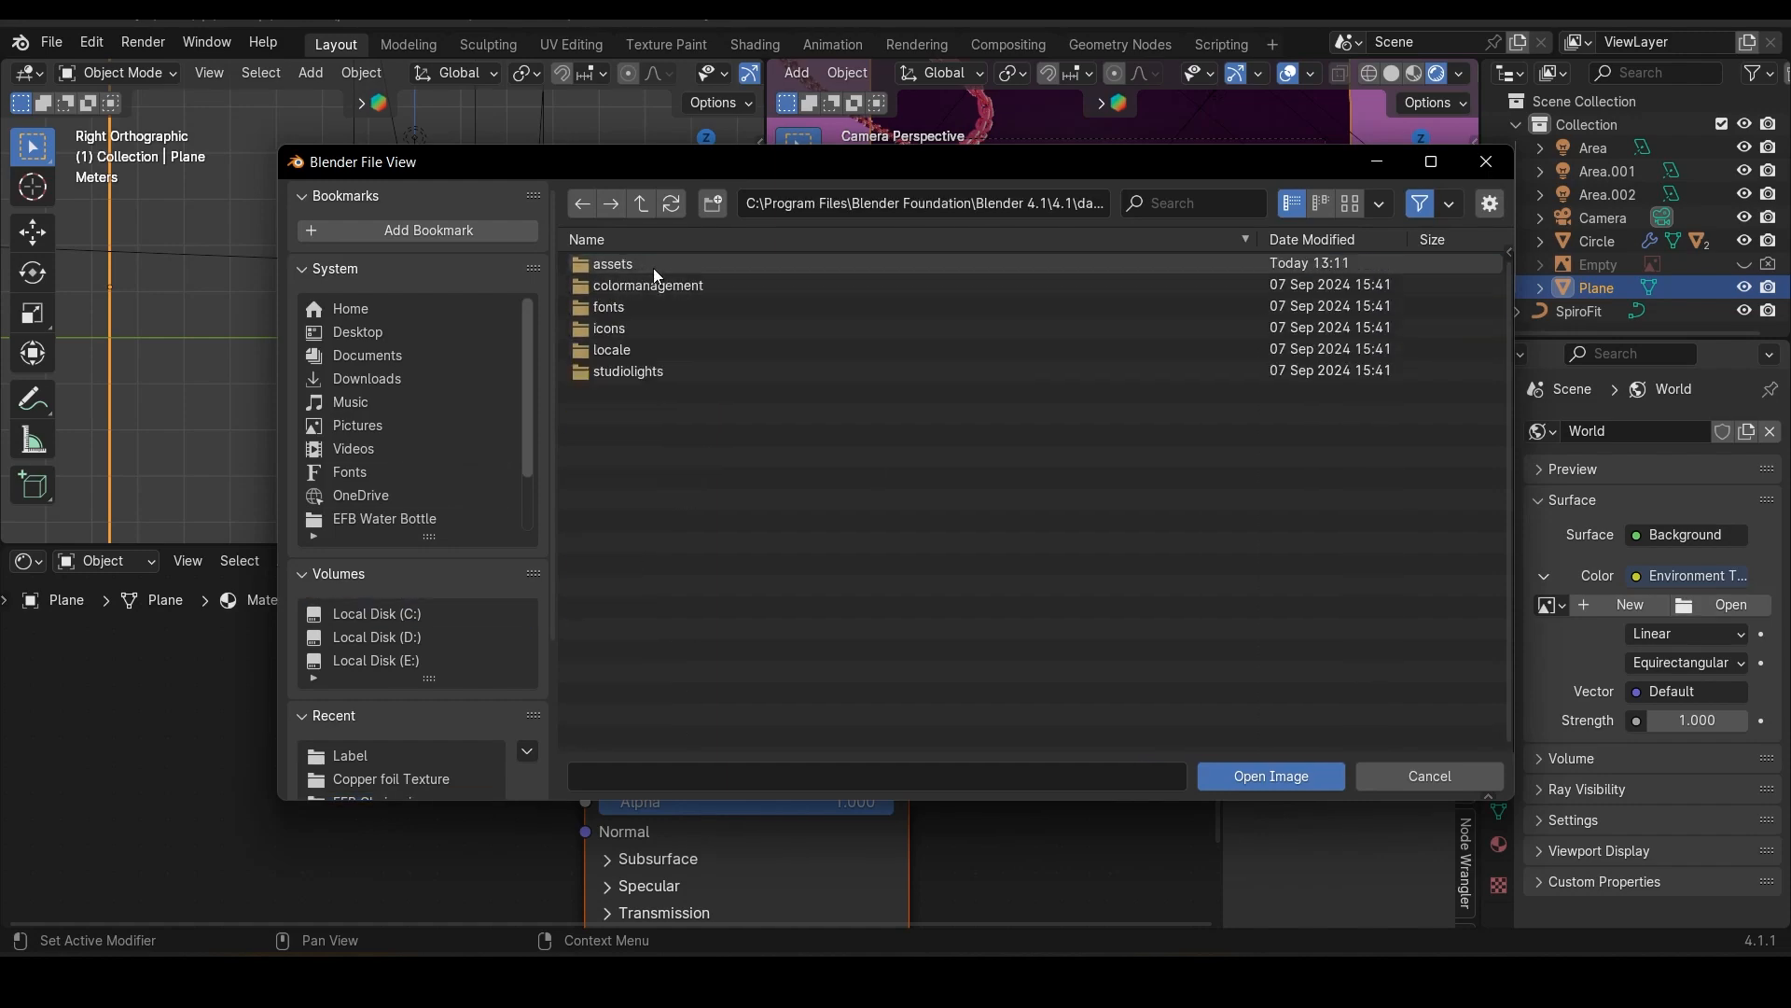
pyautogui.doubleClick(643, 349)
pyautogui.doubleClick(639, 306)
pyautogui.click(623, 370)
pyautogui.click(1270, 775)
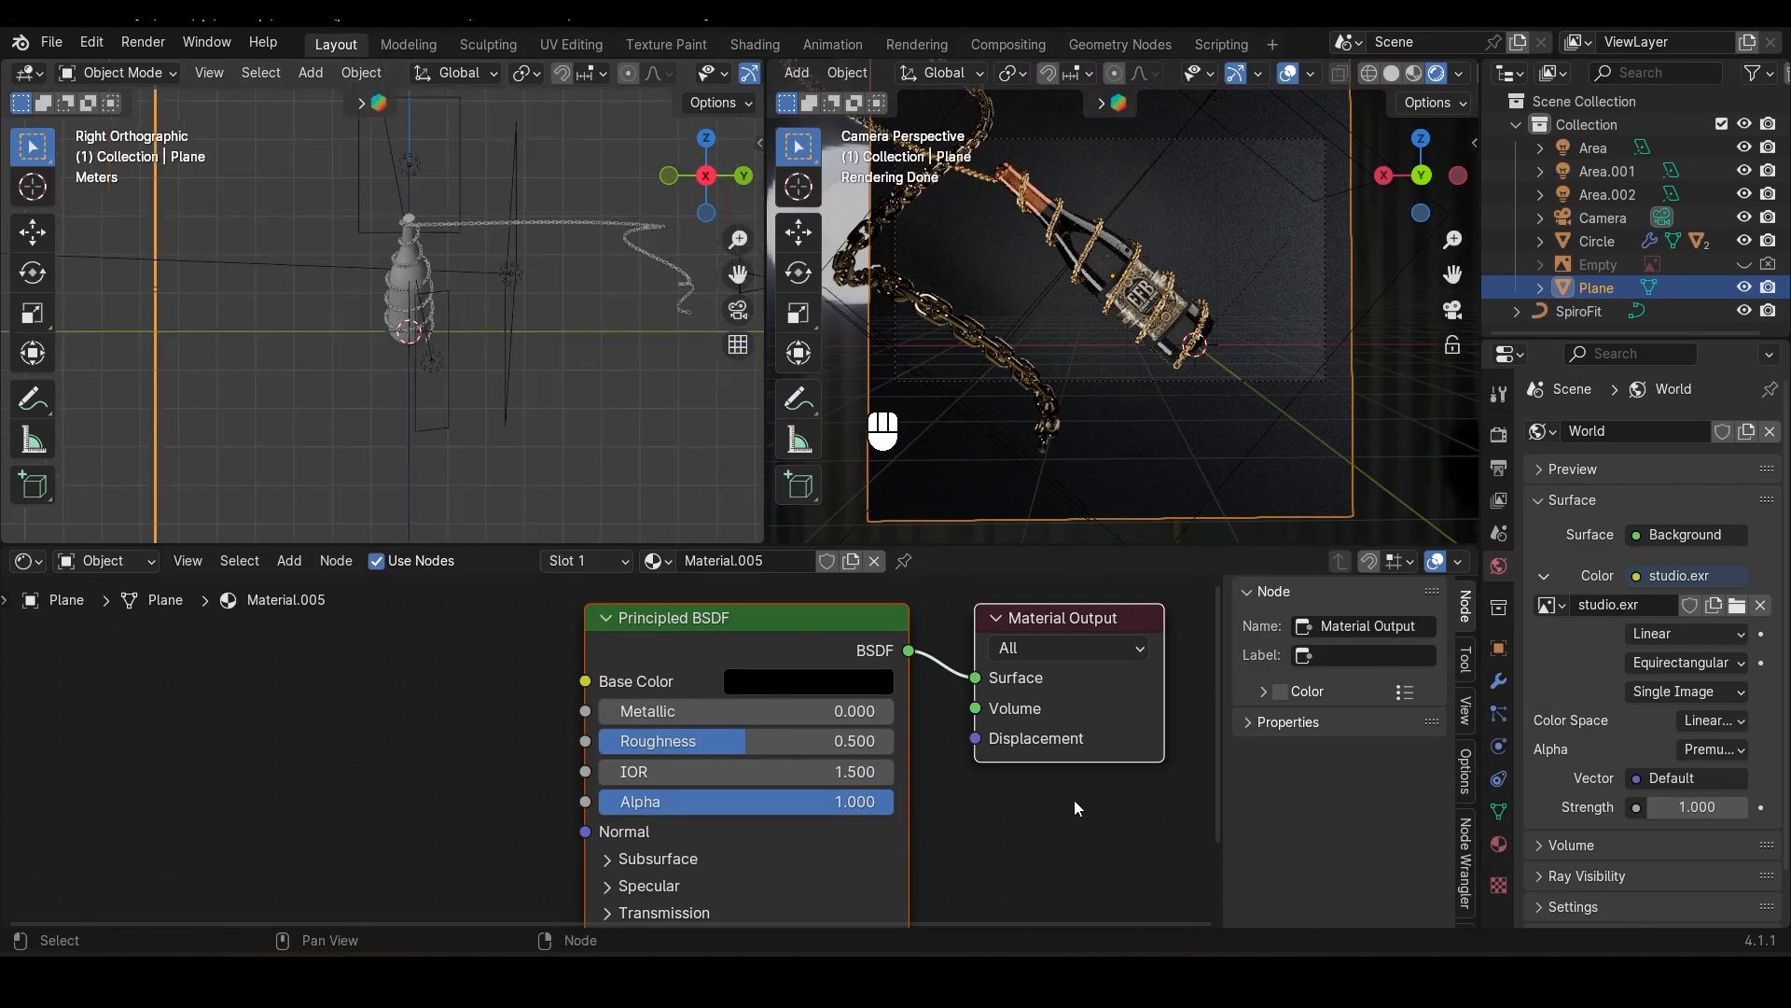
# Step: Shrink the shader editor and the right view so the camera viewport takes up most of the workspace
pyautogui.keyDown('ctrl'); pyautogui.hscroll(3, 1073, 799); pyautogui.keyUp('ctrl')
pyautogui.scroll(1, 1012, 744)
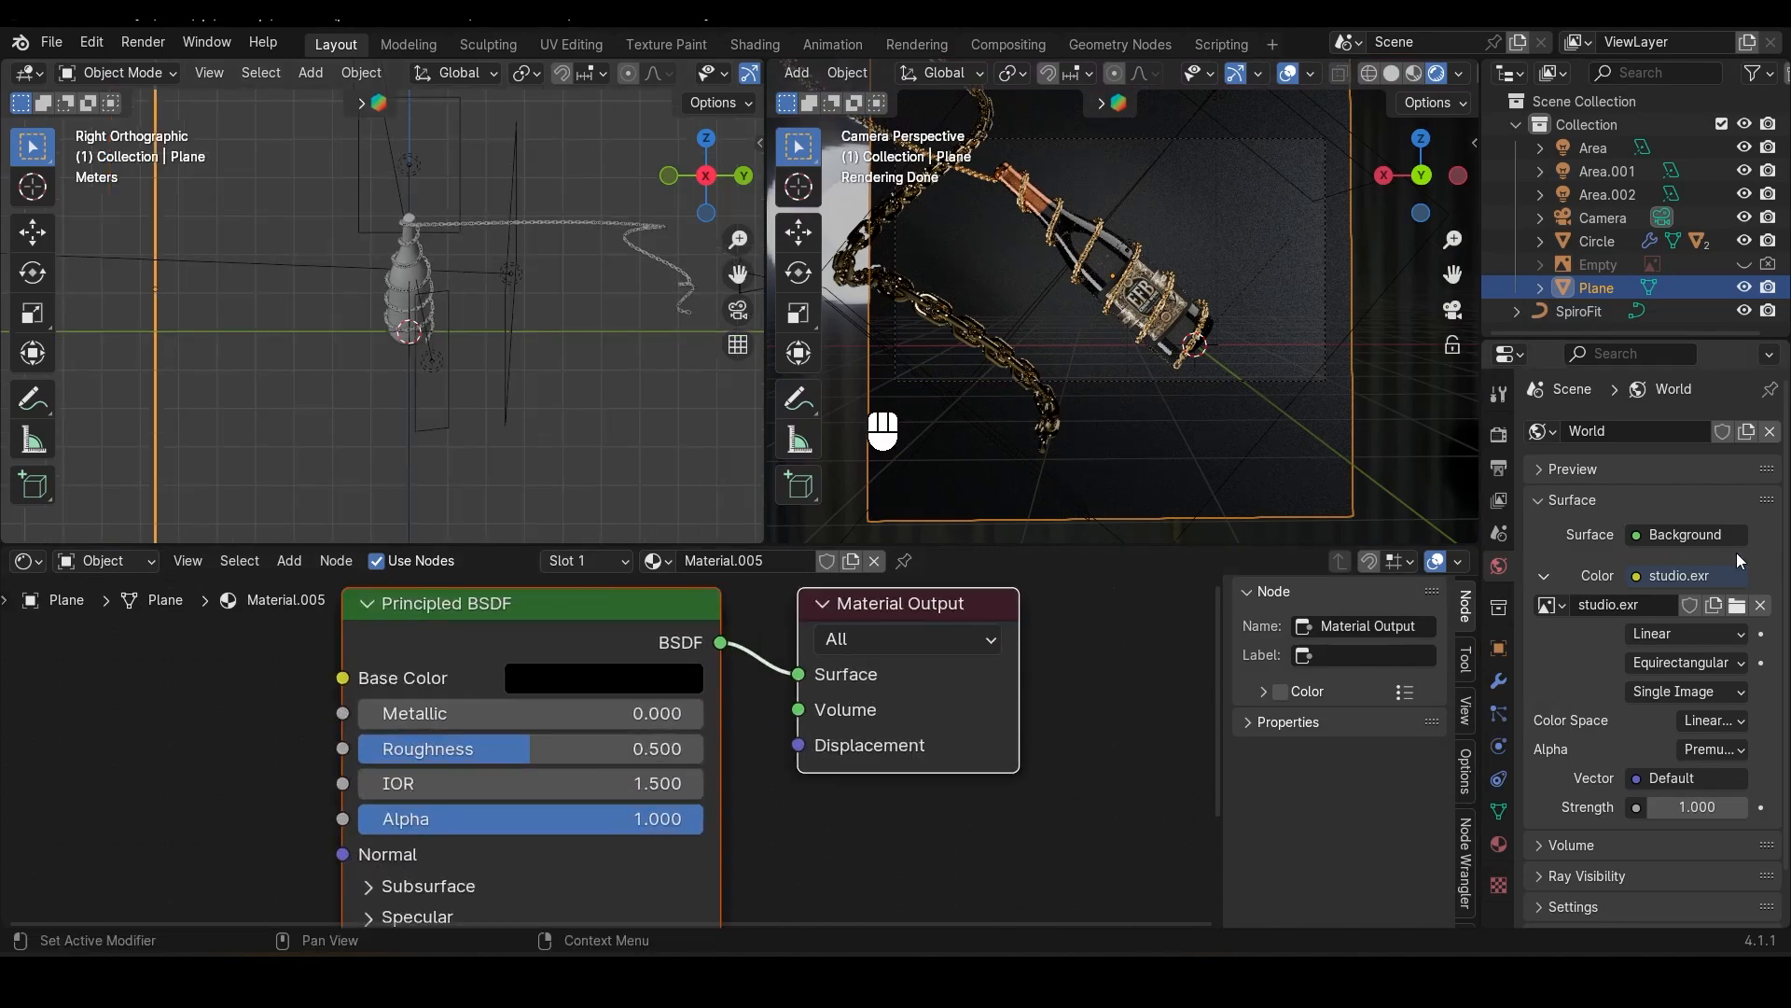
pyautogui.scroll(-1, 927, 737)
pyautogui.moveTo(826, 548); pyautogui.dragTo(826, 881)
pyautogui.moveTo(765, 575); pyautogui.dragTo(314, 575)
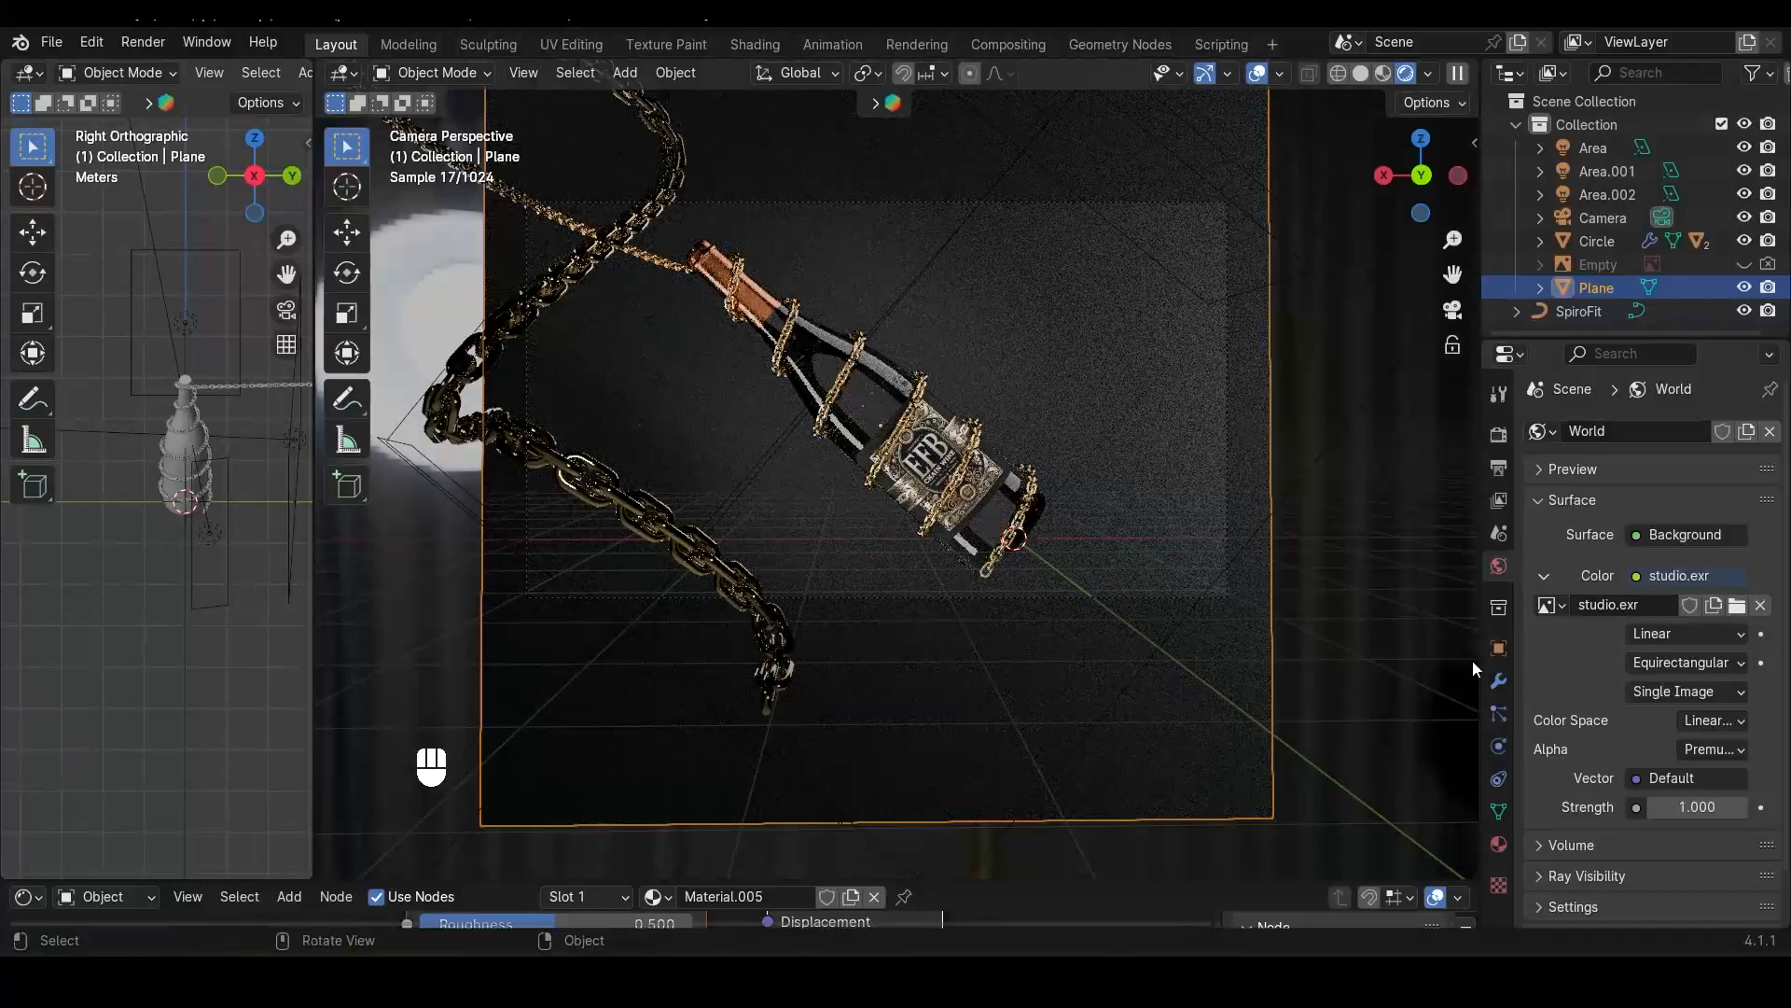
# Step: Enable depth of field on the camera with the bottle as focus object and an F-Stop of 2.5
pyautogui.click(1226, 448)
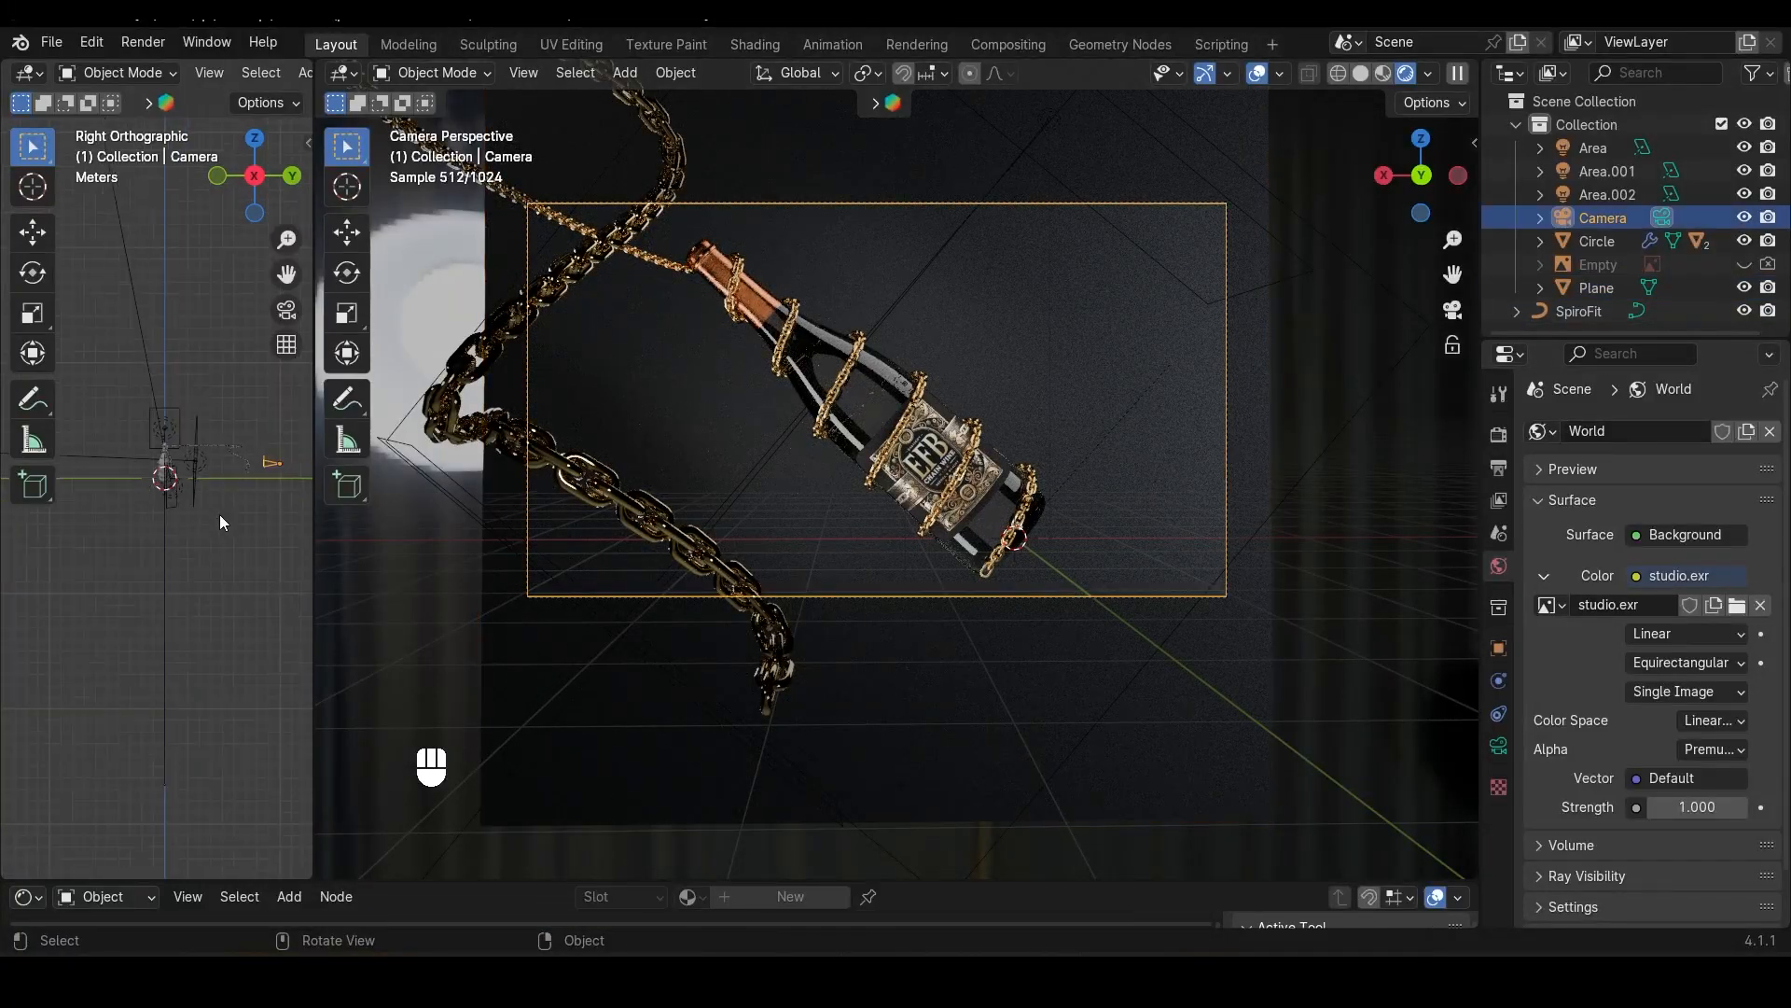
pyautogui.scroll(7, 250, 466)
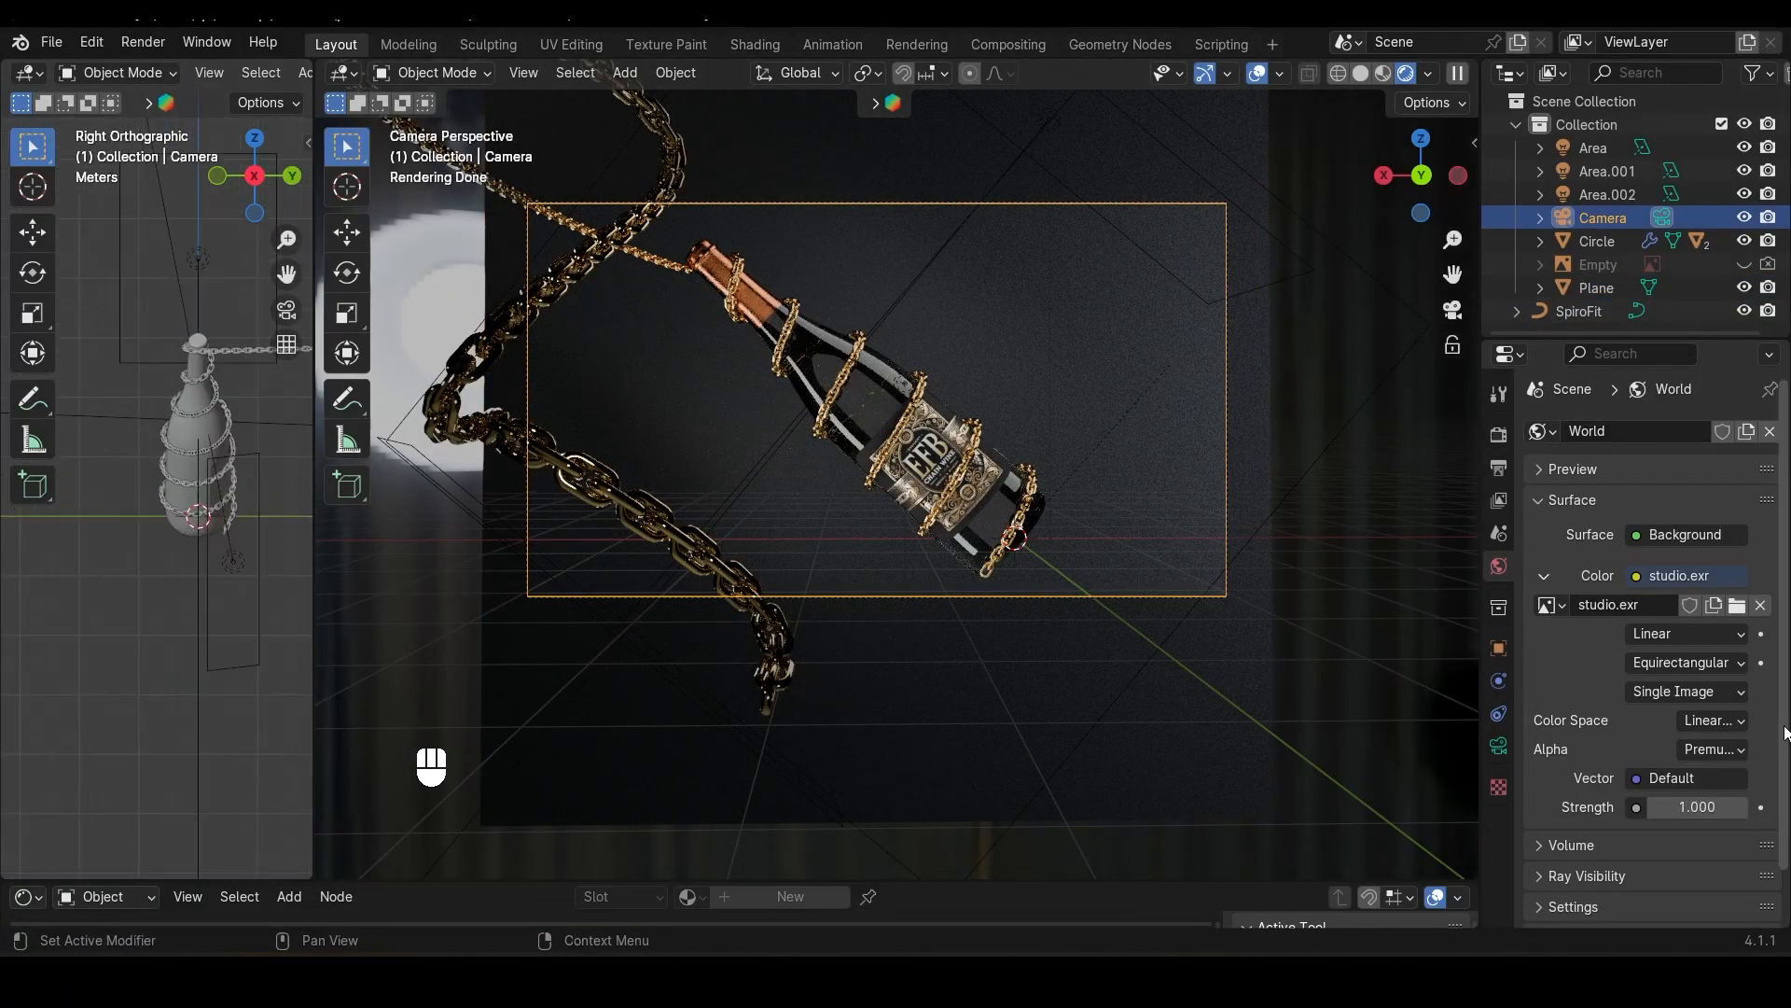
pyautogui.click(1495, 749)
pyautogui.scroll(-5, 1595, 802)
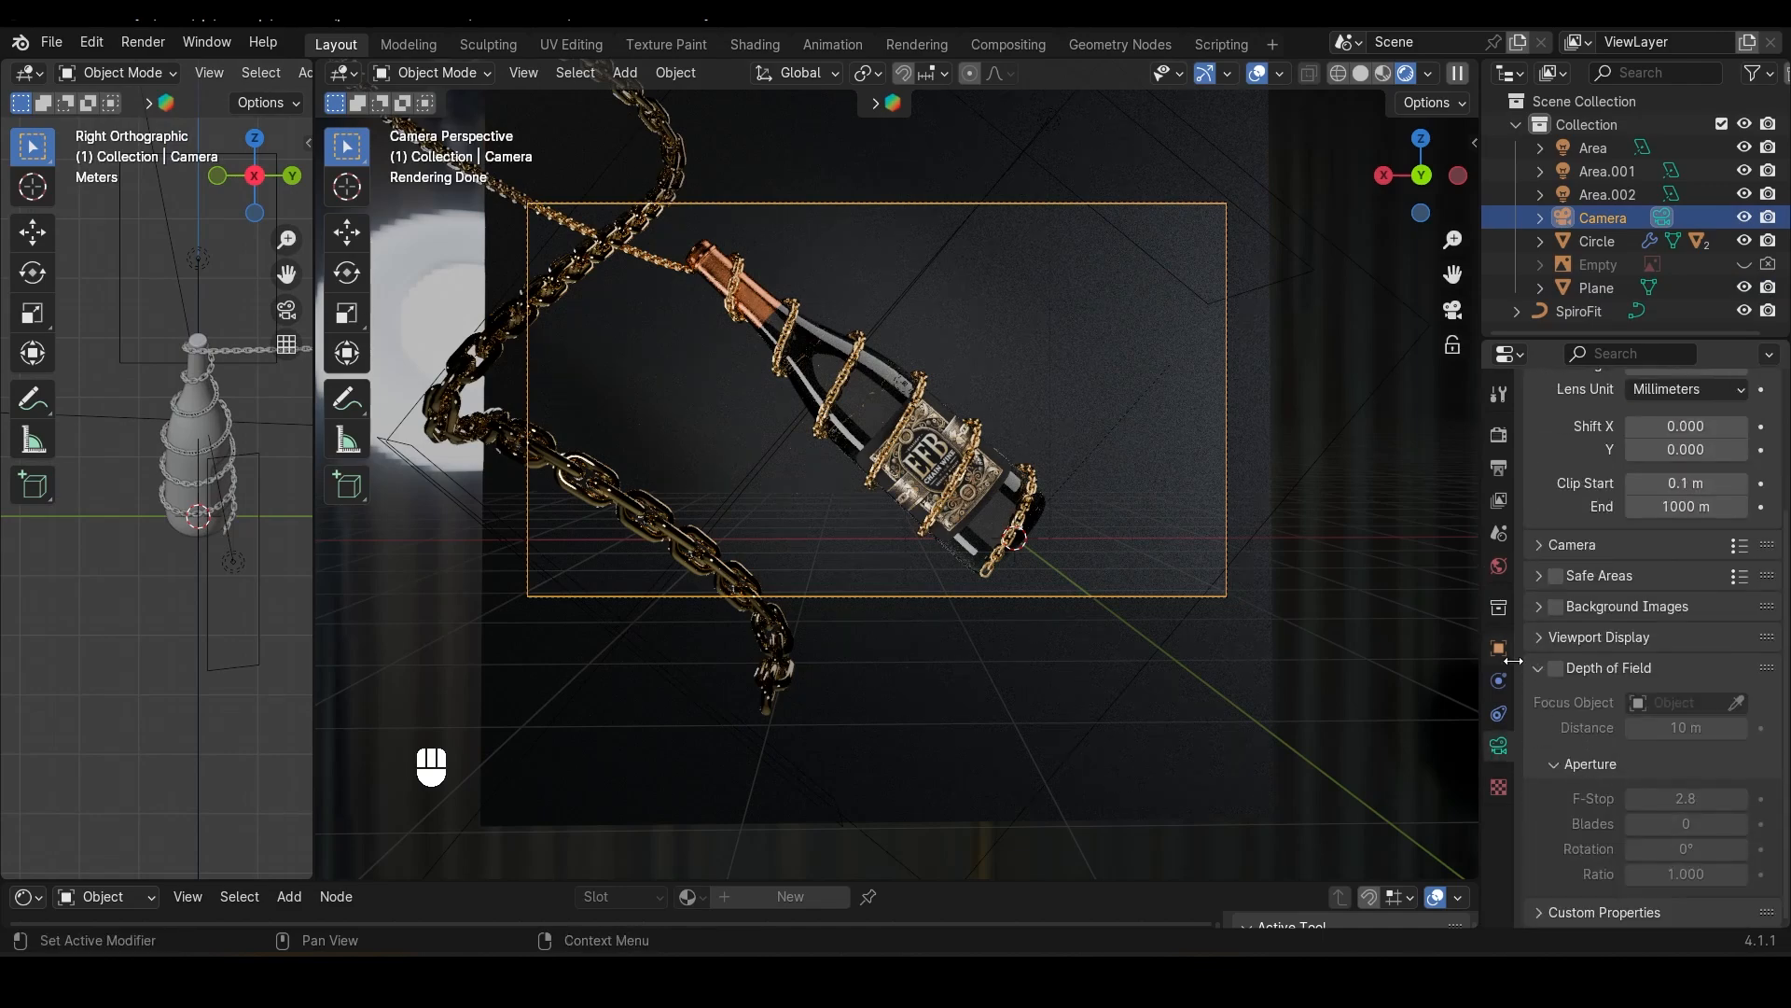
pyautogui.click(1556, 665)
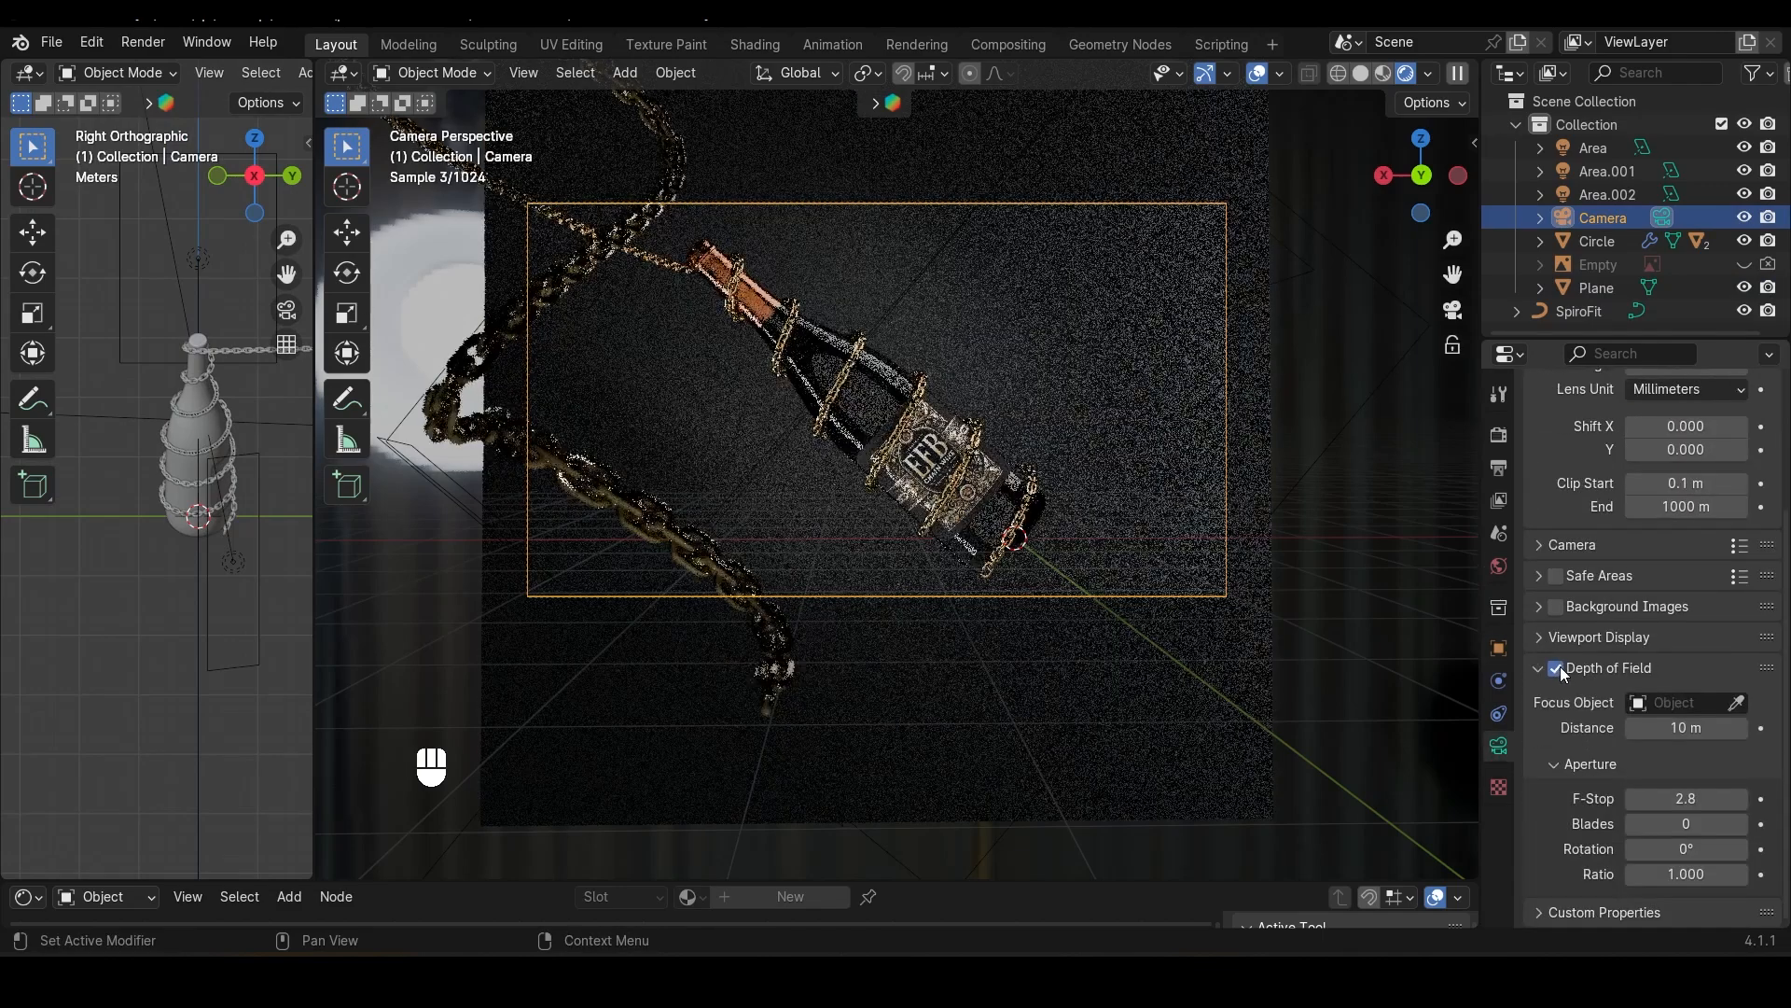
pyautogui.click(1736, 704)
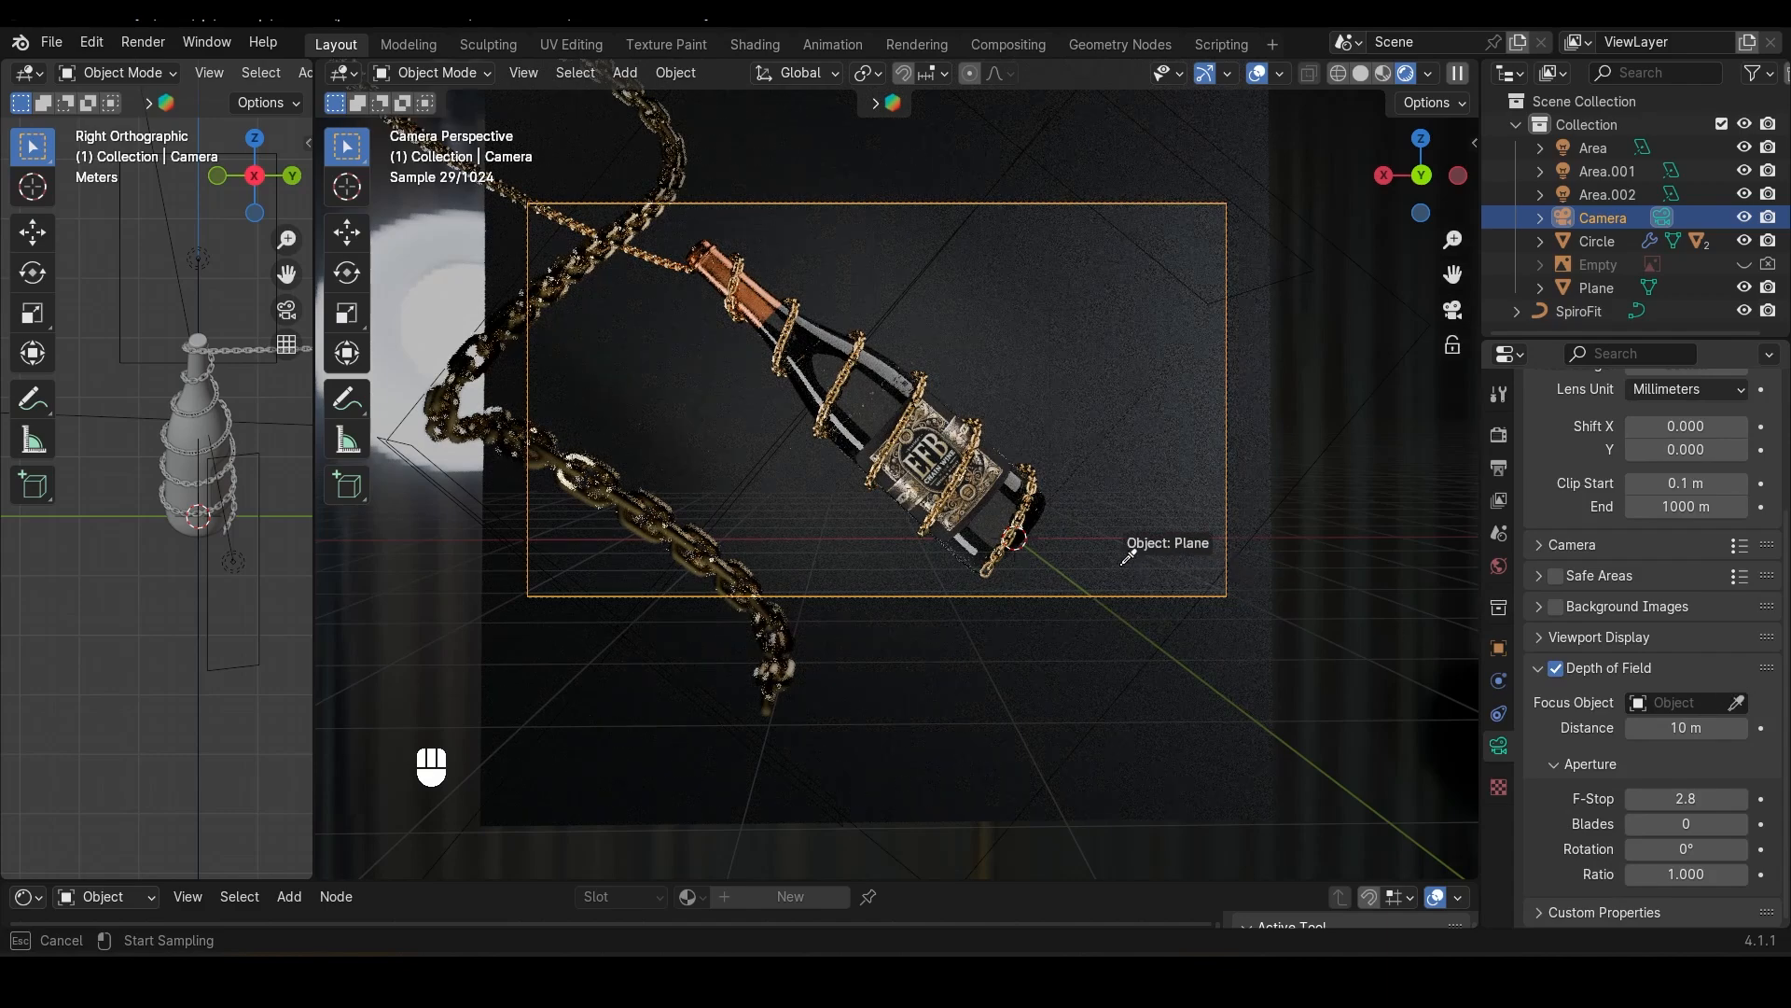
pyautogui.click(896, 395)
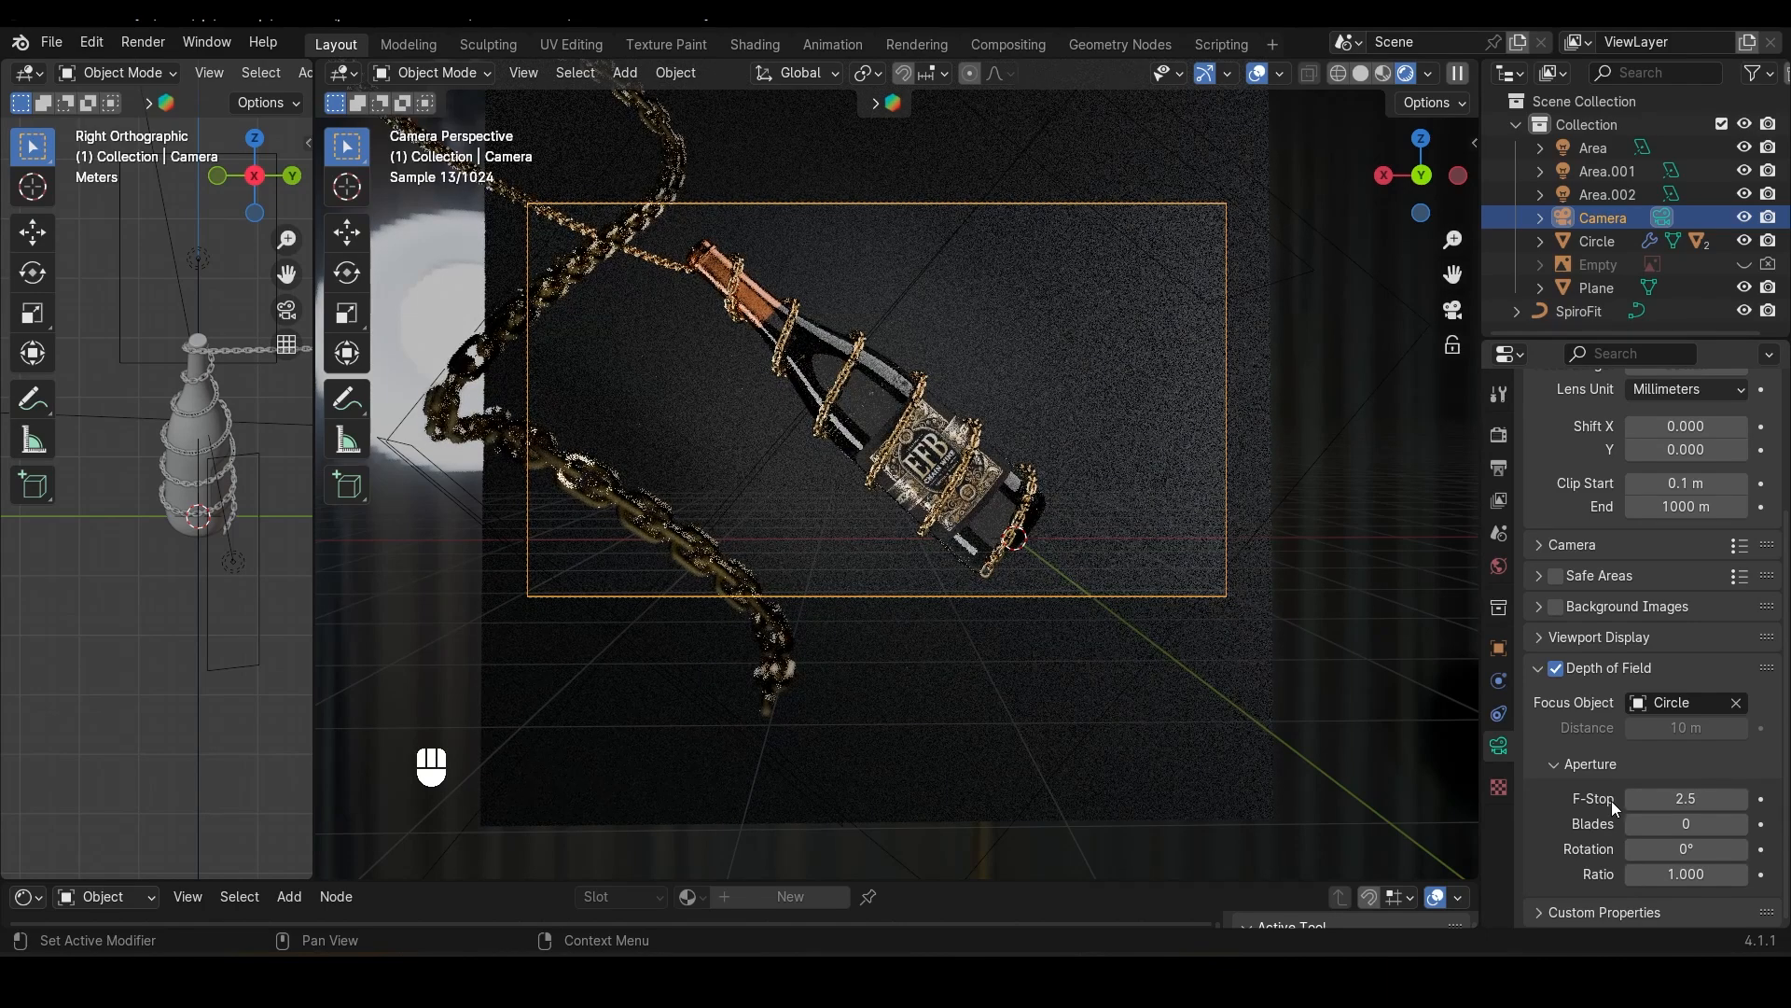
# Step: Set the maximum samples for the final Cycles render to 200
pyautogui.click(1498, 435)
pyautogui.scroll(-2, 1663, 688)
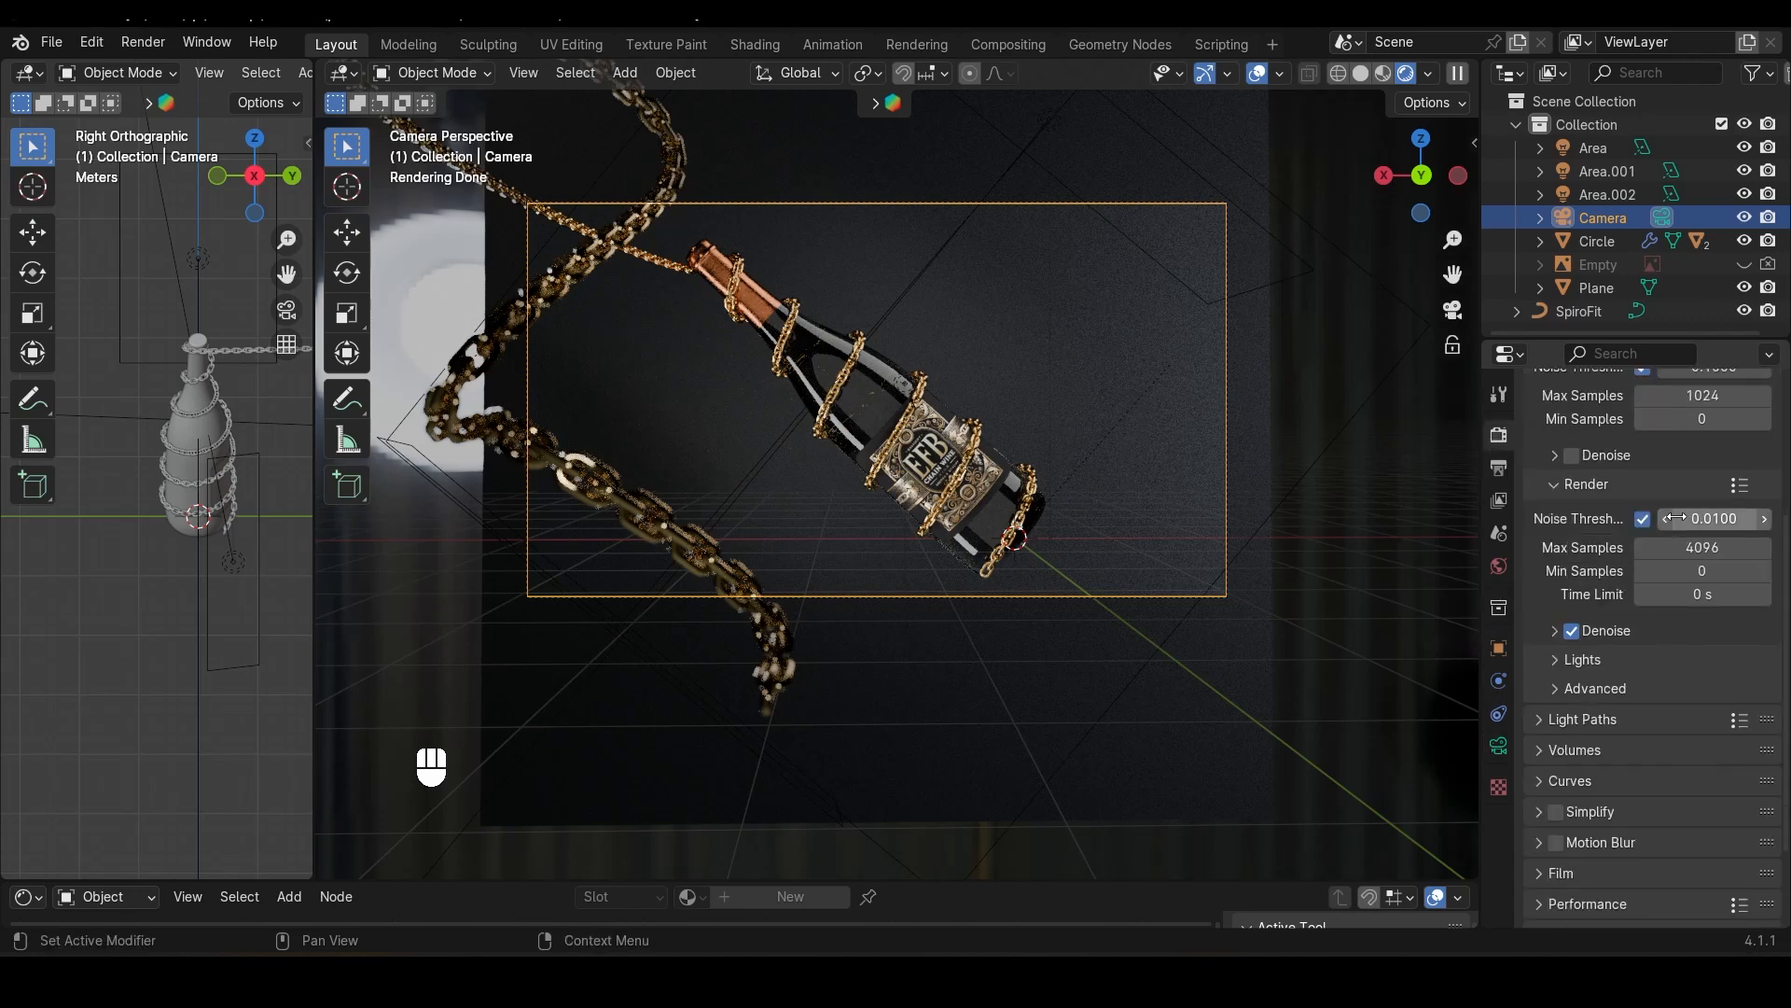
pyautogui.click(1695, 550)
pyautogui.write('2')
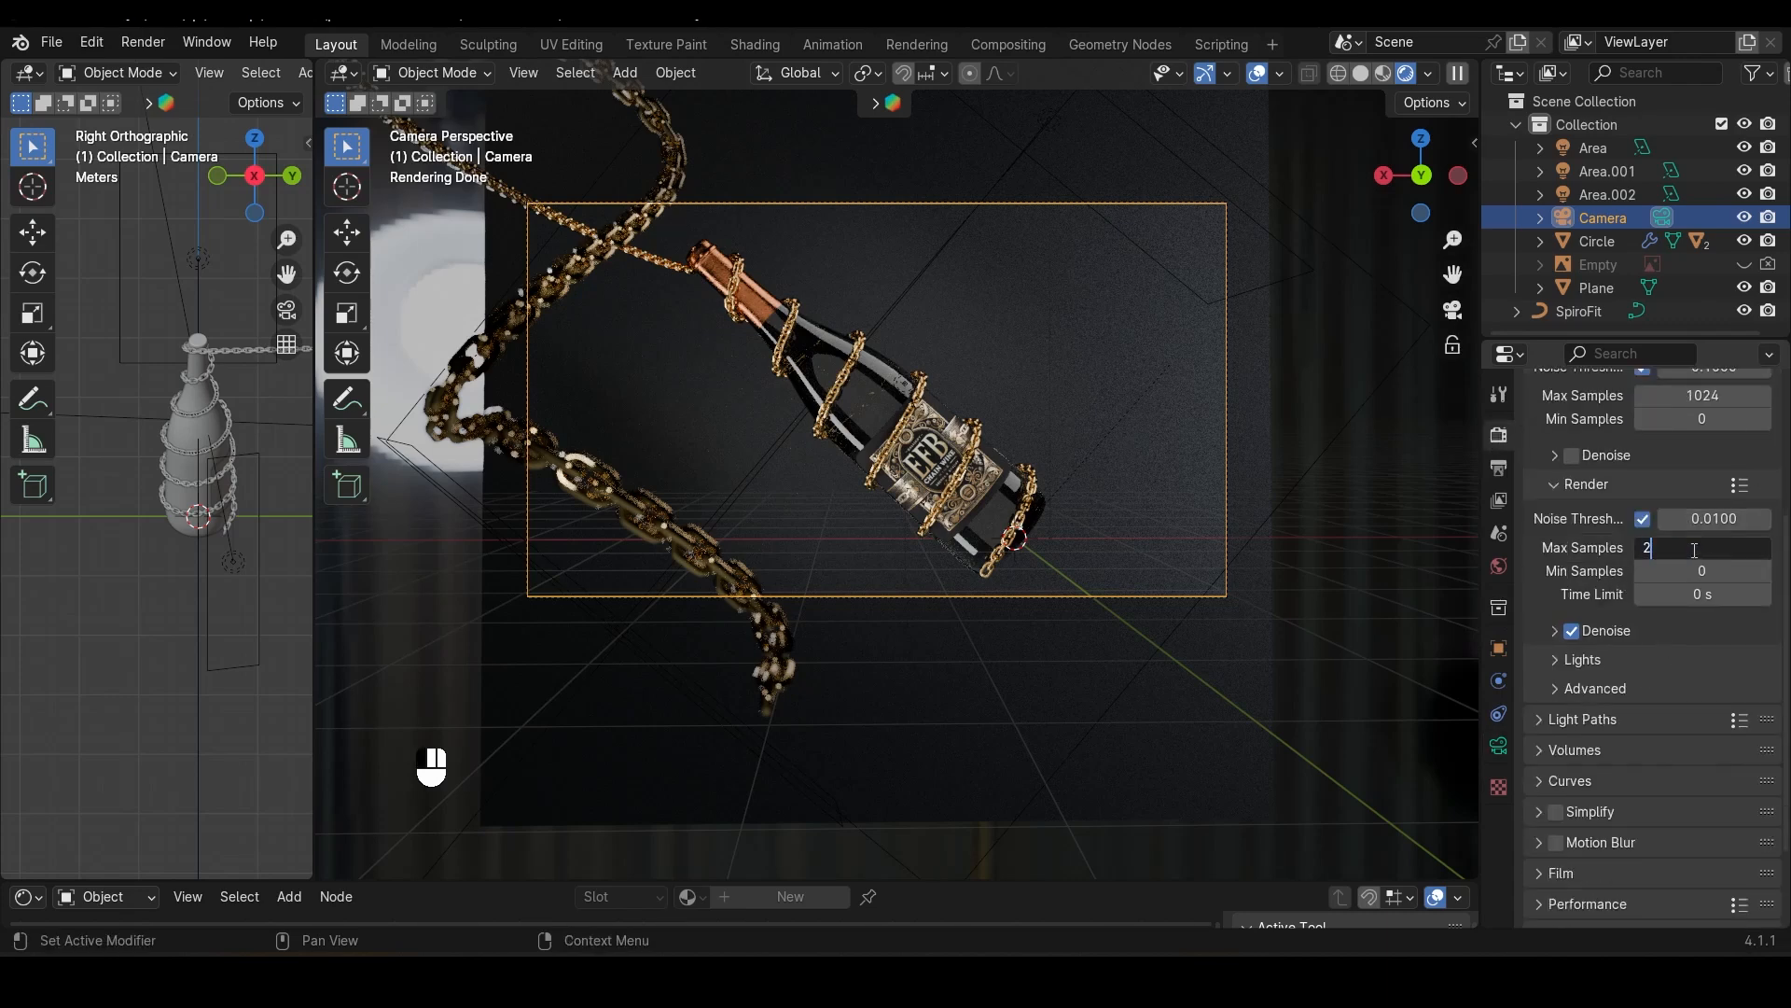
pyautogui.write('00')
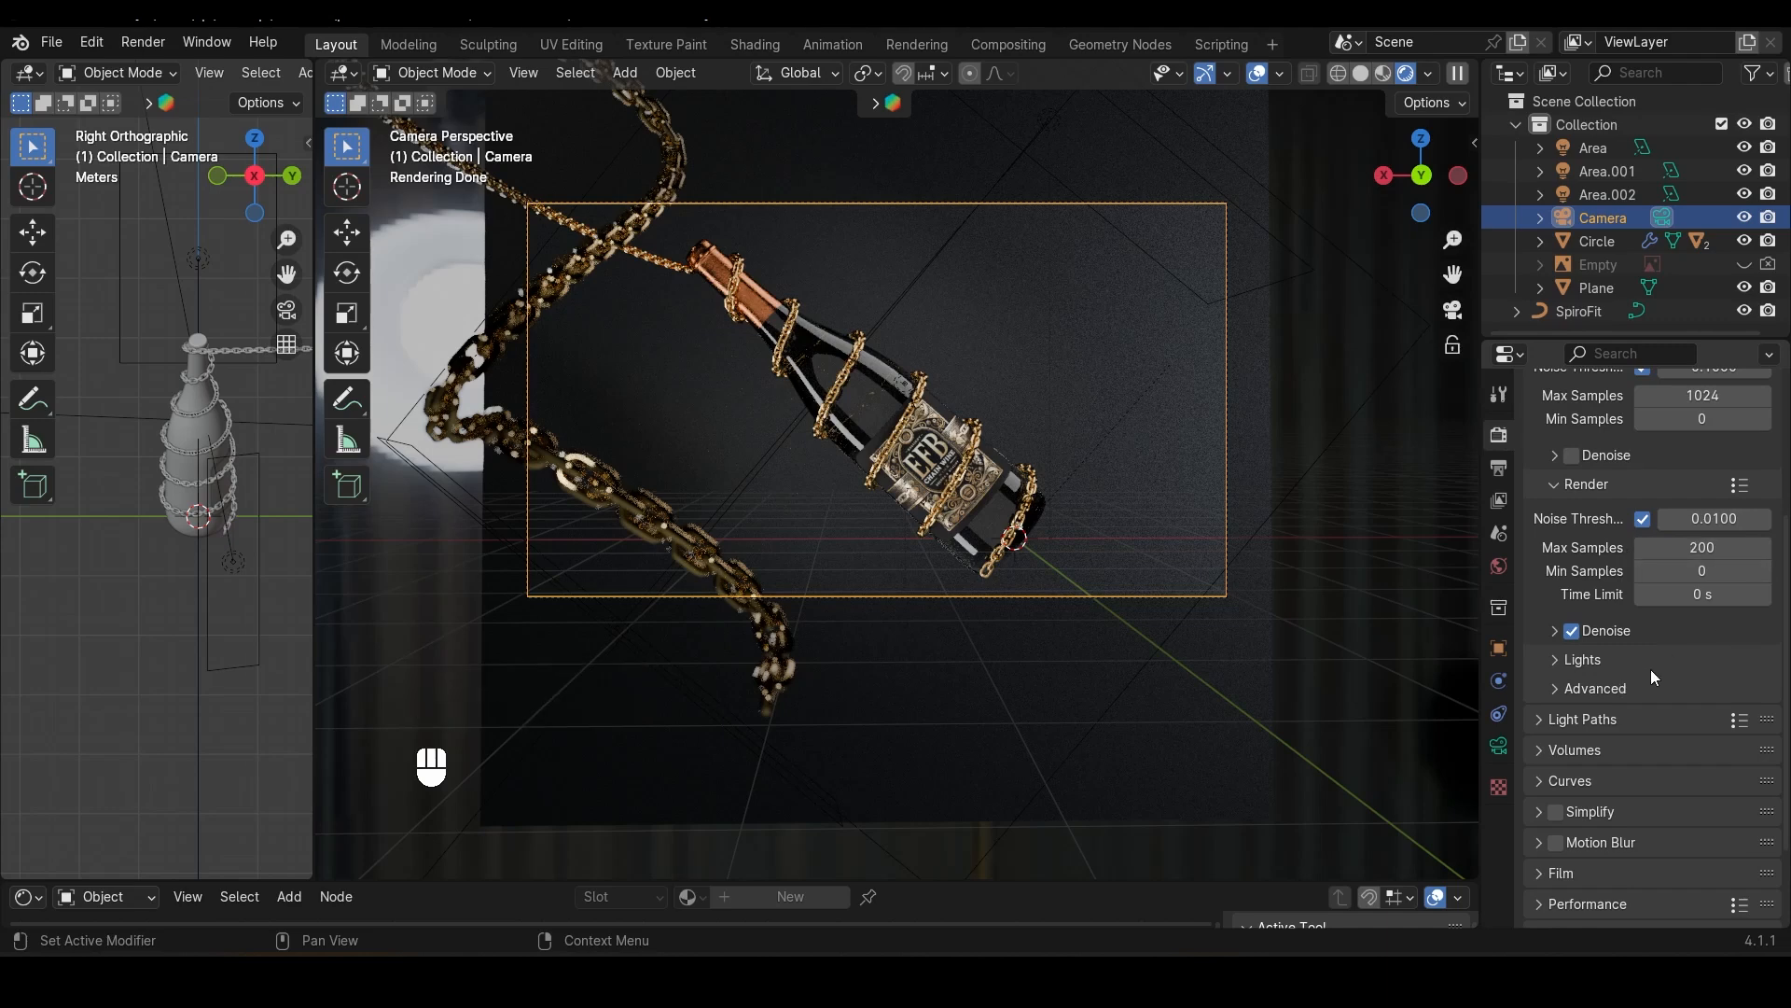
# Step: Save the file and render the still image of the scene
pyautogui.hotkey('ctrl', 's')
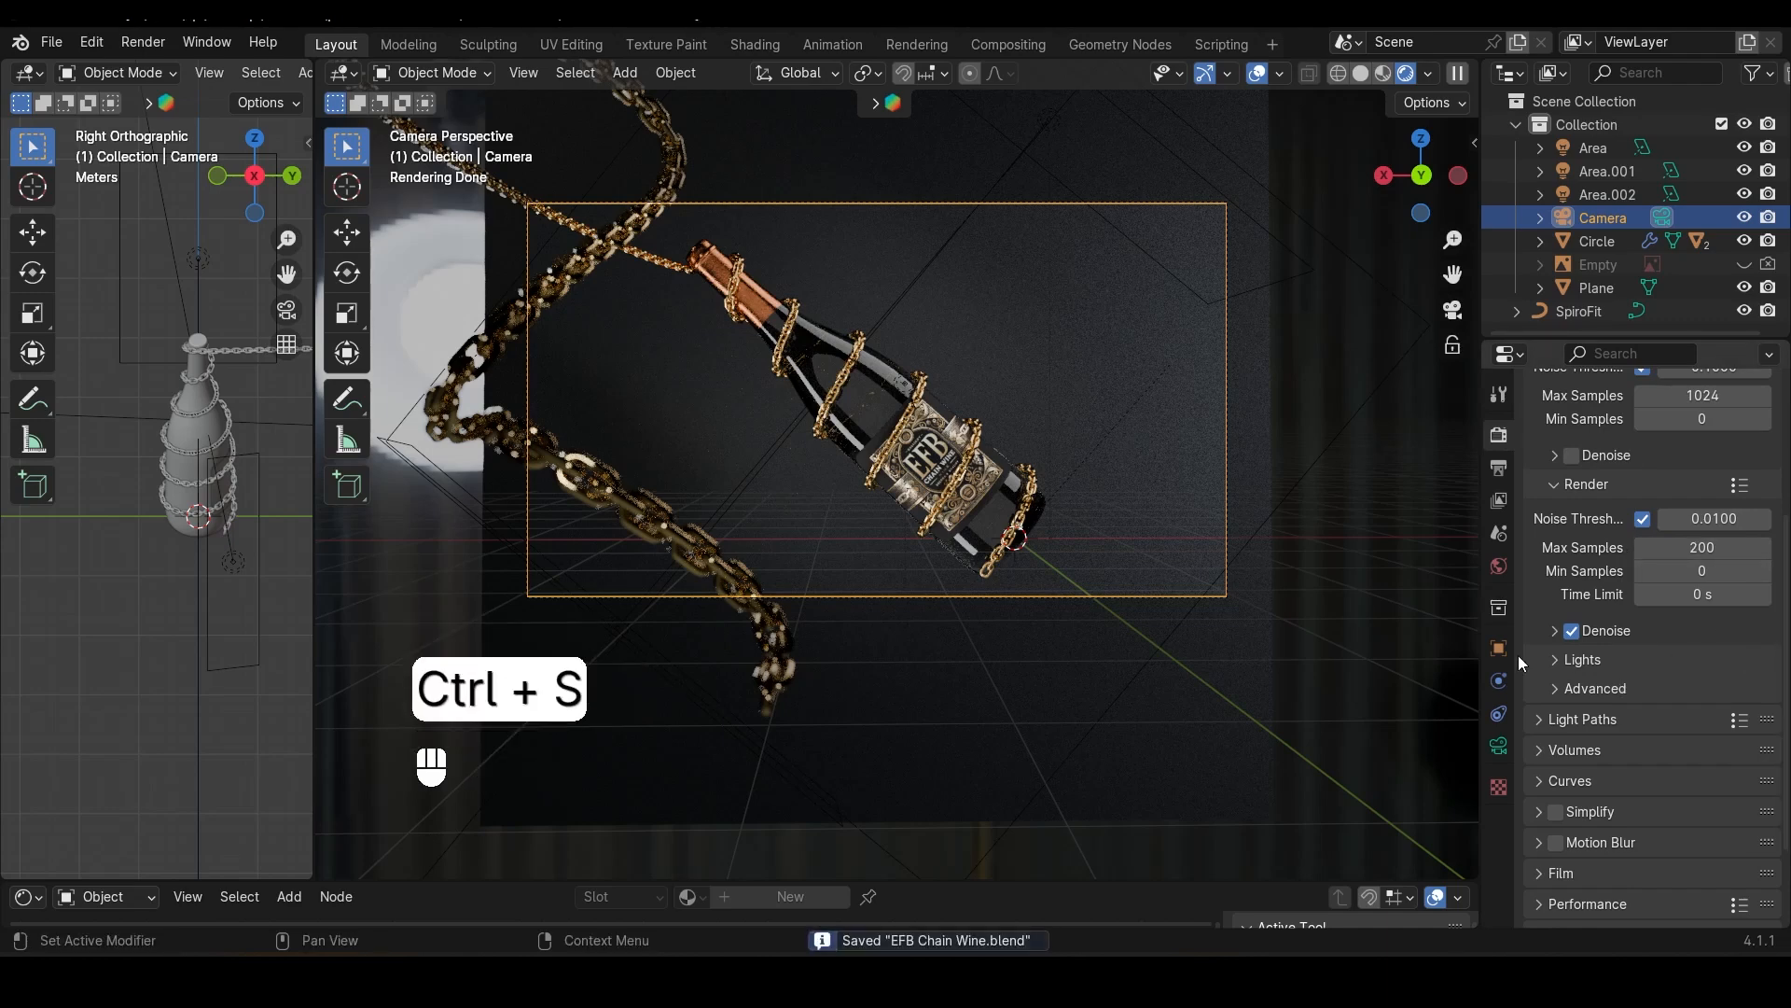
pyautogui.click(142, 42)
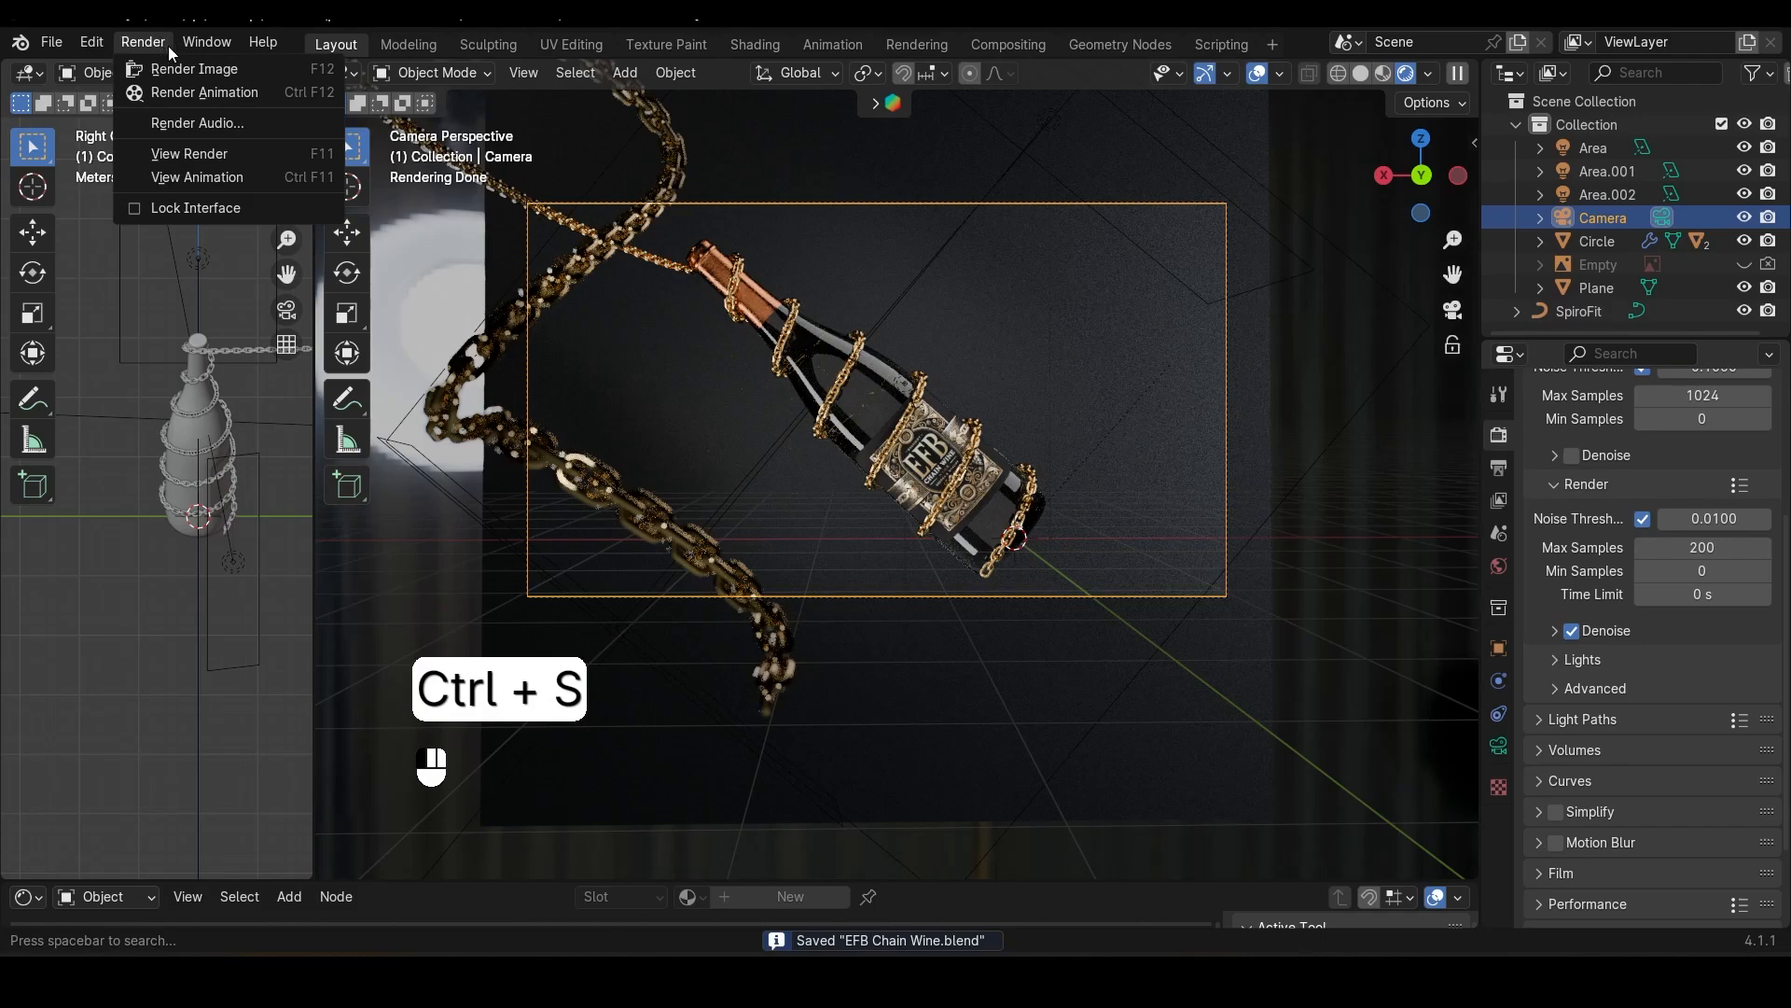
pyautogui.click(194, 70)
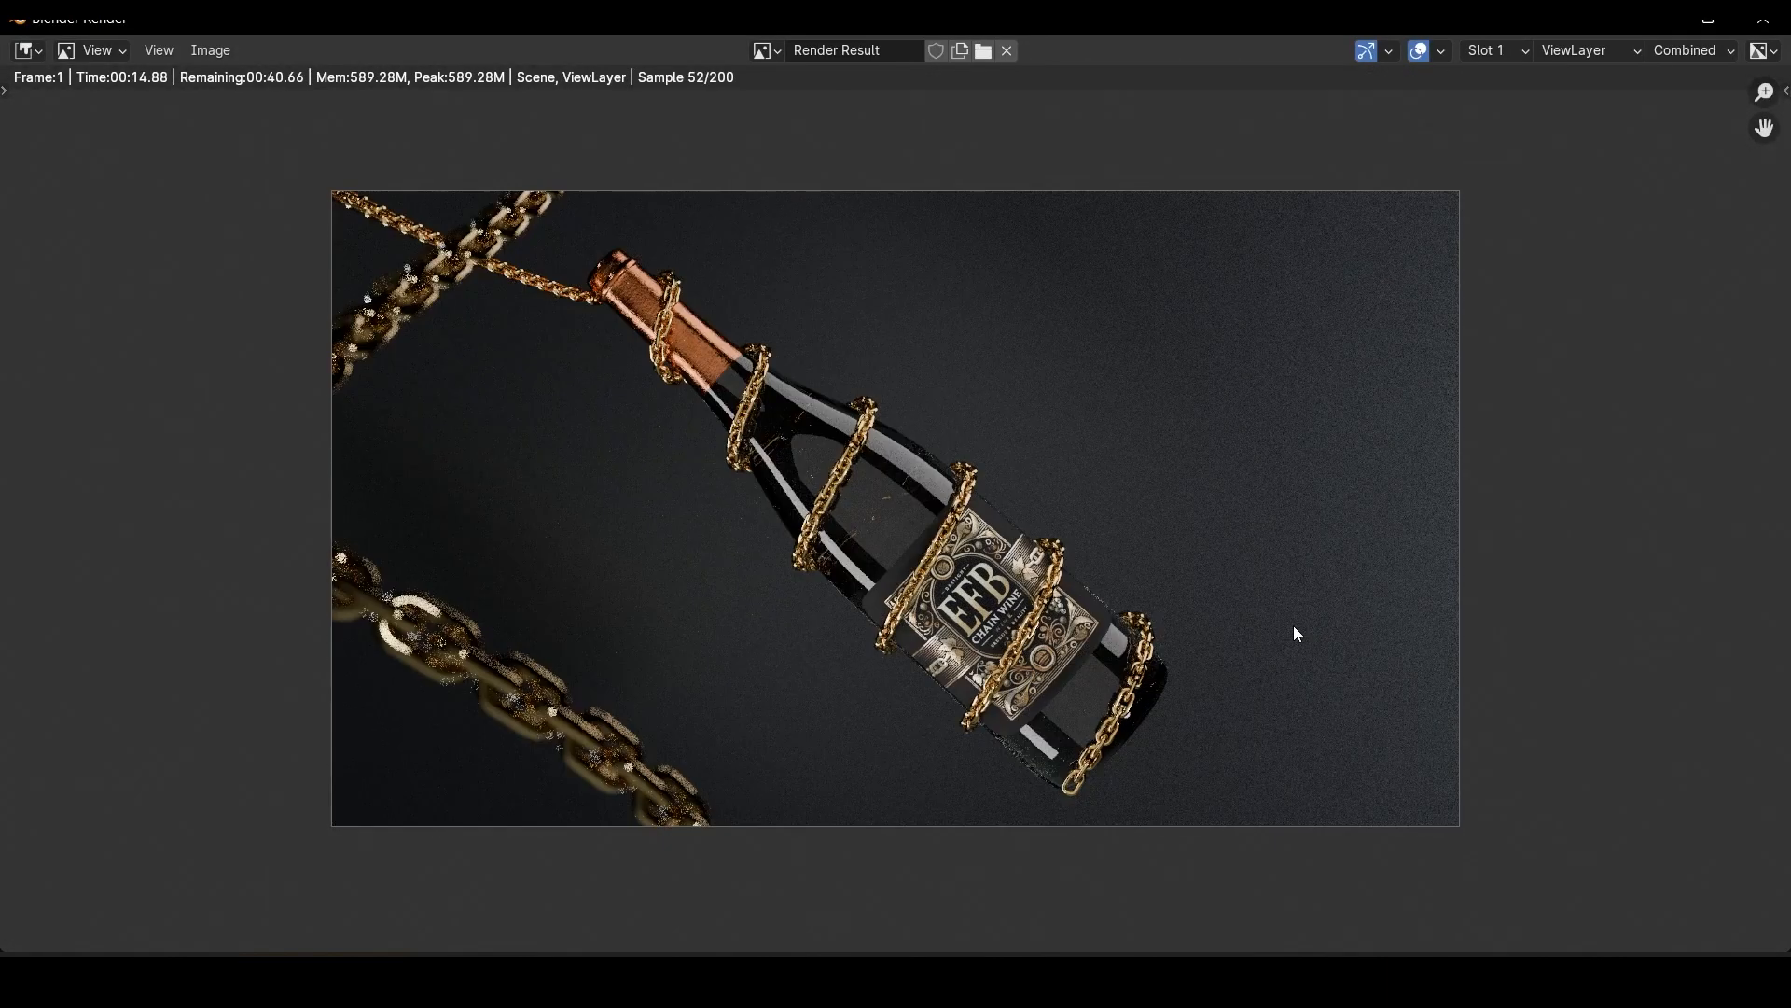